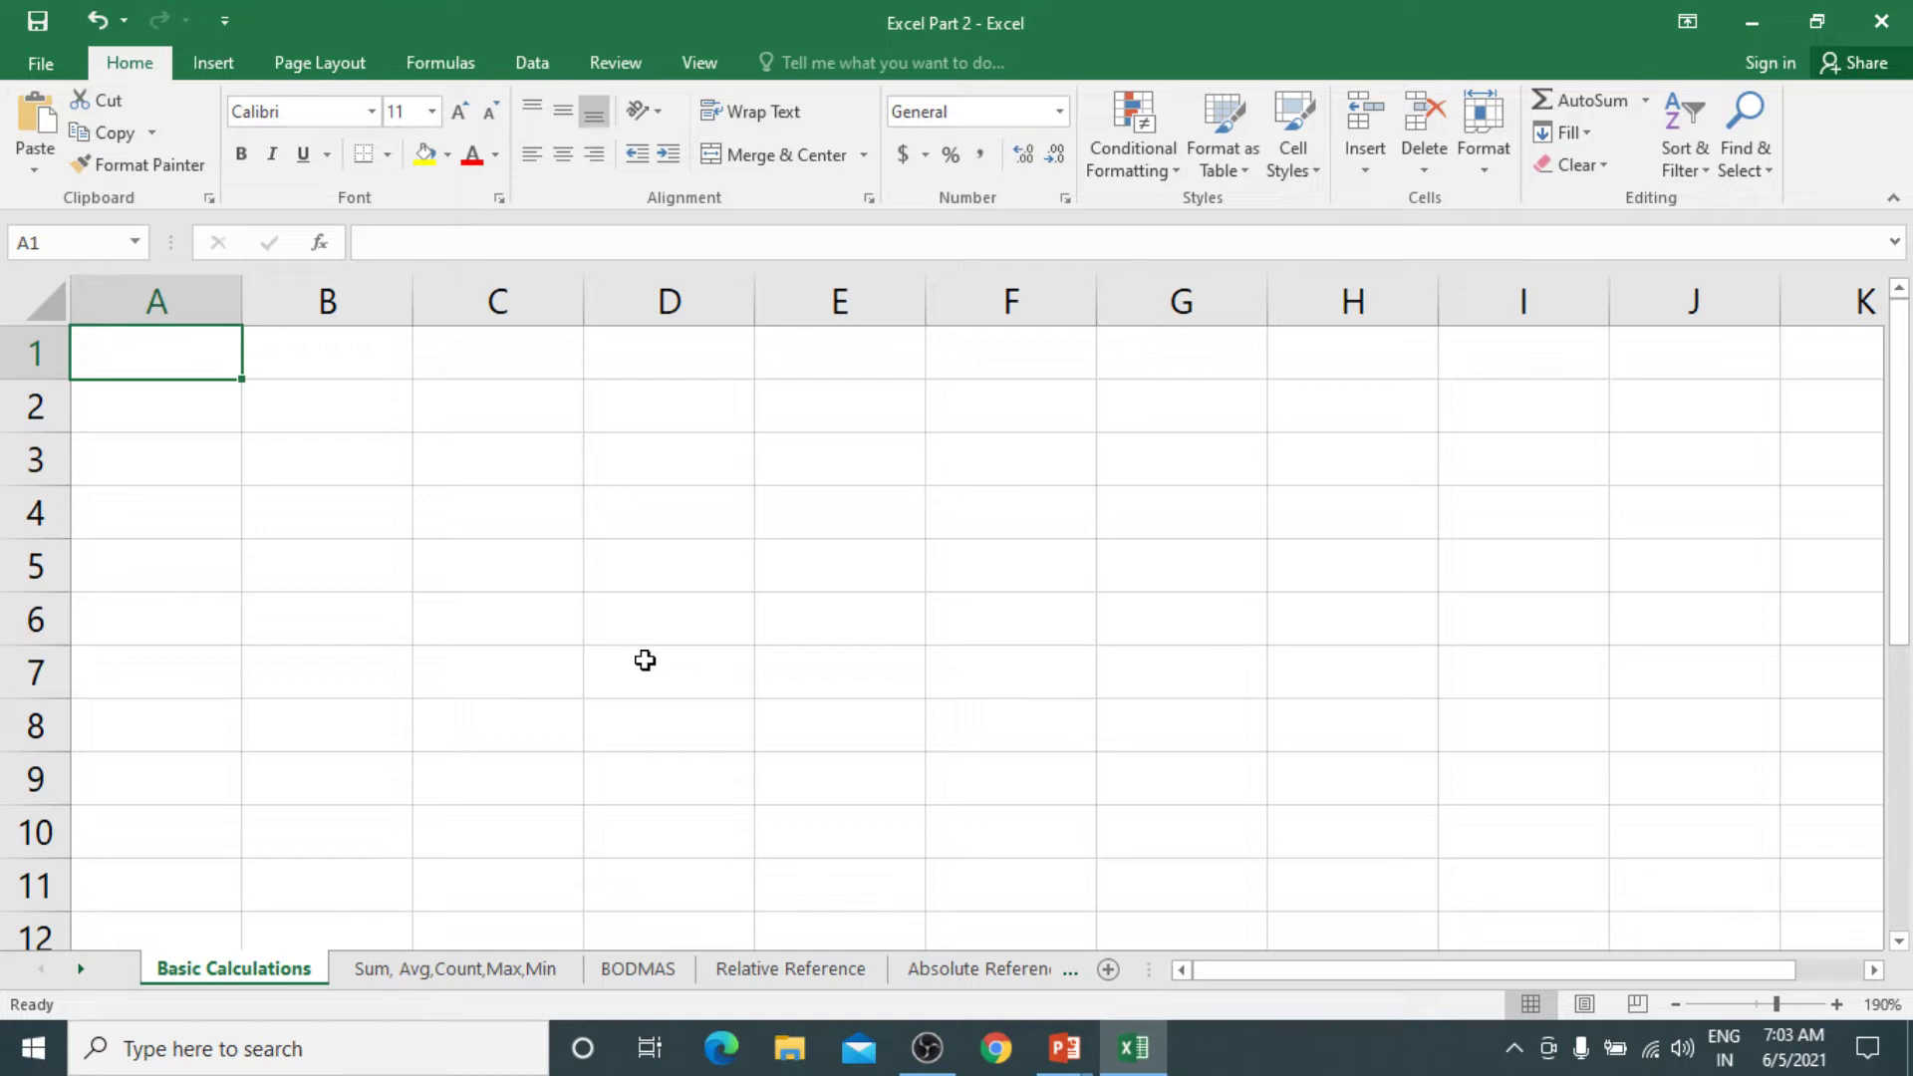
Enter the column headings Add, Subtract, Multiply and Division in cells A1 through D1
type("Add")
key("Tab")
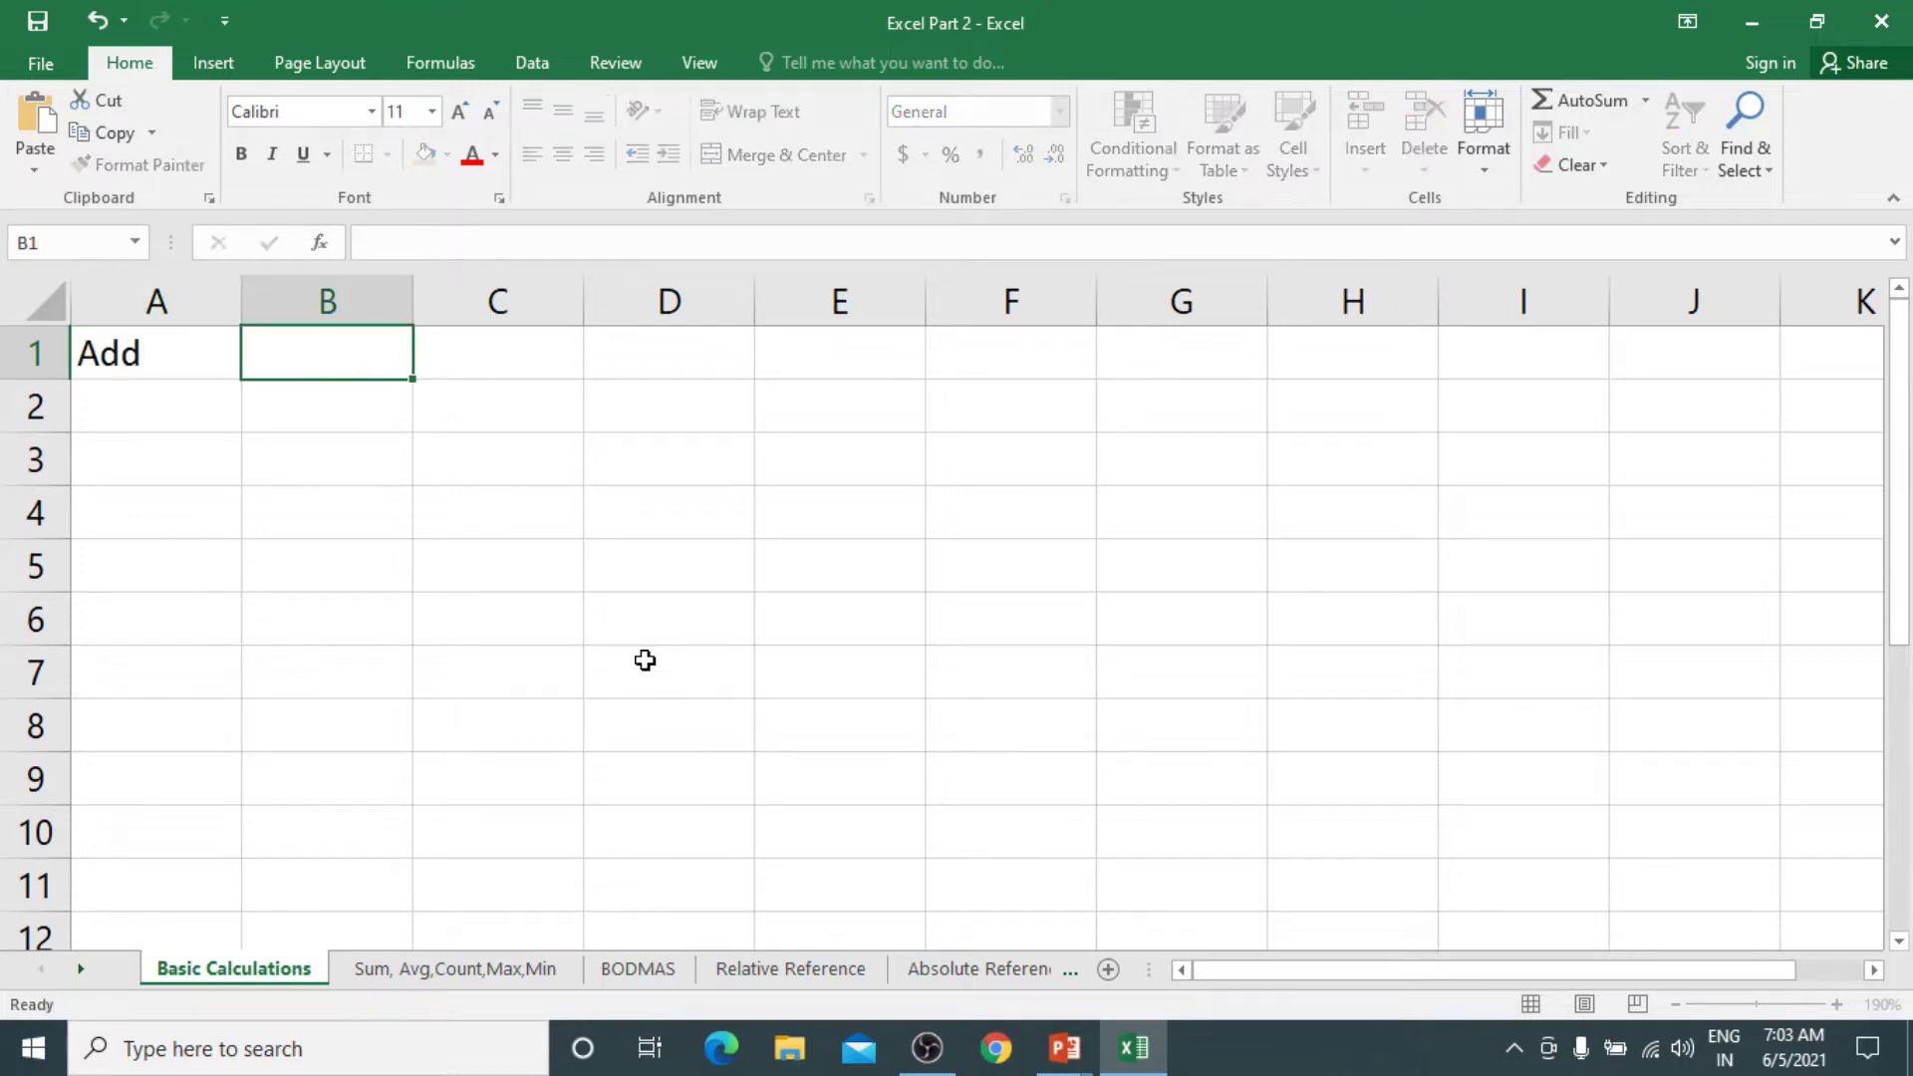
type("Subtract")
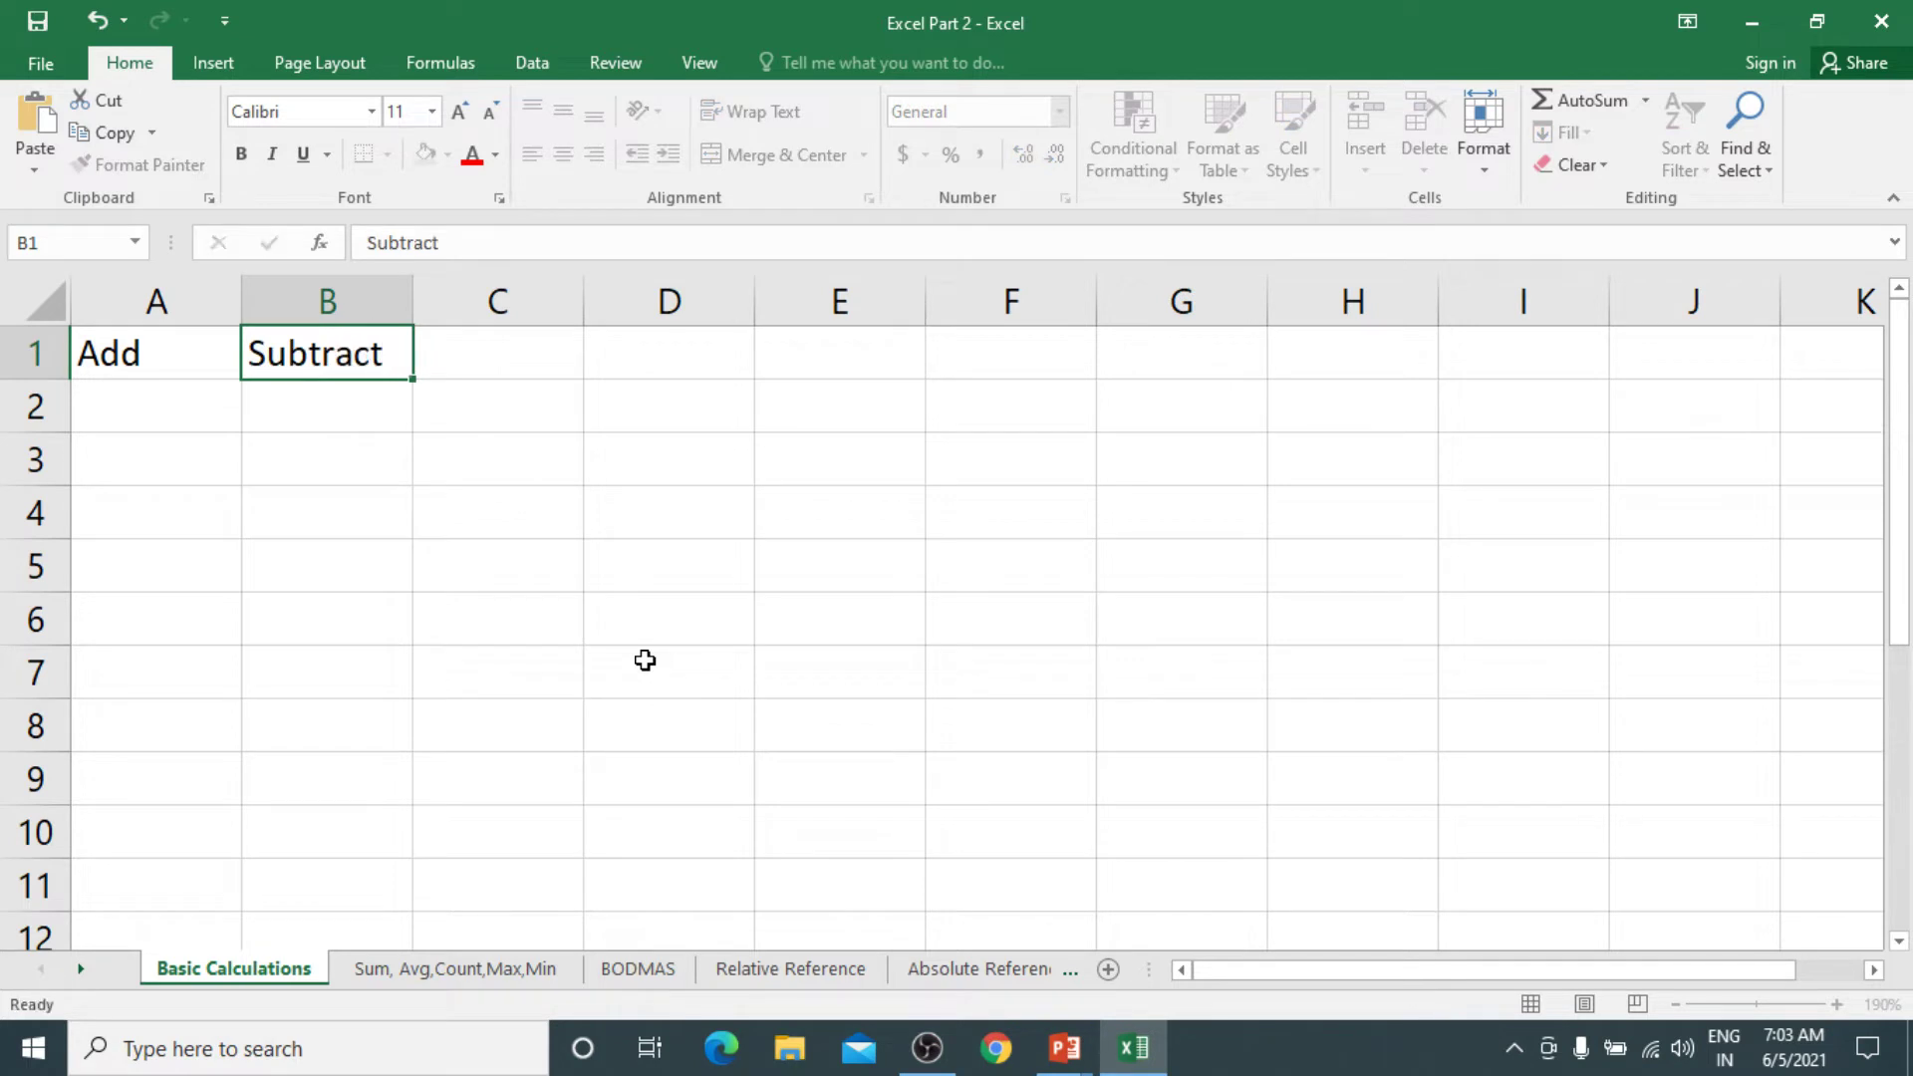
key("Tab")
type("Multiply")
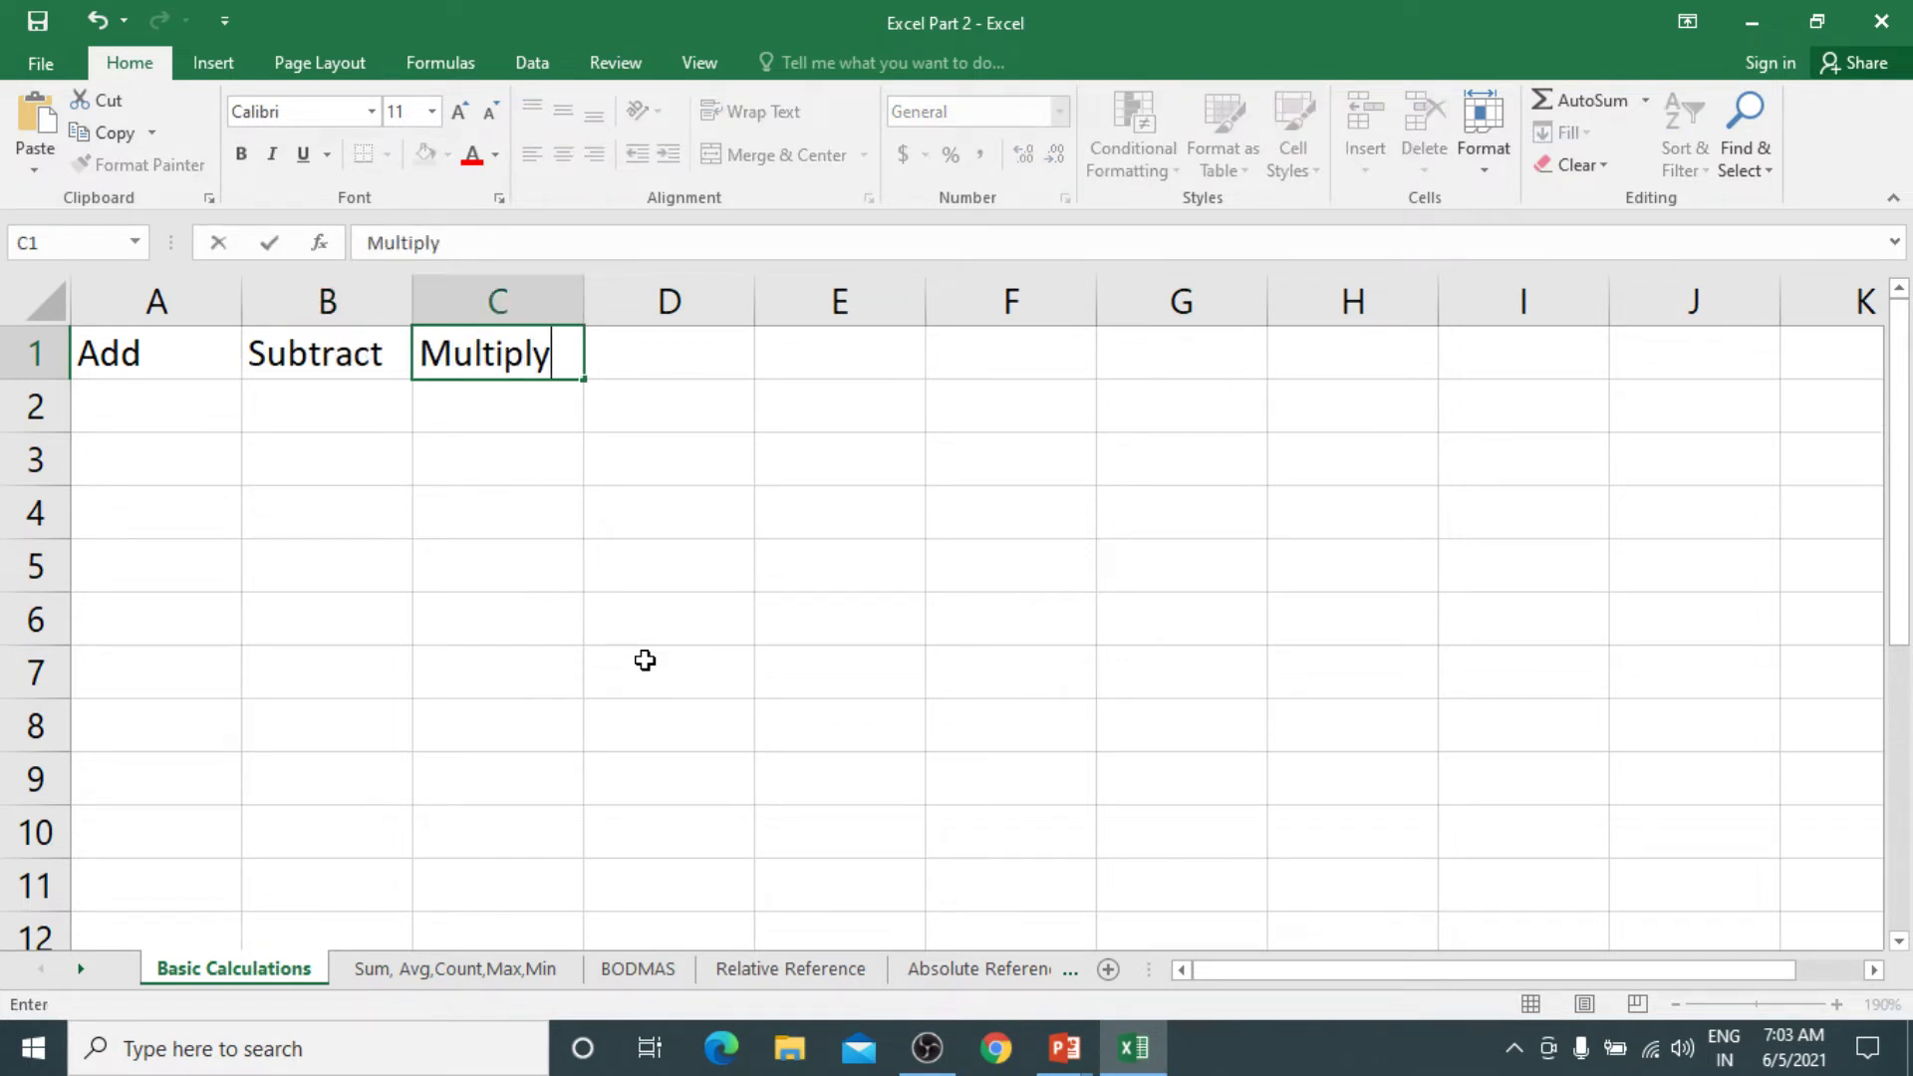
key("Tab")
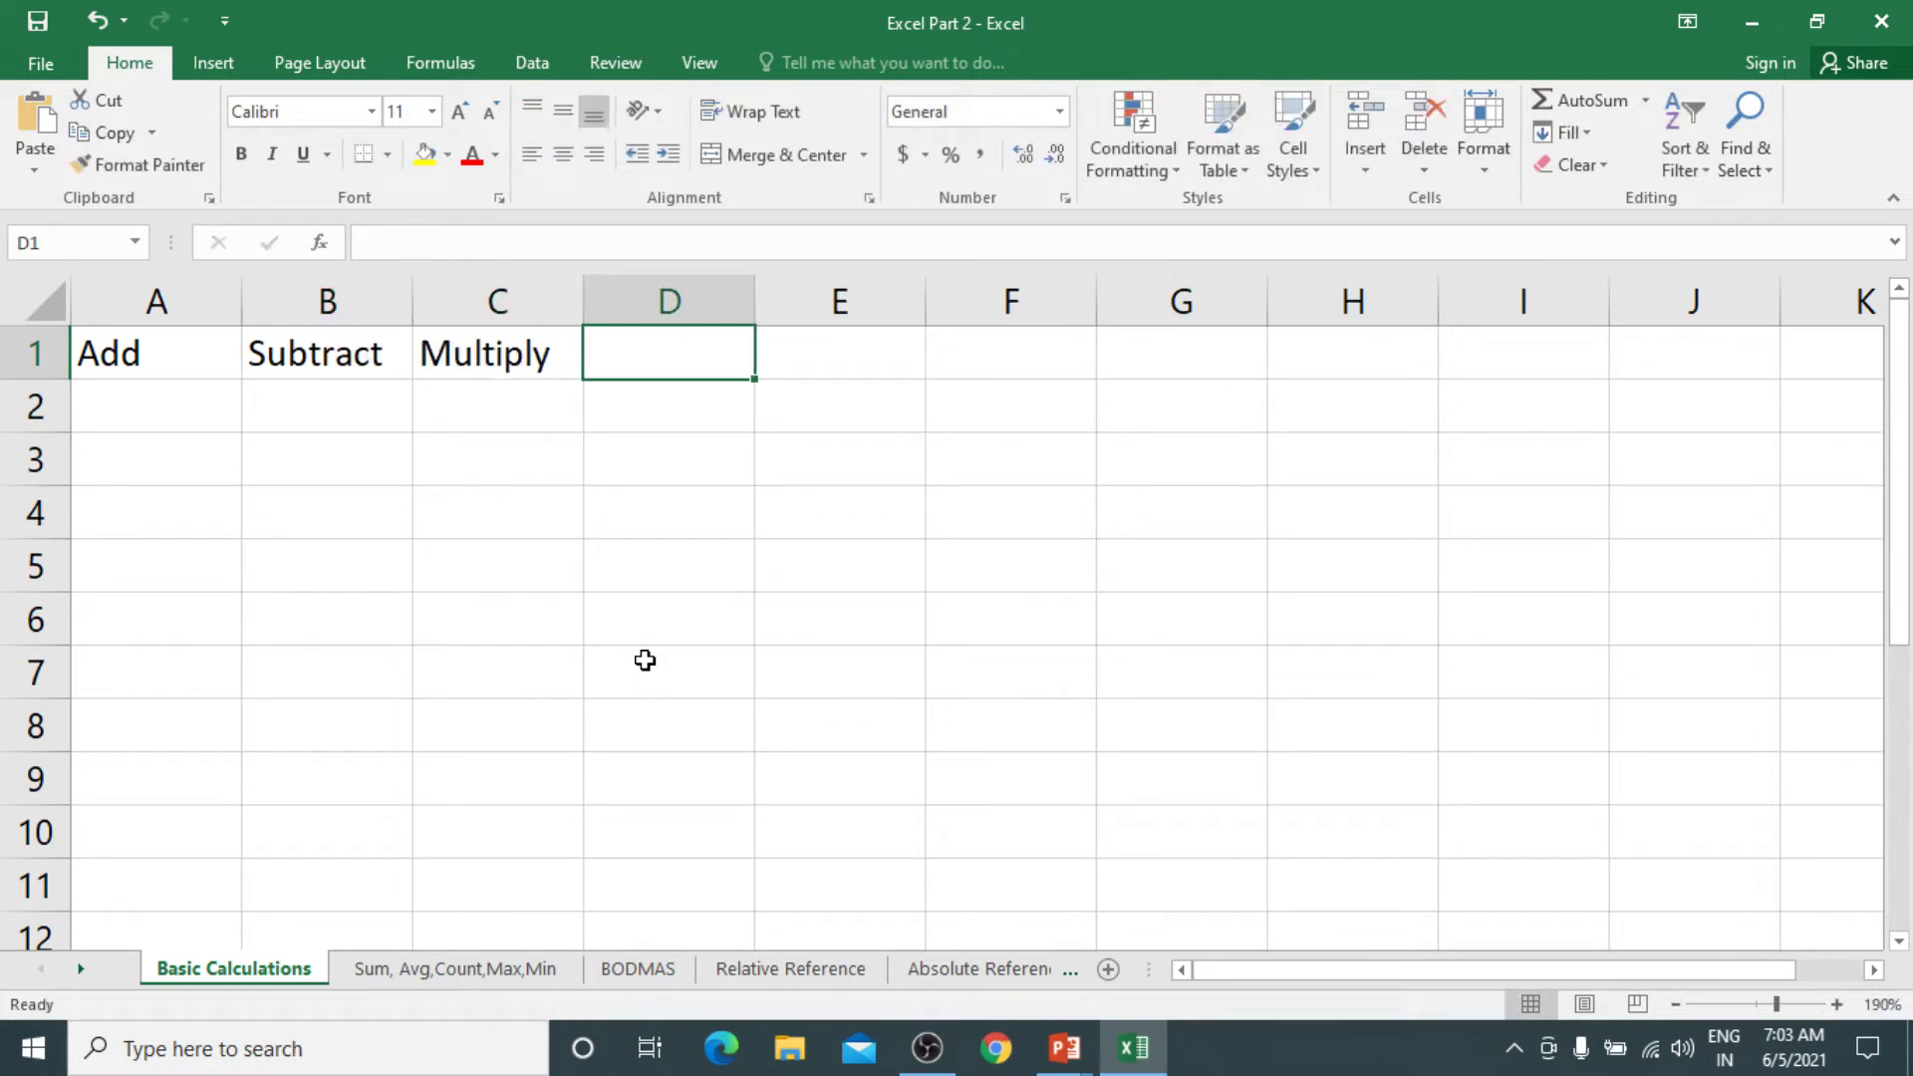
type("Division")
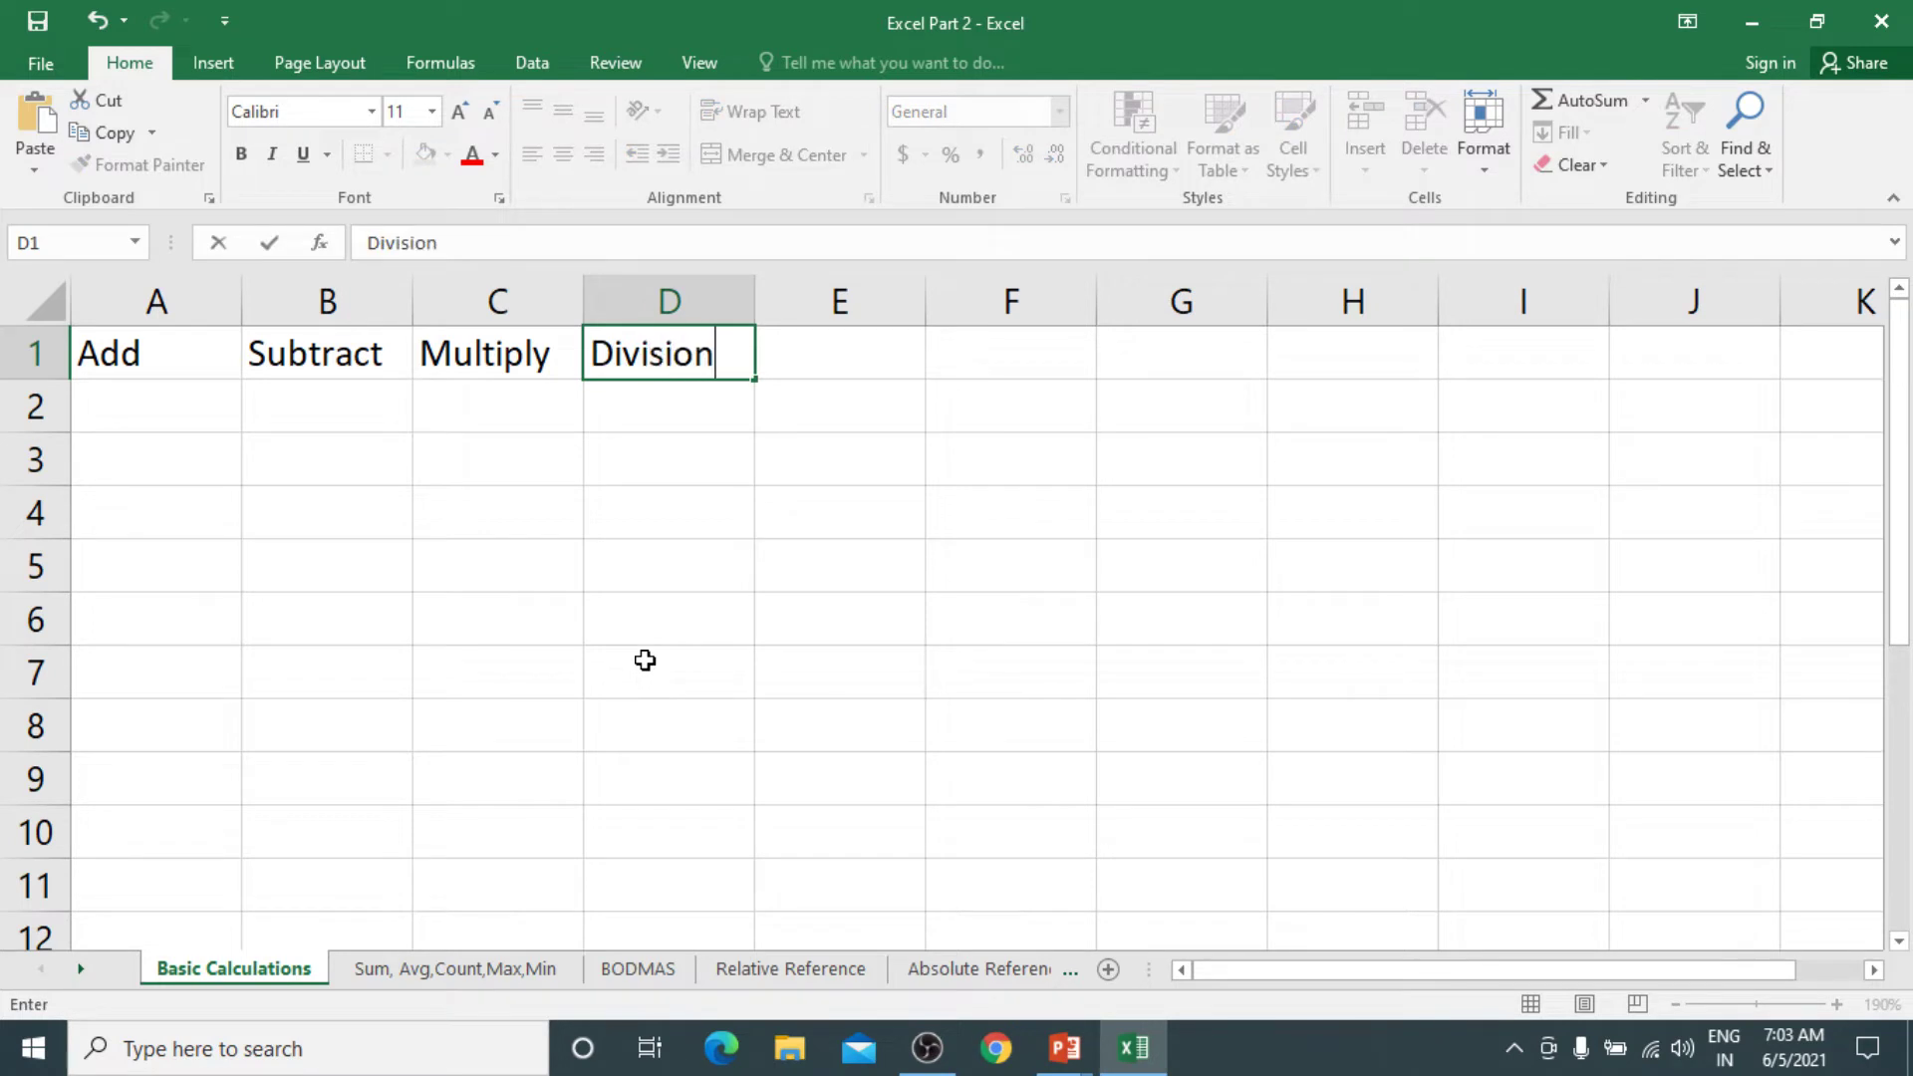
key("Return")
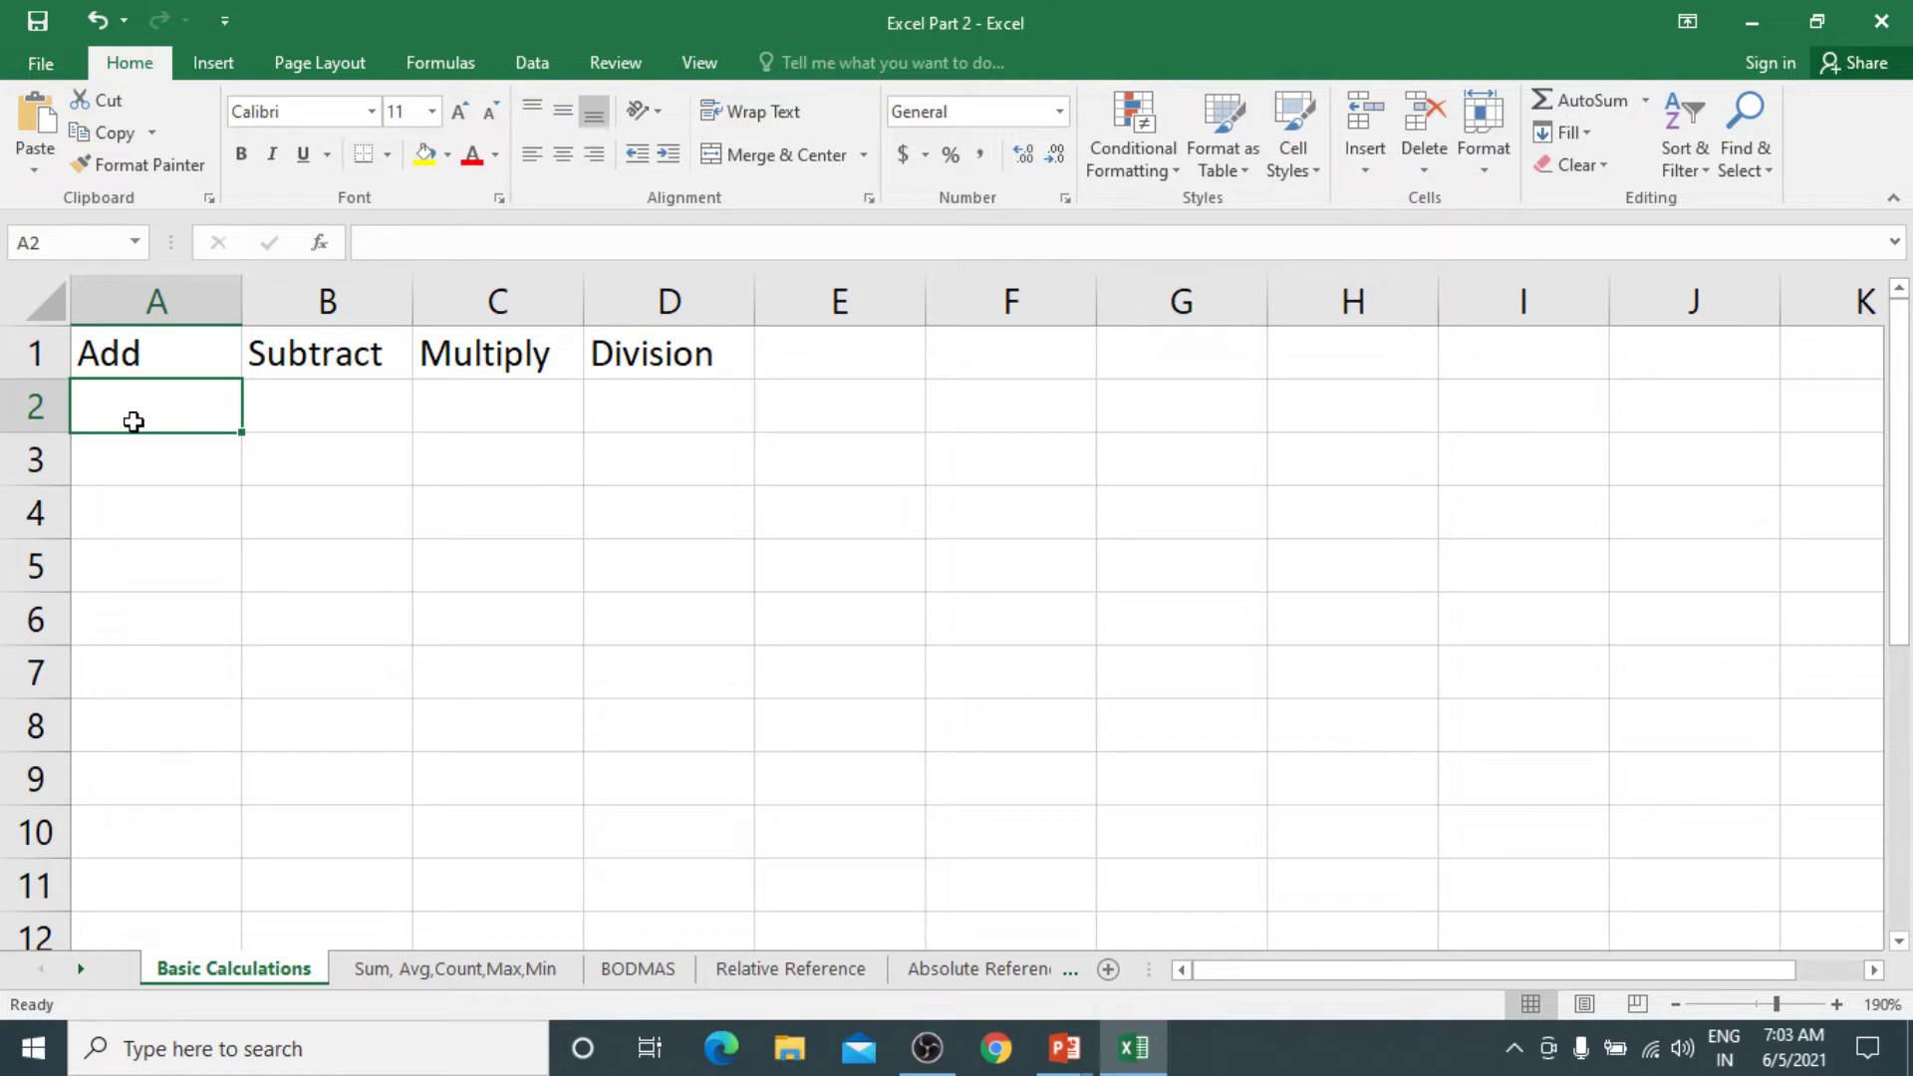
Enter 50 in A2 and 5 in A3, and fill both values across through column D
type("50")
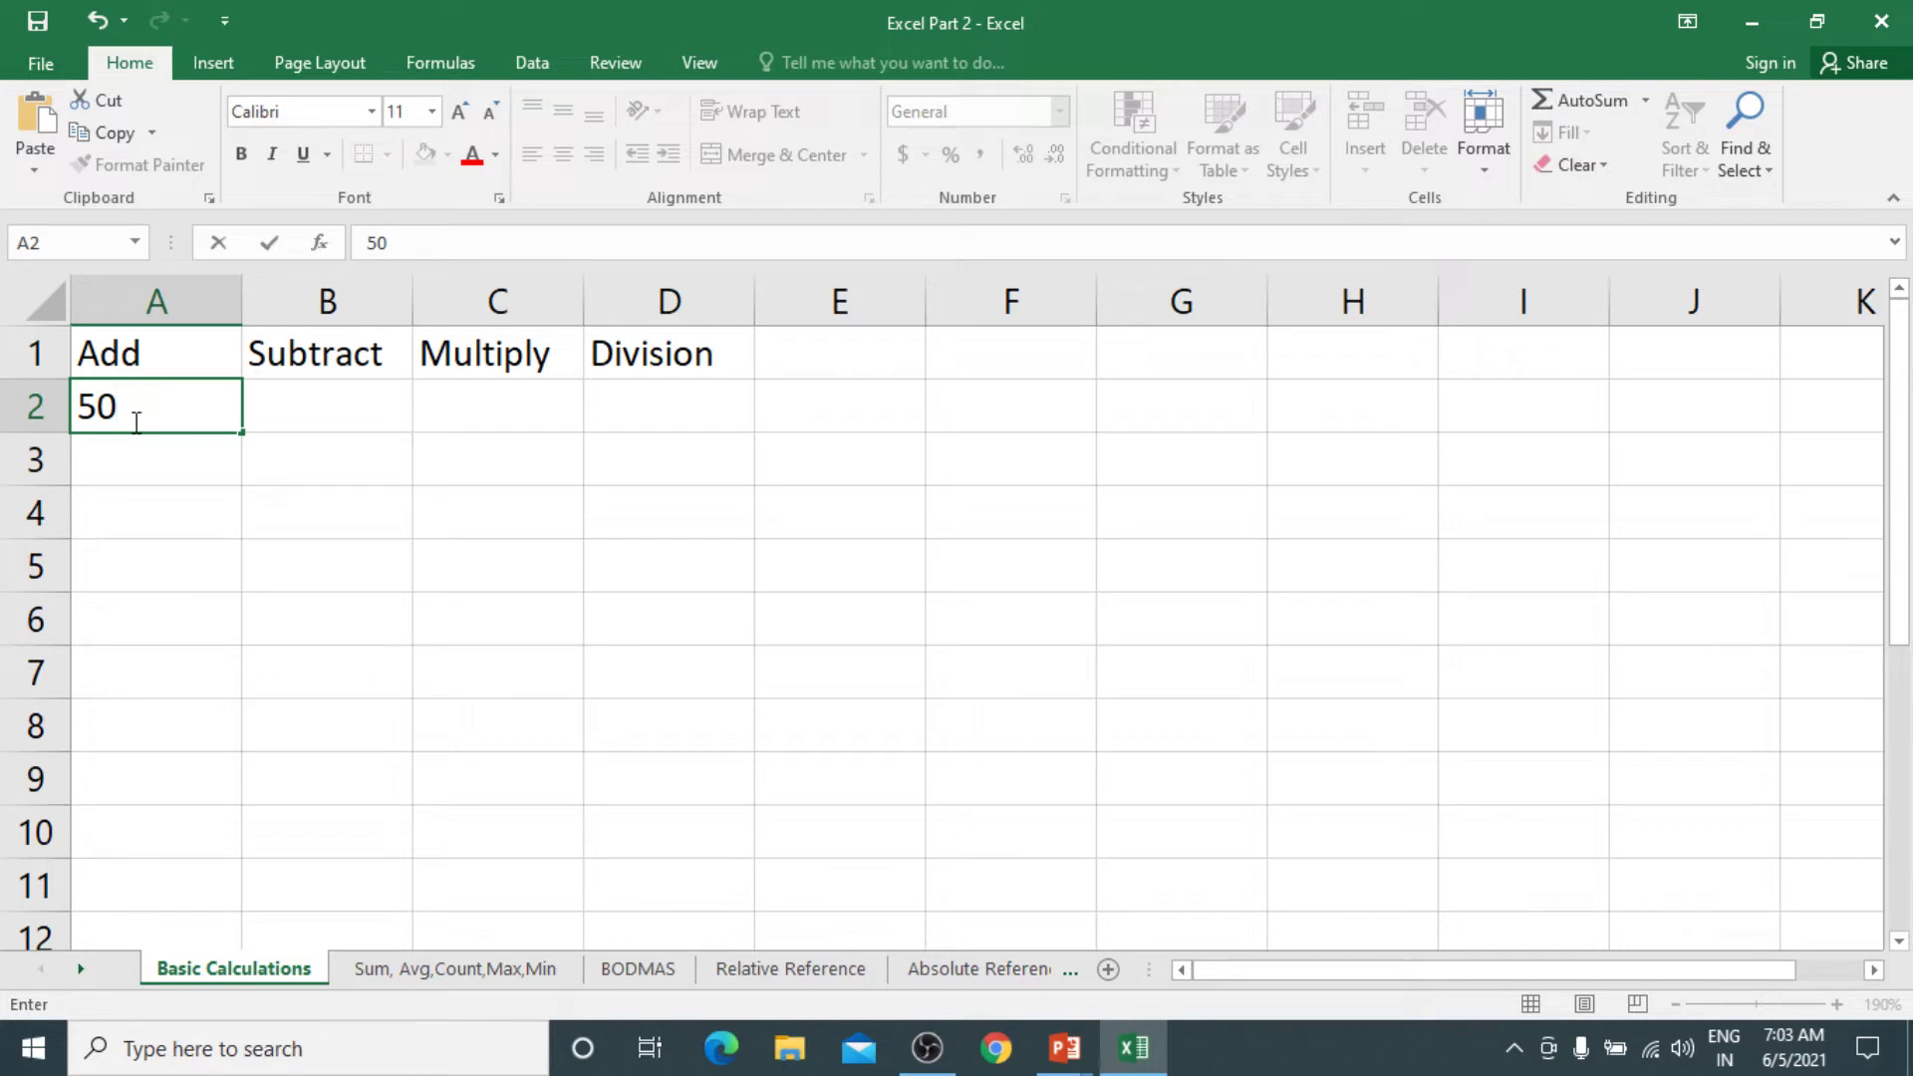
key("Return")
type("5")
key("Return")
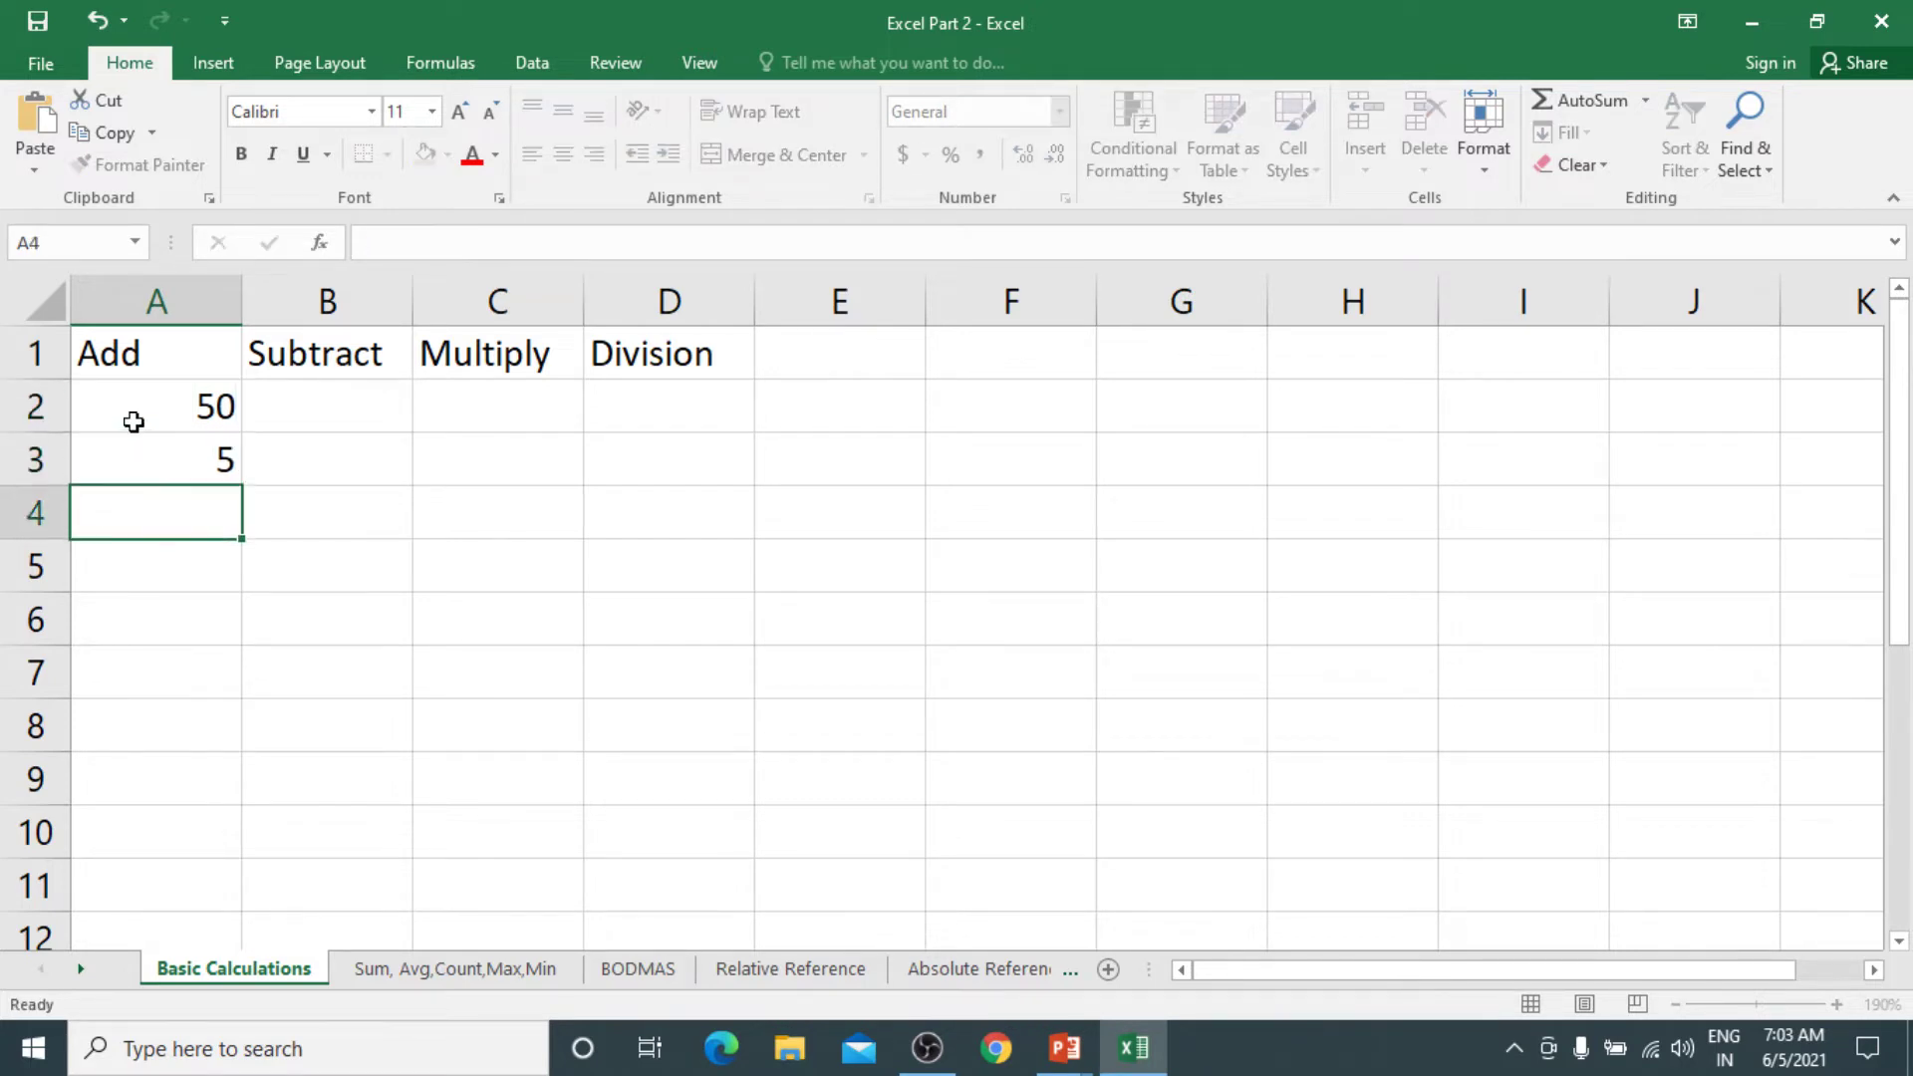
left_click_drag(166, 420, 734, 475)
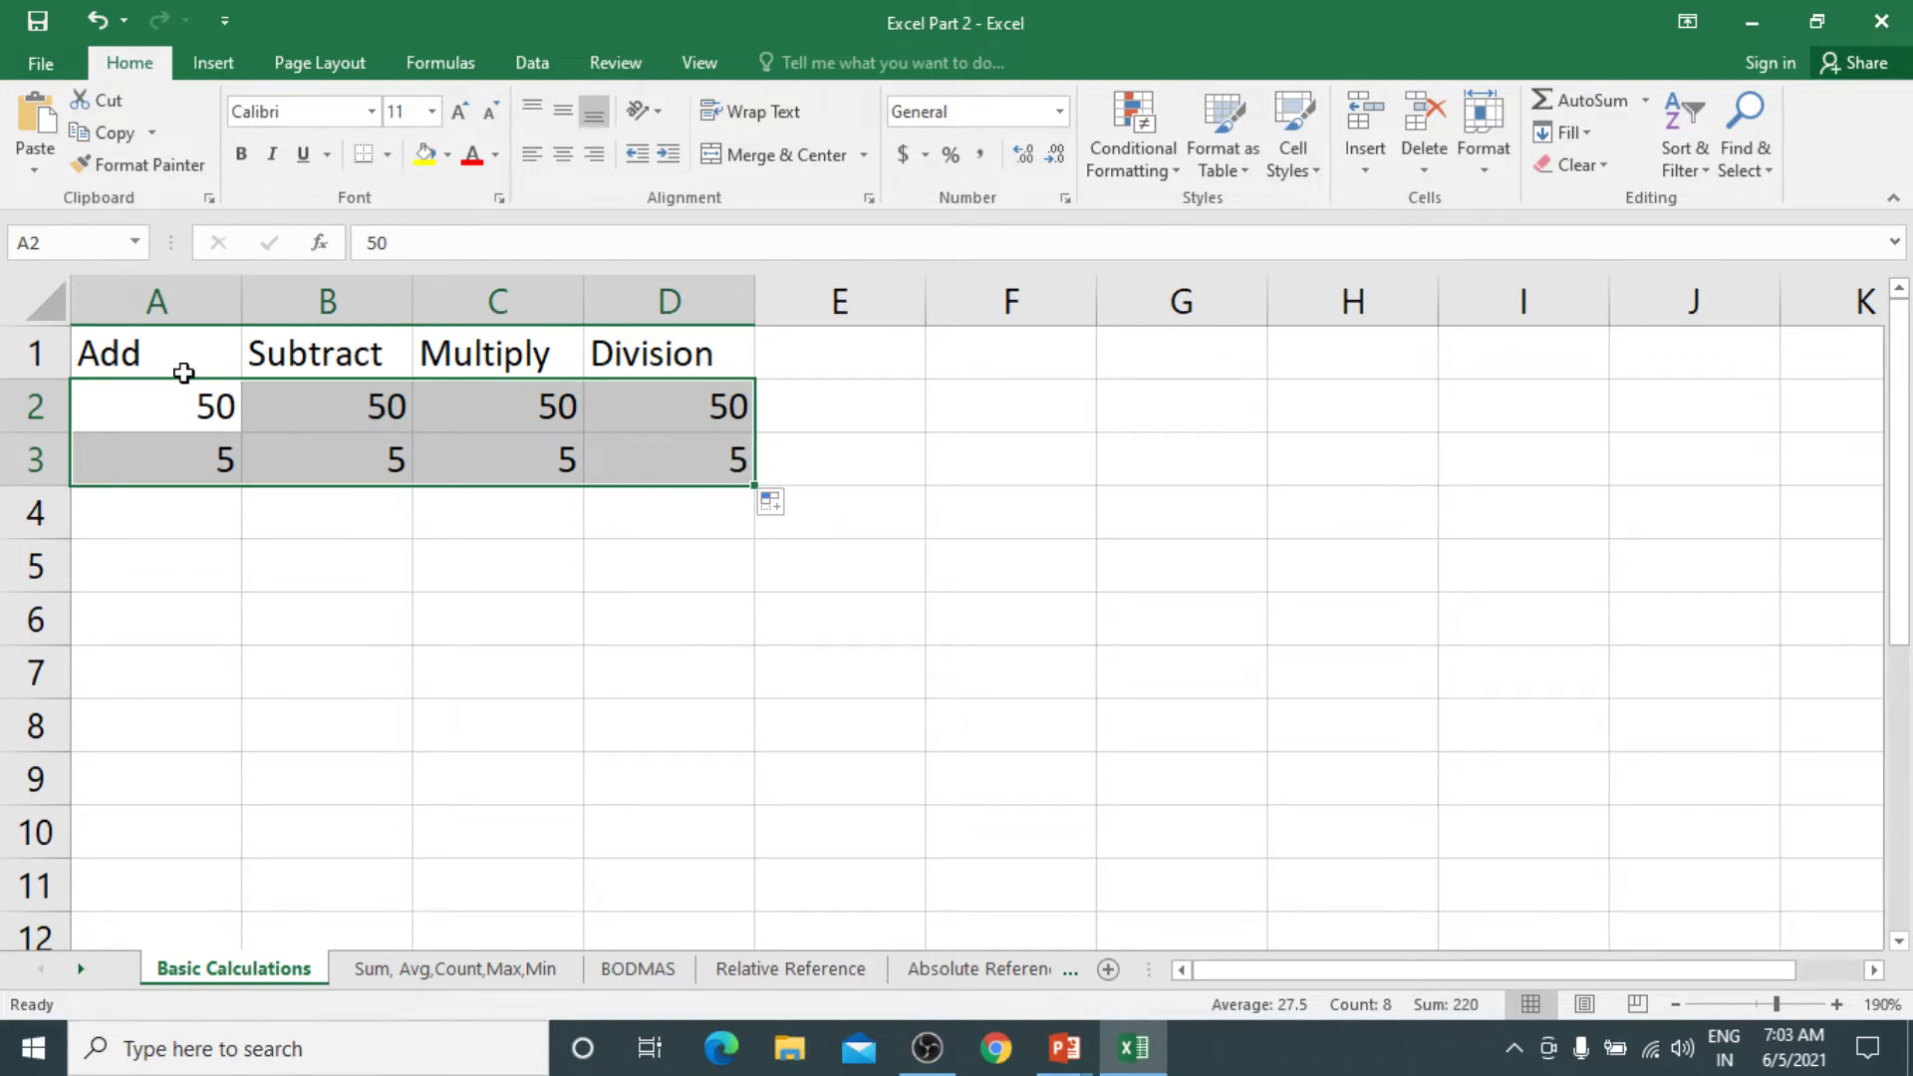
Center the contents of A1:D3 and apply All Borders to the range
left_click_drag(173, 361, 661, 457)
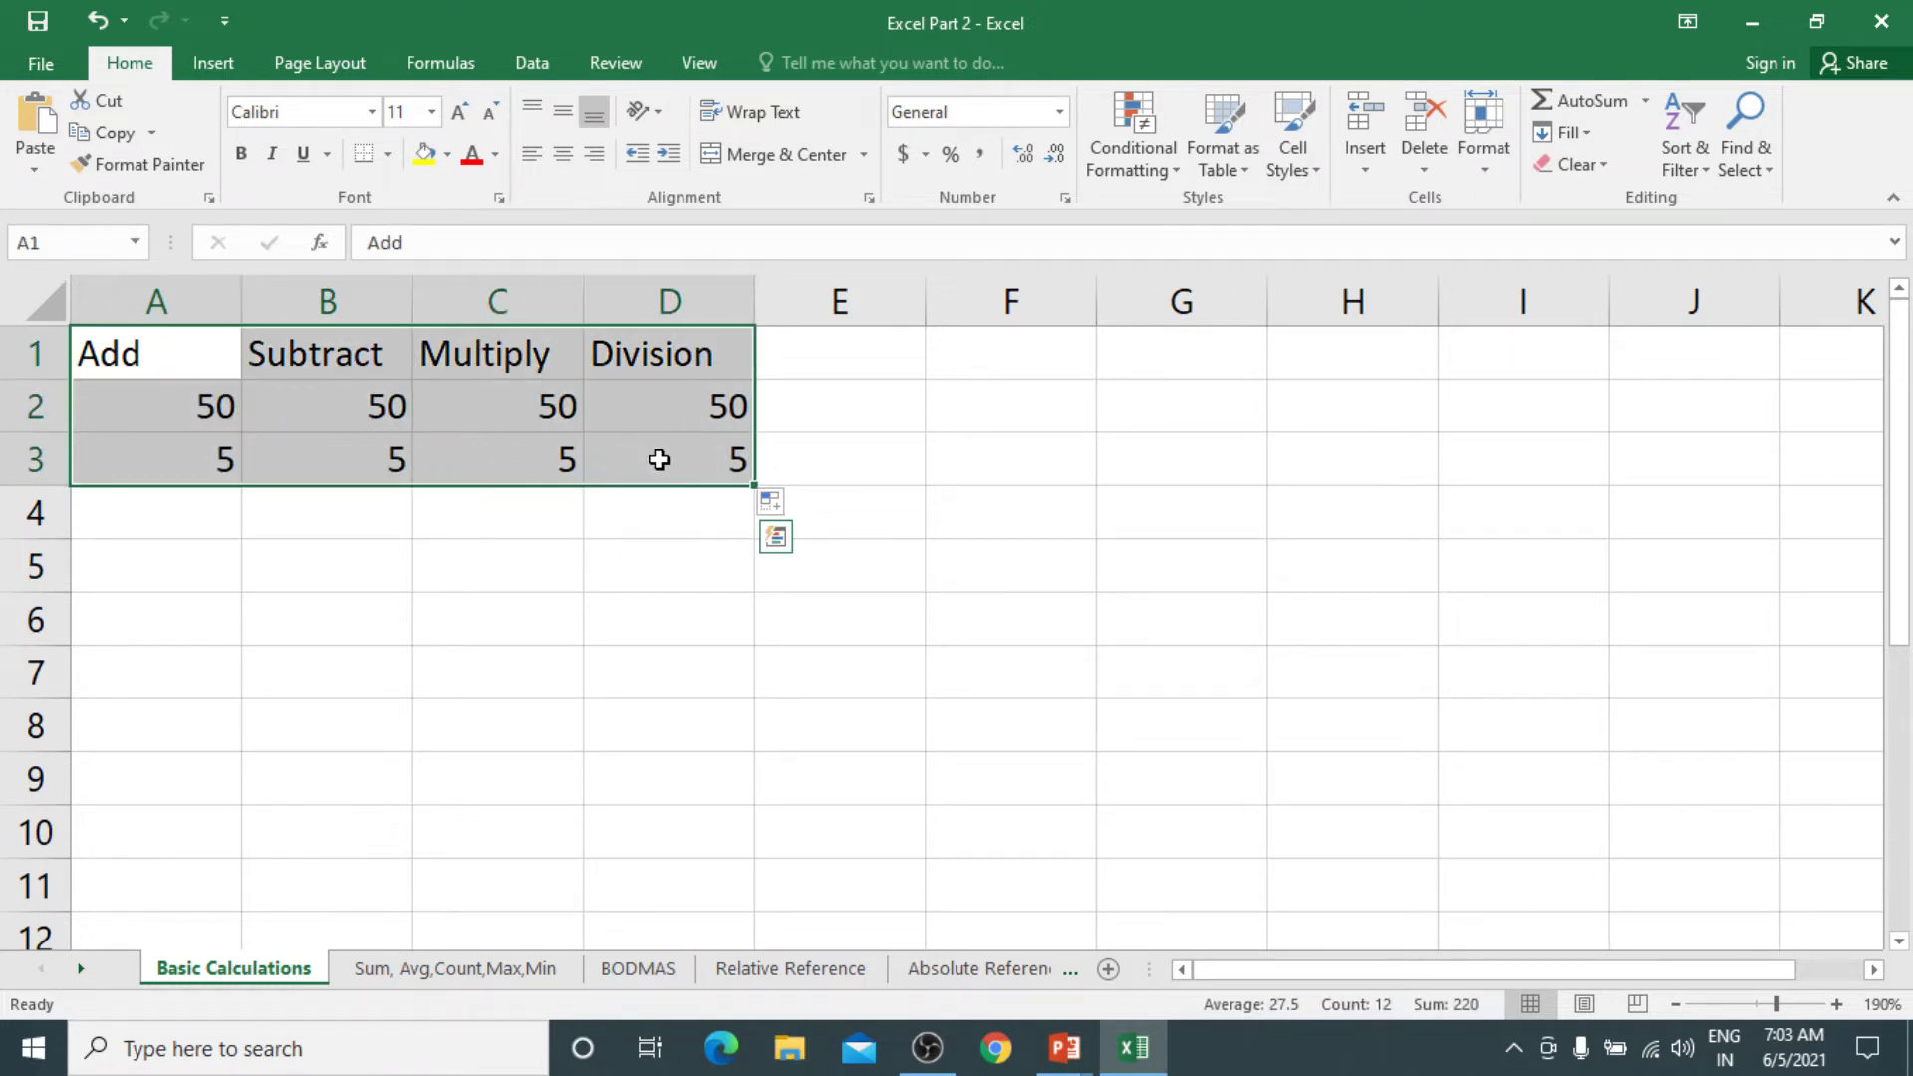
left_click(563, 156)
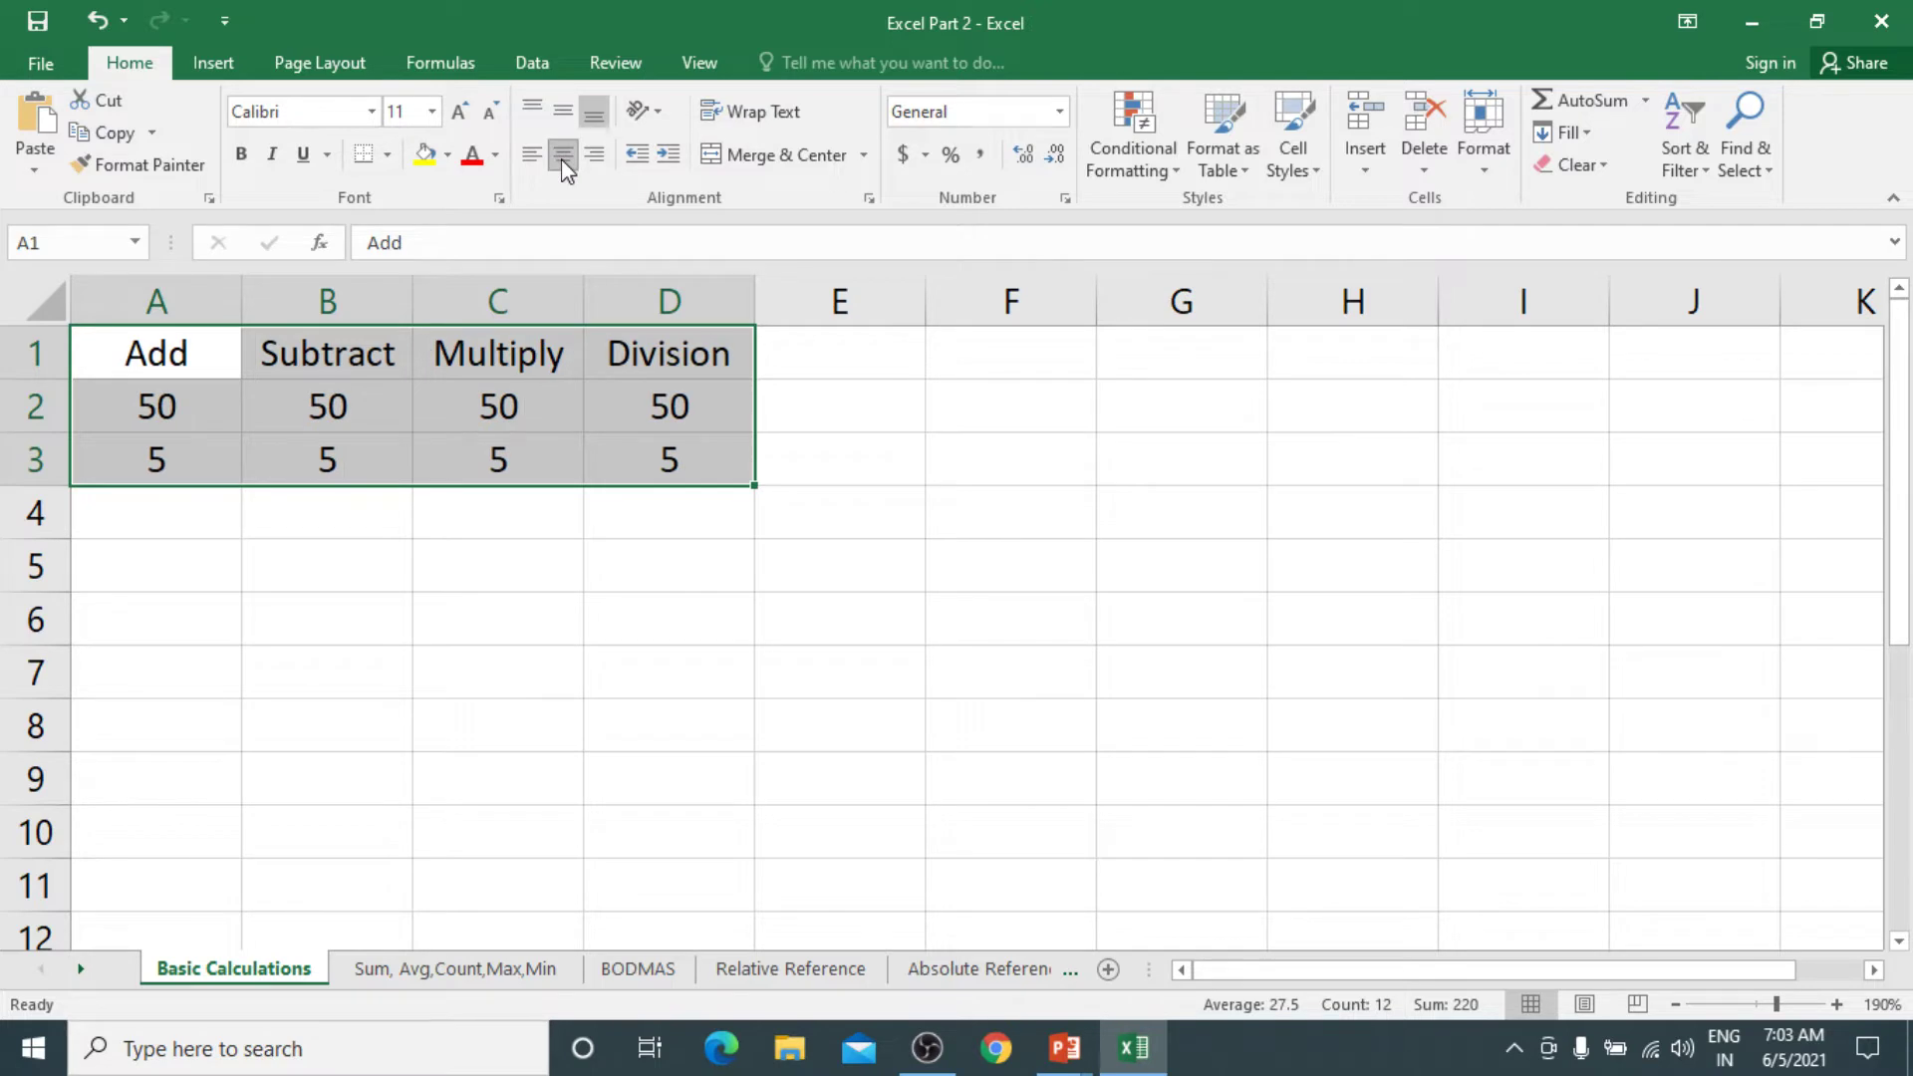
left_click(388, 156)
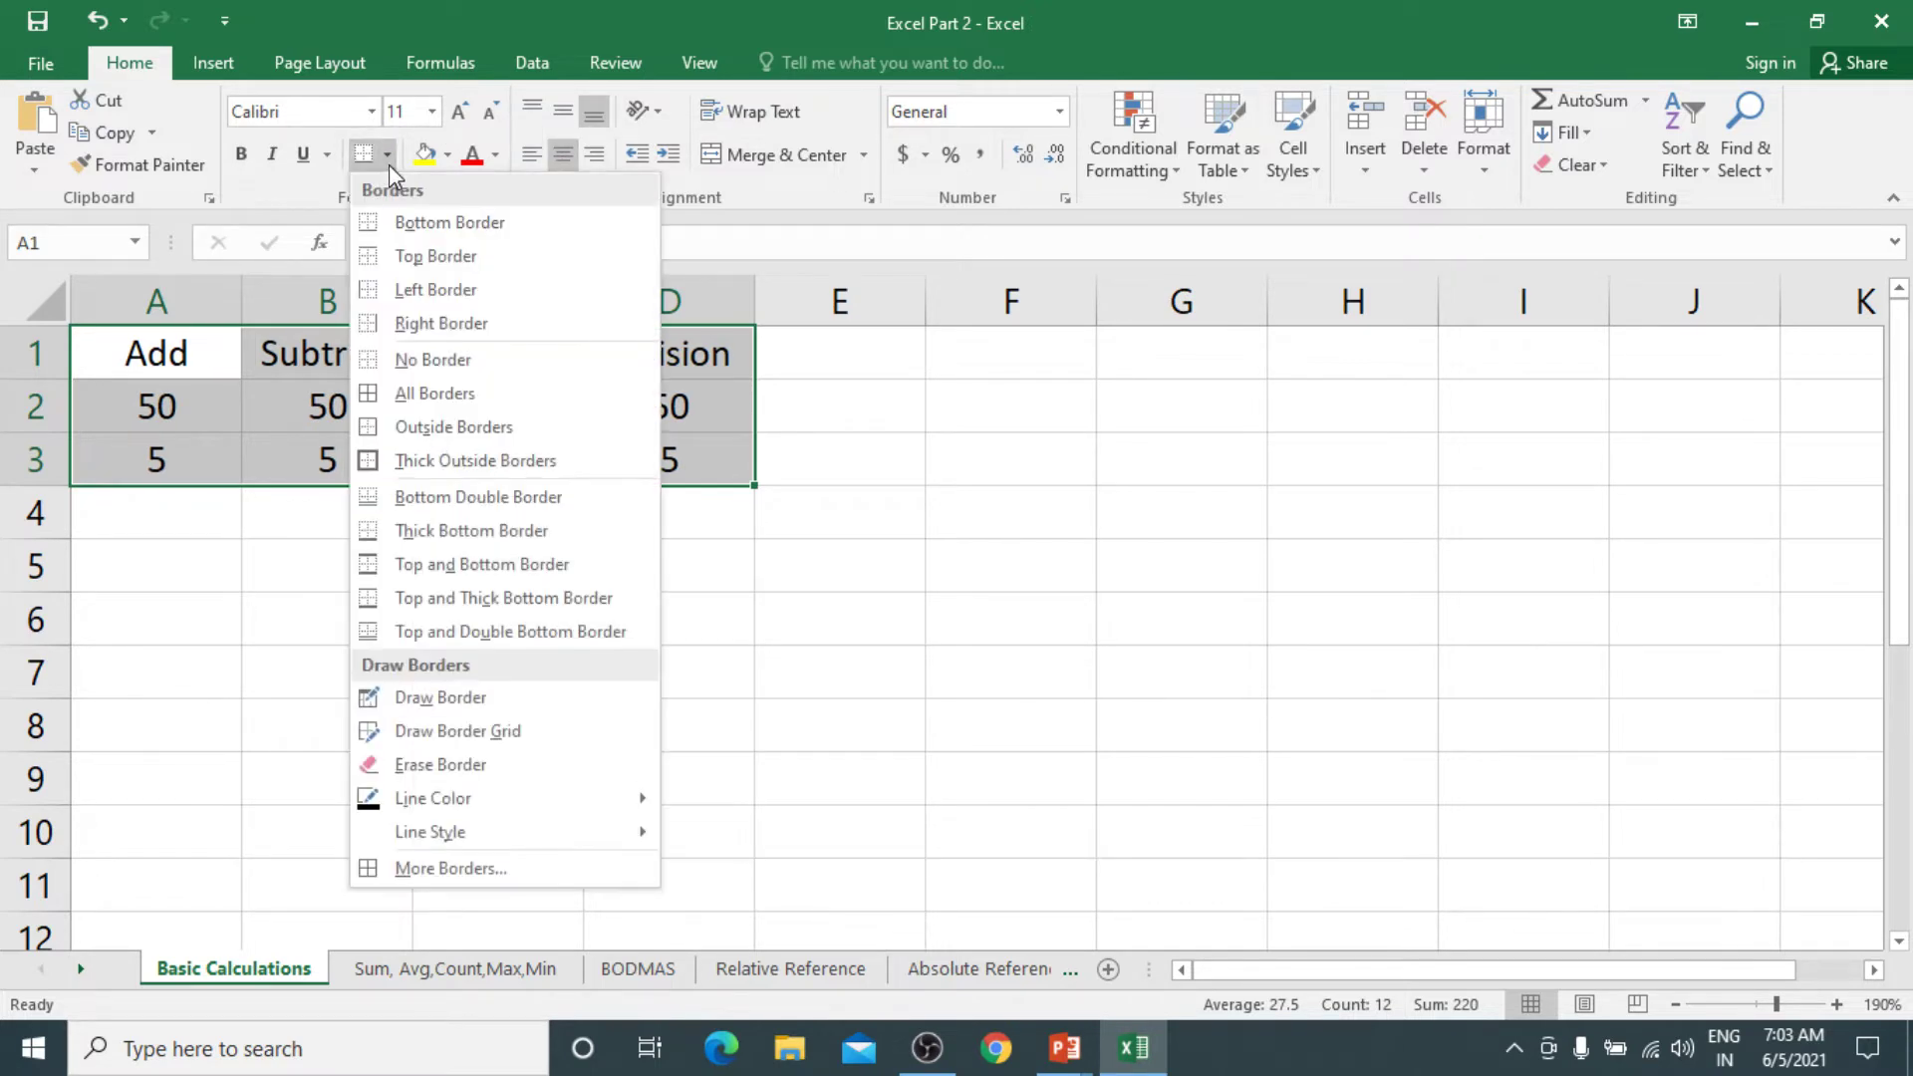
left_click(428, 393)
Make the headings in A1:D1 bold and give them a yellow fill
left_click_drag(171, 354, 637, 353)
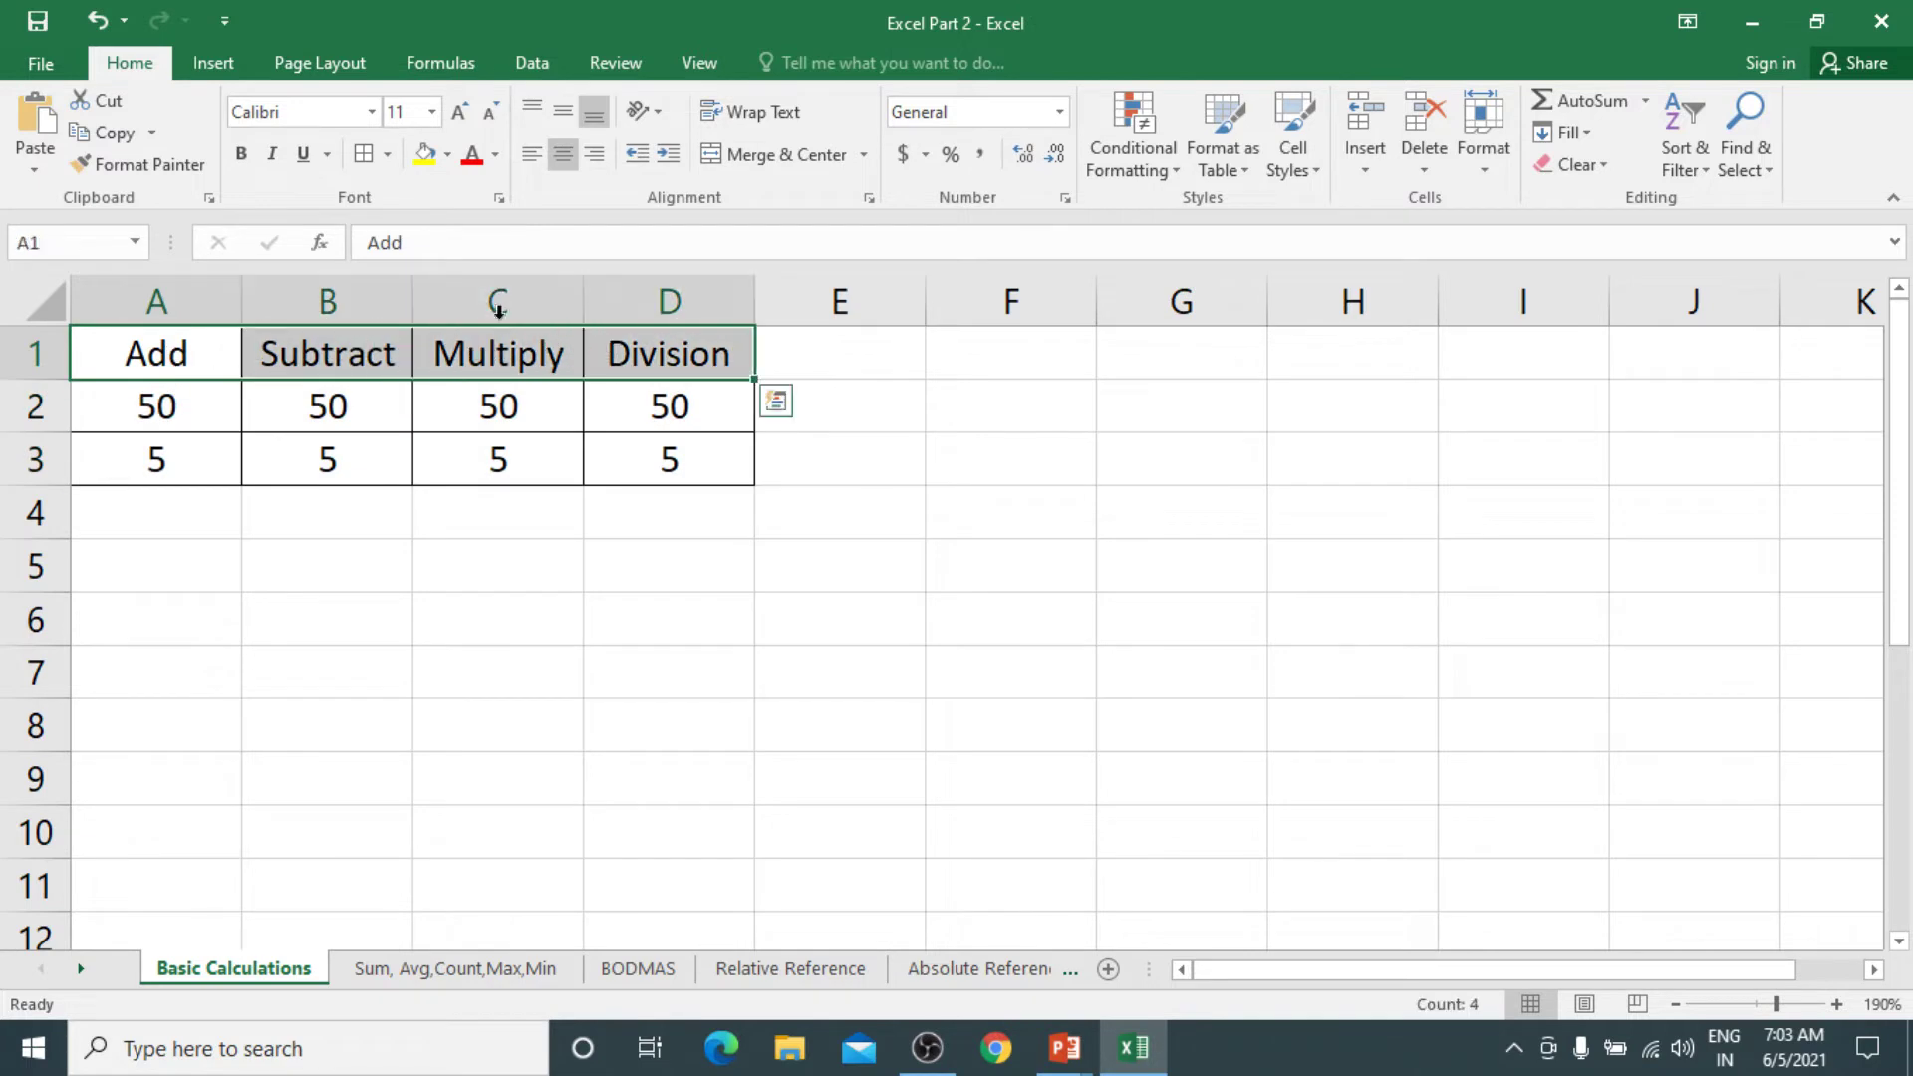
left_click(242, 156)
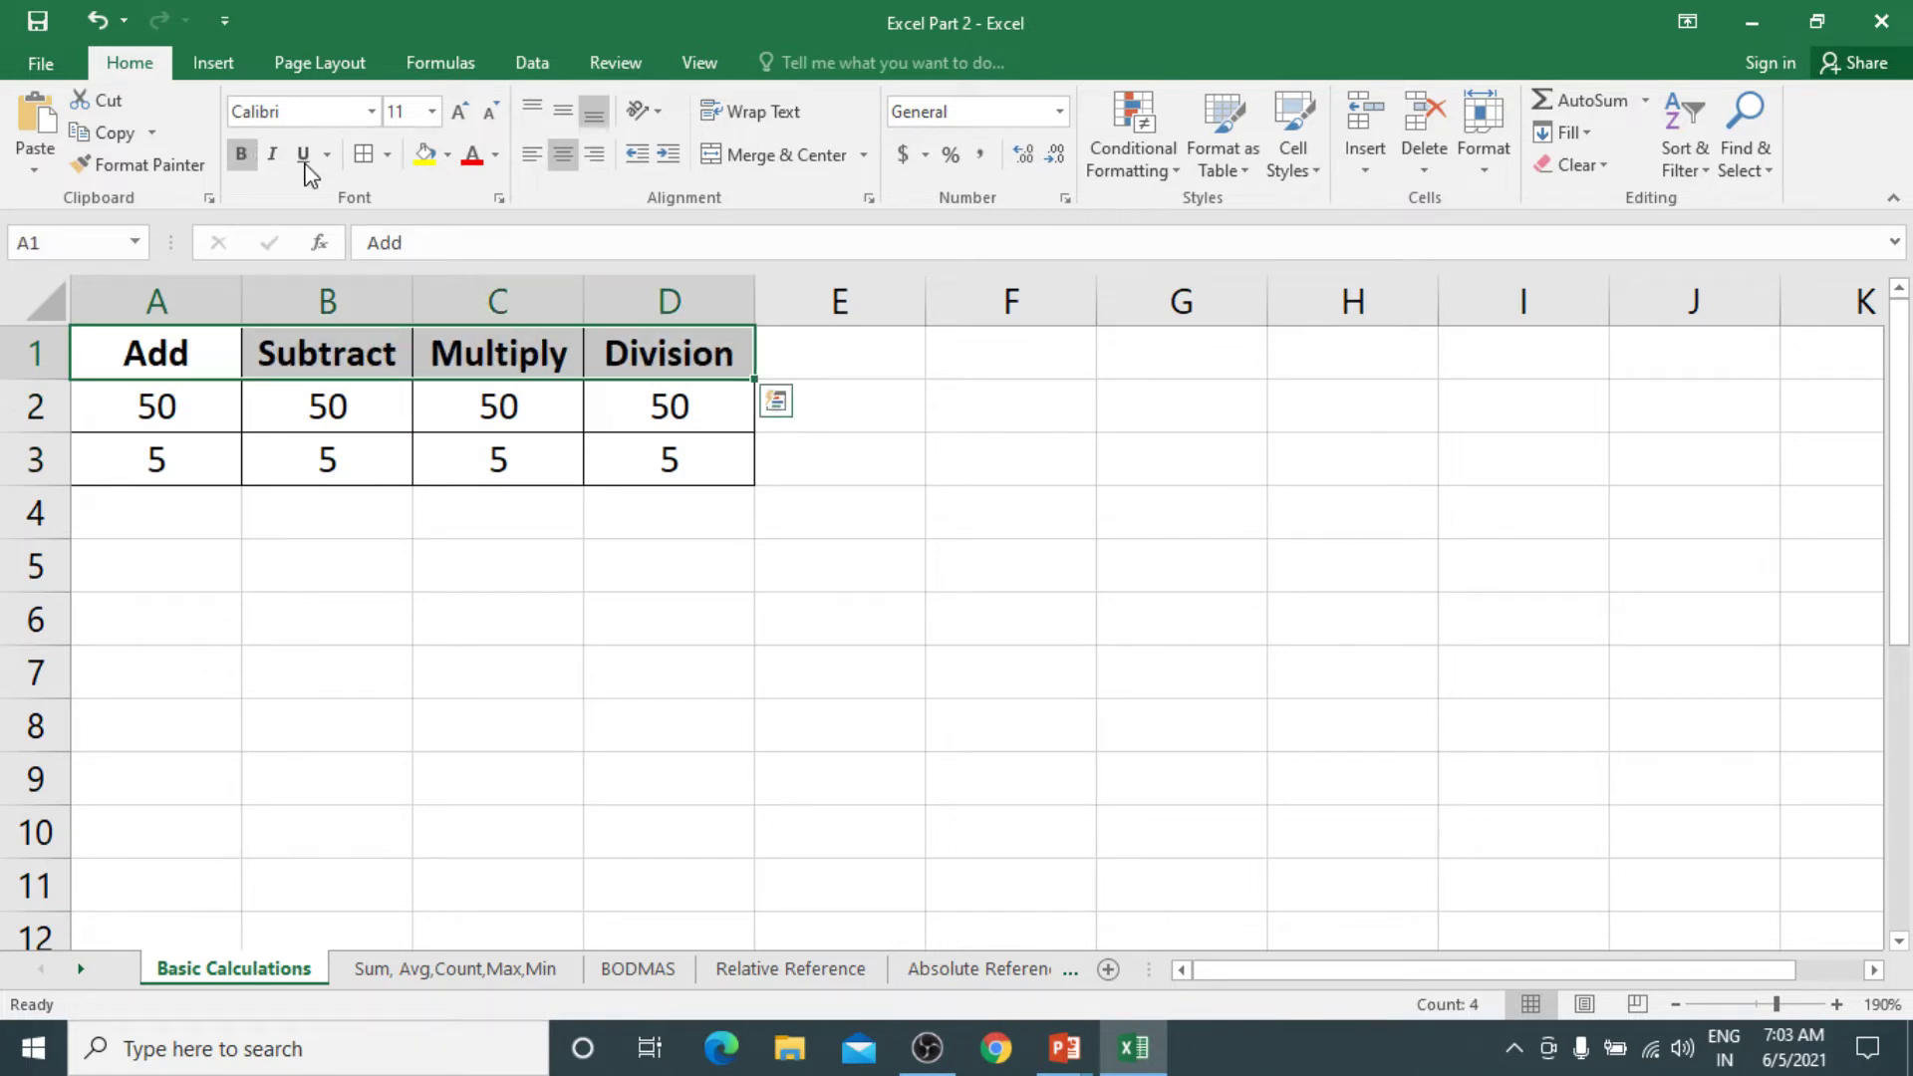
left_click(424, 157)
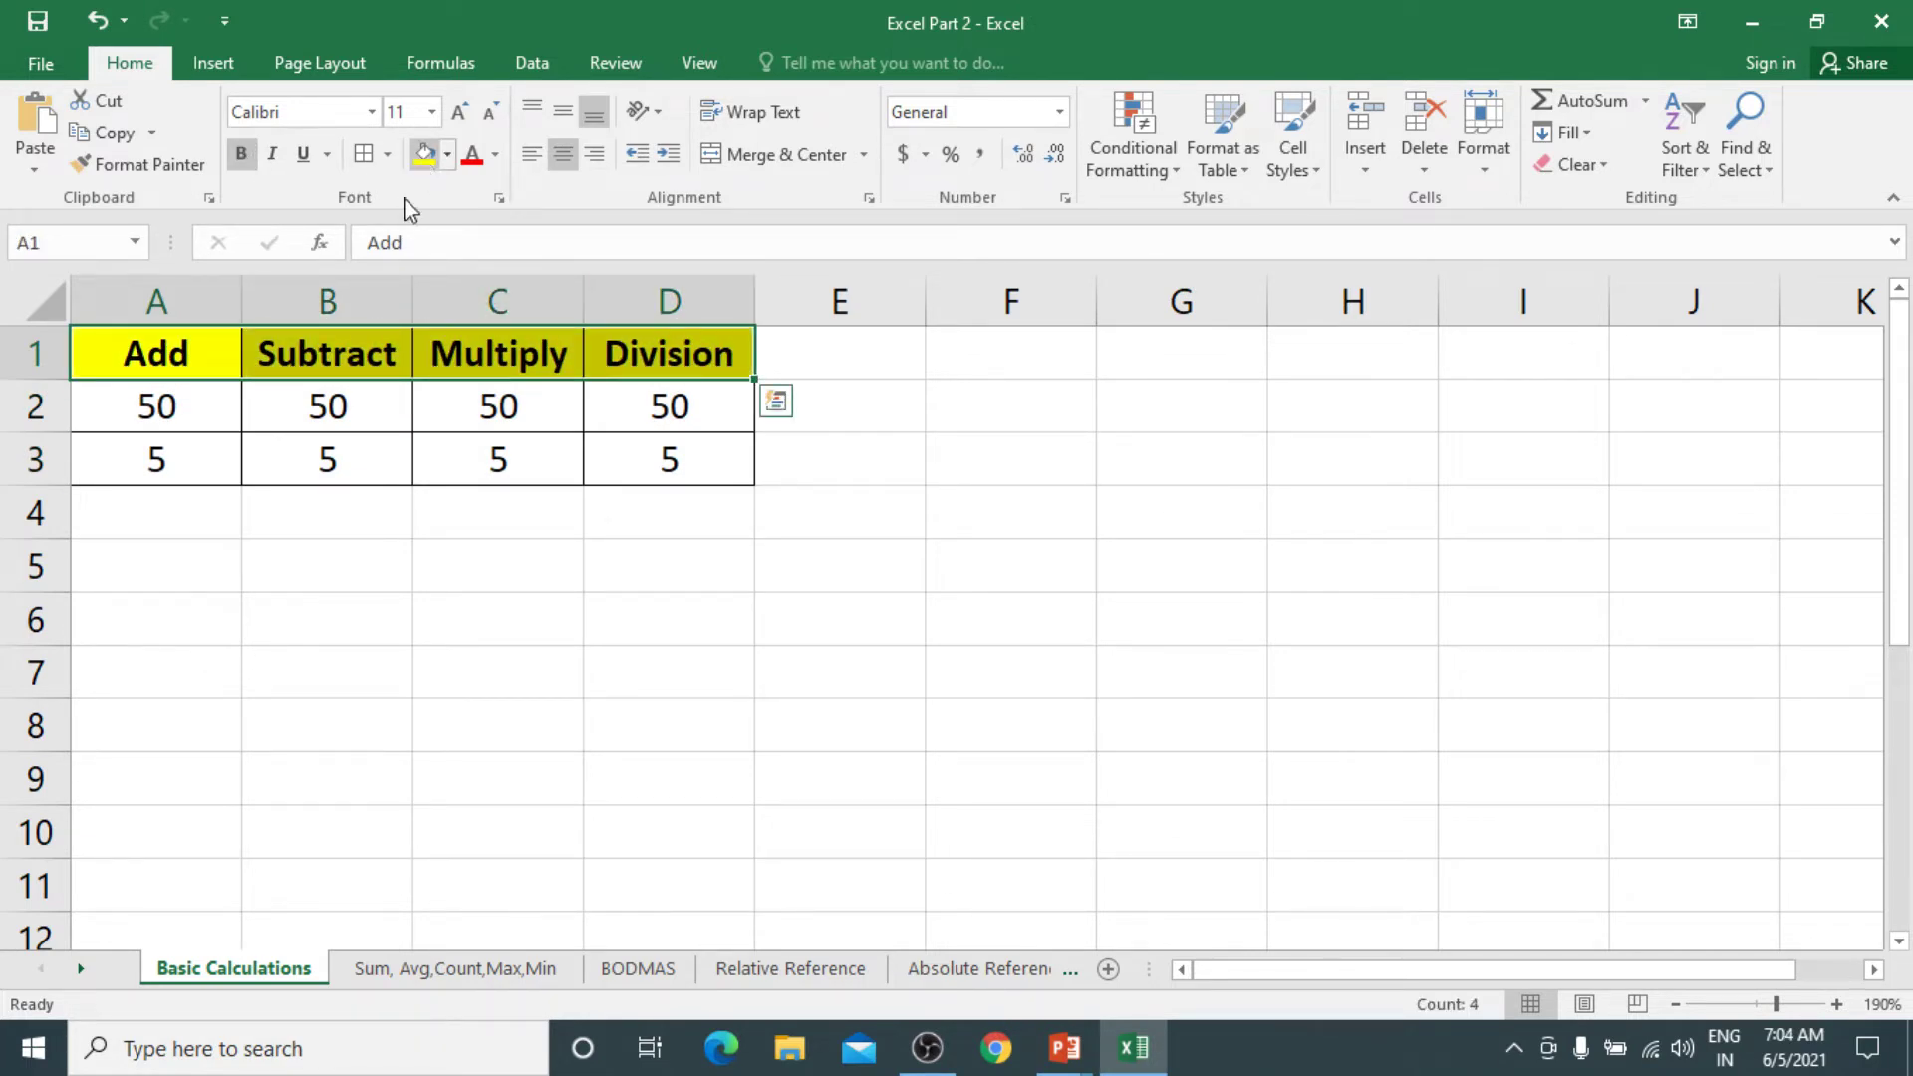
Apply all borders and a light blue fill to the result cells A4:D4
left_click_drag(133, 512, 654, 504)
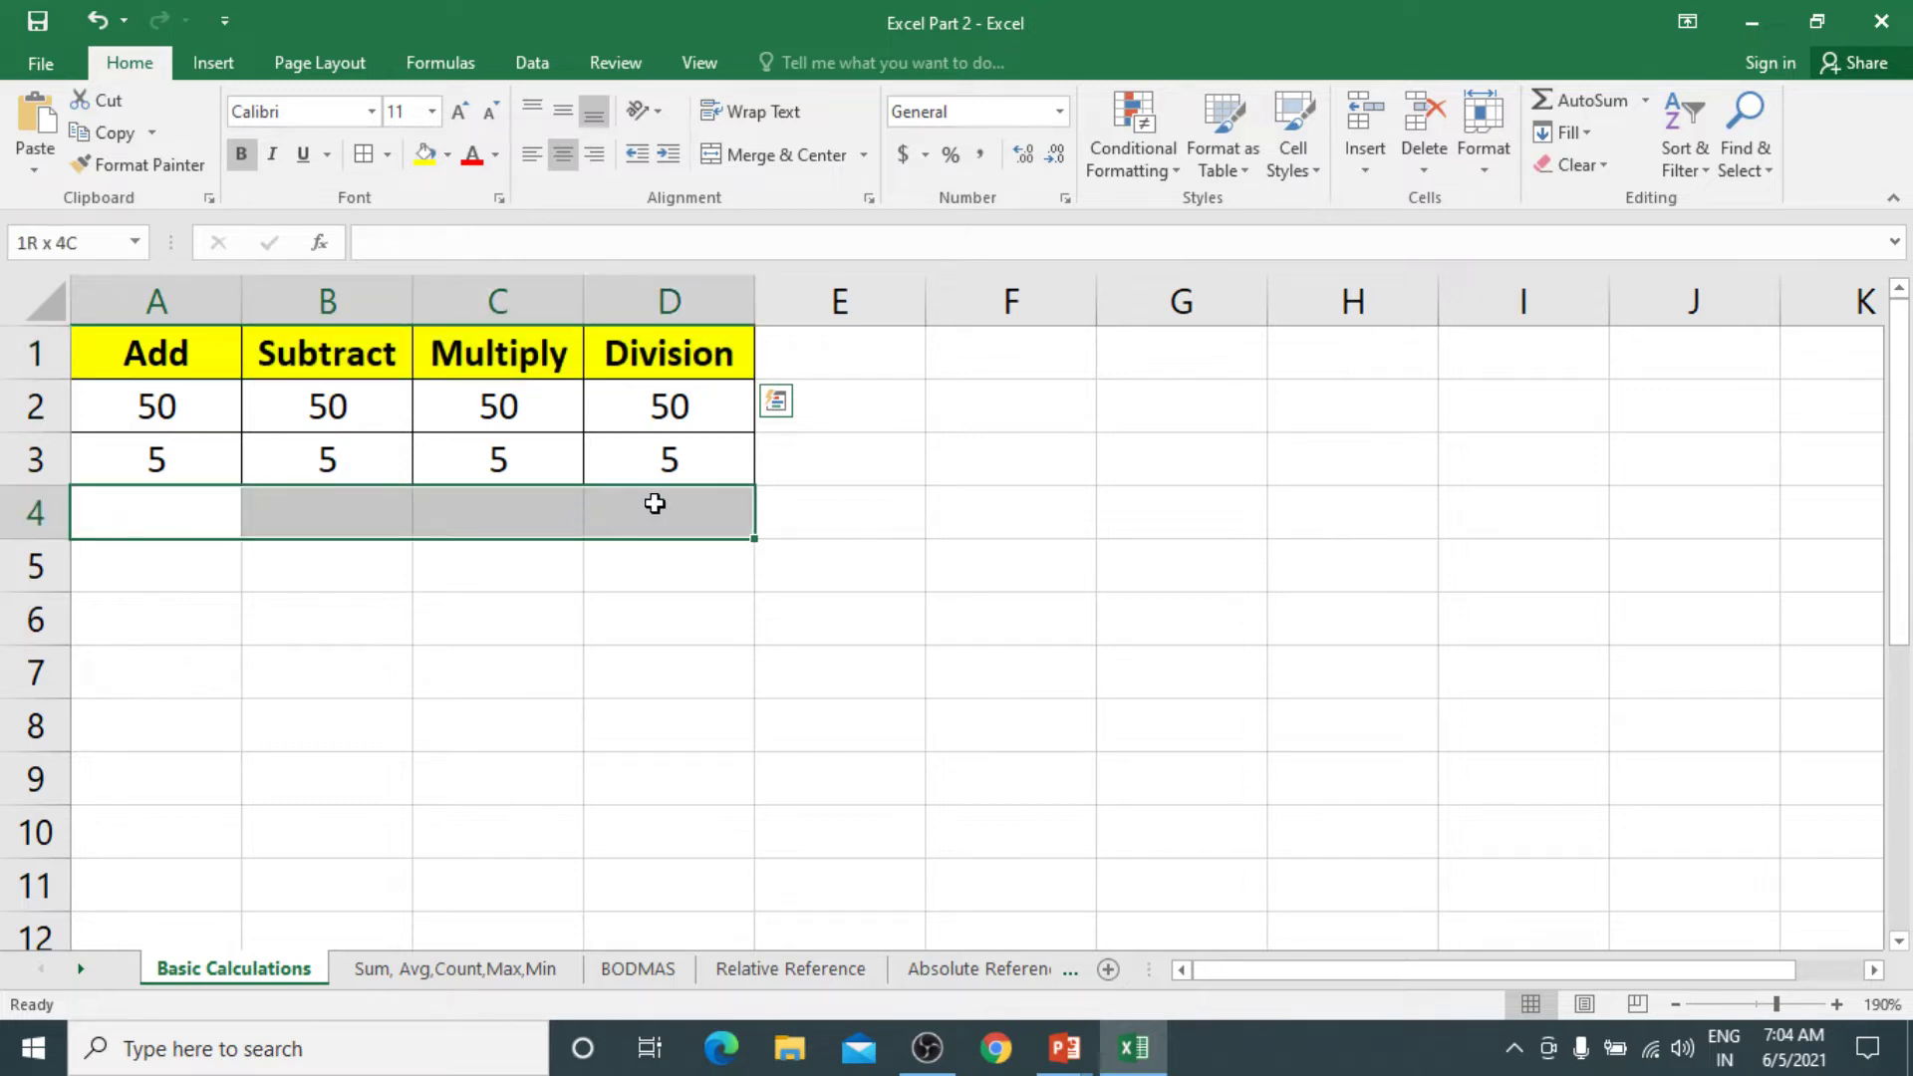
left_click(365, 156)
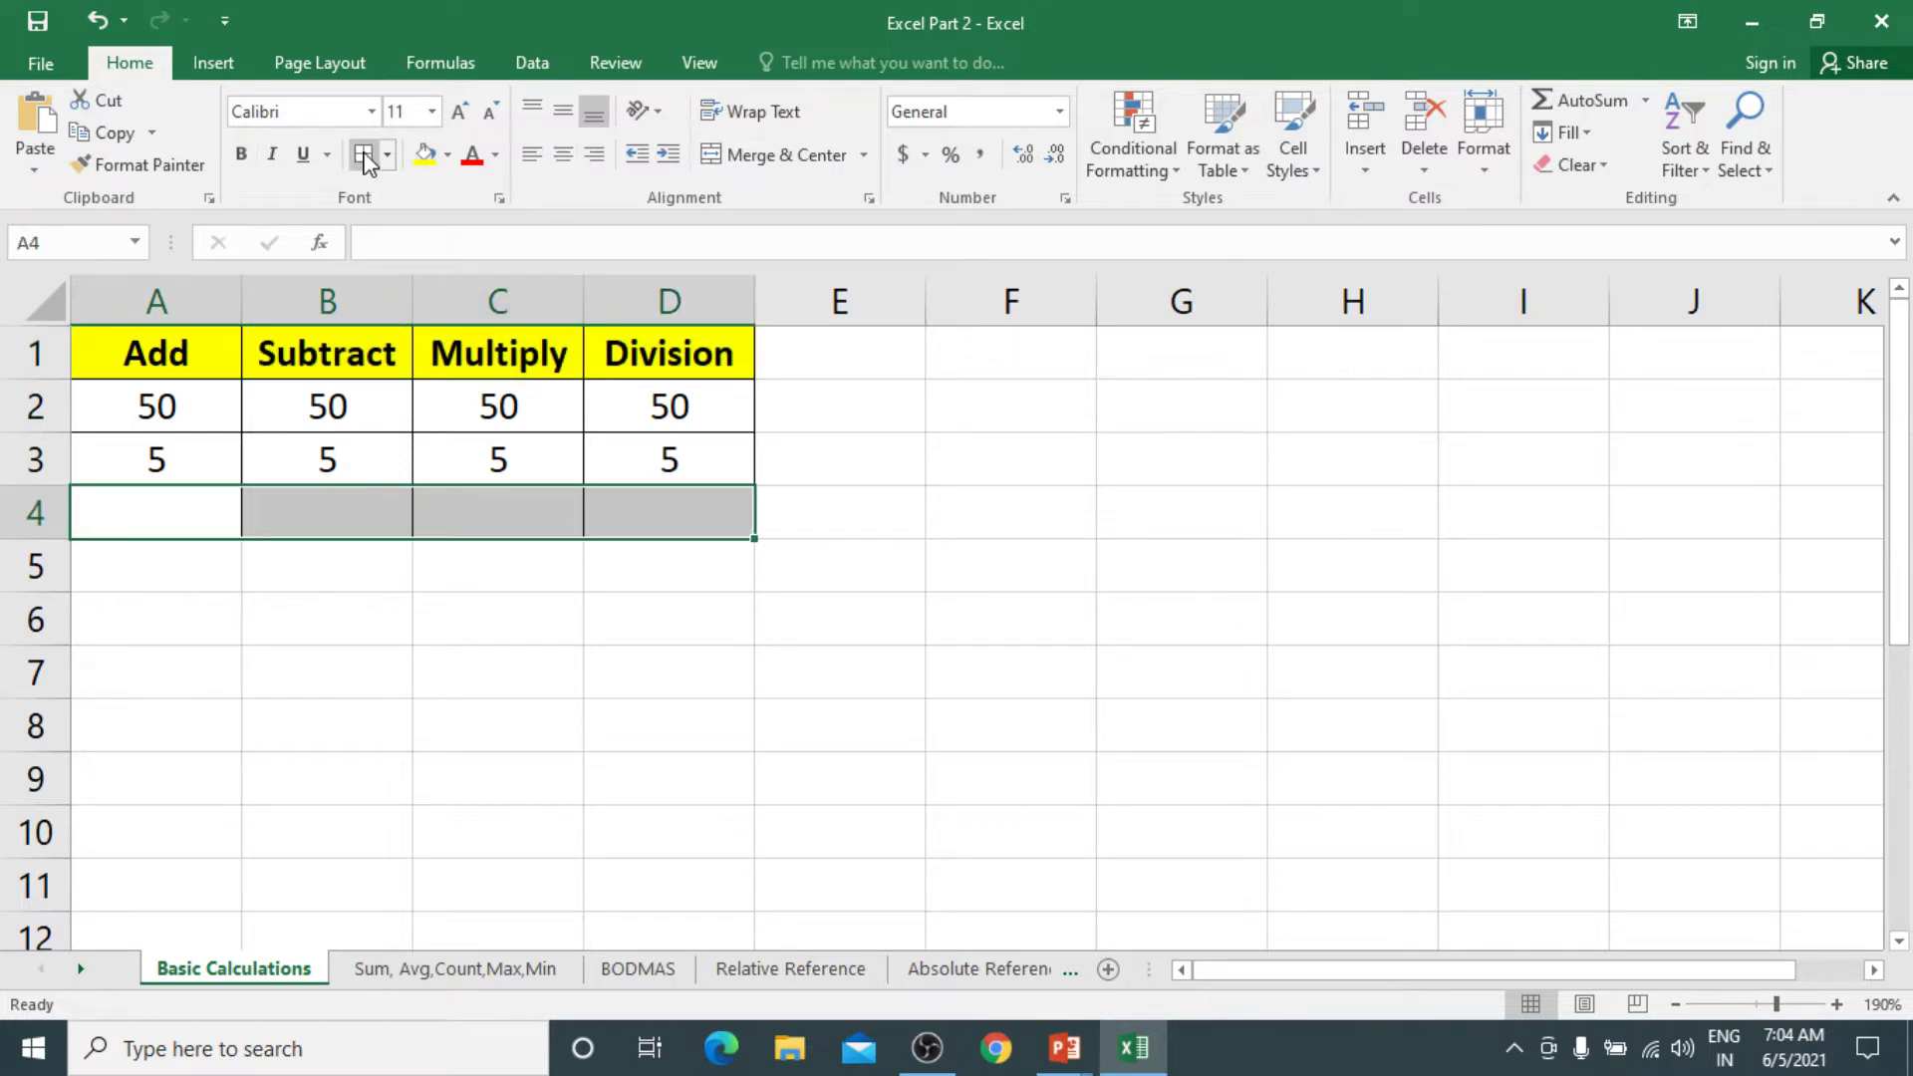
left_click(448, 156)
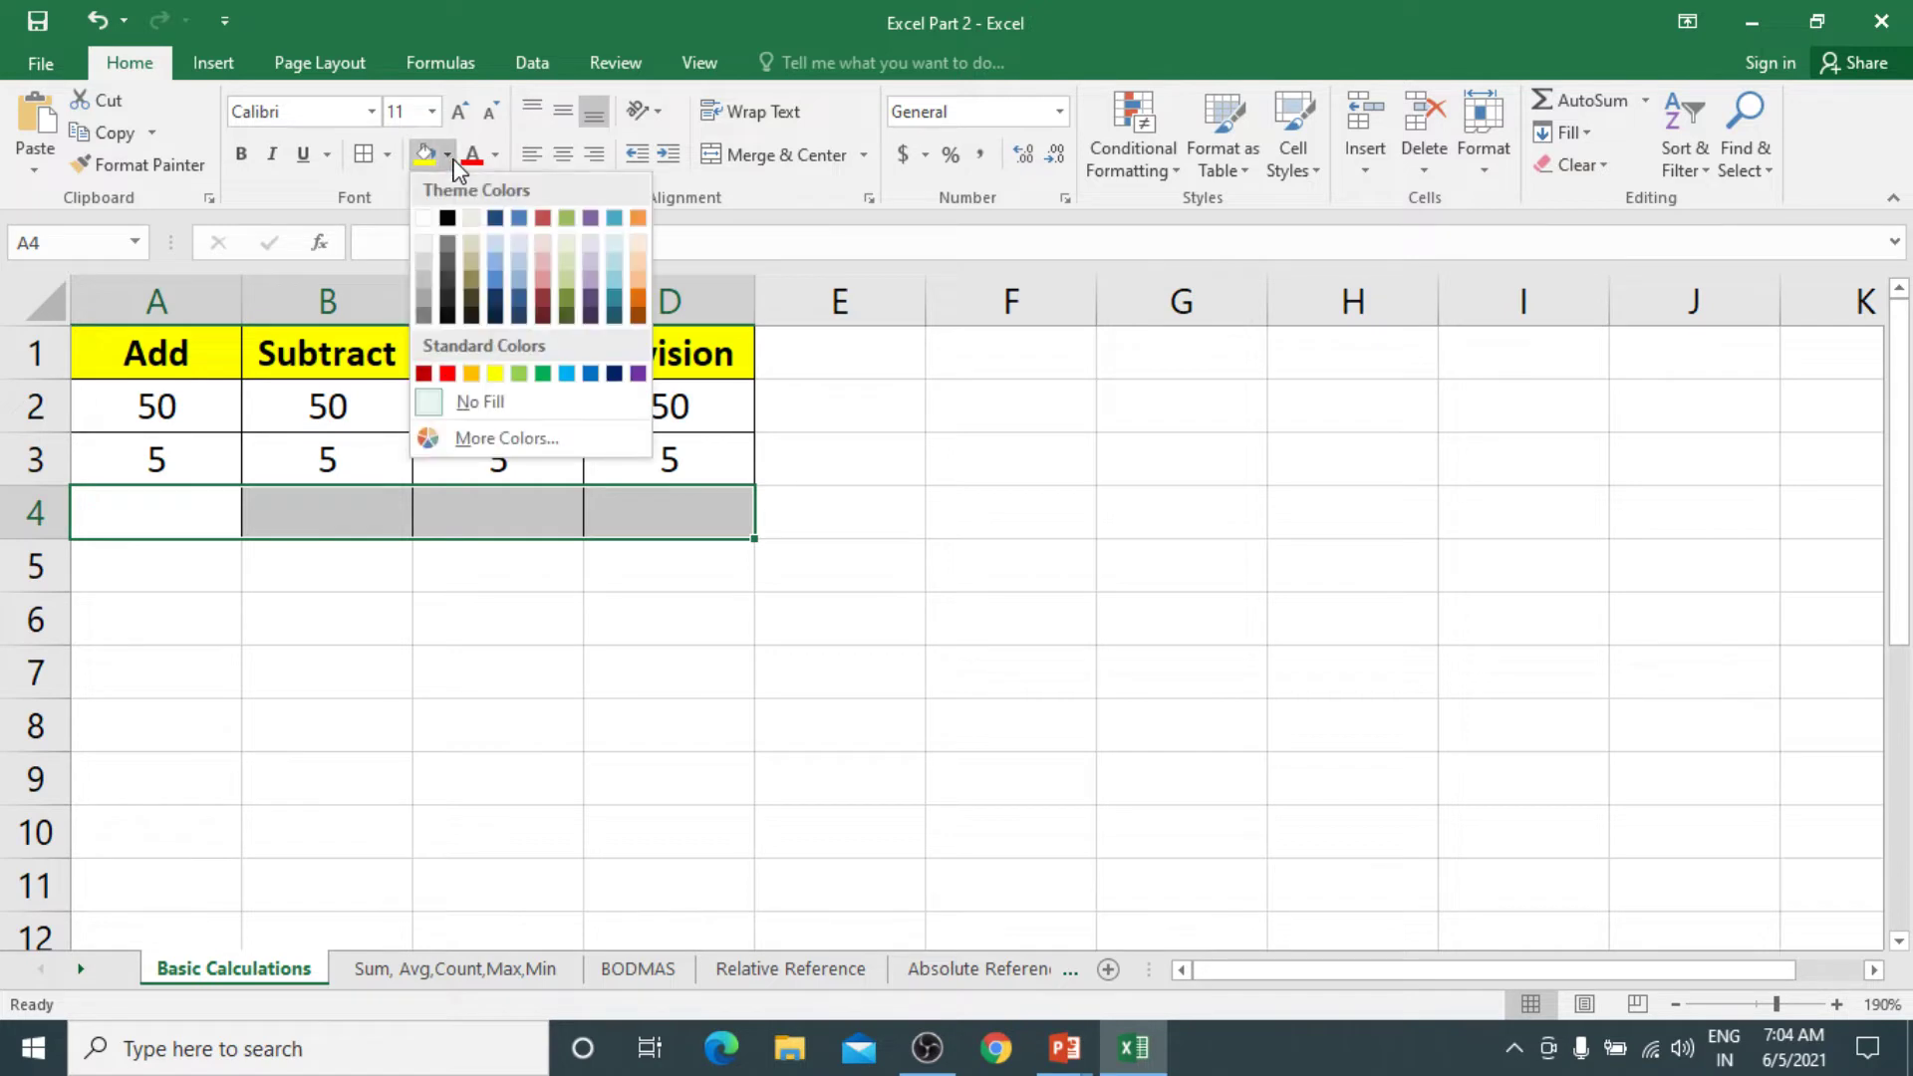
left_click(566, 375)
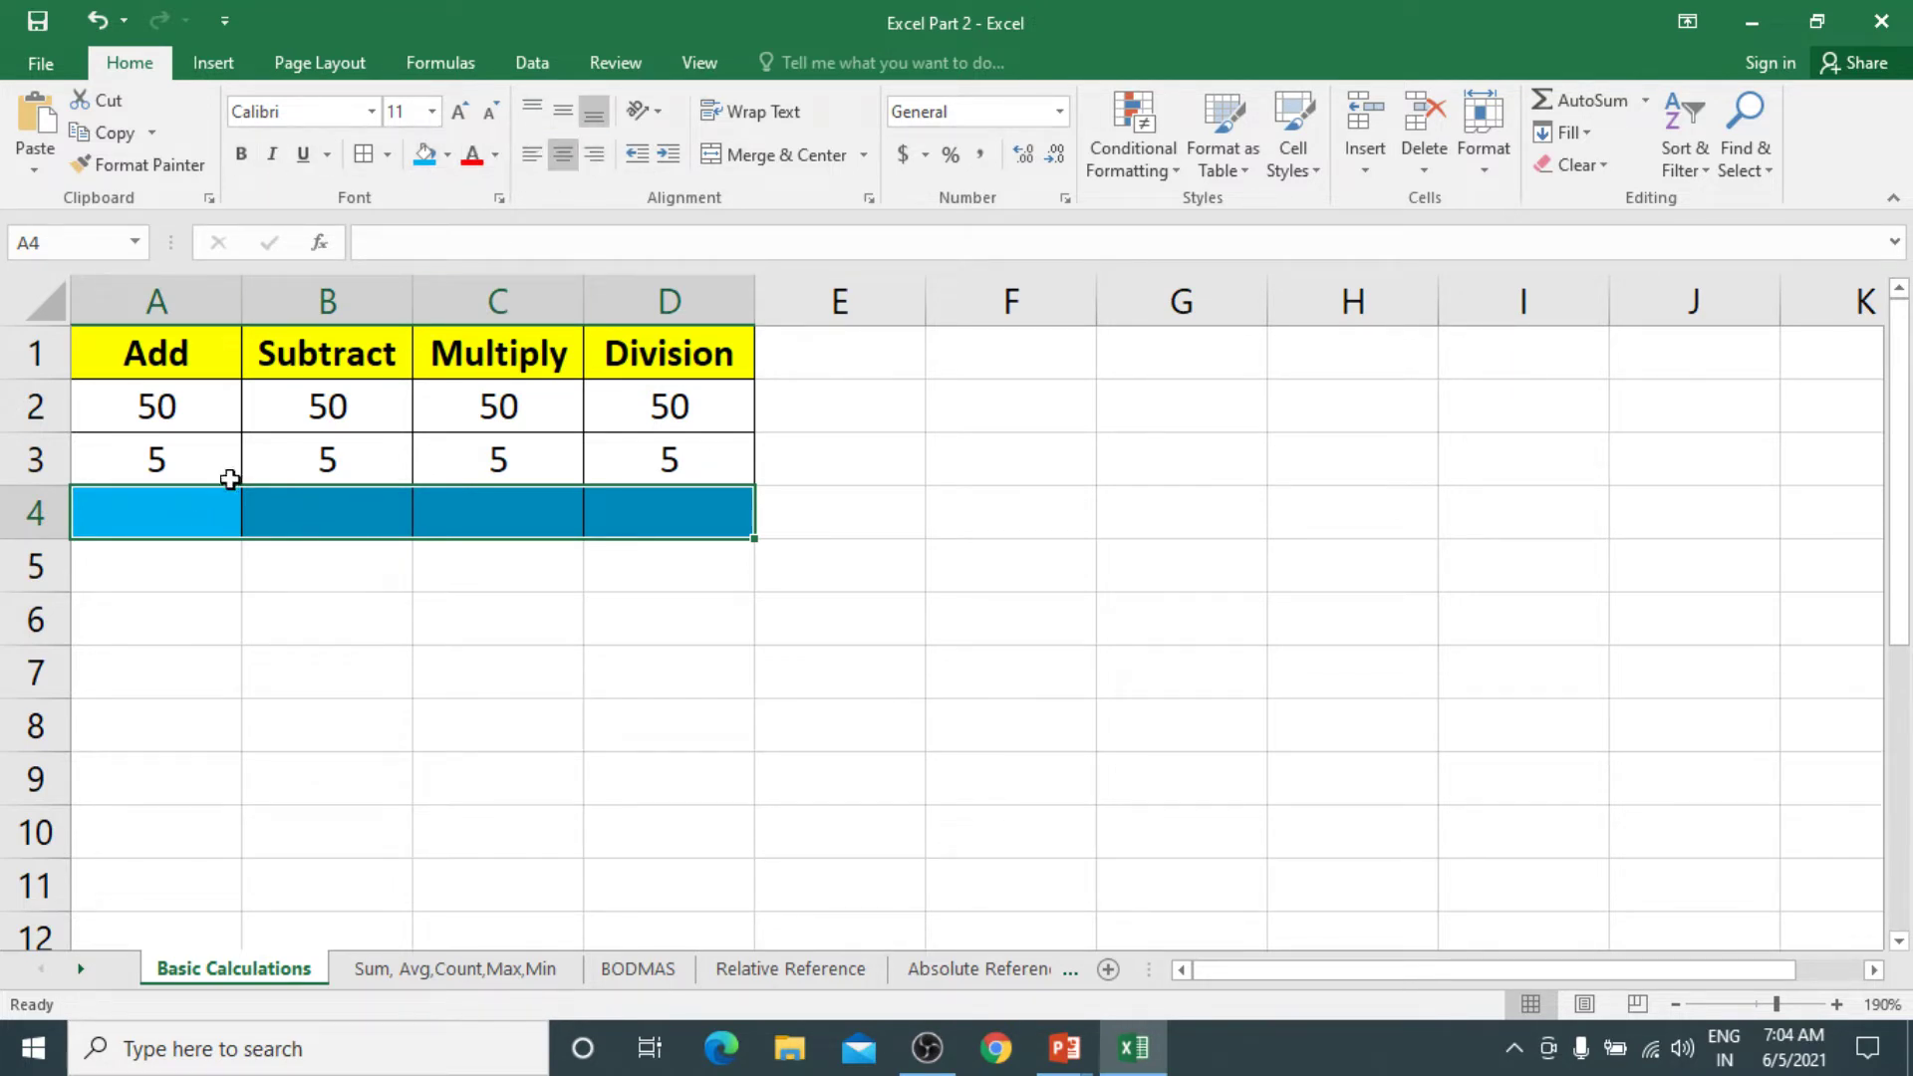
Enter the formula =50+5 in cell A4 under the Add column
left_click(183, 516)
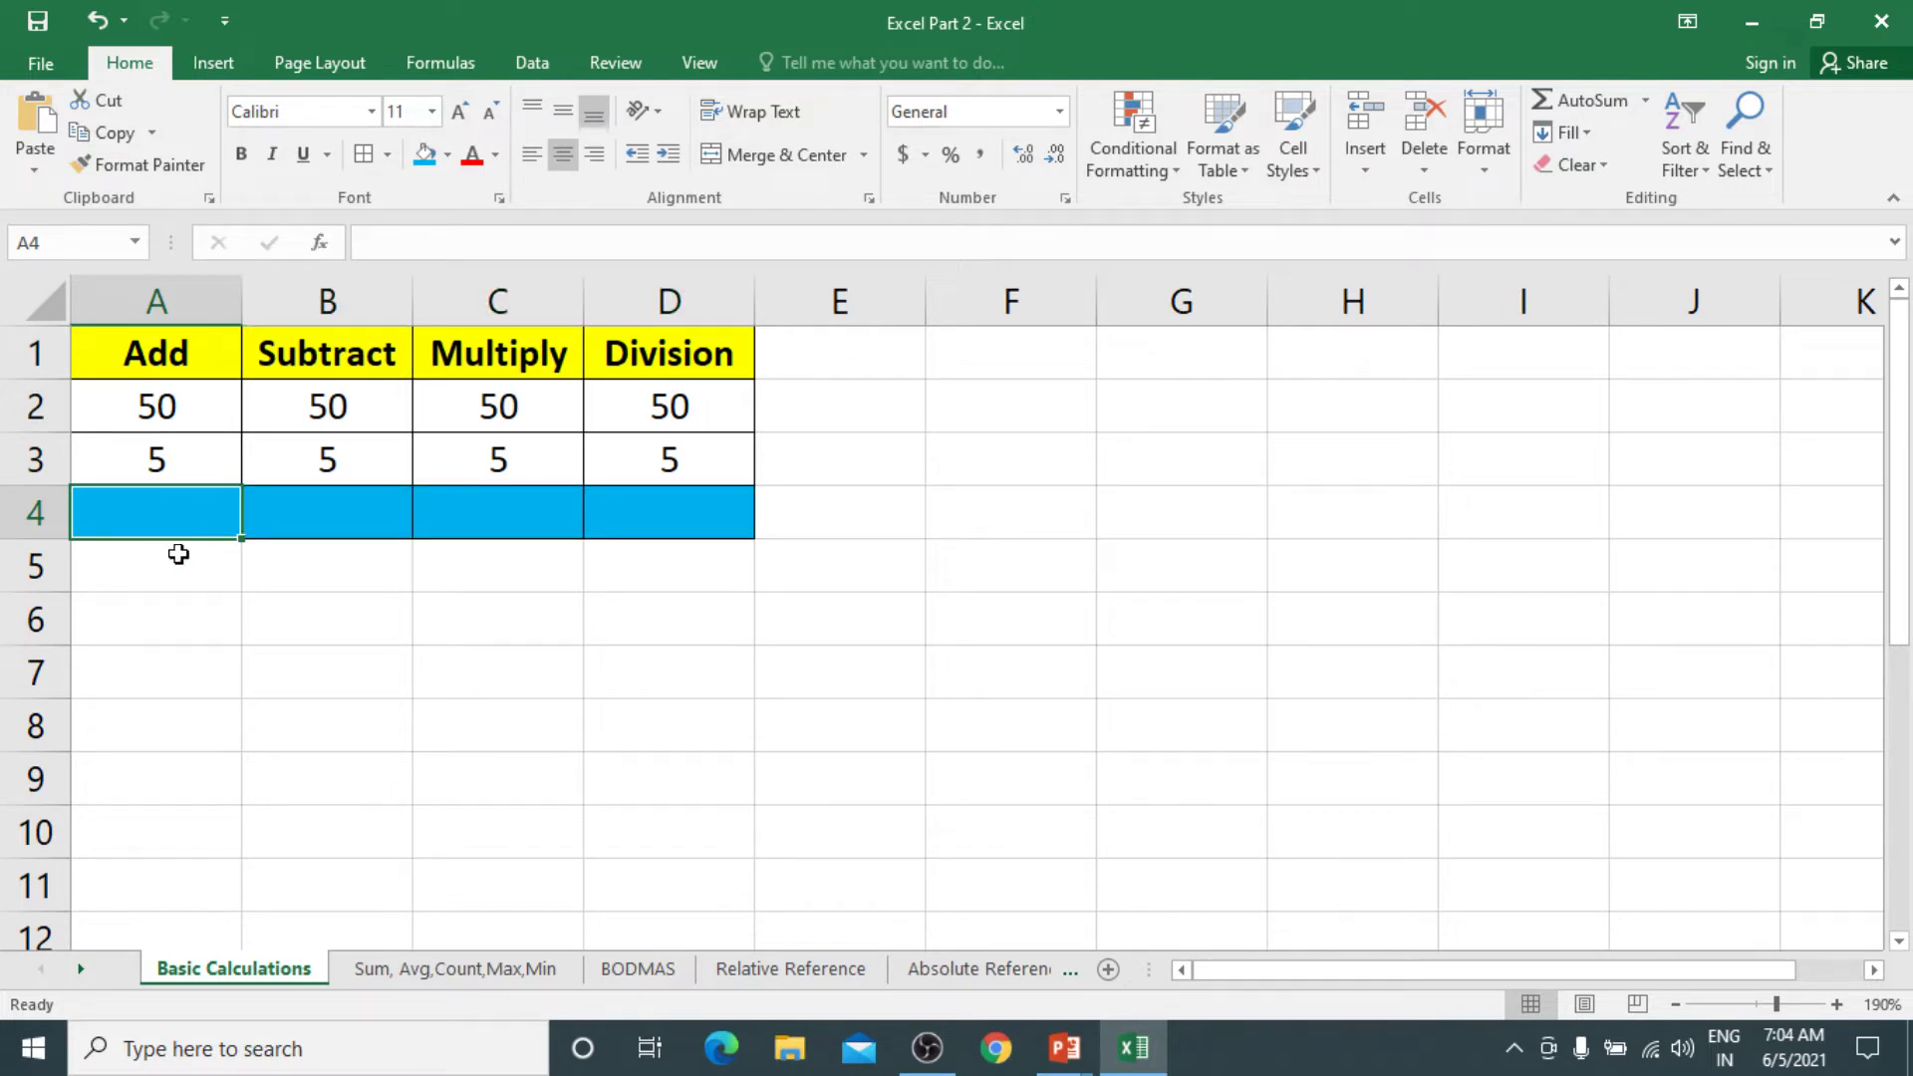
scroll(175, 551, "up", 6, "ctrl")
scroll(177, 553, "up", 8, "ctrl")
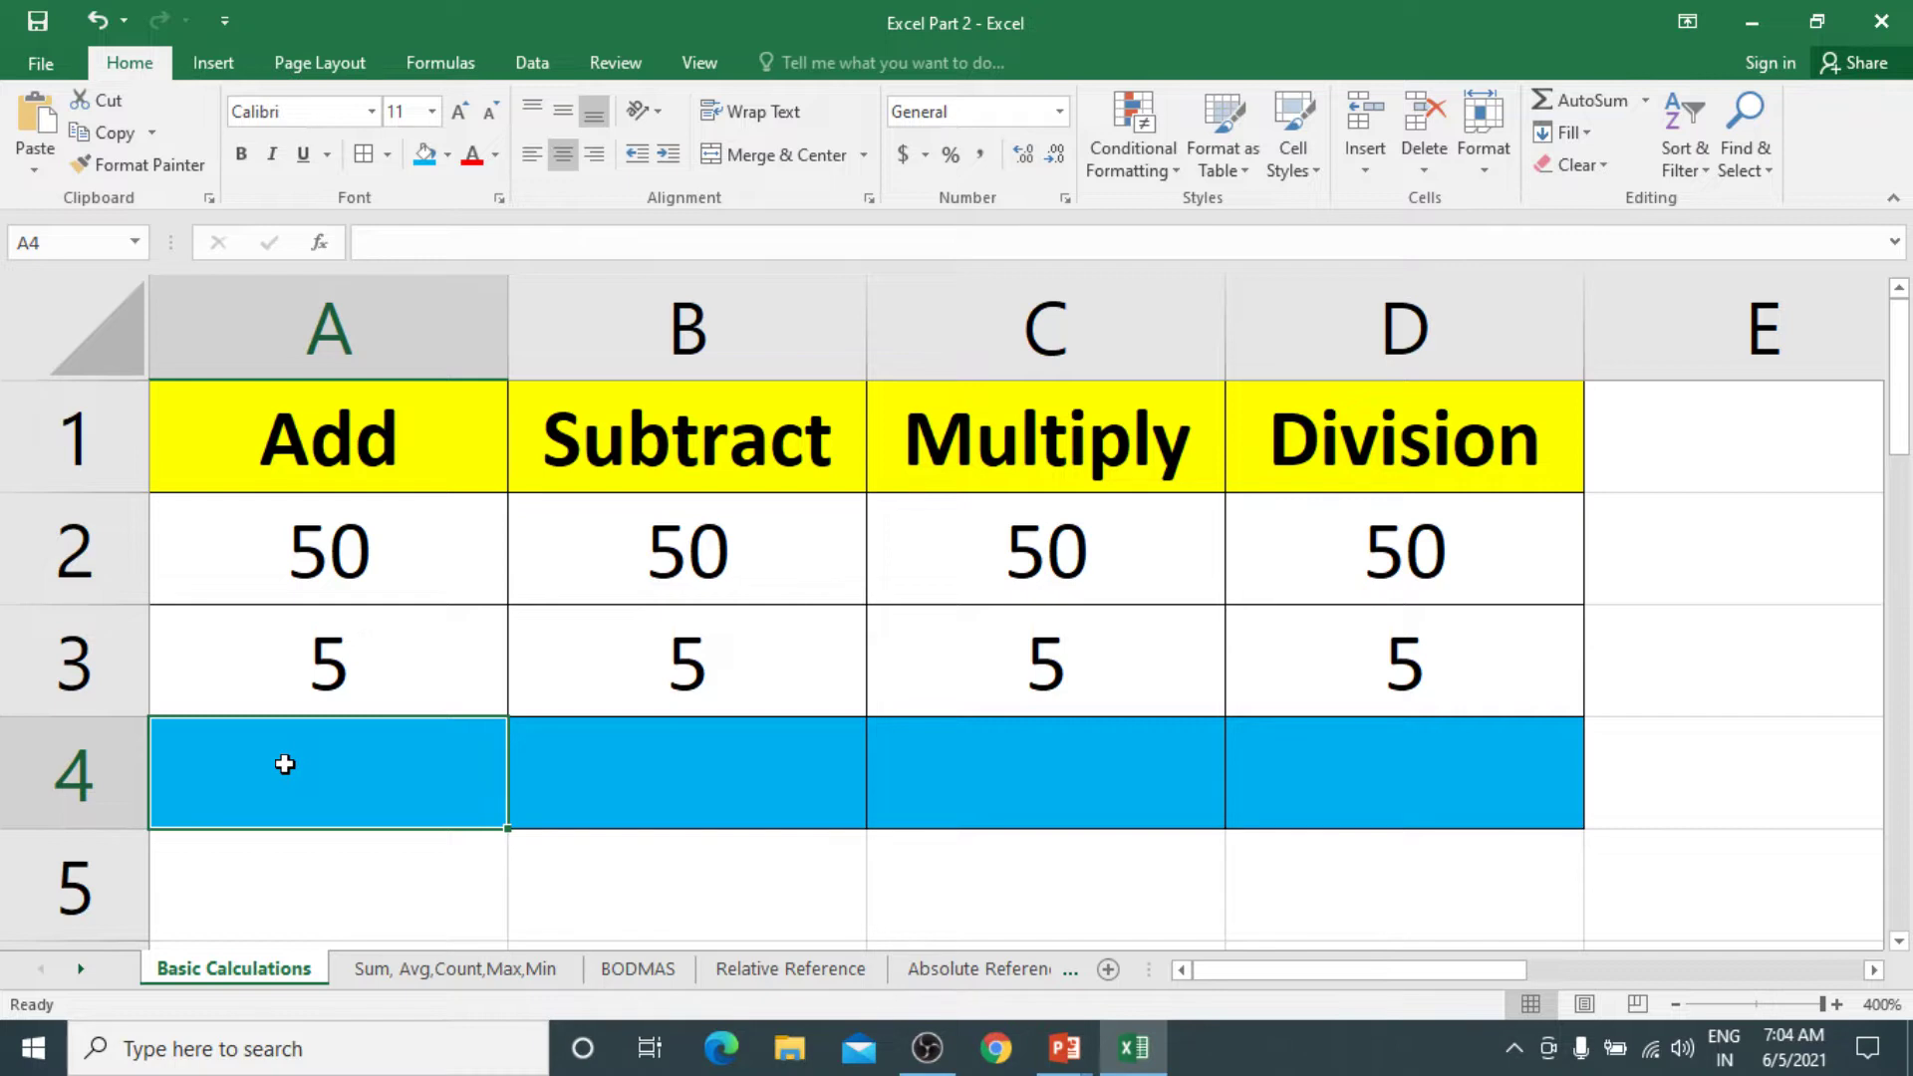
type("=")
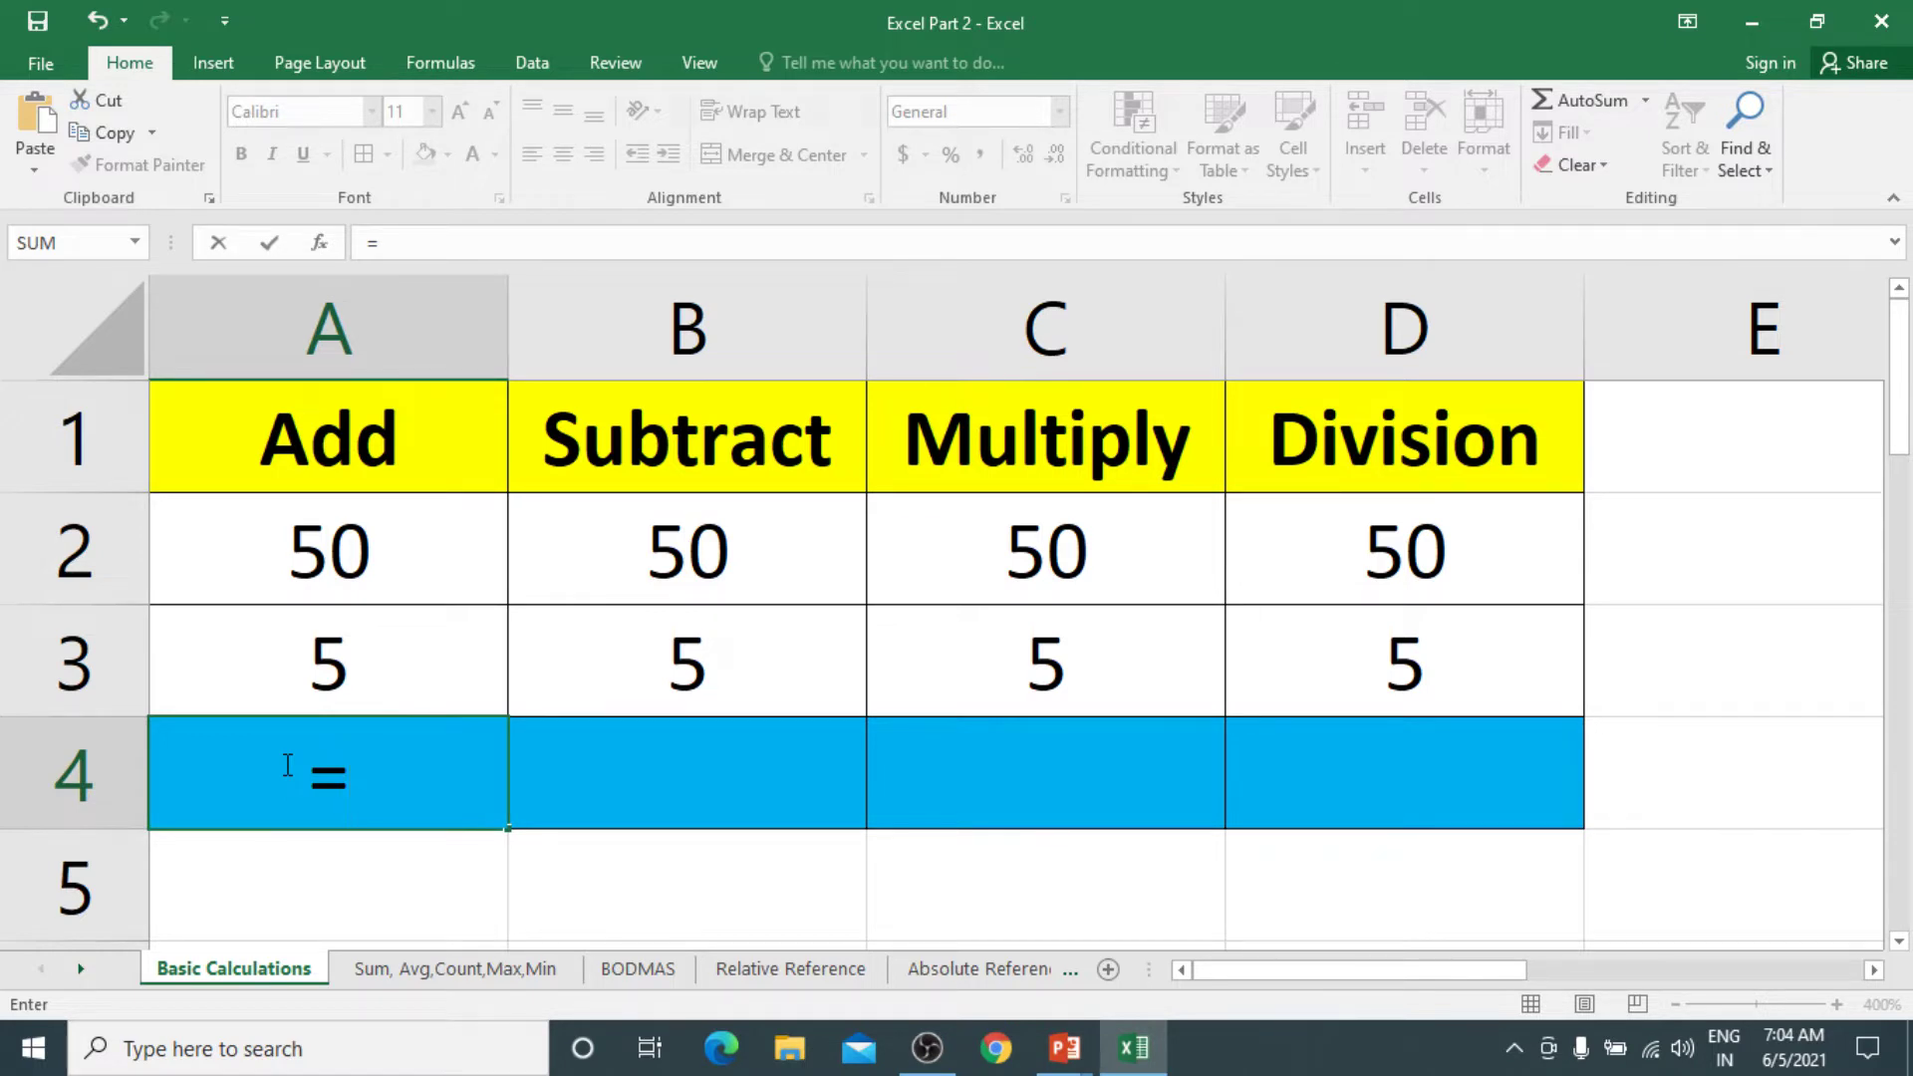
type("50")
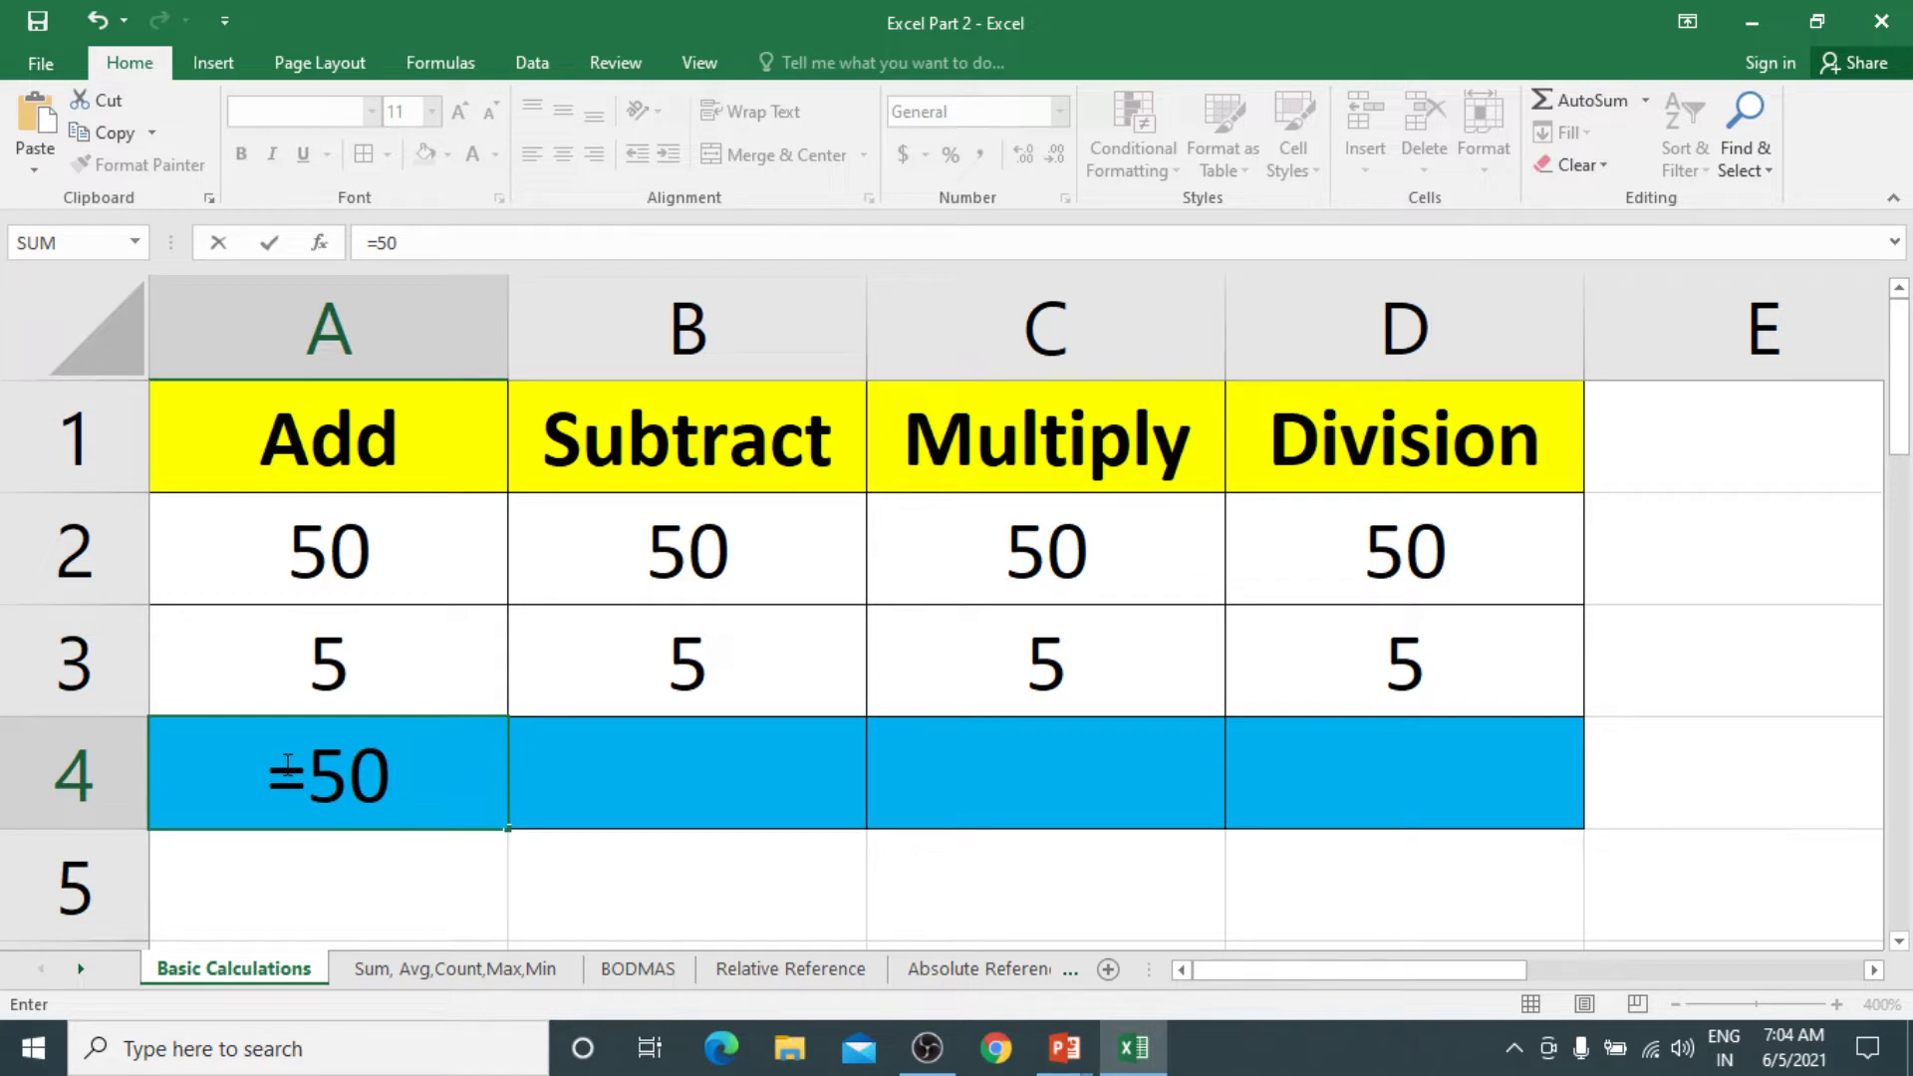
type("+")
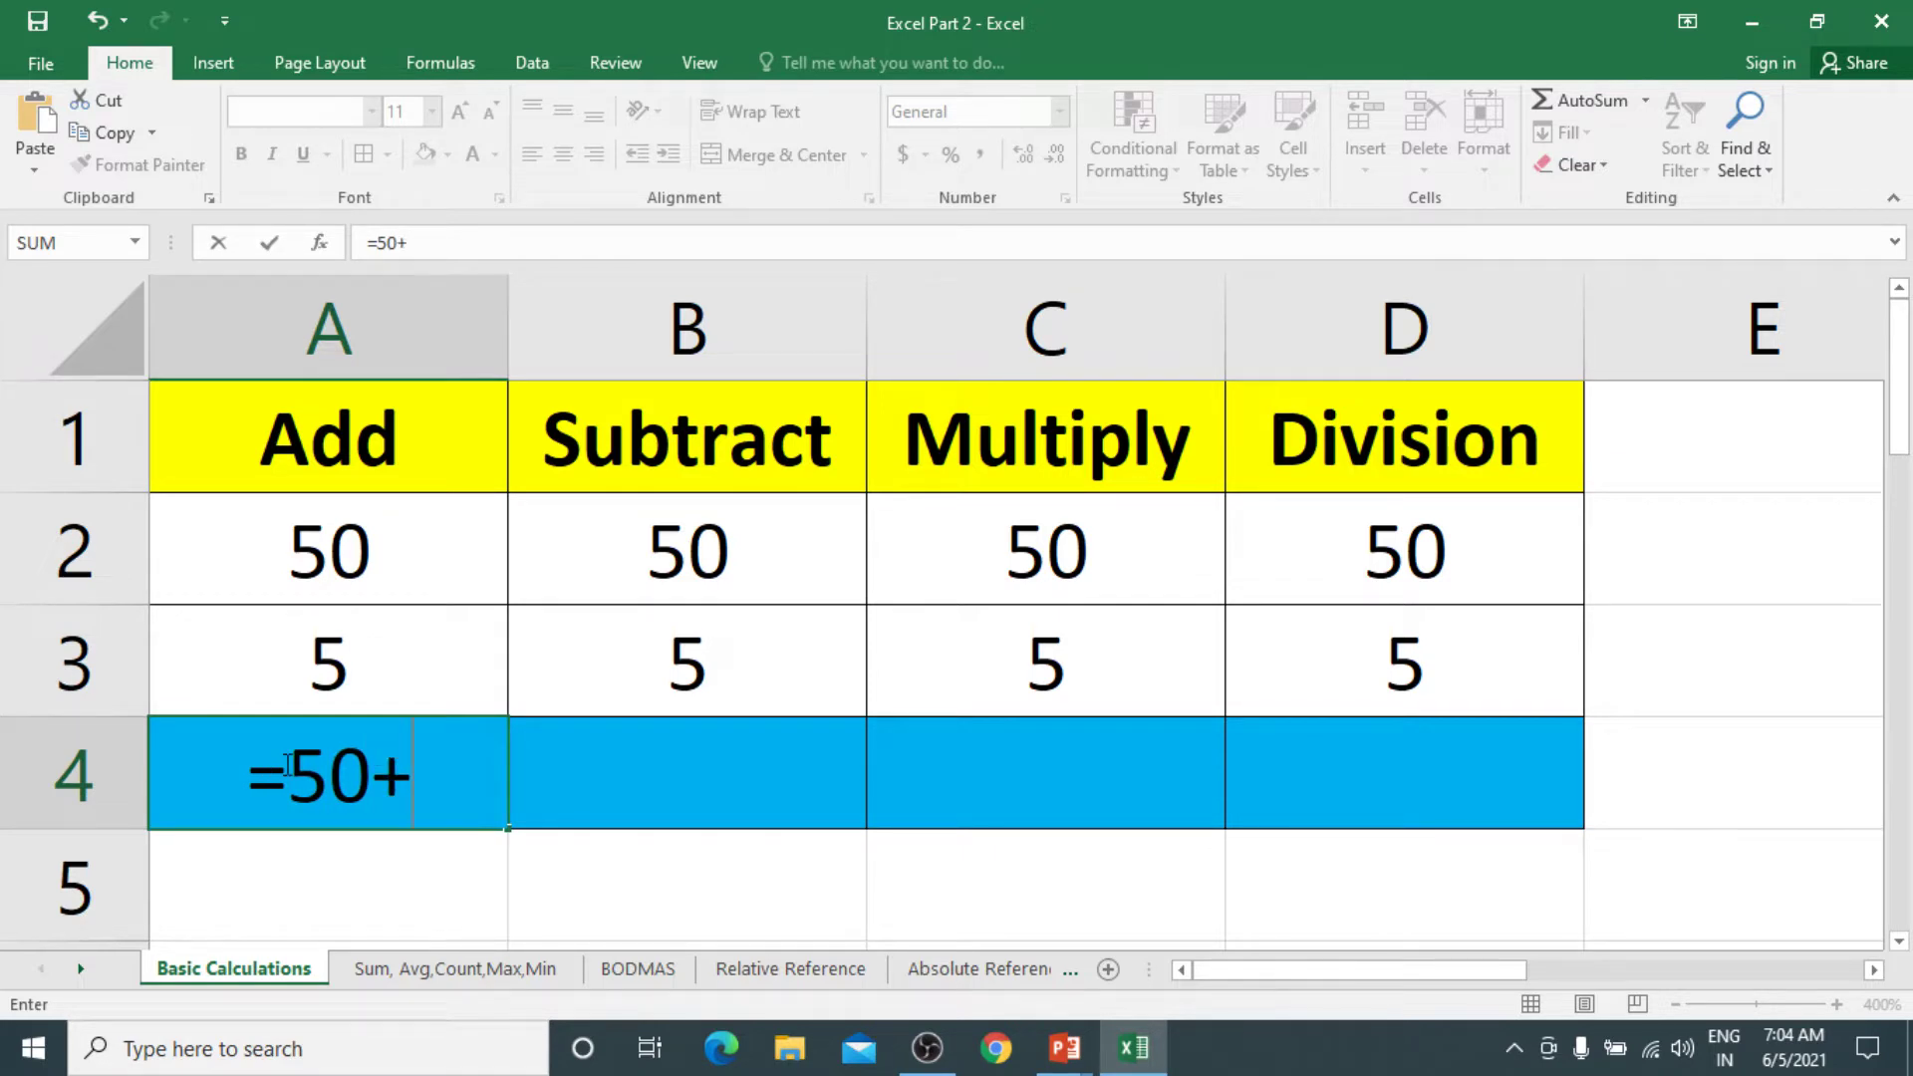
type("5")
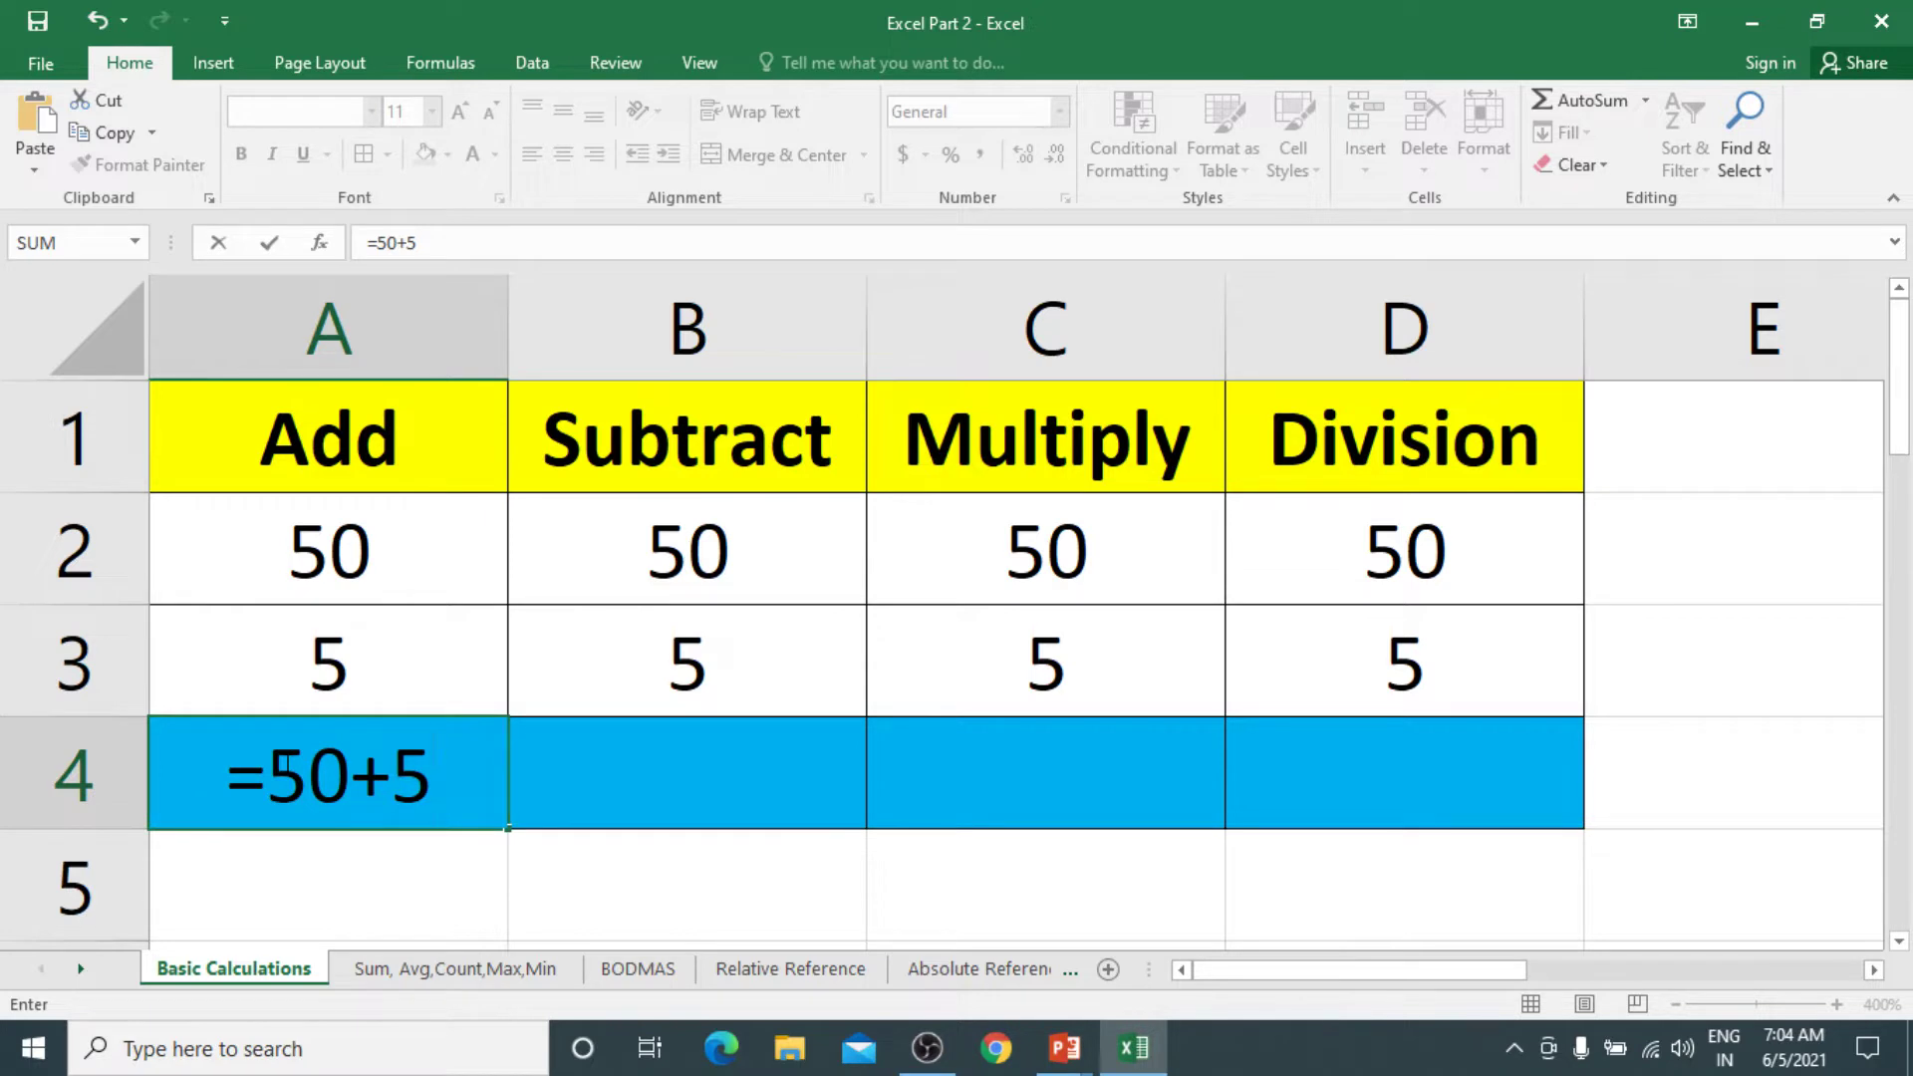
key("Return")
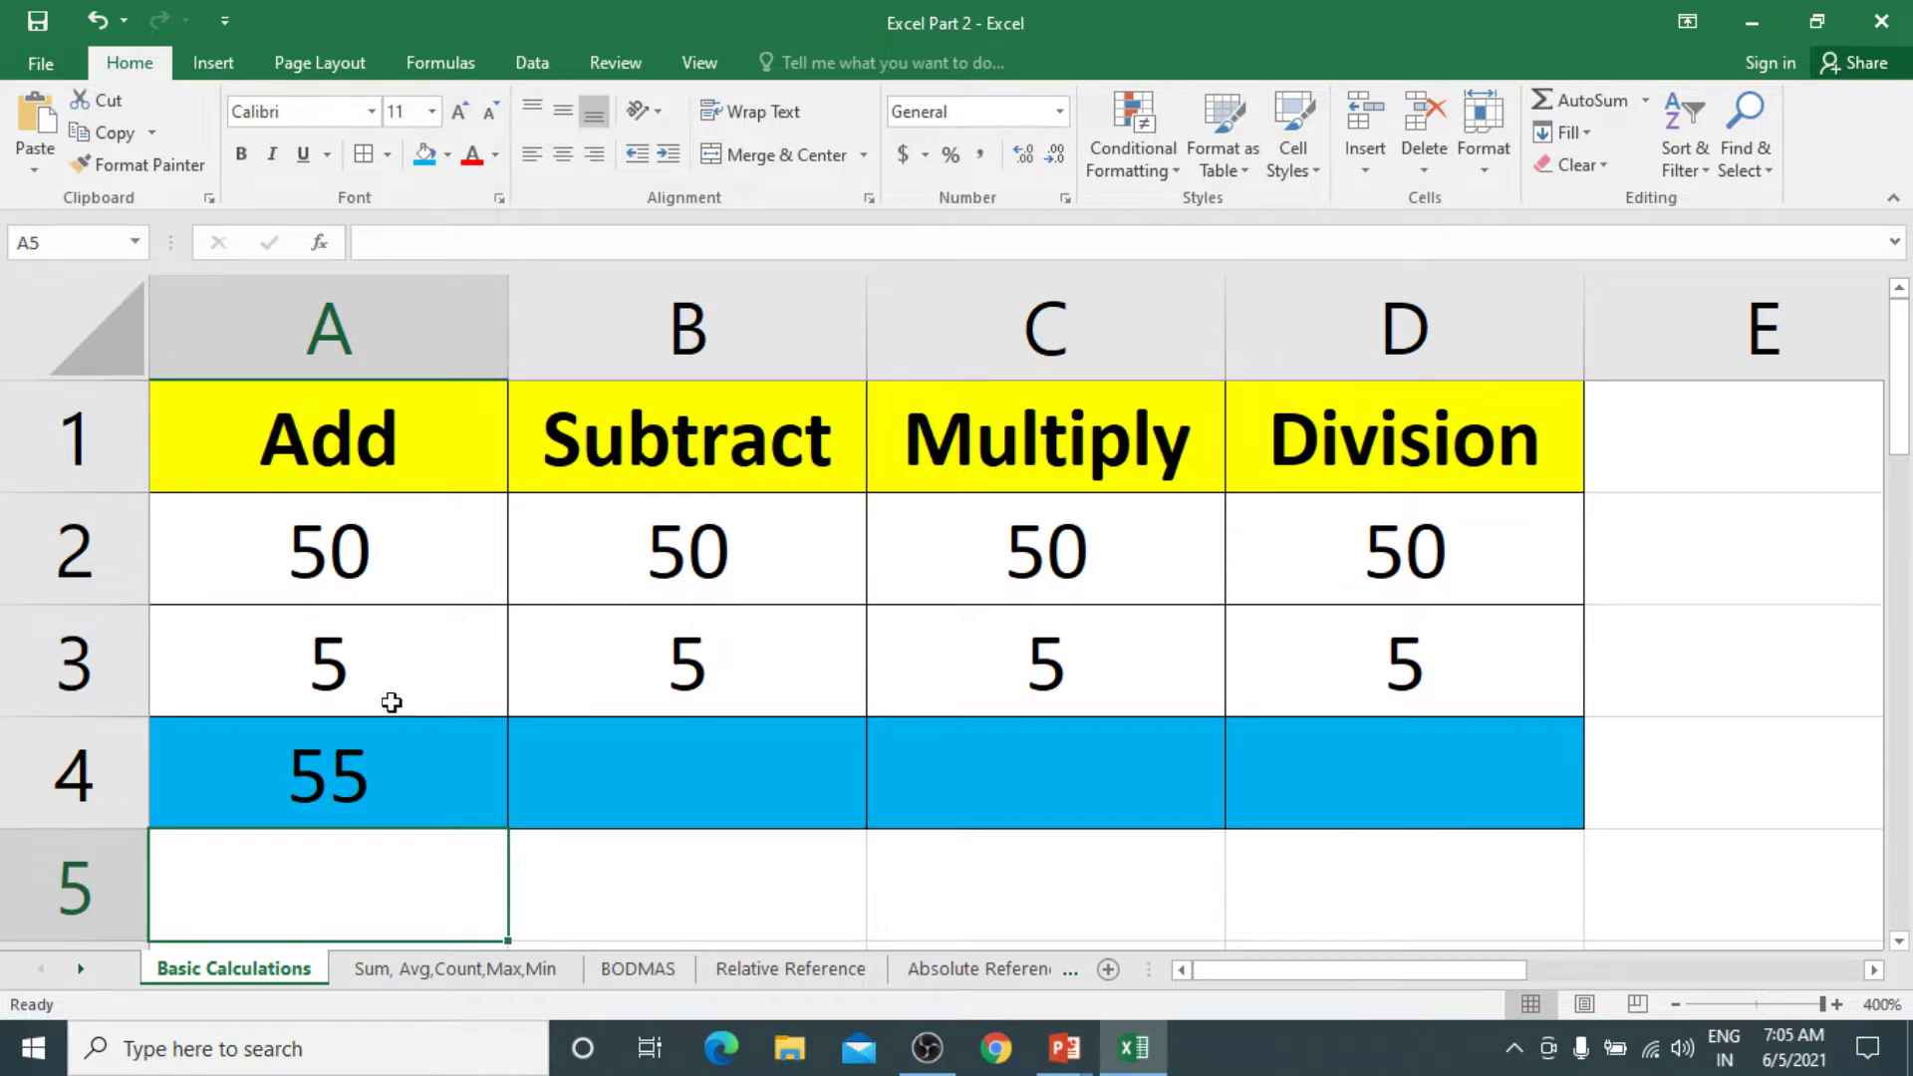
Change the Add column's inputs to 60 in A2 and 10 in A3
left_click(378, 763)
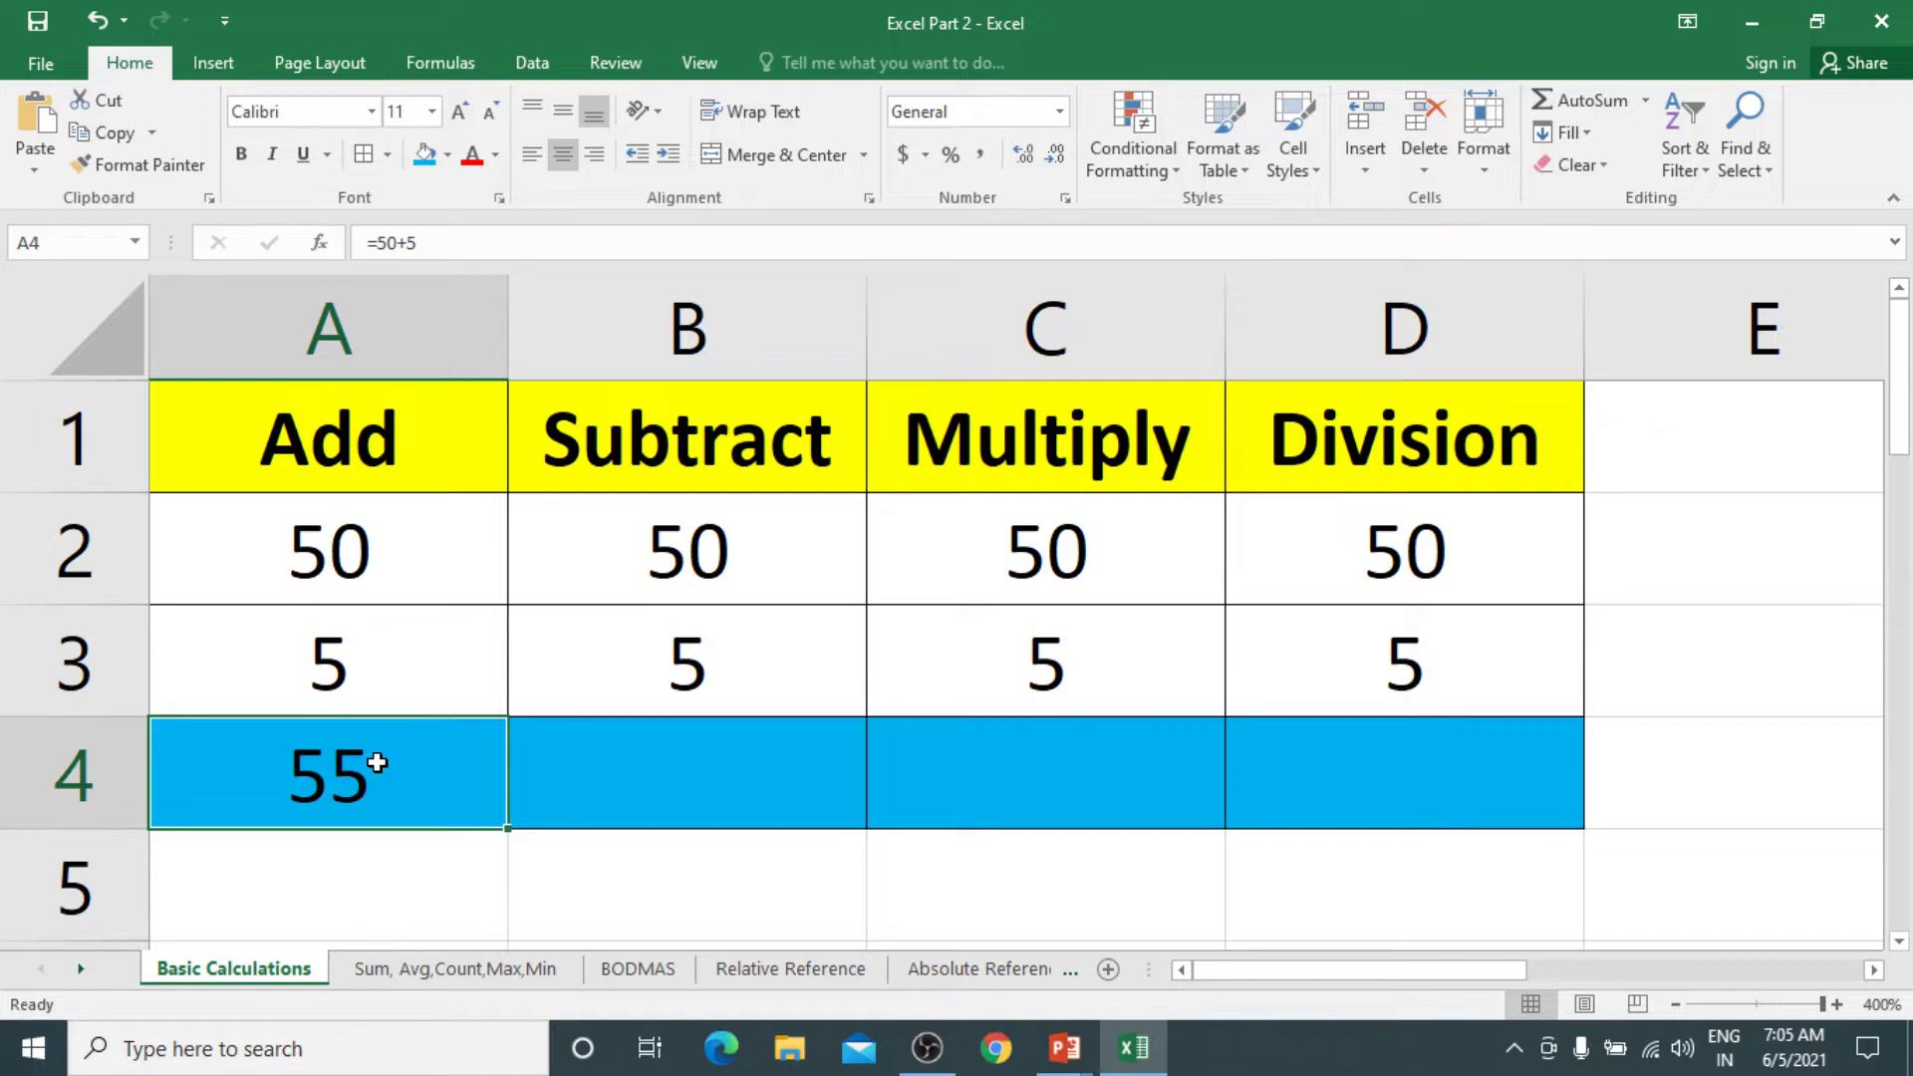
left_click_drag(394, 552, 380, 647)
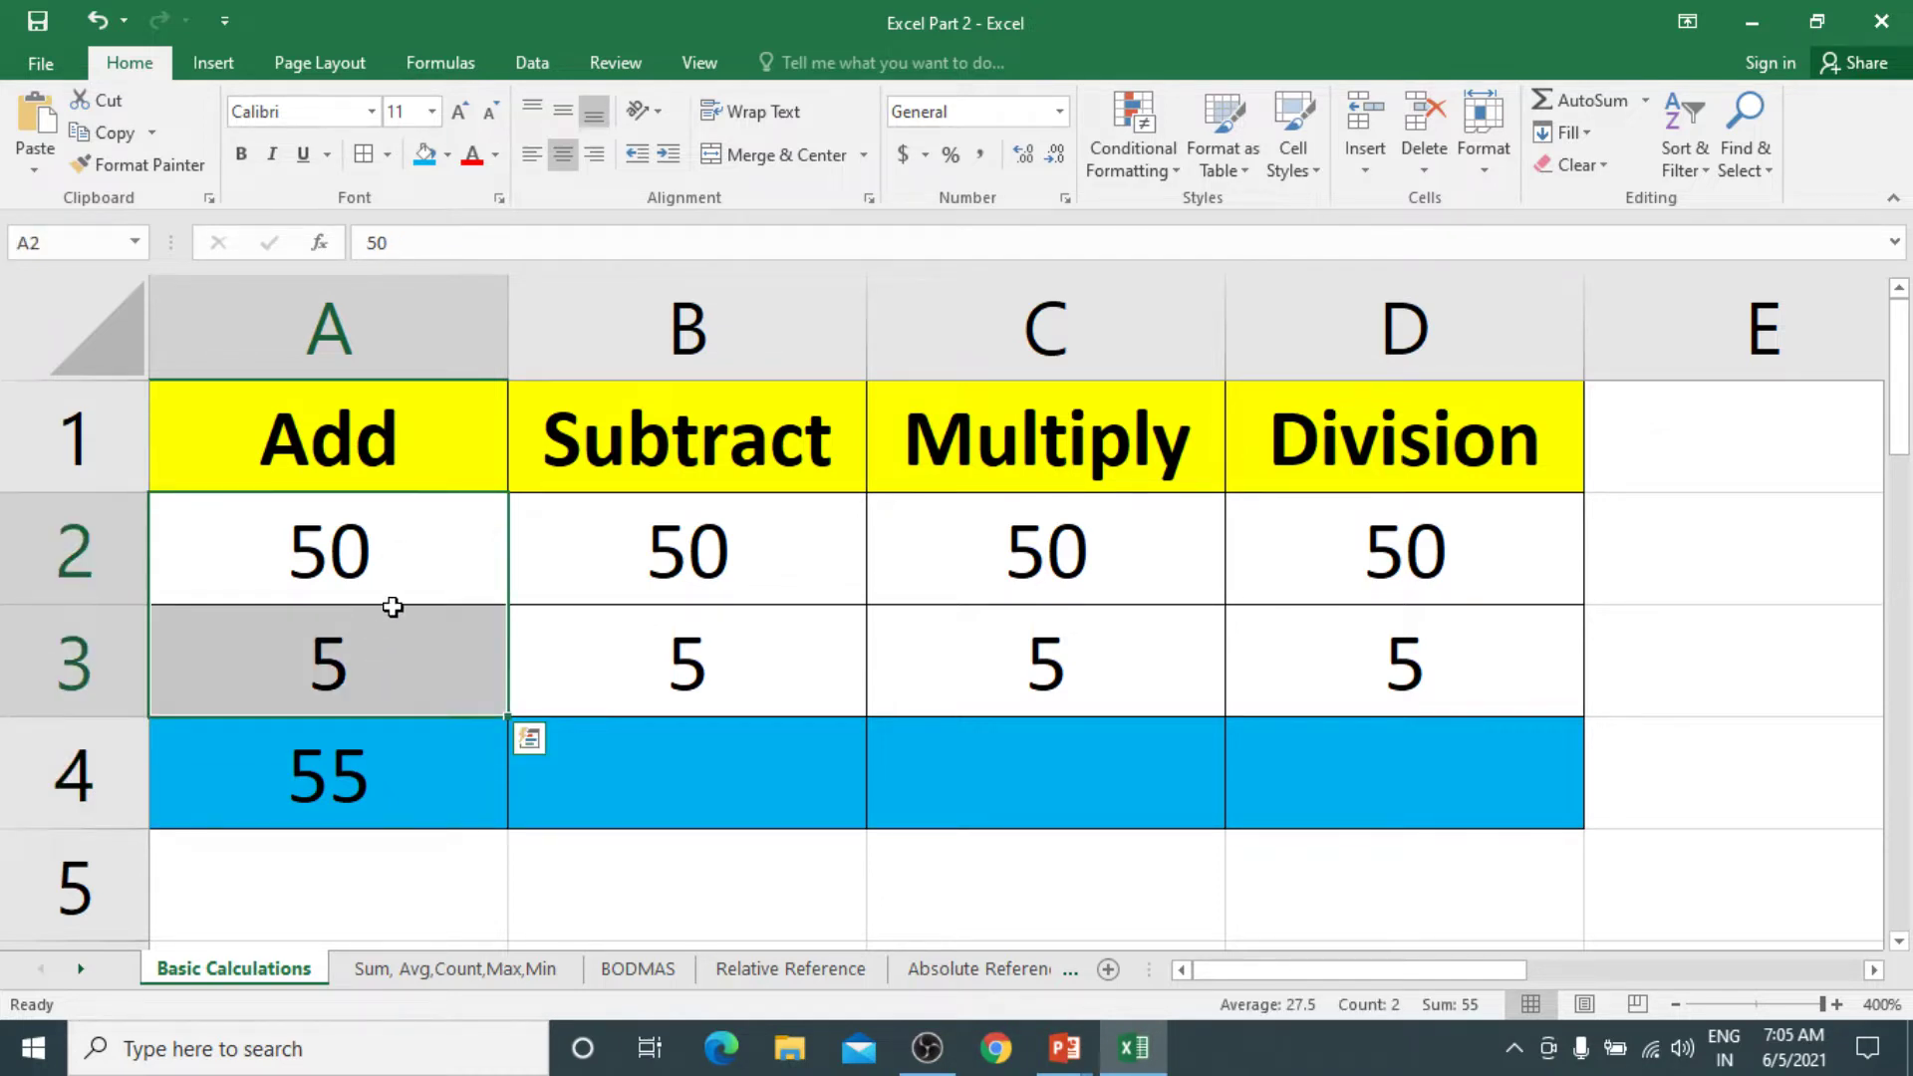
left_click(398, 570)
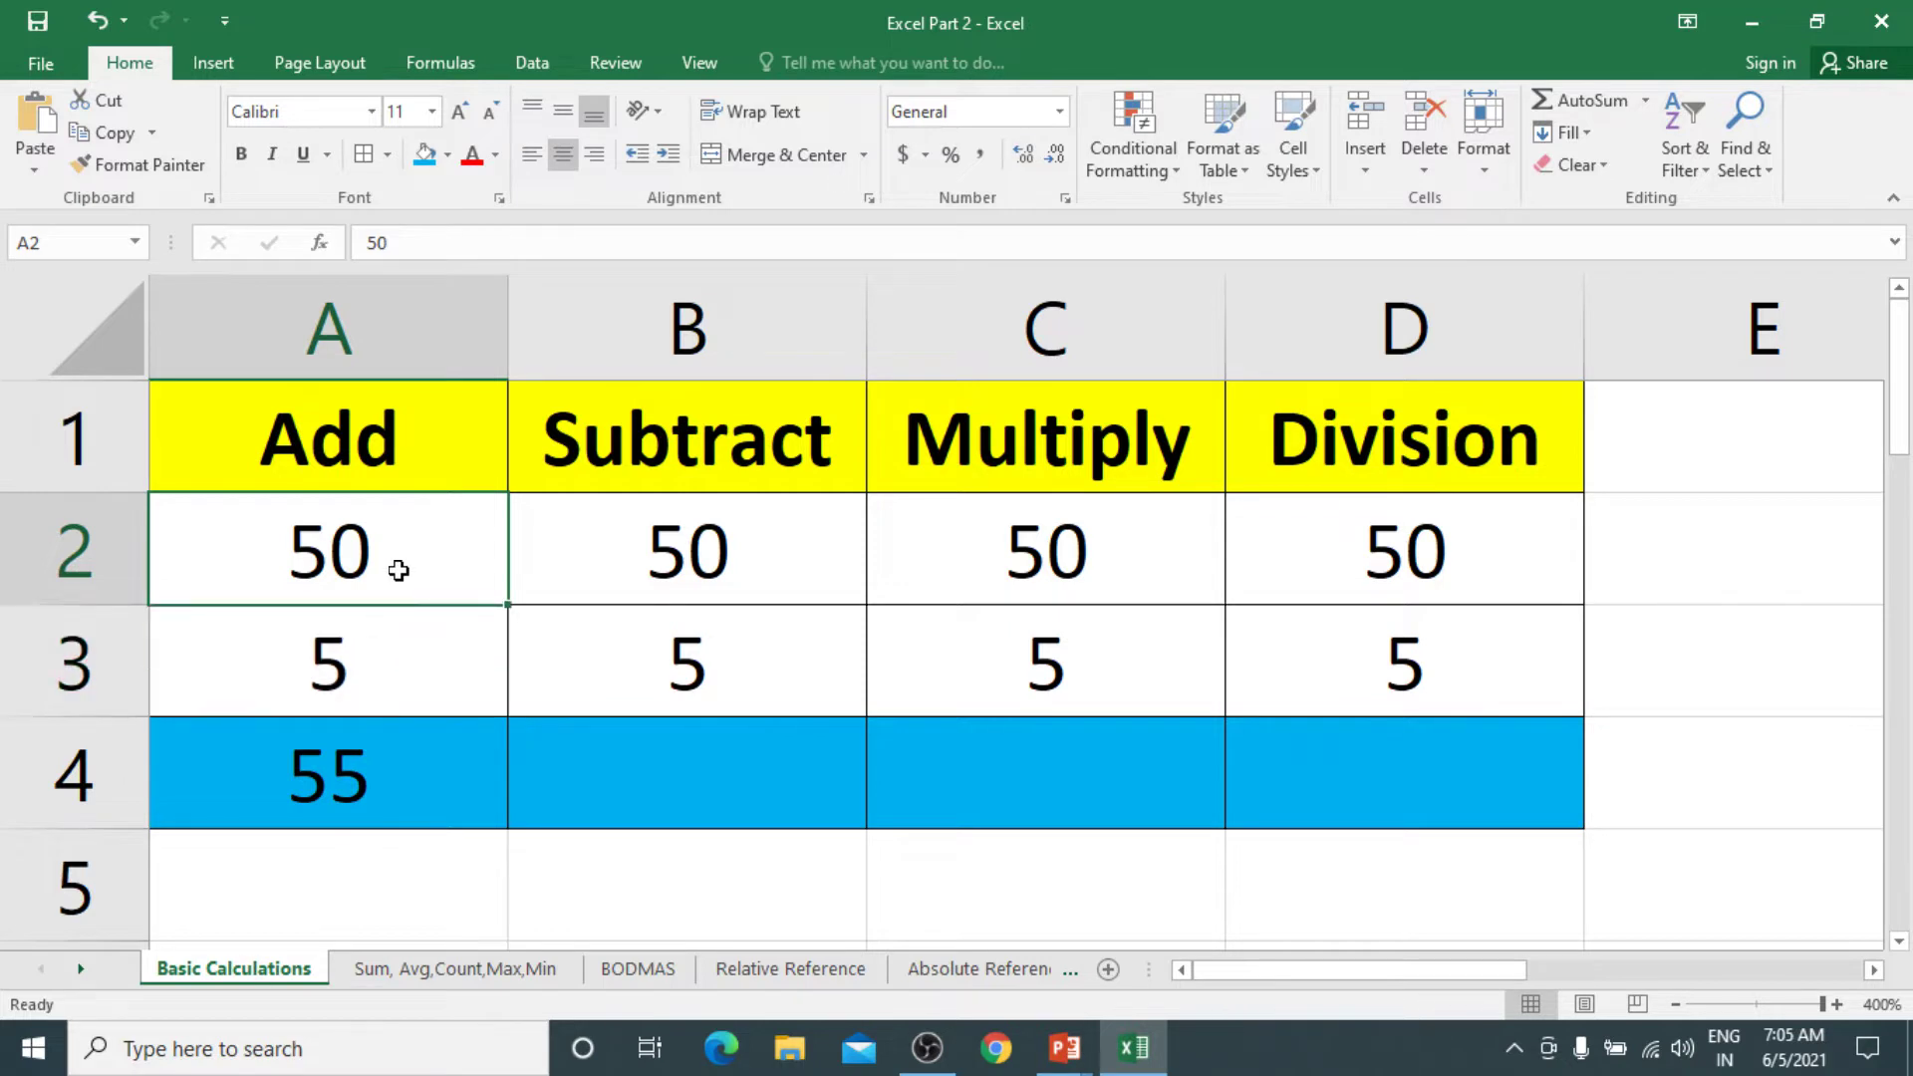
type("60")
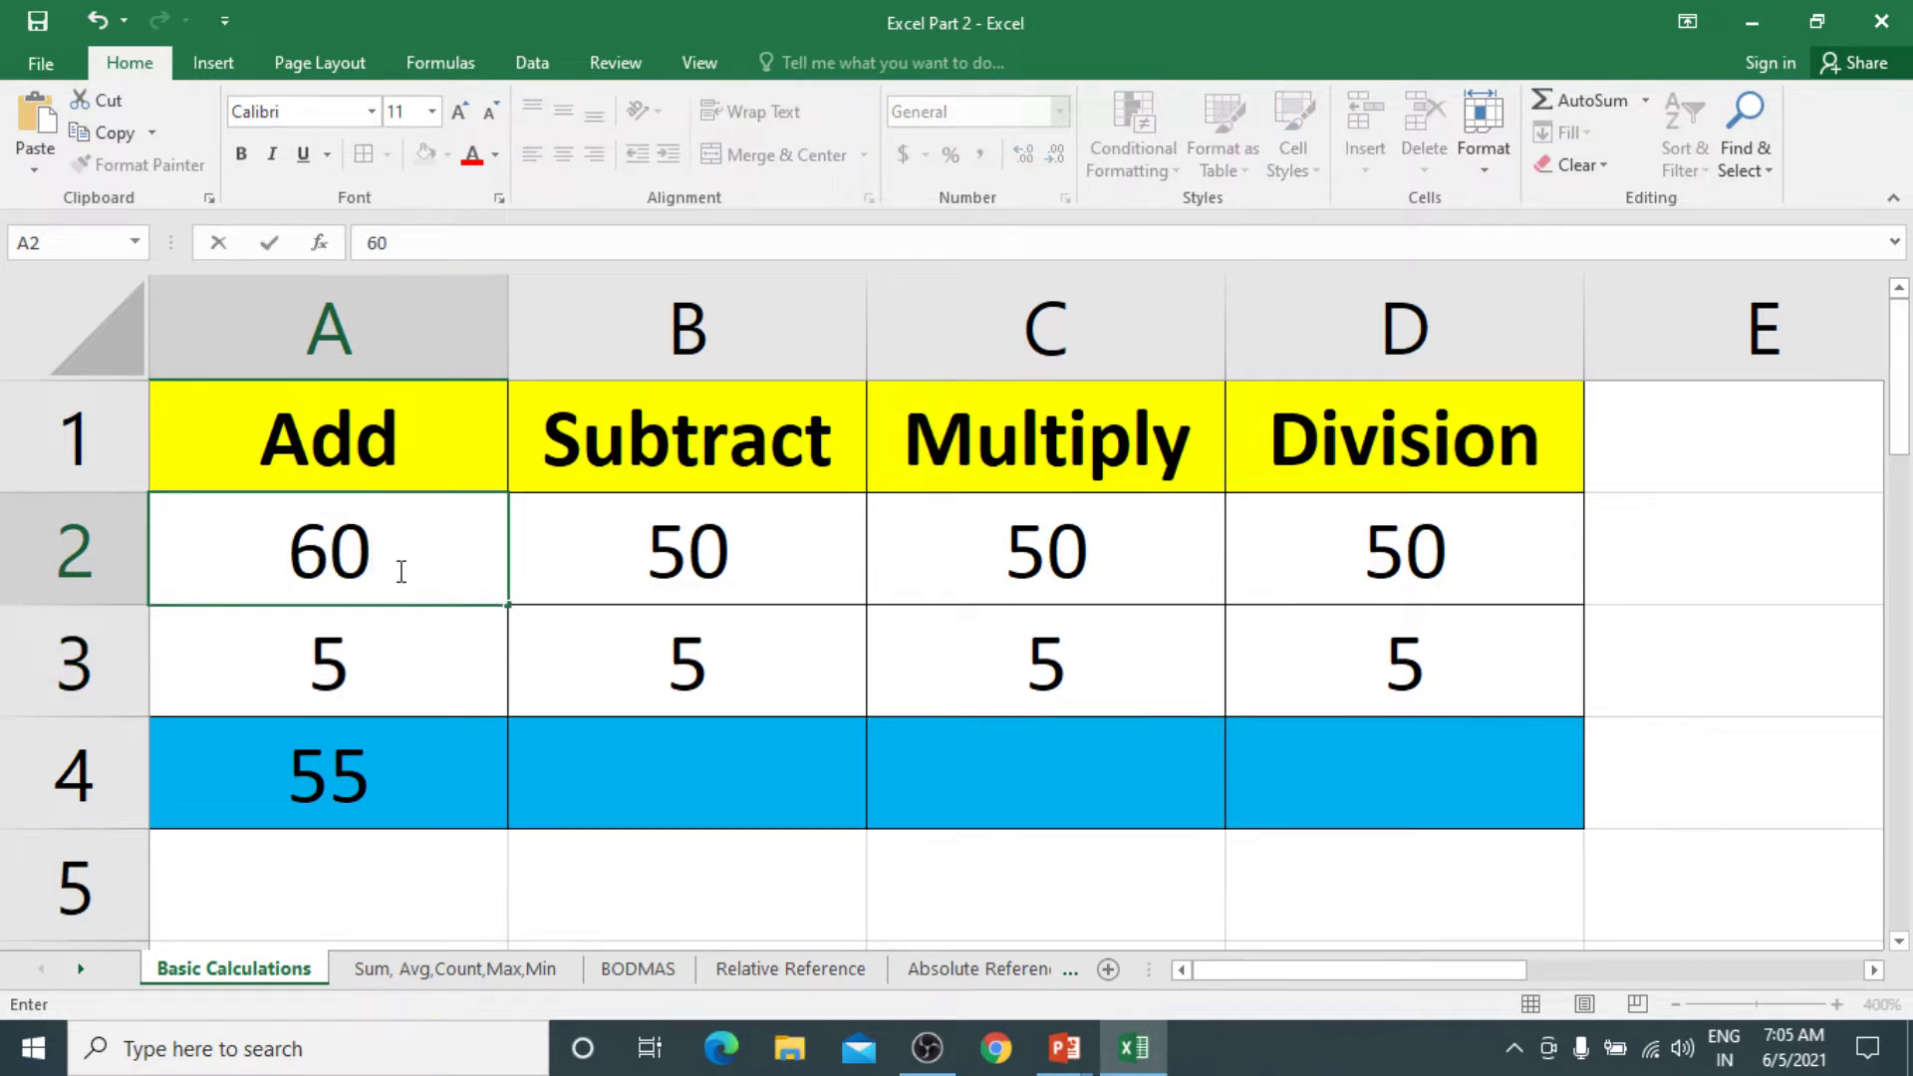
key("Return")
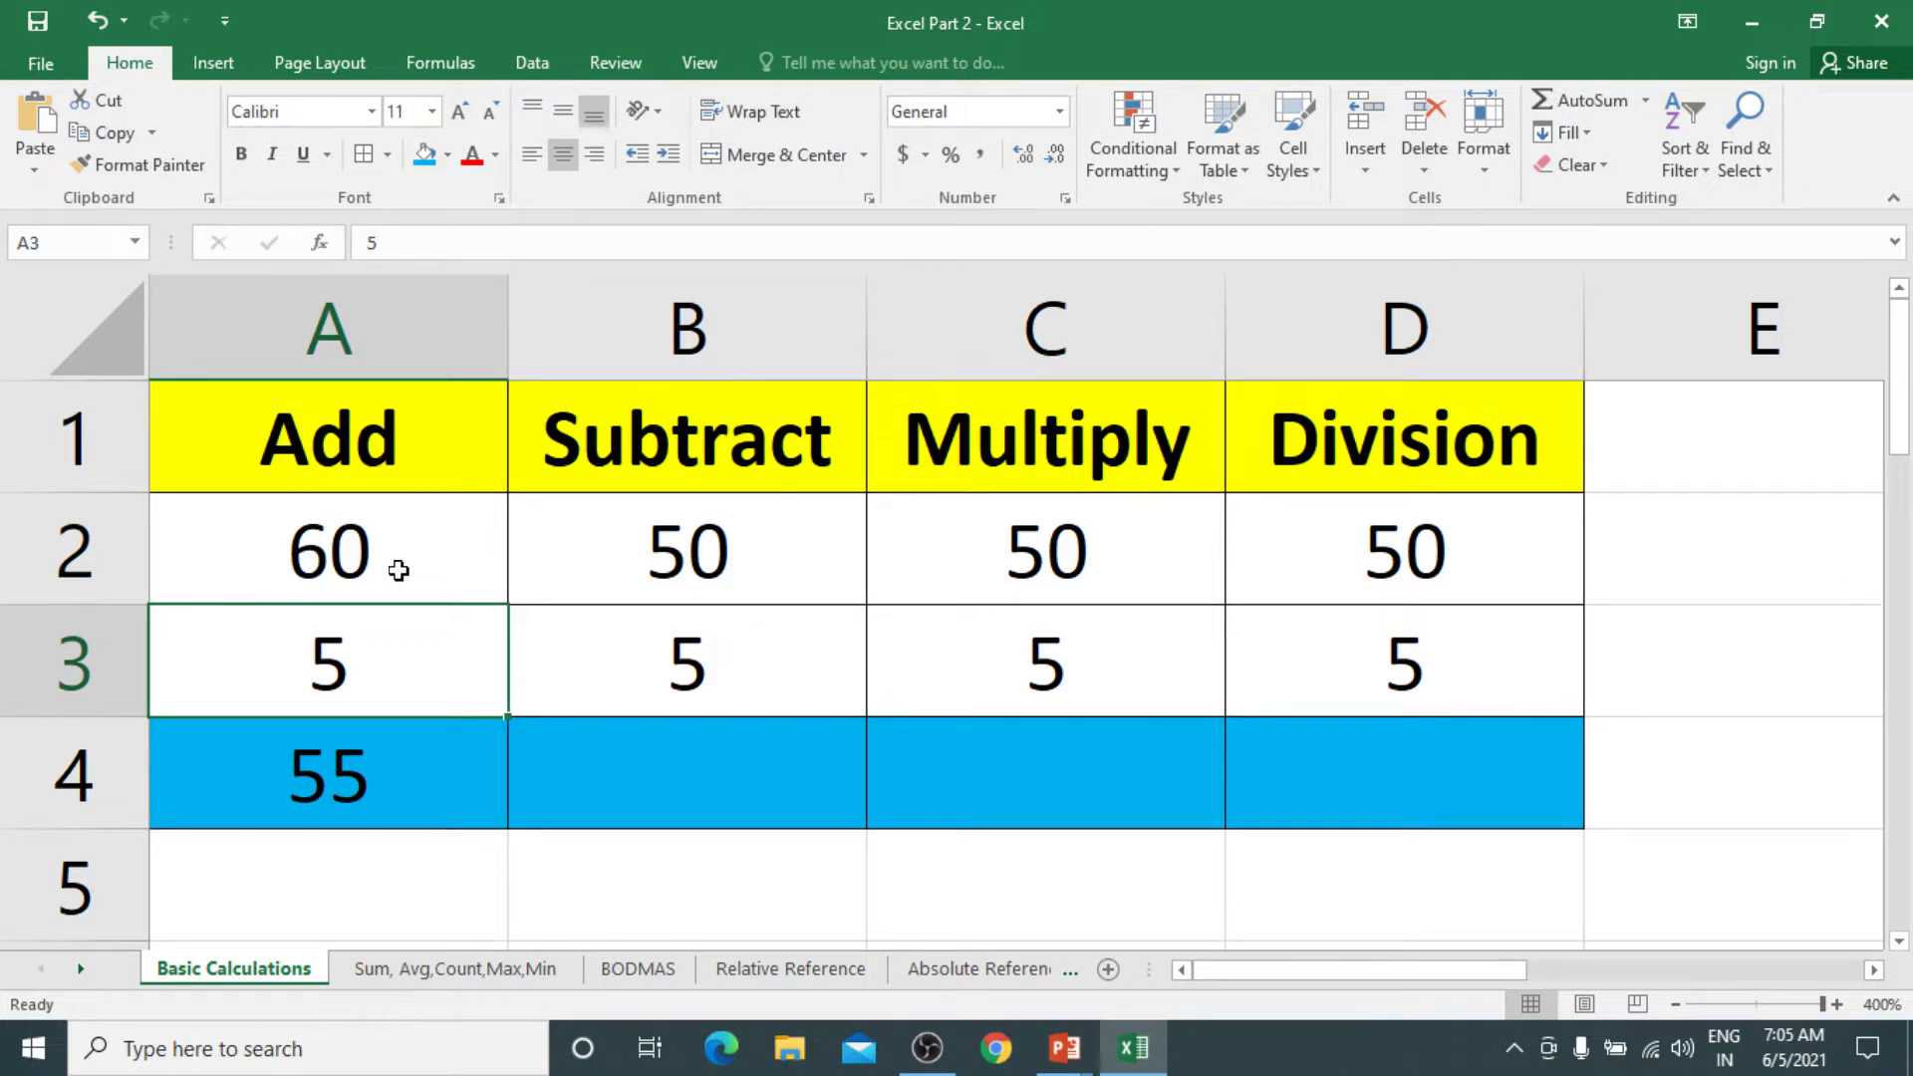
type("10")
key("Return")
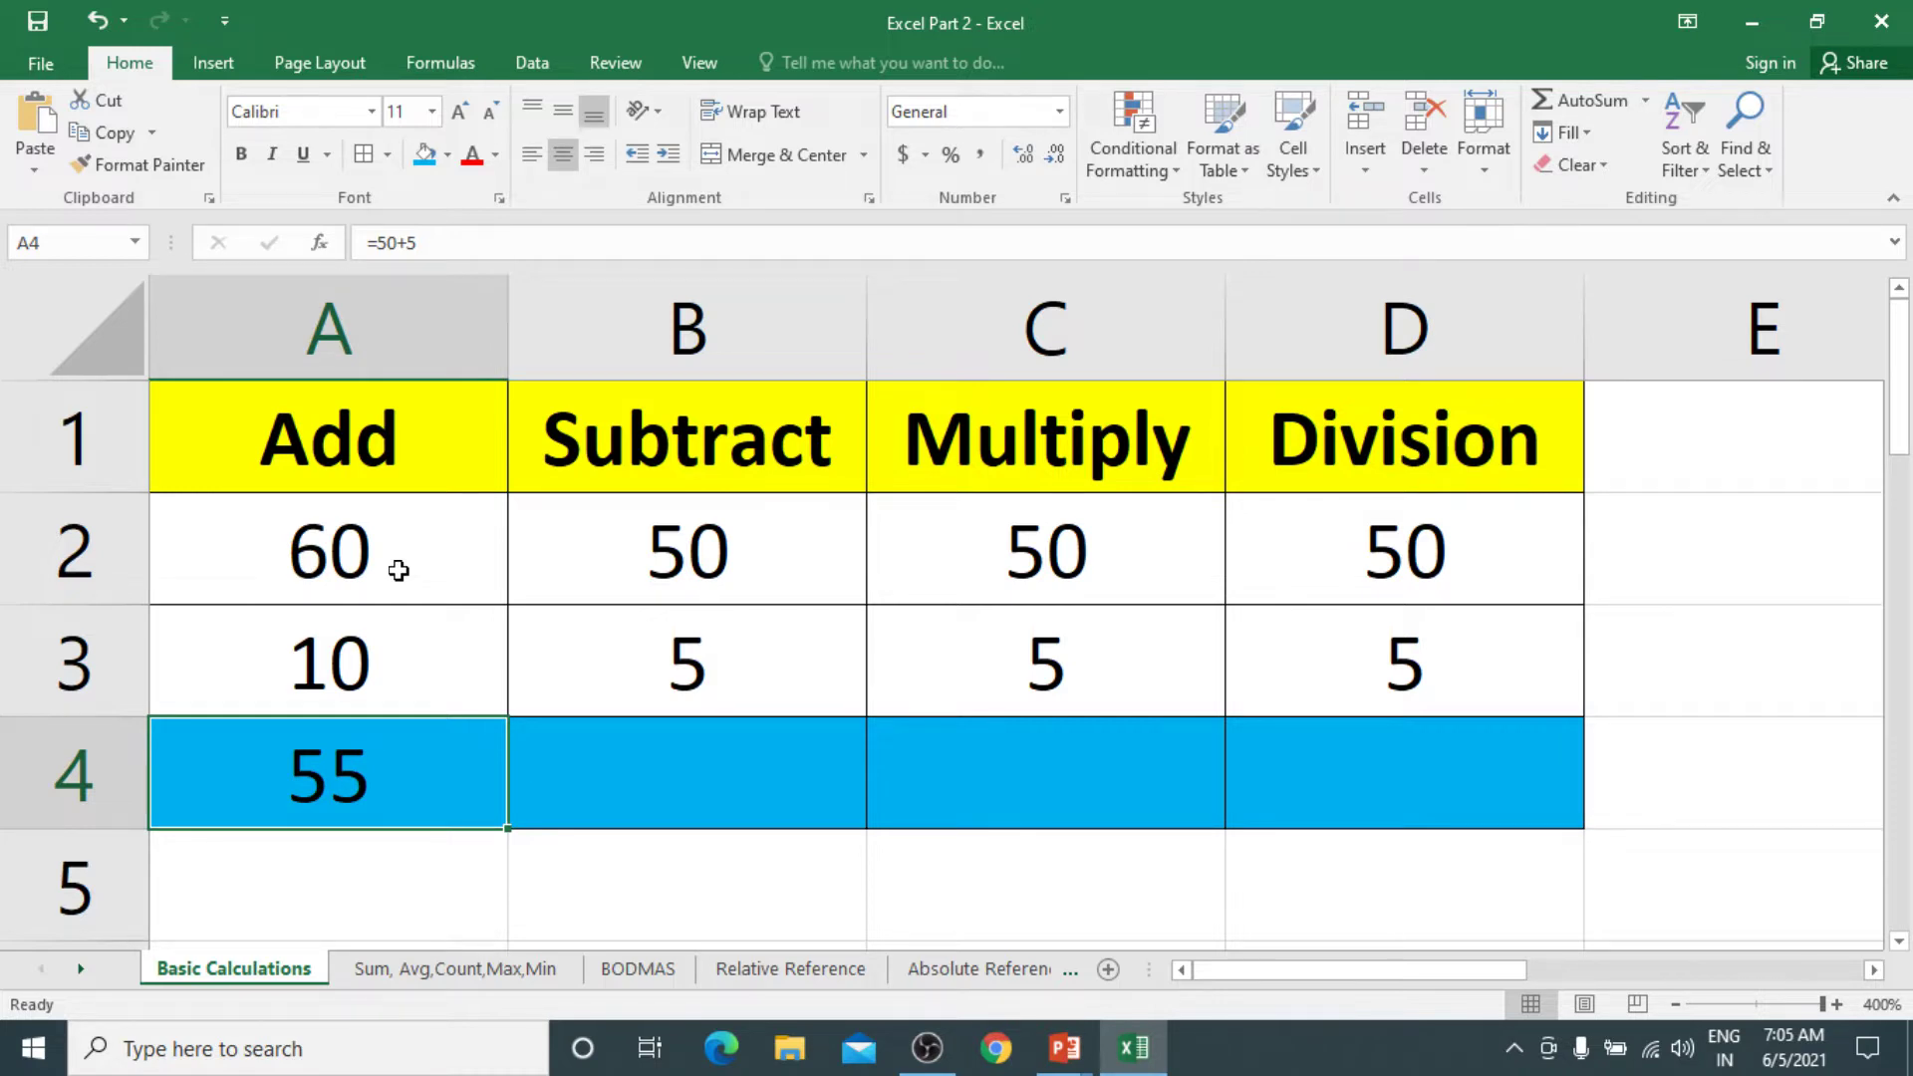
Replace the typed-number formula in A4 with the cell-reference formula =A2+A3
double_click(379, 774)
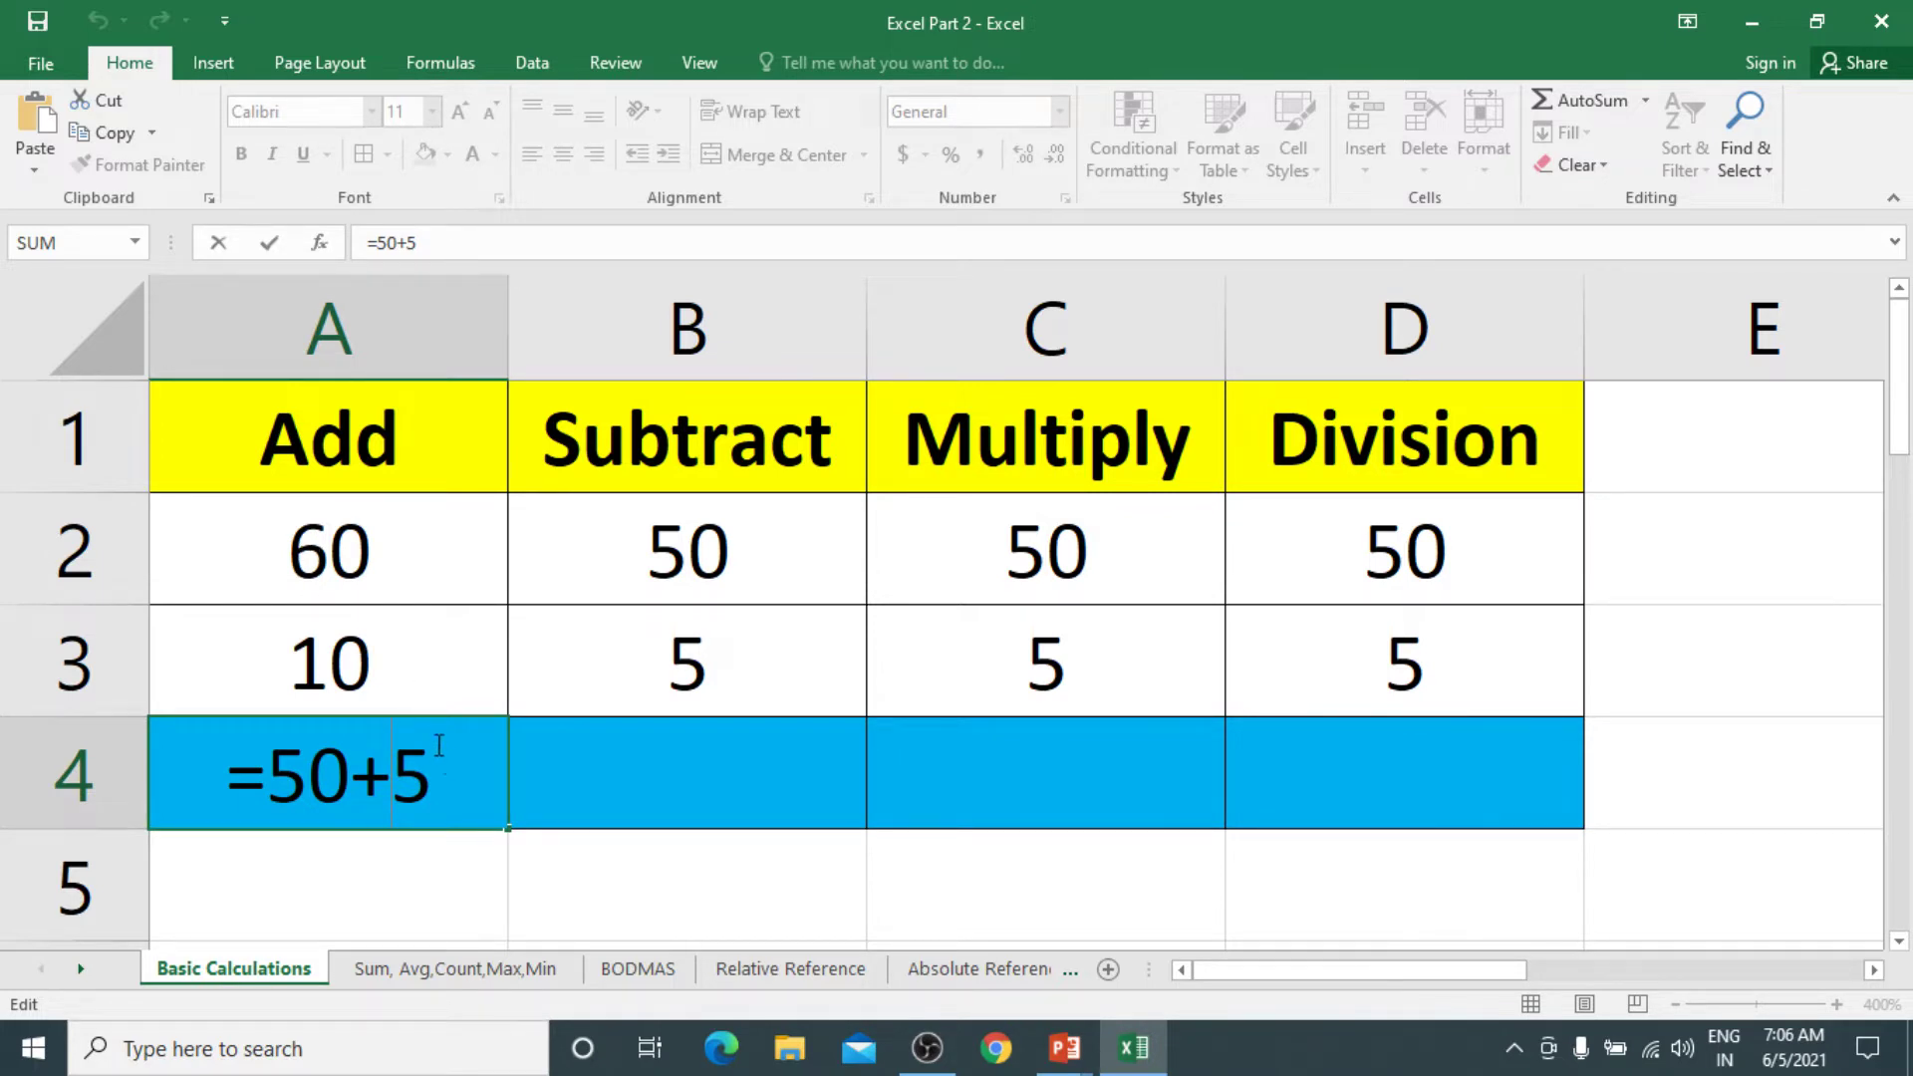
left_click(450, 796)
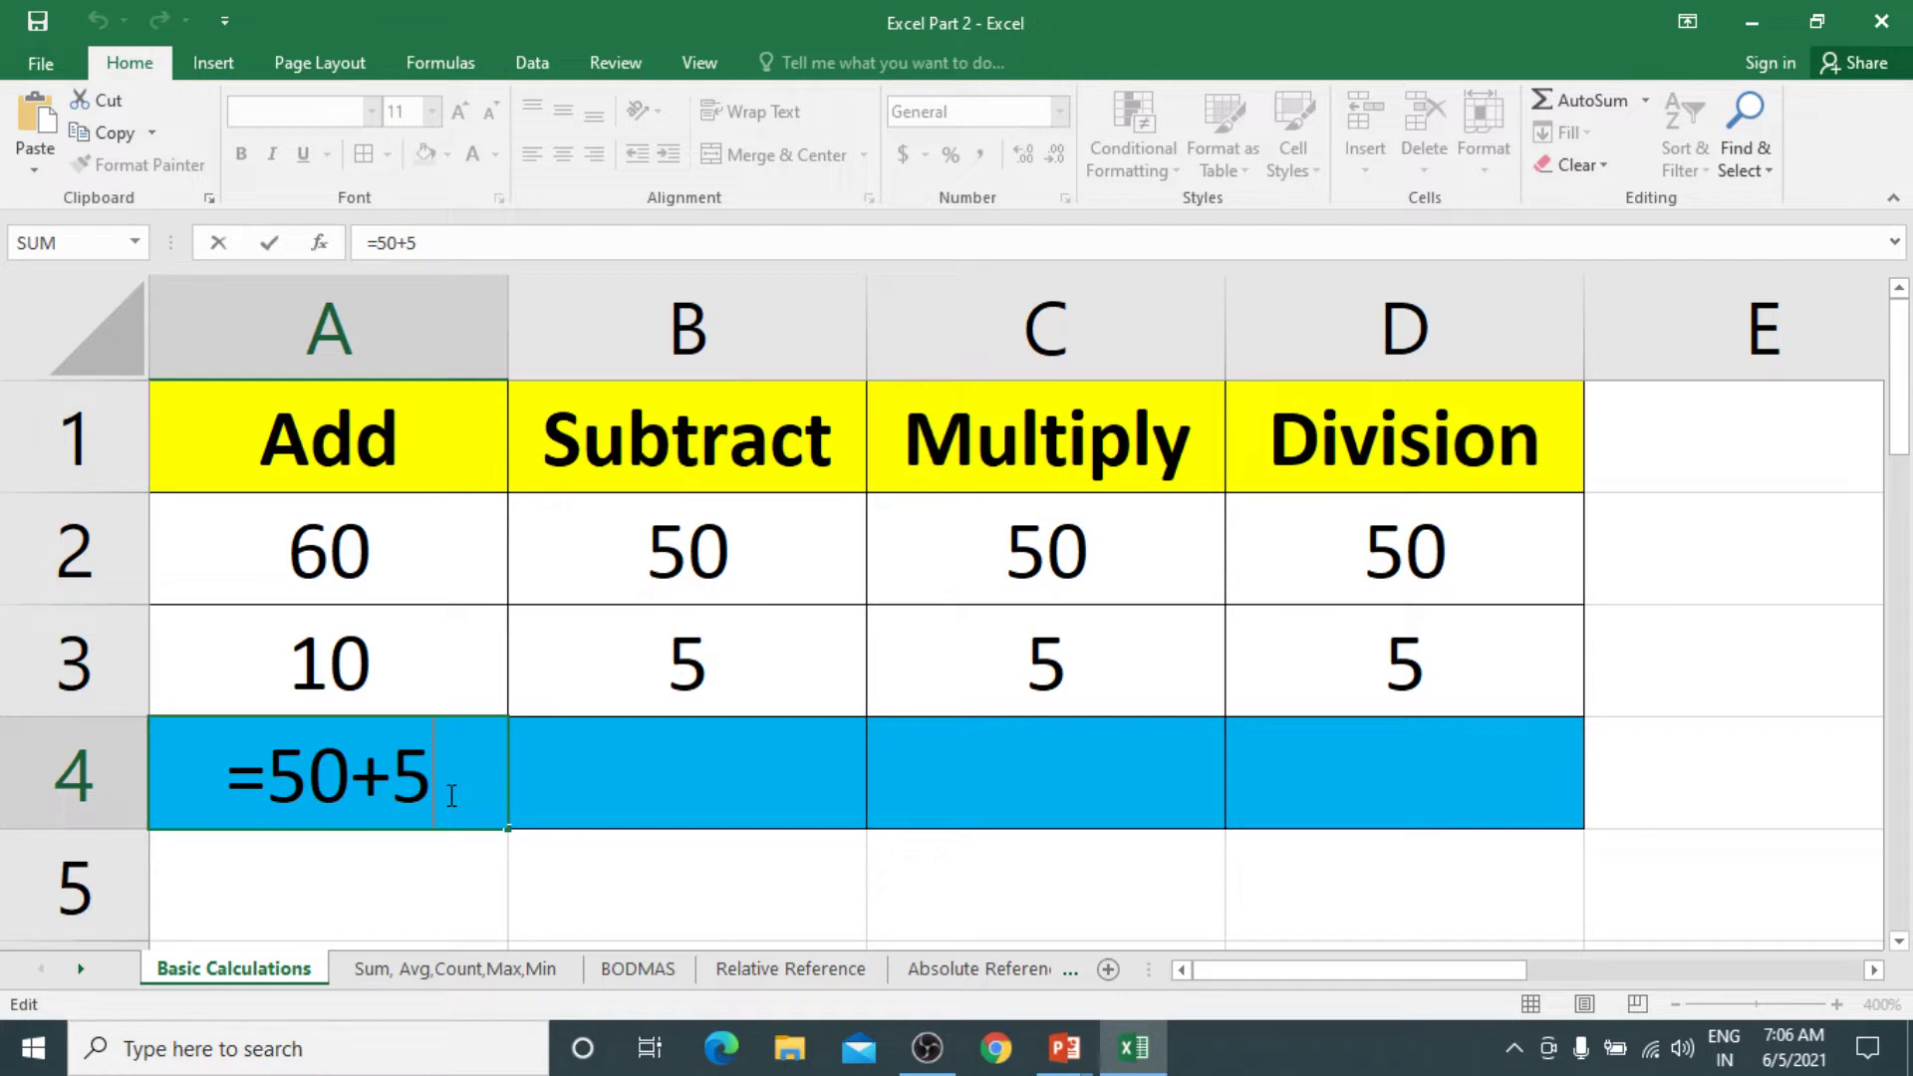
key("BackSpace")
key("BackSpace")
key("BackSpace")
key("BackSpace")
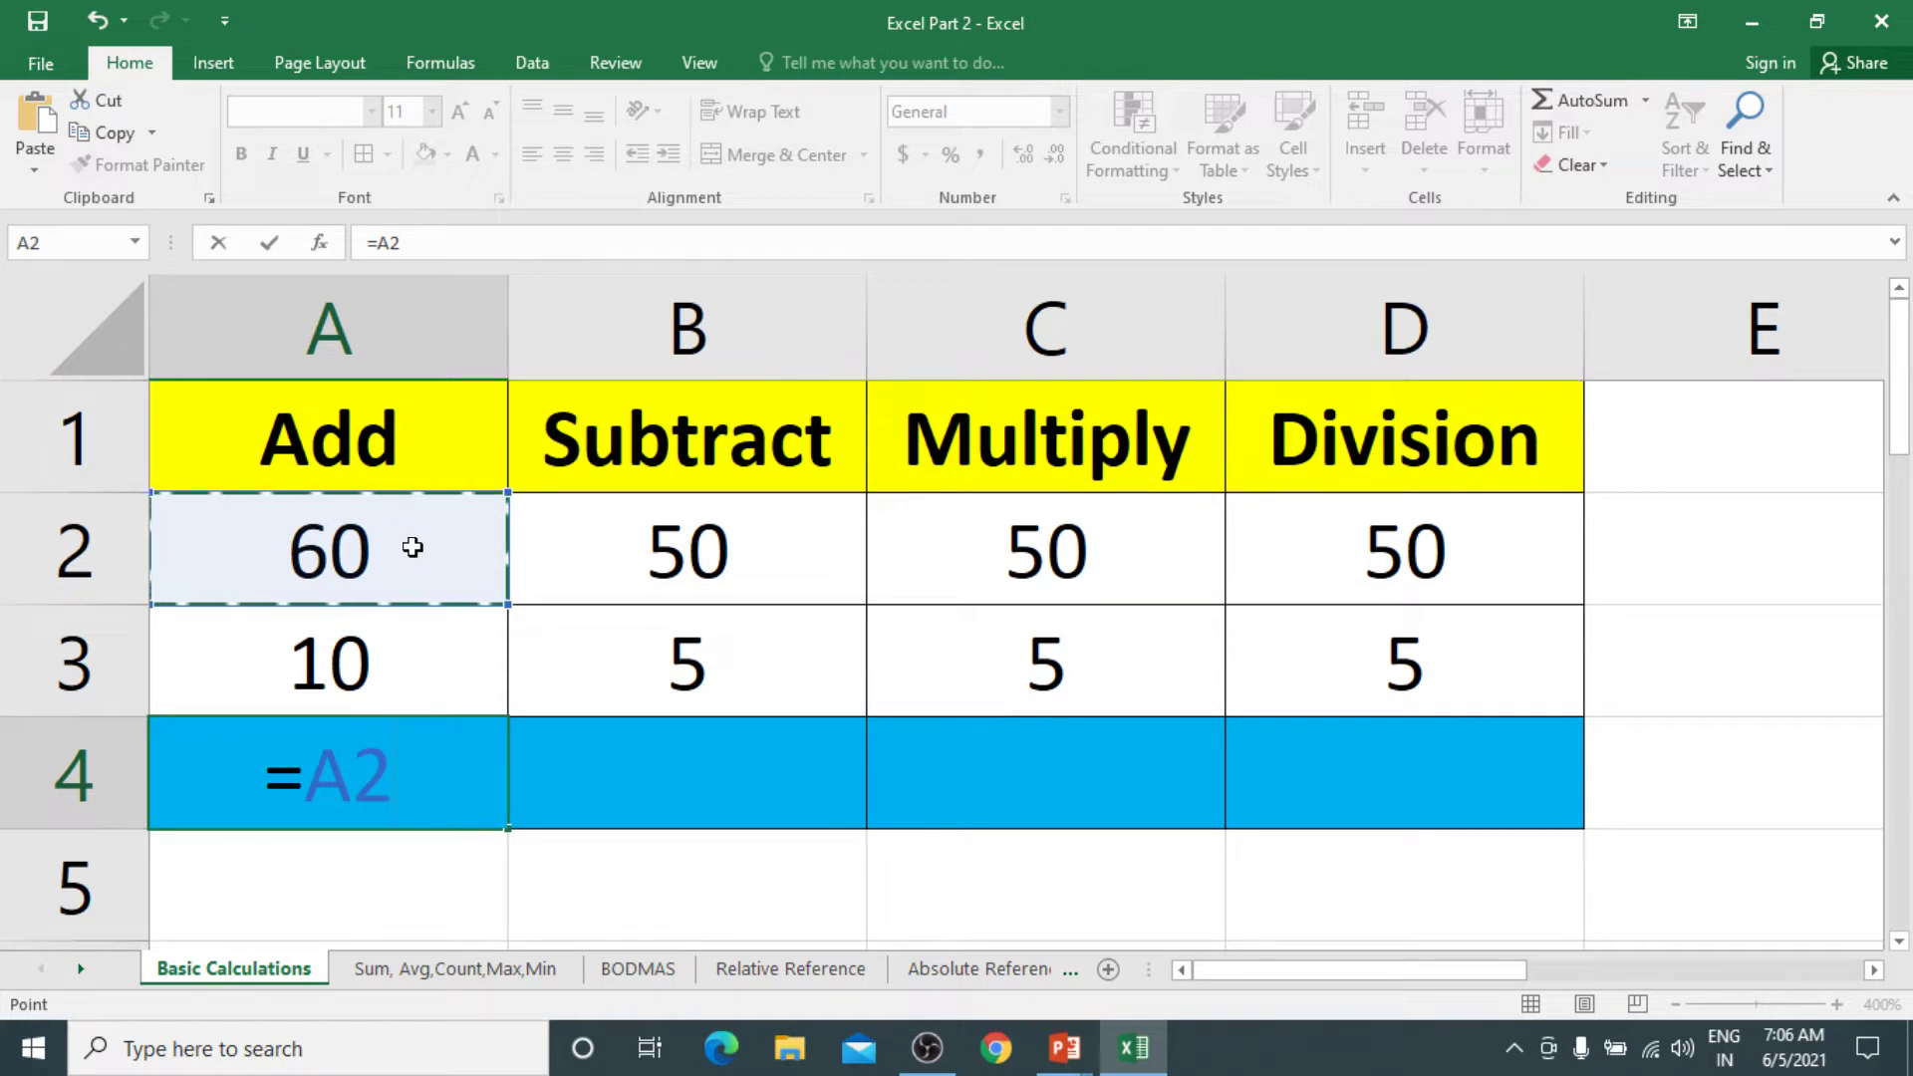
type("+")
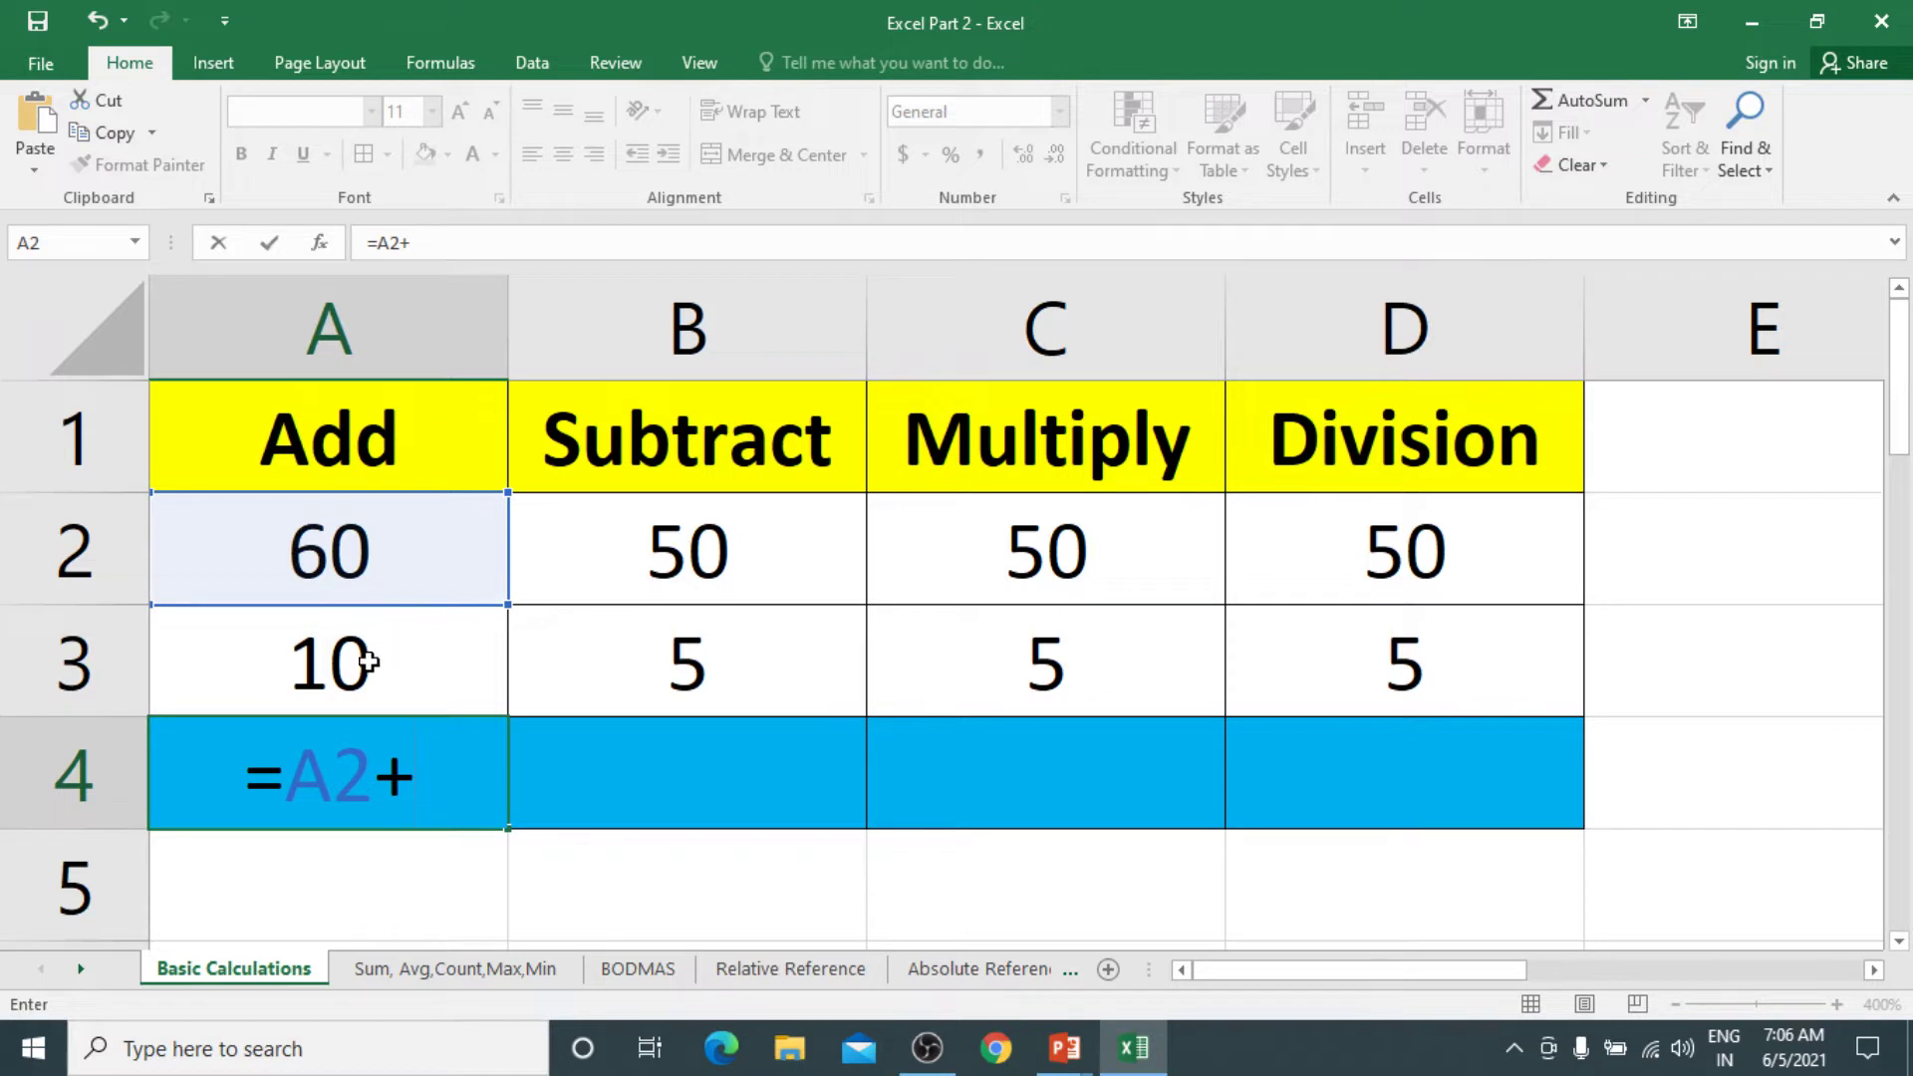
left_click(369, 663)
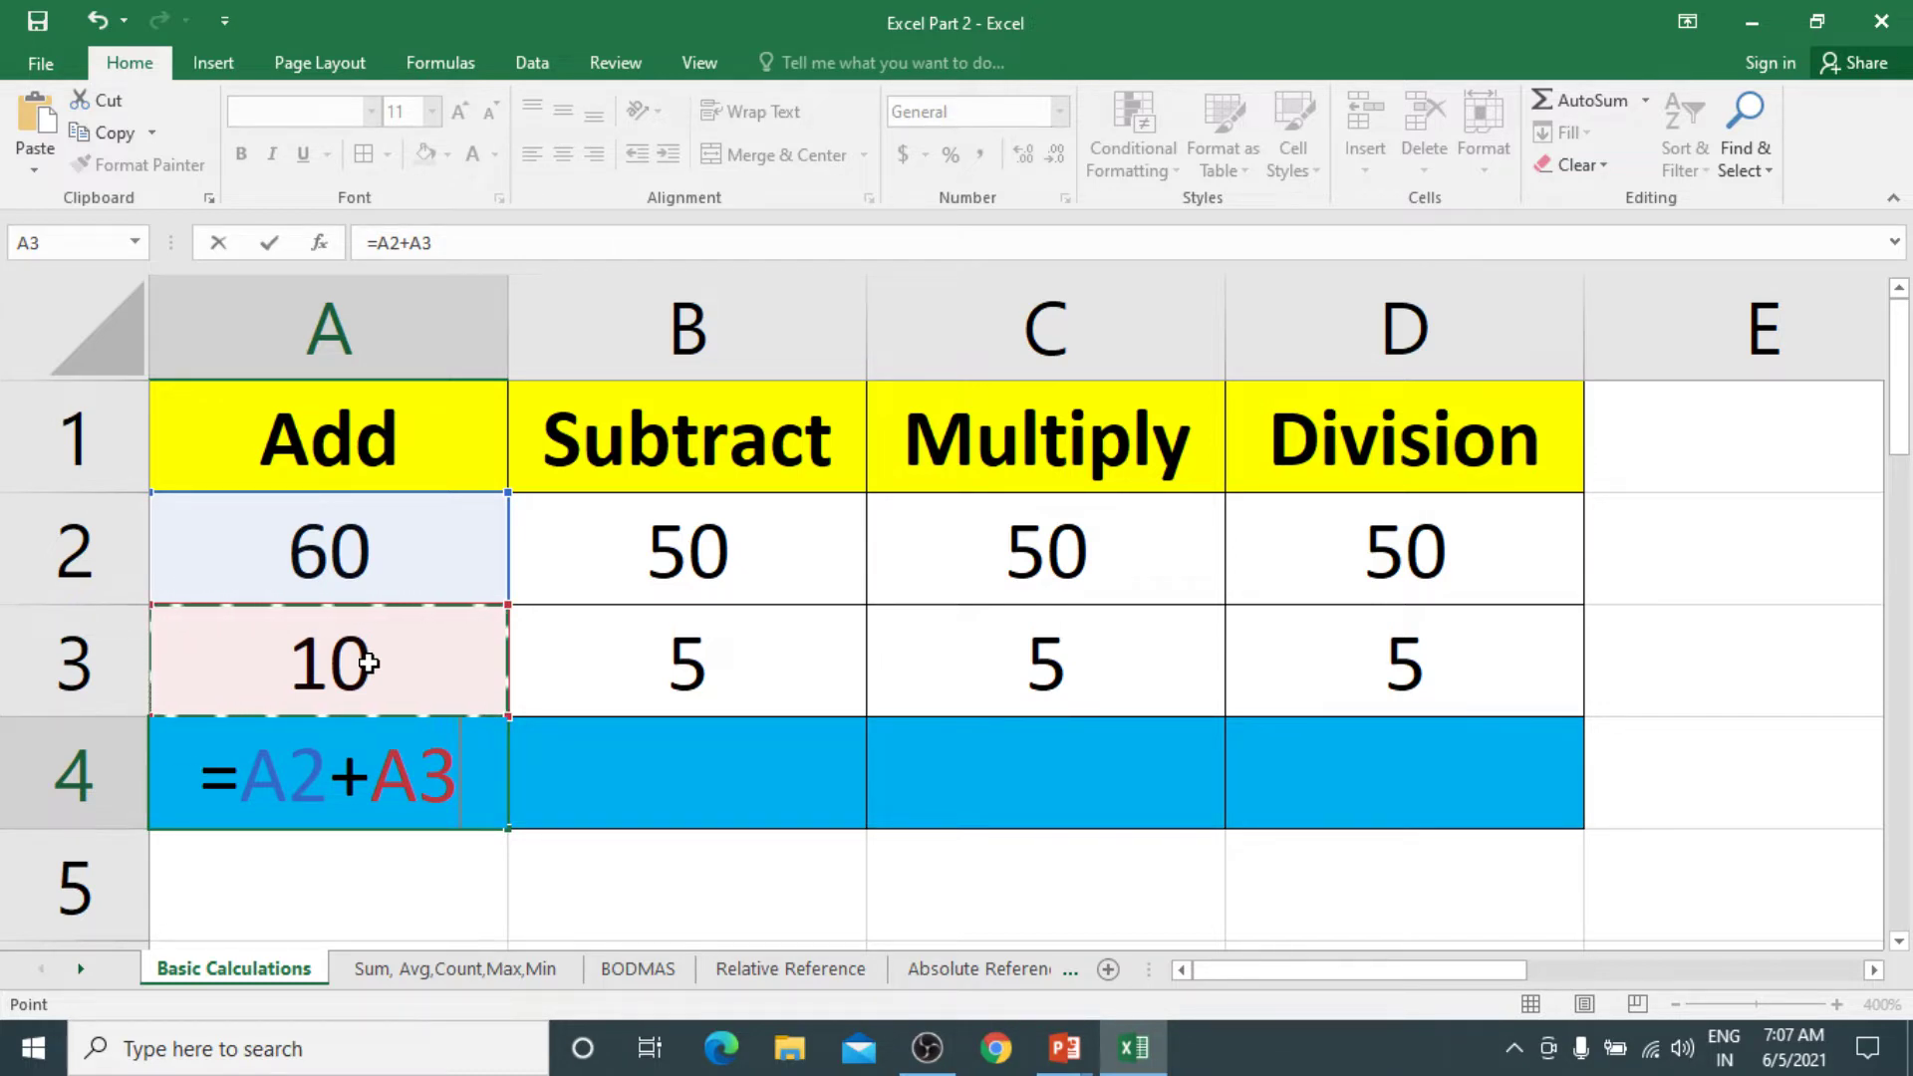
key("Return")
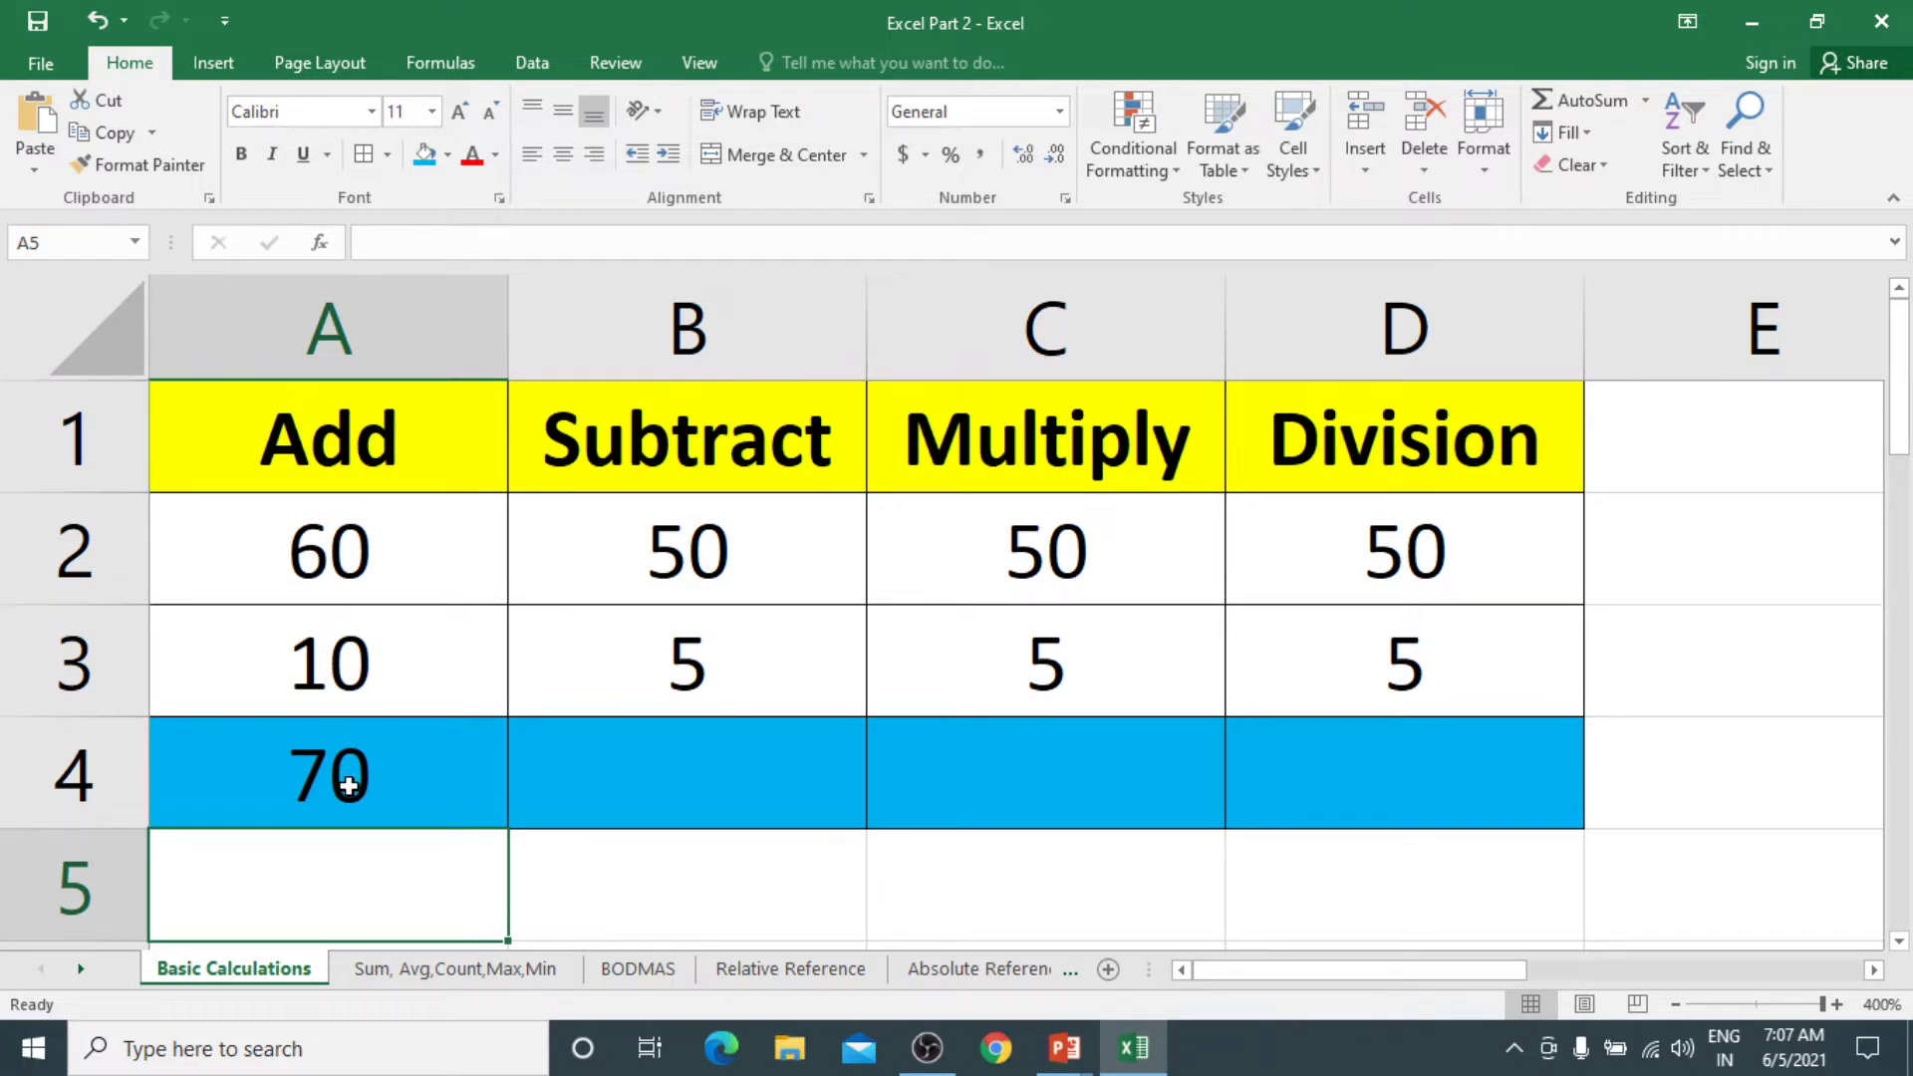
Change the Add column's inputs to 50 in A2 and 5 in A3
left_click(387, 575)
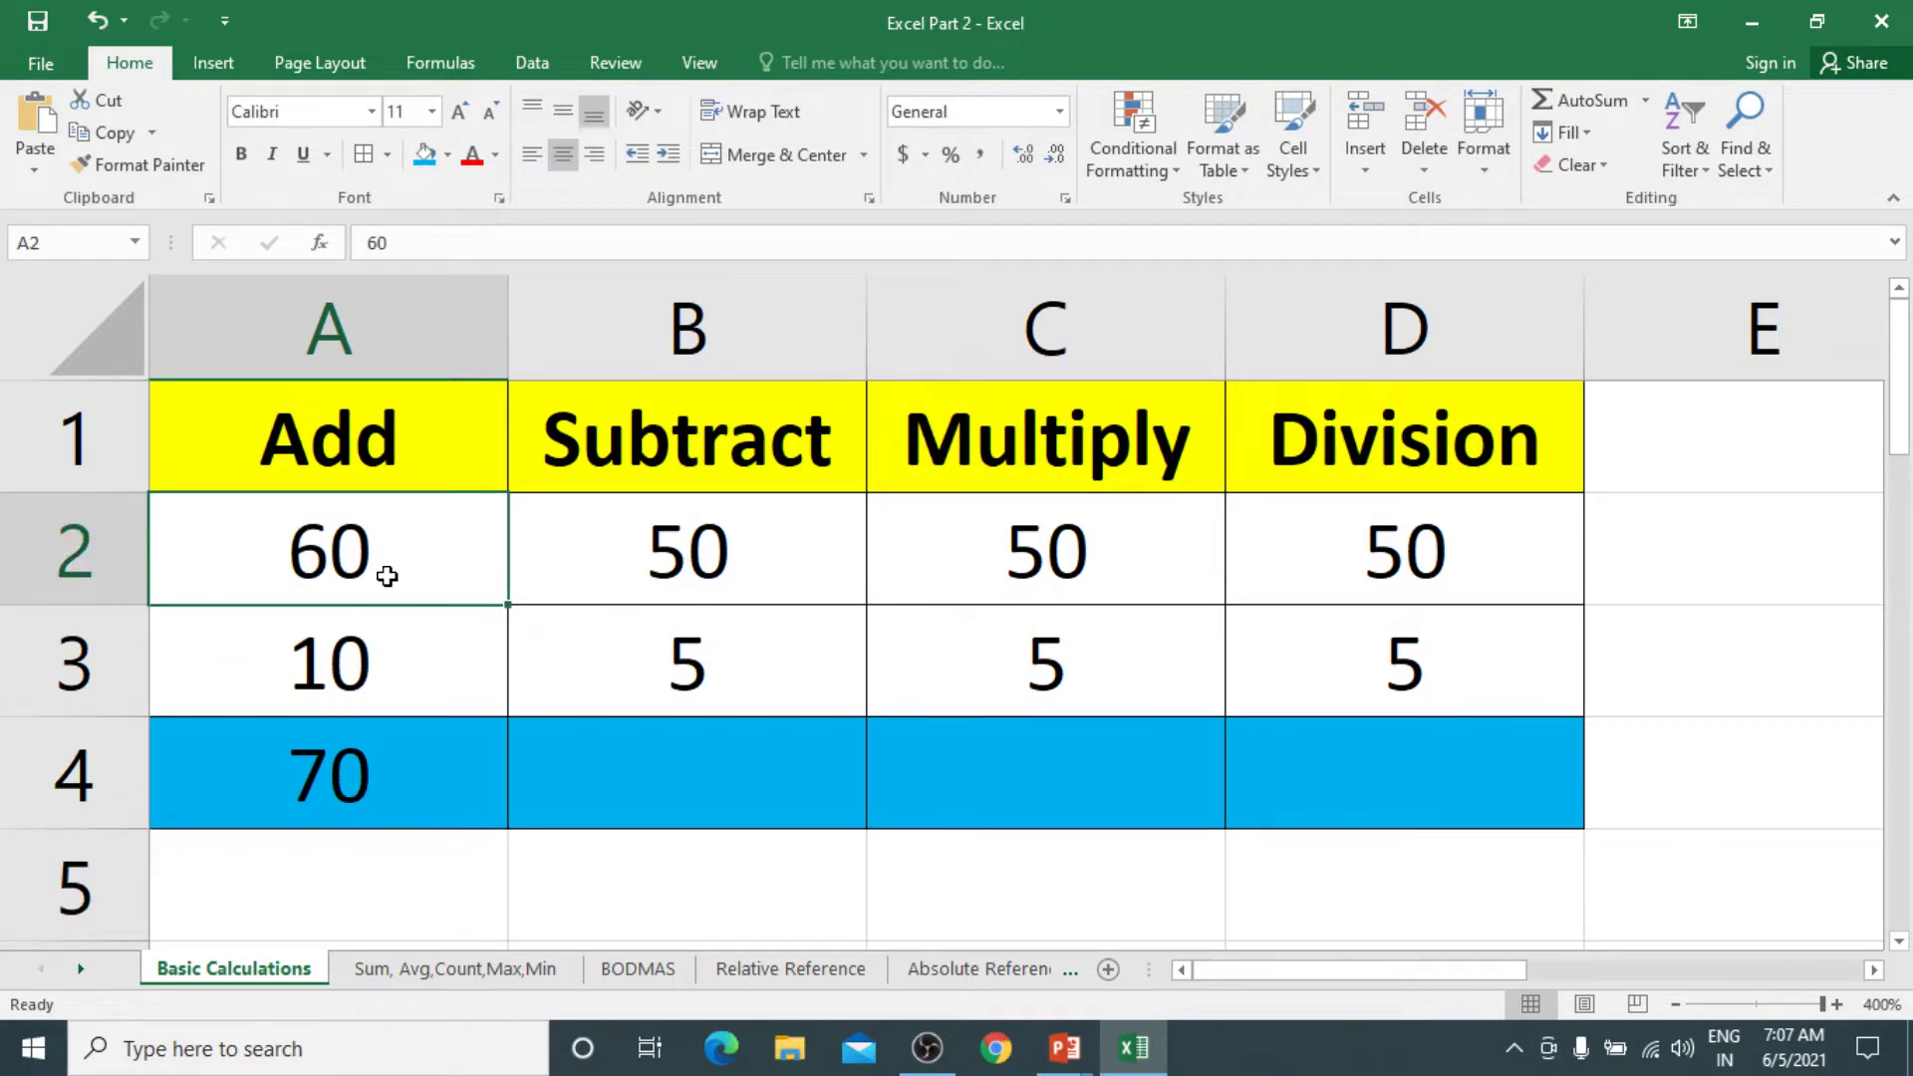
type("50")
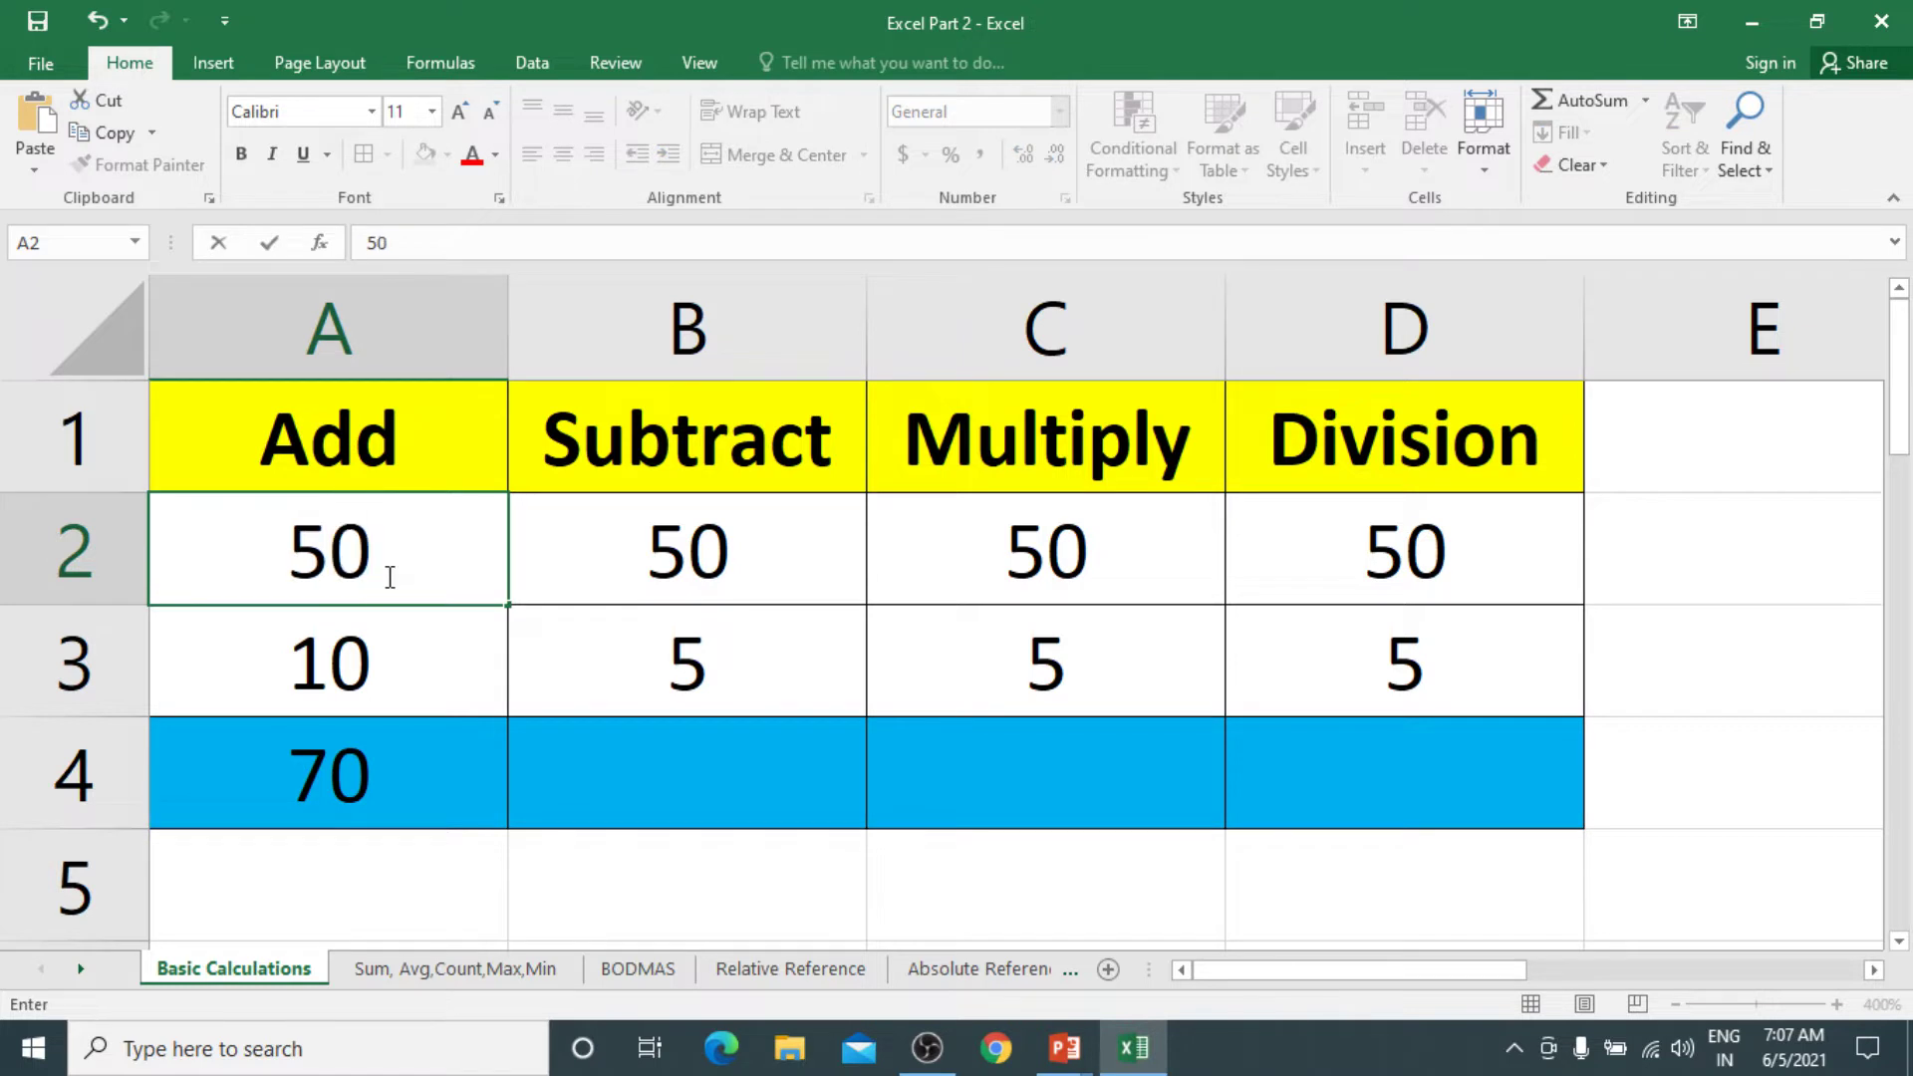
key("Return")
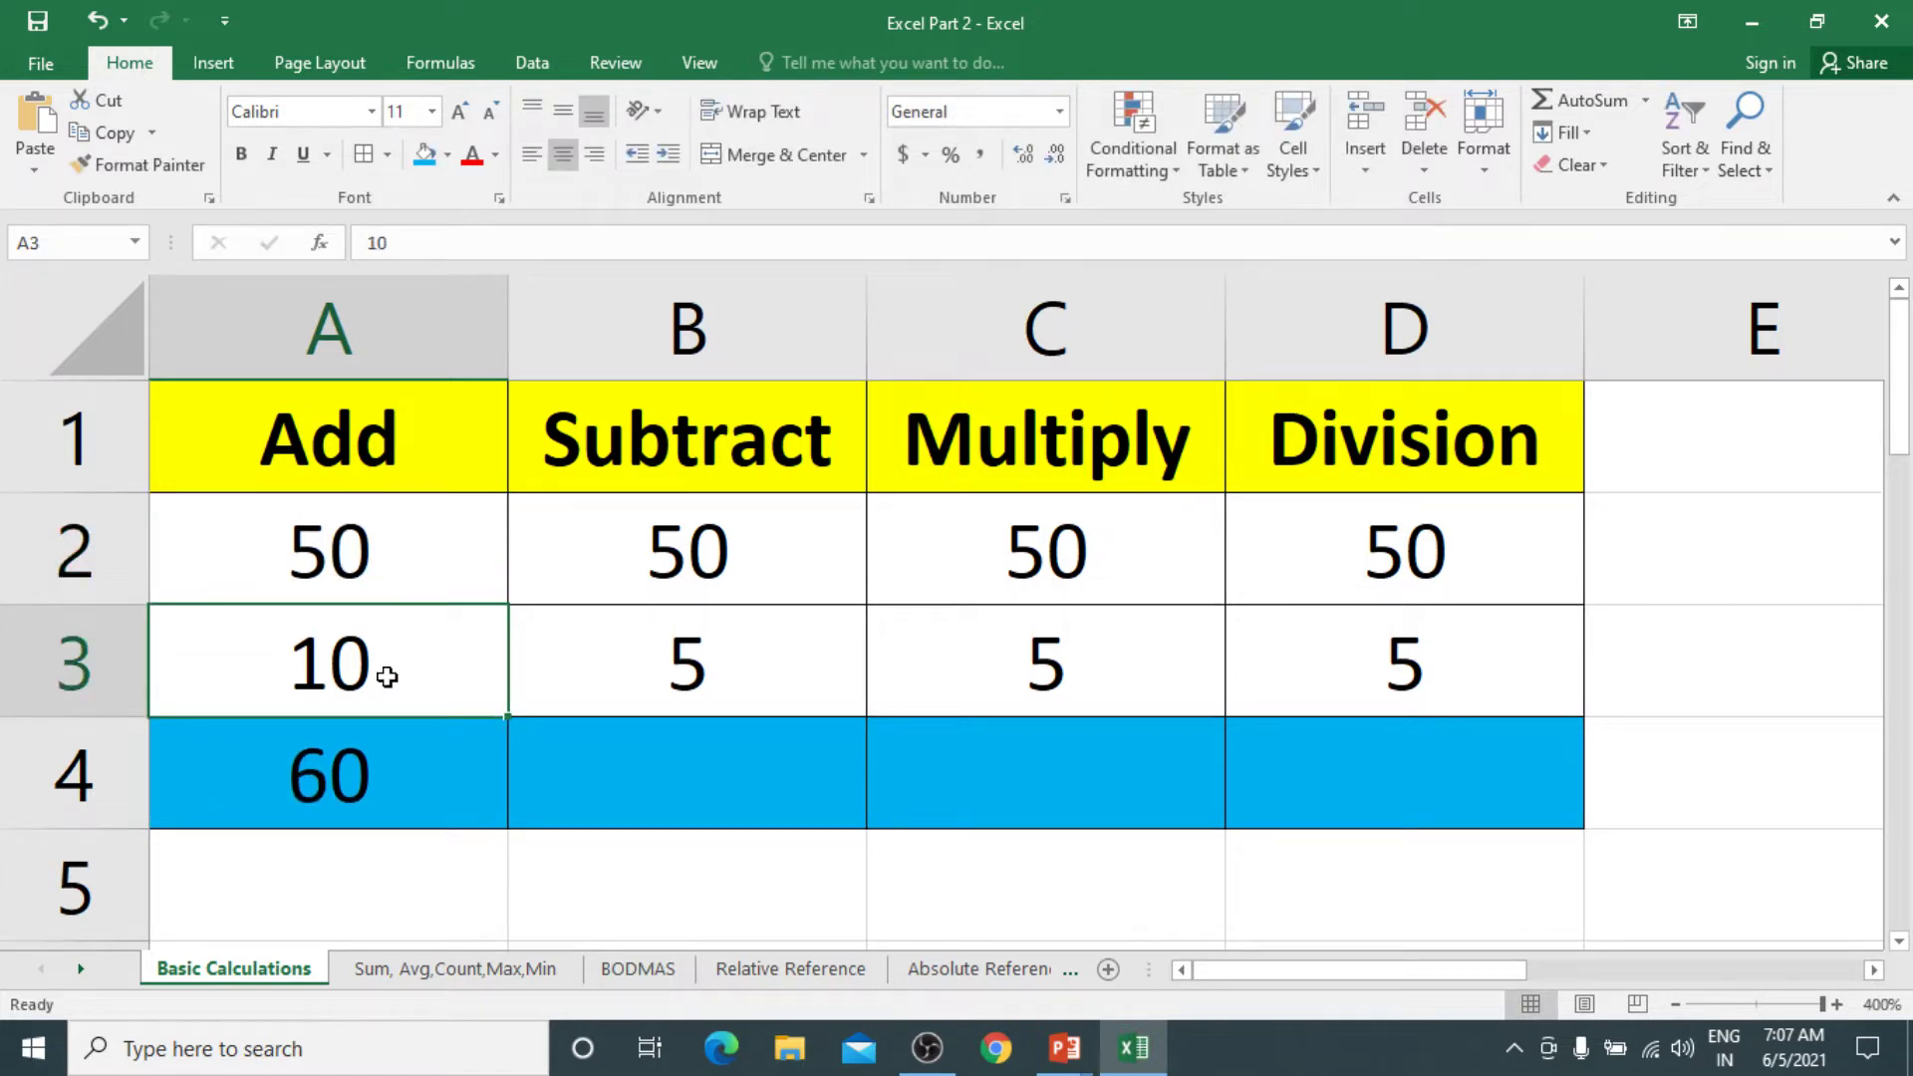
type("5")
key("Return")
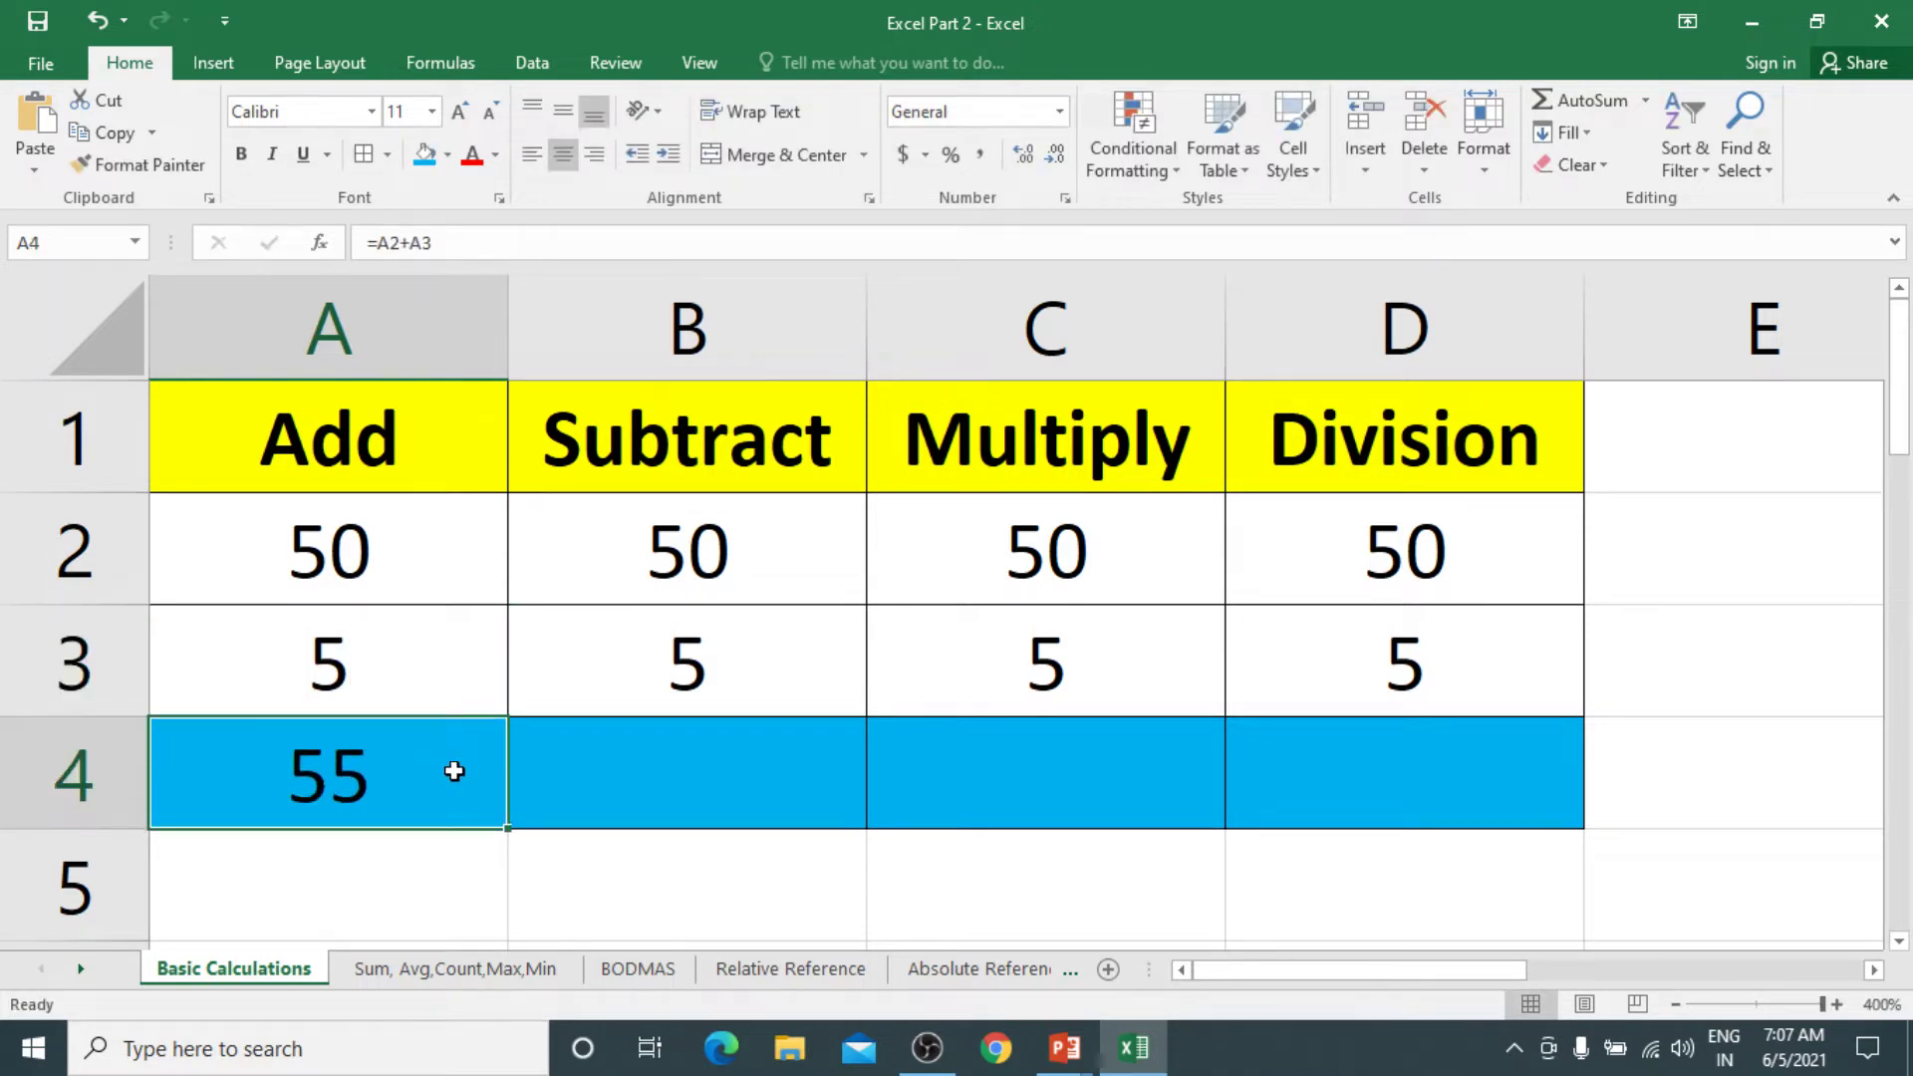
Clear the Add column's inputs in A2:A3 and inspect the cell references in A4's formula without changing it
left_click(430, 571)
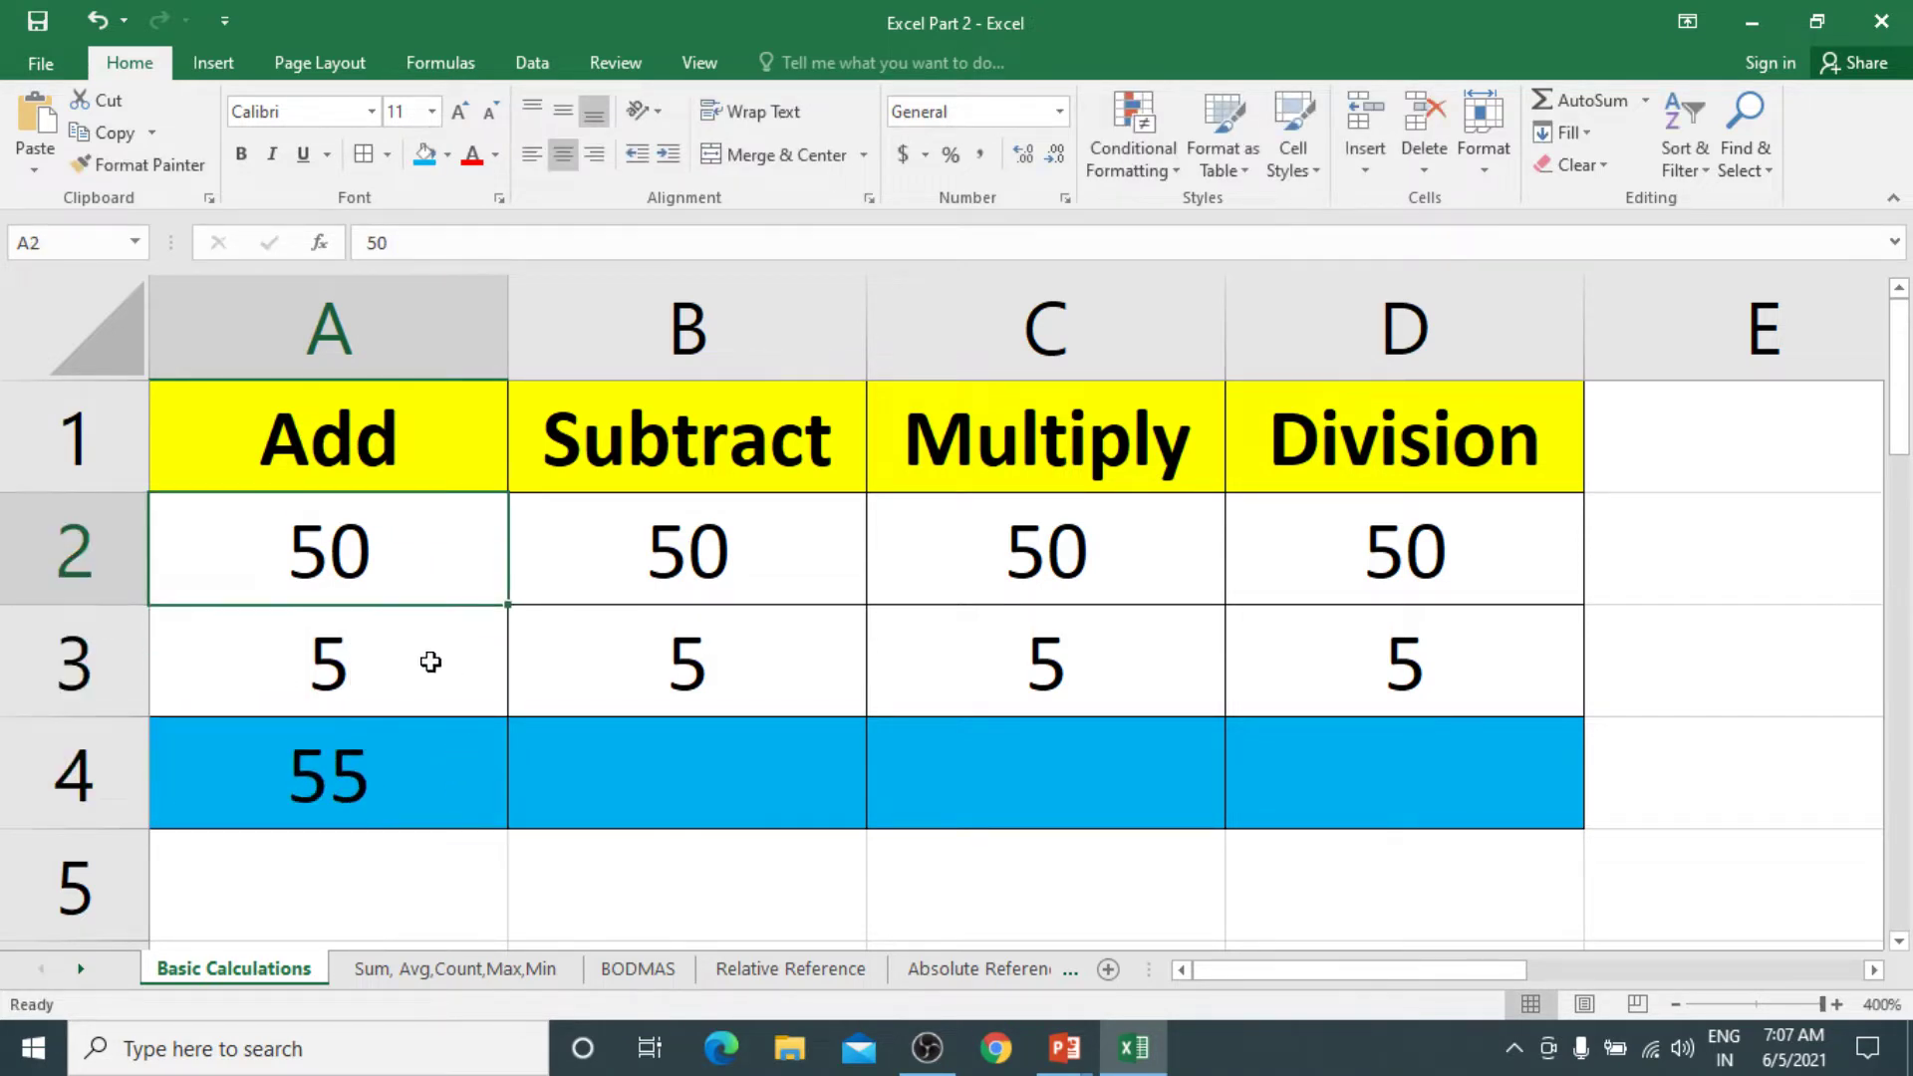
left_click(434, 647)
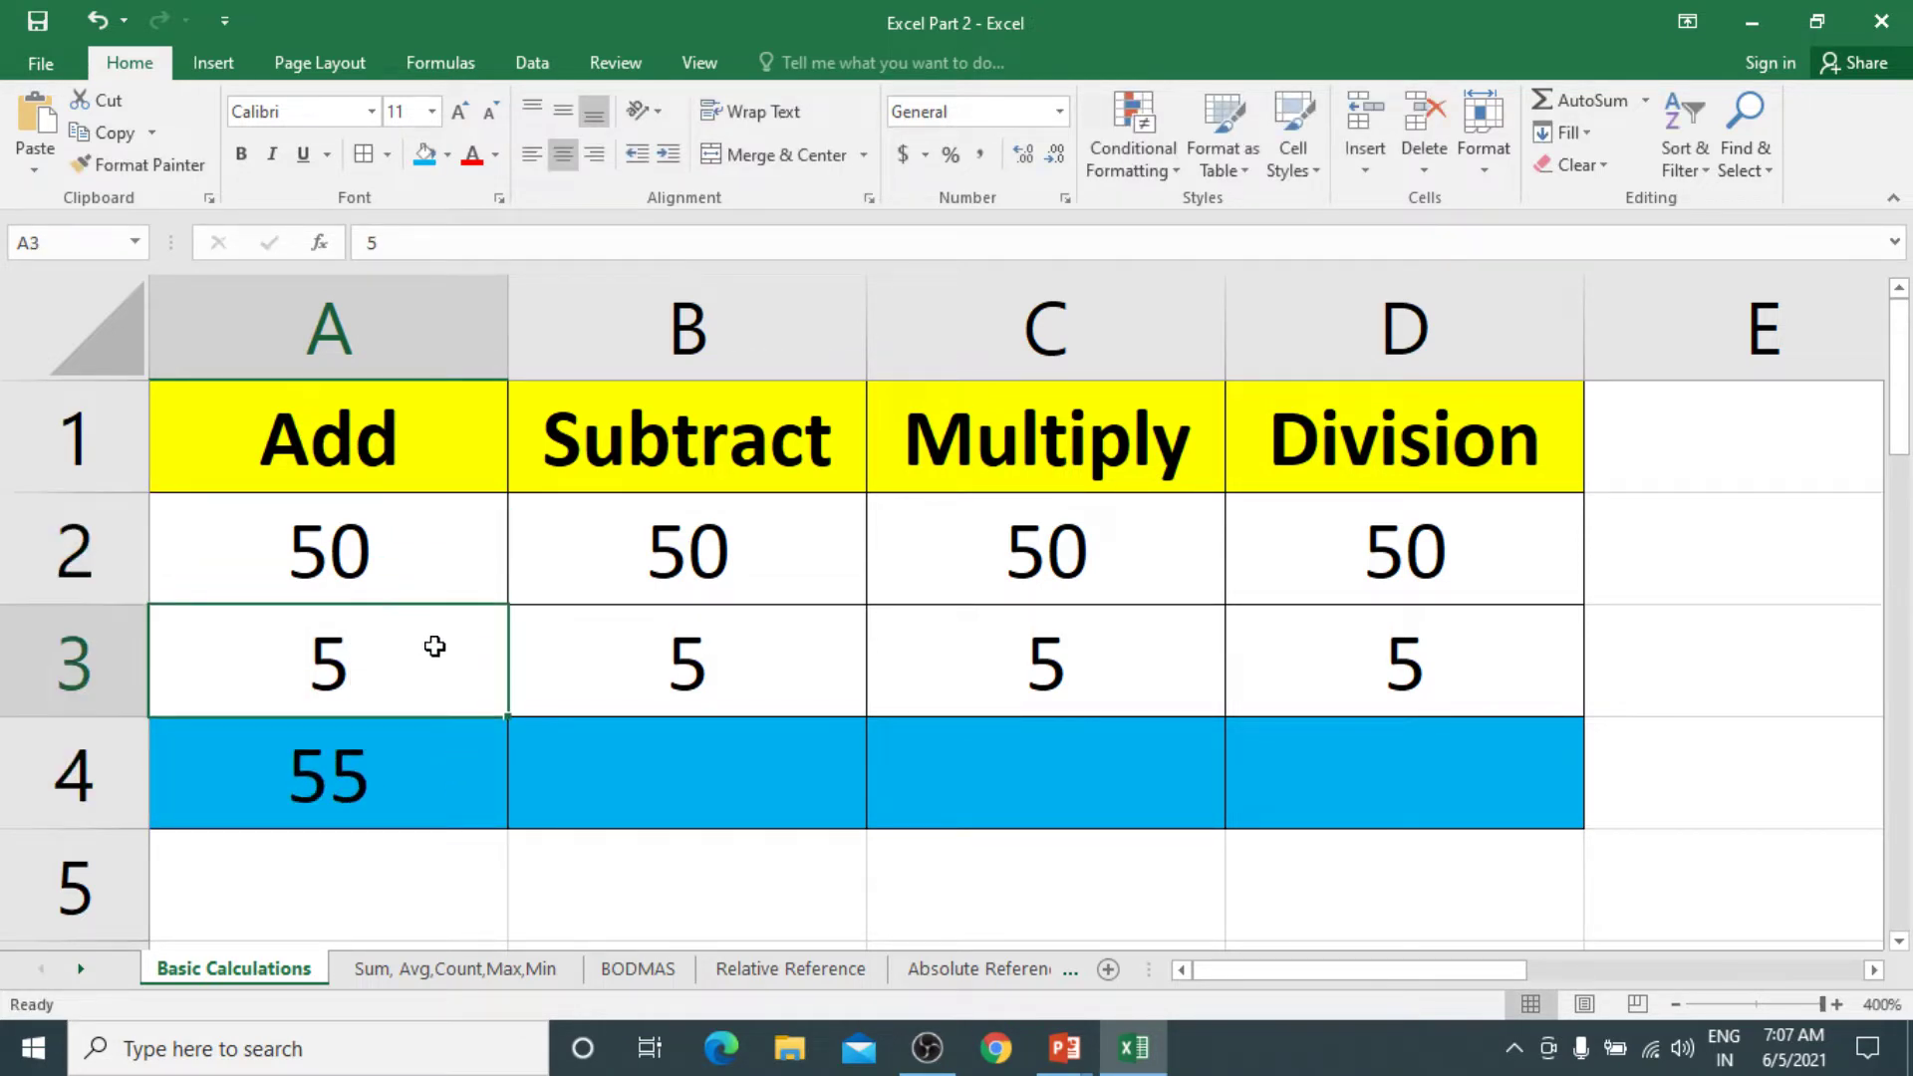
left_click(415, 768)
left_click_drag(436, 554, 427, 655)
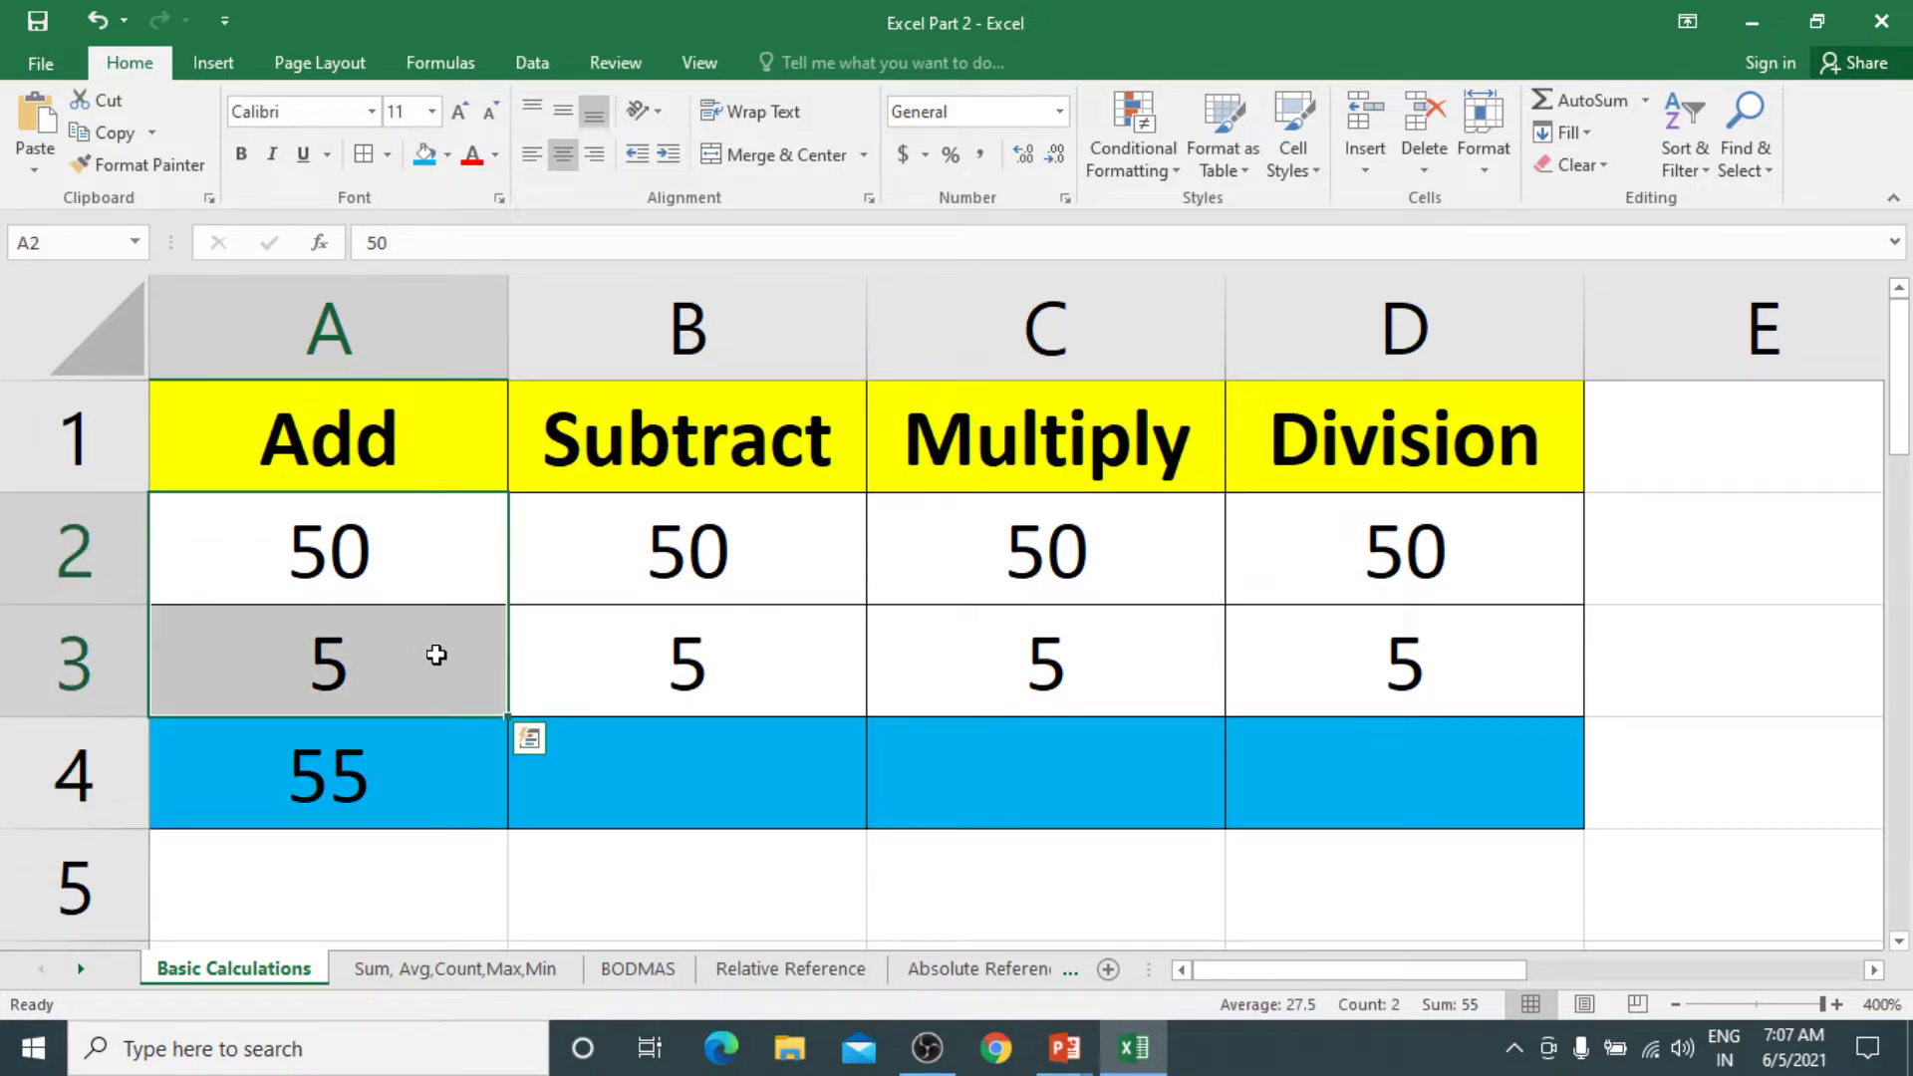
key("Delete")
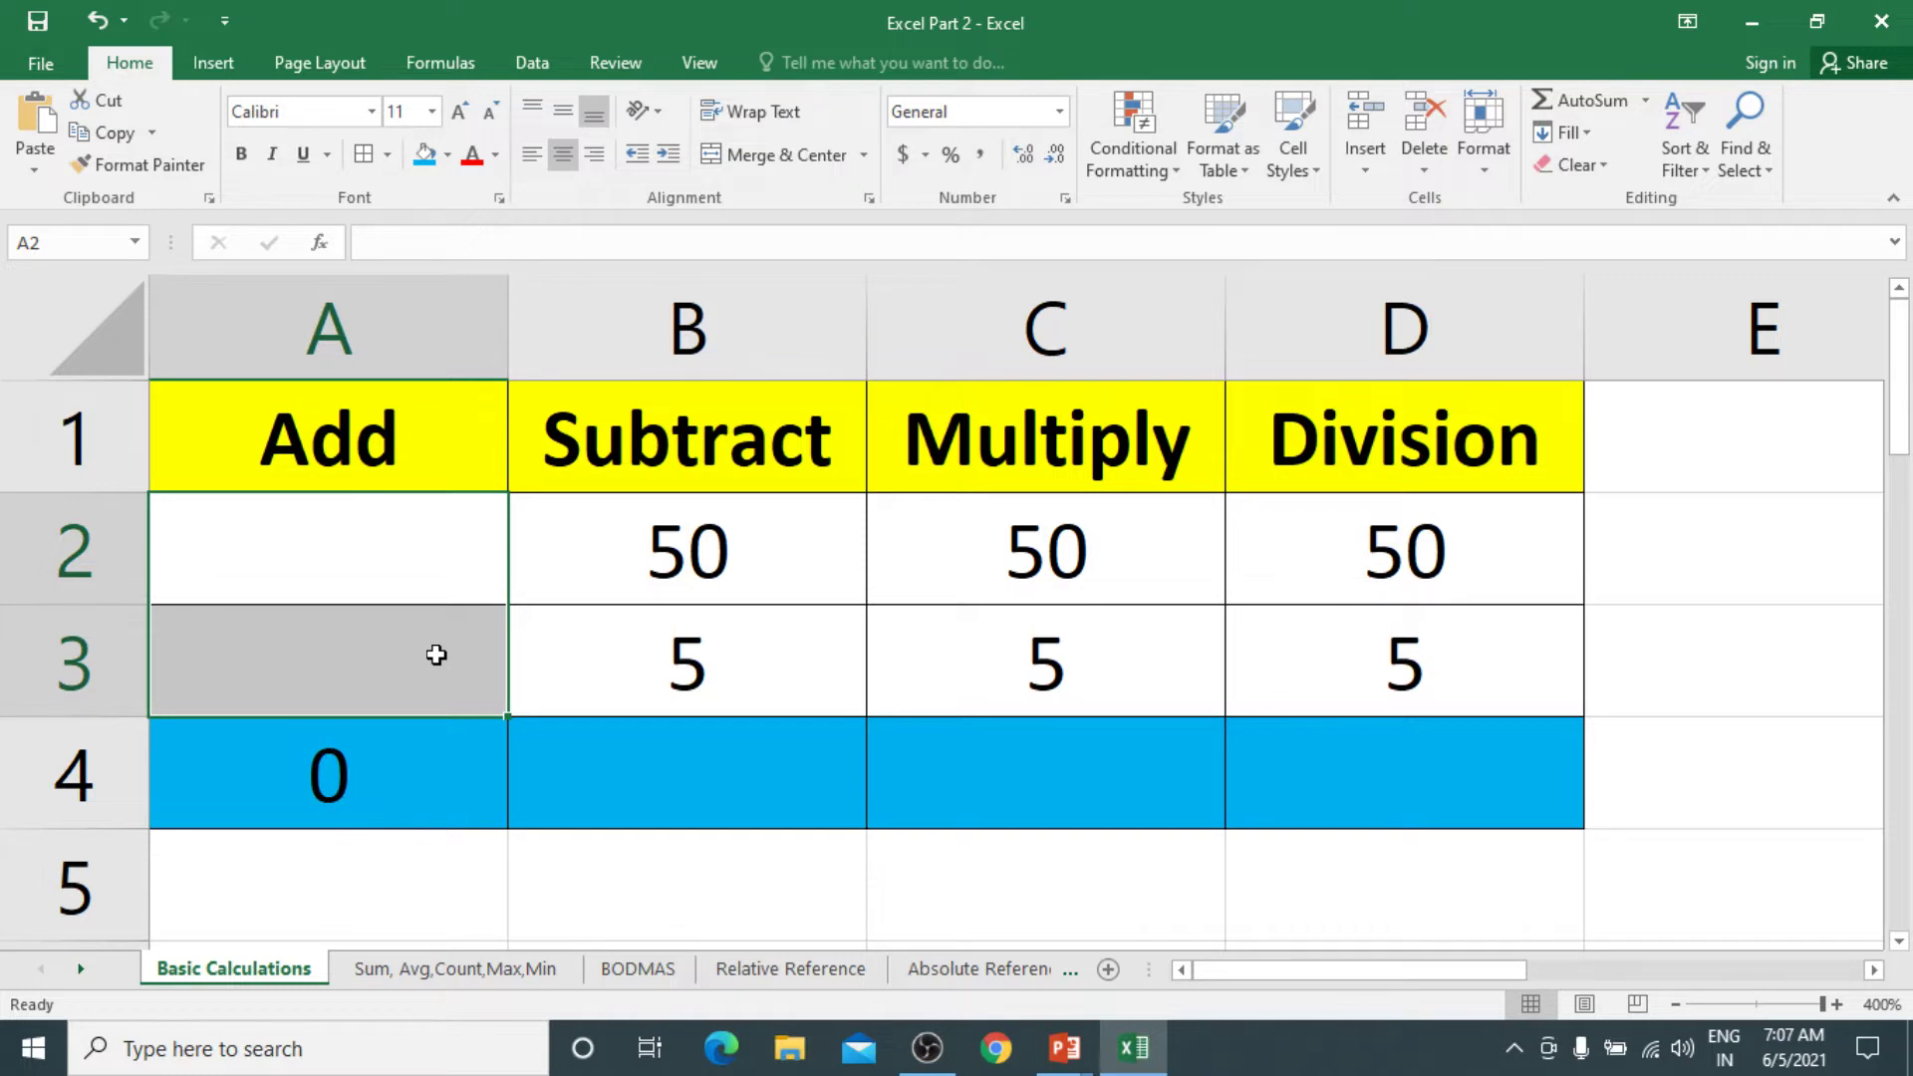
left_click_drag(439, 538, 438, 632)
left_click(397, 763)
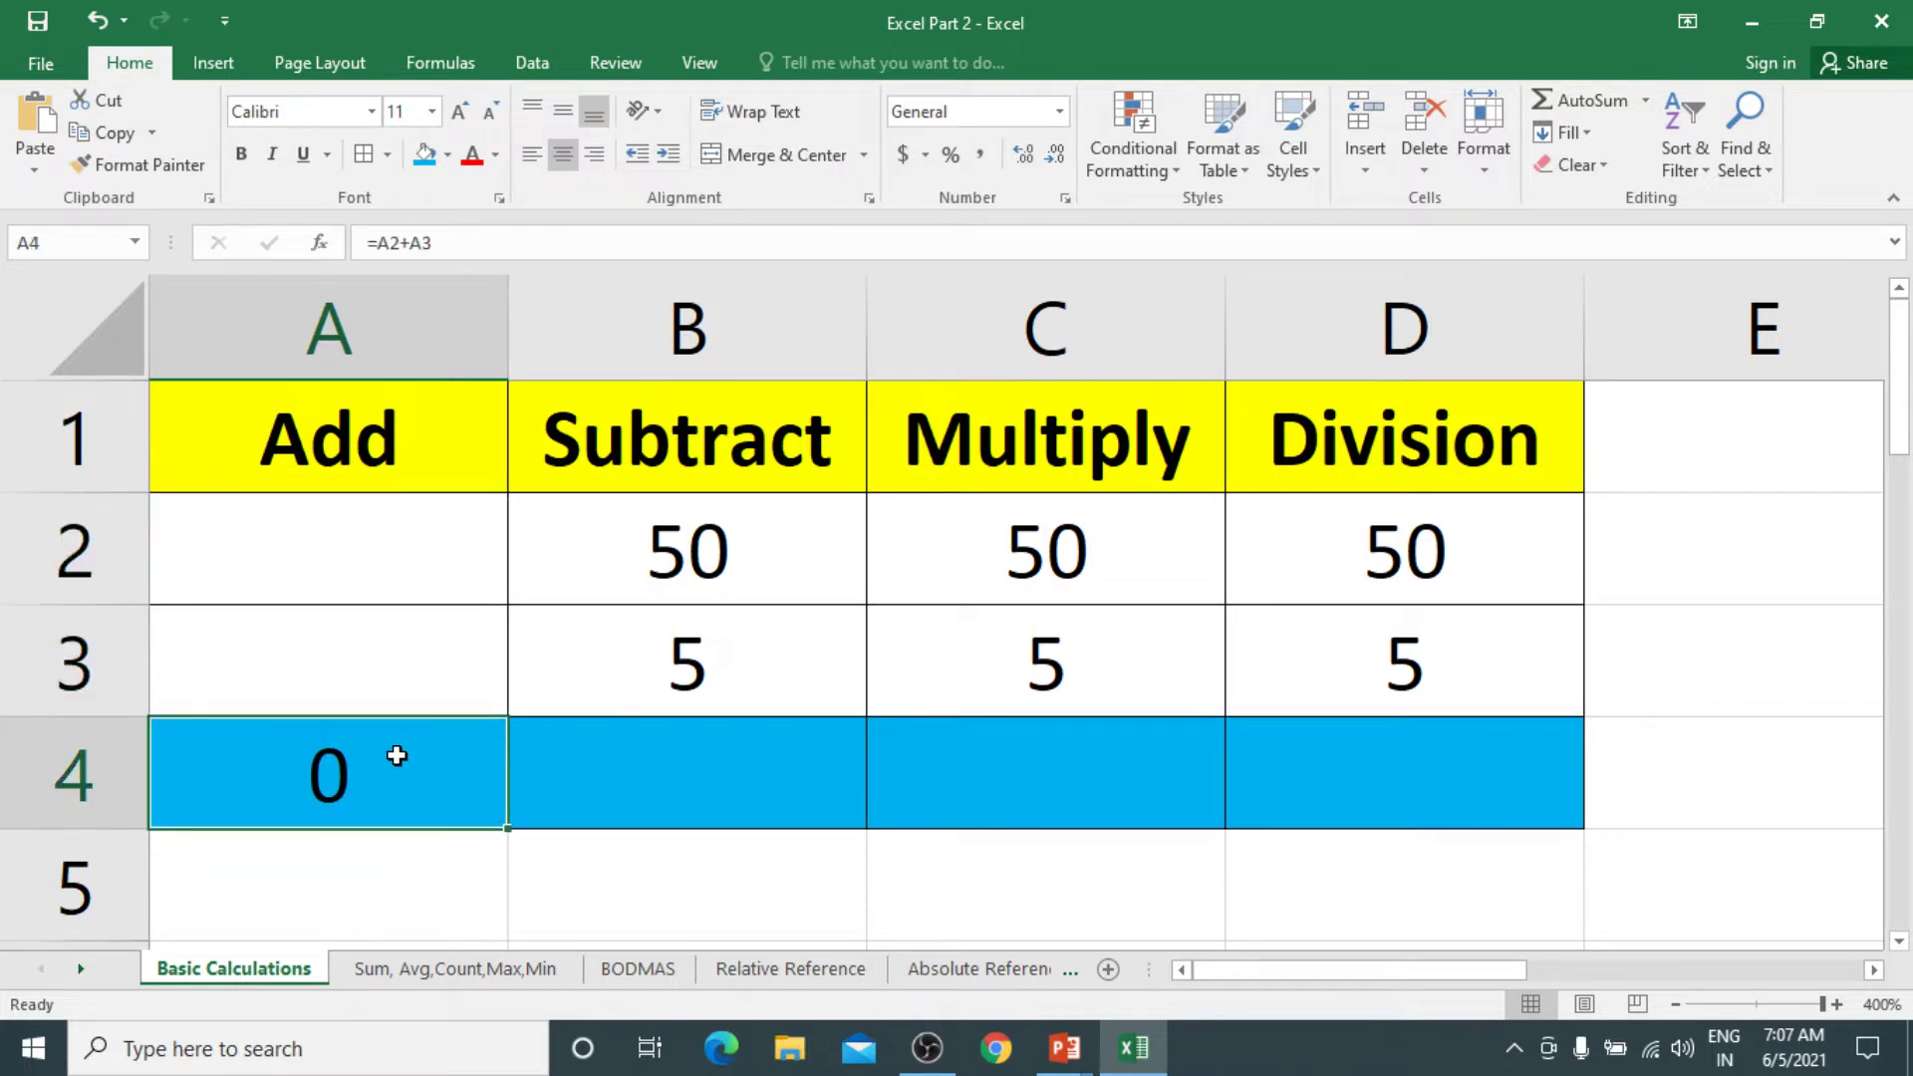
double_click(394, 765)
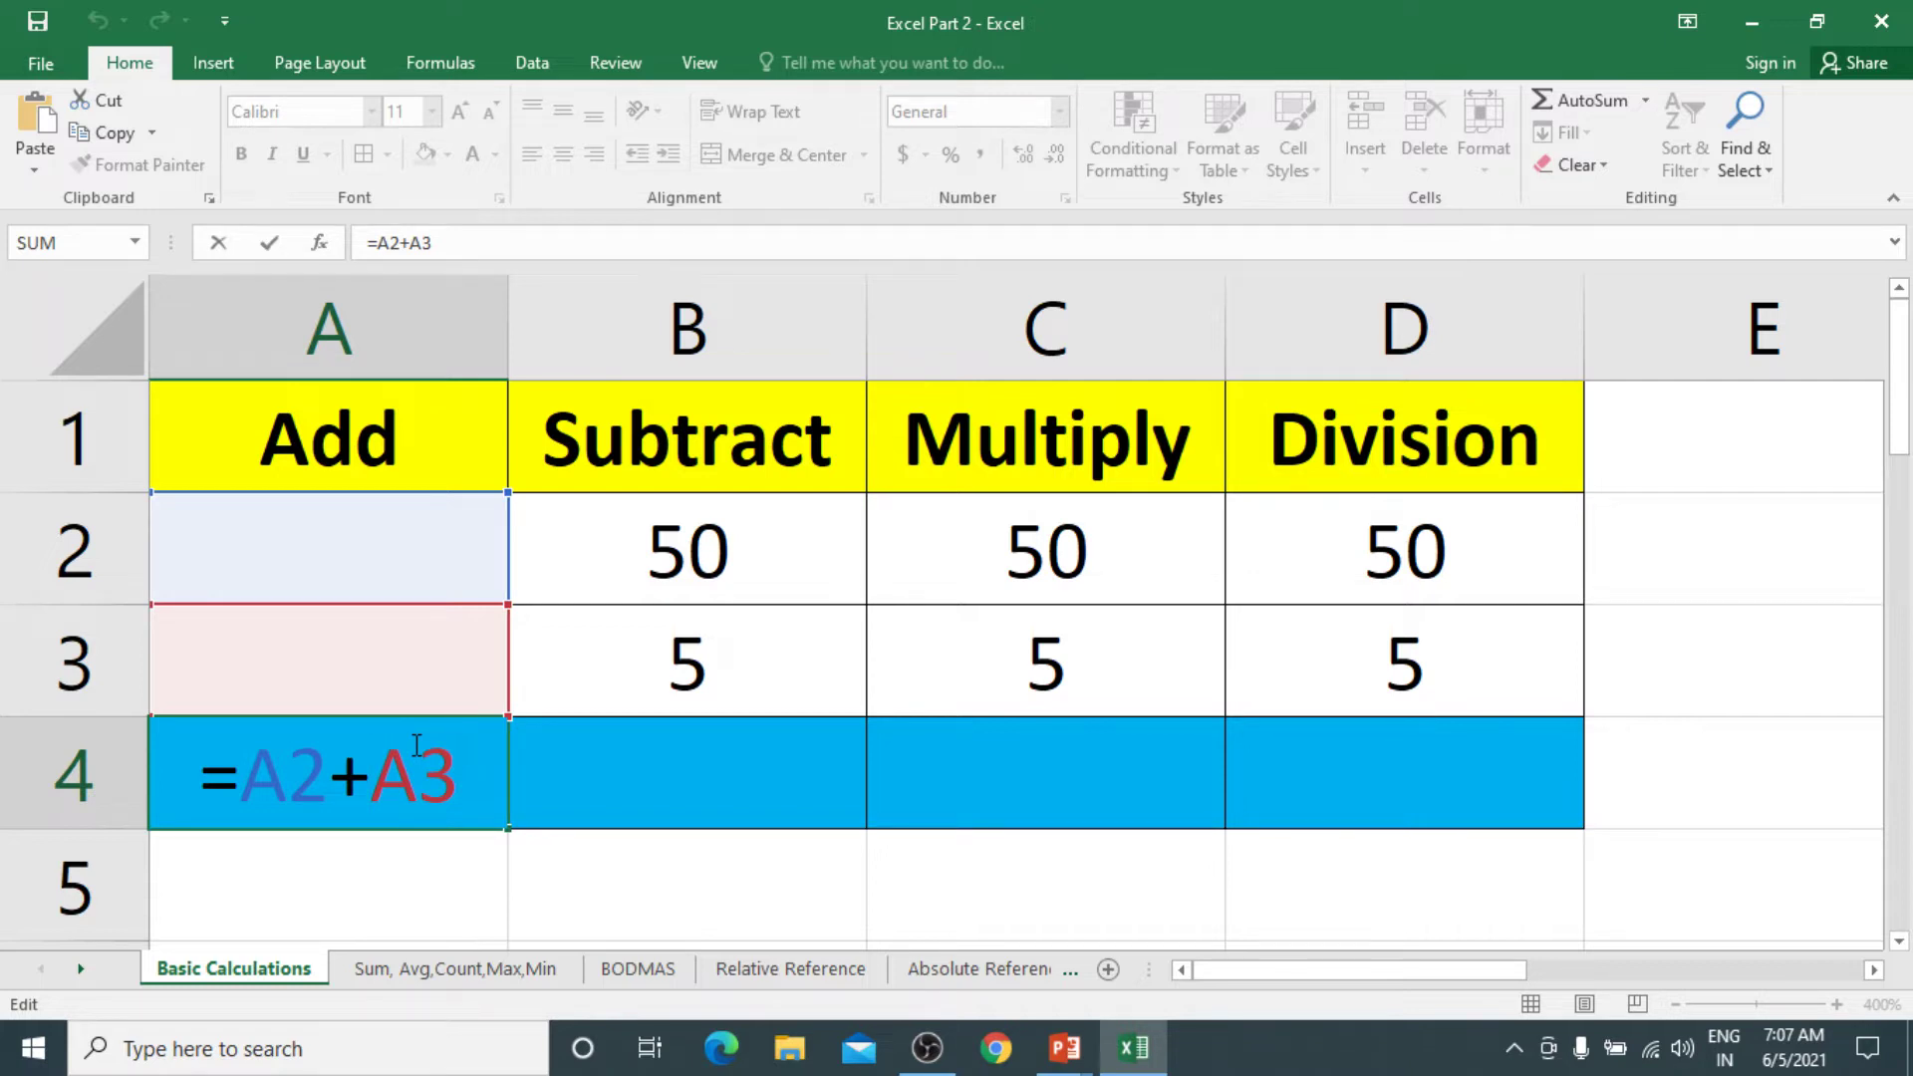
key("Escape")
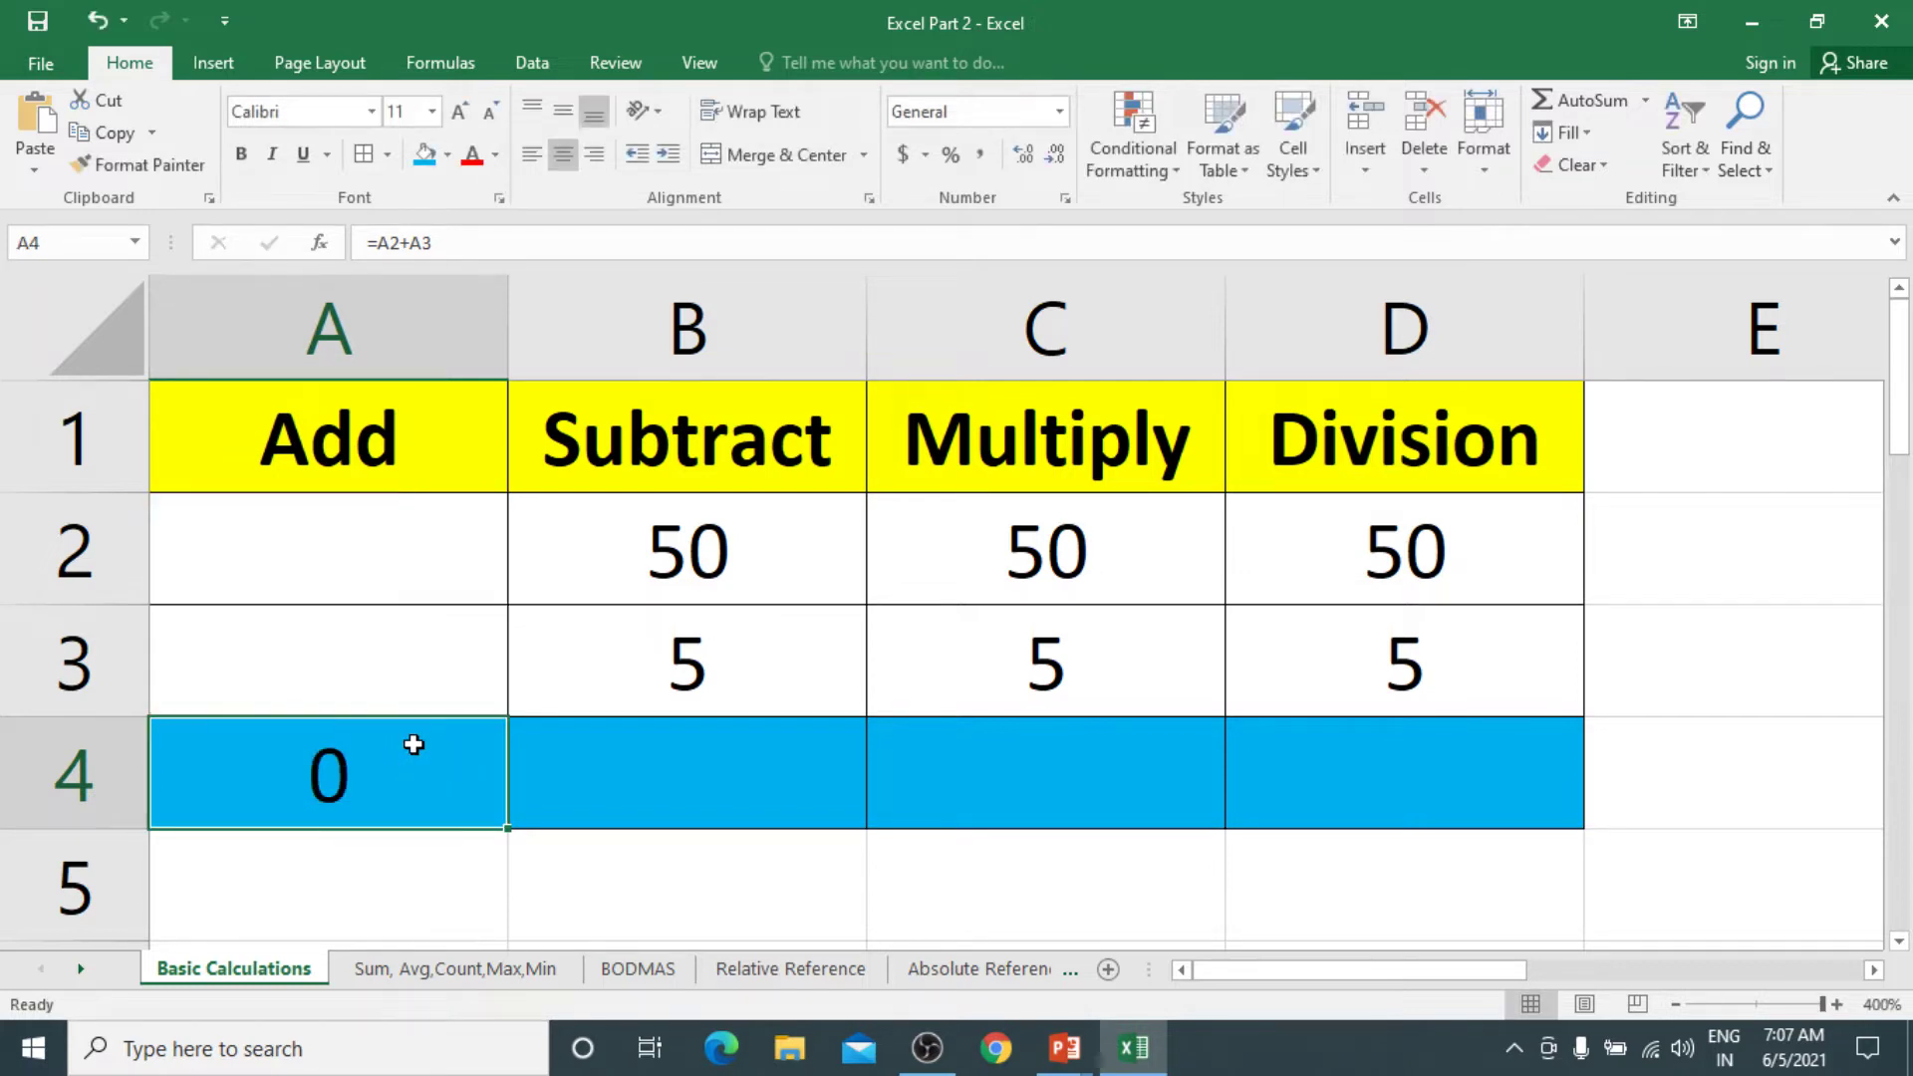
Enter 50 in A2 and 5 in A3 in the emptied input cells under Add
left_click(312, 559)
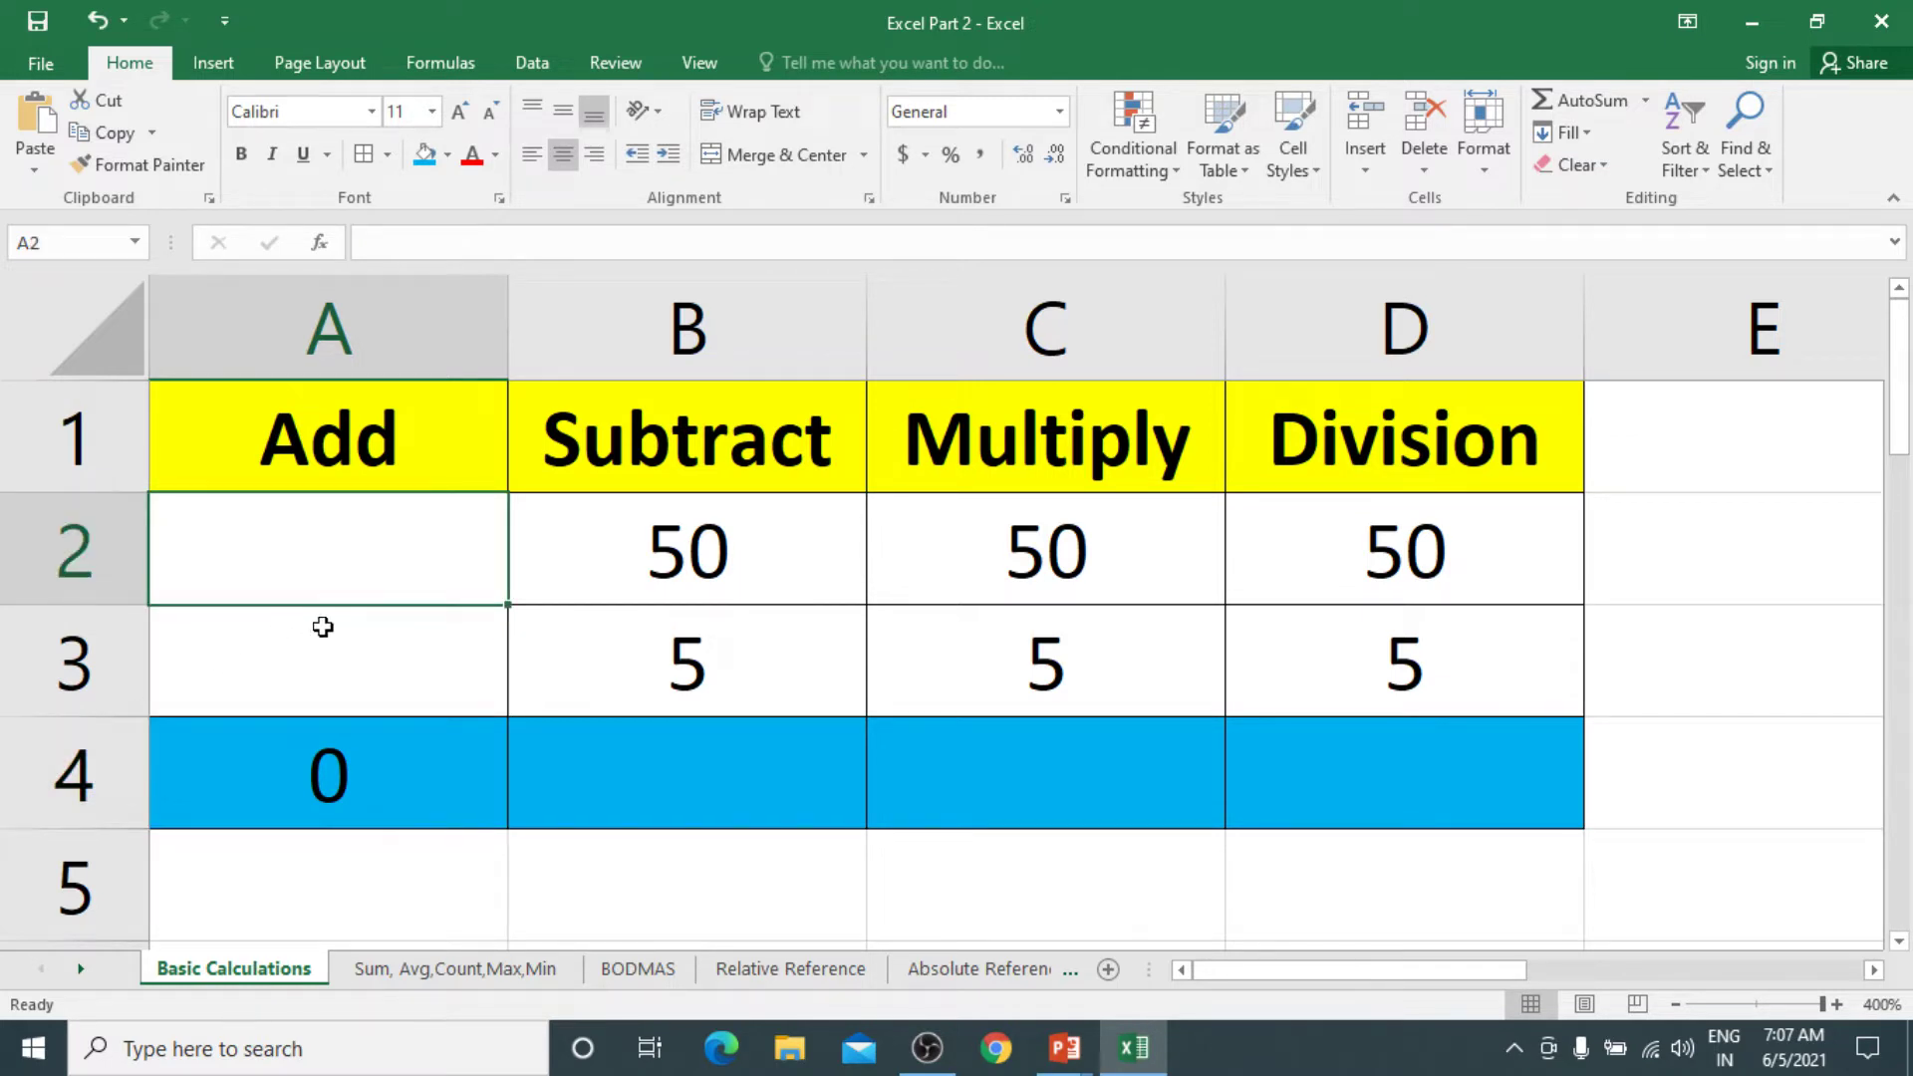
type("50")
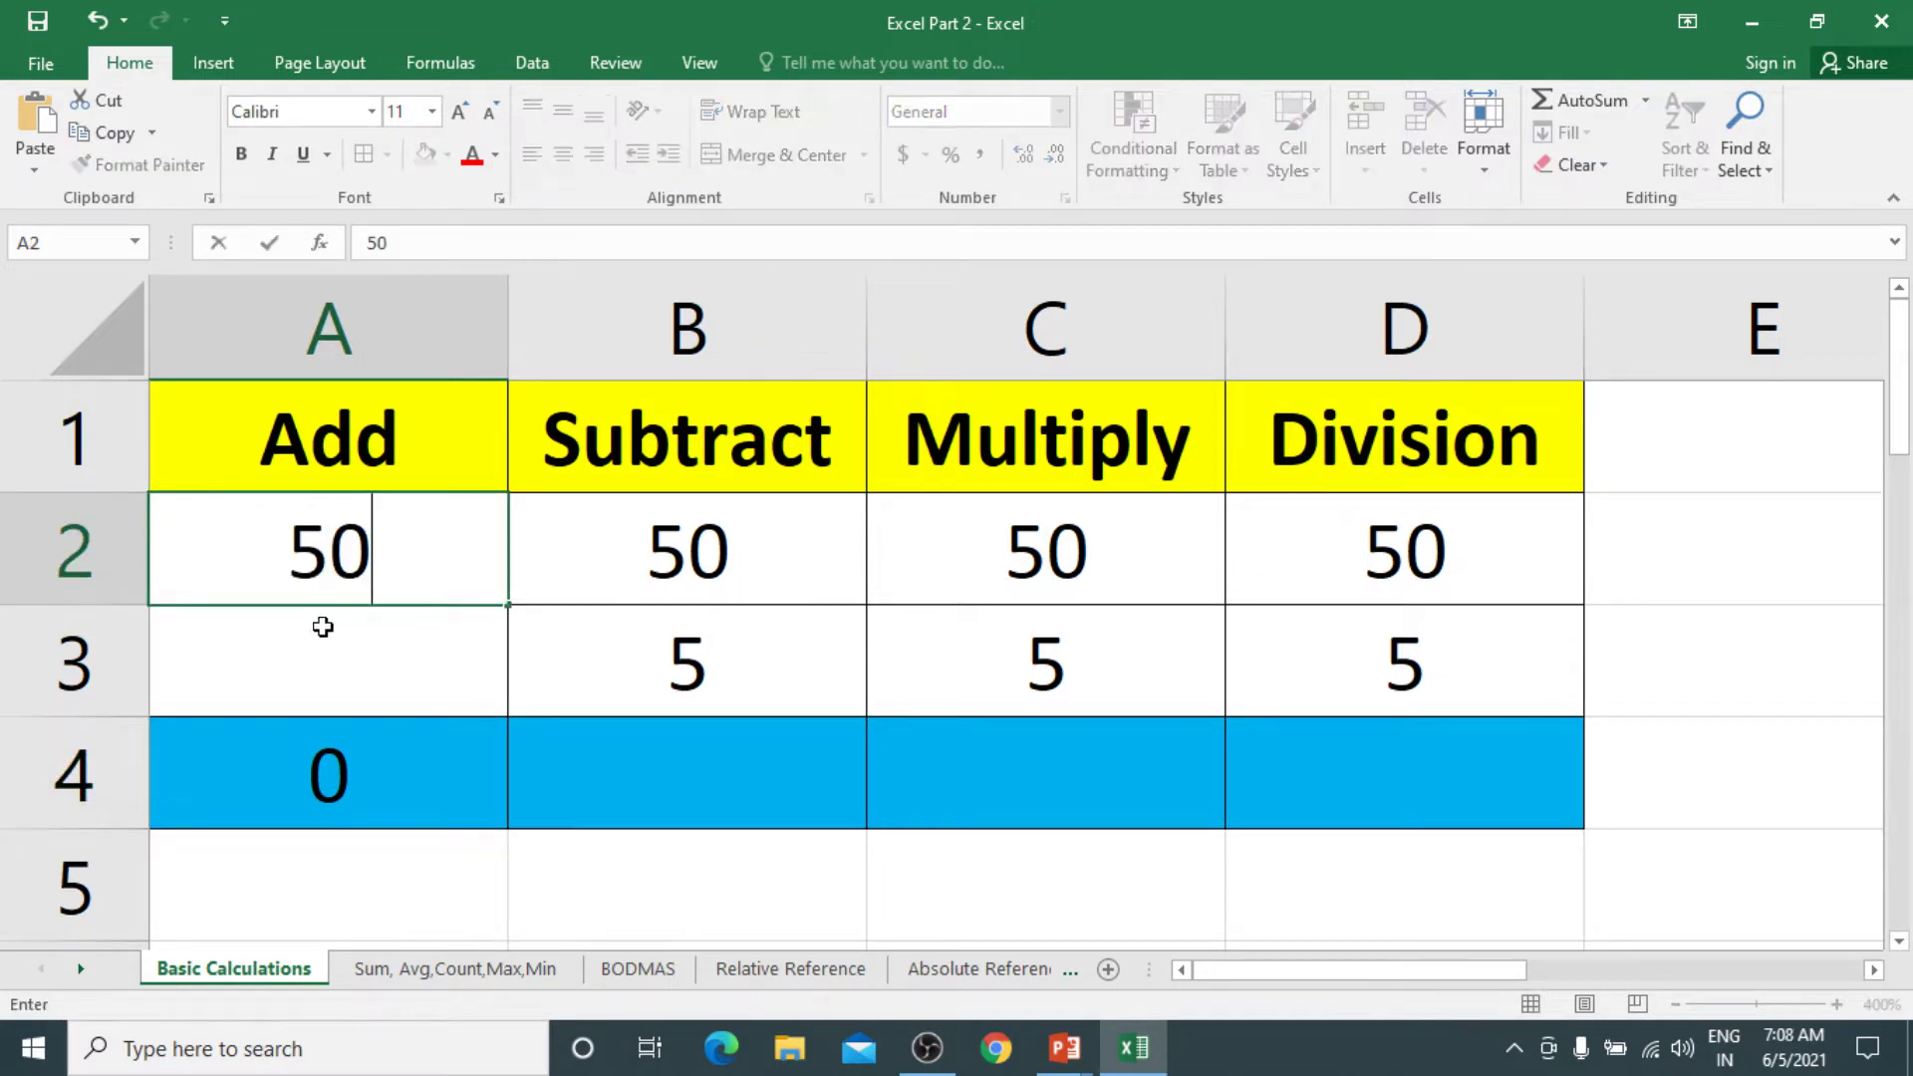
key("Return")
type("5")
key("Return")
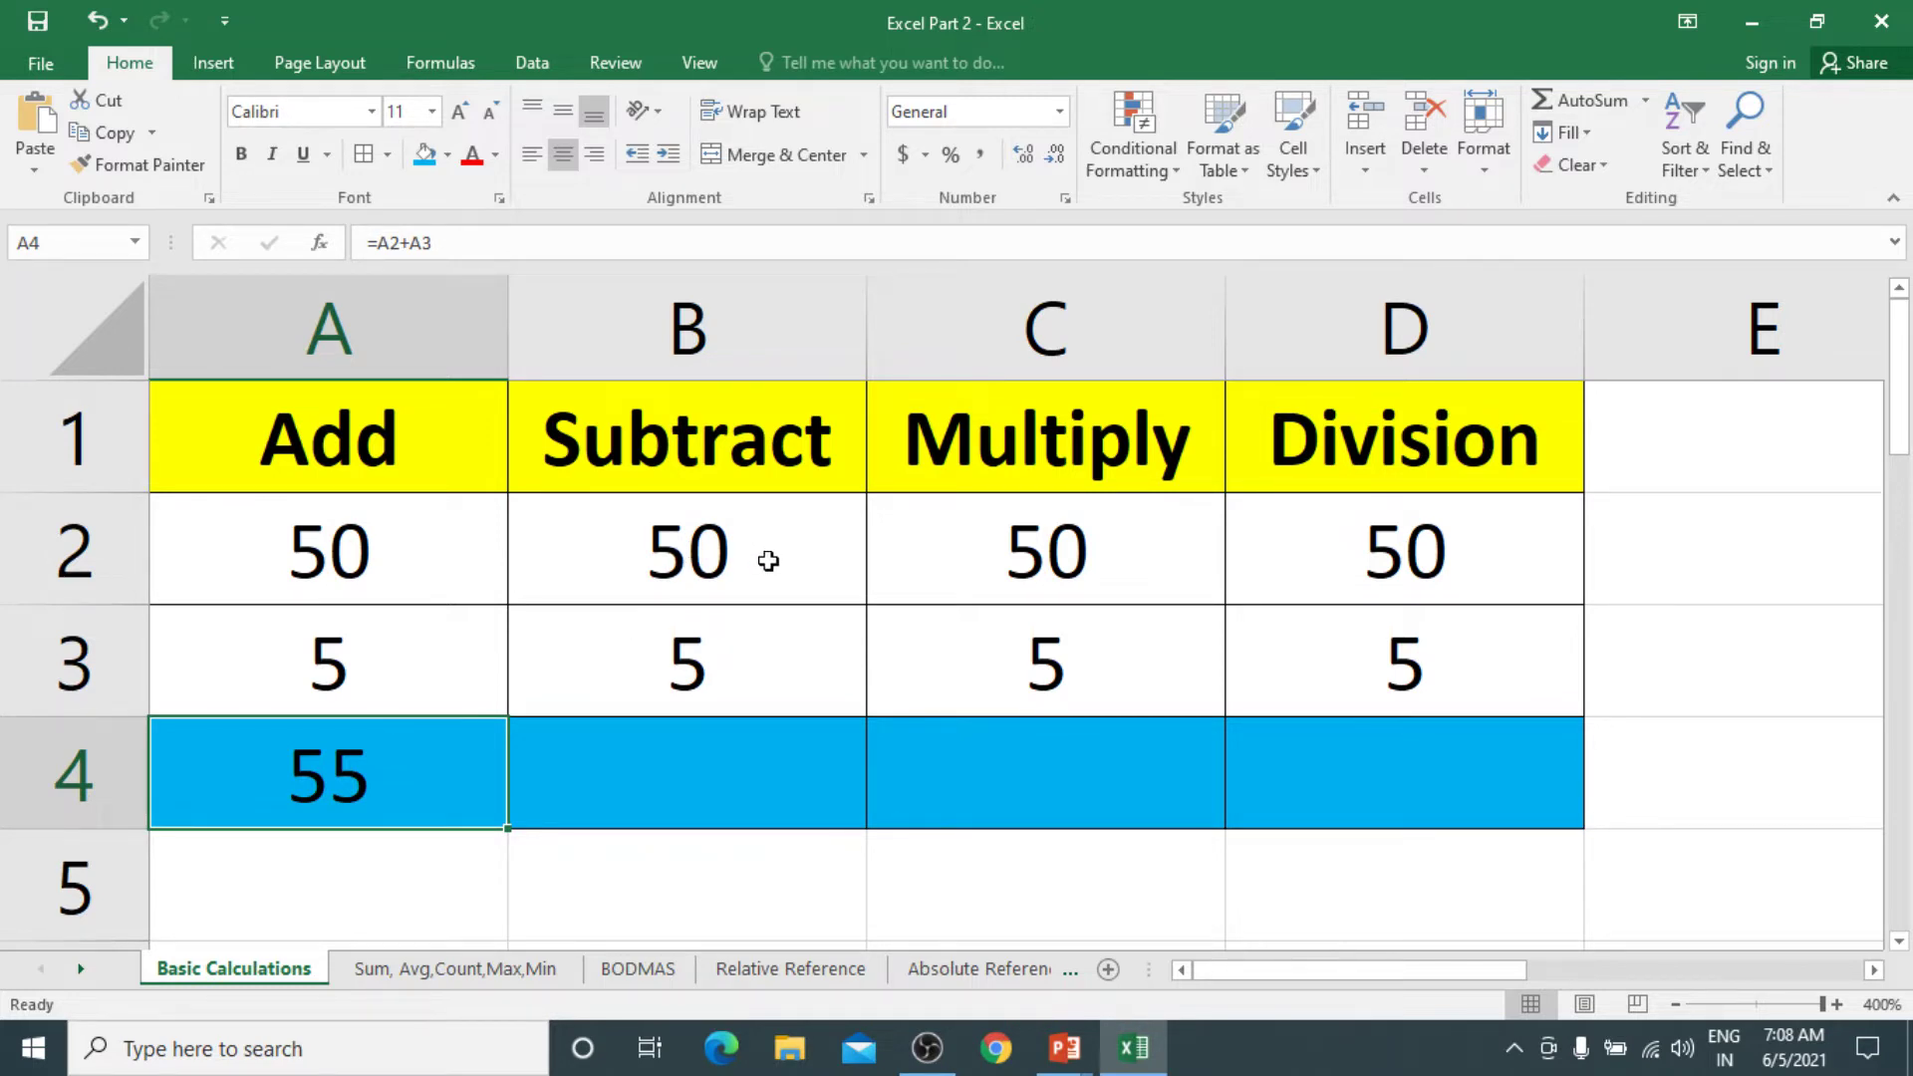
Enter the formula =B2-B3 in cell B4 under the Subtract column
left_click(689, 755)
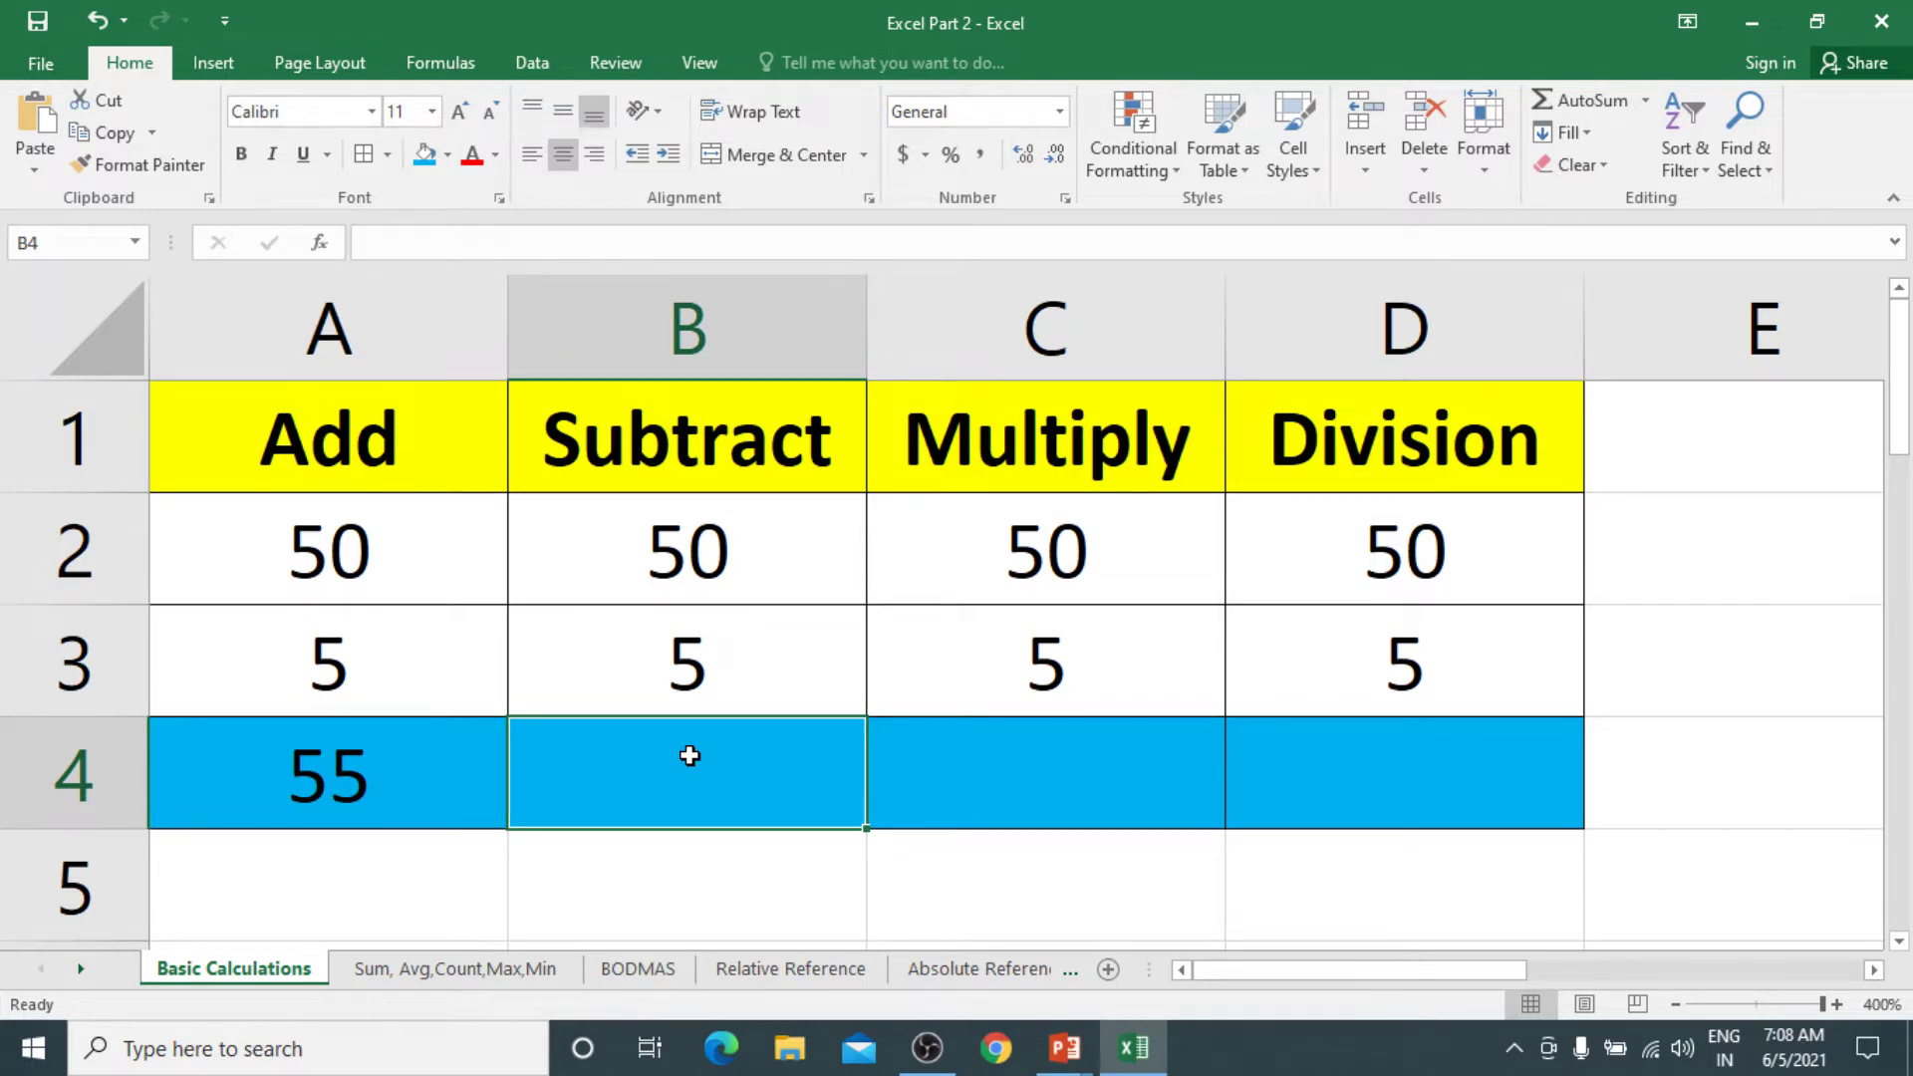
type("=")
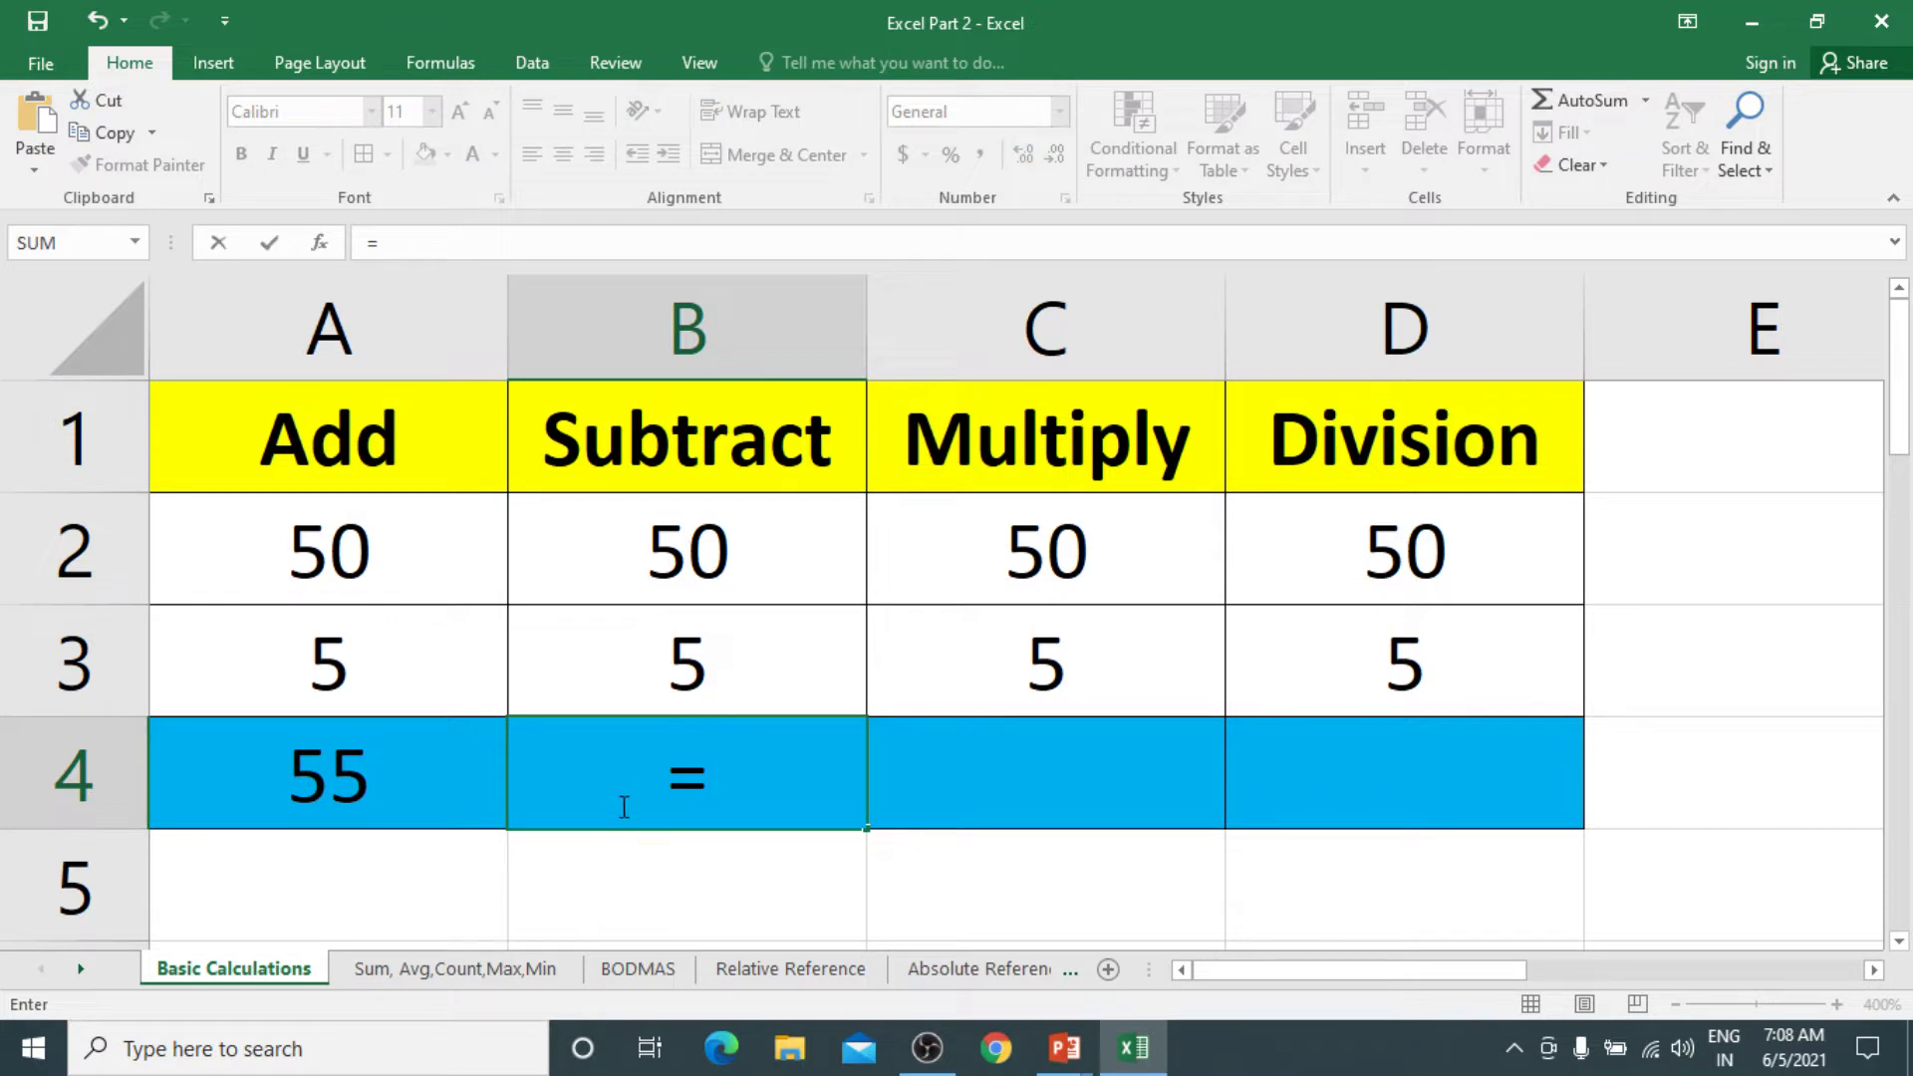
left_click(691, 556)
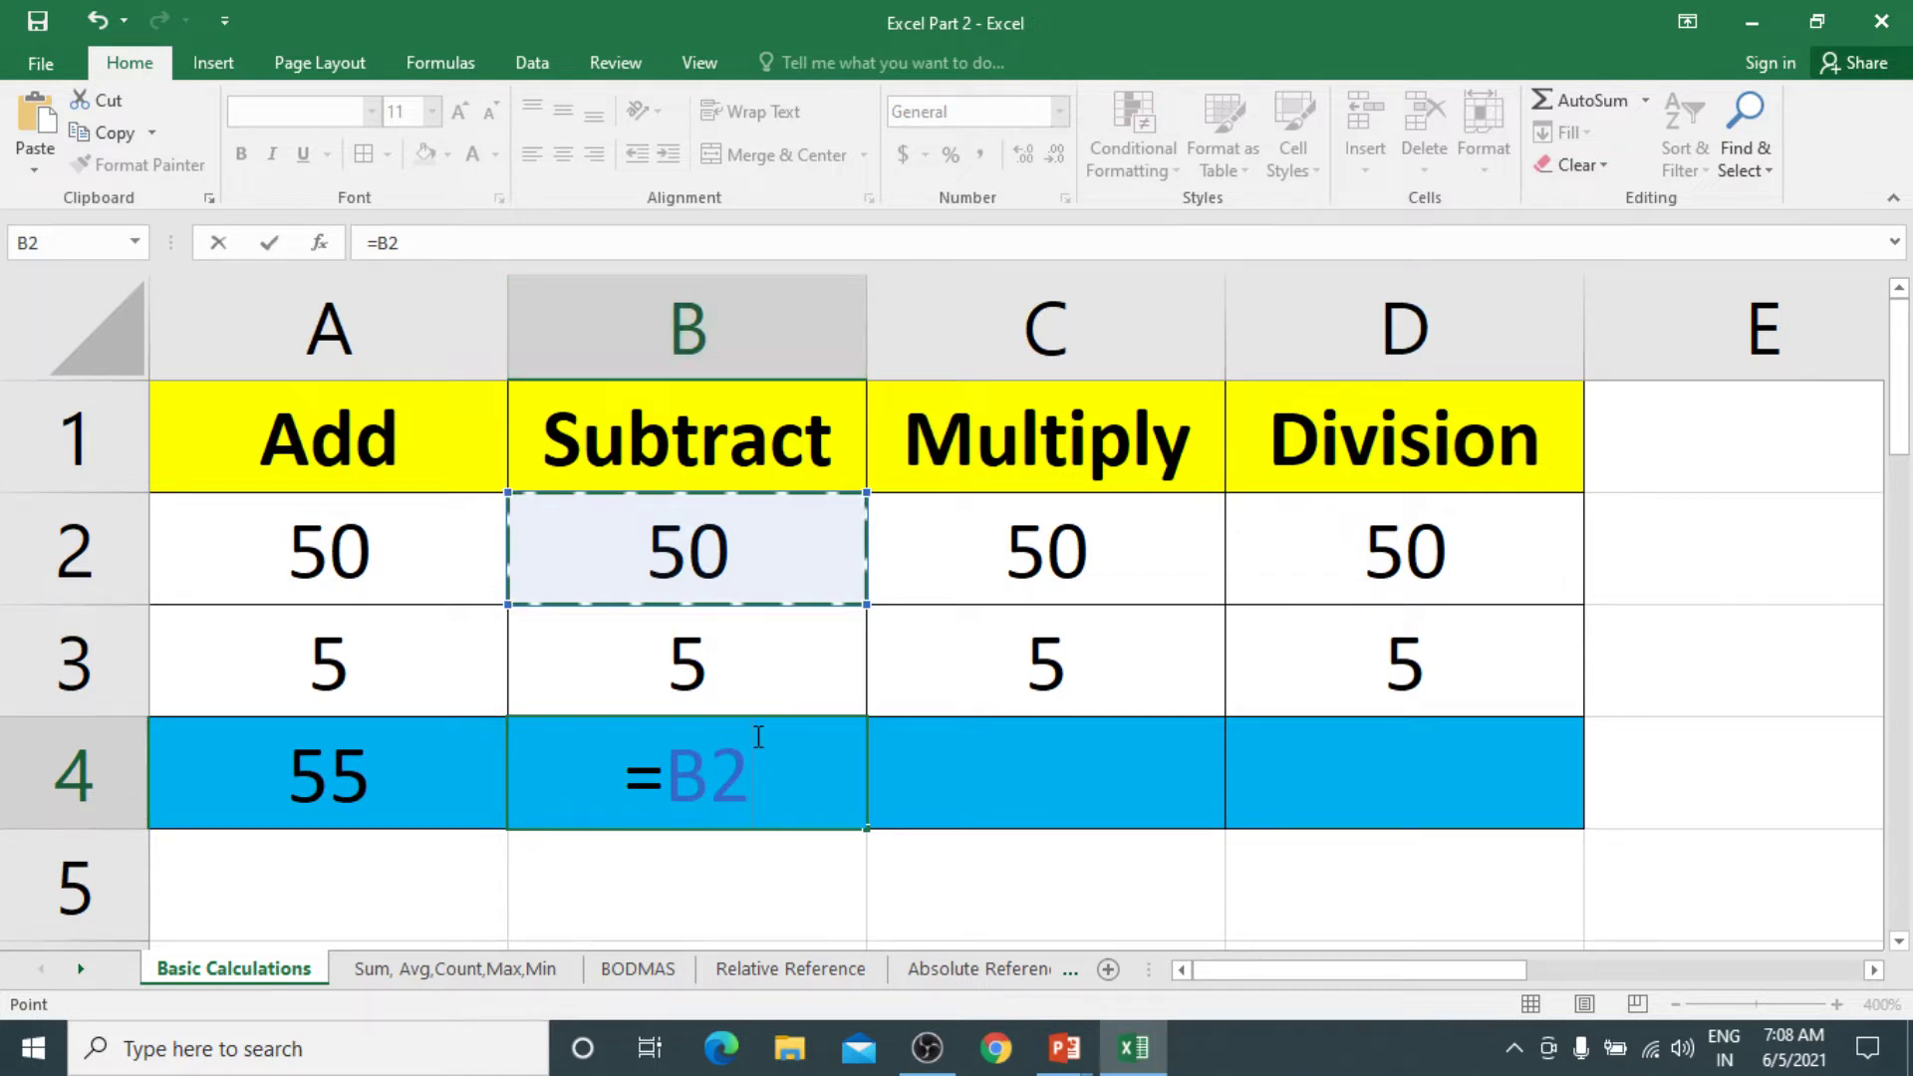
type("-")
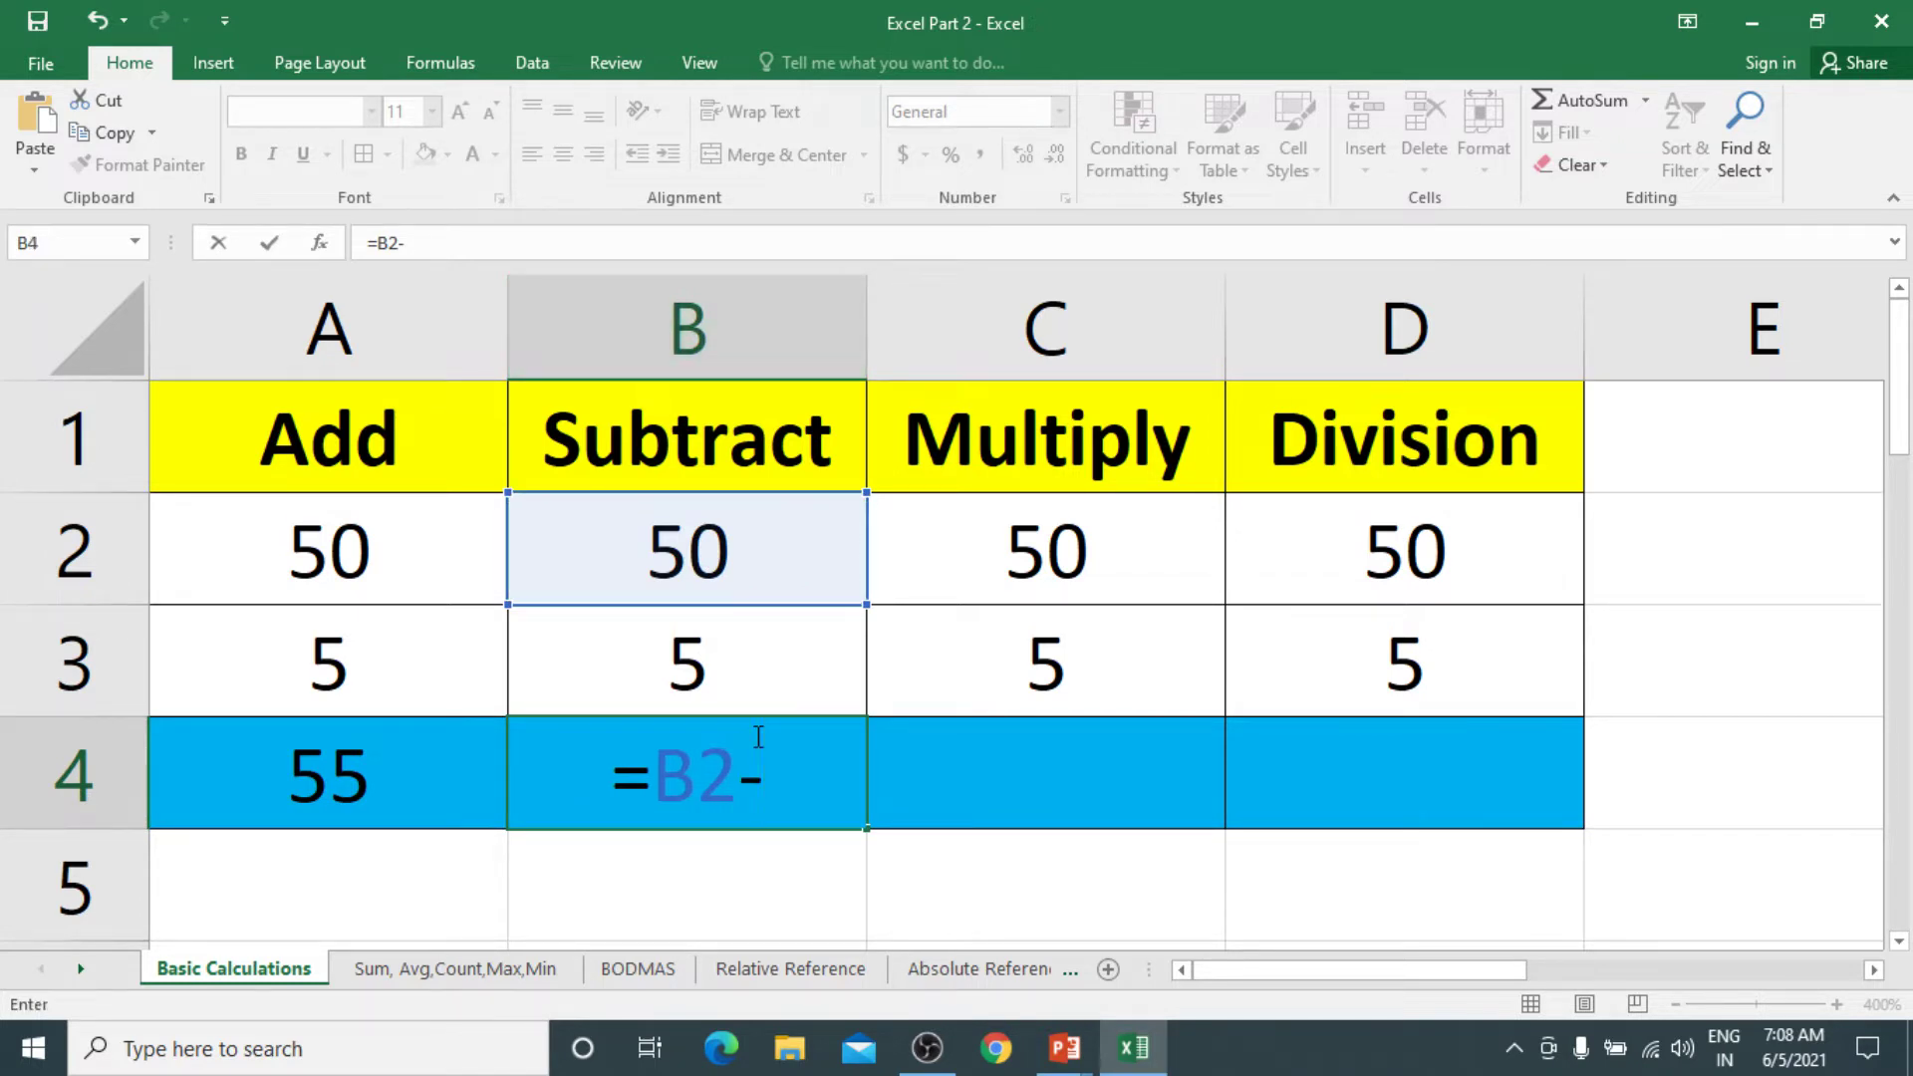
left_click(696, 665)
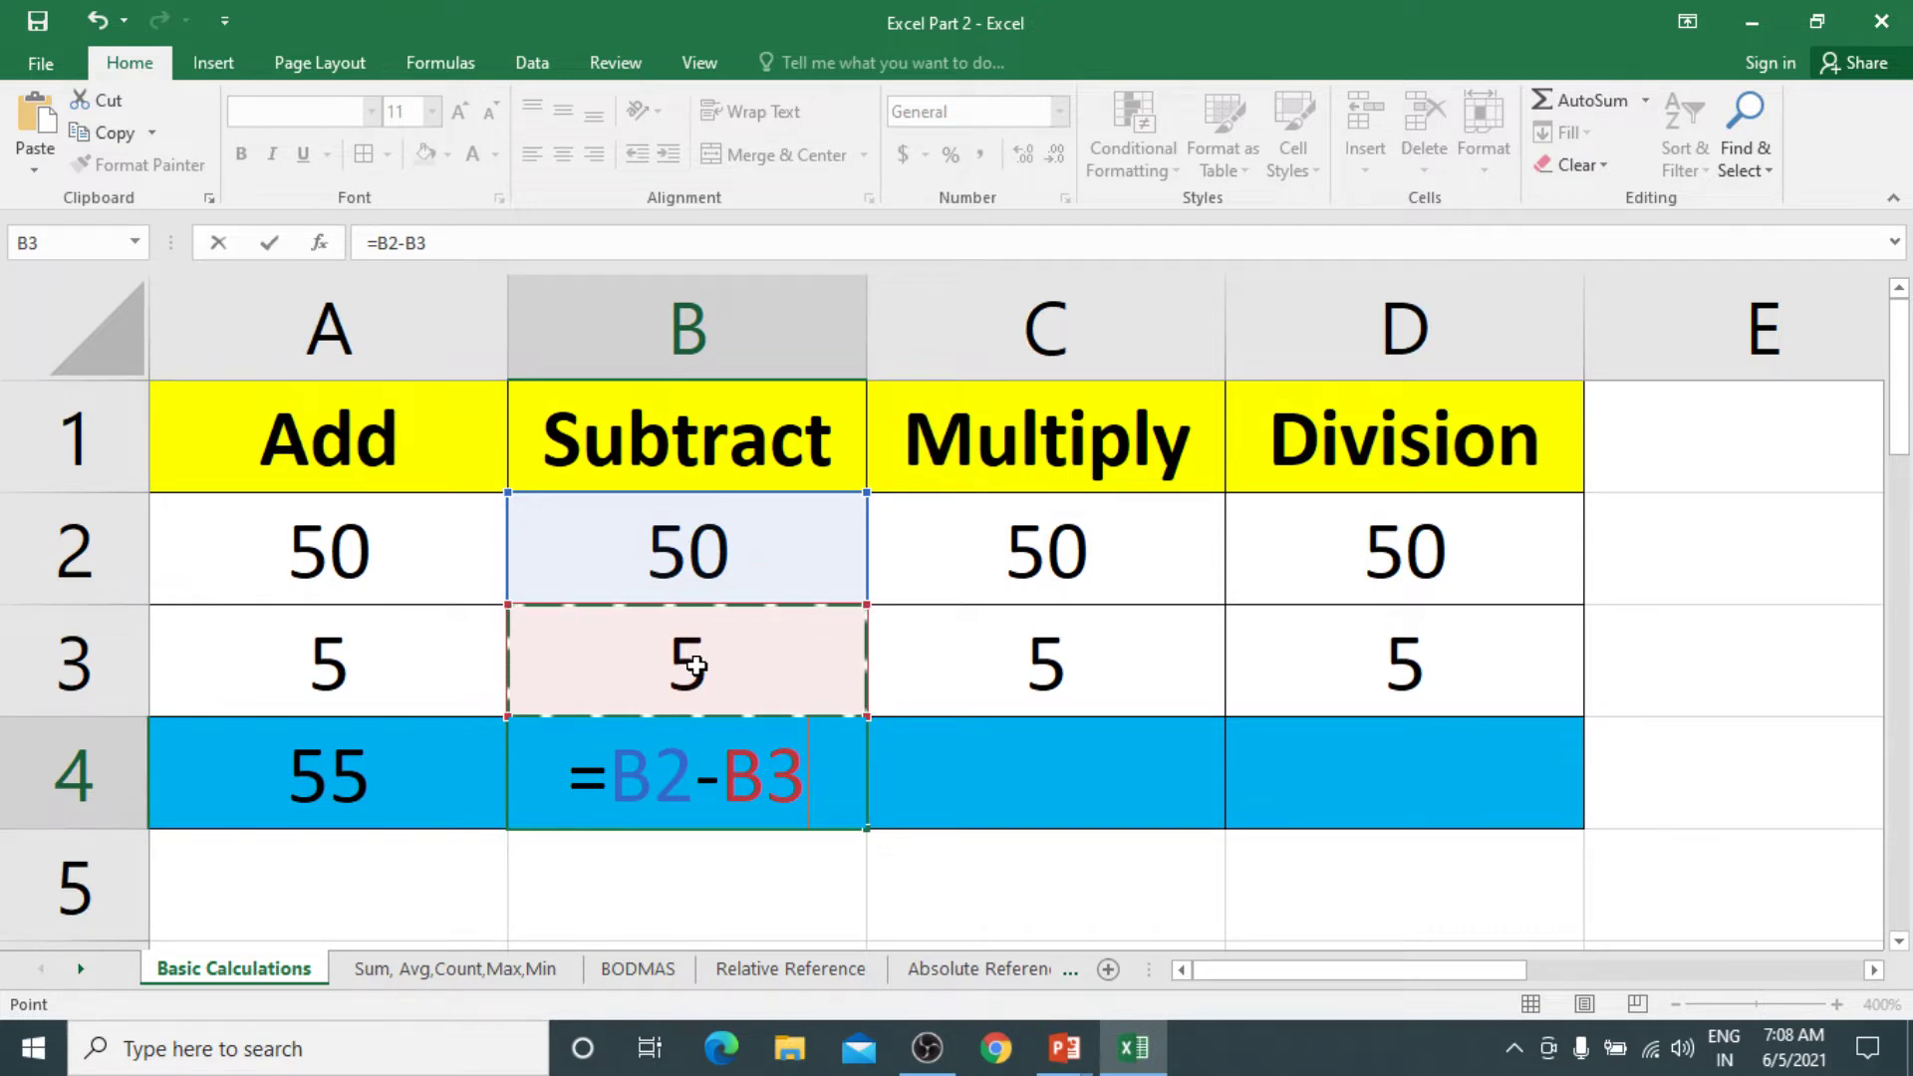
key("Return")
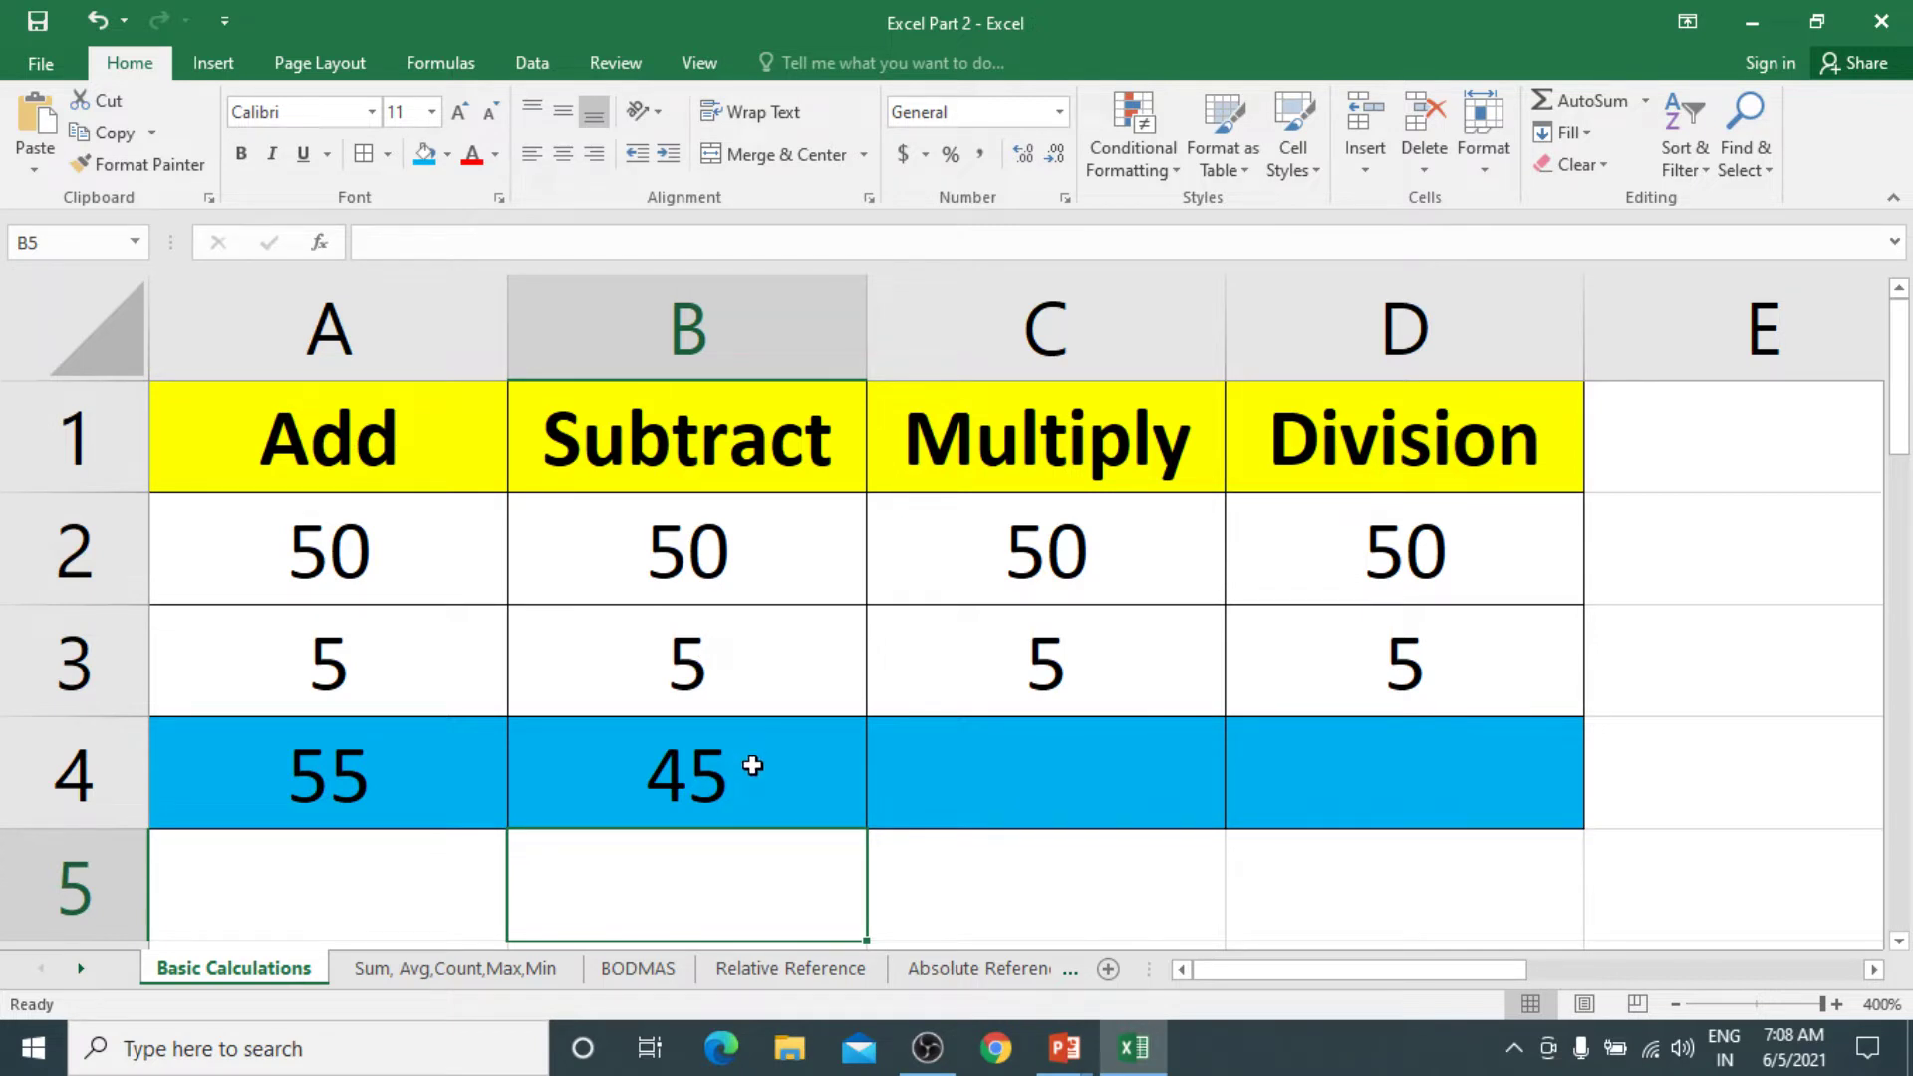
Test the subtraction formula by setting B3 to 10, and return B3 to 5
left_click(750, 663)
type("10")
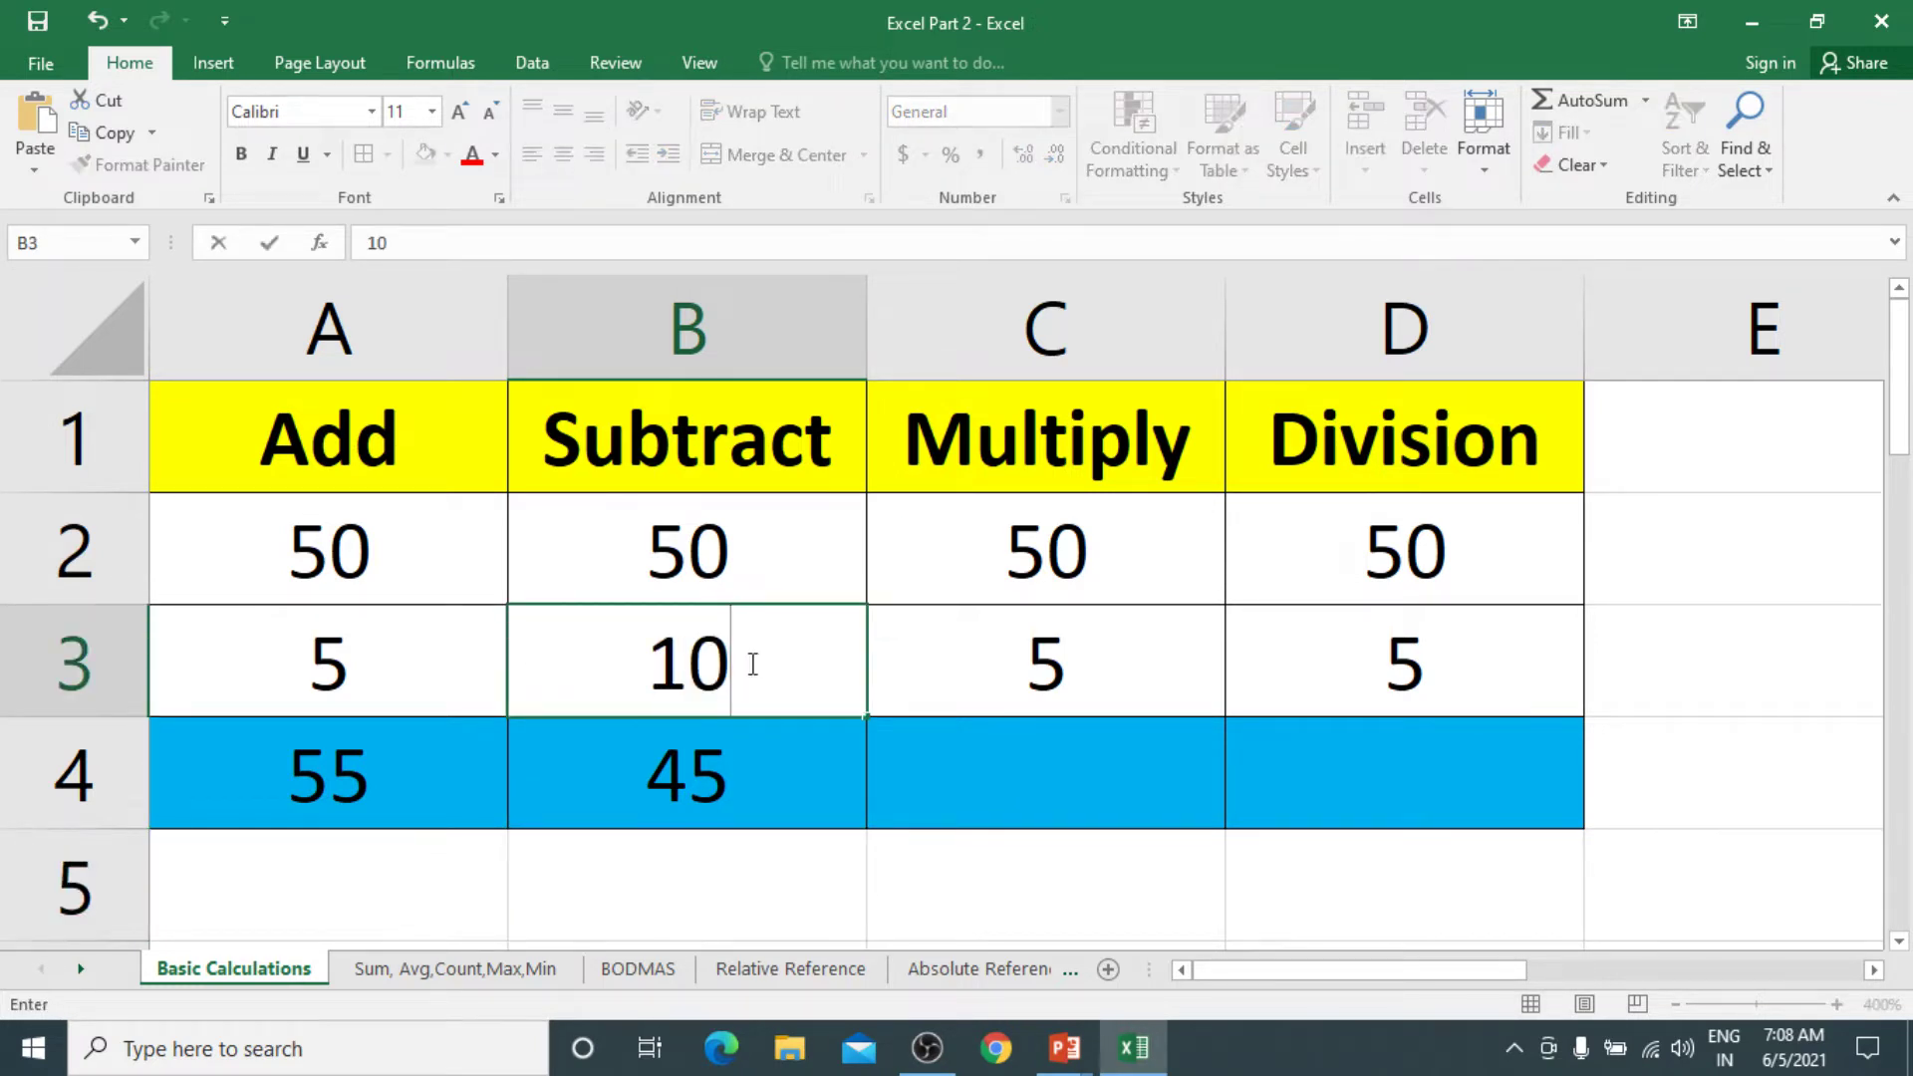
key("Return")
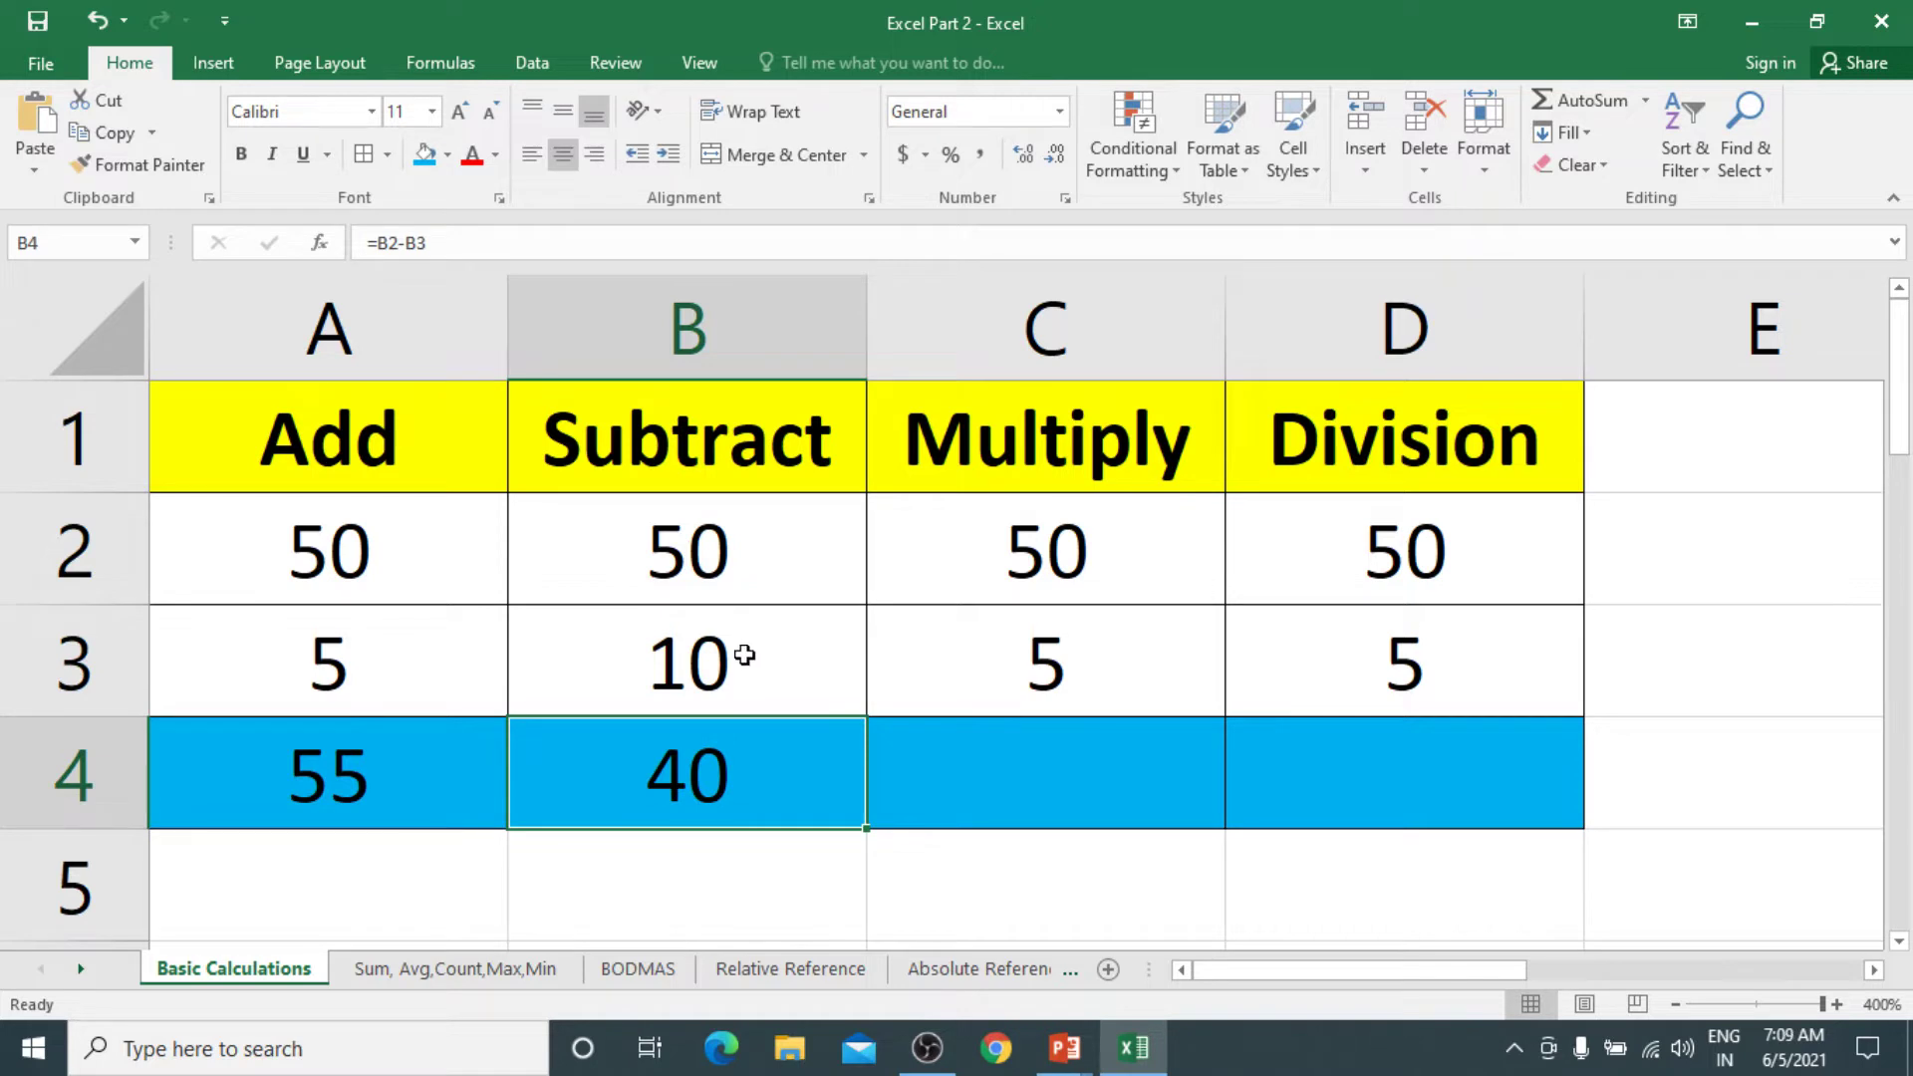
left_click(745, 655)
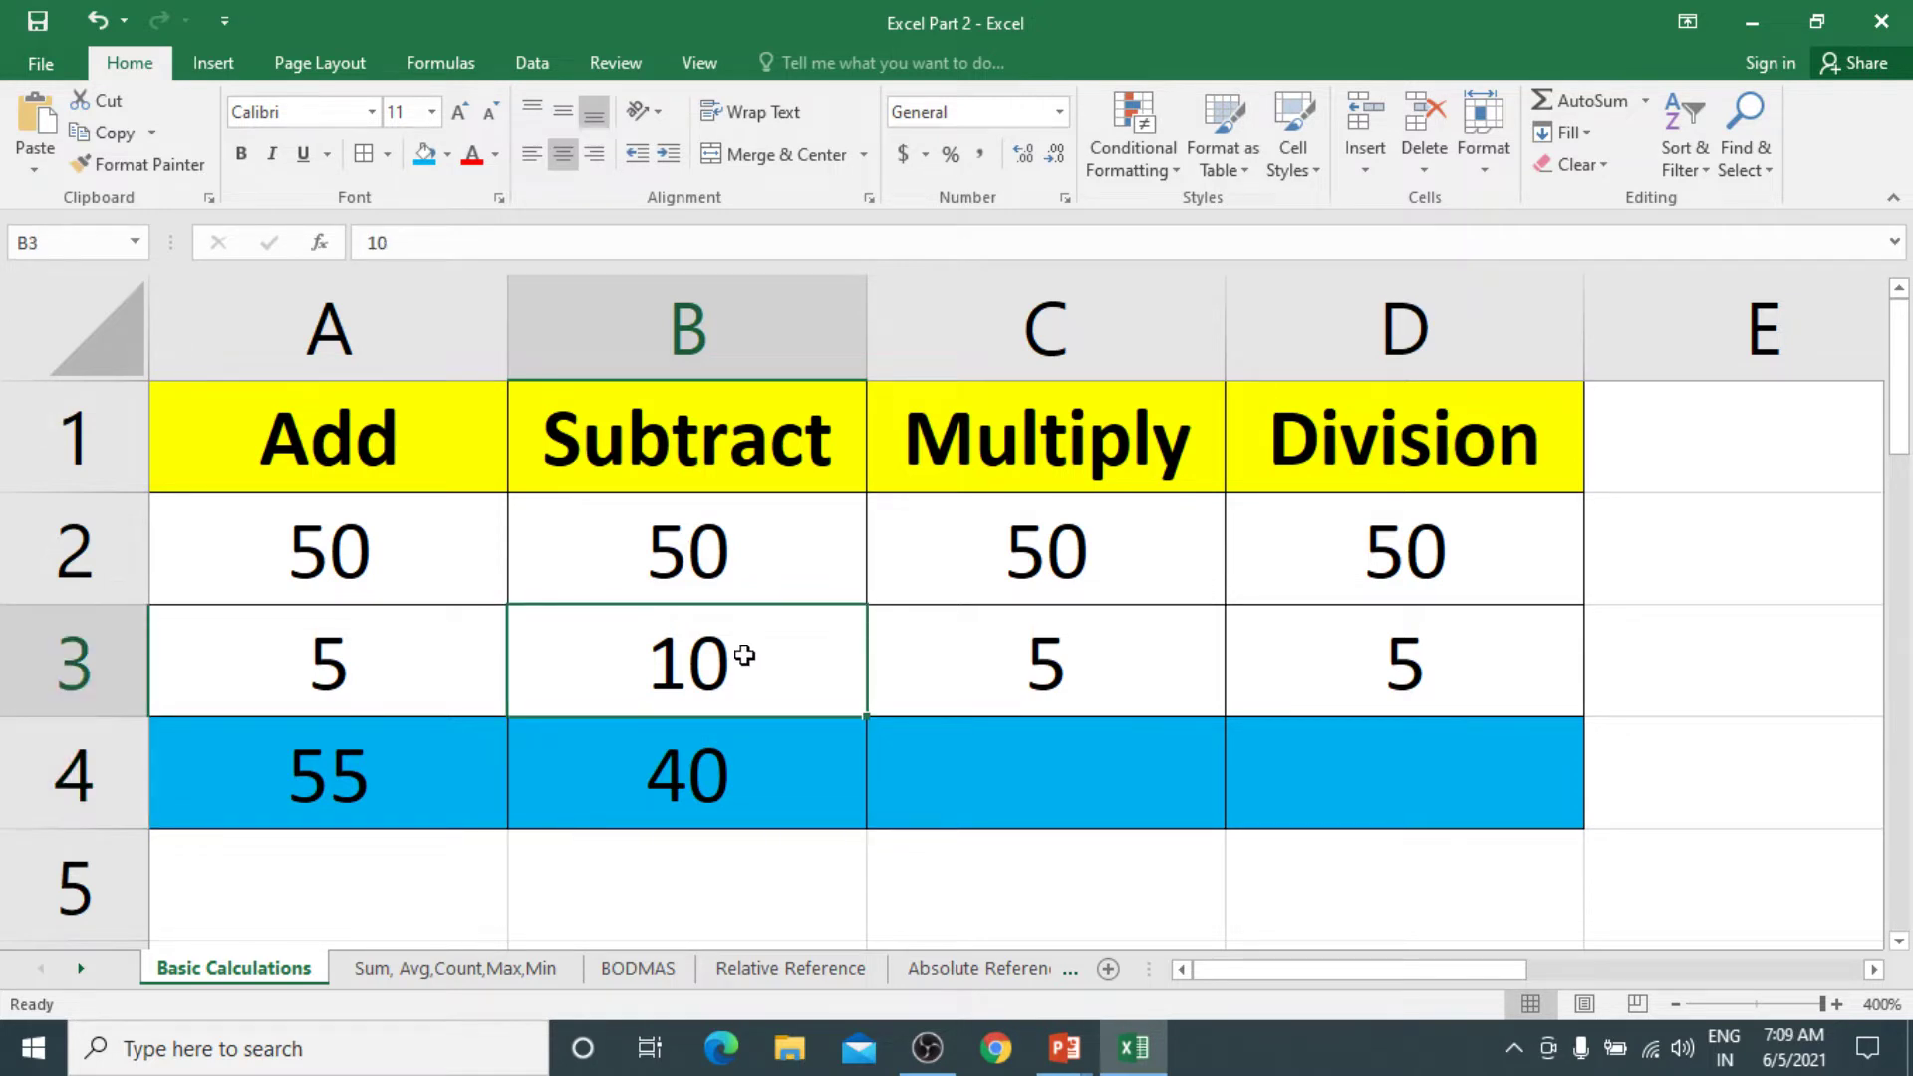
type("5")
key("Return")
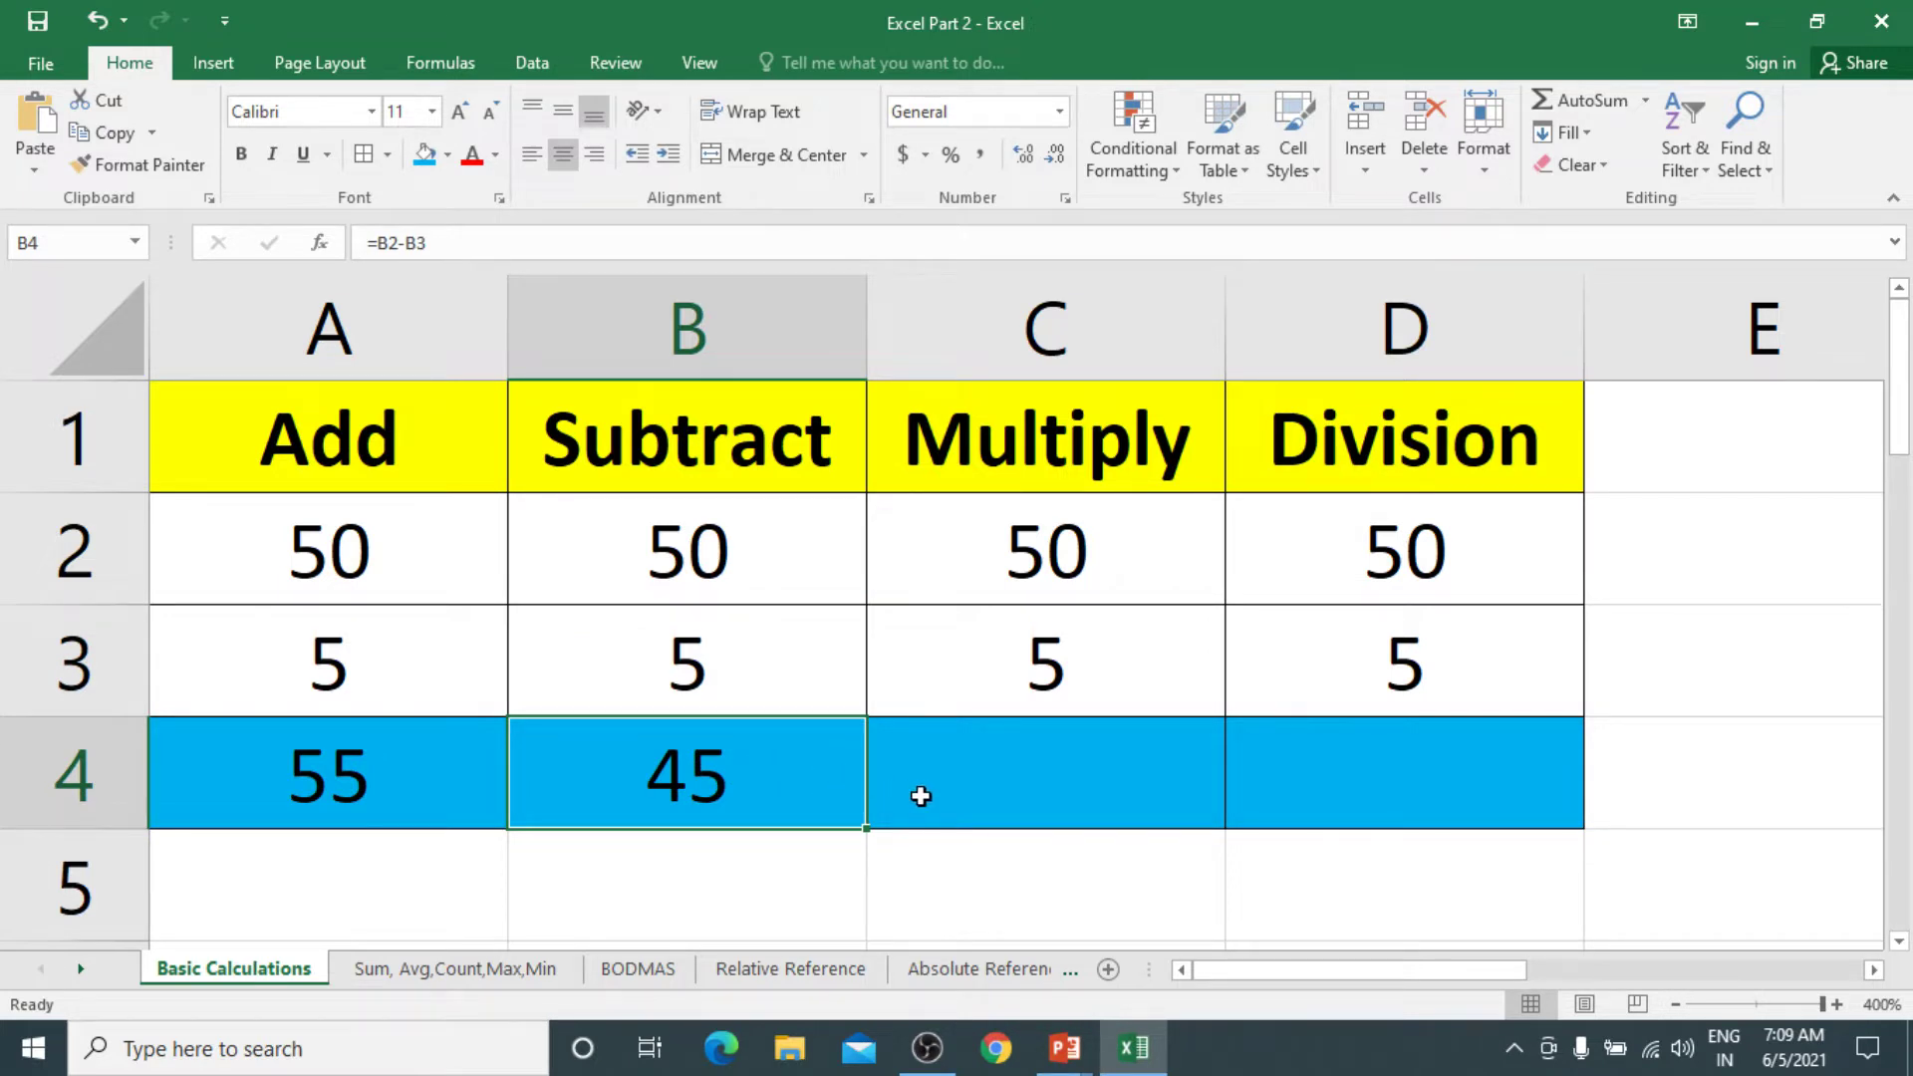
Enter the formula =C2*C3 in cell C4 under the Multiply column
left_click(1018, 781)
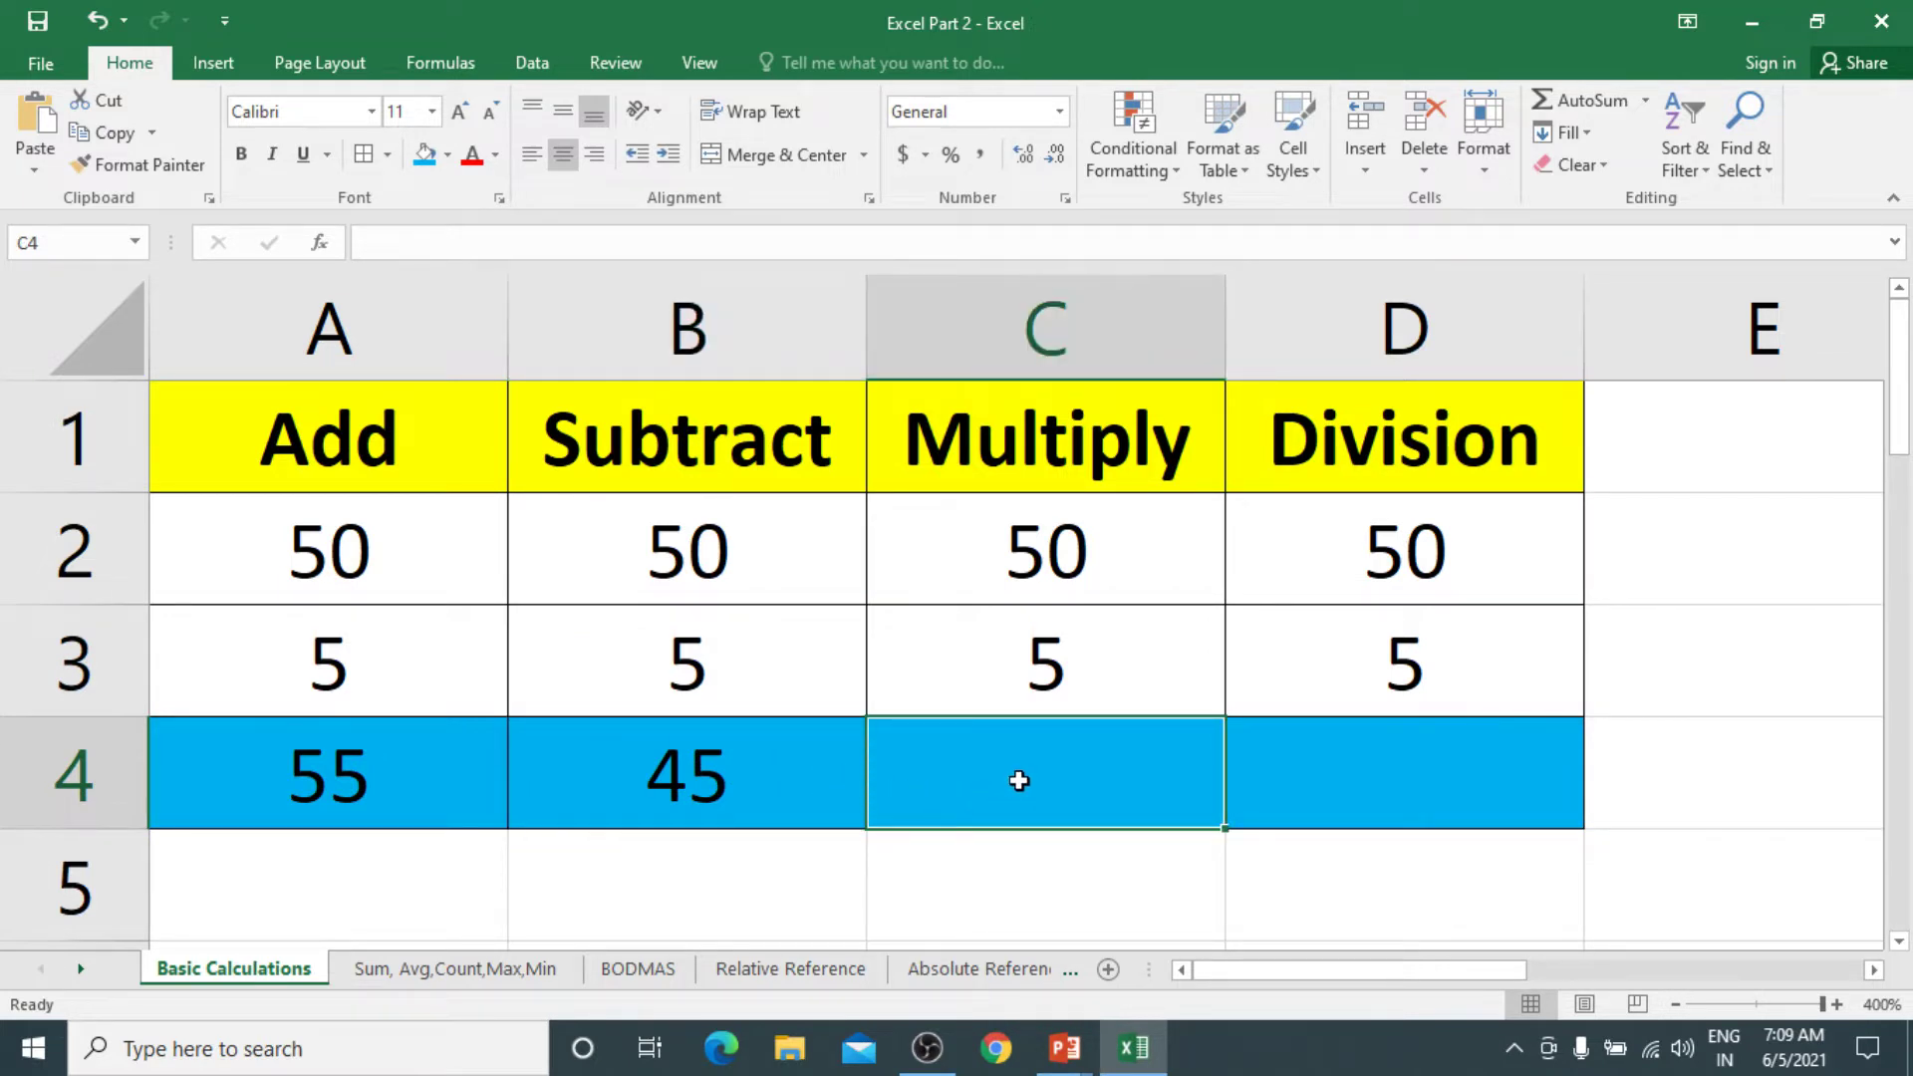
type("=")
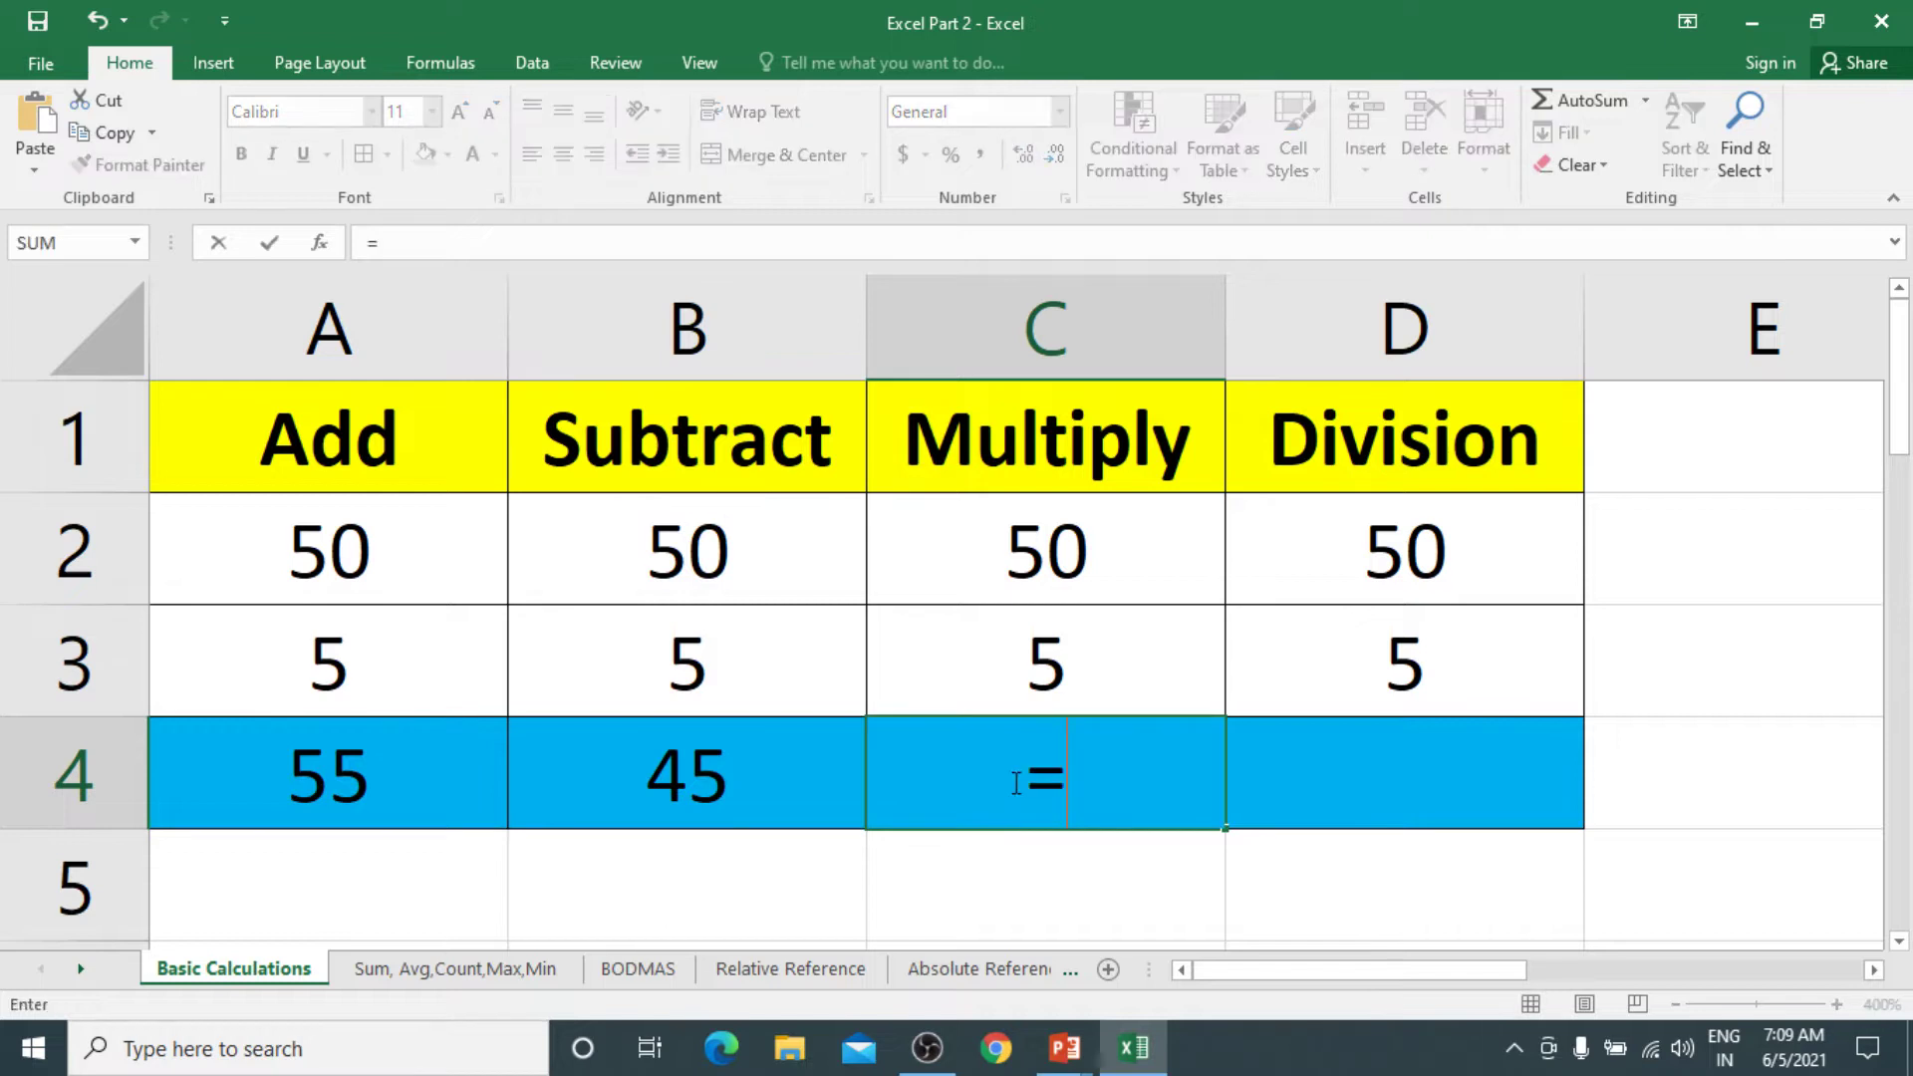
left_click(992, 549)
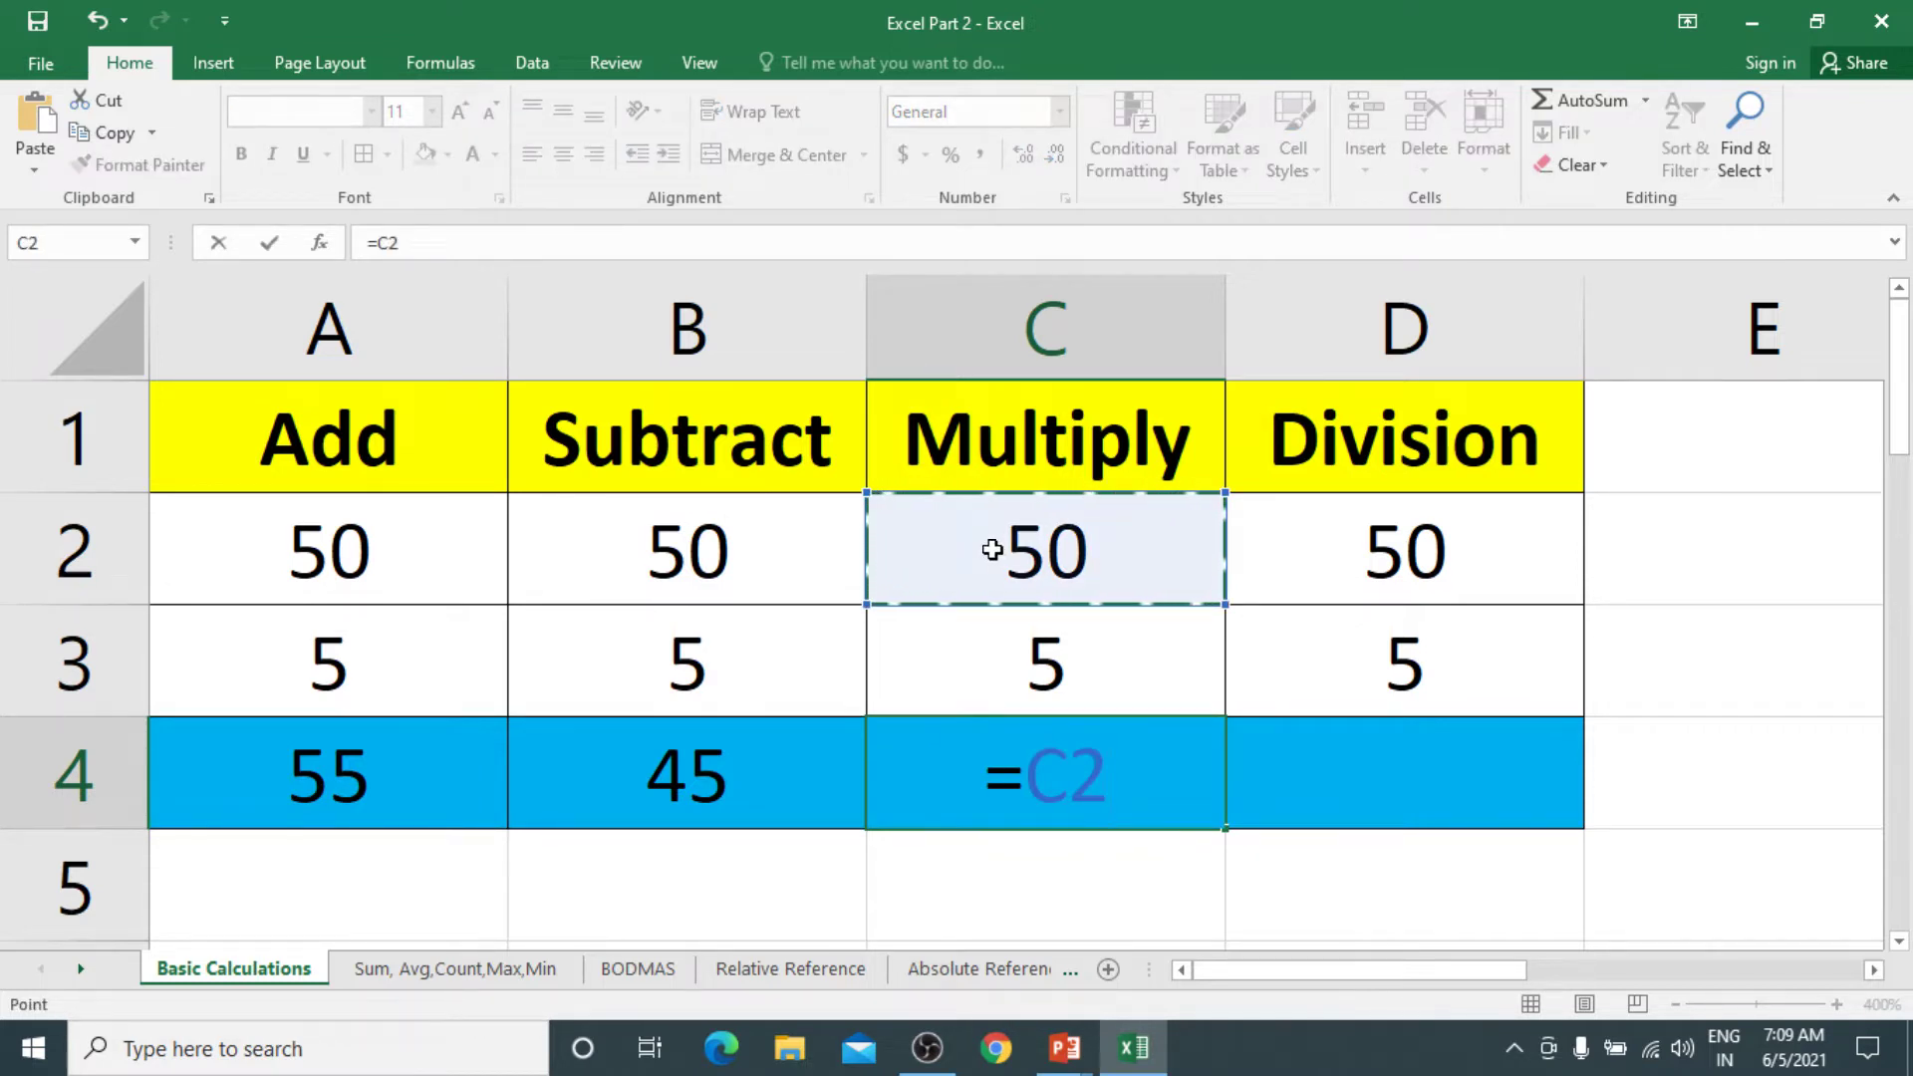
type("*")
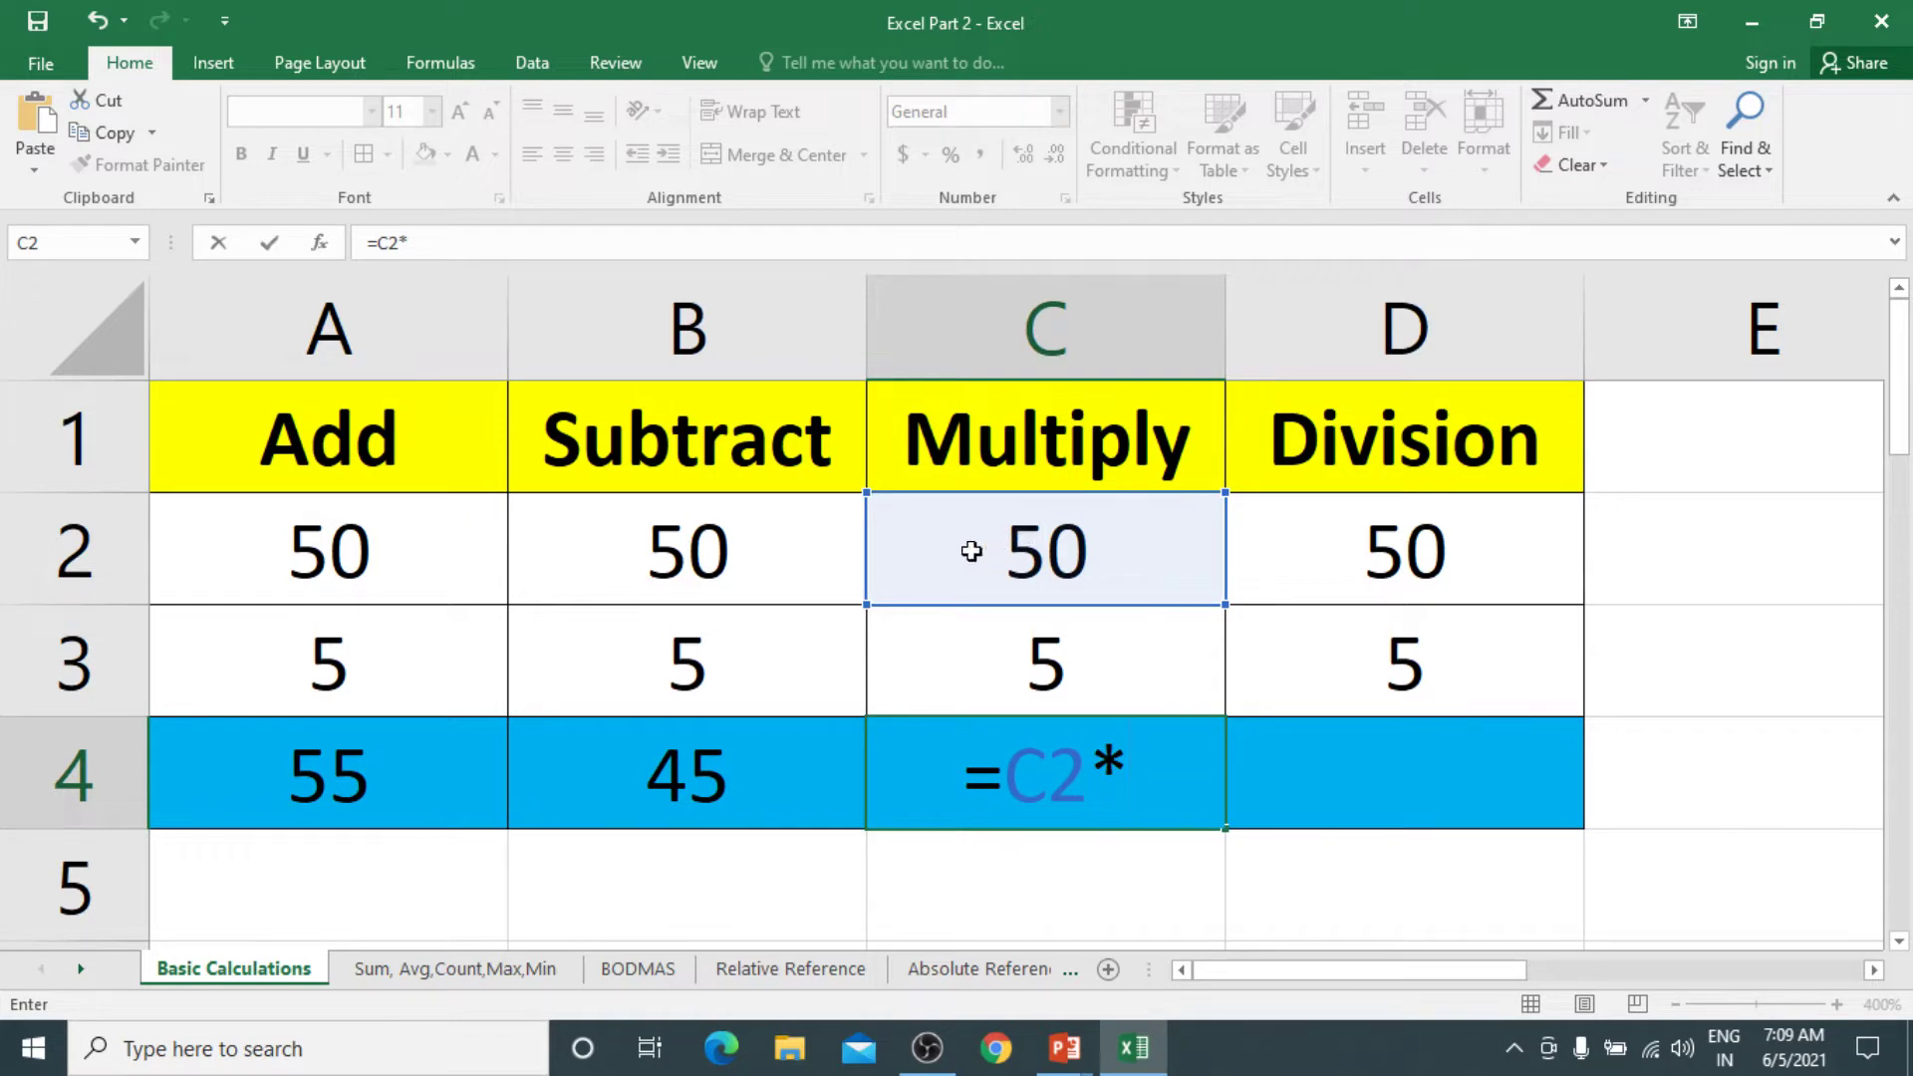
left_click(1080, 676)
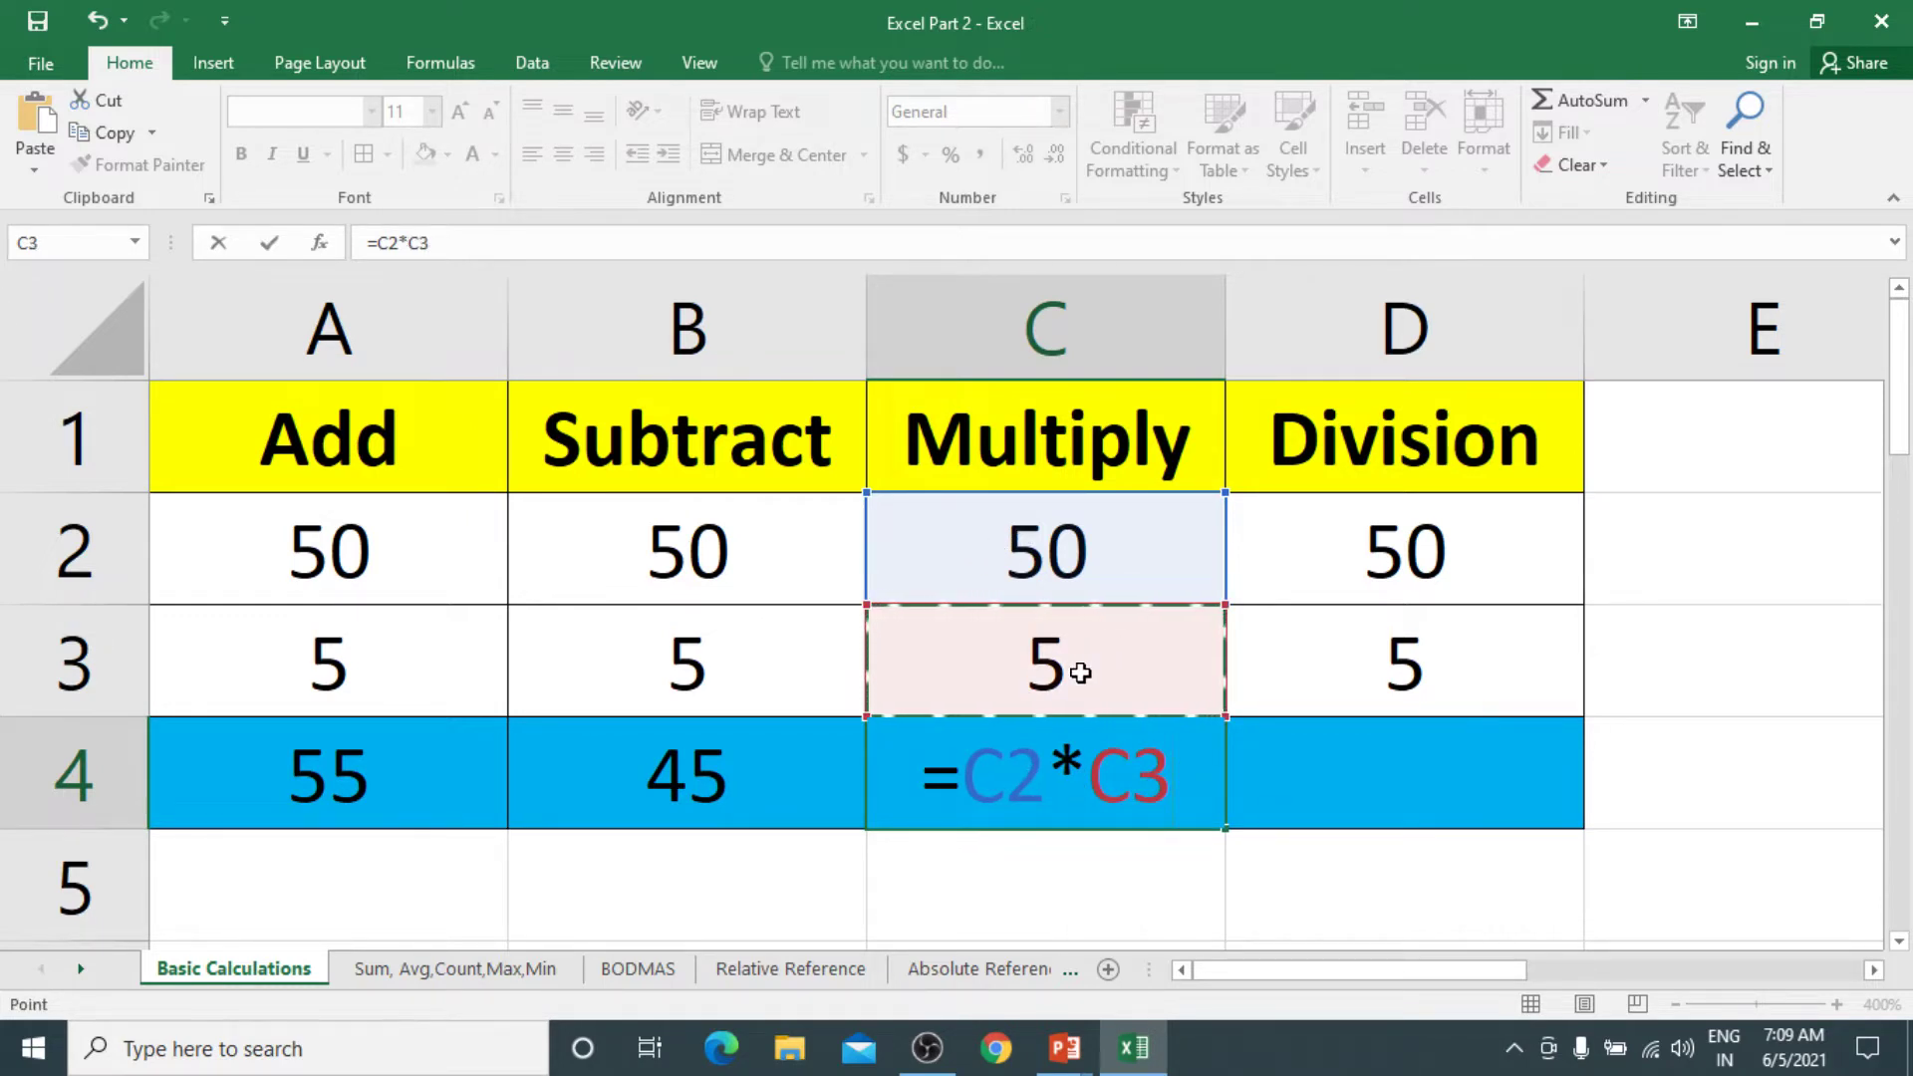
key("Return")
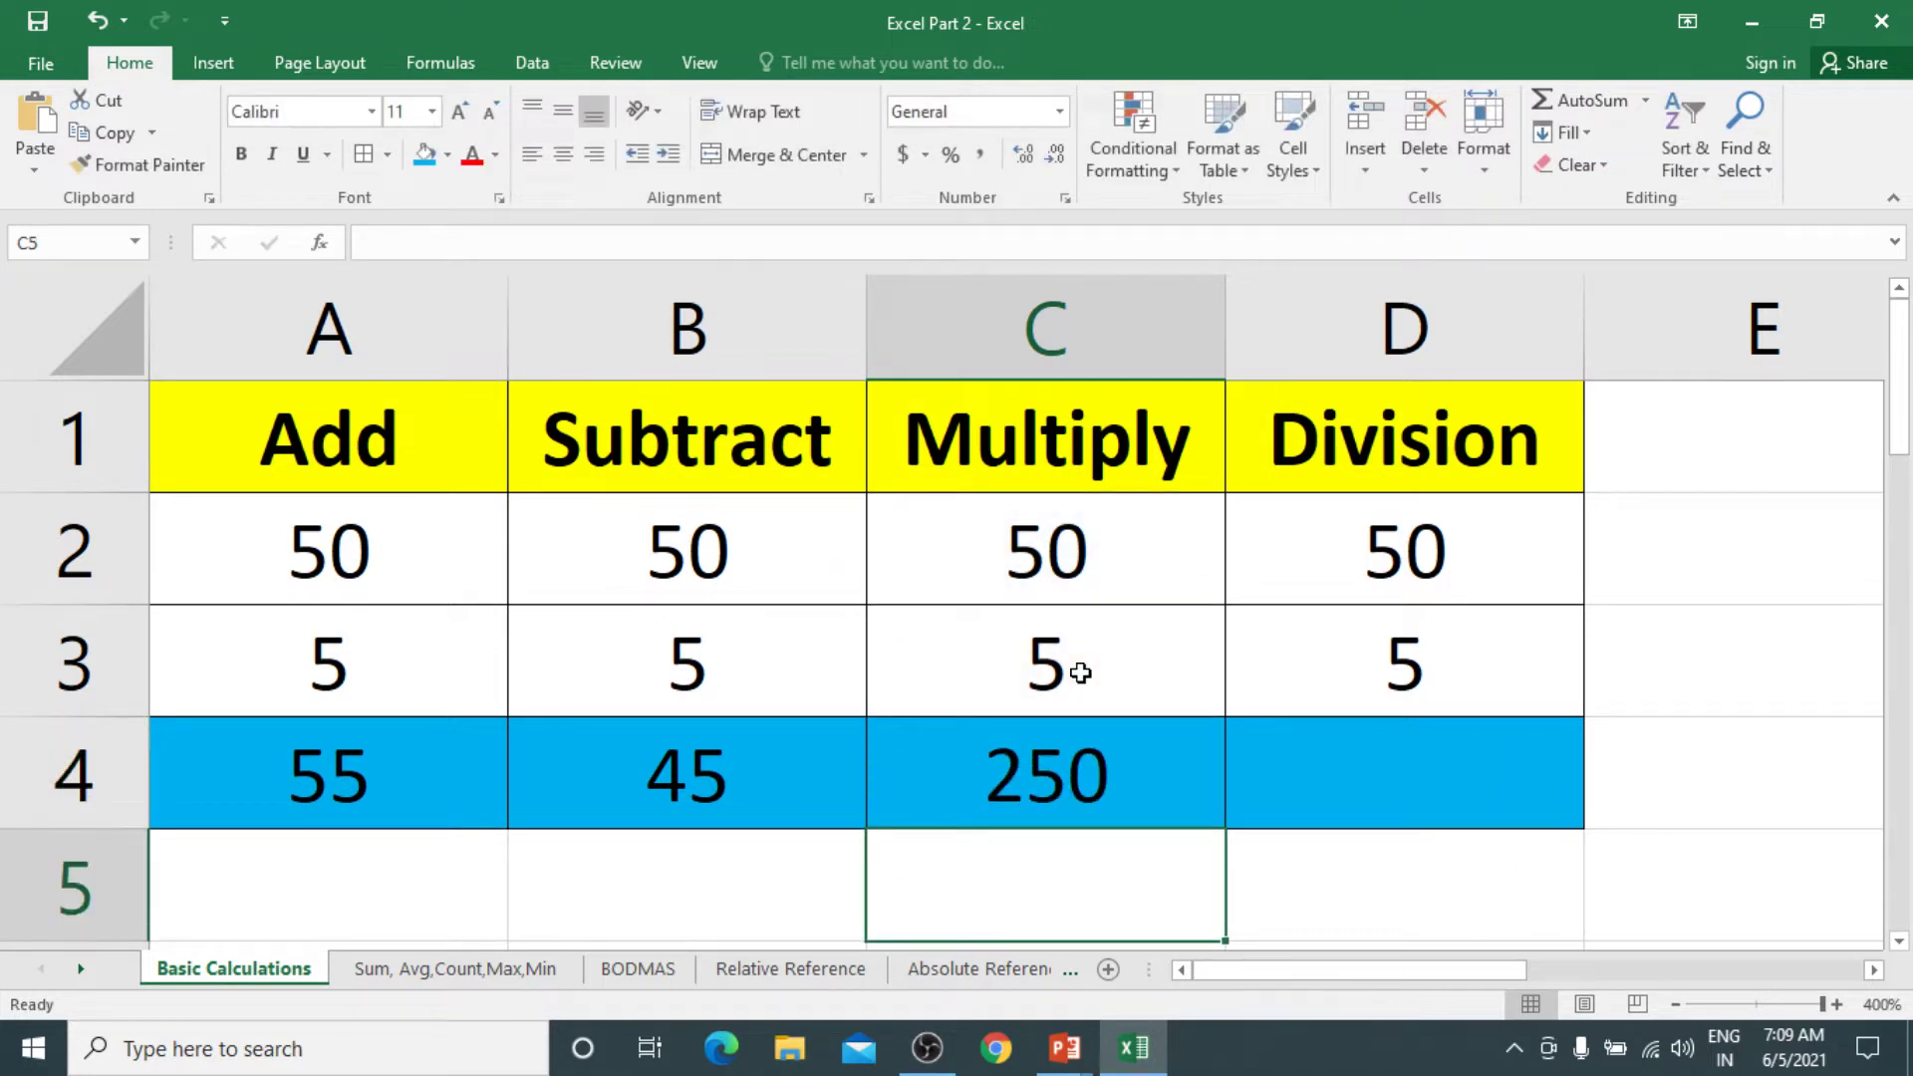
Enter the formula =D2/D3 in cell D4 under the Division column, using a forward slash as the division operator
left_click(1332, 763)
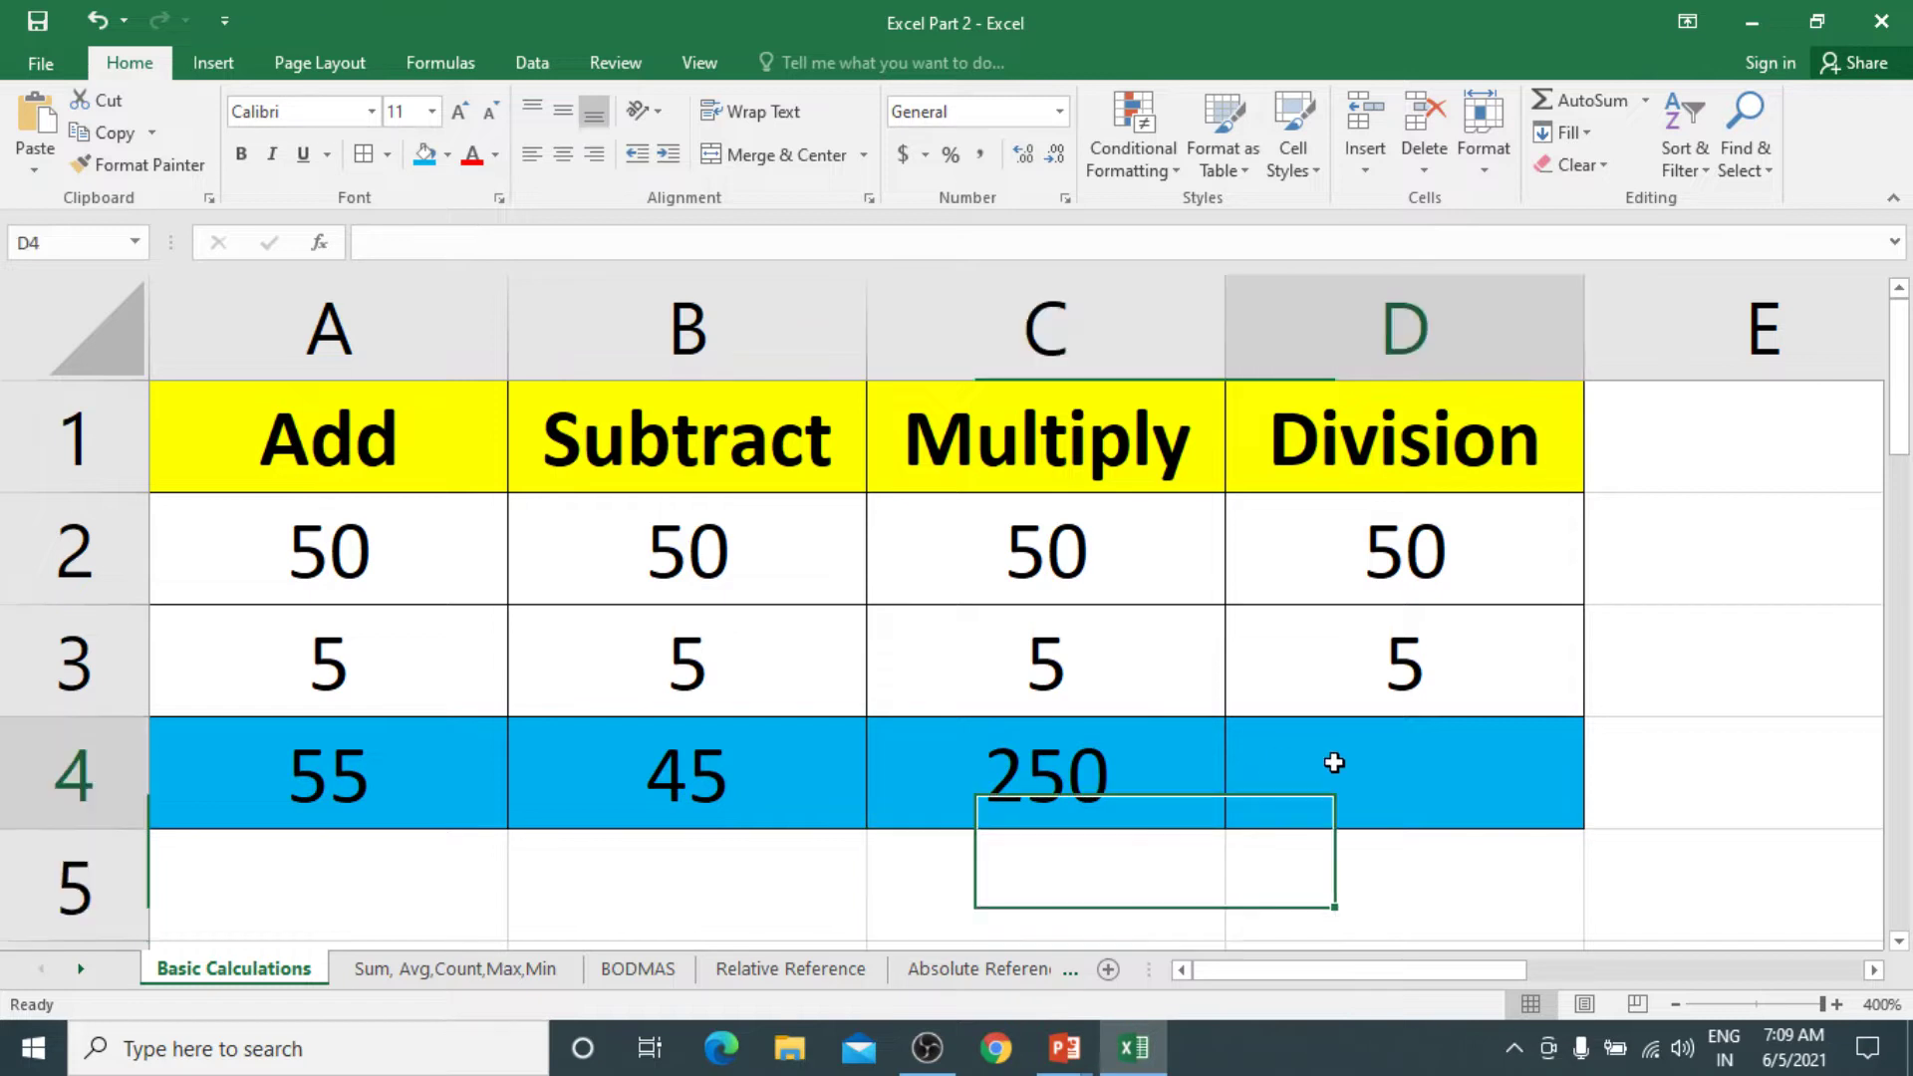
type("=")
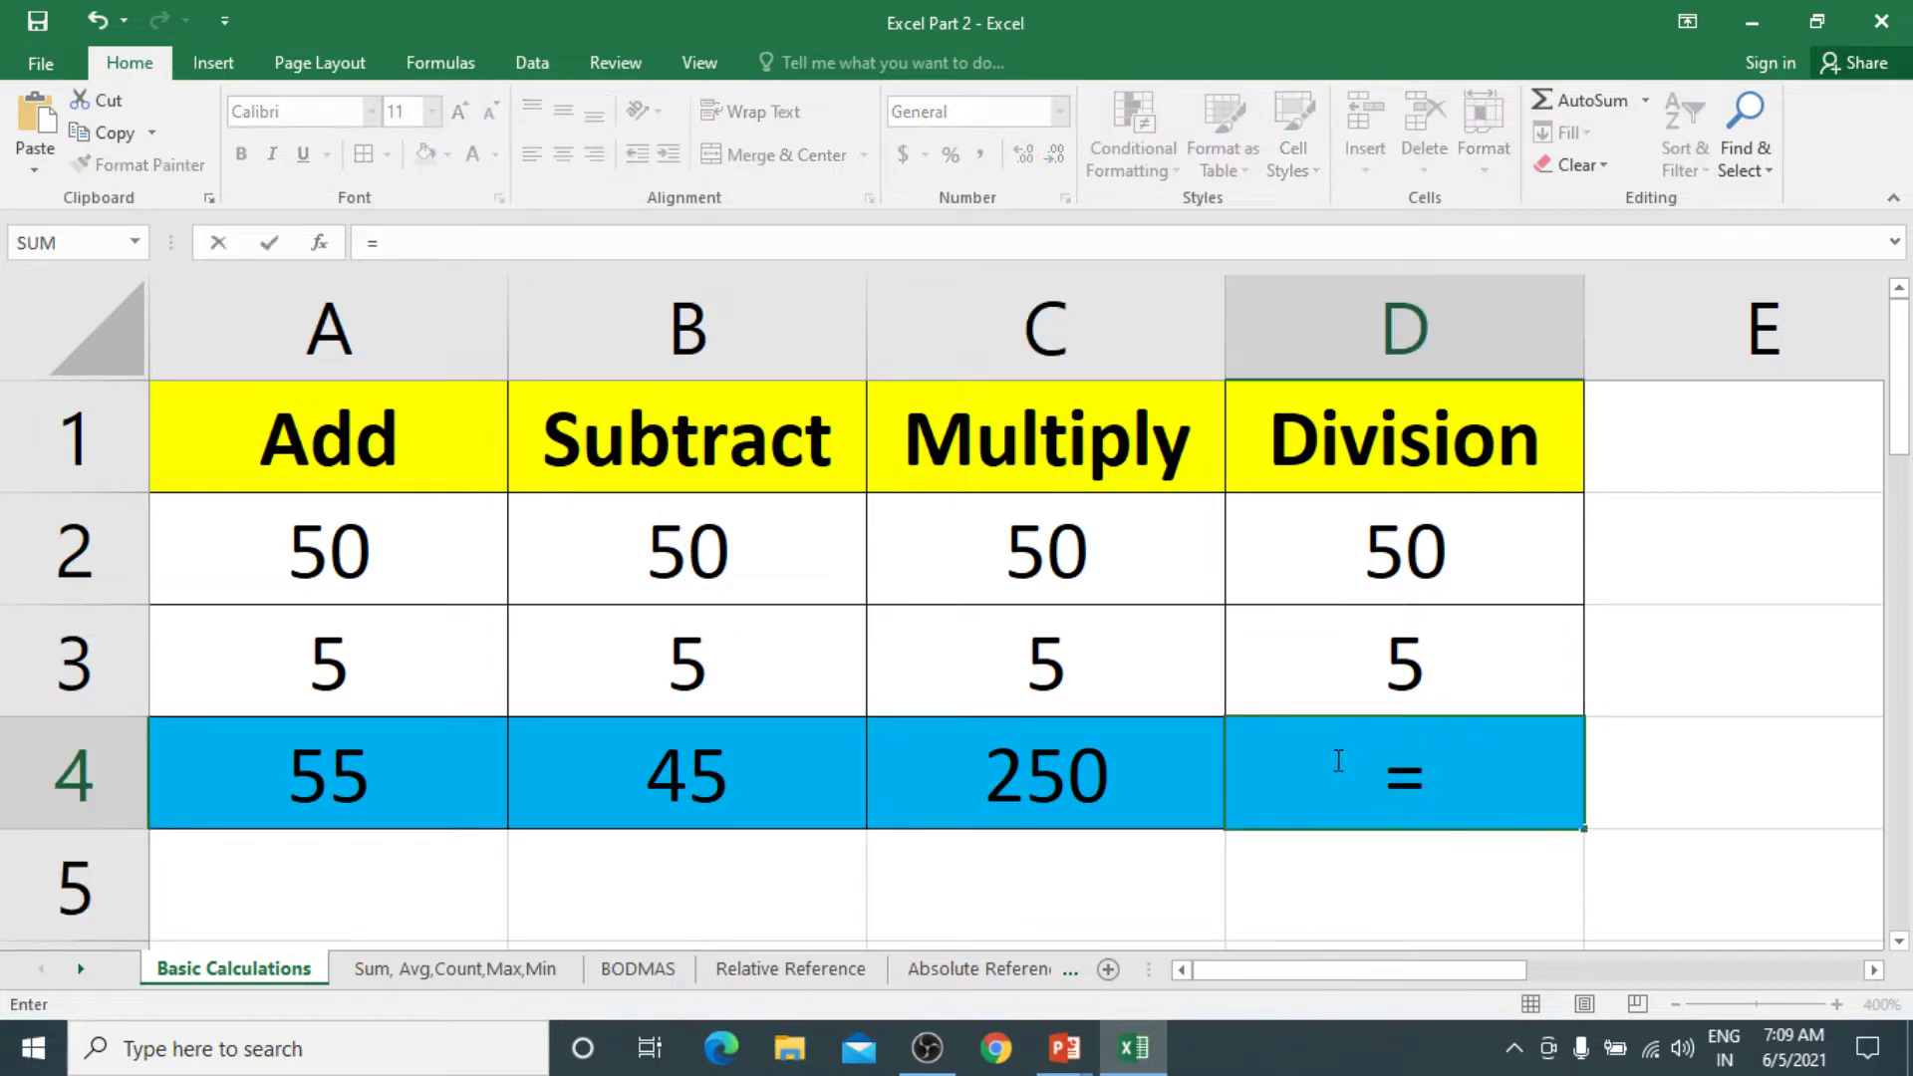
left_click(1426, 564)
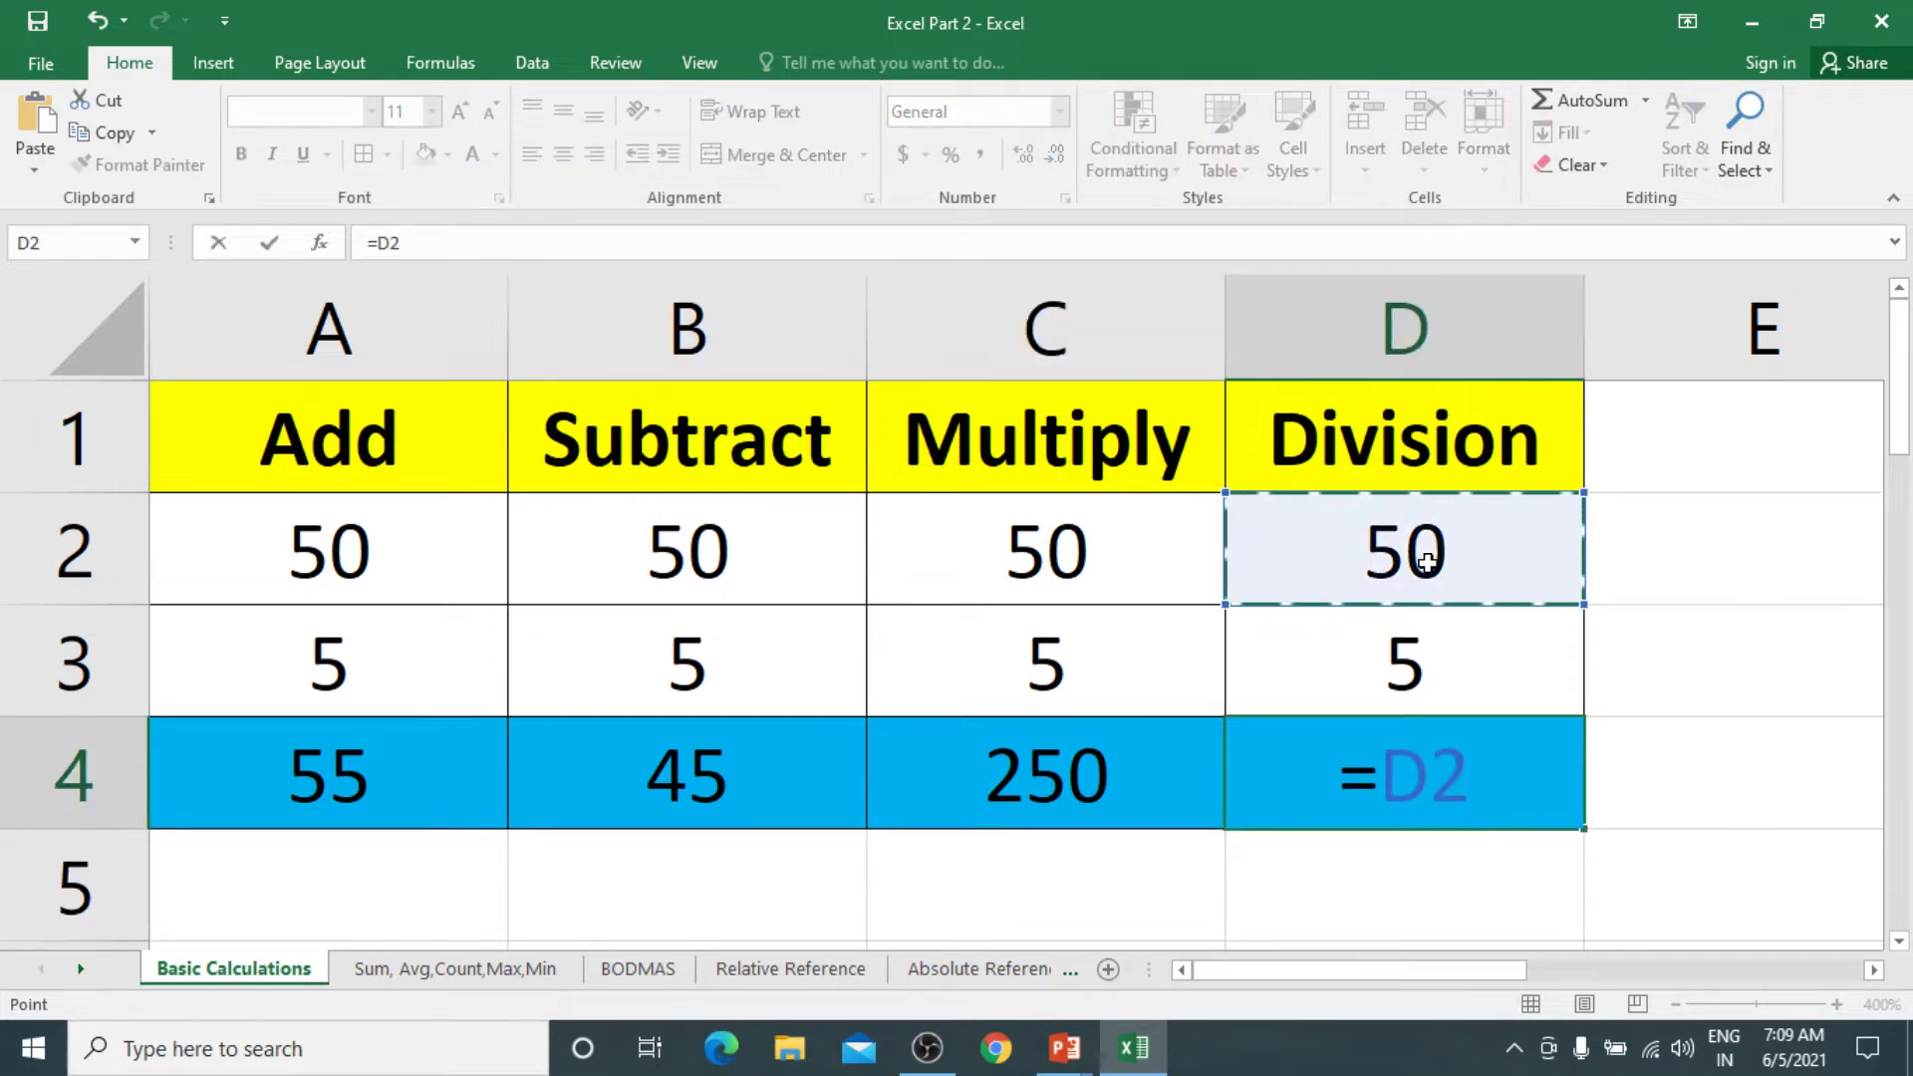
type("/")
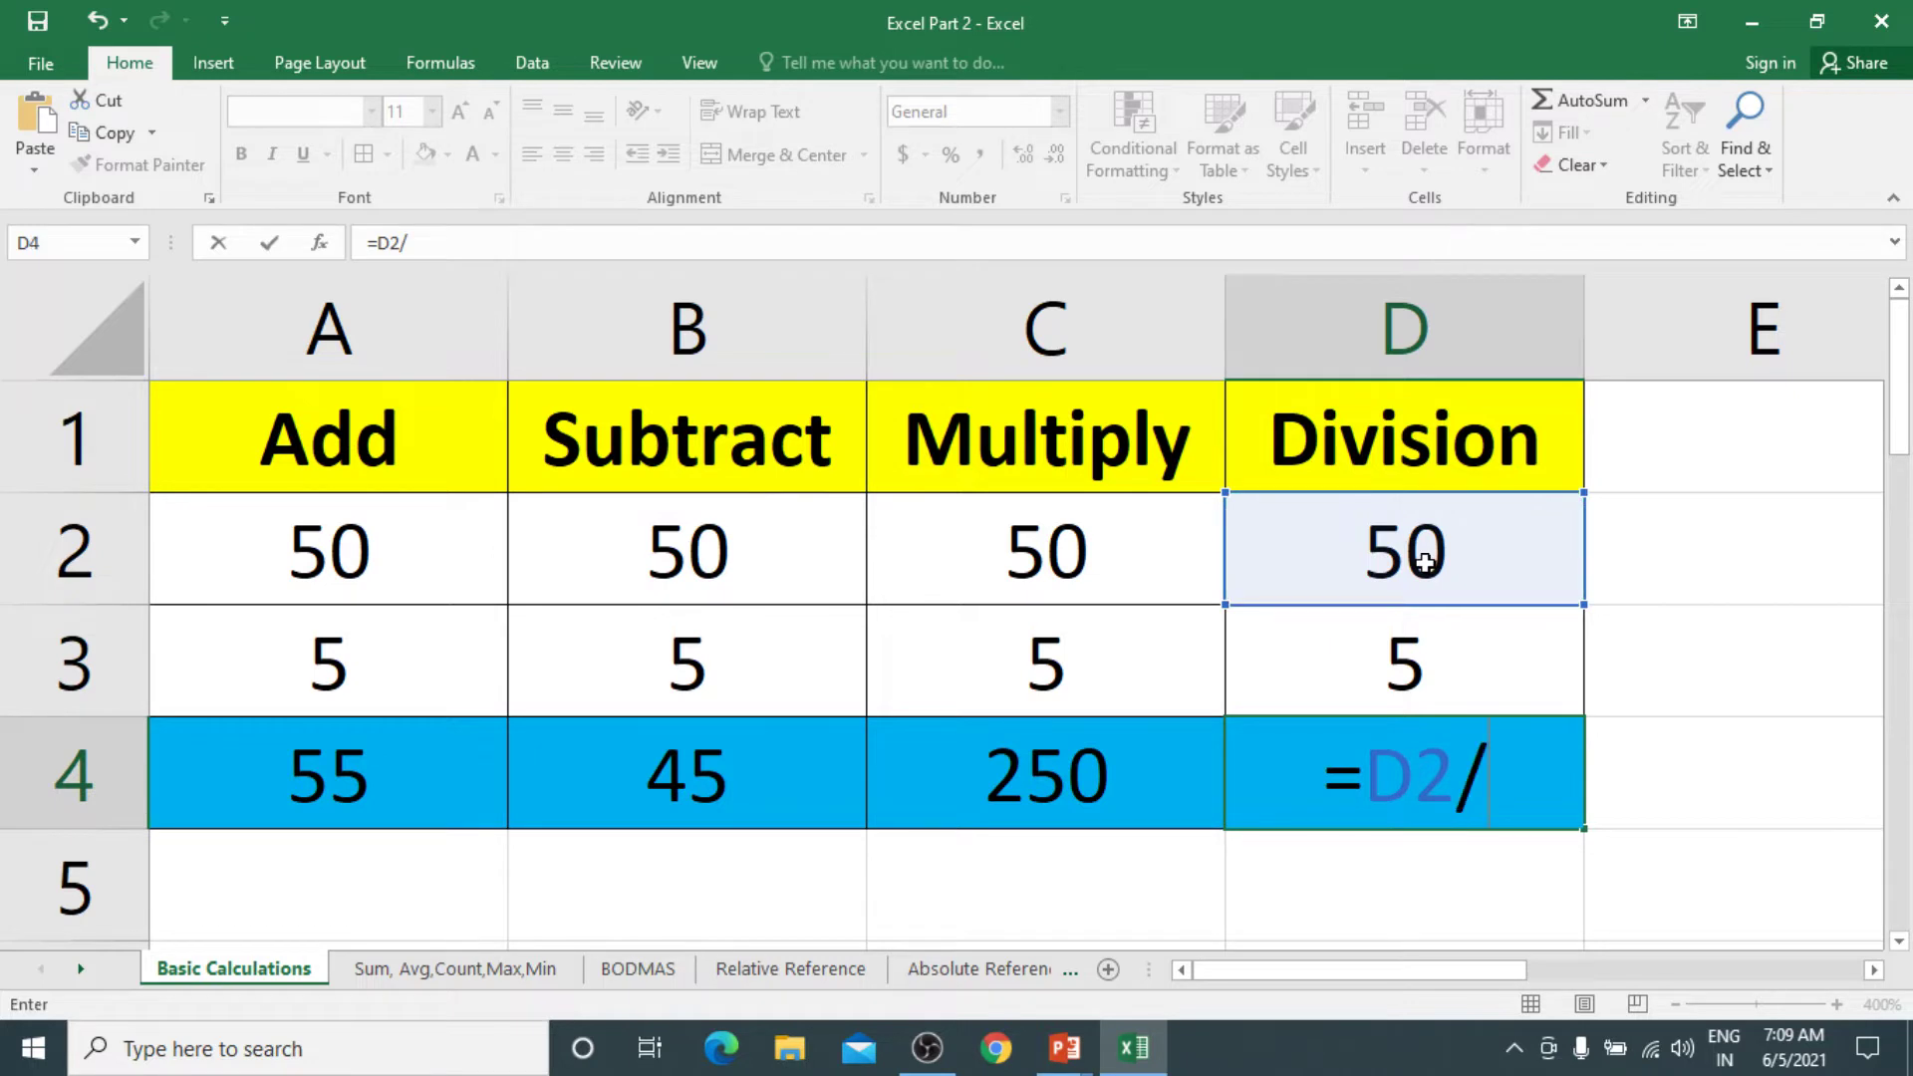
key("BackSpace")
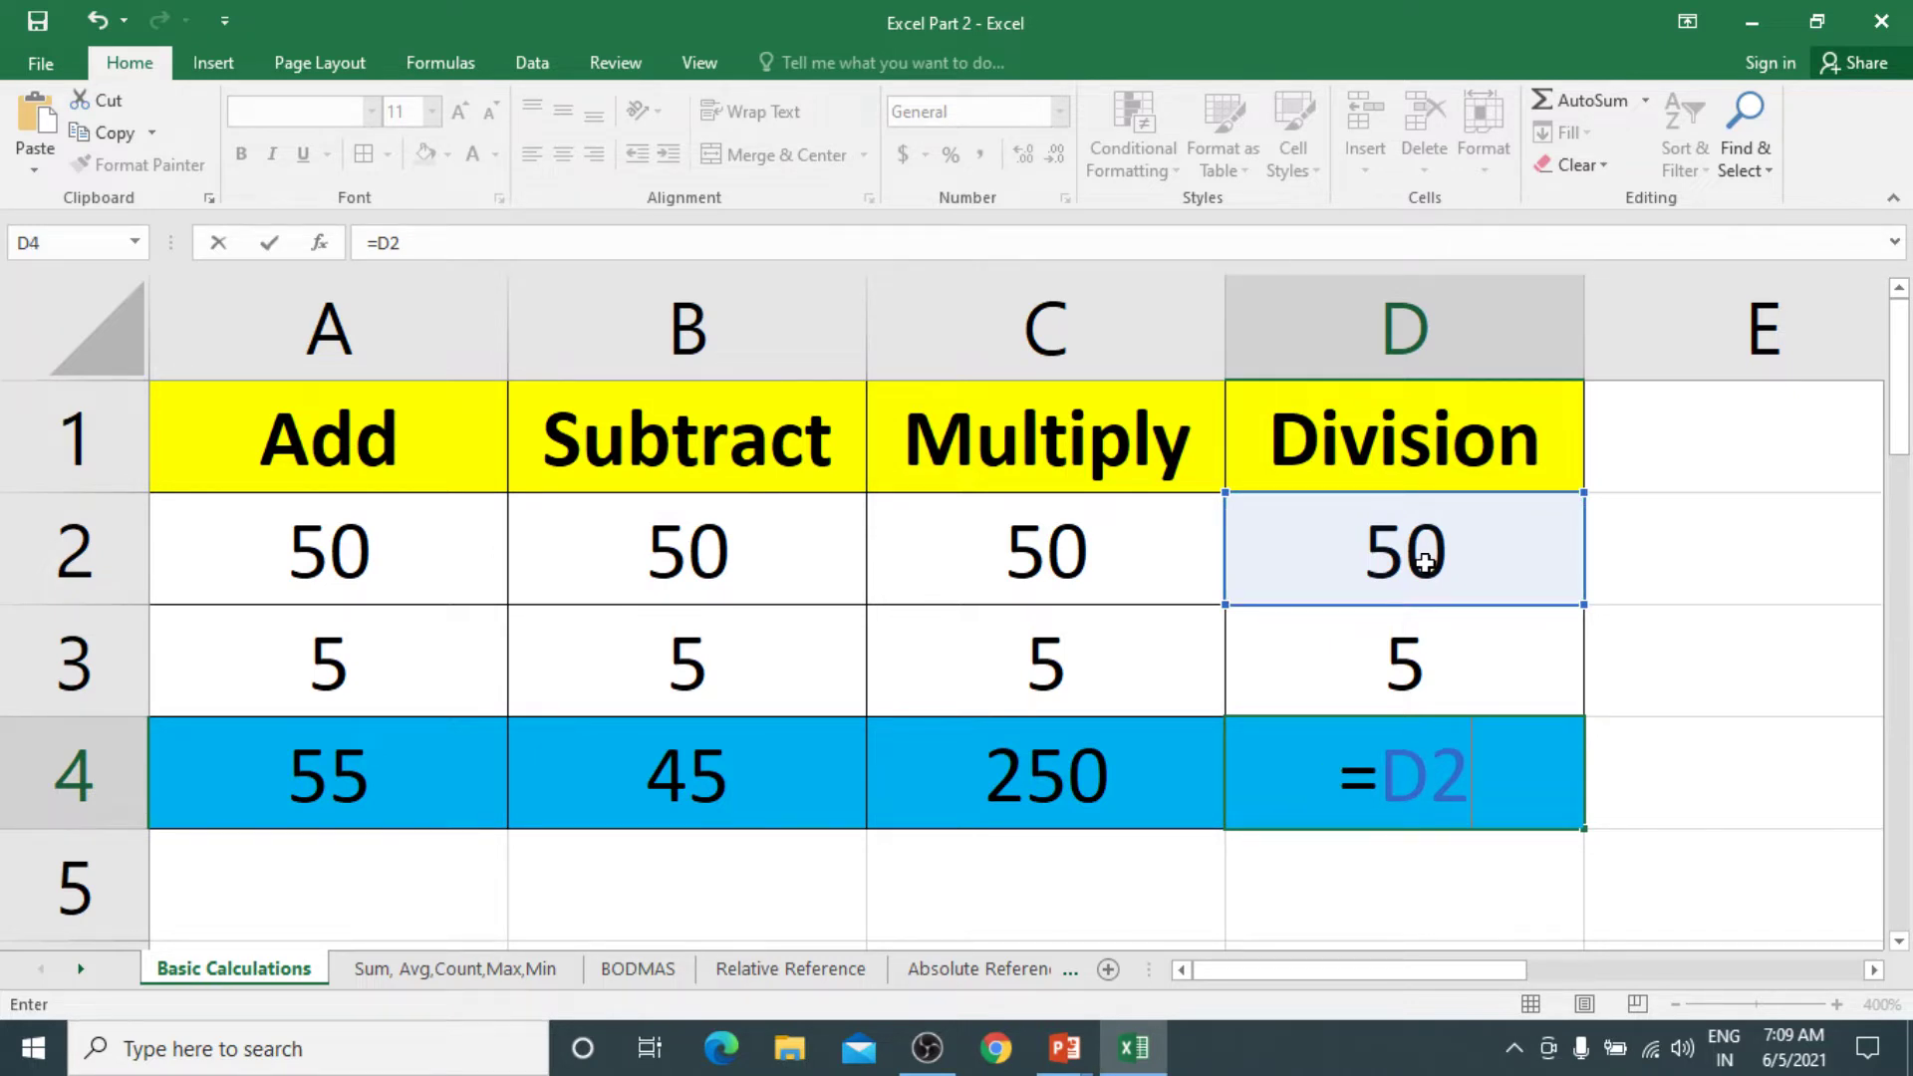
type("\\")
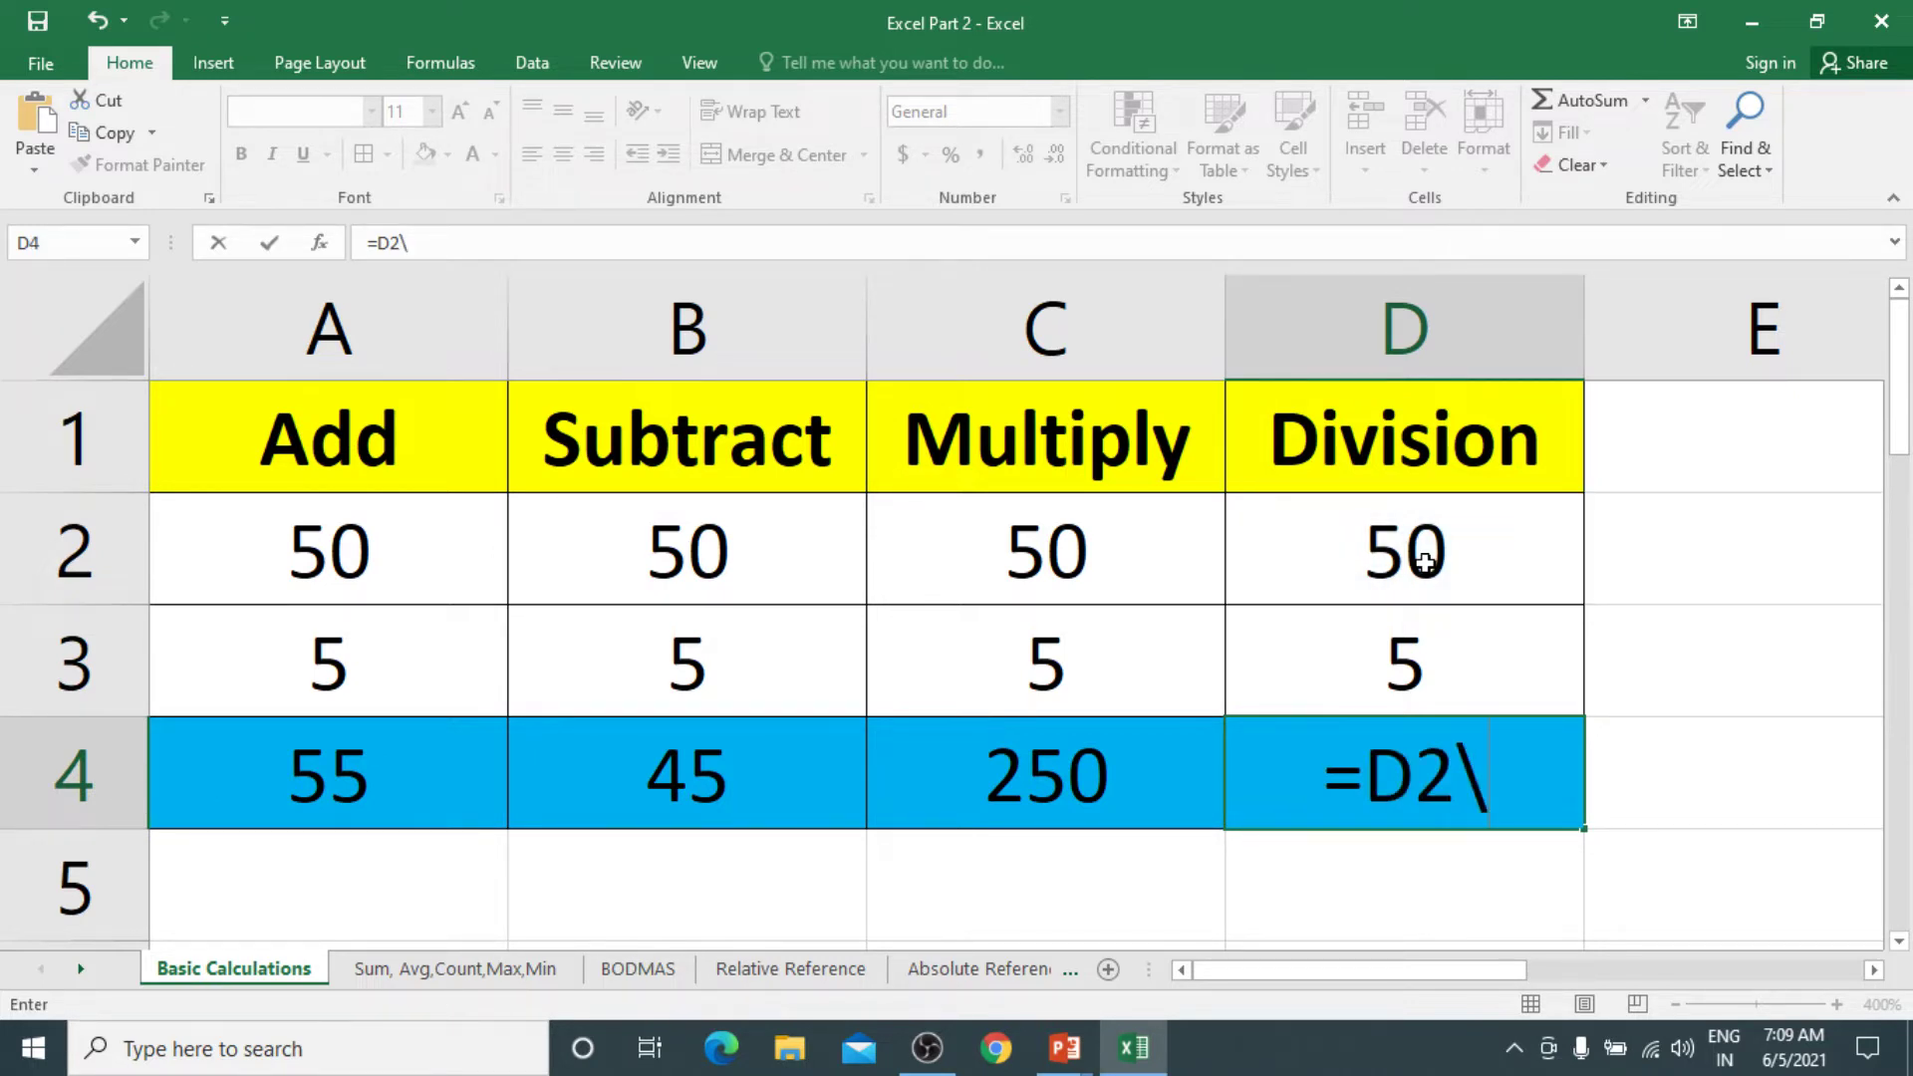
key("BackSpace")
type("/")
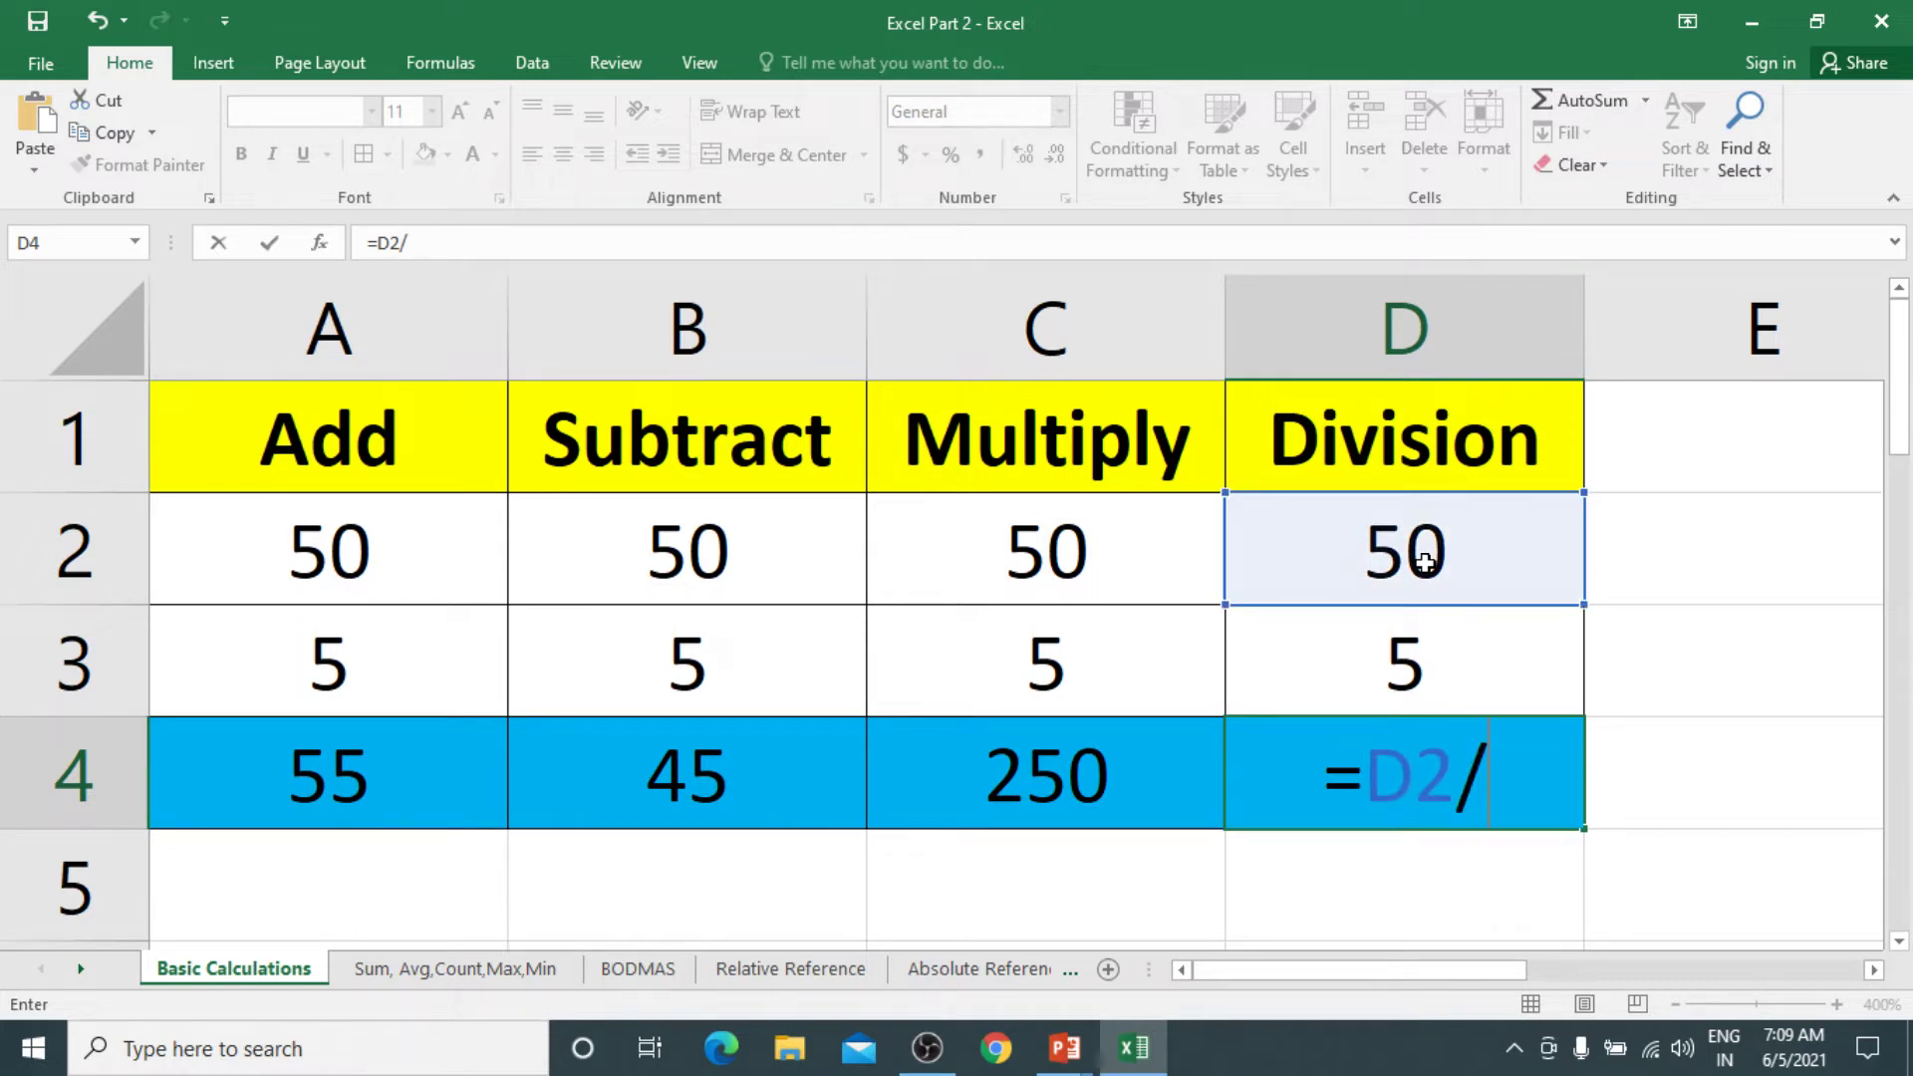
left_click(1405, 657)
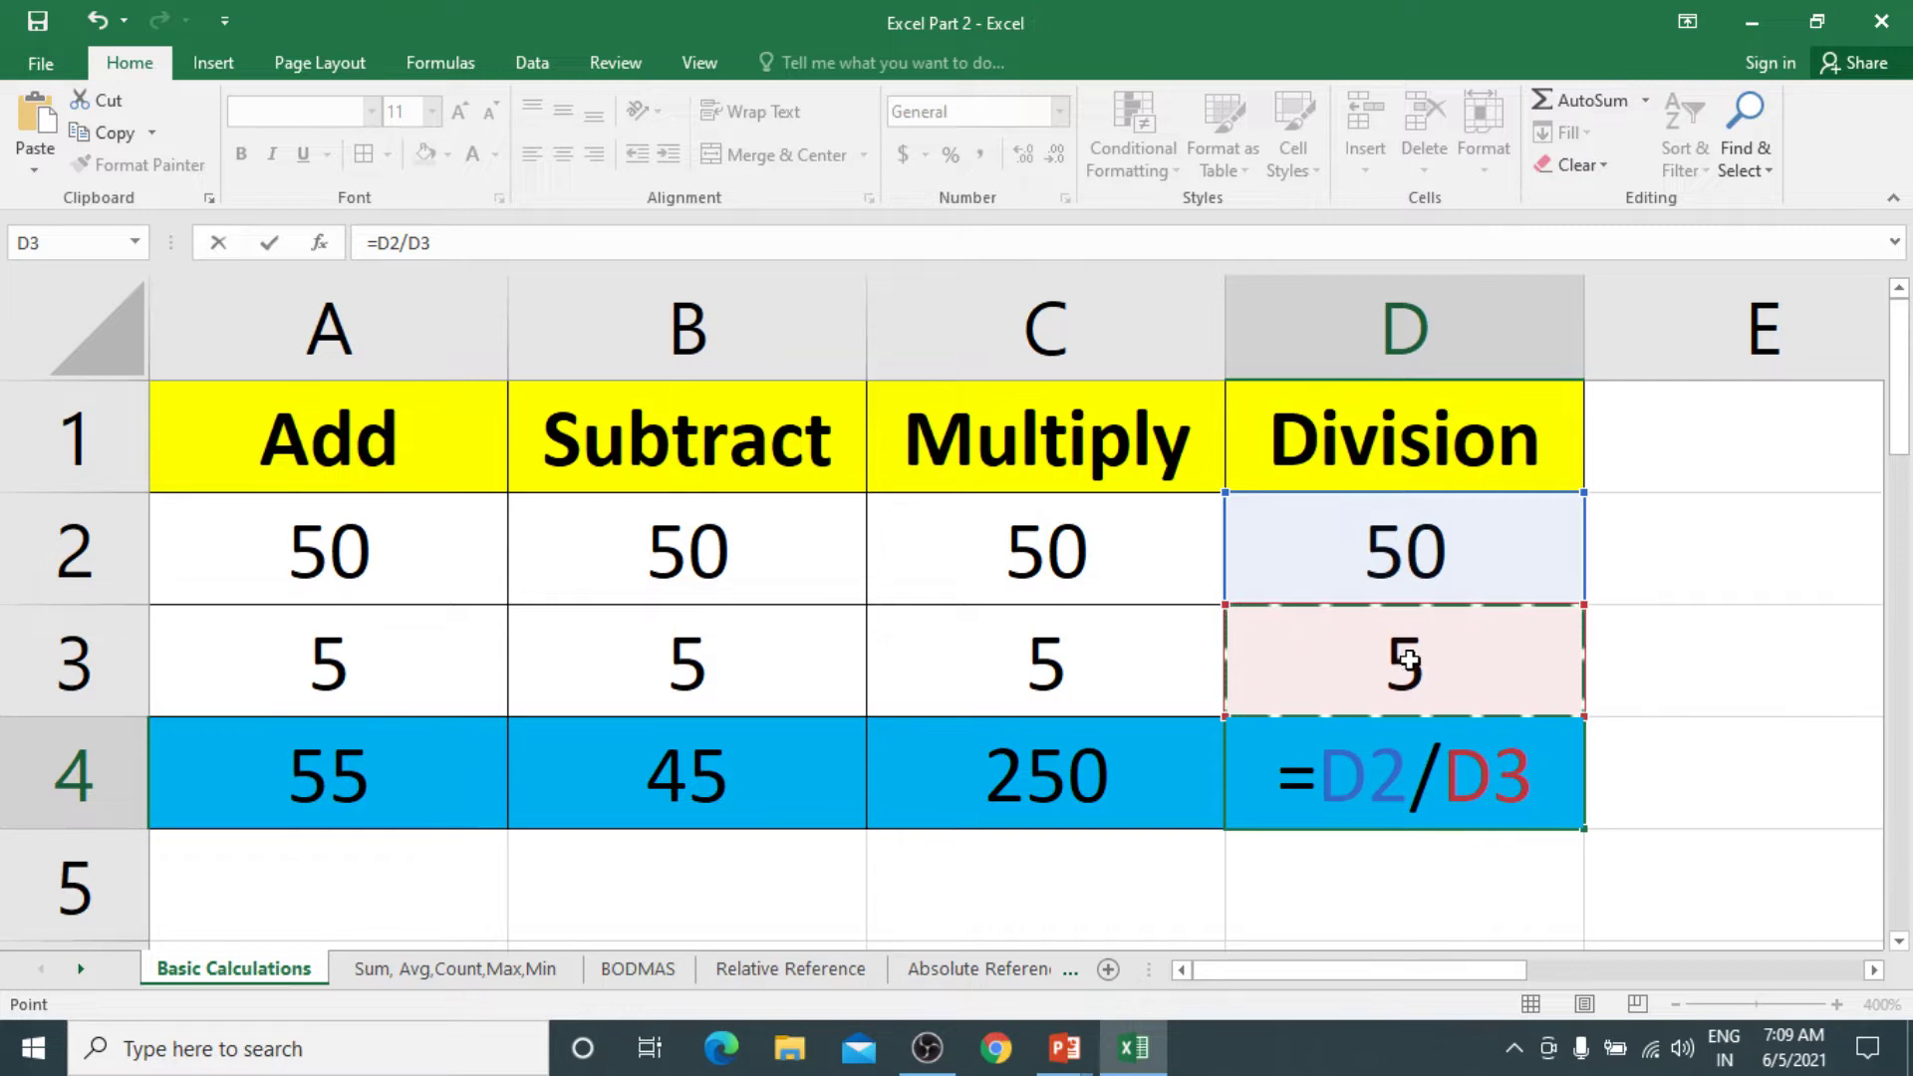
key("Return")
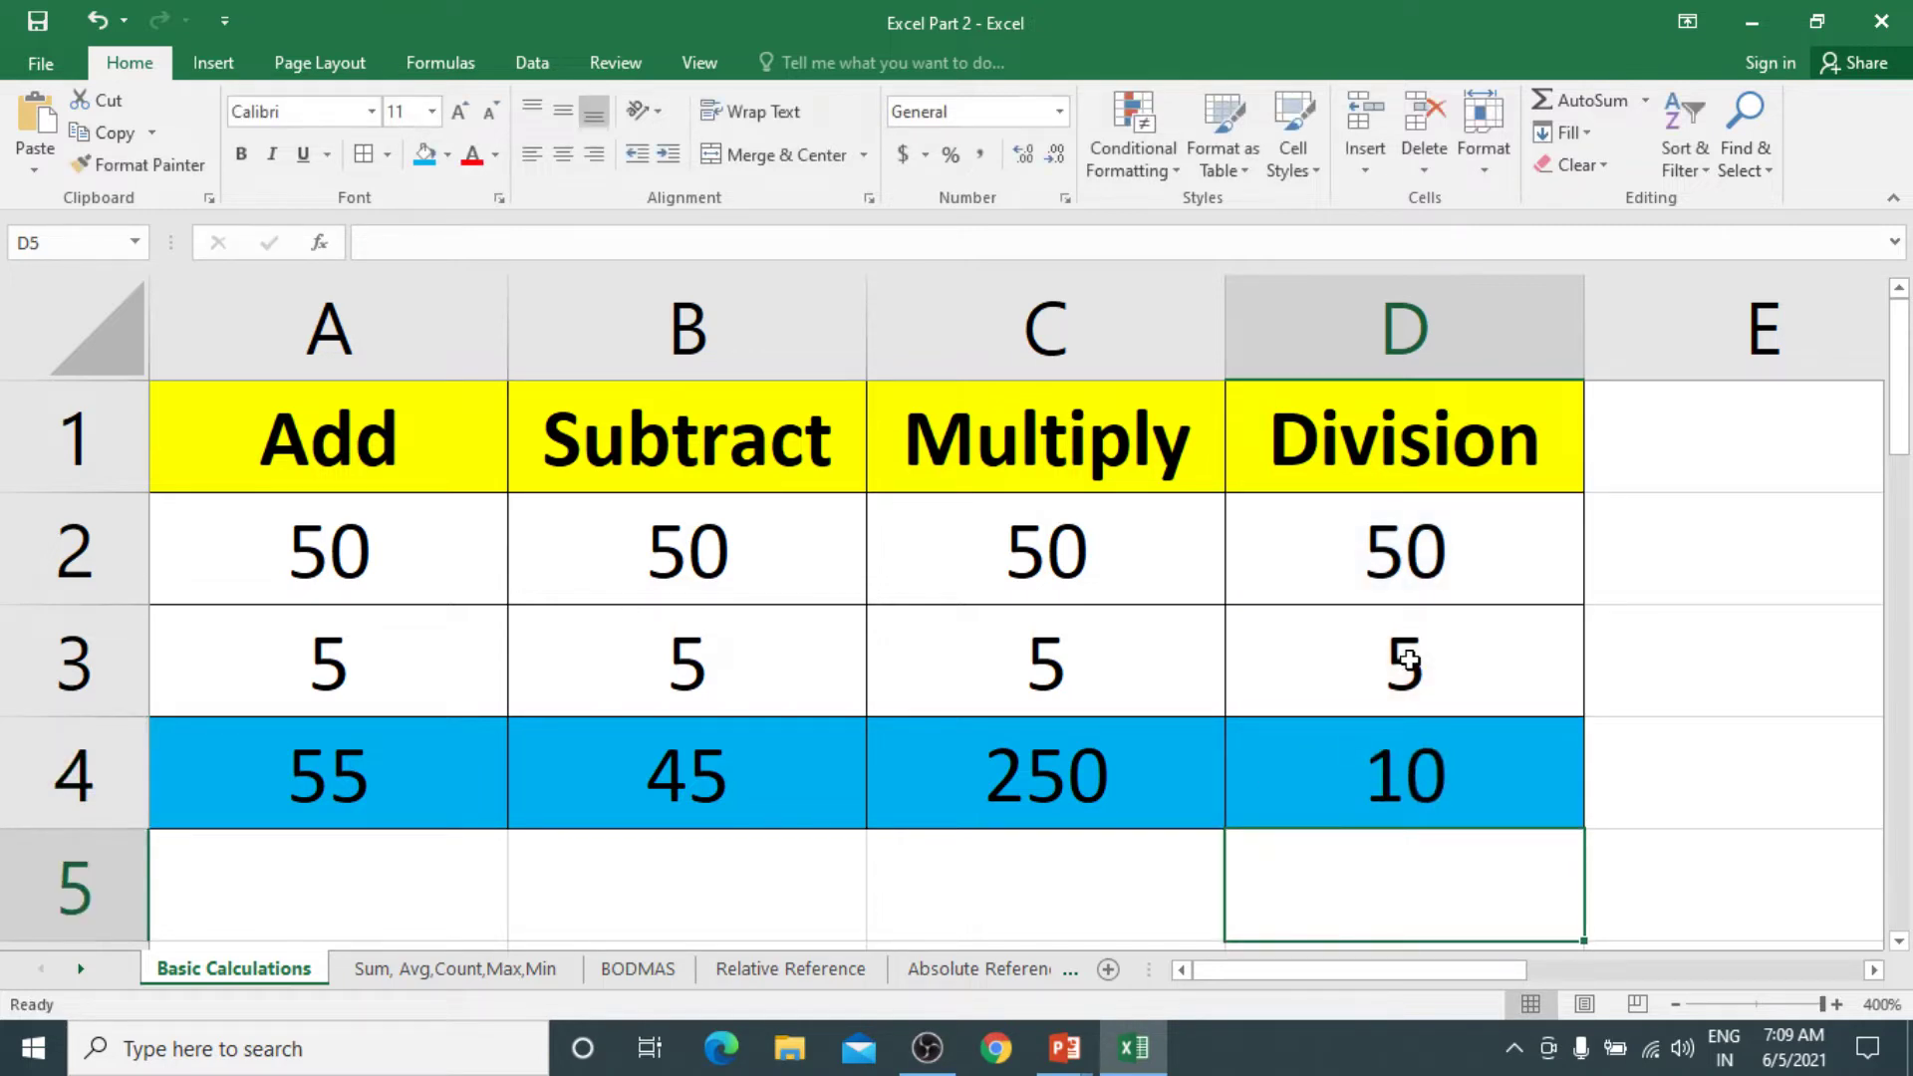
Make the four result cells A4:D4 bold and deselect them
left_click(359, 769)
left_click_drag(358, 769, 1321, 838)
left_click(241, 153)
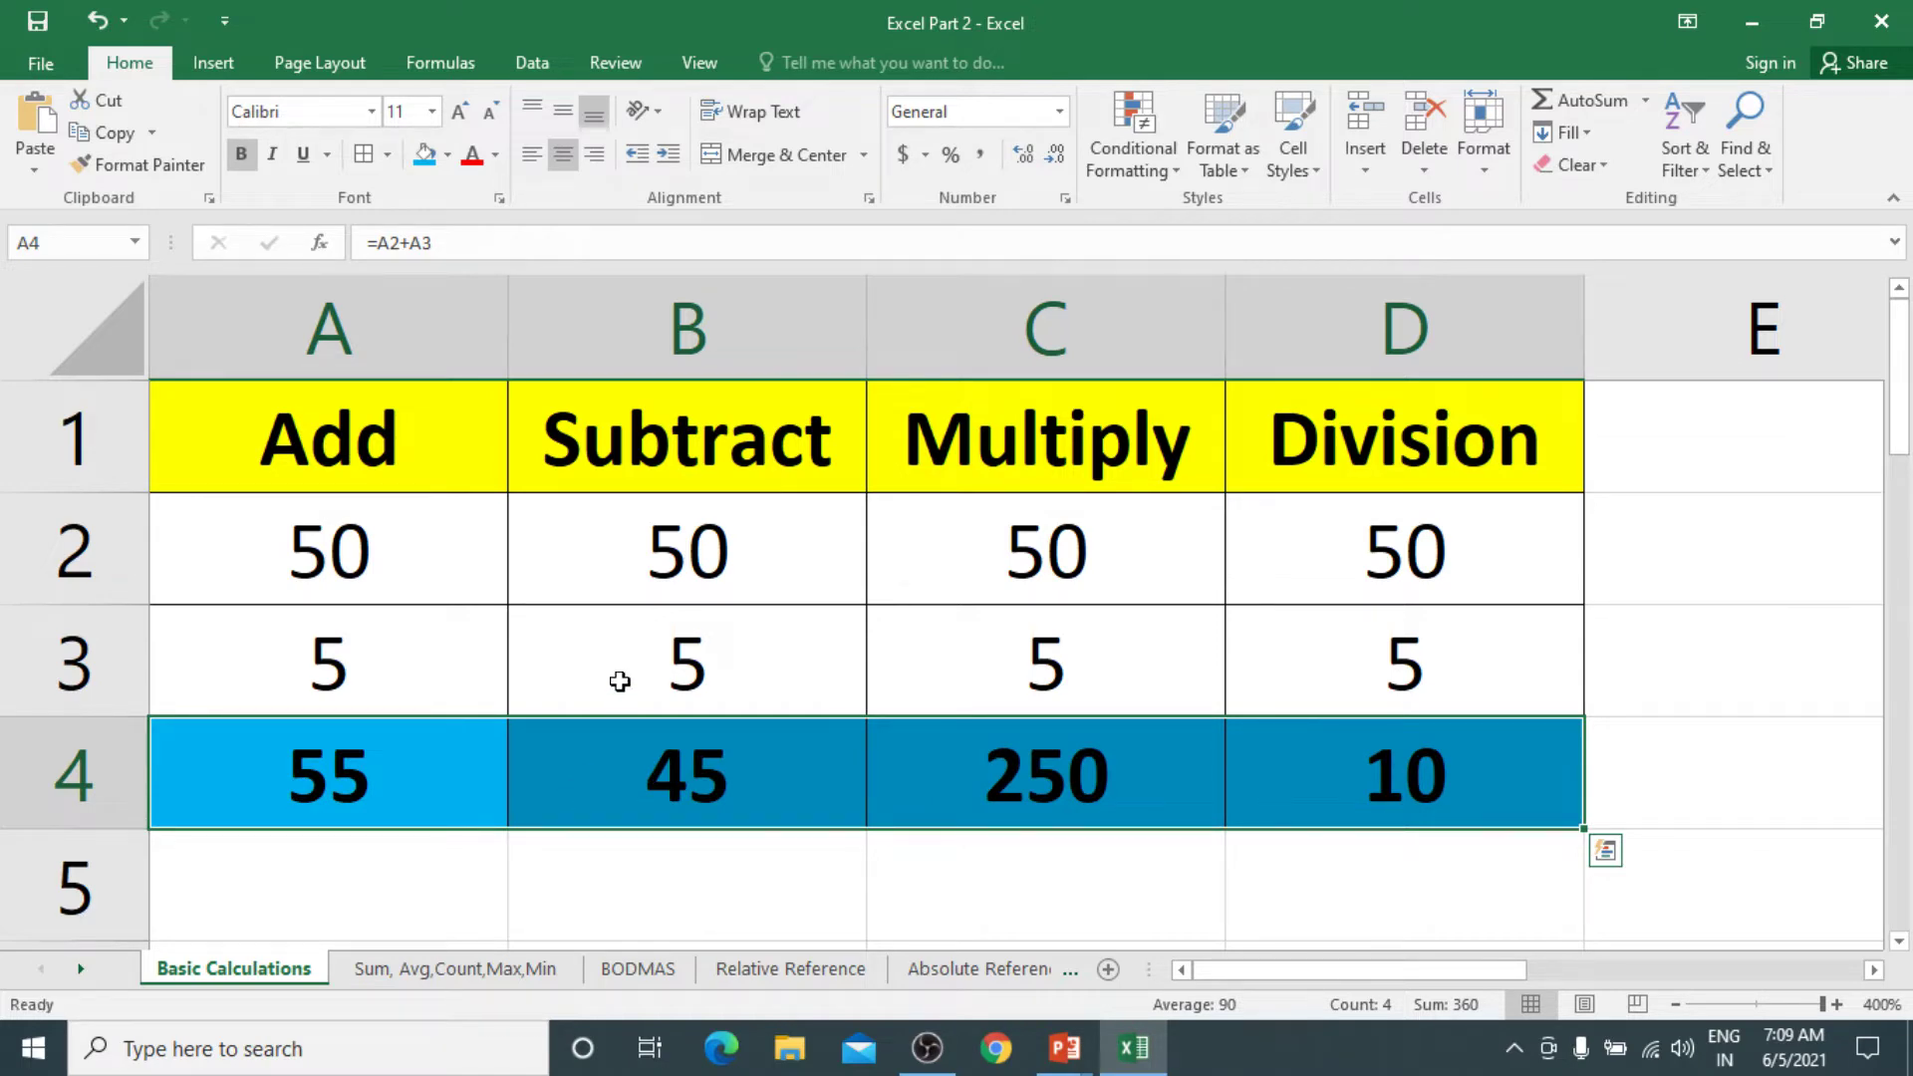
scroll(620, 680, "down", 5, "ctrl")
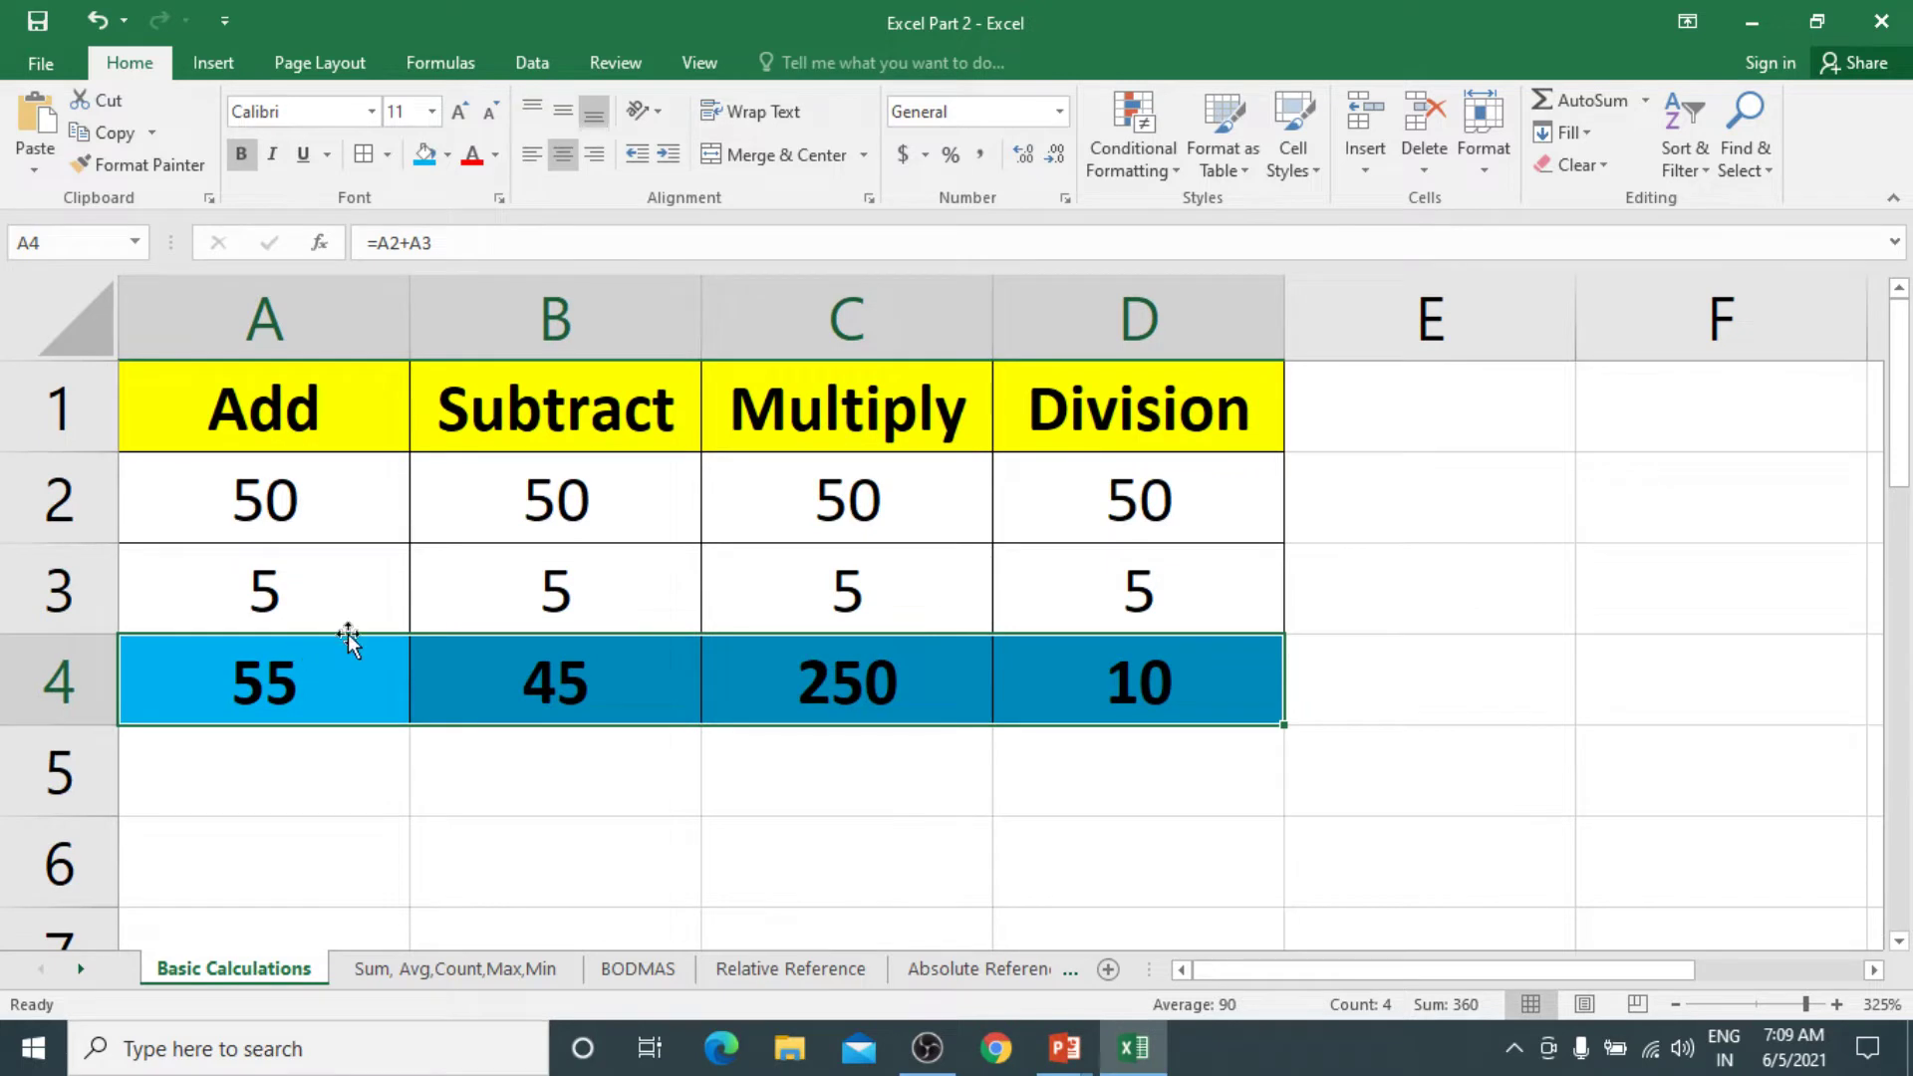
scroll(446, 614, "down", 2, "ctrl")
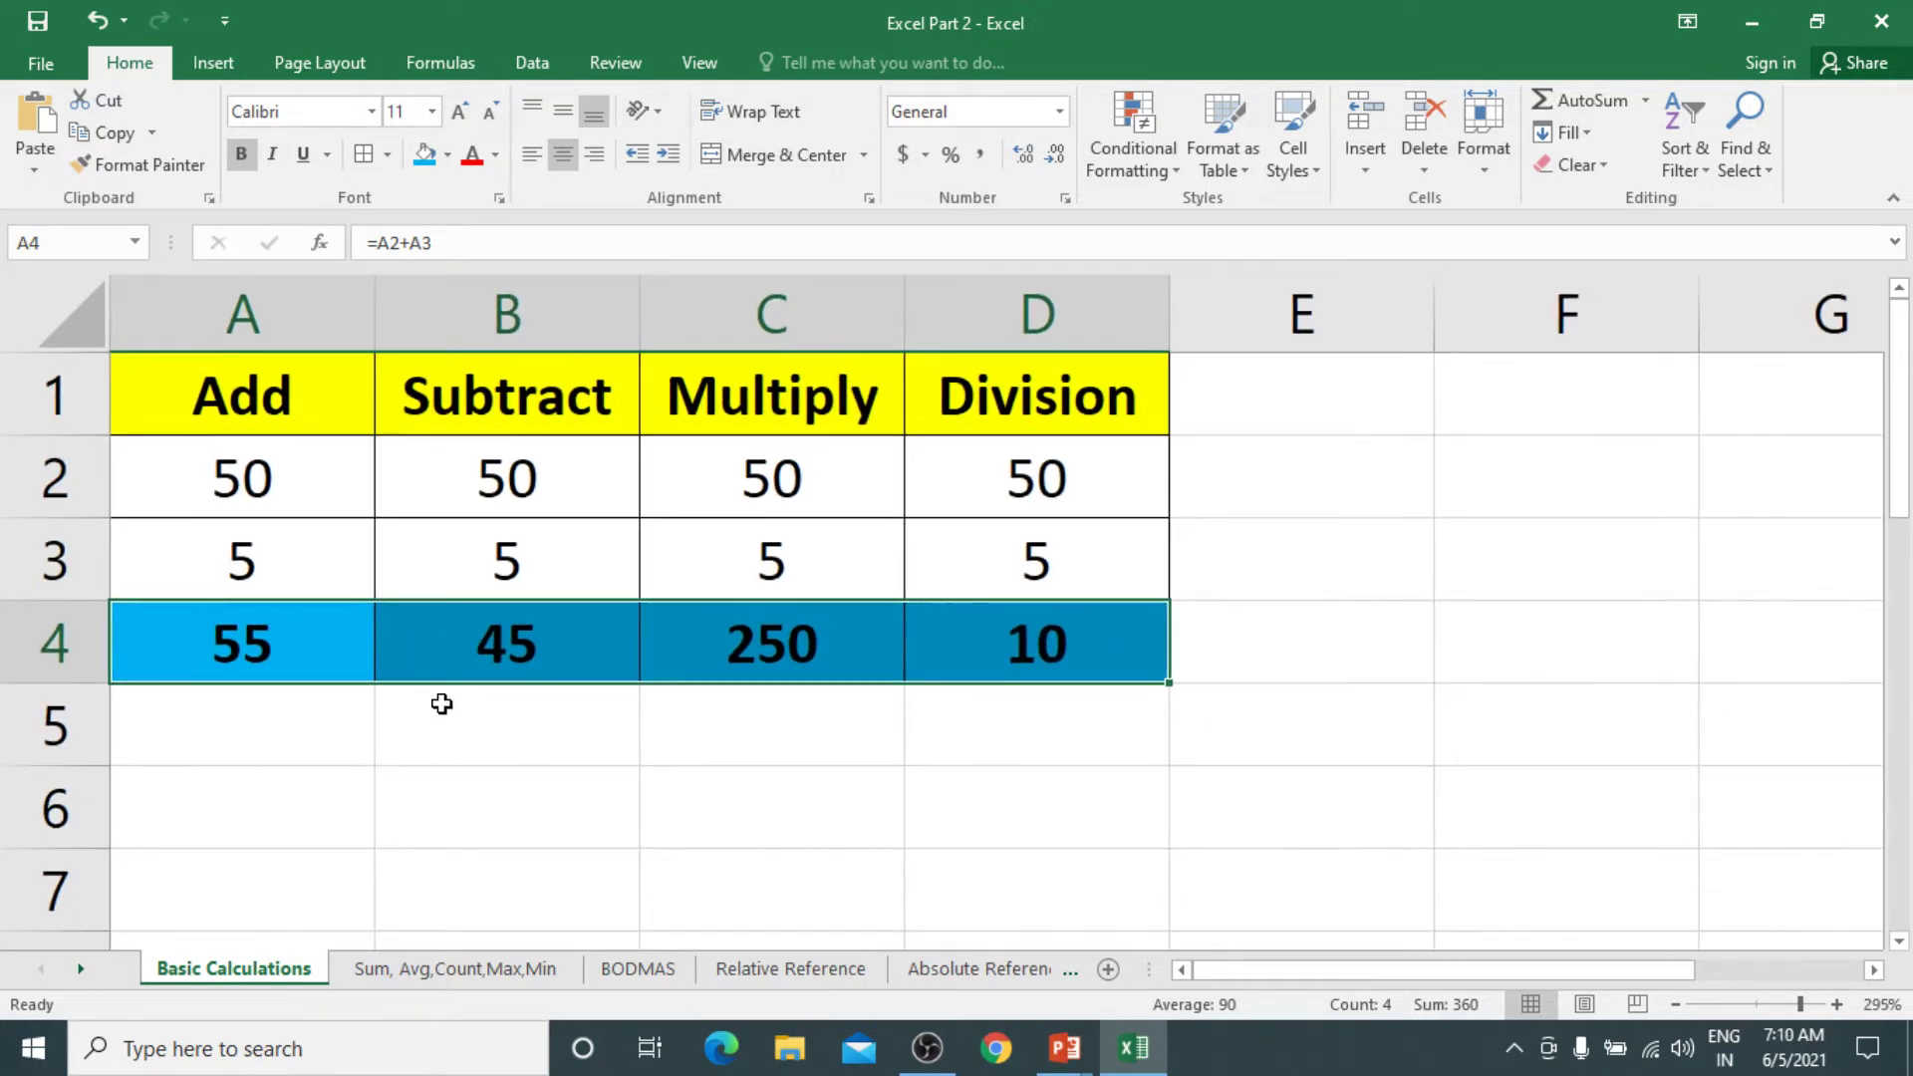
left_click(439, 700)
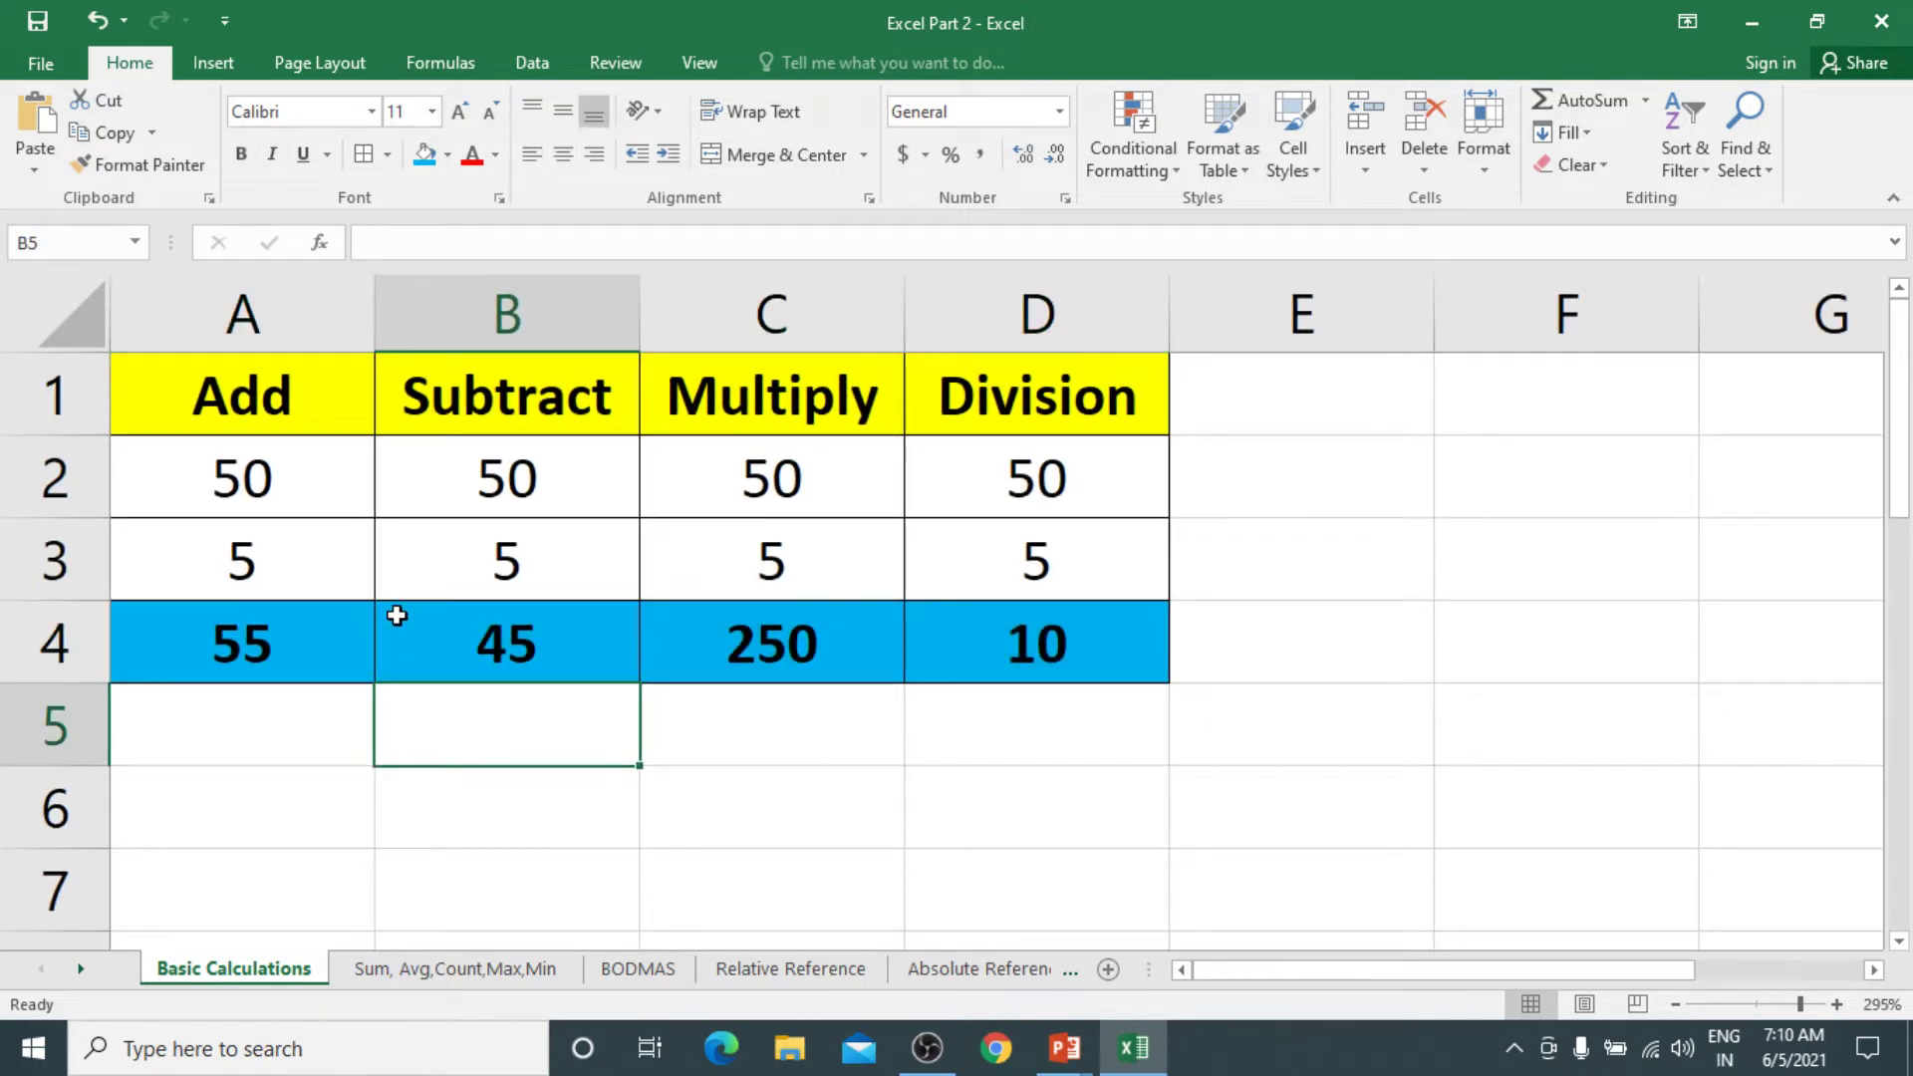
Inspect the formulas behind the results in A4, B4, C4 and D4 without changing them
left_click(241, 639)
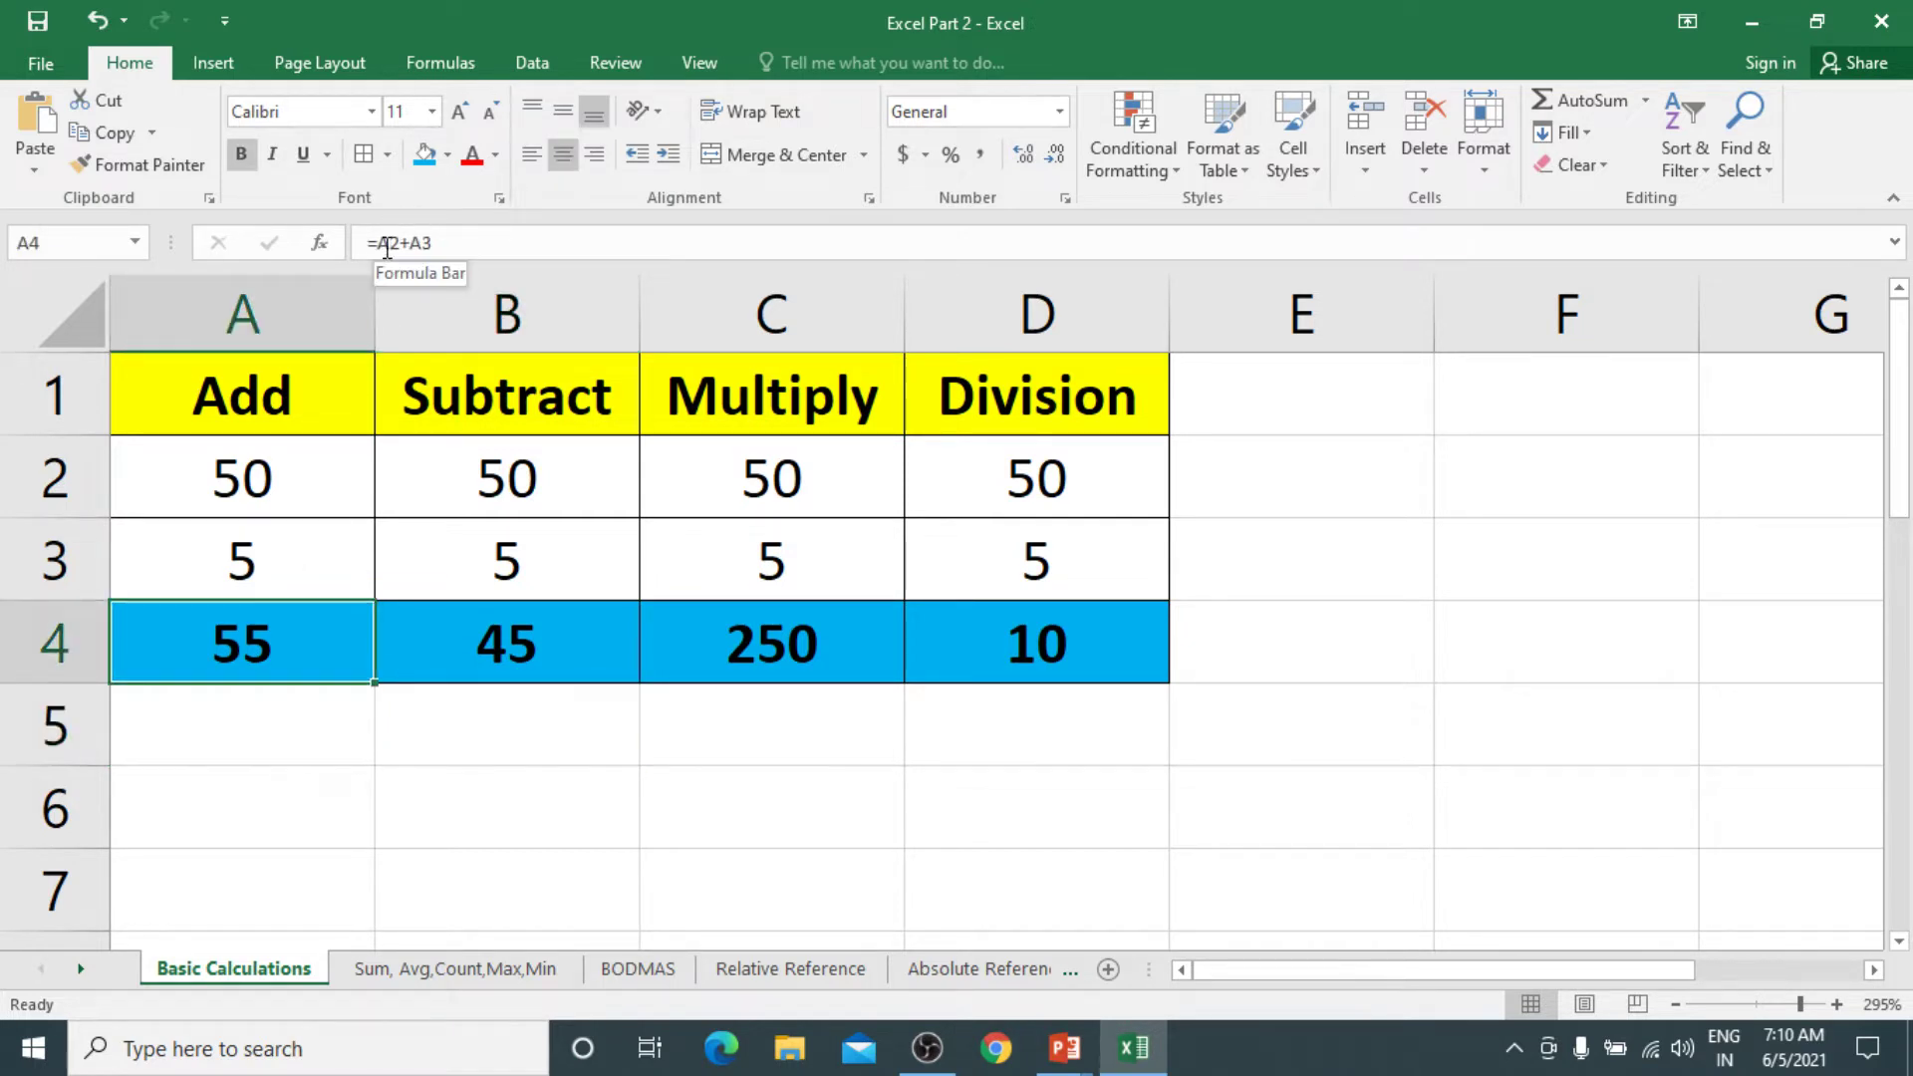
left_click(456, 635)
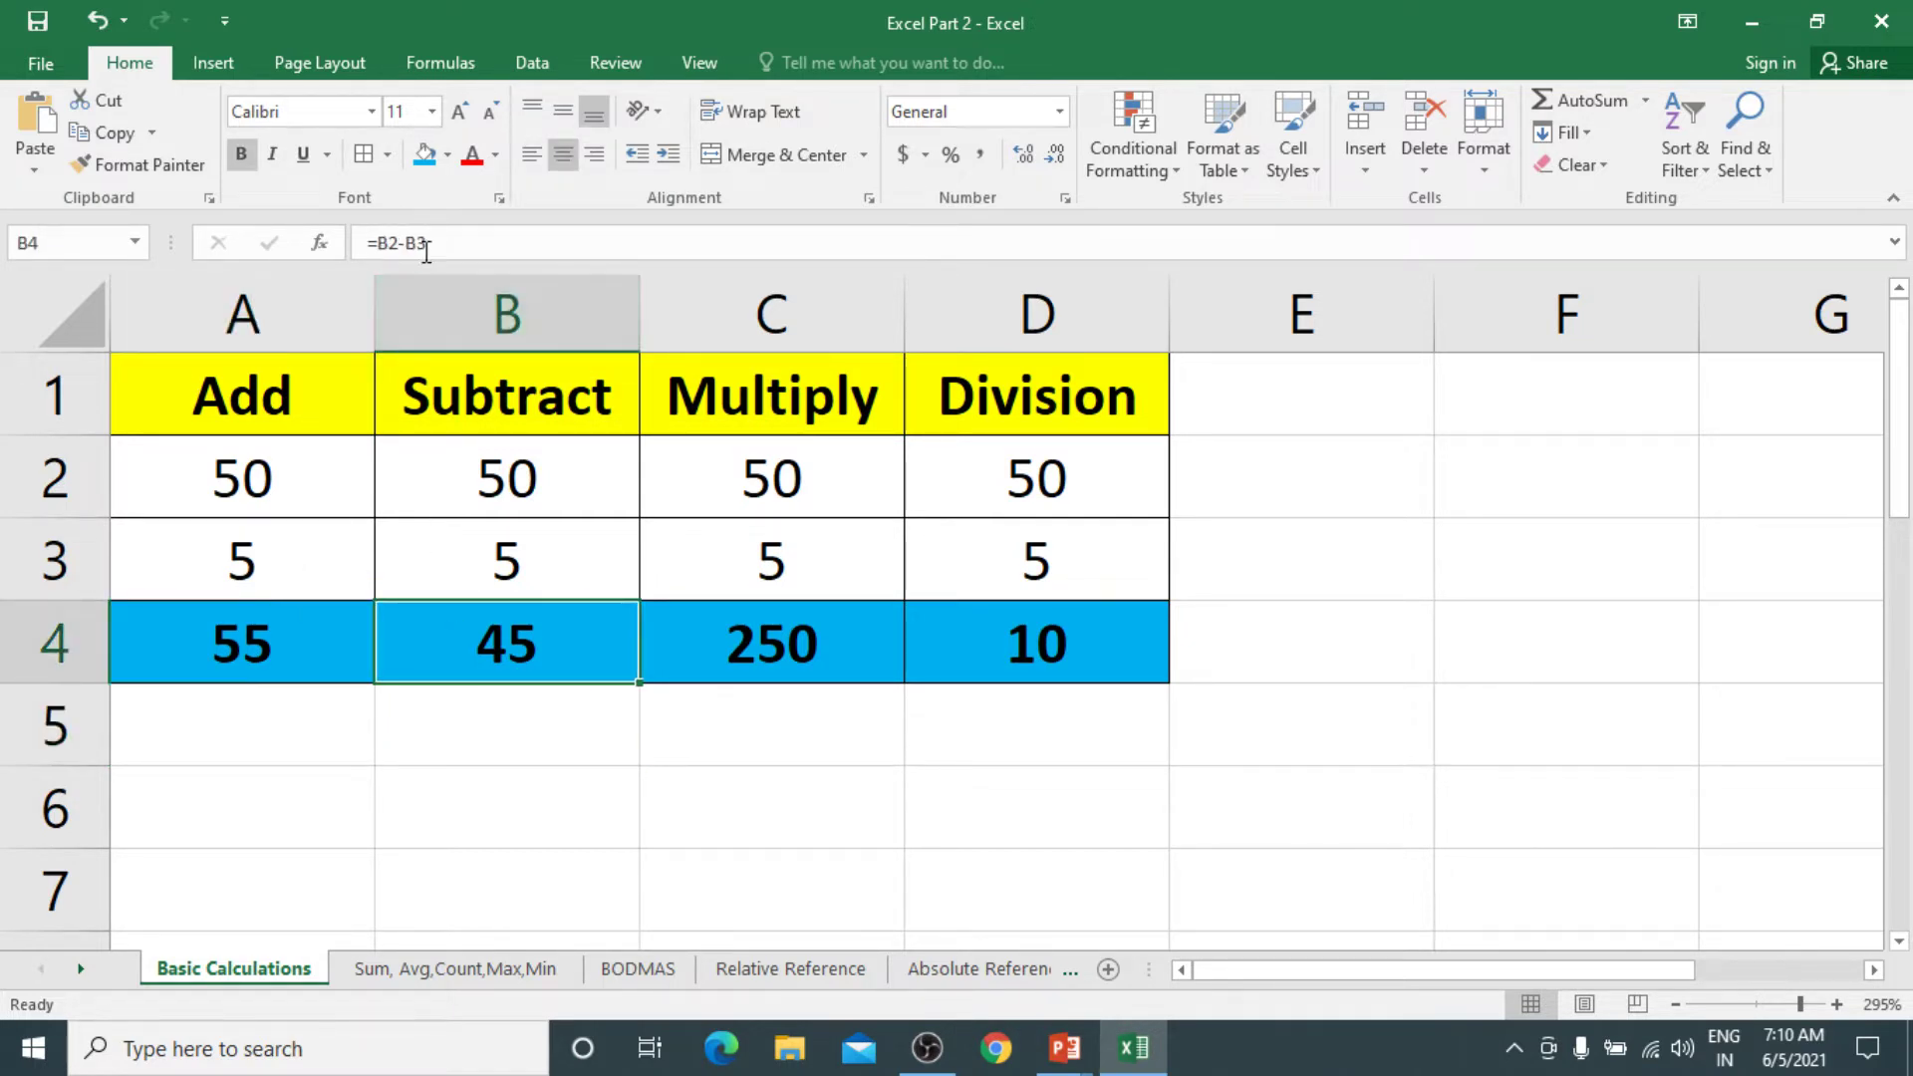
left_click(742, 640)
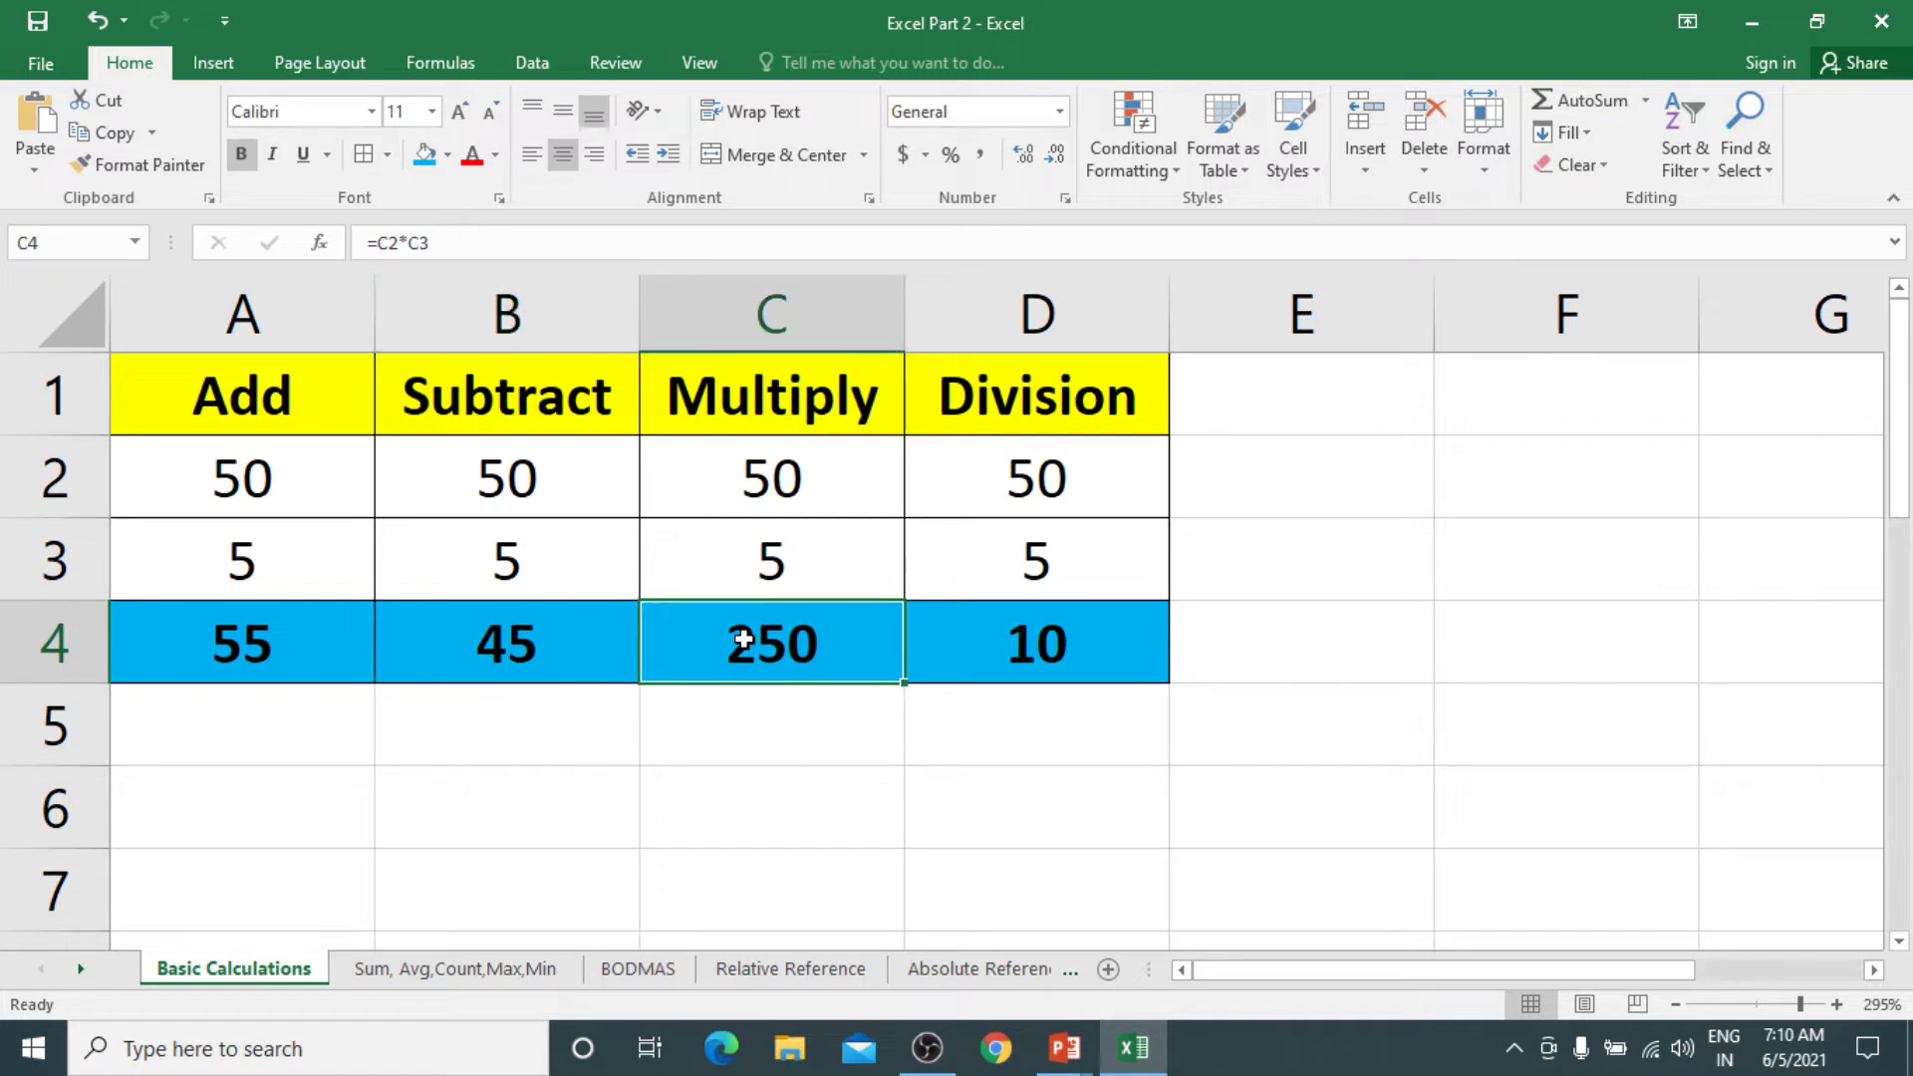
left_click(954, 640)
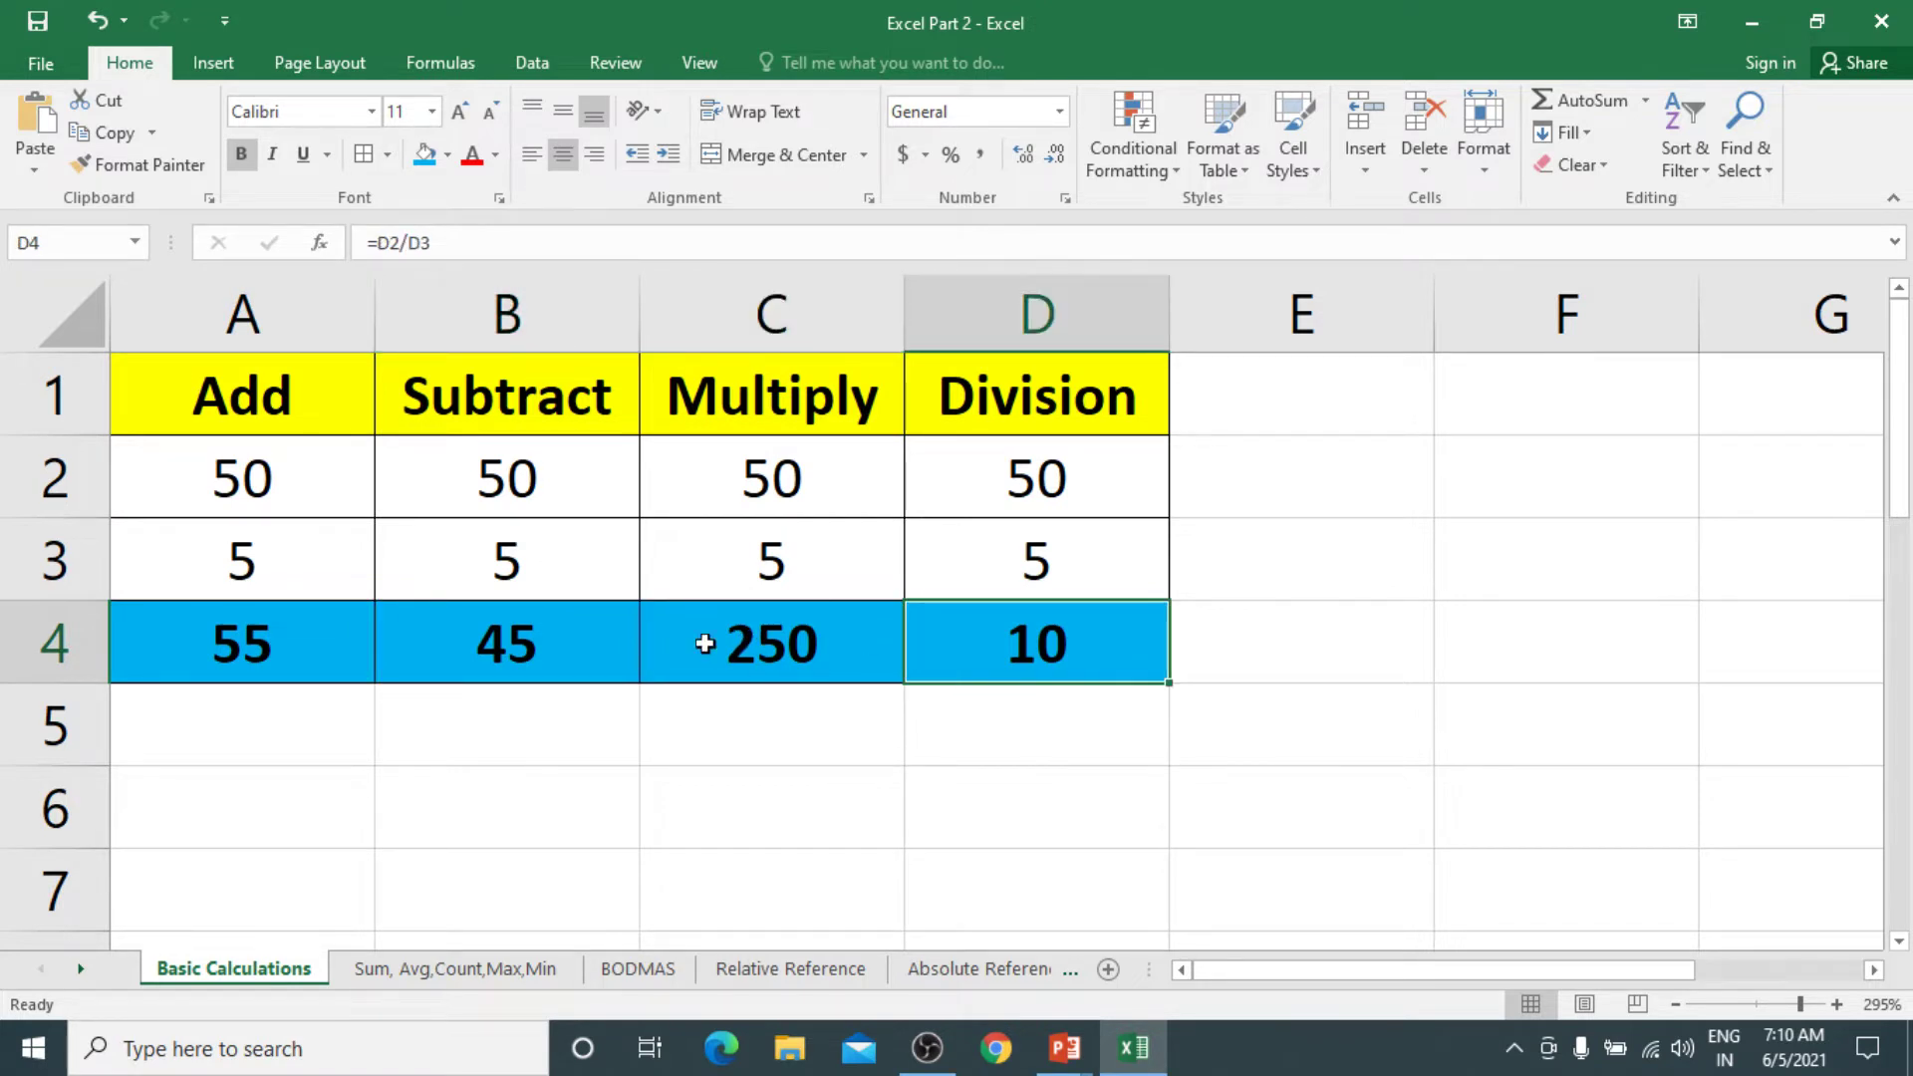
double_click(291, 648)
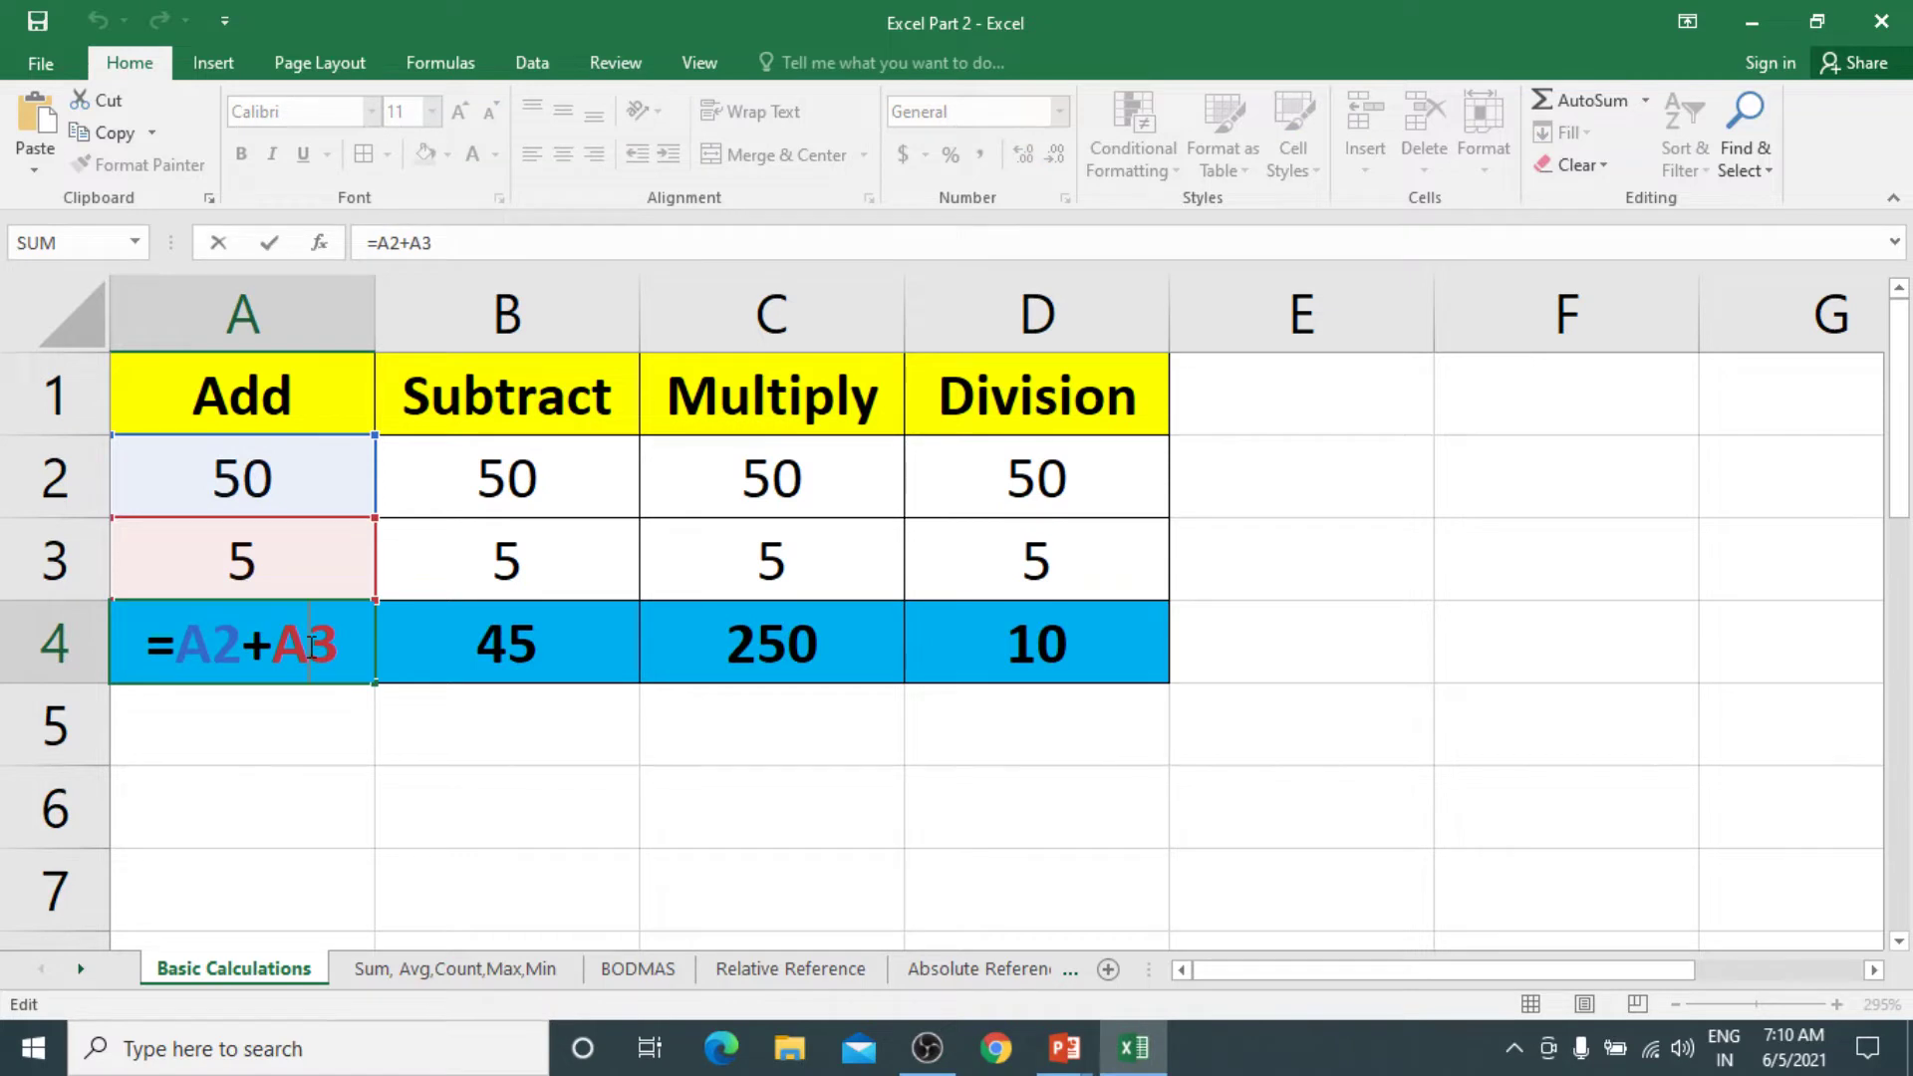
key("Escape")
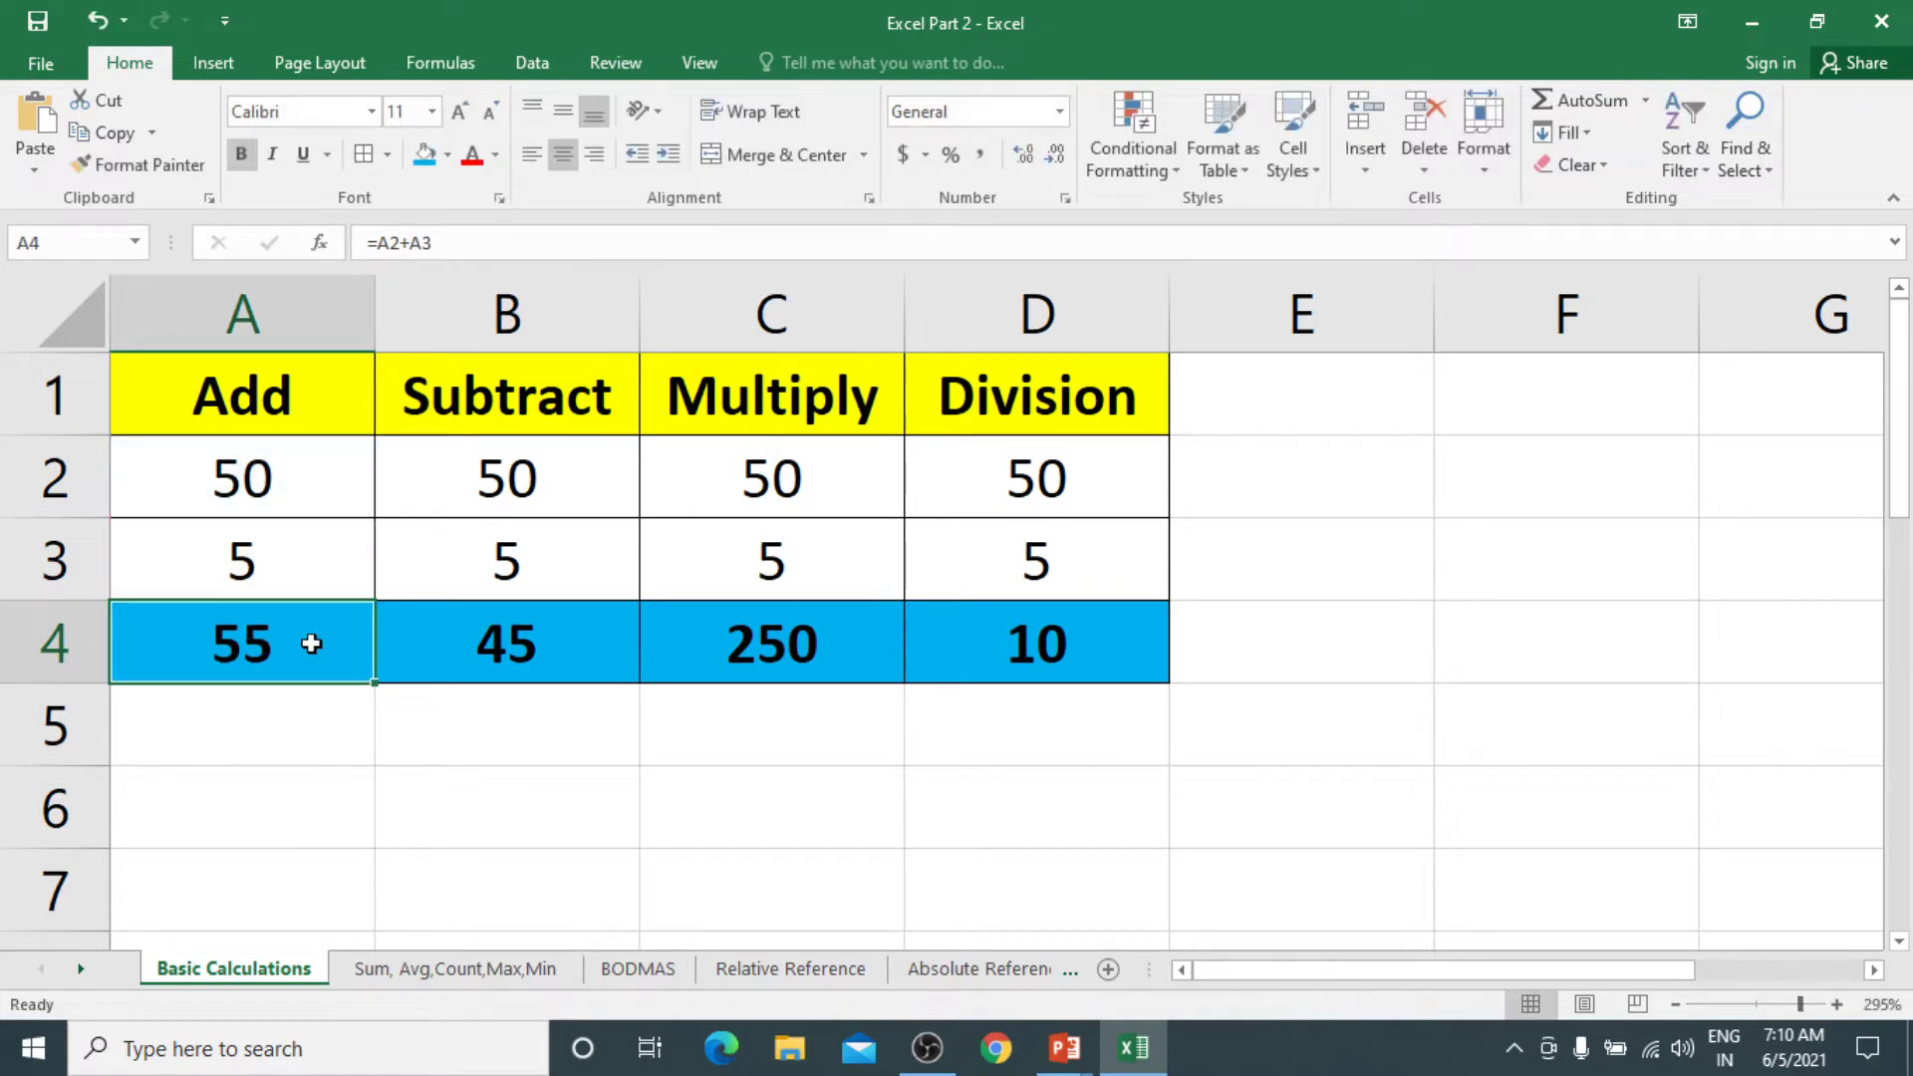
left_click(301, 747)
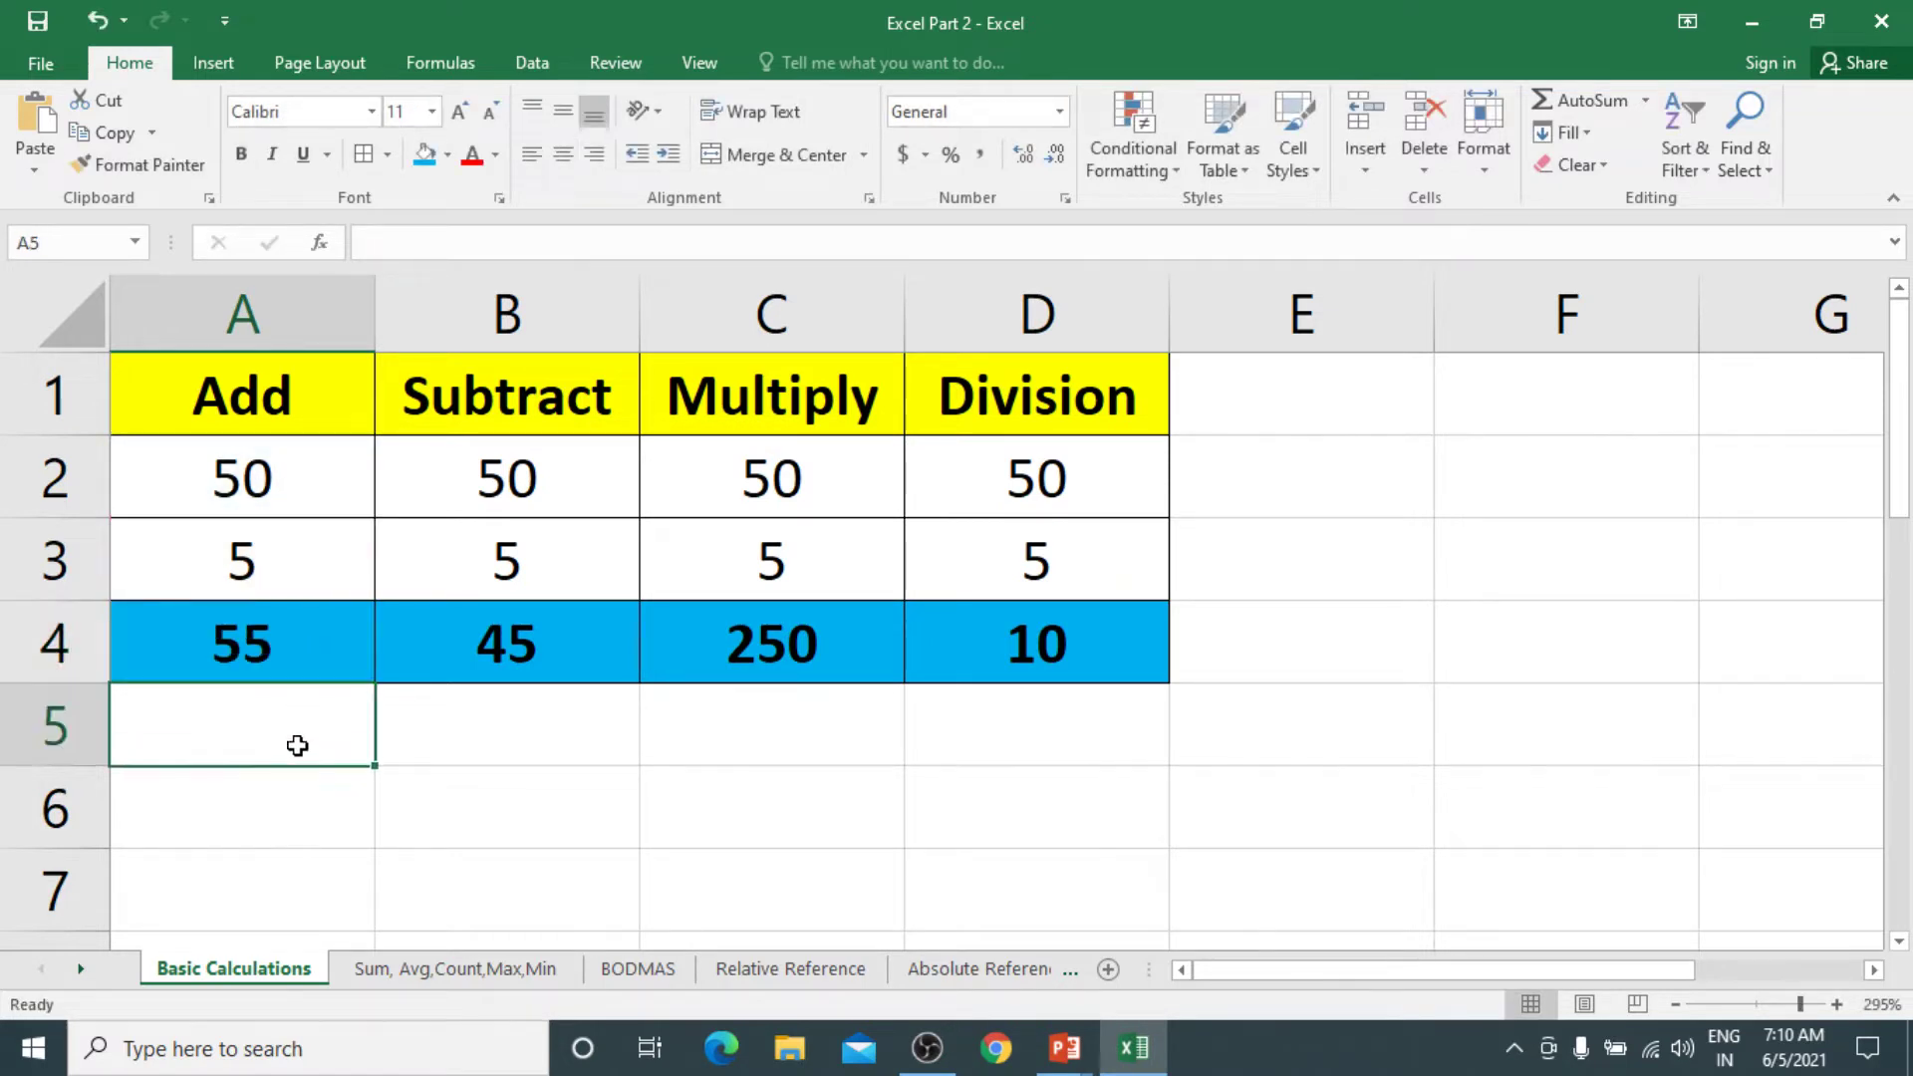
Display the sheet's formulas in place of results and check the cell references used in A4 through D4
left_click(314, 649)
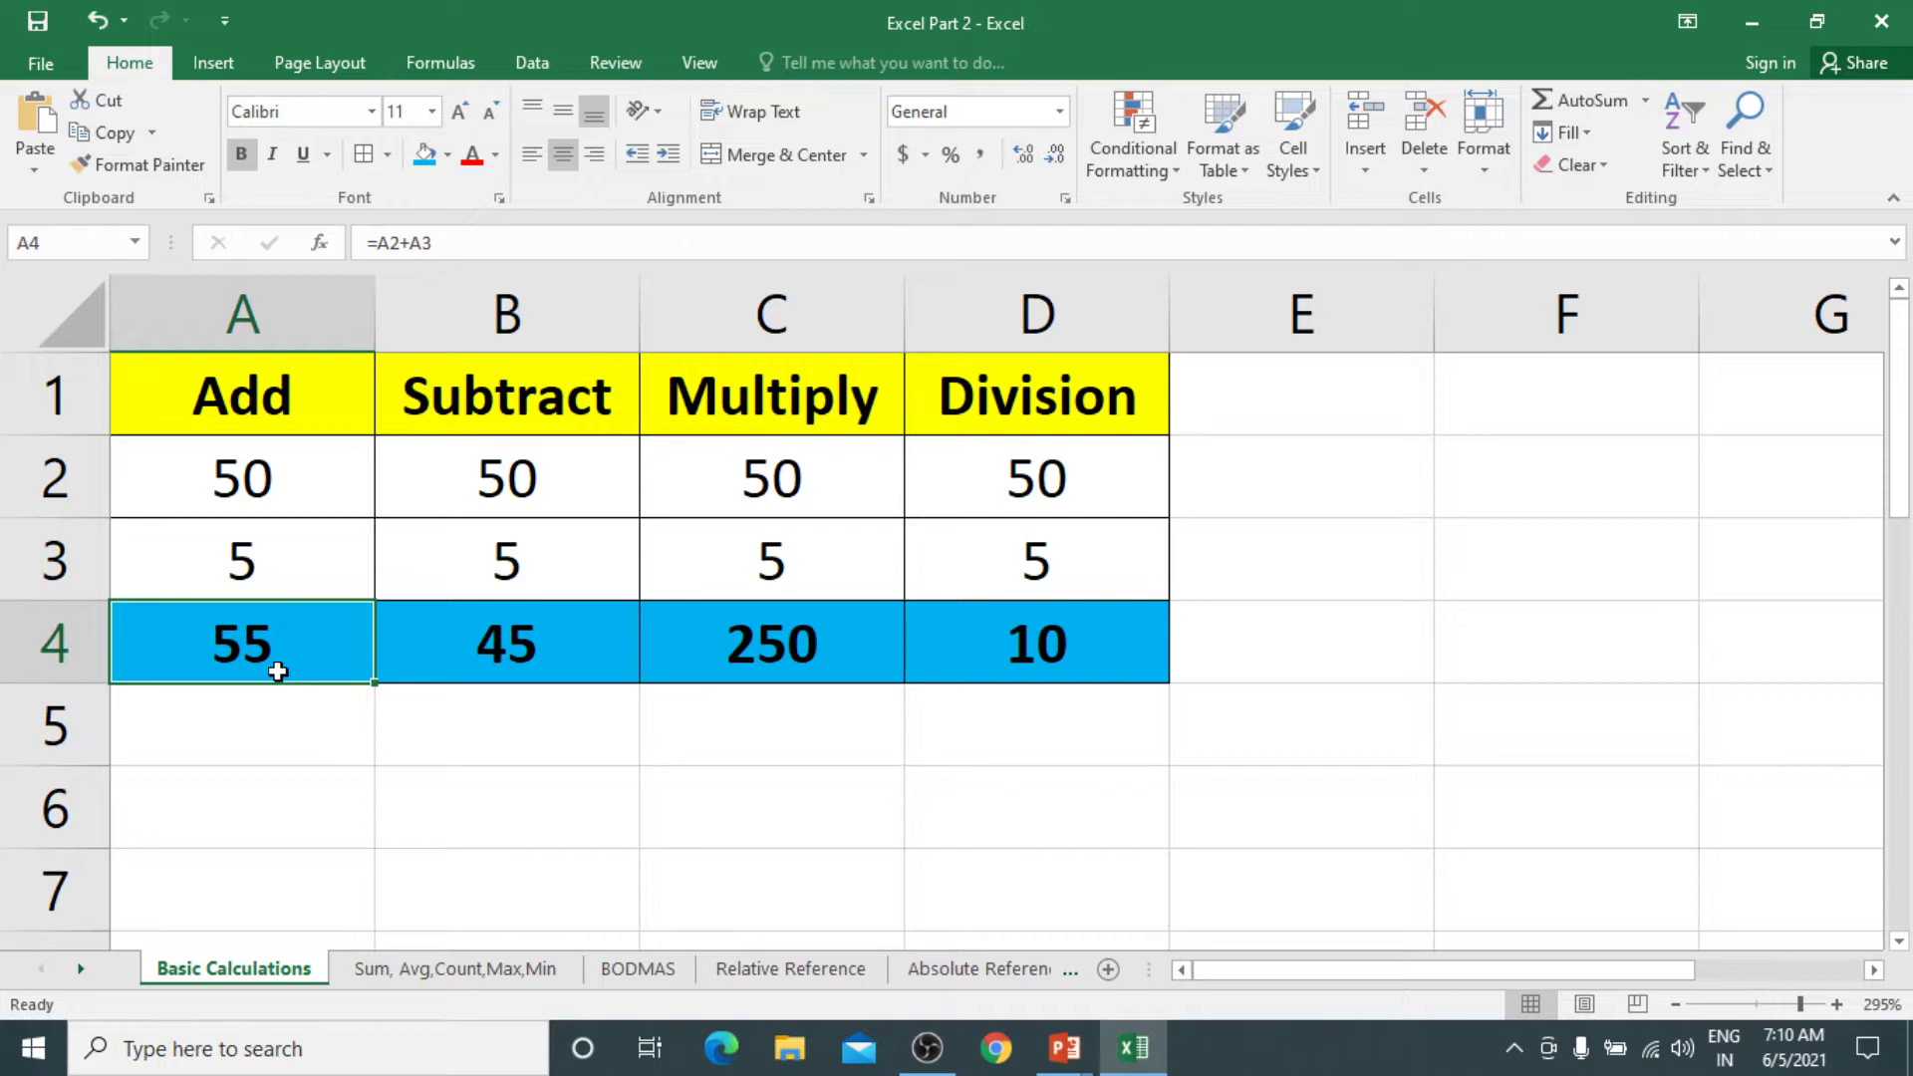
key("ctrl+grave")
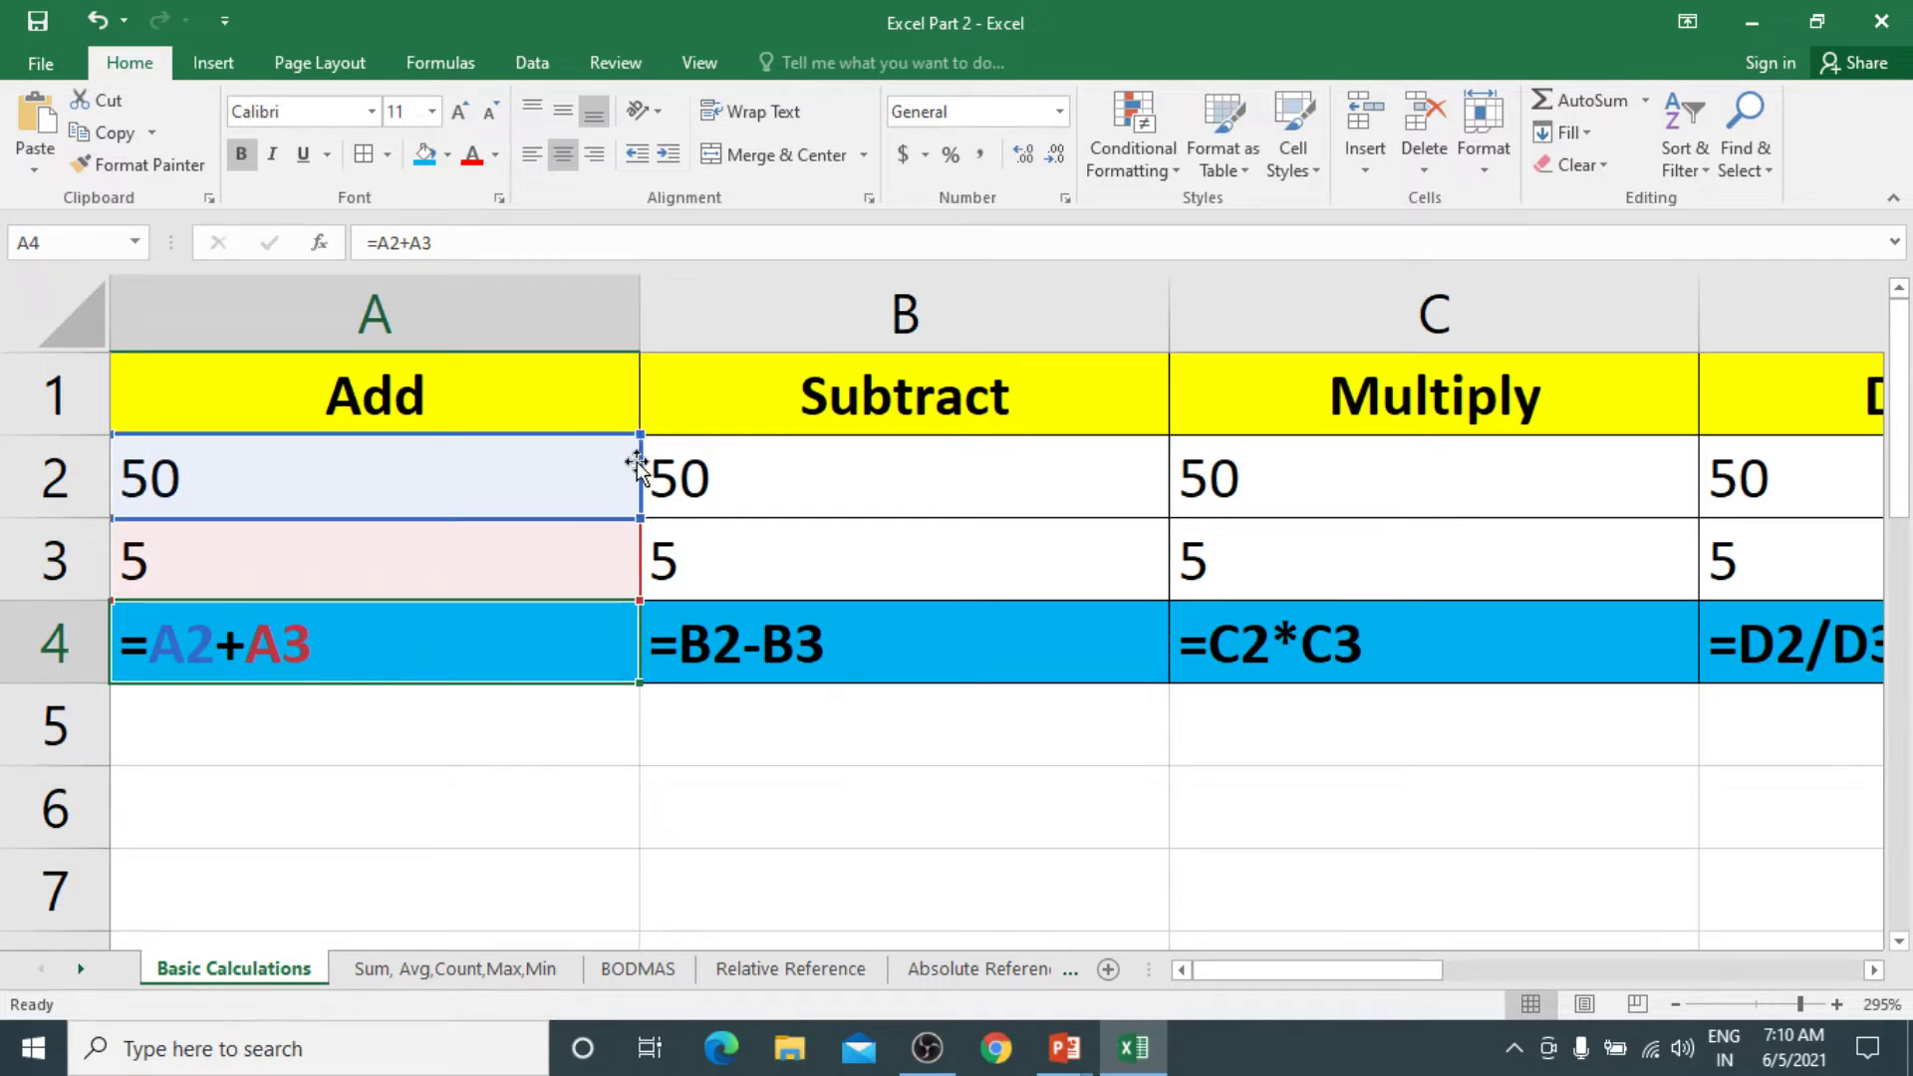
left_click(482, 733)
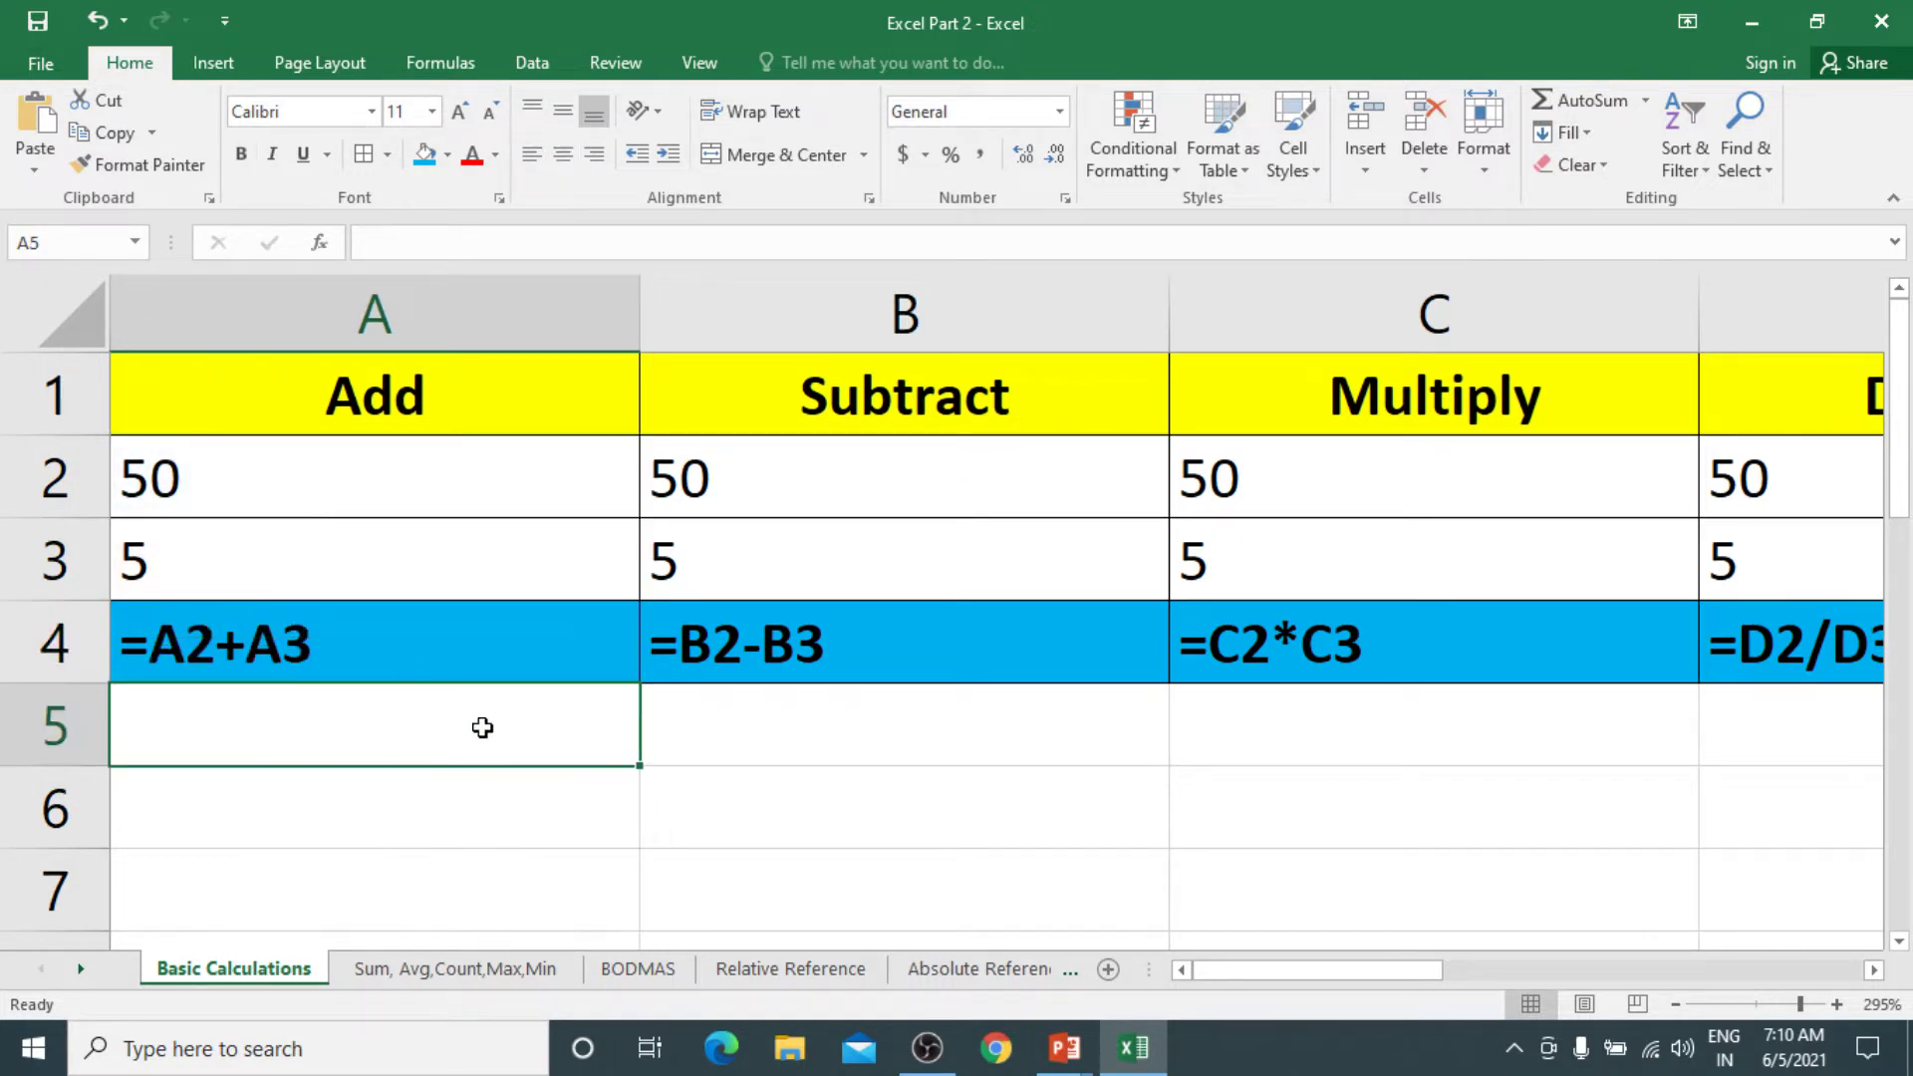
double_click(435, 635)
double_click(703, 658)
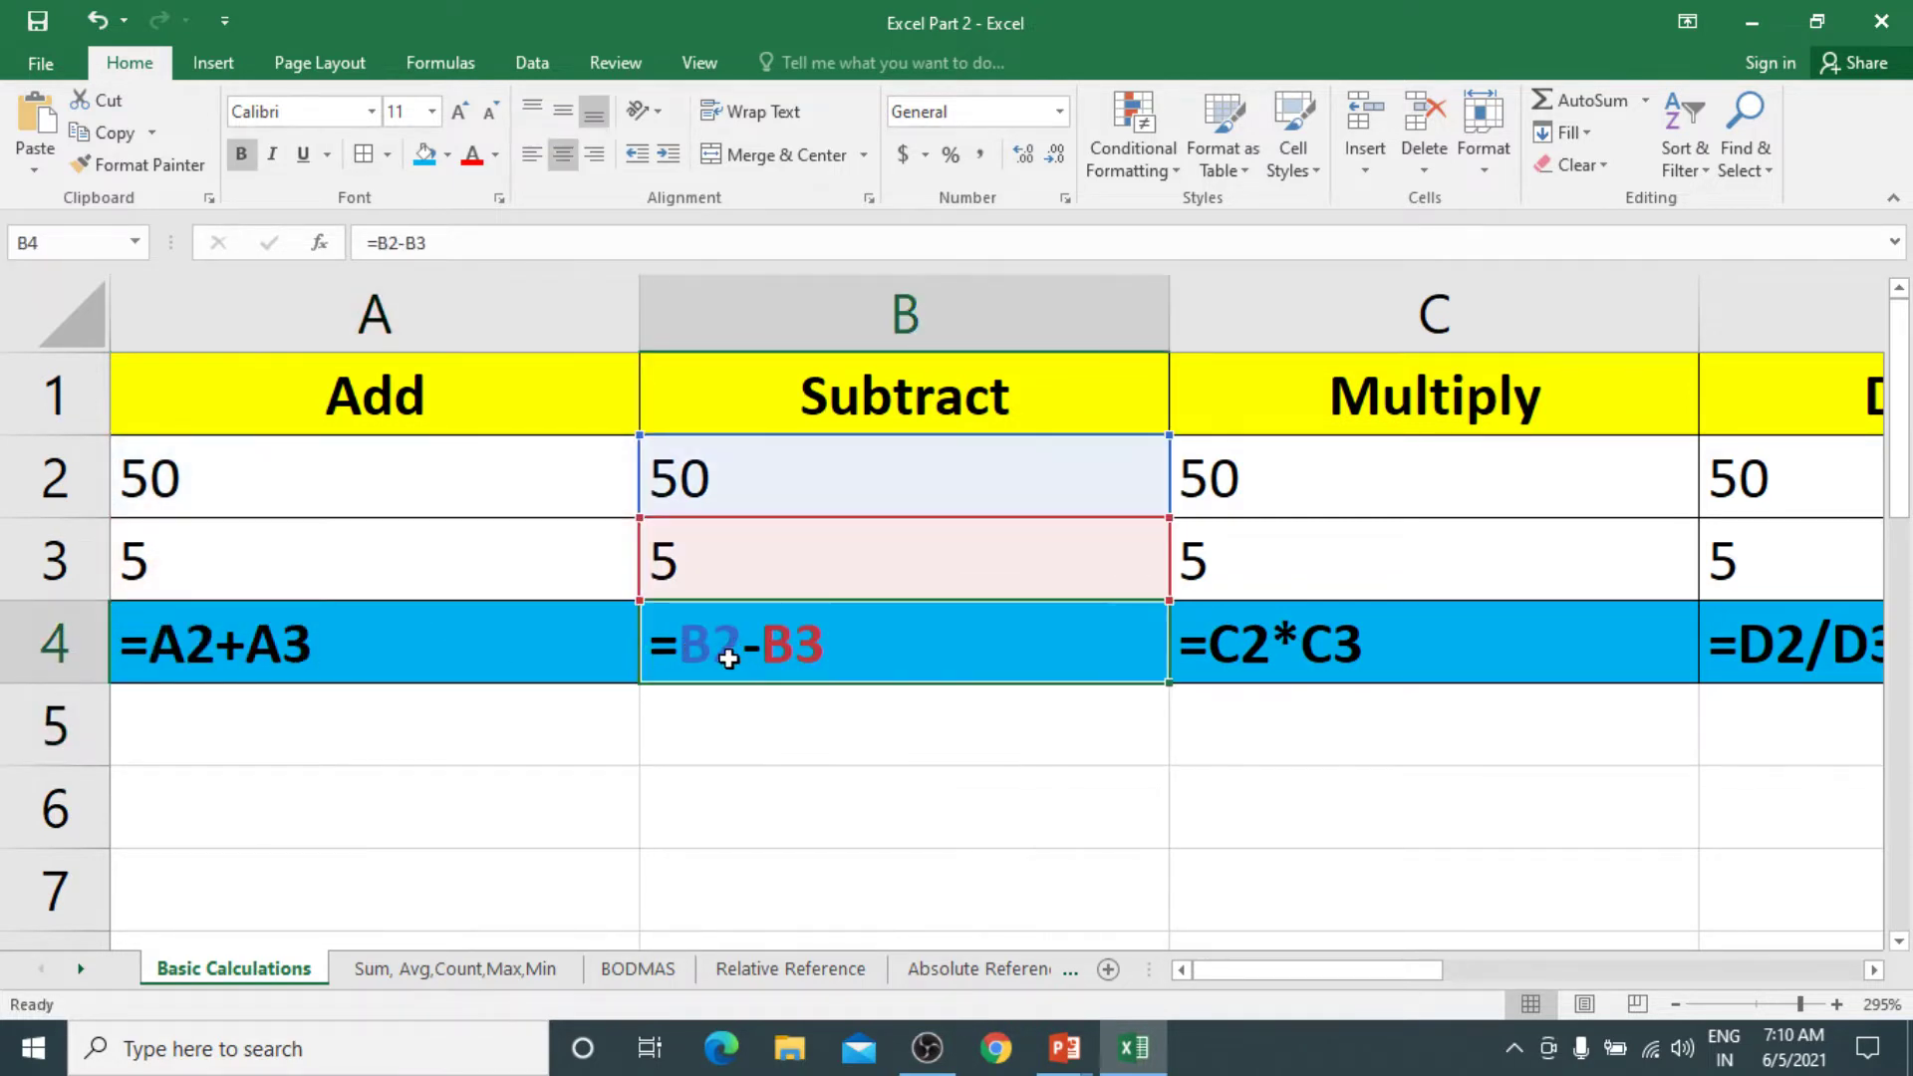
double_click(1267, 641)
double_click(1773, 651)
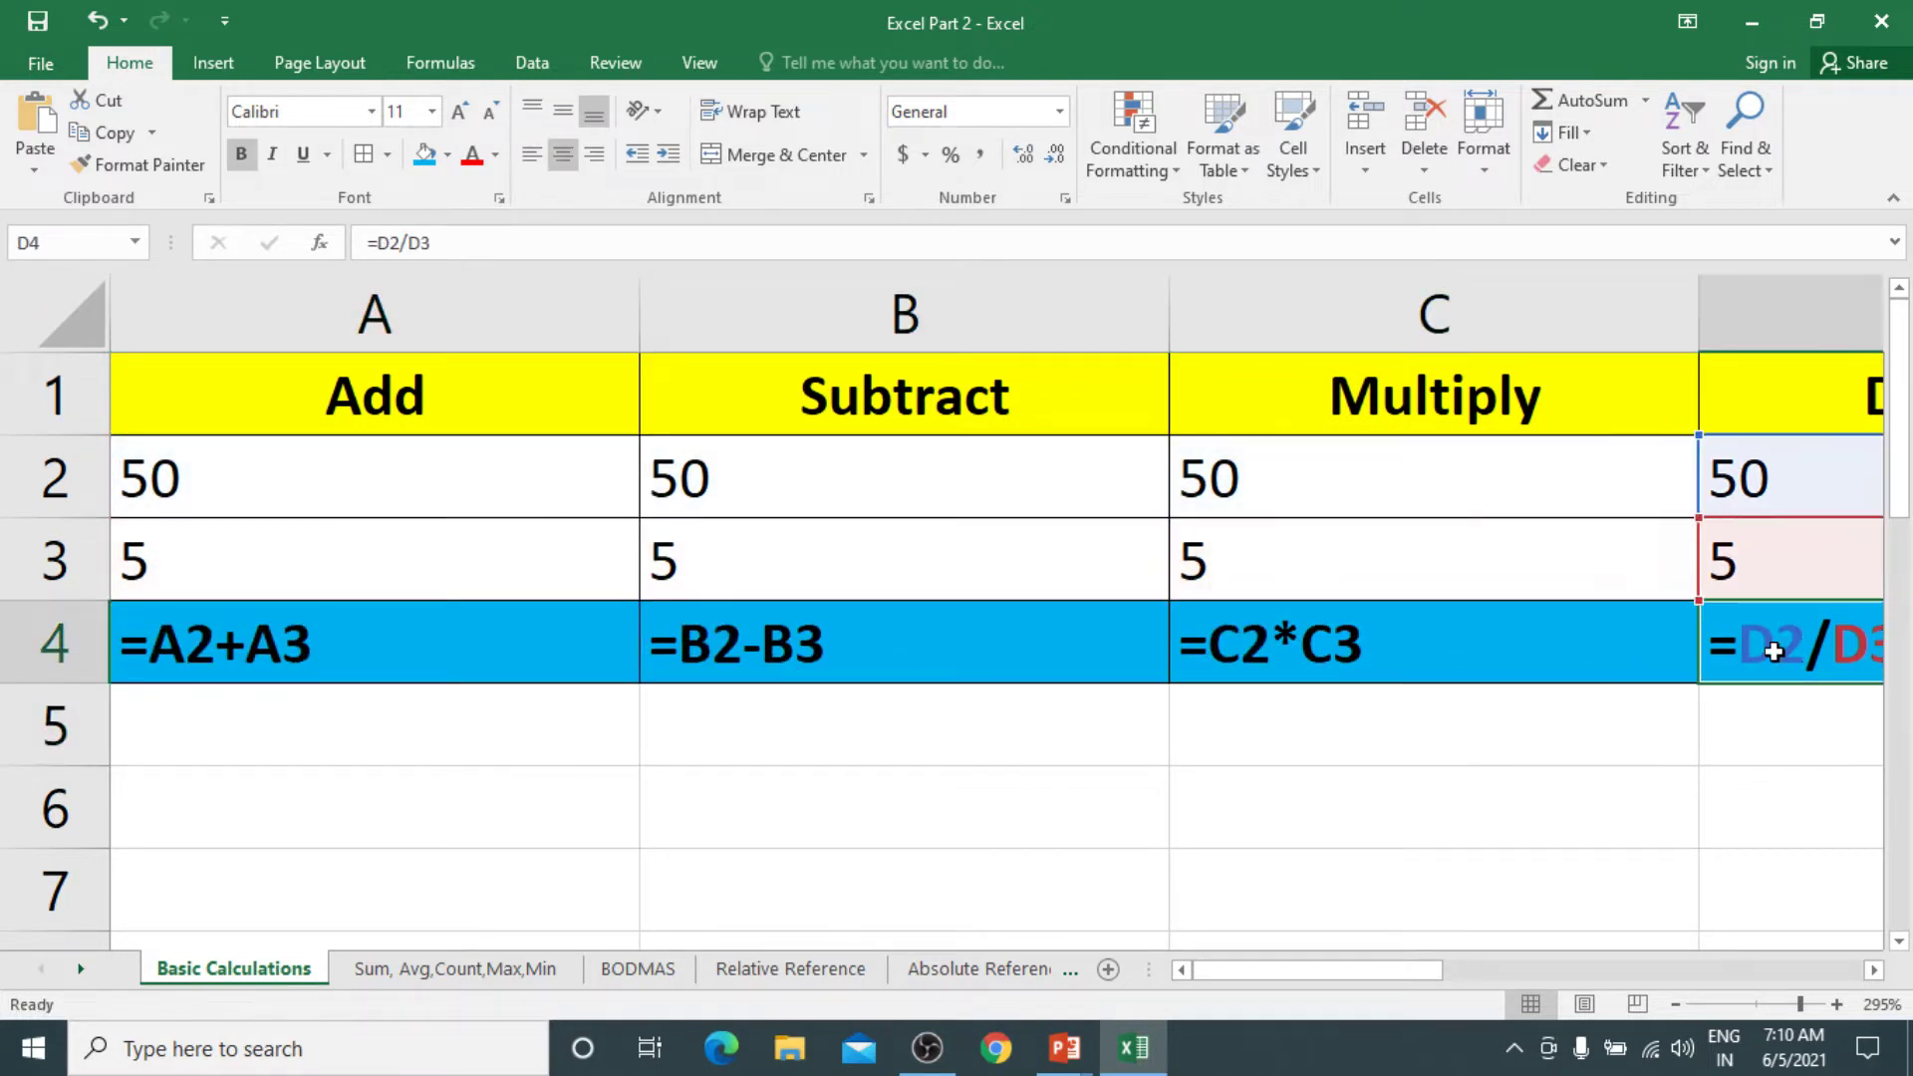
left_click(719, 750)
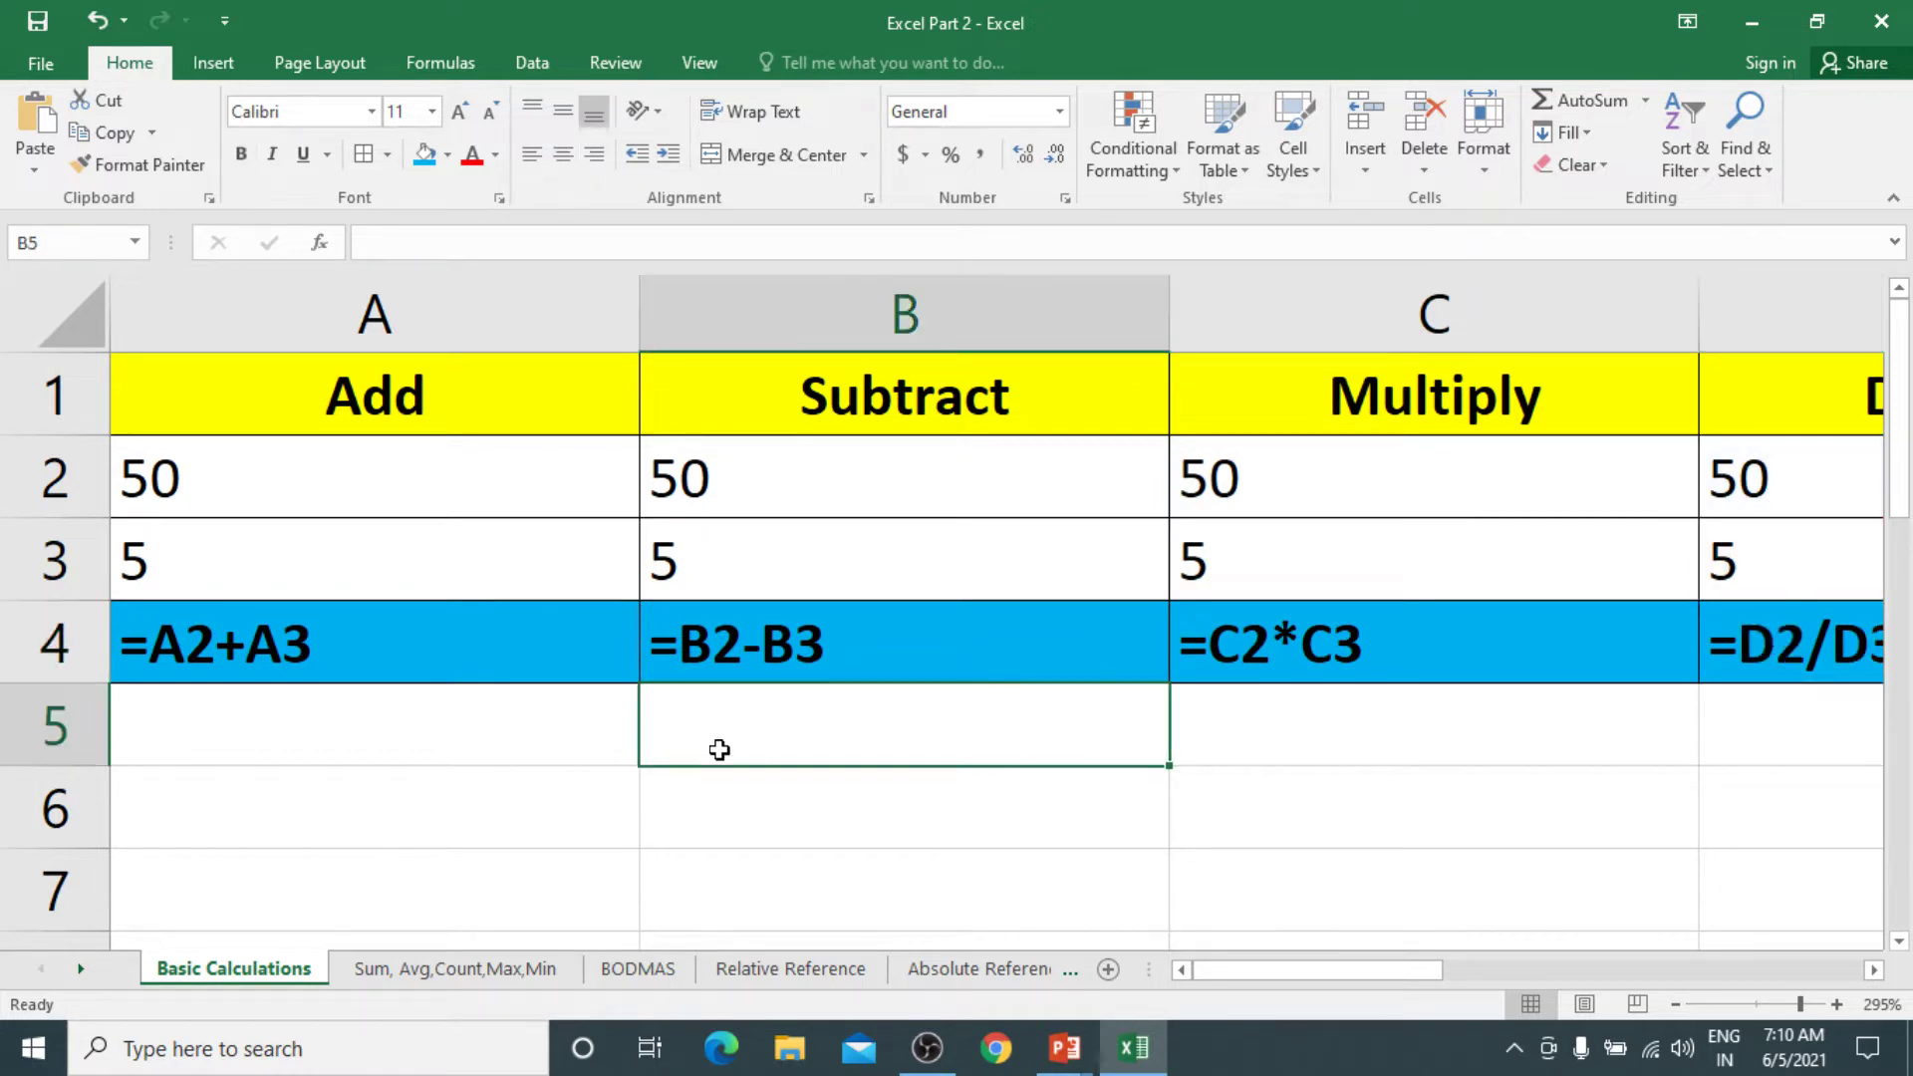
Switch the sheet to calculated results and back to the formula display
scroll(719, 750, "down", 4, "ctrl")
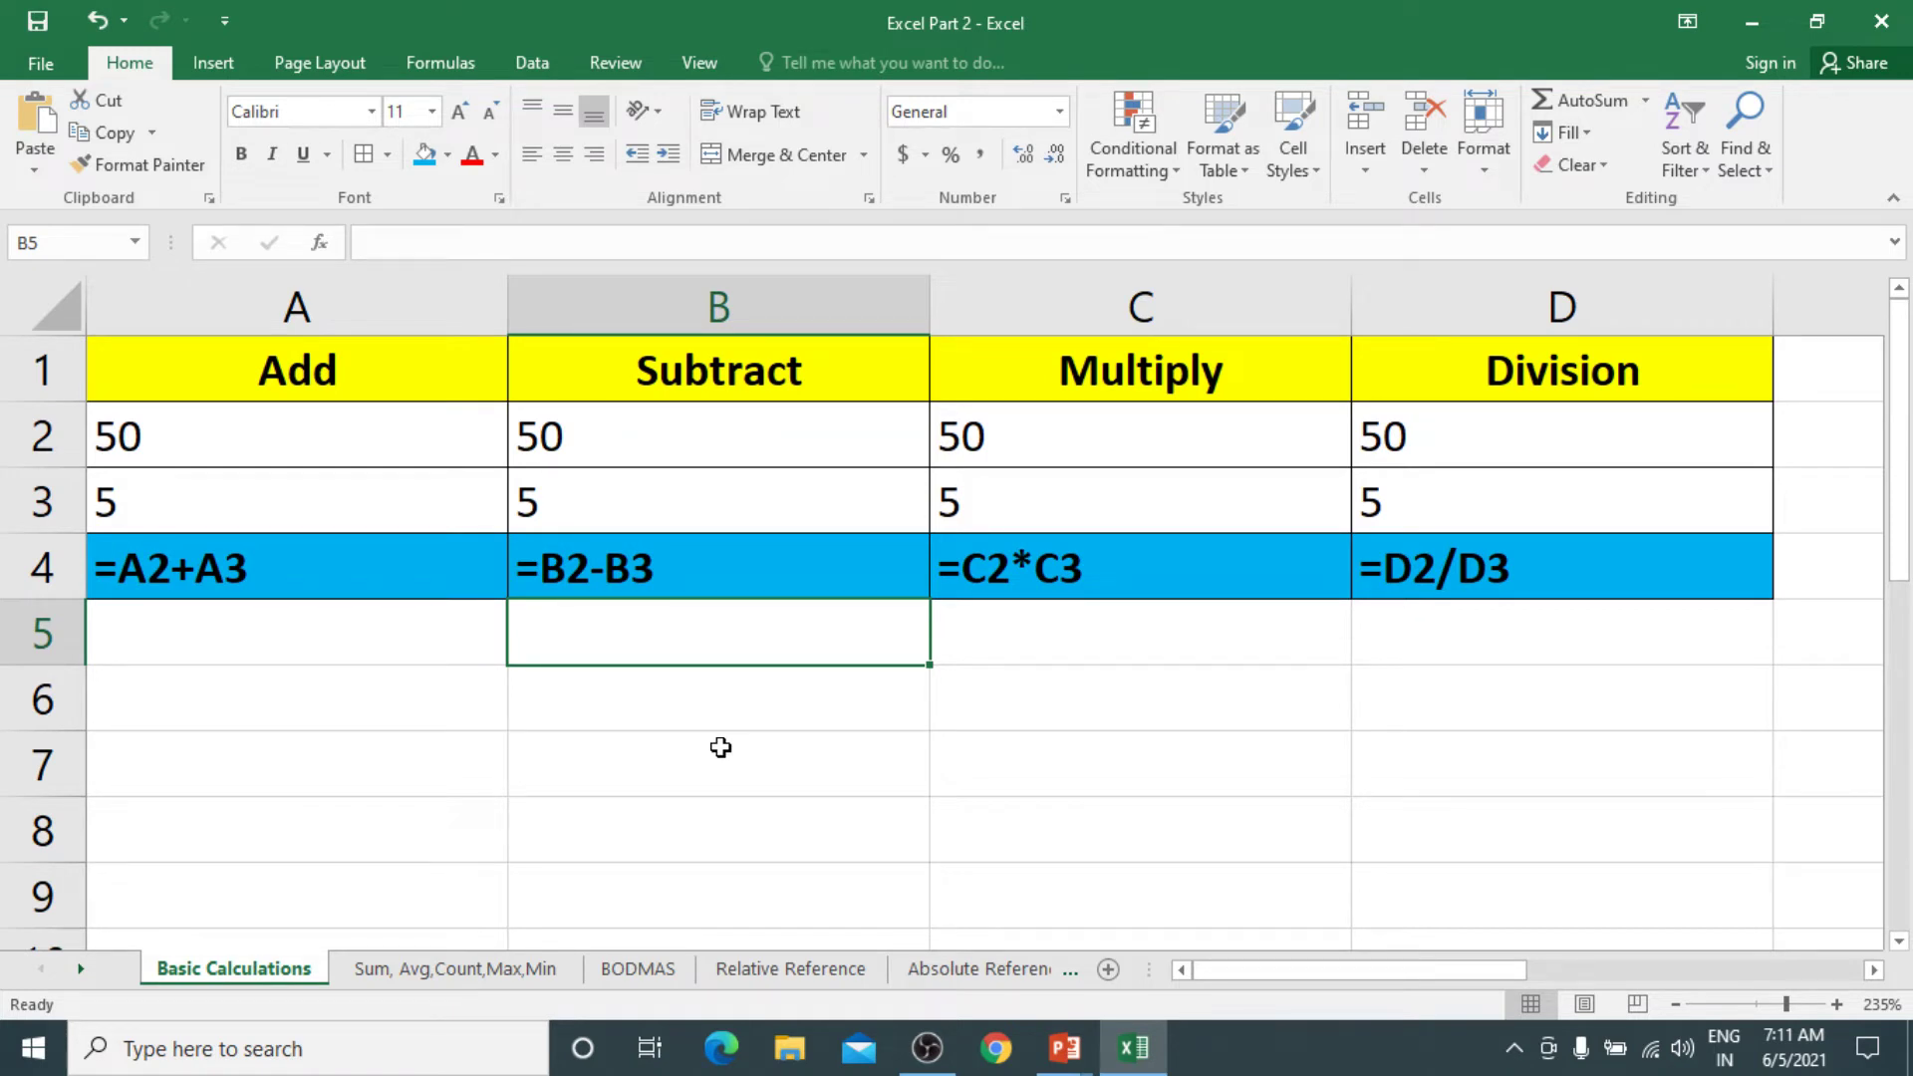
key("ctrl+grave")
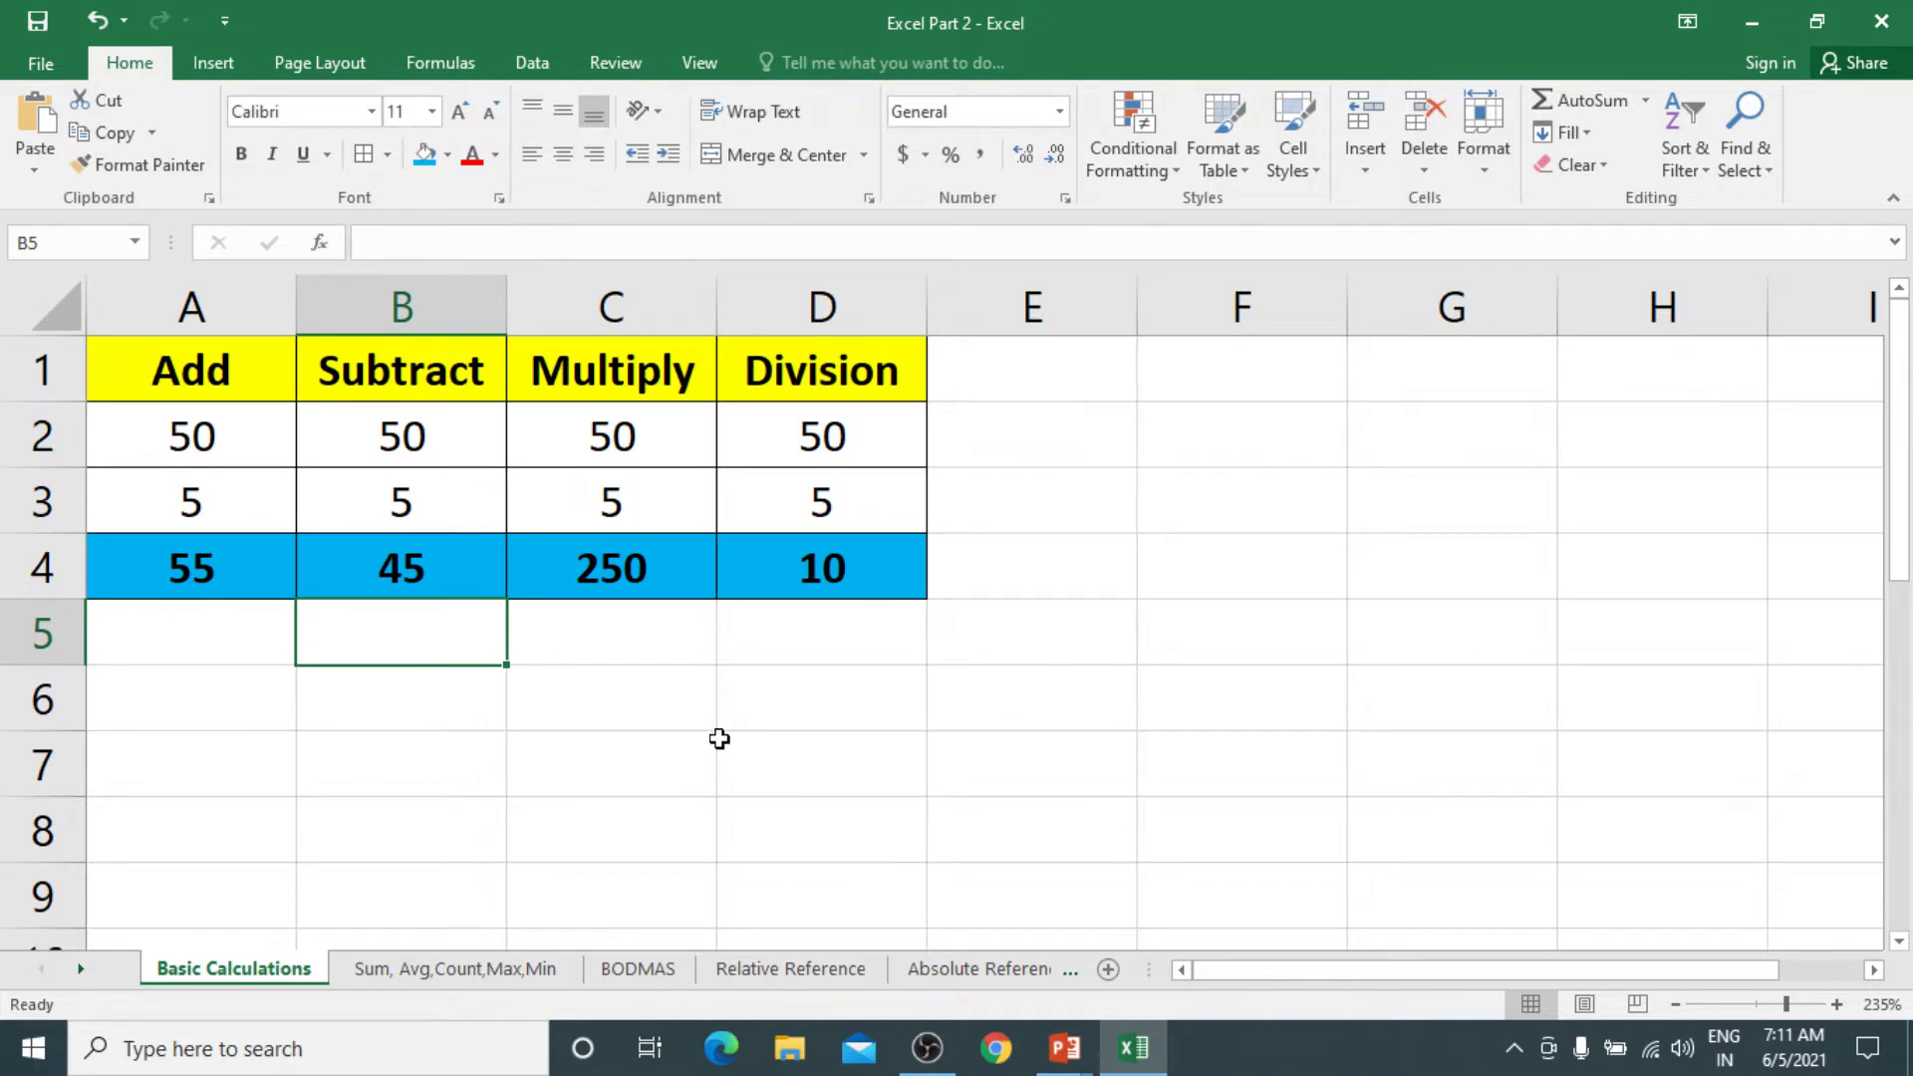
key("ctrl+grave")
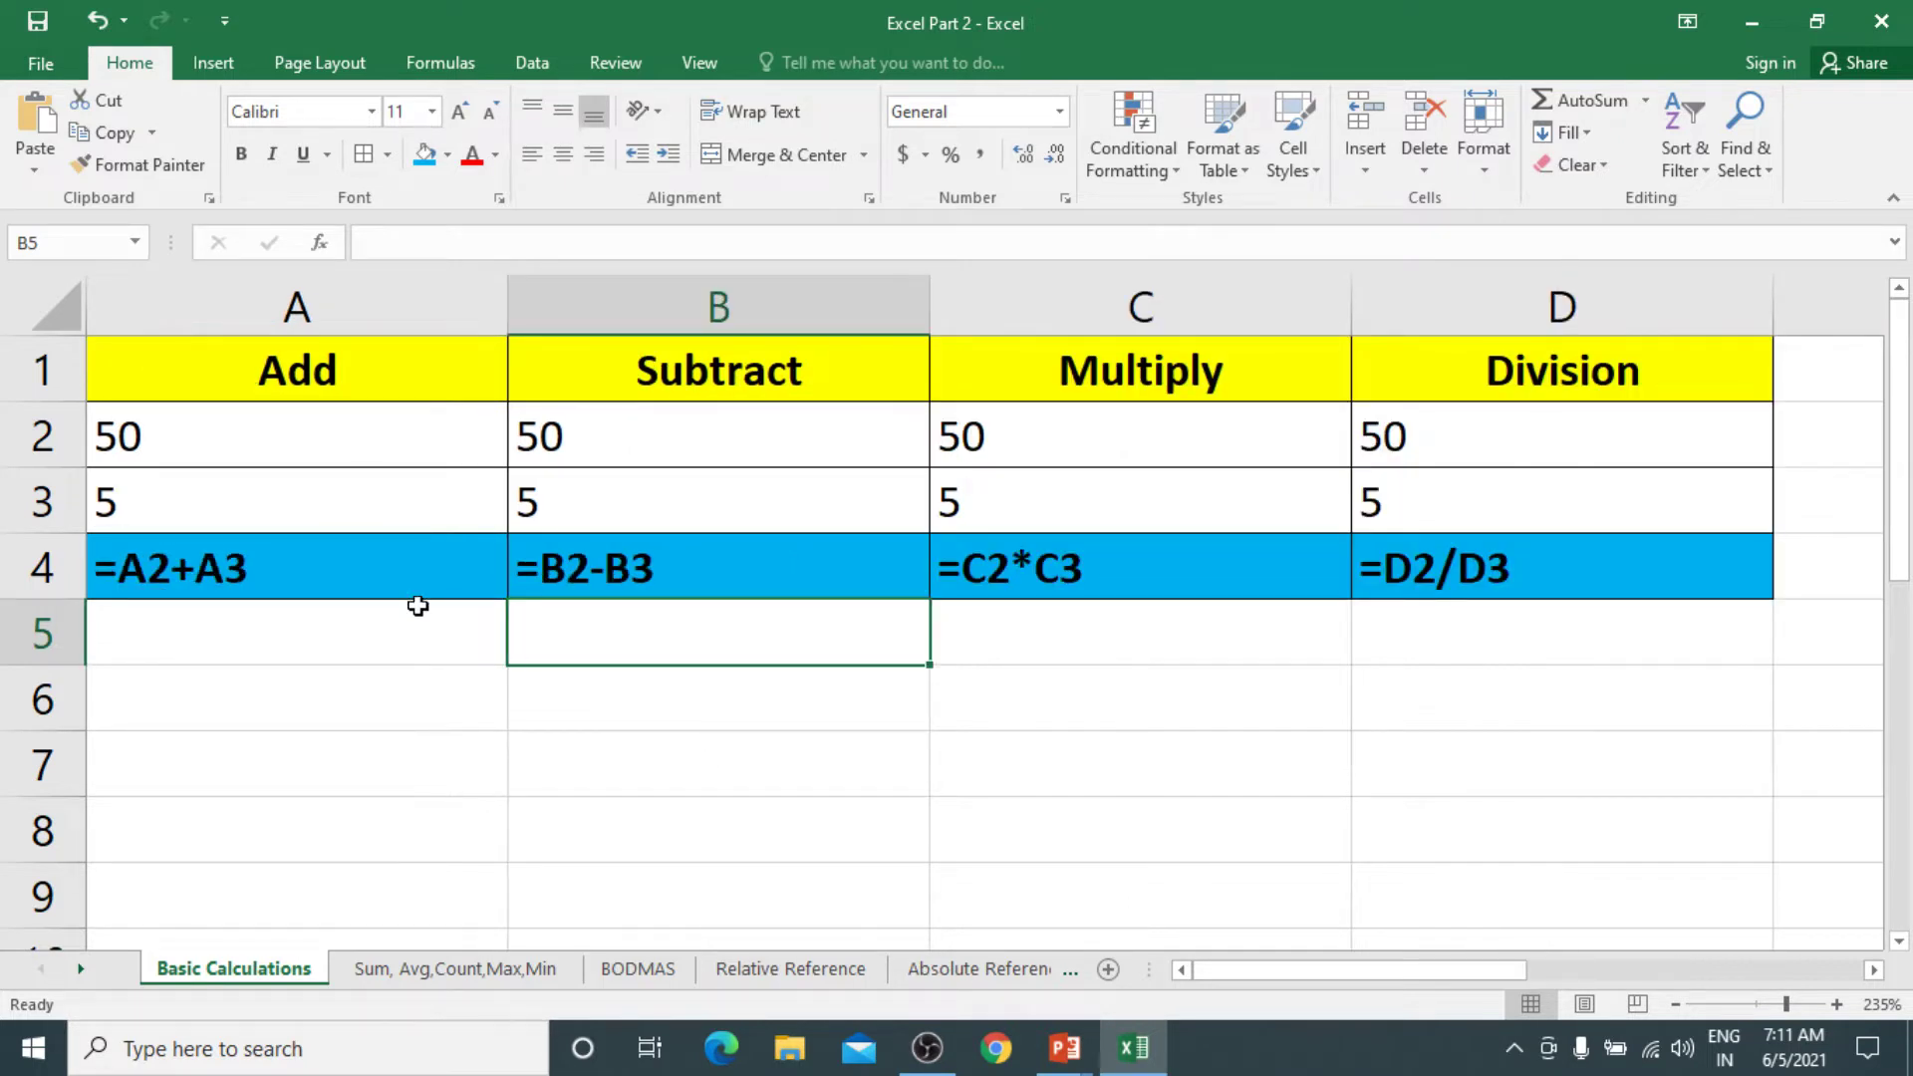
Change the value in A2 to 60, return the sheet to calculated results and check the addition result in A4
left_click(283, 561)
left_click(209, 431)
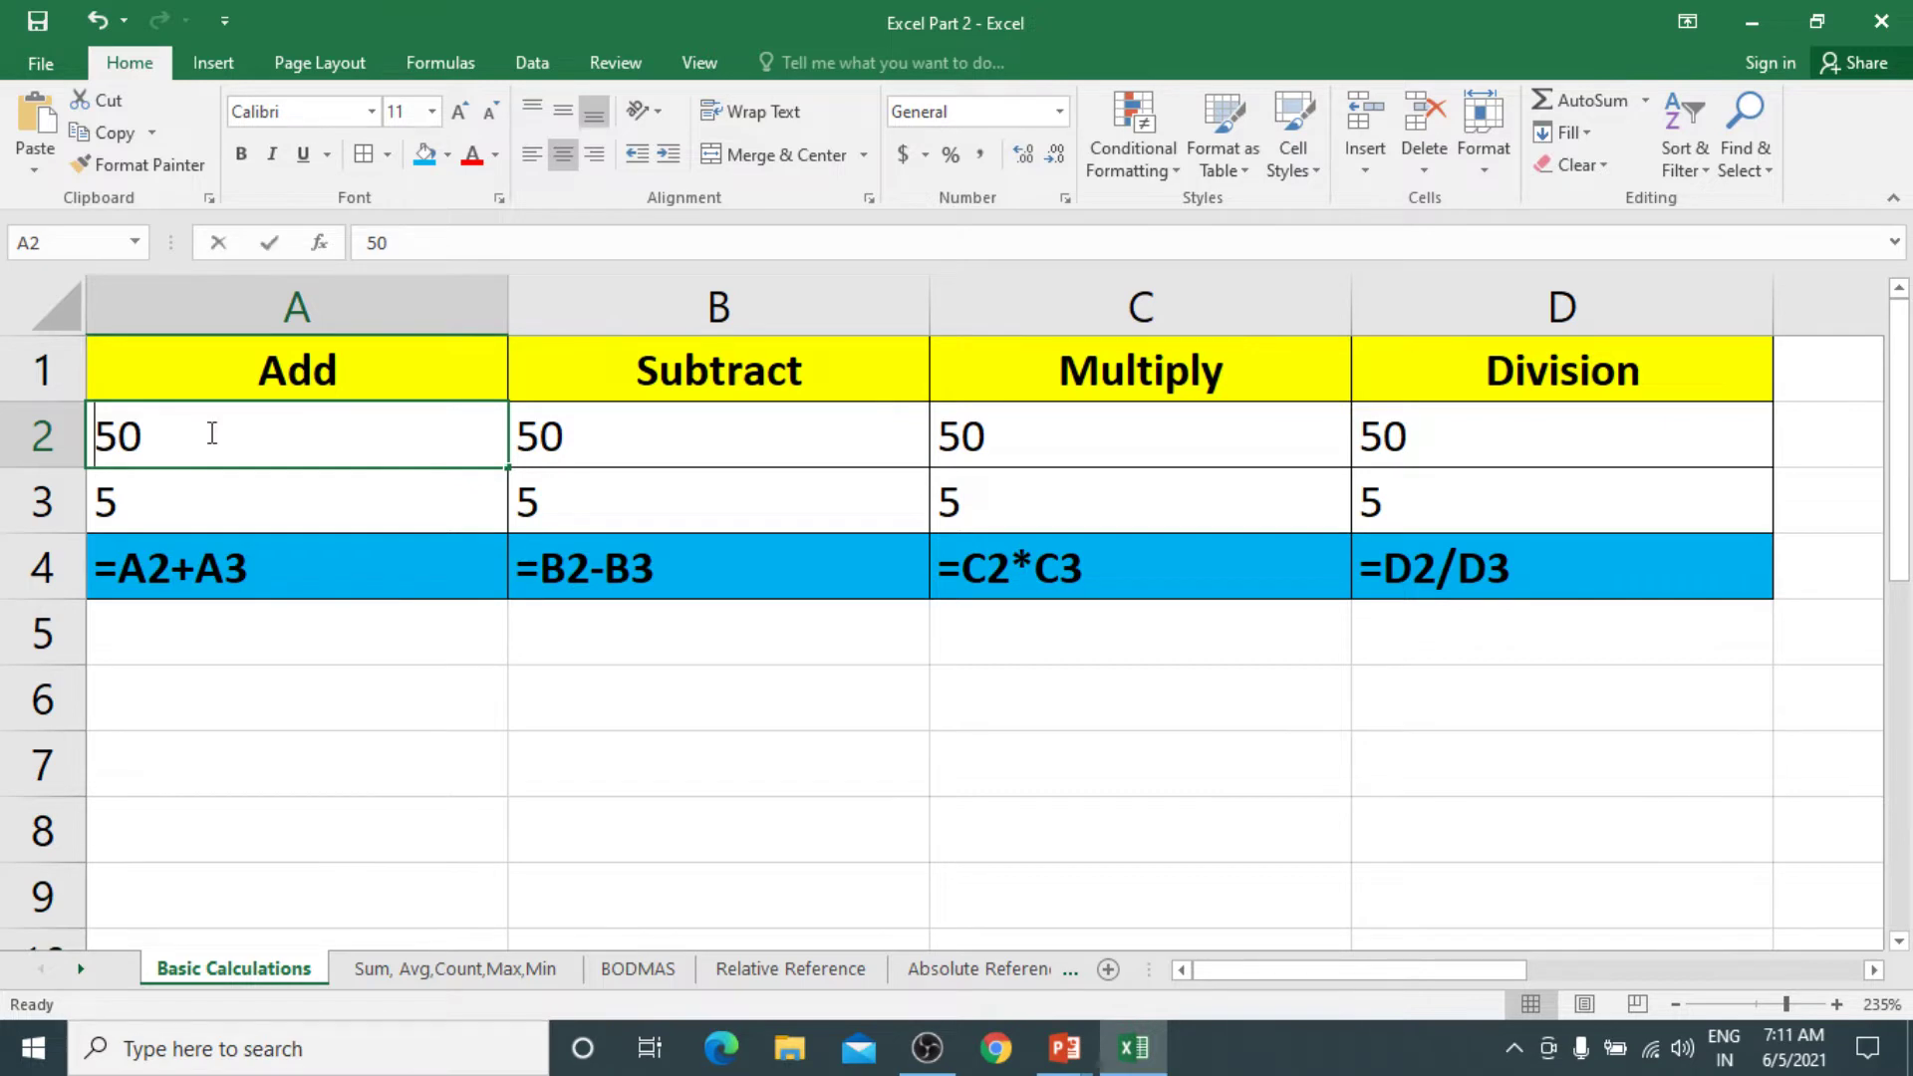
type("60")
key("Return")
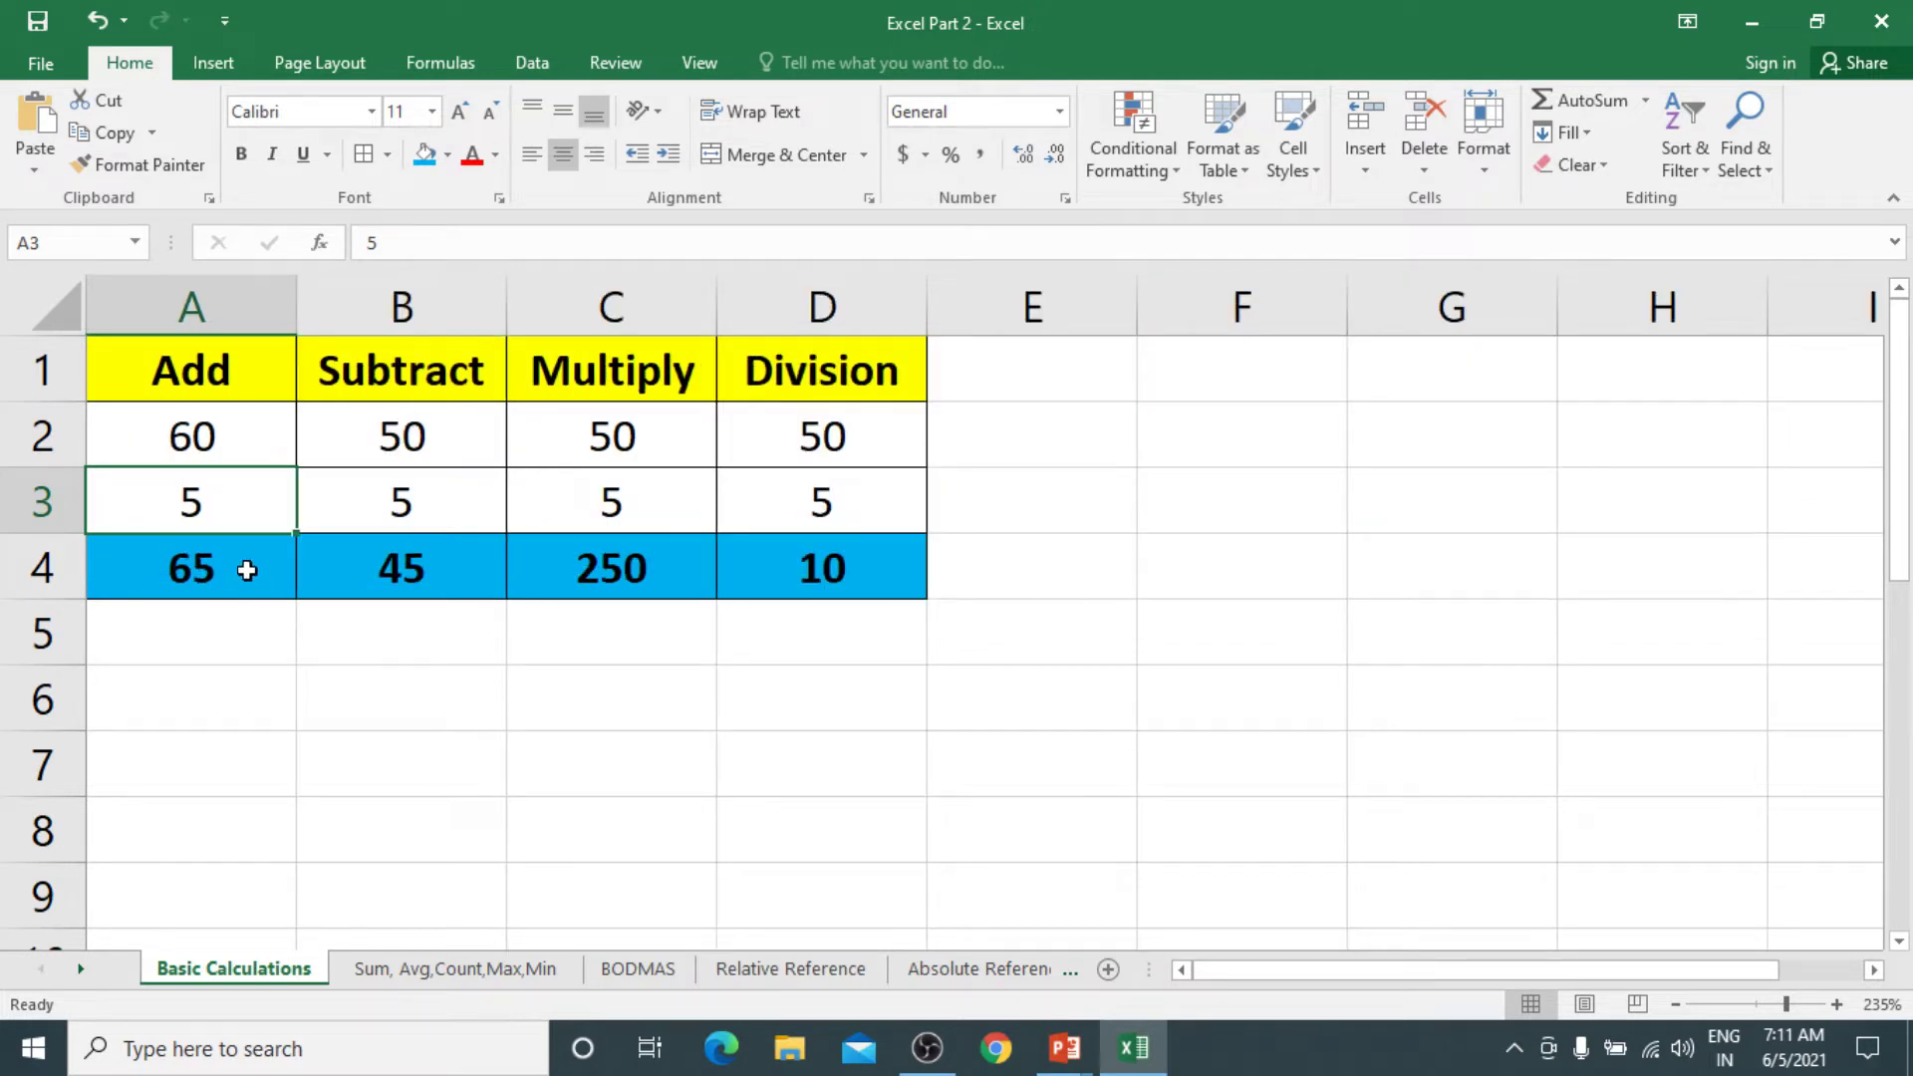
left_click(248, 559)
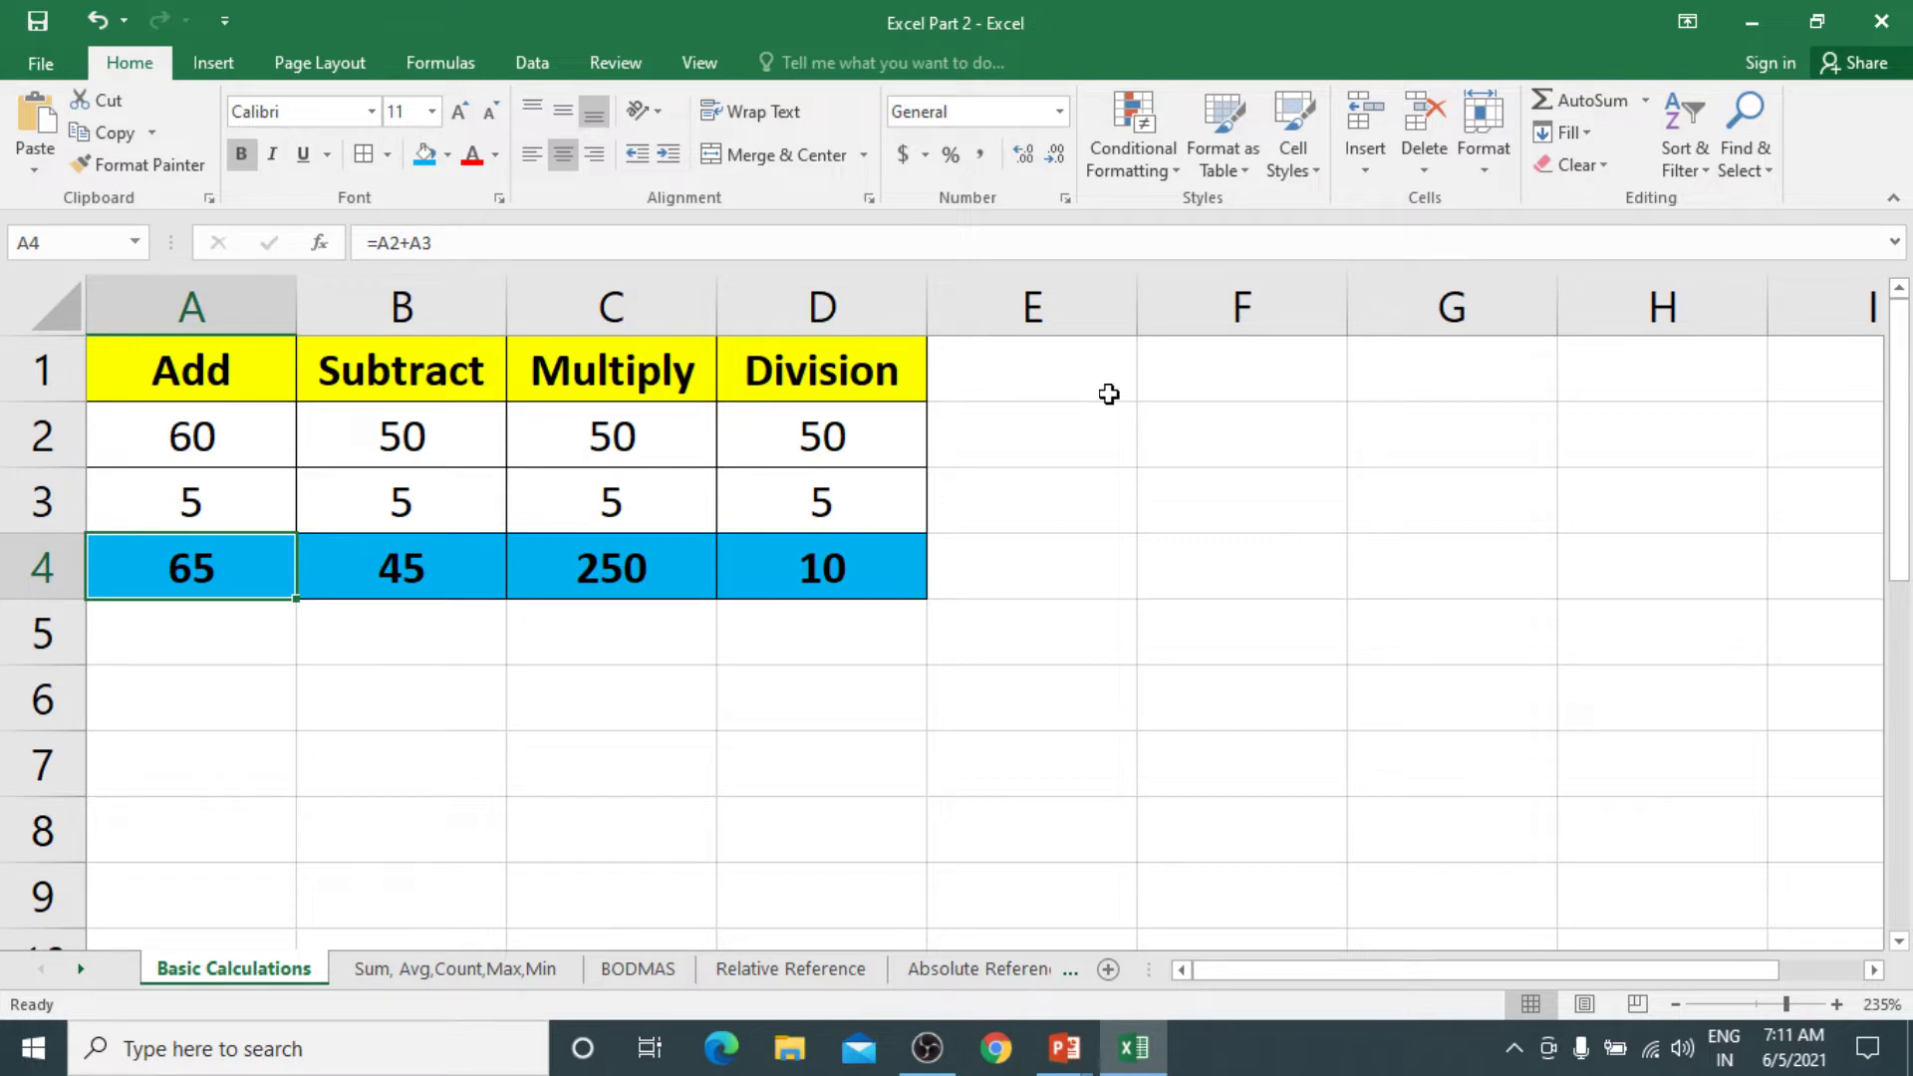
Move the BODMAS sheet directly after Basic Calculations and return to the Basic Calculations sheet
left_click(662, 979)
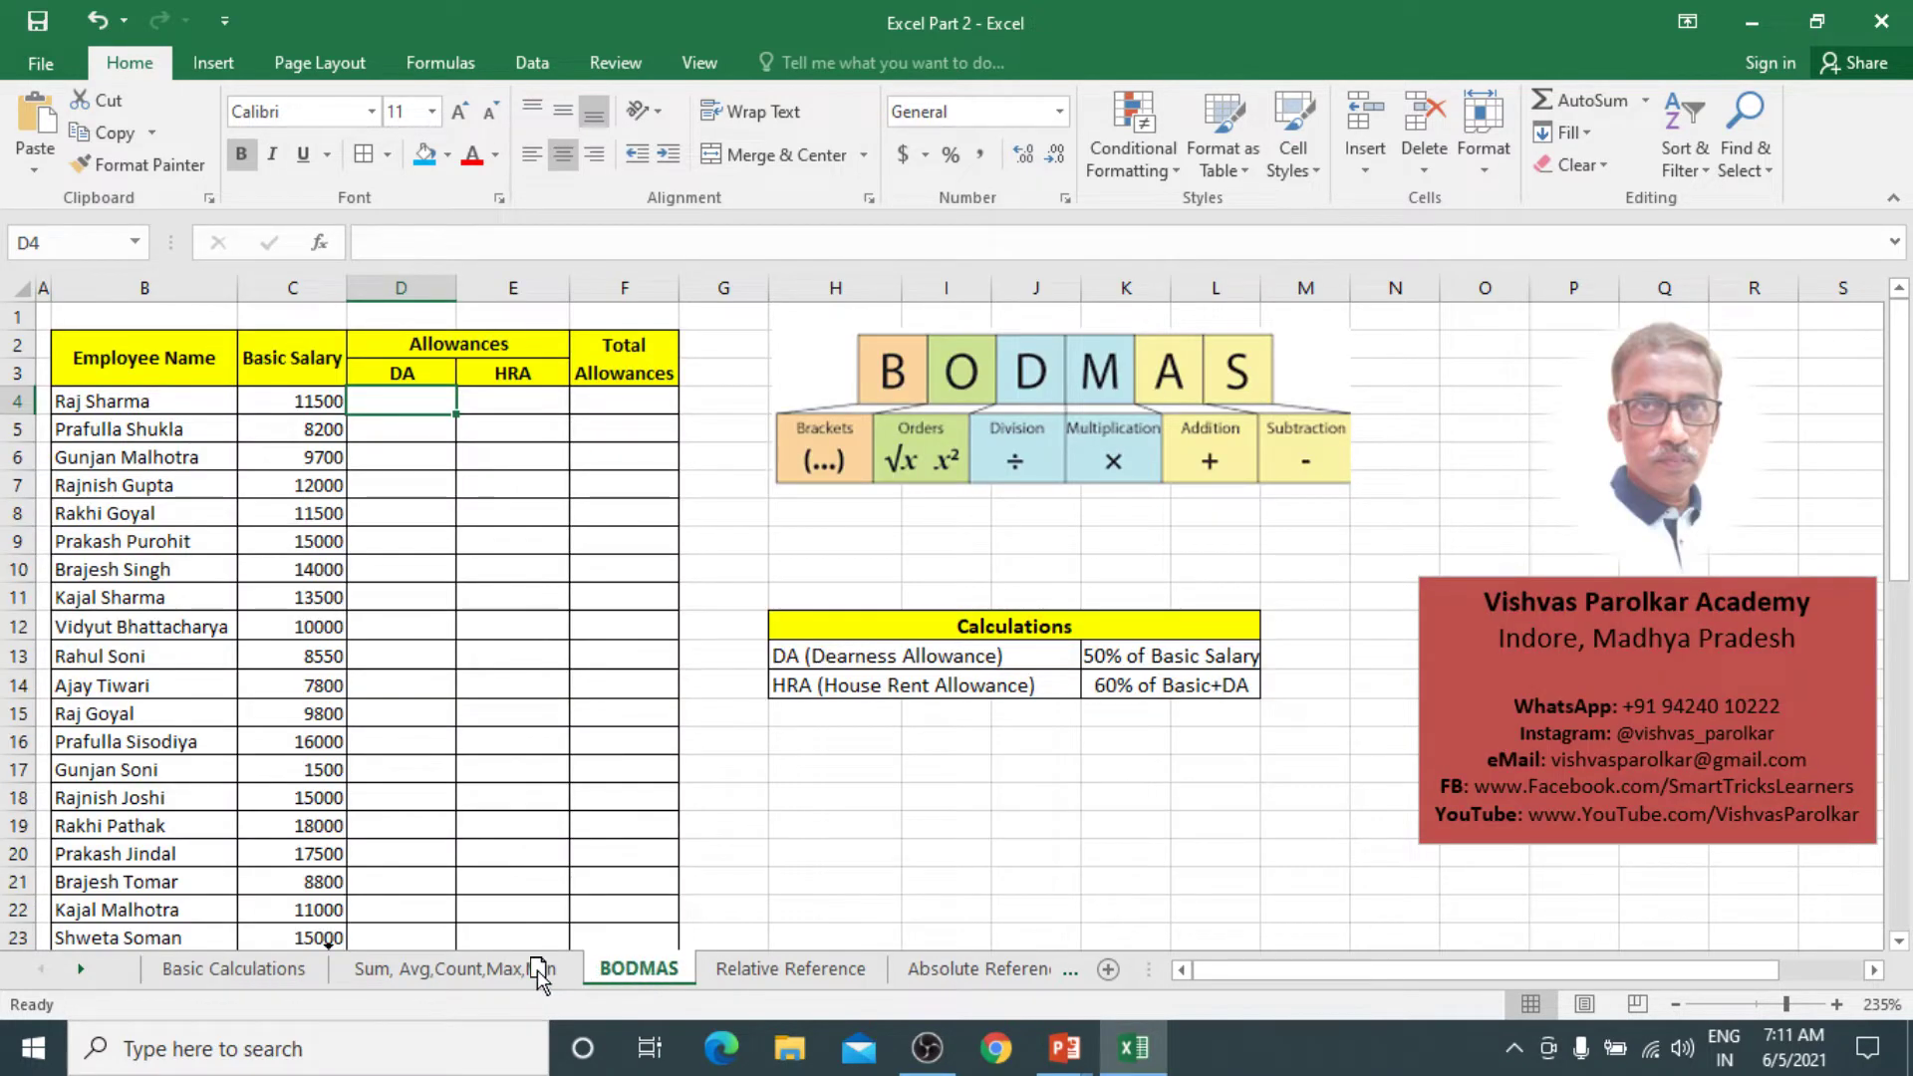
left_click_drag(435, 971, 344, 971)
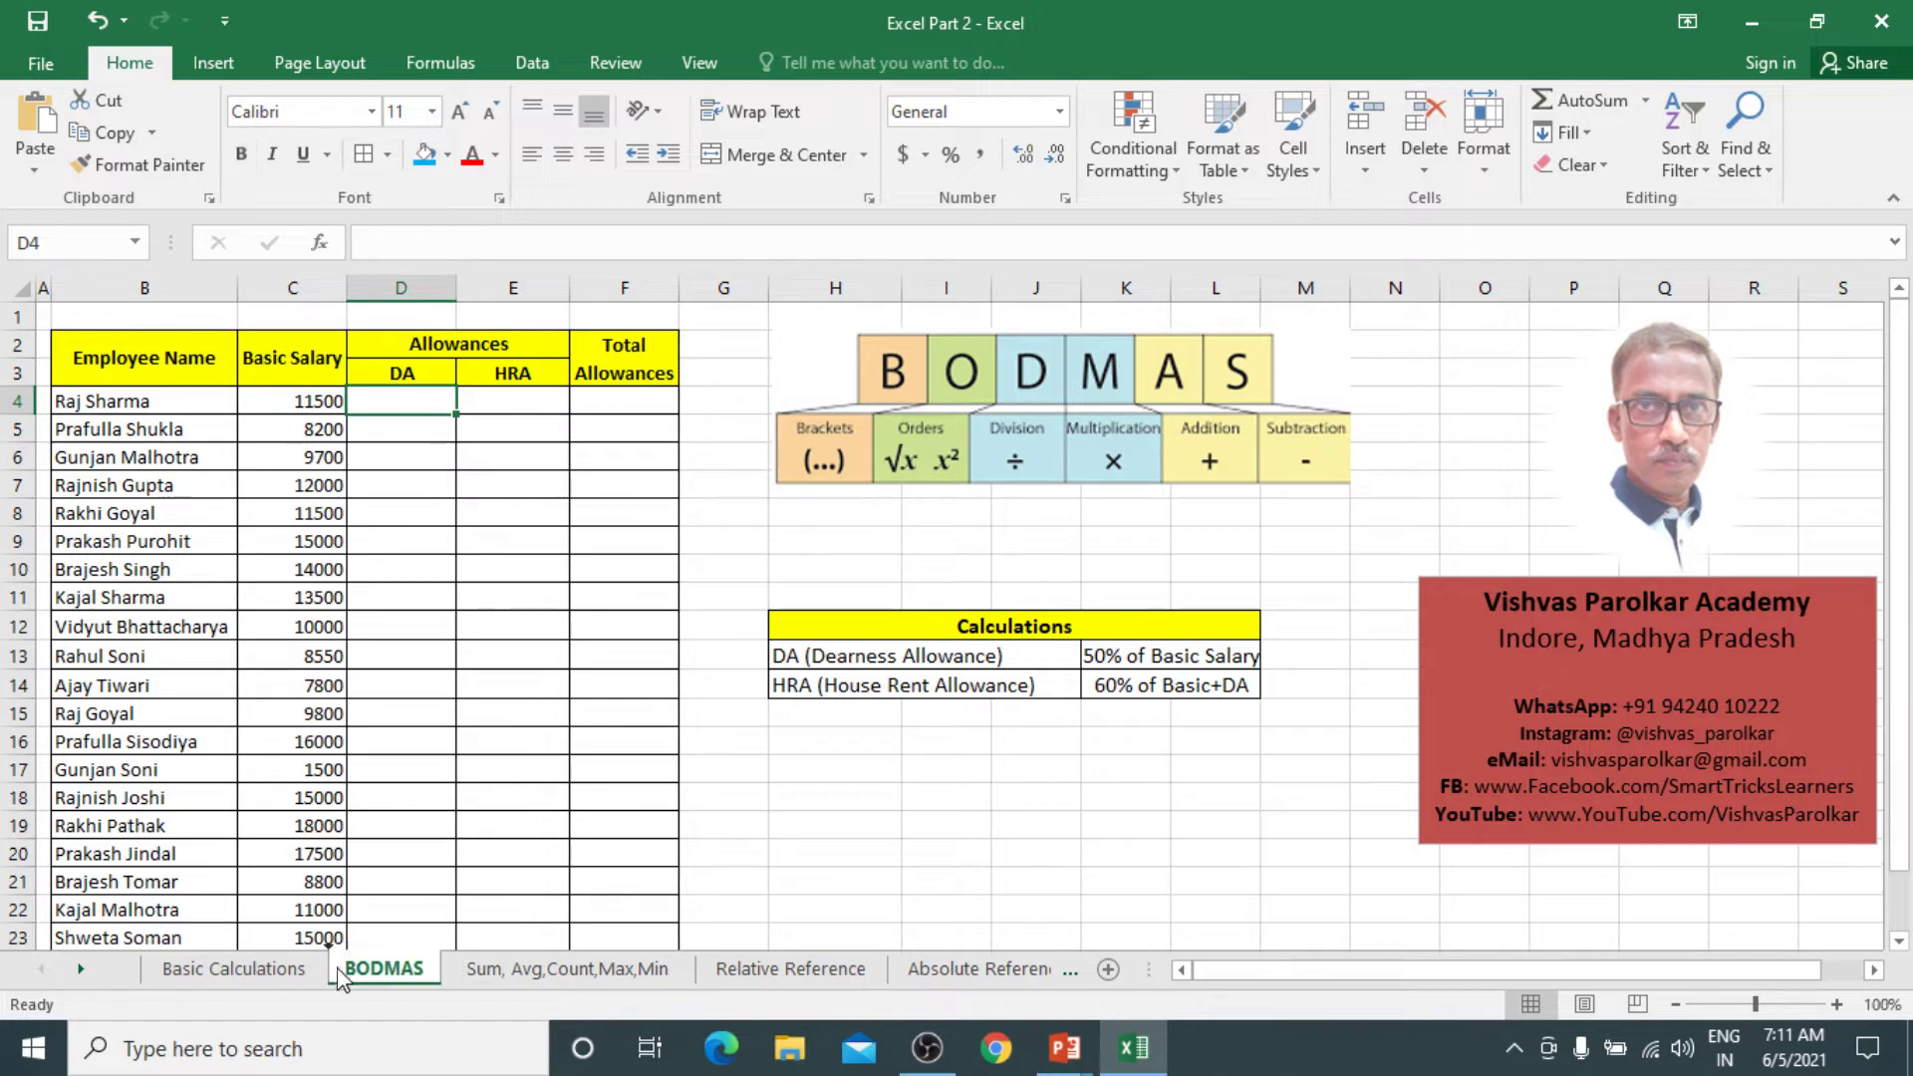
left_click(269, 968)
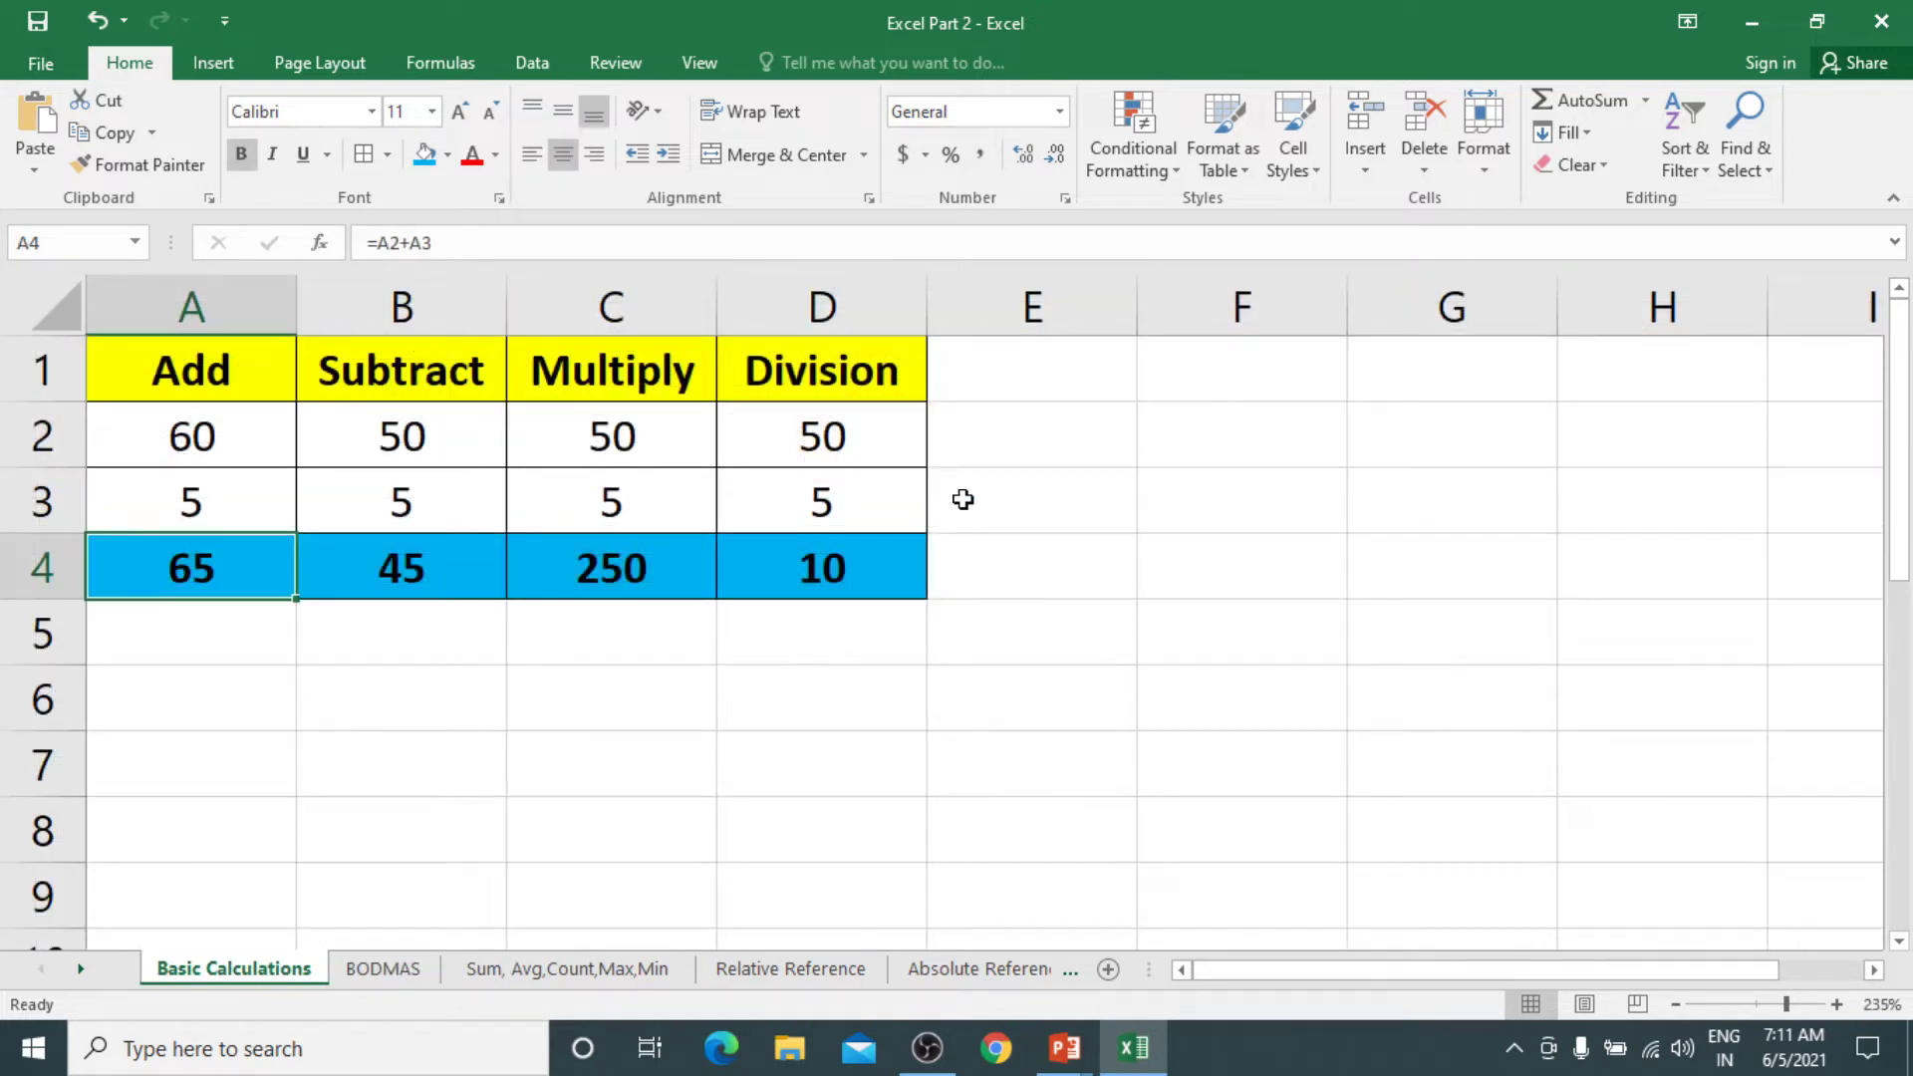
Enter the heading "Max Marks" in cell F1
left_click(1207, 383)
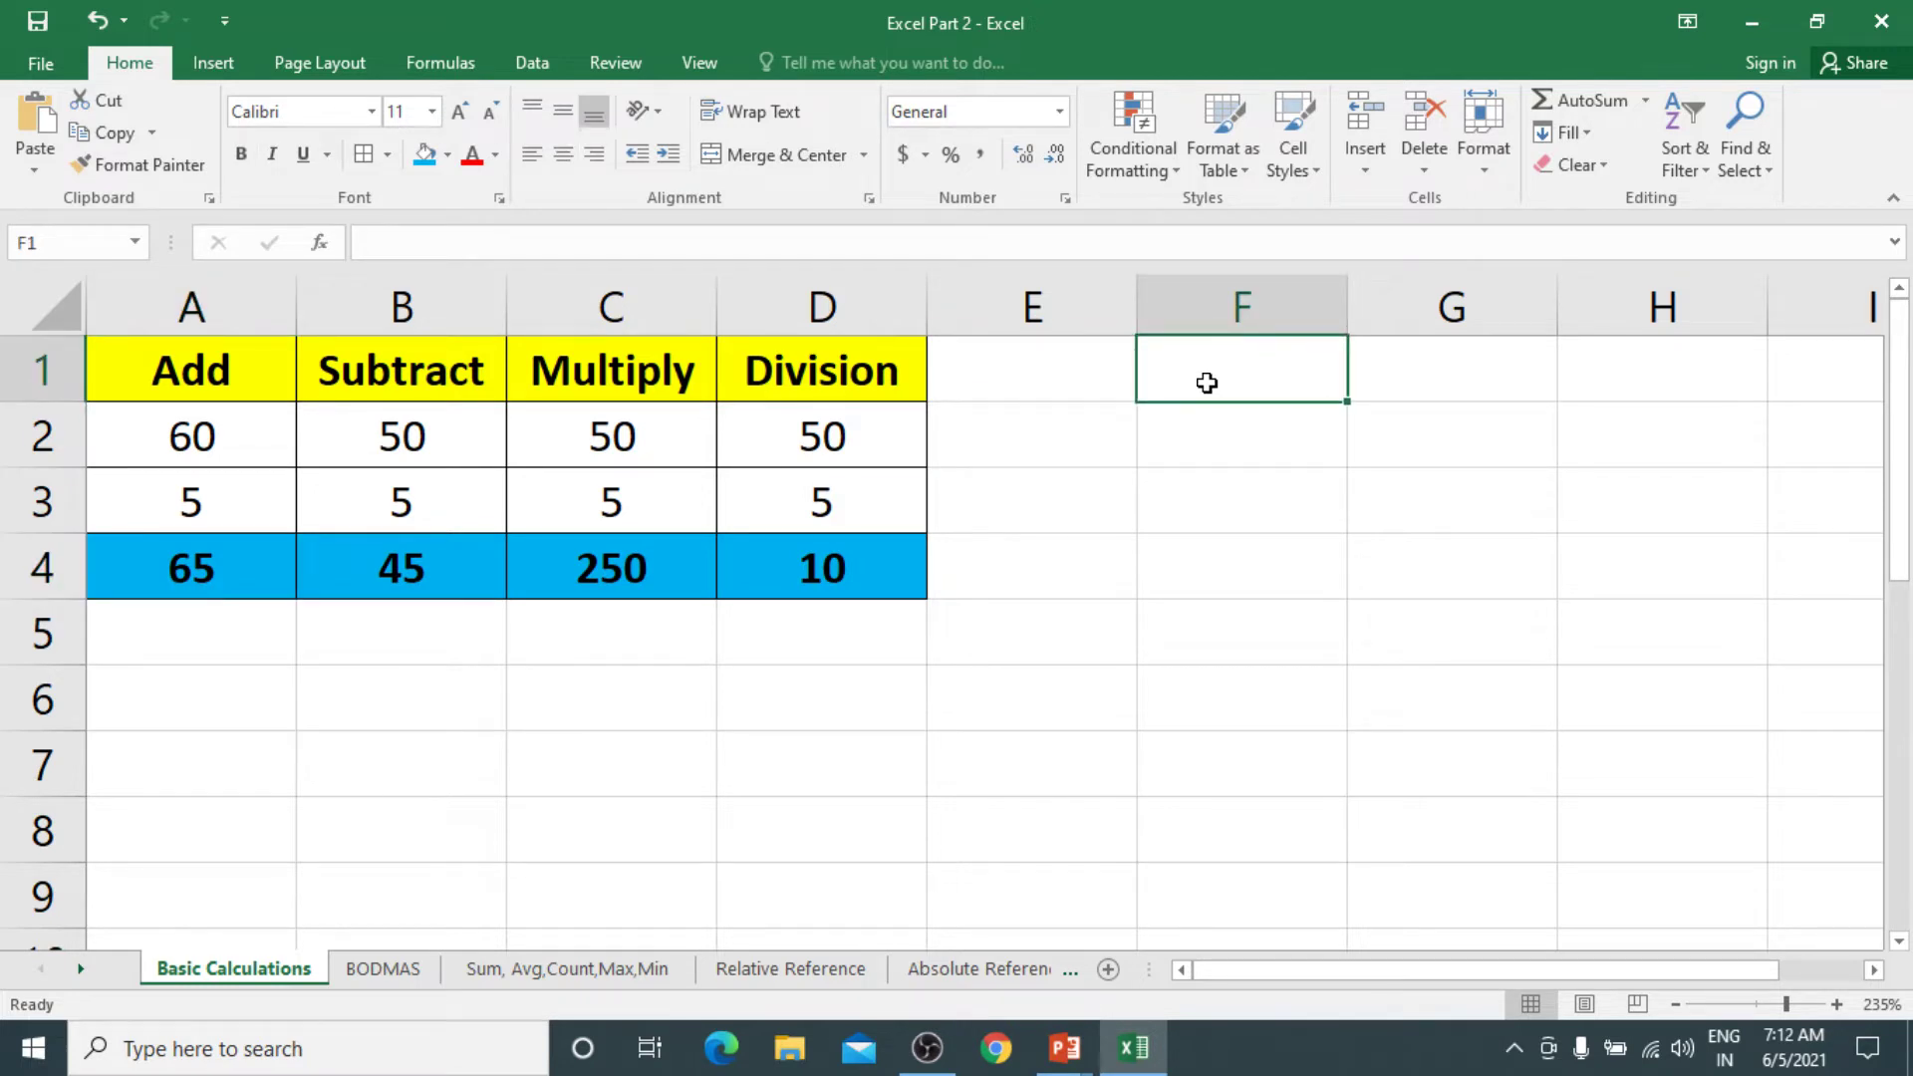
type("Mar")
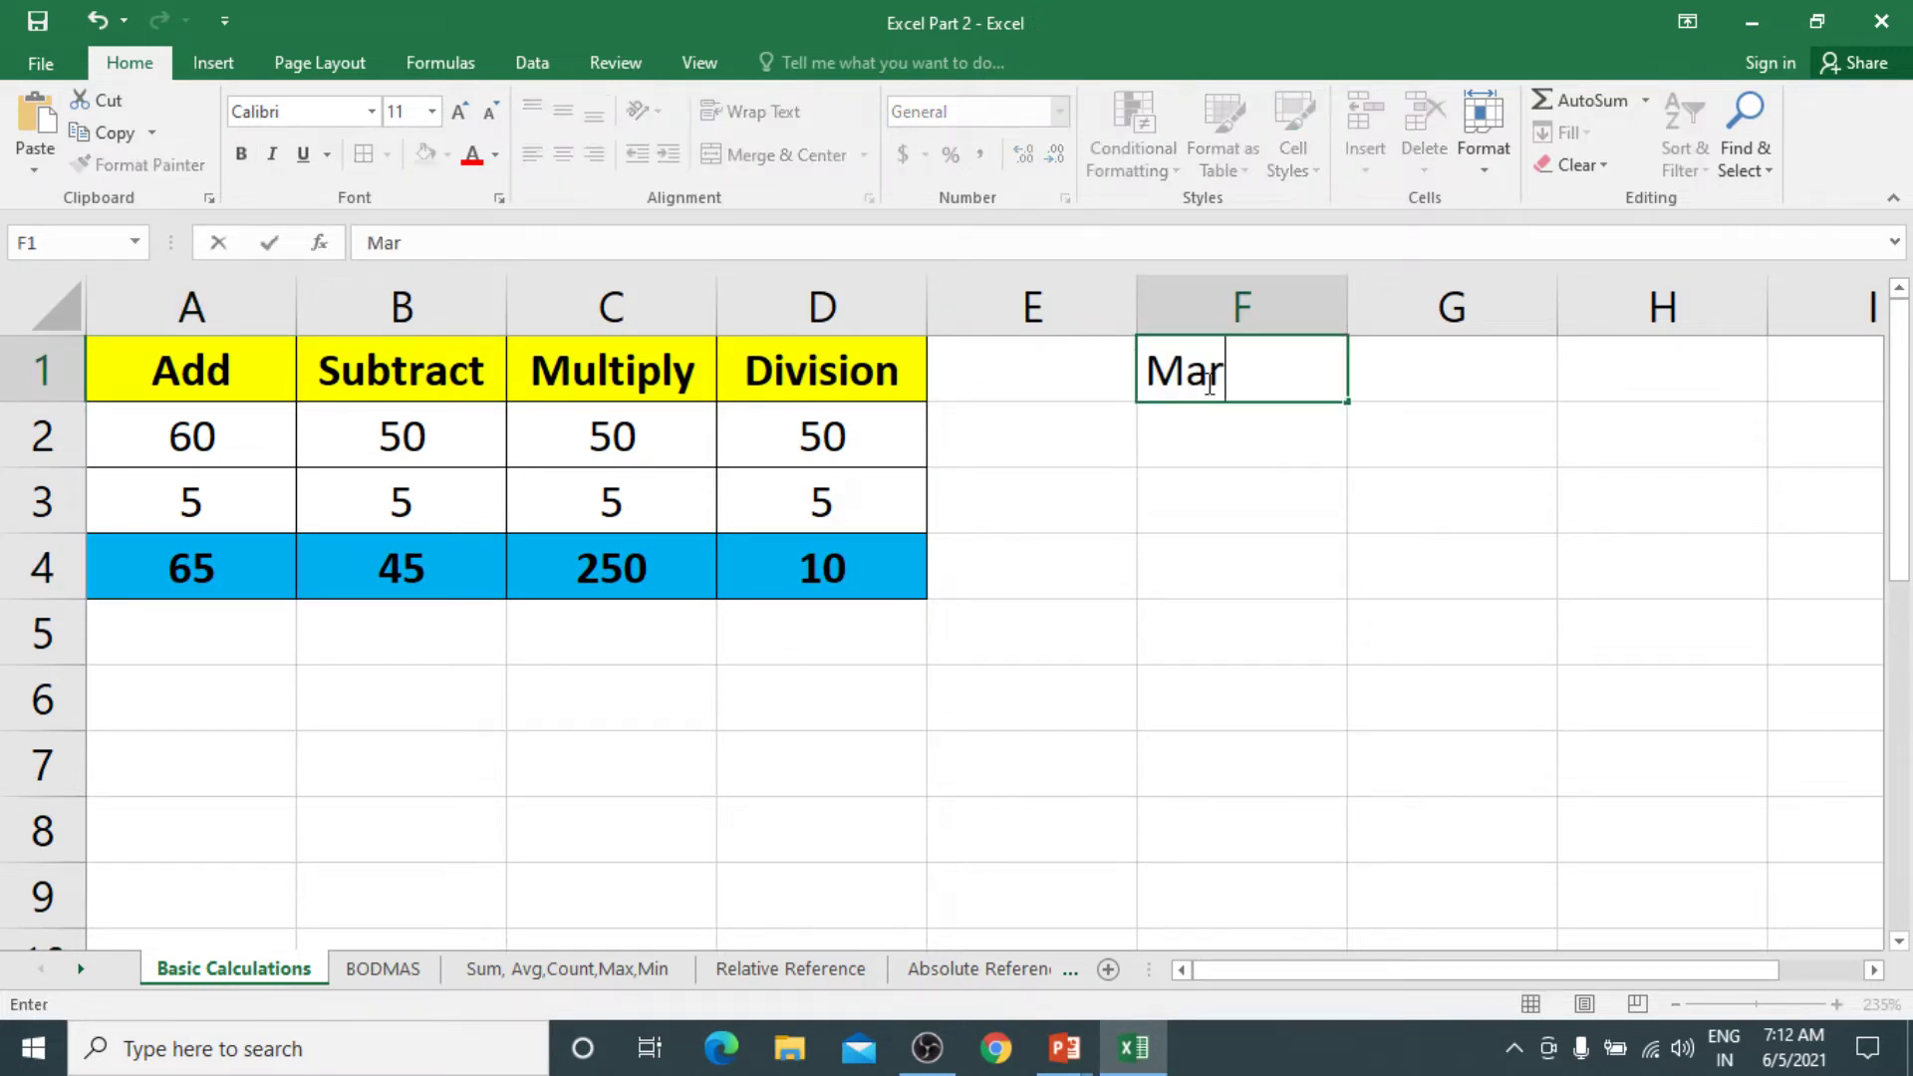
key("BackSpace")
key("BackSpace")
type("ax Marks")
key("Tab")
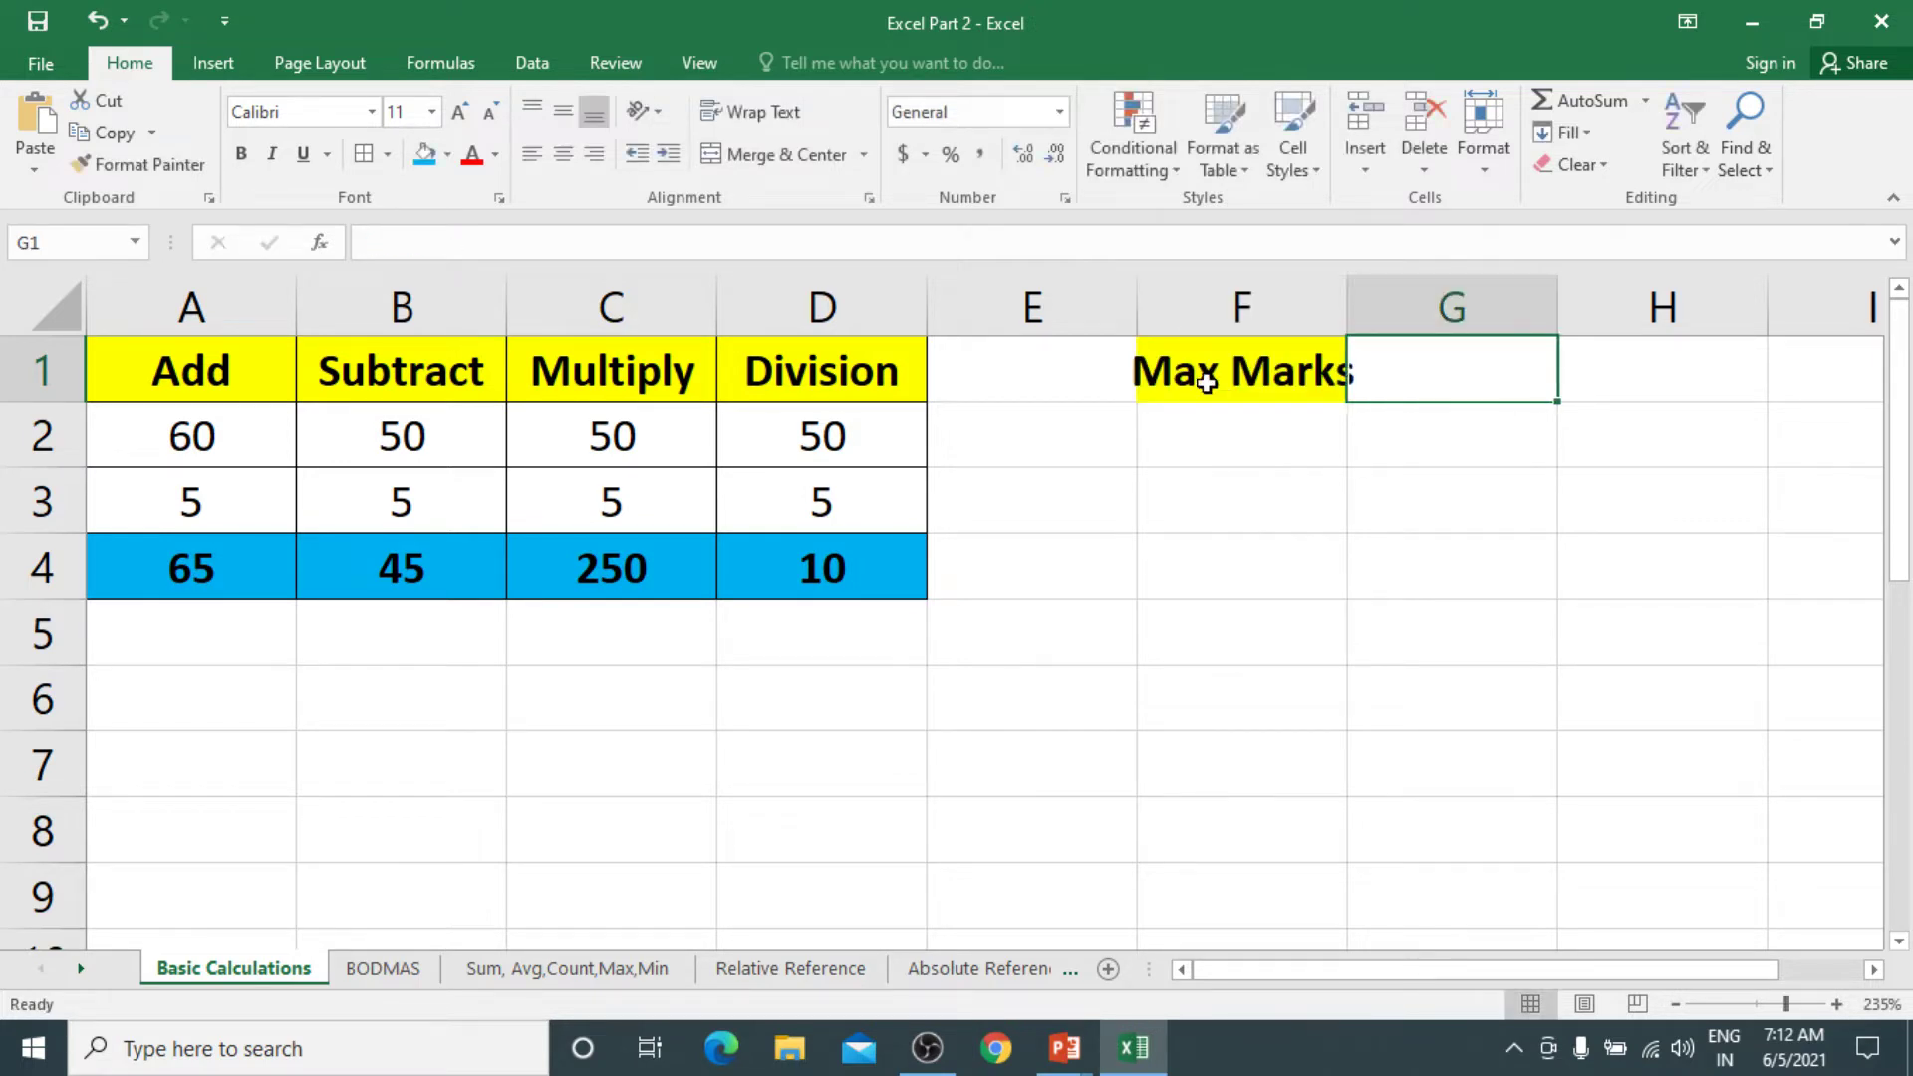
Add the headings "Marks Obtained" in G1 and "Percentage" in H1
type("Marks")
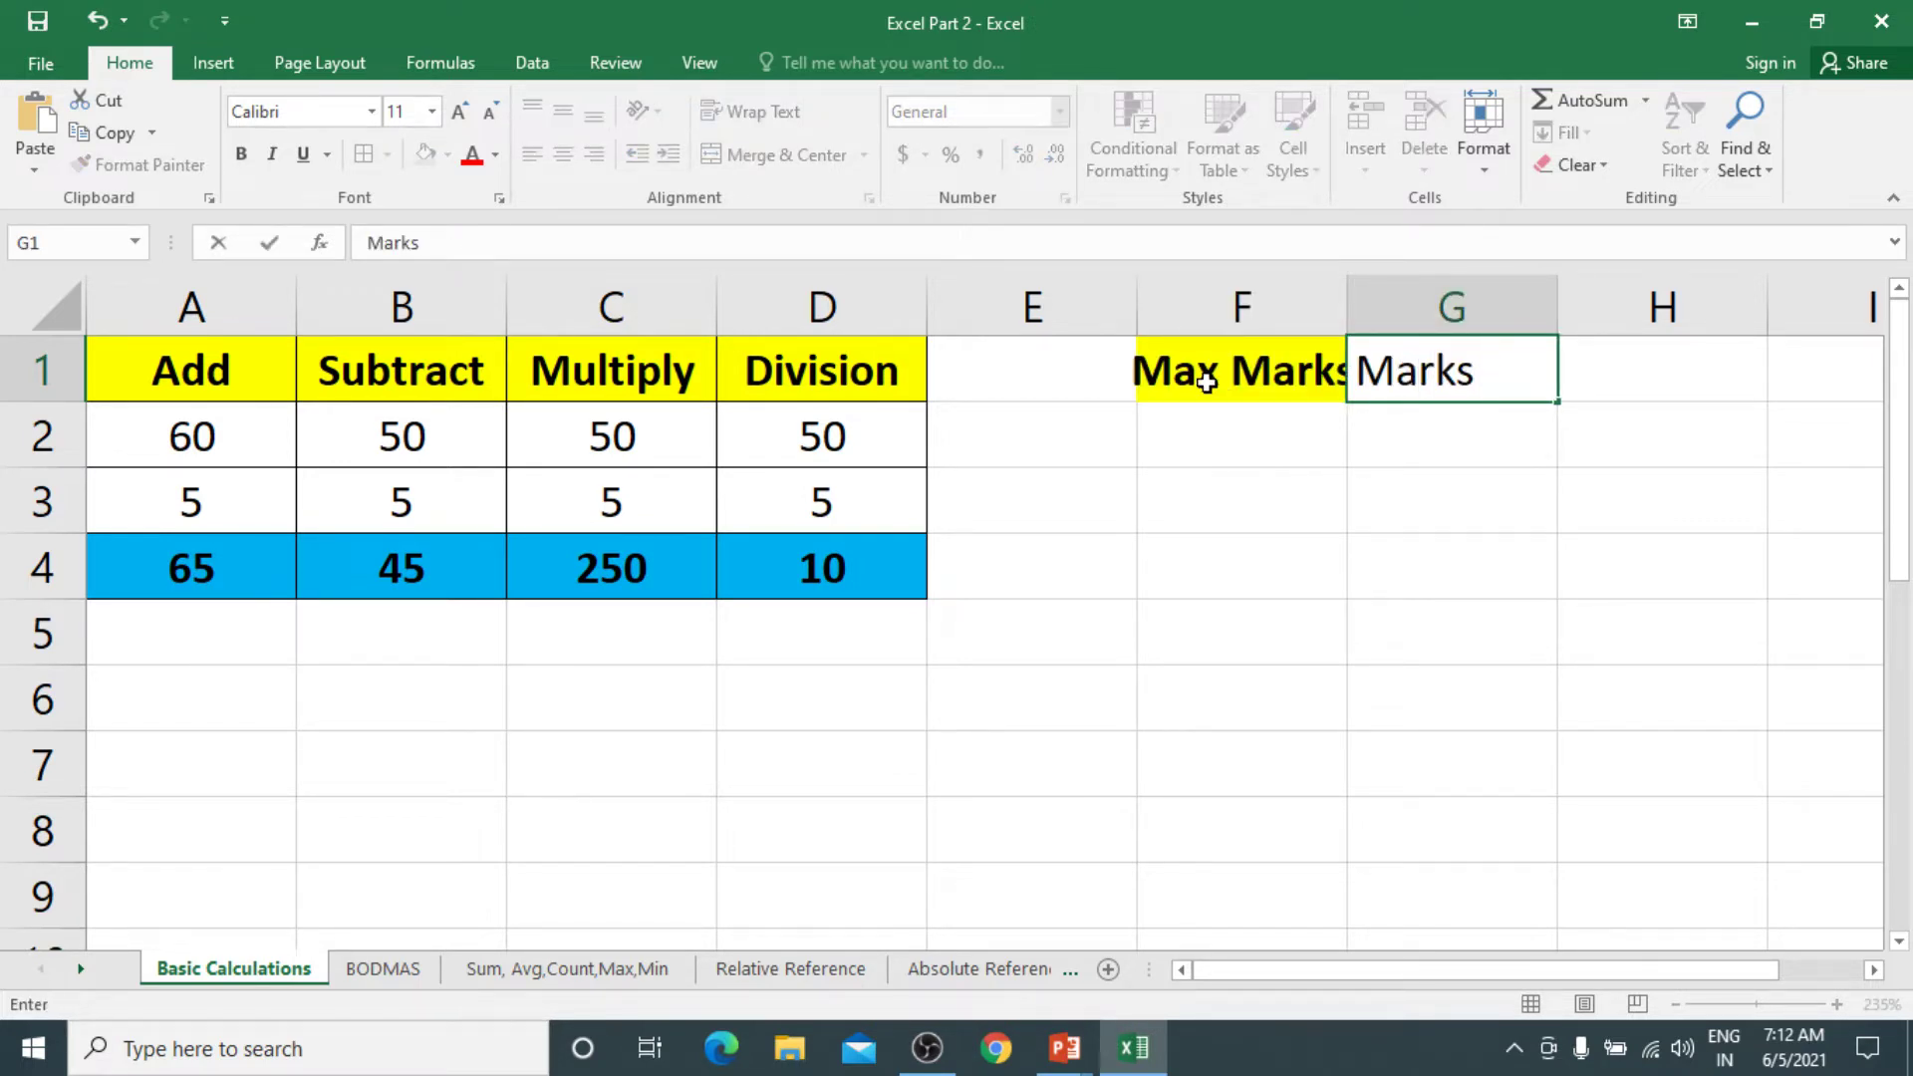
type(" Obt")
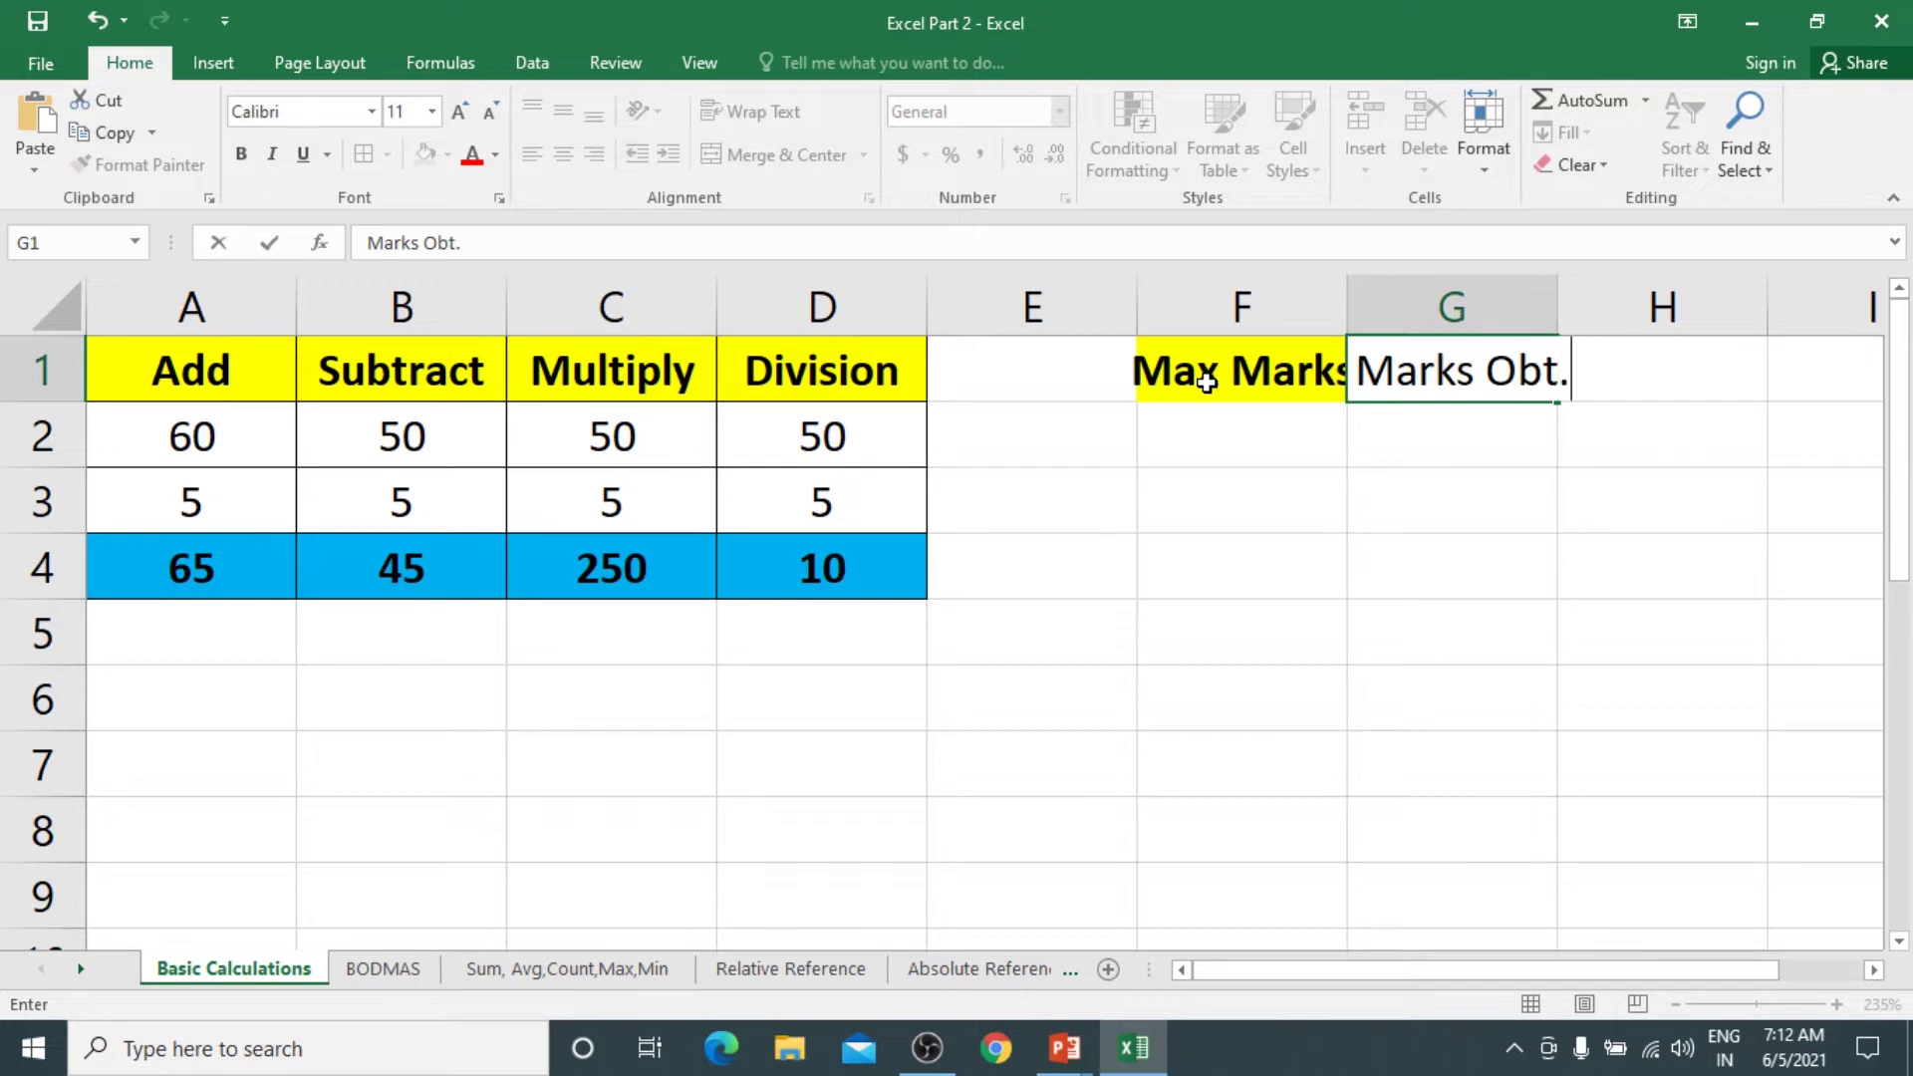
type("ained")
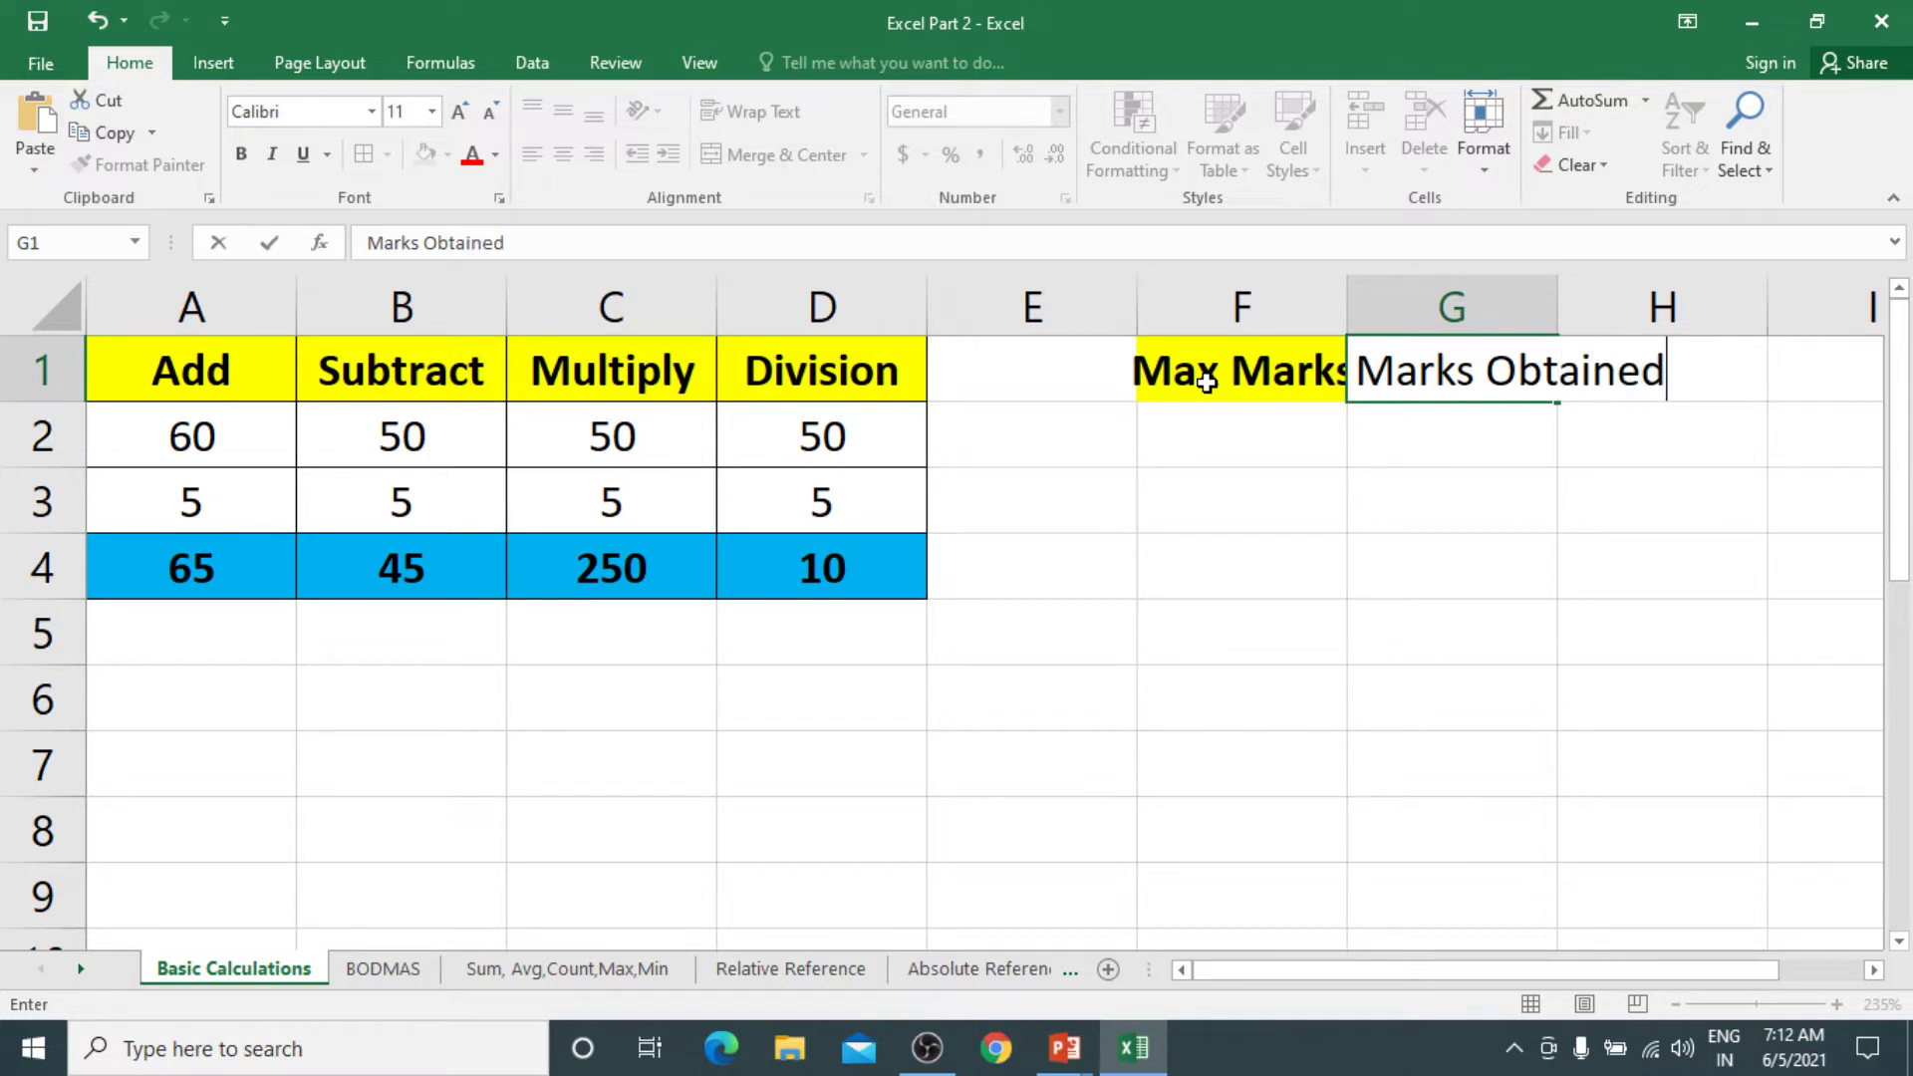
key("Return")
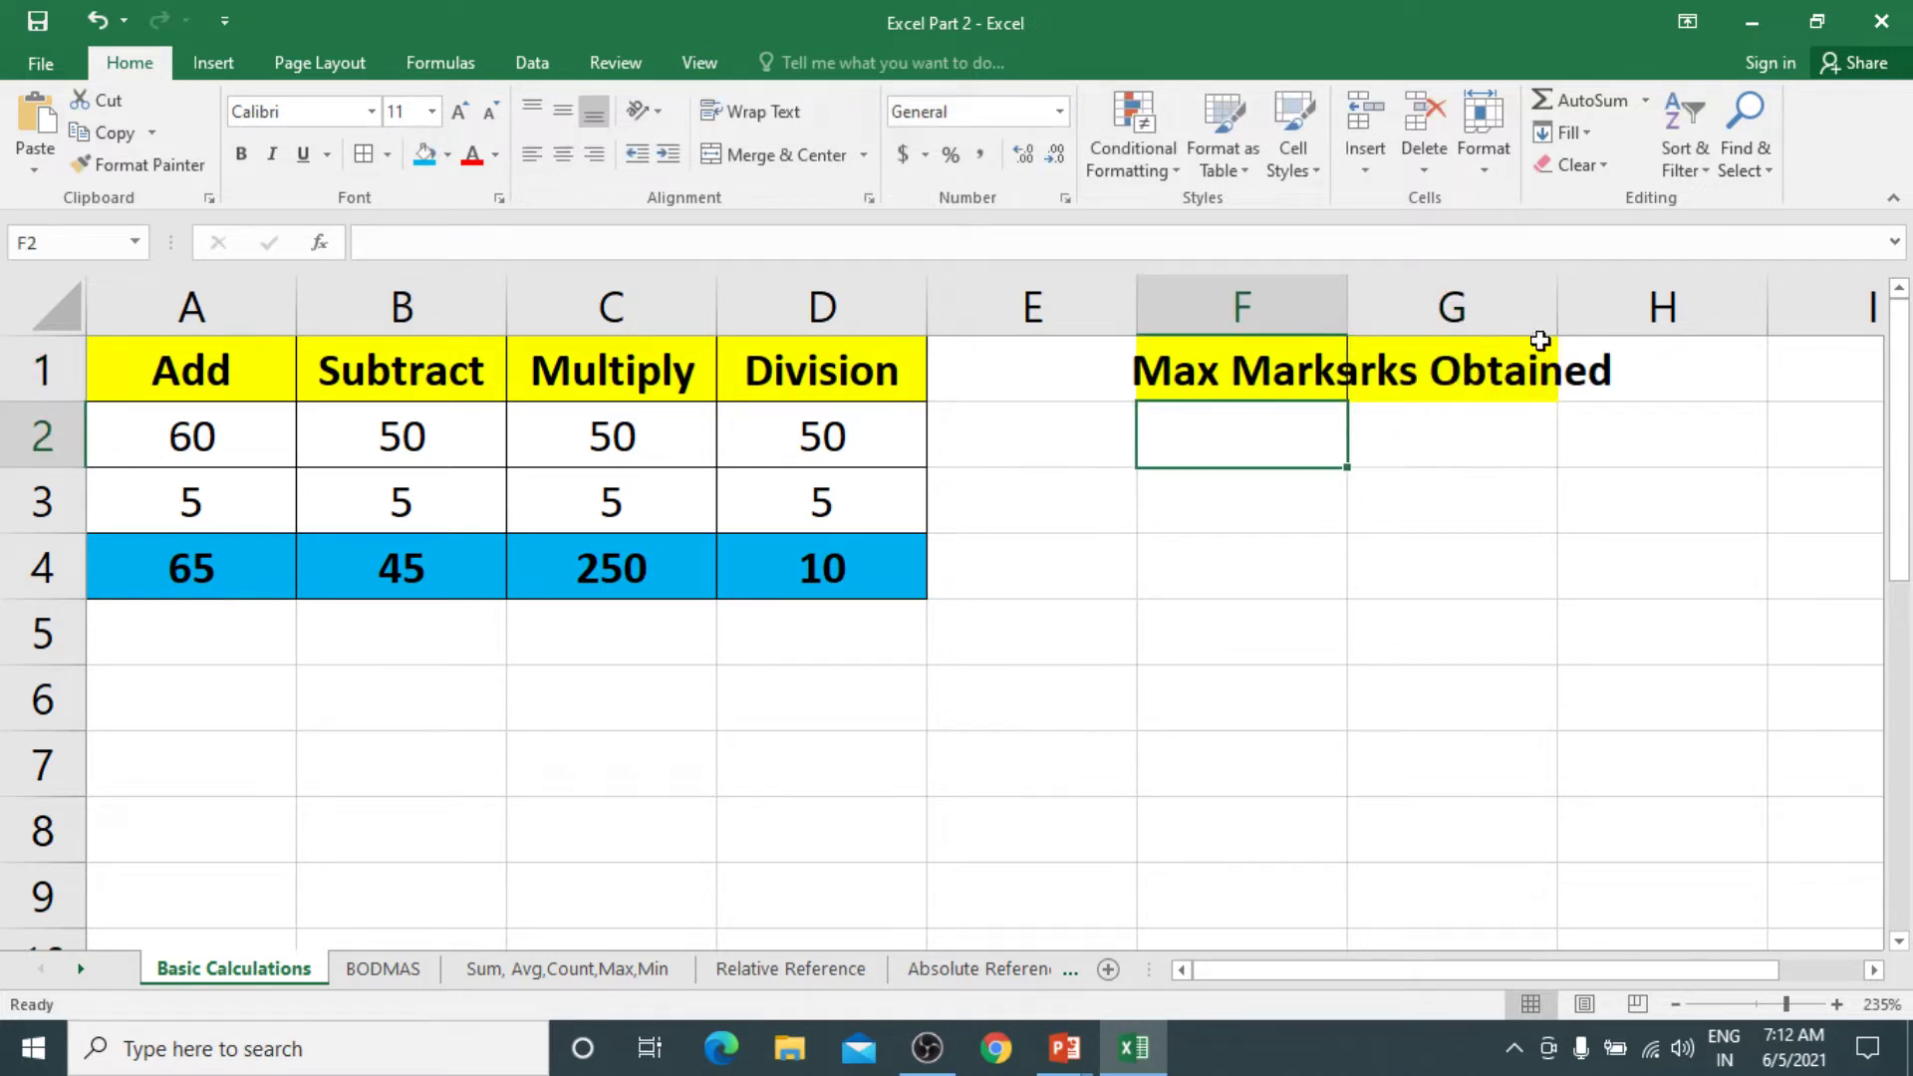
left_click(1622, 372)
type("Percentage")
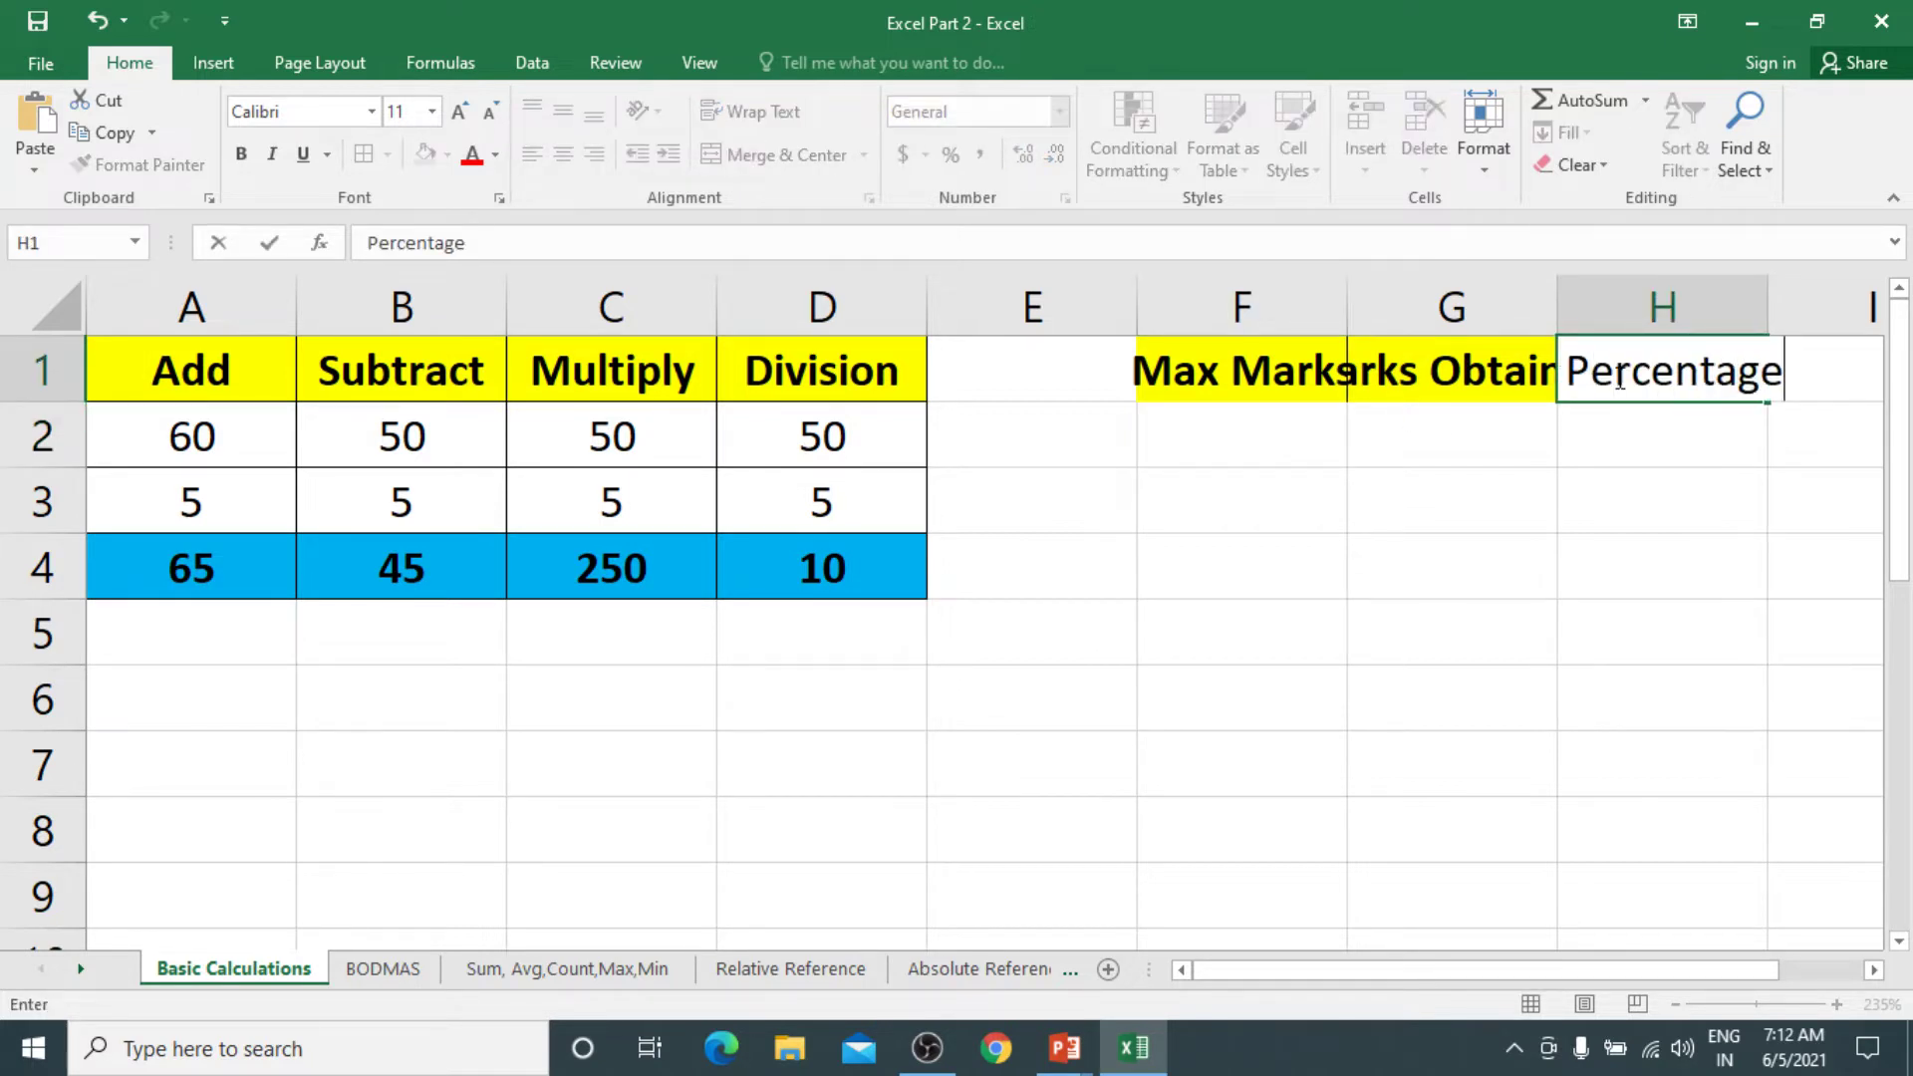
key("Return")
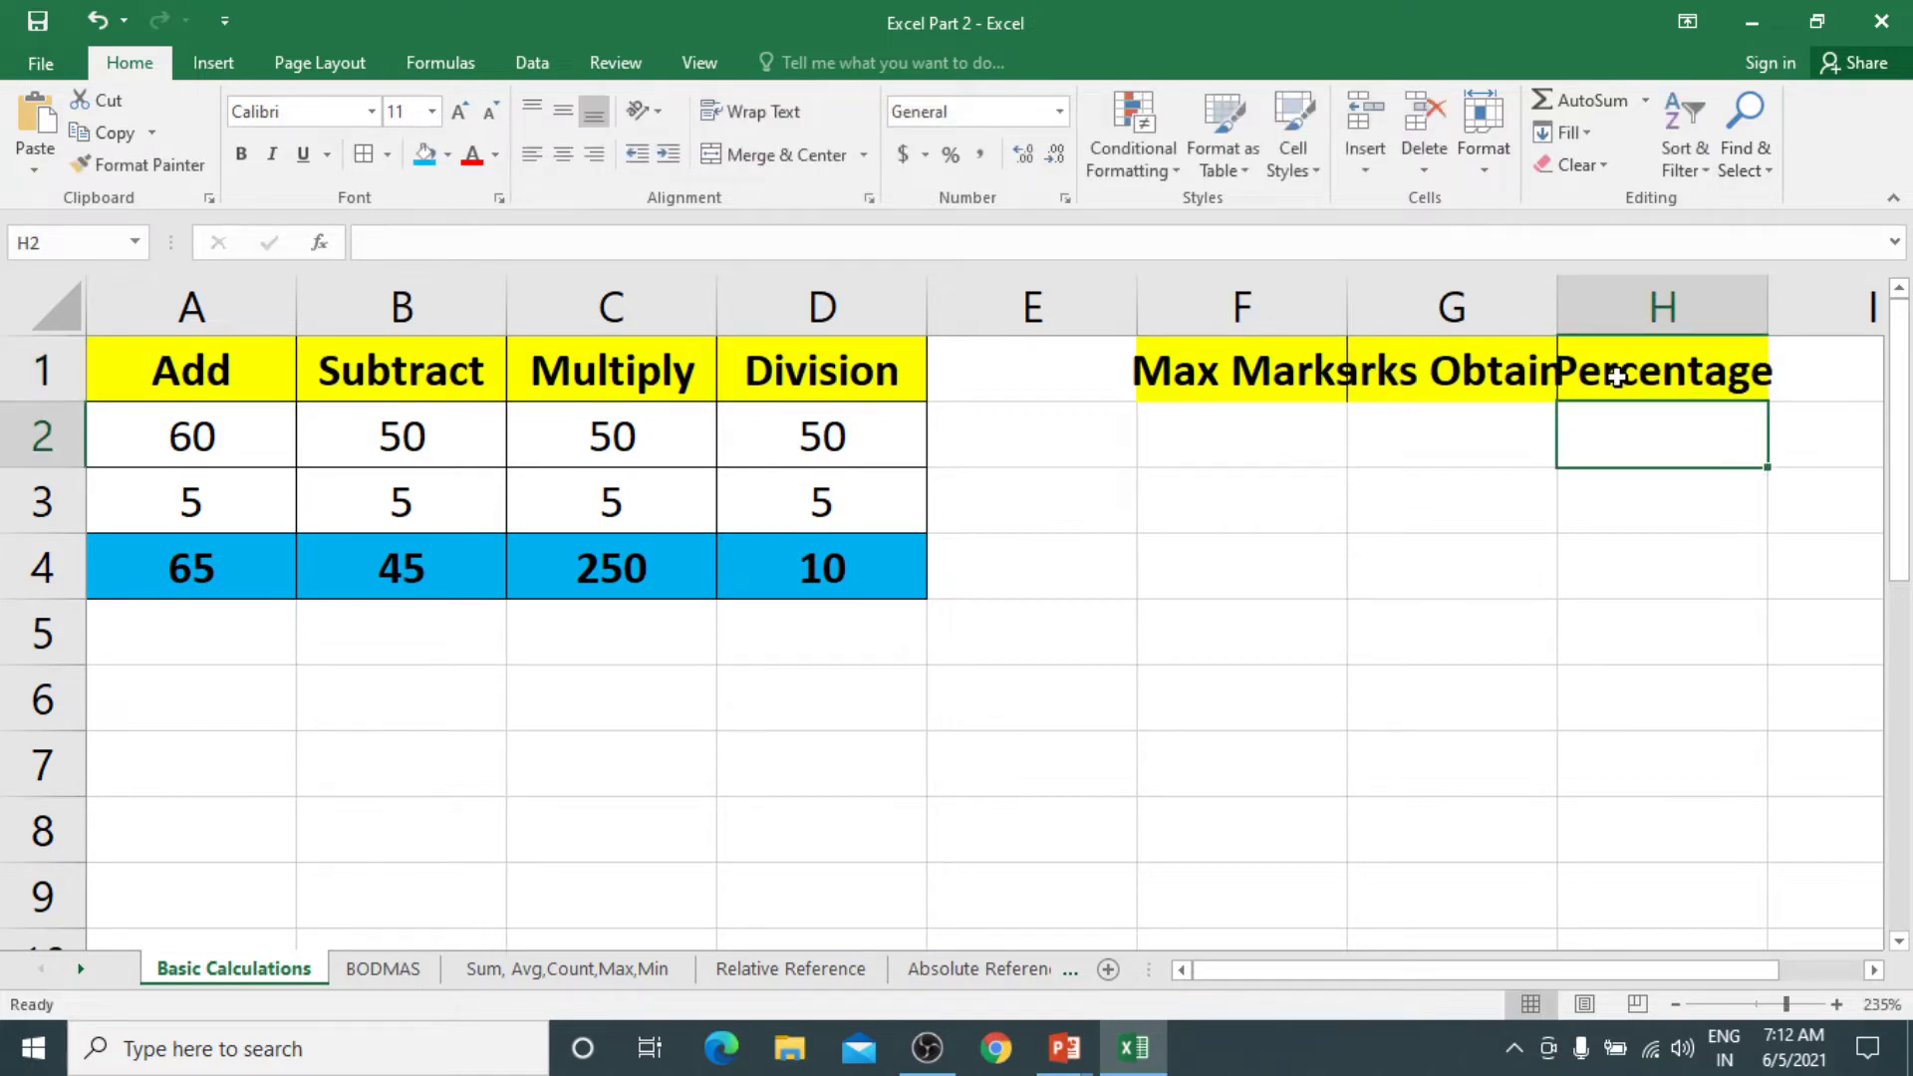
Autofit columns F to H to their headings and narrow the empty column E between the two tables
left_click_drag(1266, 291, 1665, 298)
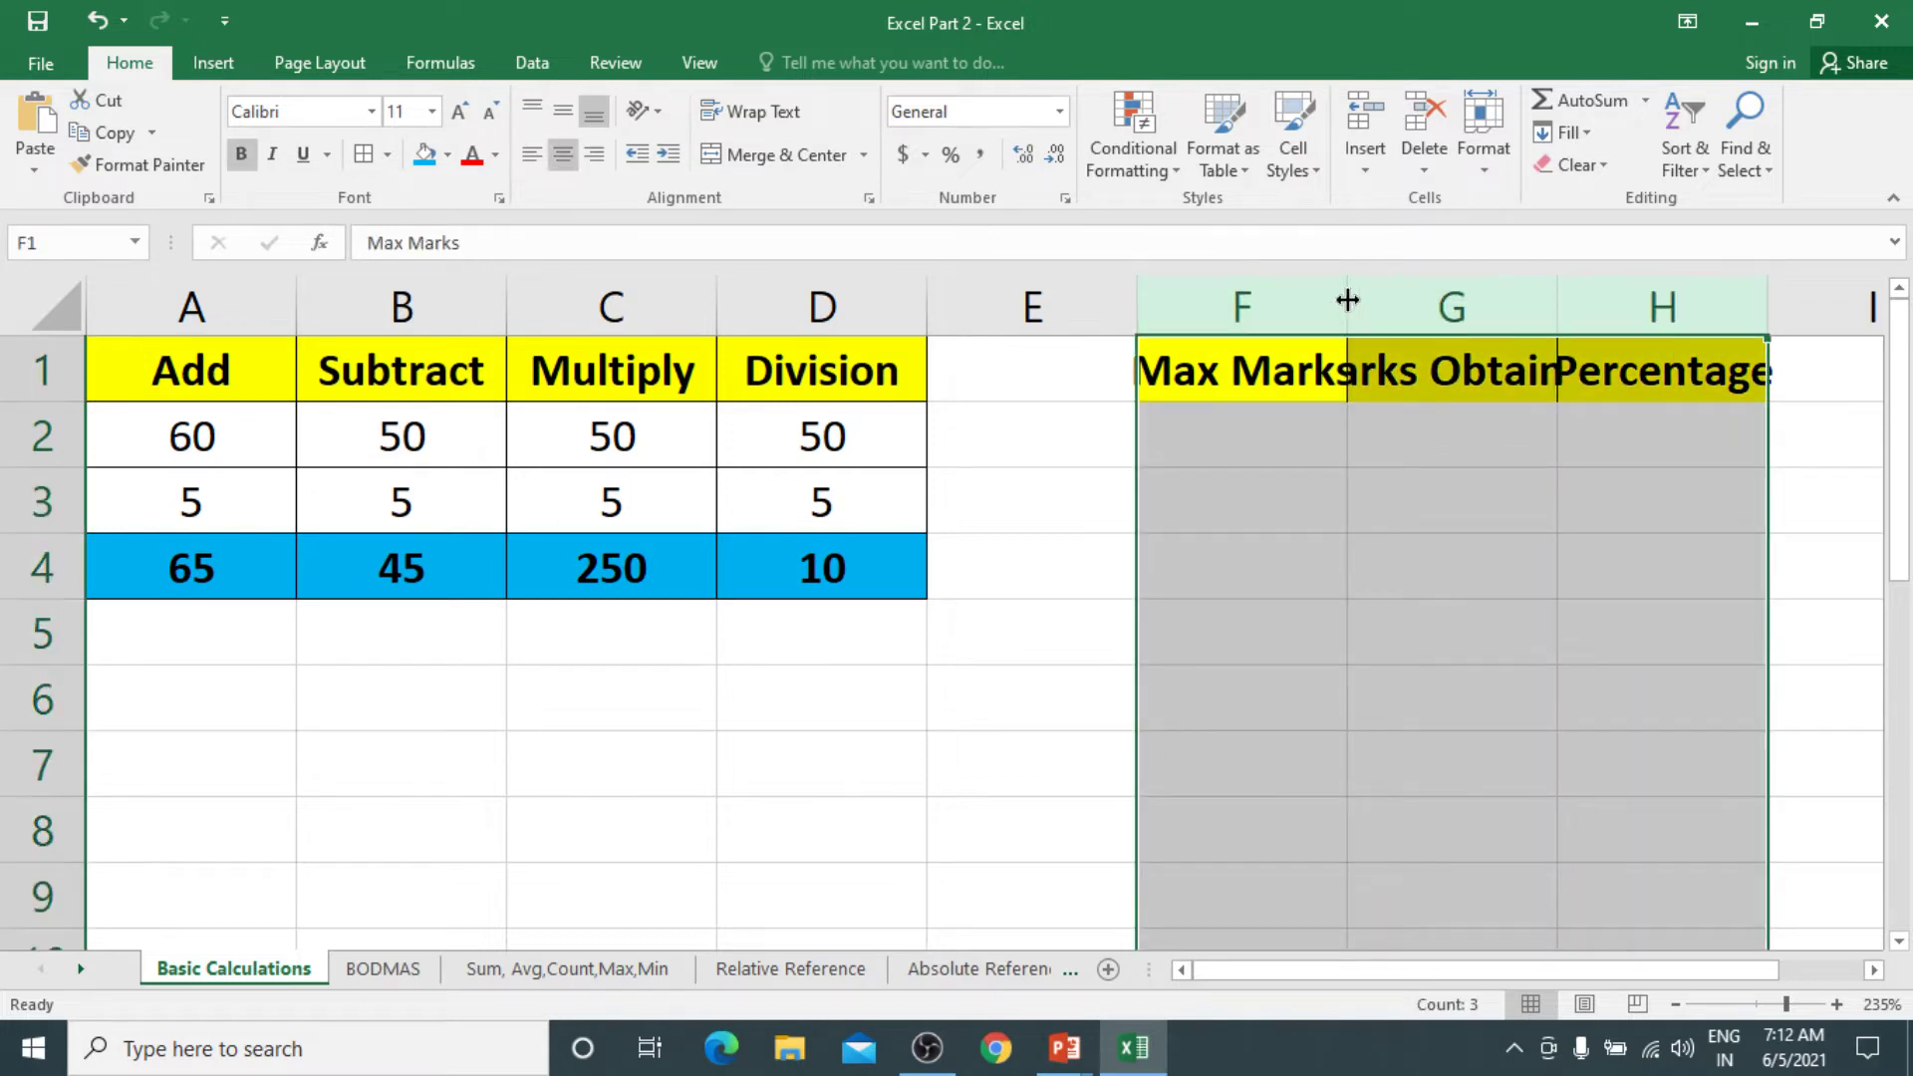
double_click(1346, 299)
left_click(1286, 414)
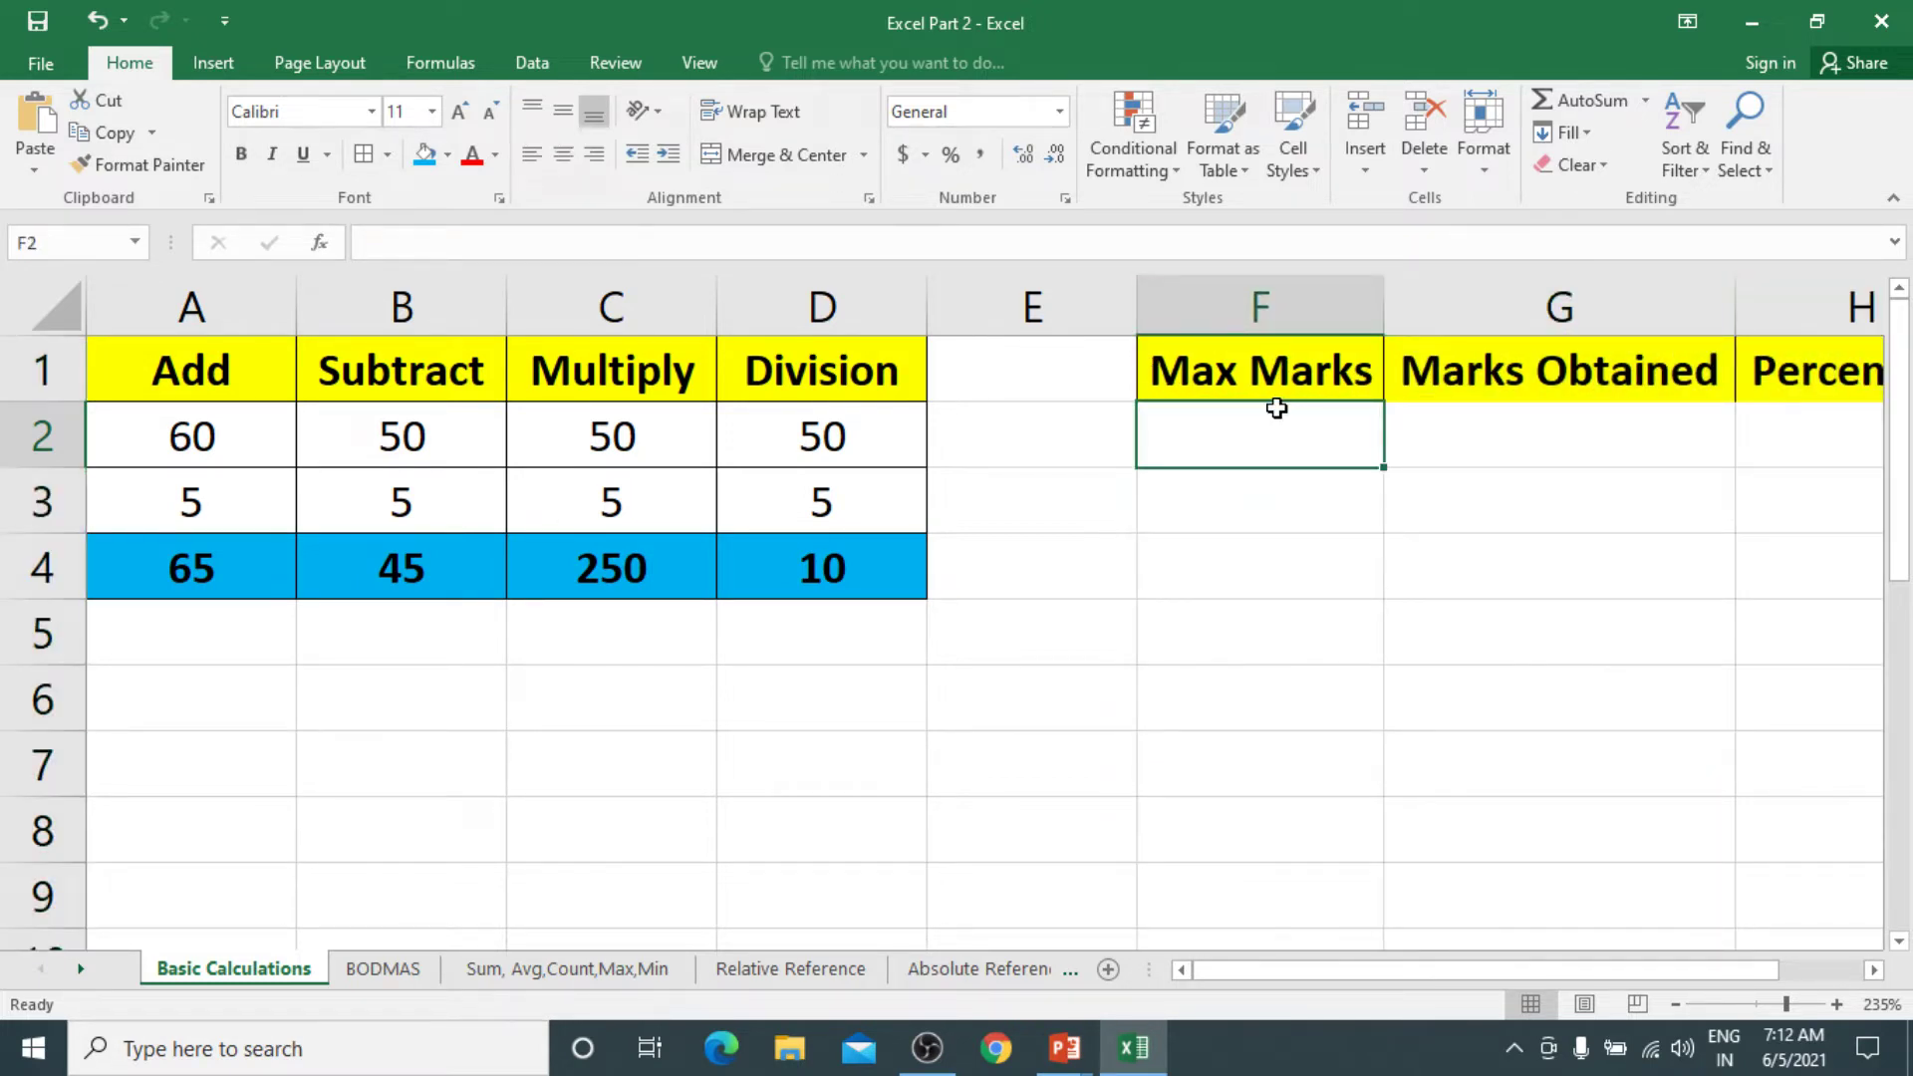
left_click_drag(1136, 311, 994, 311)
Apply all borders to the marks table range F1:H4
left_click(1076, 364)
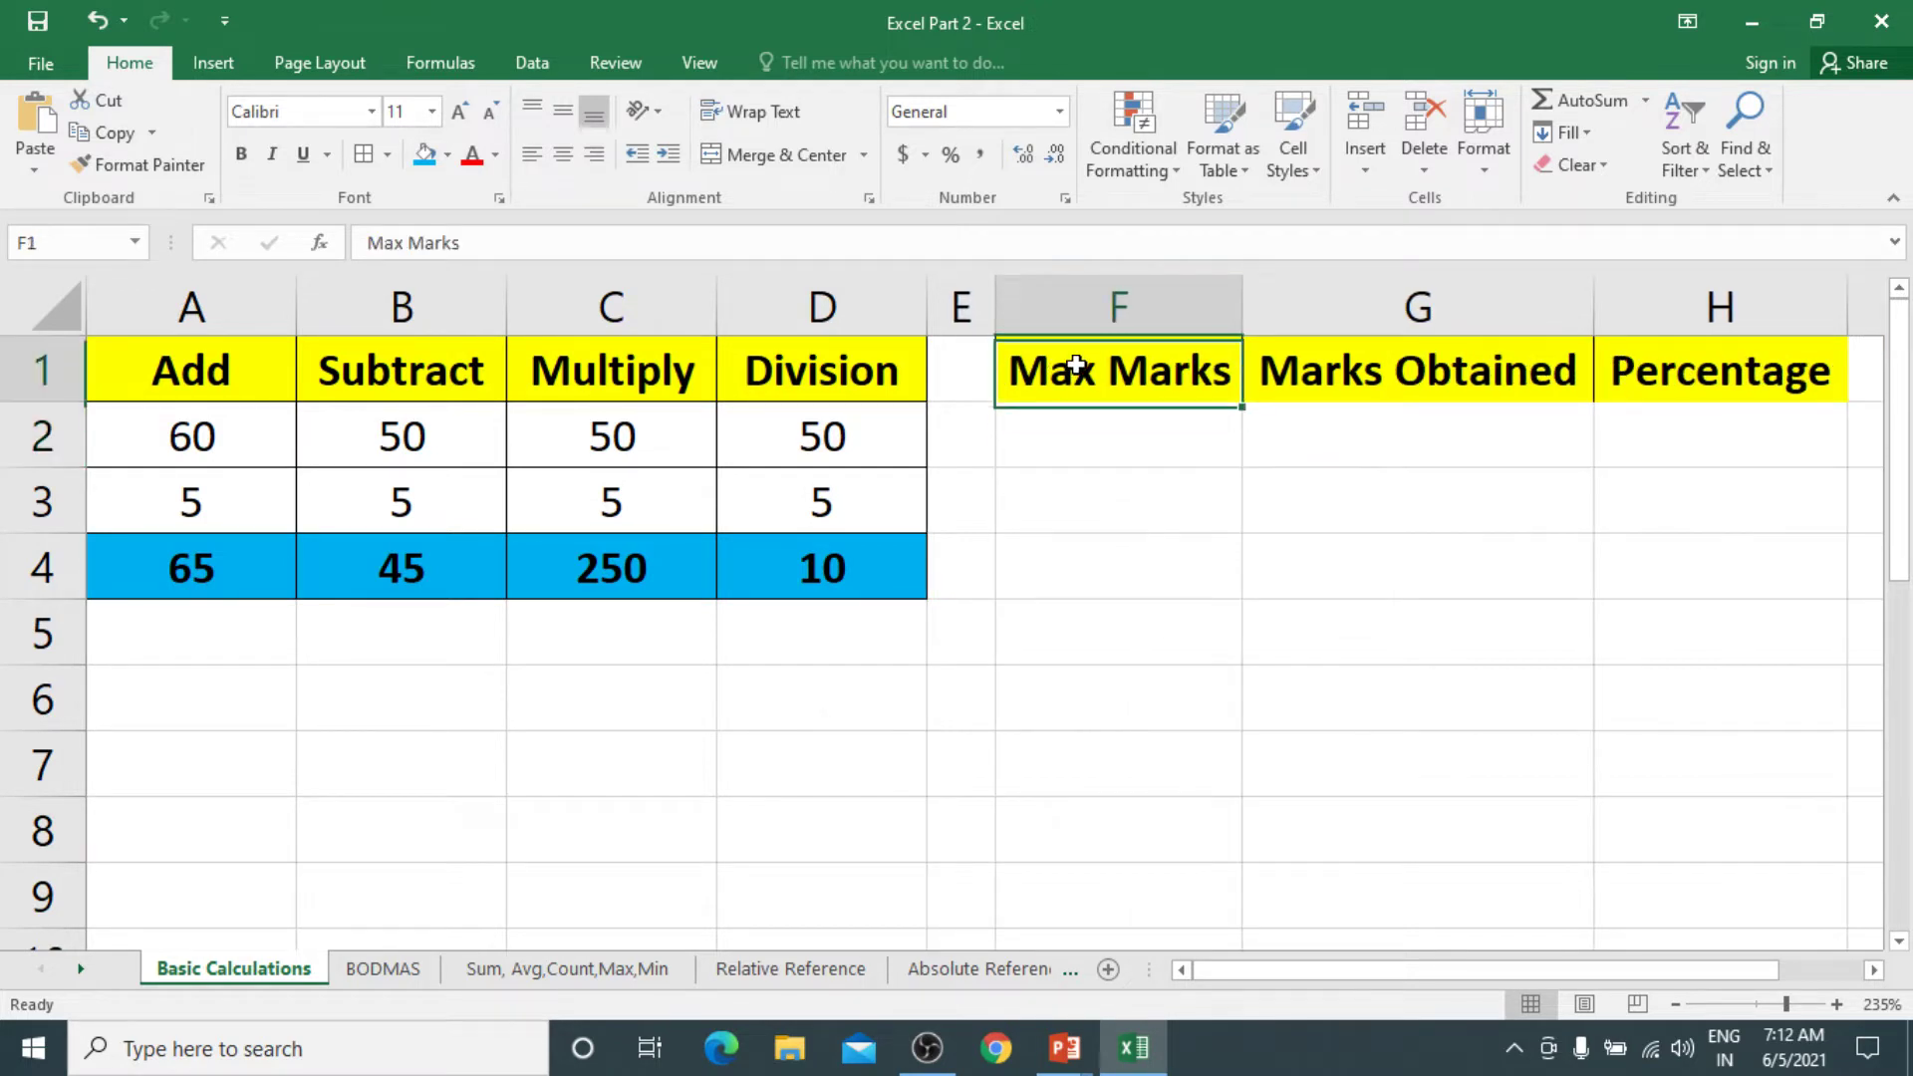
mouse_move(1076, 365)
left_mouse_down()
mouse_move(1754, 415)
mouse_move(1743, 572)
left_mouse_up()
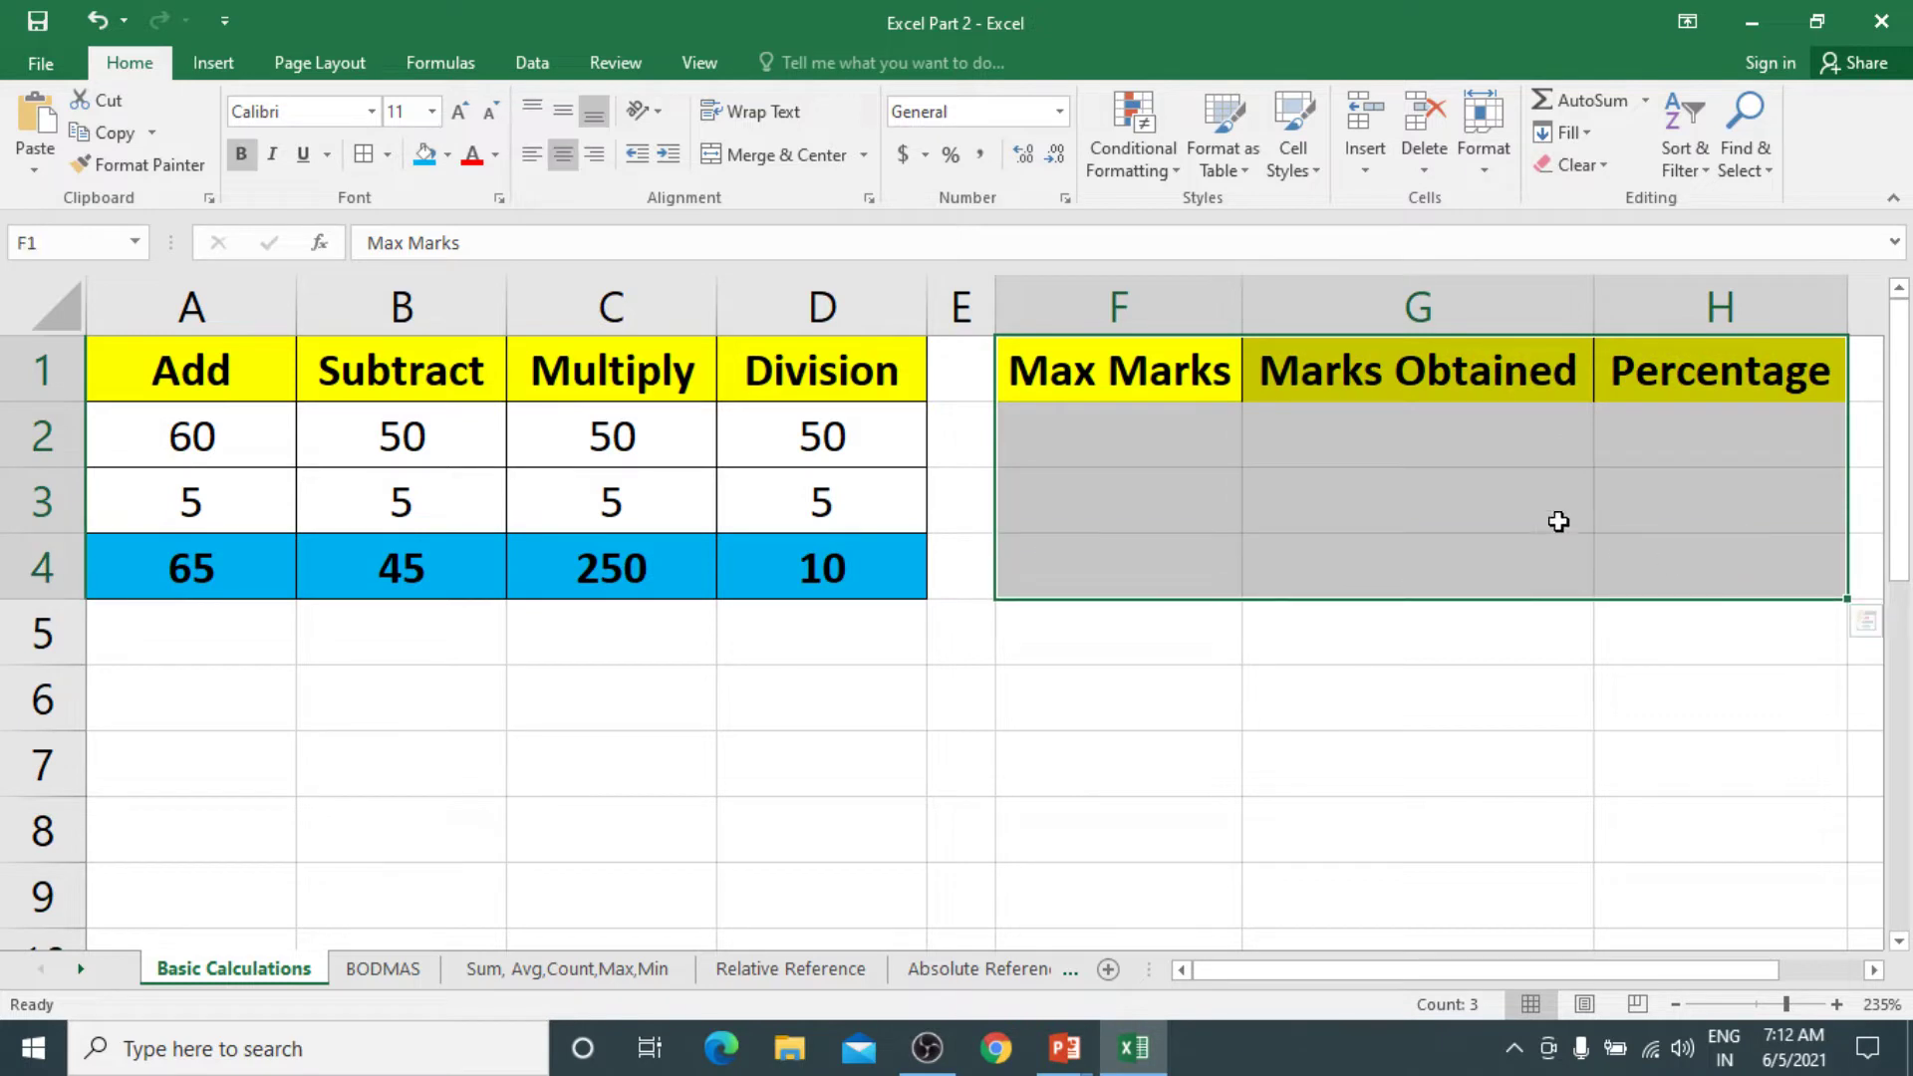
left_click(365, 157)
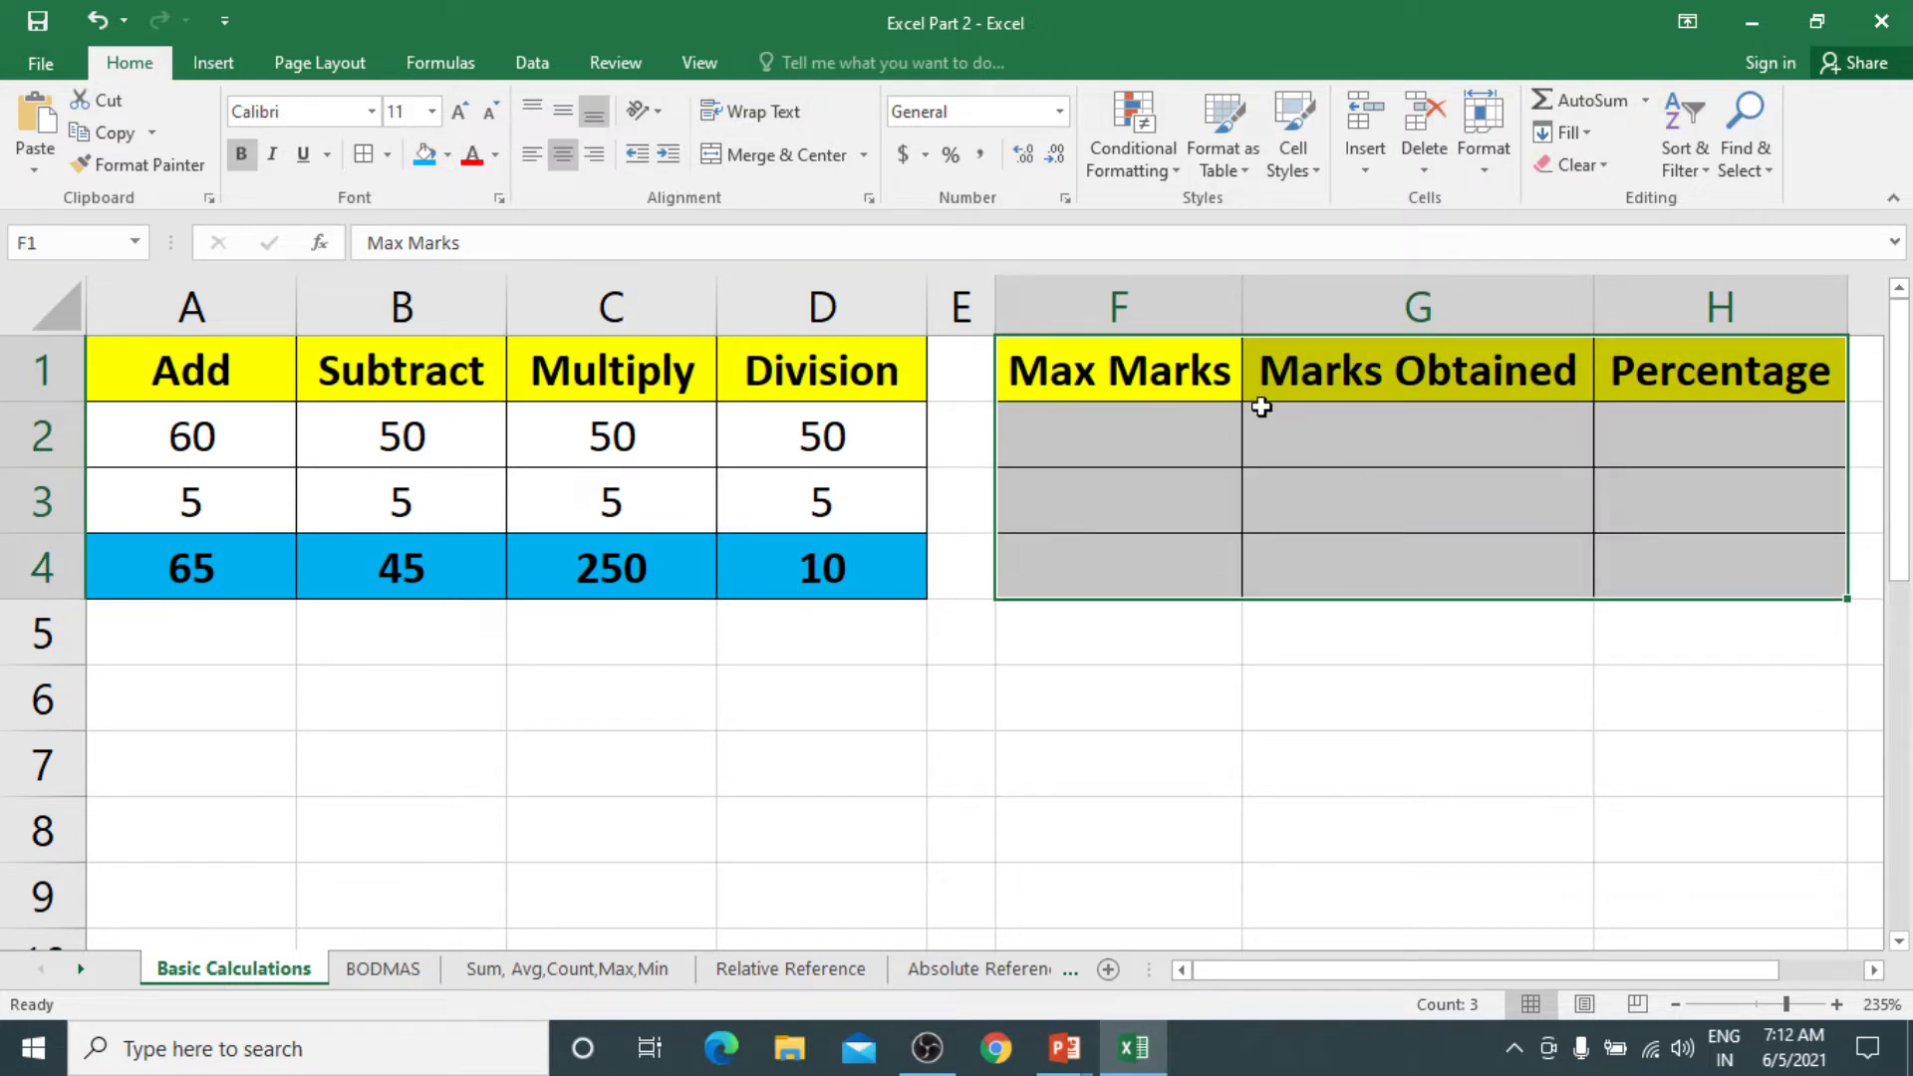
left_click(1140, 373)
Enter 50 as the maximum marks in F2 and fill it down to F4
left_click(1131, 435)
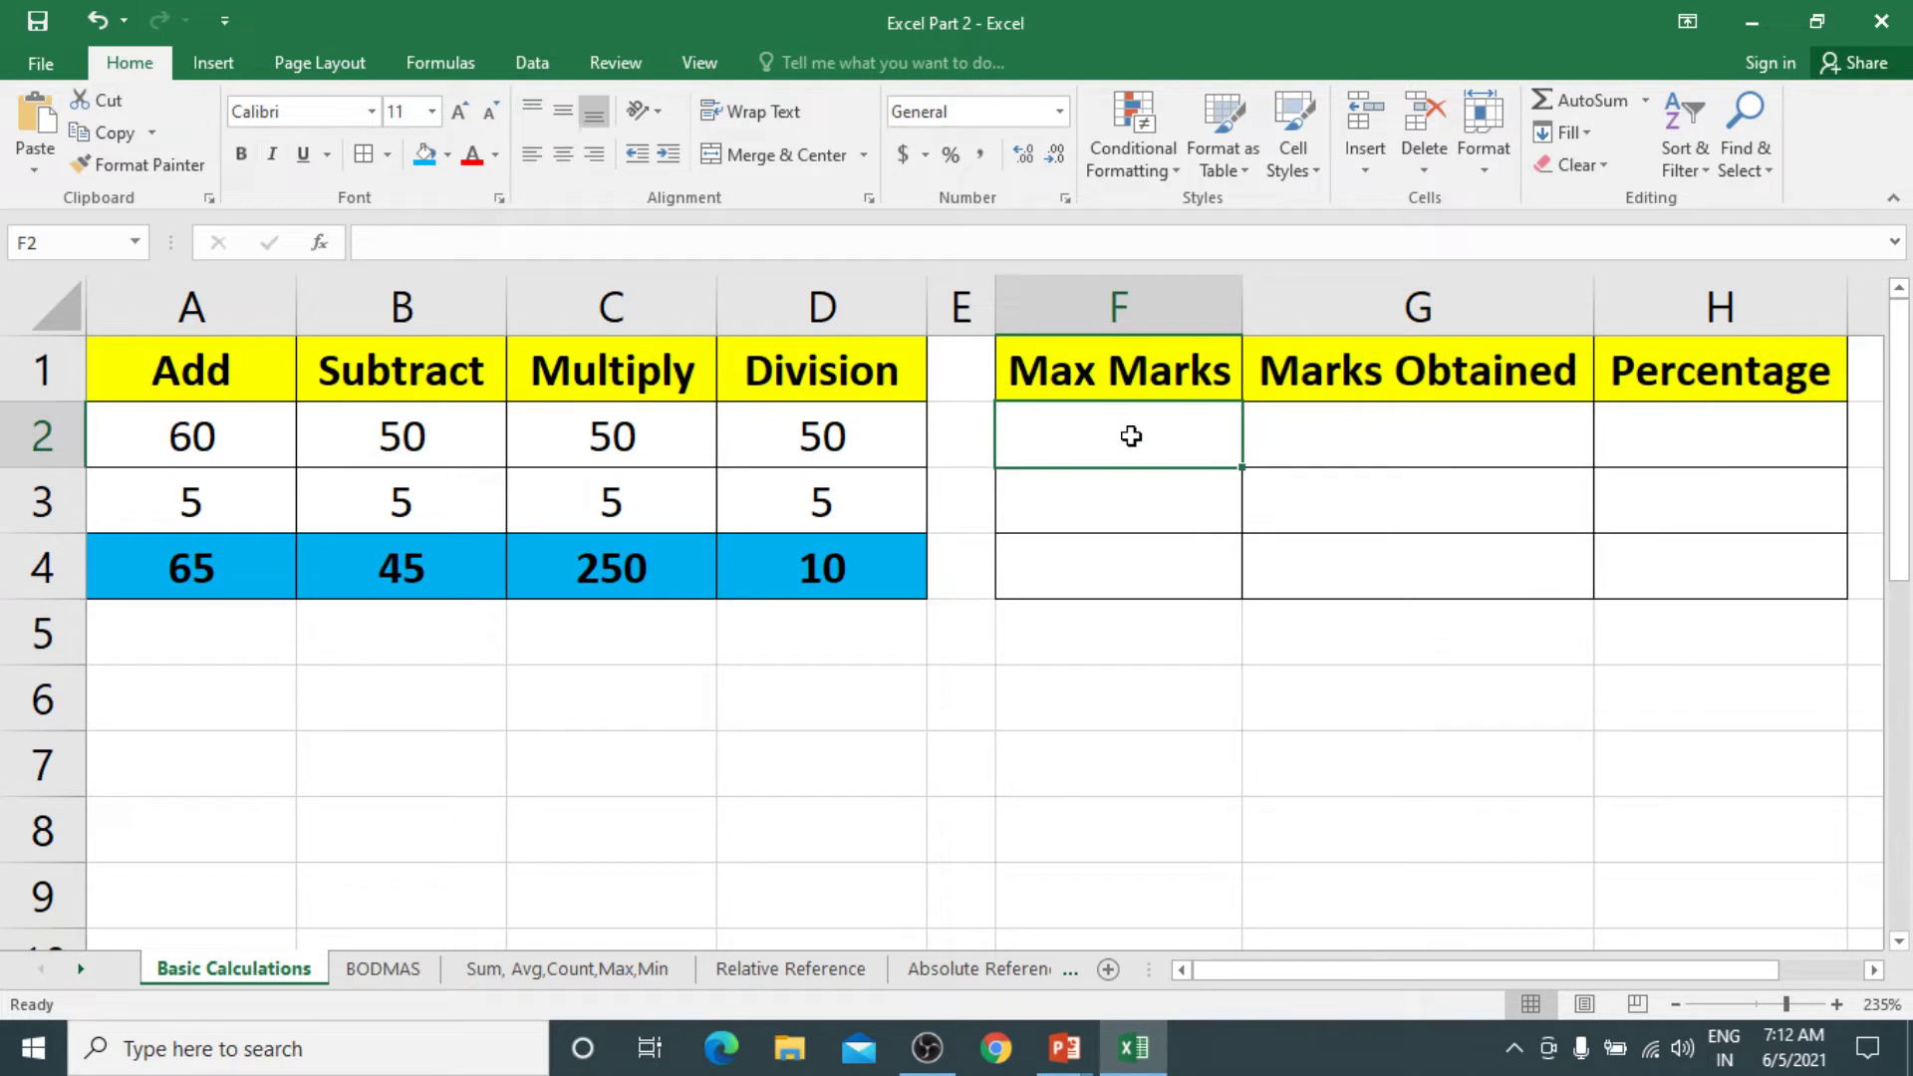
type("50")
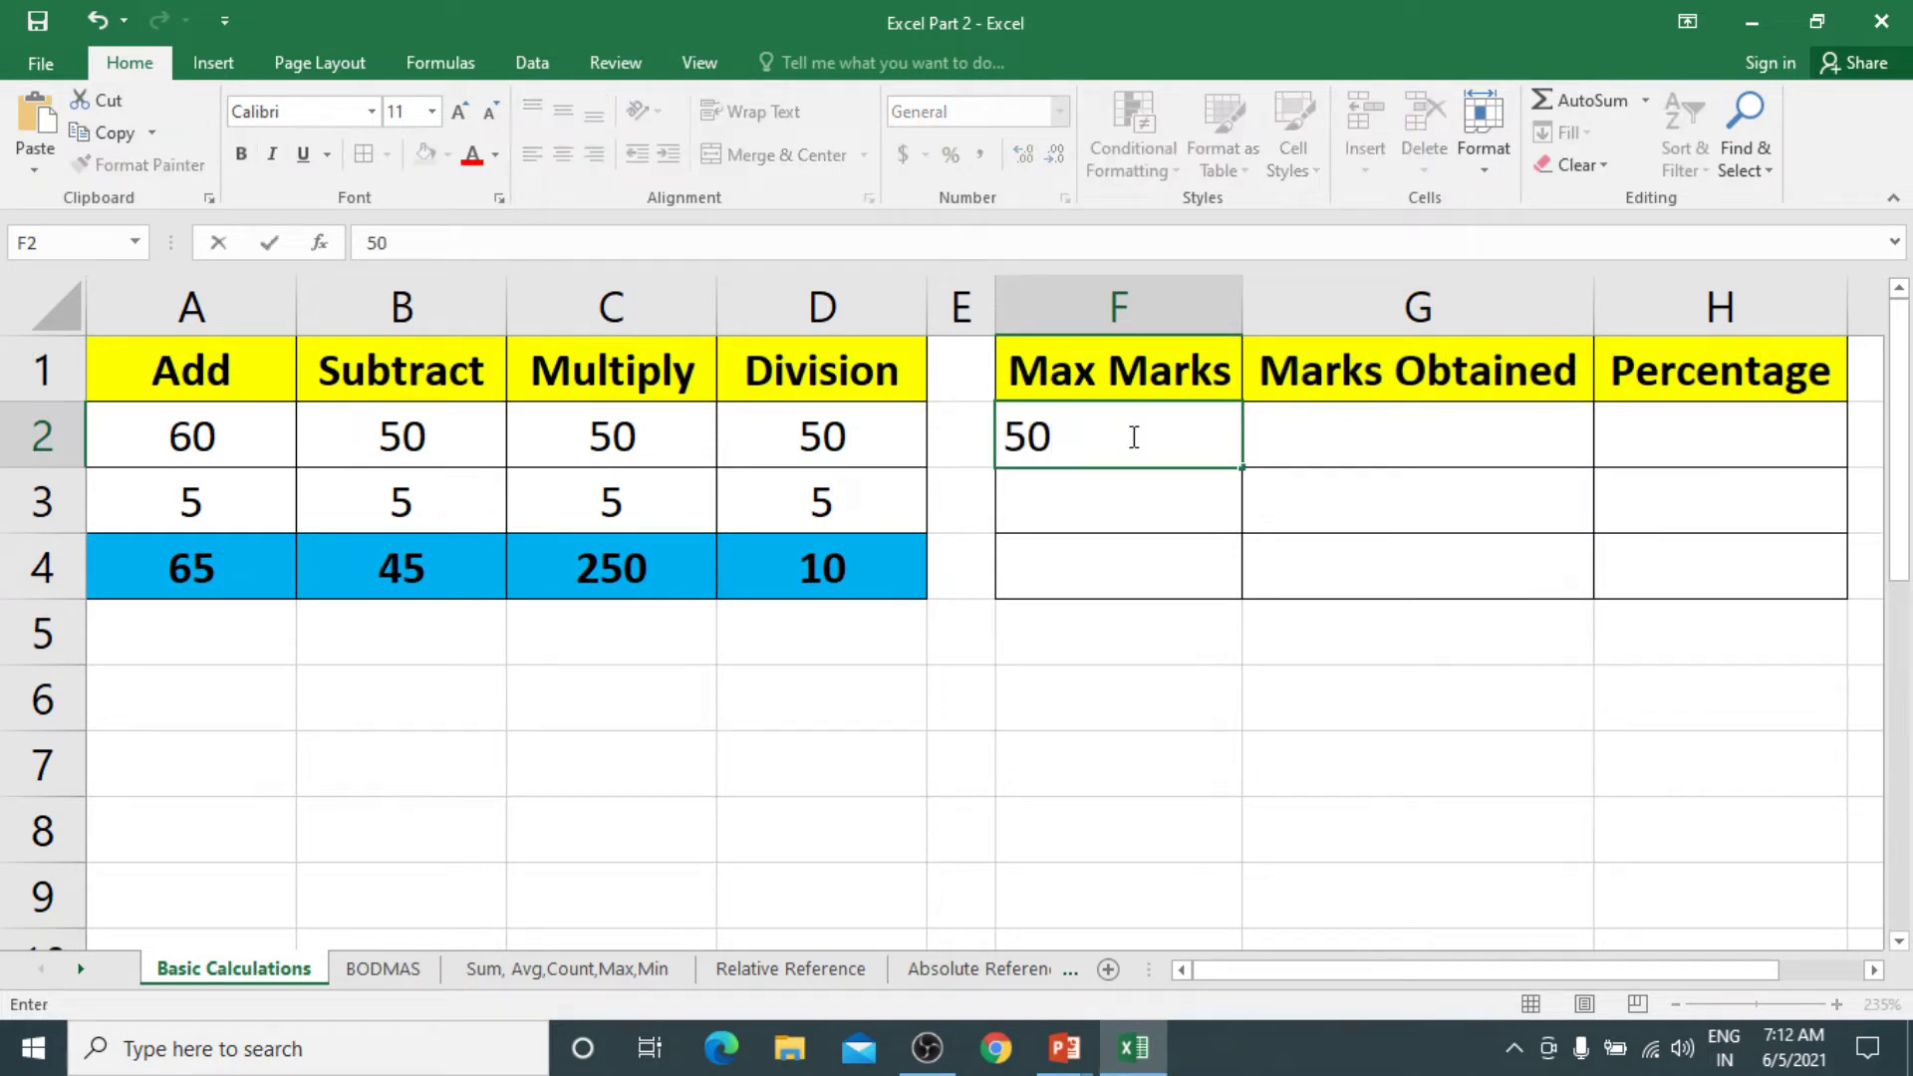
key("Return")
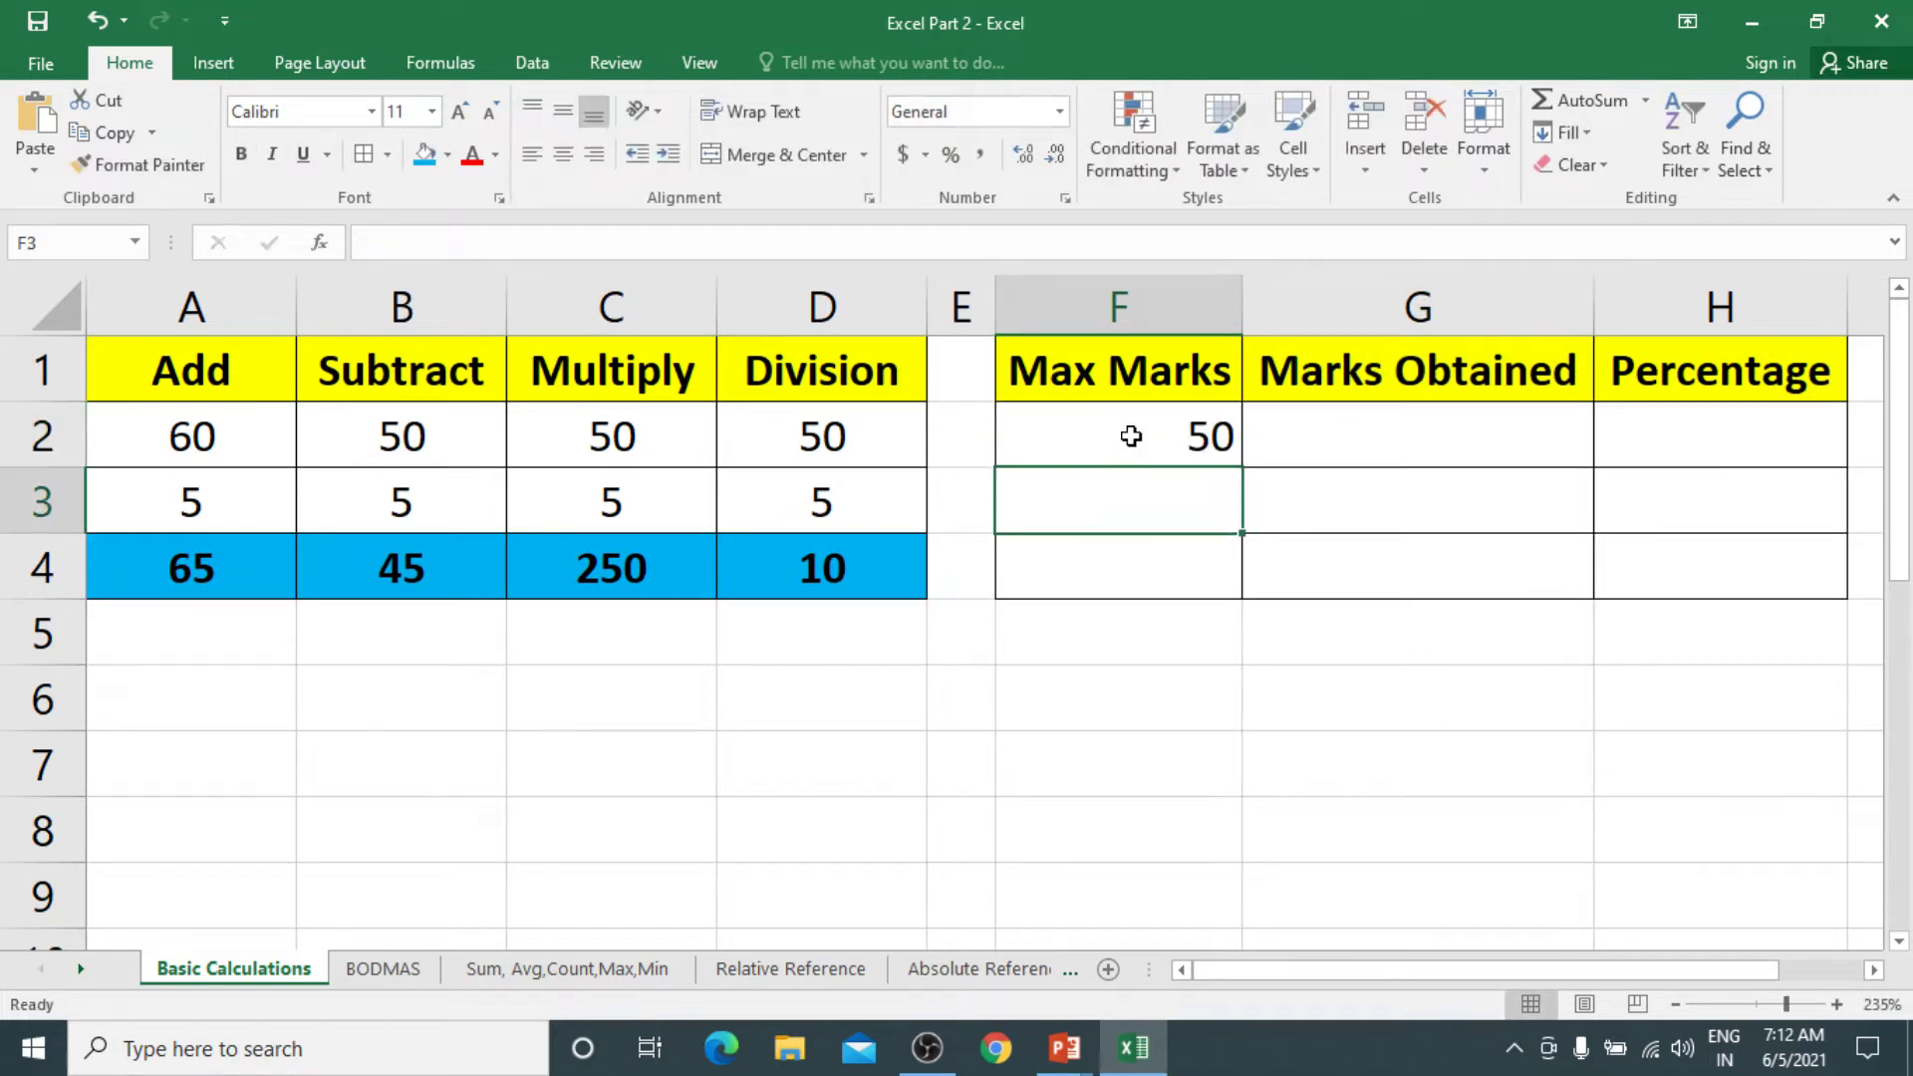
left_click(1159, 431)
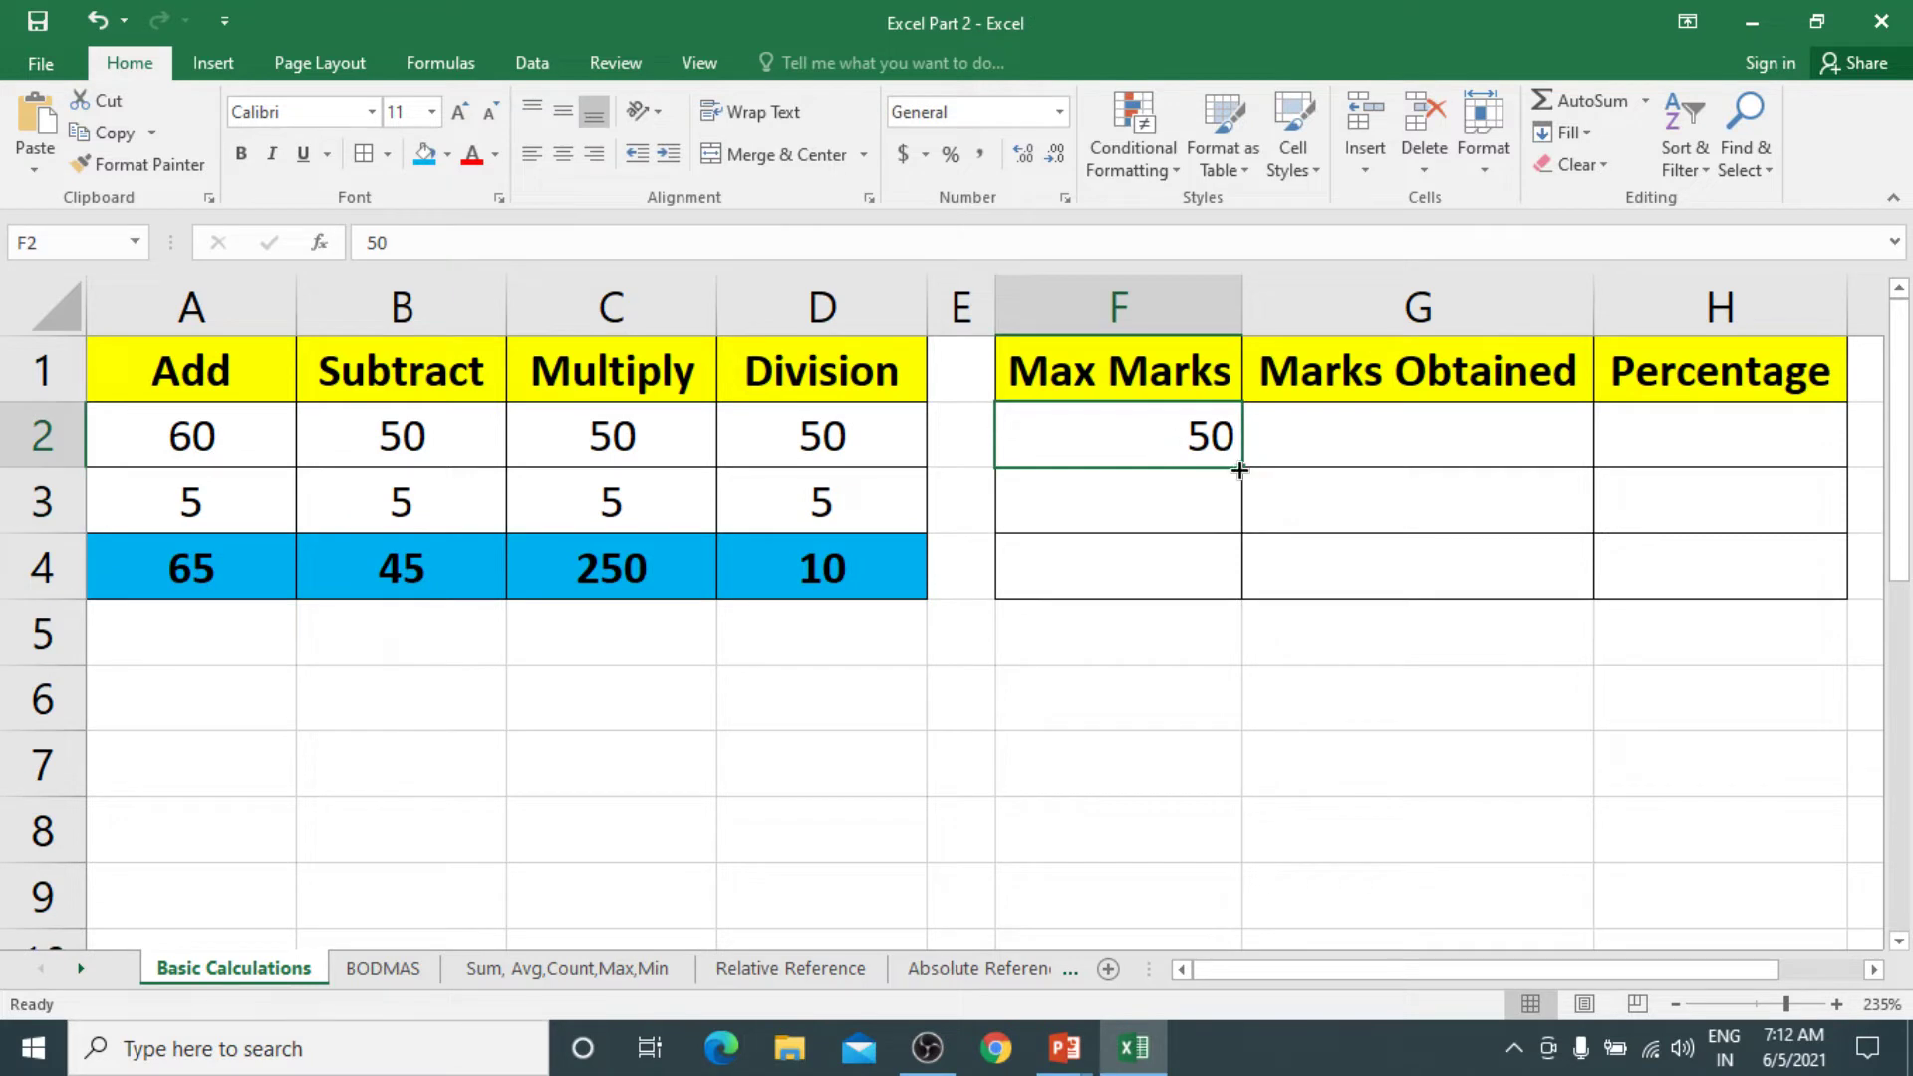
left_click_drag(1243, 465, 1214, 584)
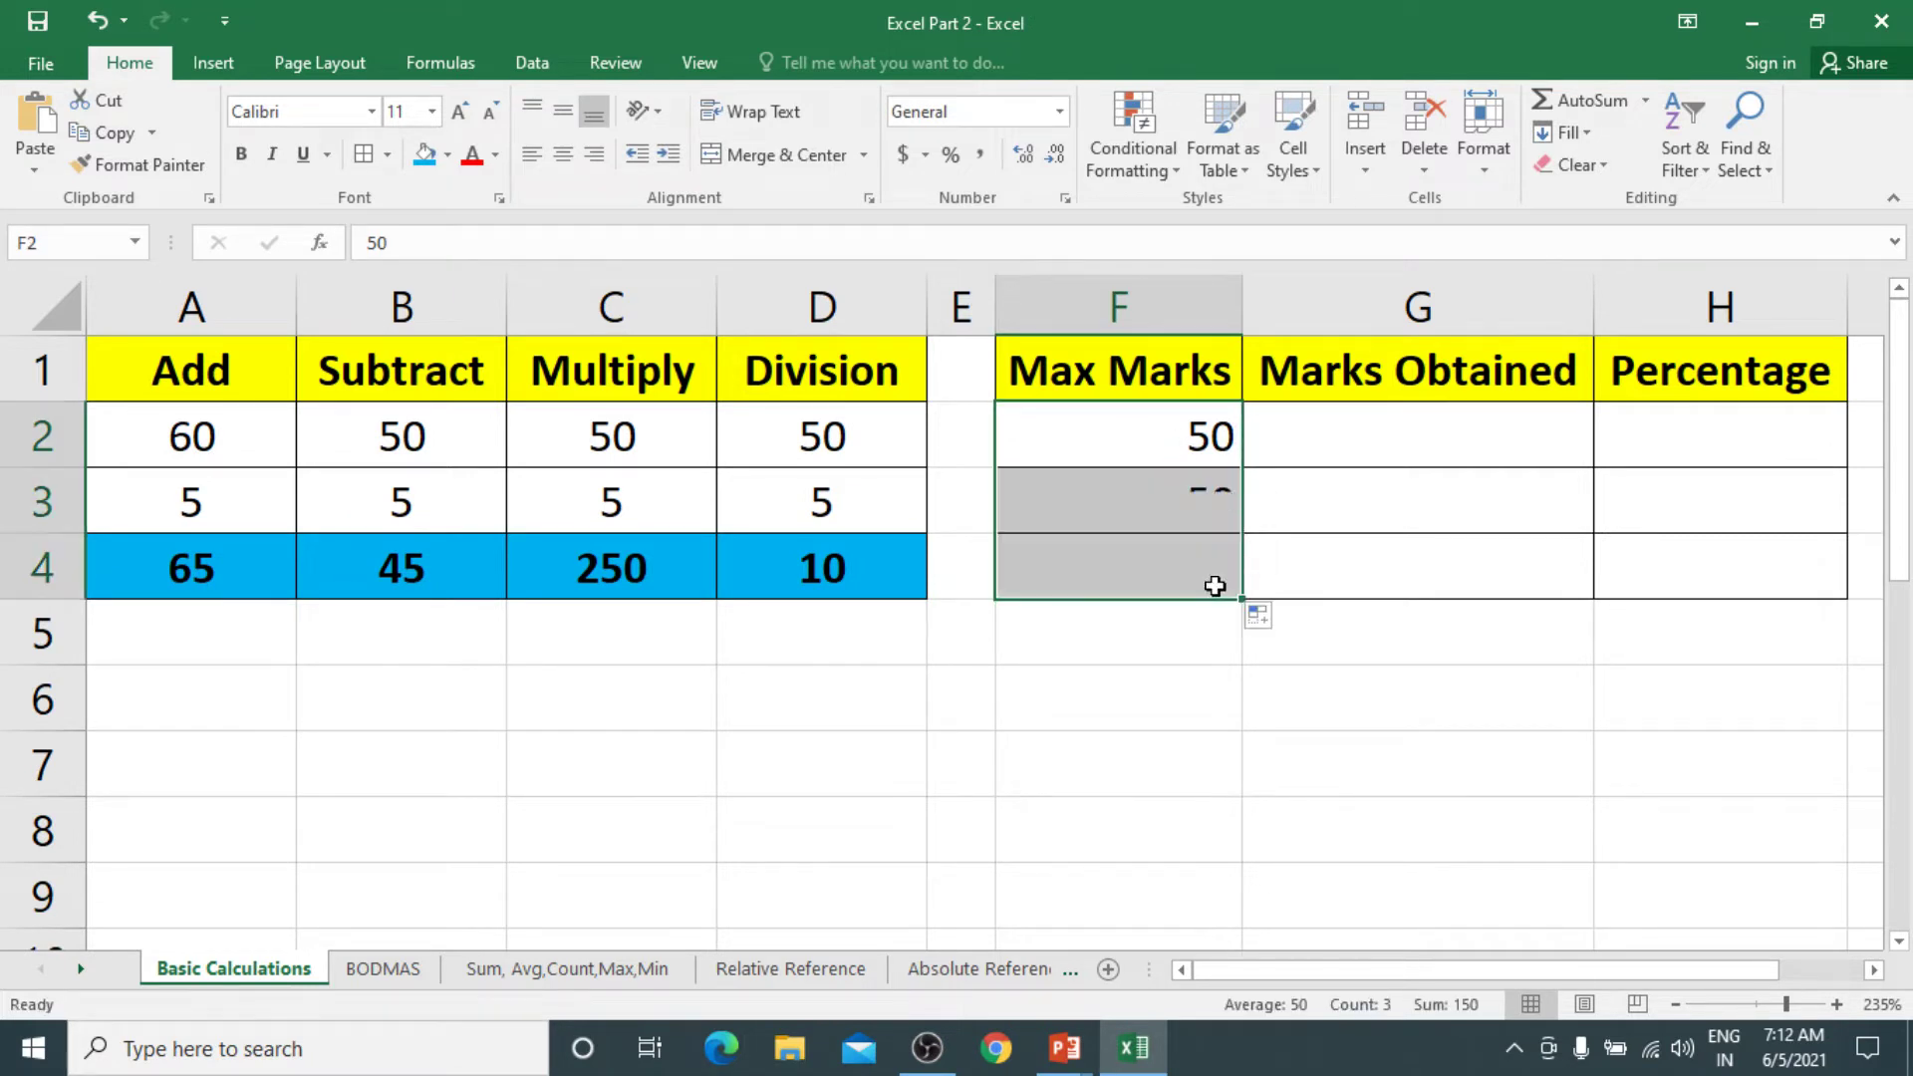
Enter the obtained marks 35, 28 and 46 in G2, G3 and G4 and review them against the maximum marks
left_click(1393, 427)
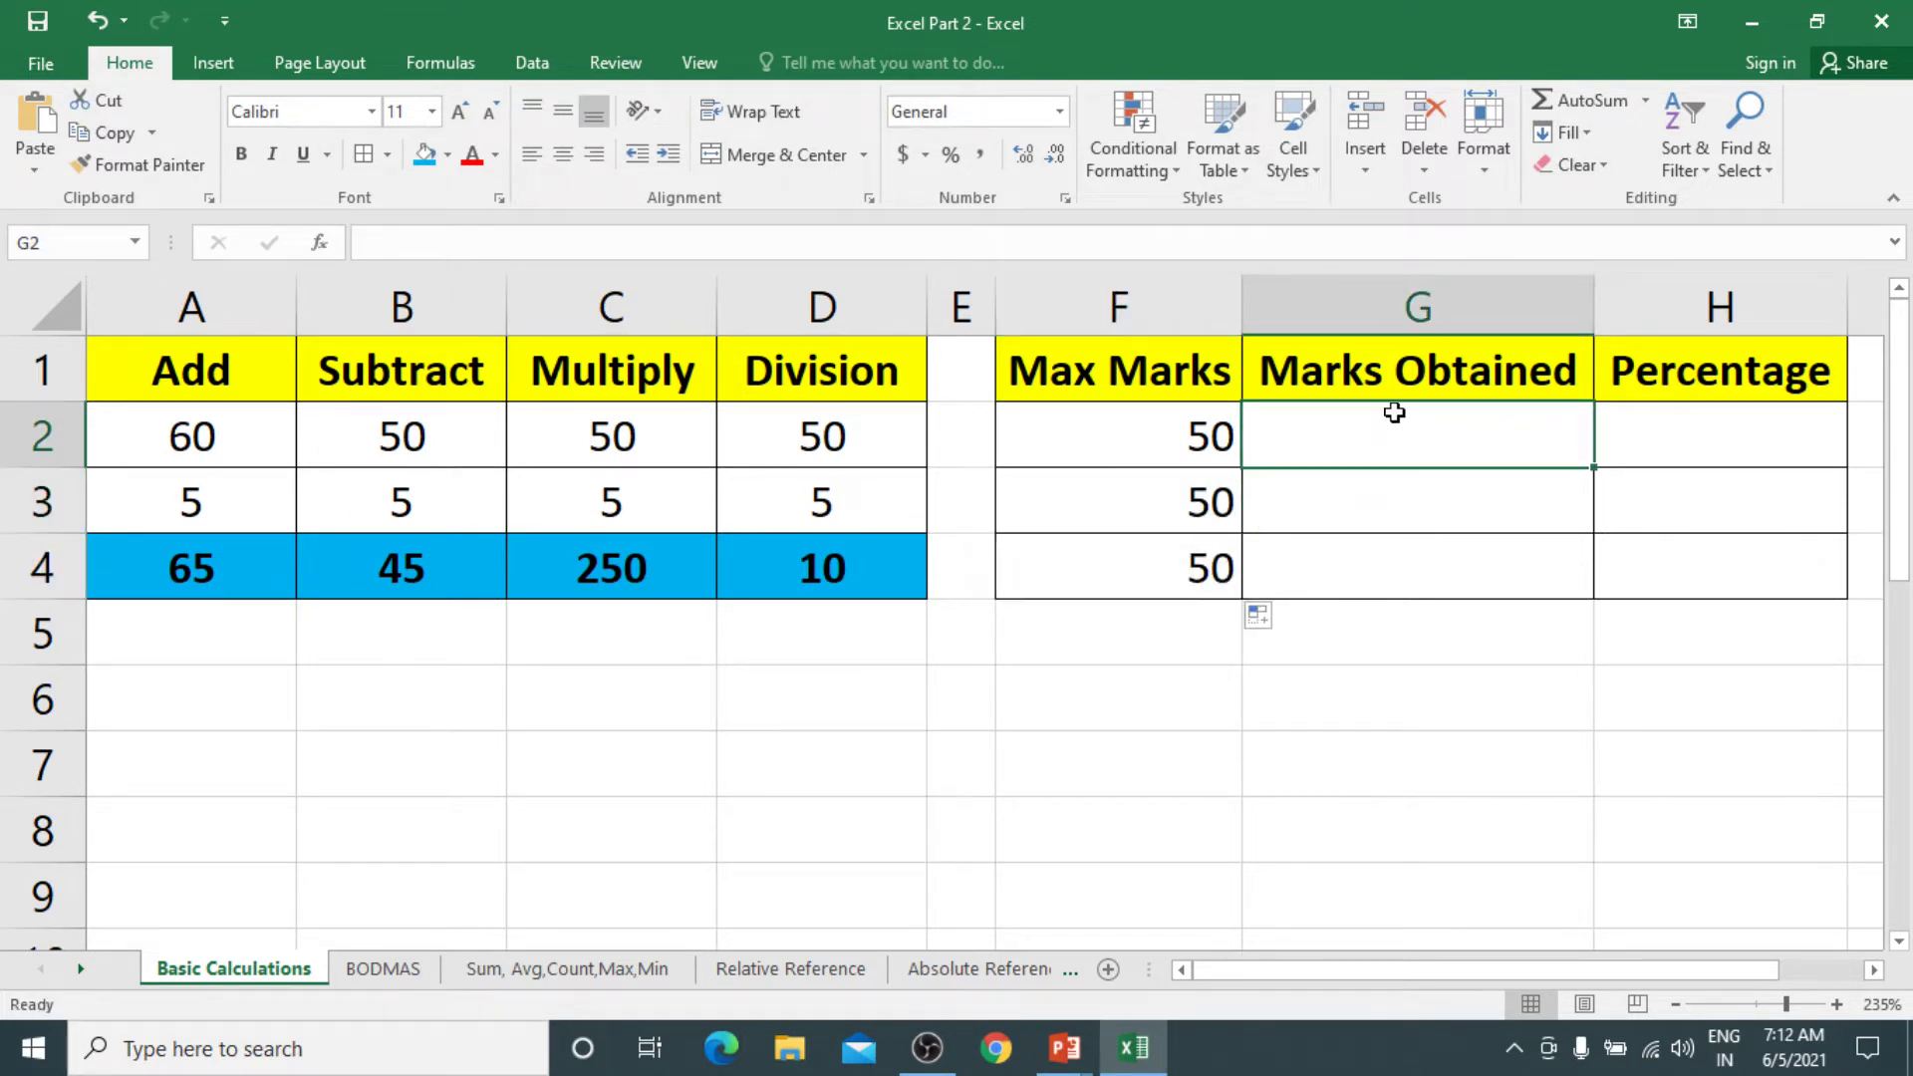
type("35")
key("Return")
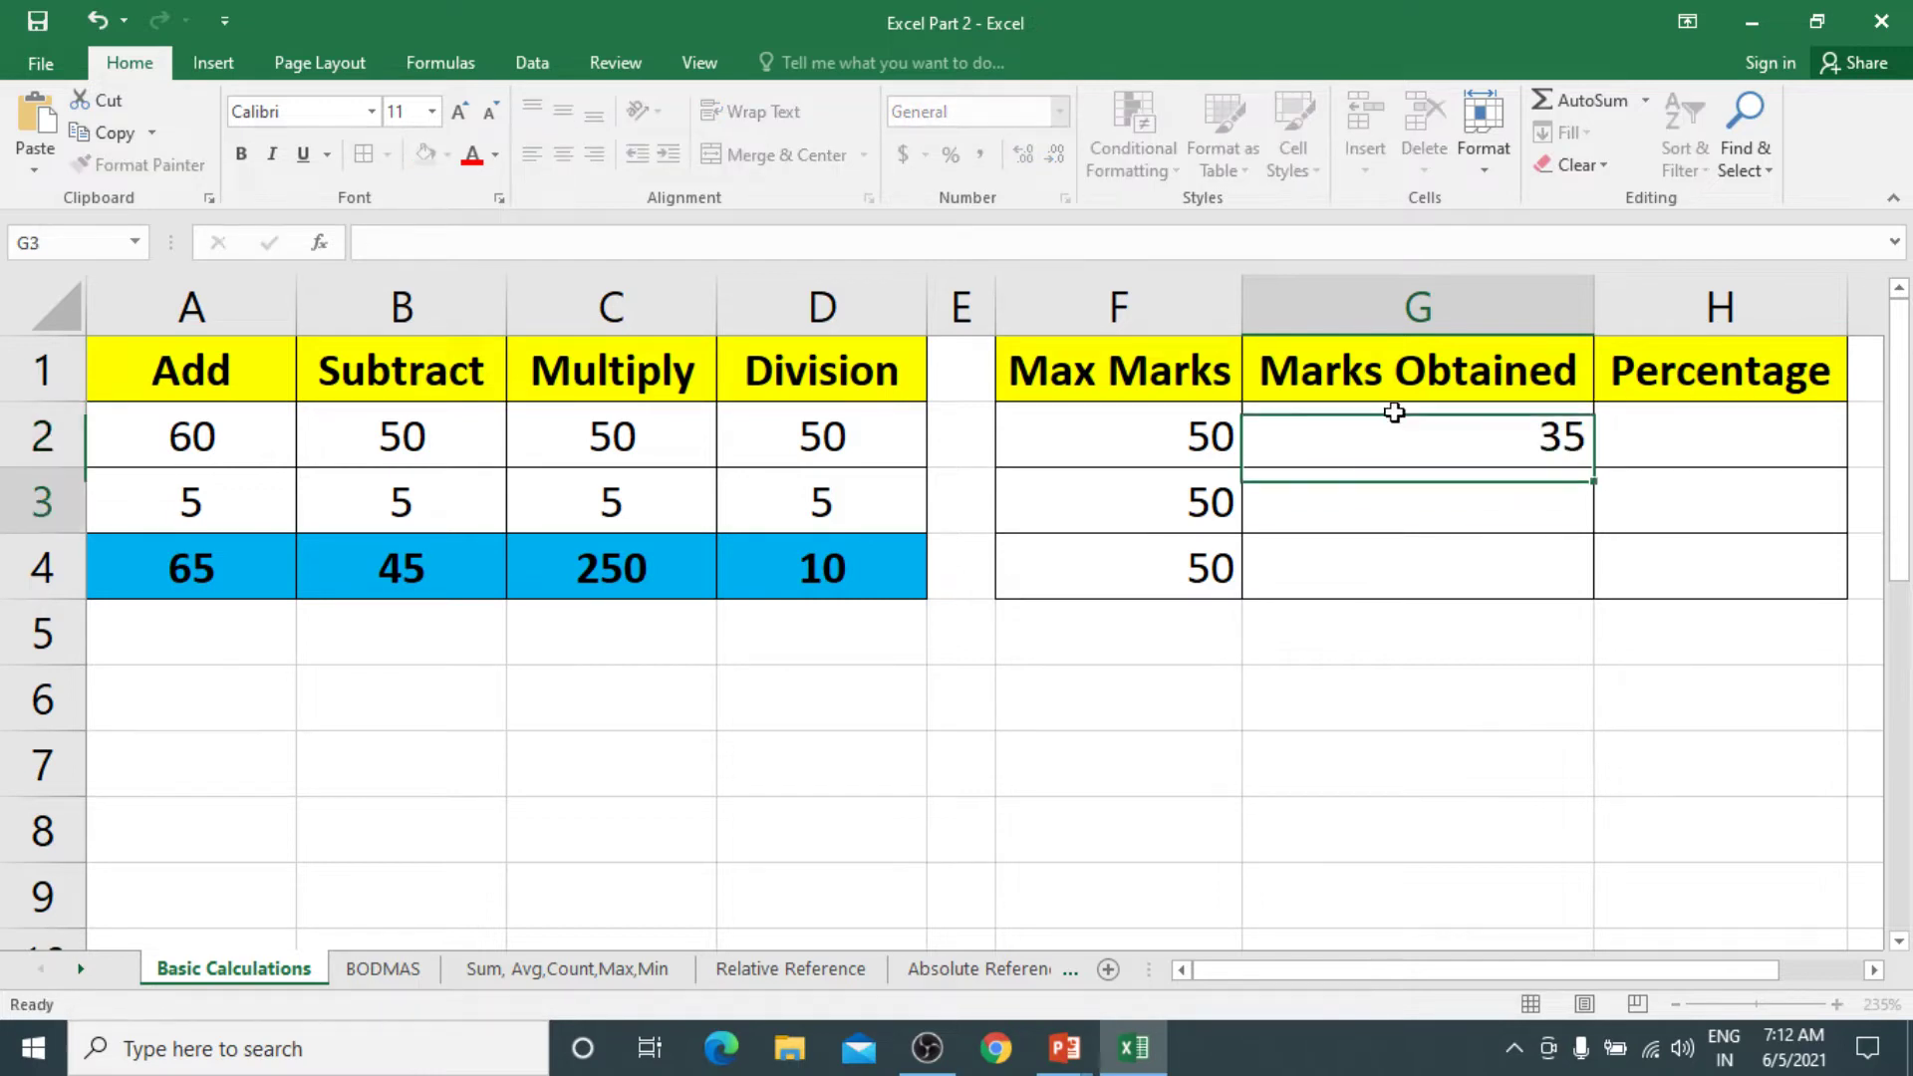
type("28")
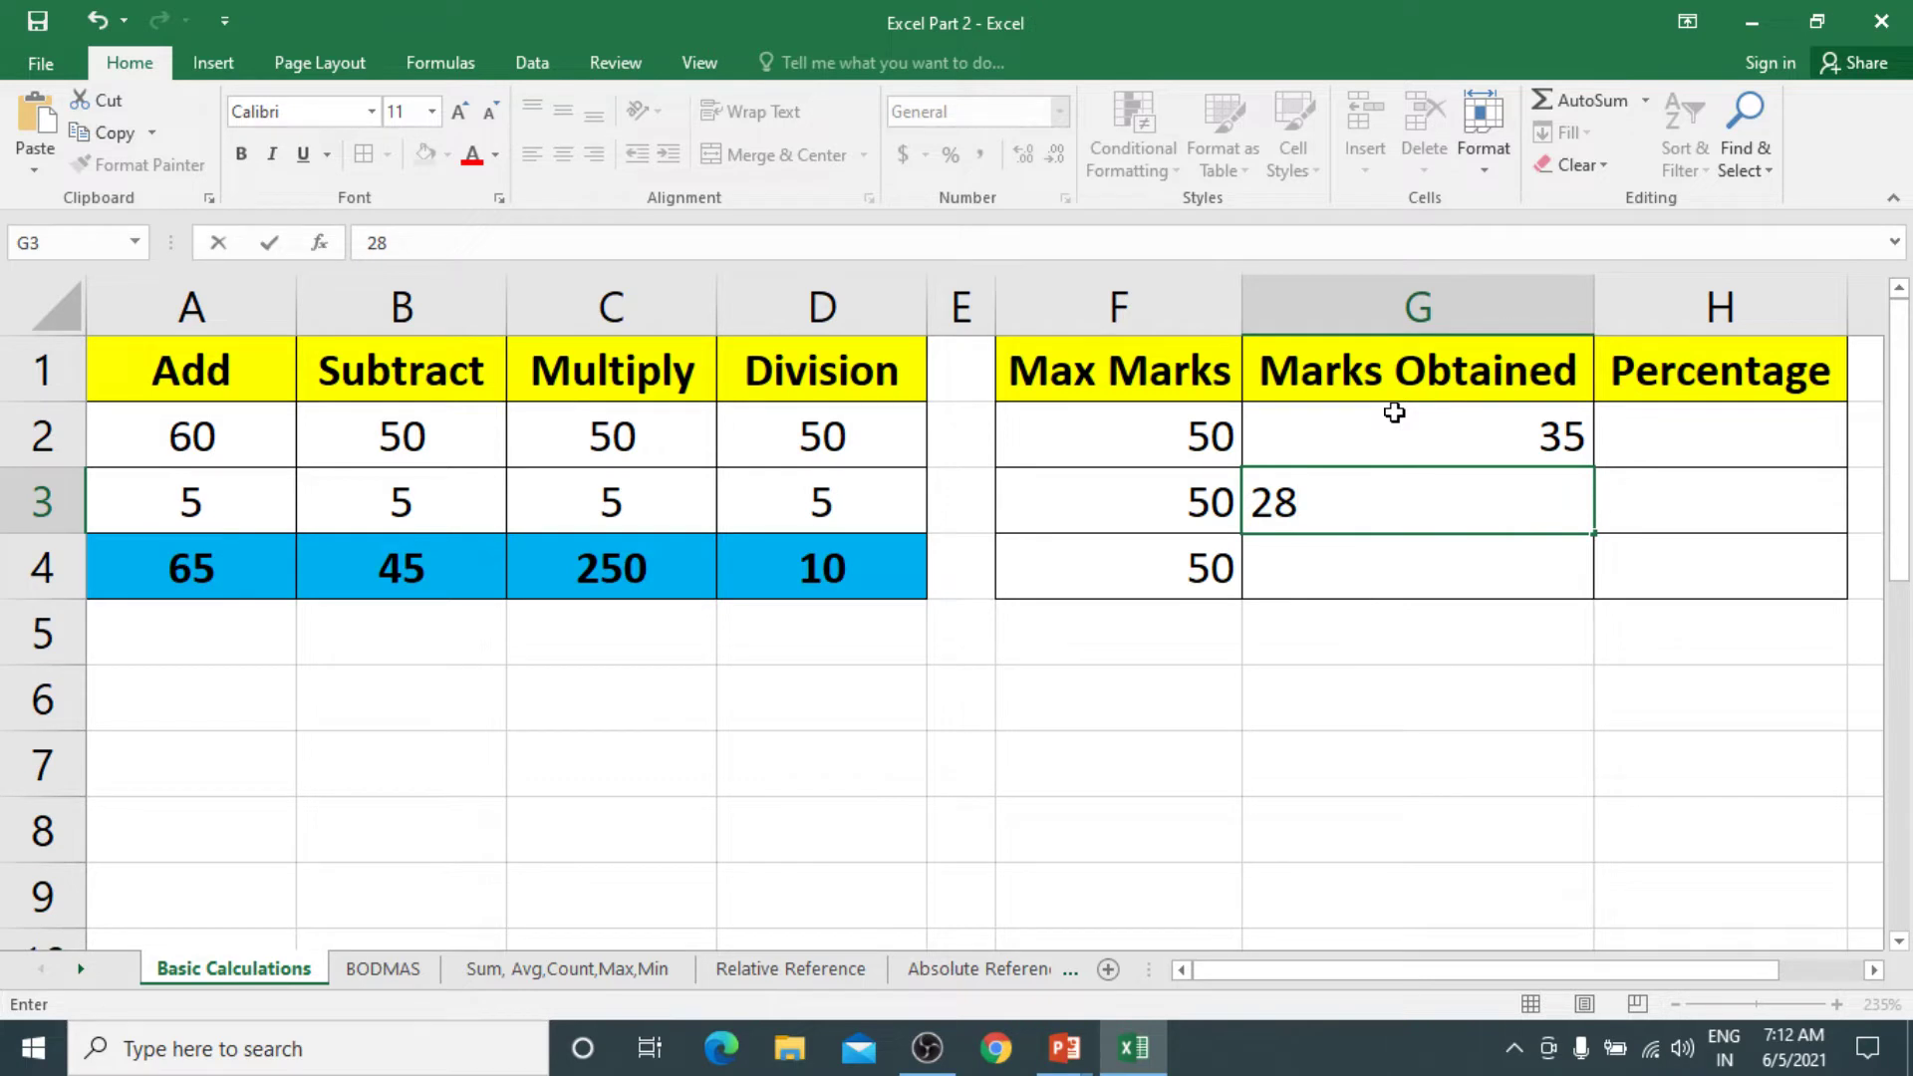
key("Return")
type("4")
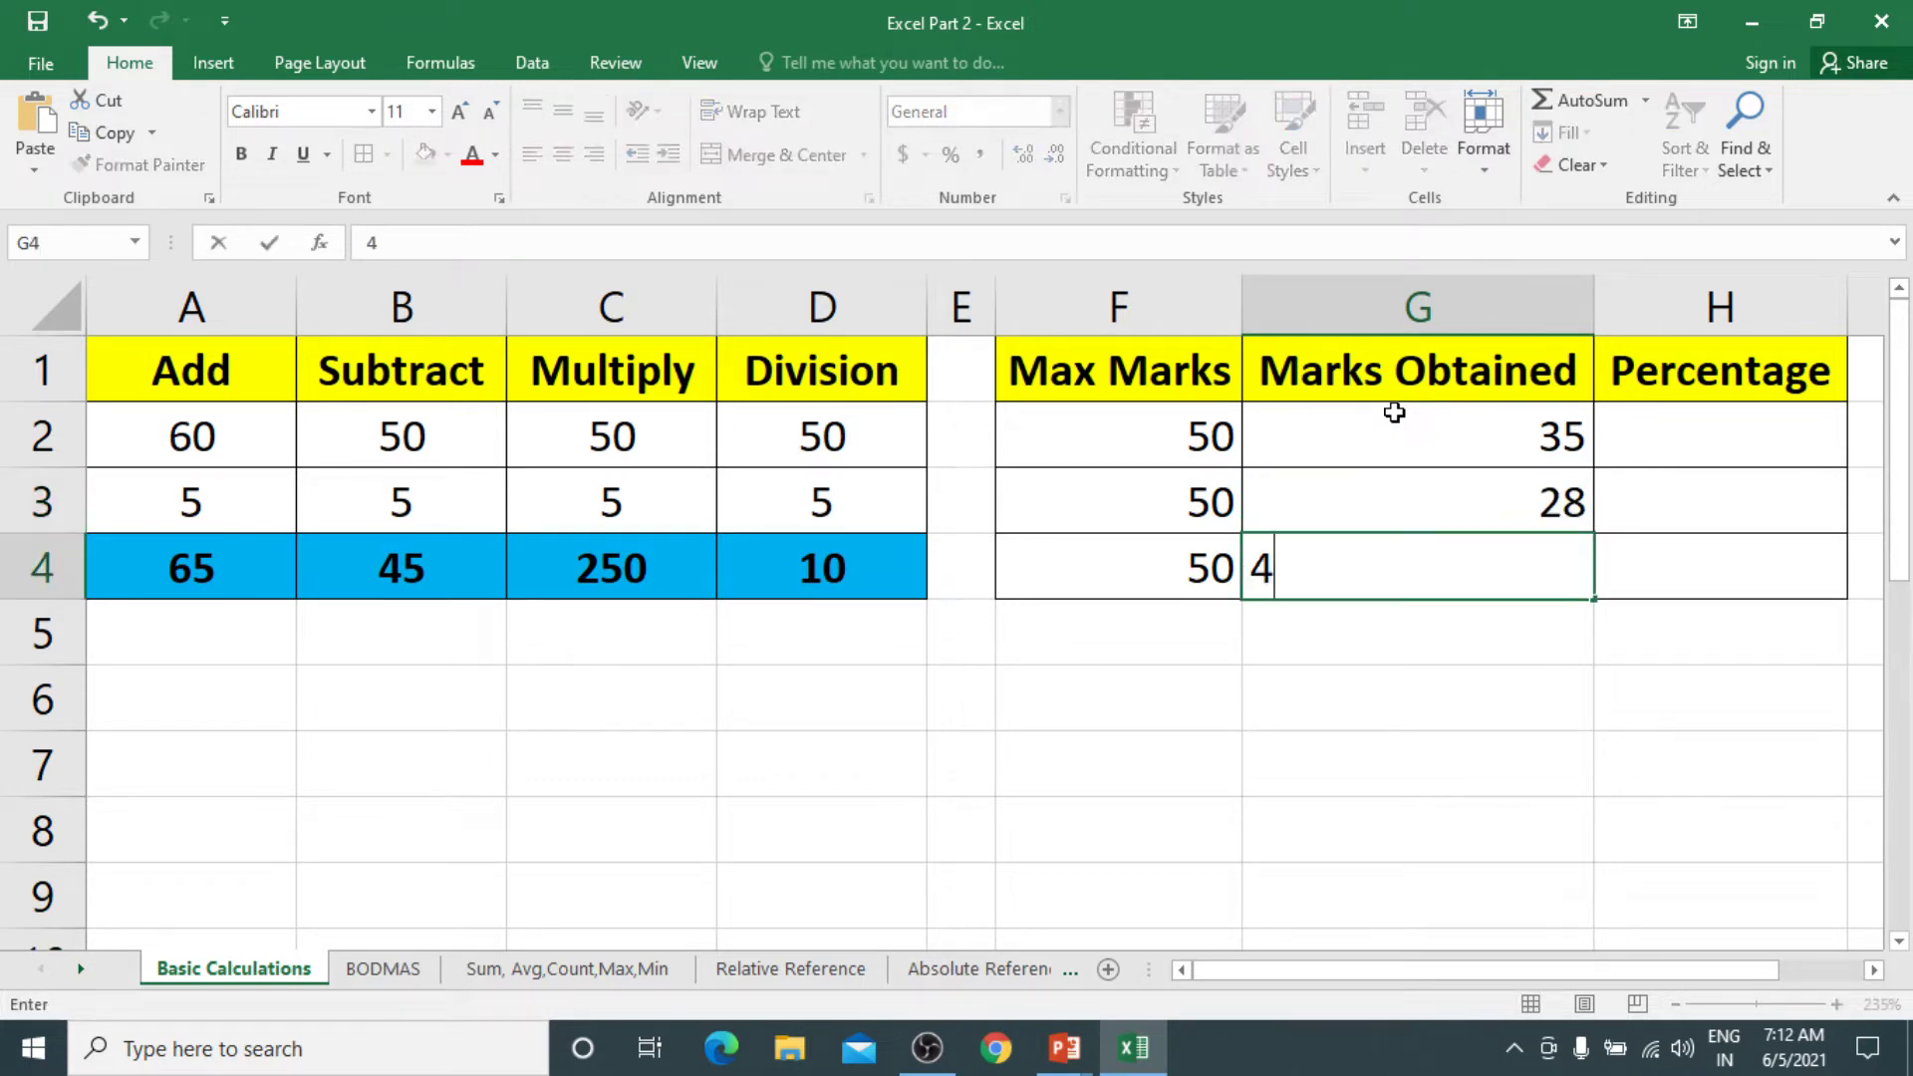
type("6")
key("Return")
left_click_drag(1390, 413, 1375, 542)
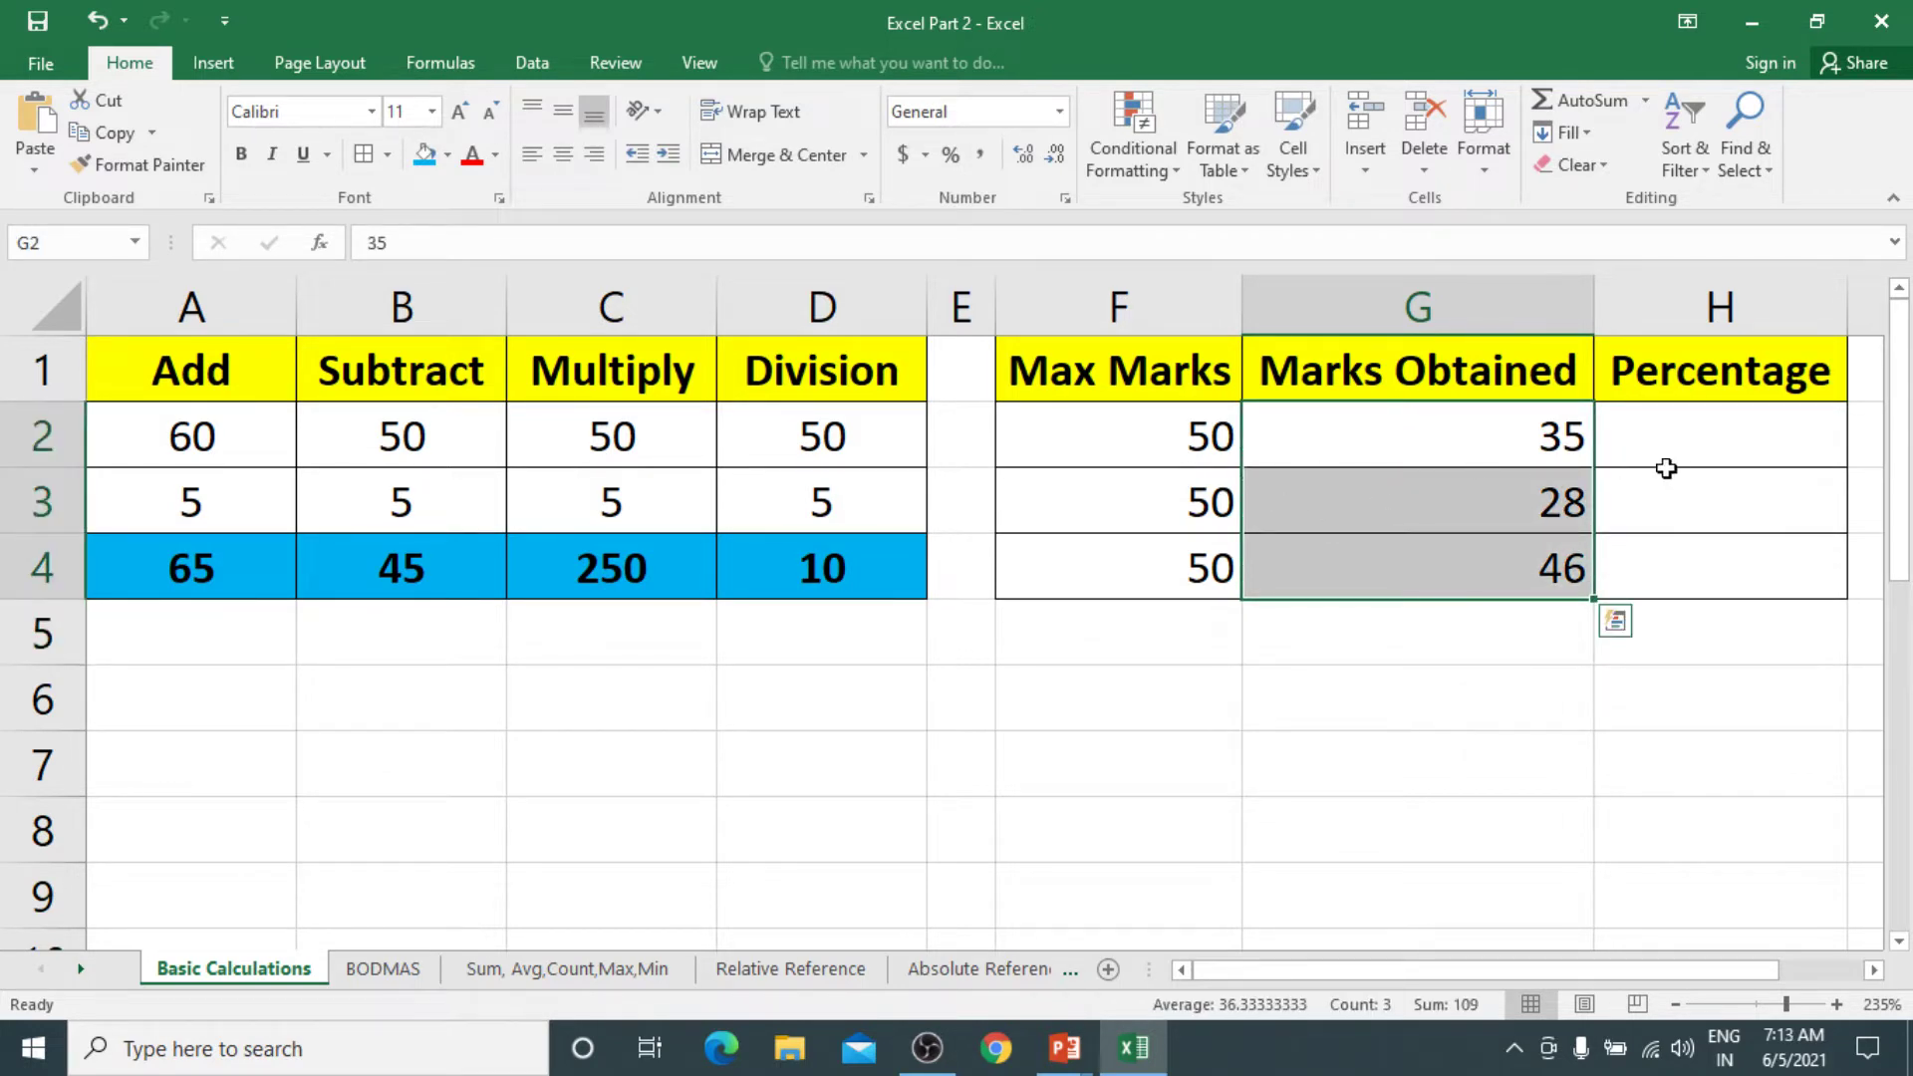
left_click(1145, 428)
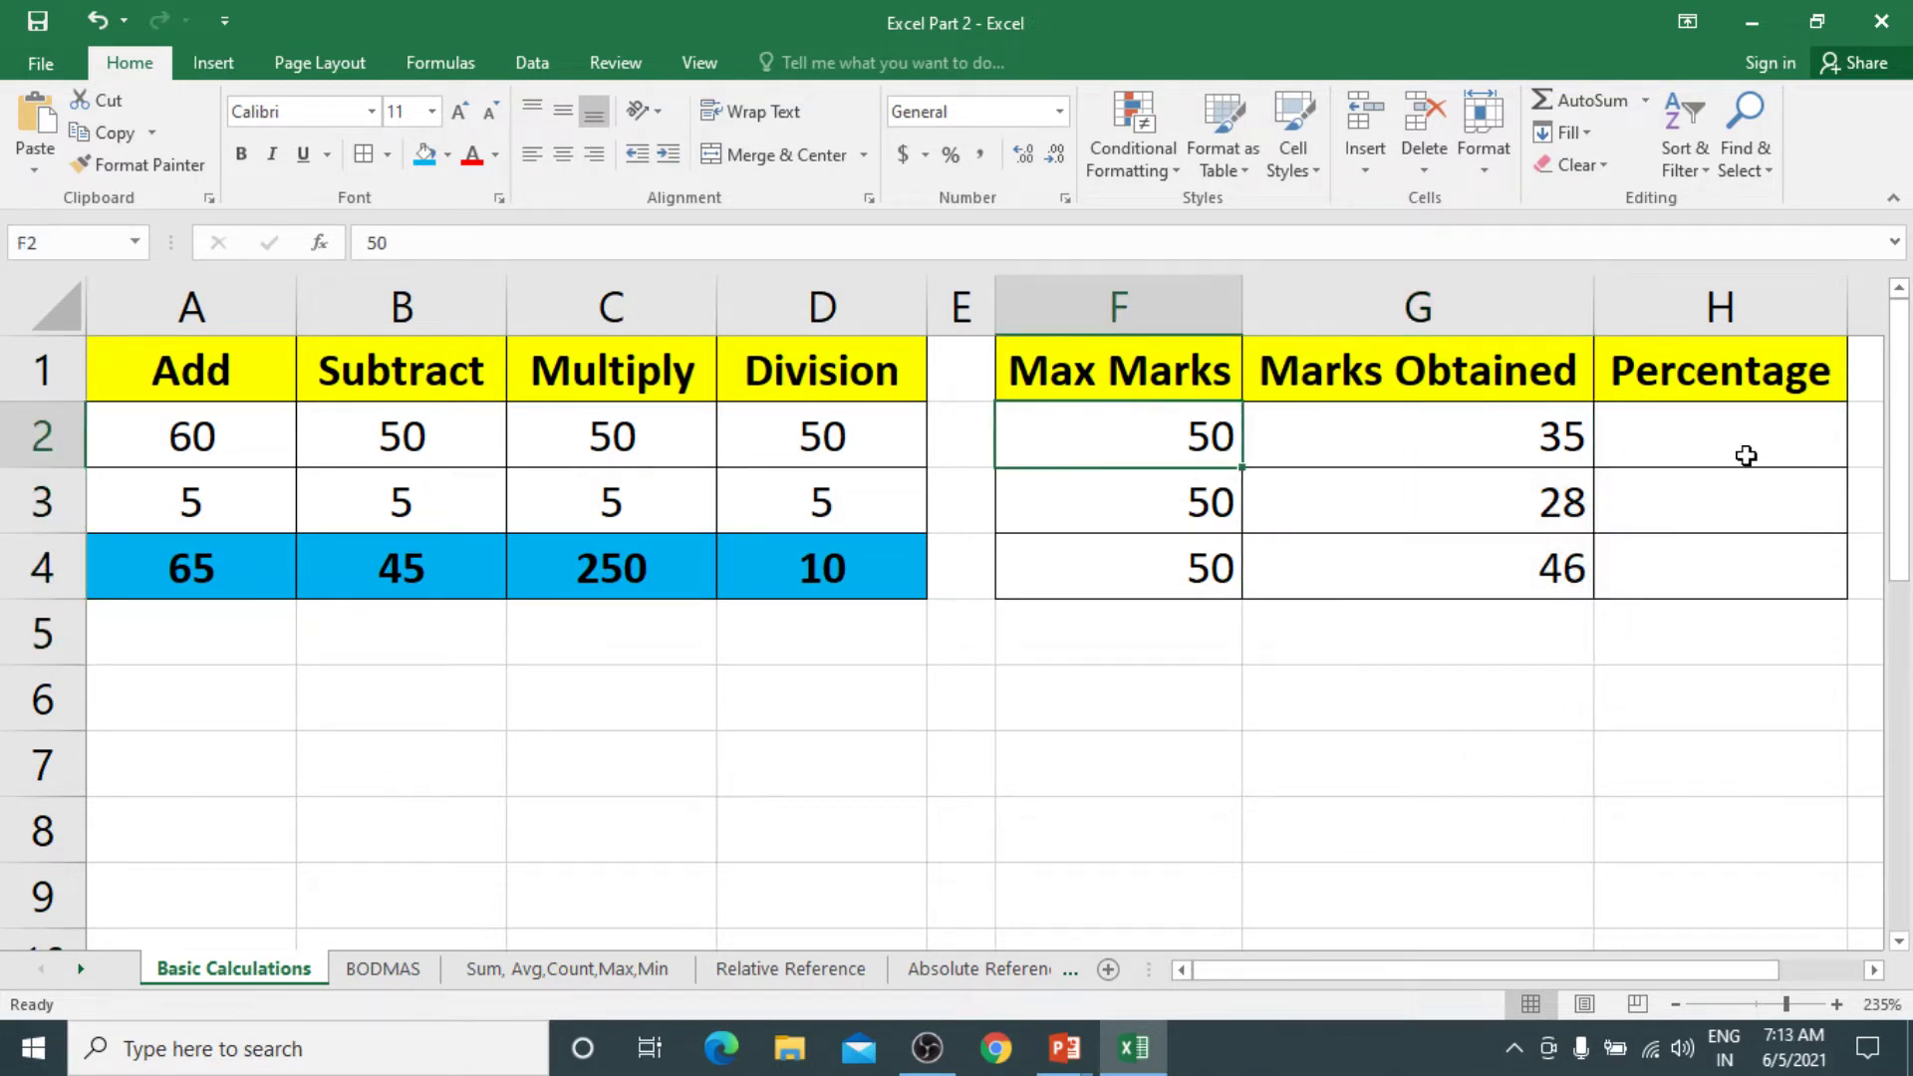
Enter the percentage formula =G2/F2*100 in H2 and check it against the obtained marks in G2
left_click(1721, 436)
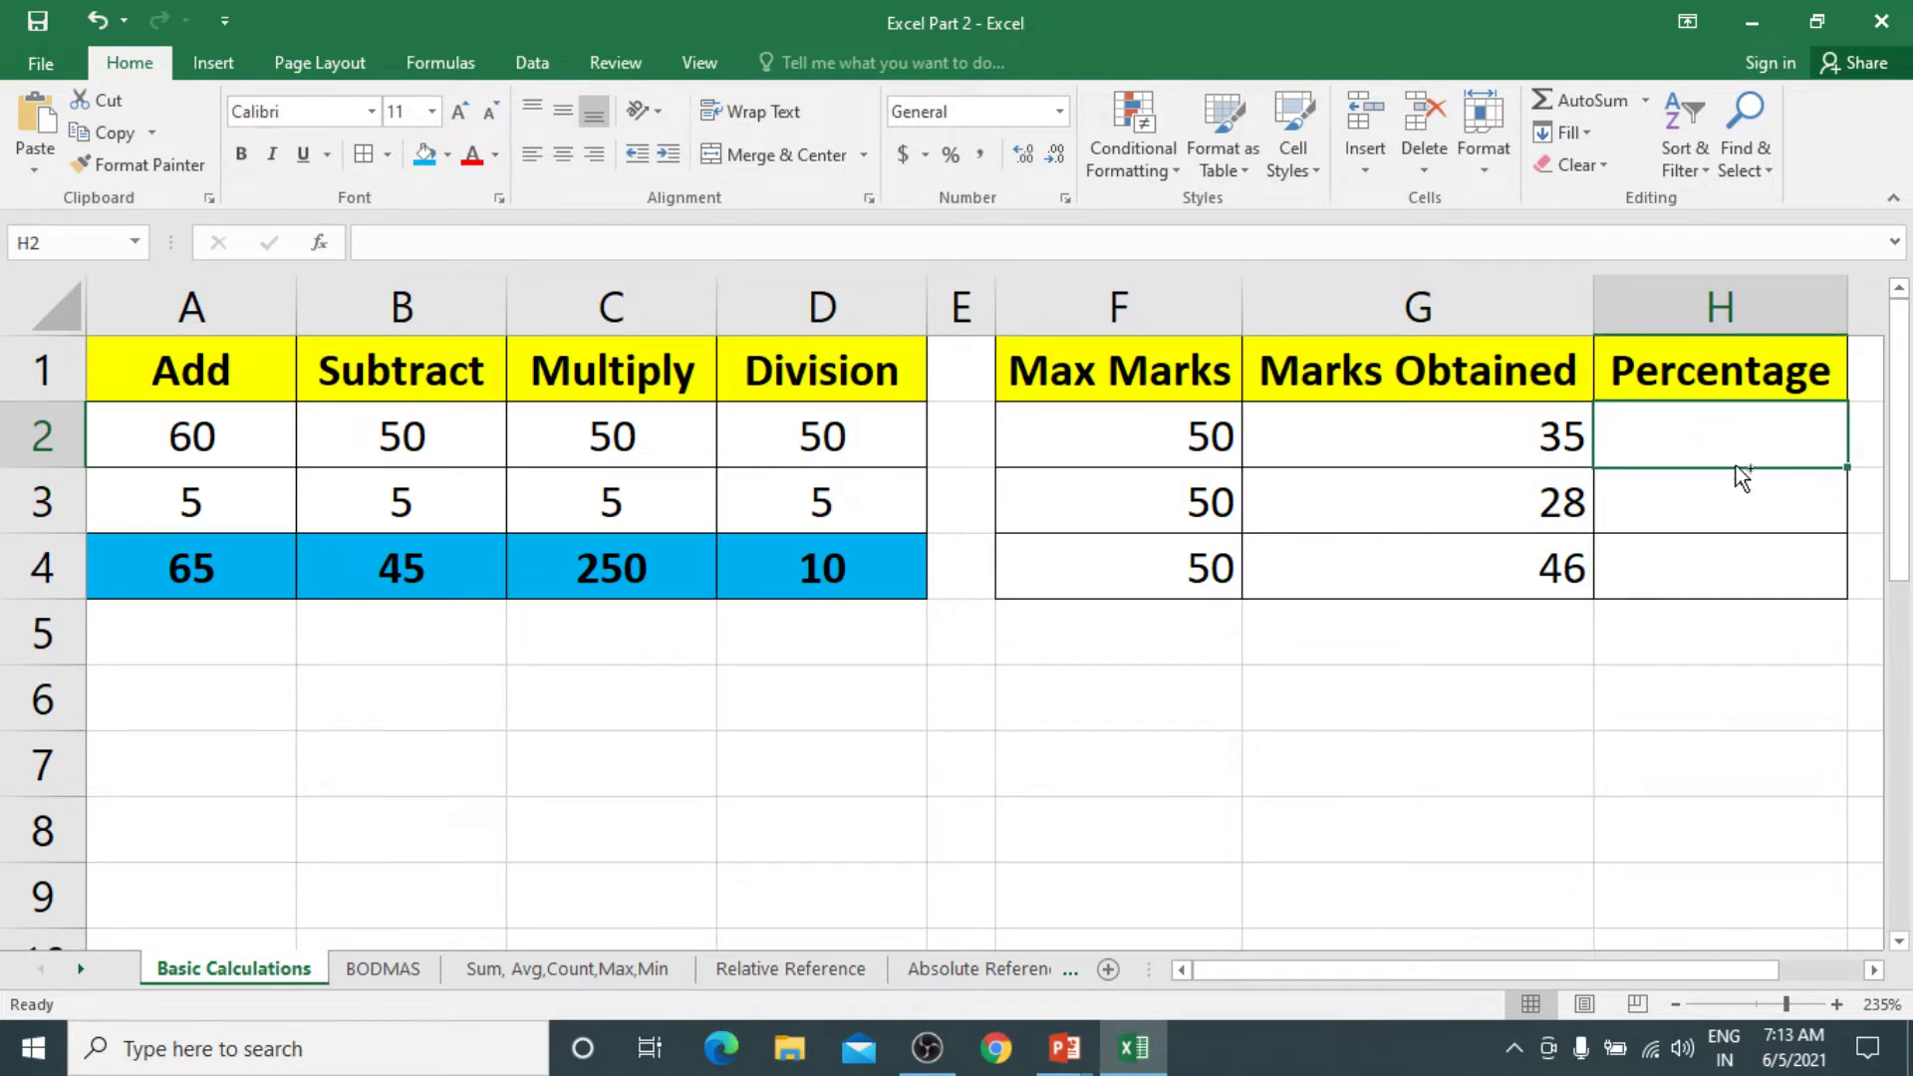
scroll(1737, 476, "up", 3)
scroll(1734, 469, "up", 3)
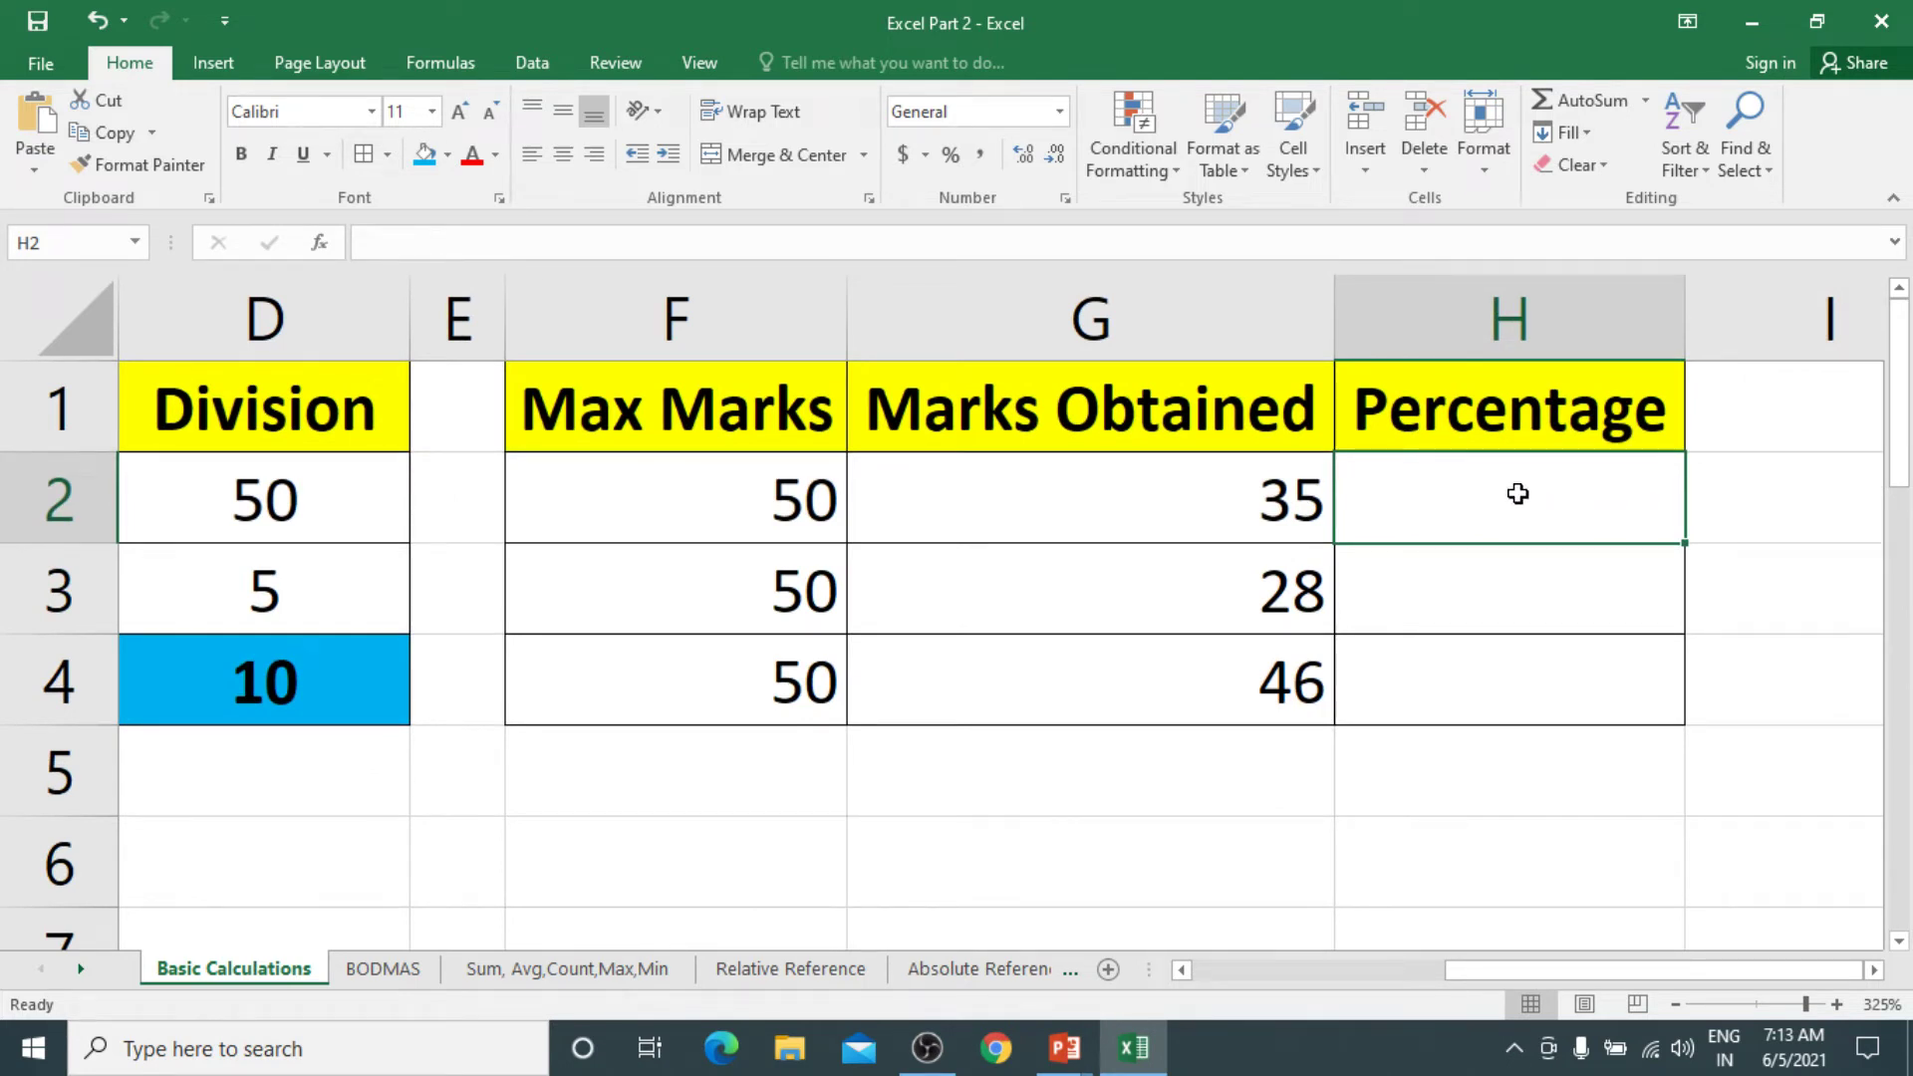
type("=")
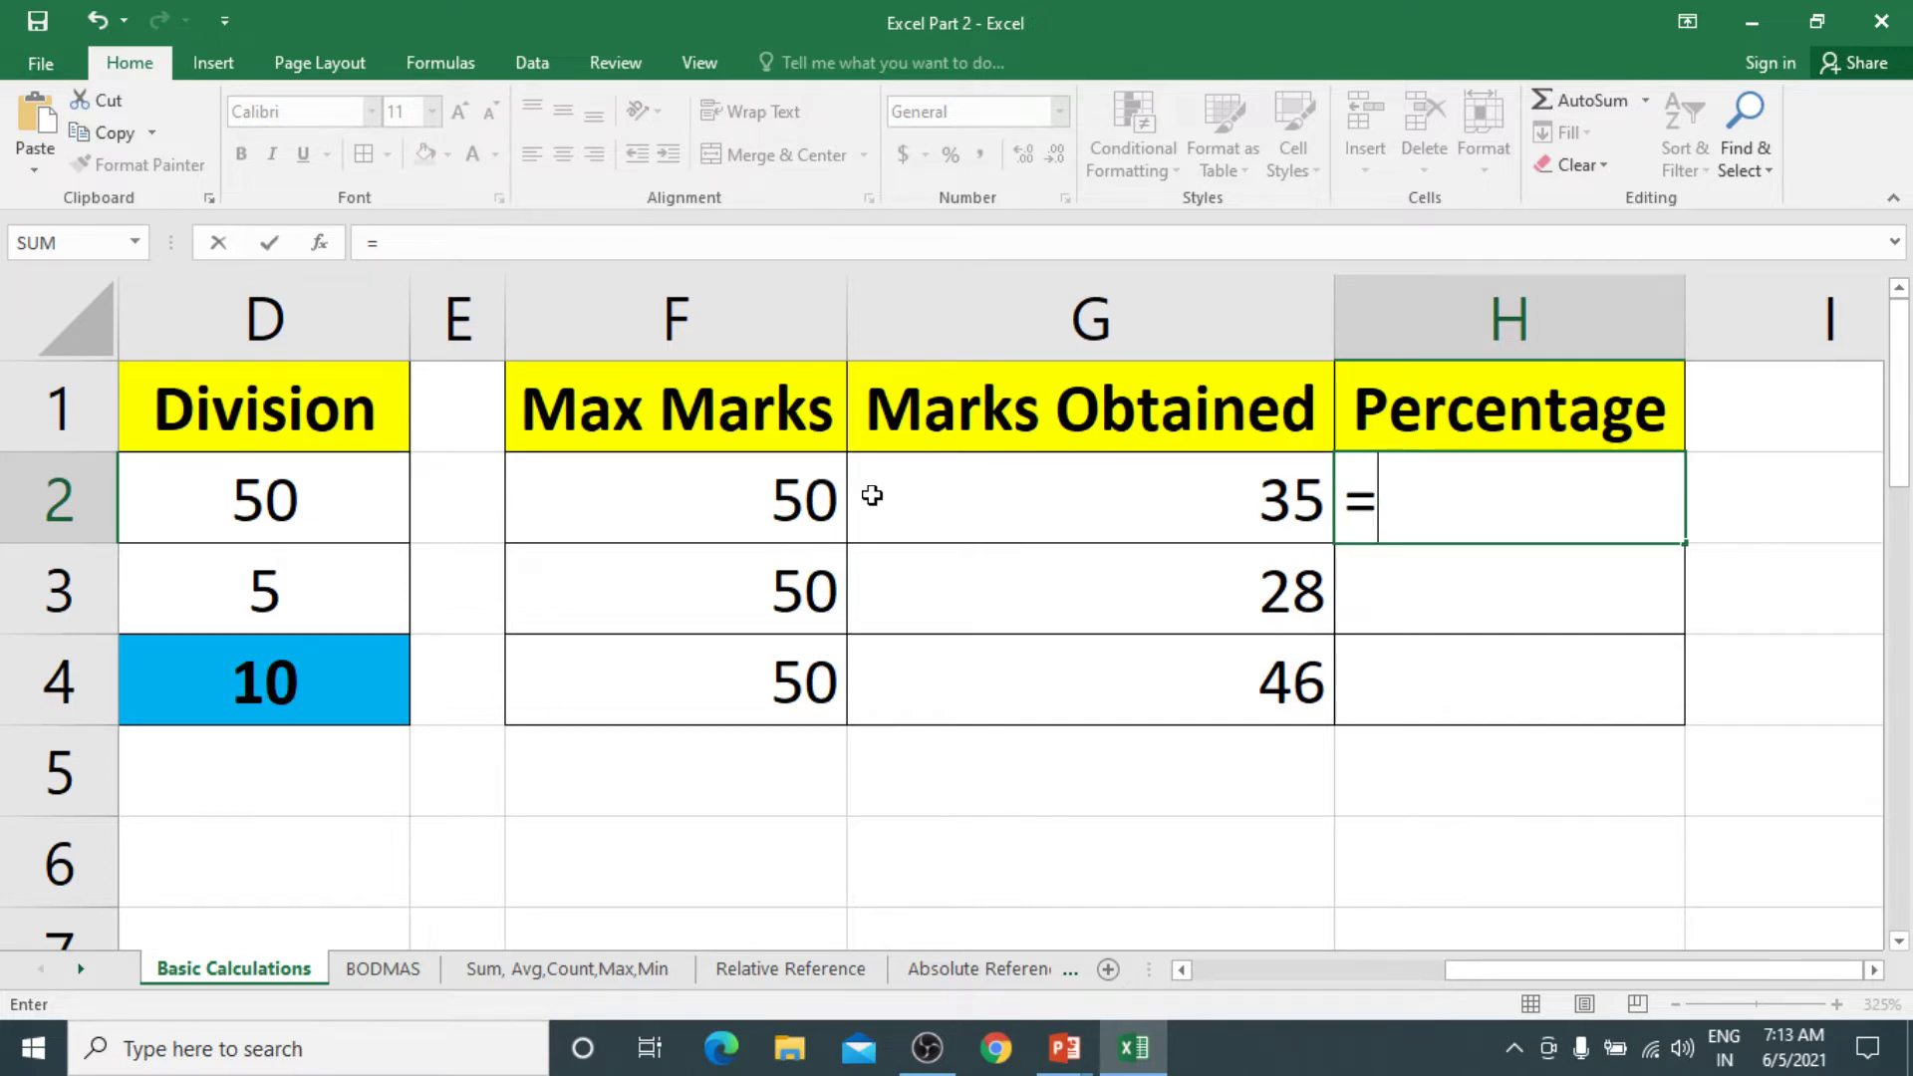
left_click(1102, 500)
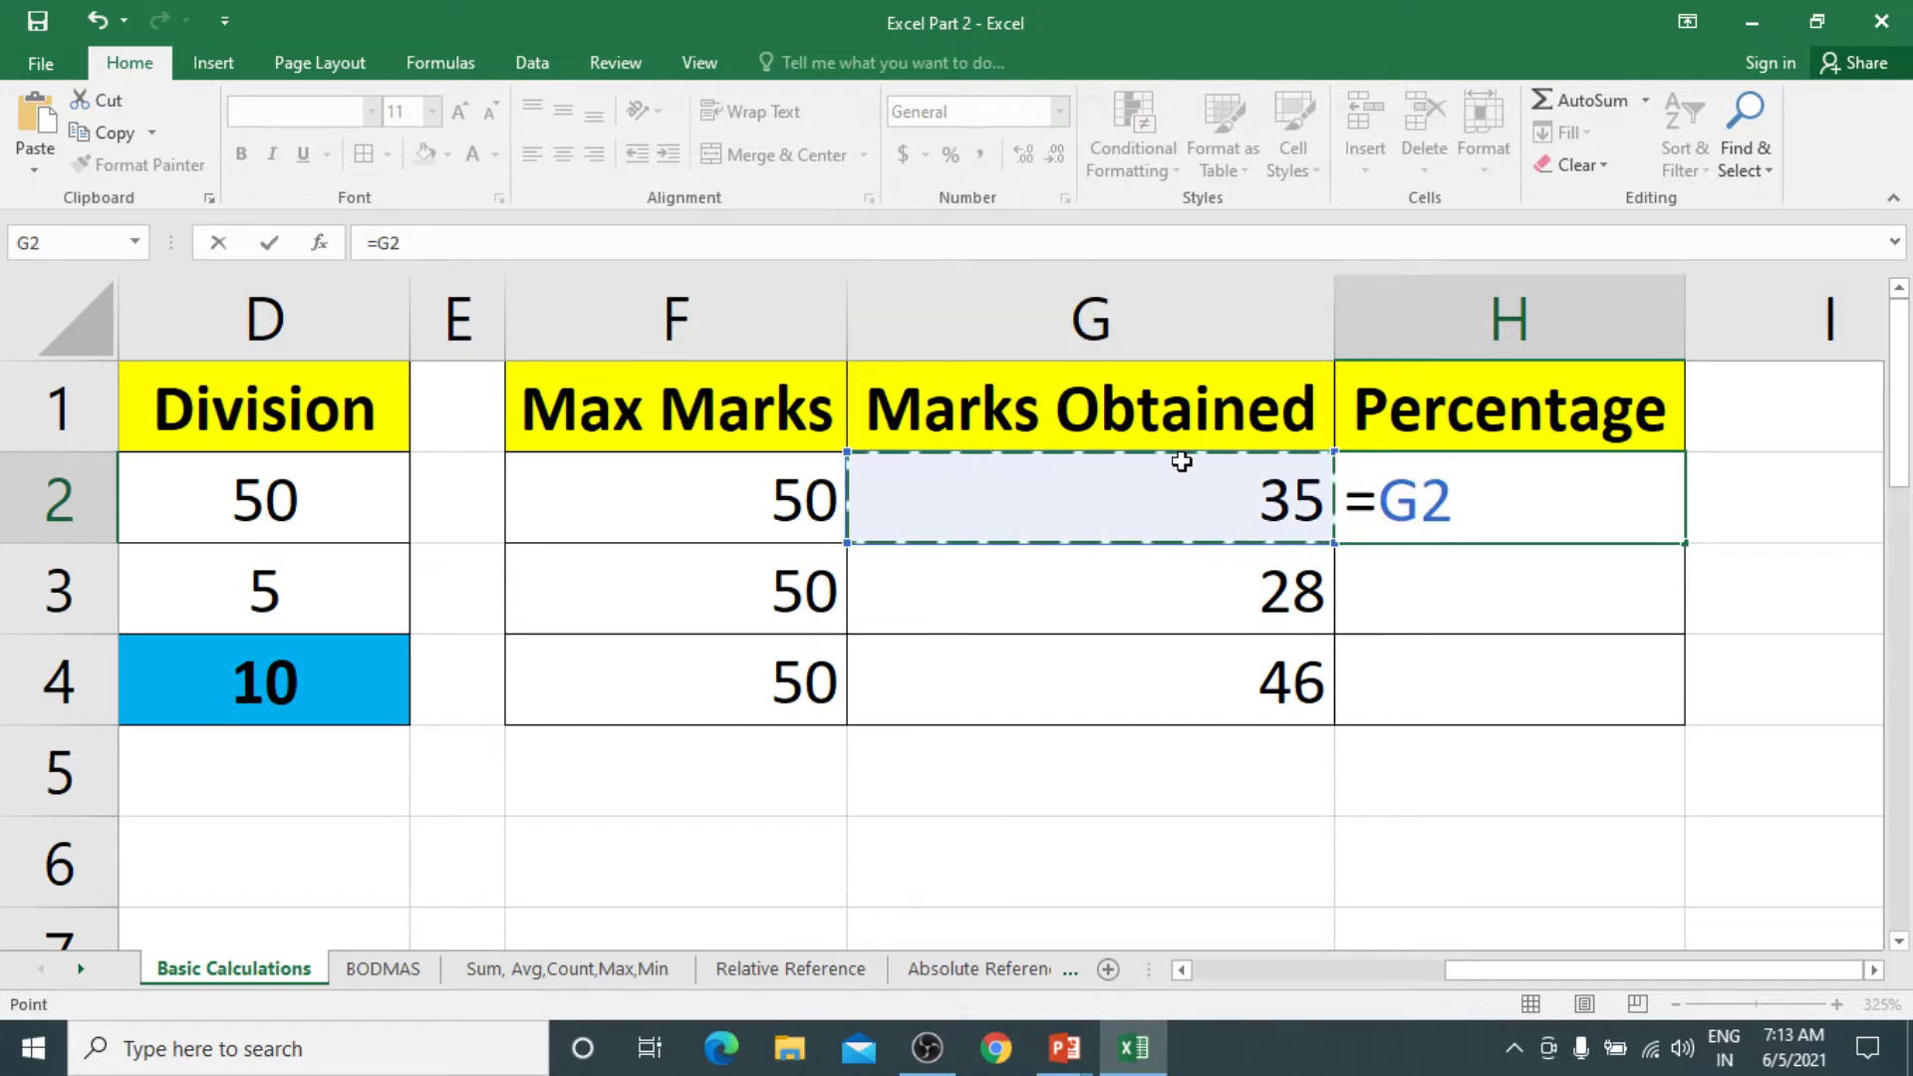
type("/")
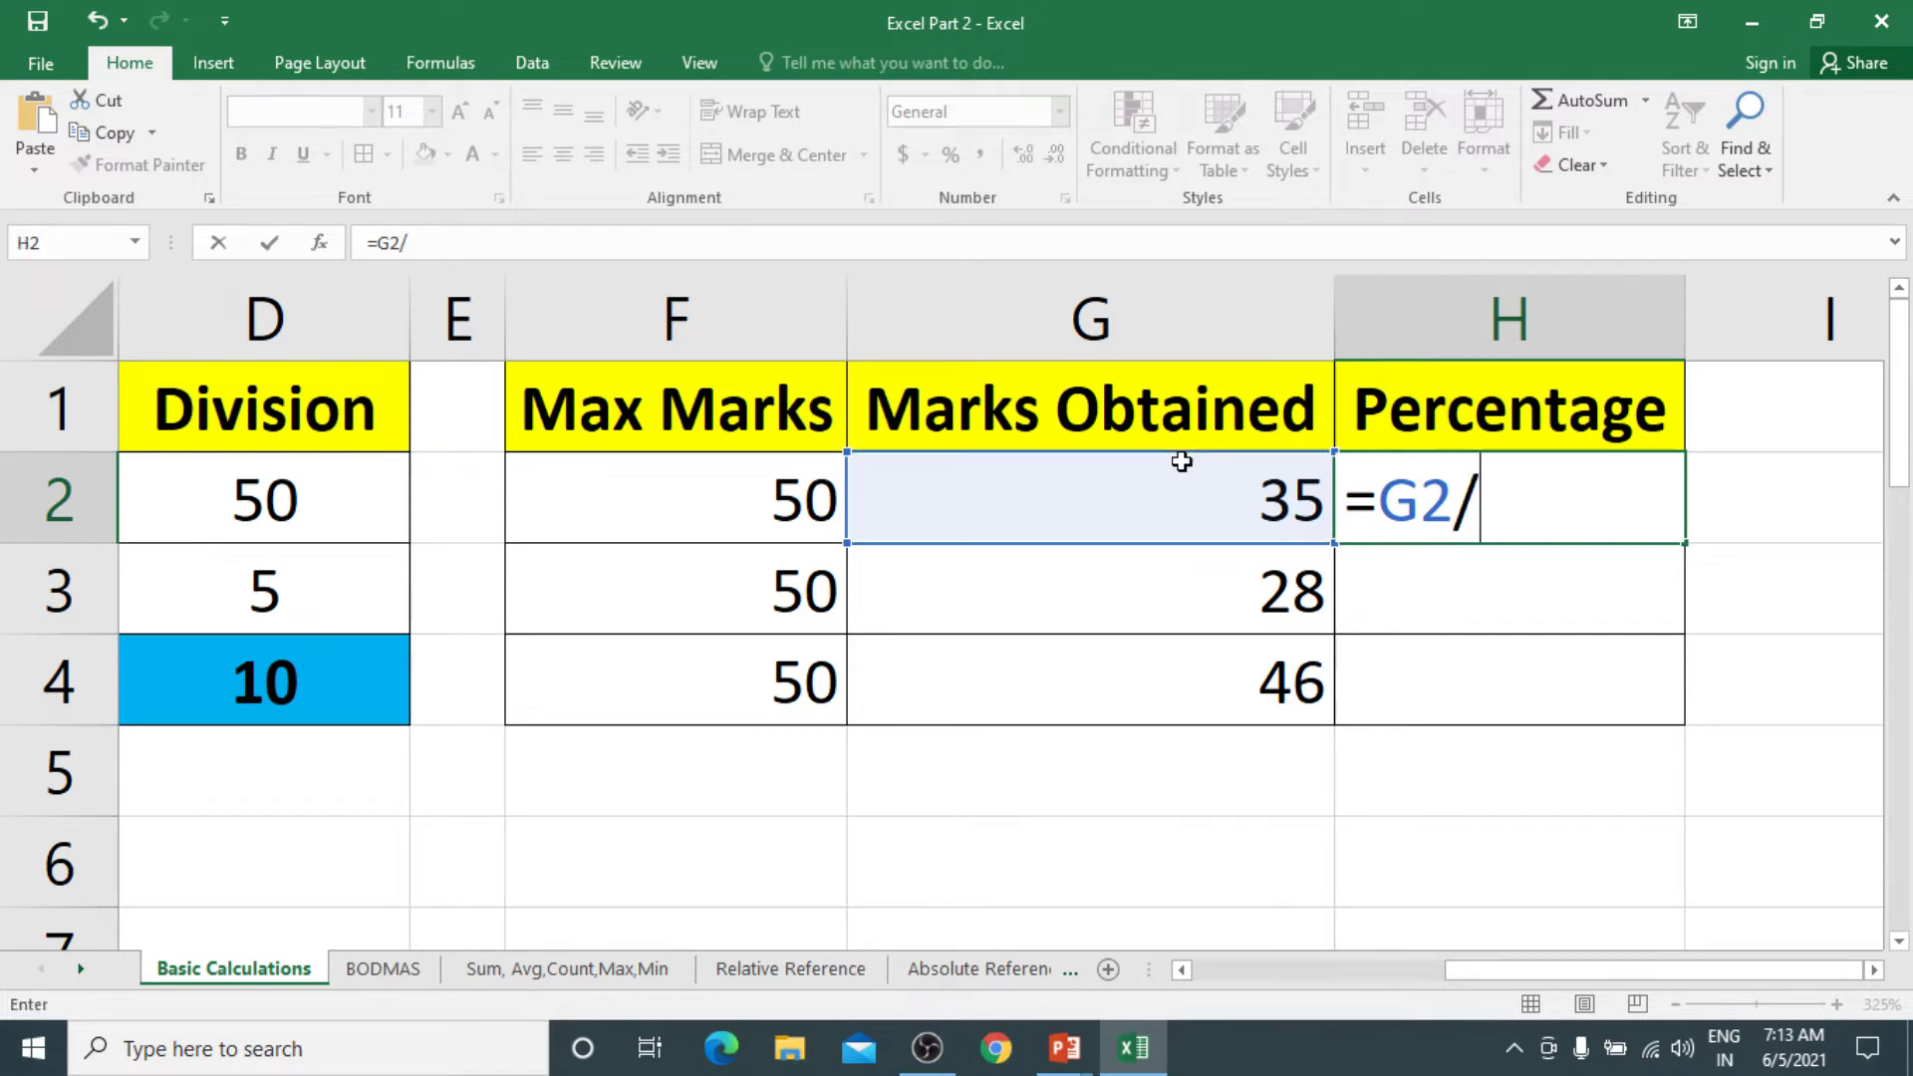
left_click(785, 509)
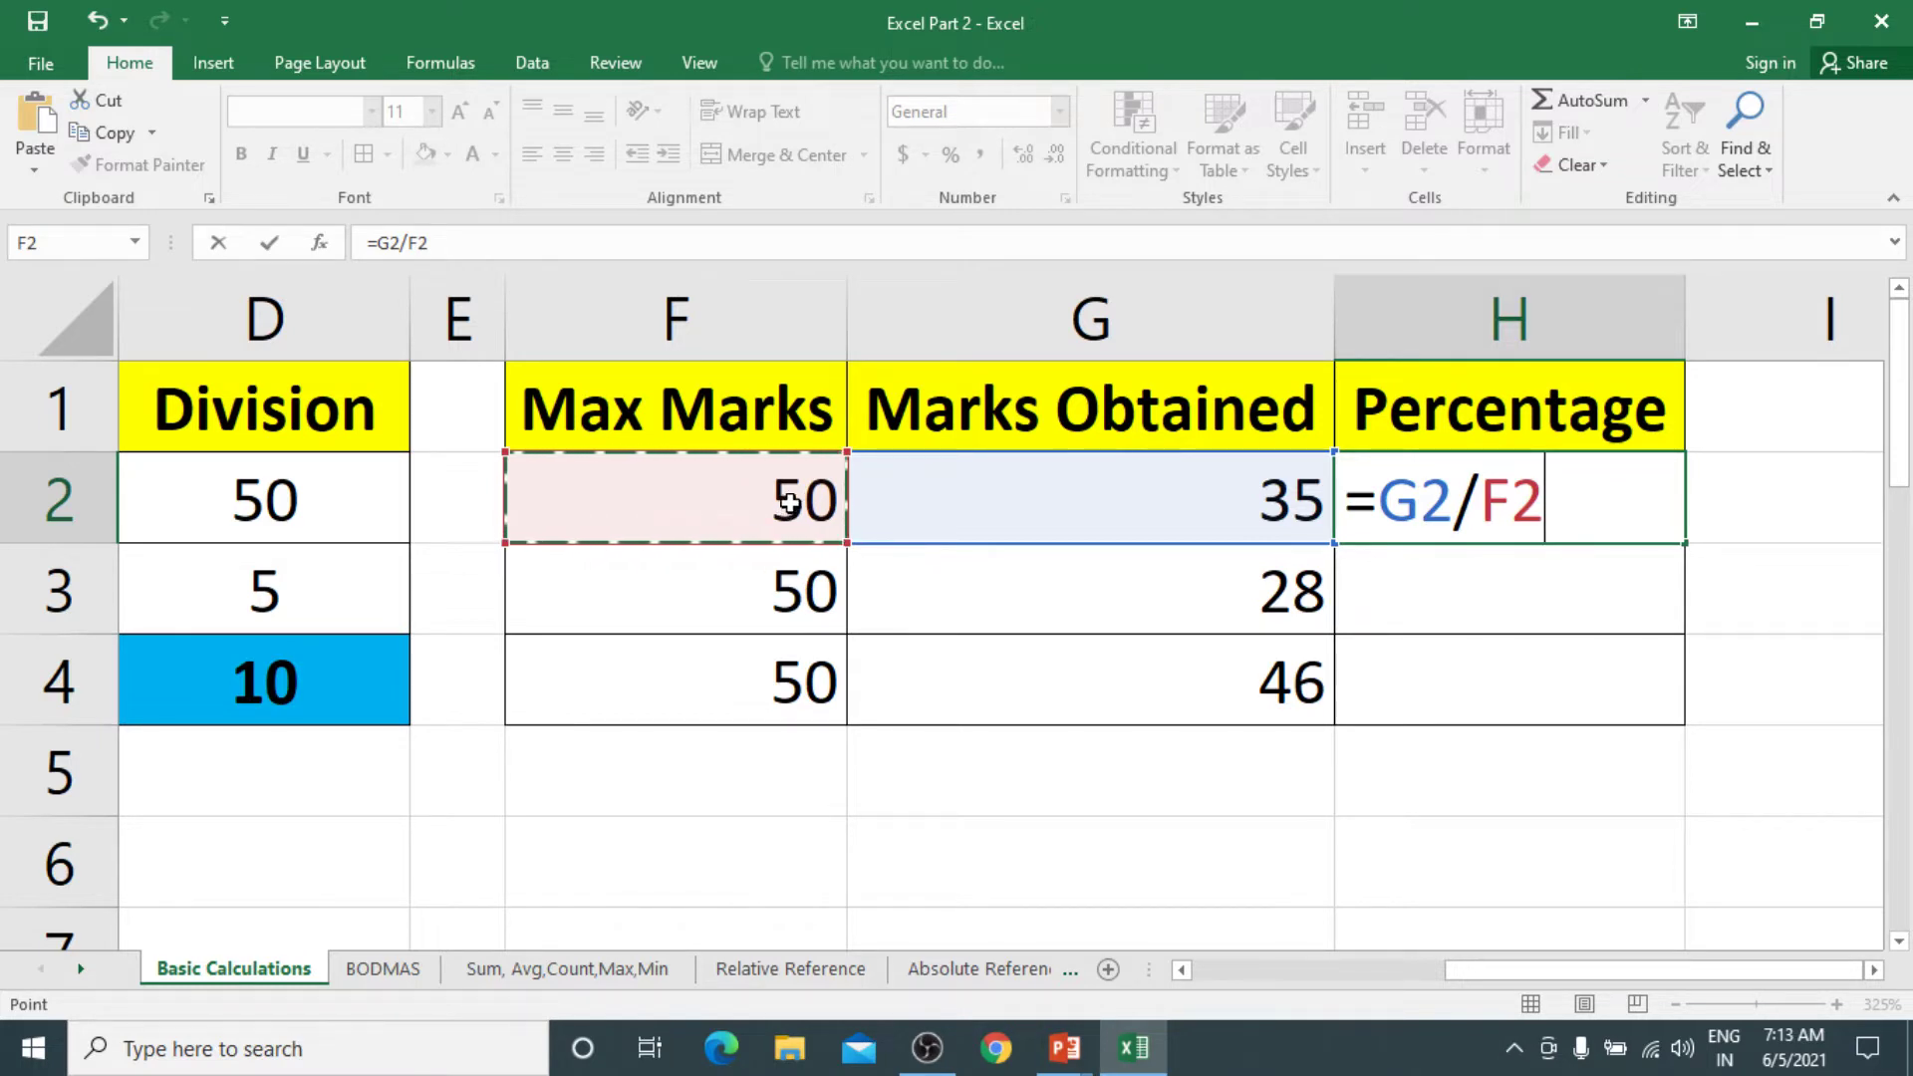
type("*100")
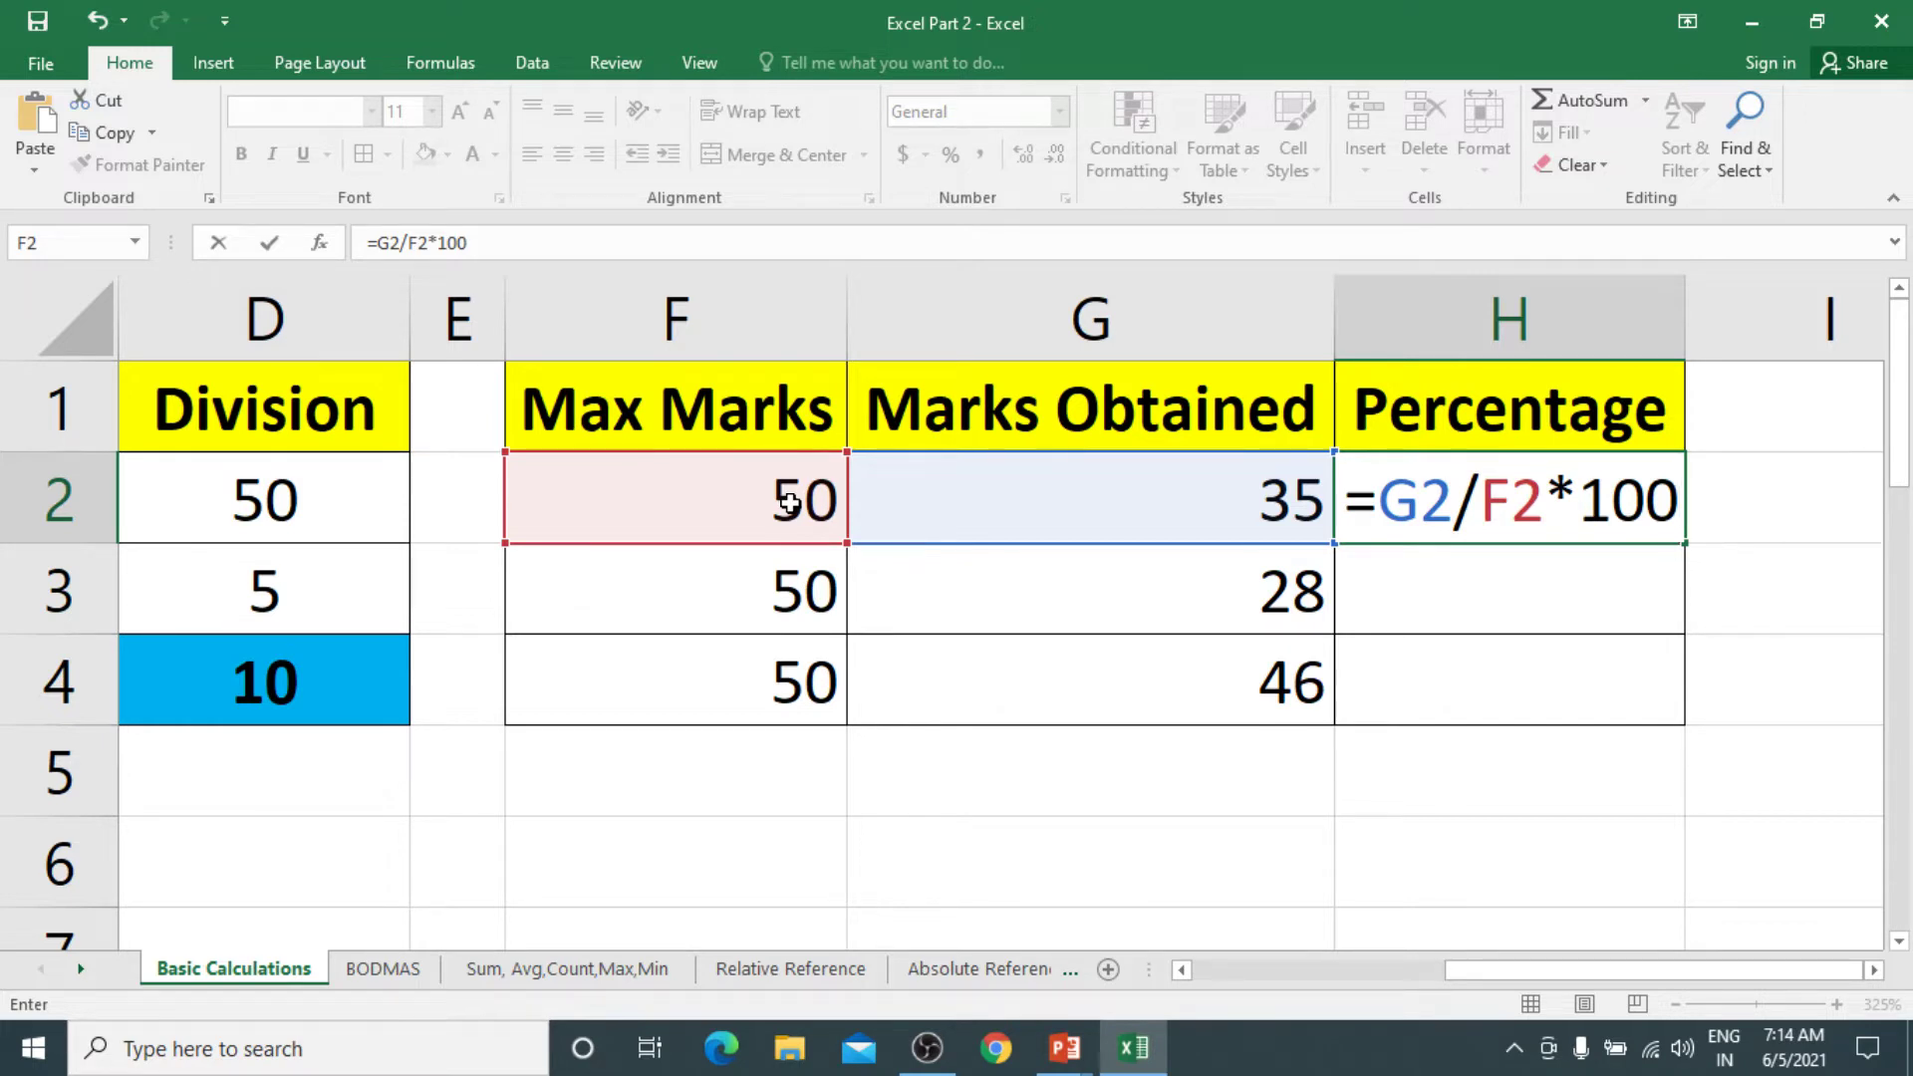
key("Return")
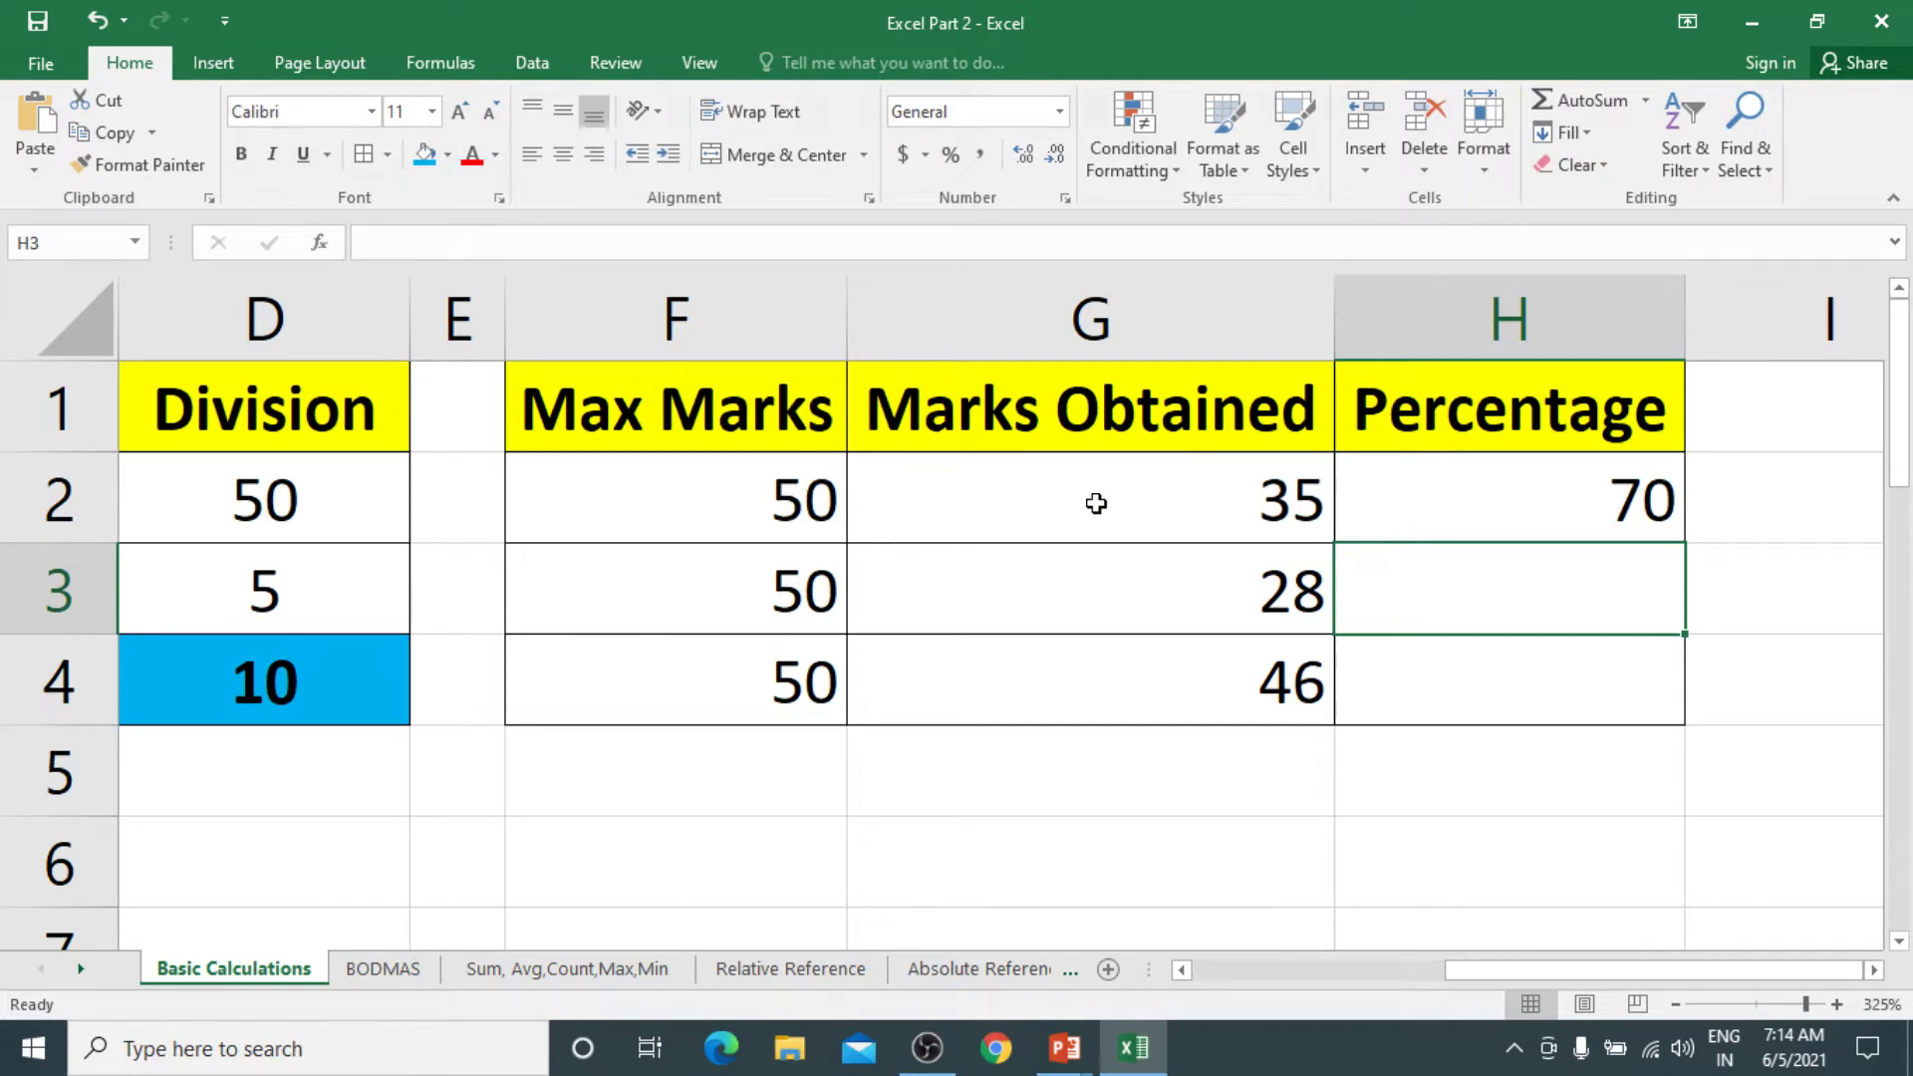
left_click(1137, 505)
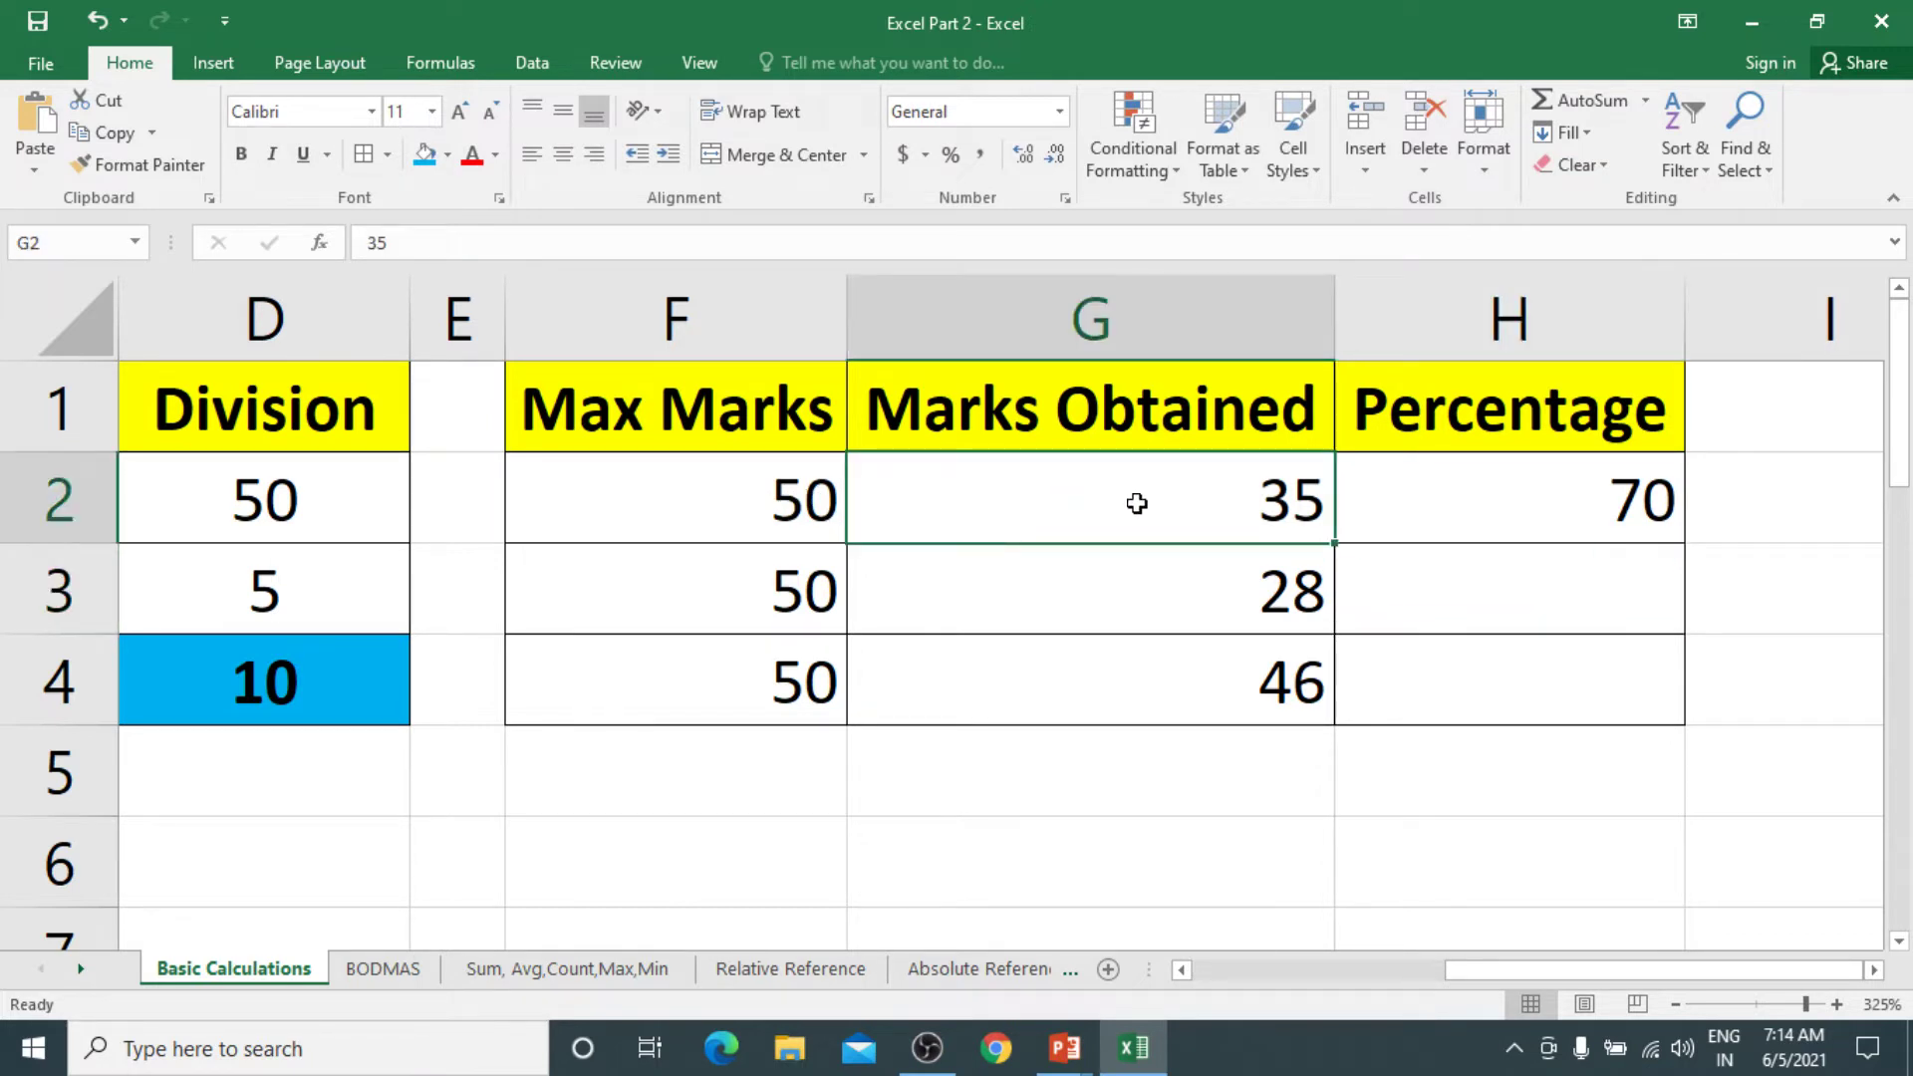
left_click(1523, 499)
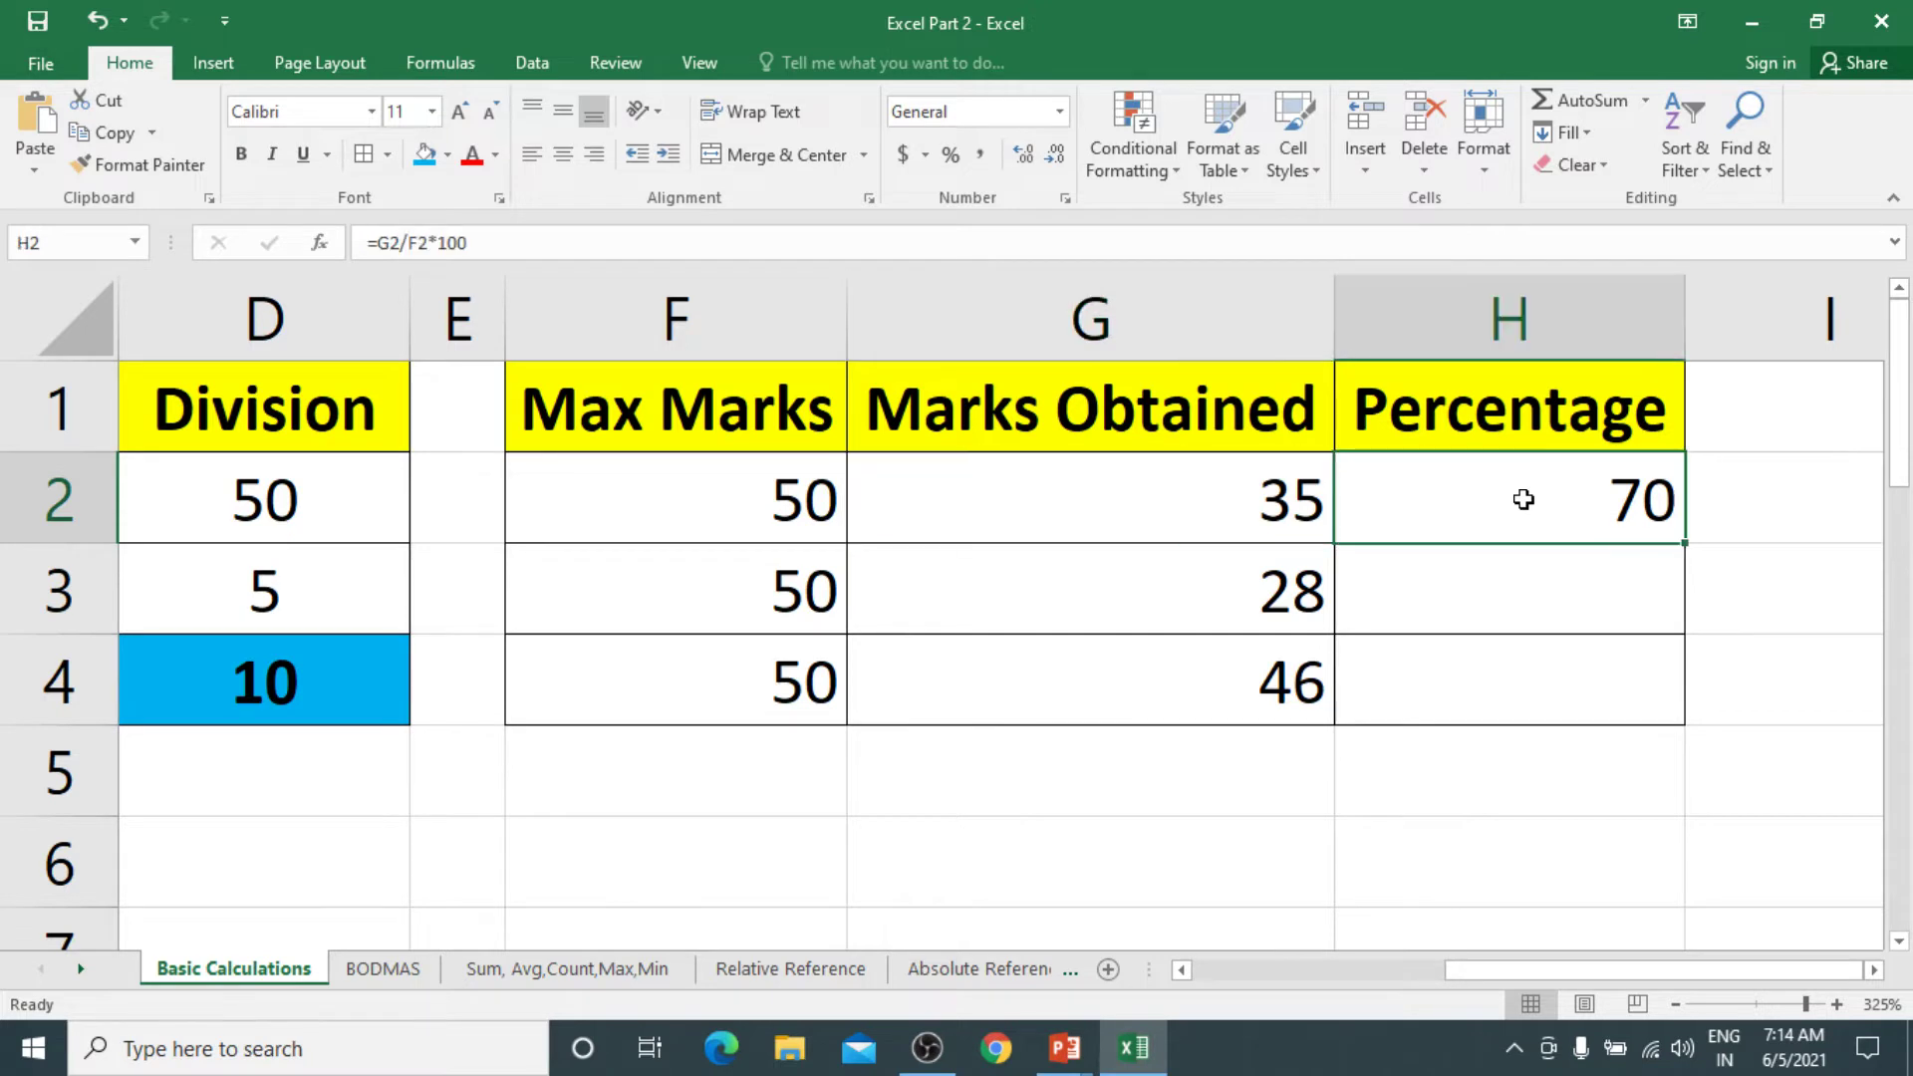
Enter the percentage formula =G3/F3*100 in H3 for the second row of marks
left_click(1168, 592)
left_click(1186, 683)
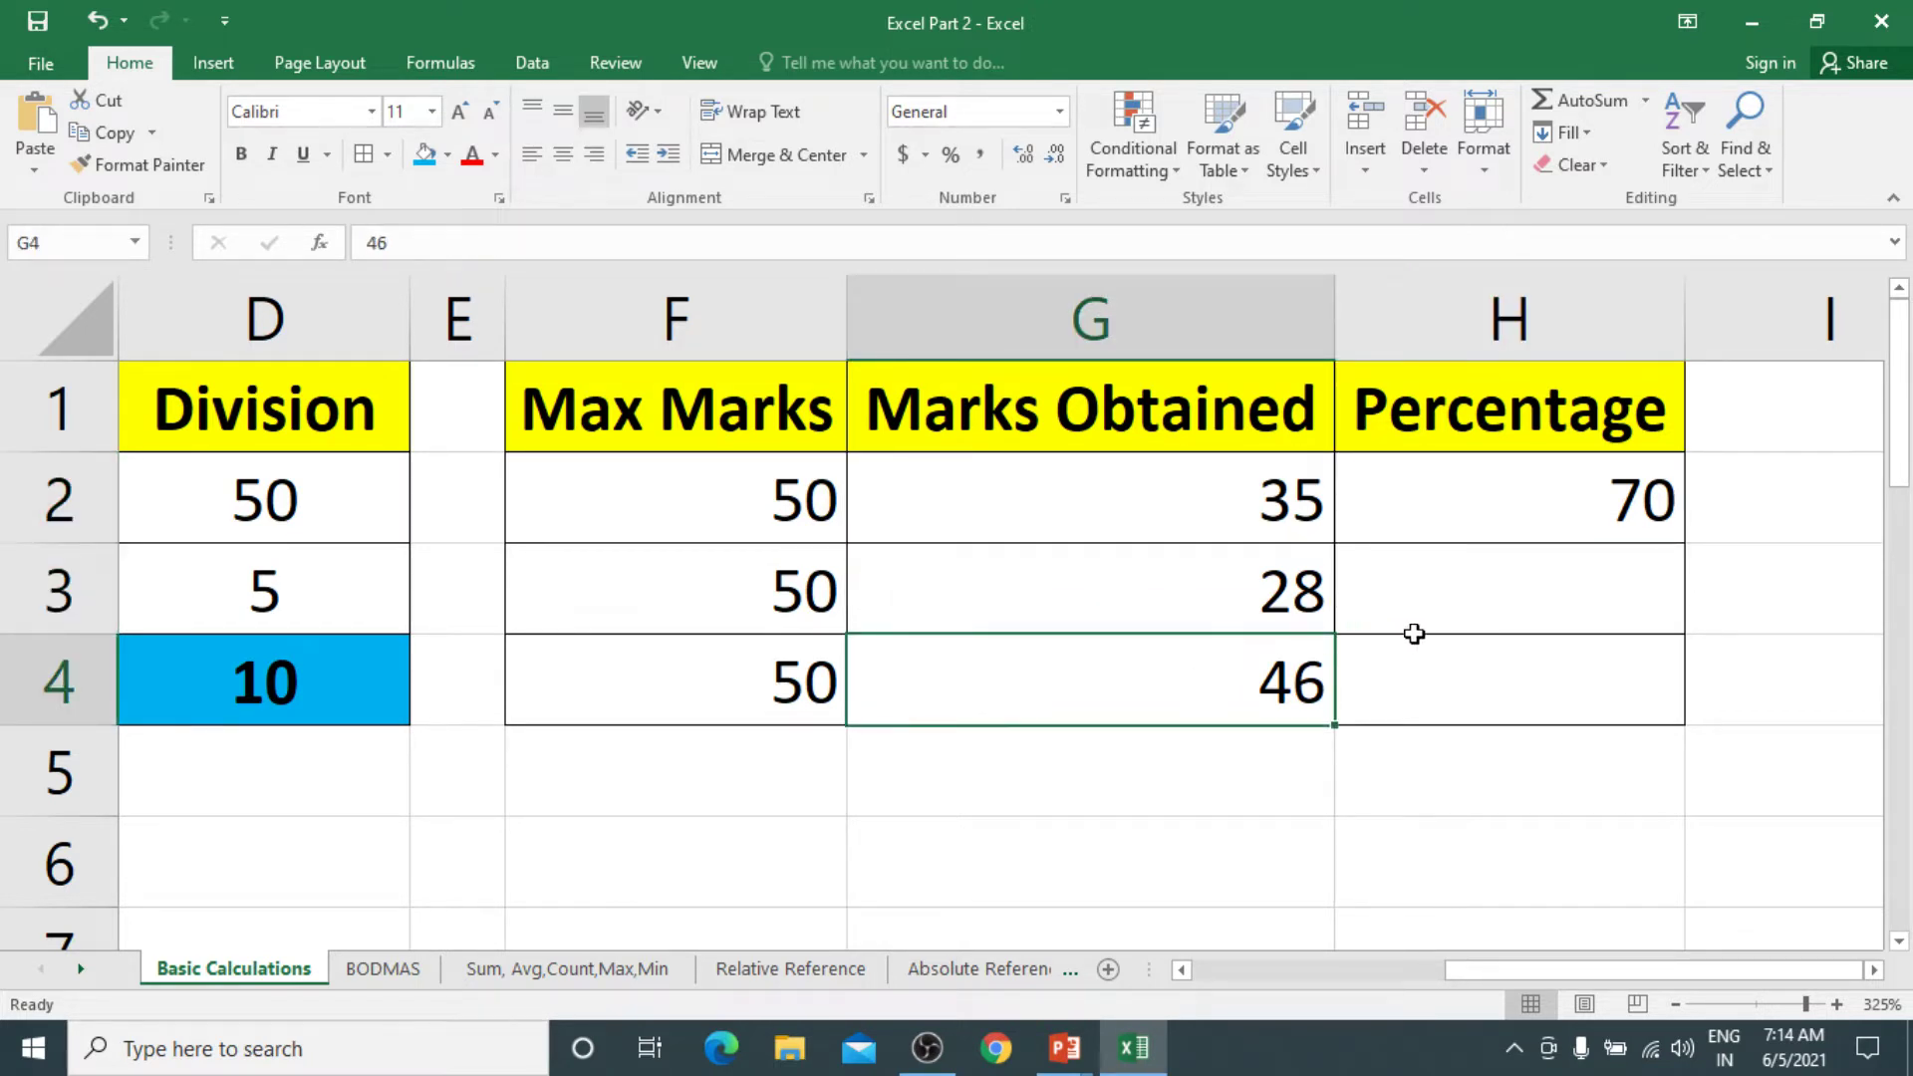
left_click(1529, 590)
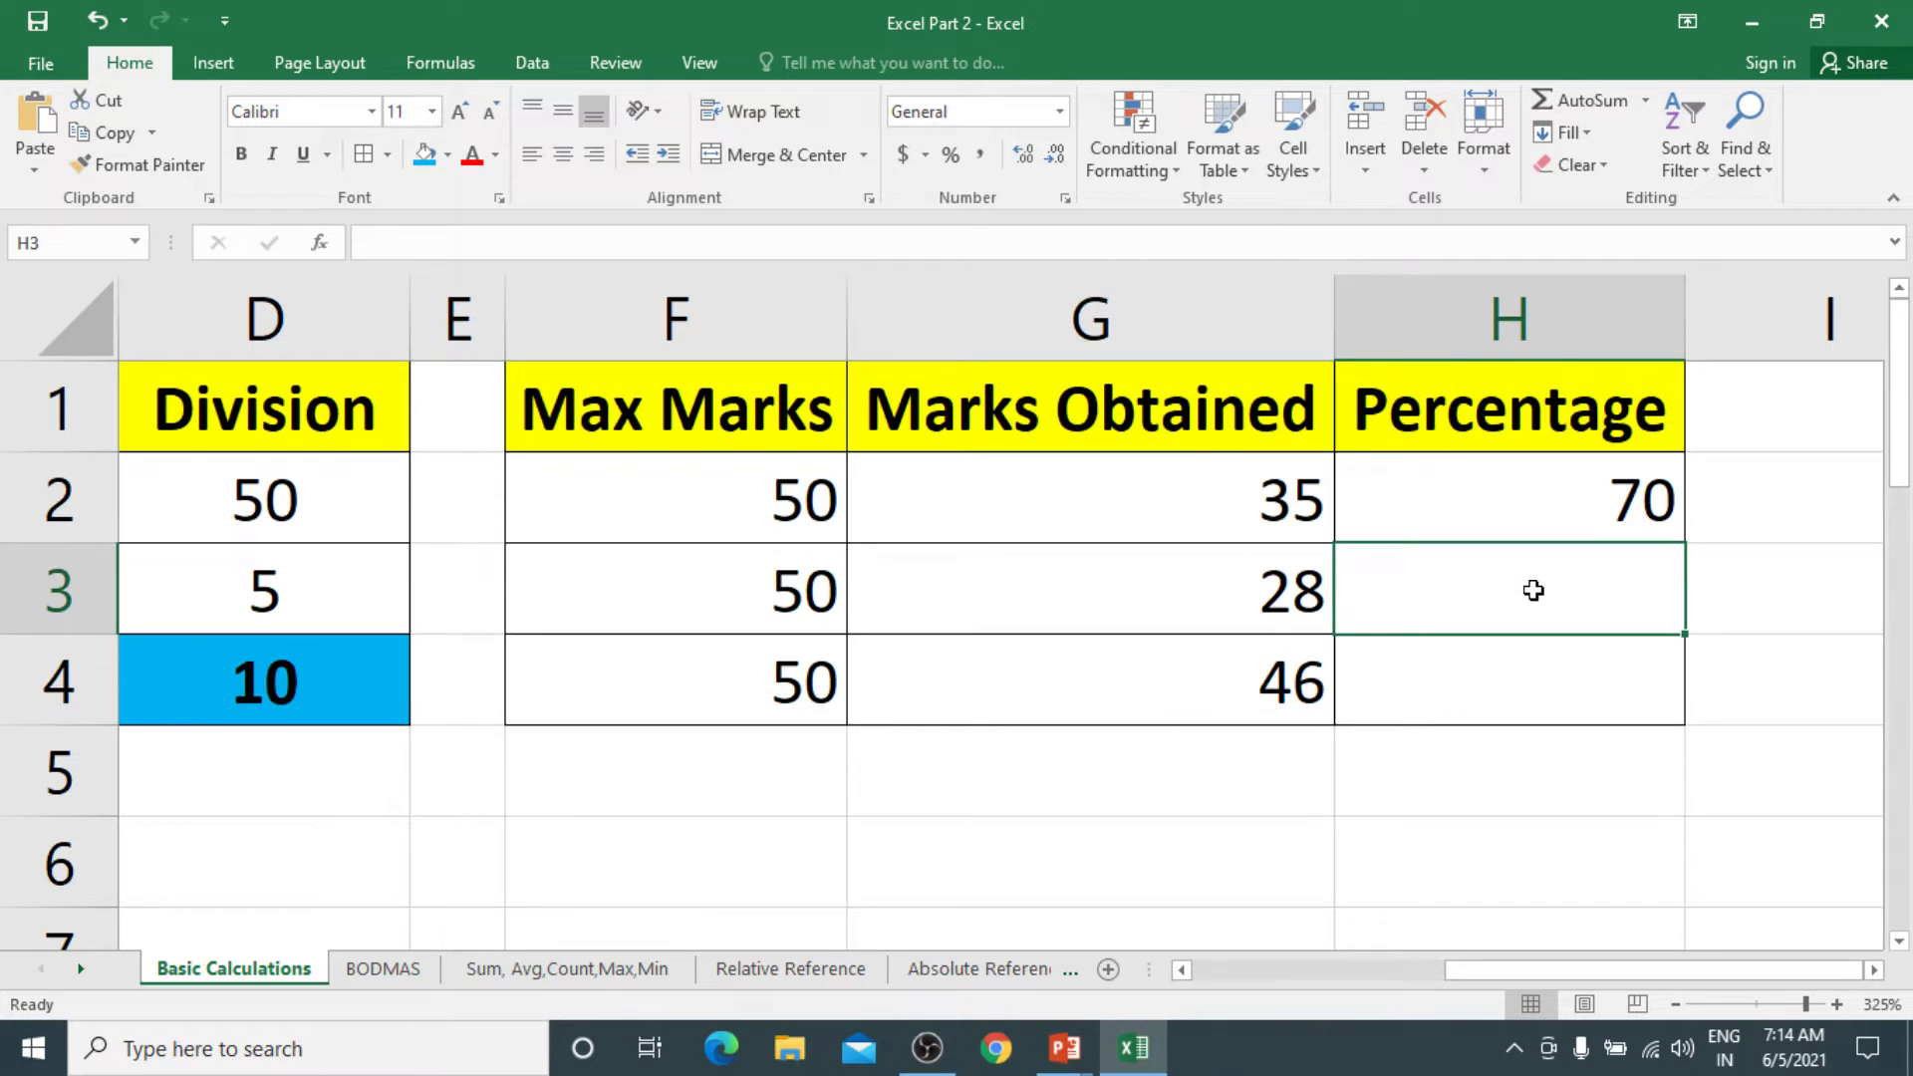
type("=")
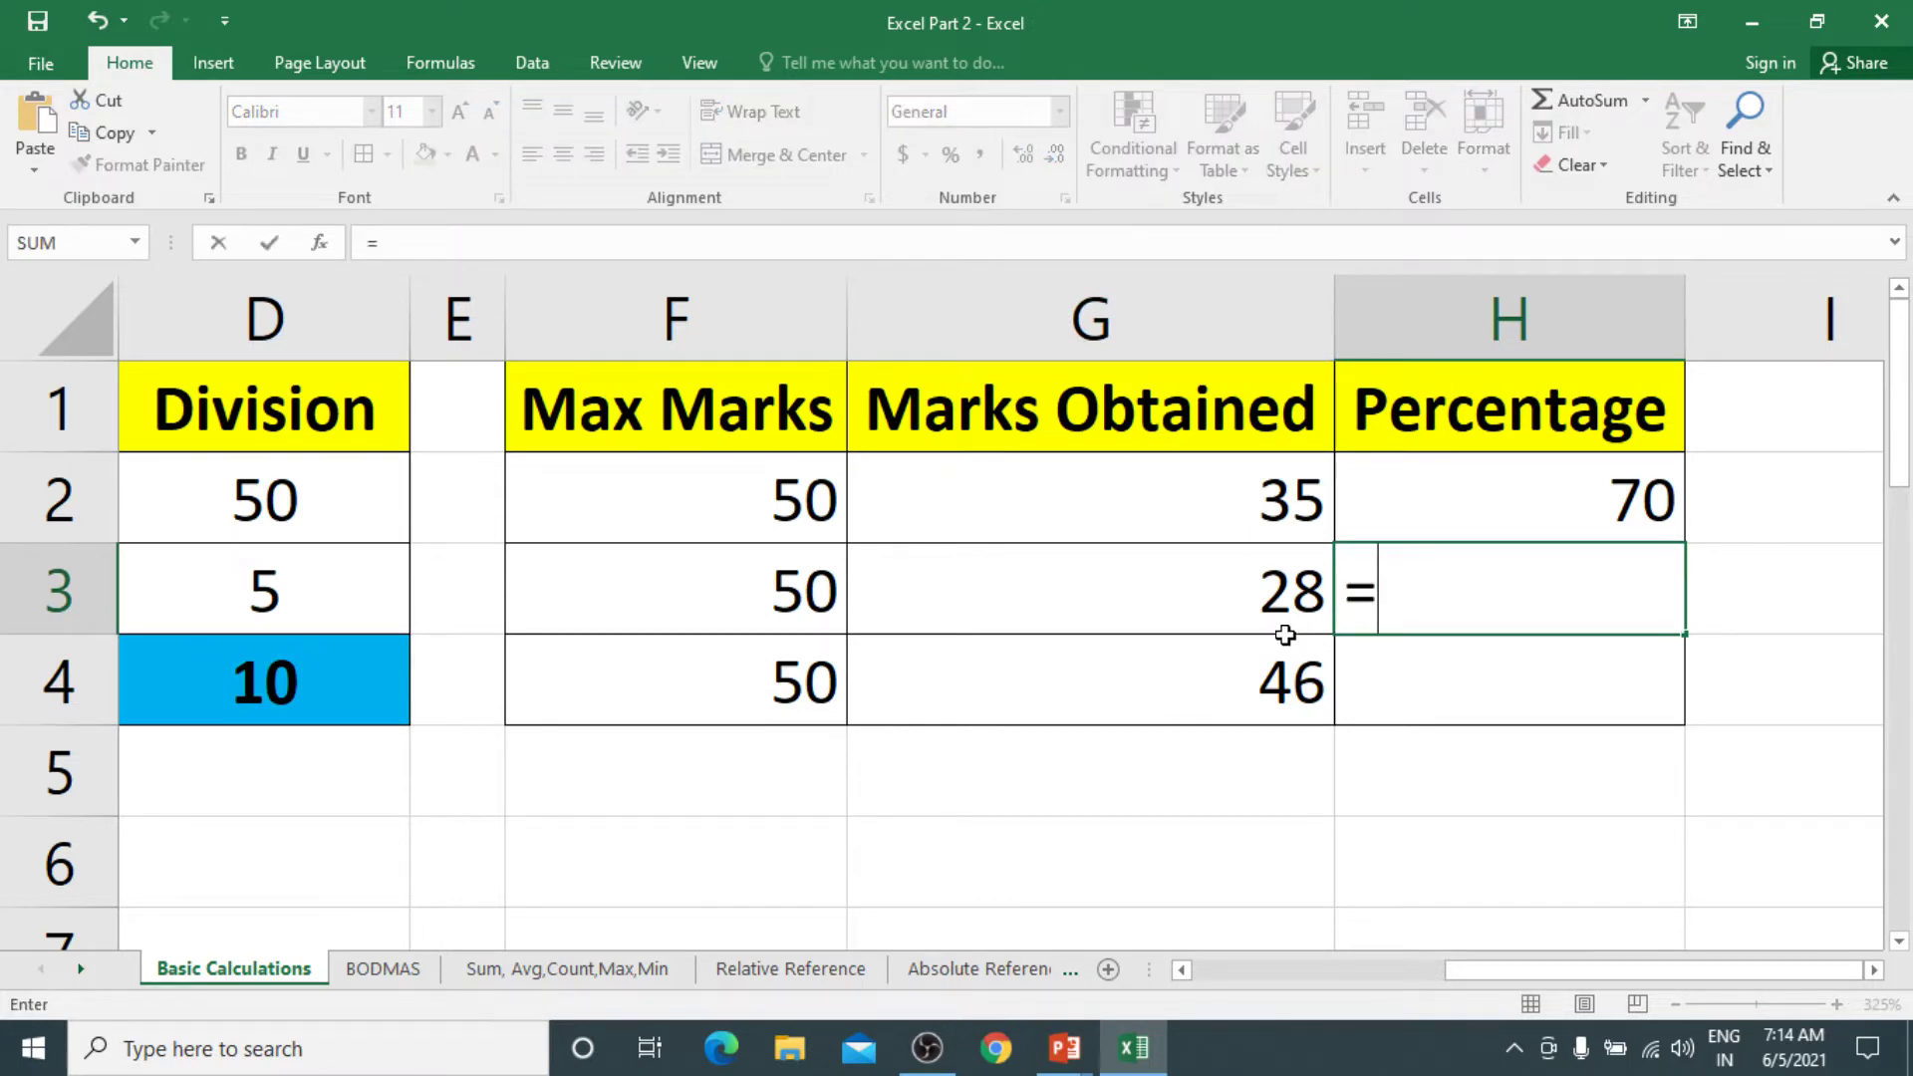
left_click(1210, 600)
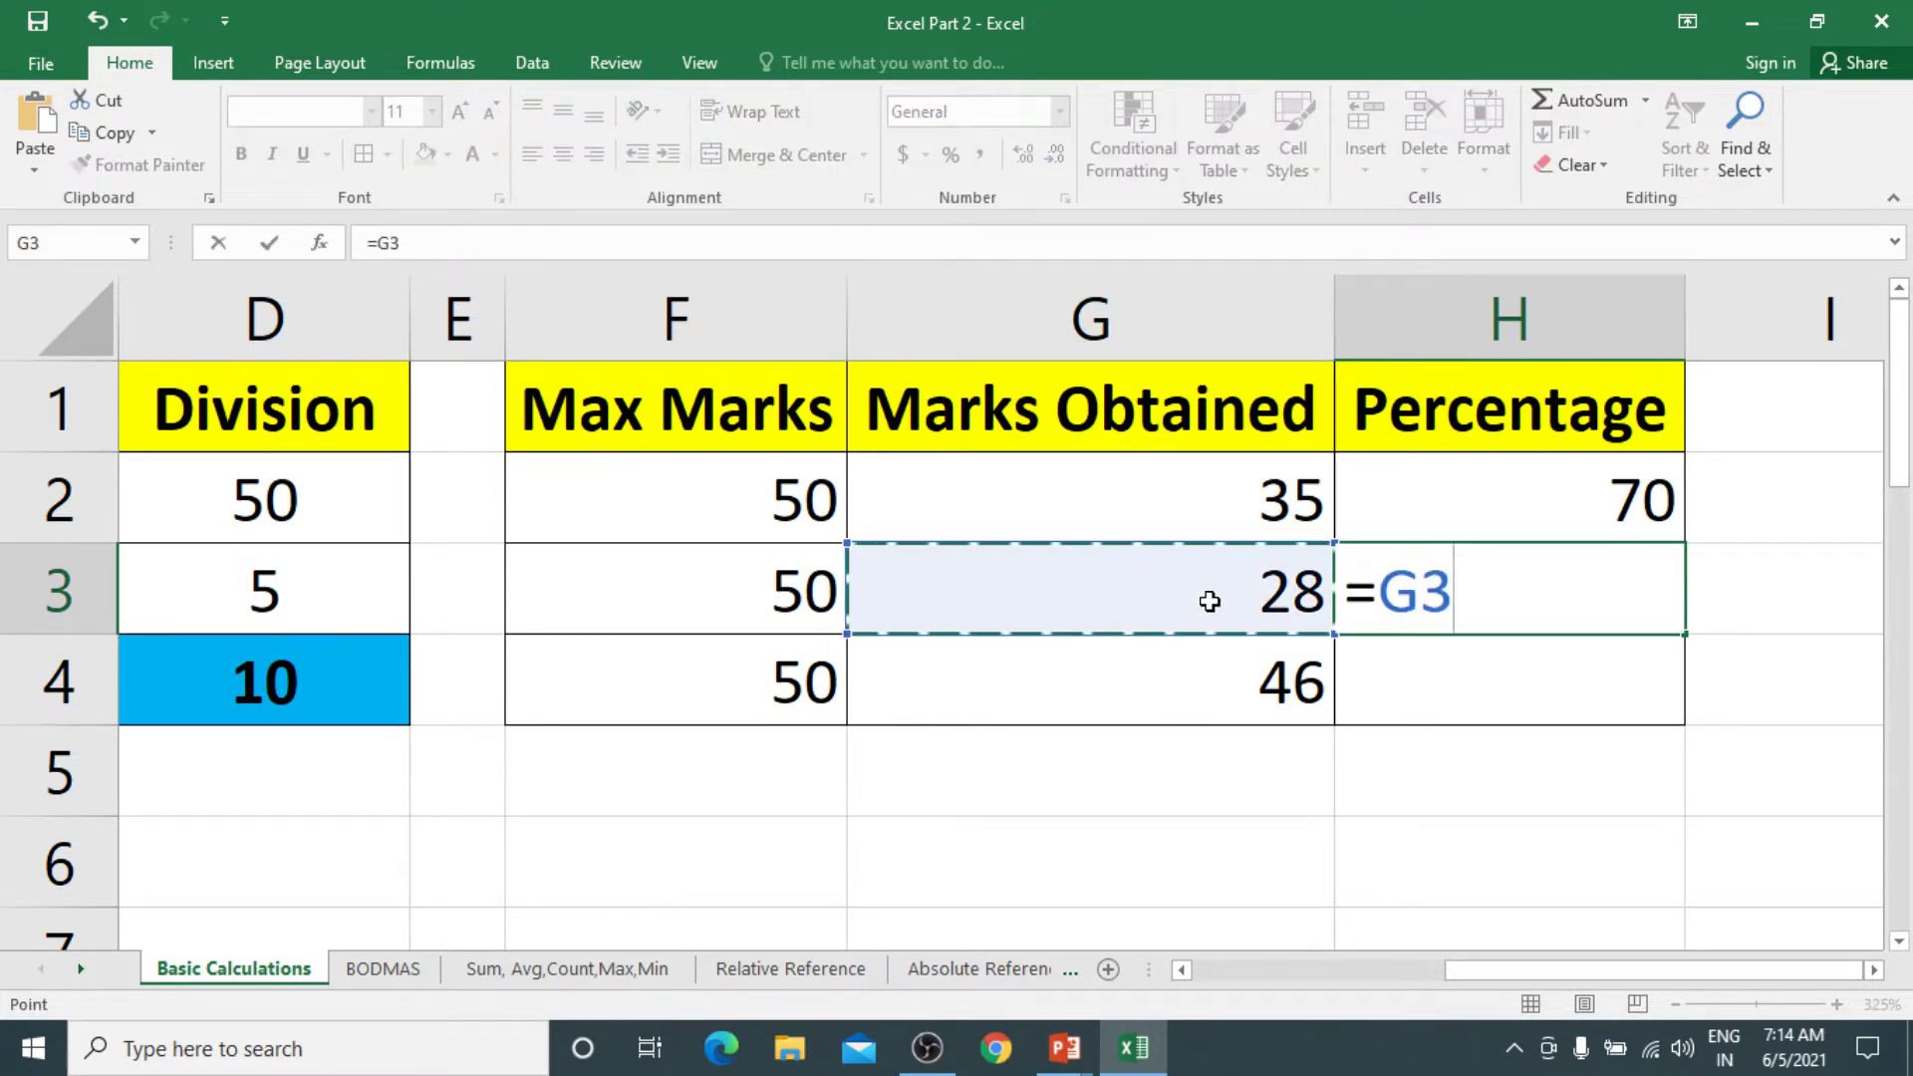
type("/")
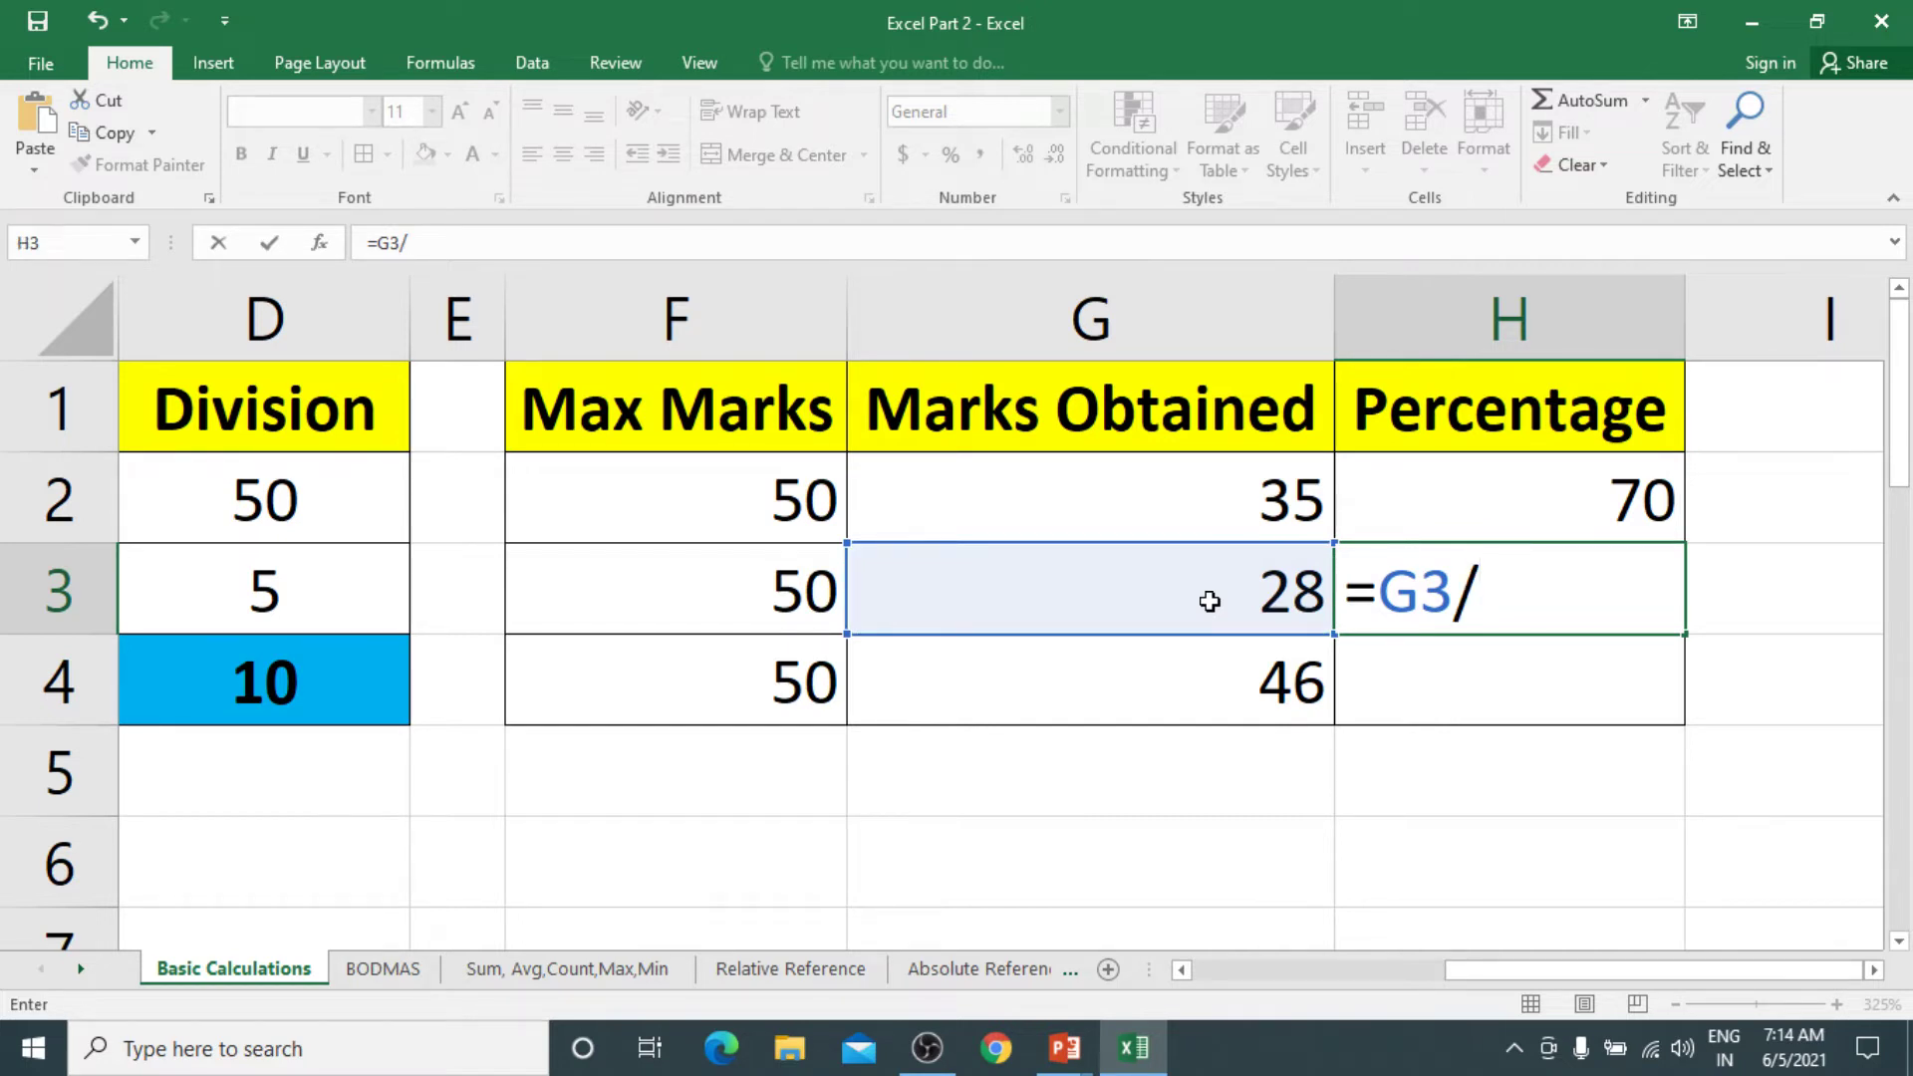
left_click(797, 596)
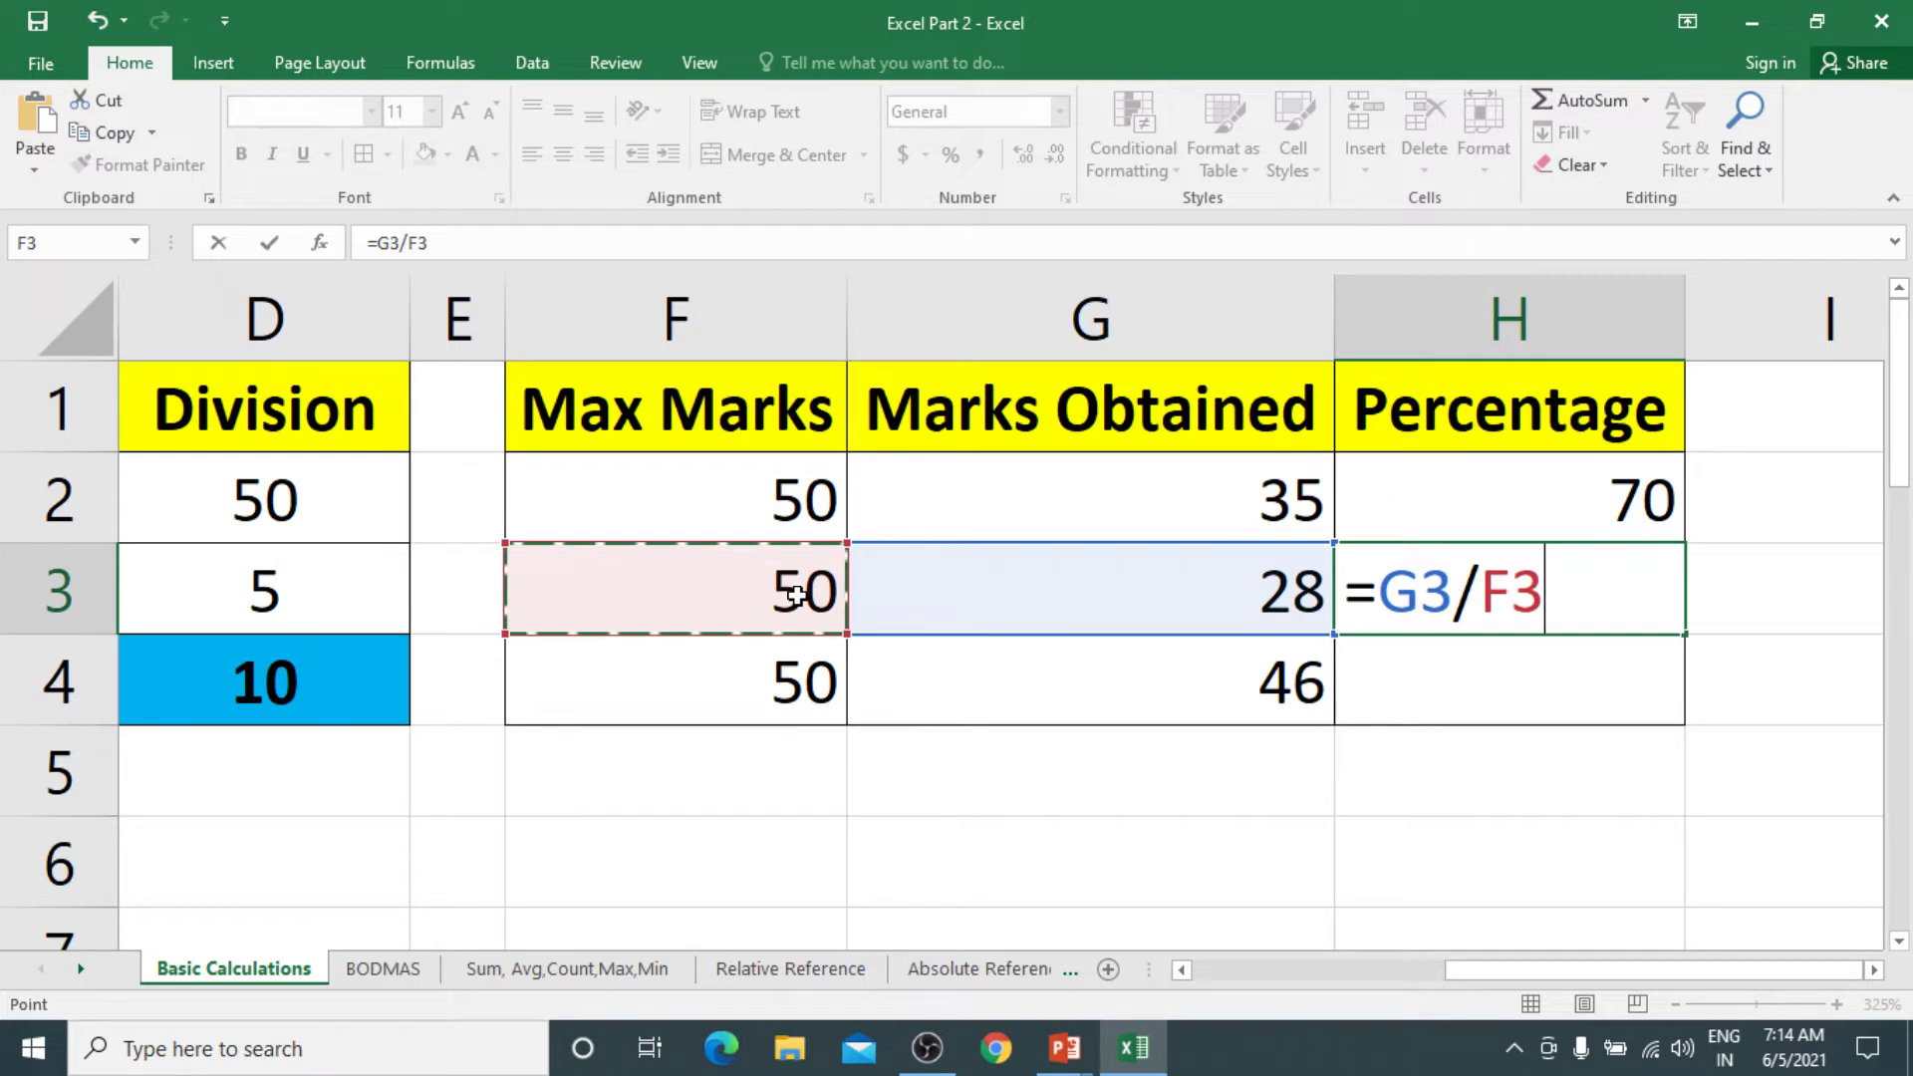
type("*")
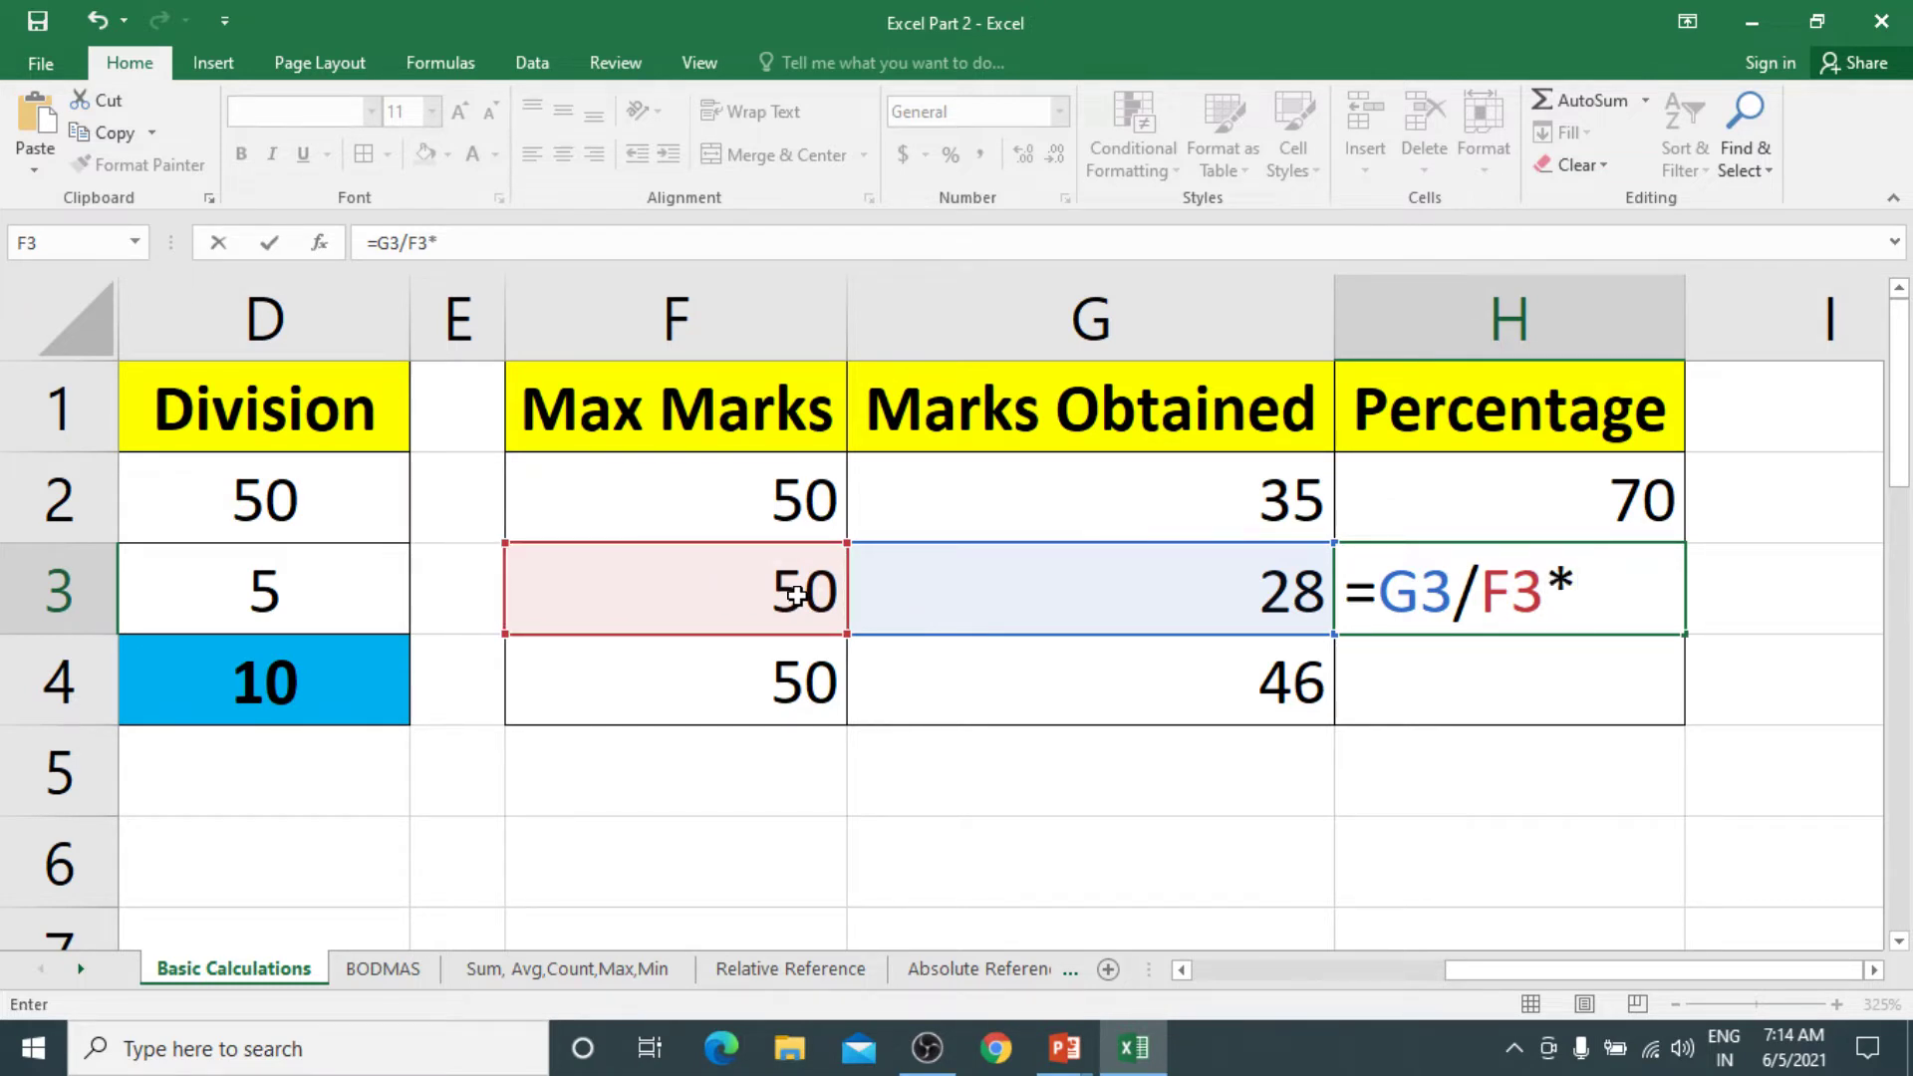
type("10")
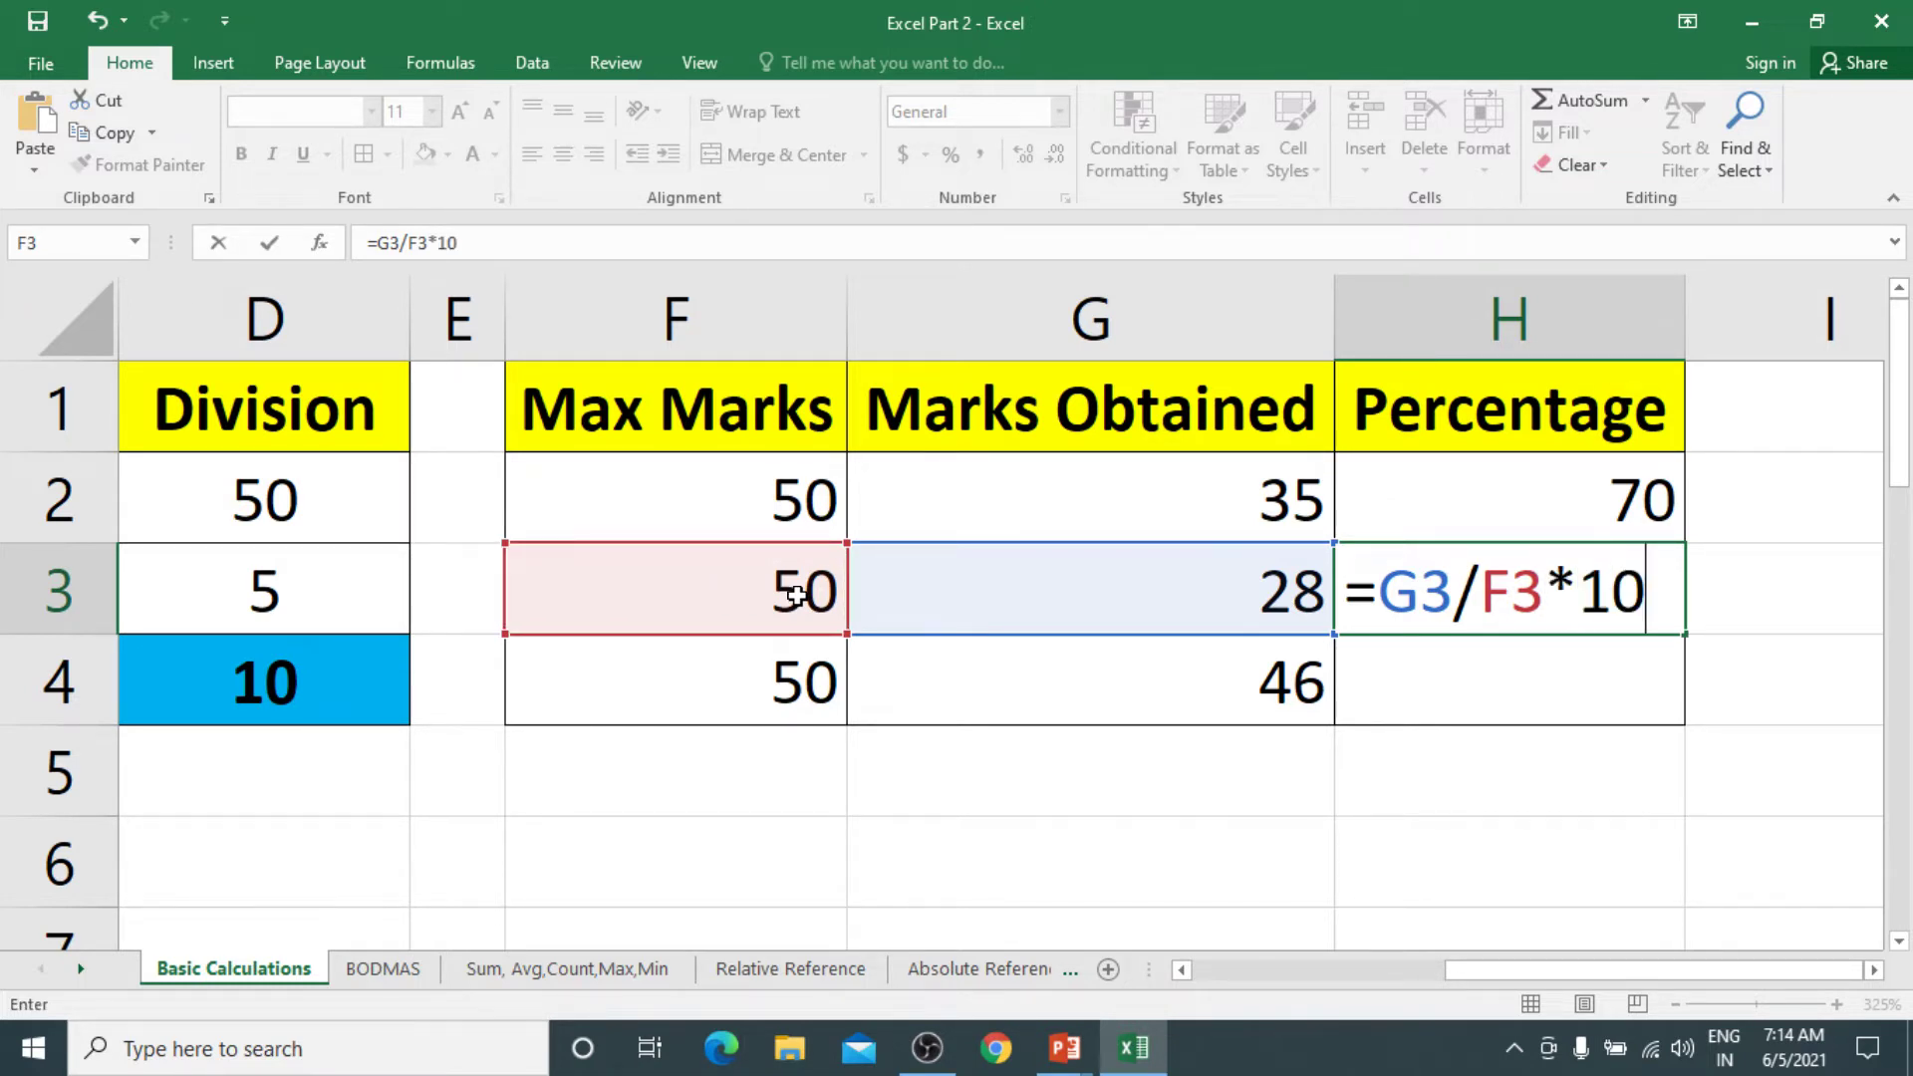
type("0")
key("Return")
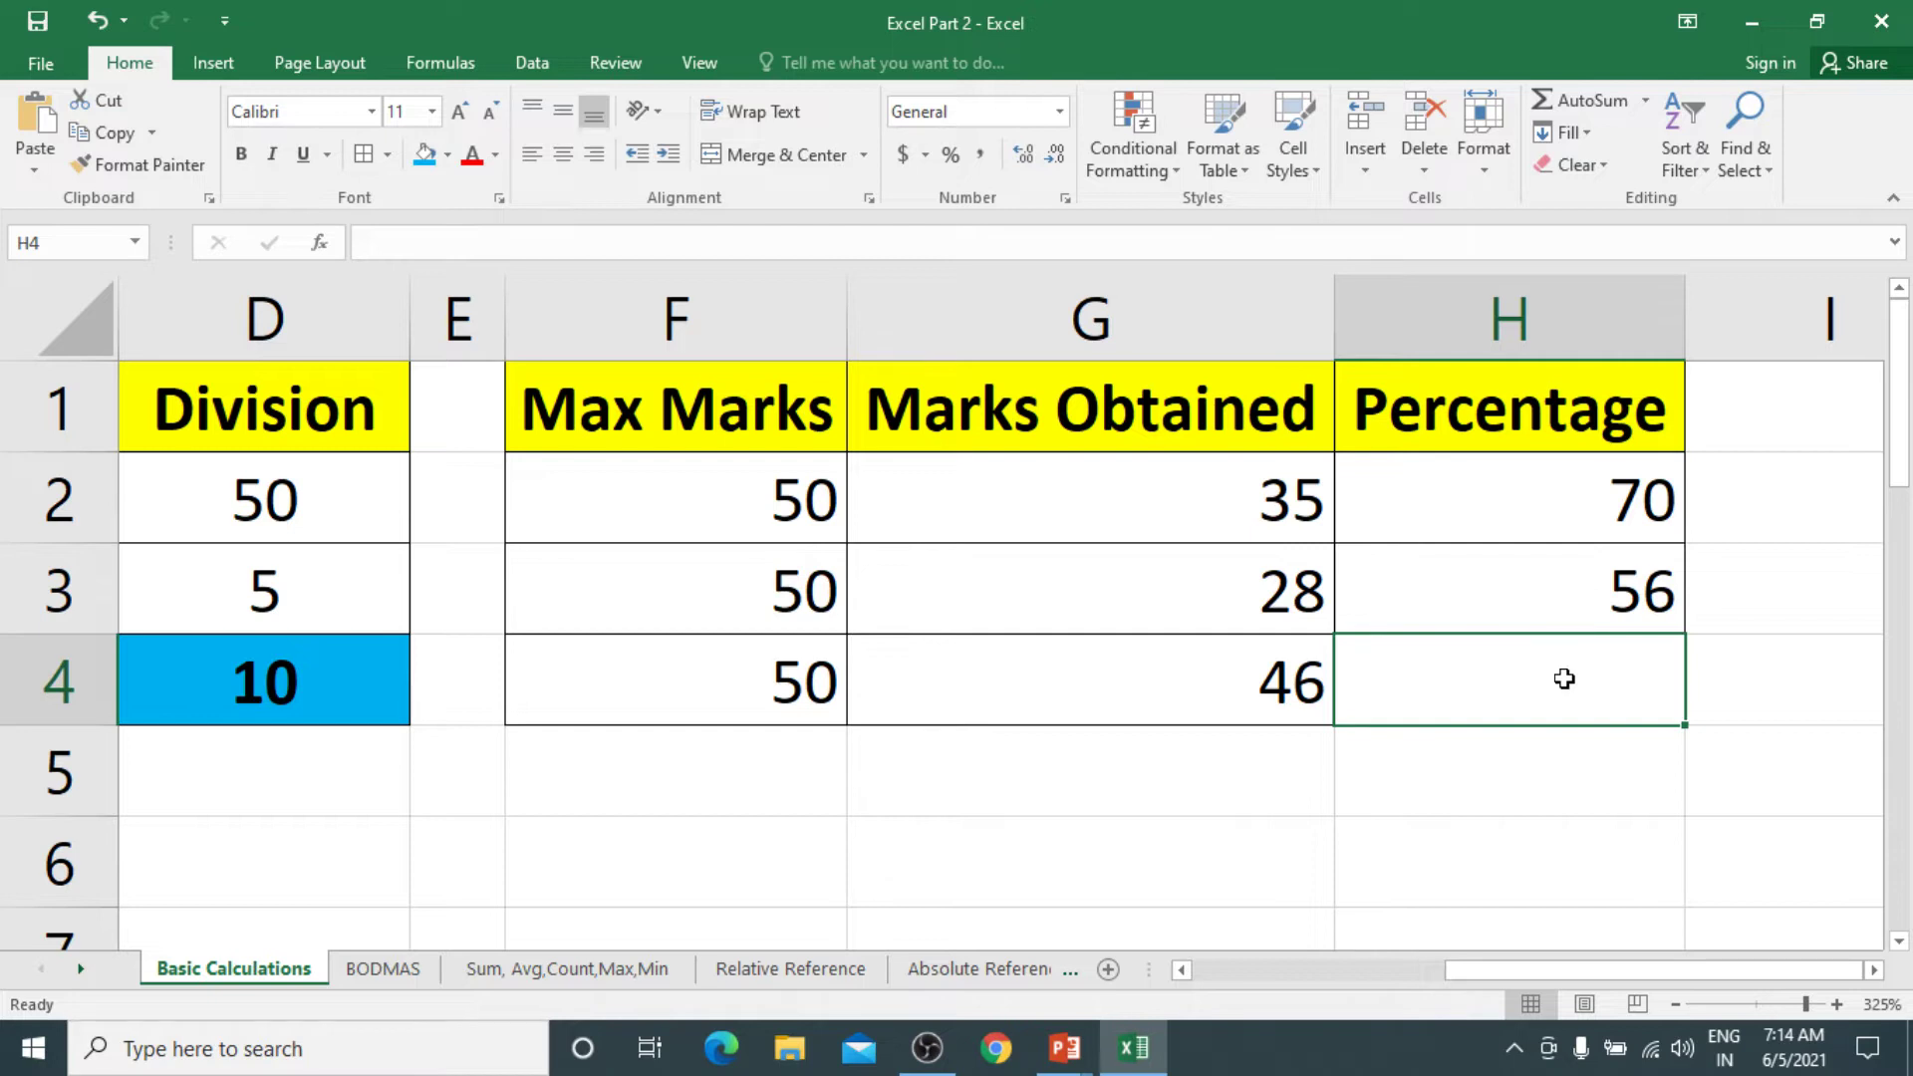
Clear the percentage formula from H3 and inspect the cell references in H2's formula
left_click(1576, 602)
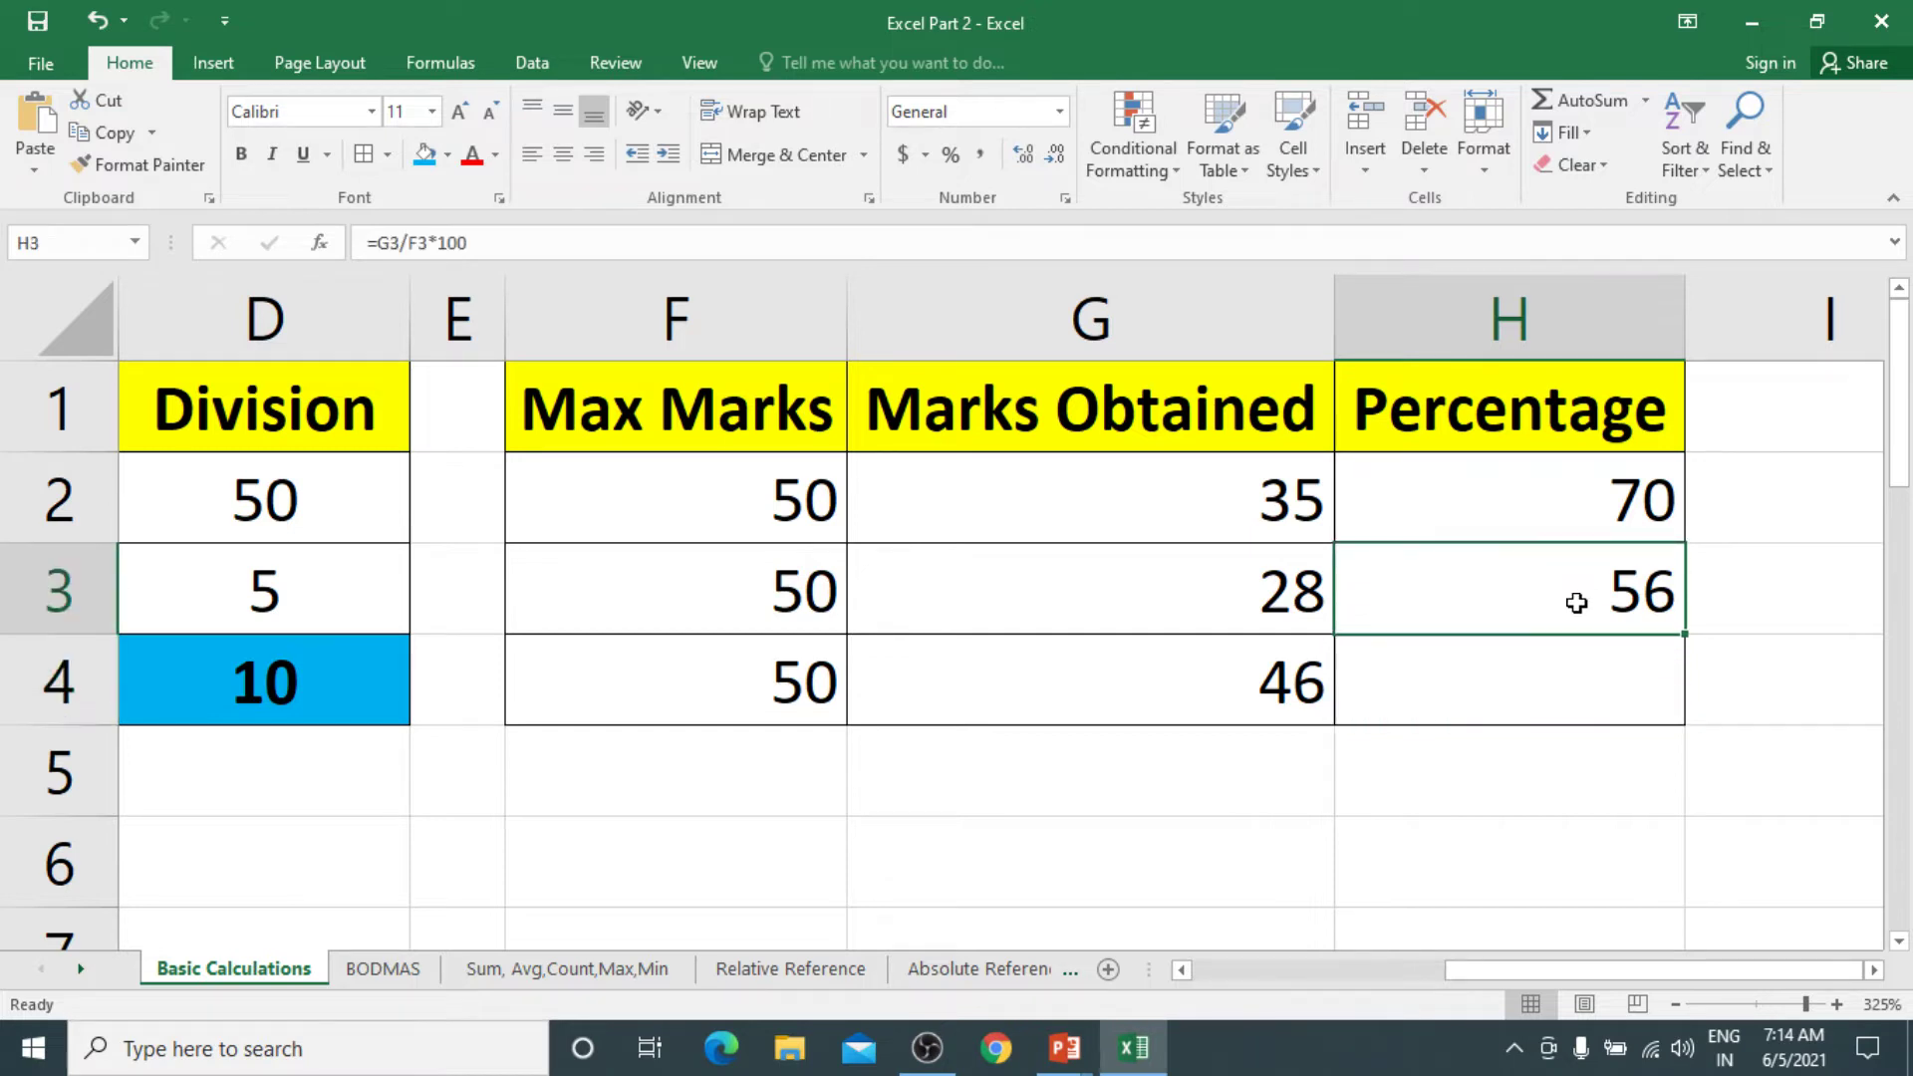
key("Delete")
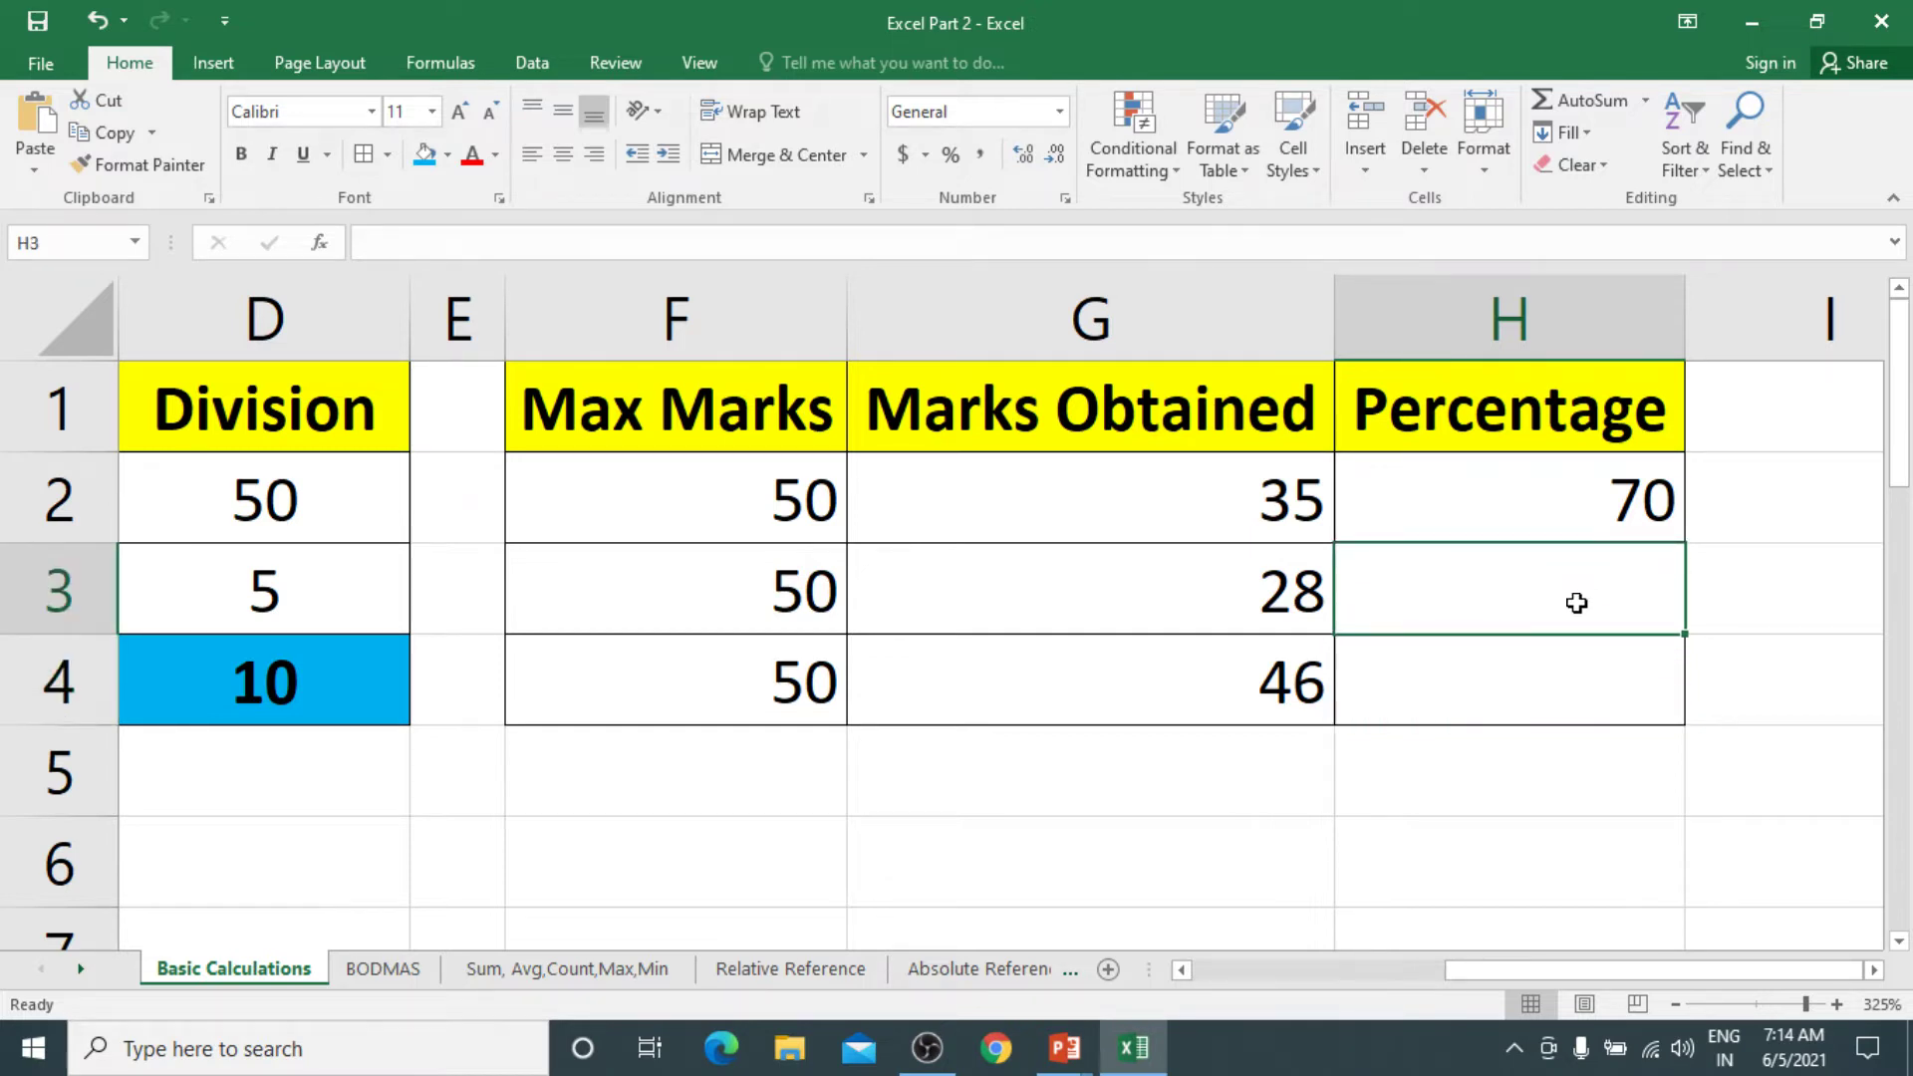
left_click(1580, 517)
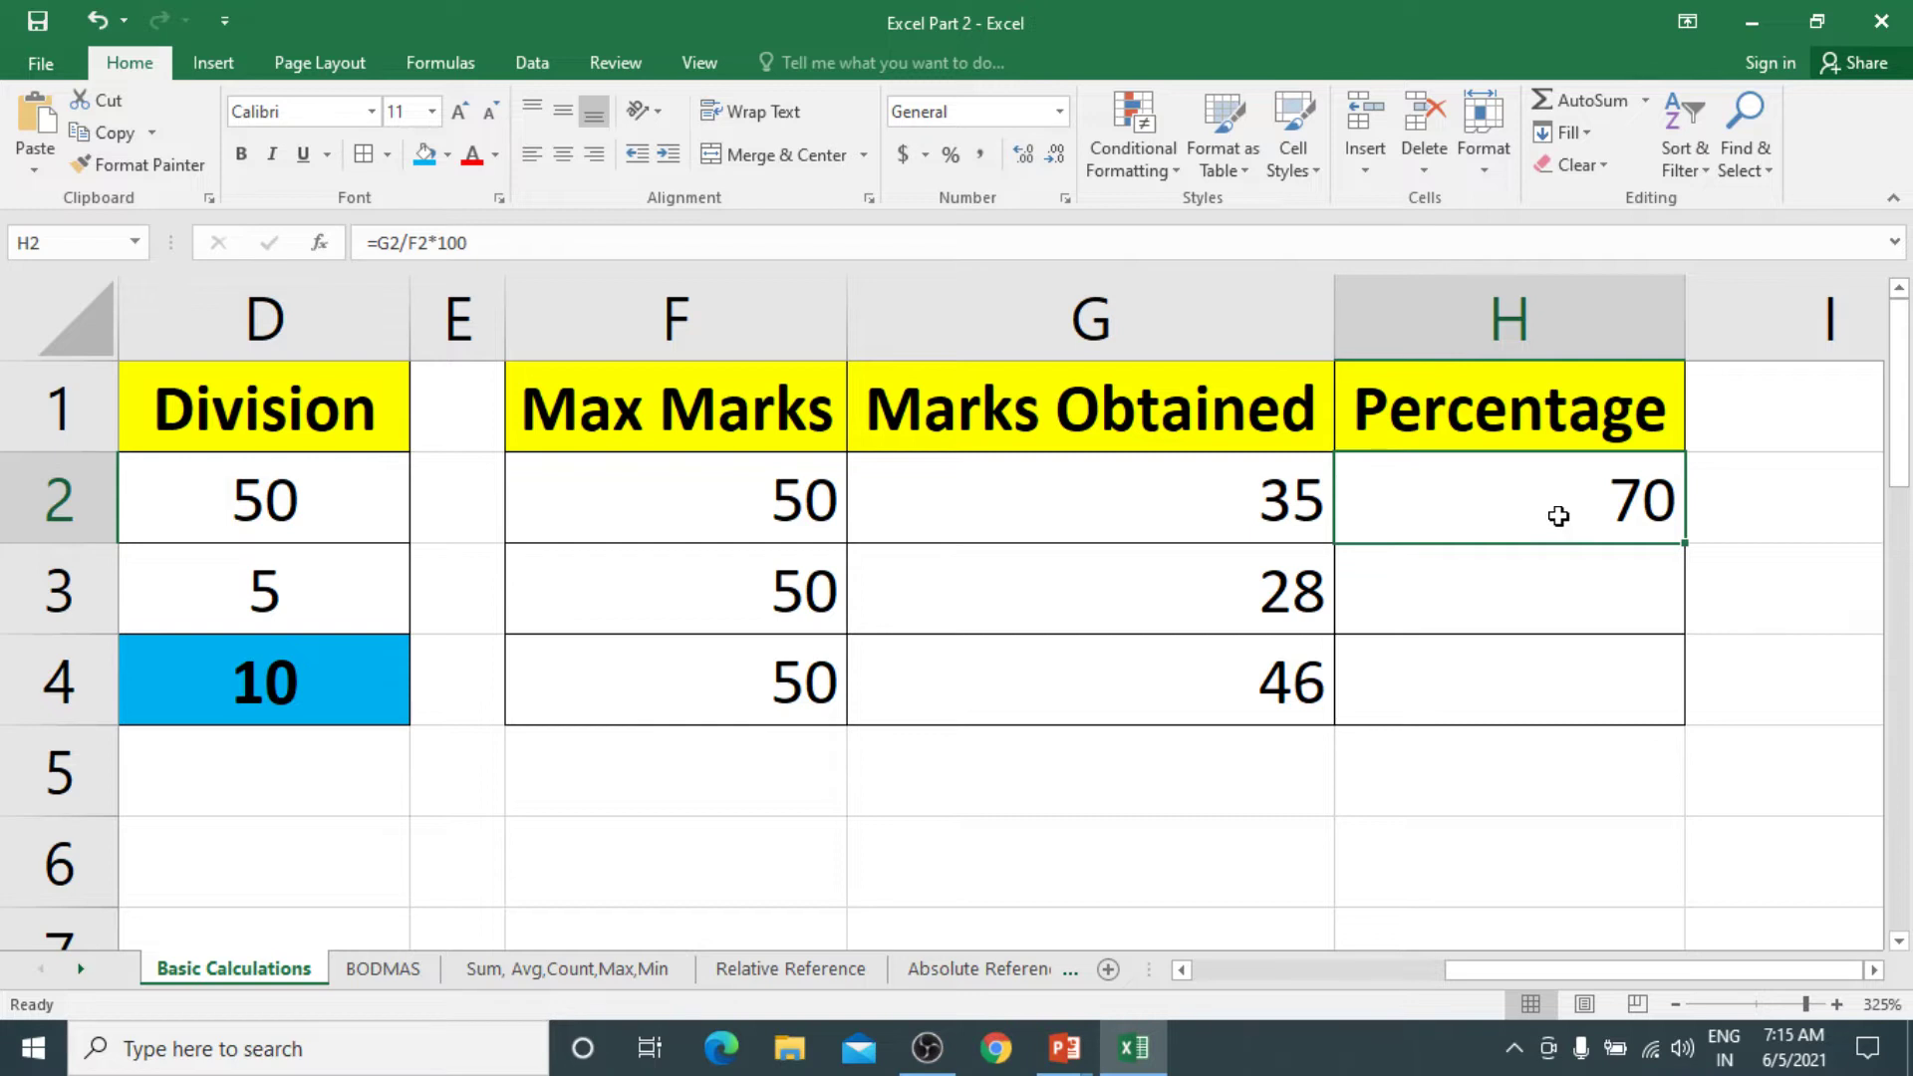
double_click(1558, 516)
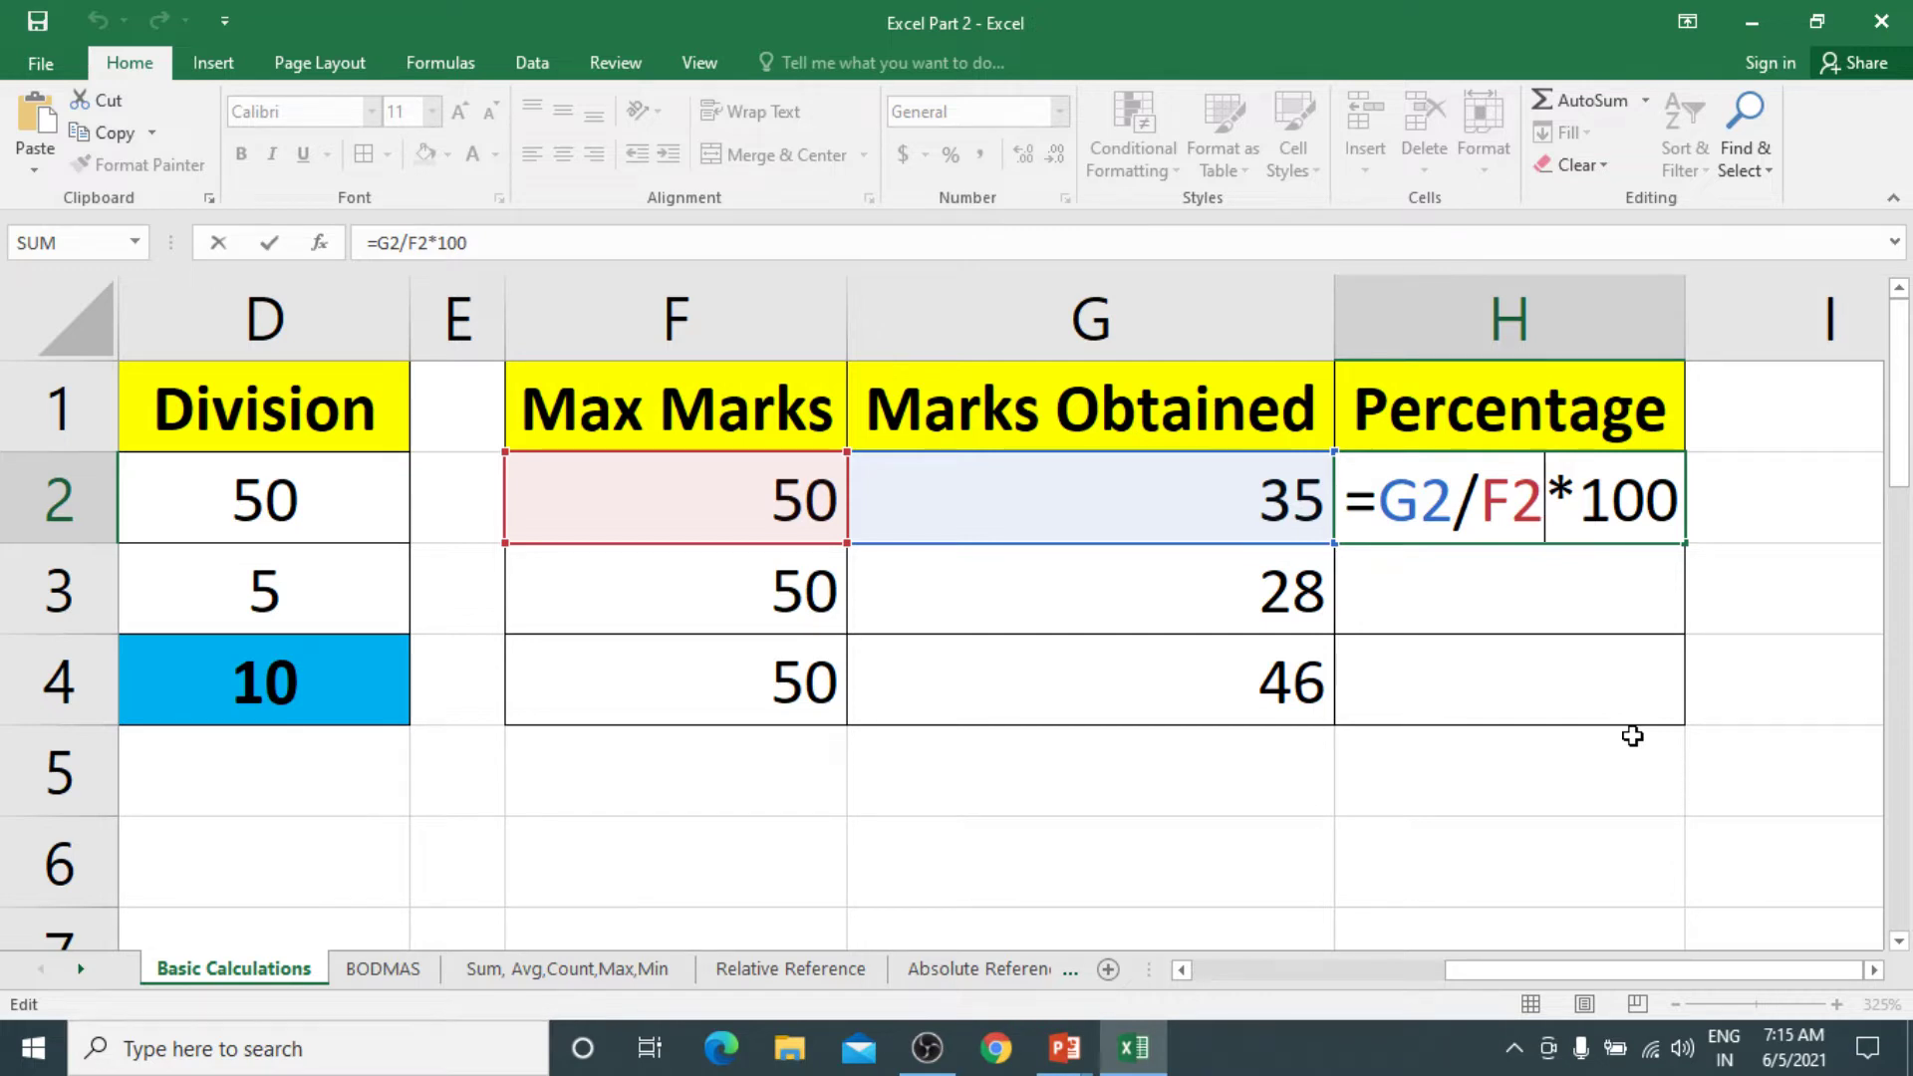
key("ctrl+Return")
Re-enter the percentage formula =G3/F3*100 in H3
left_click(1492, 600)
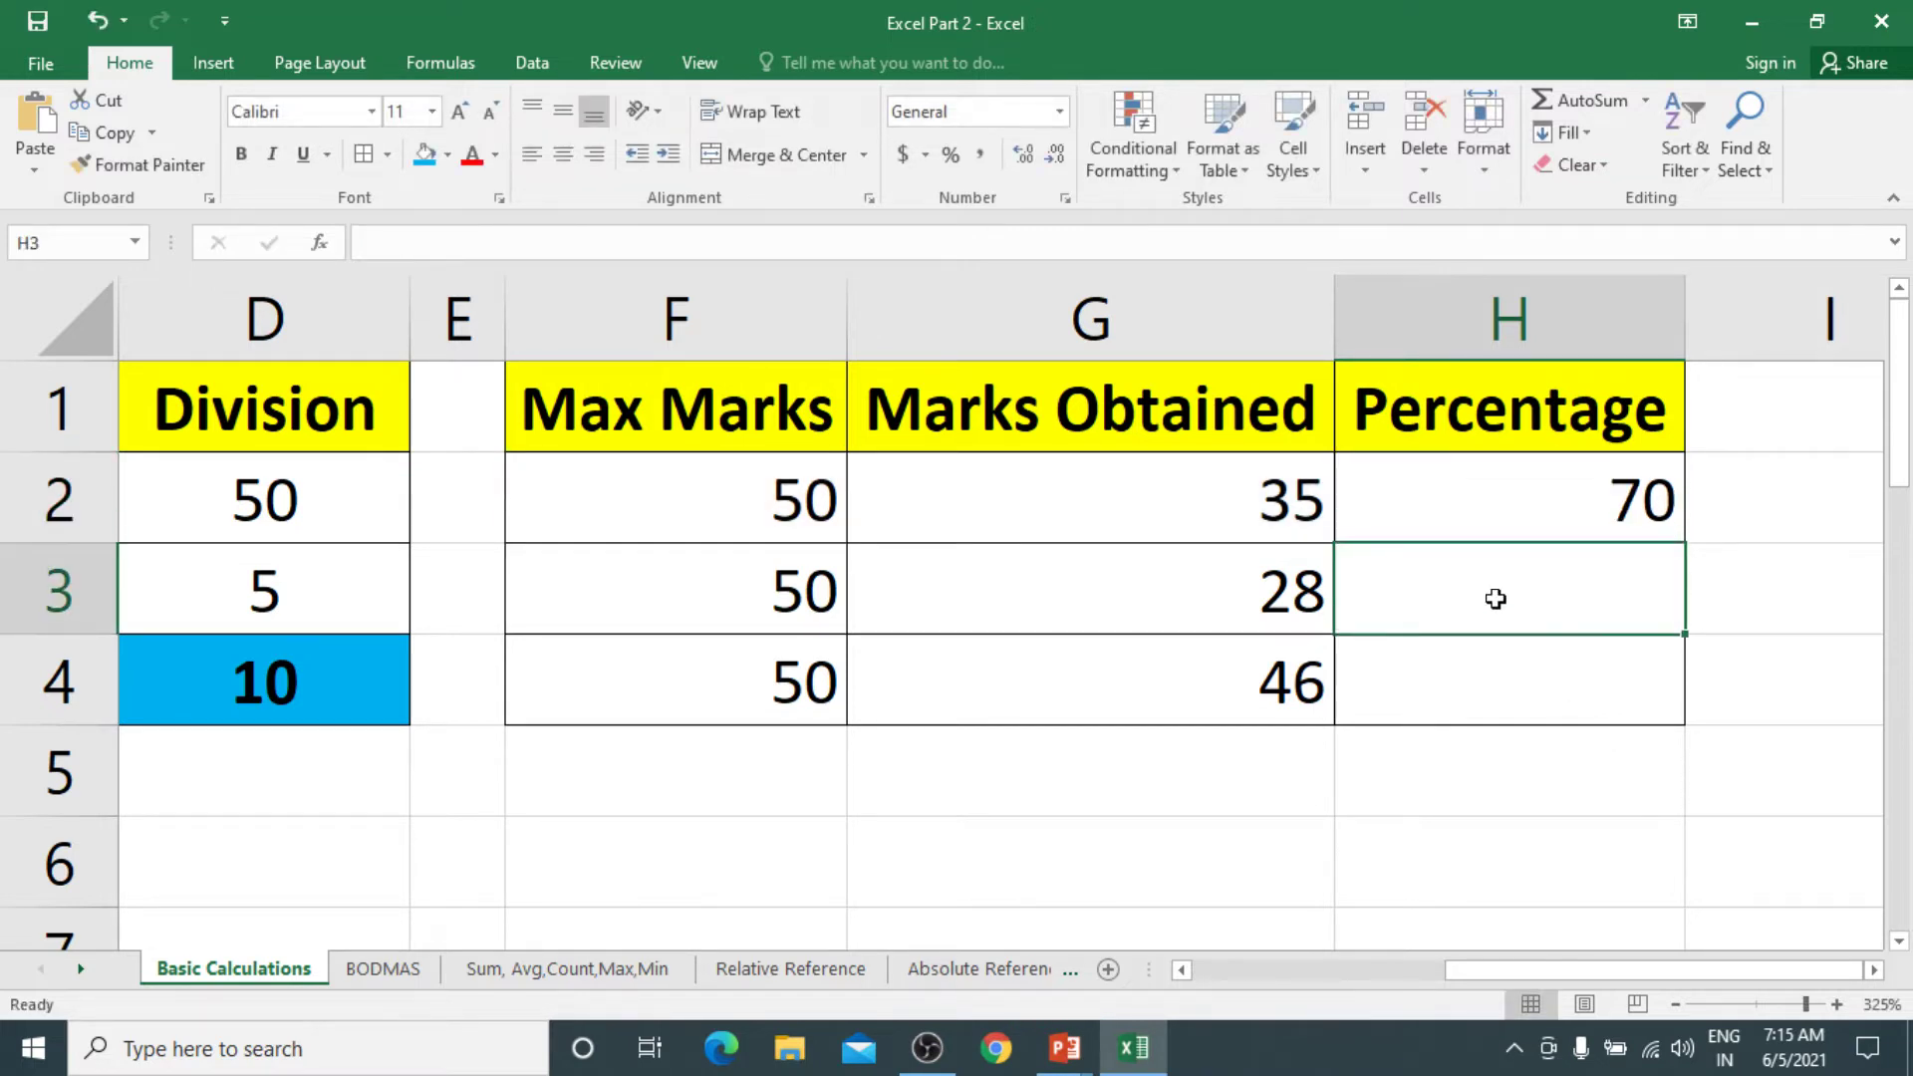
type("=")
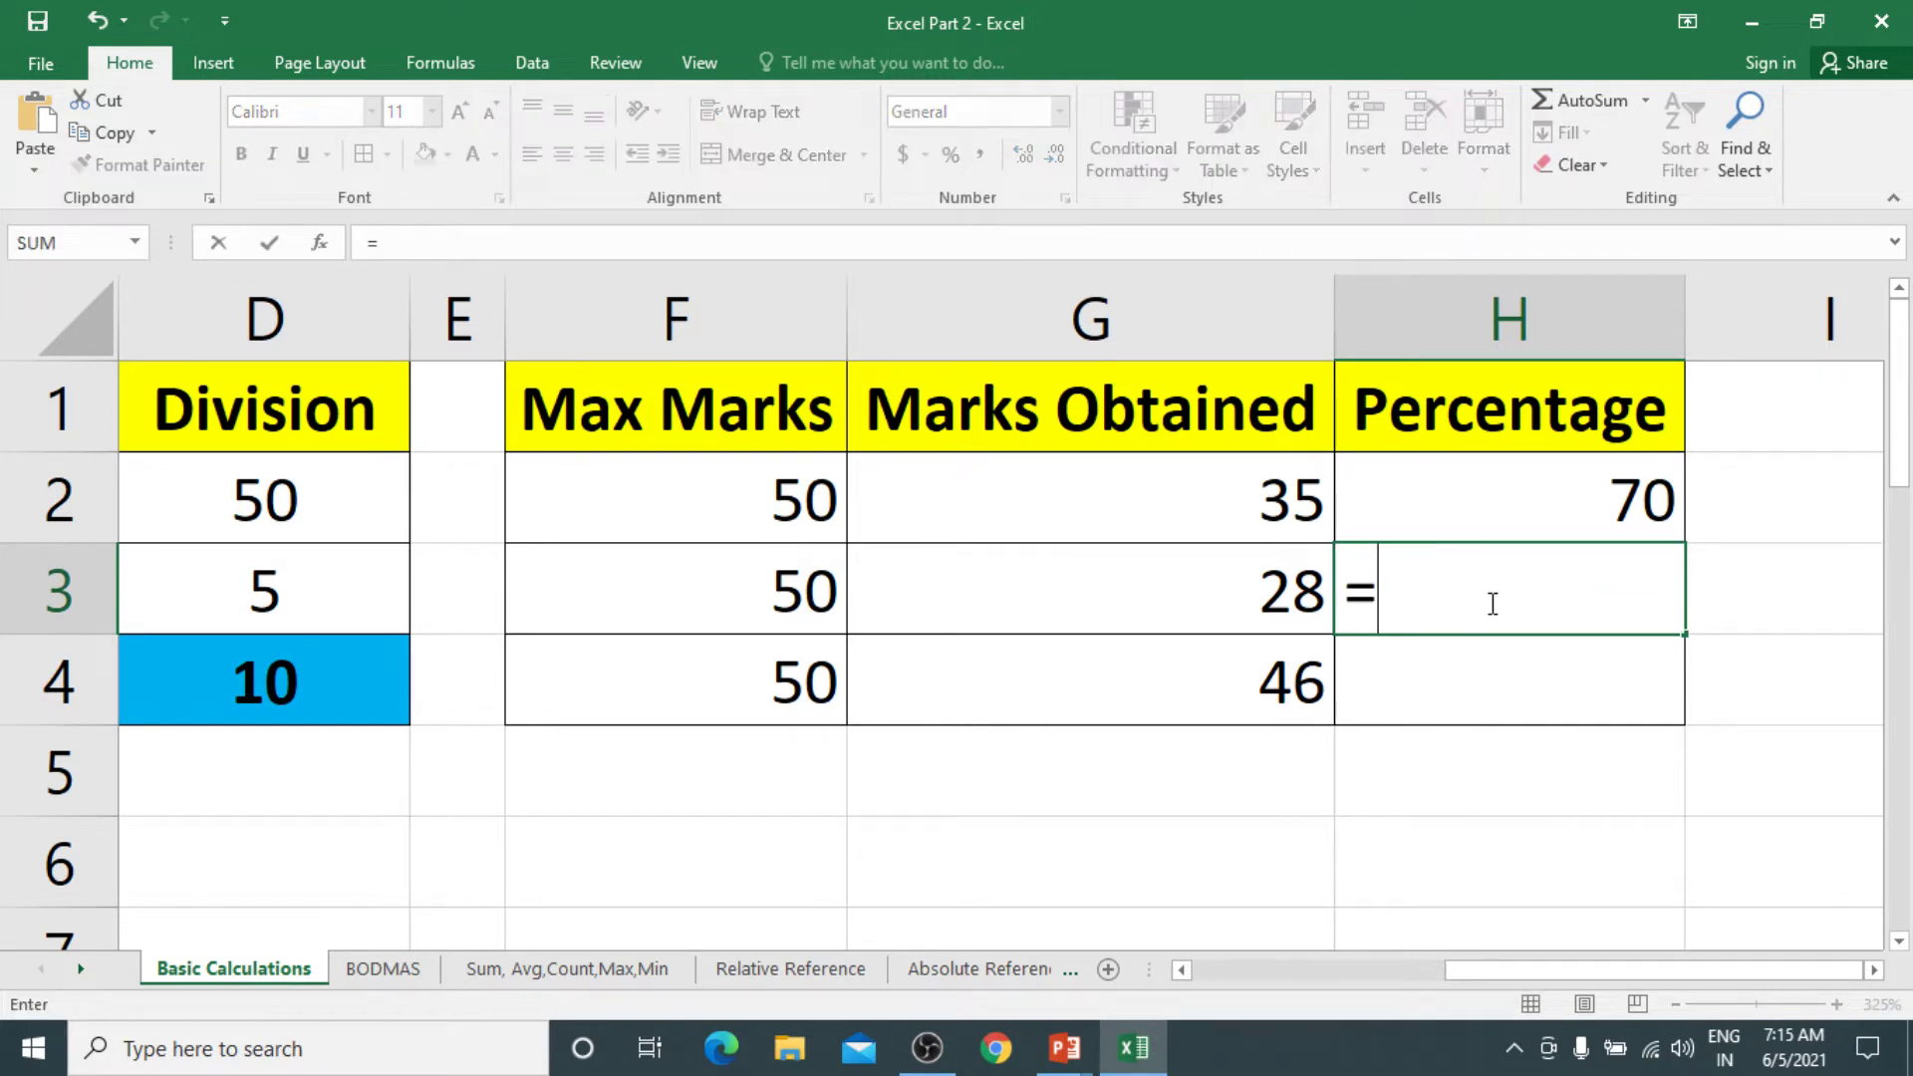
left_click(1263, 594)
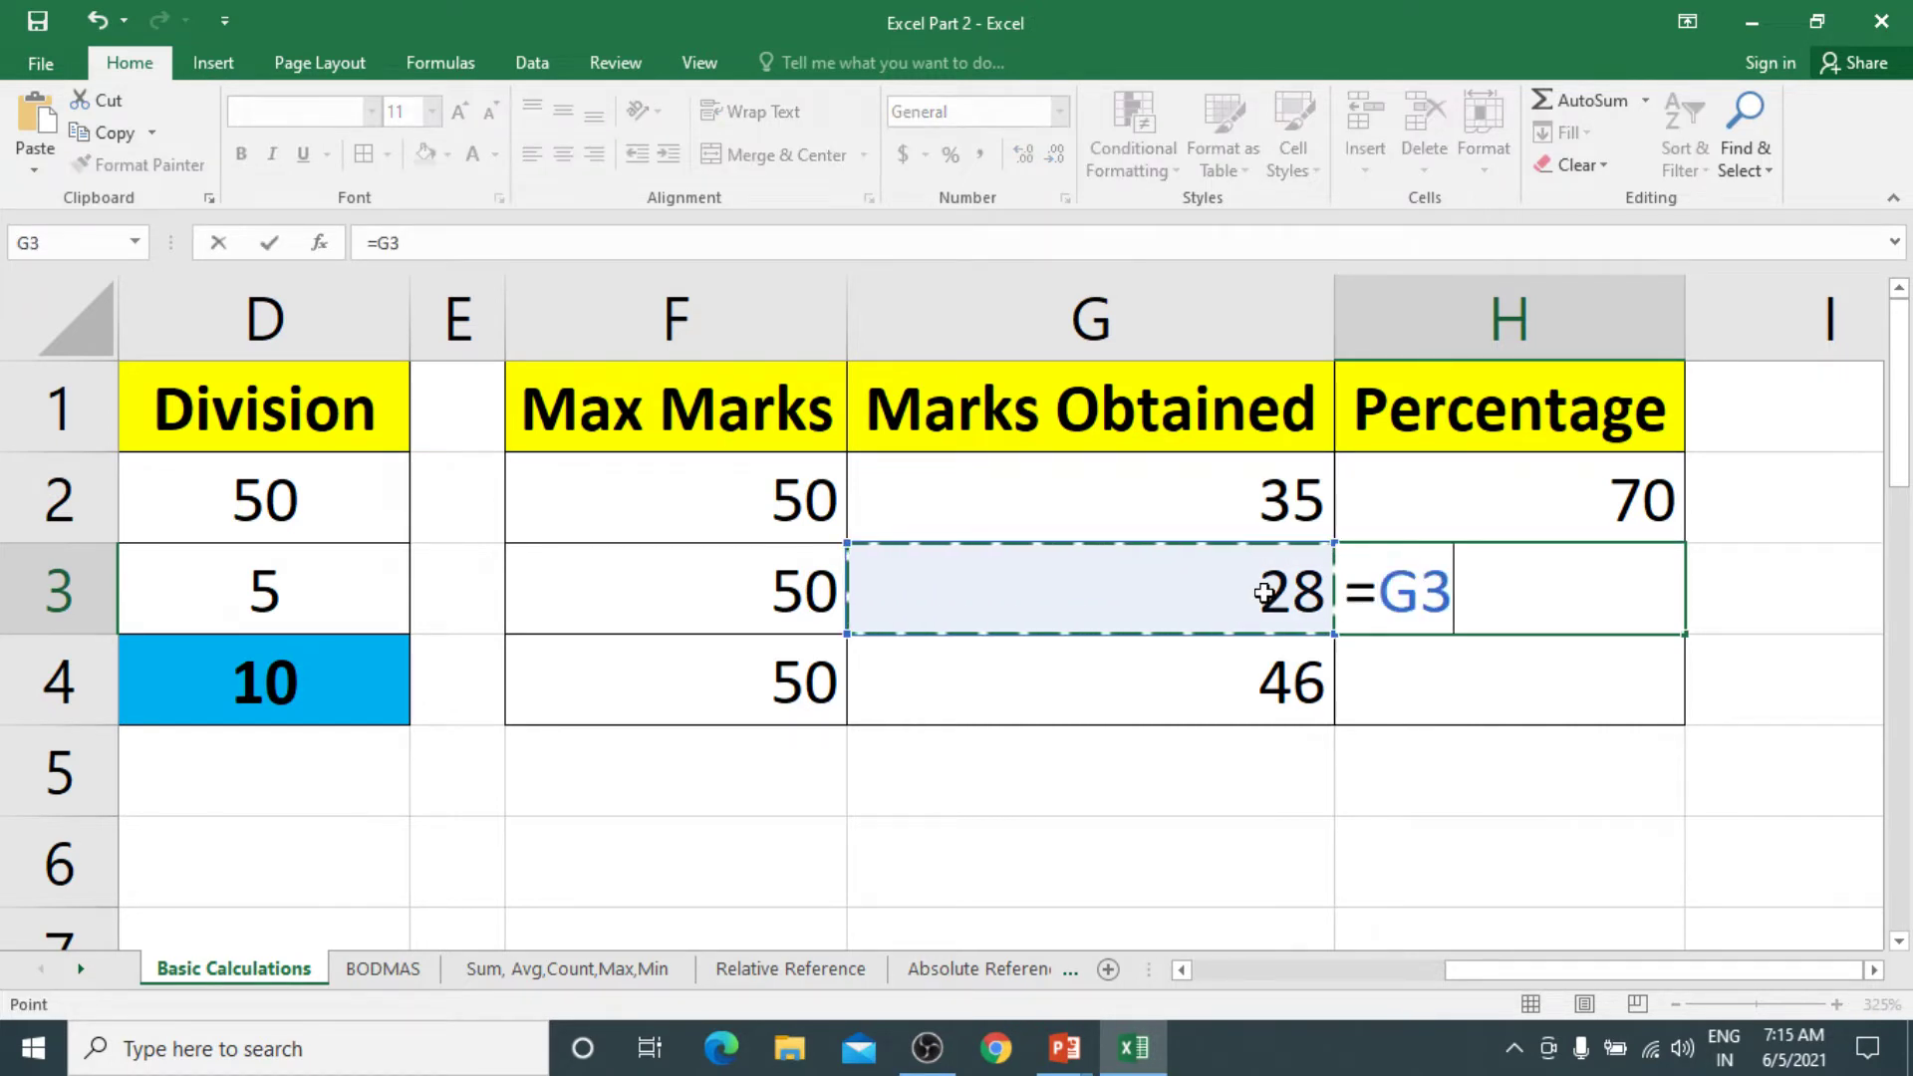
type("/")
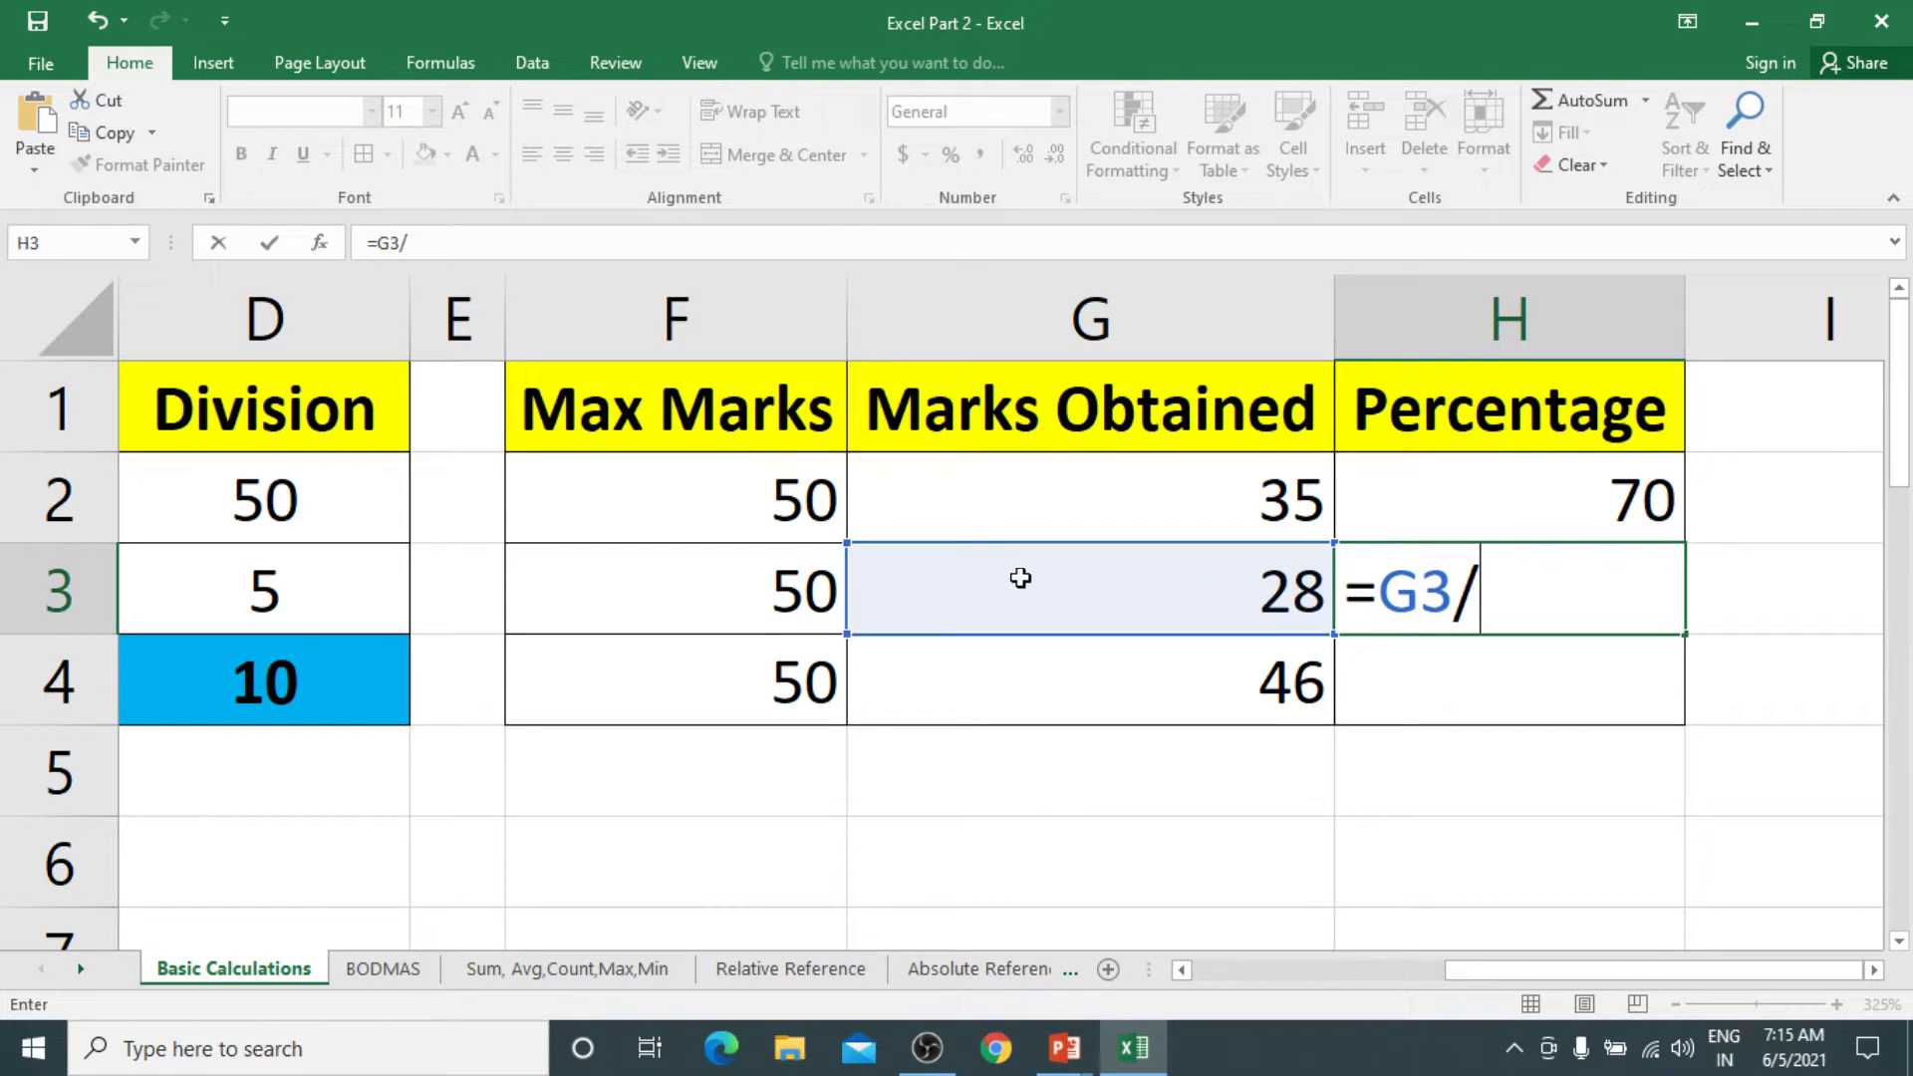
left_click(804, 598)
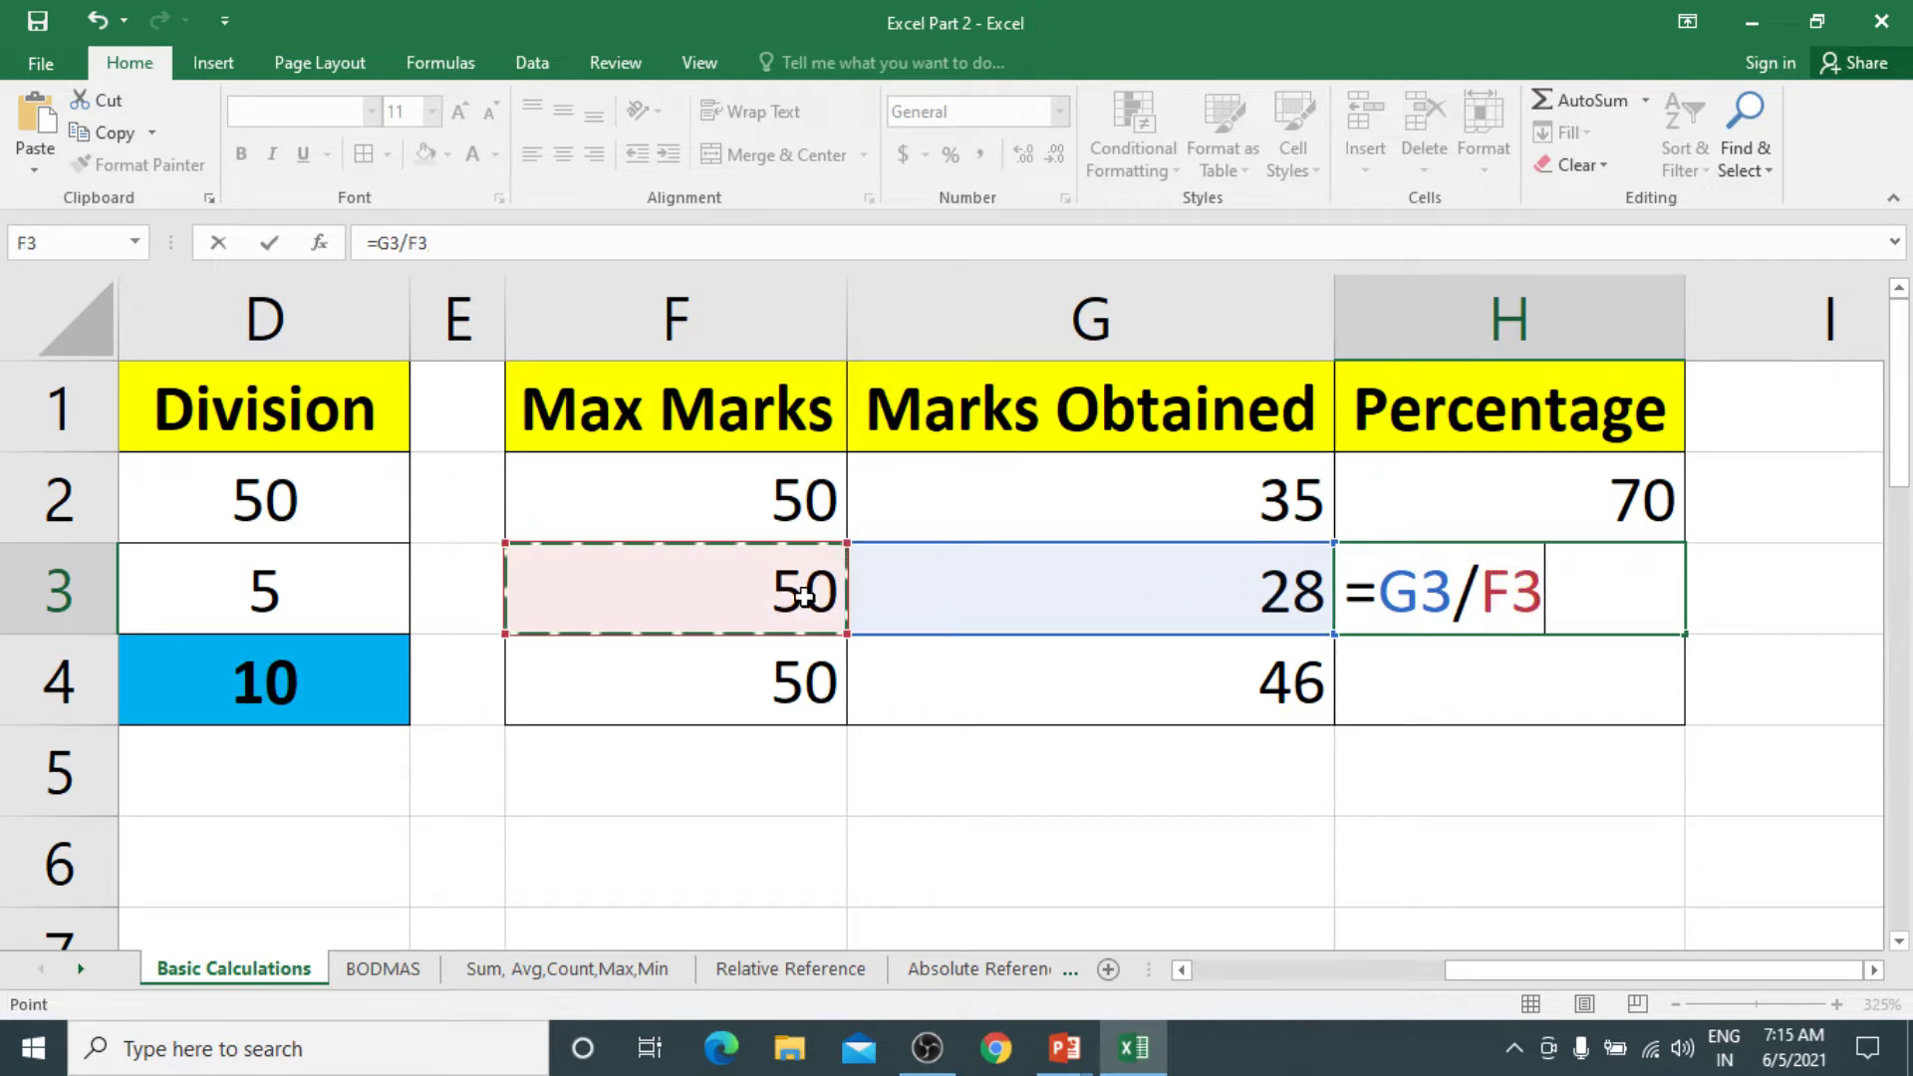
type("*100")
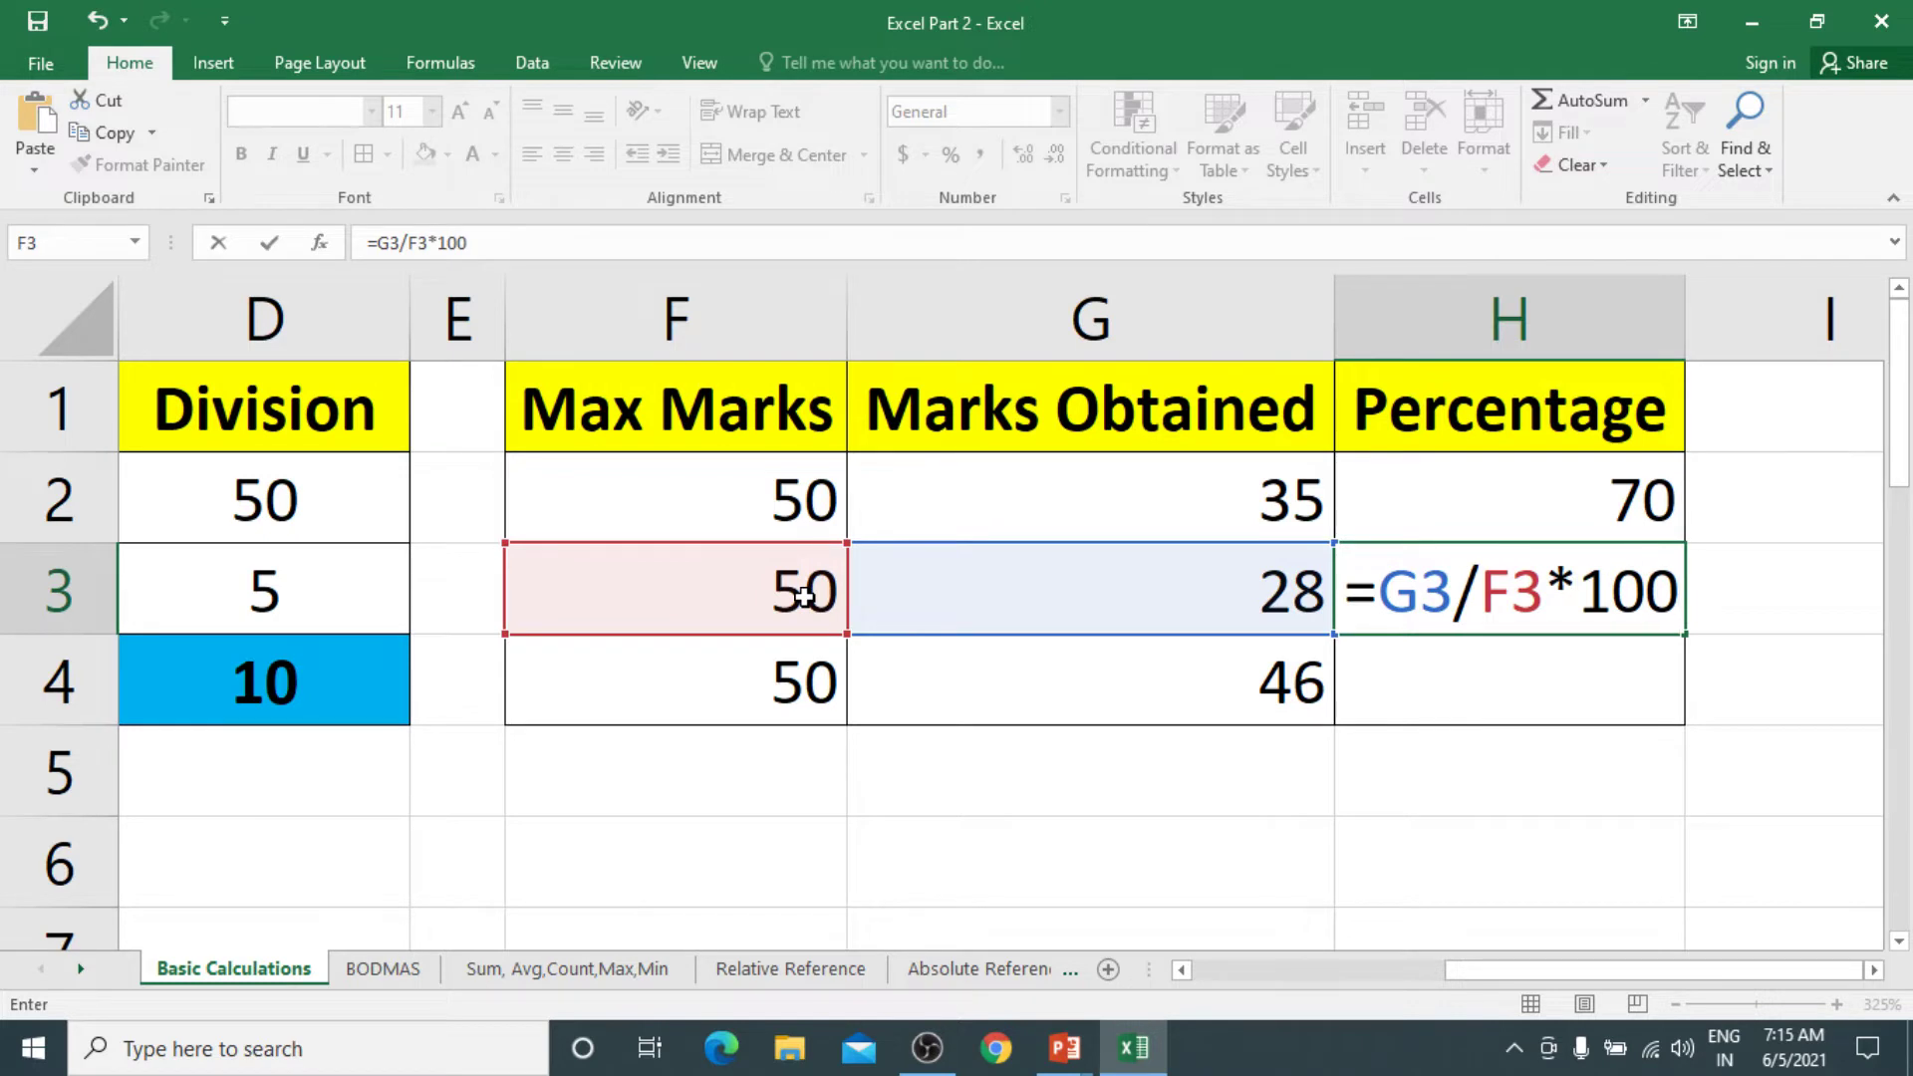
key("Return")
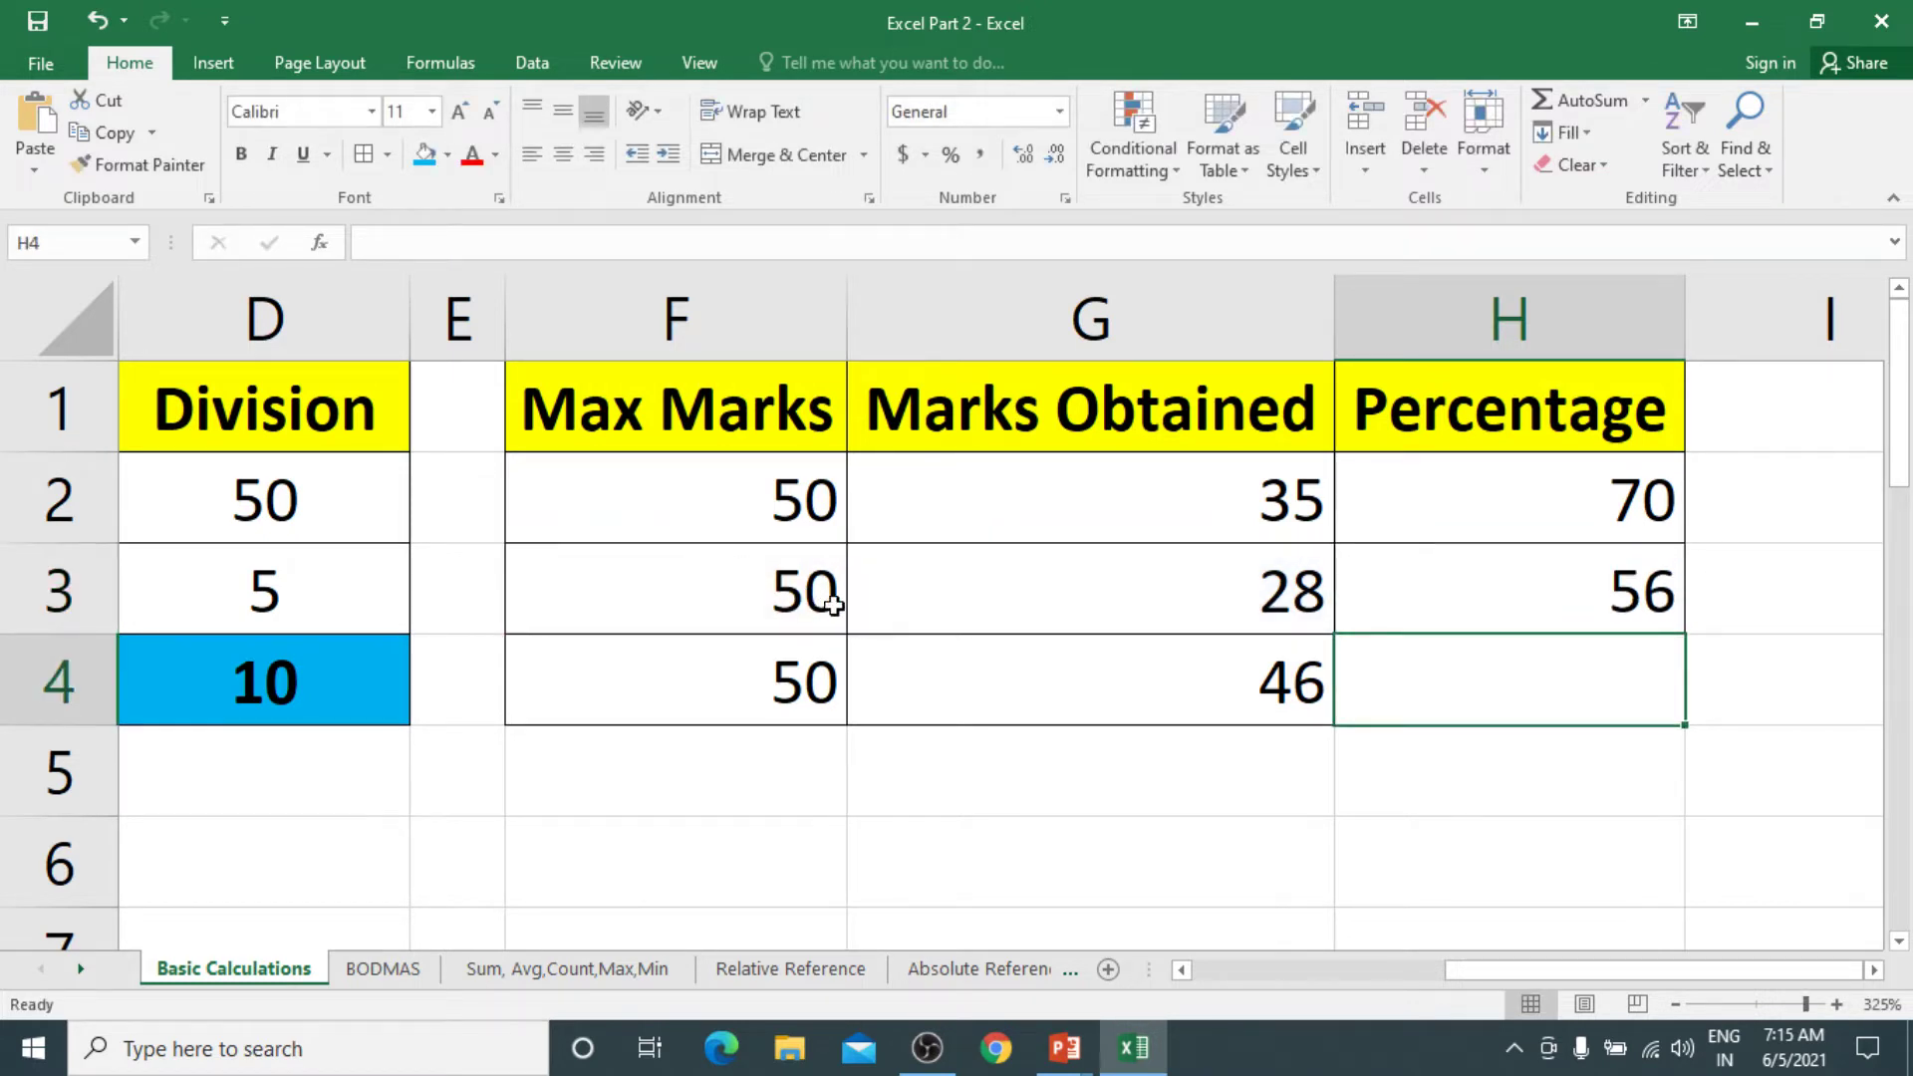
Clear H3 again and review H2's percentage formula against the empty cells H3 and H4
left_click(1637, 591)
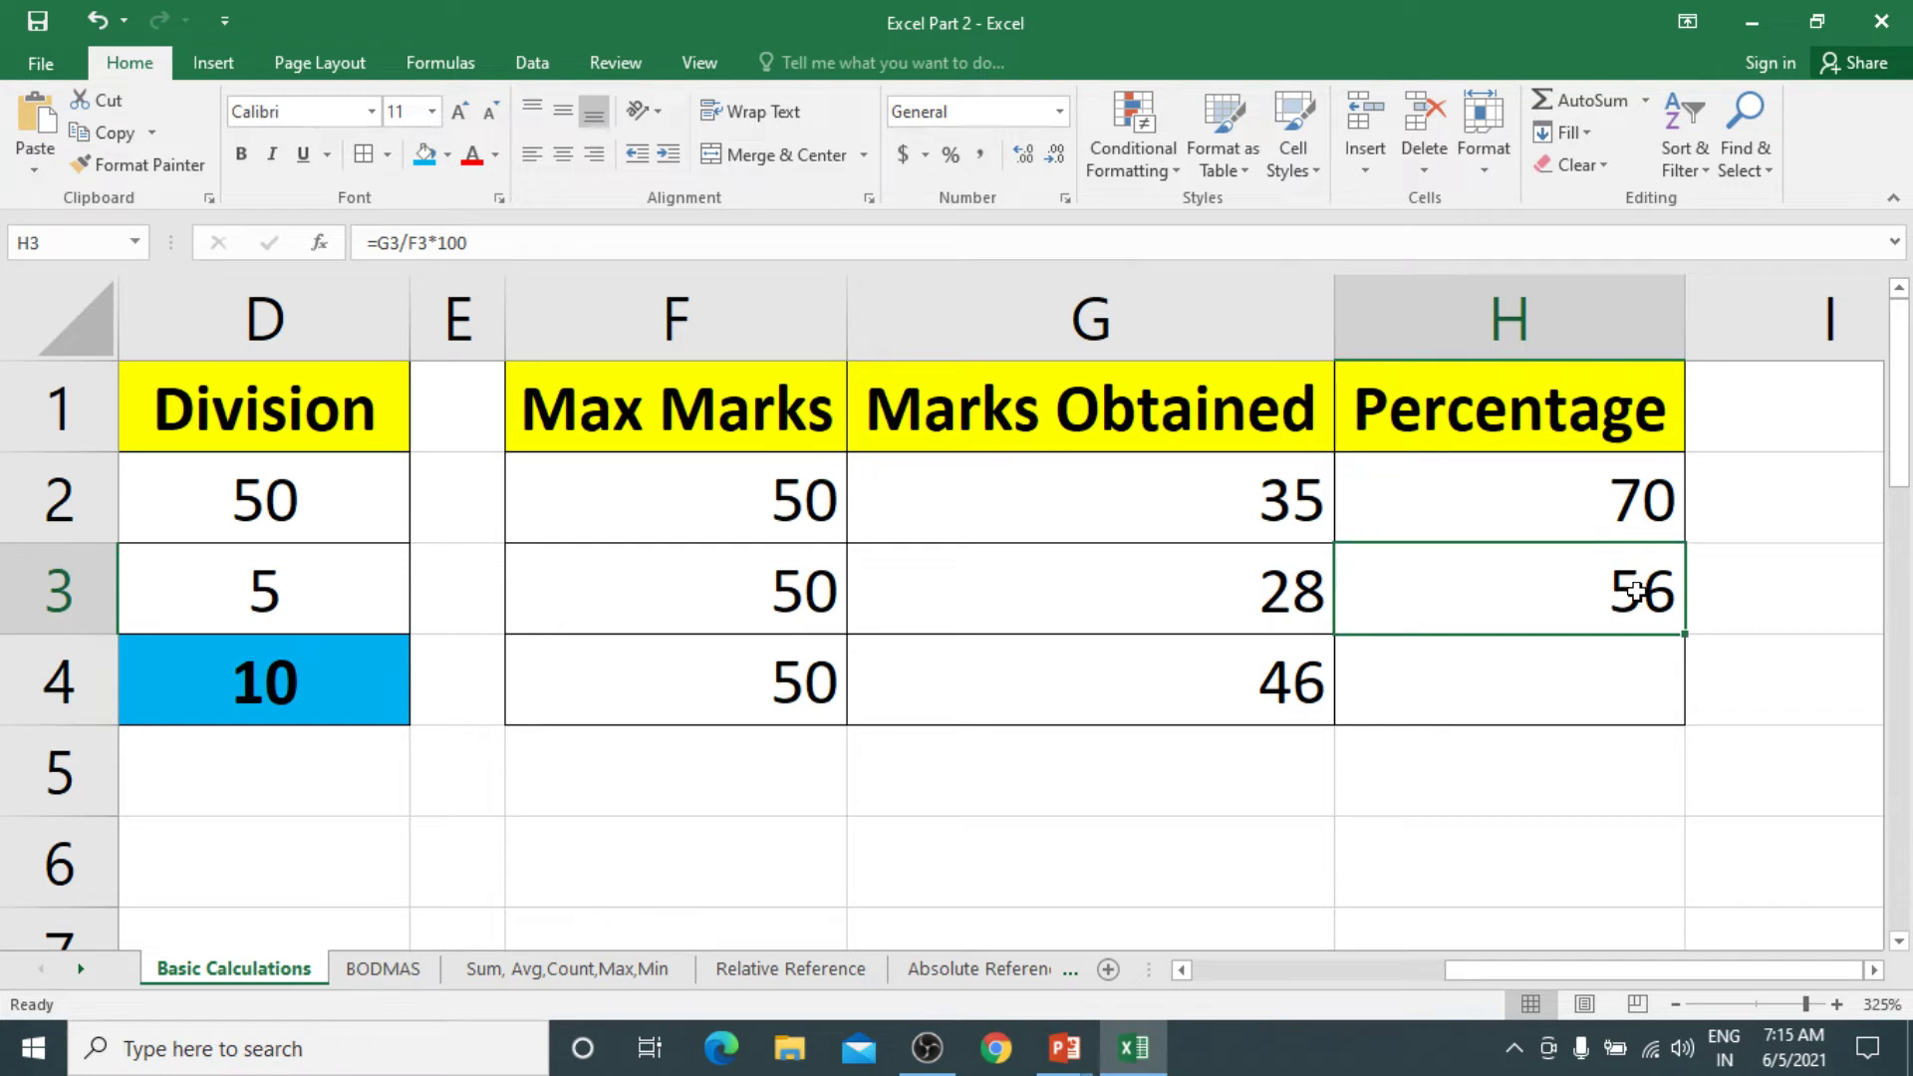
key("Delete")
double_click(1616, 501)
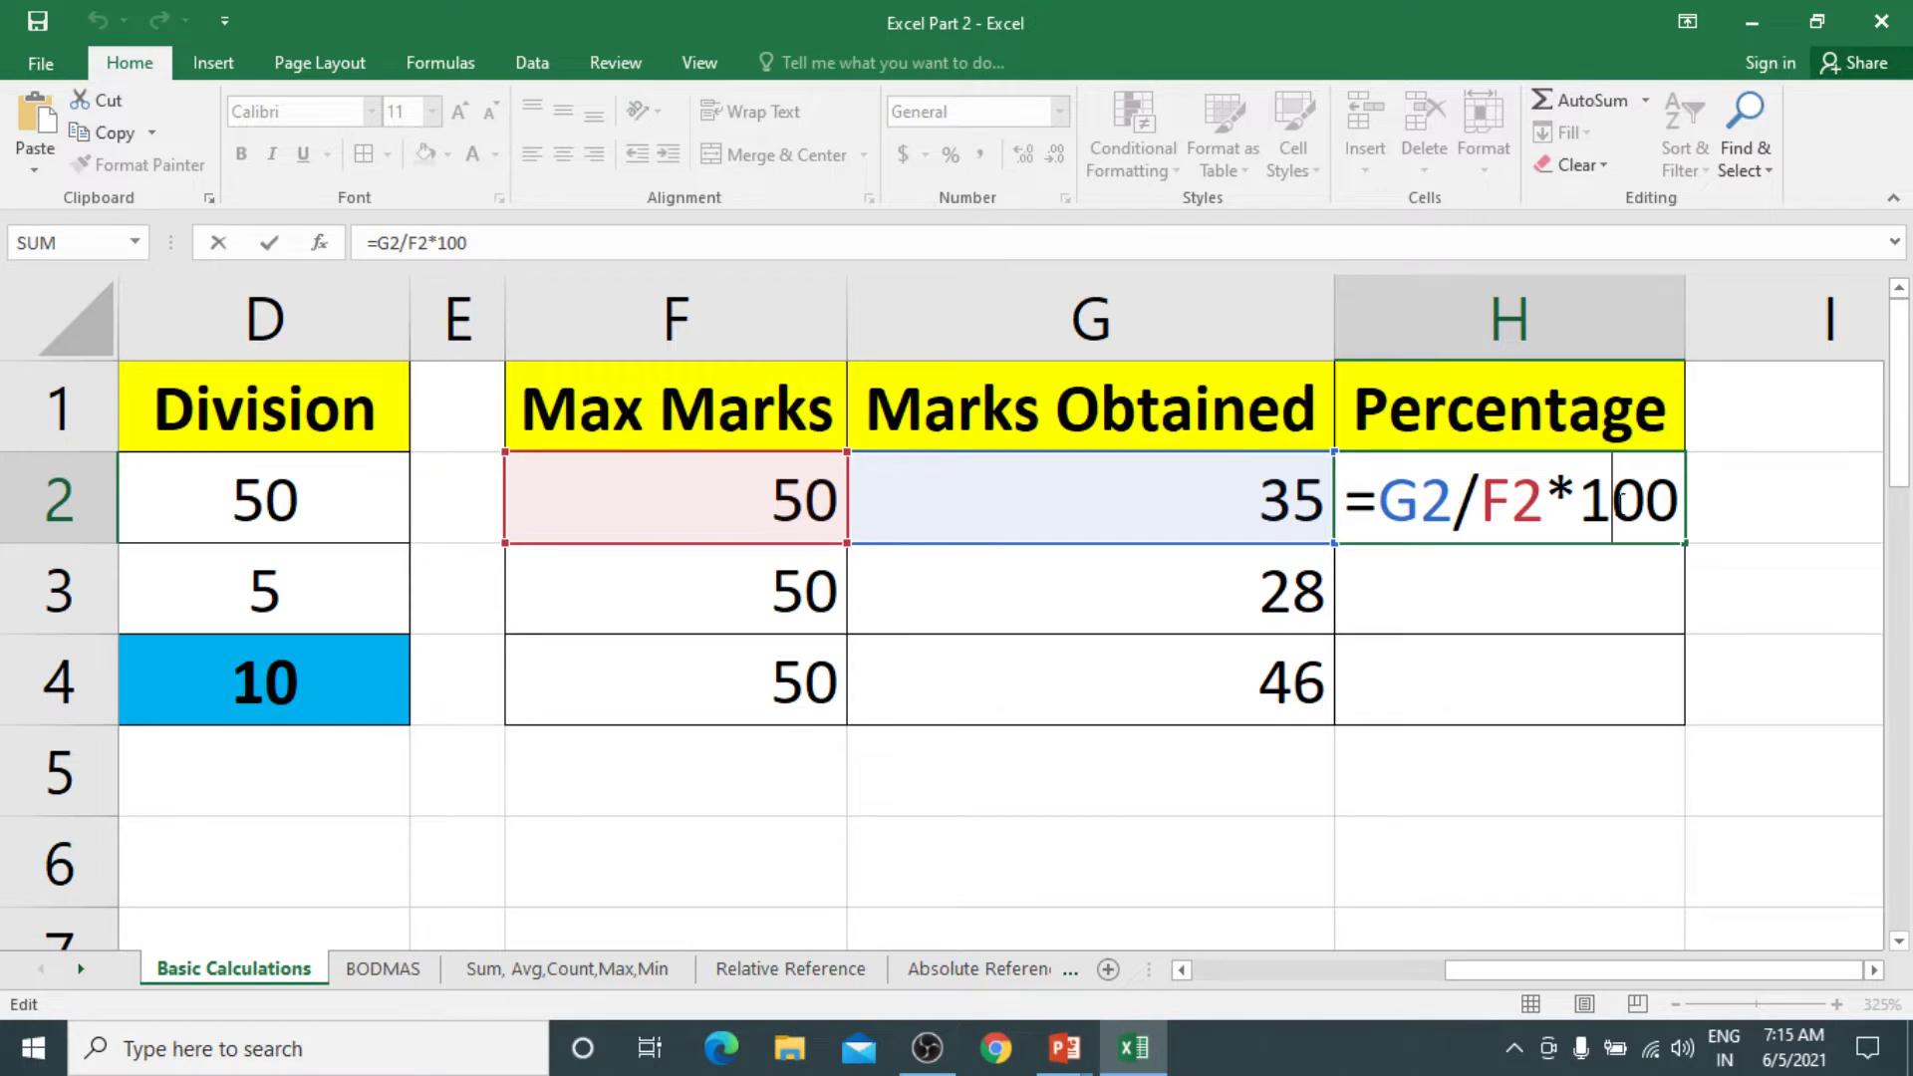
left_click(1535, 594)
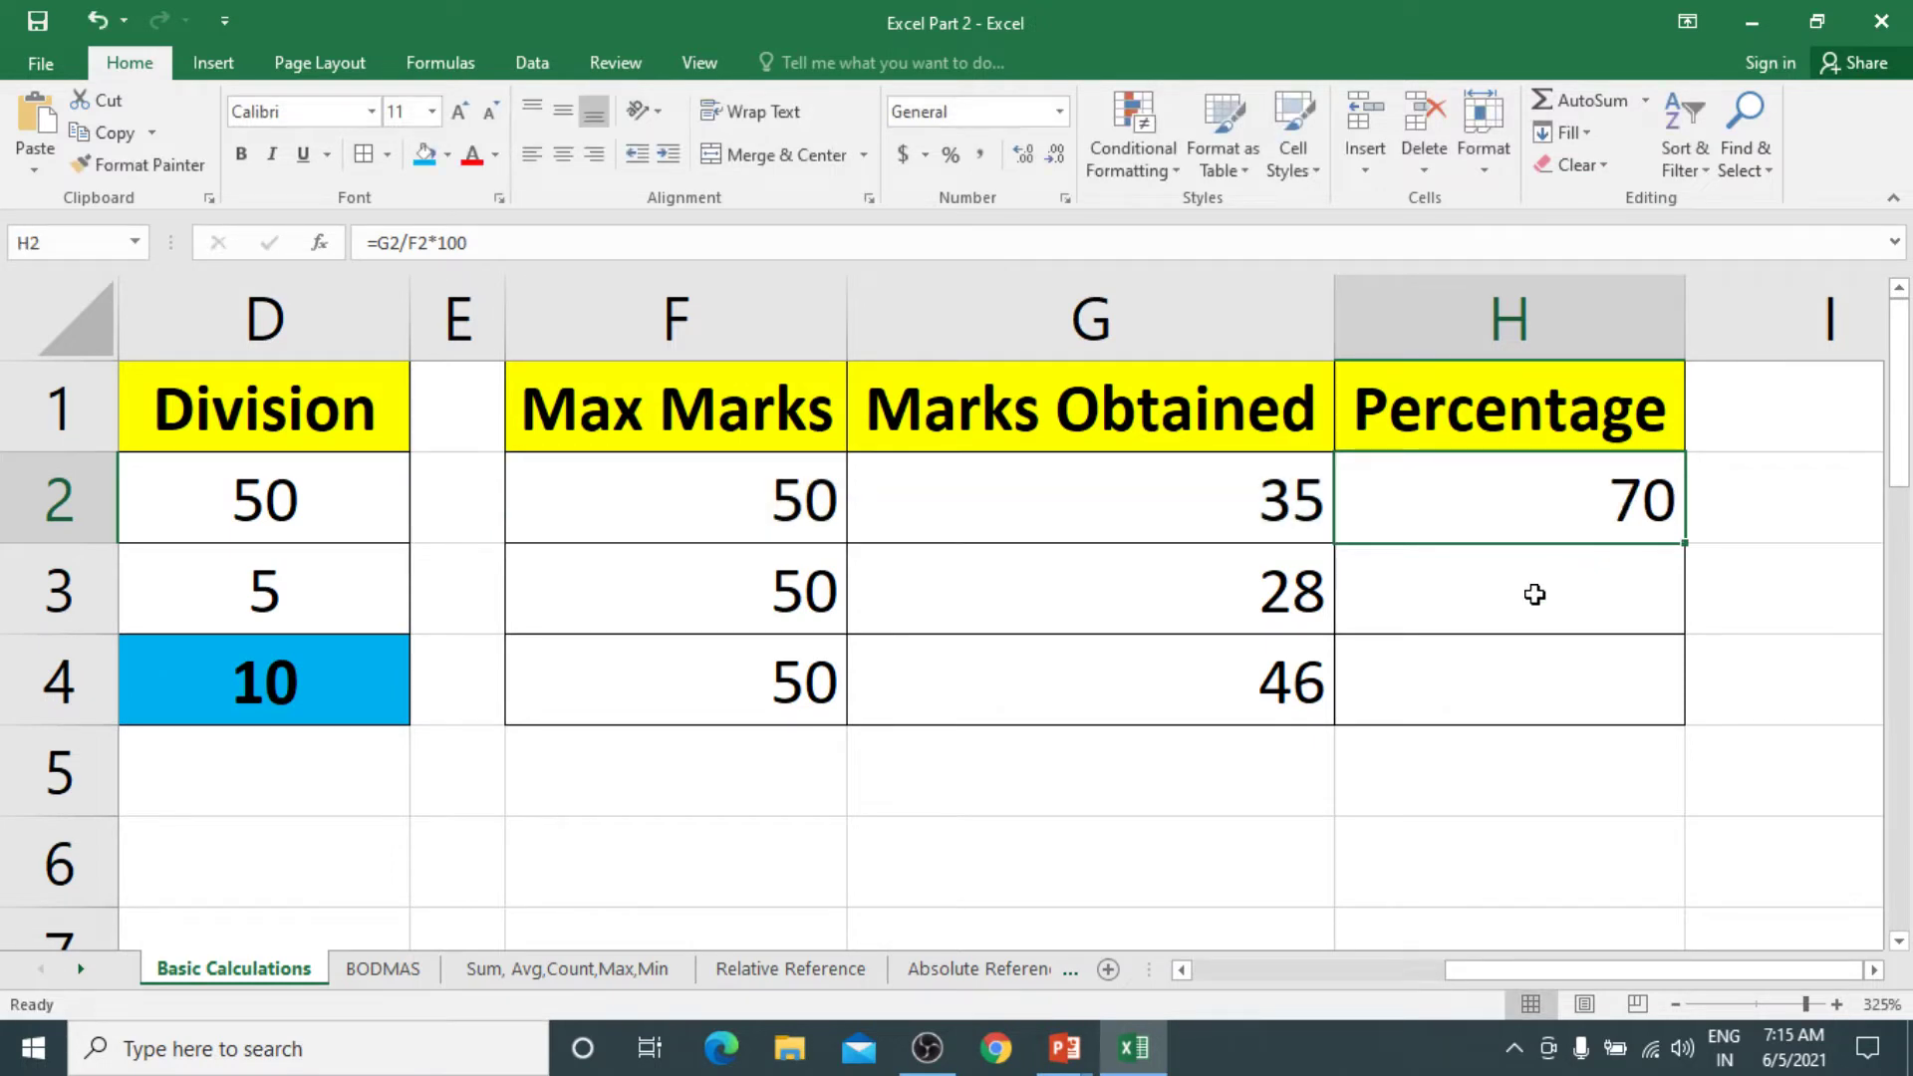
left_click(1529, 666)
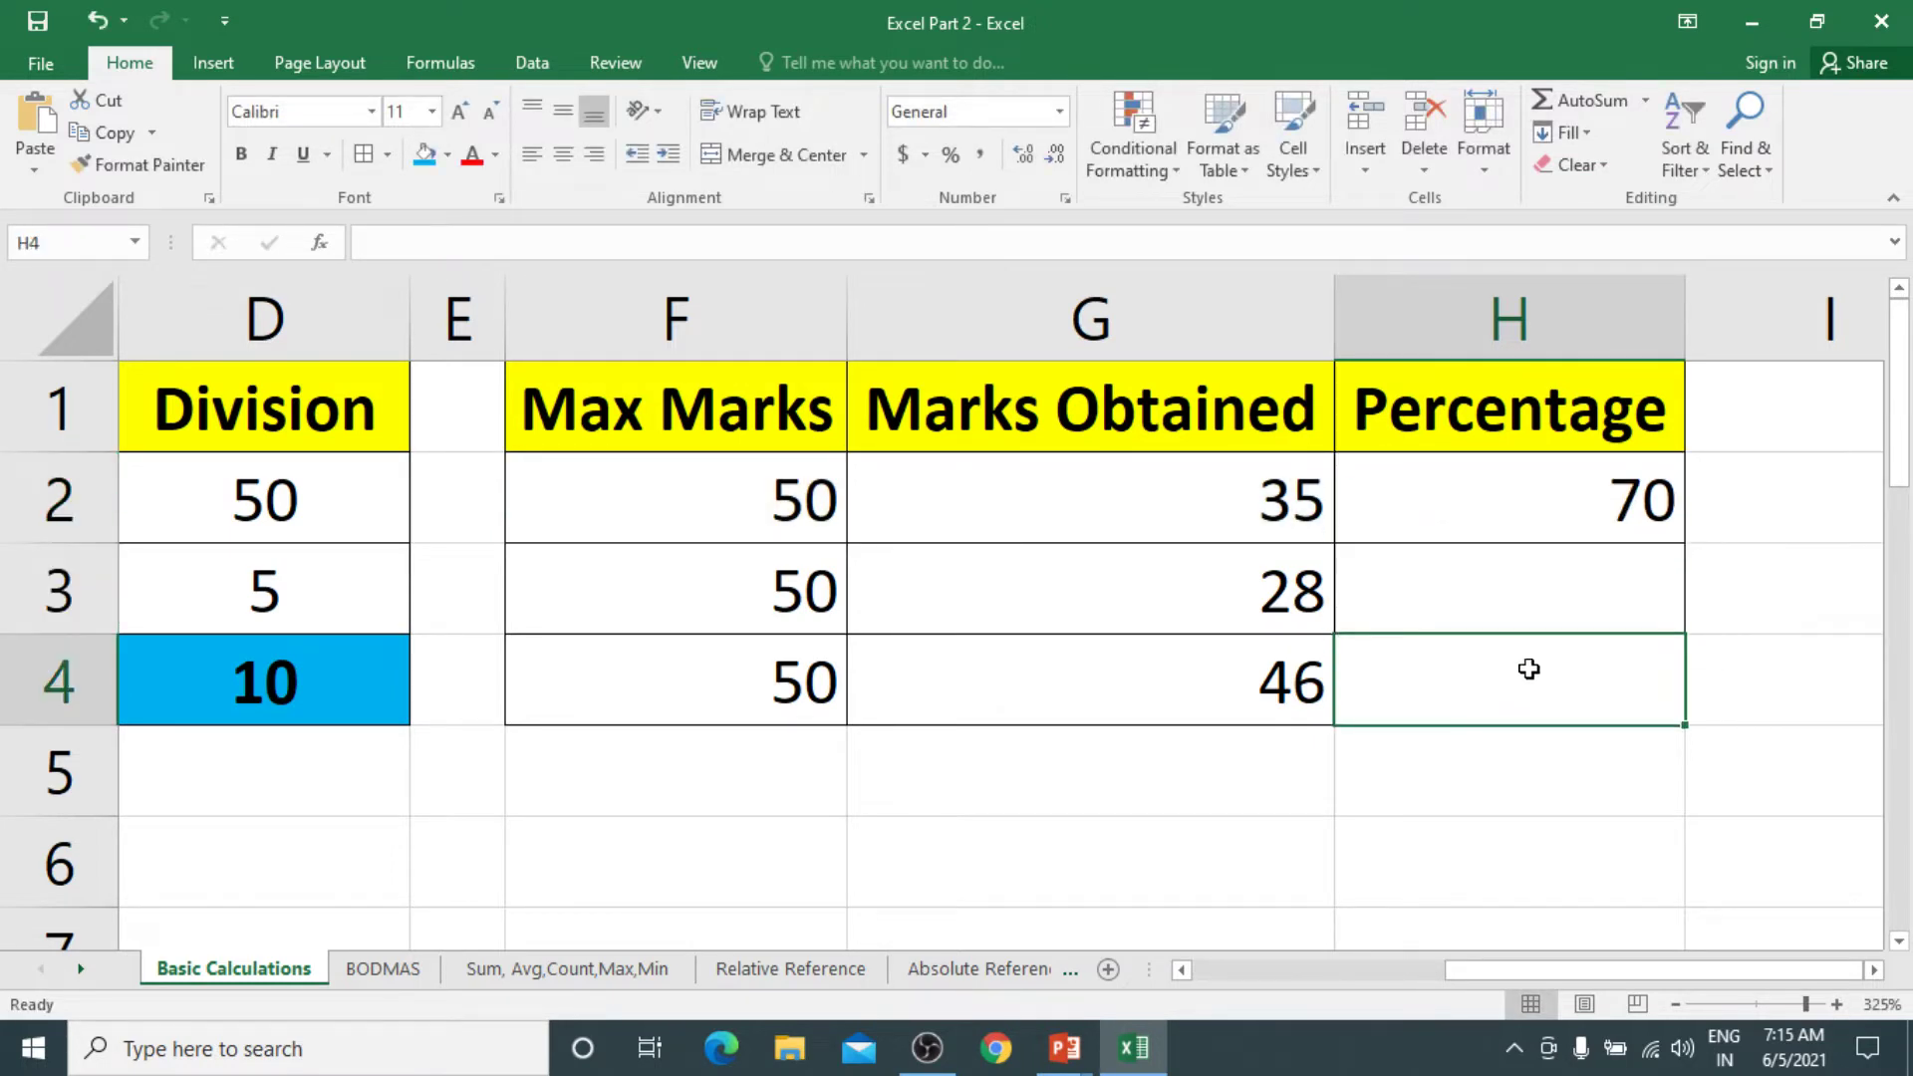
left_click(1531, 520)
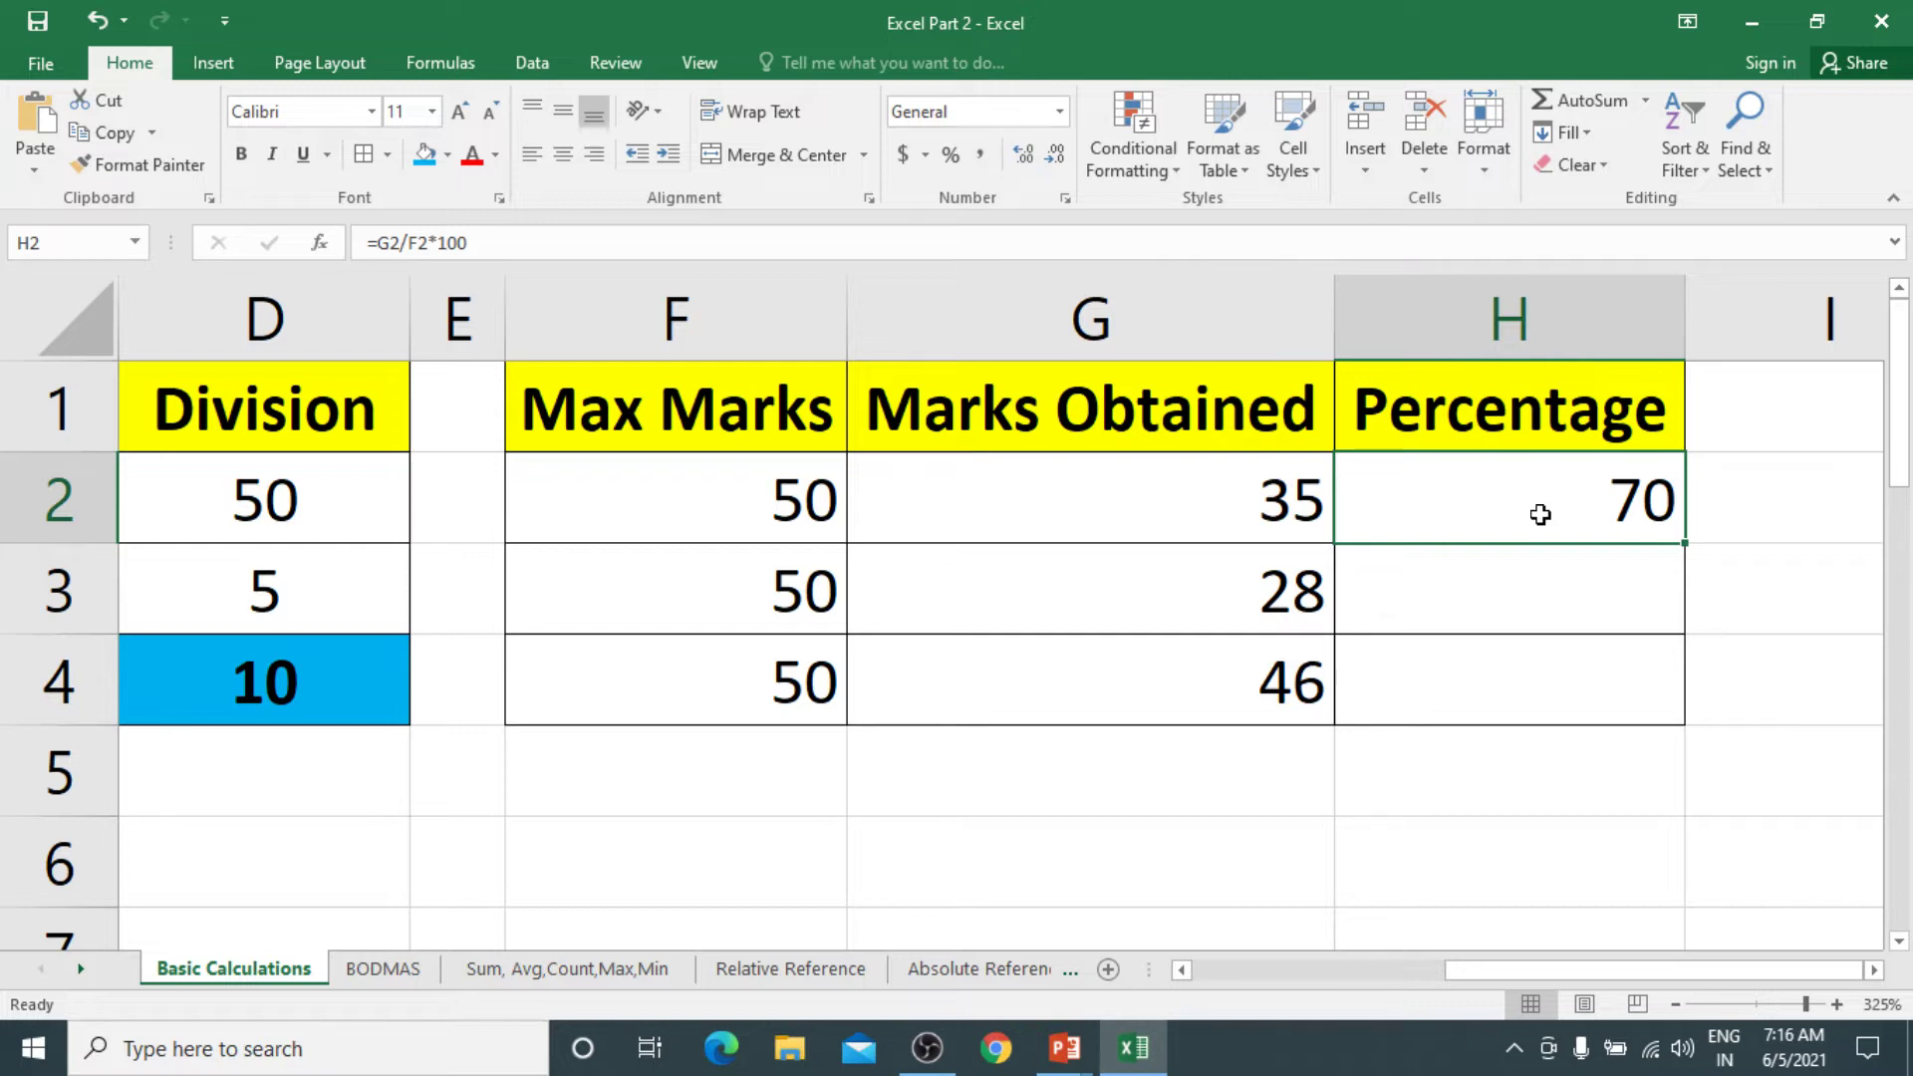
Copy the percentage formula from H2 and paste it over the range H2:H4
key("ctrl+c")
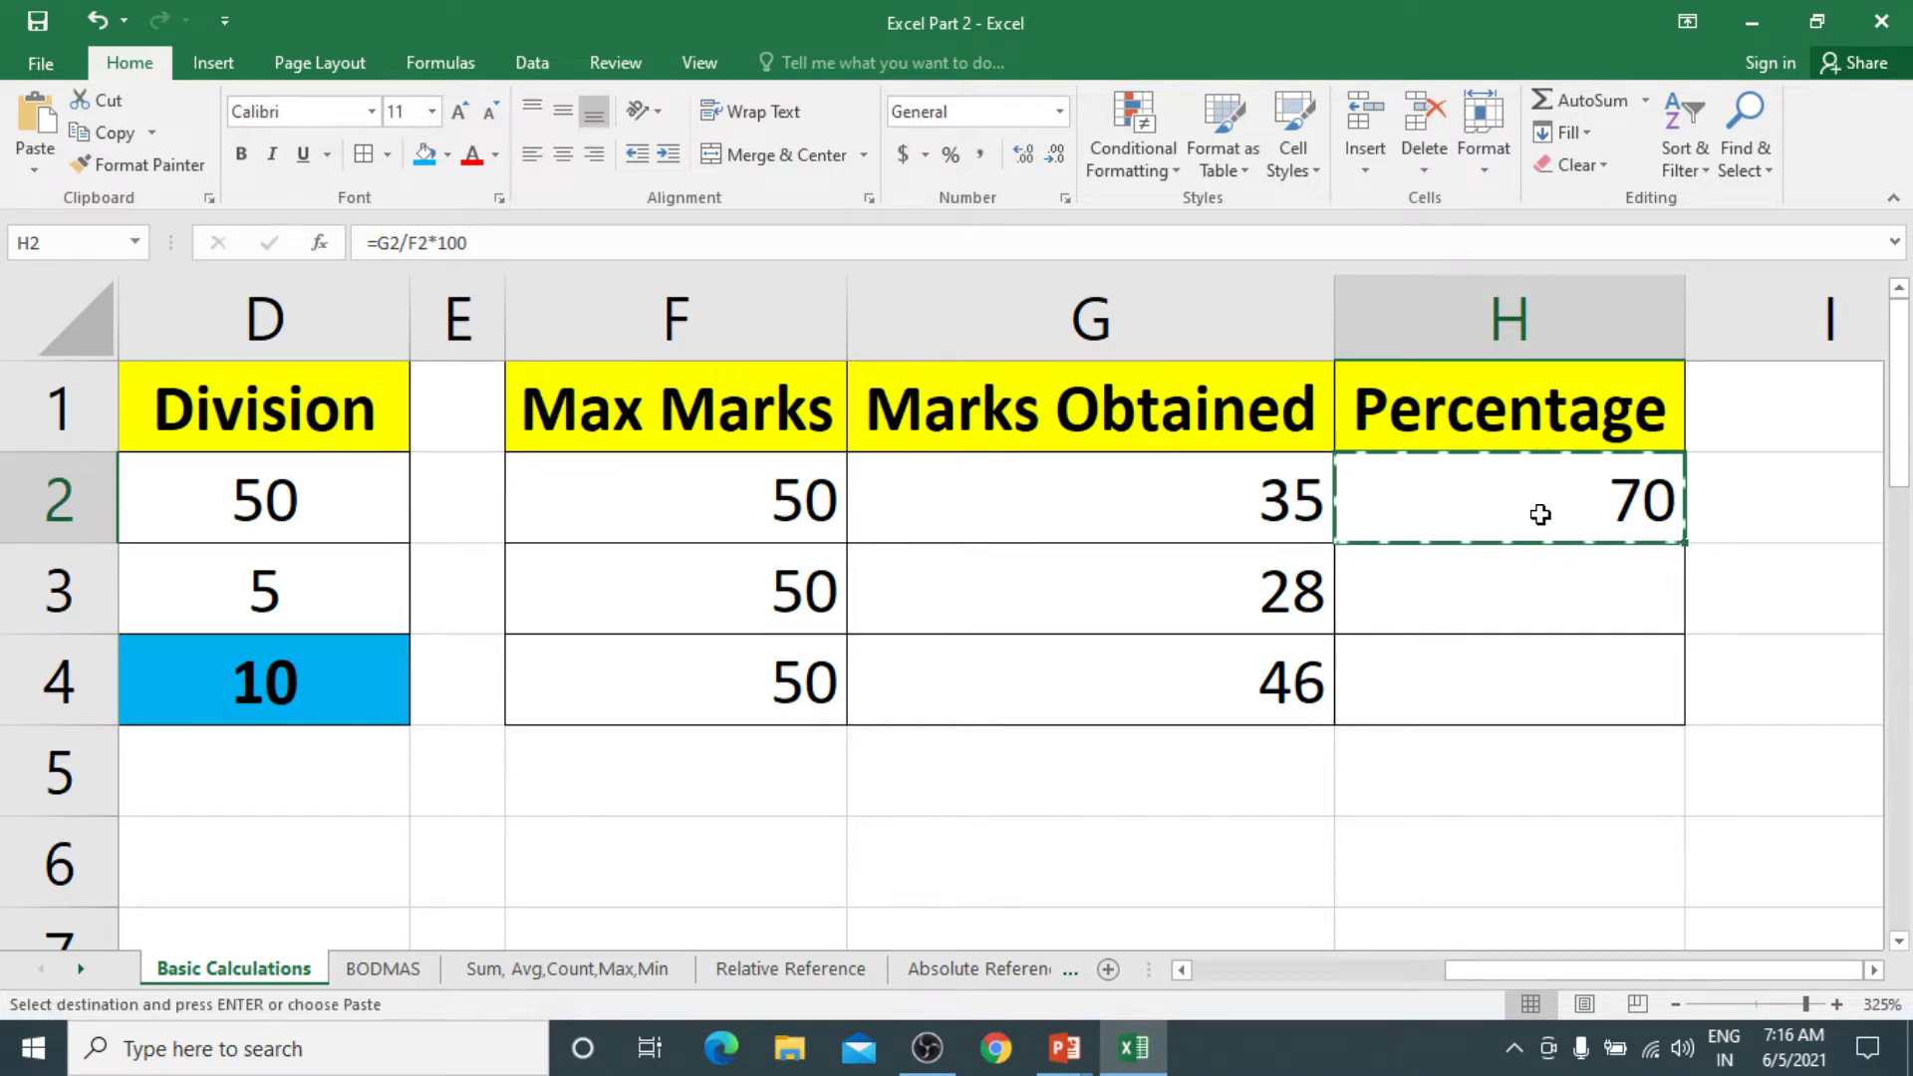
key("shift+Down")
key("shift+Down")
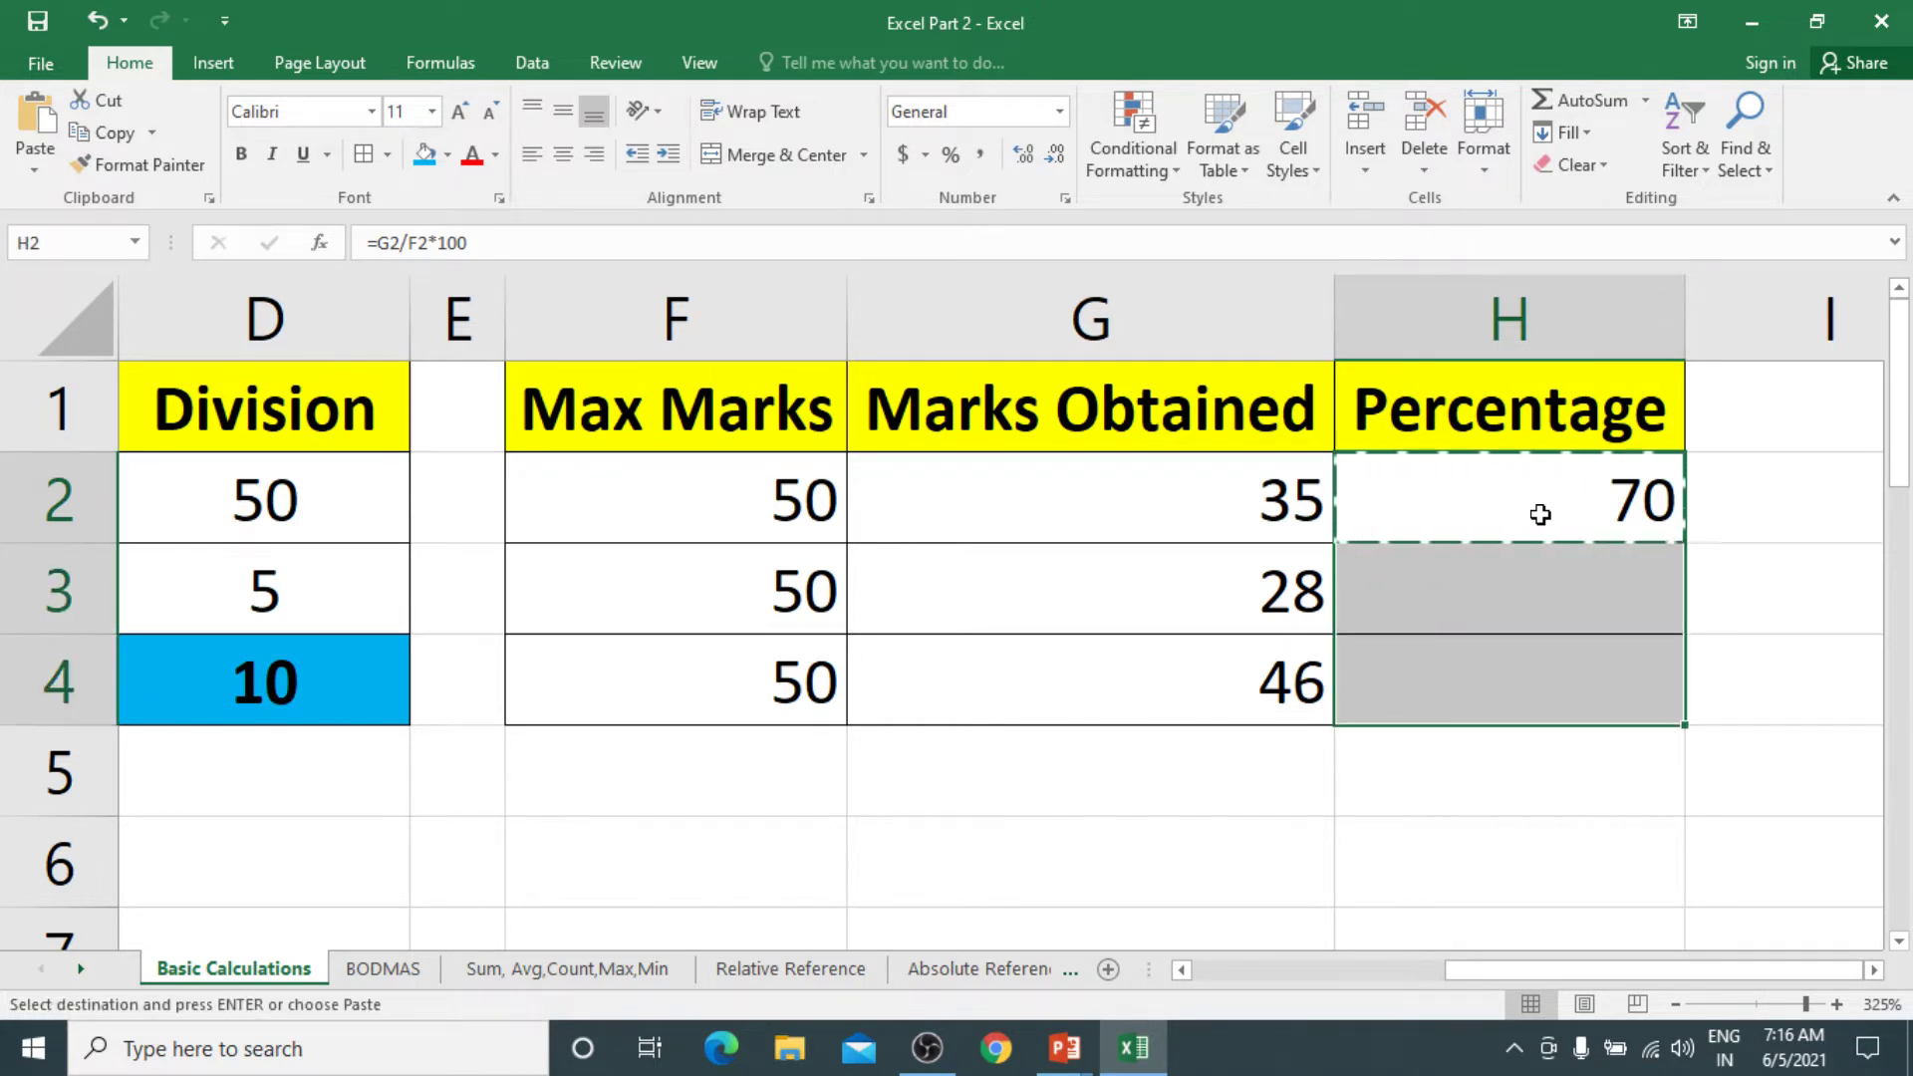
key("Return")
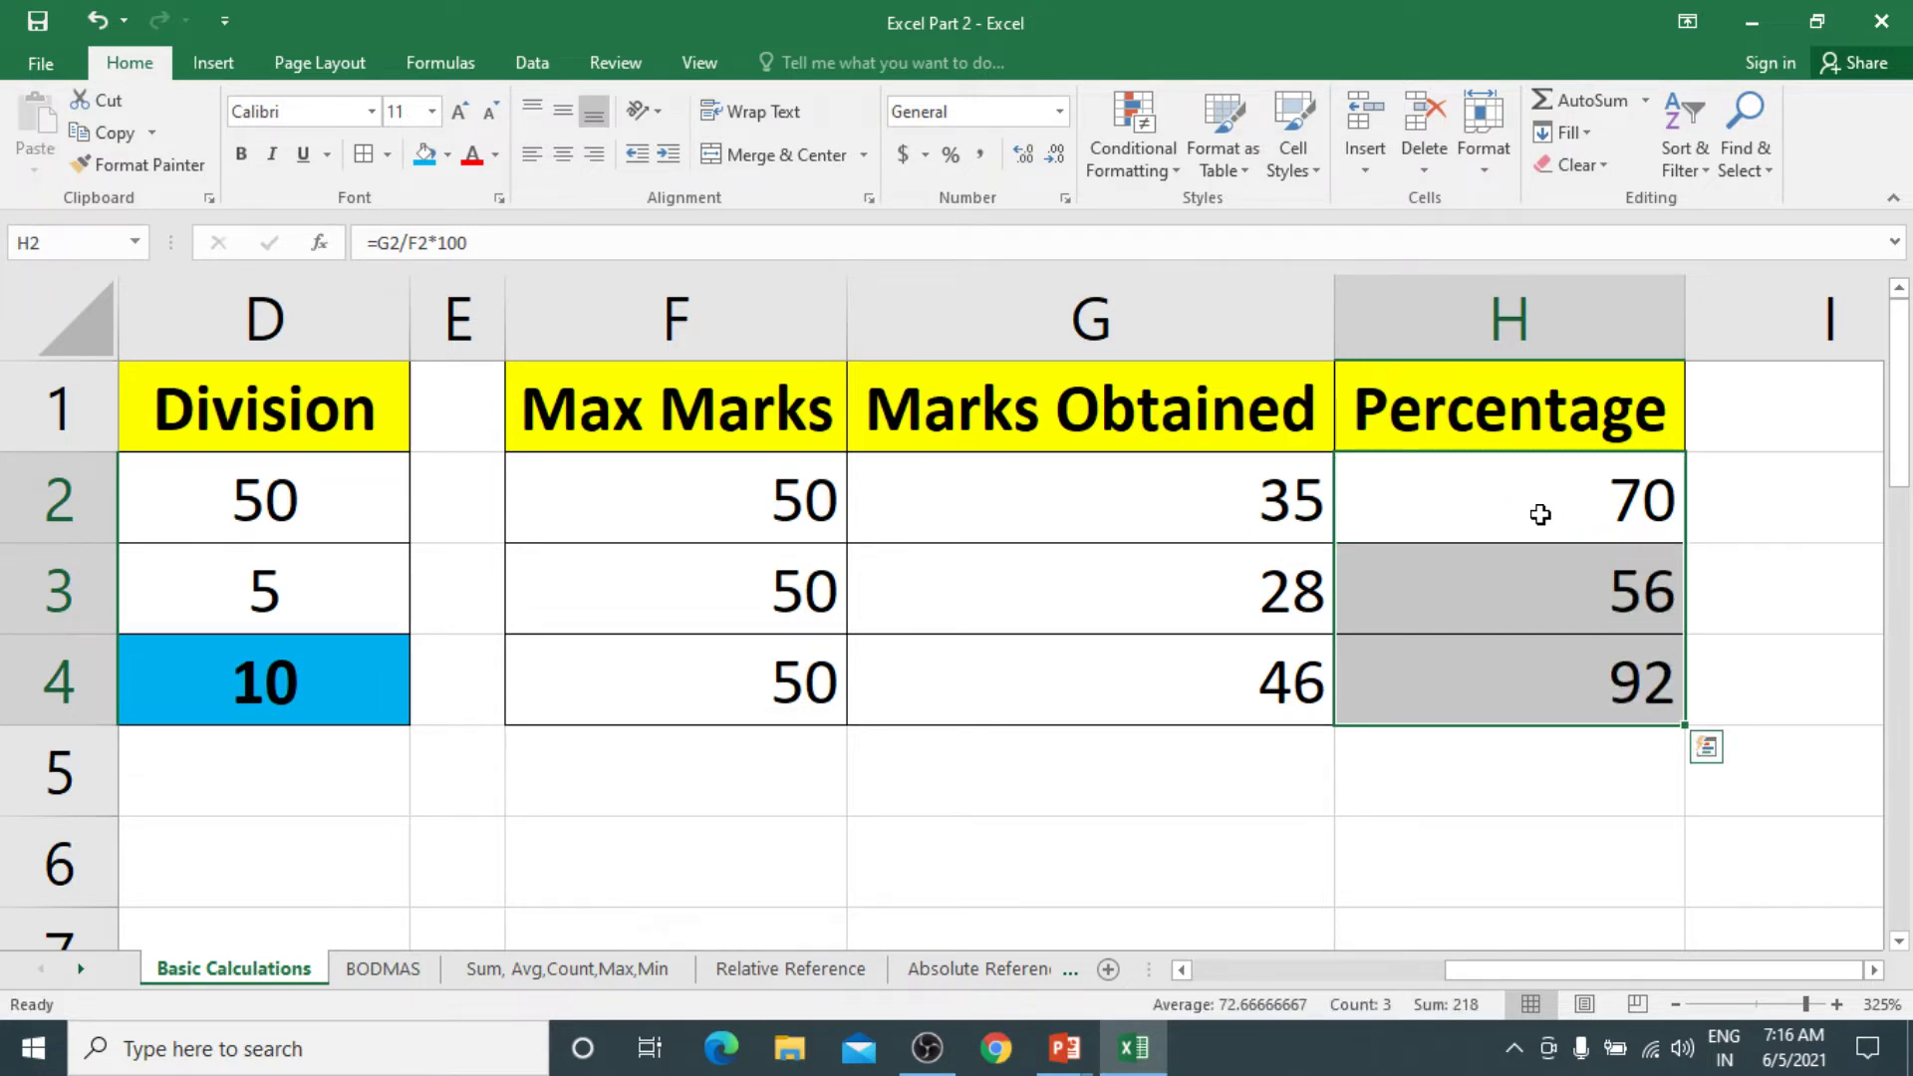
Inspect the cell references in the percentage formulas in H2, H3 and H4, leaving each formula unedited
double_click(1550, 506)
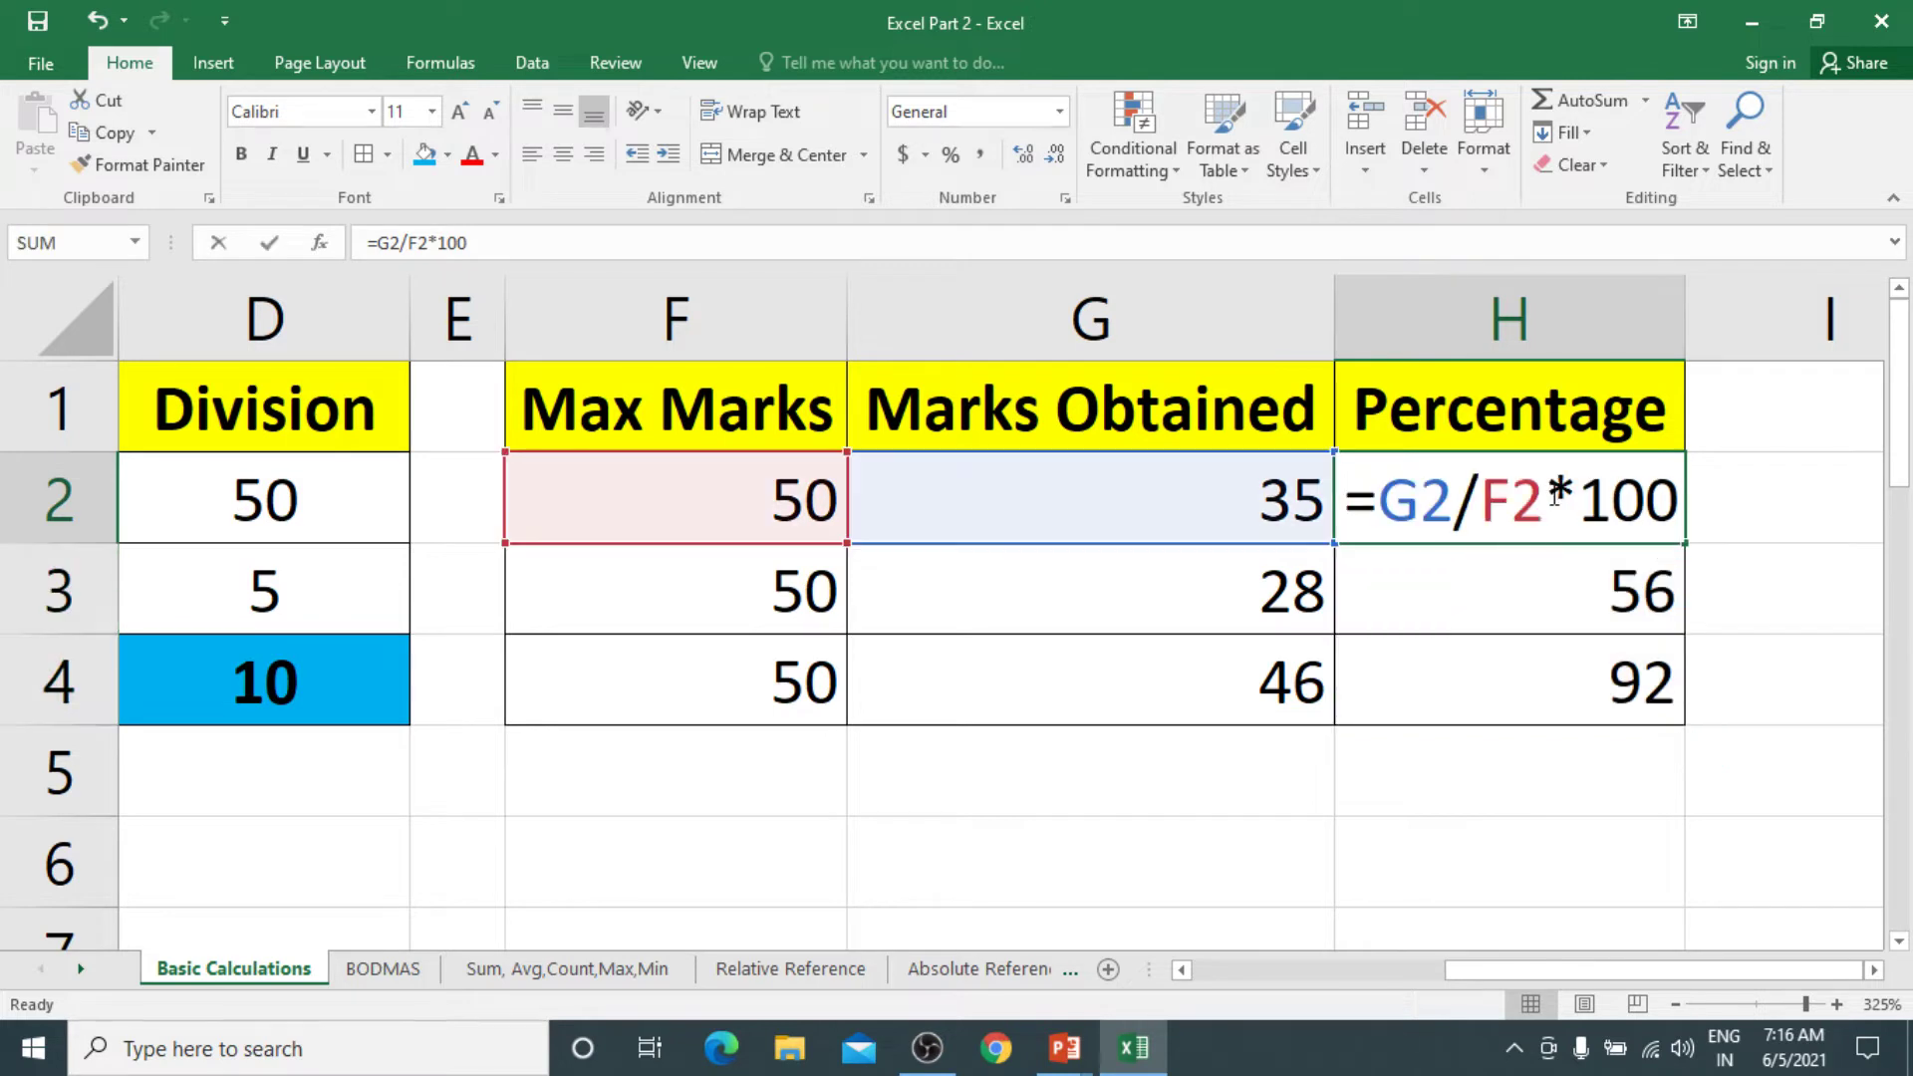
key("Escape")
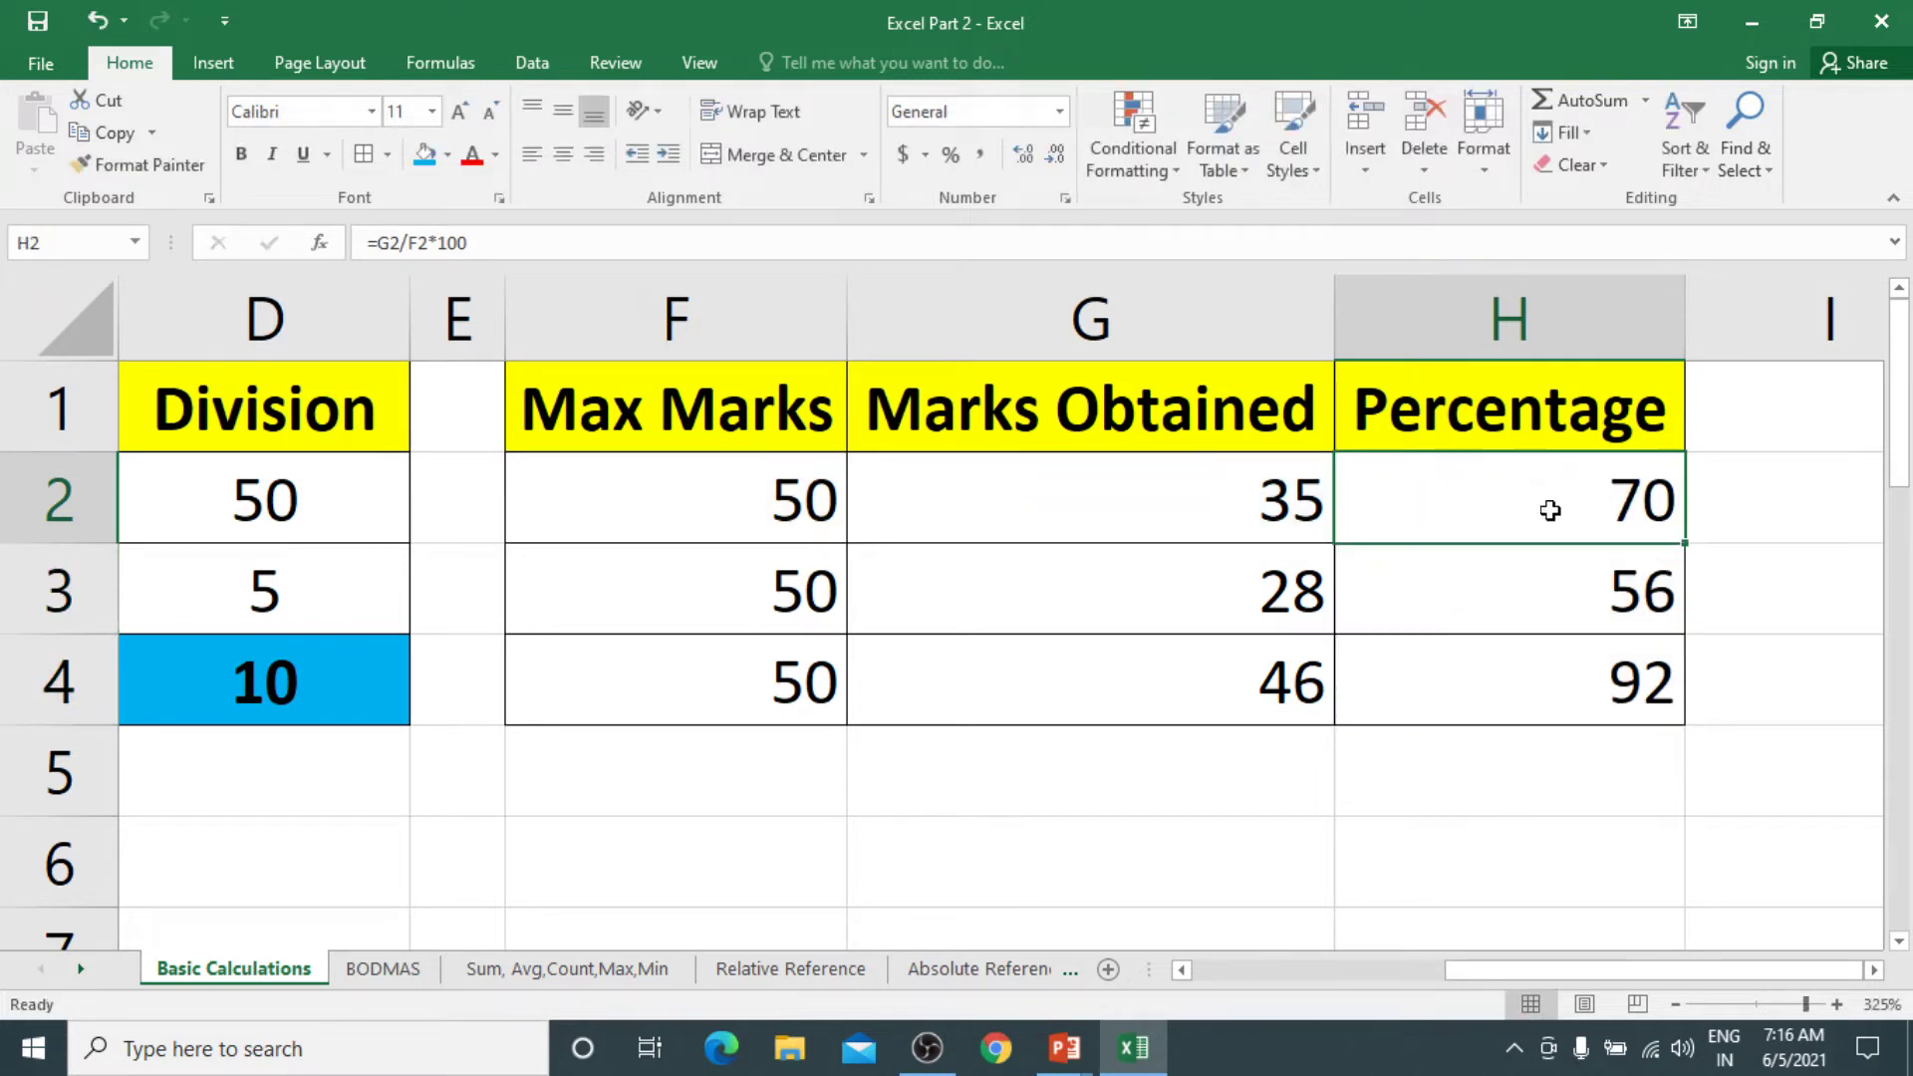
double_click(1538, 587)
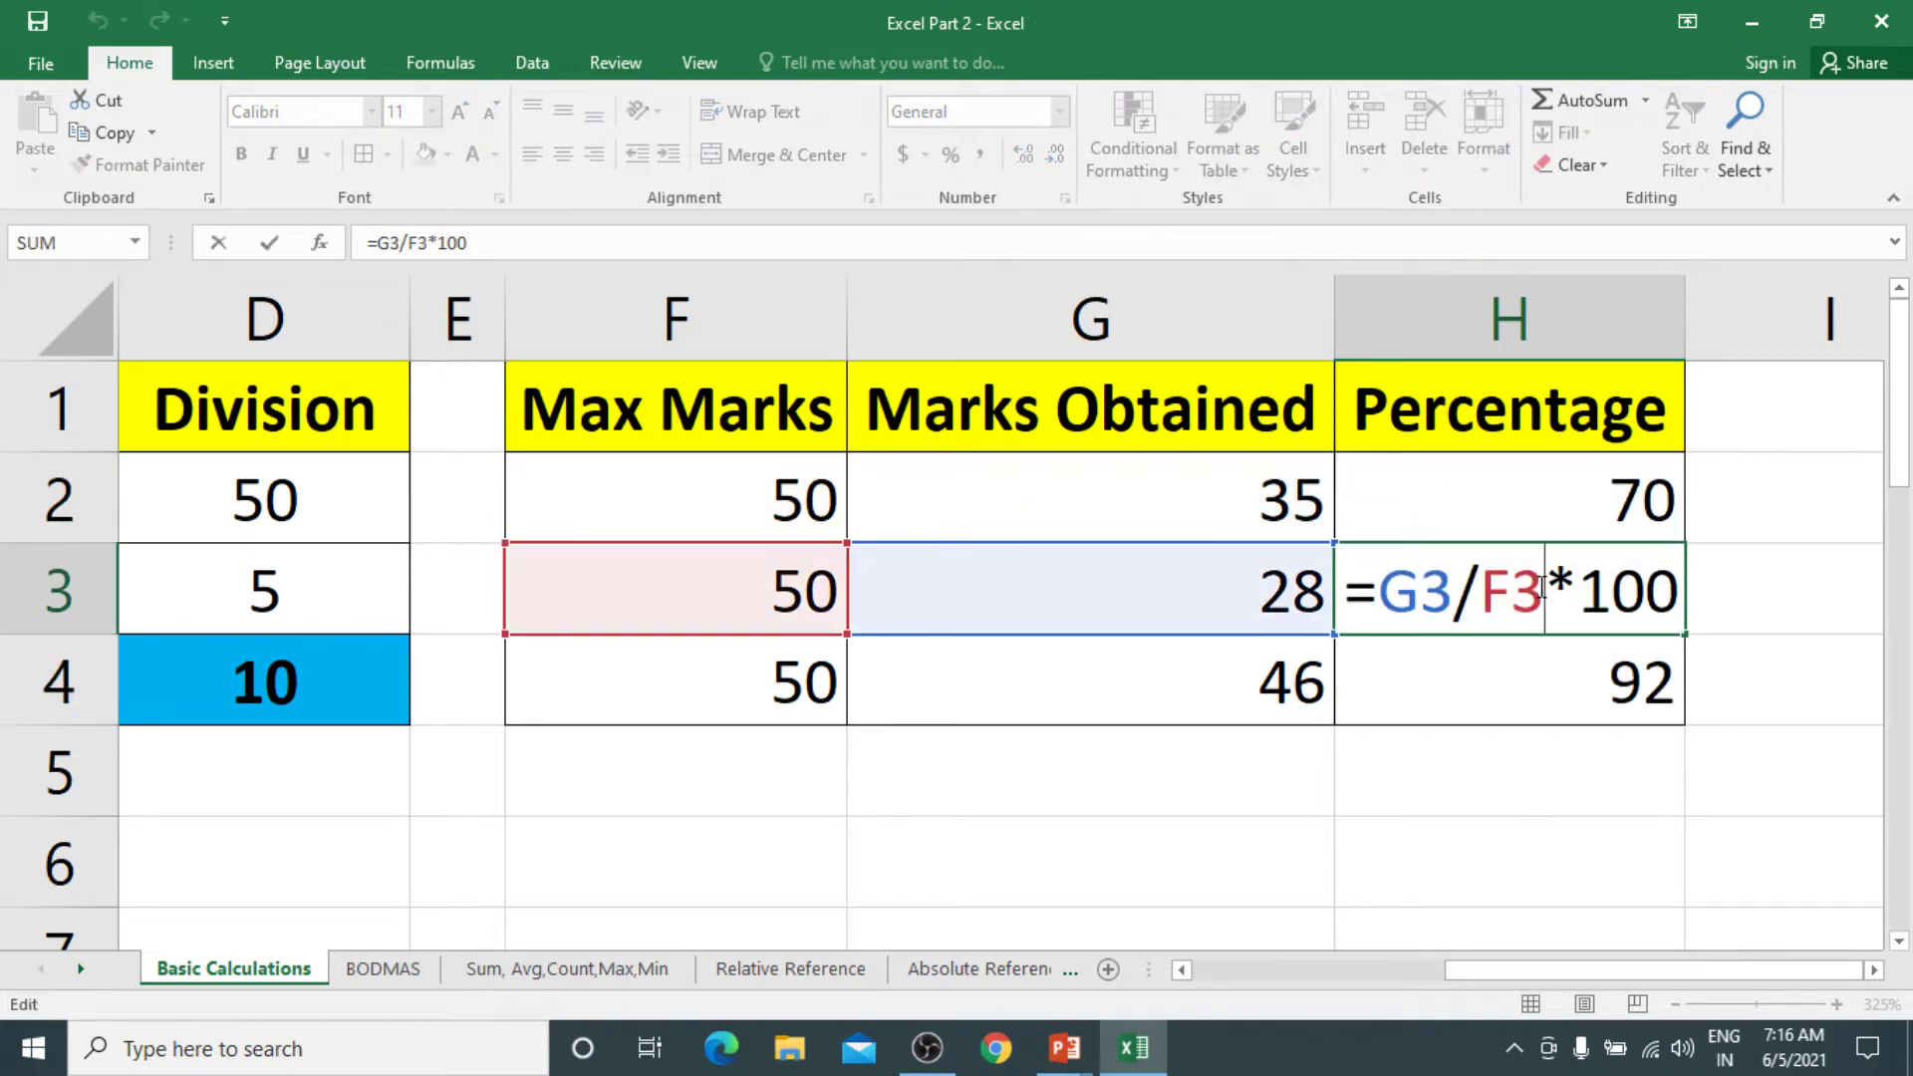
key("Escape")
double_click(1544, 679)
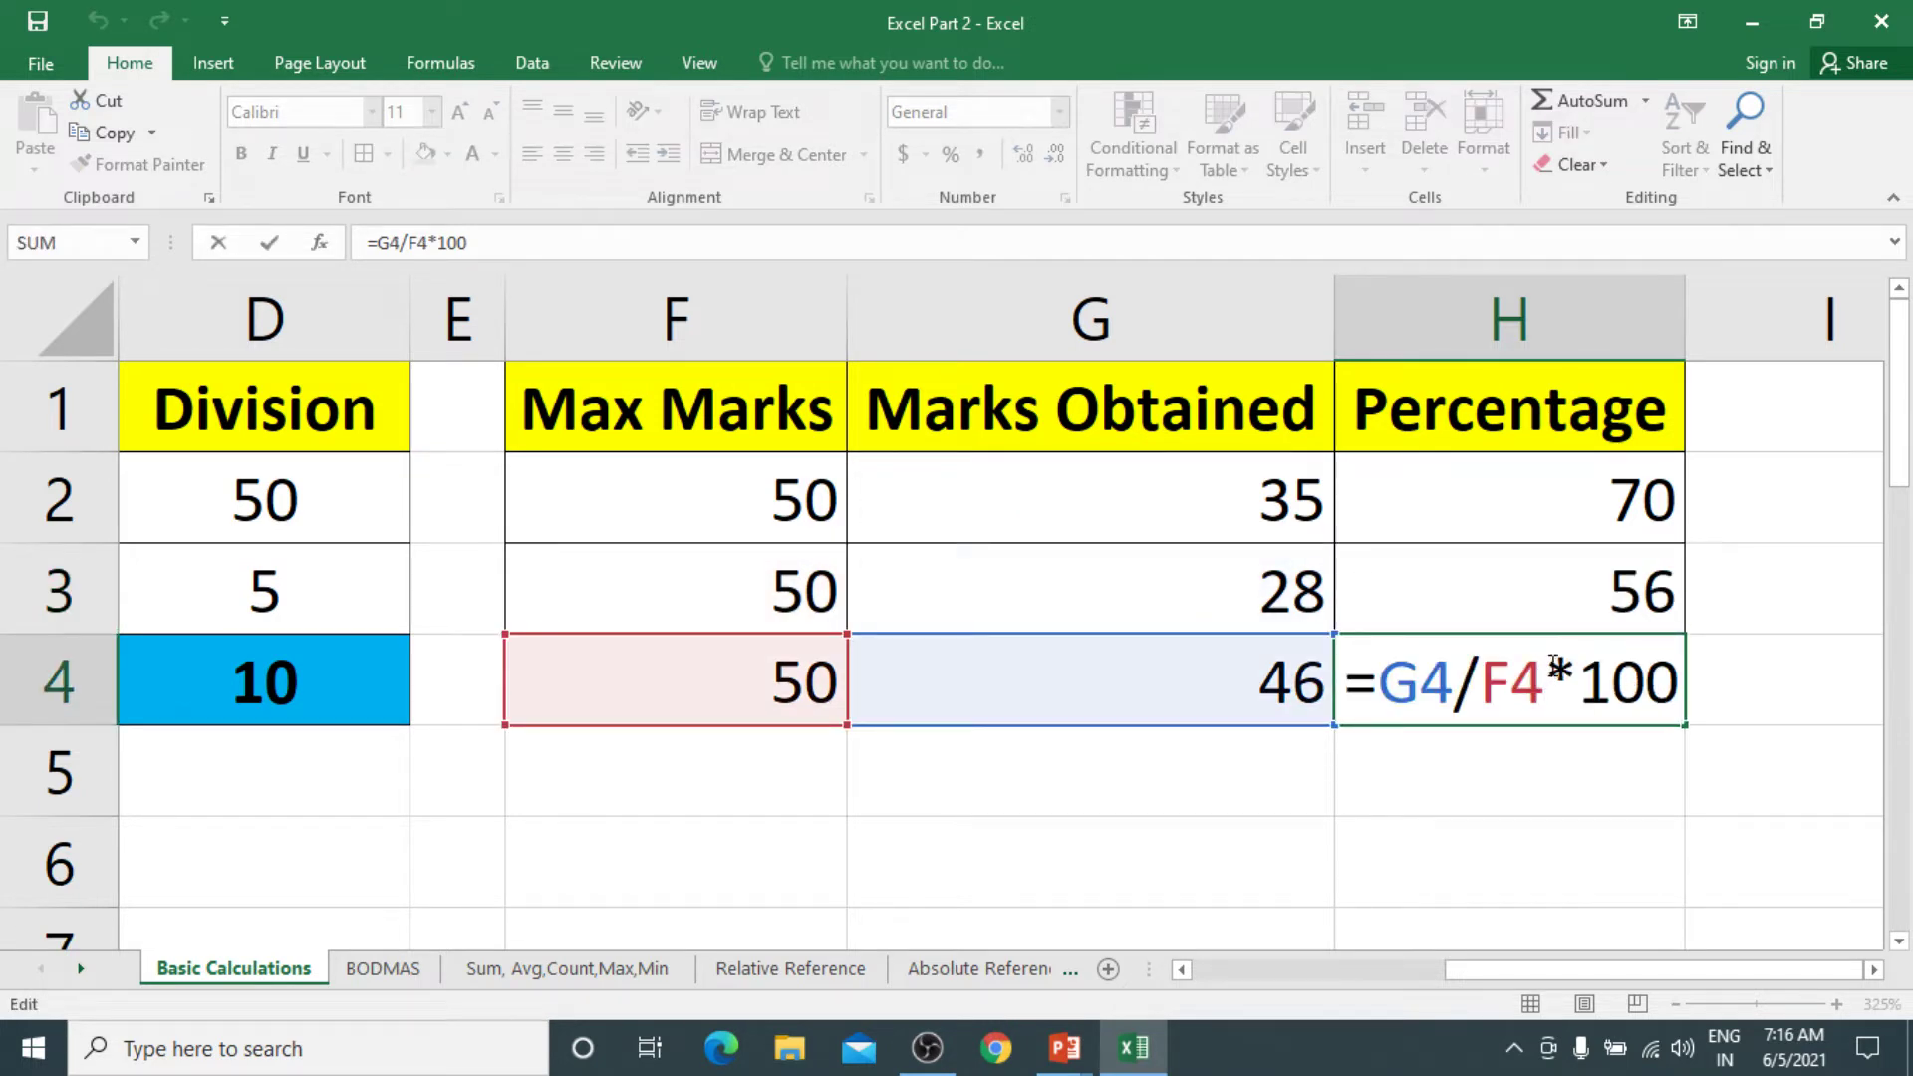
key("Escape")
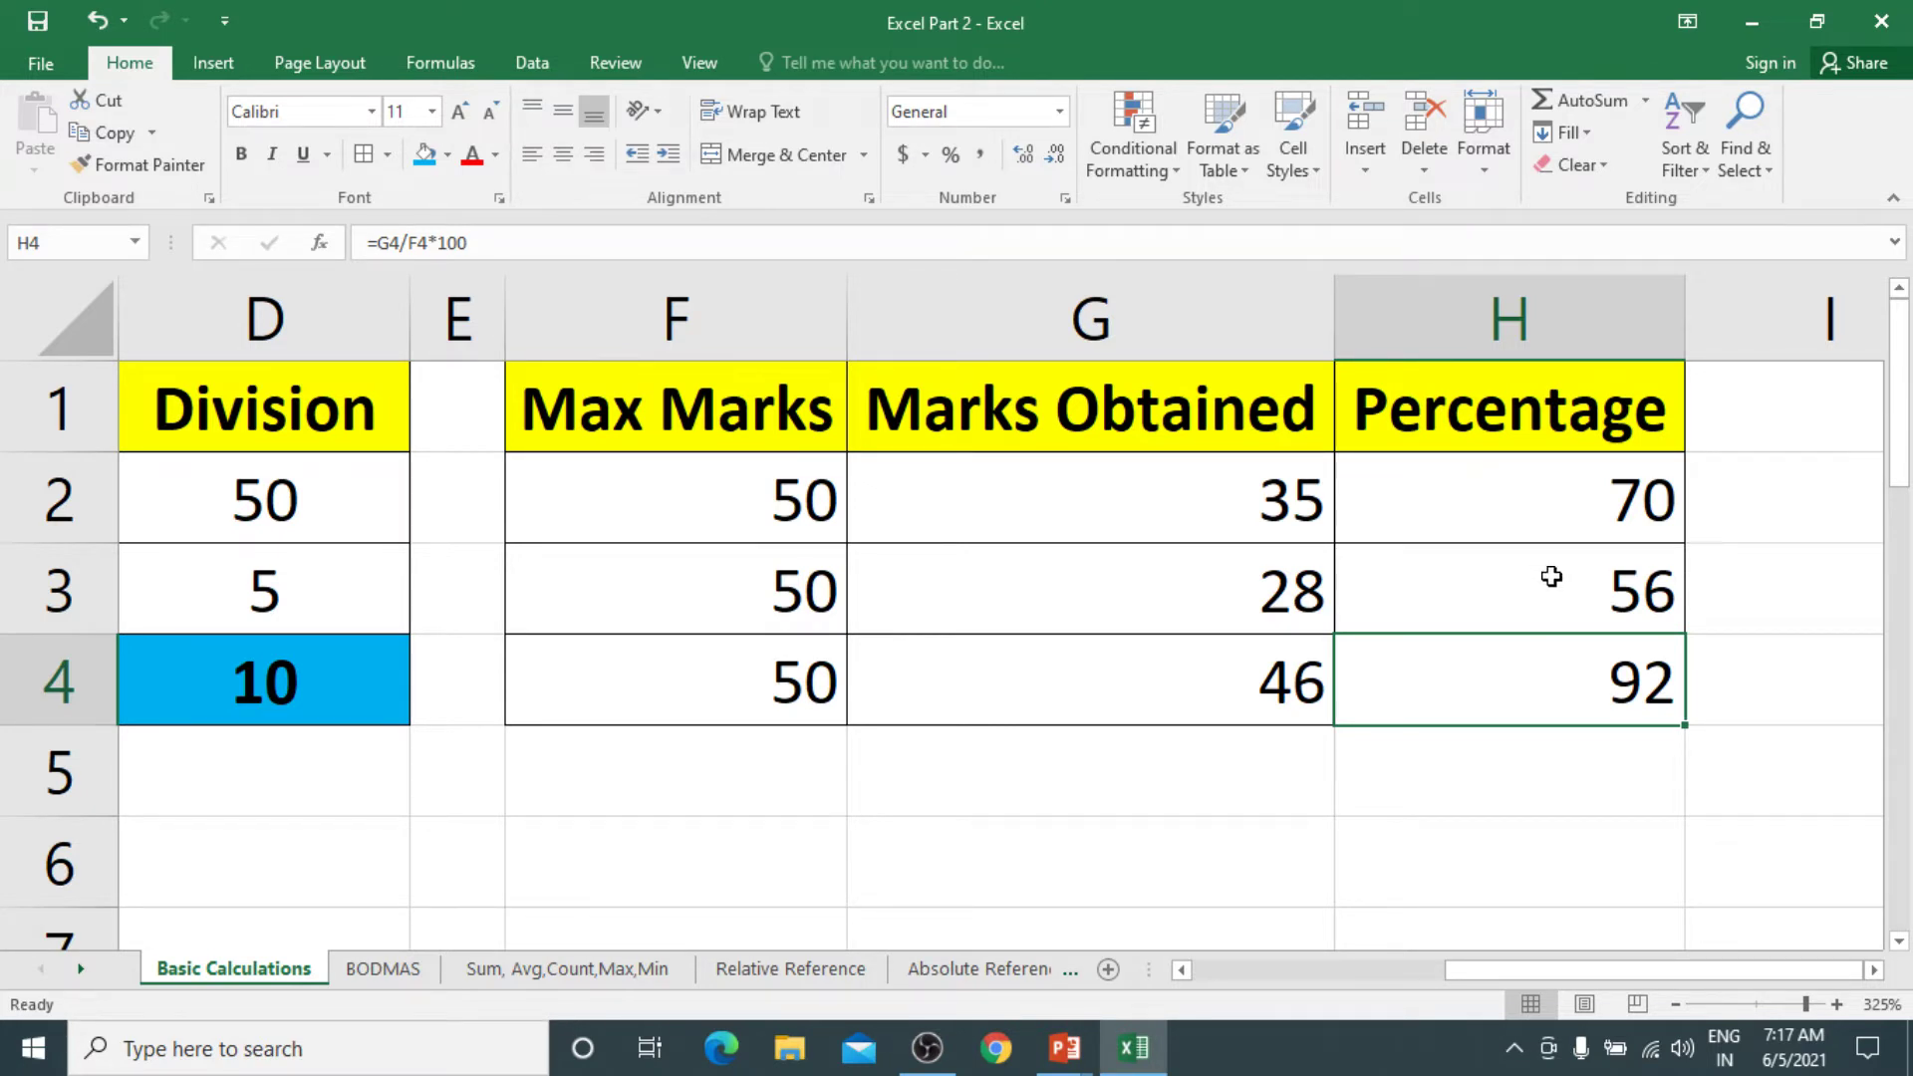
Clear the percentage formulas from H3:H4, keeping only the one in H2
left_click_drag(1552, 576, 1550, 654)
key("Delete")
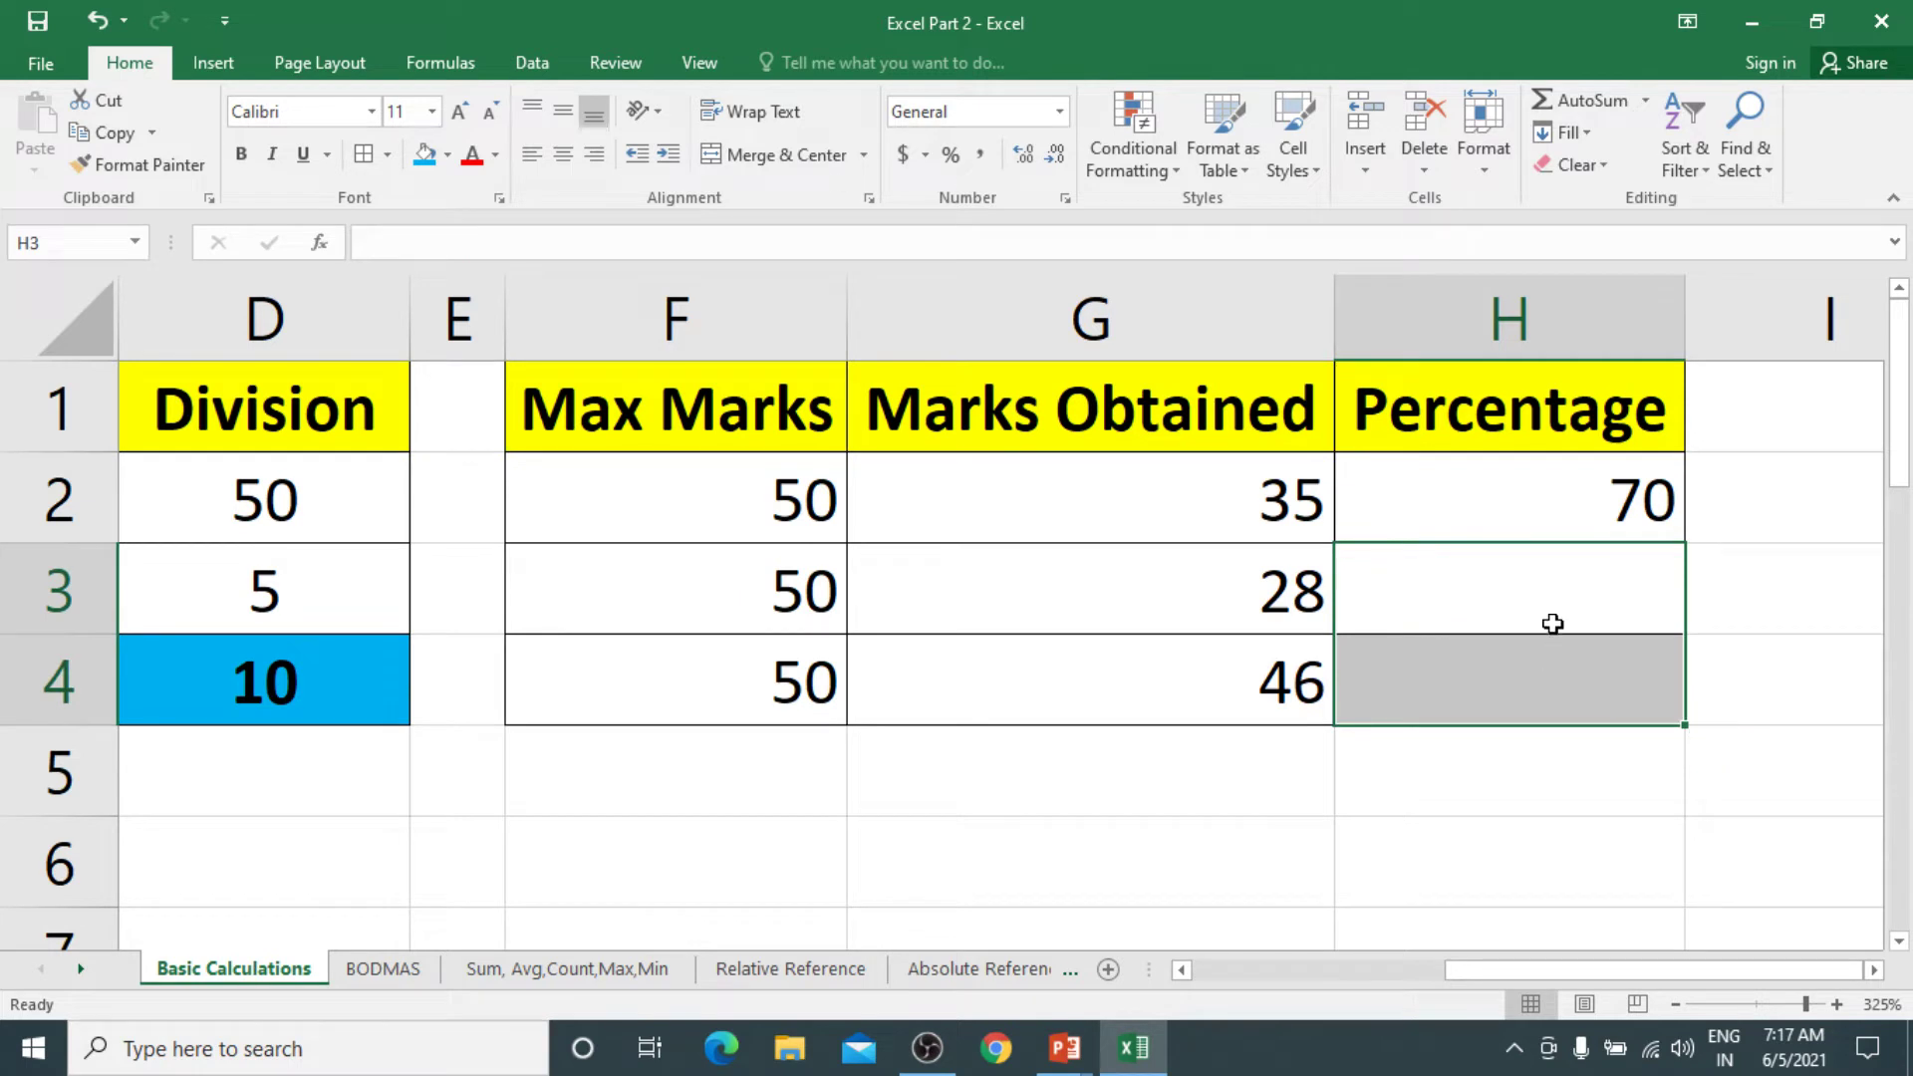
left_click(1595, 495)
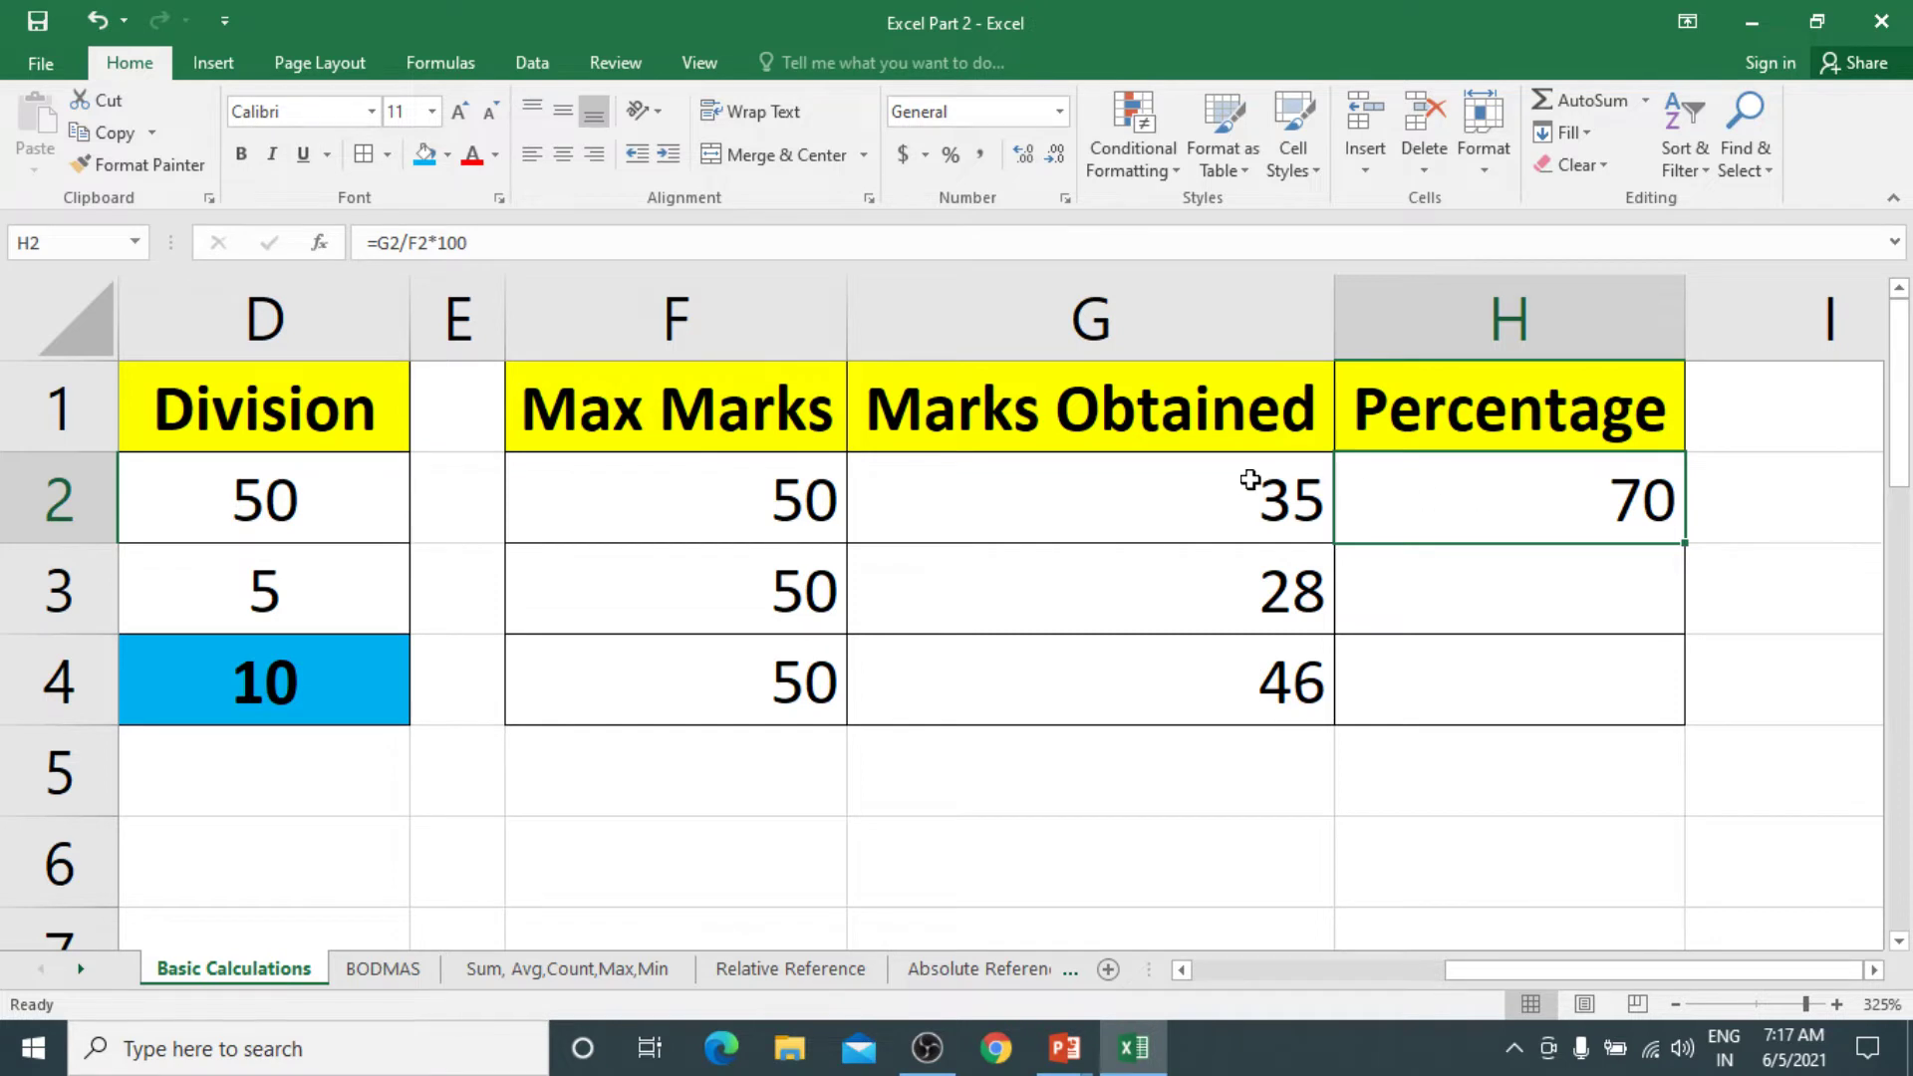
Auto-fill H2's percentage formula down the column through H4
left_click_drag(1234, 491, 1252, 685)
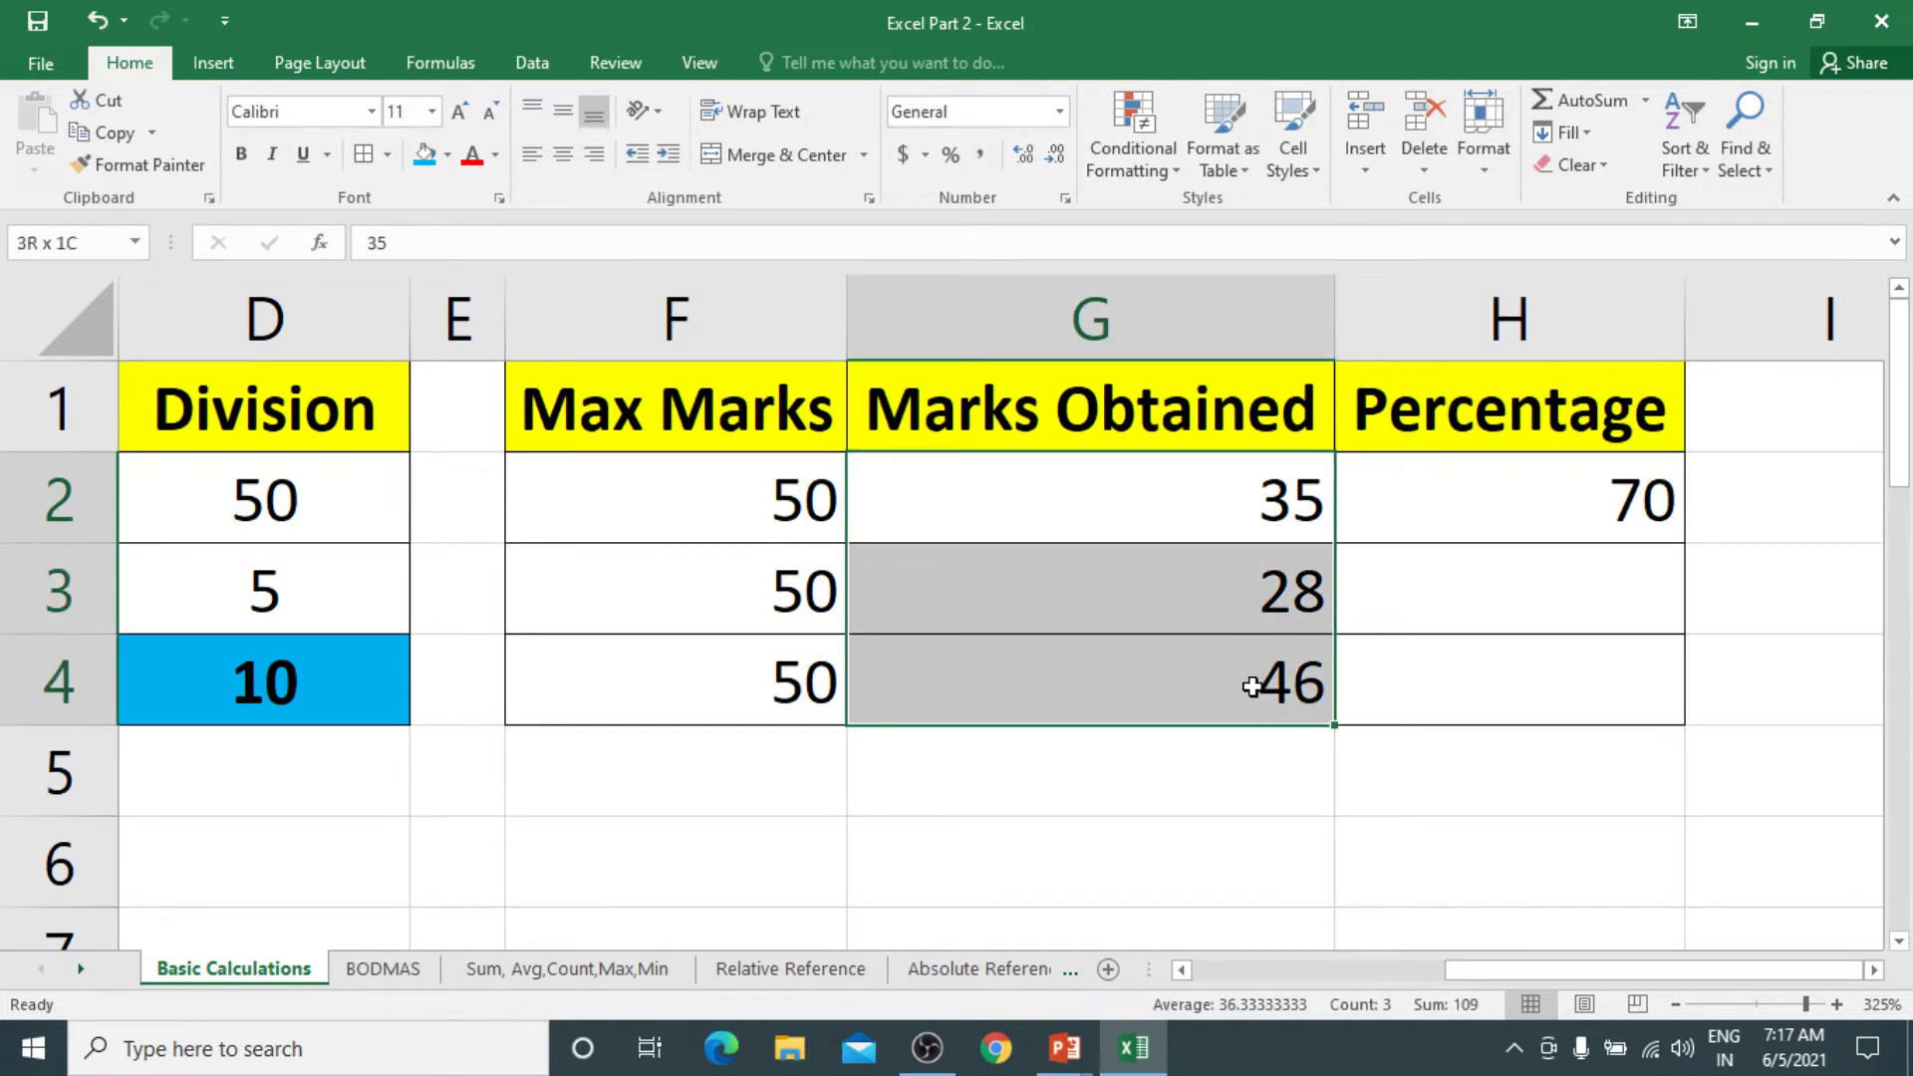
left_click(1579, 496)
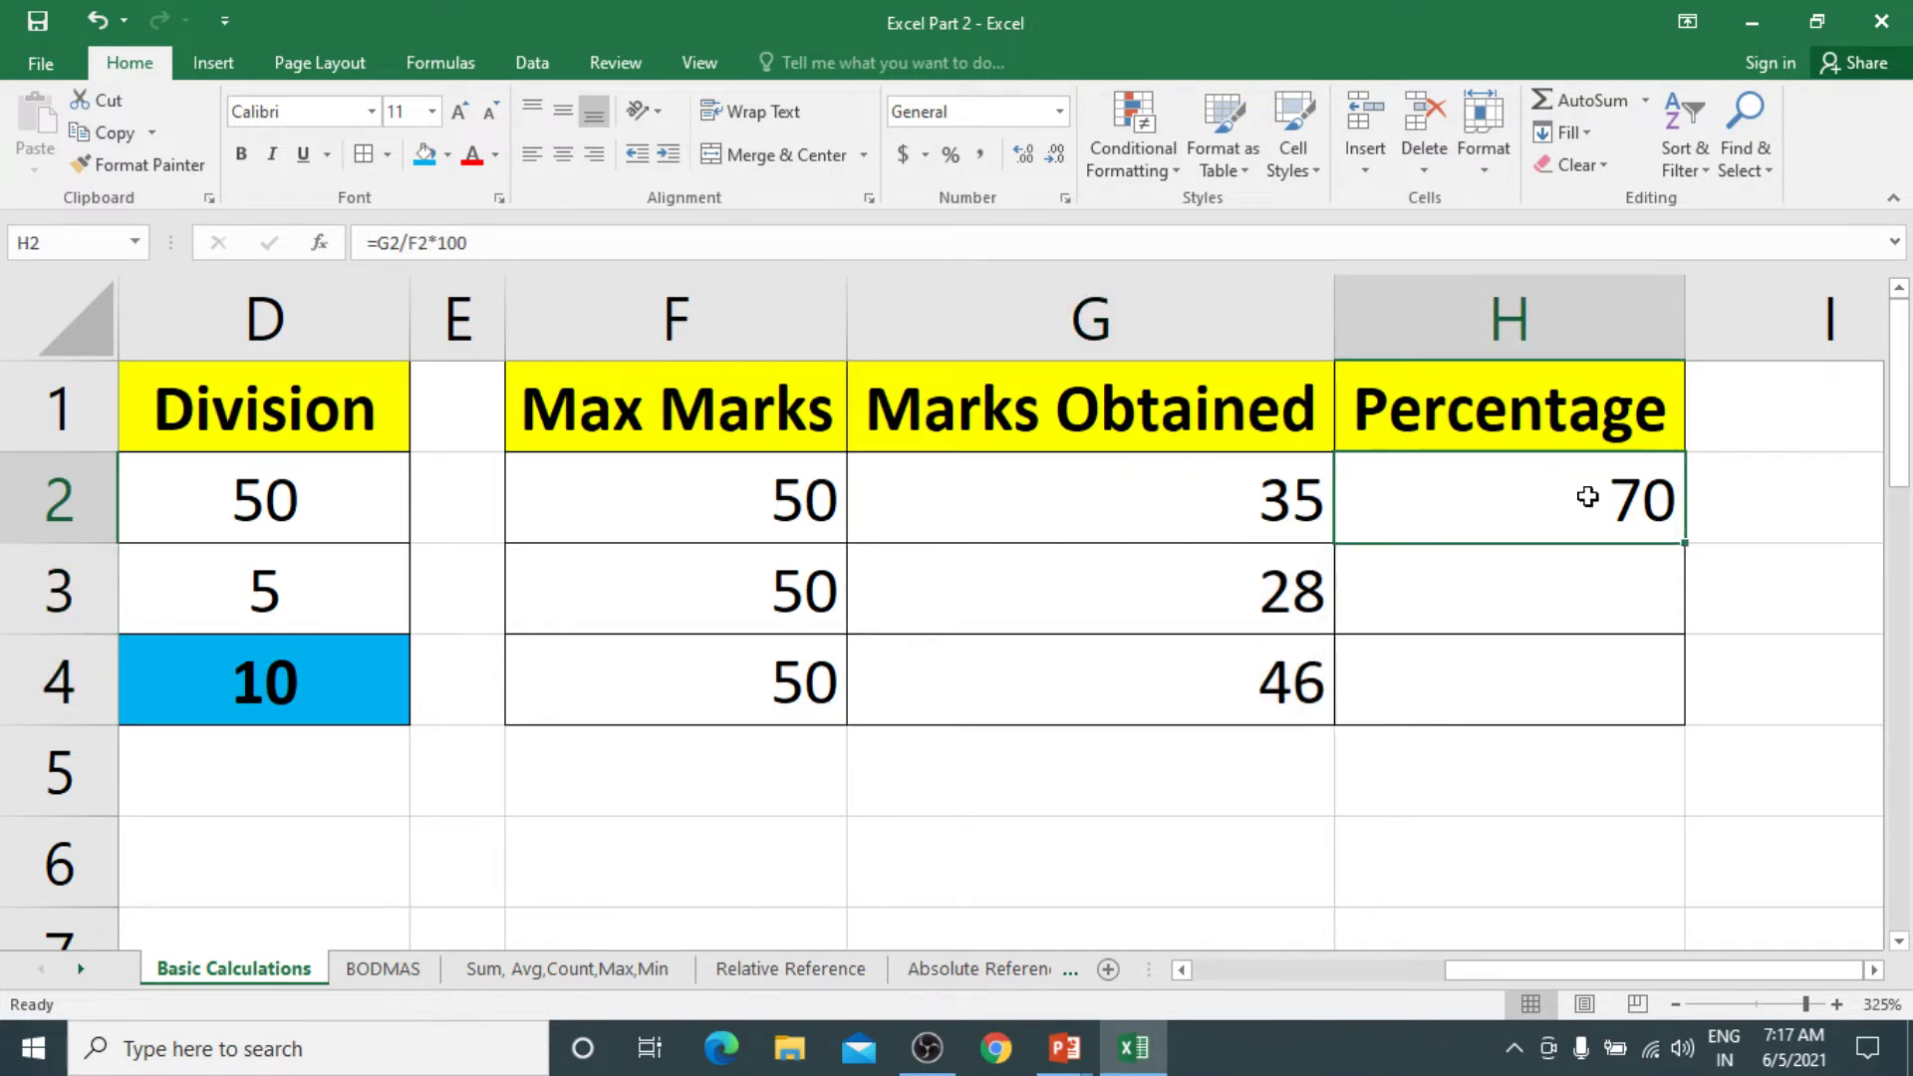
double_click(1684, 544)
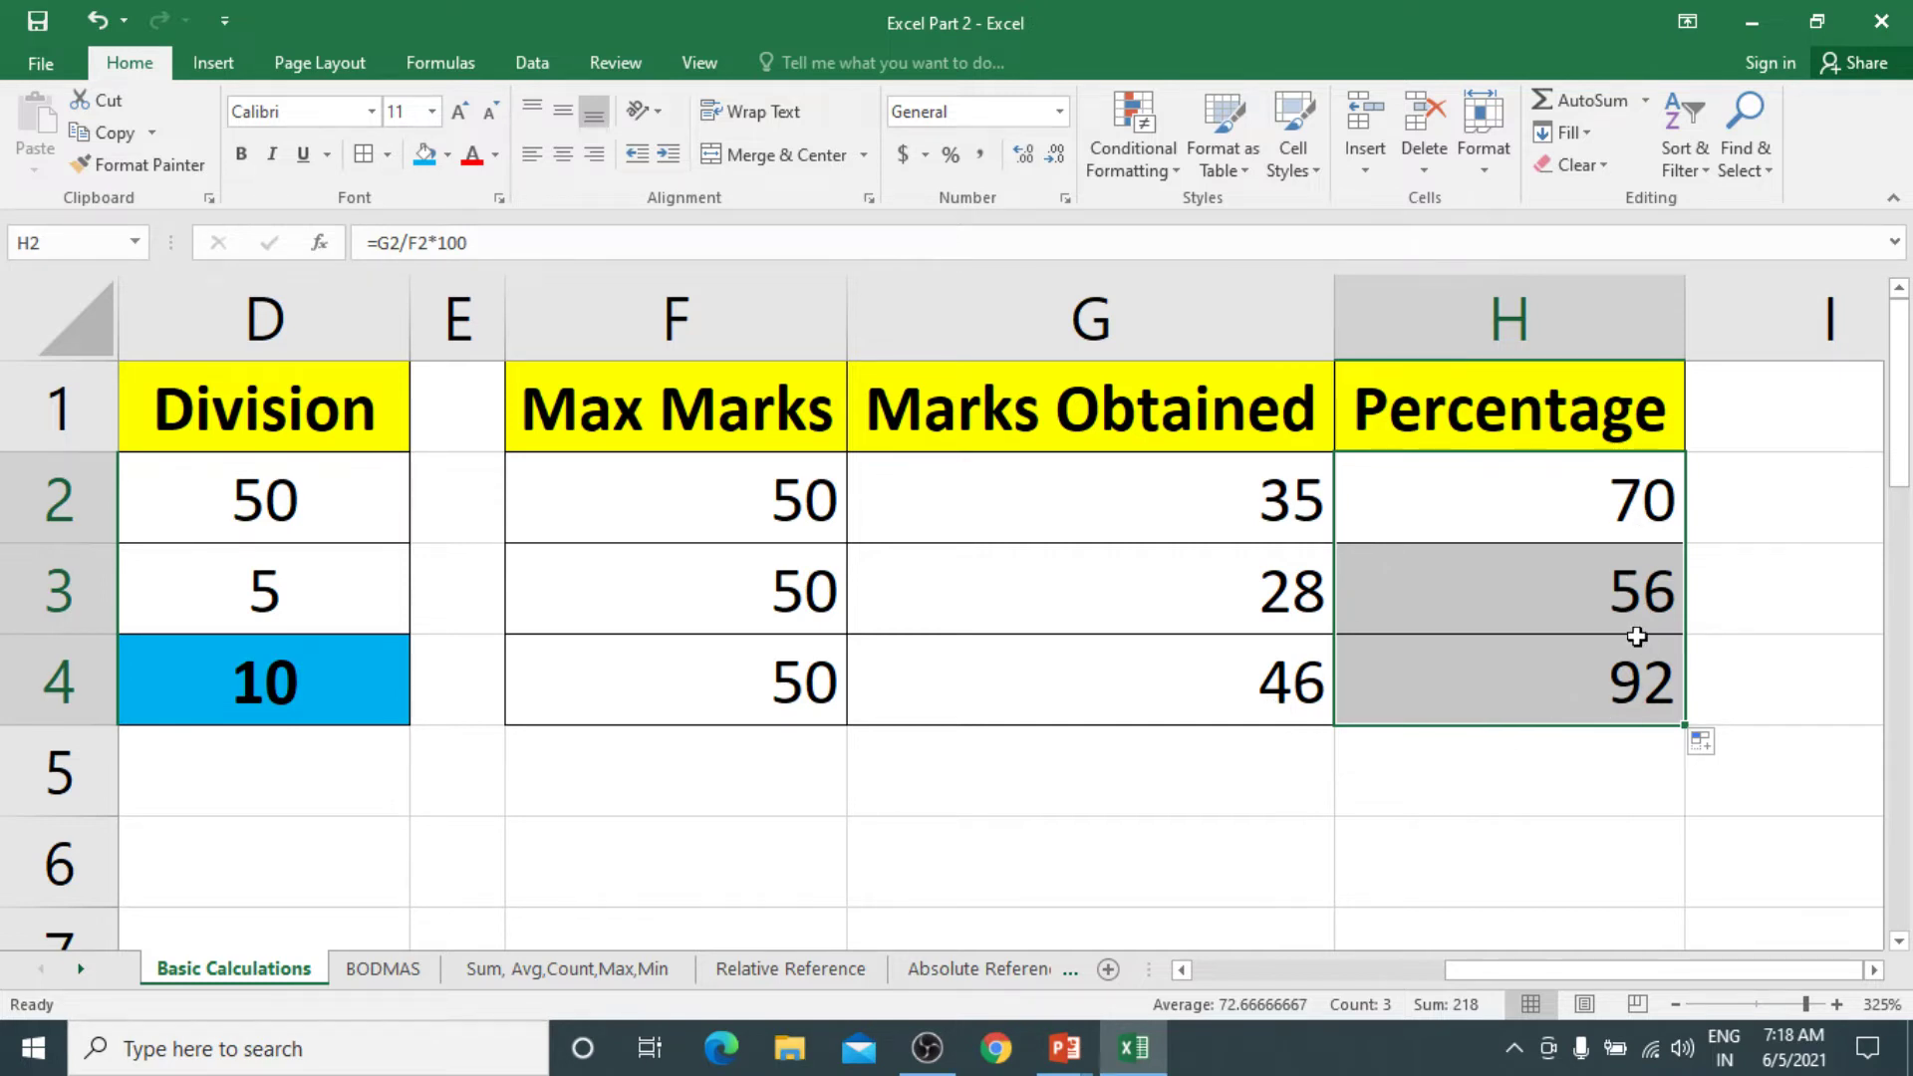
Check the row references in the filled percentage formulas in H3 and H4
double_click(1613, 598)
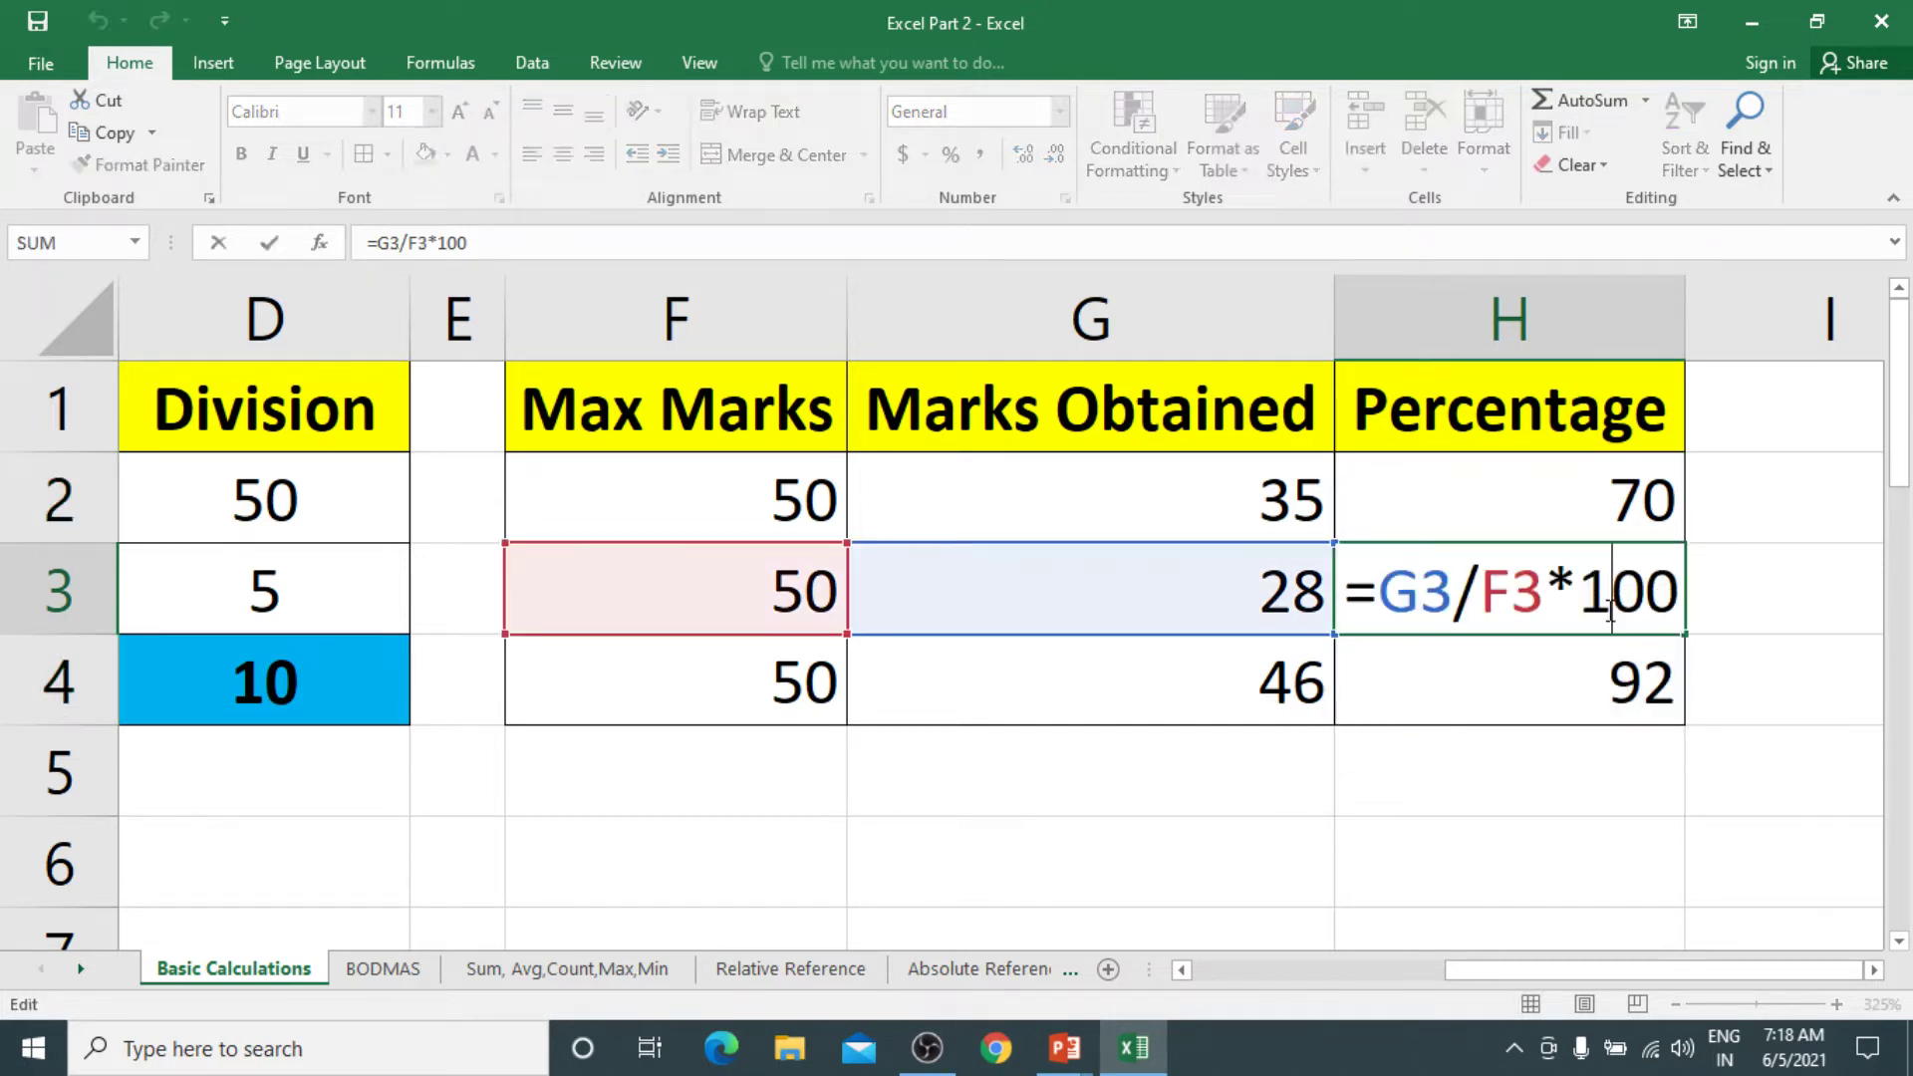
key("Return")
double_click(1577, 682)
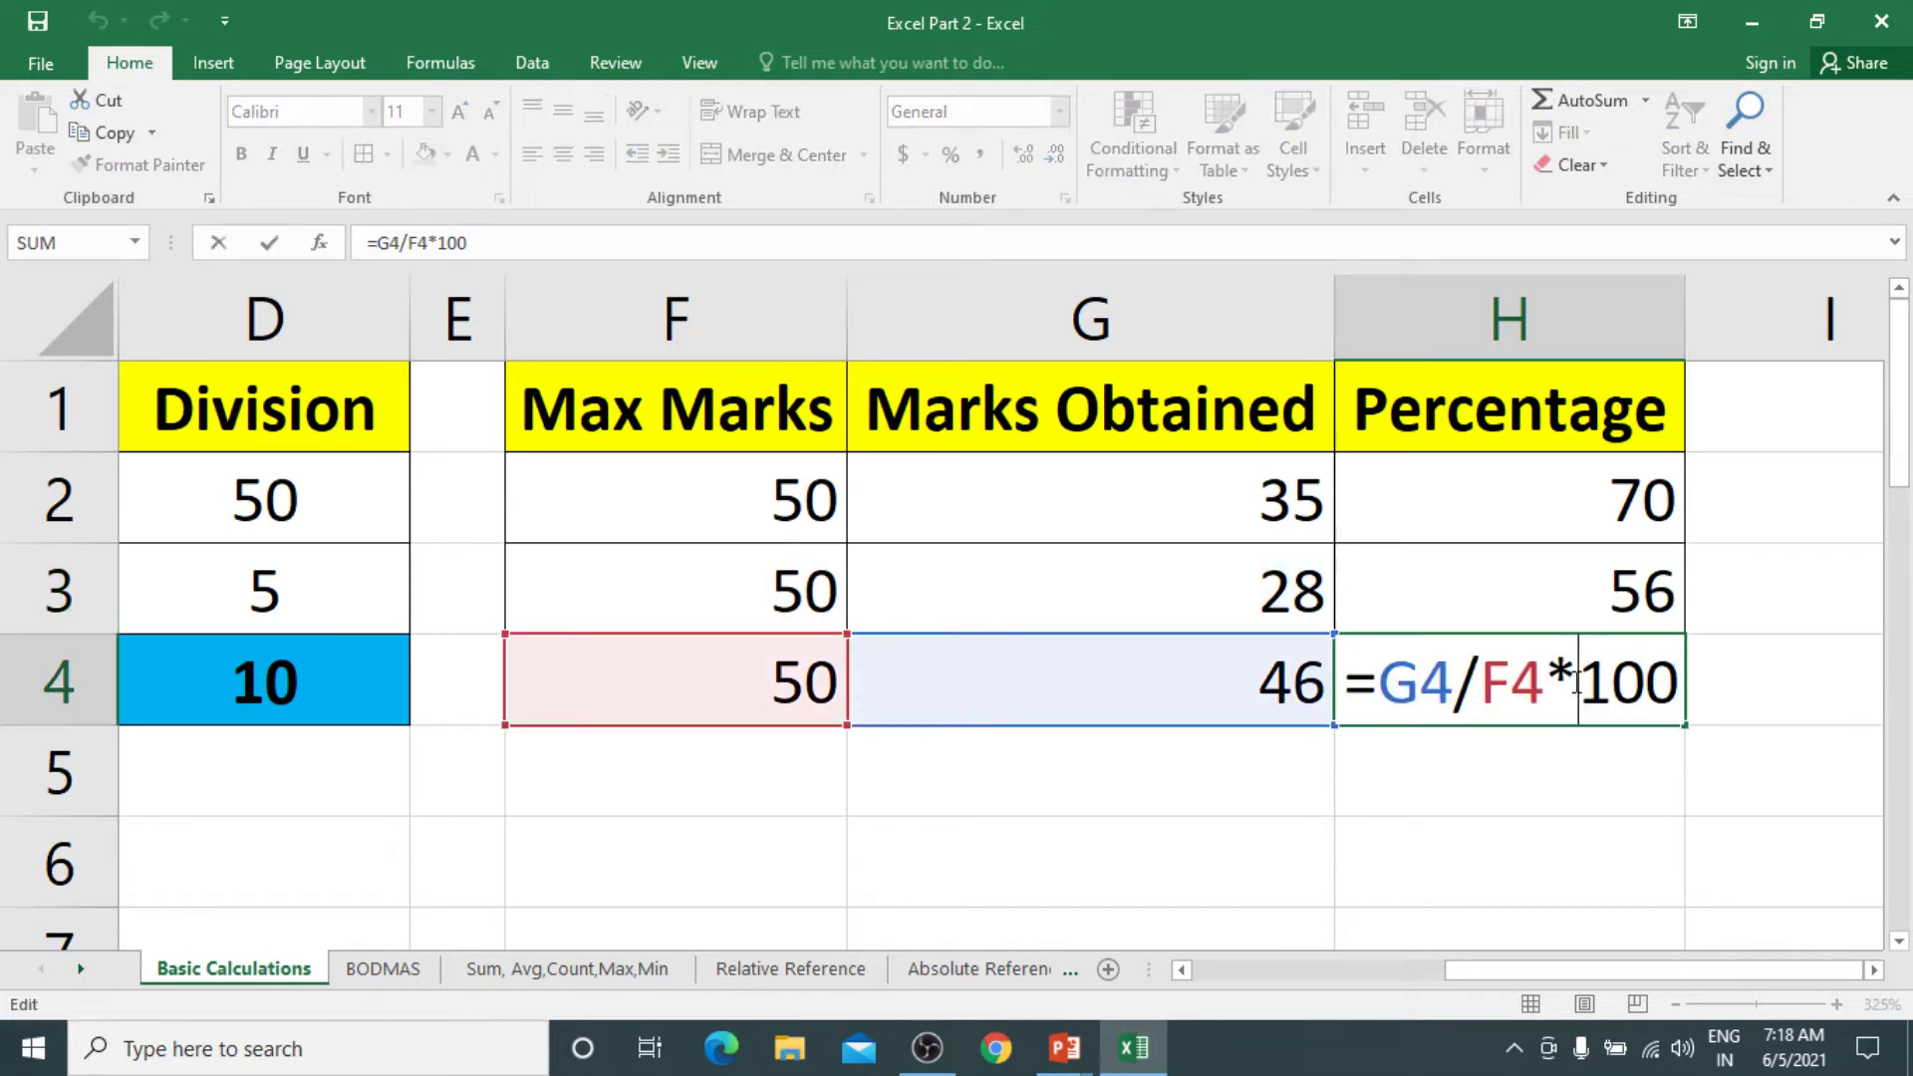
key("ctrl+Return")
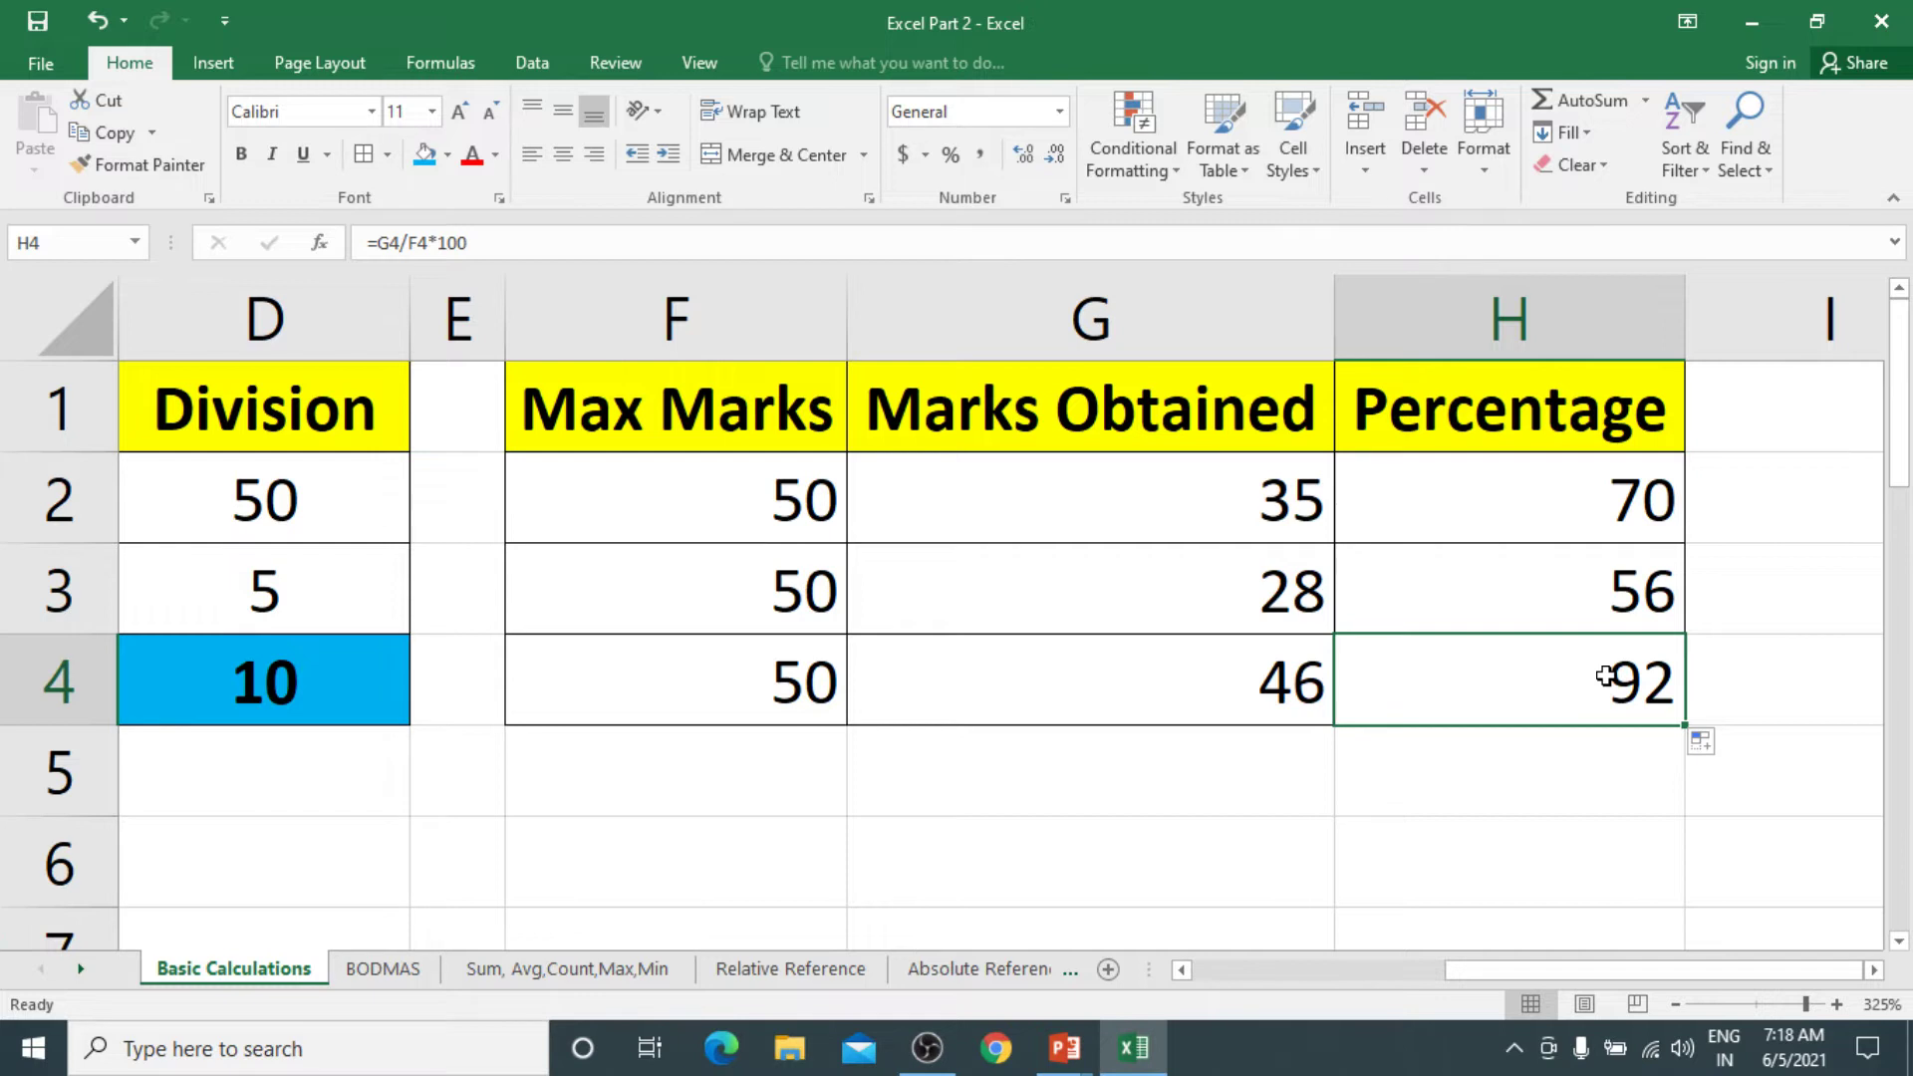
Center the values in F2:H4 horizontally and apply the blue fill color to the percentages in H2:H4
left_click_drag(677, 523, 1465, 678)
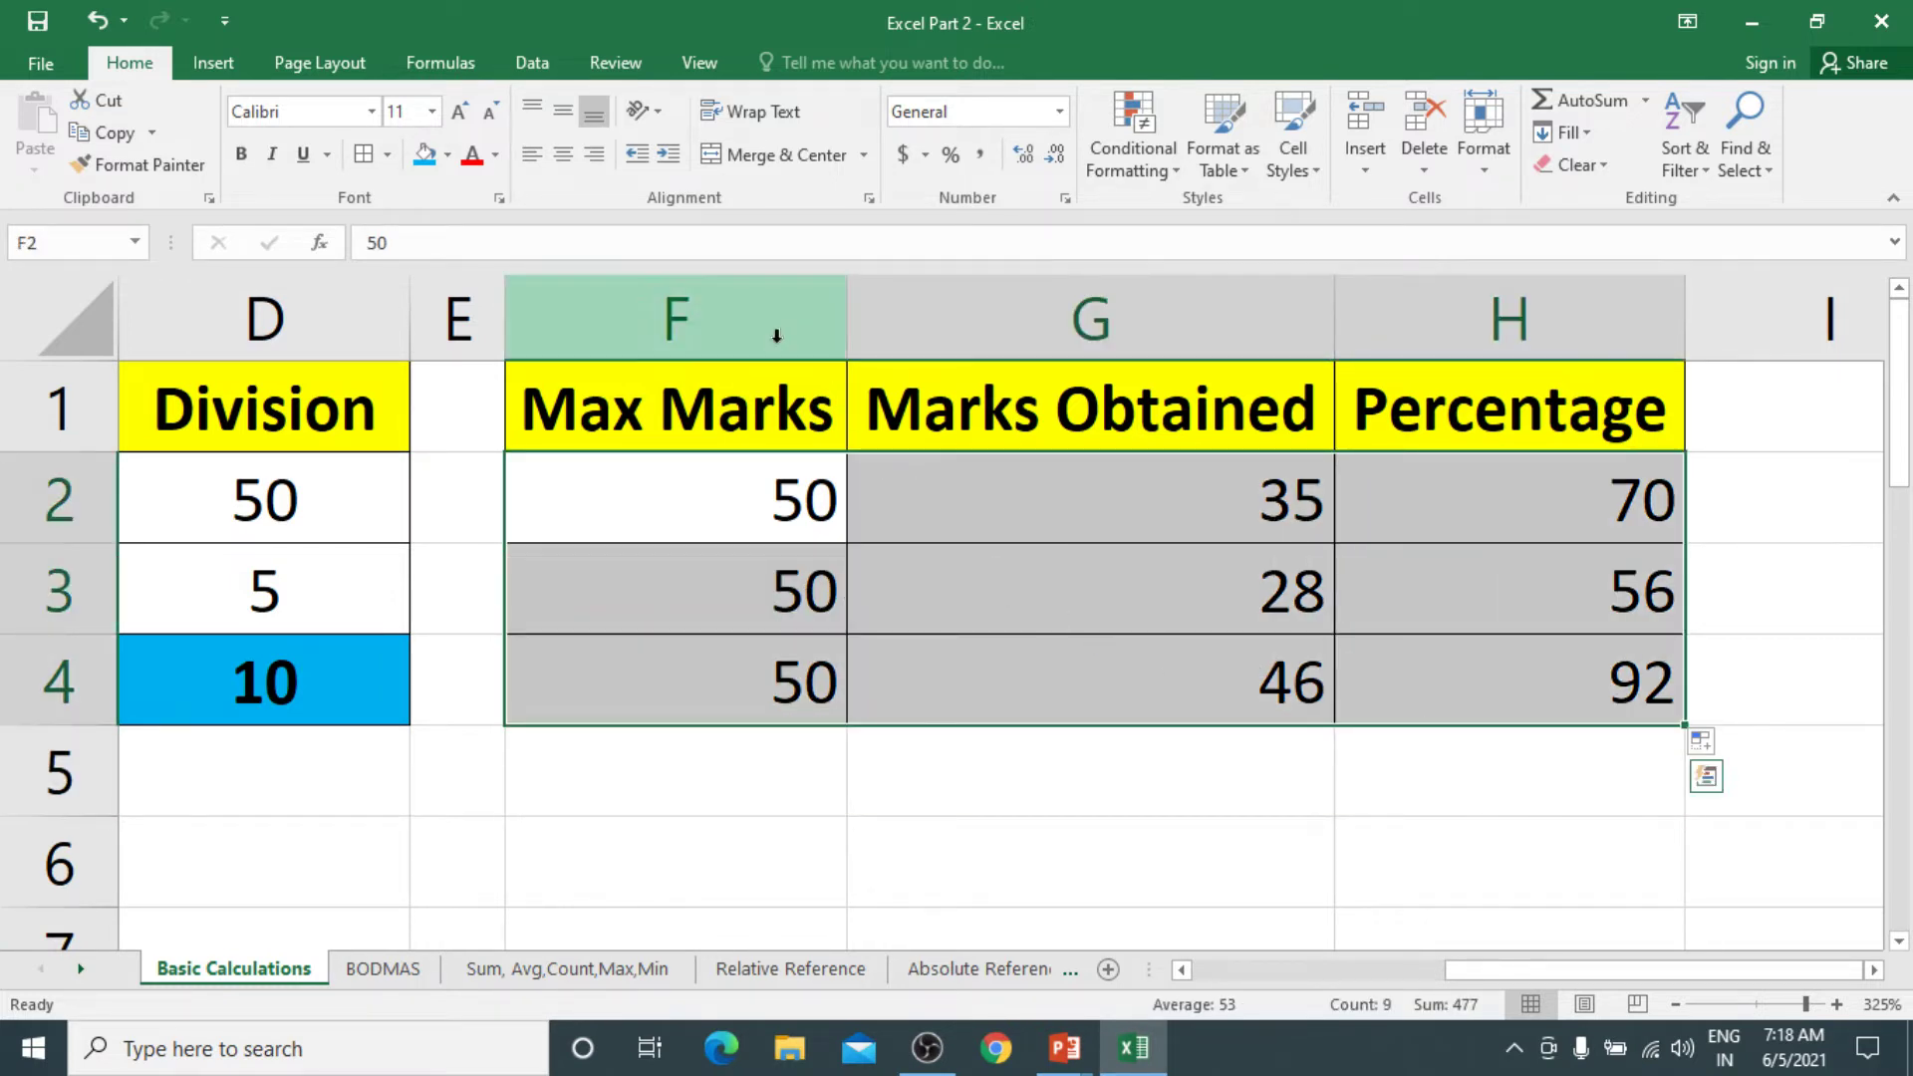
left_click(562, 158)
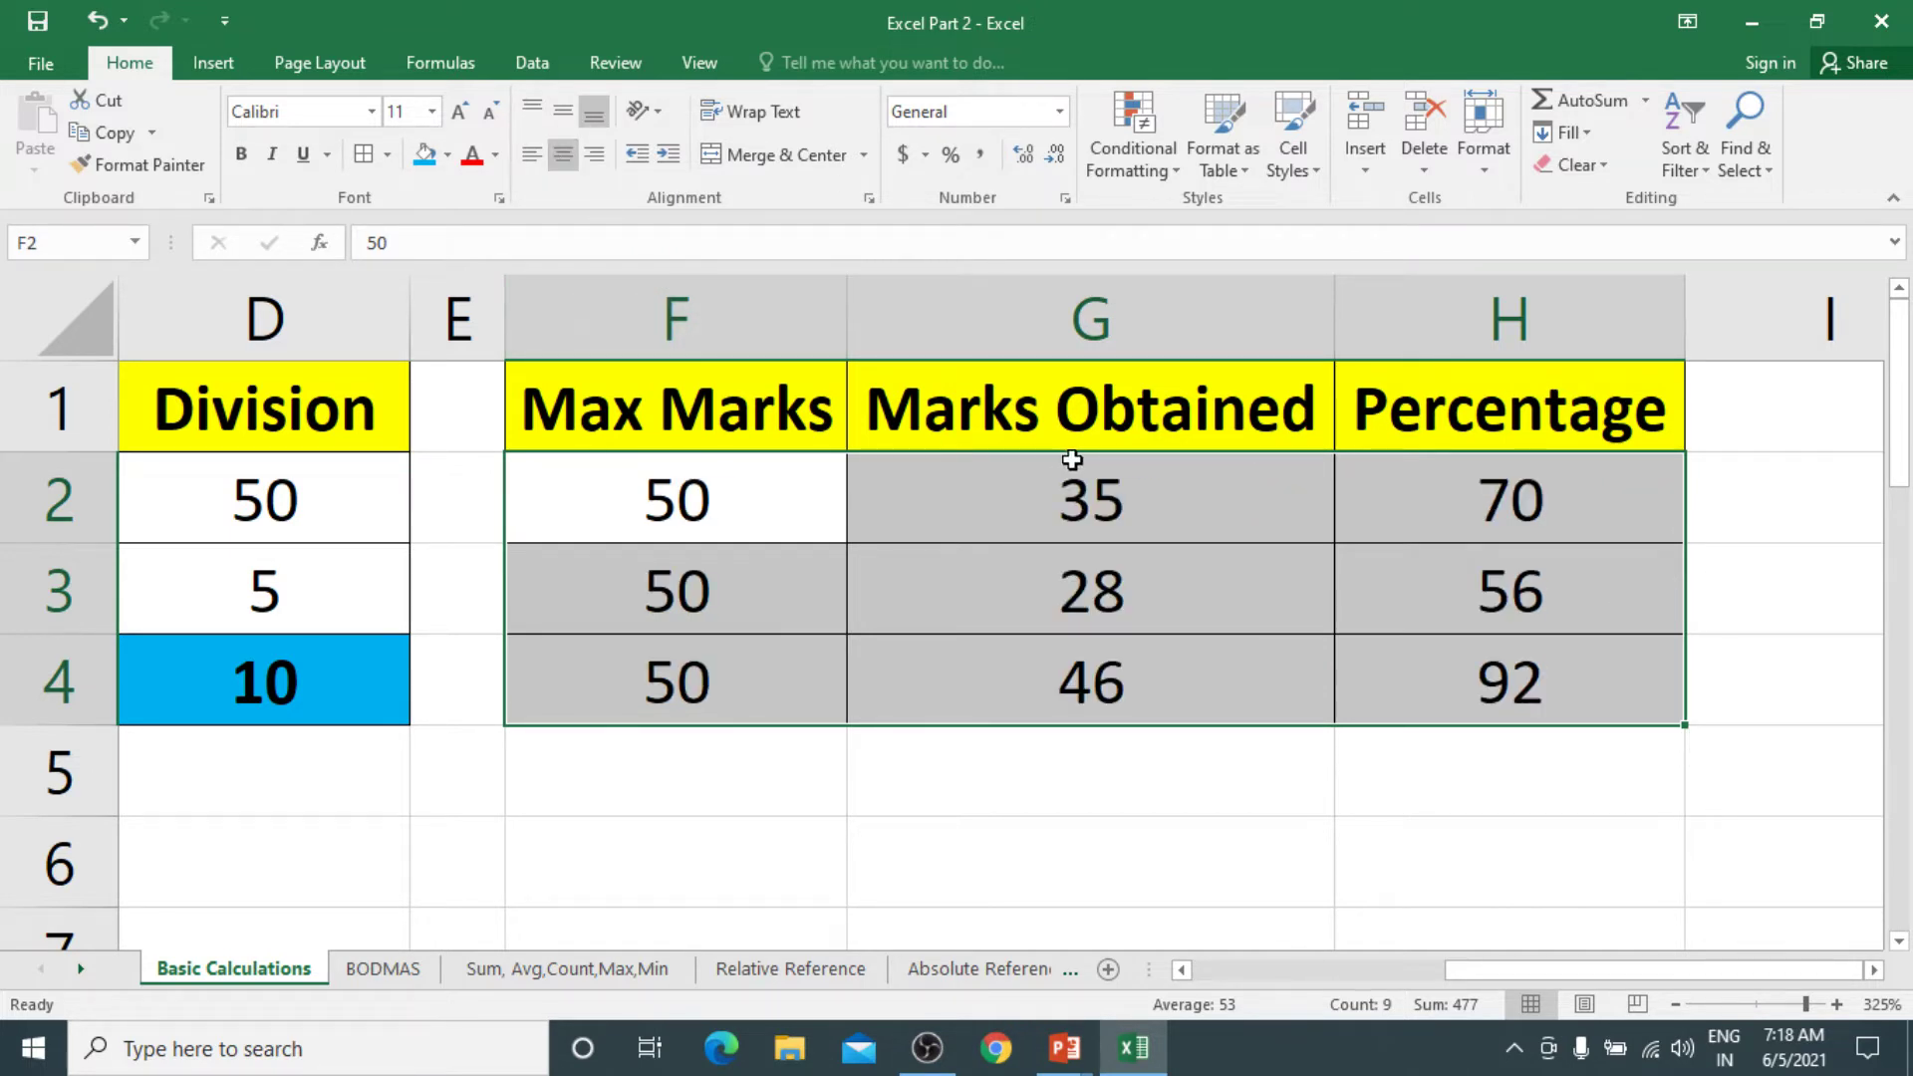
left_click_drag(1444, 488, 1468, 691)
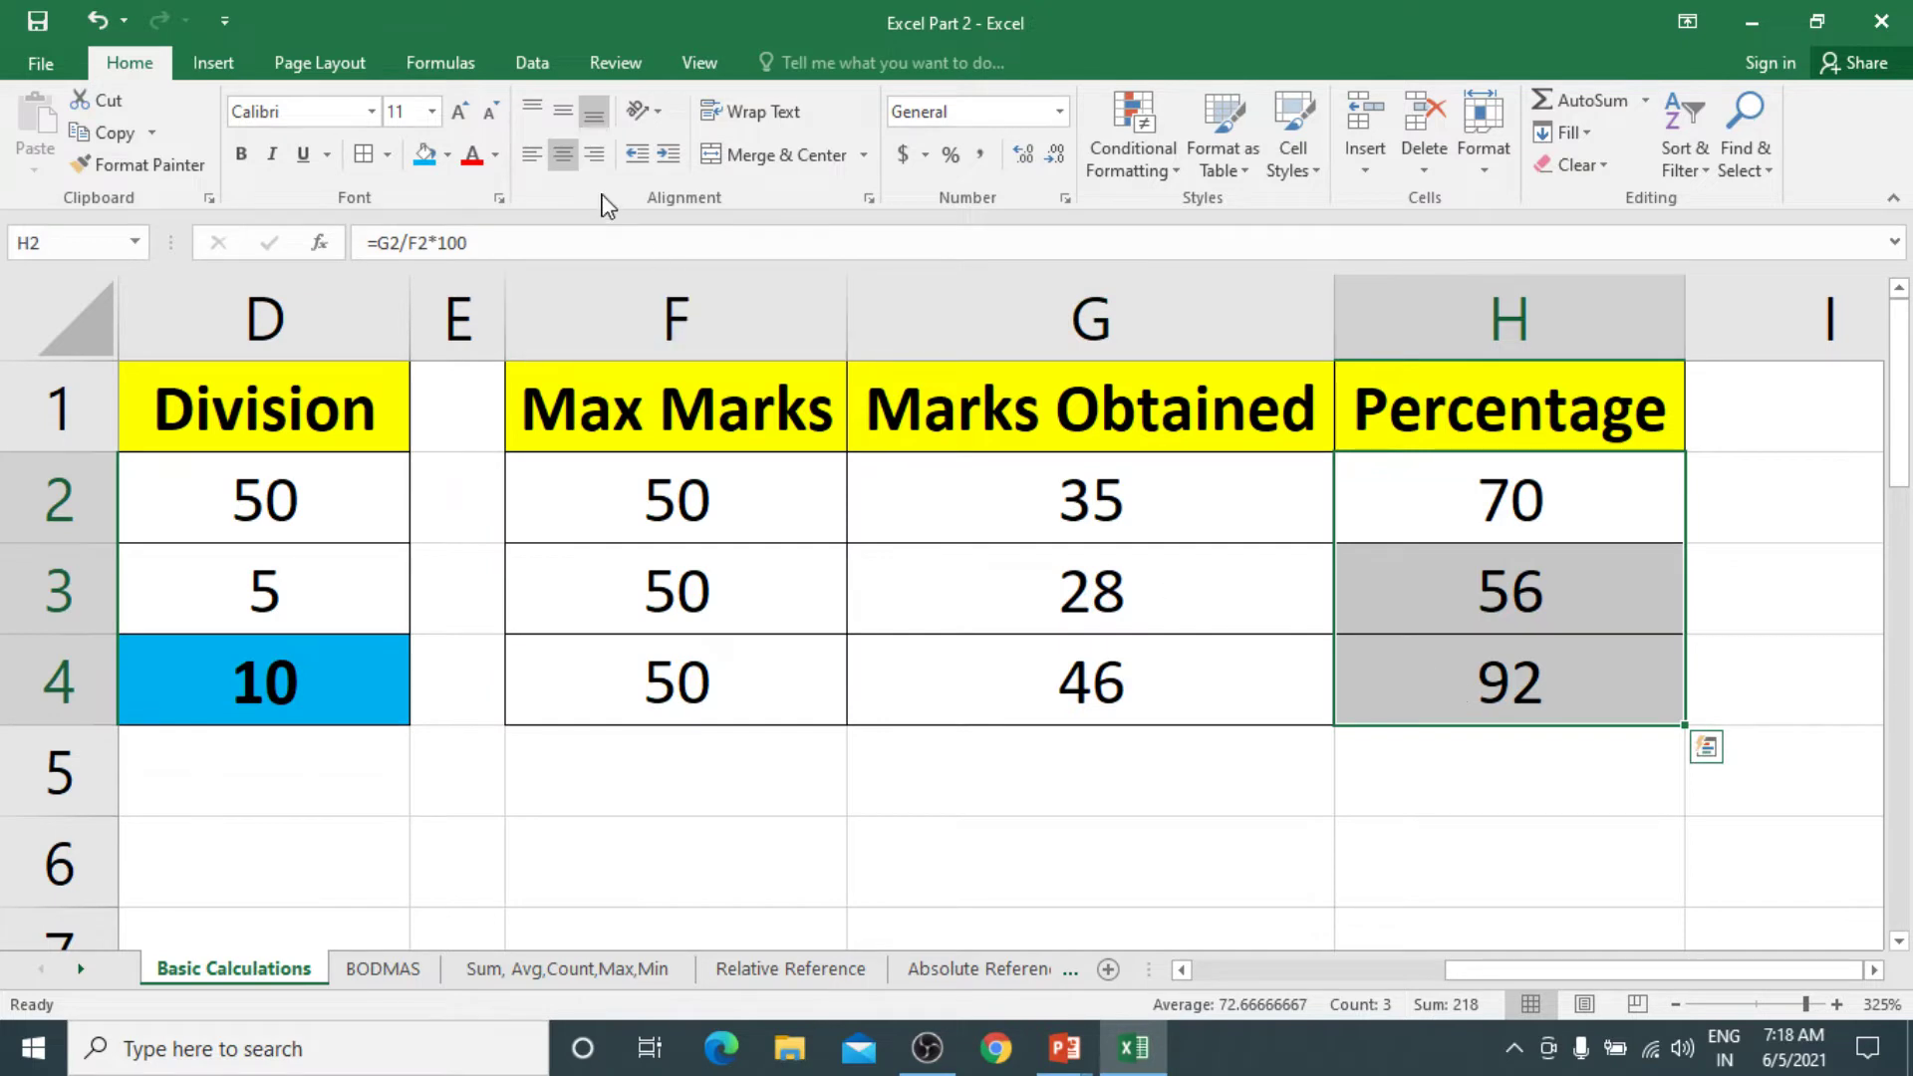
left_click(421, 154)
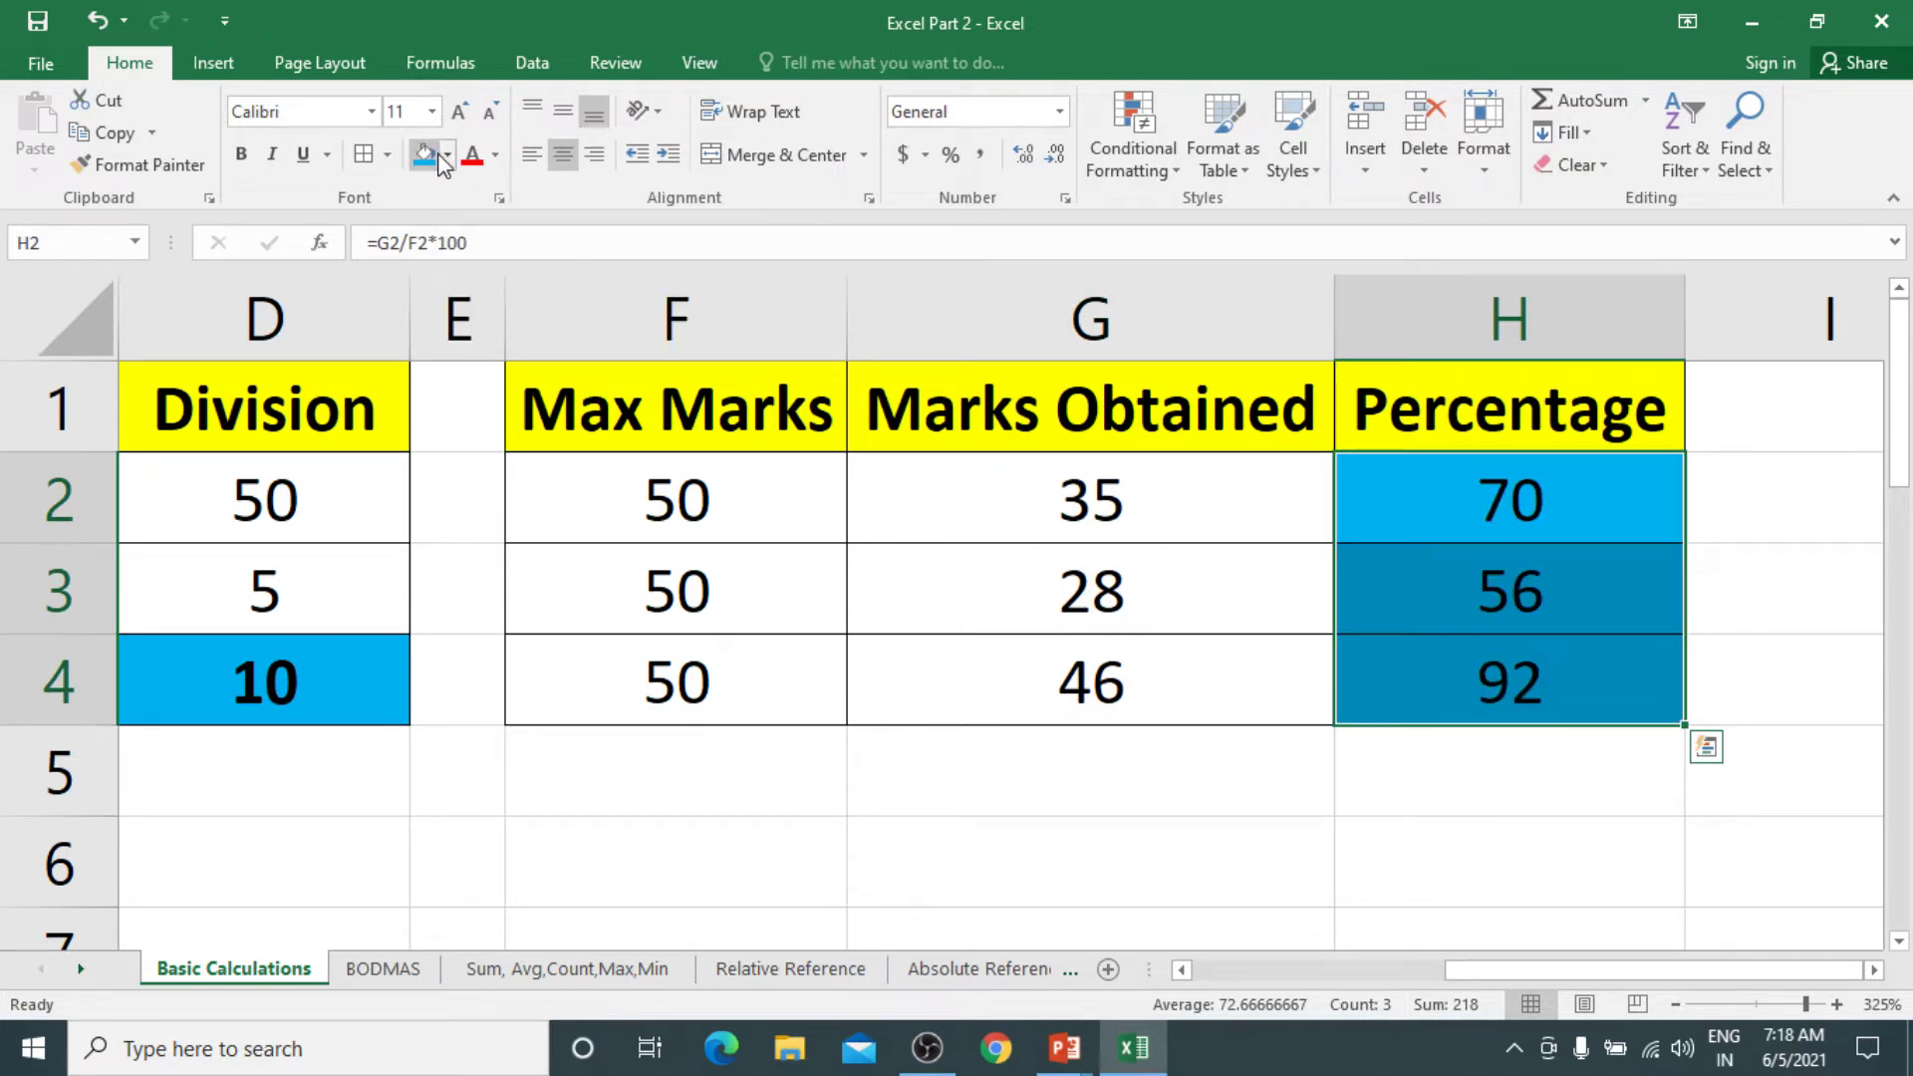
Change the obtained marks to 44 in G2, 23 in G3 and 39 in G4
left_click(1532, 503)
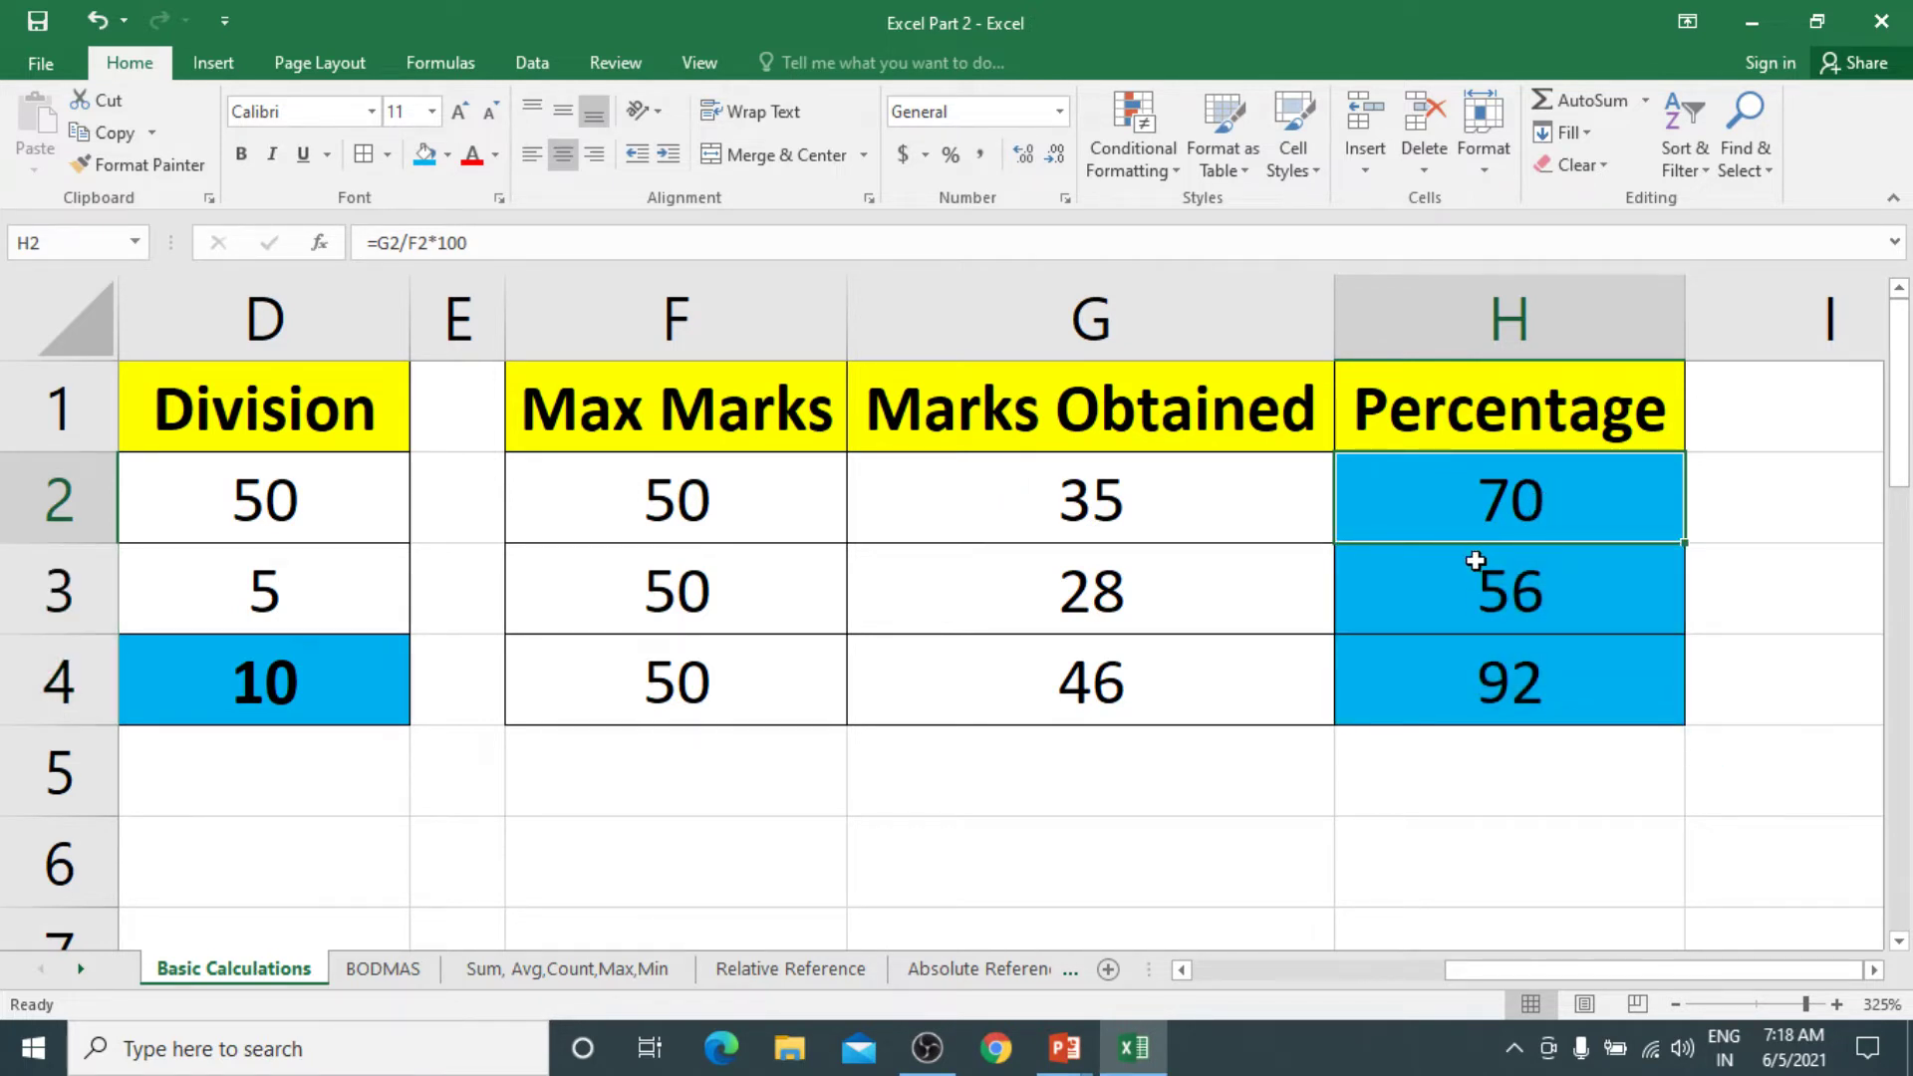
left_click(740, 500)
left_click(1073, 499)
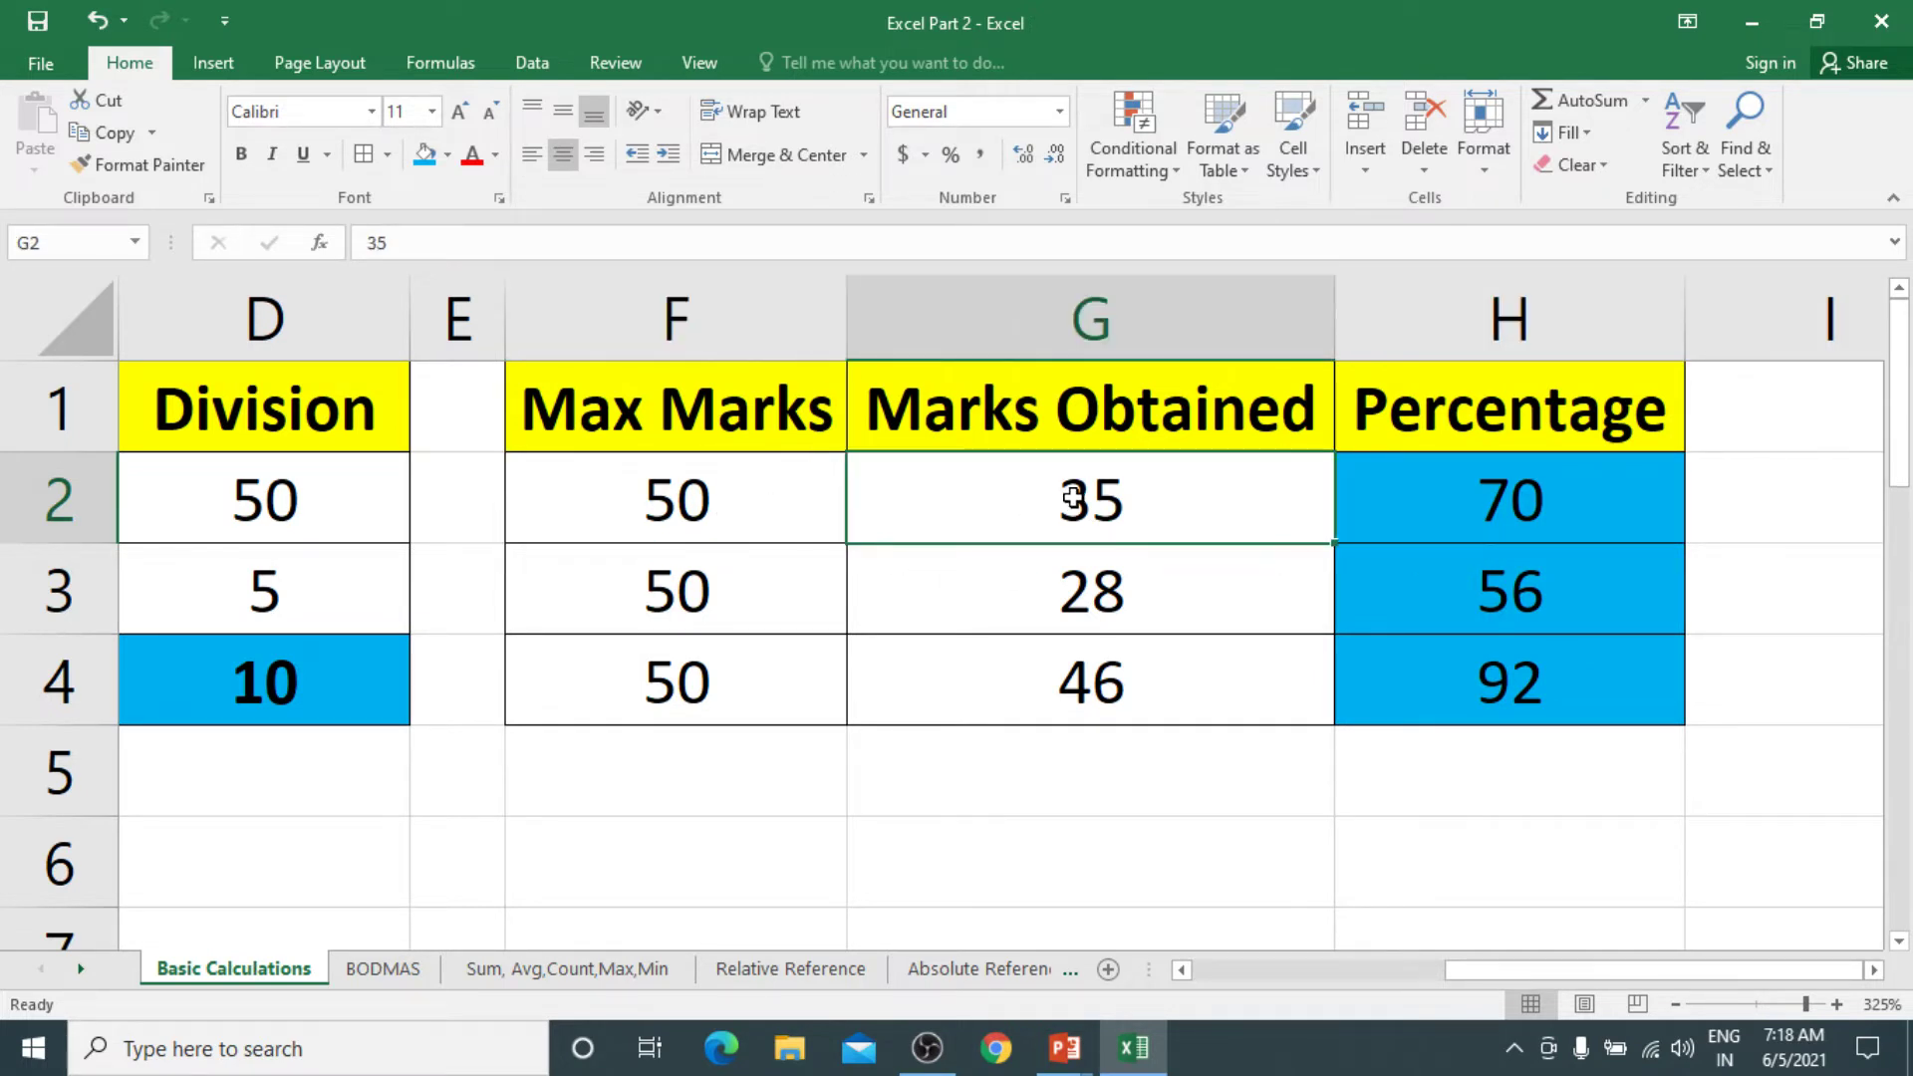
type("44")
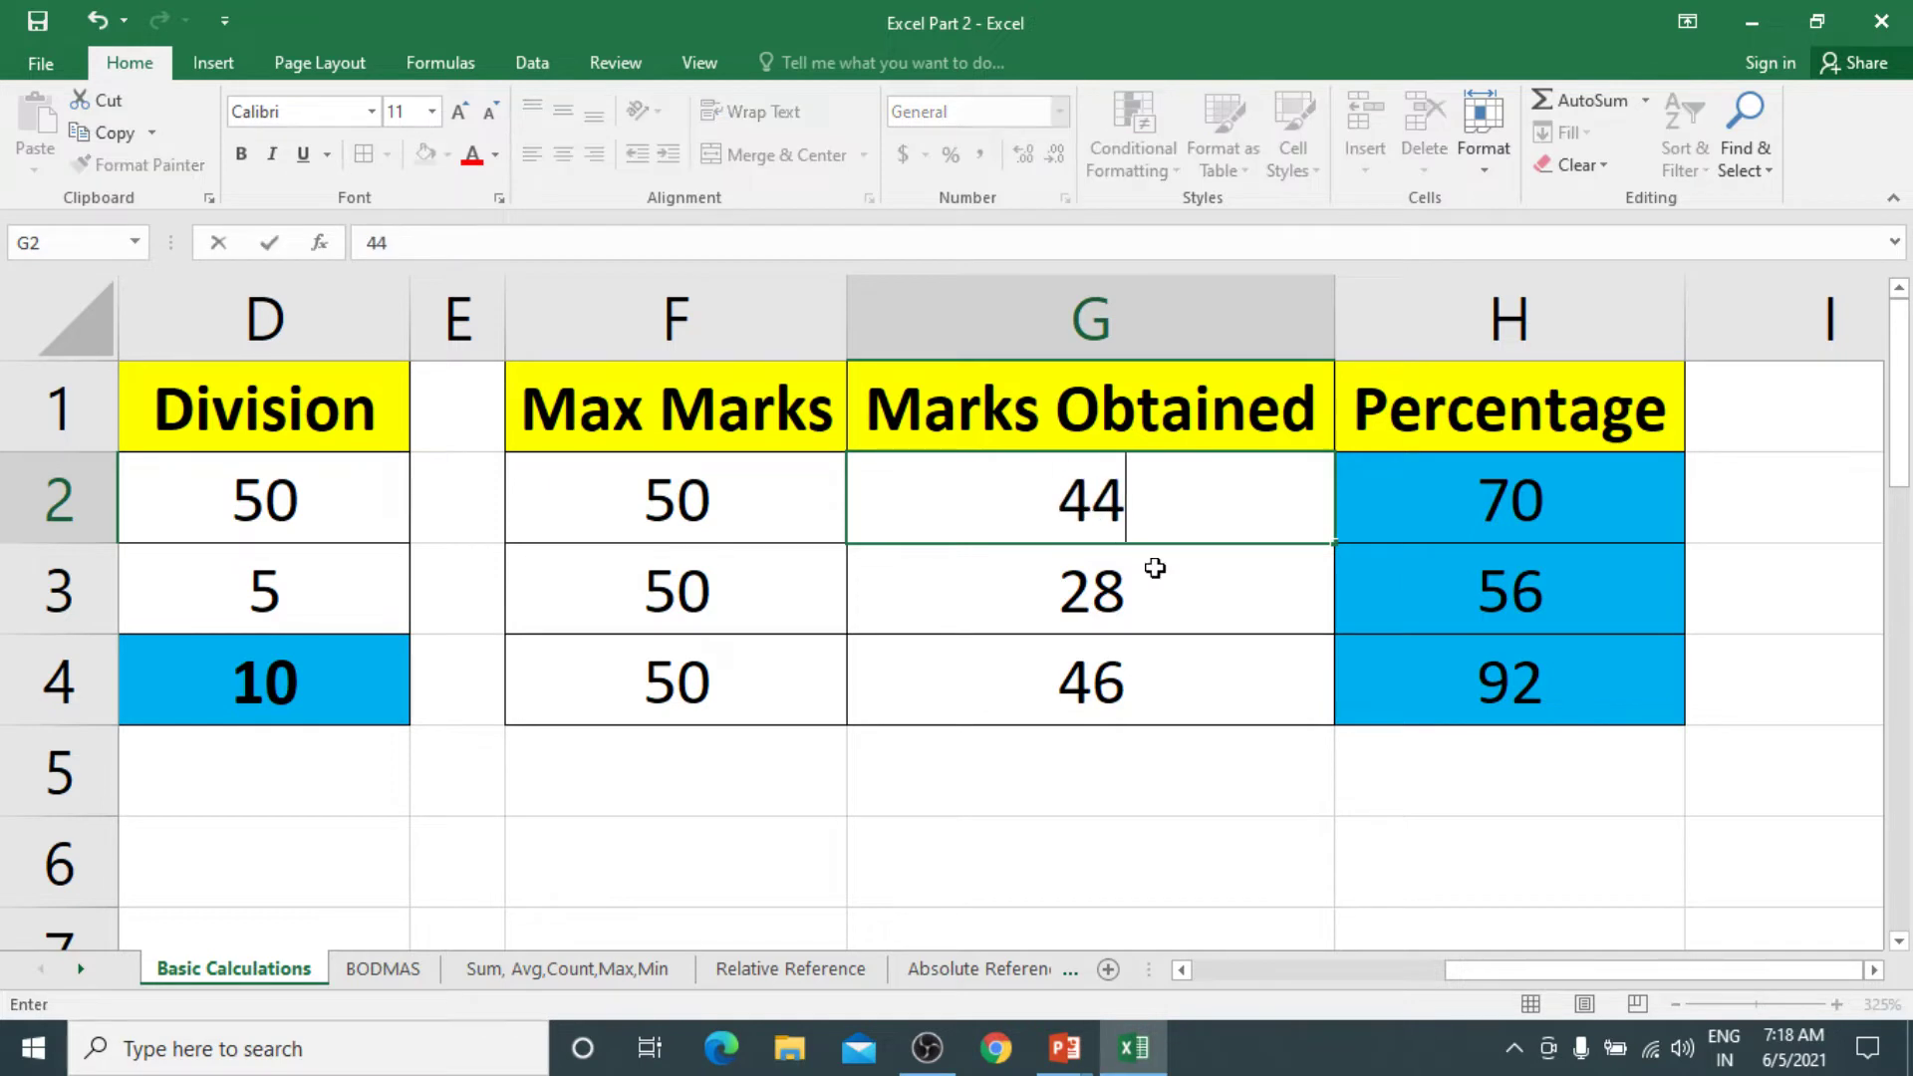
key("Return")
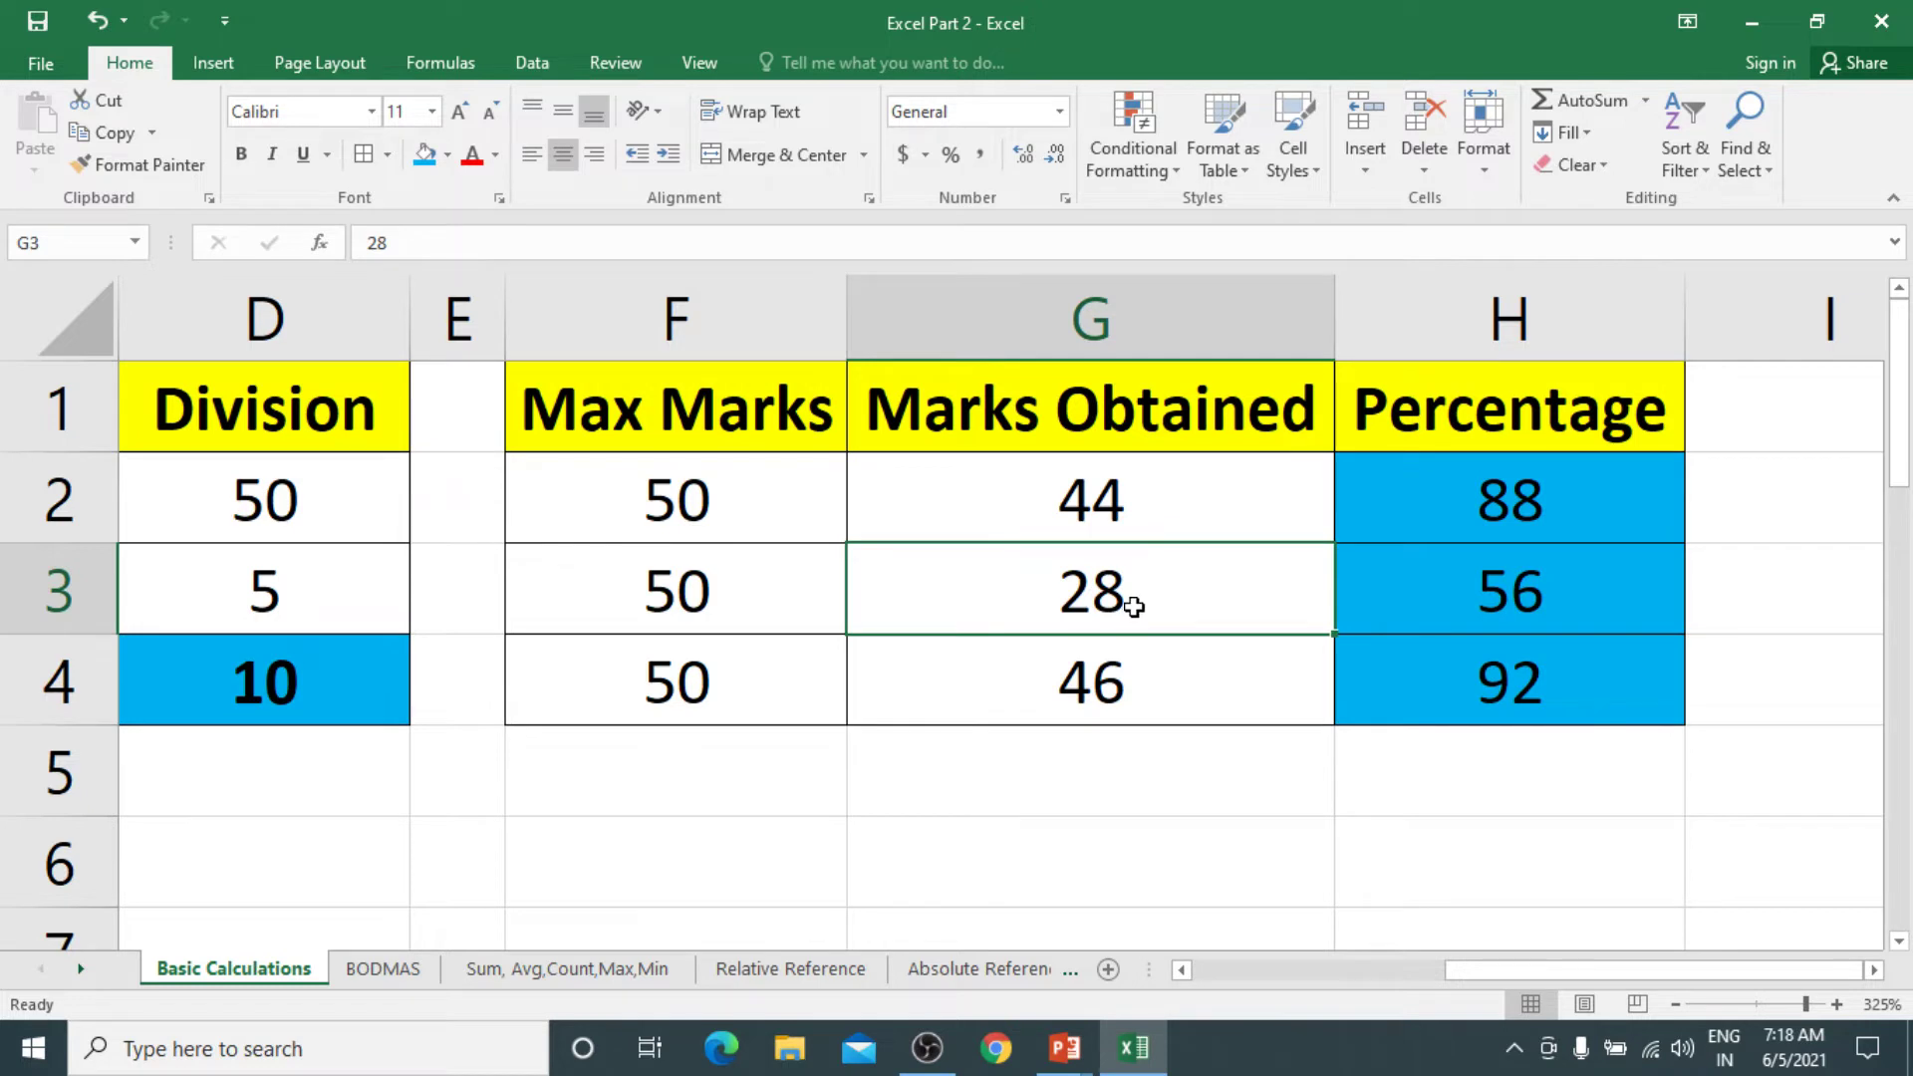
type("23")
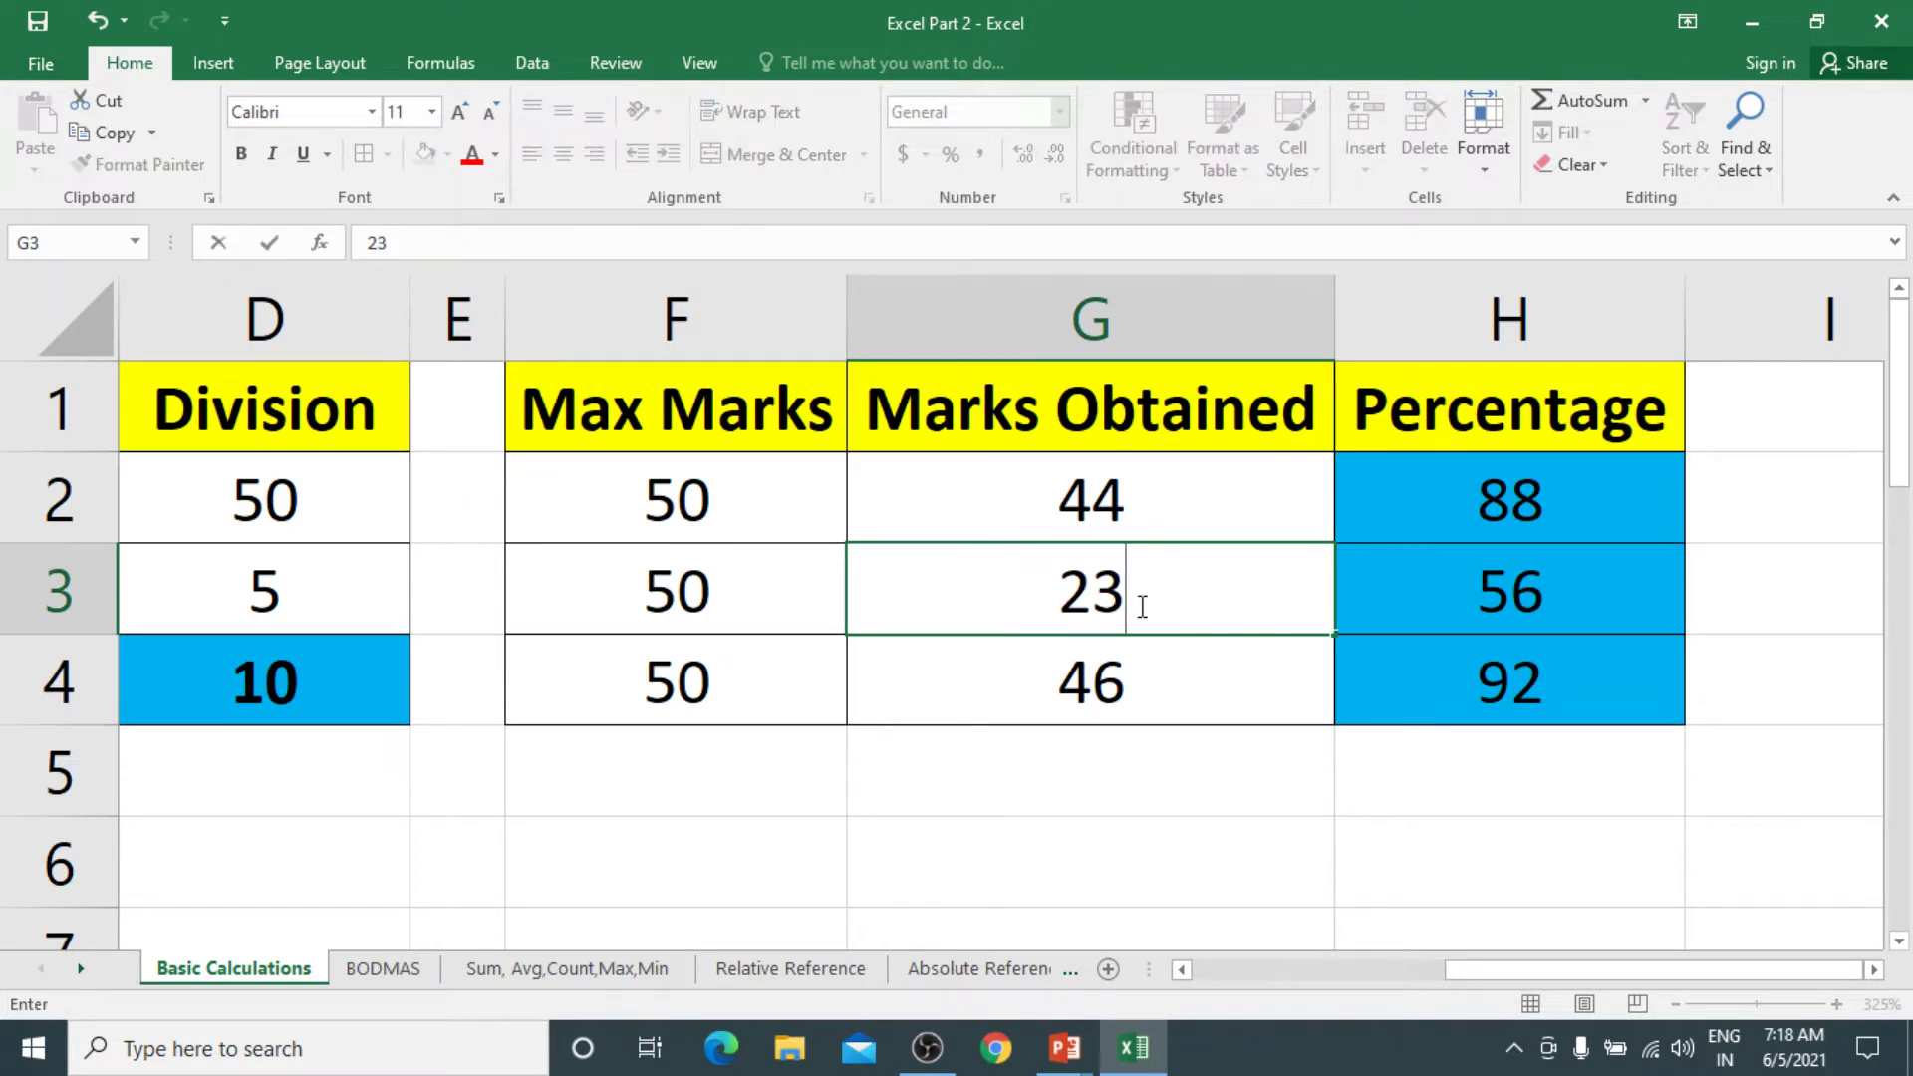
key("Return")
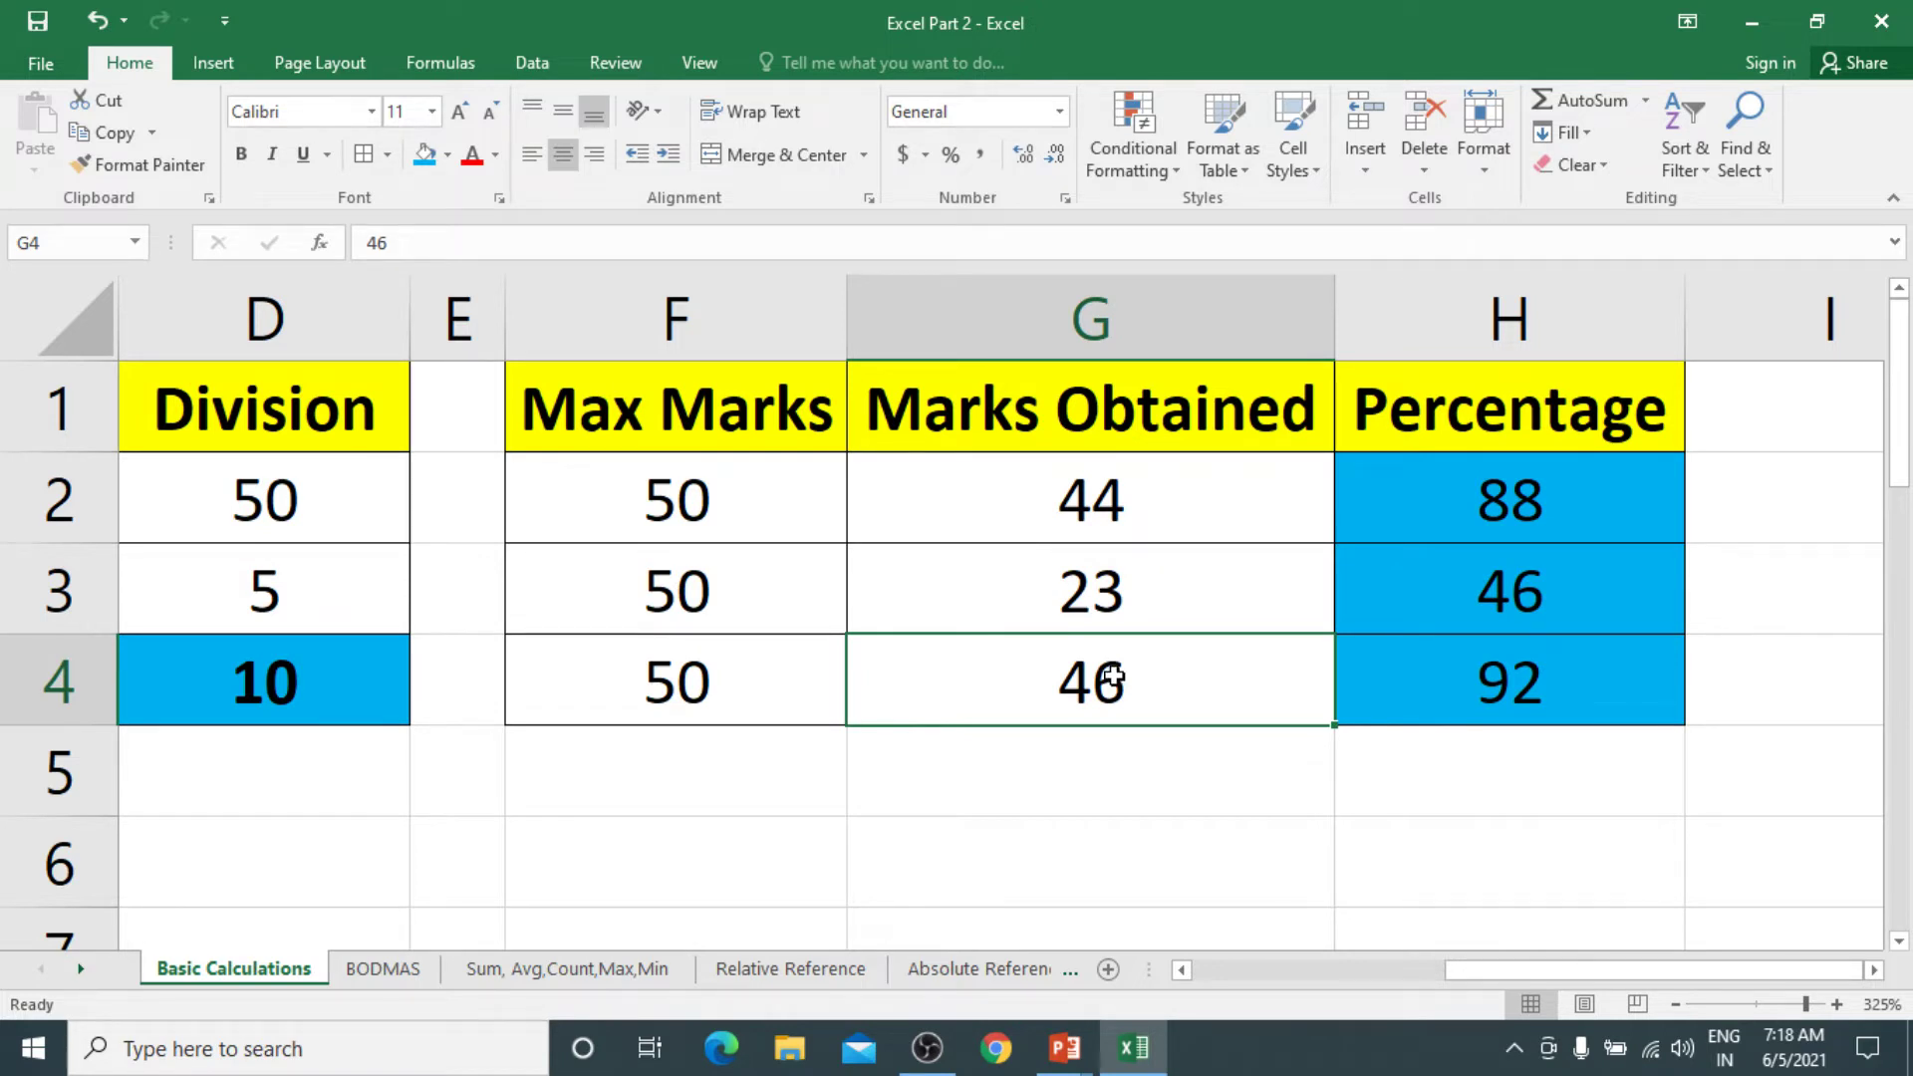
type("39")
key("Return")
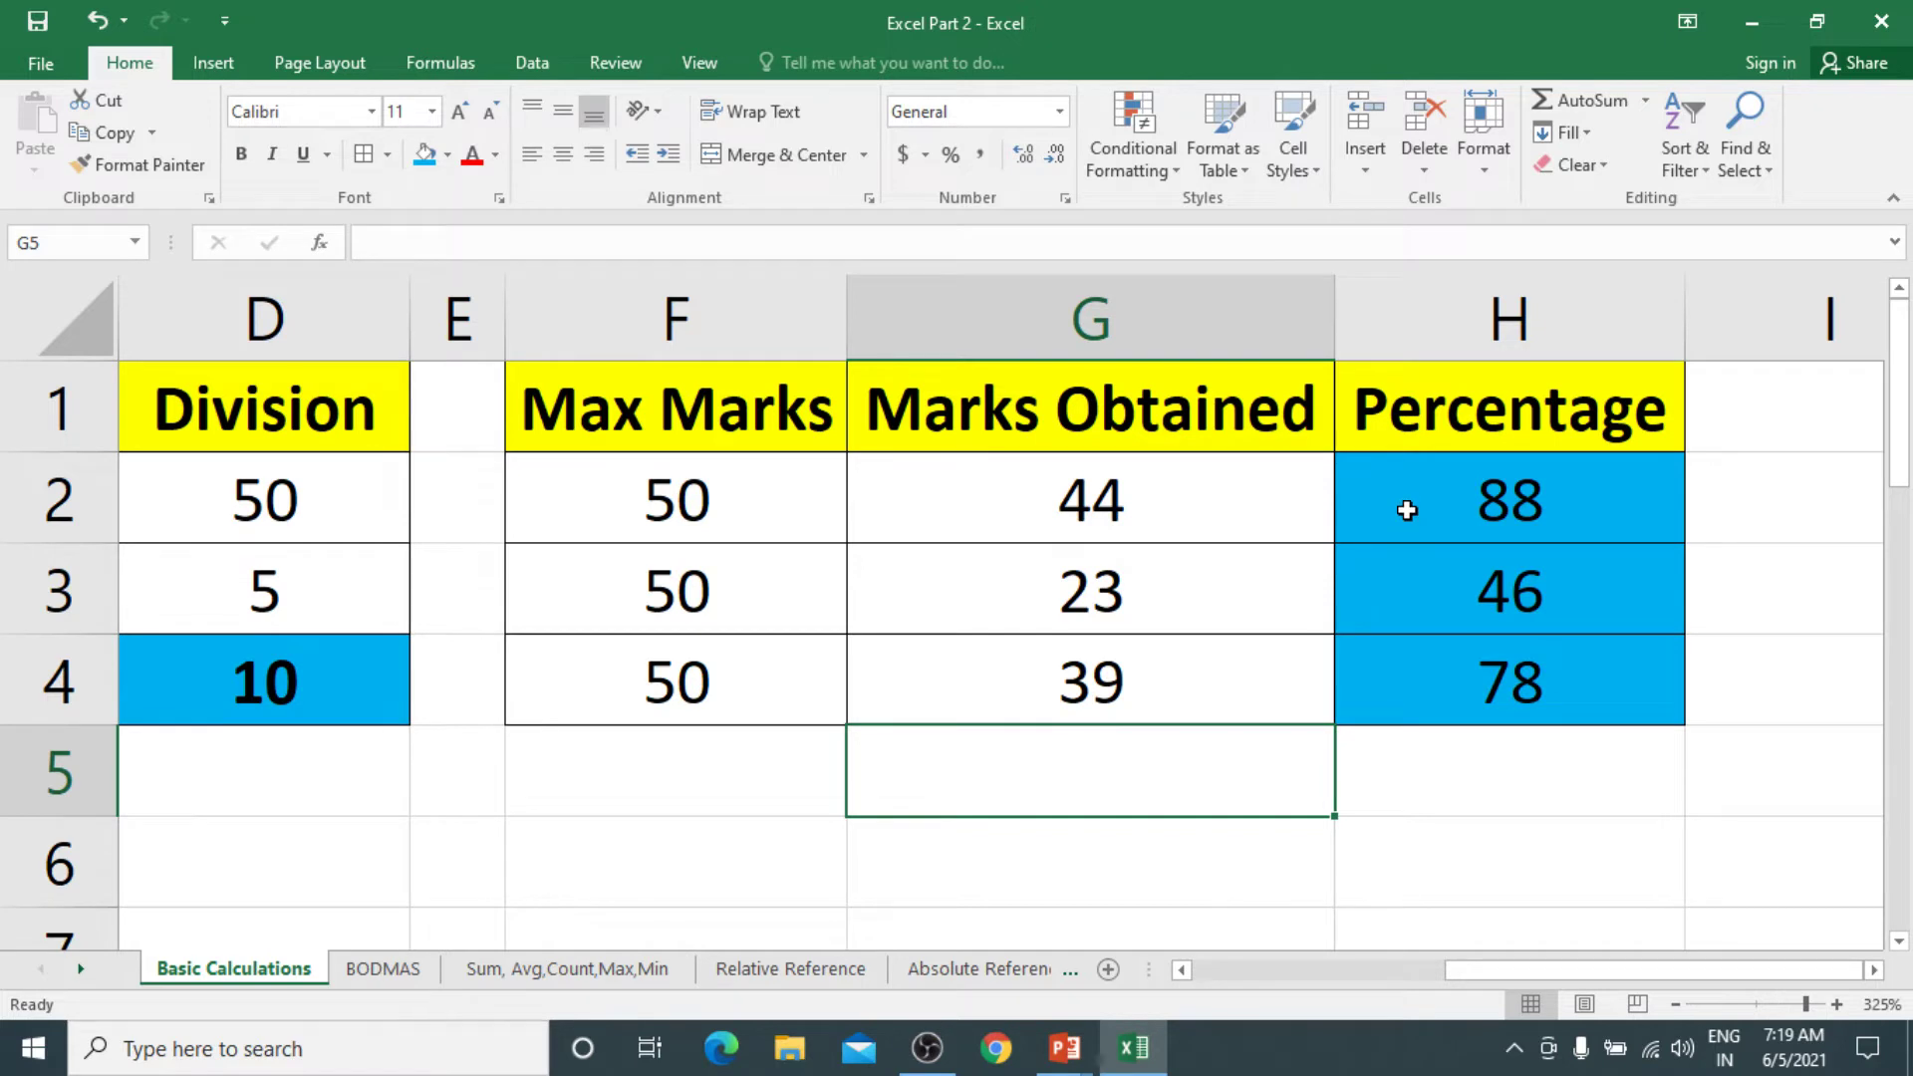
Set the maximum marks in F2 to 75
left_click_drag(1153, 491, 1155, 679)
left_click_drag(1136, 490, 1135, 660)
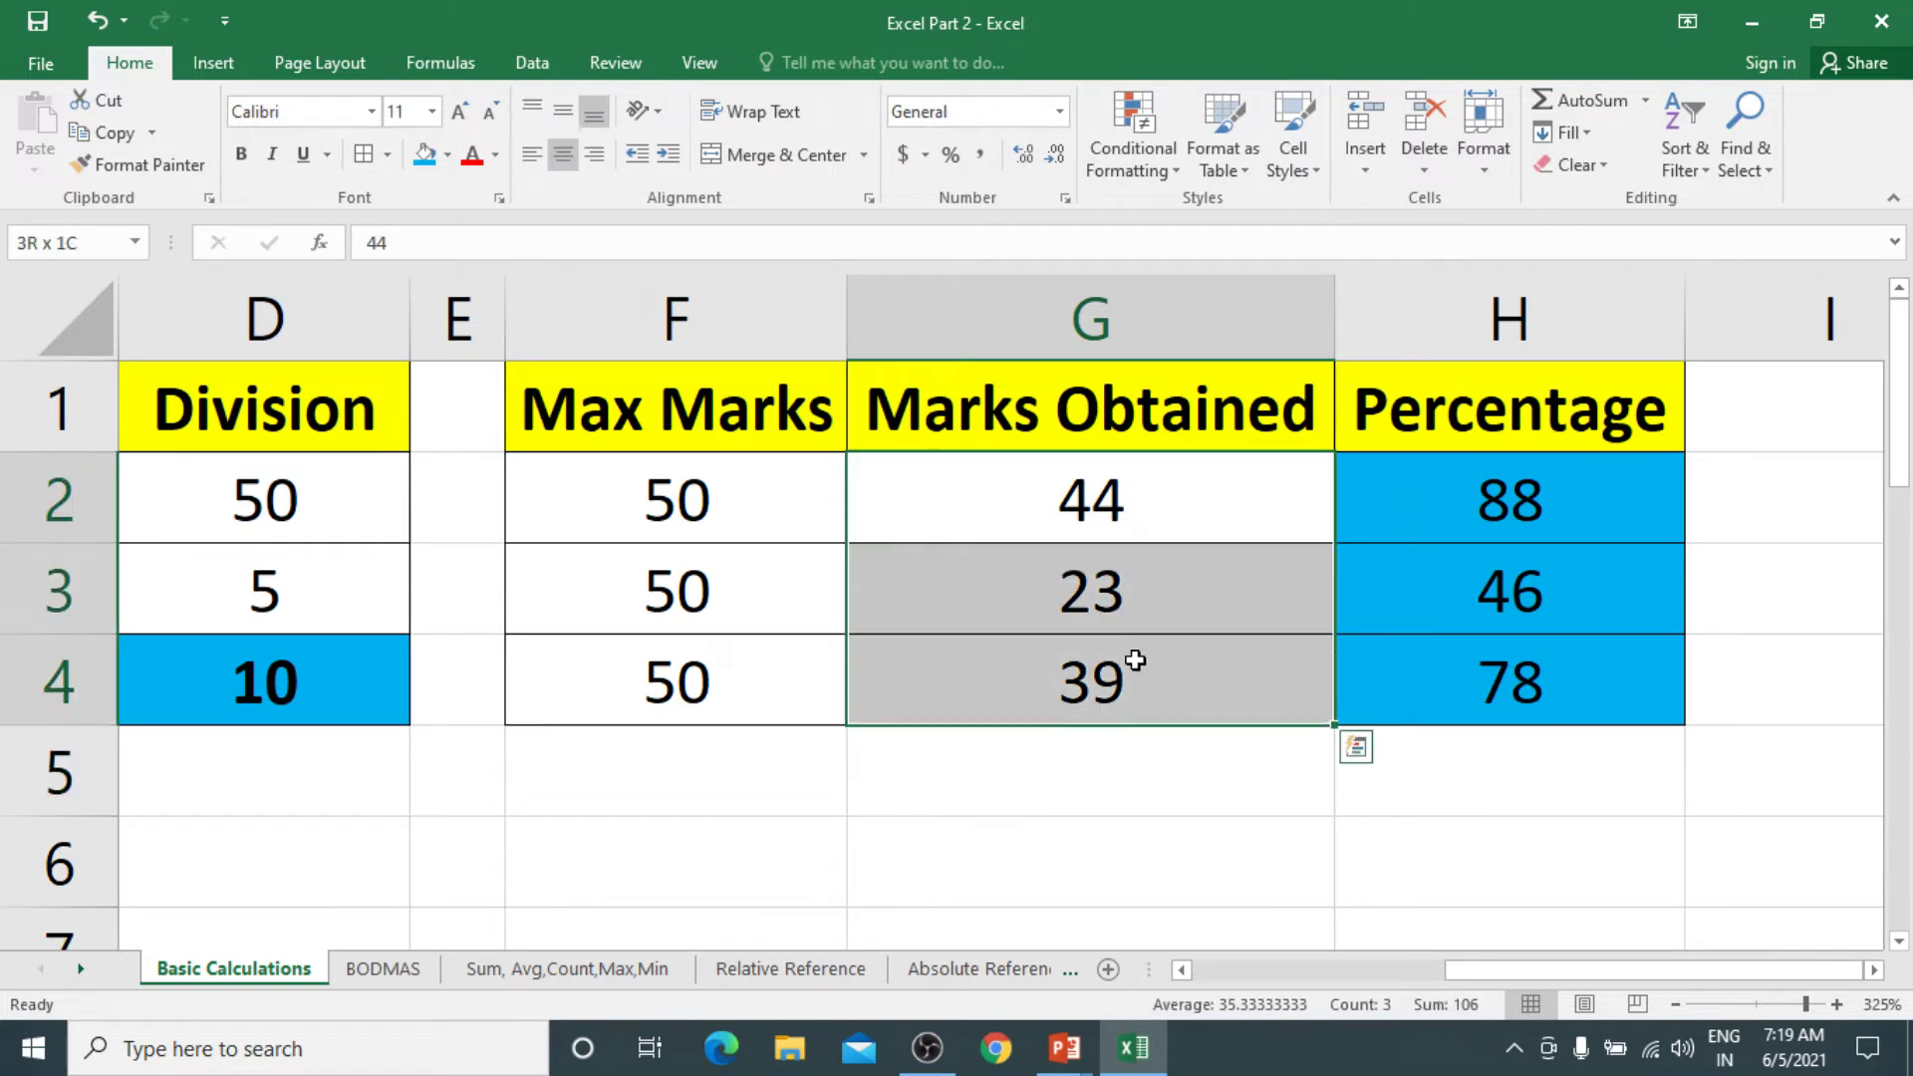
left_click_drag(783, 511, 785, 666)
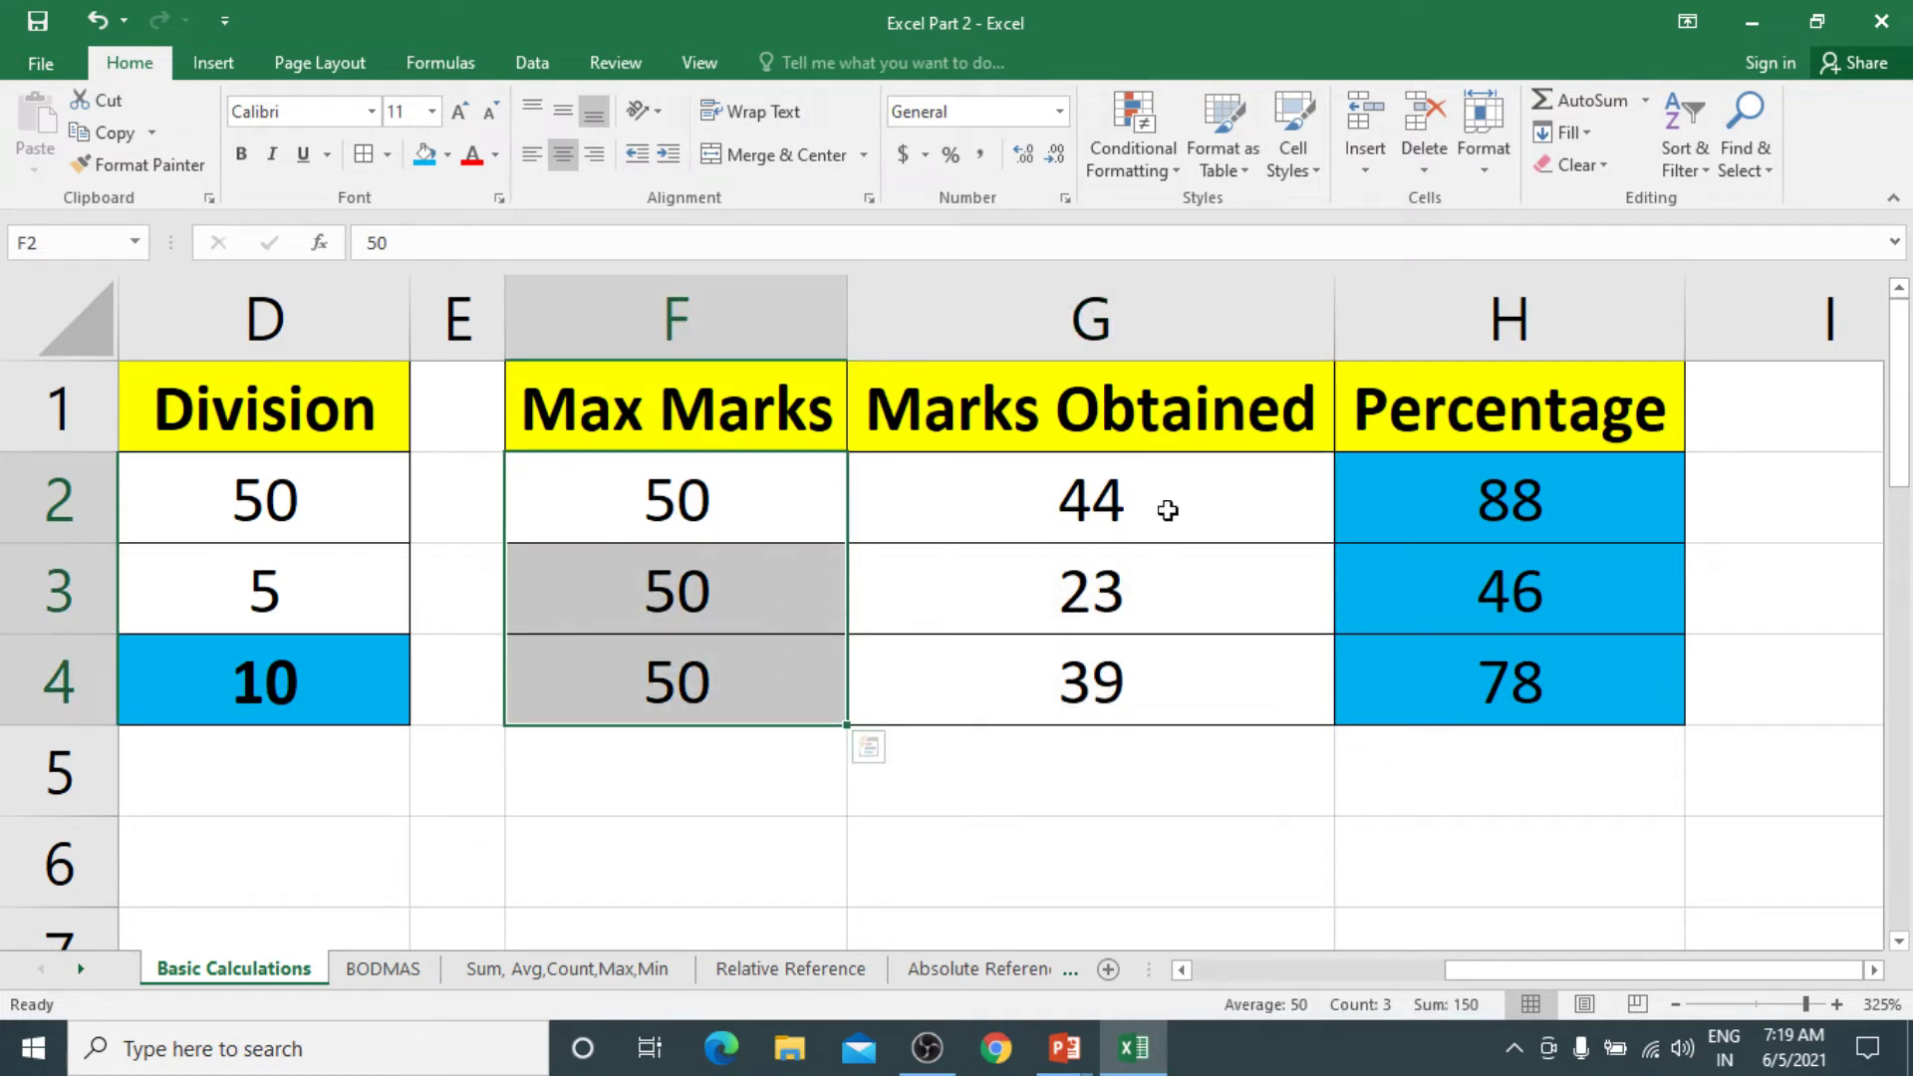
left_click(620, 491)
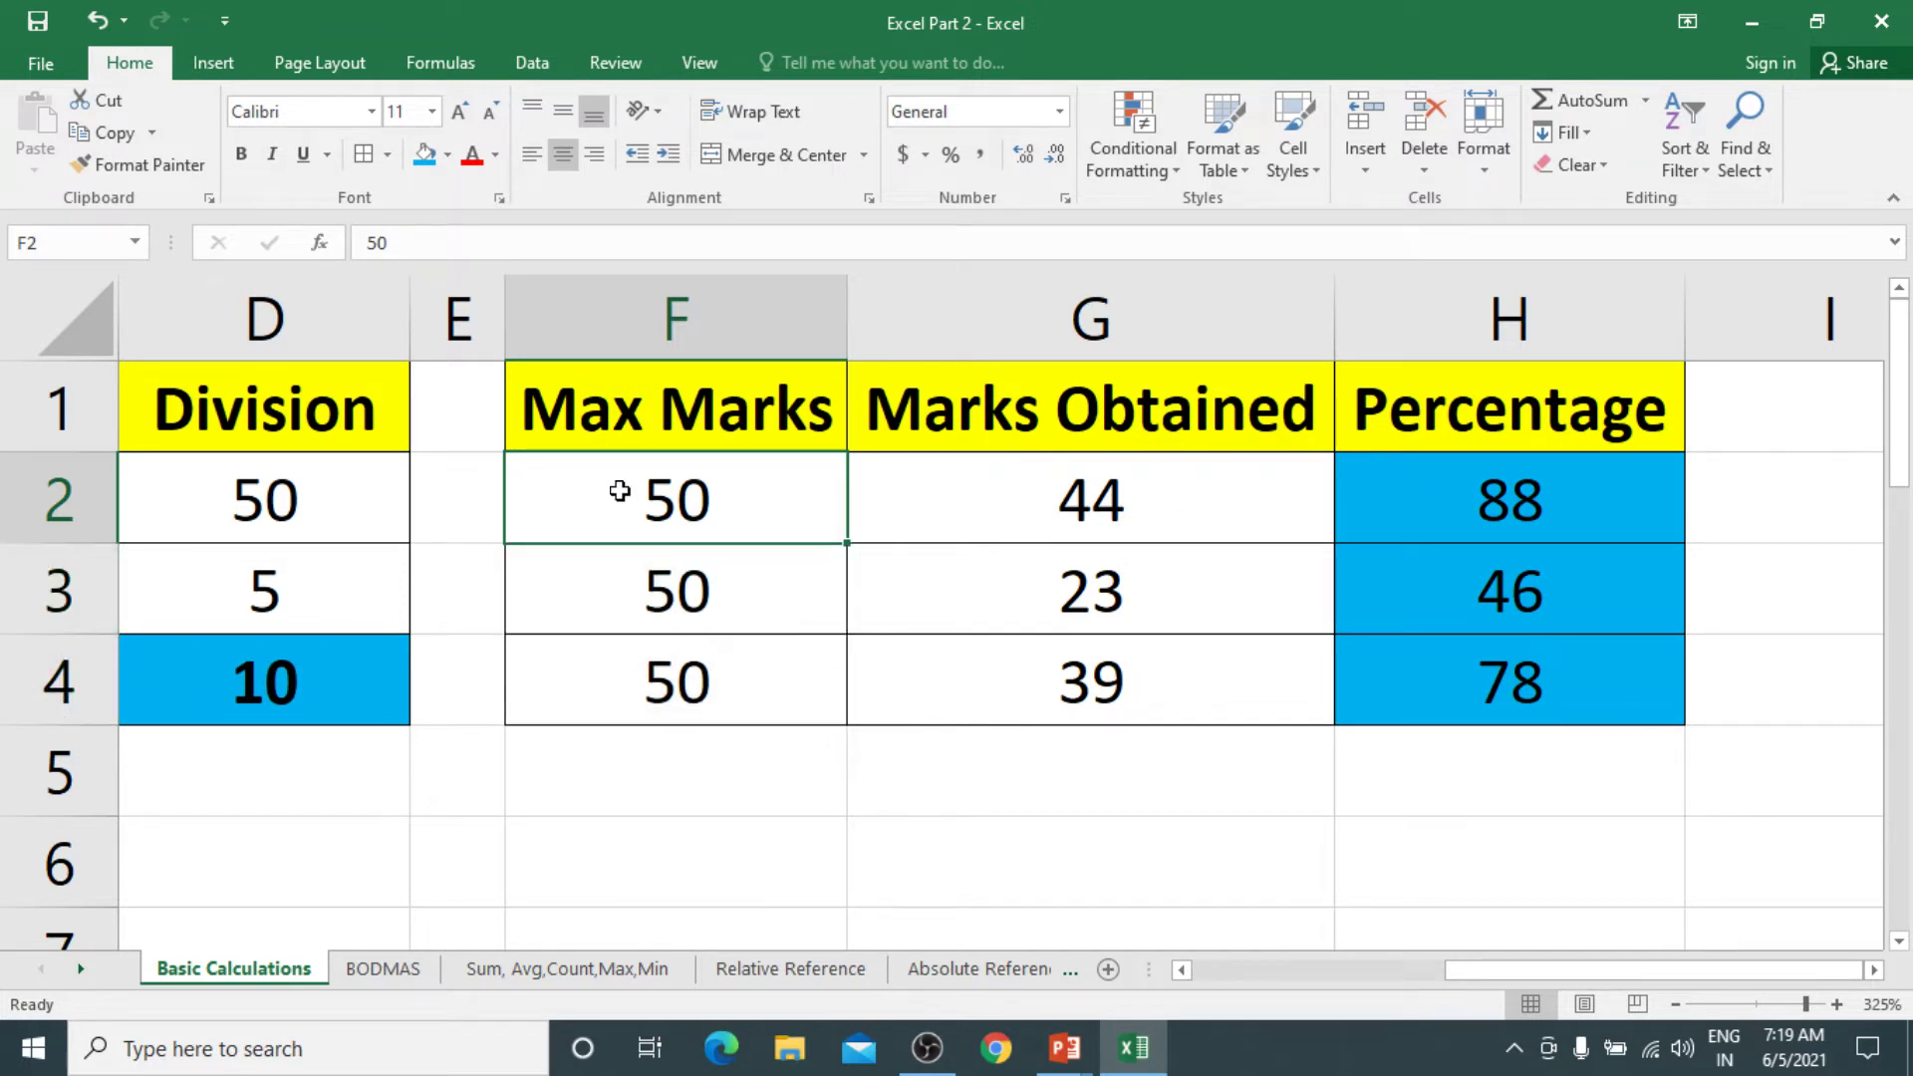
type("75")
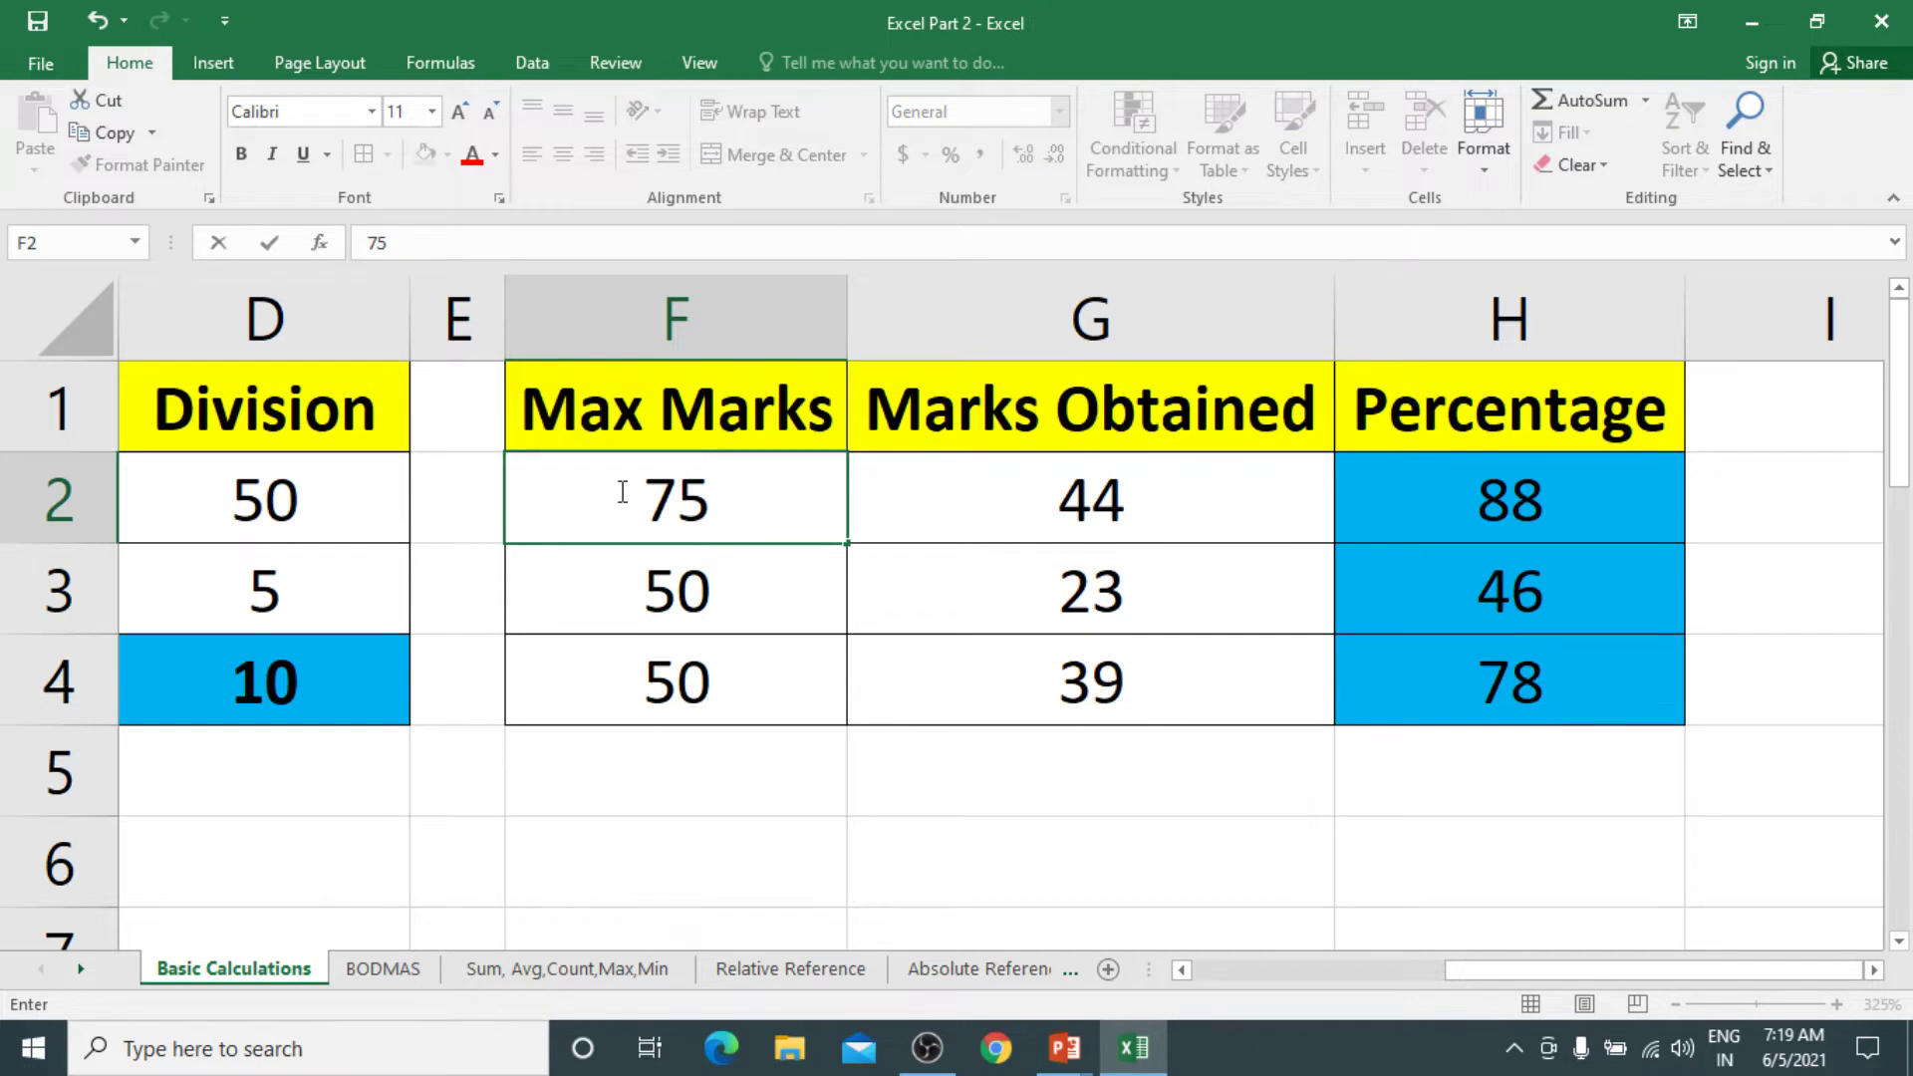
key("Return")
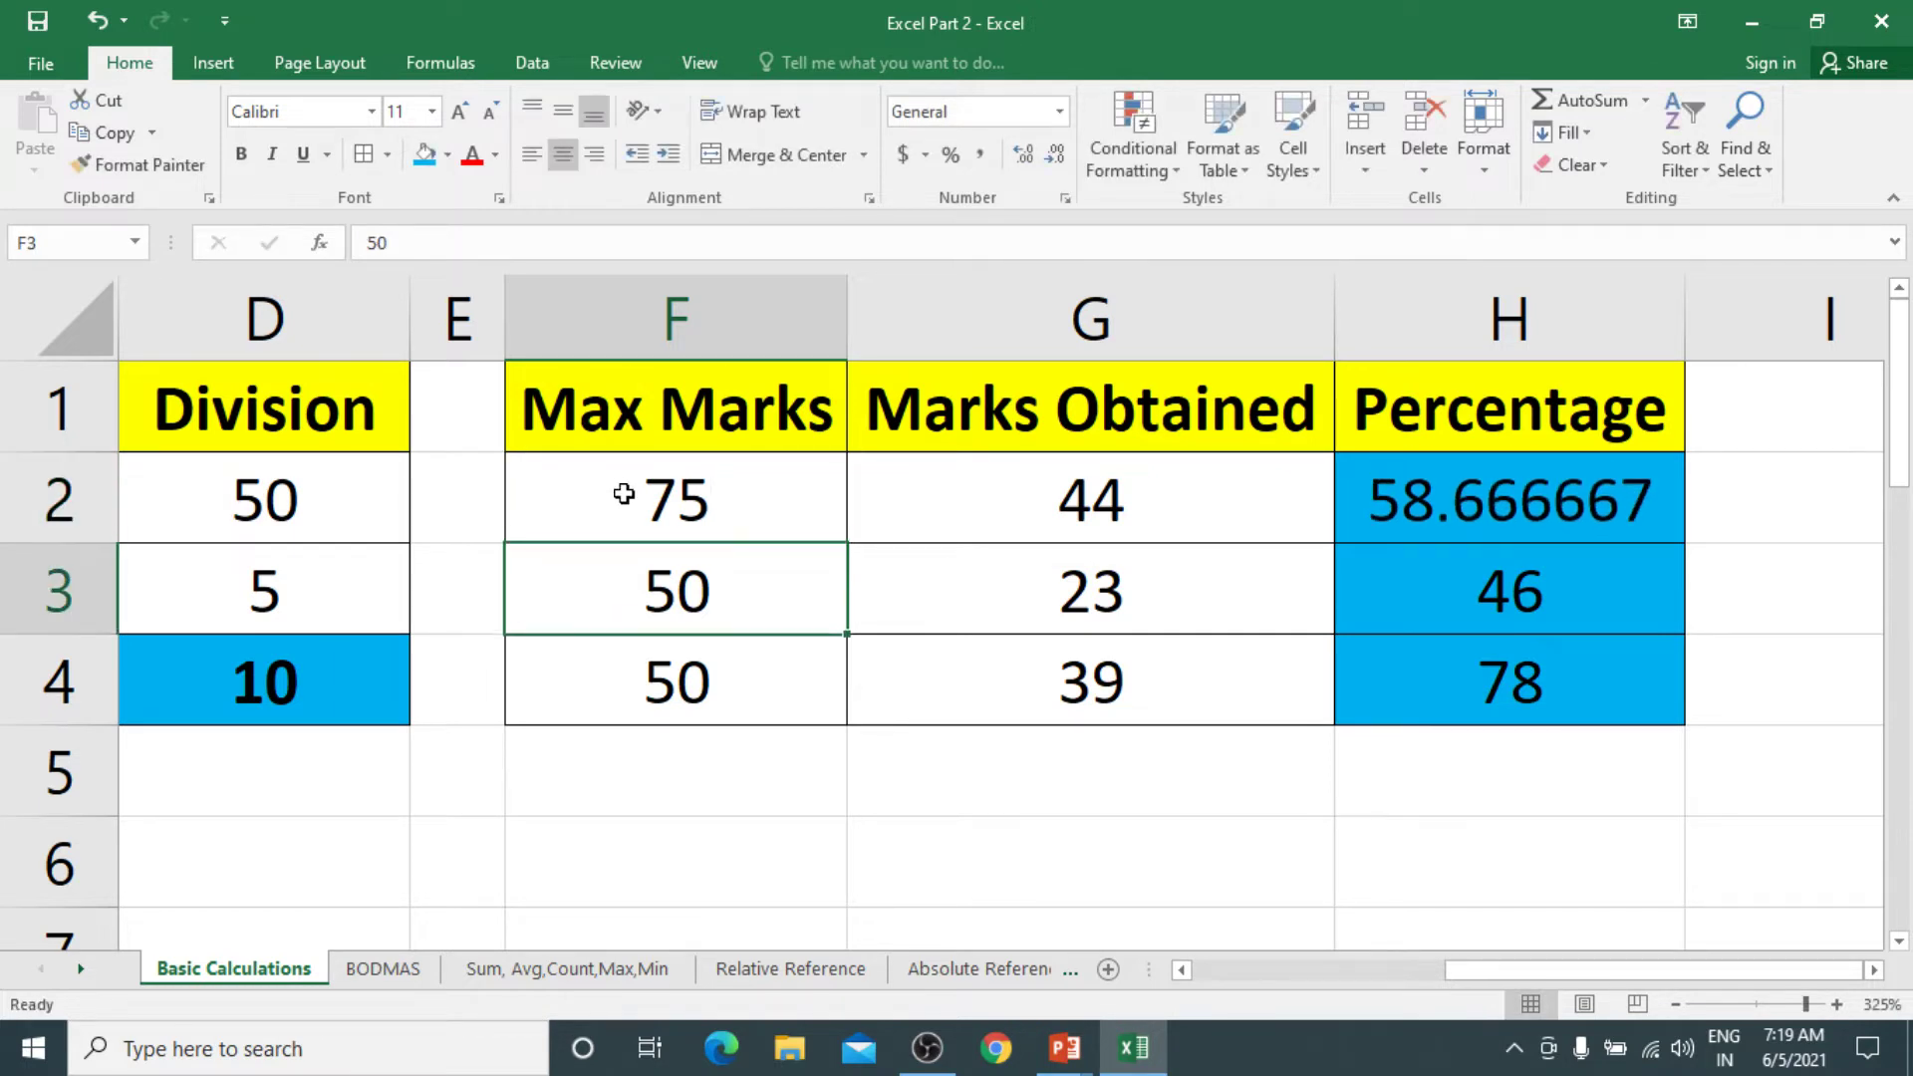
Review the first marks row's maximum, obtained marks and percentage formula, and select the second row's maximum marks
left_click(676, 498)
left_click(1058, 510)
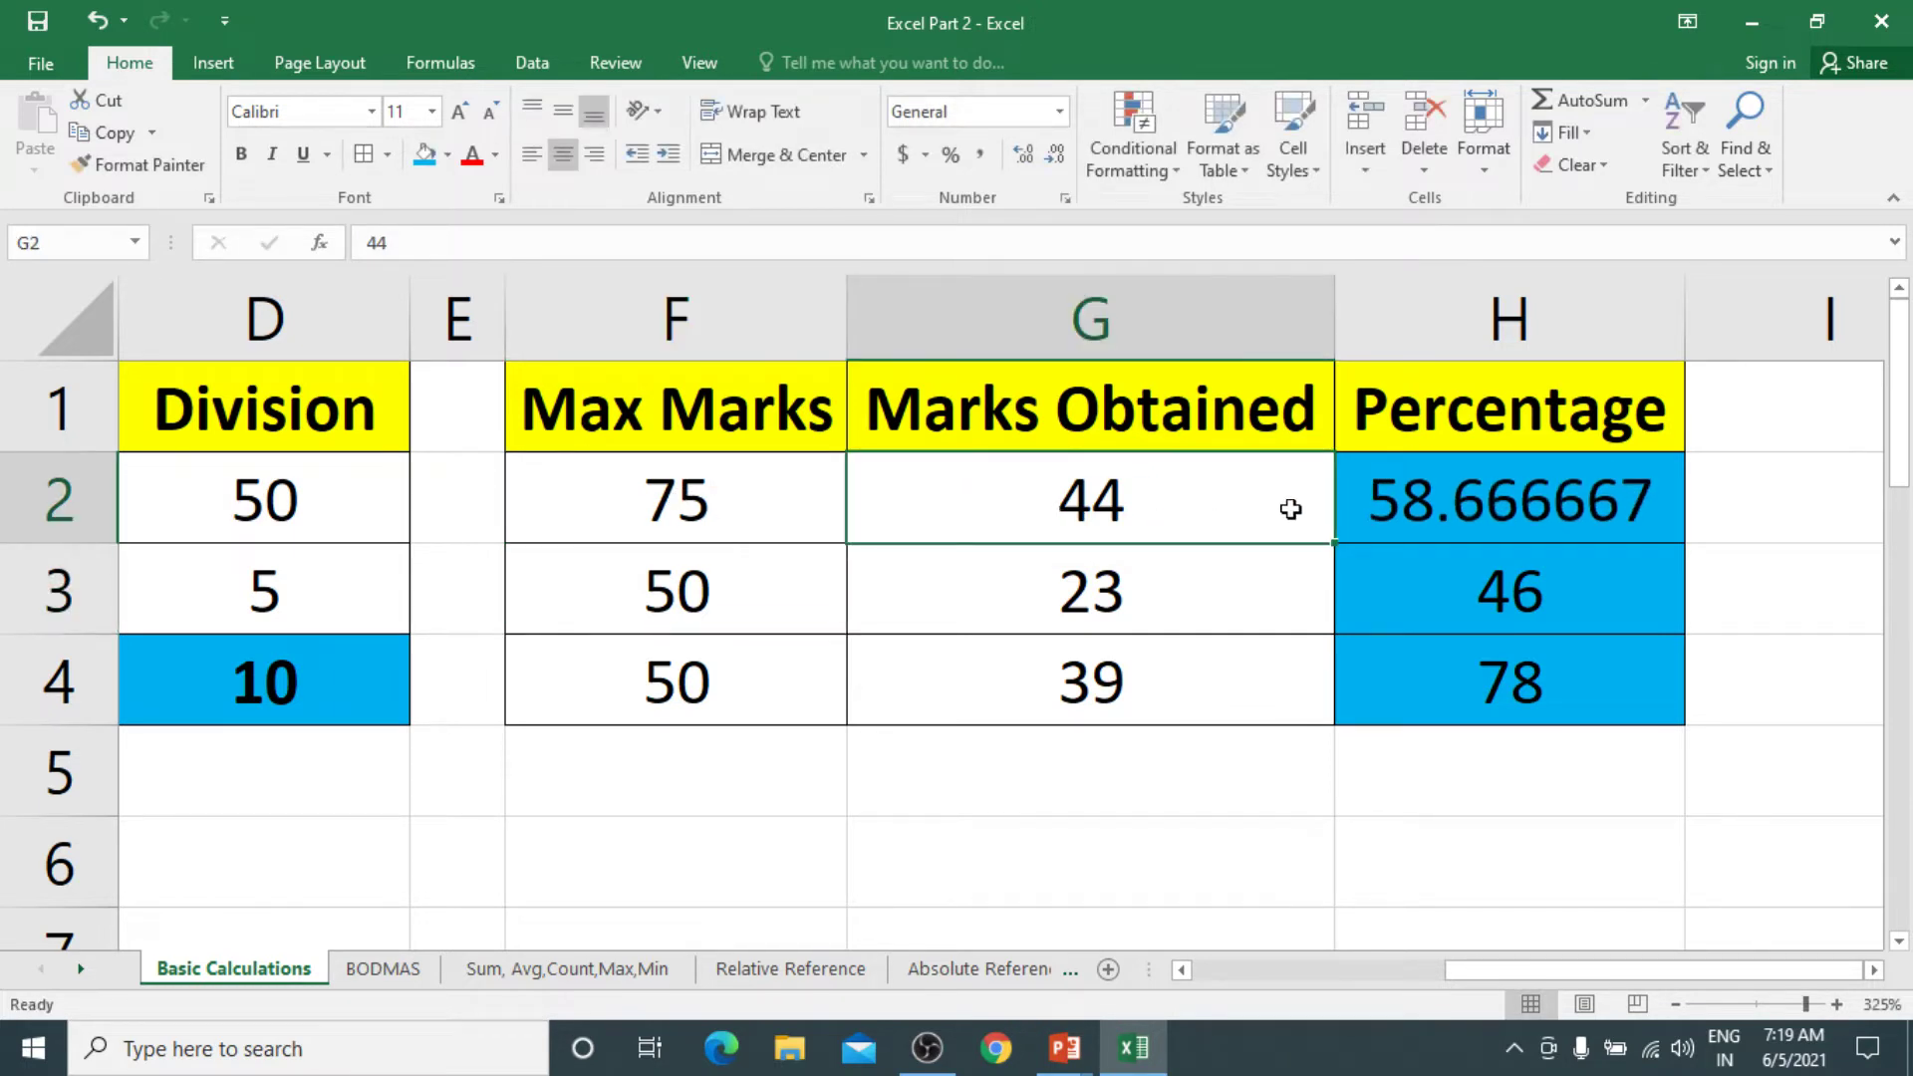
left_click(1429, 518)
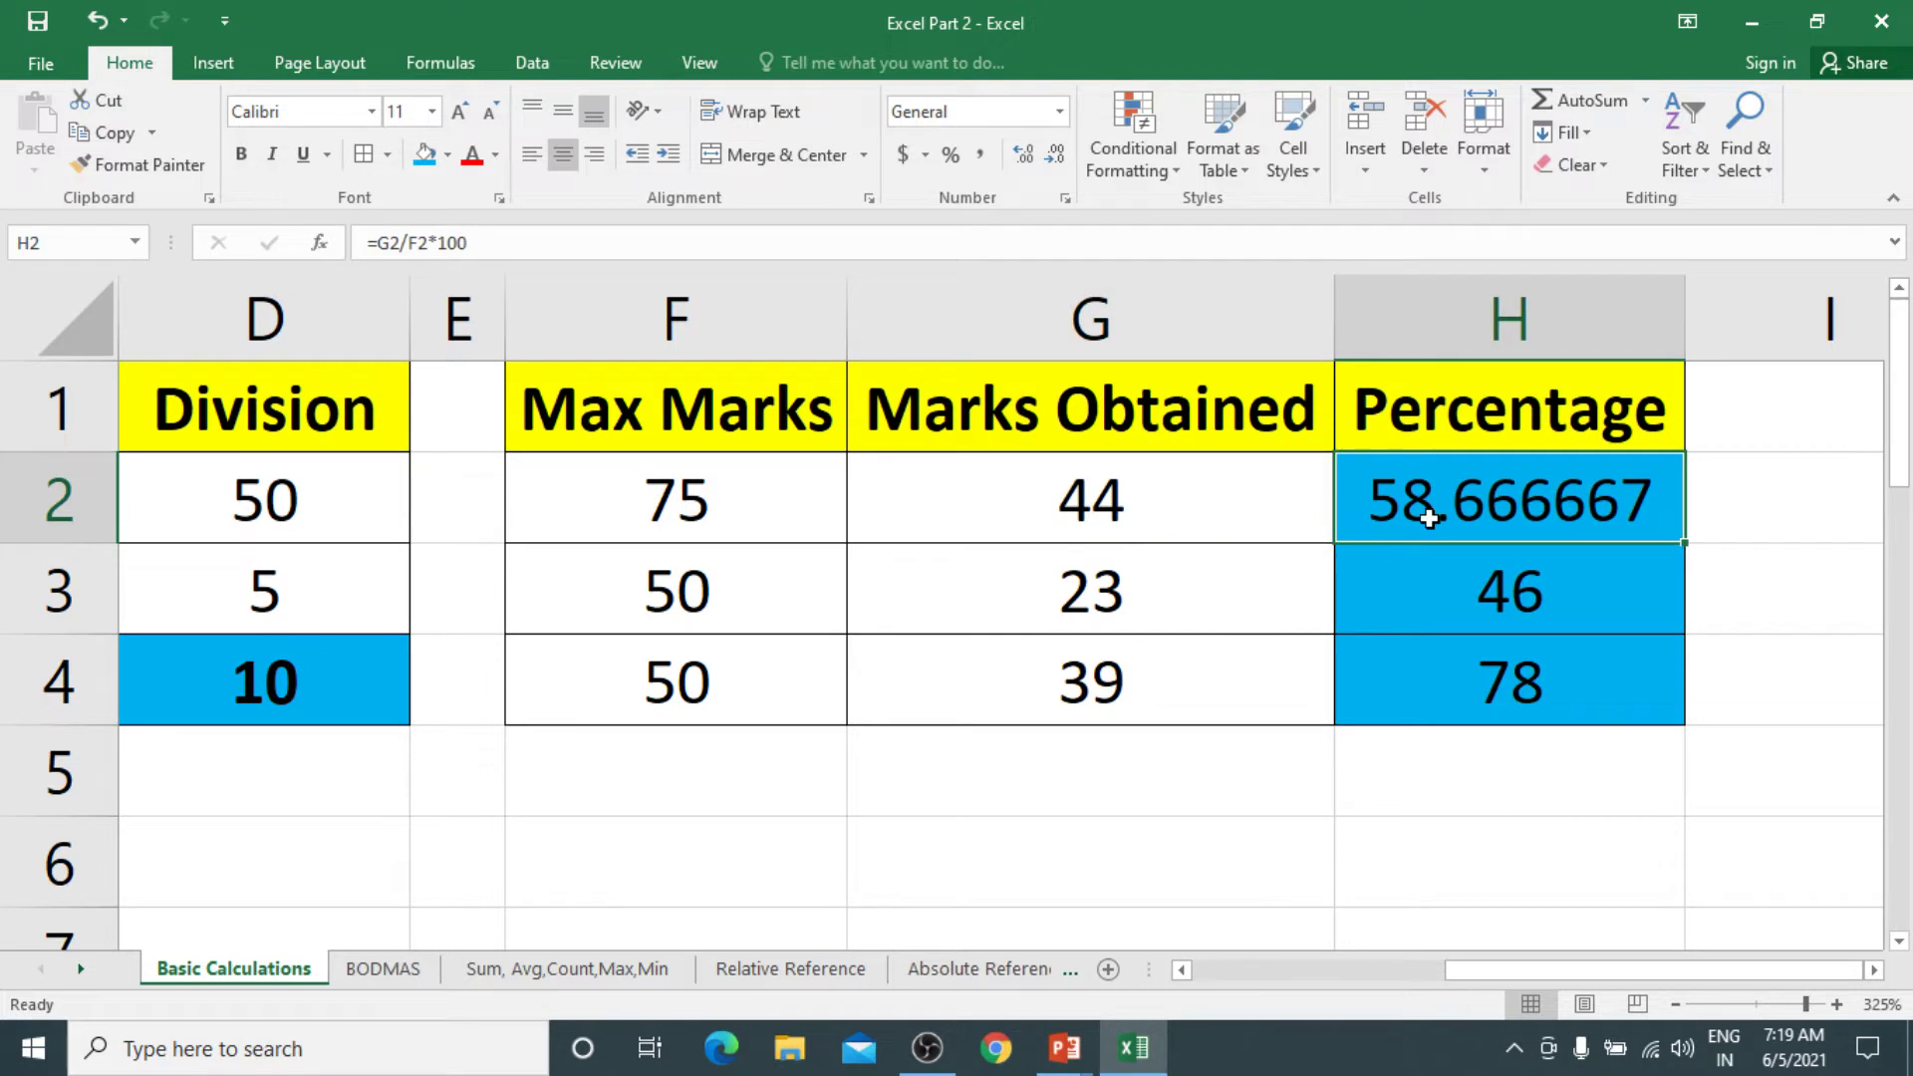
left_click(694, 596)
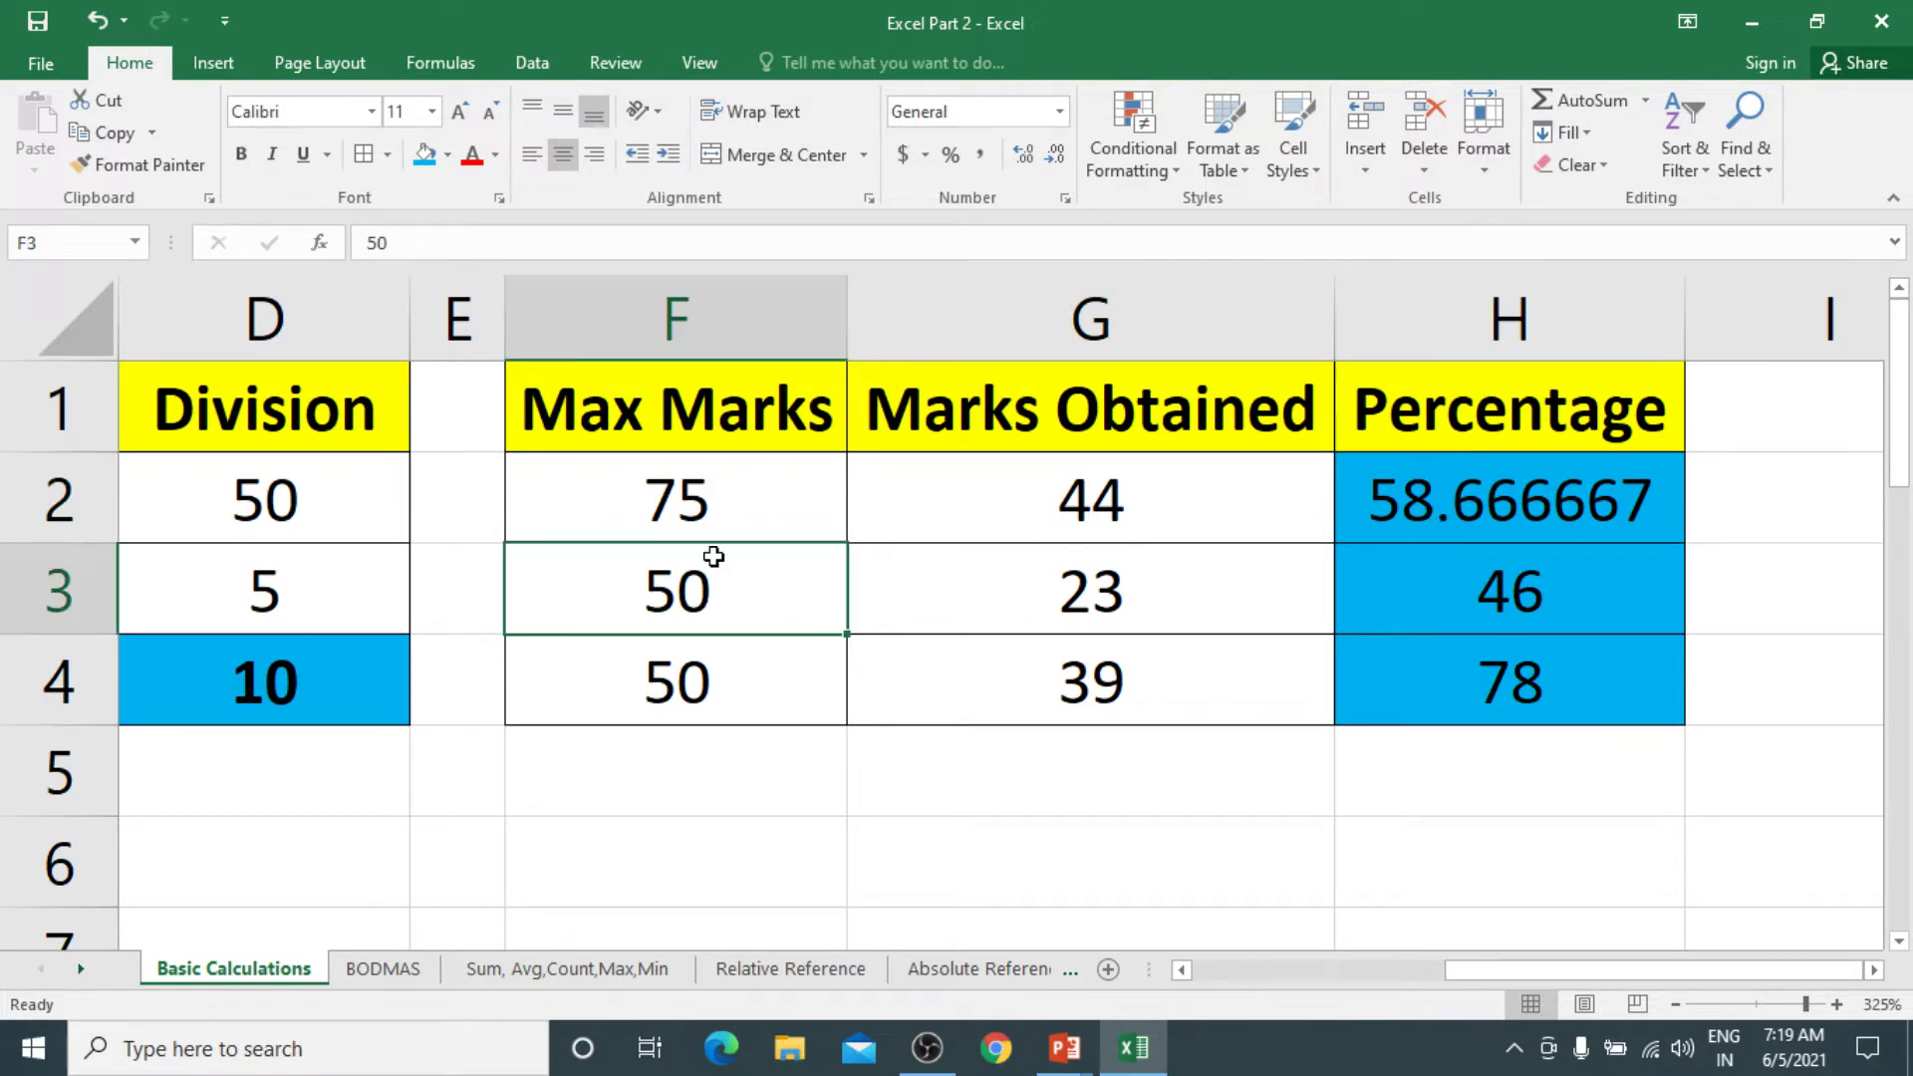
Fill the maximum marks of 75 from F2 down through F4
left_click(738, 503)
left_click_drag(847, 543, 827, 698)
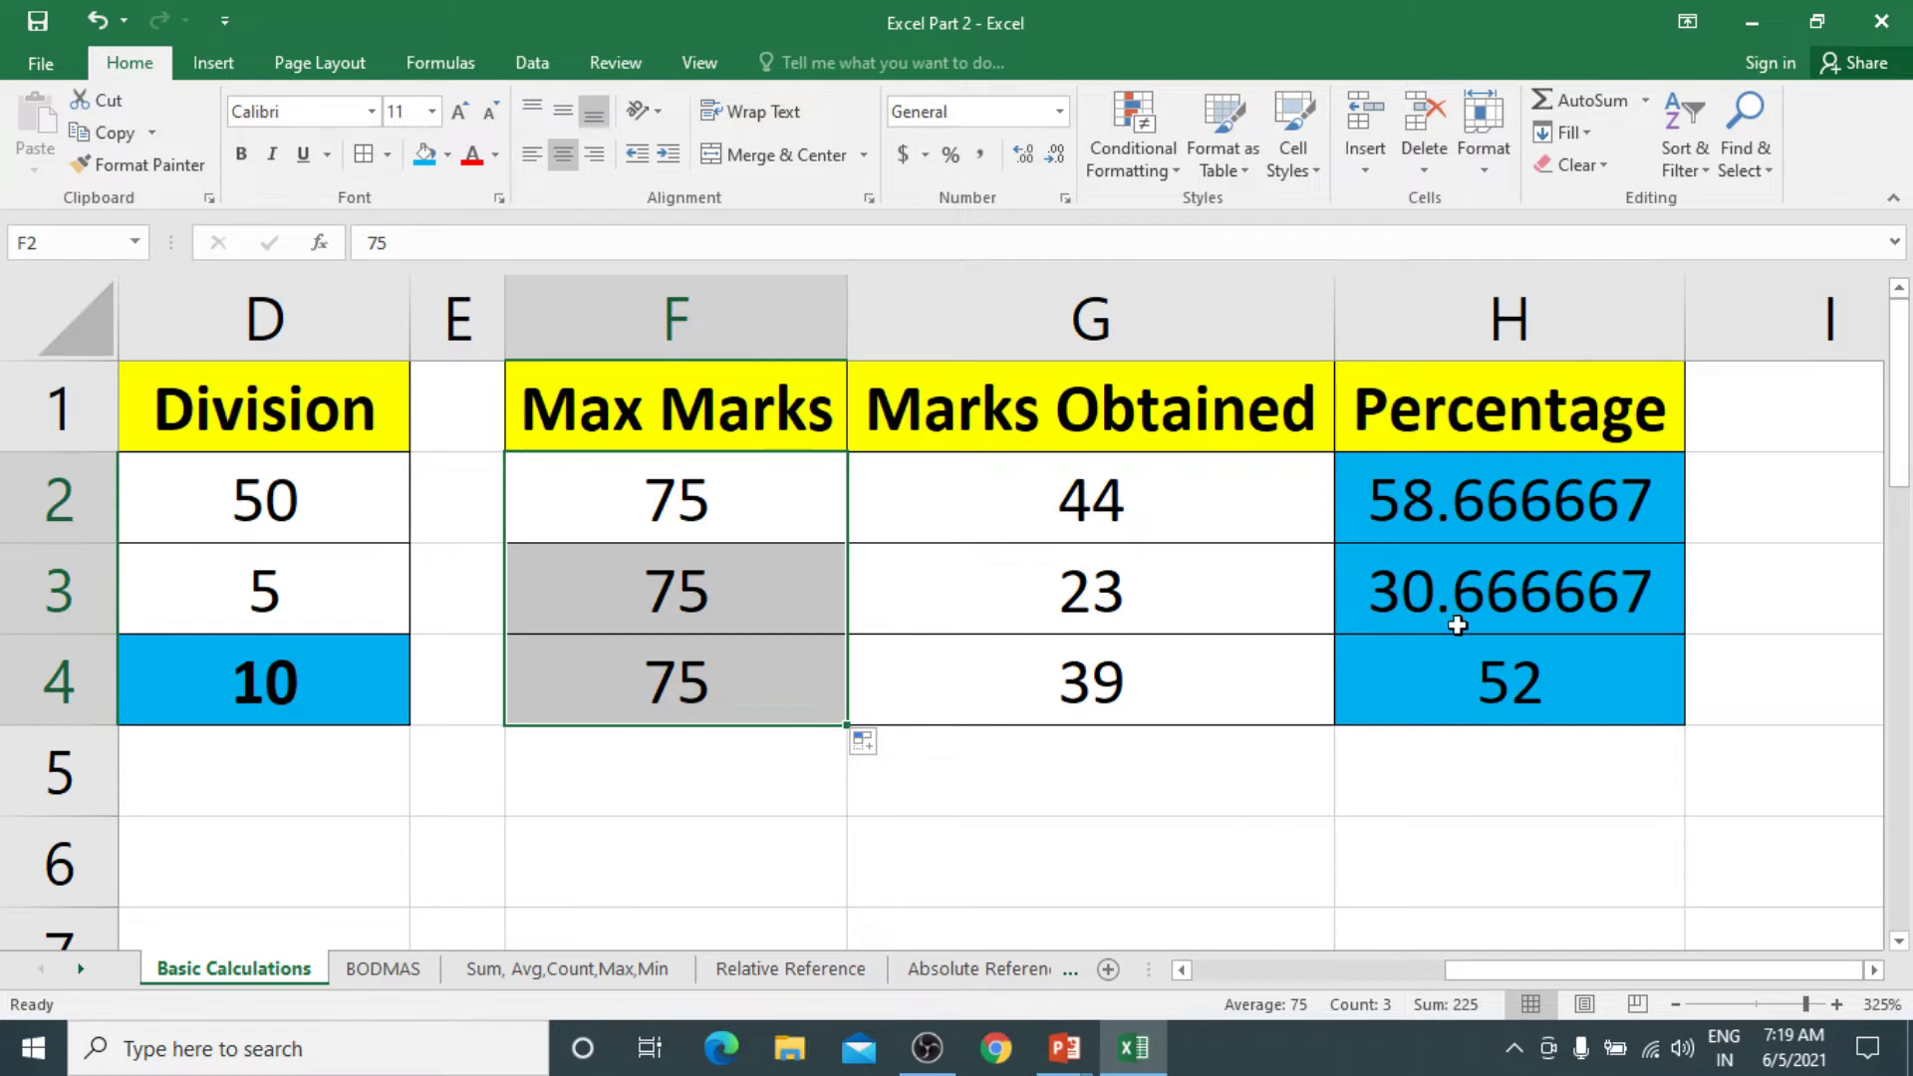
Reduce the decimal places of the percentages in H2:H4 until they display as whole numbers
left_click_drag(1545, 491, 1547, 685)
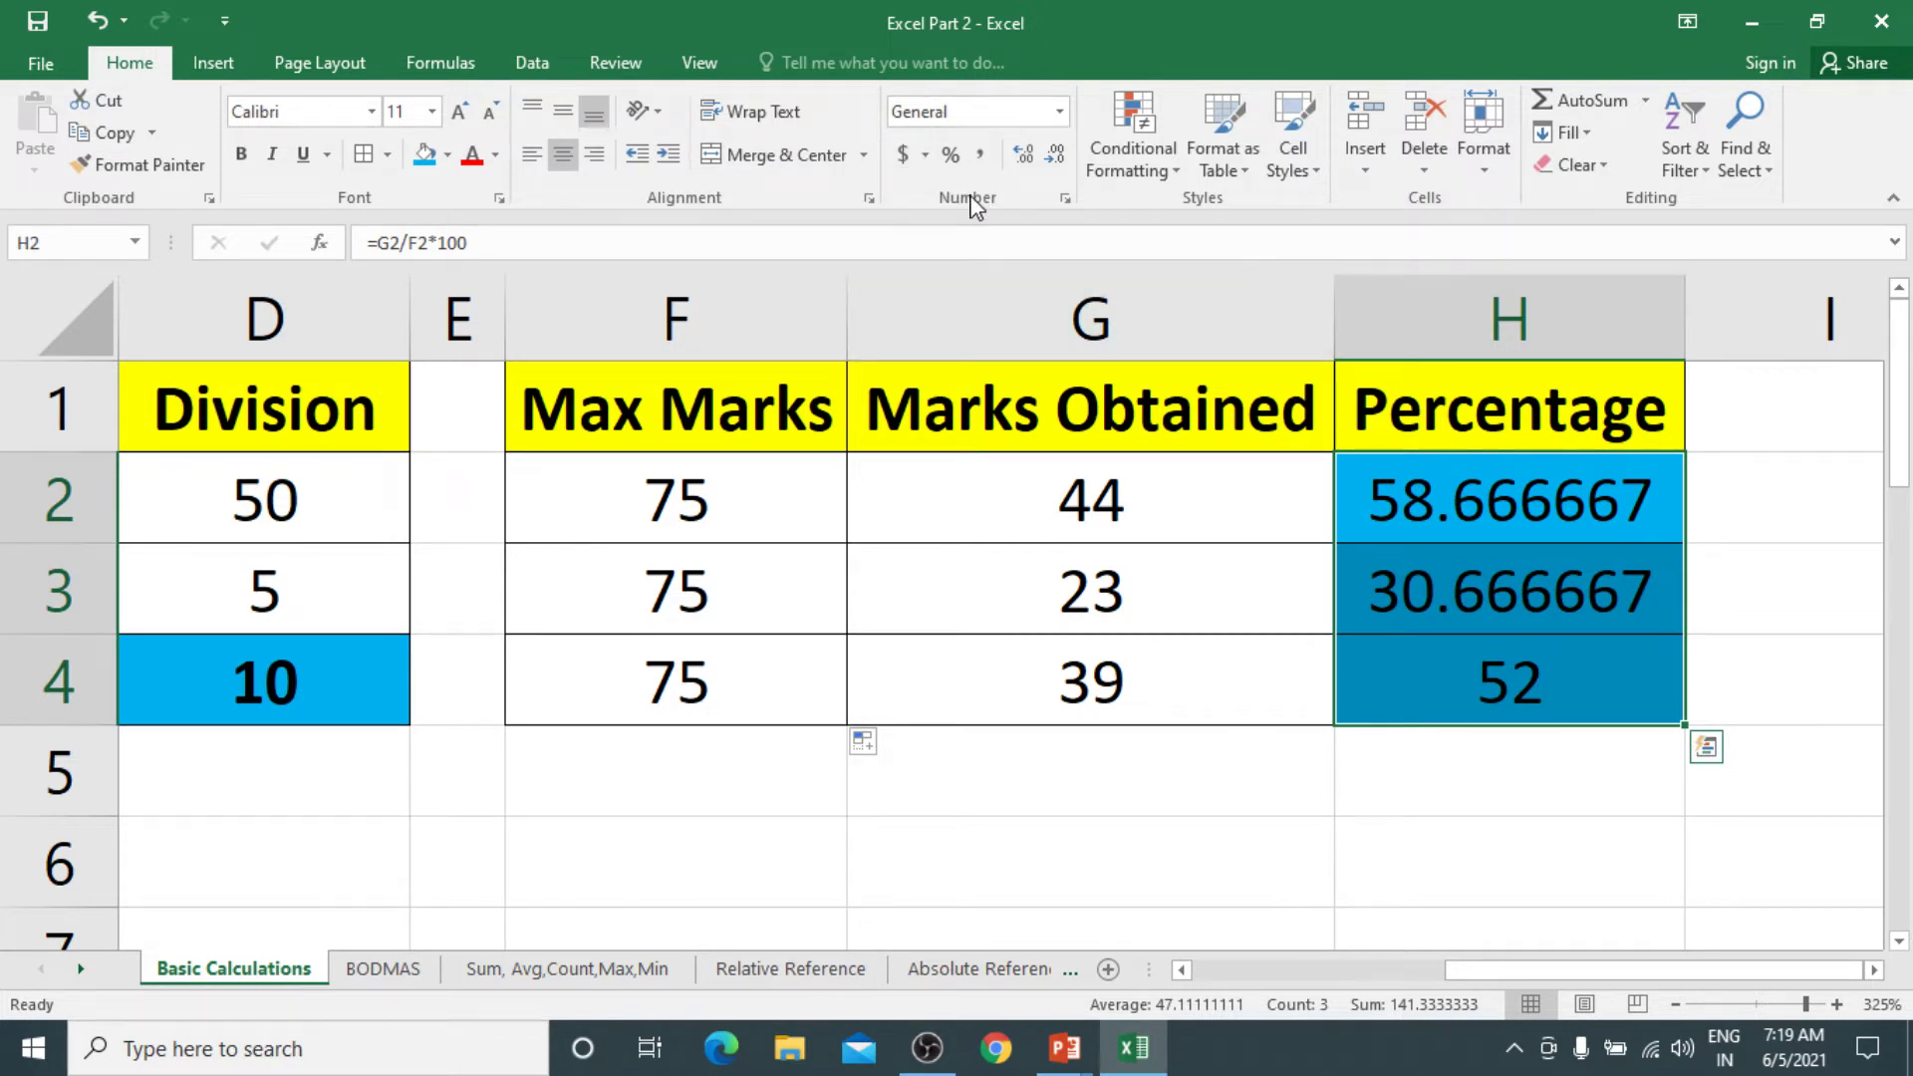
left_click(1062, 160)
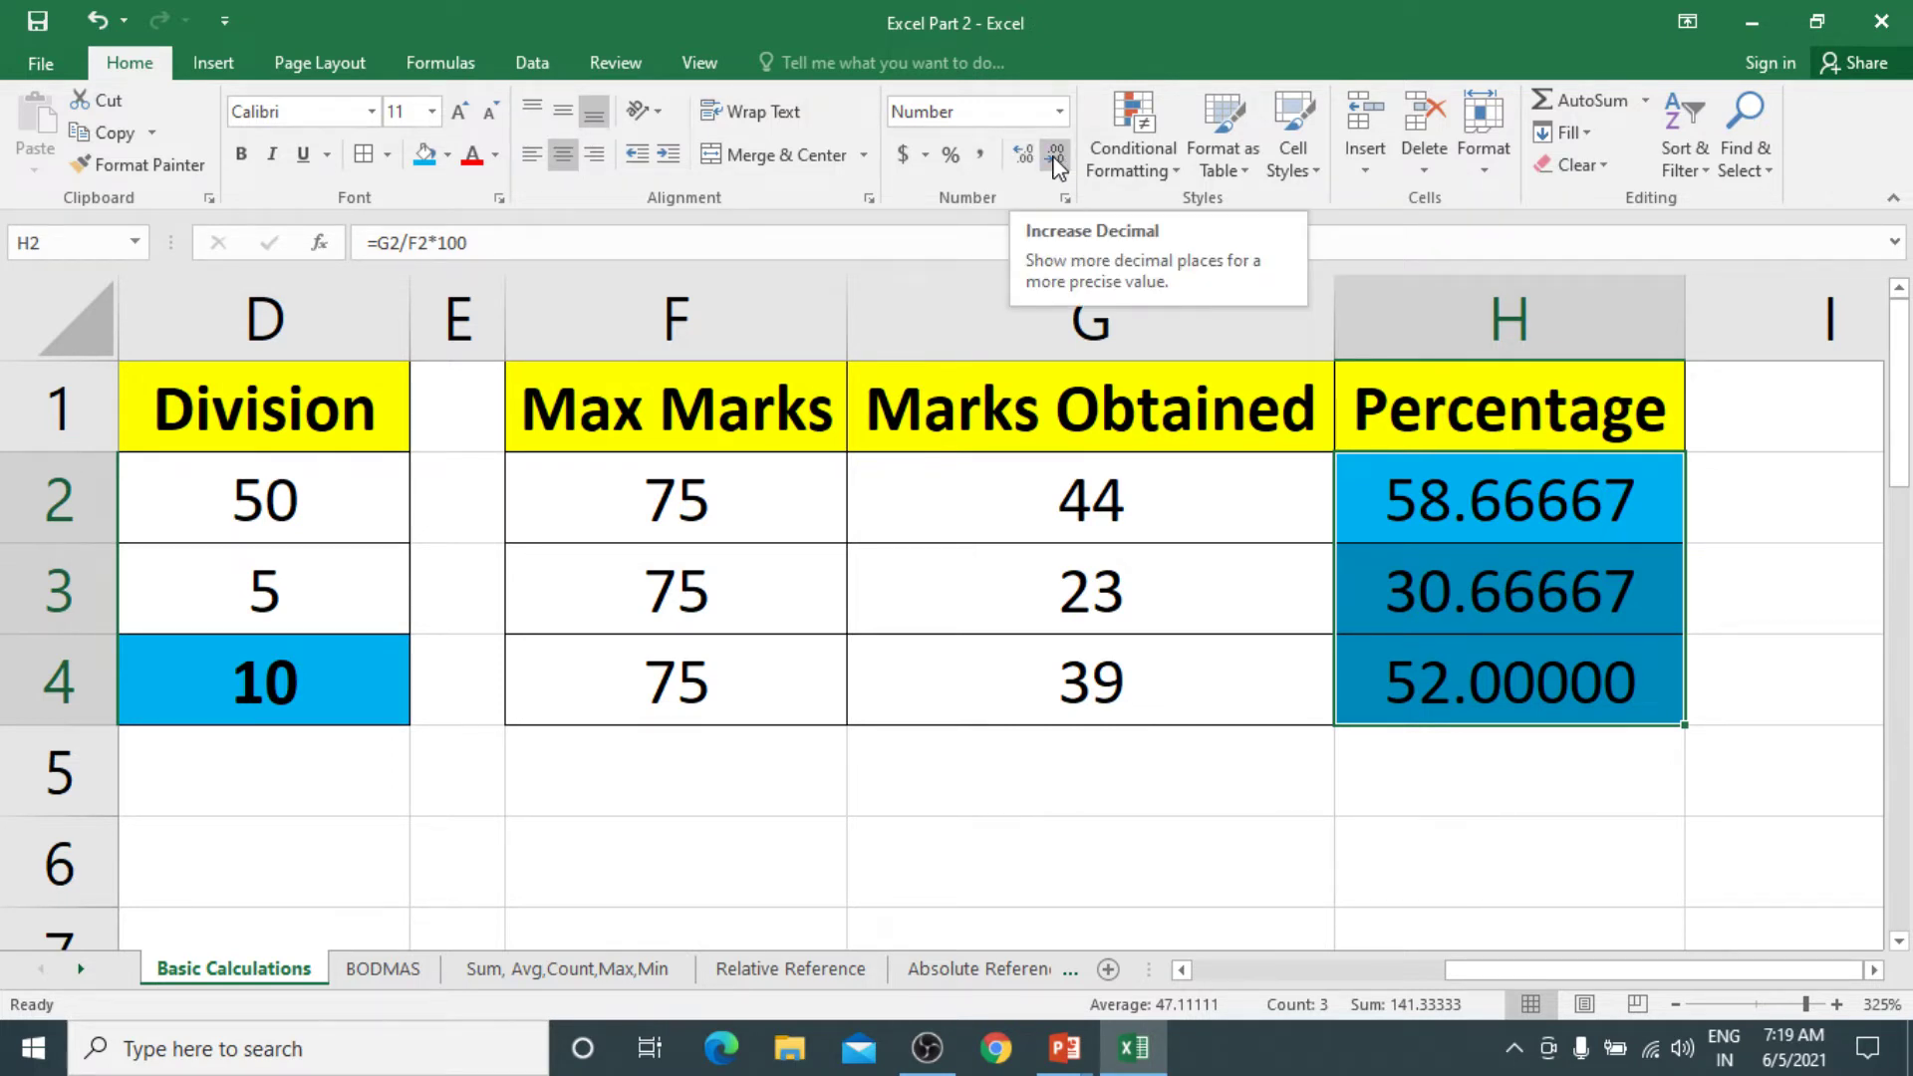
left_click(1056, 157)
left_click(1056, 158)
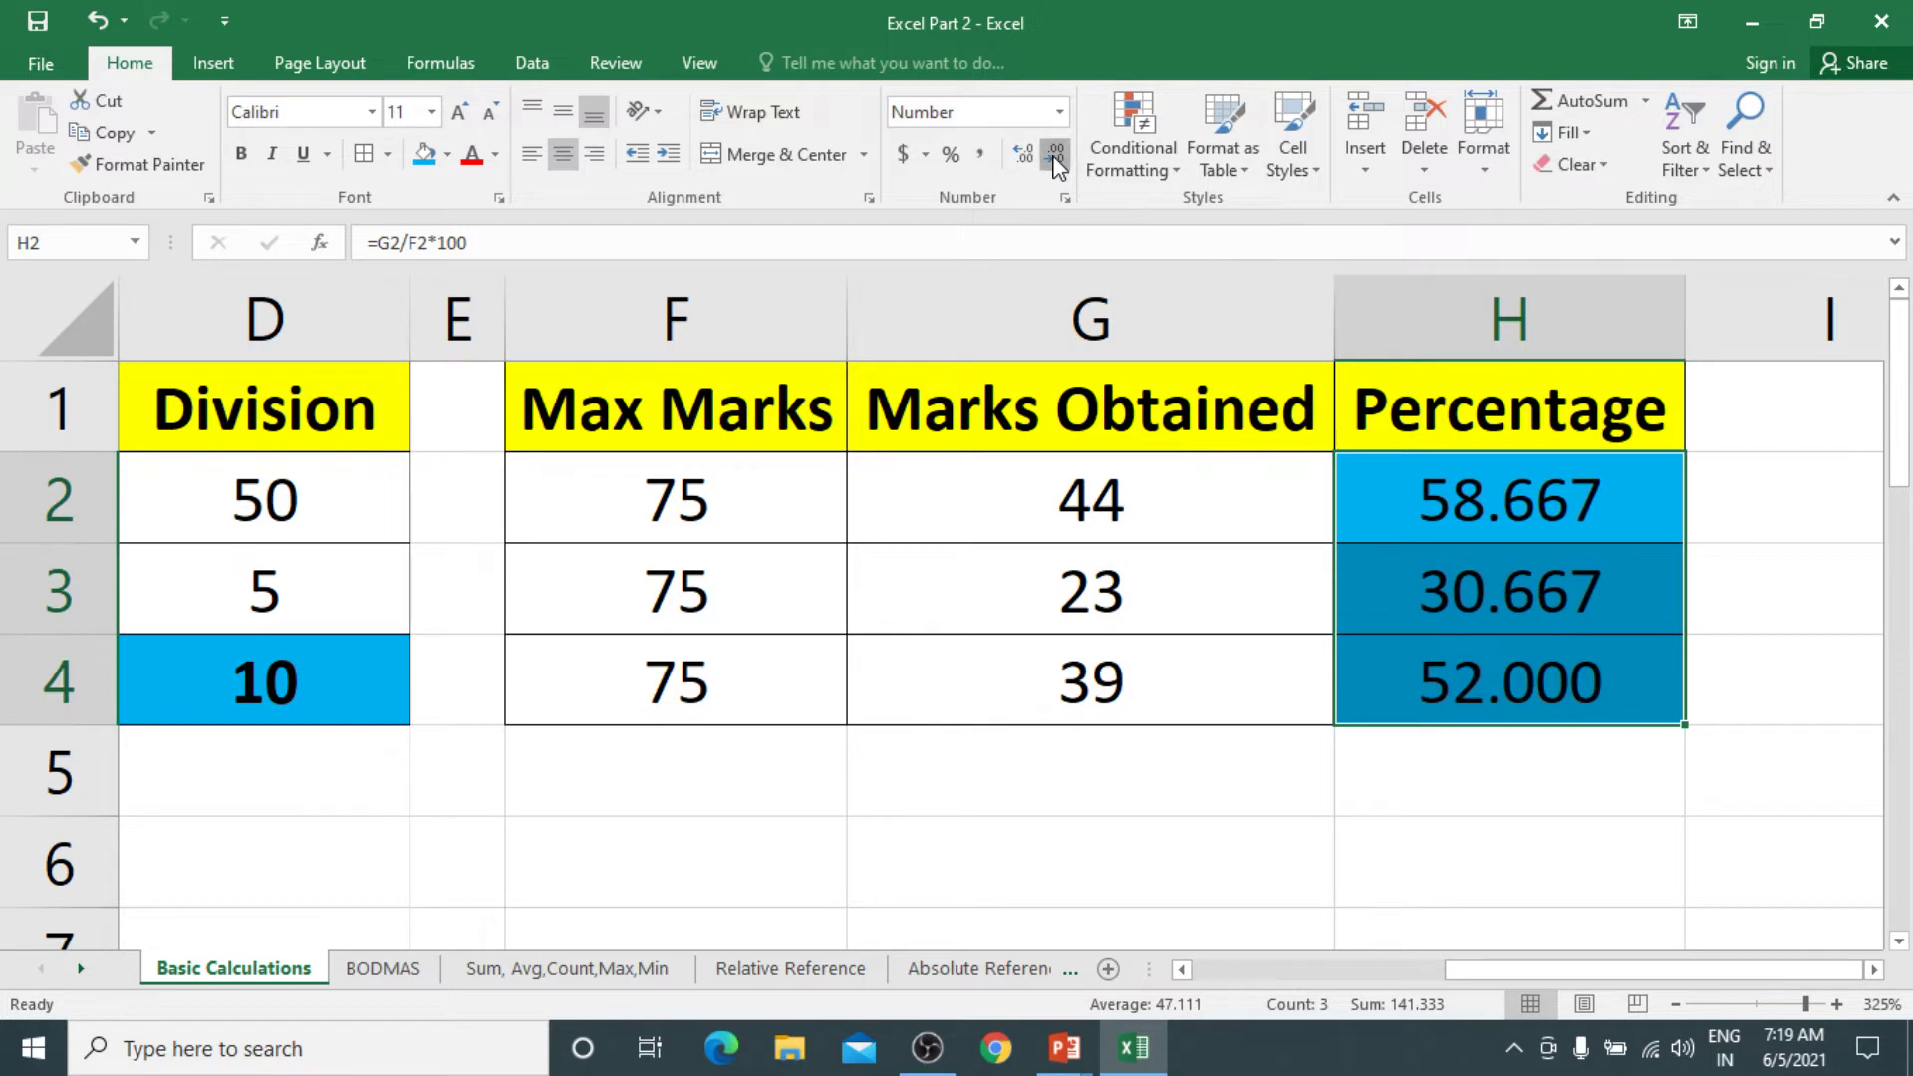
left_click(1056, 157)
left_click(1056, 157)
left_click(1056, 157)
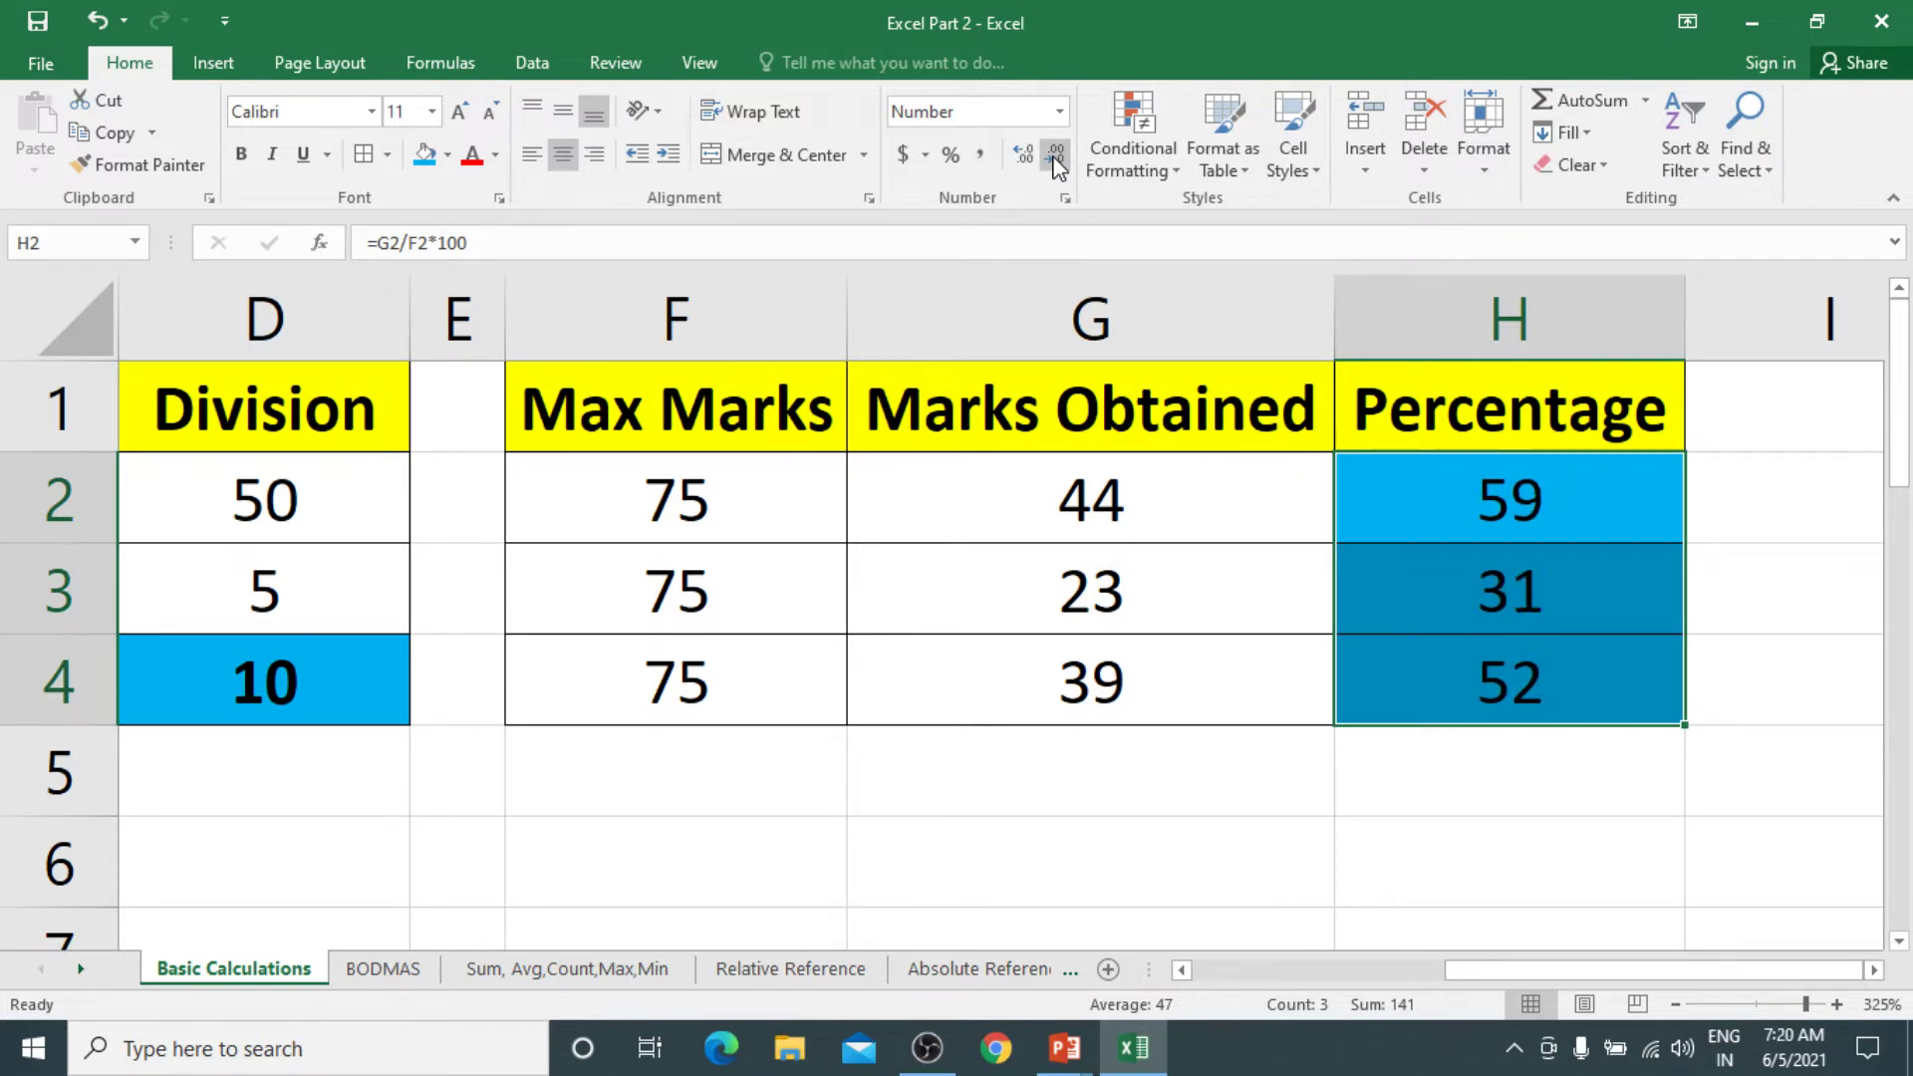
Increase the decimal places of the percentages in H2:H4 past five, and reduce them to four
left_click(1024, 157)
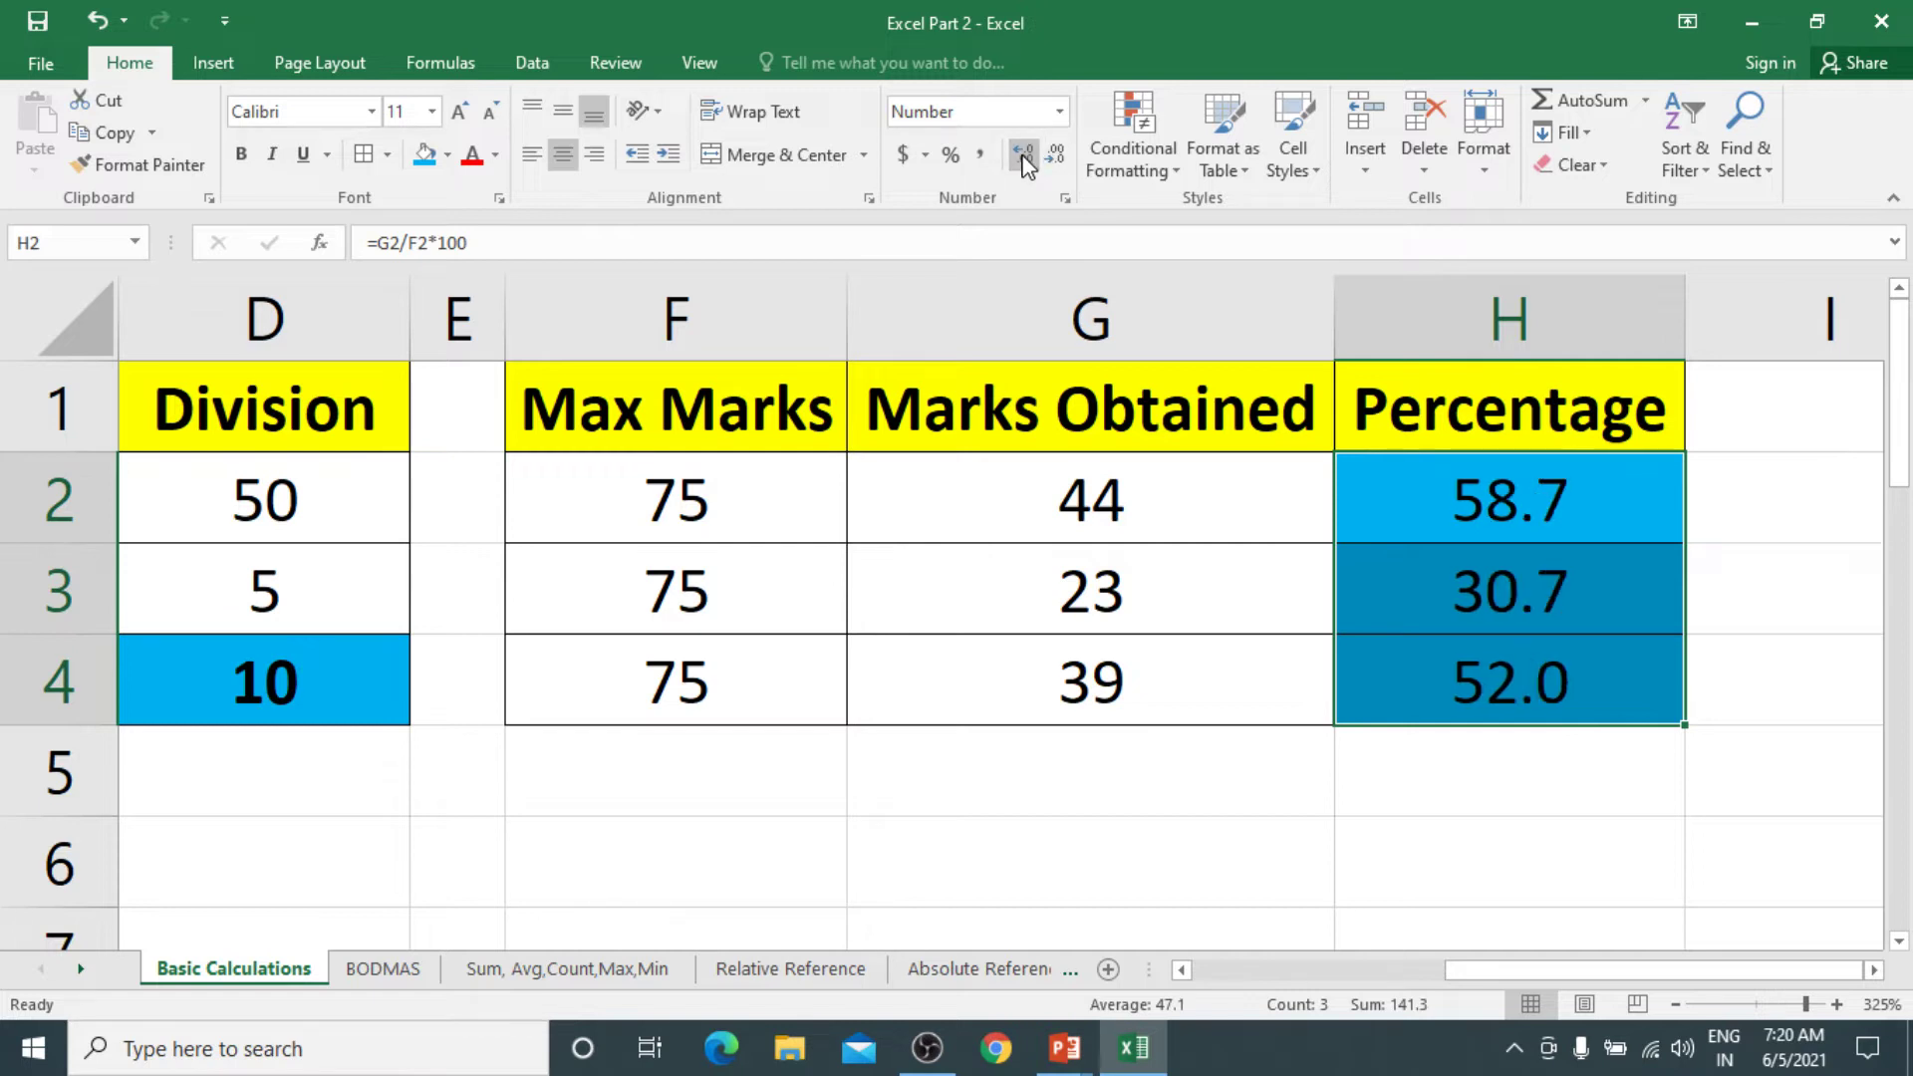
left_click(1024, 158)
left_click(1024, 158)
left_click(1024, 157)
left_click(1024, 157)
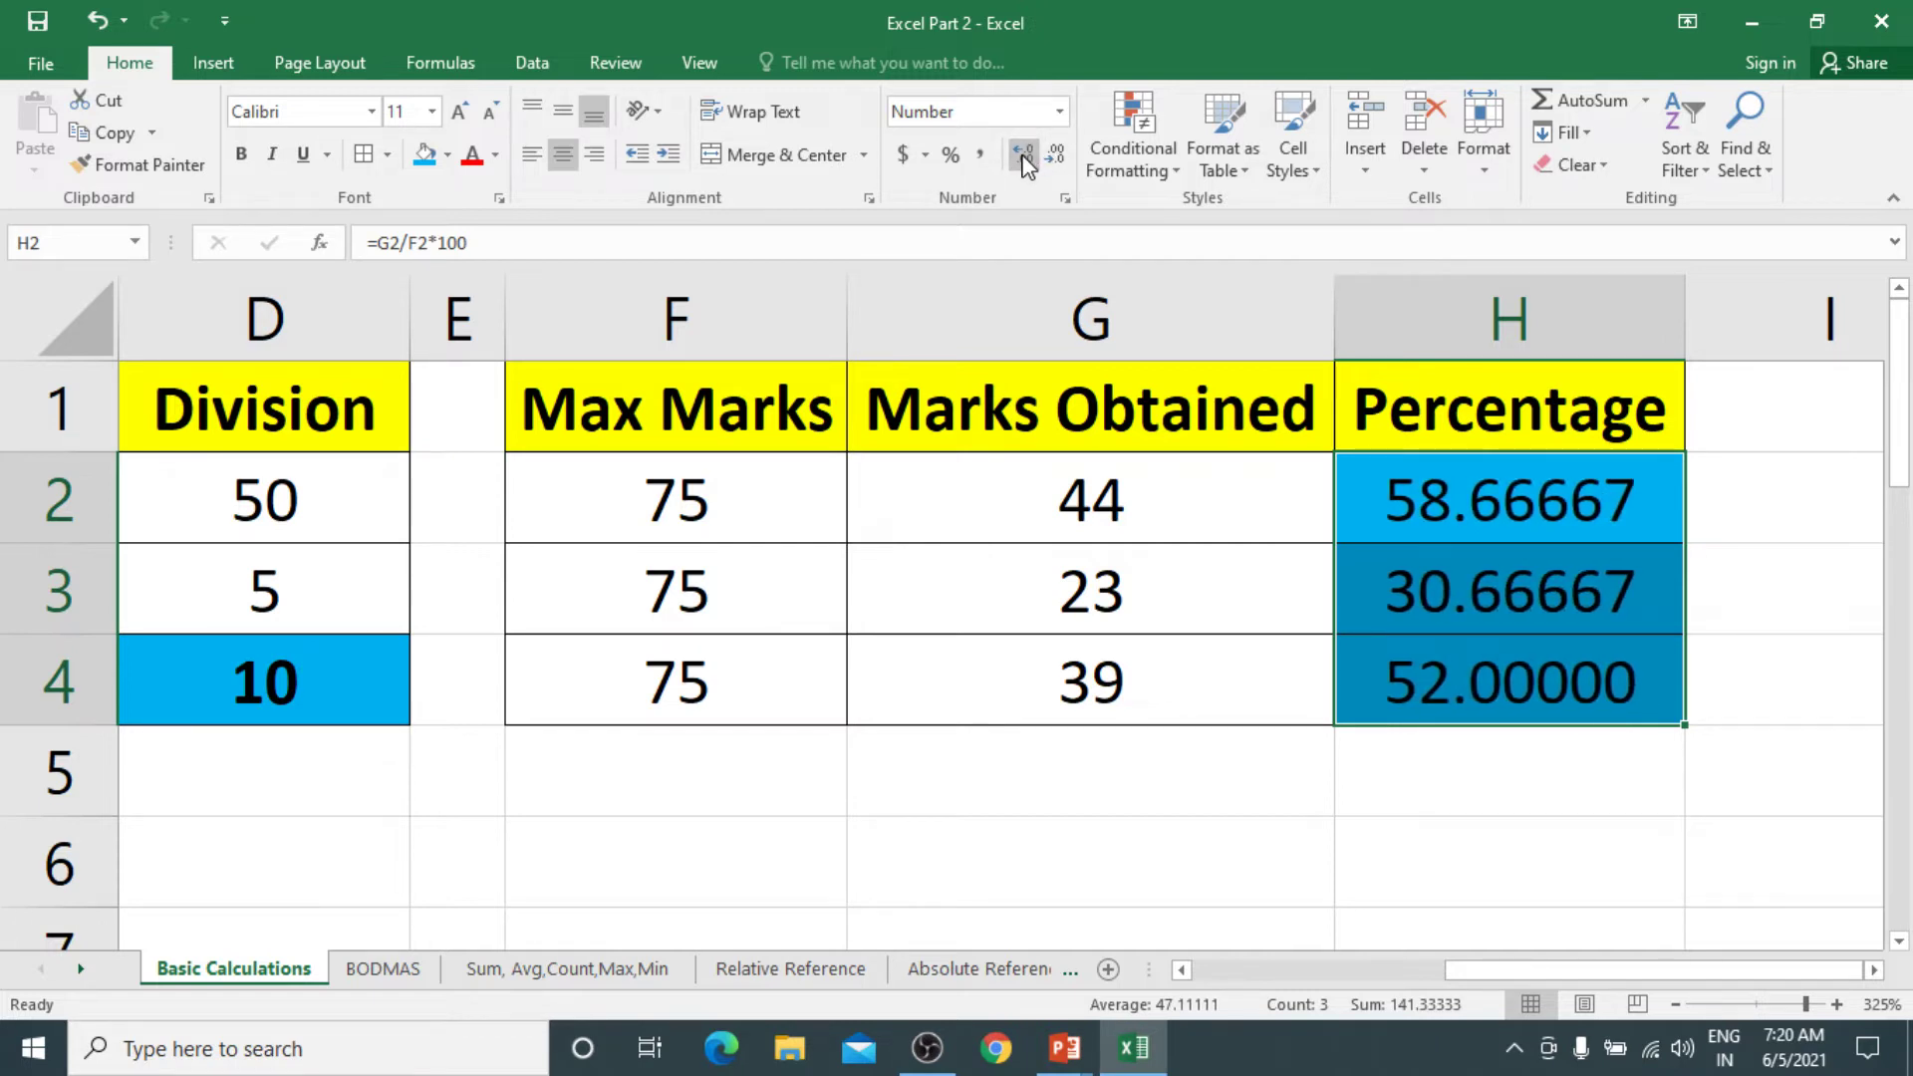
left_click(1024, 158)
left_click(1054, 157)
left_click(1054, 158)
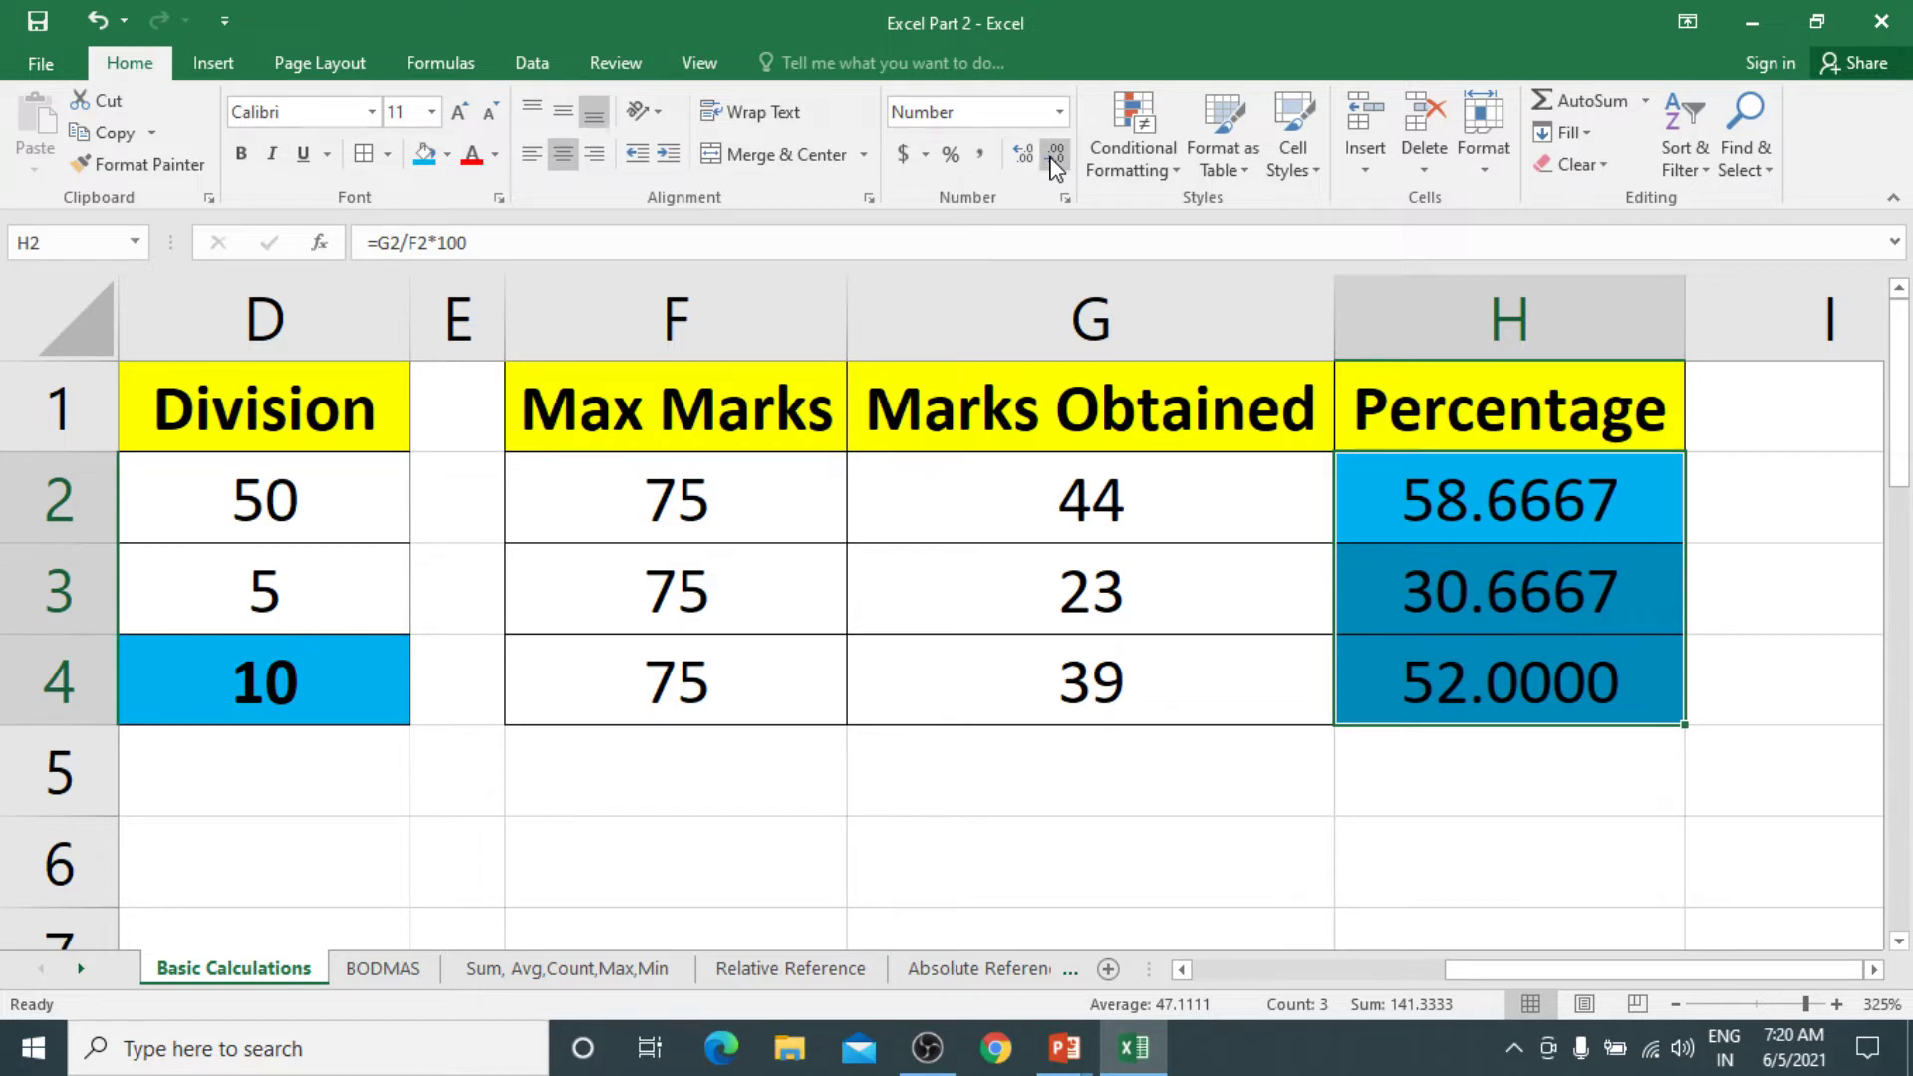
Reduce the Percentage values in H2:H4 to two decimal places
left_click(1054, 158)
left_click(1054, 158)
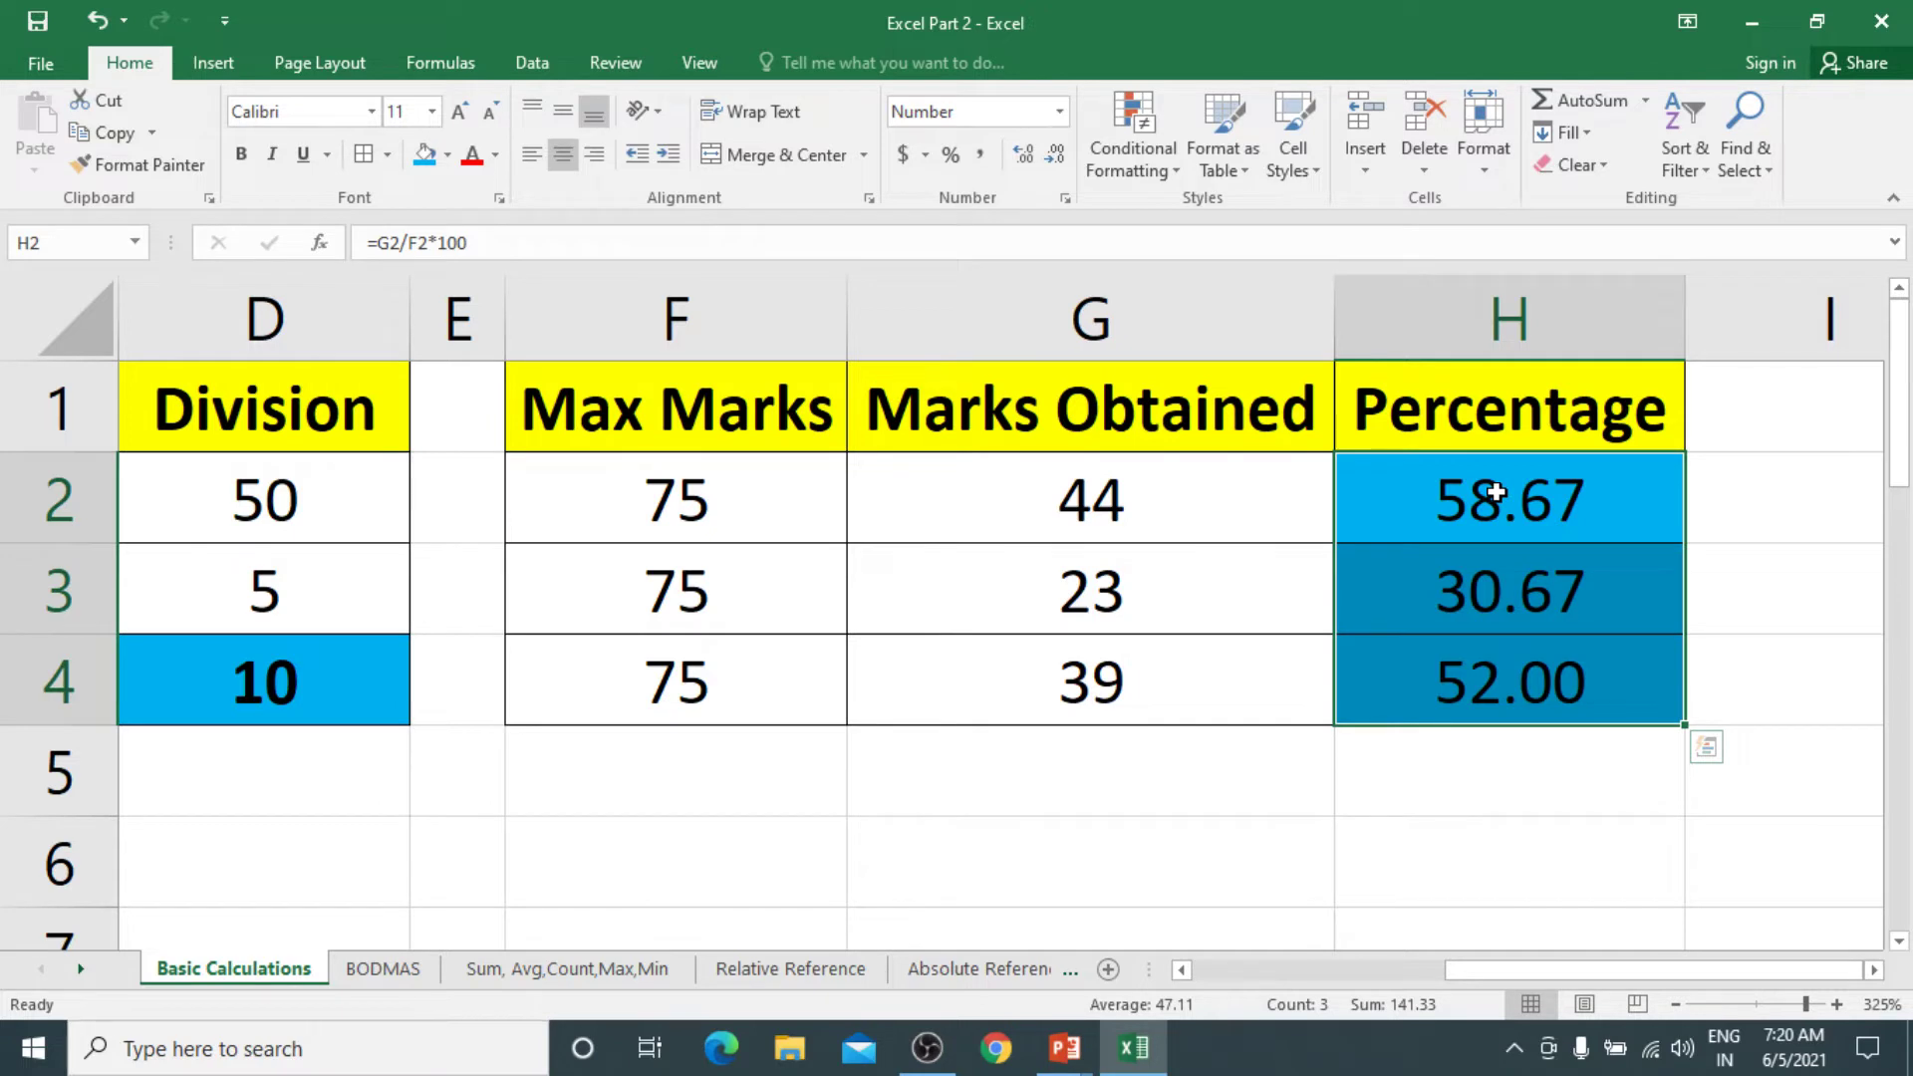
left_click(730, 511)
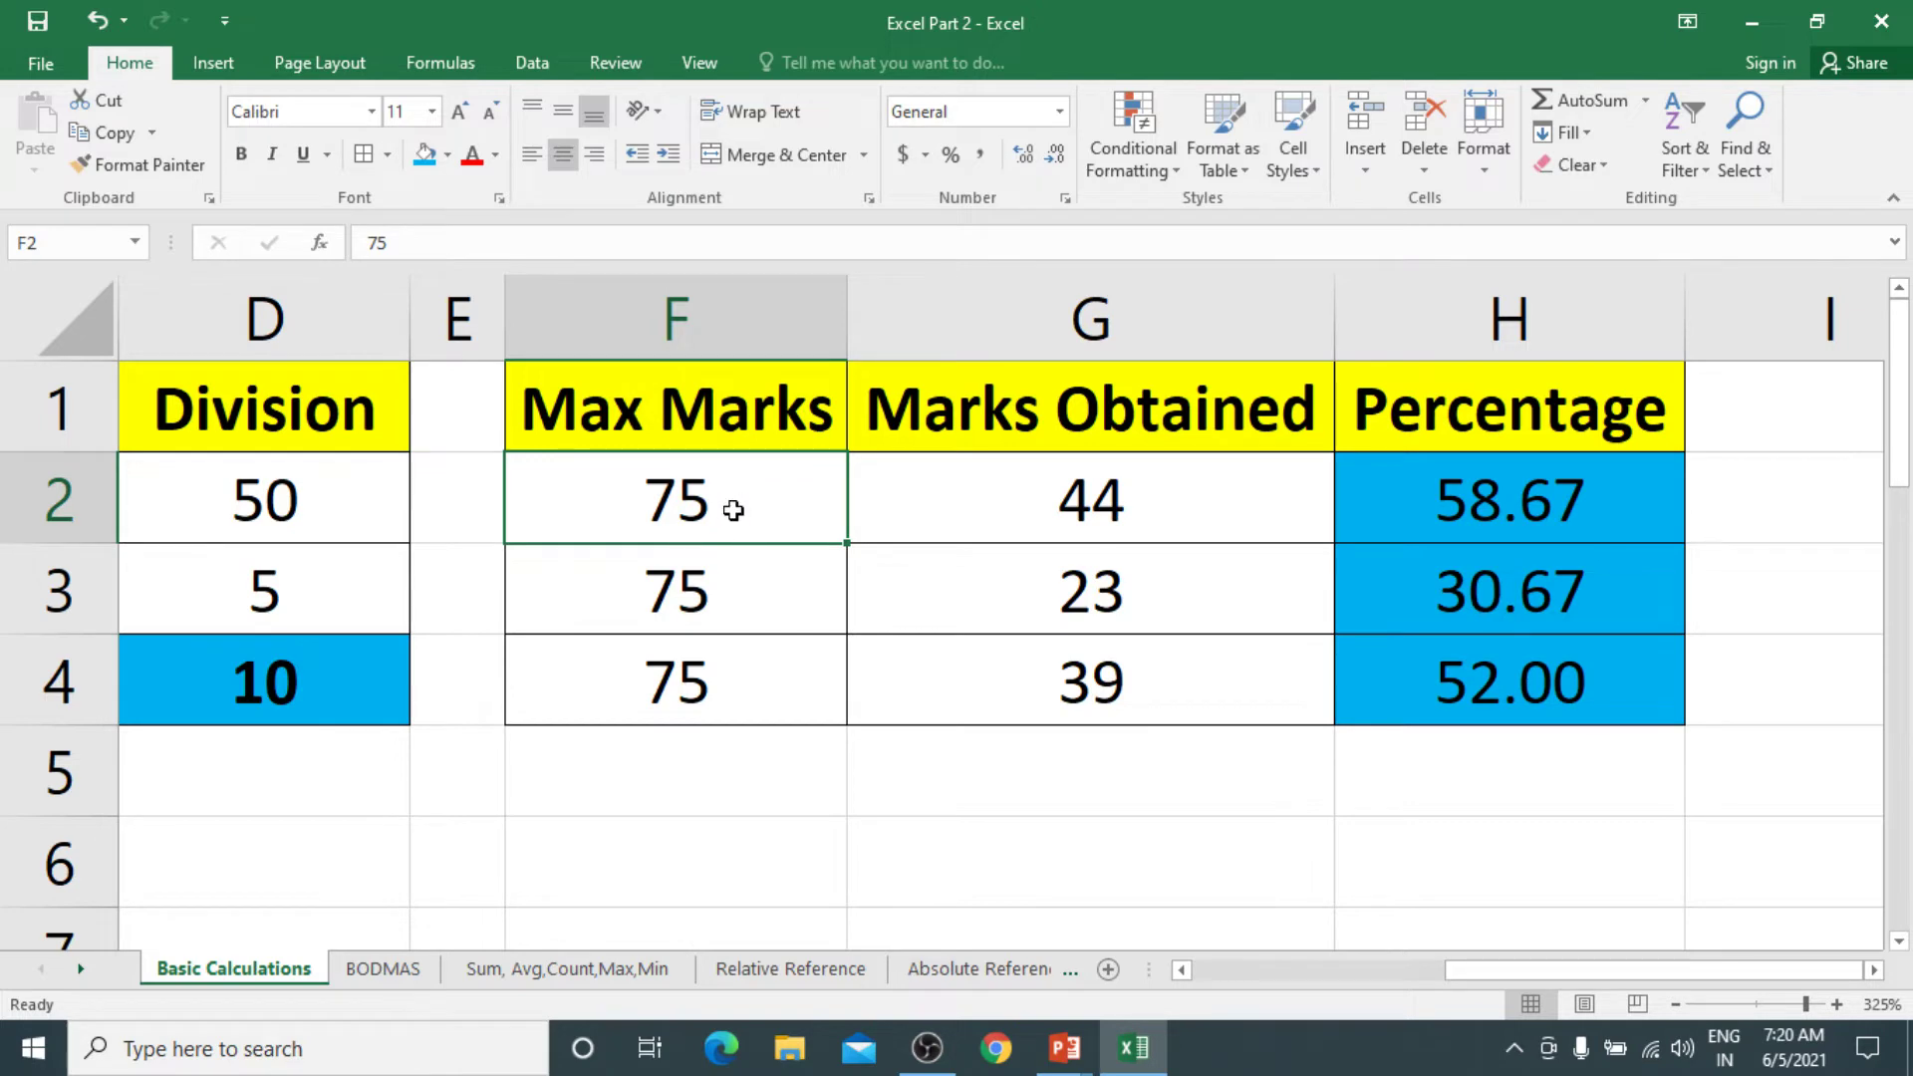
Open the BODMAS worksheet with the employee allowances table and the calculation rules
left_click(385, 968)
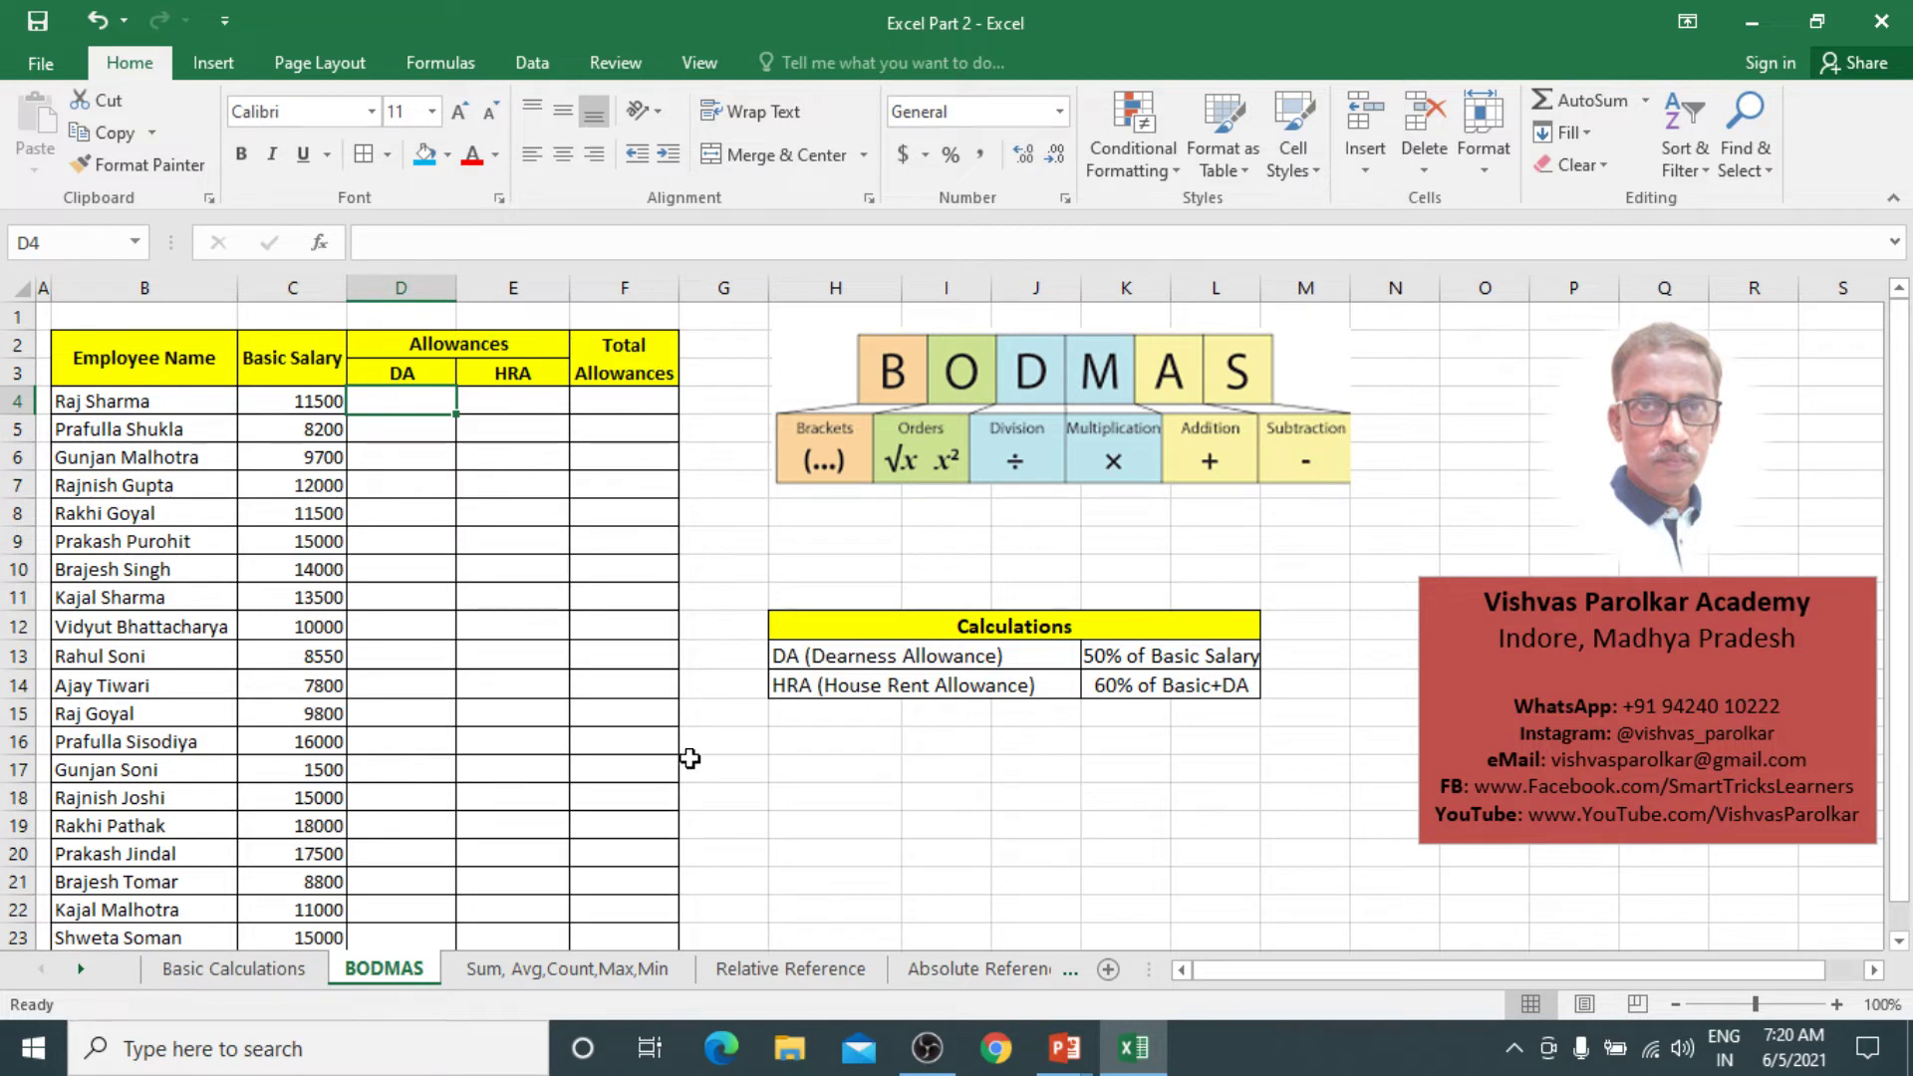
scroll(1124, 560, "up", 2)
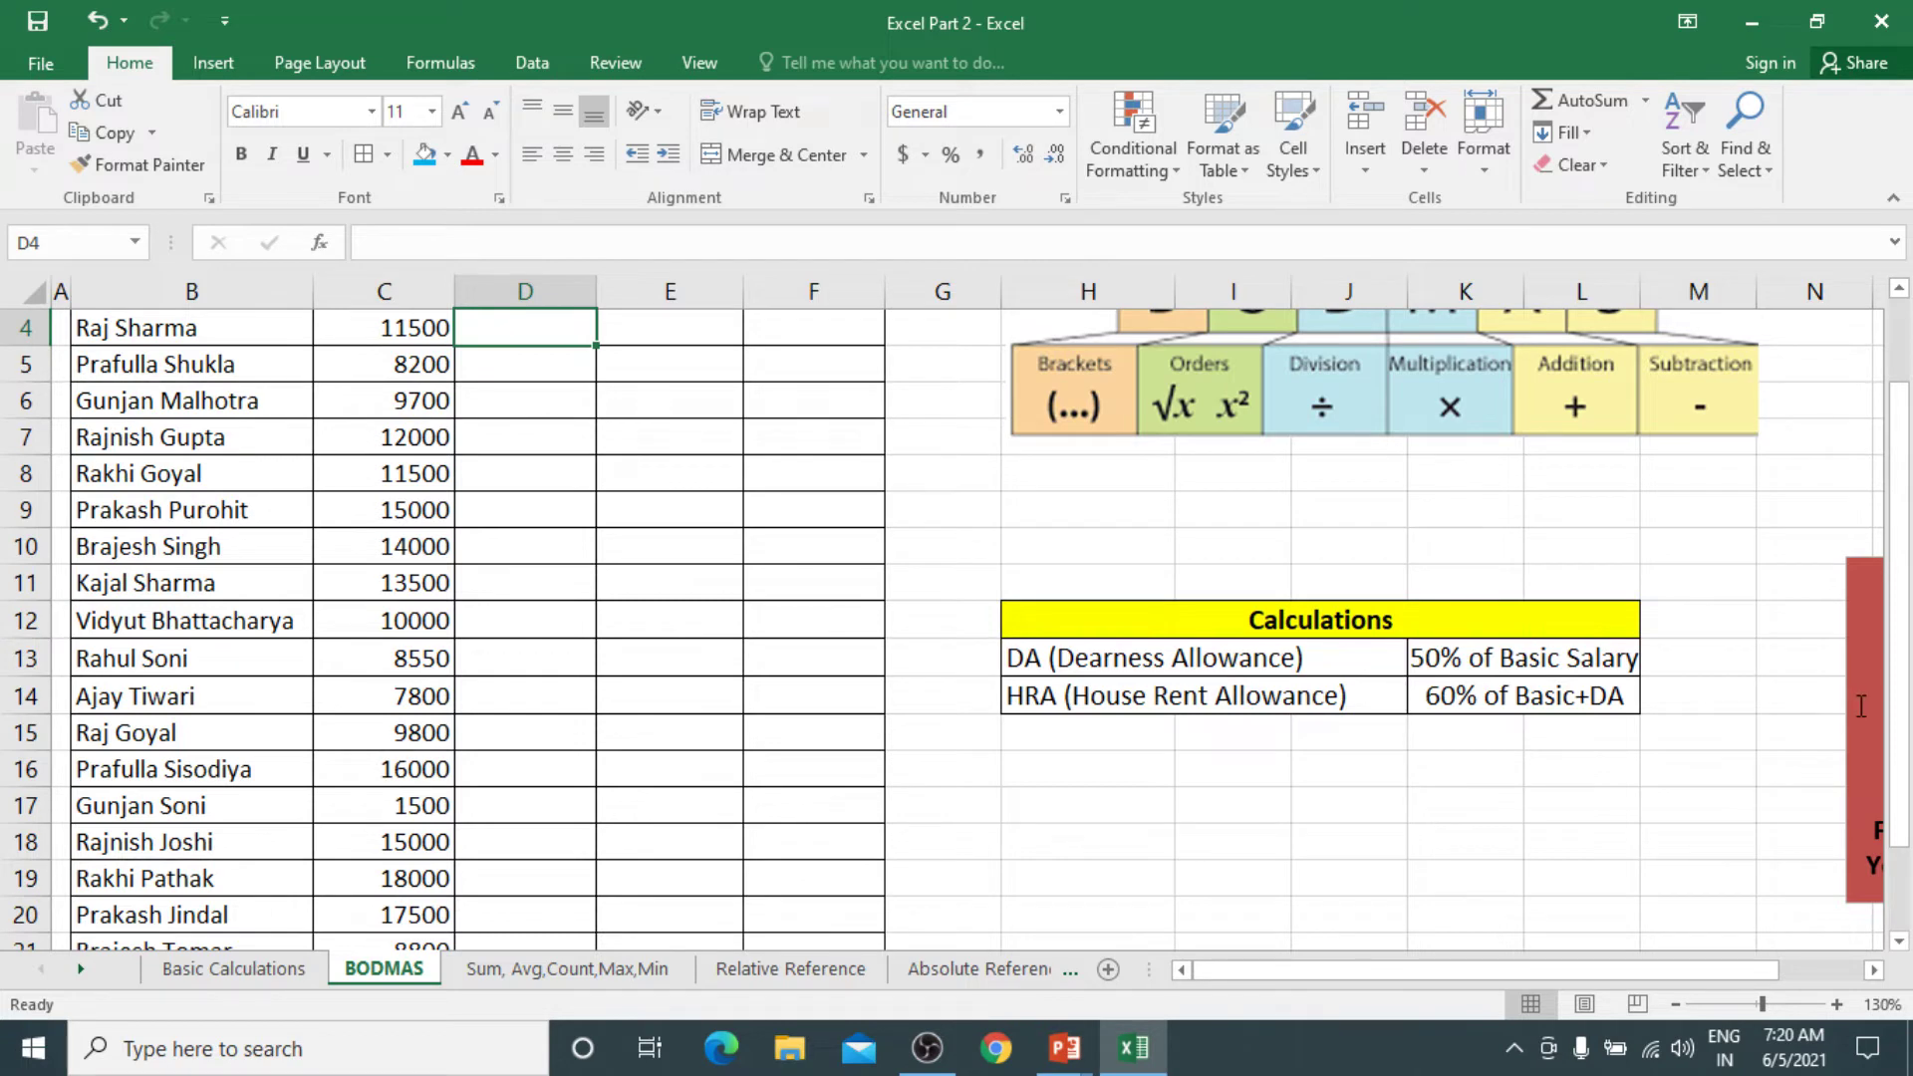
scroll(1861, 705, "up", 1)
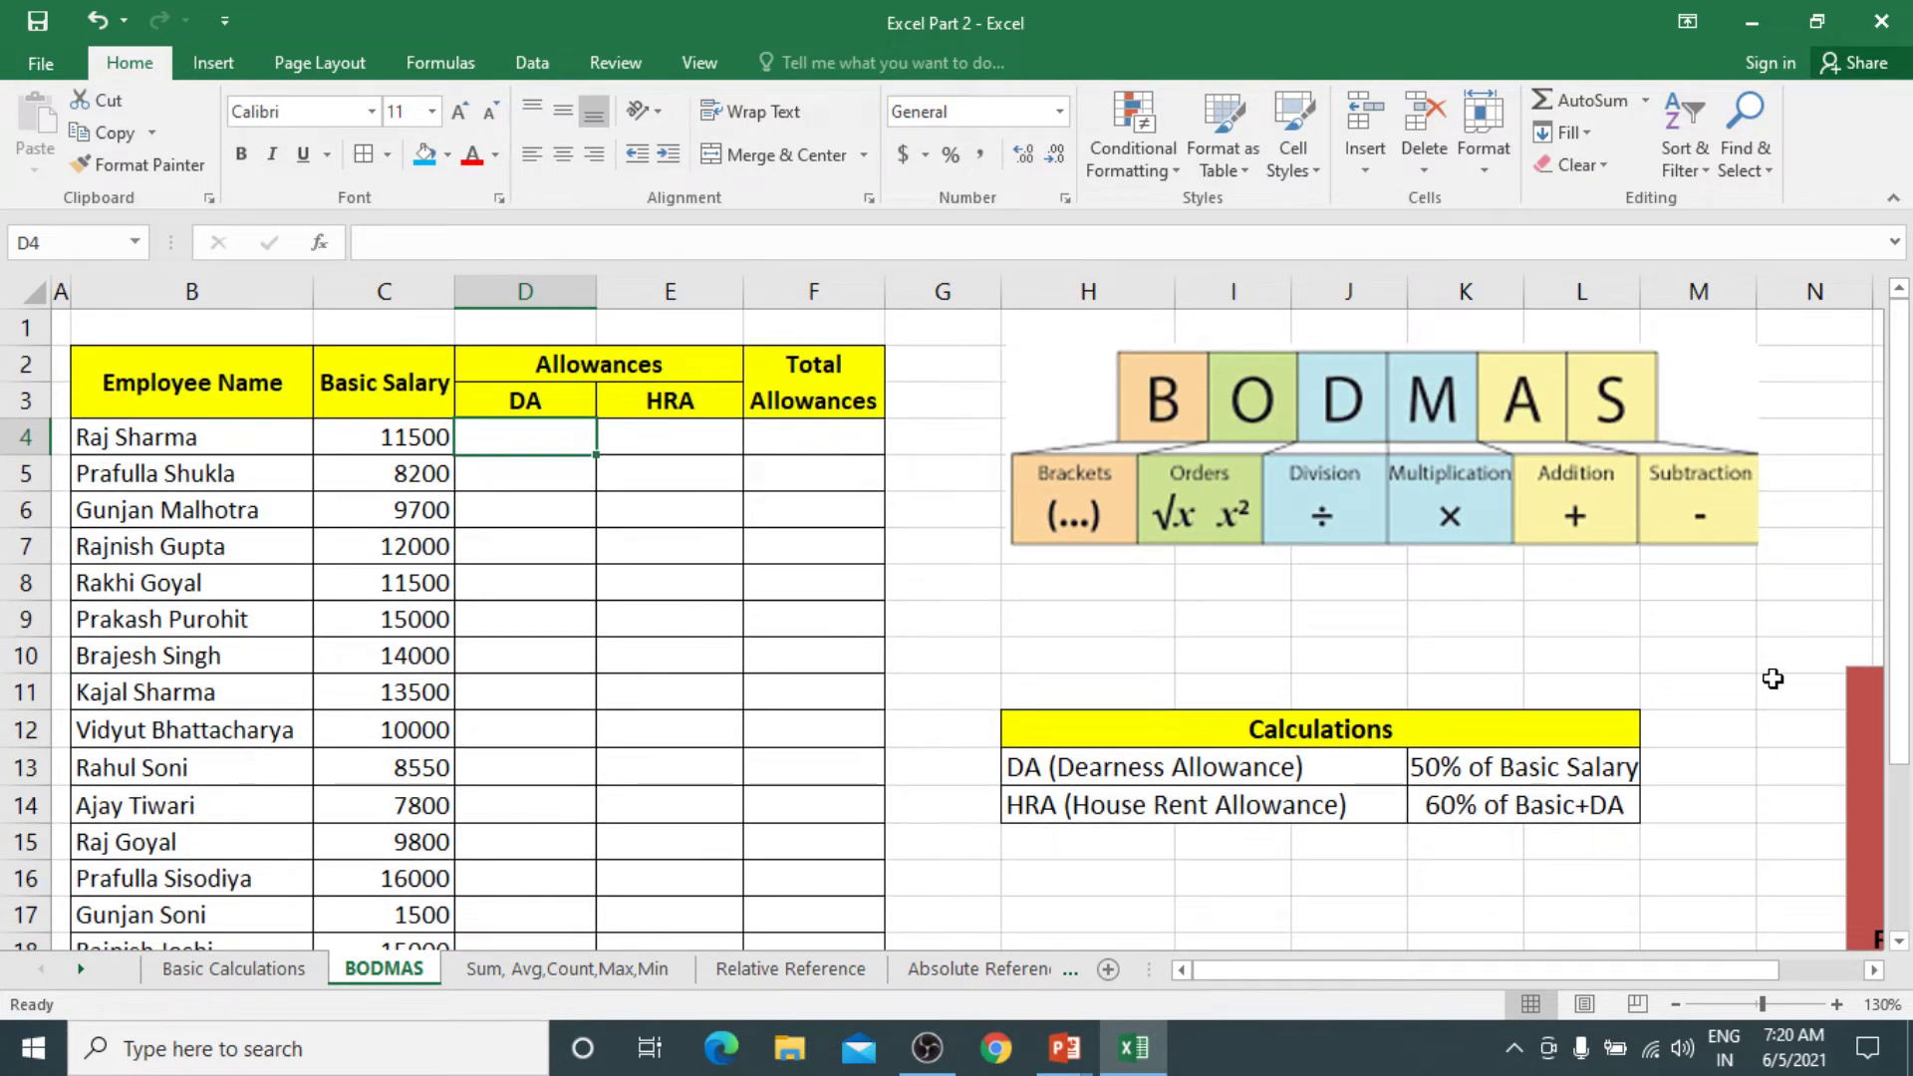
scroll(1772, 679, "up", 1)
scroll(1772, 678, "down", 1)
Shrink the text in the red contact text box beside the calculation rules
left_click(1853, 775)
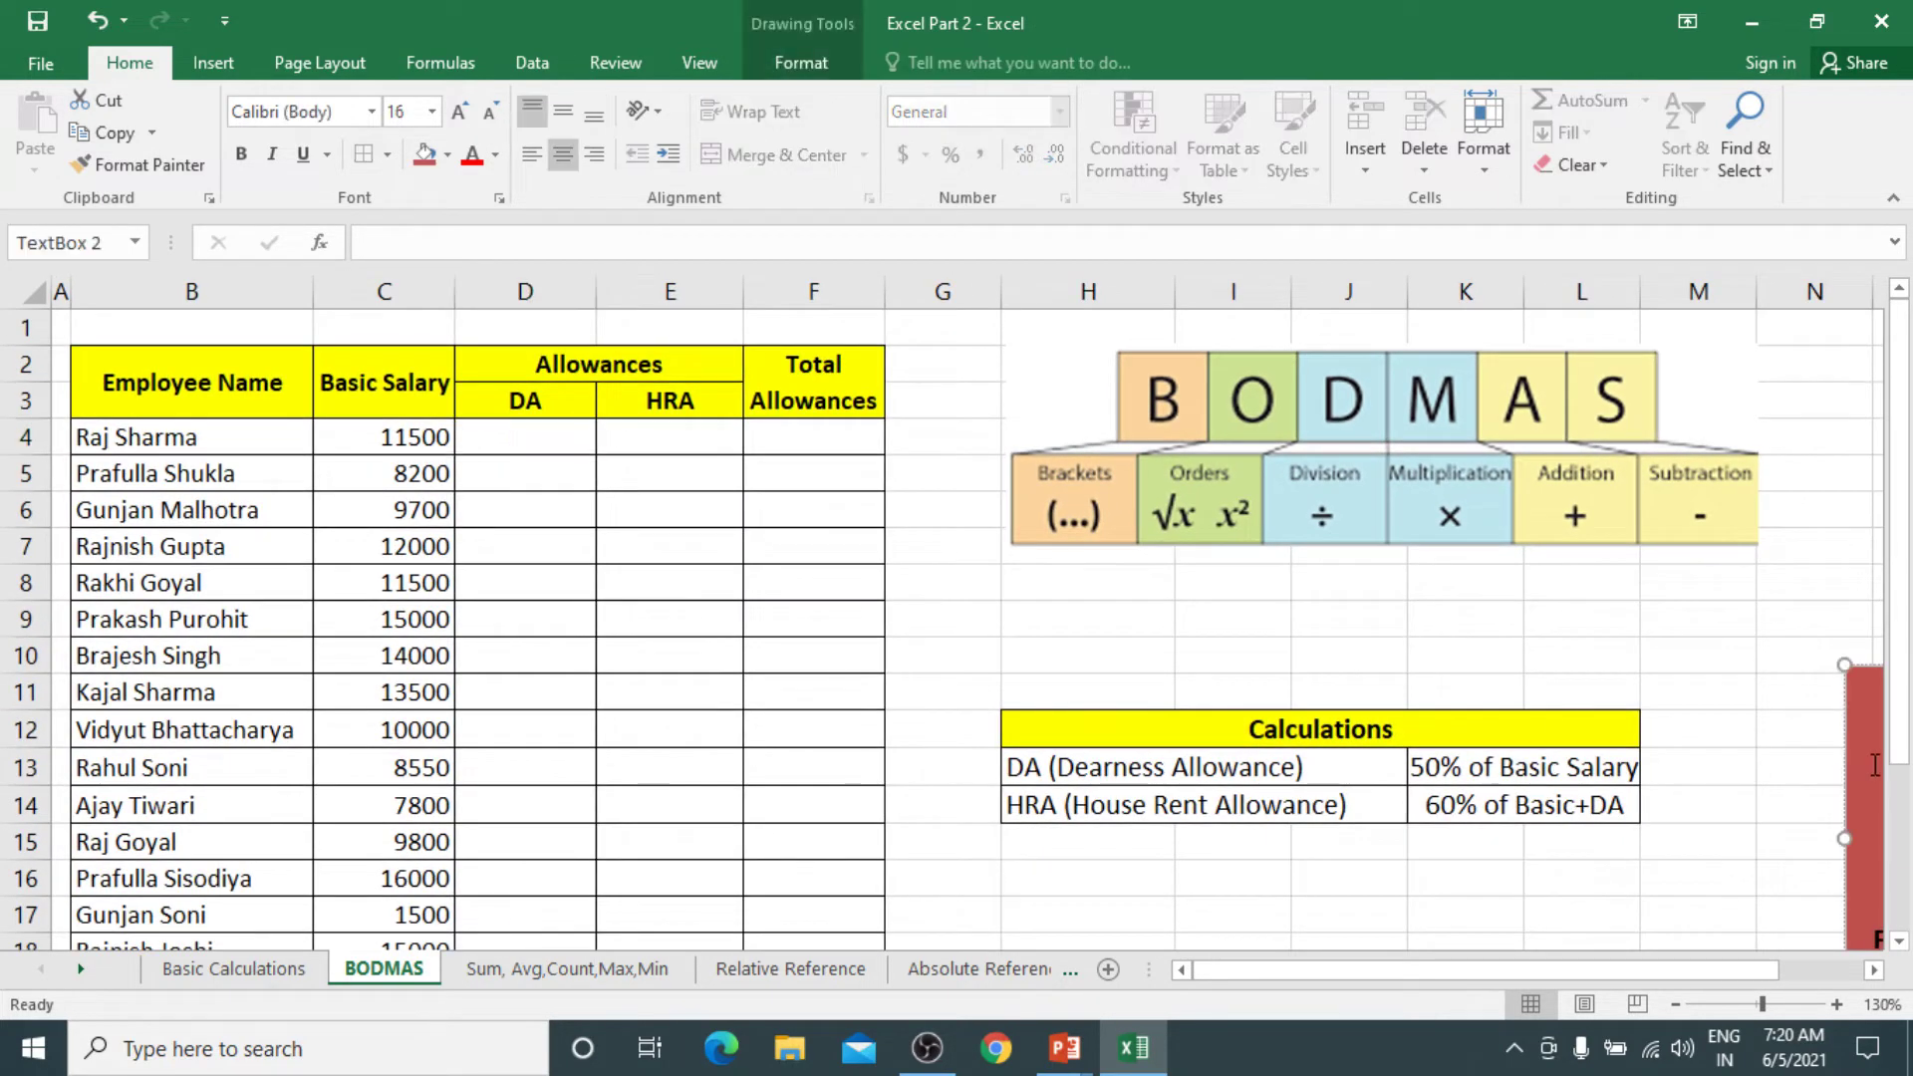
key("ctrl+b")
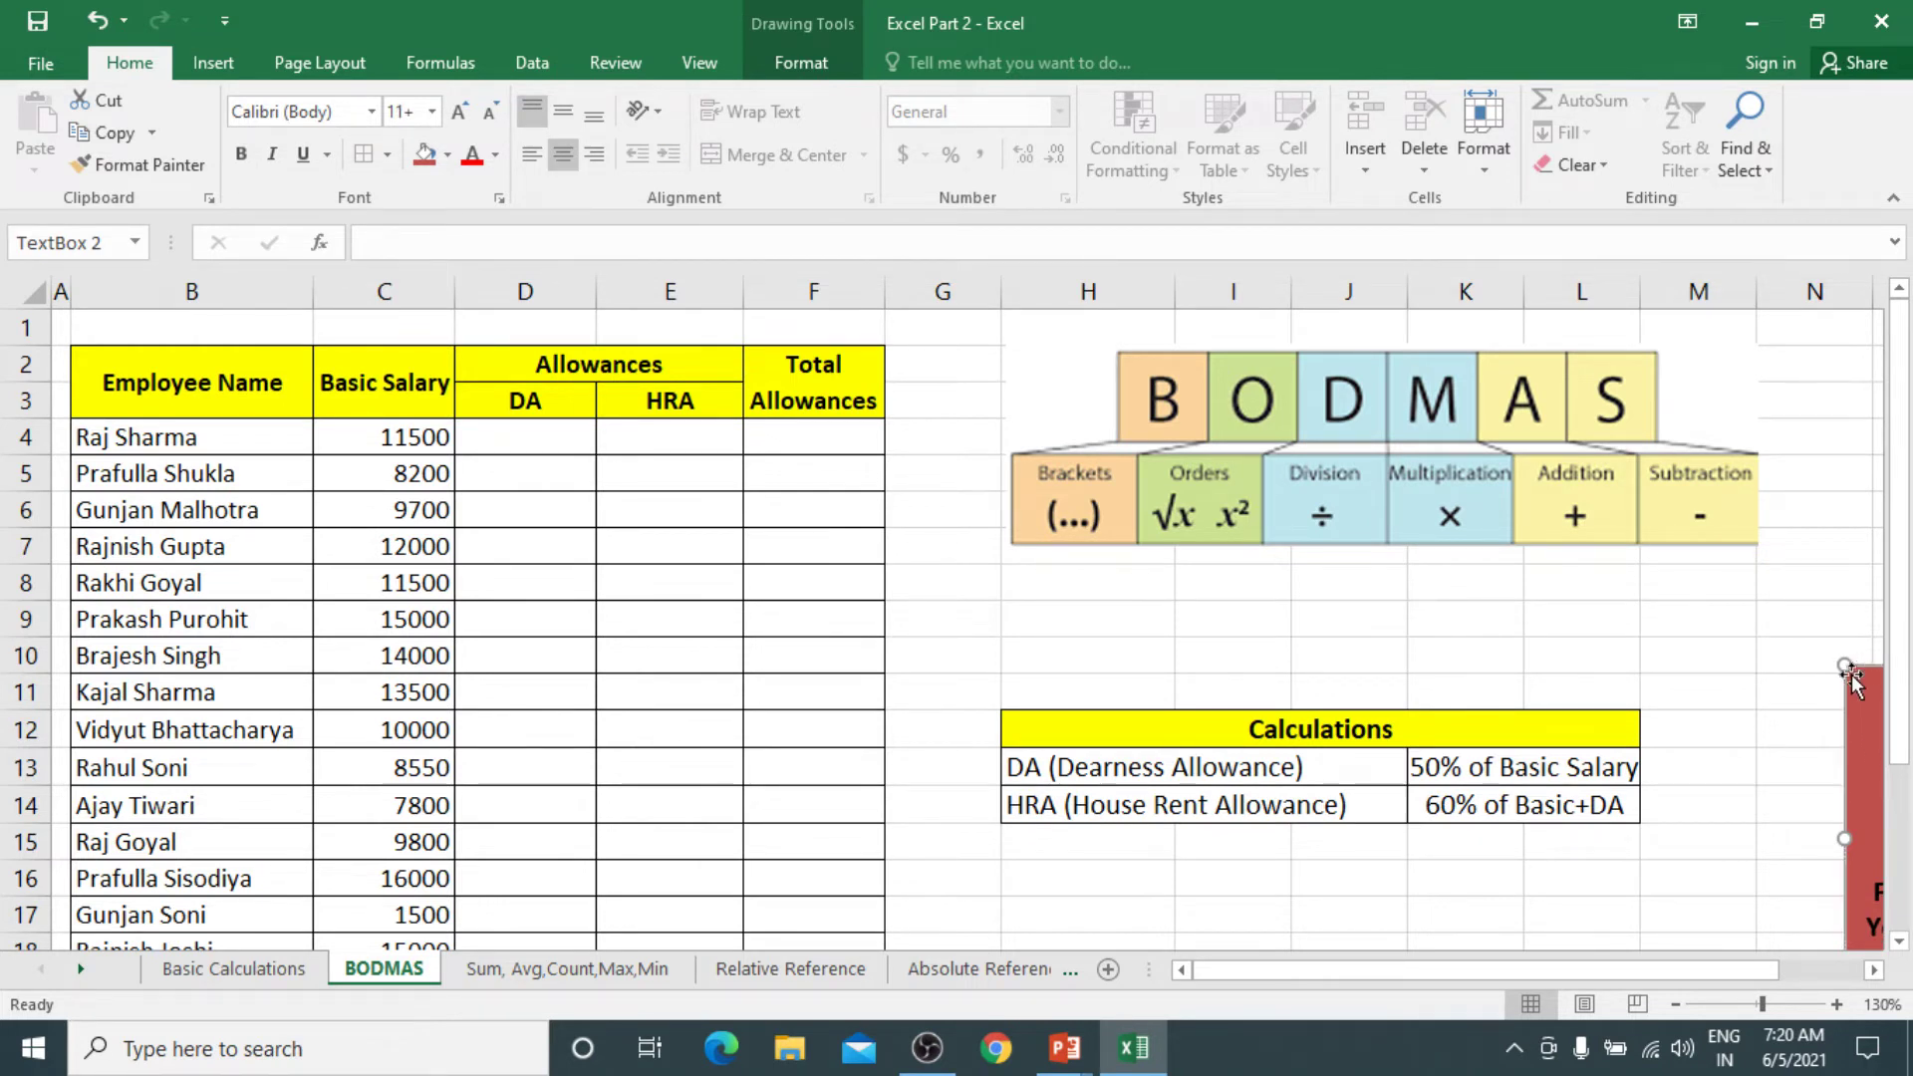
left_click(1634, 679)
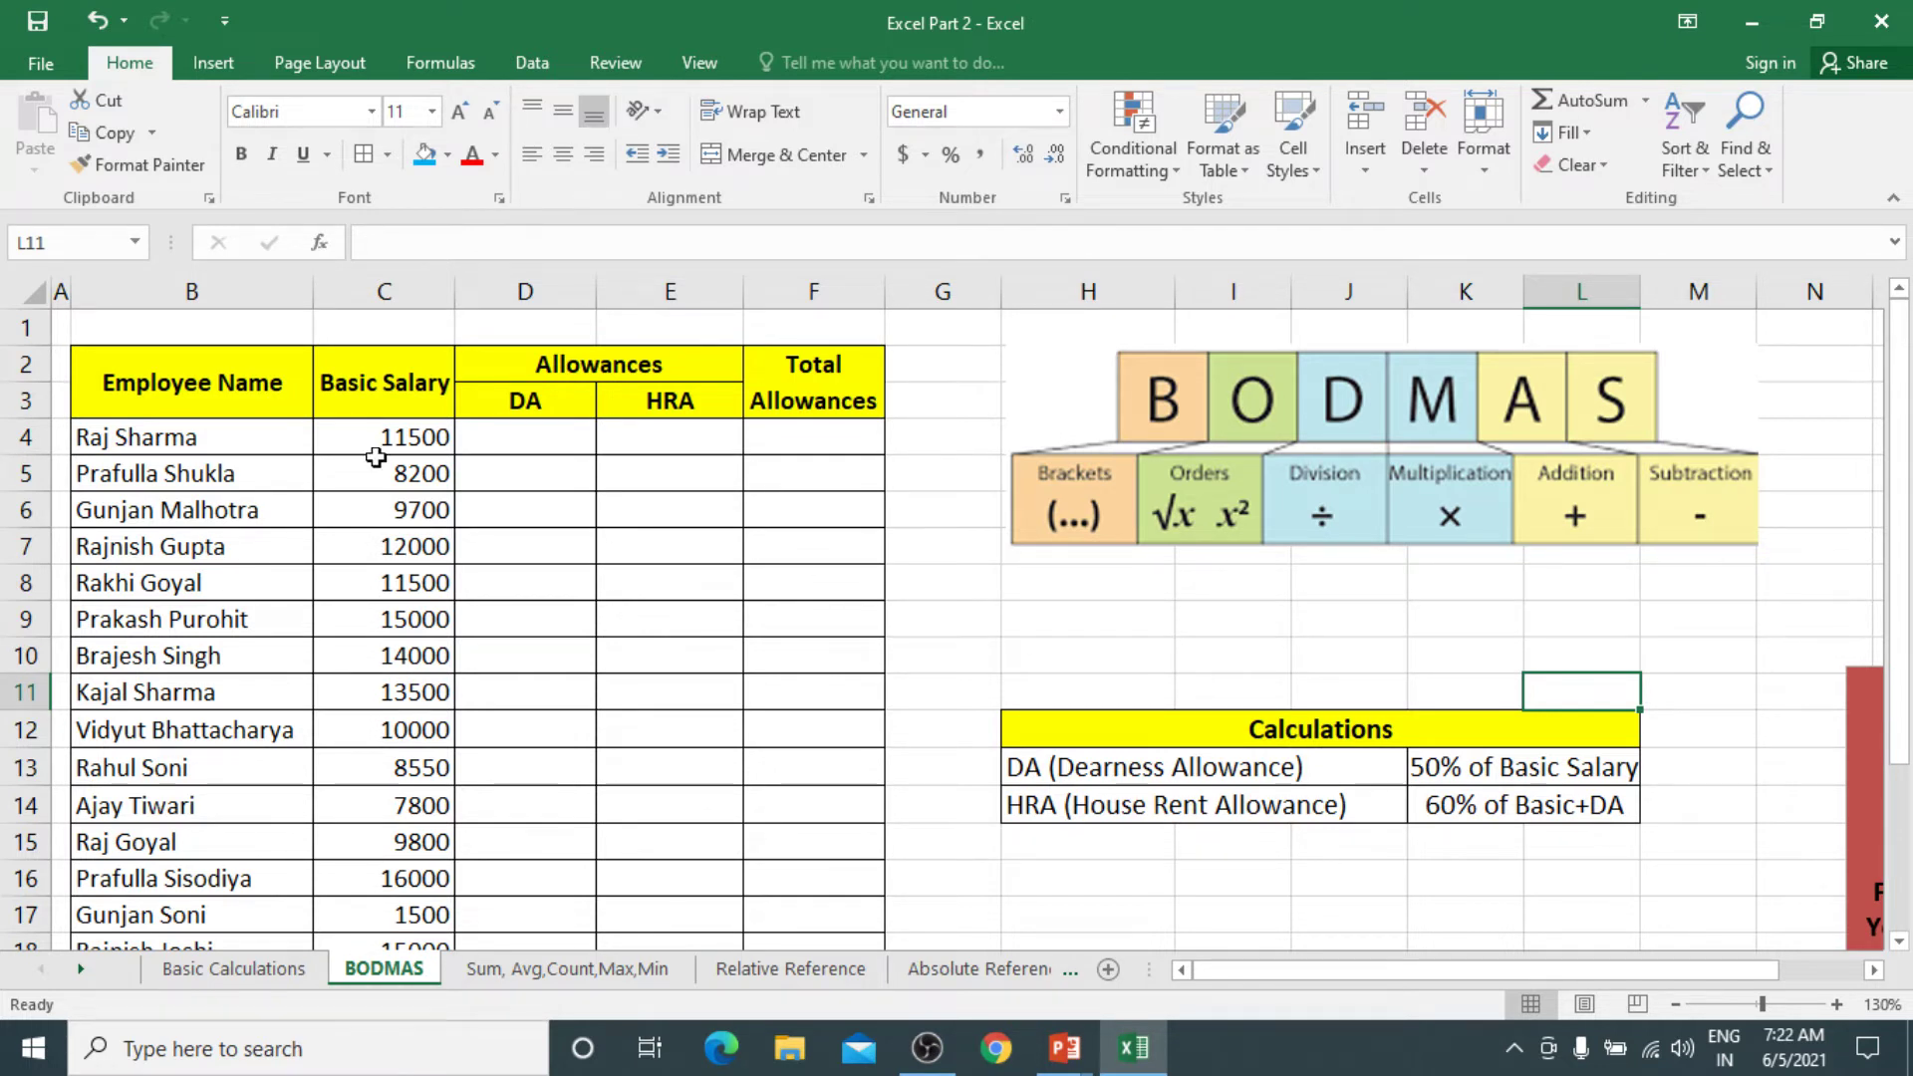
Widen the narrow column A beside the employee table
left_click(269, 446)
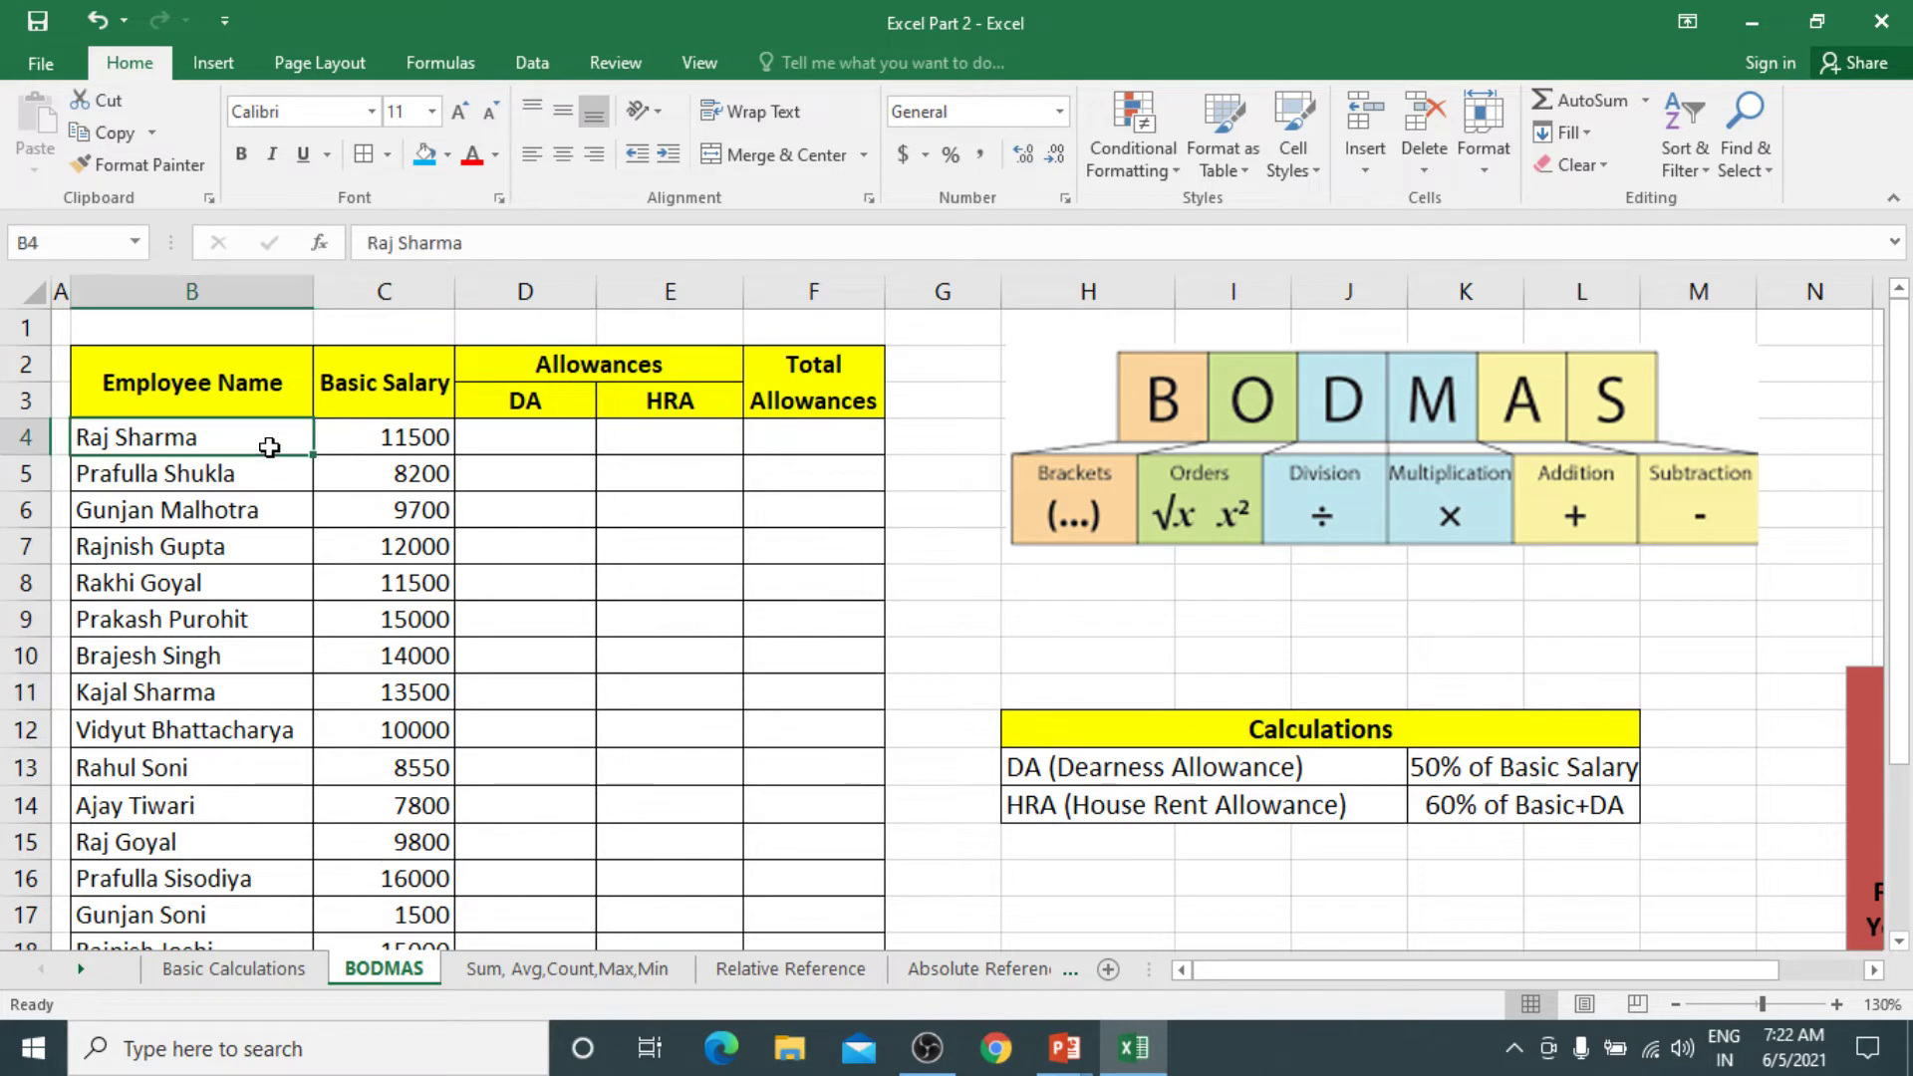
key("Left")
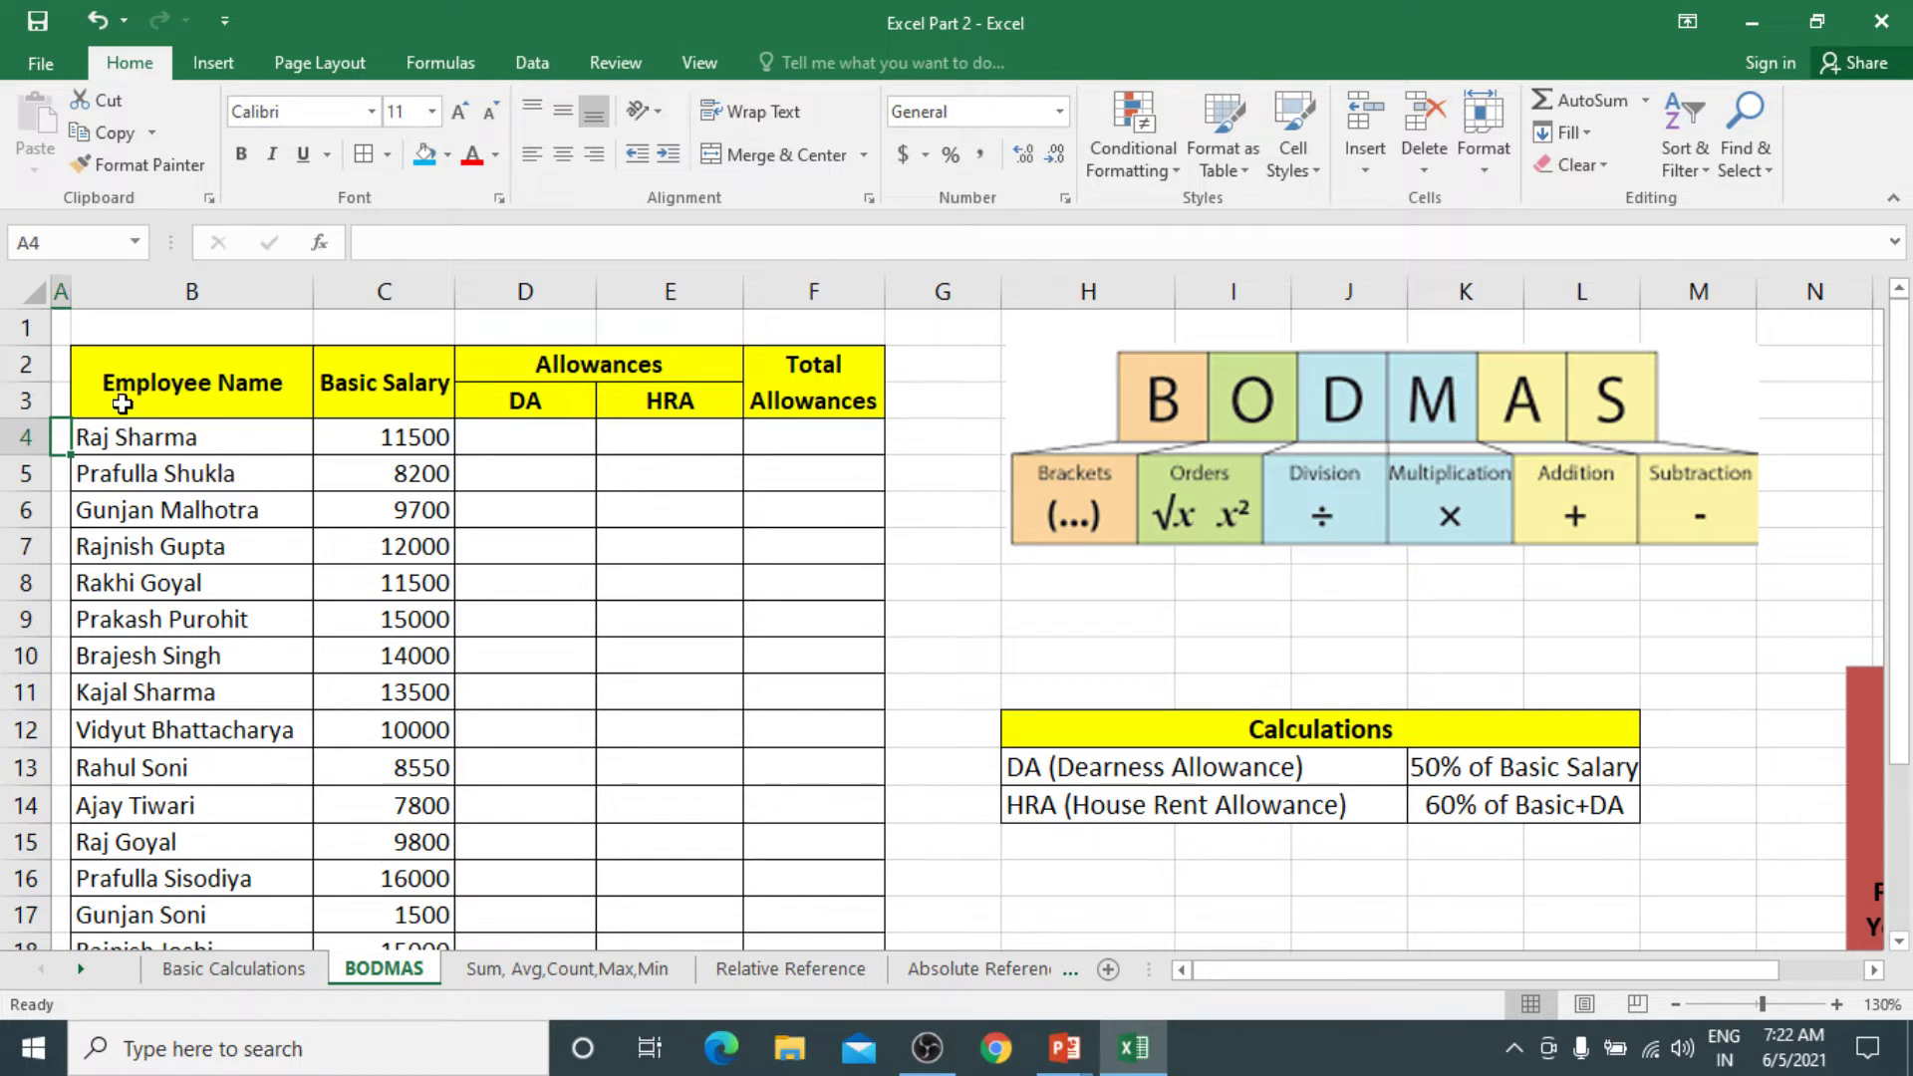
left_click_drag(69, 296, 116, 297)
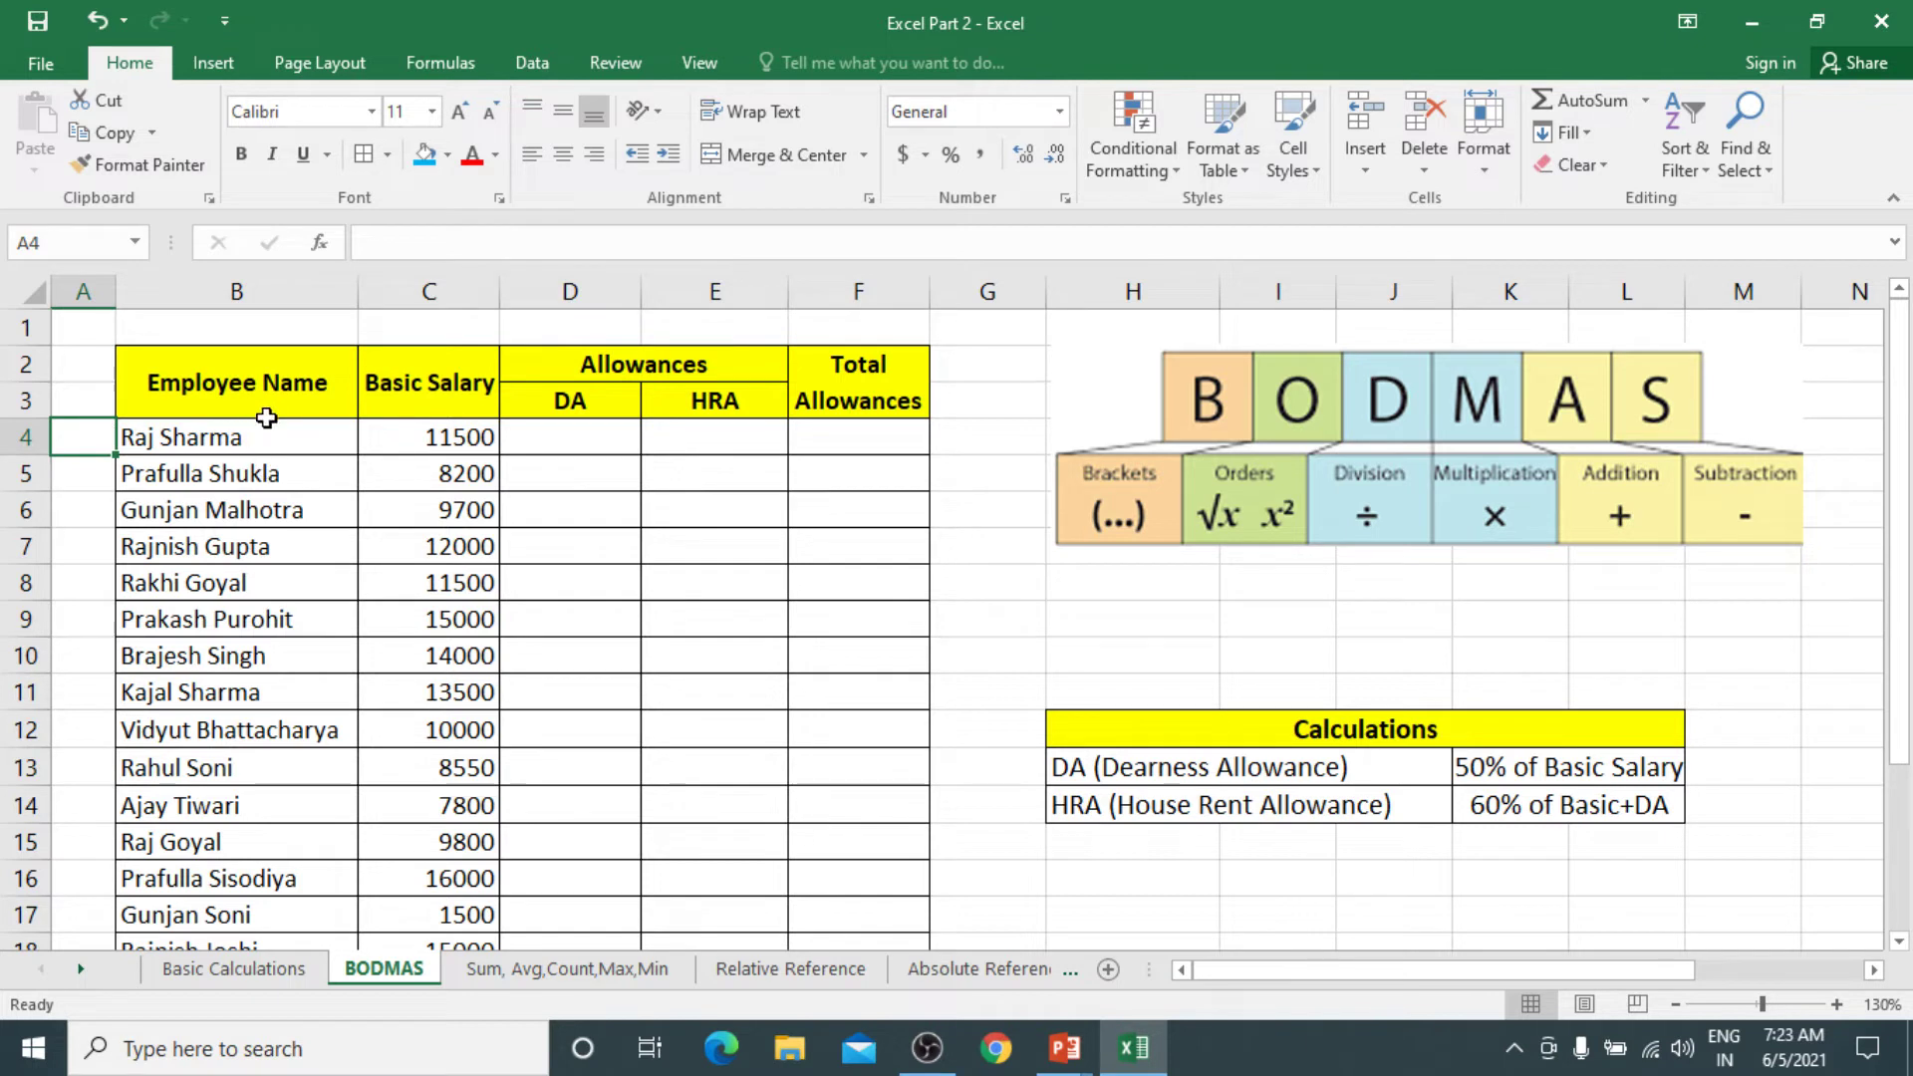
Examine the first employee's basic salary and the rules for calculating DA and HRA
left_click(443, 446)
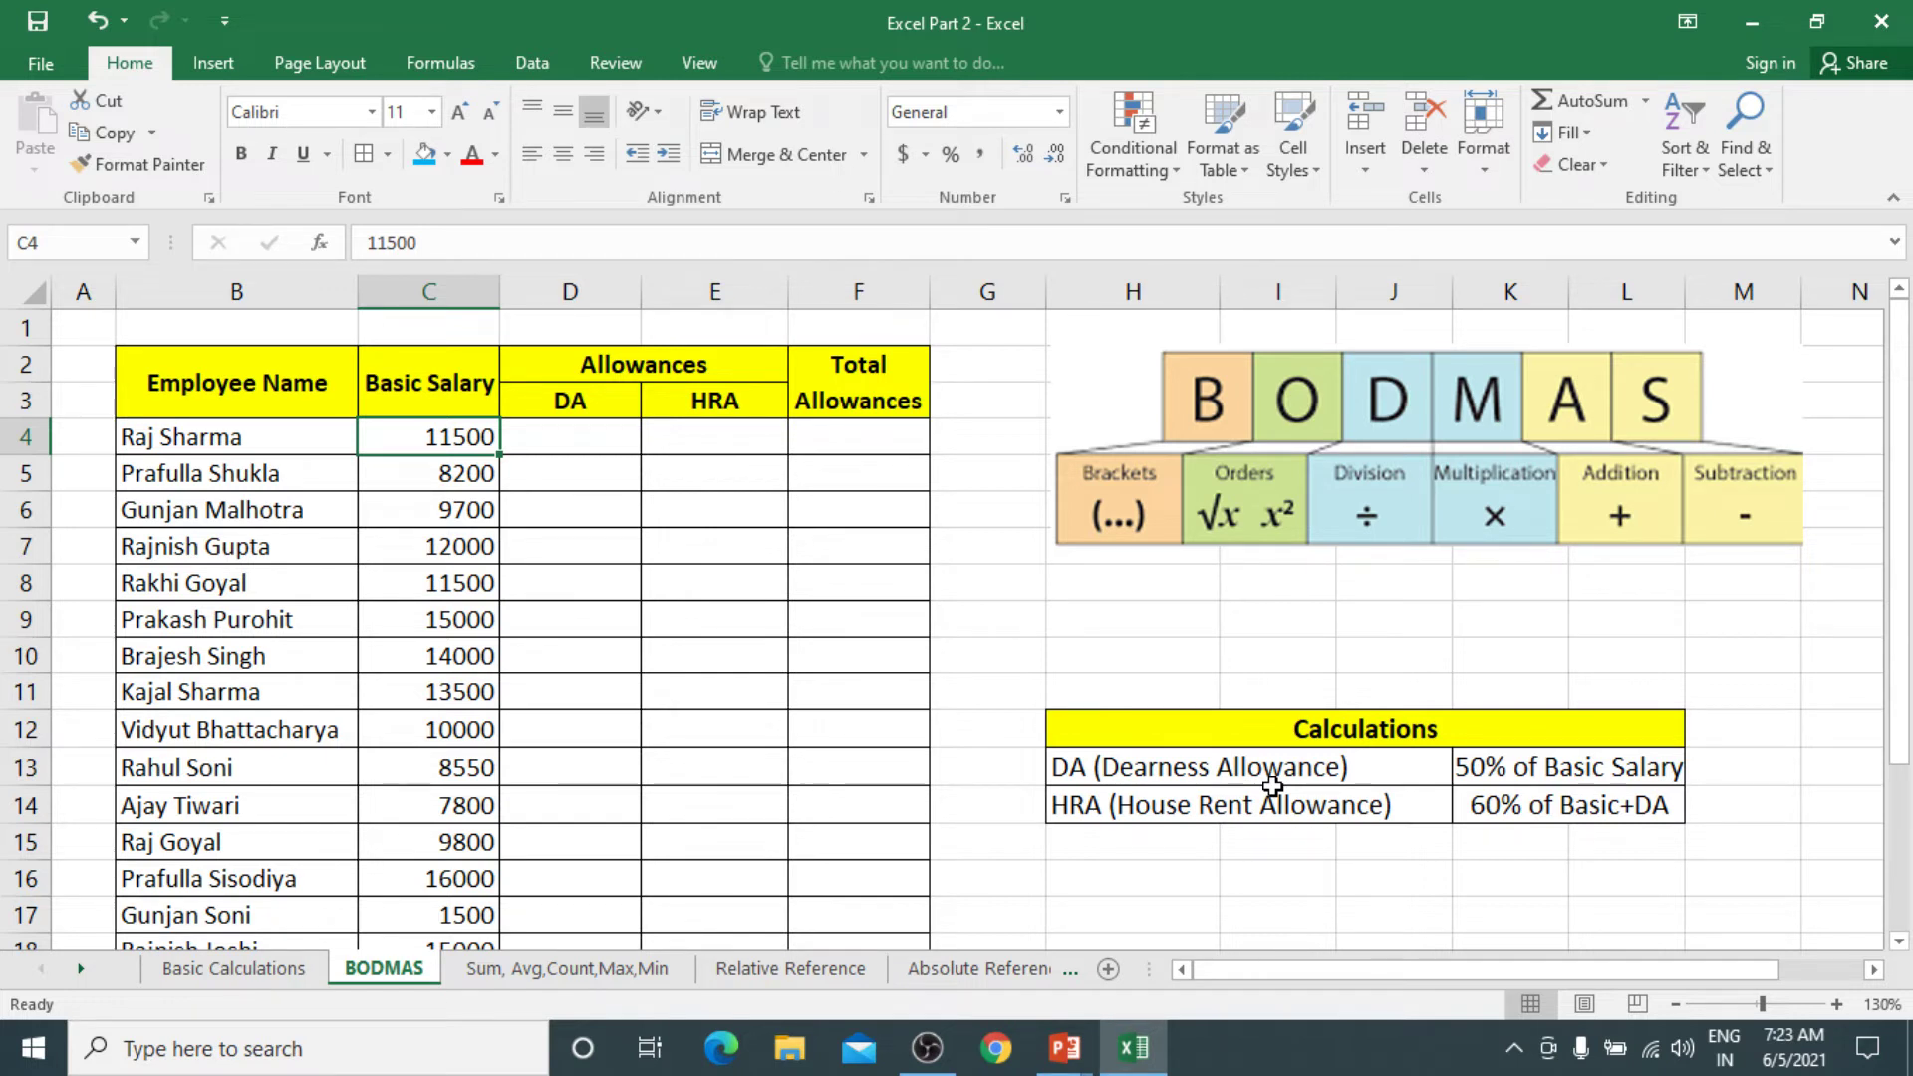
left_click(1542, 770)
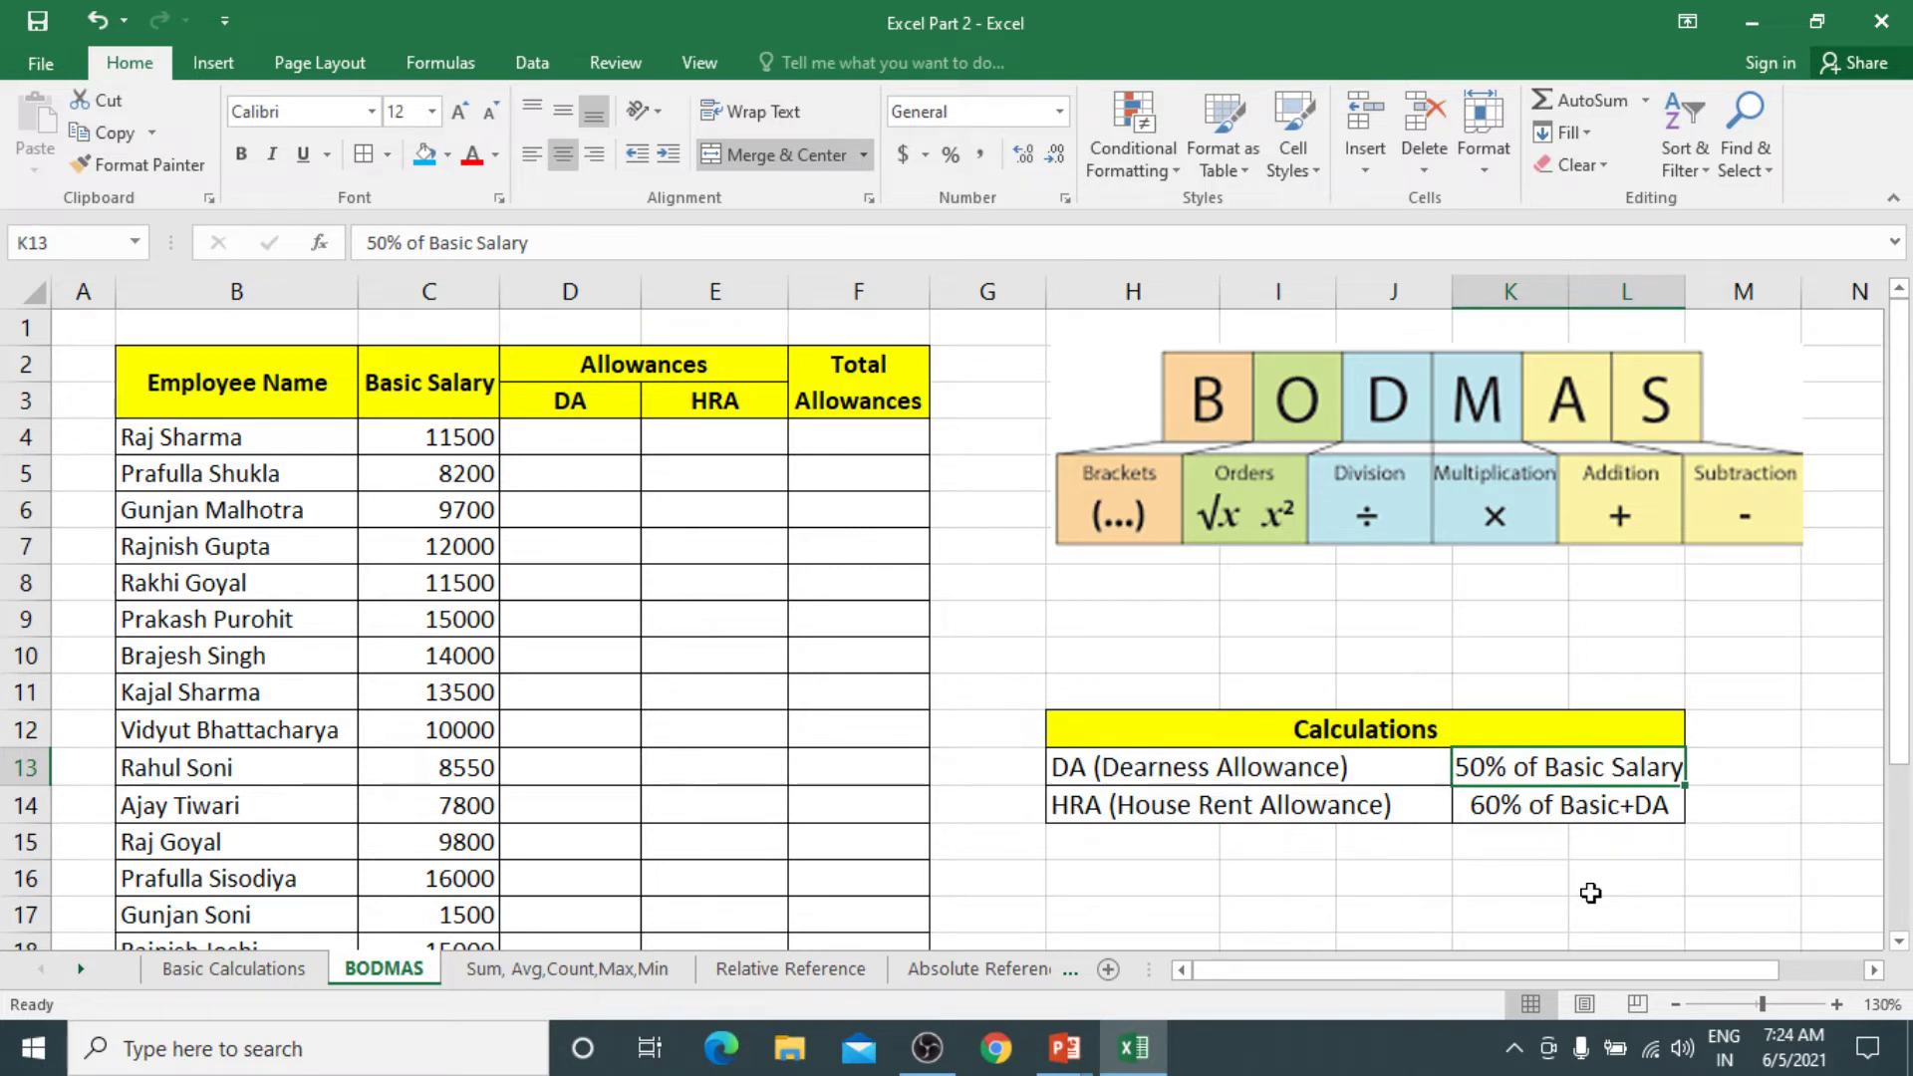
left_click(1291, 810)
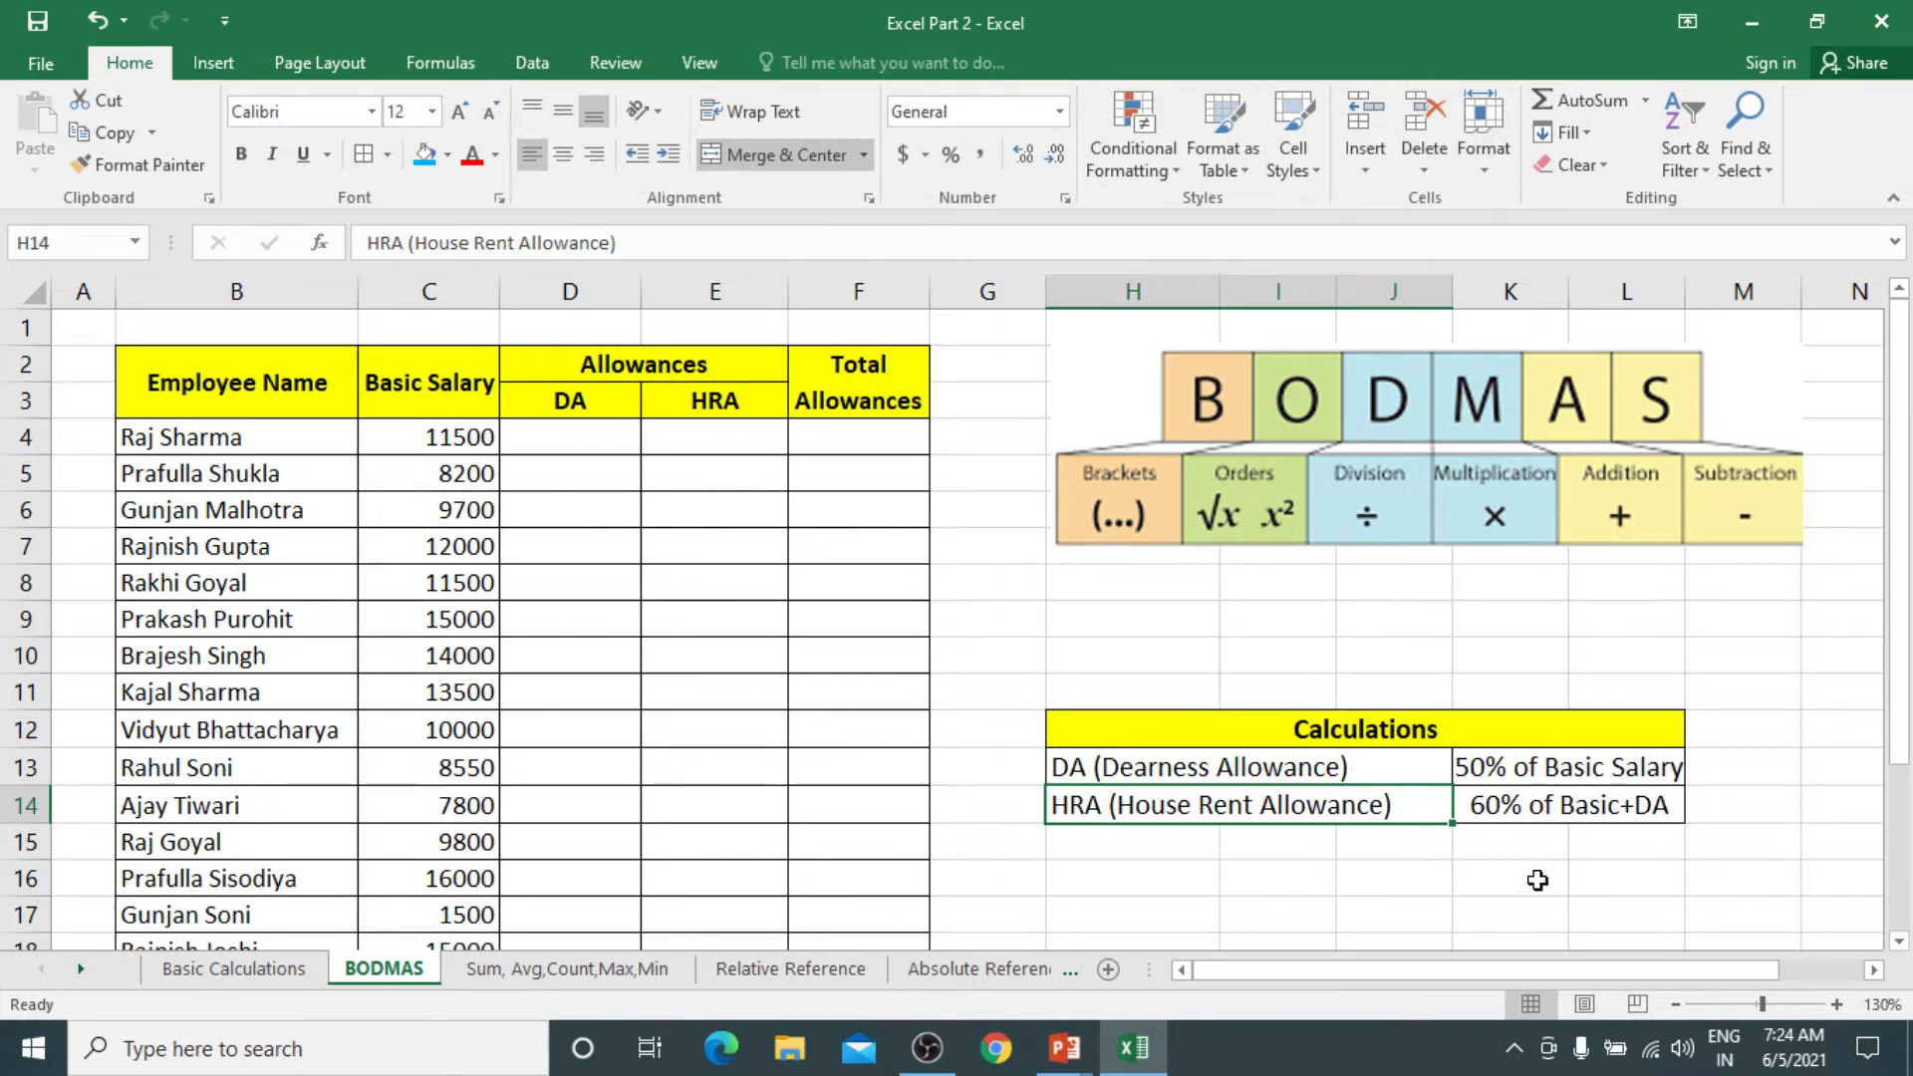
left_click(1524, 809)
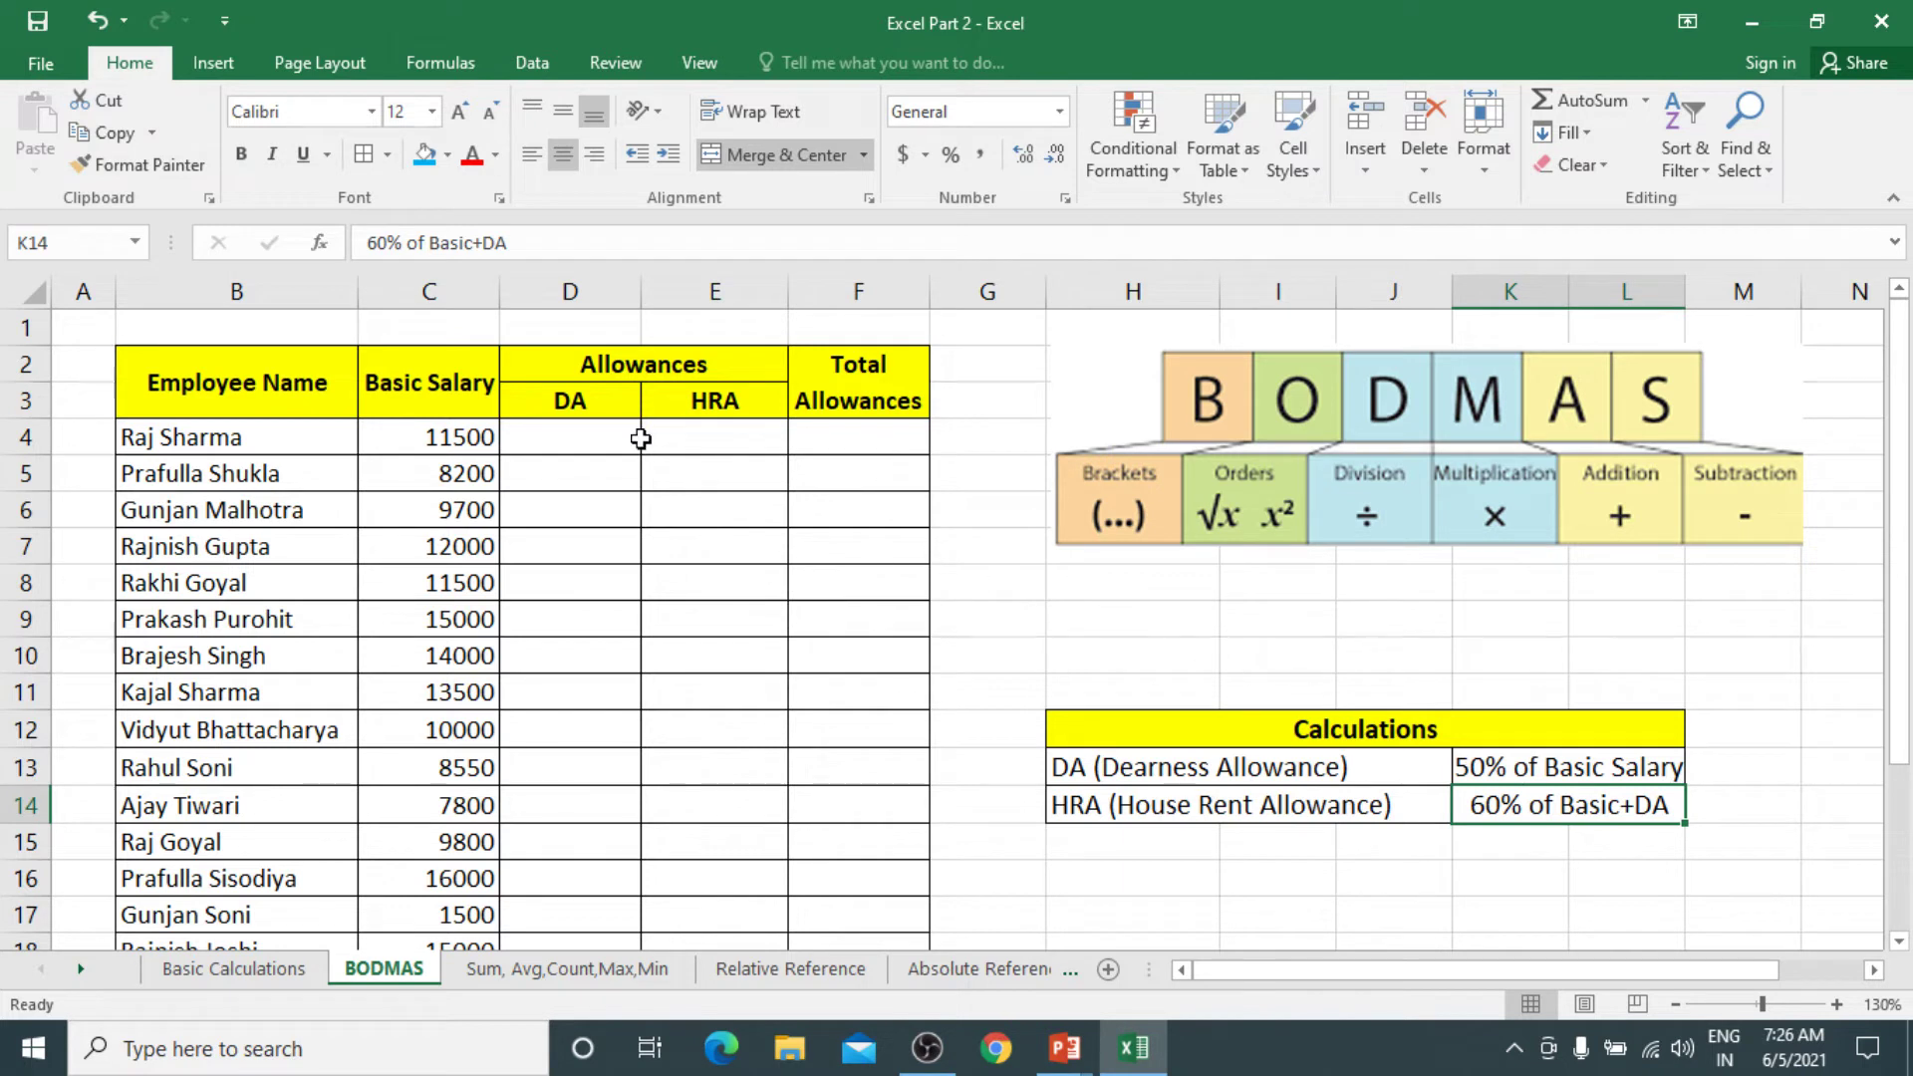
Write the first employee's DA formula in D4 as =C4*50%
left_click(620, 442)
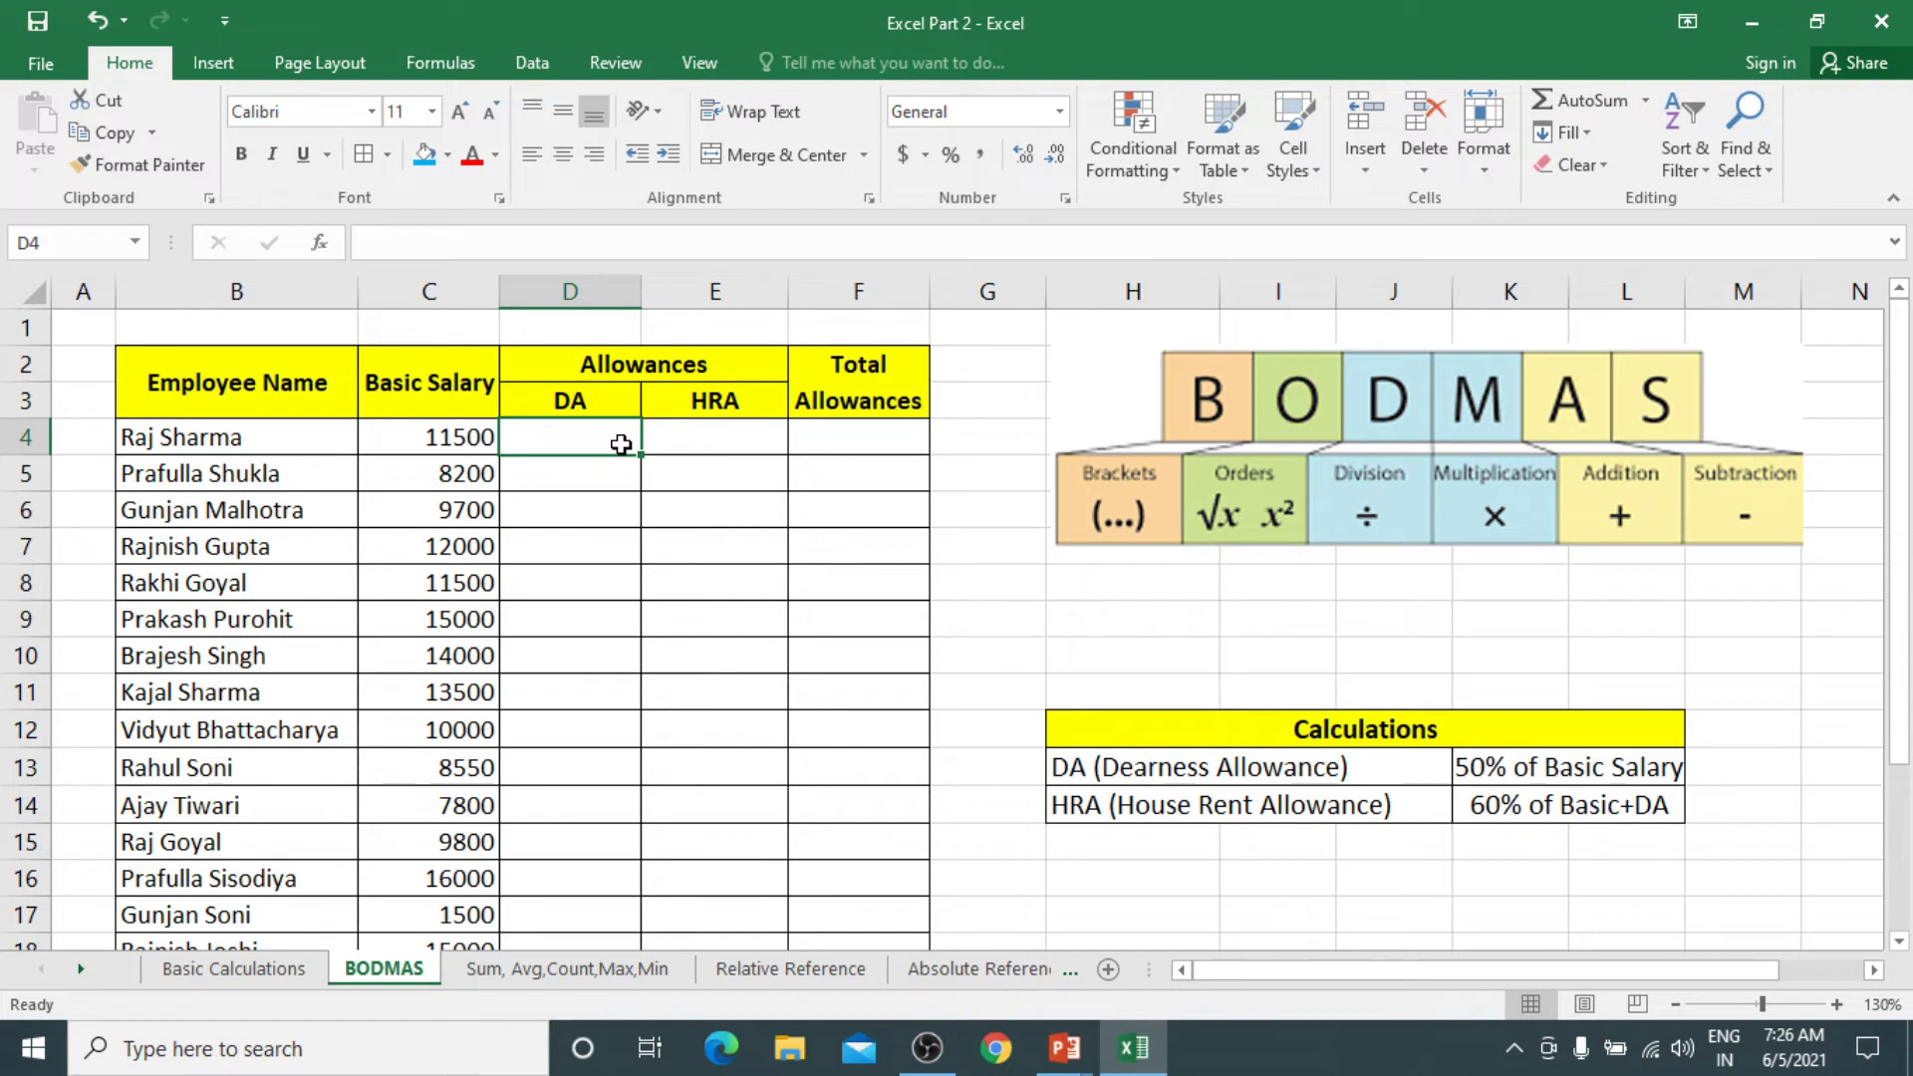
type("=")
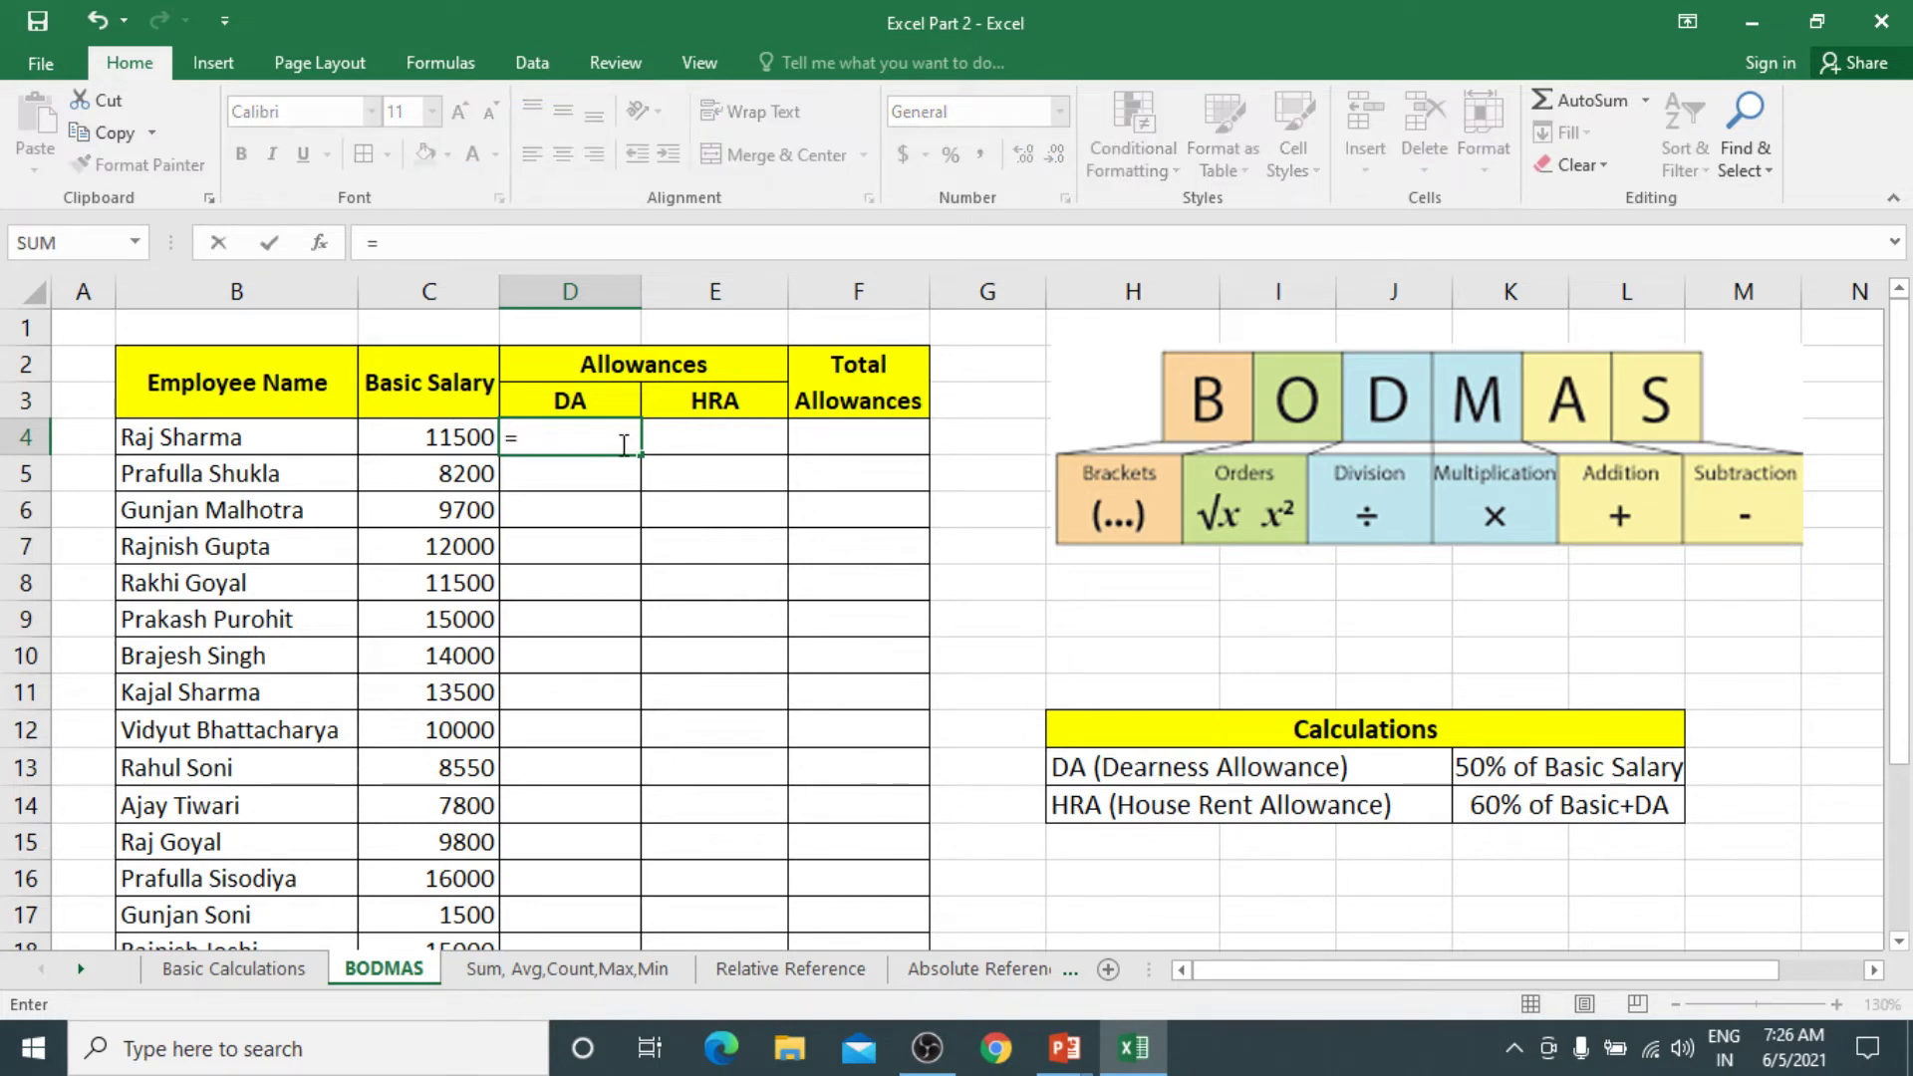
left_click(428, 437)
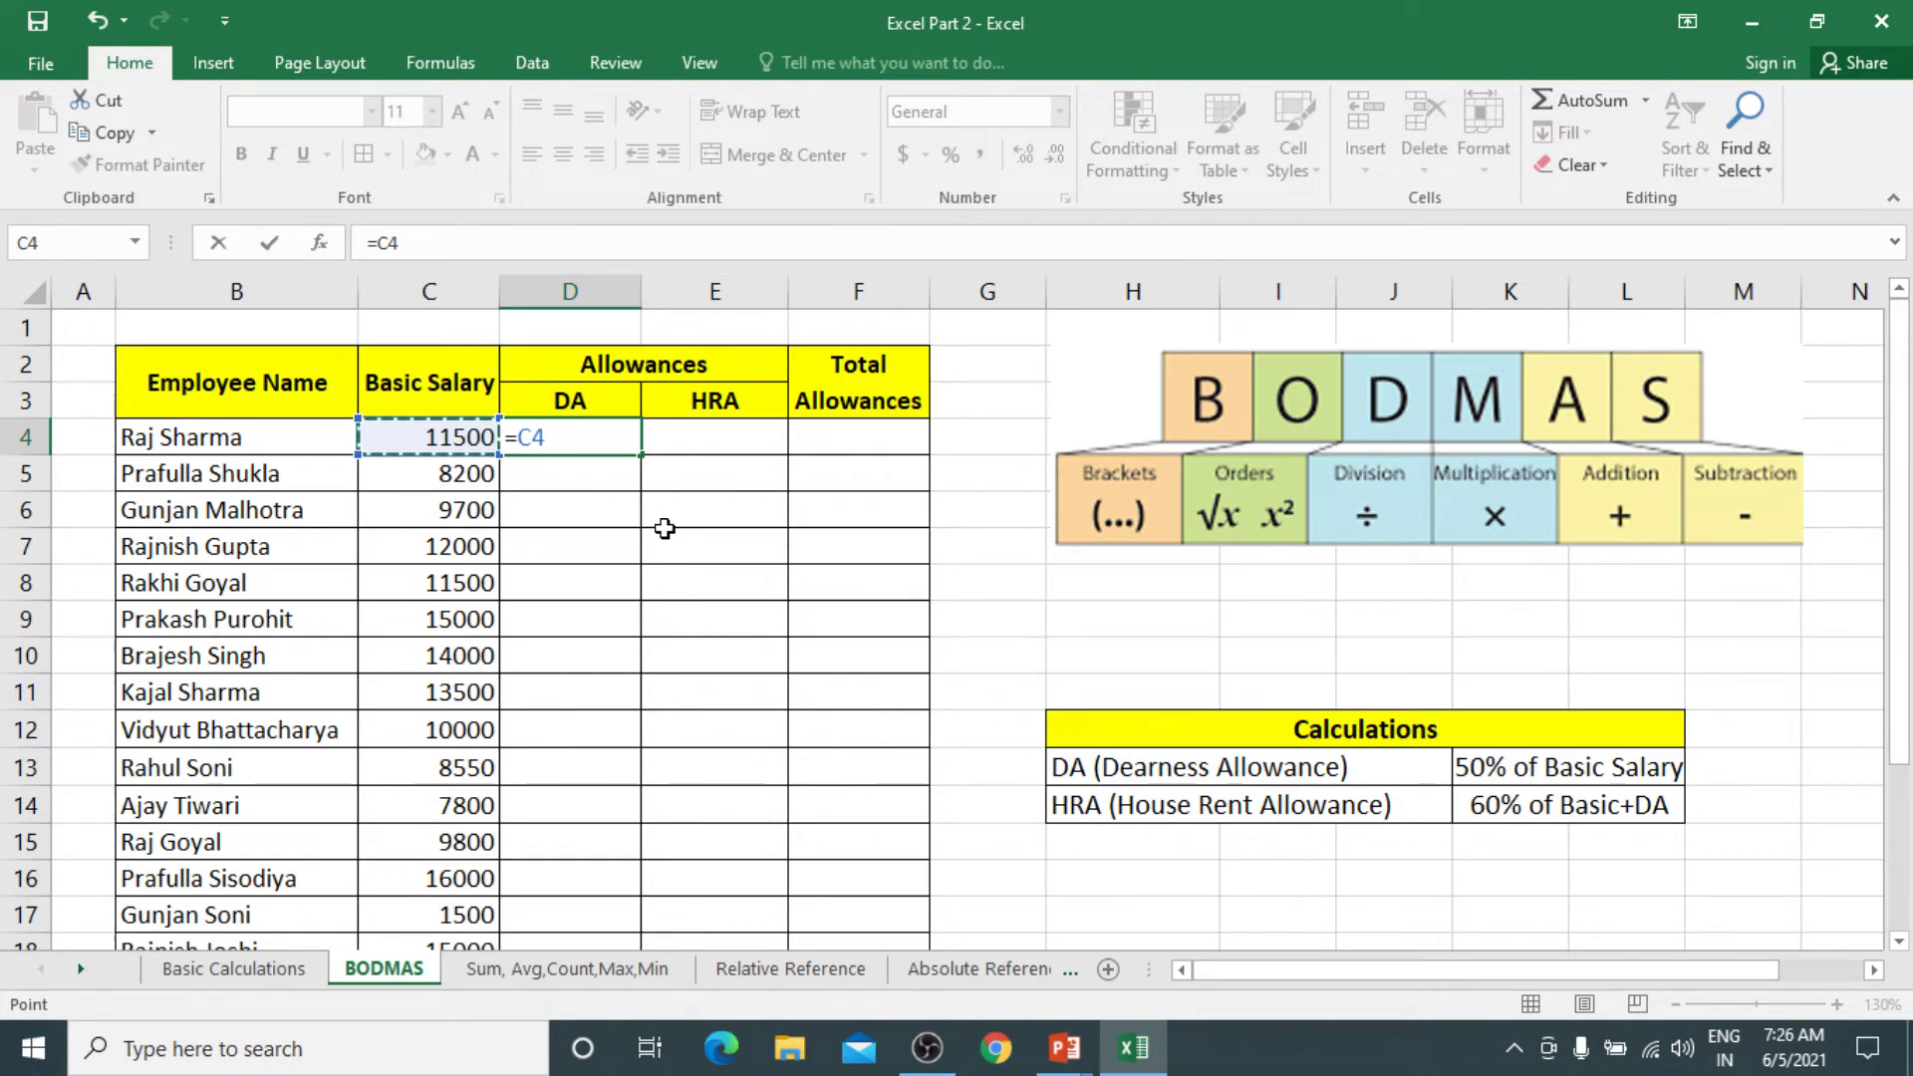
type("*50%")
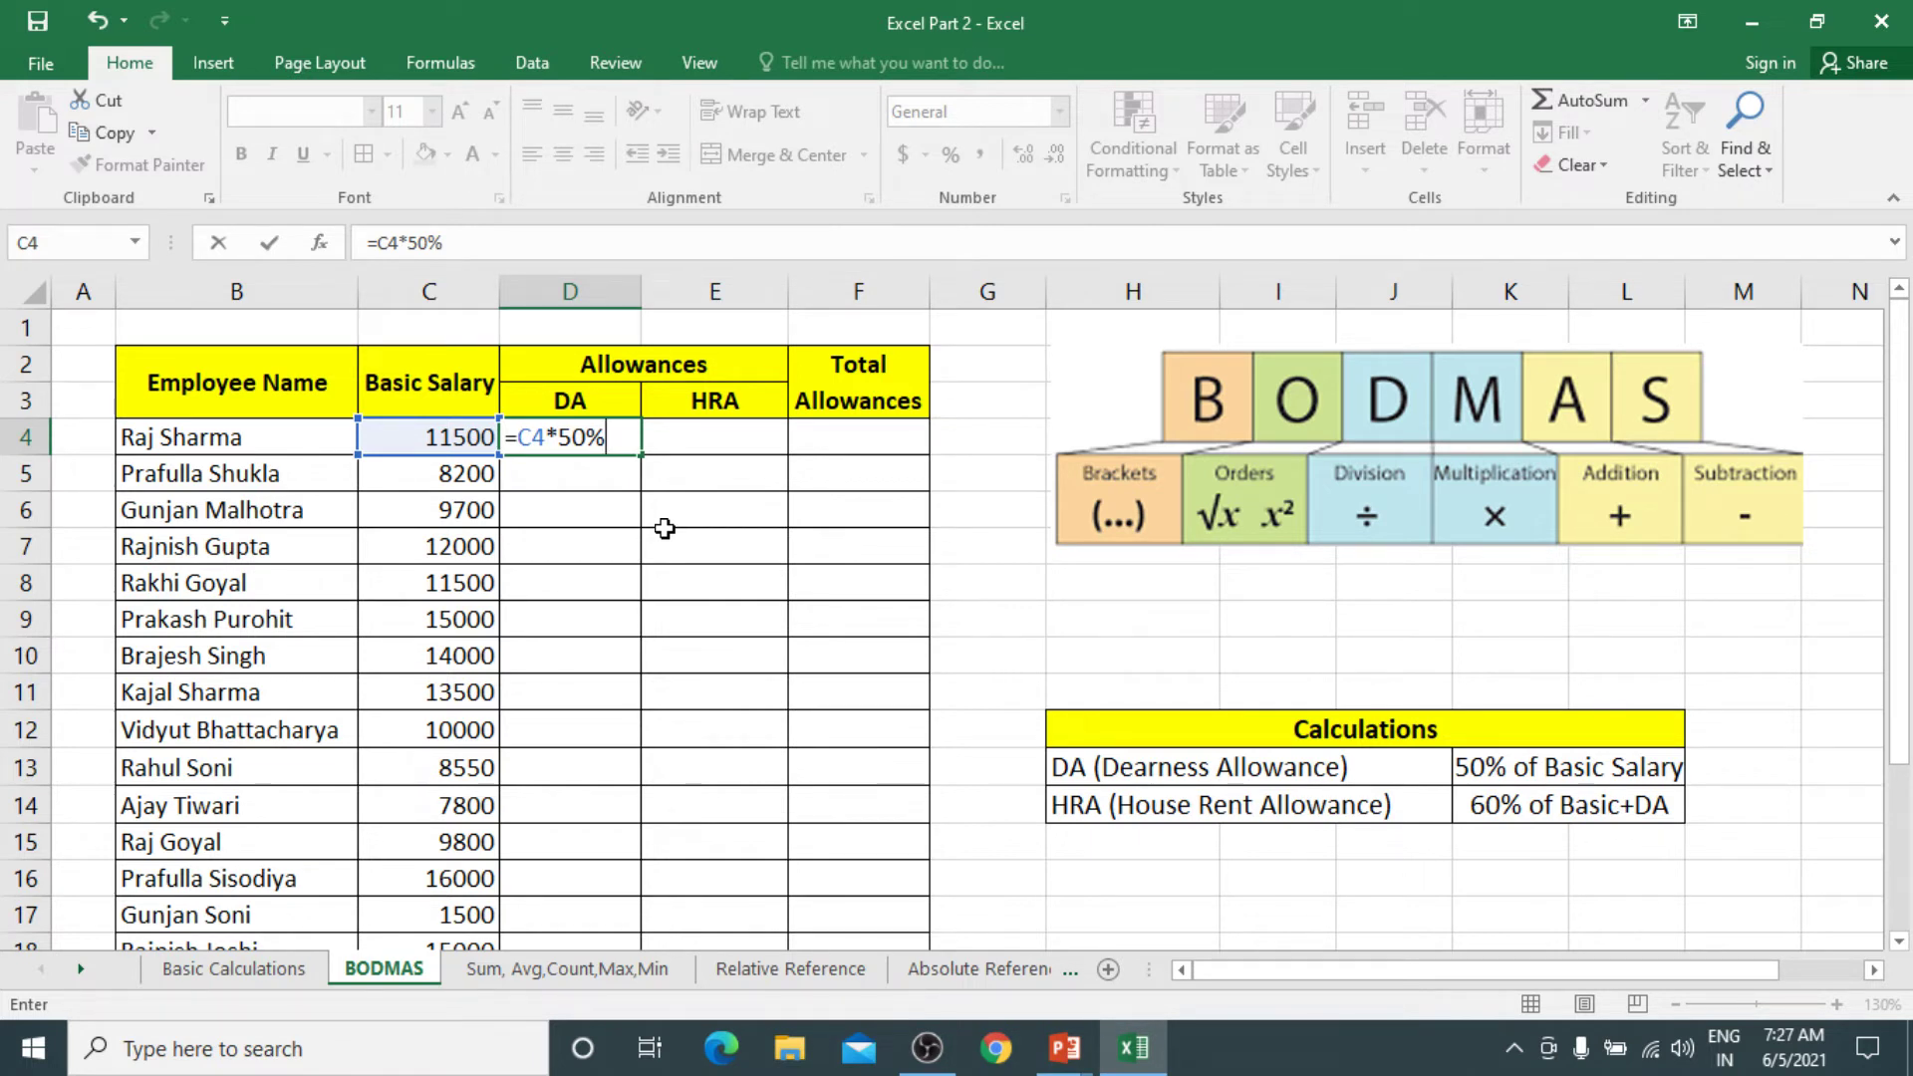
Try 50/100 in place of 50% in the D4 formula, restore 50% and accept the formula
key("BackSpace")
type("/100")
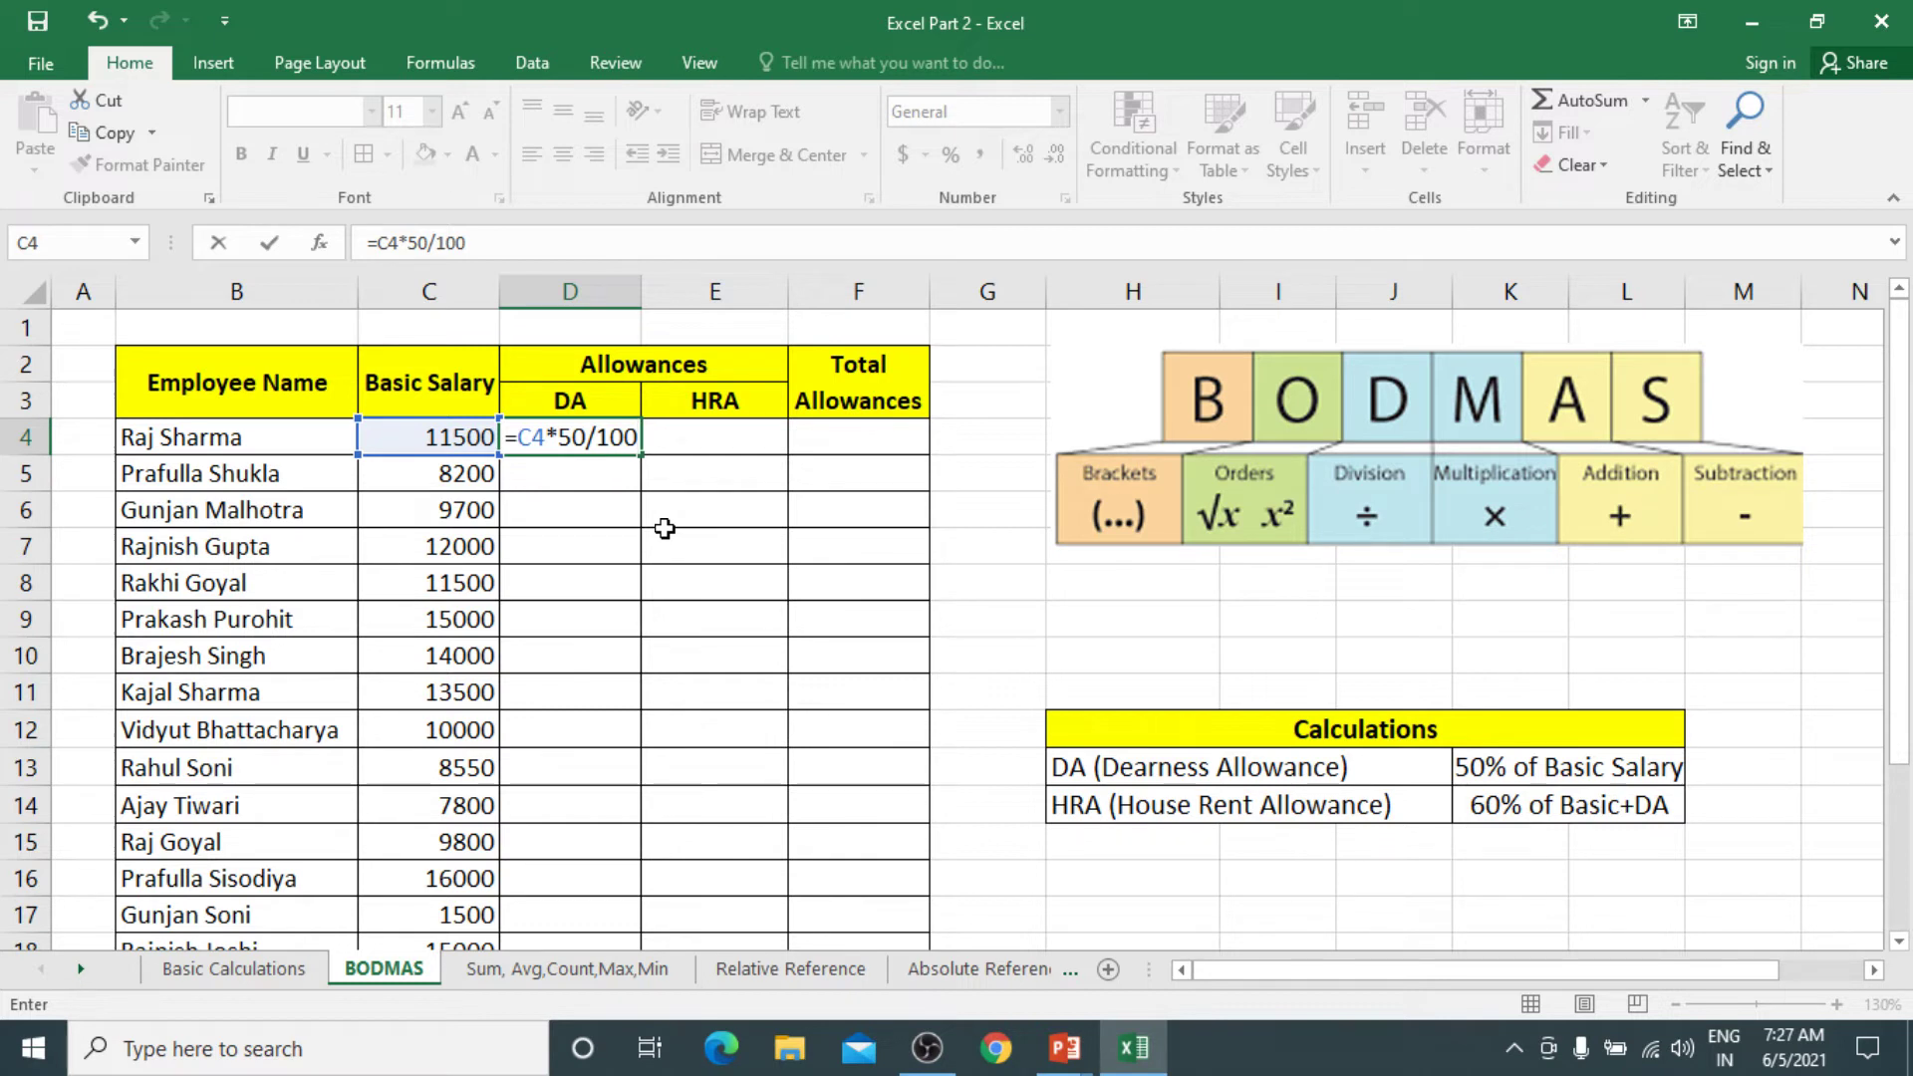
key("BackSpace")
key("BackSpace")
key("BackSpace")
key("BackSpace")
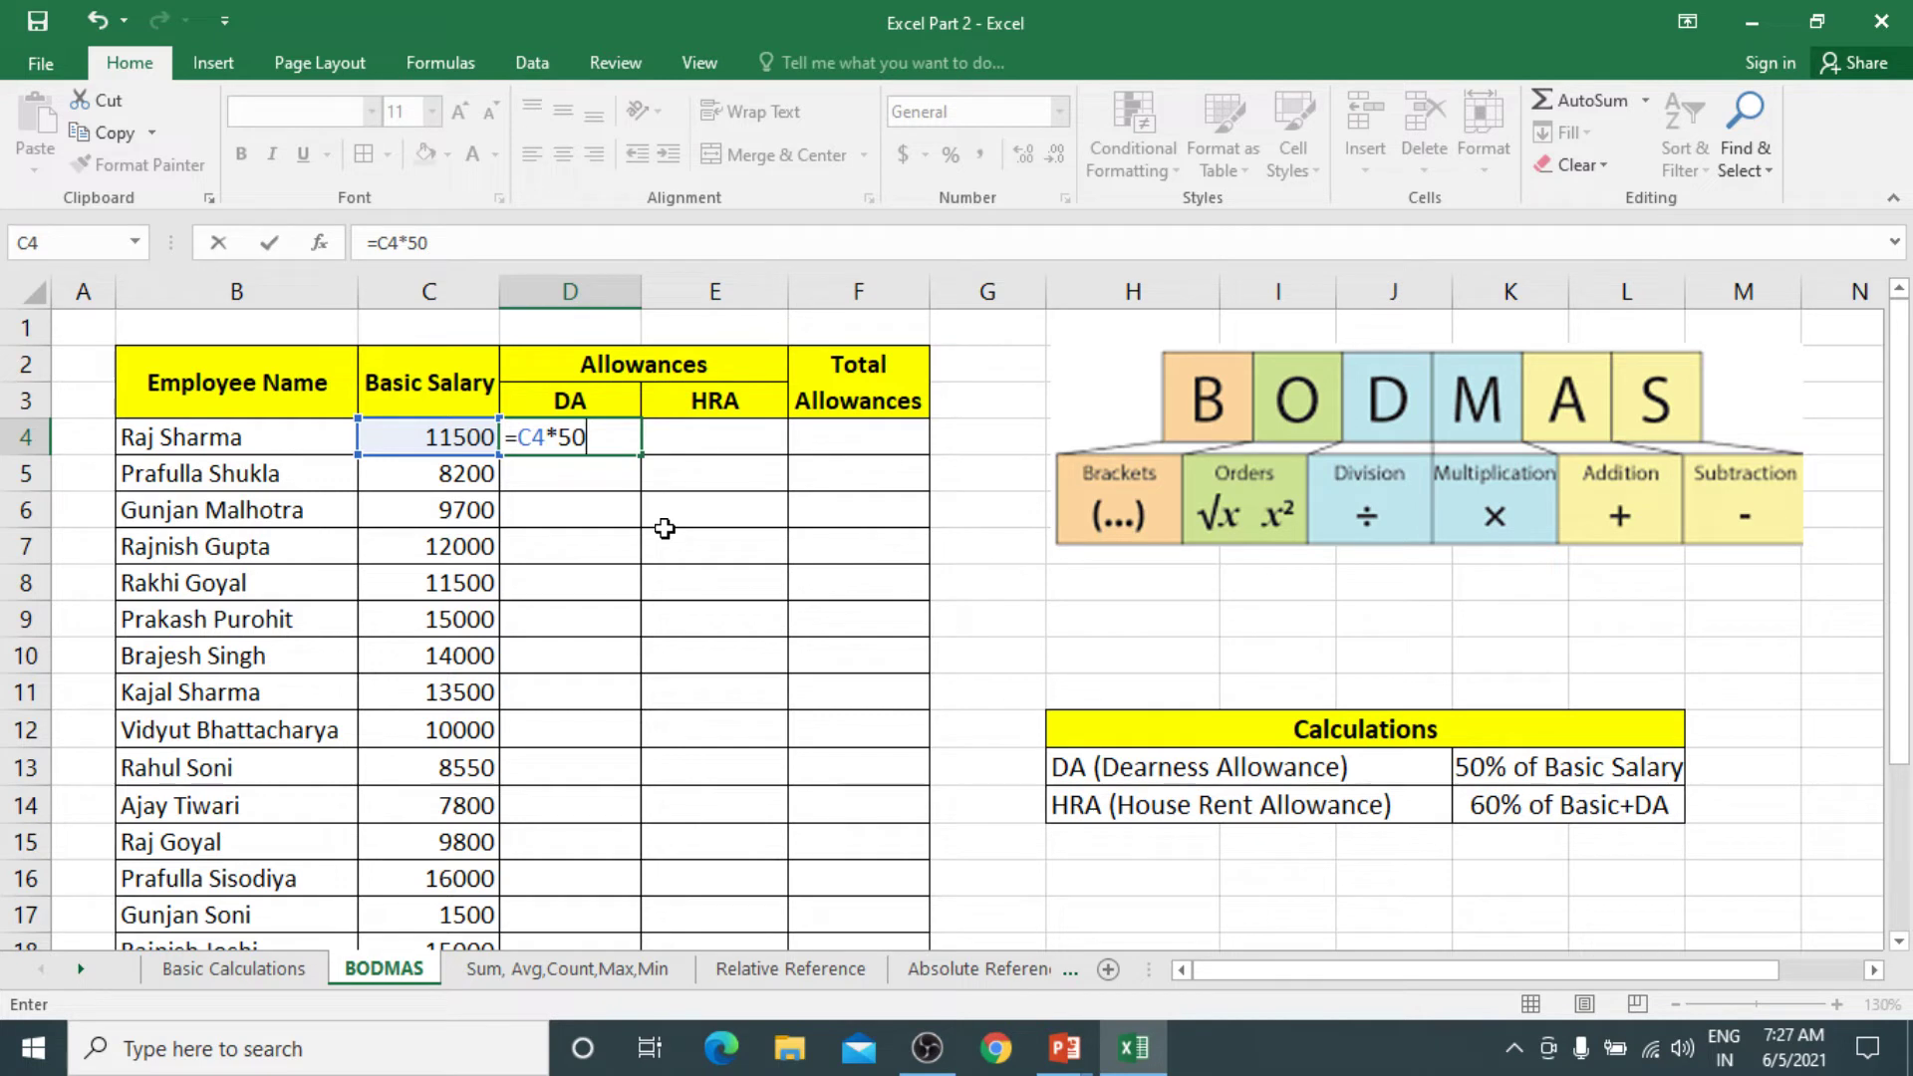
type("%")
key("Return")
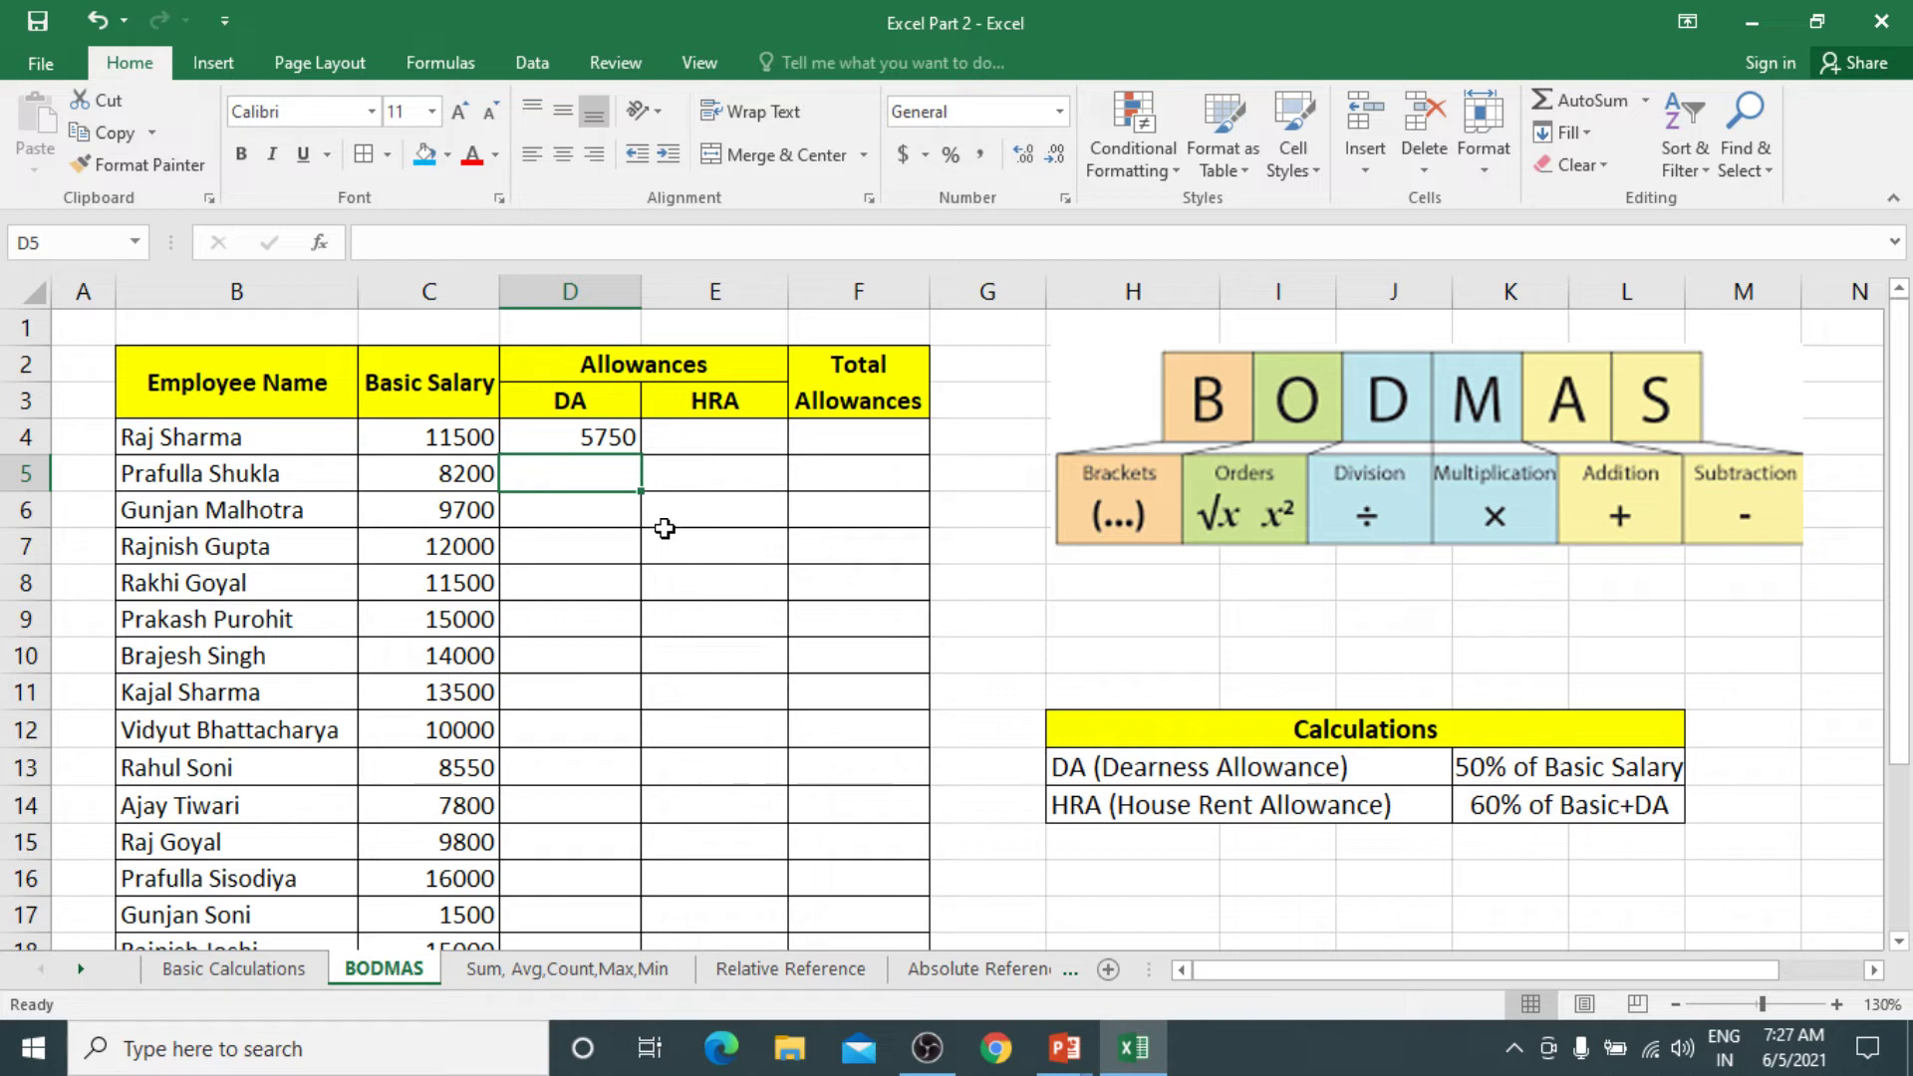
left_click(575, 440)
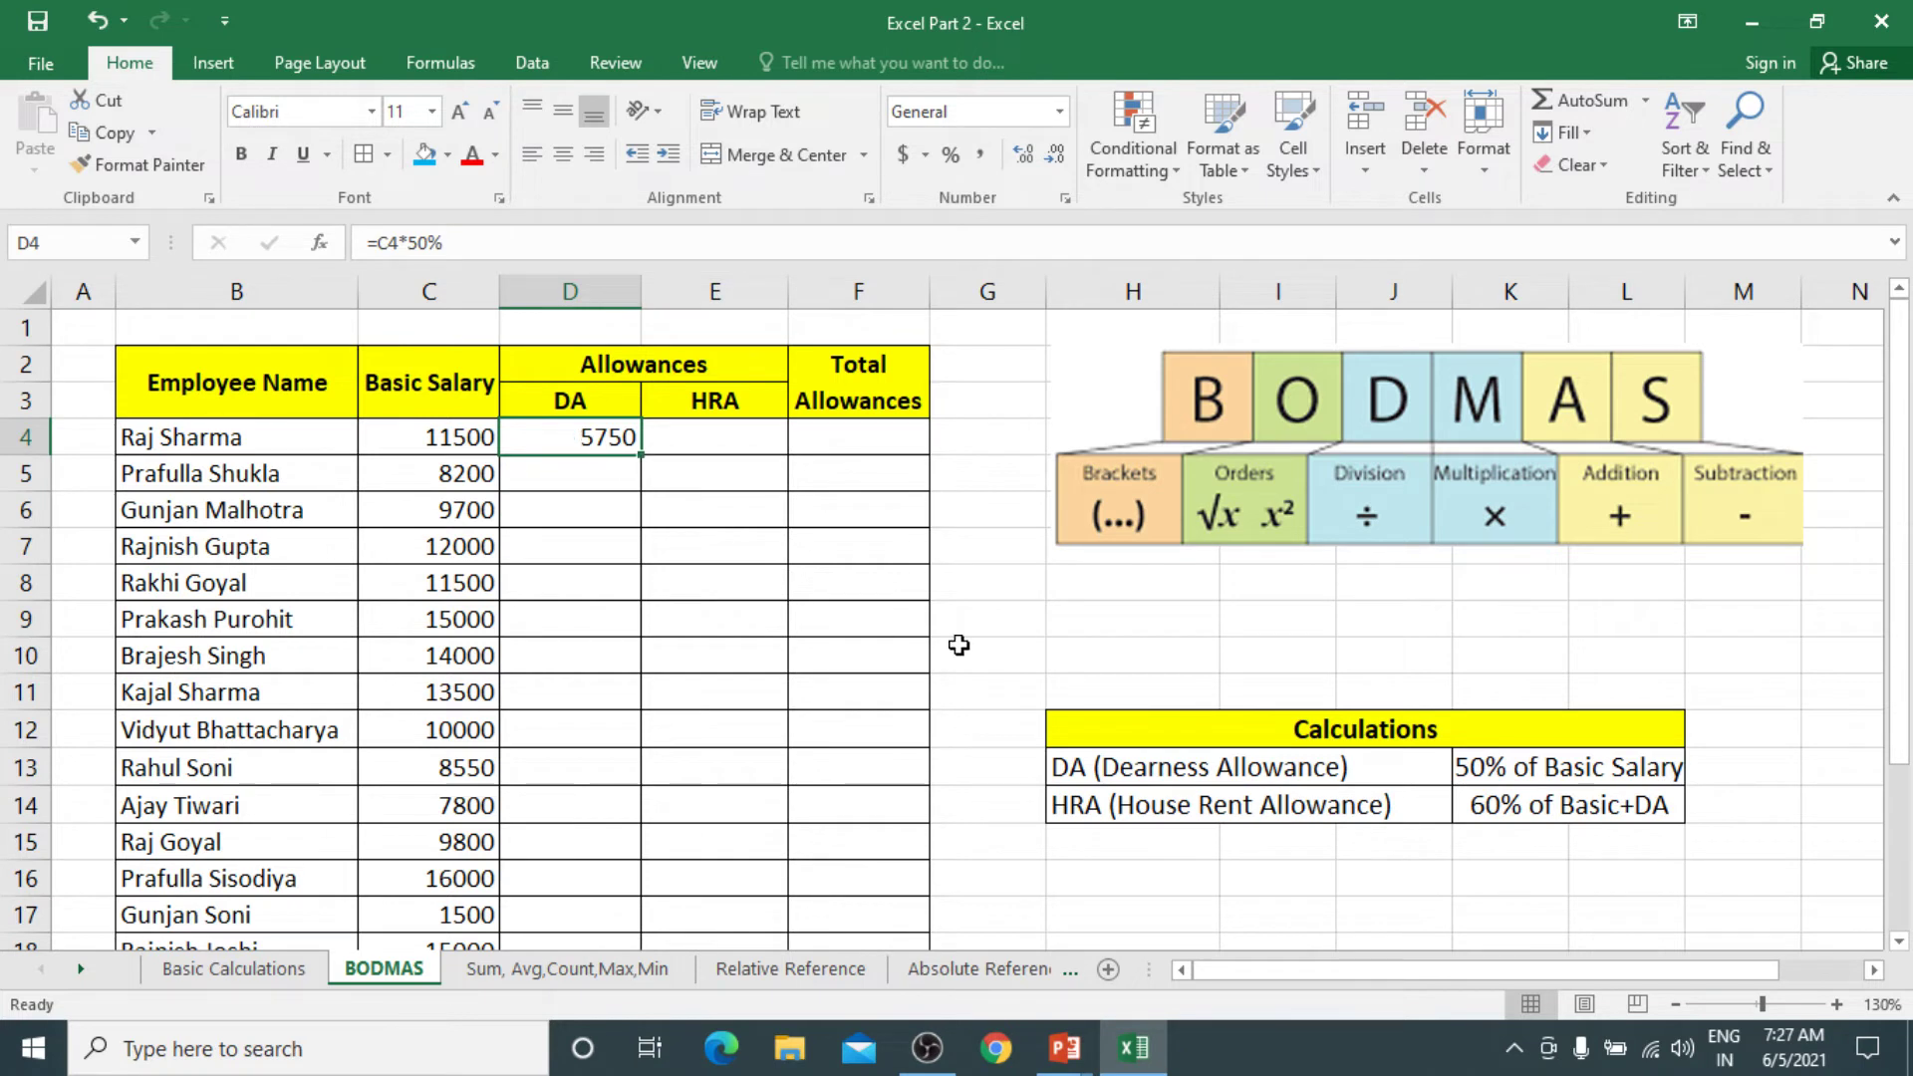
Cross-check the DA result by entering =11500*50% in the empty cell H9 and comparing it with D4
left_click(1102, 618)
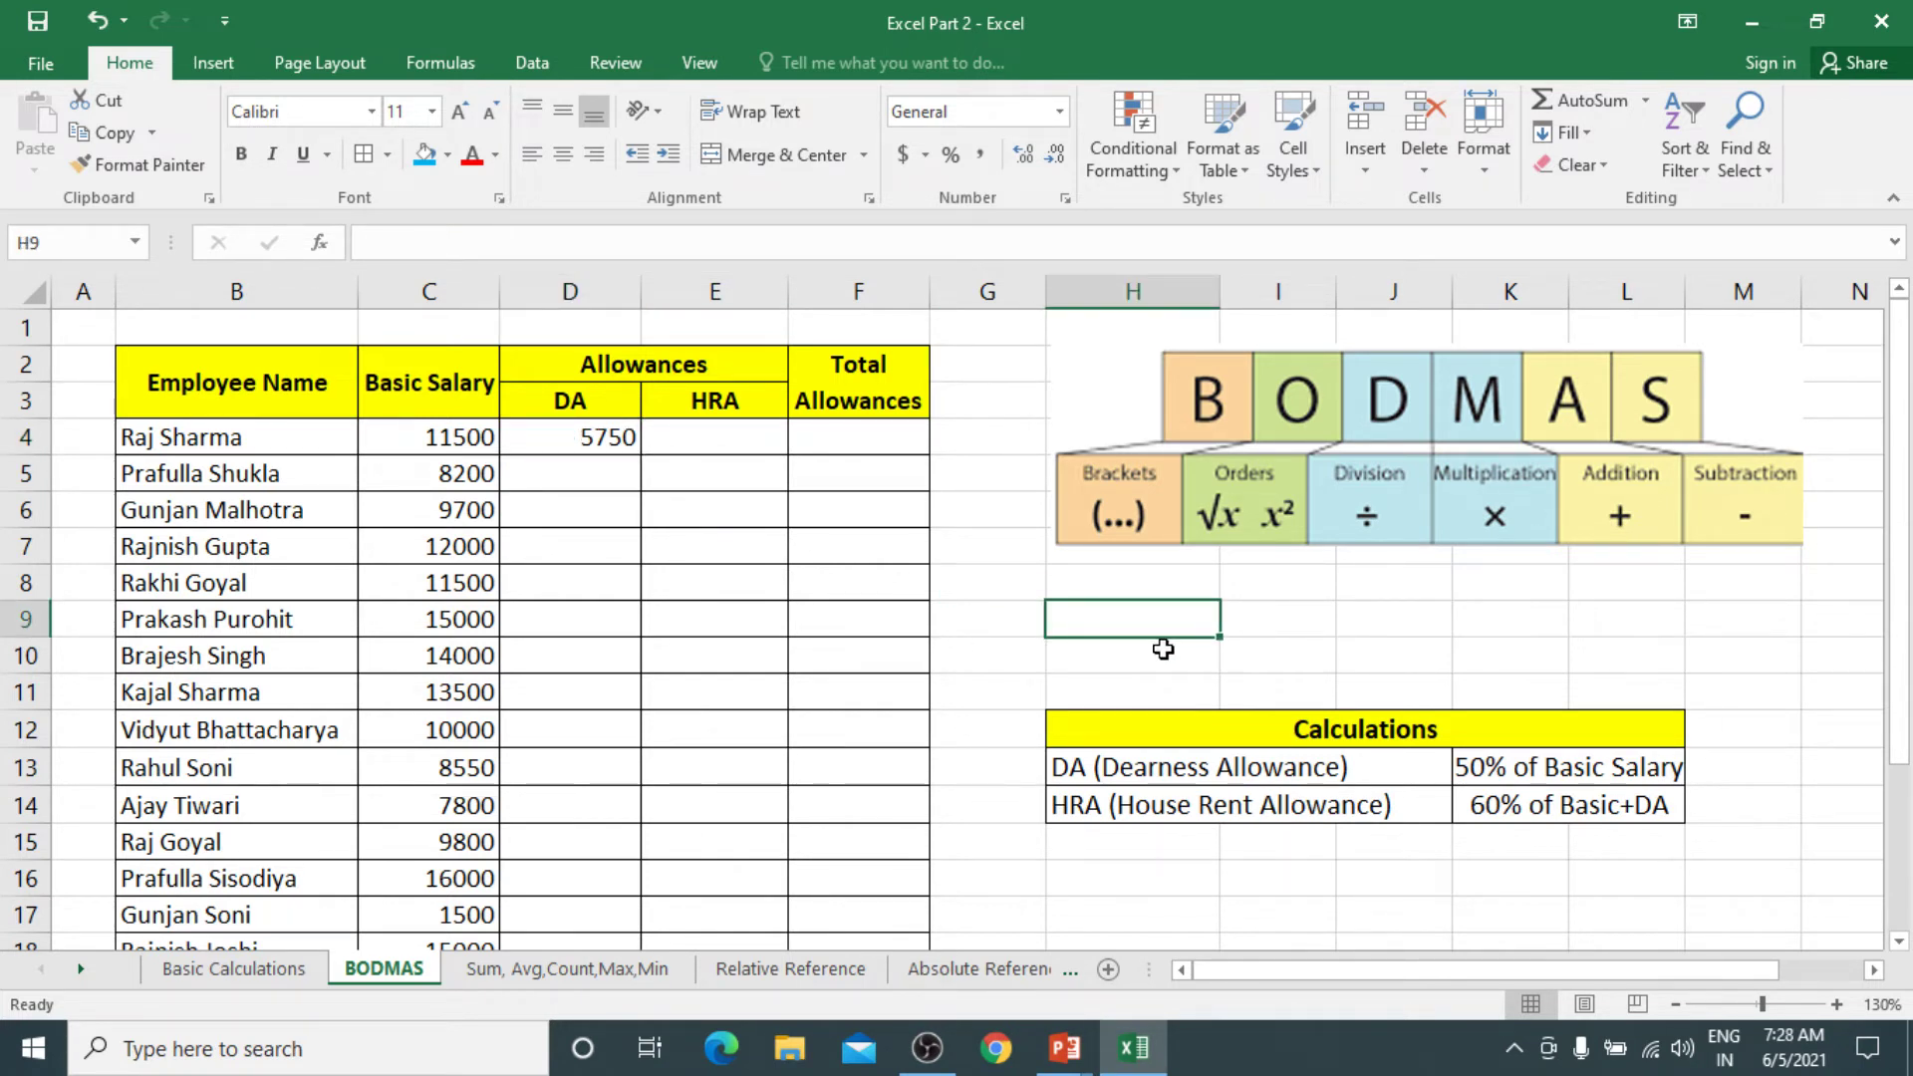
type("=")
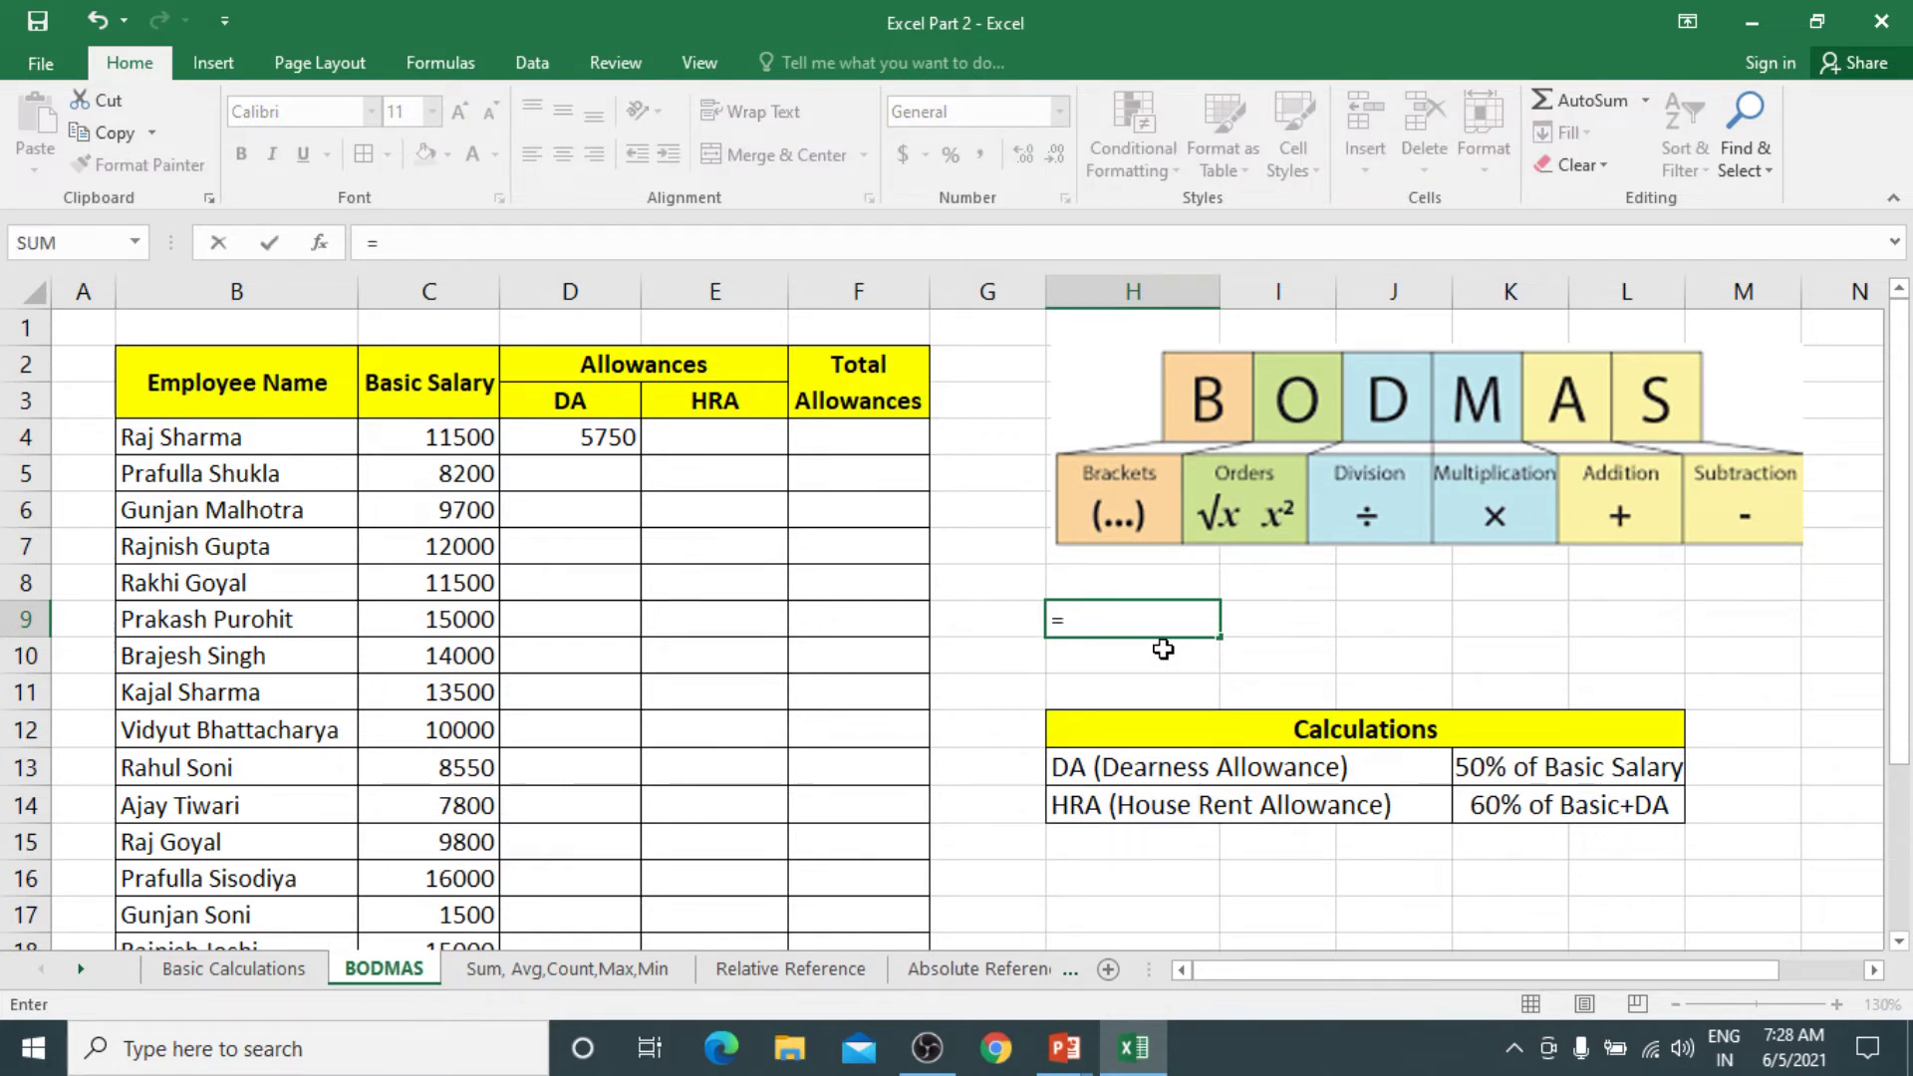
type("115")
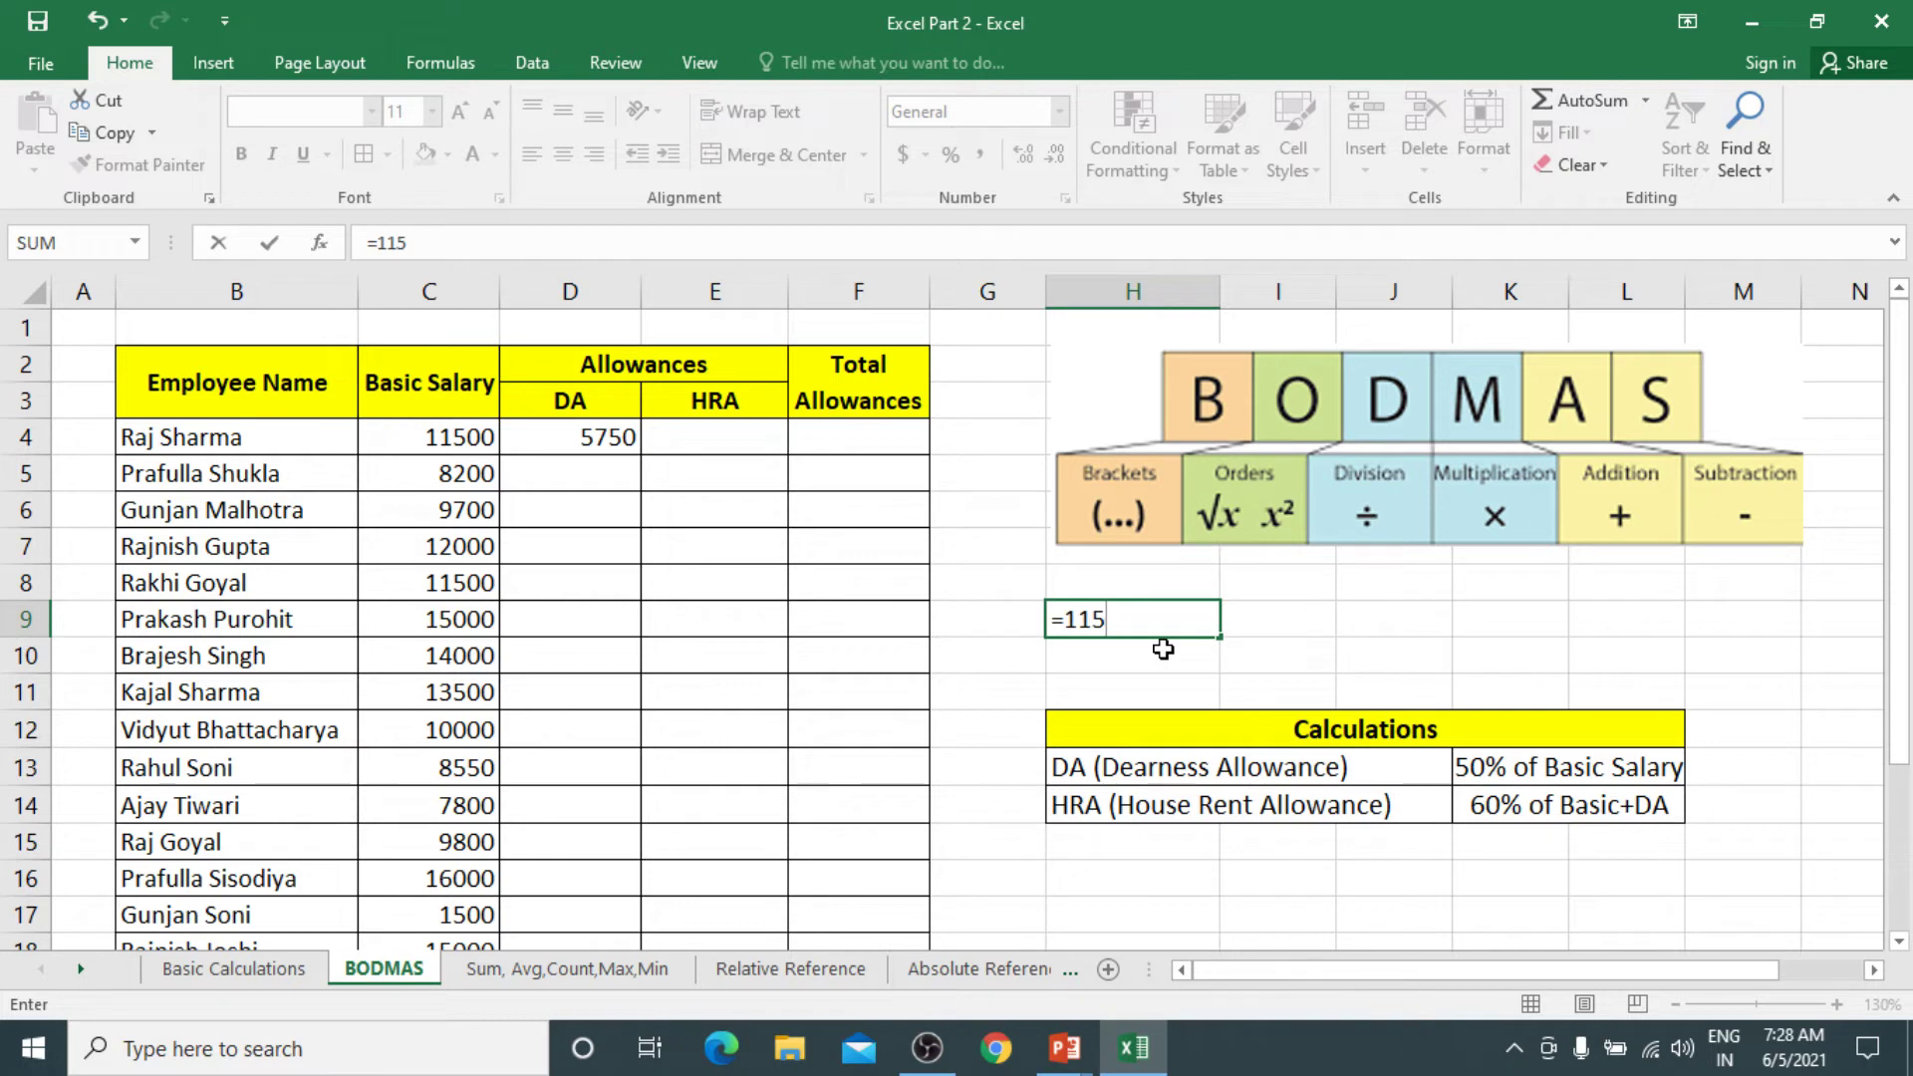
type("00*50%")
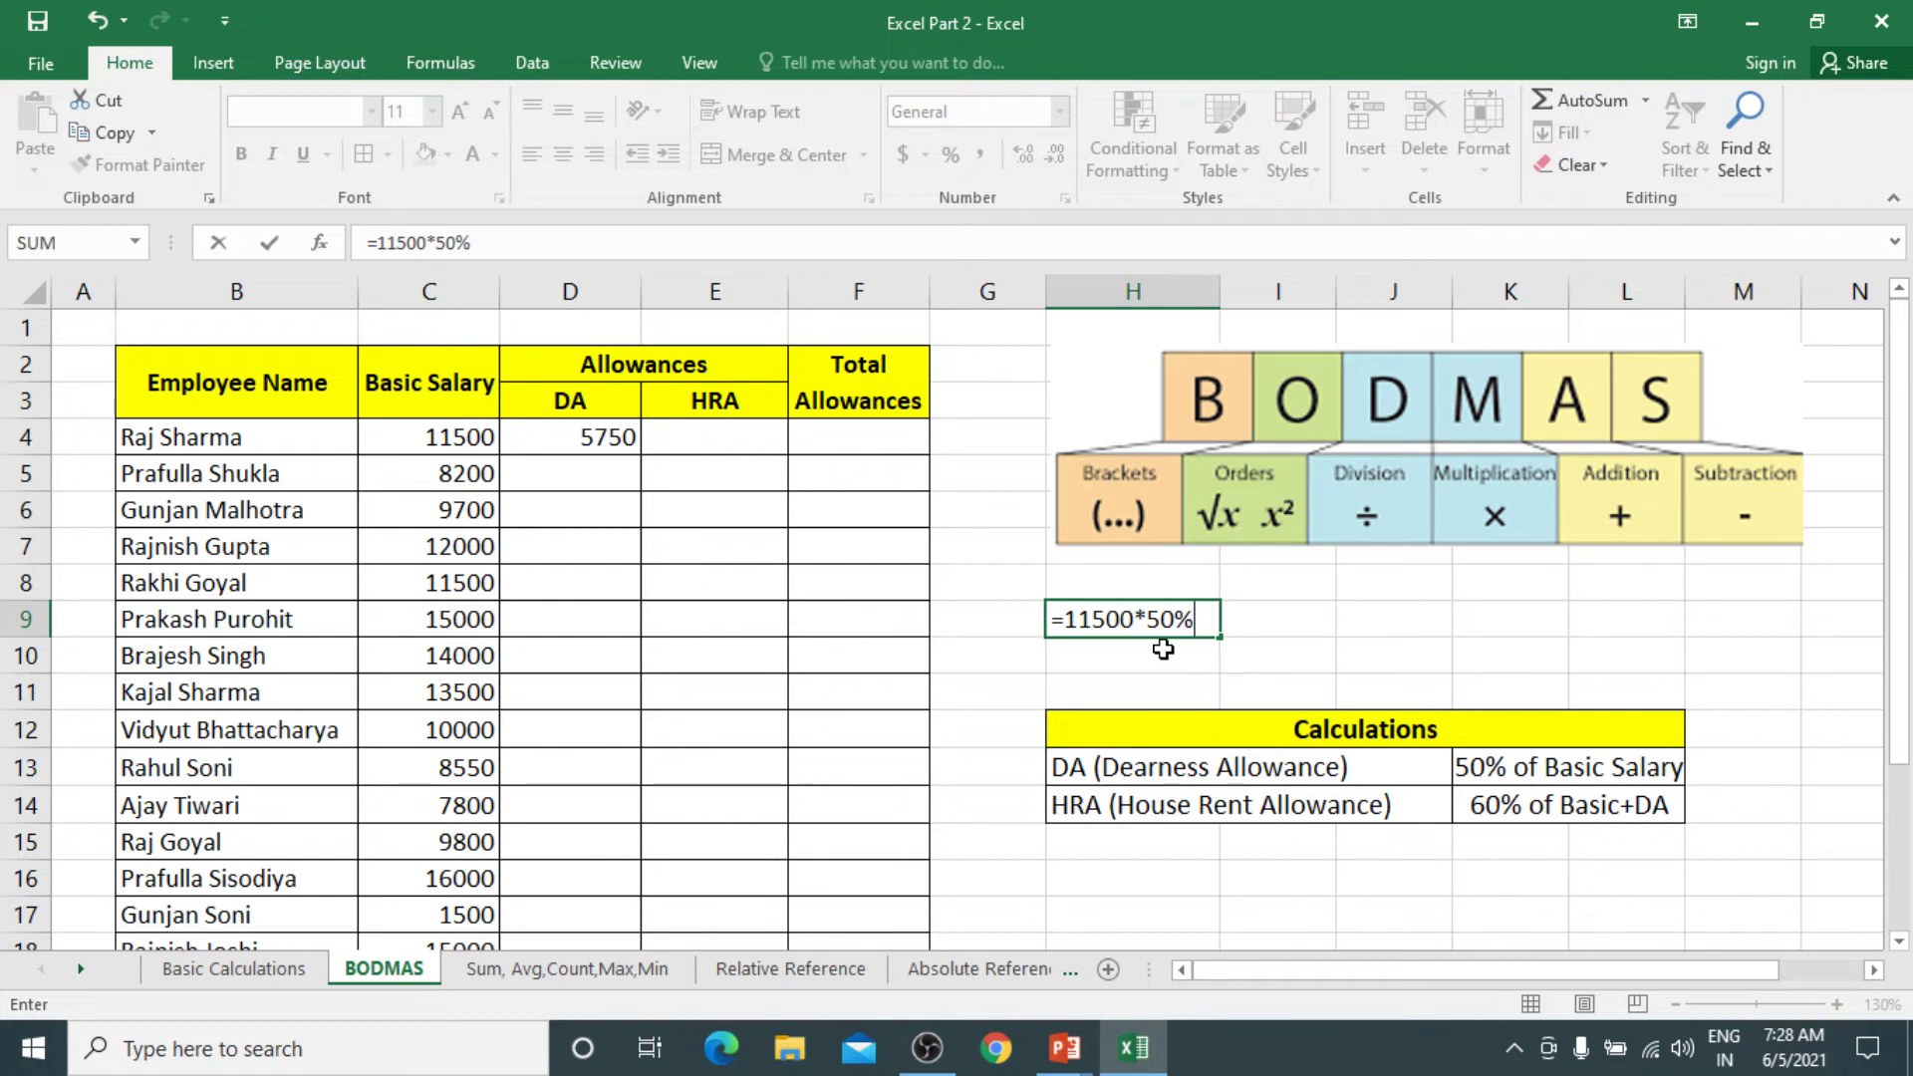
key("Return")
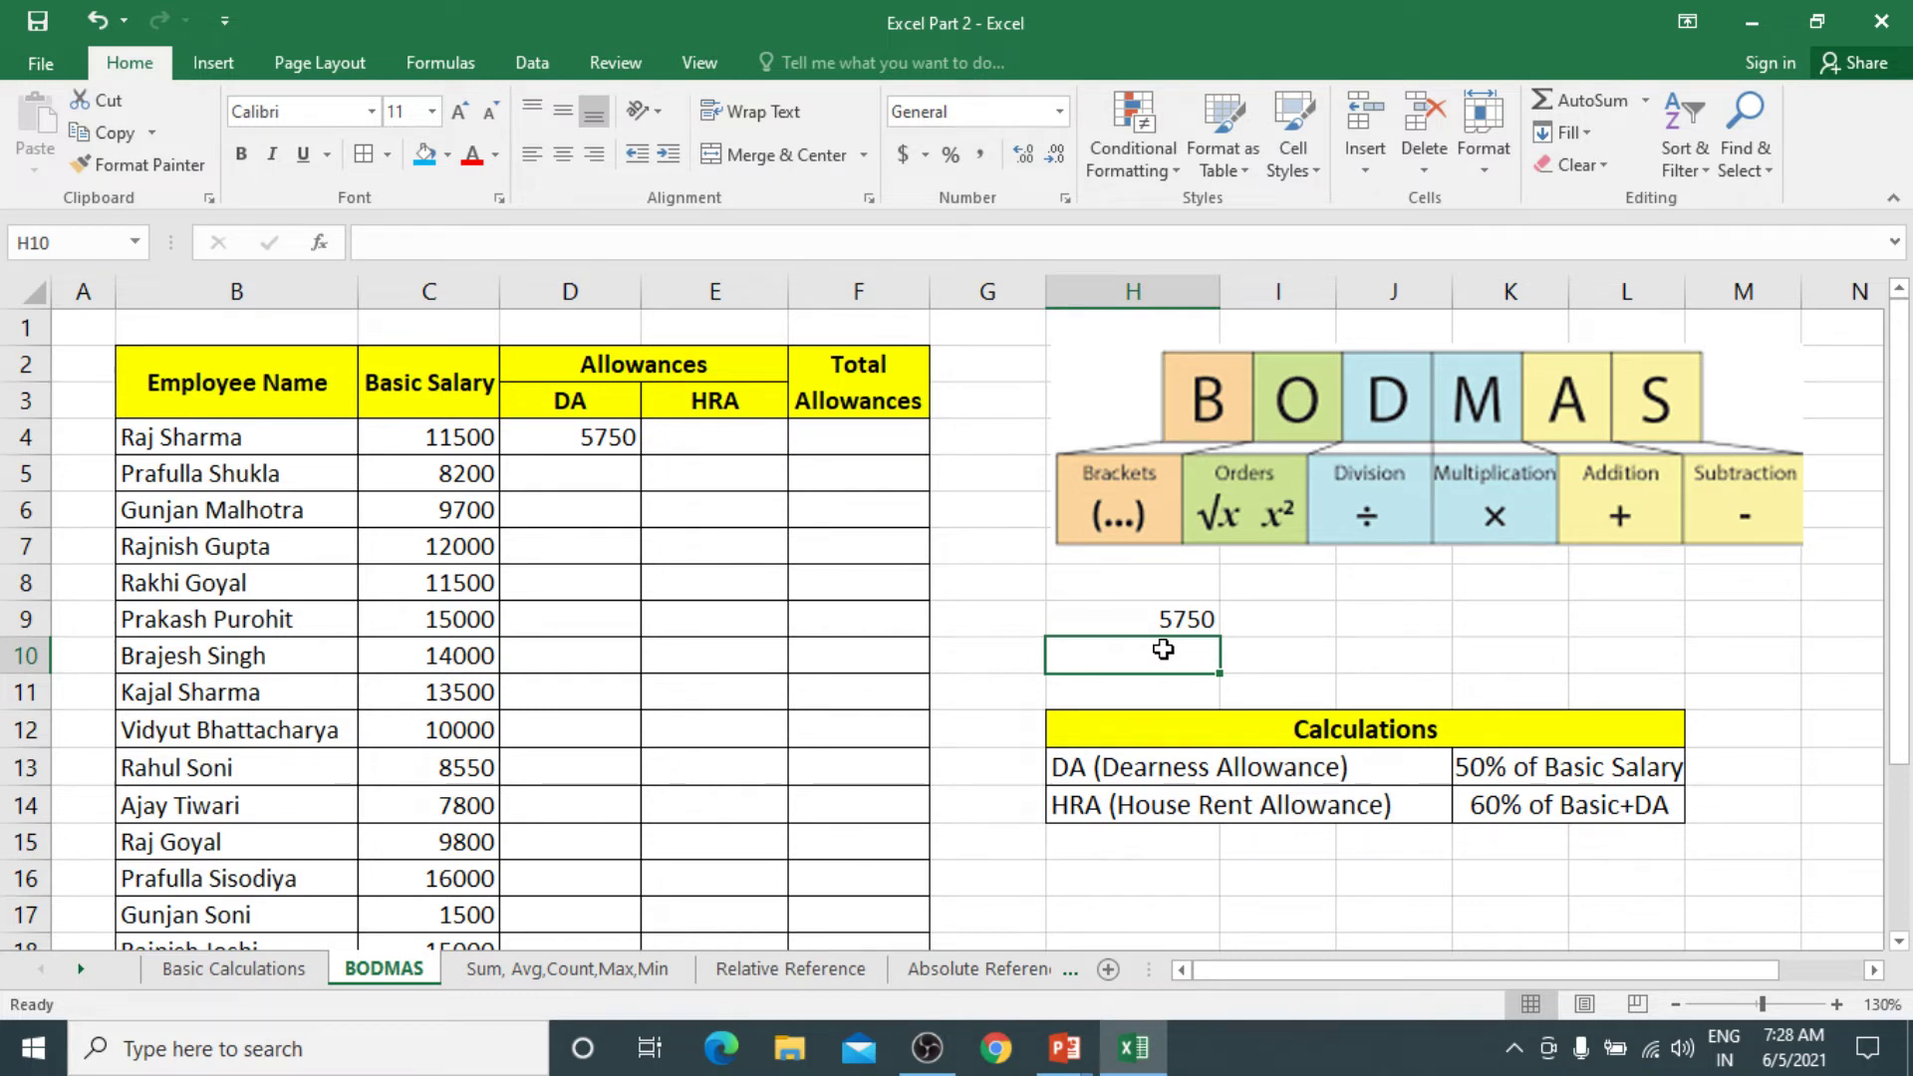
left_click(608, 439)
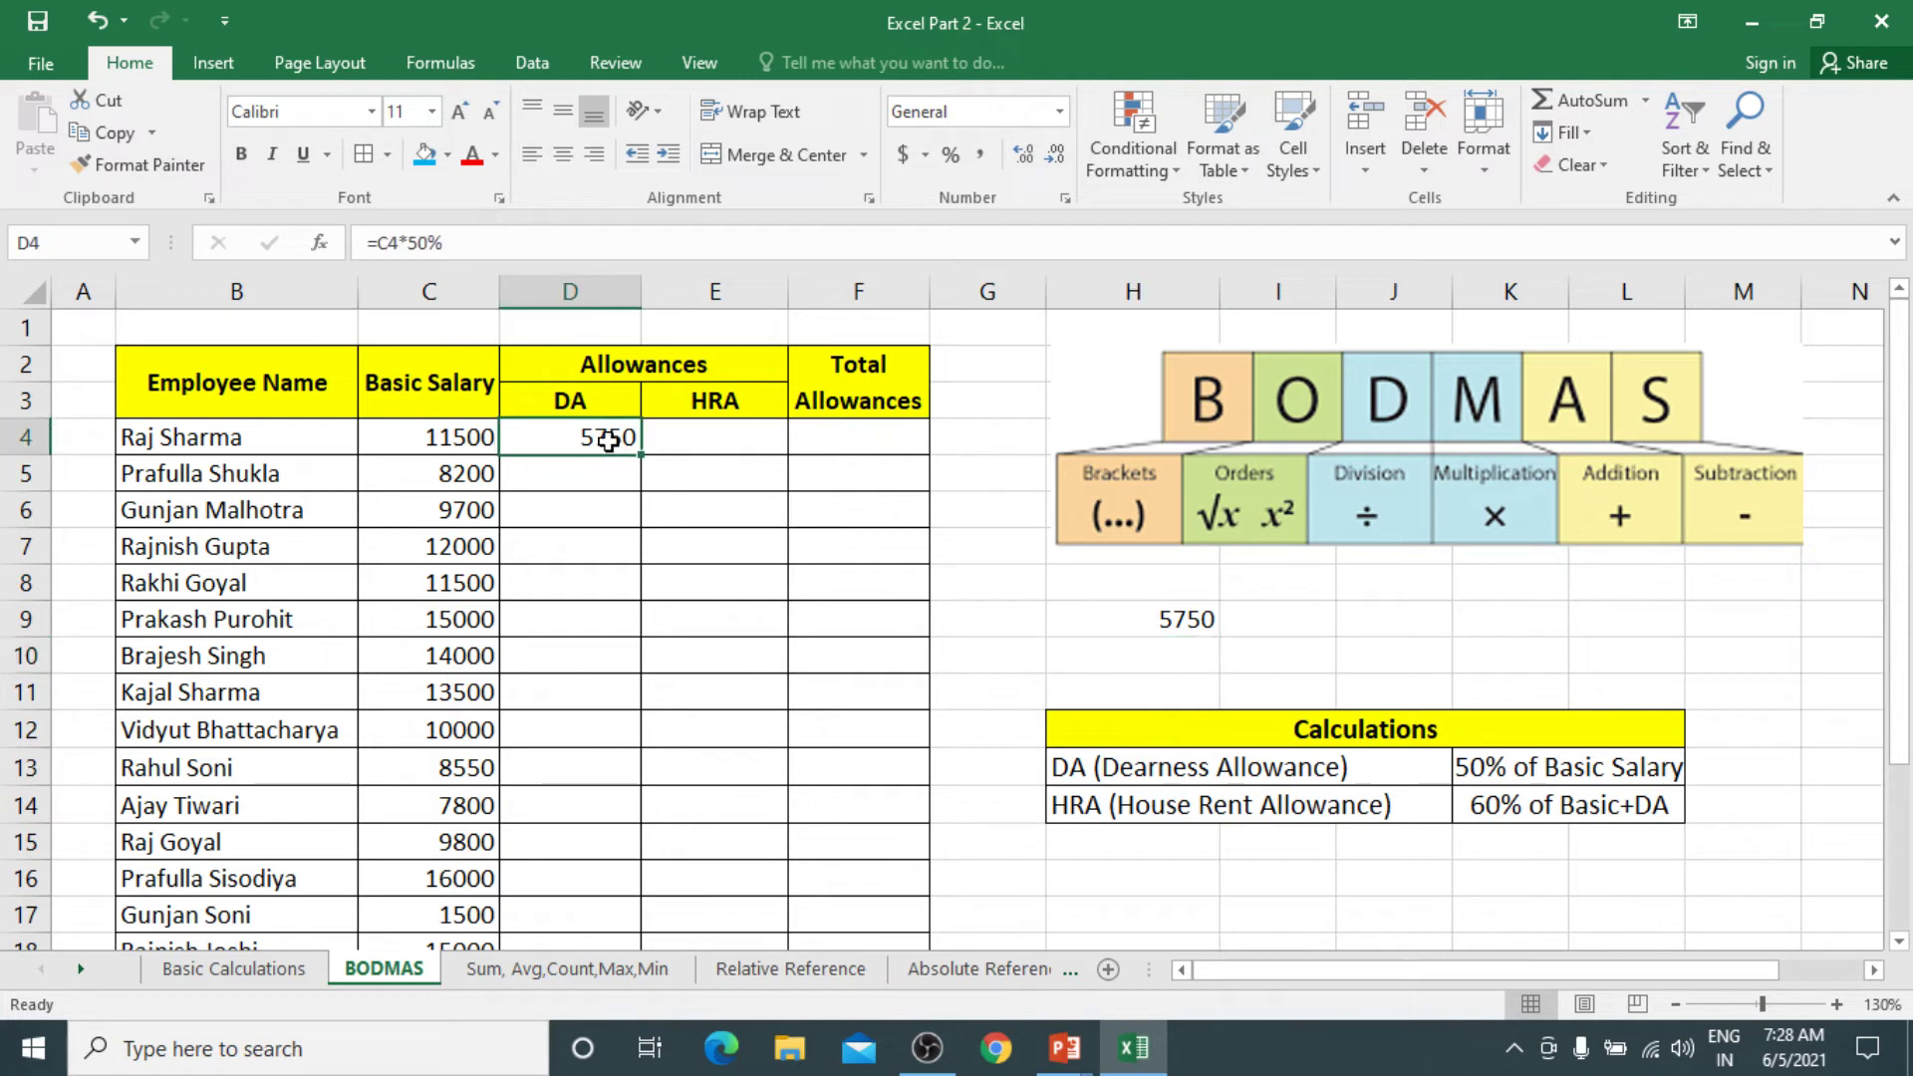
Enter the first employee's HRA formula in E4 as =C4+D4*60%, without brackets
left_click(666, 445)
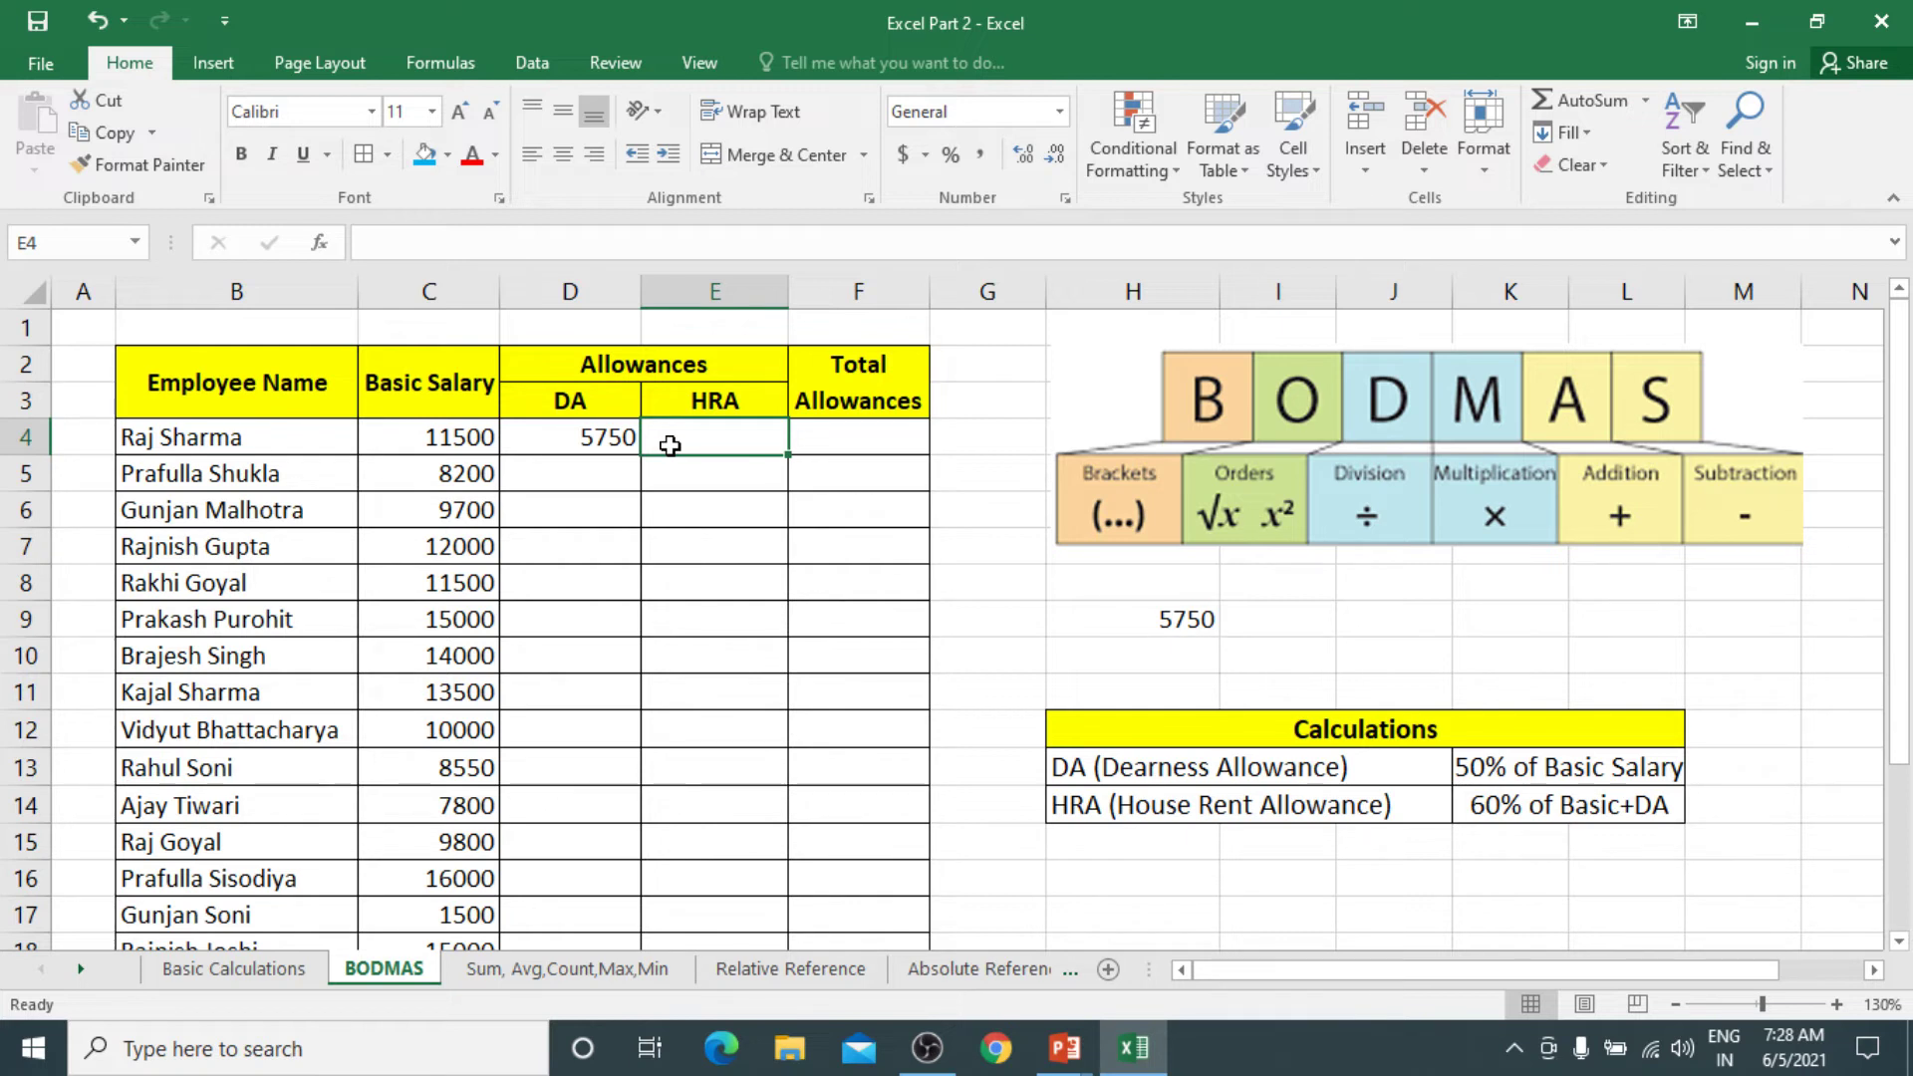
type("=")
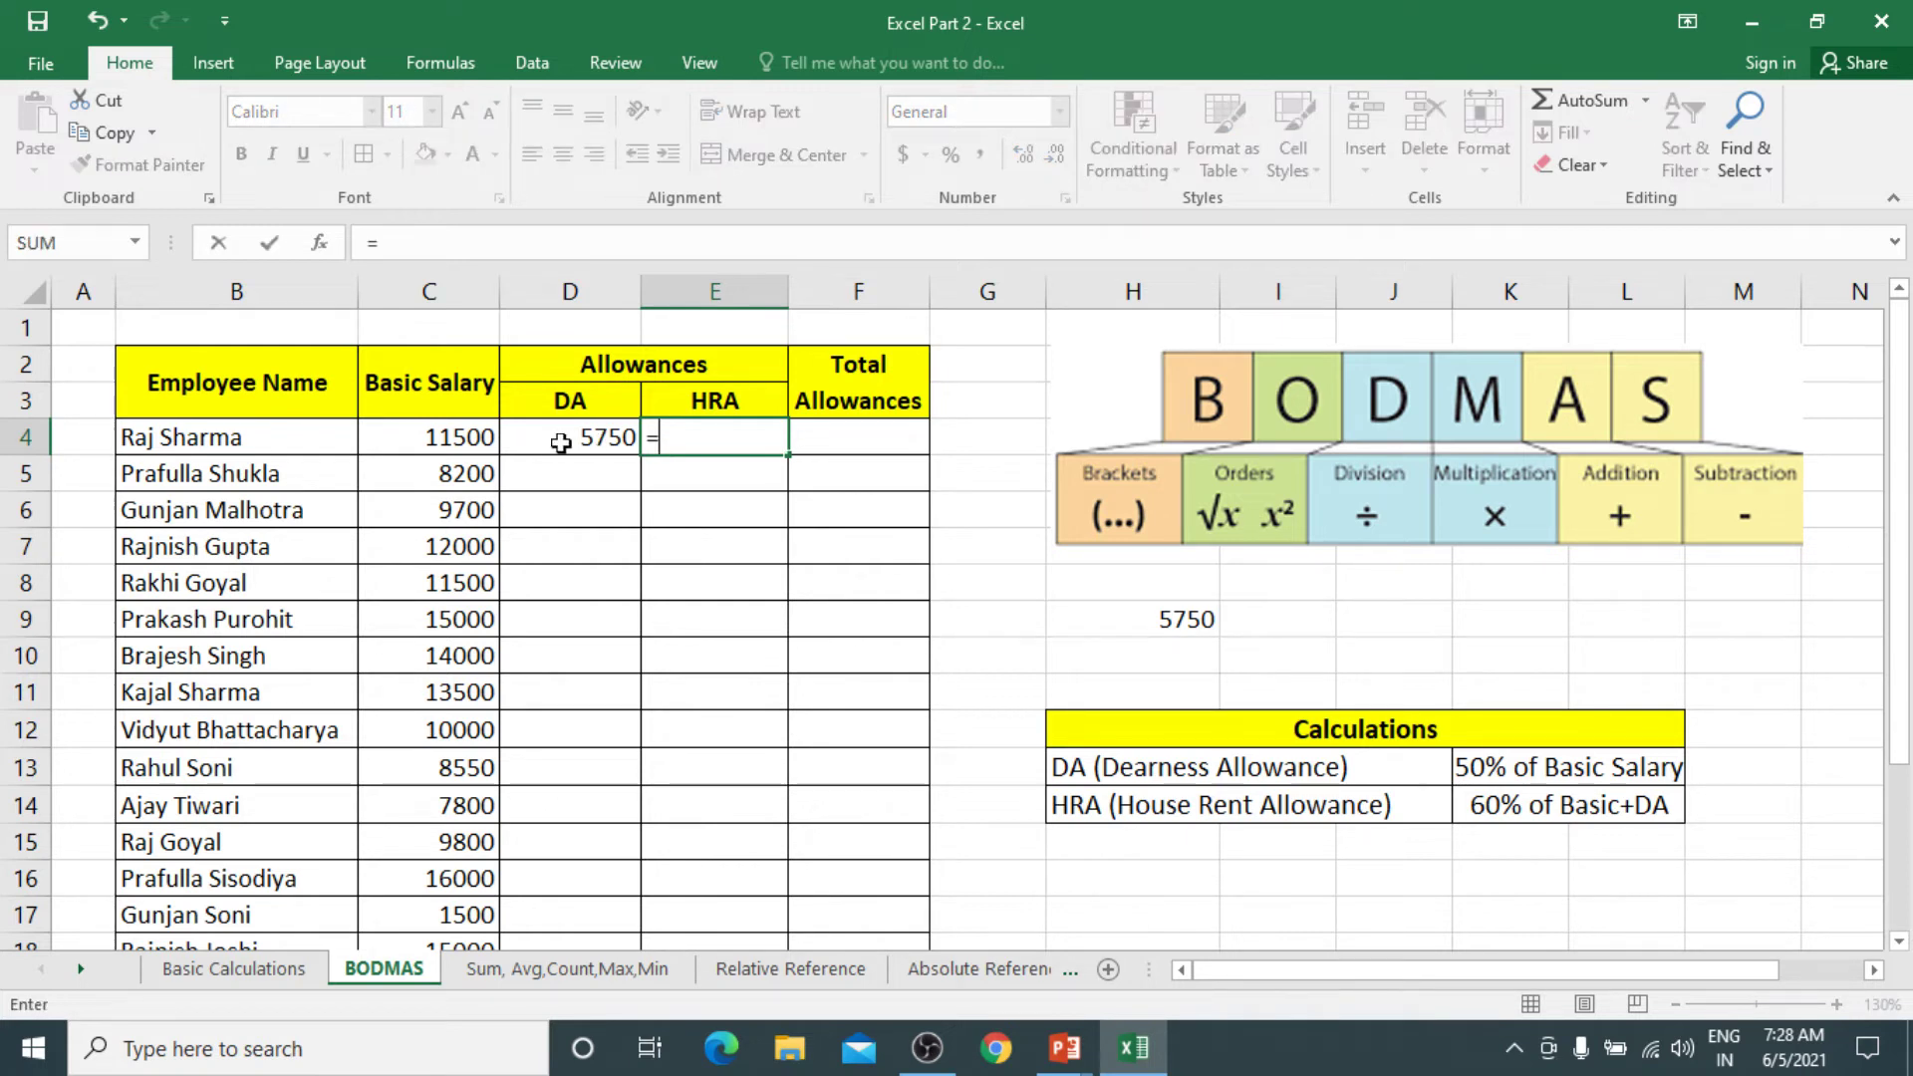
left_click(453, 439)
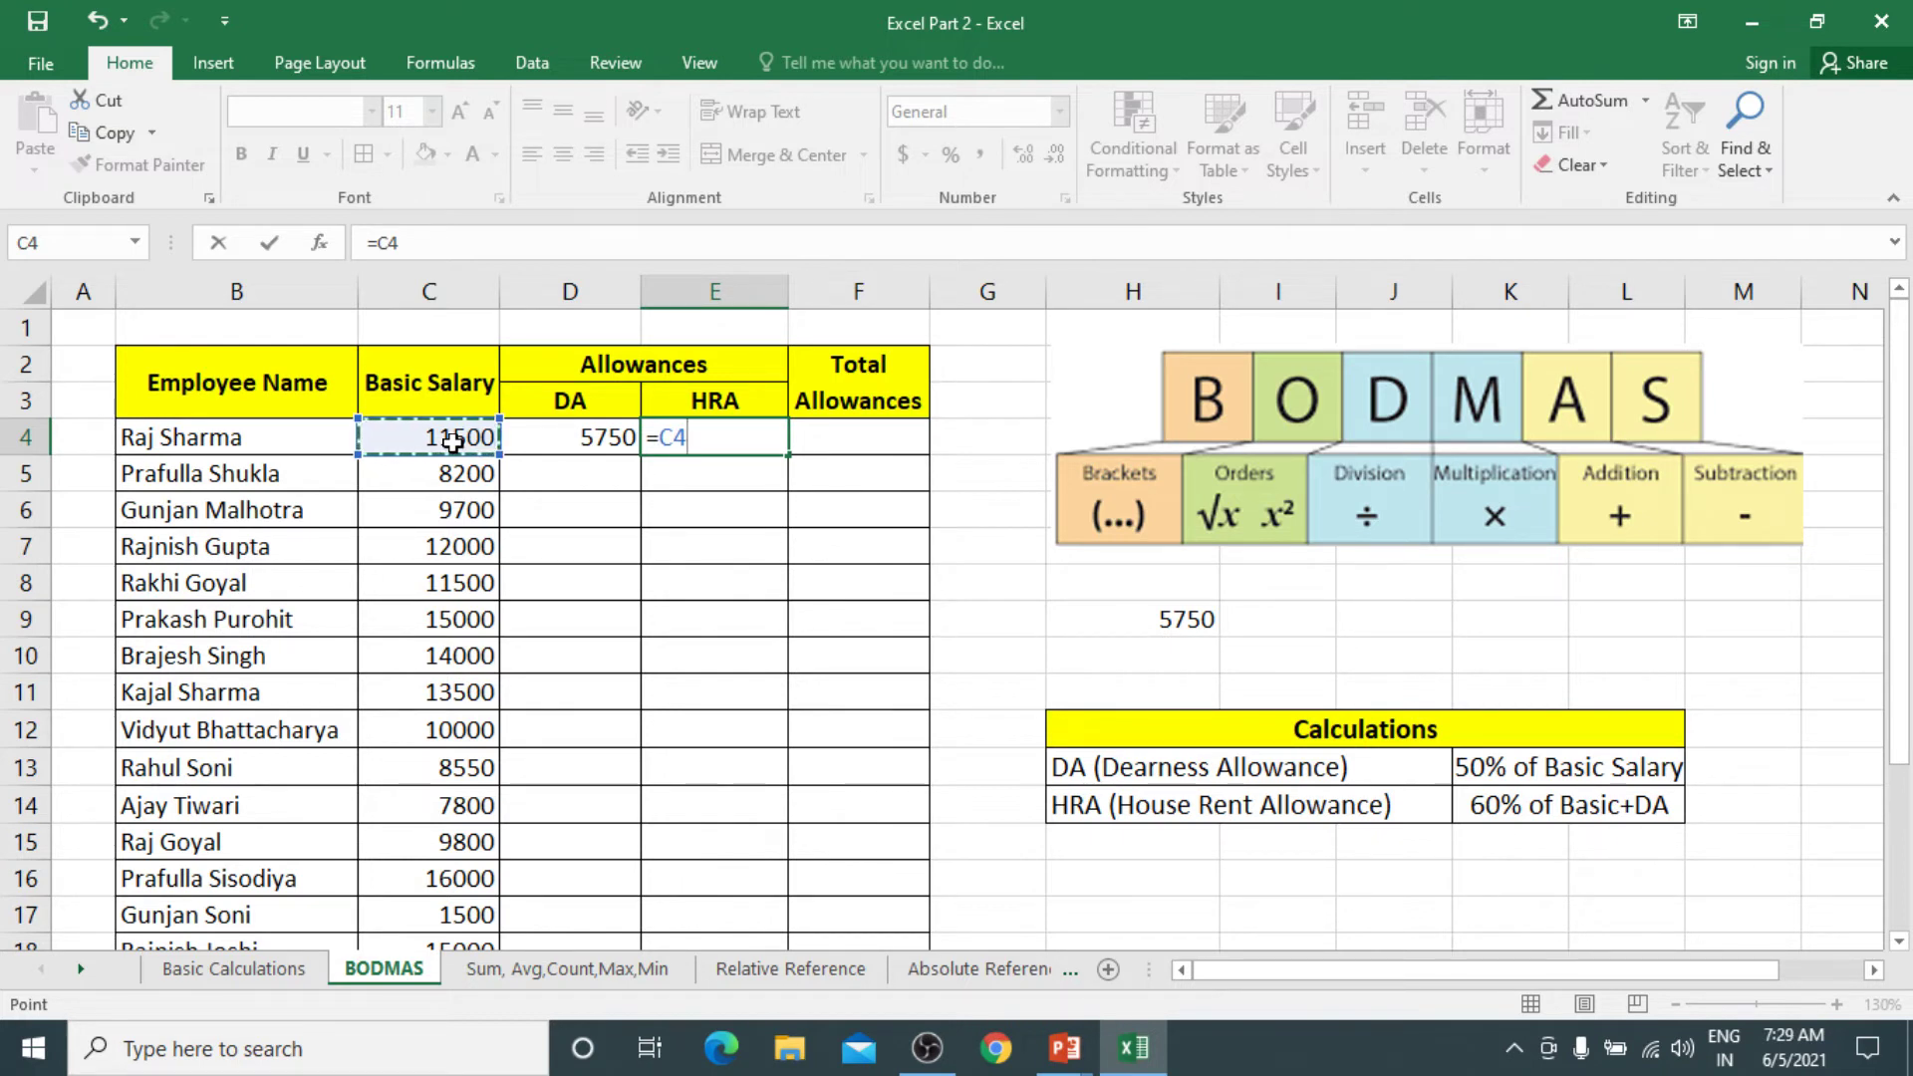
type("+")
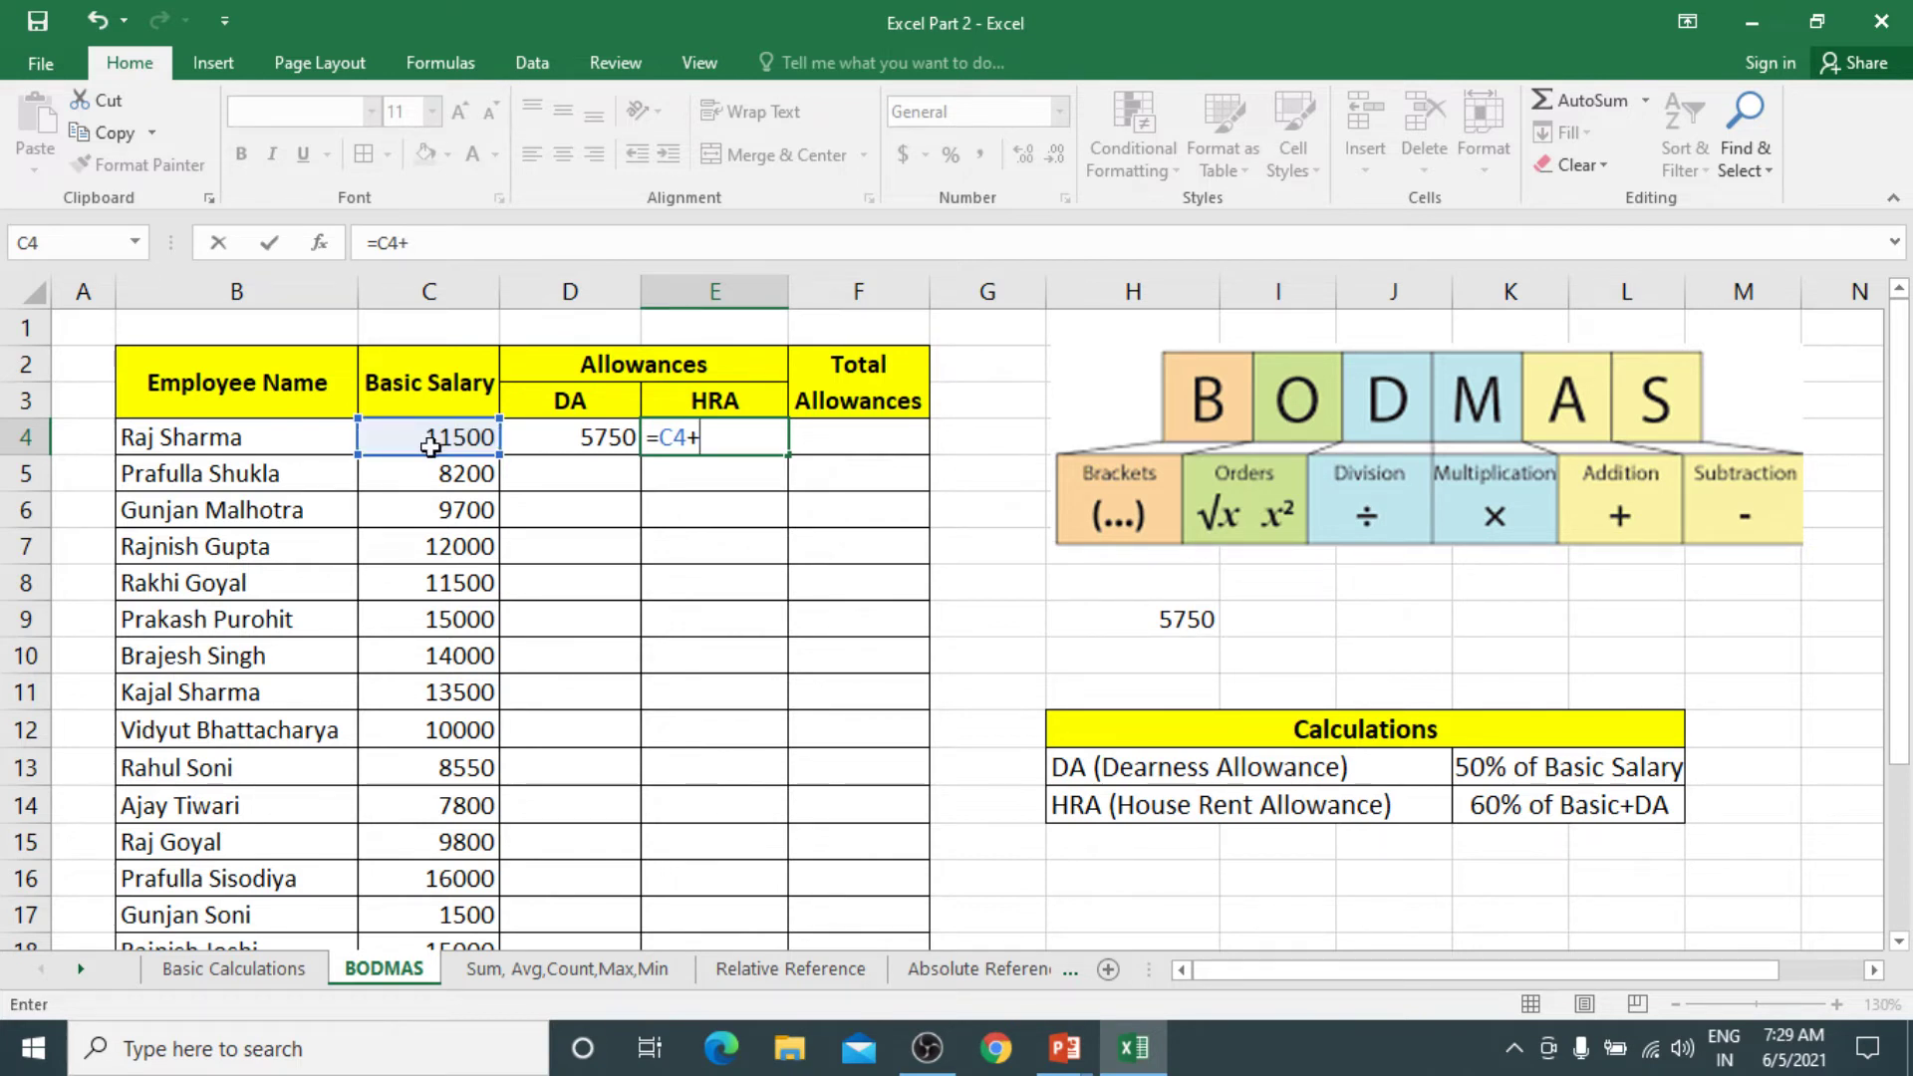
left_click(583, 430)
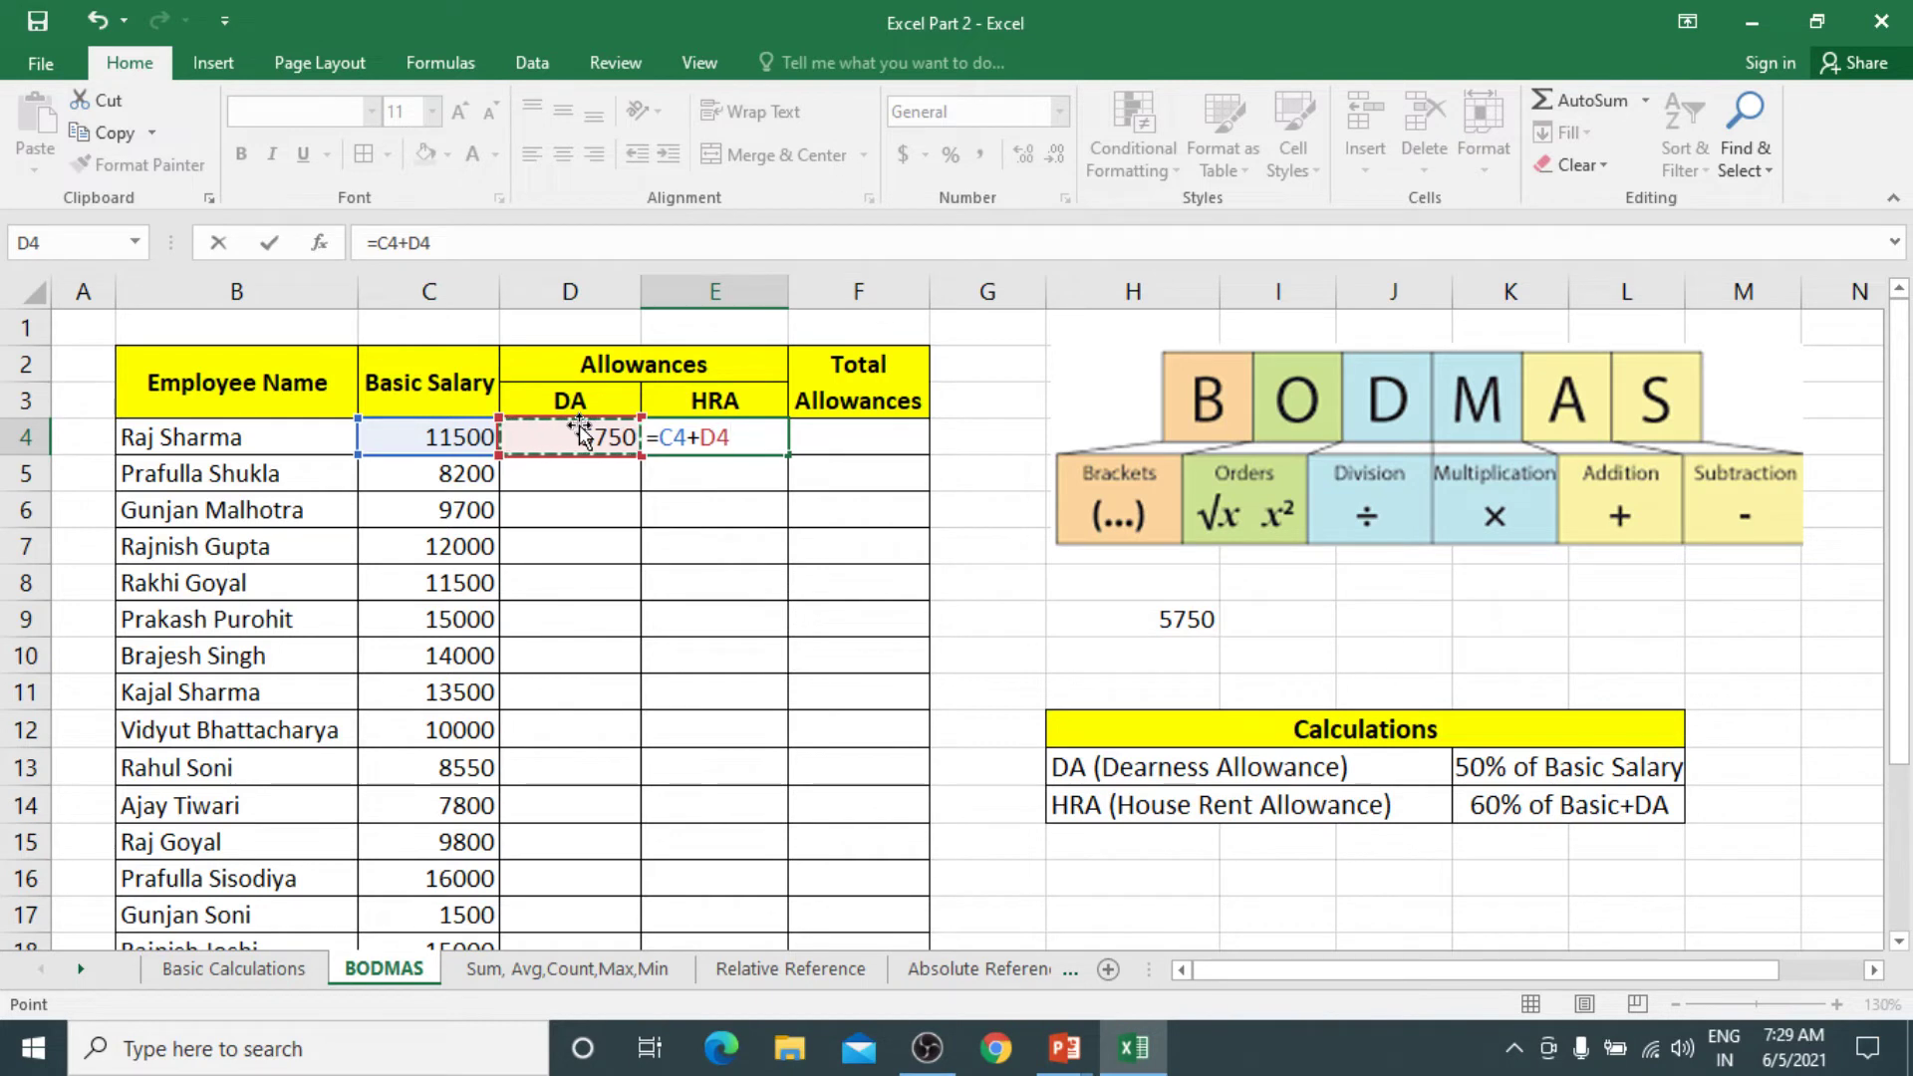
type("*60%")
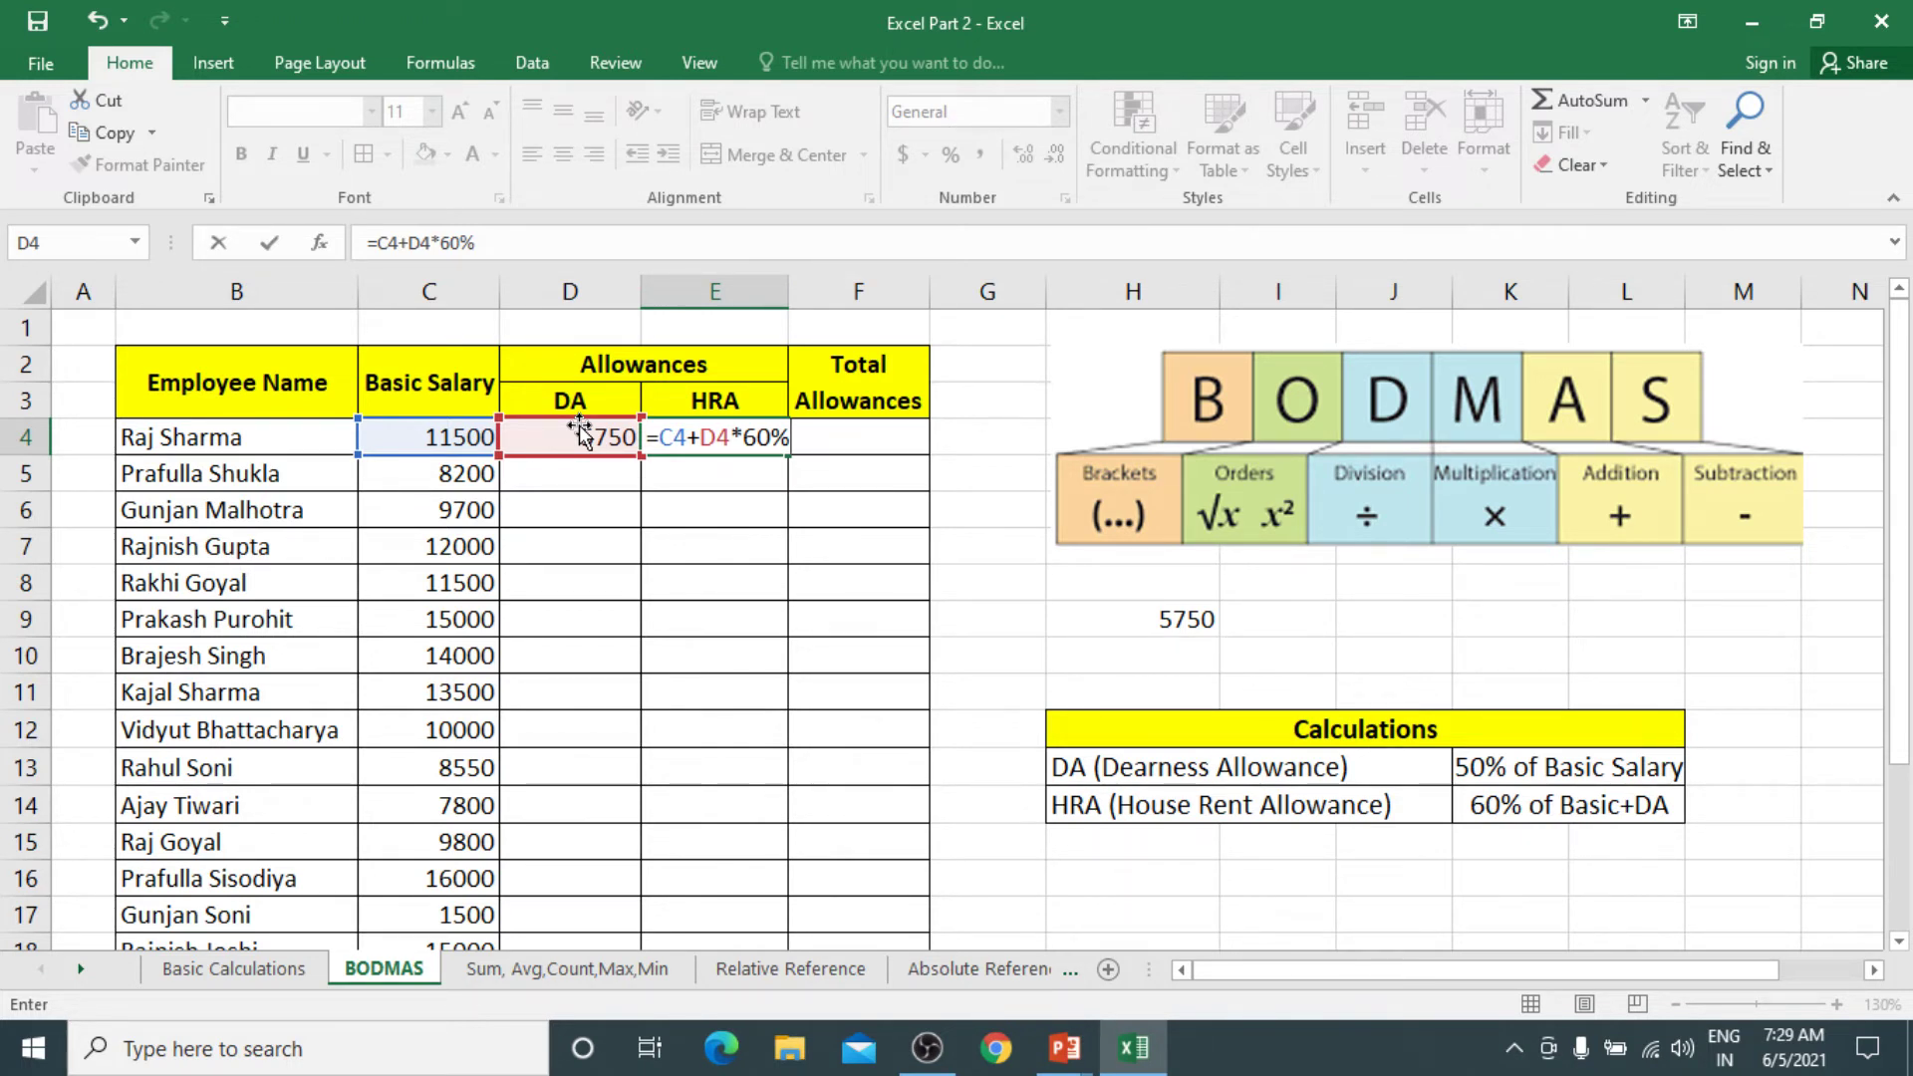
key("Return")
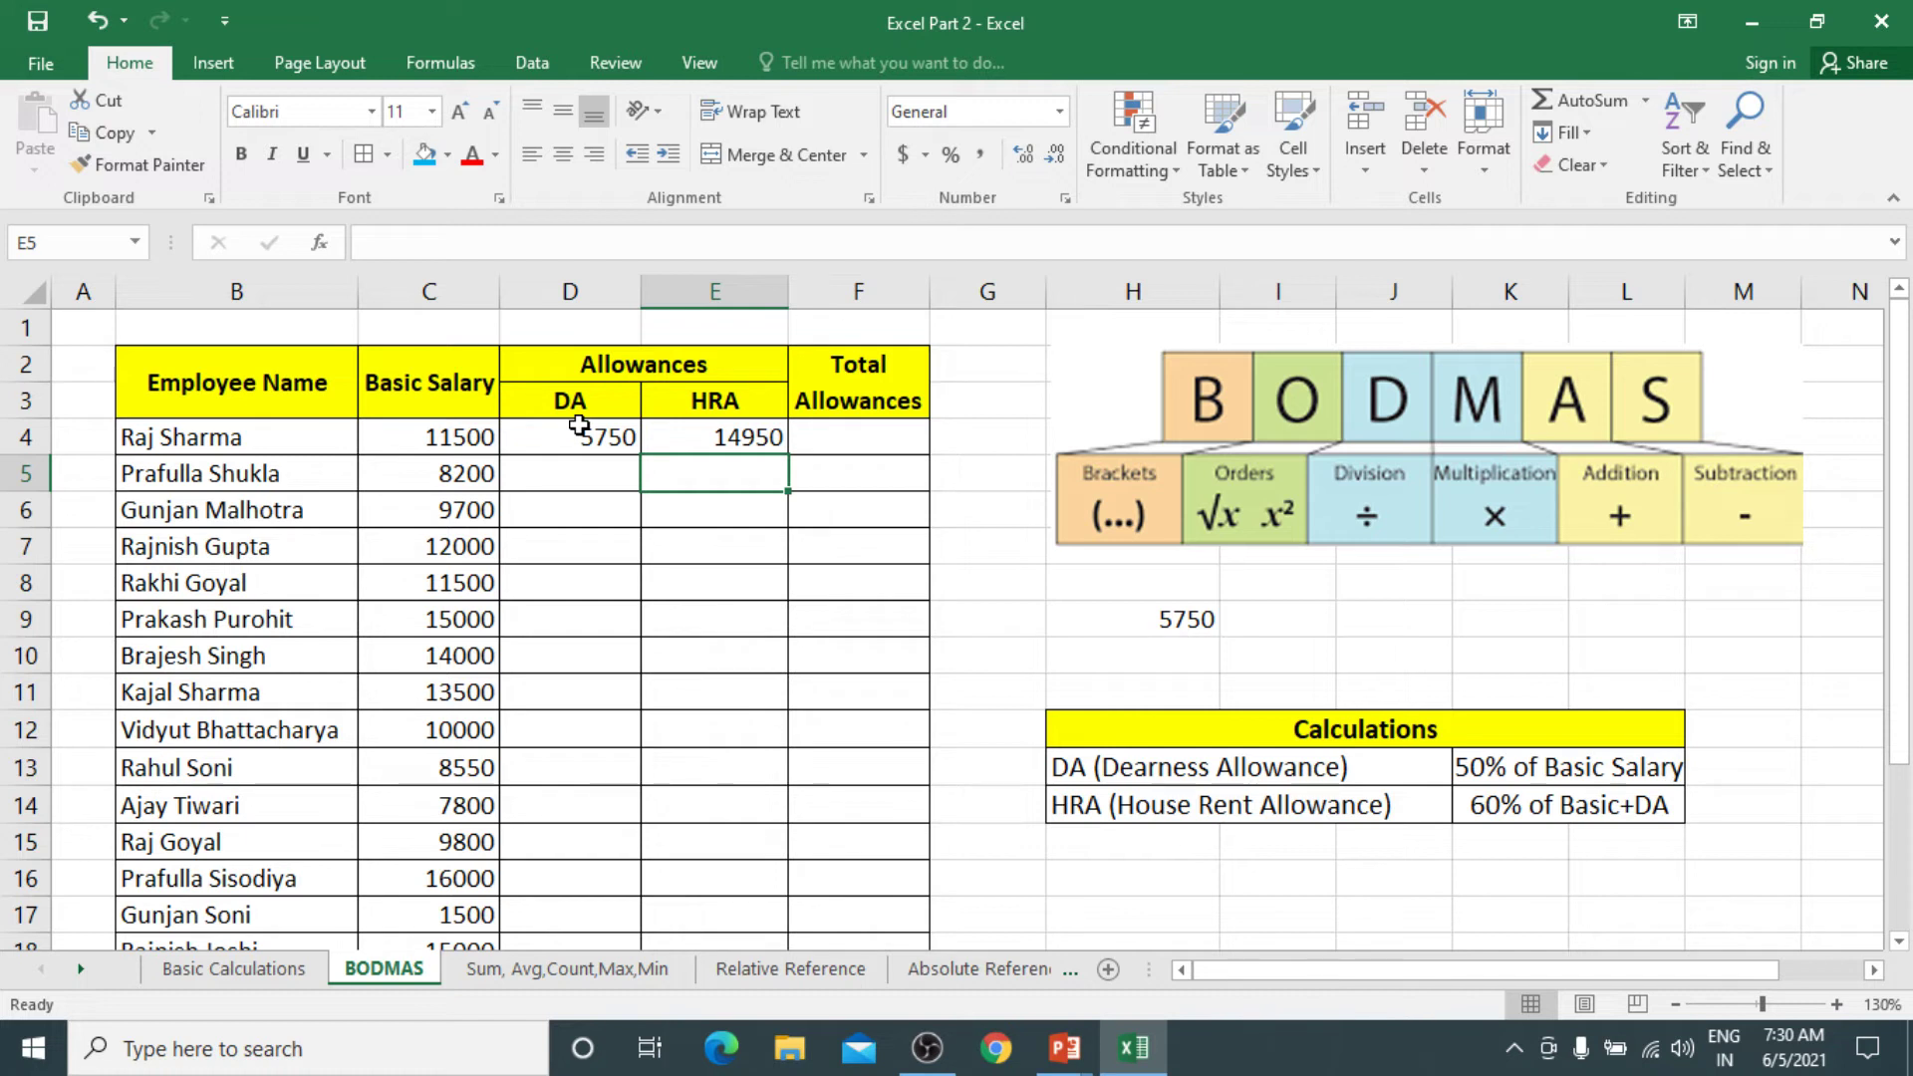
Review the HRA formula in E4 and compare its result with the basic salary in C4
double_click(705, 439)
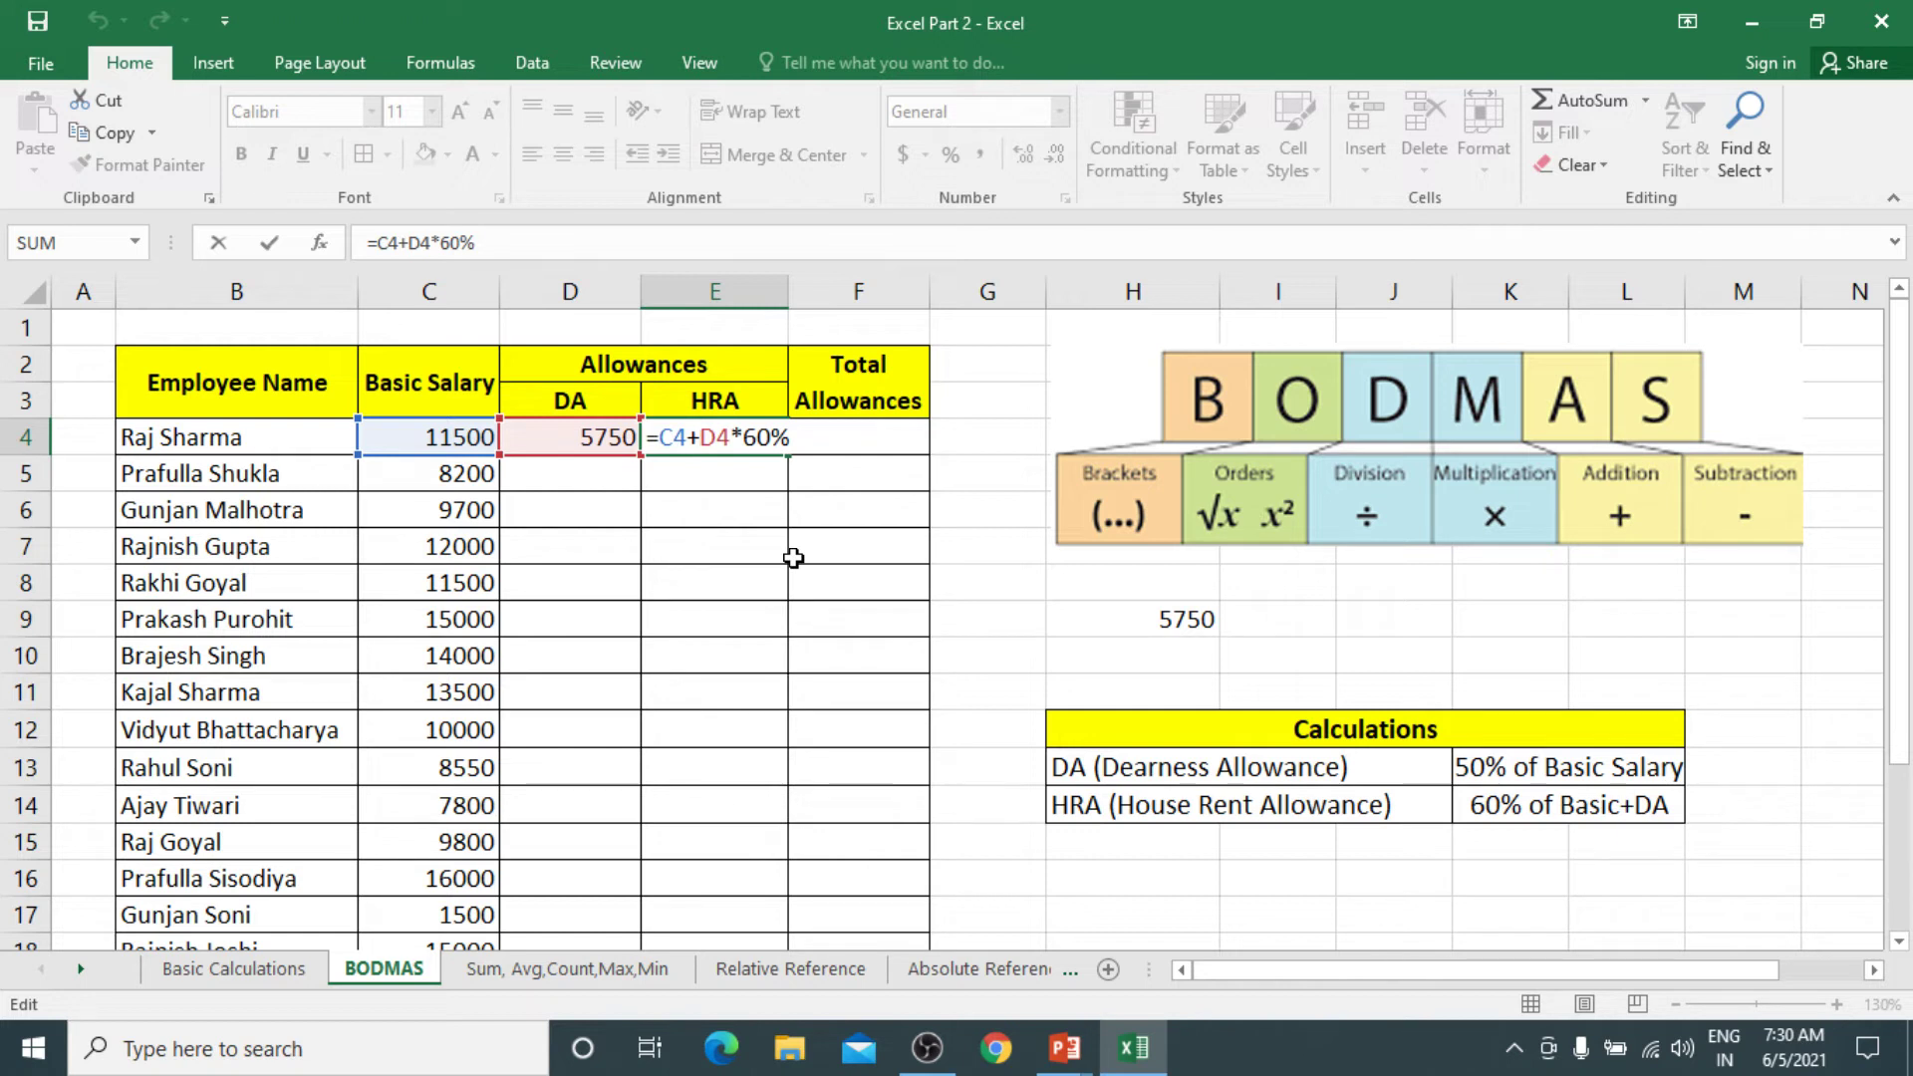
key("Return")
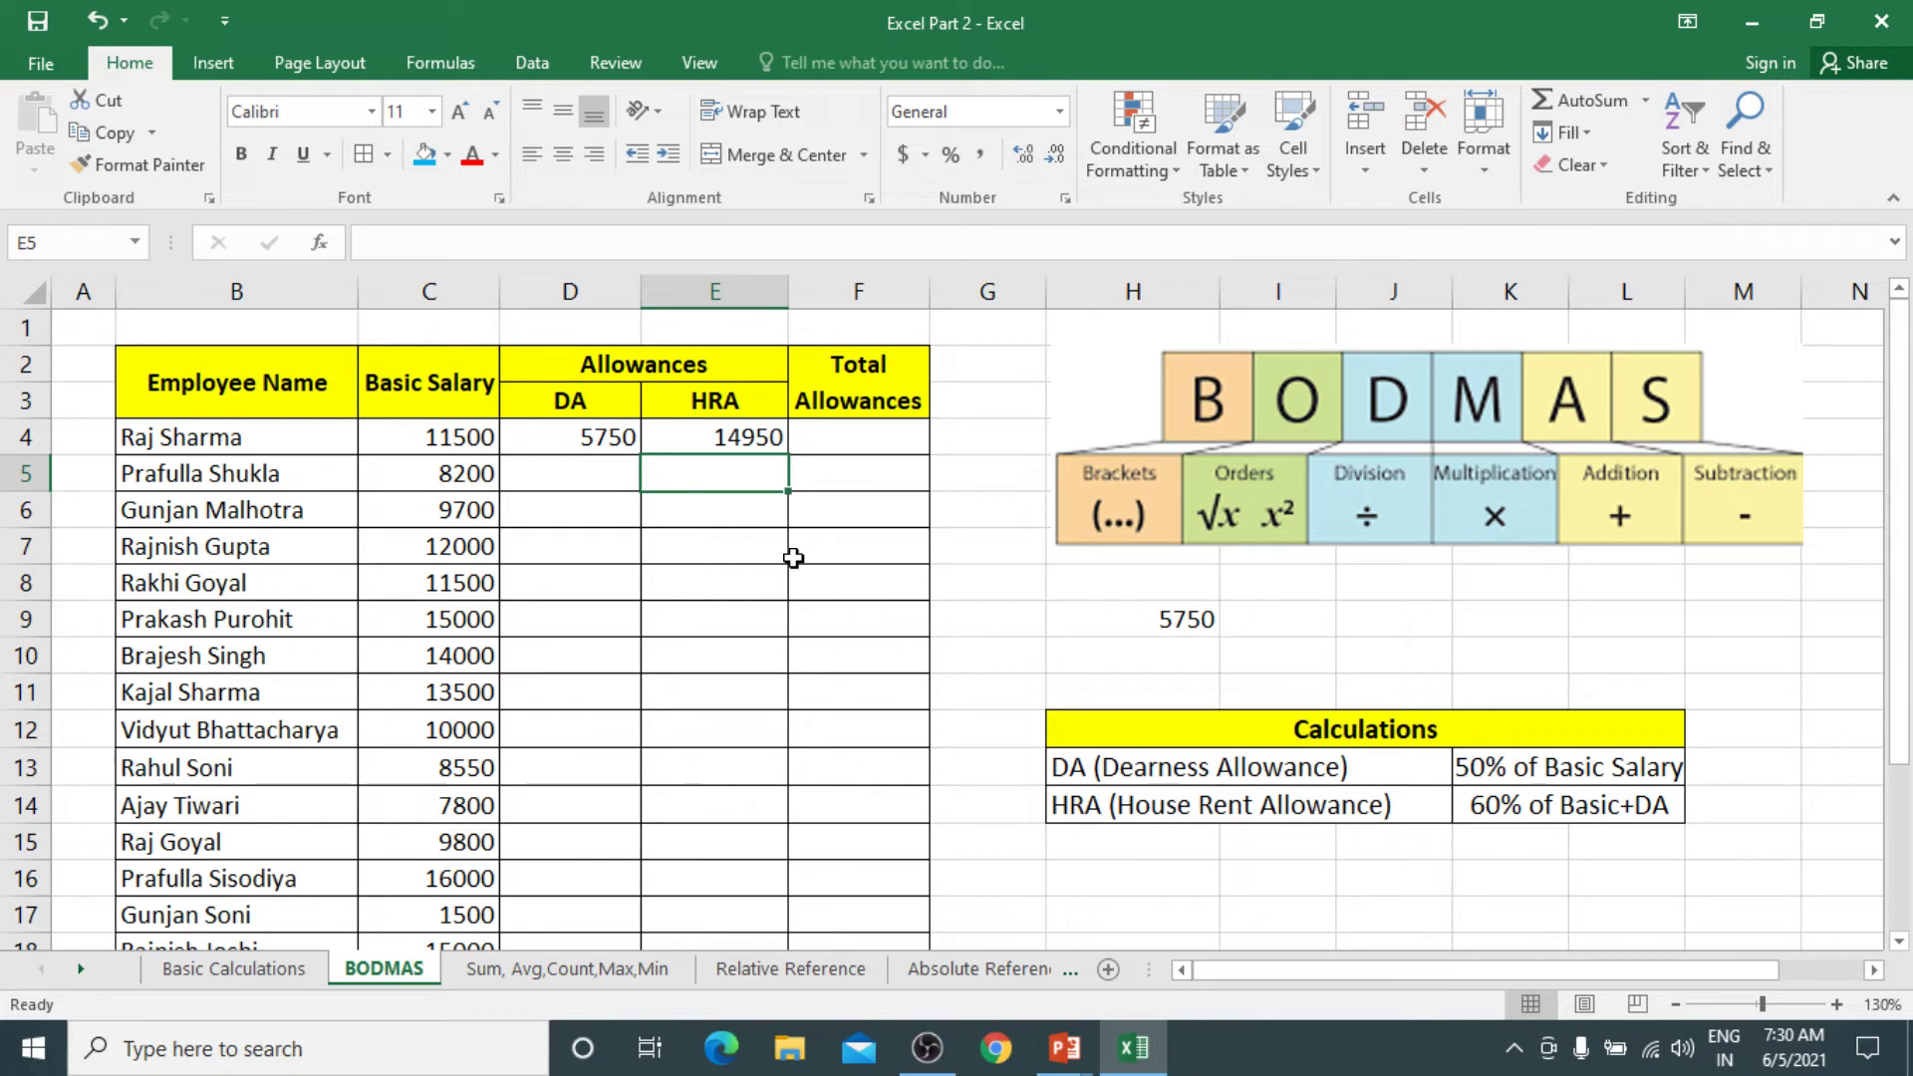
left_click(734, 435)
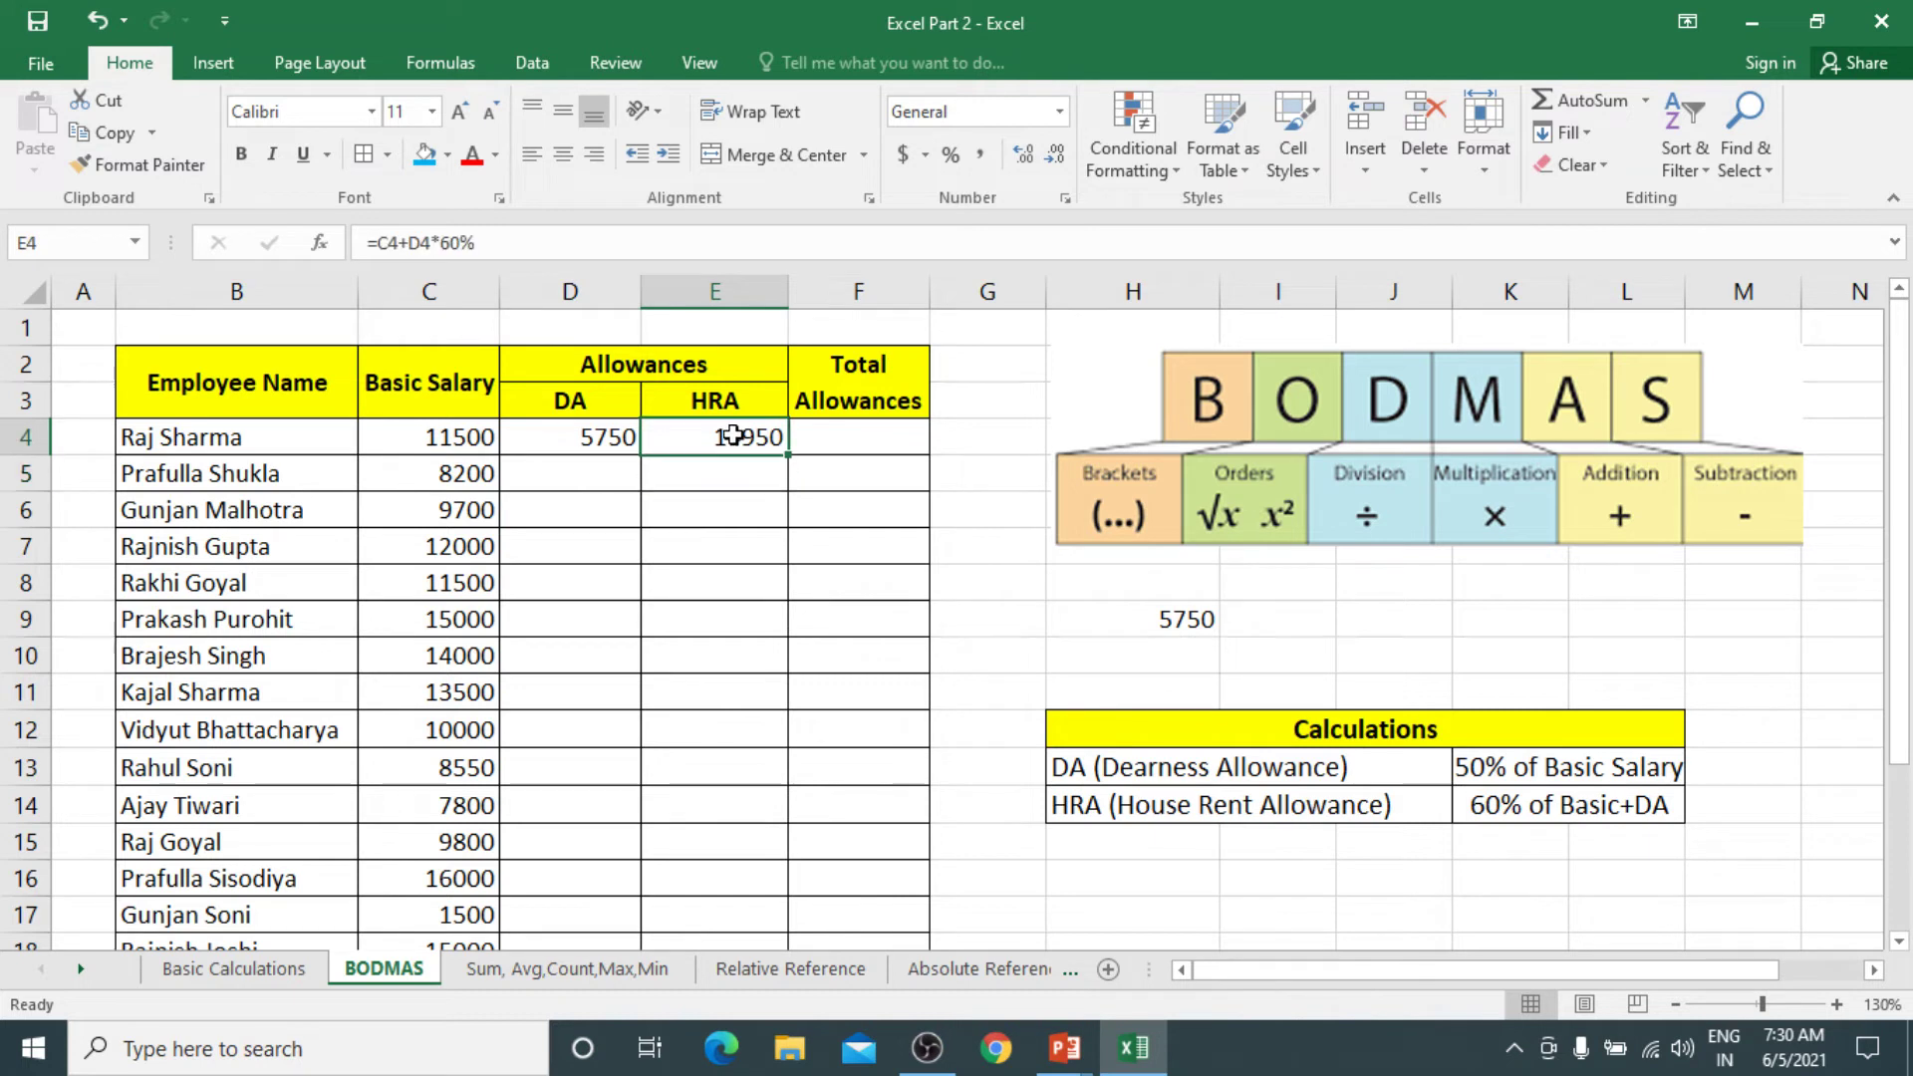
left_click(442, 435)
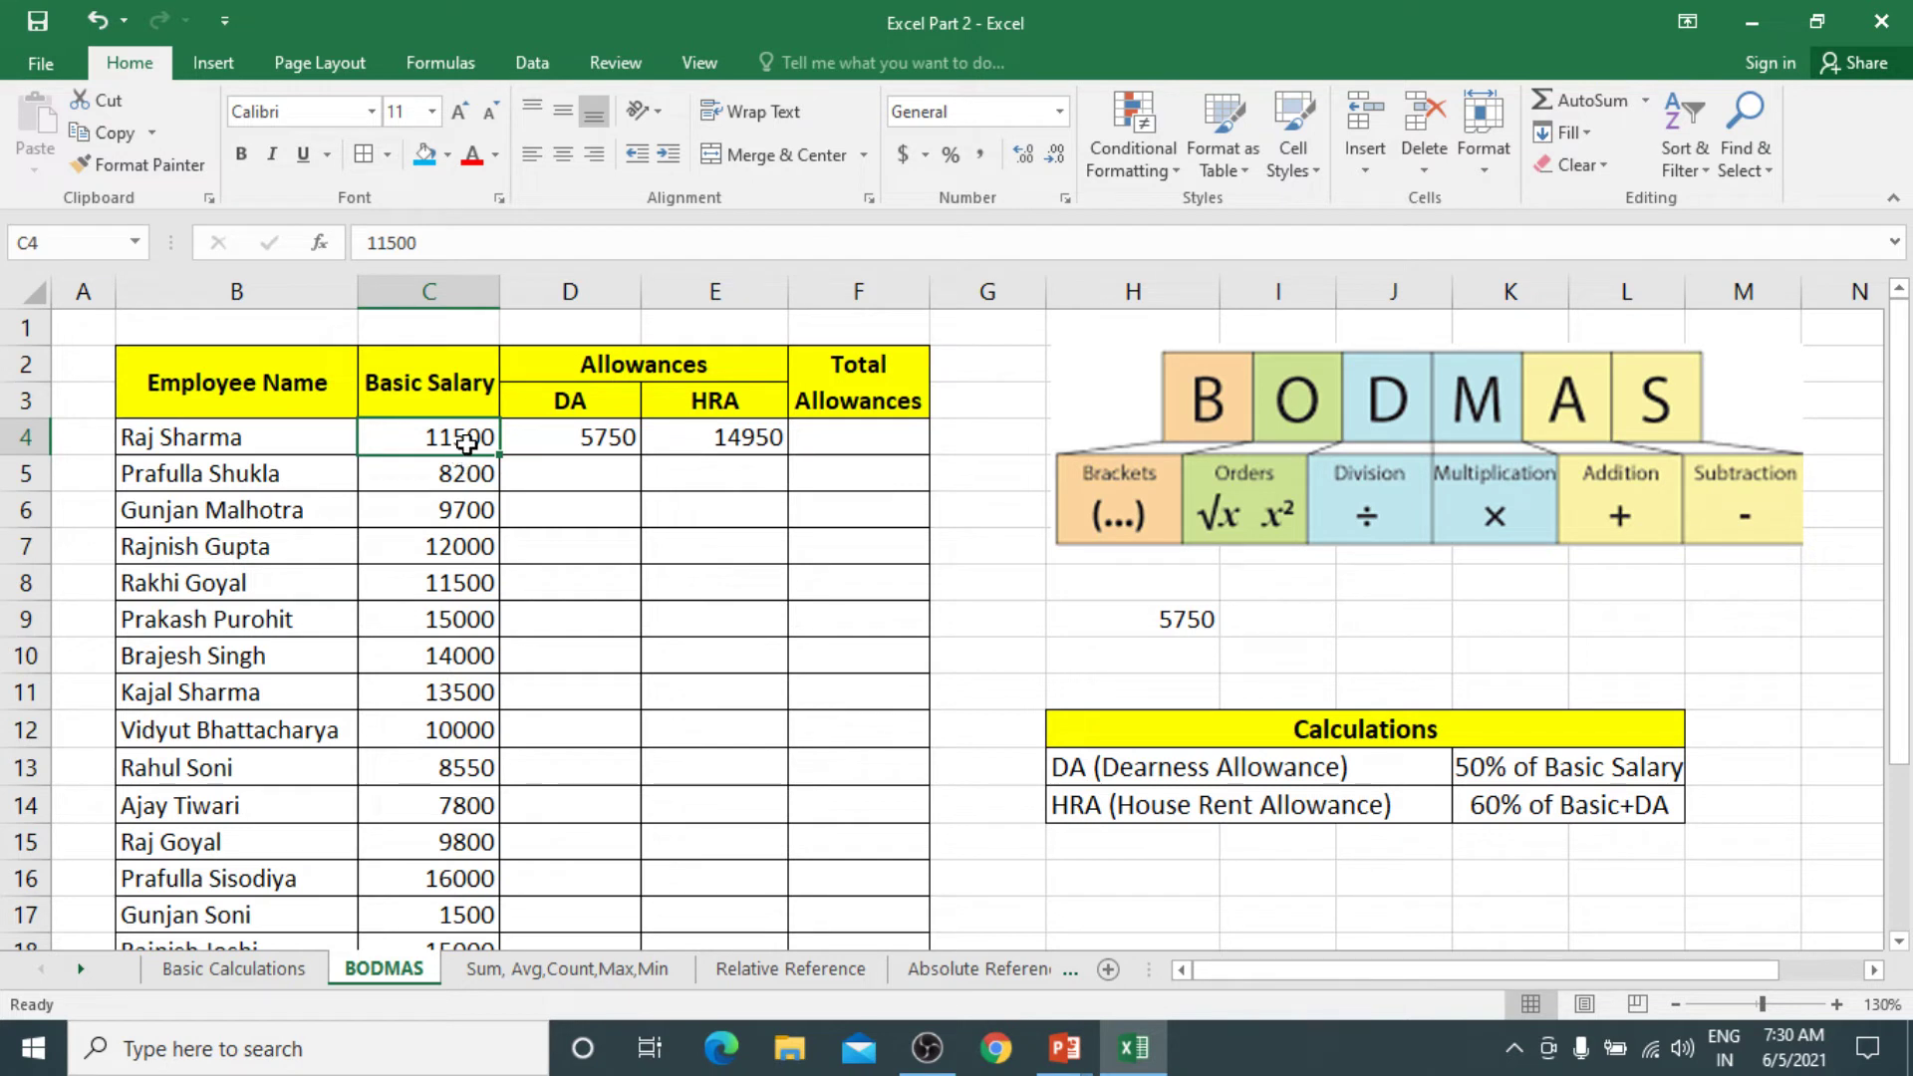
left_click(706, 439)
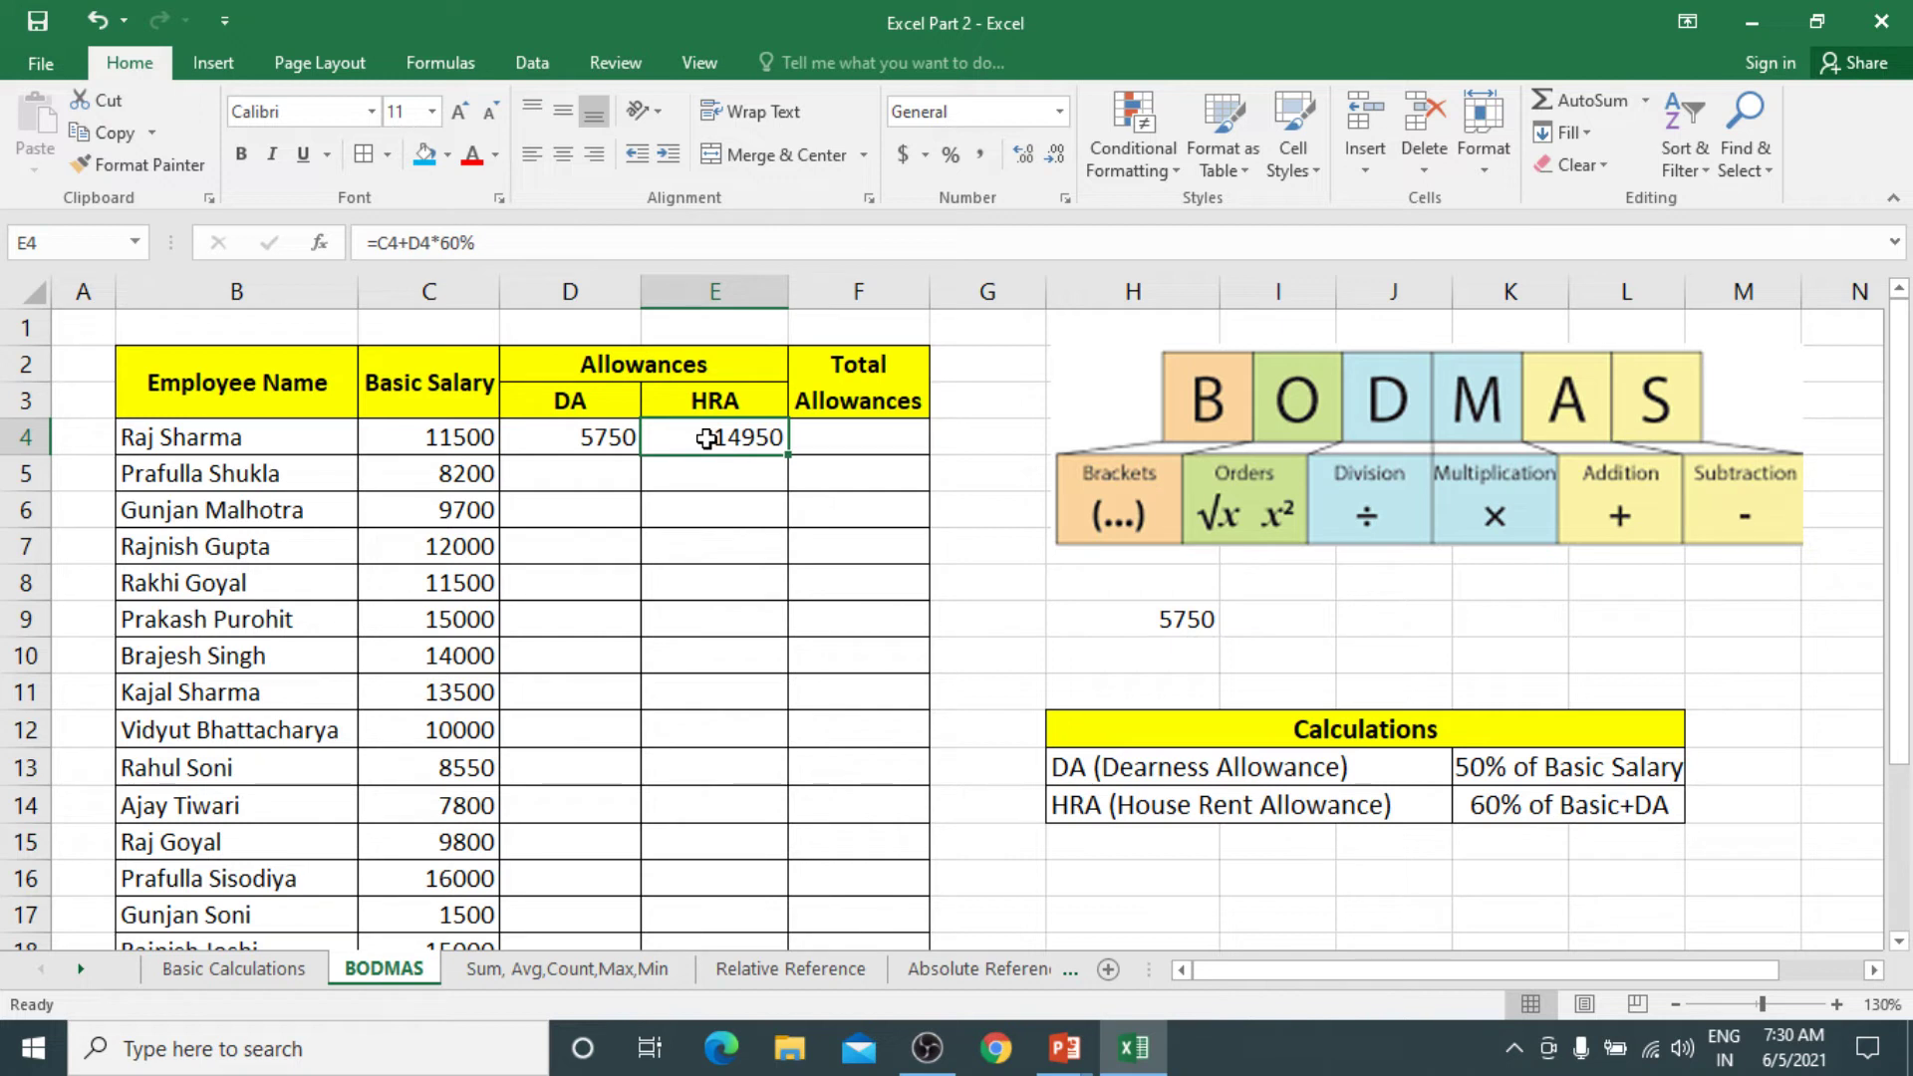
Clear the DA check in H9 and enter =11500+5750 there to add basic salary and DA
left_click(1168, 622)
key("Delete")
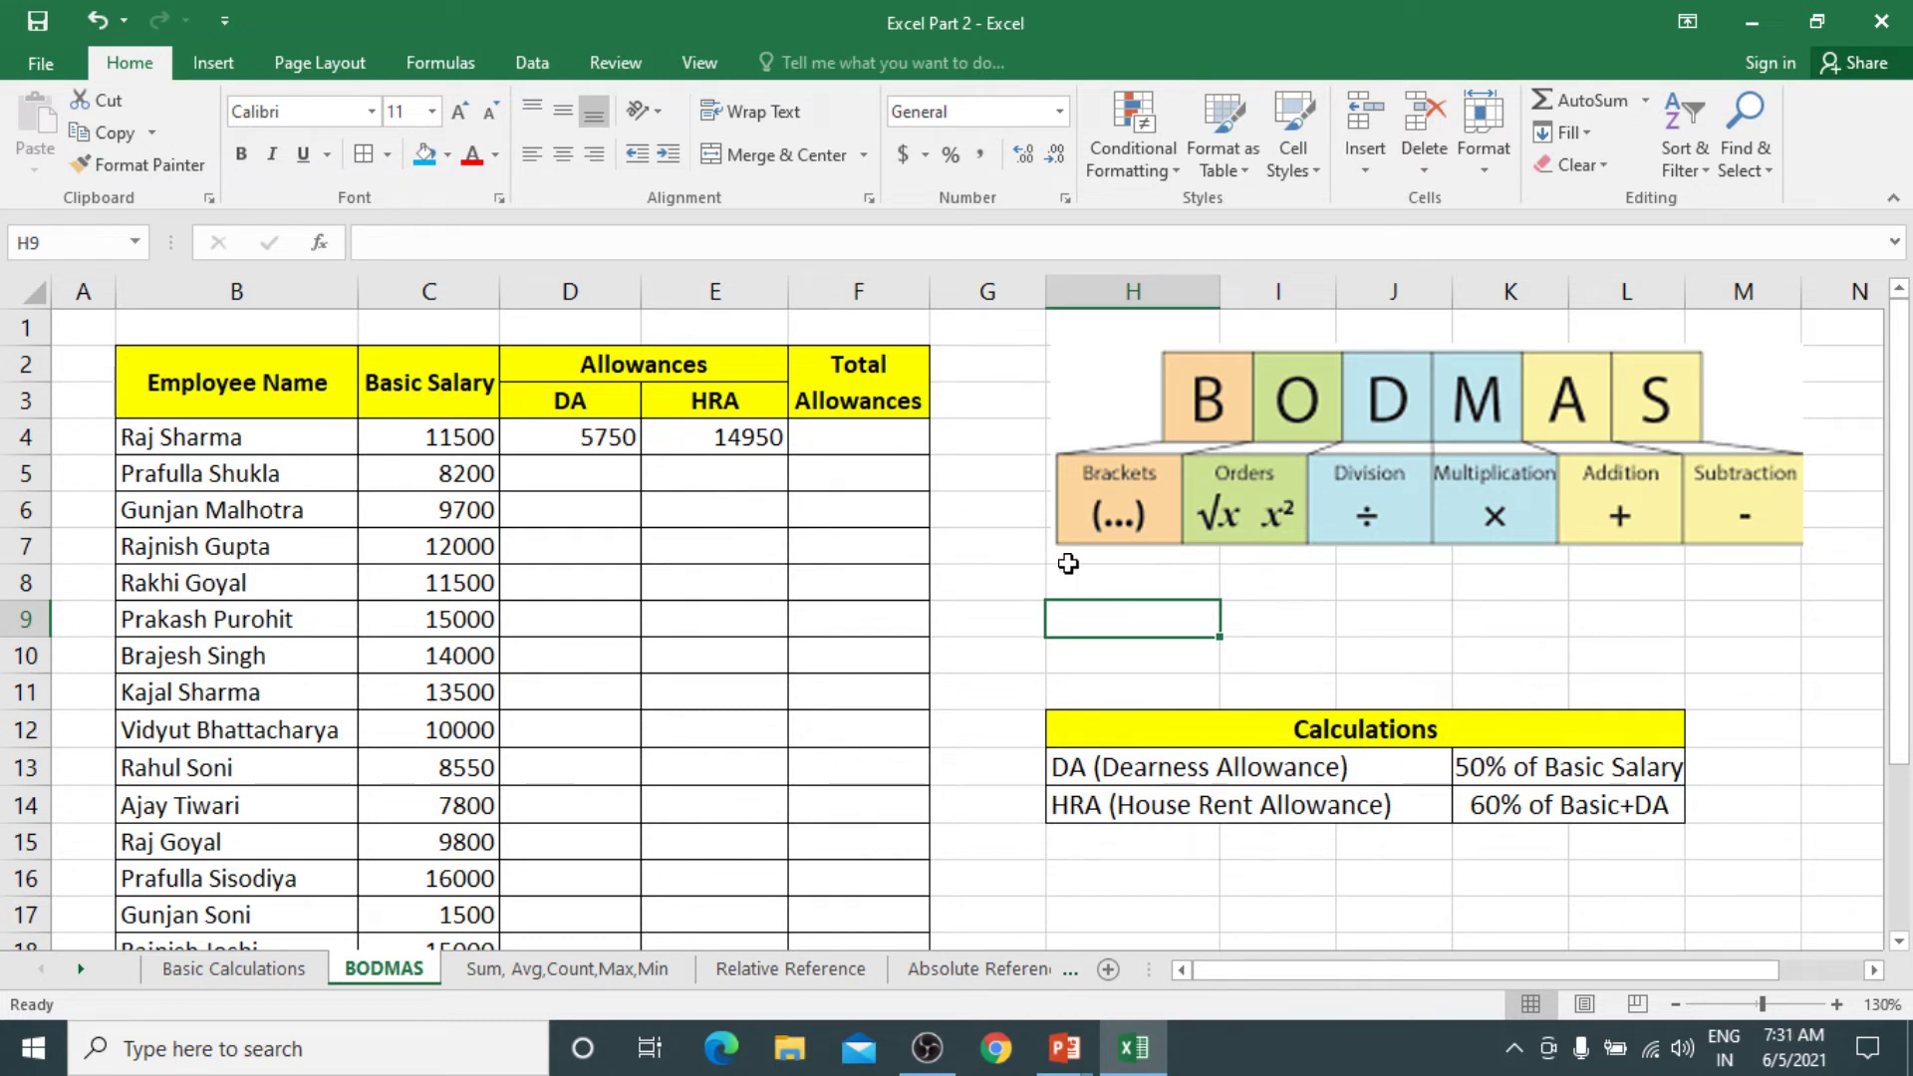
type("=")
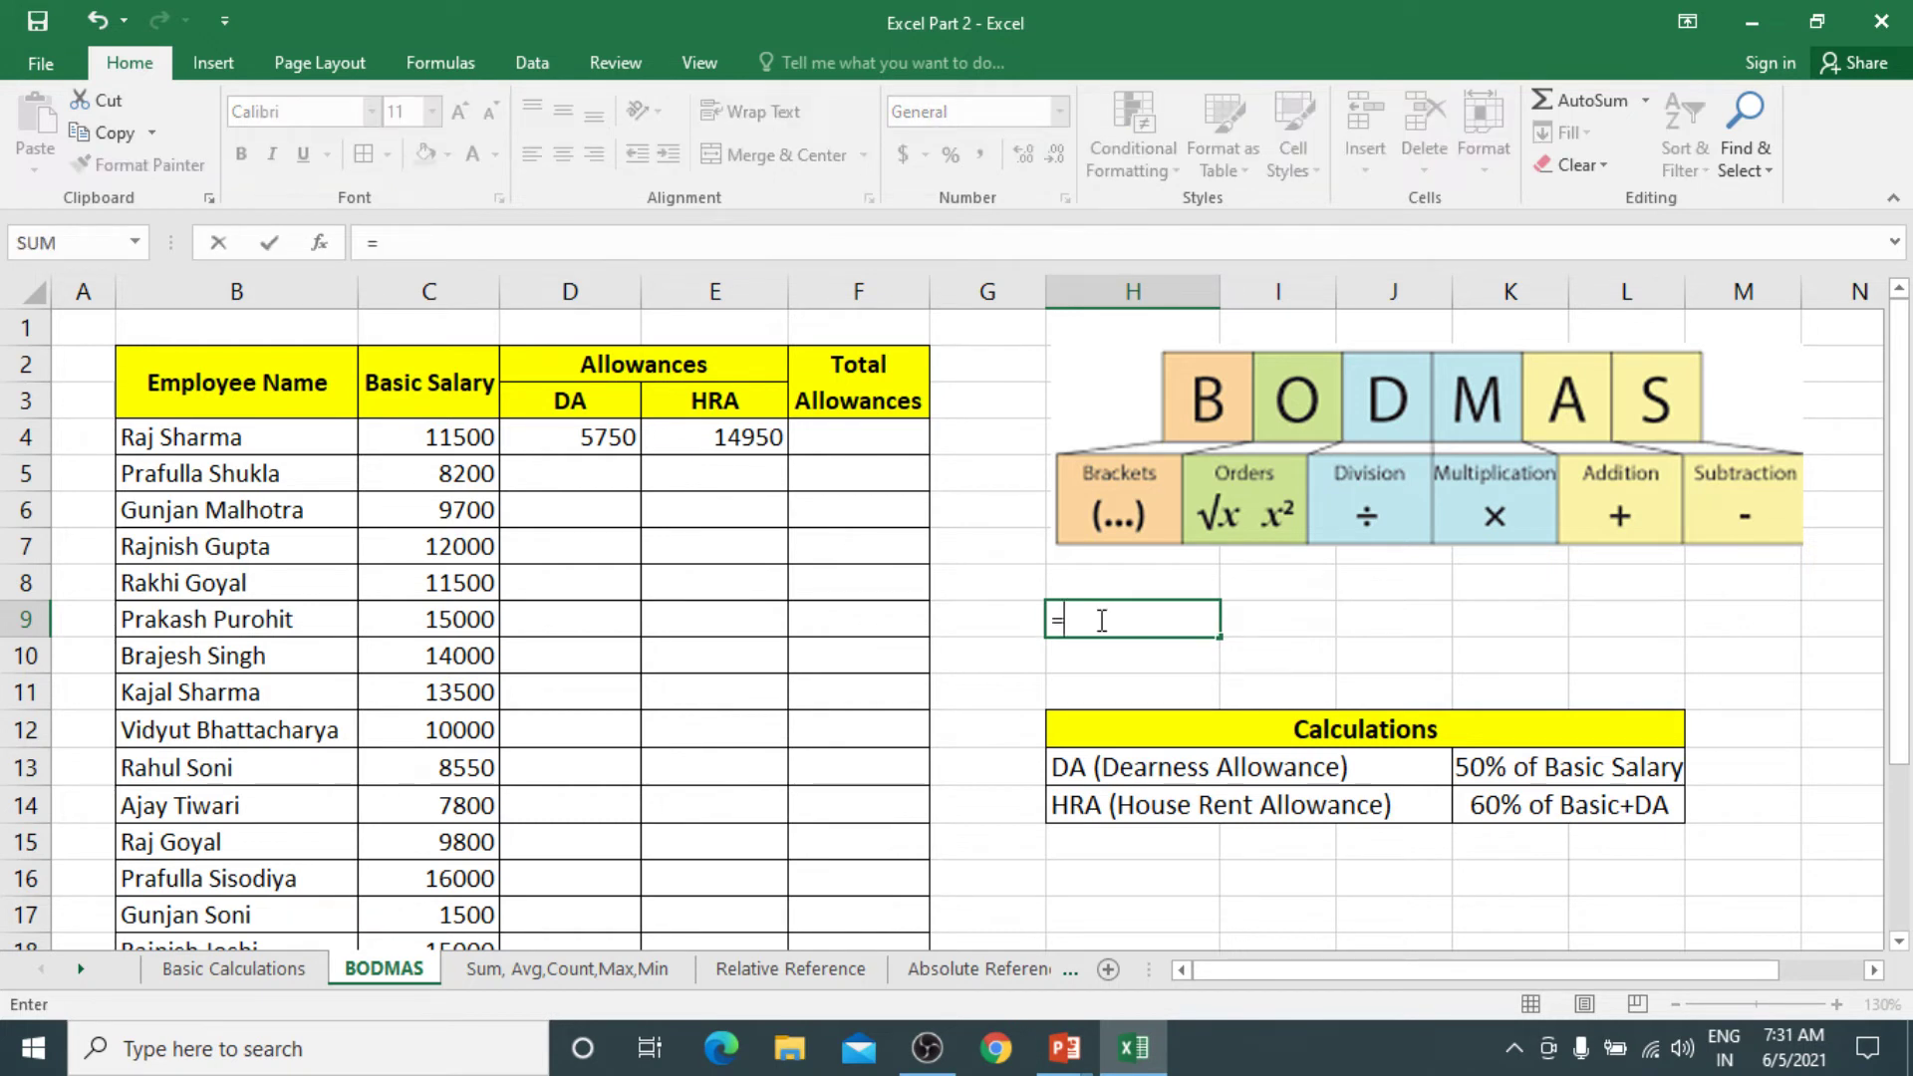
type("11500+")
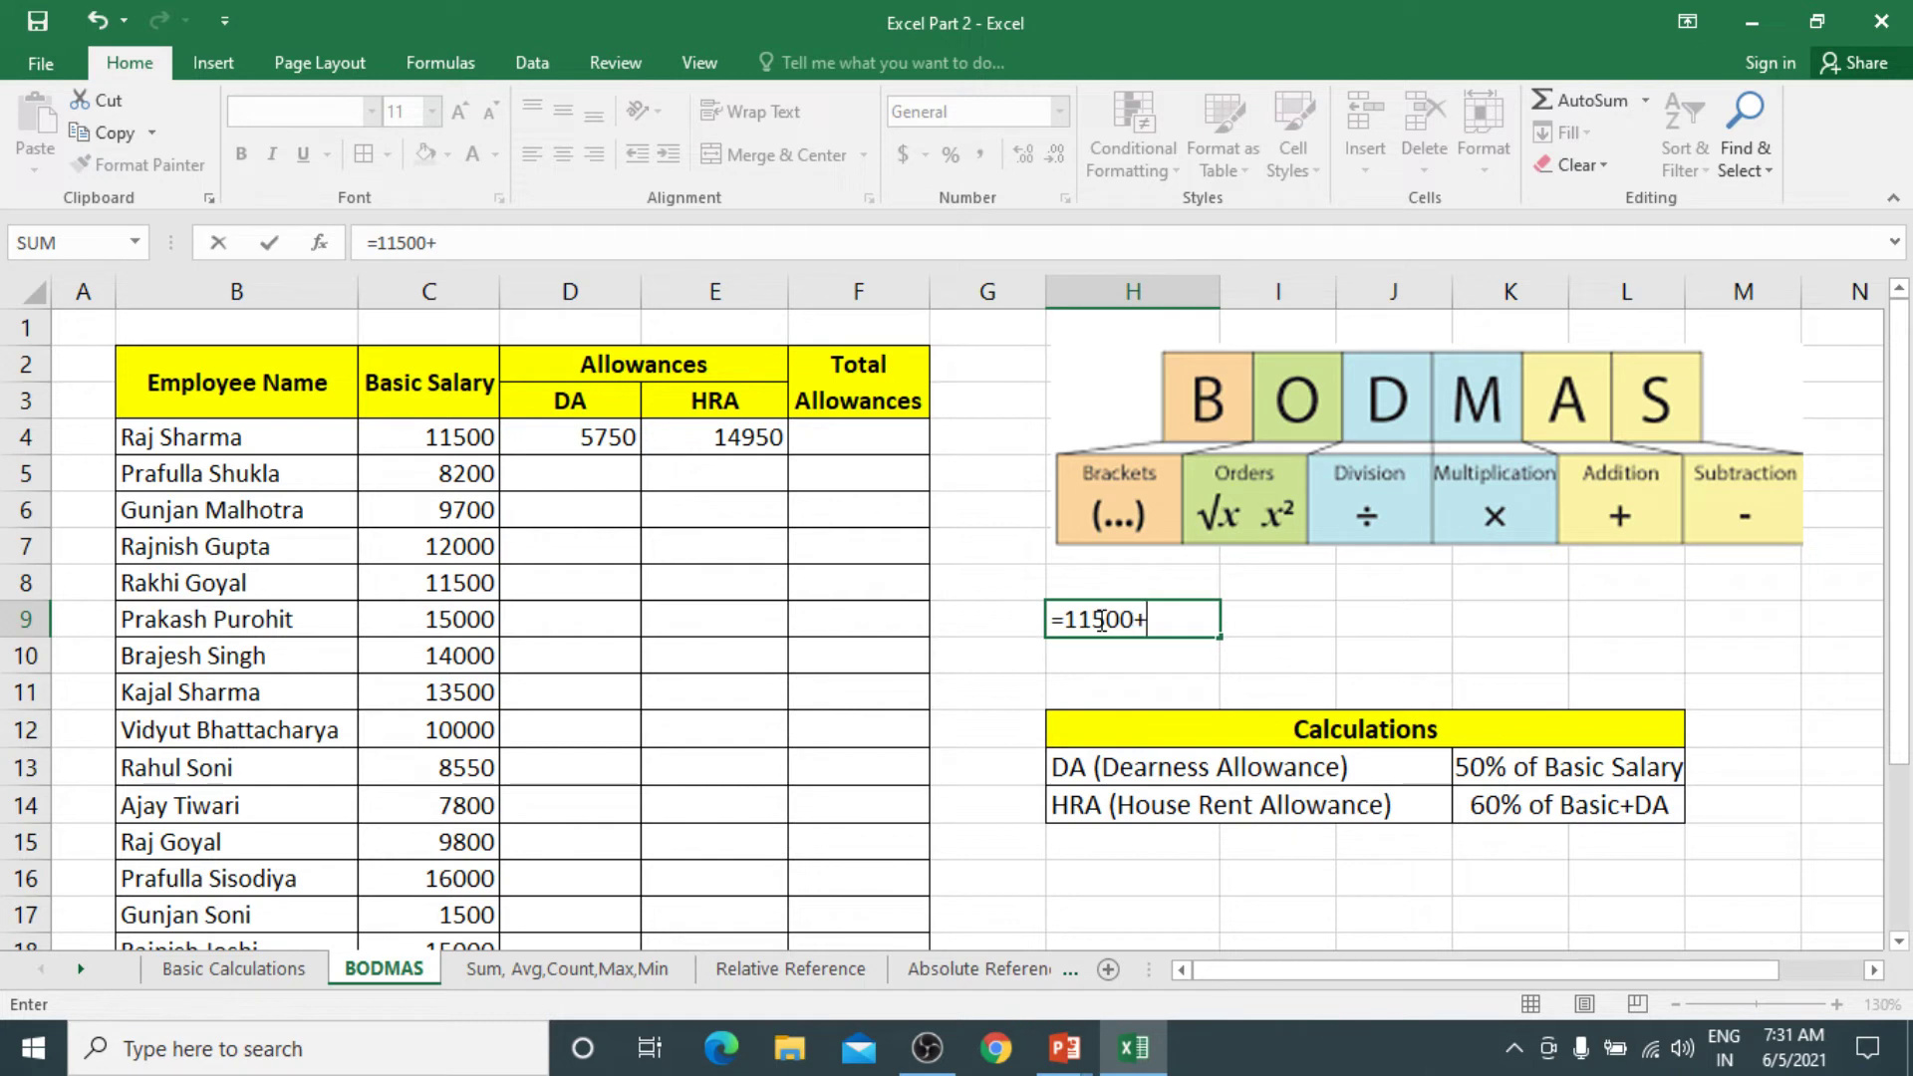
type("5750")
key("Return")
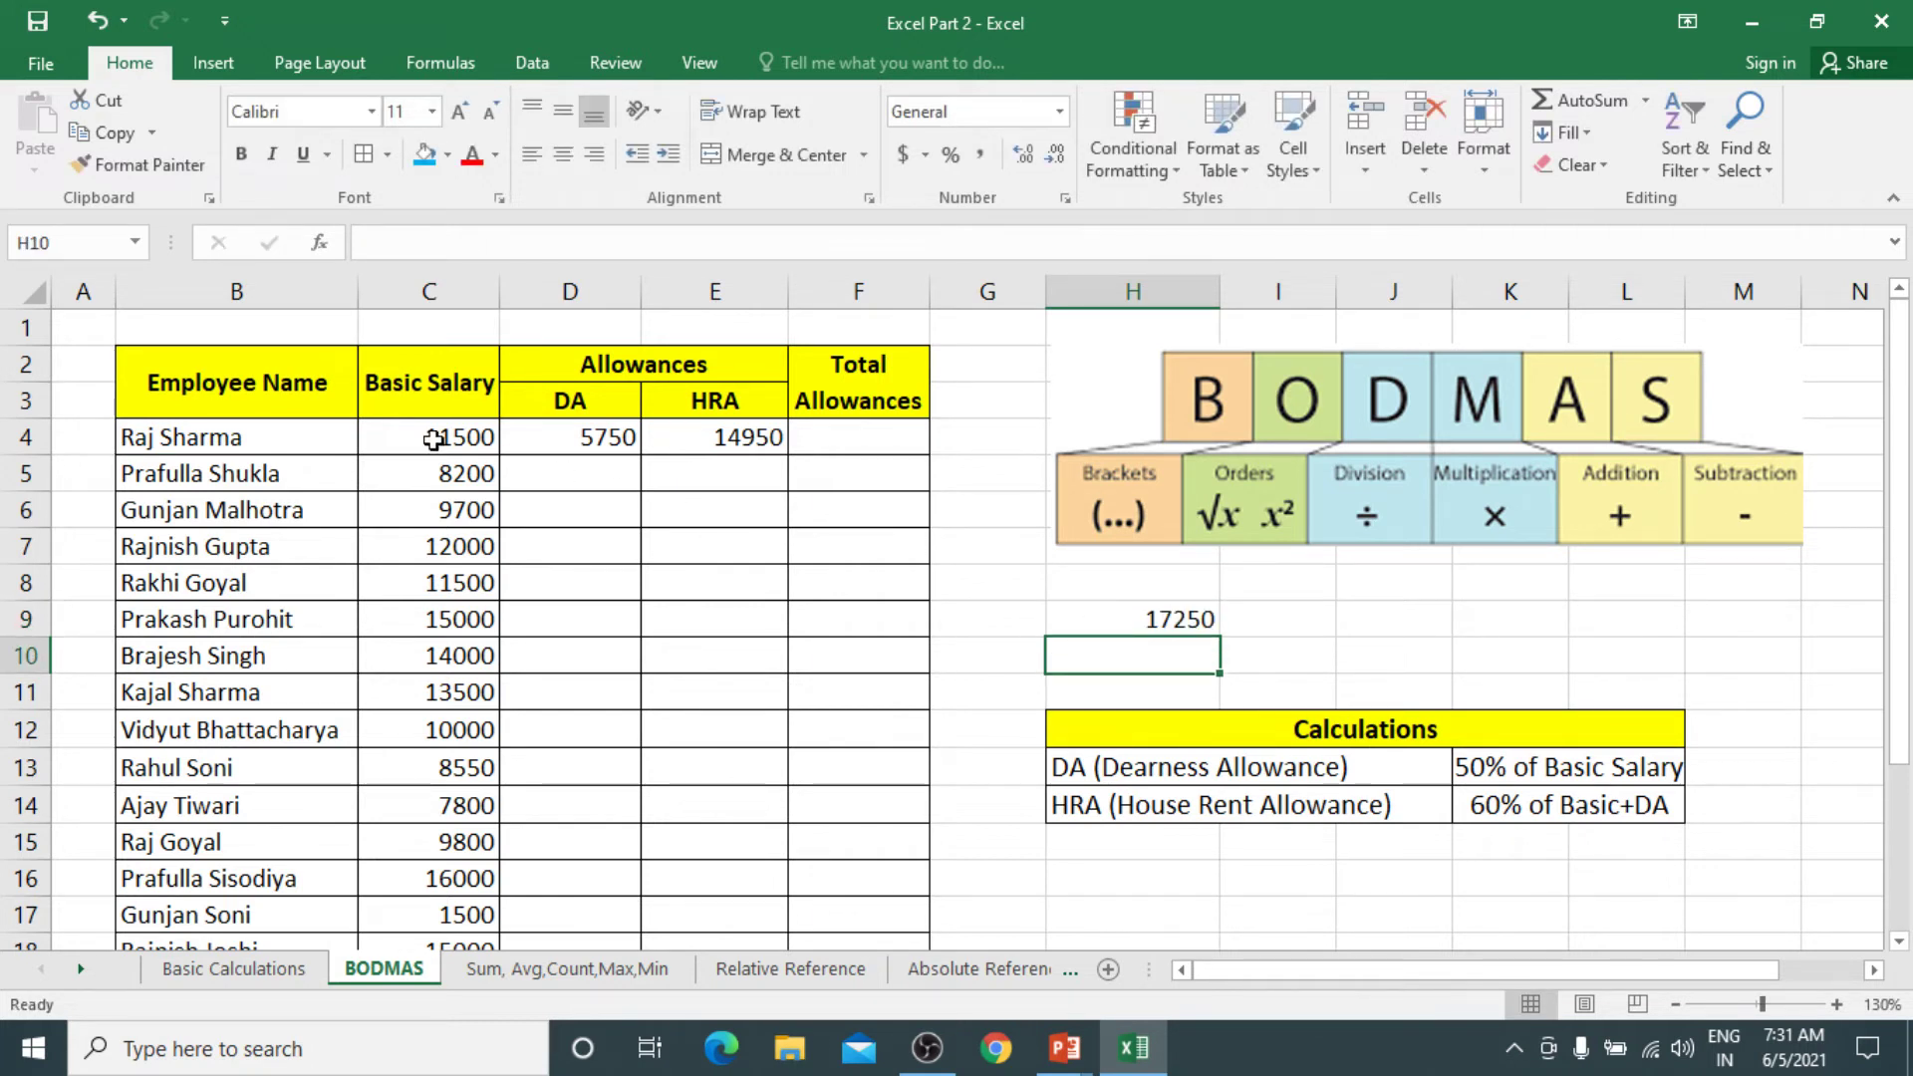
left_click(1130, 618)
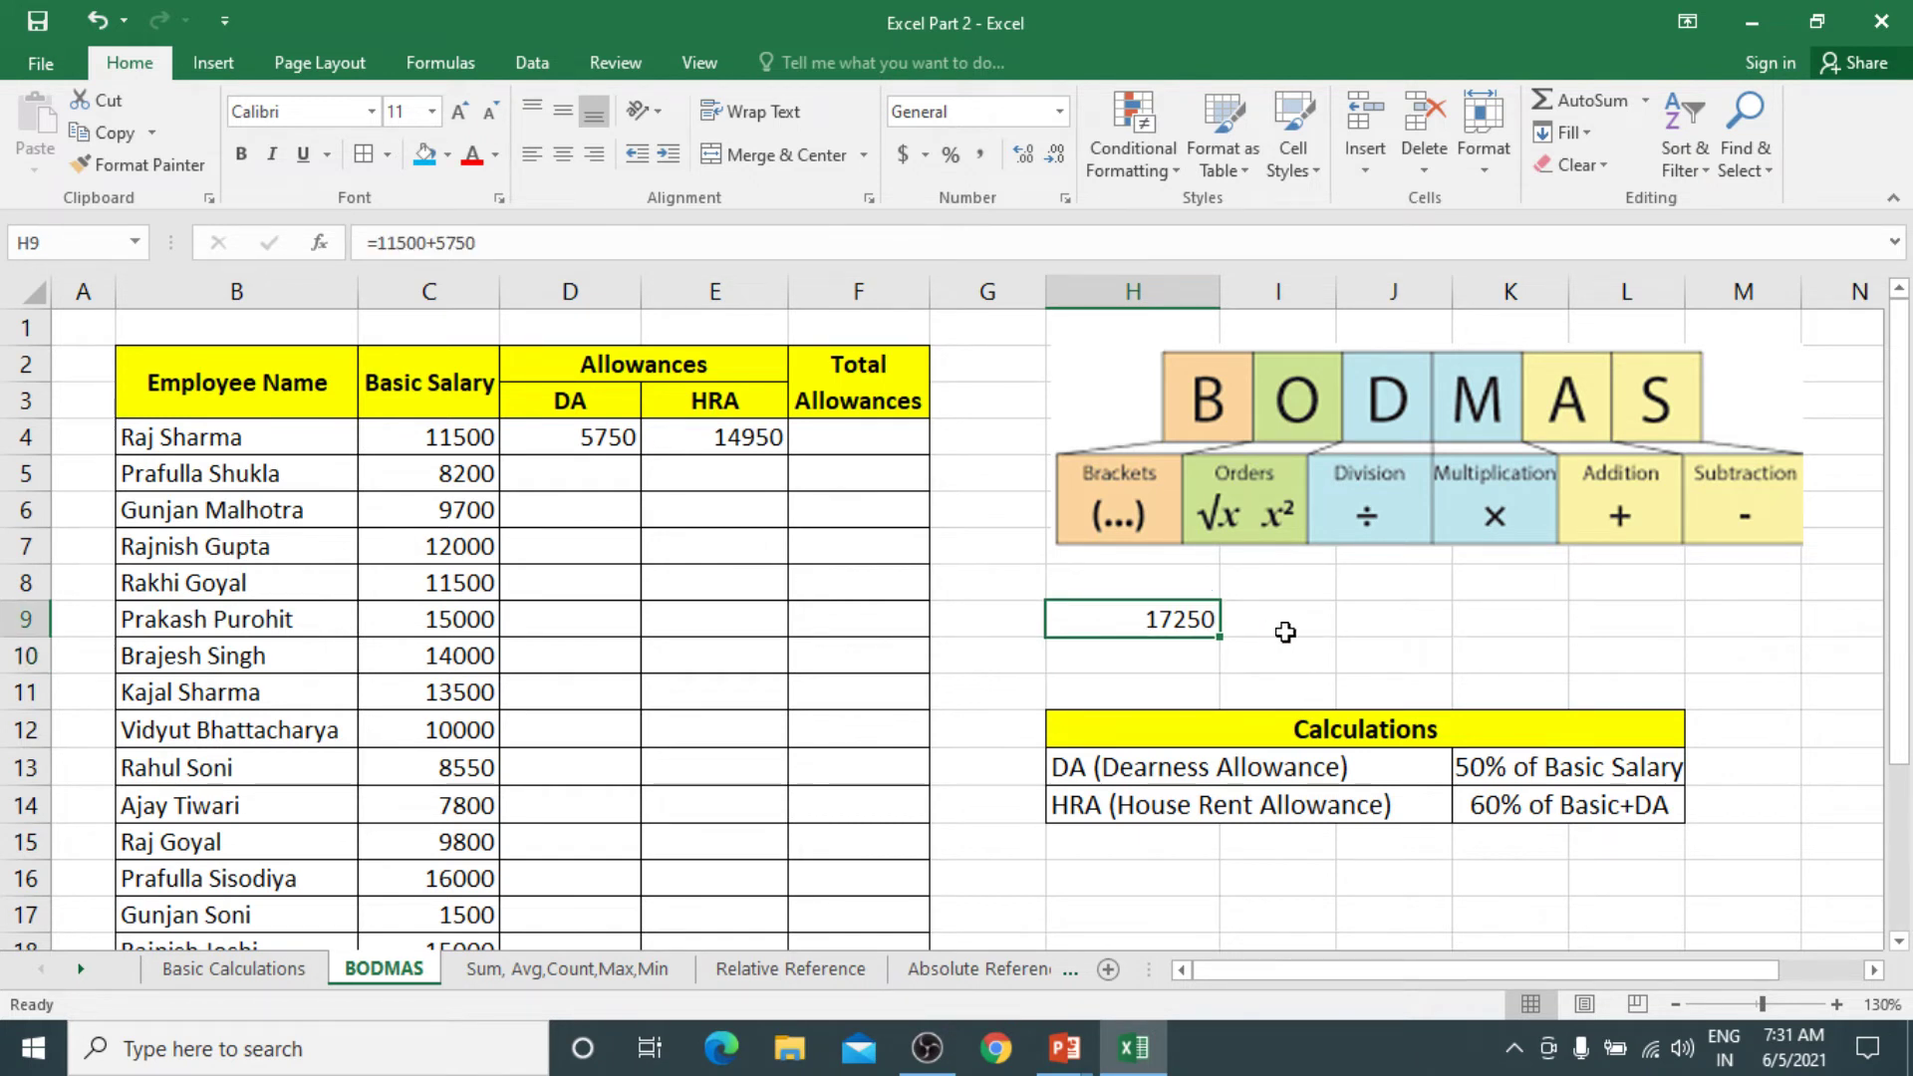
Calculate the expected HRA in I9 as =H9*60% and compare it with E4
left_click(1286, 620)
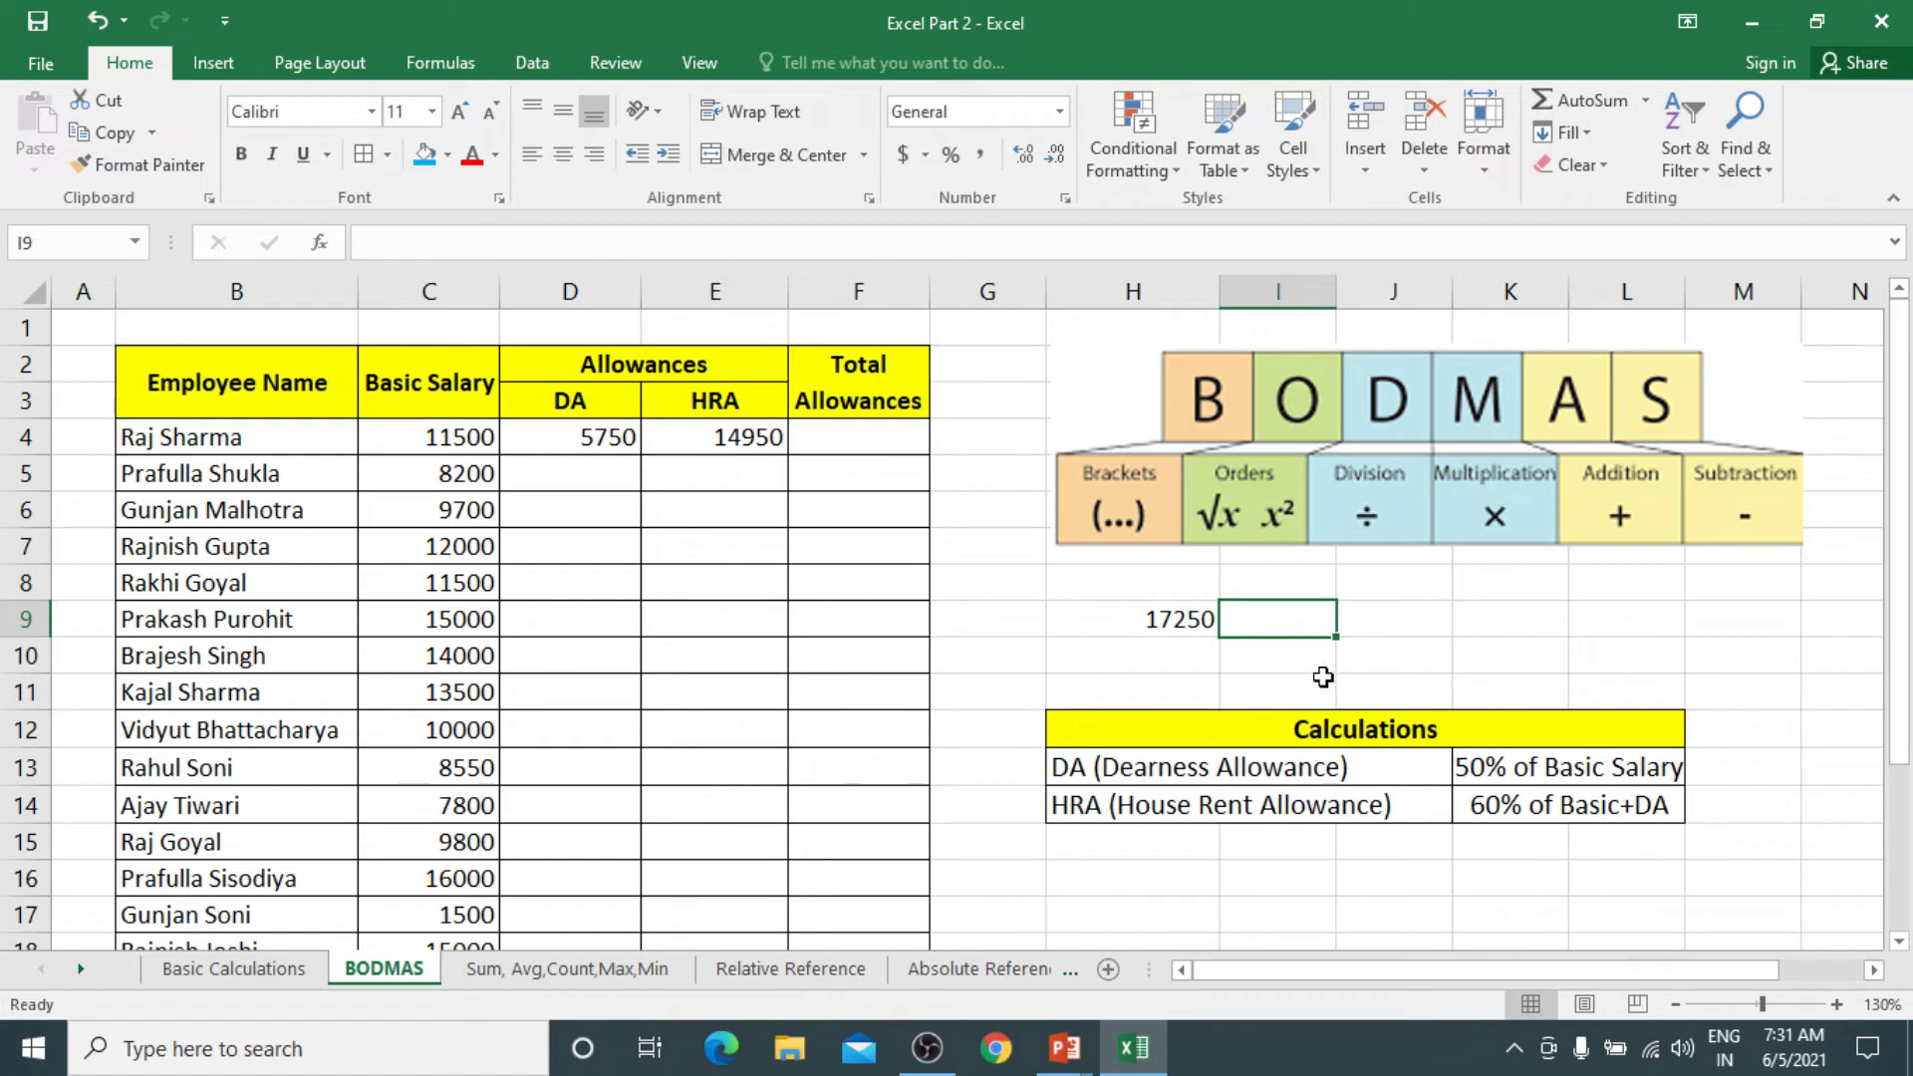
type("=")
left_click(1183, 615)
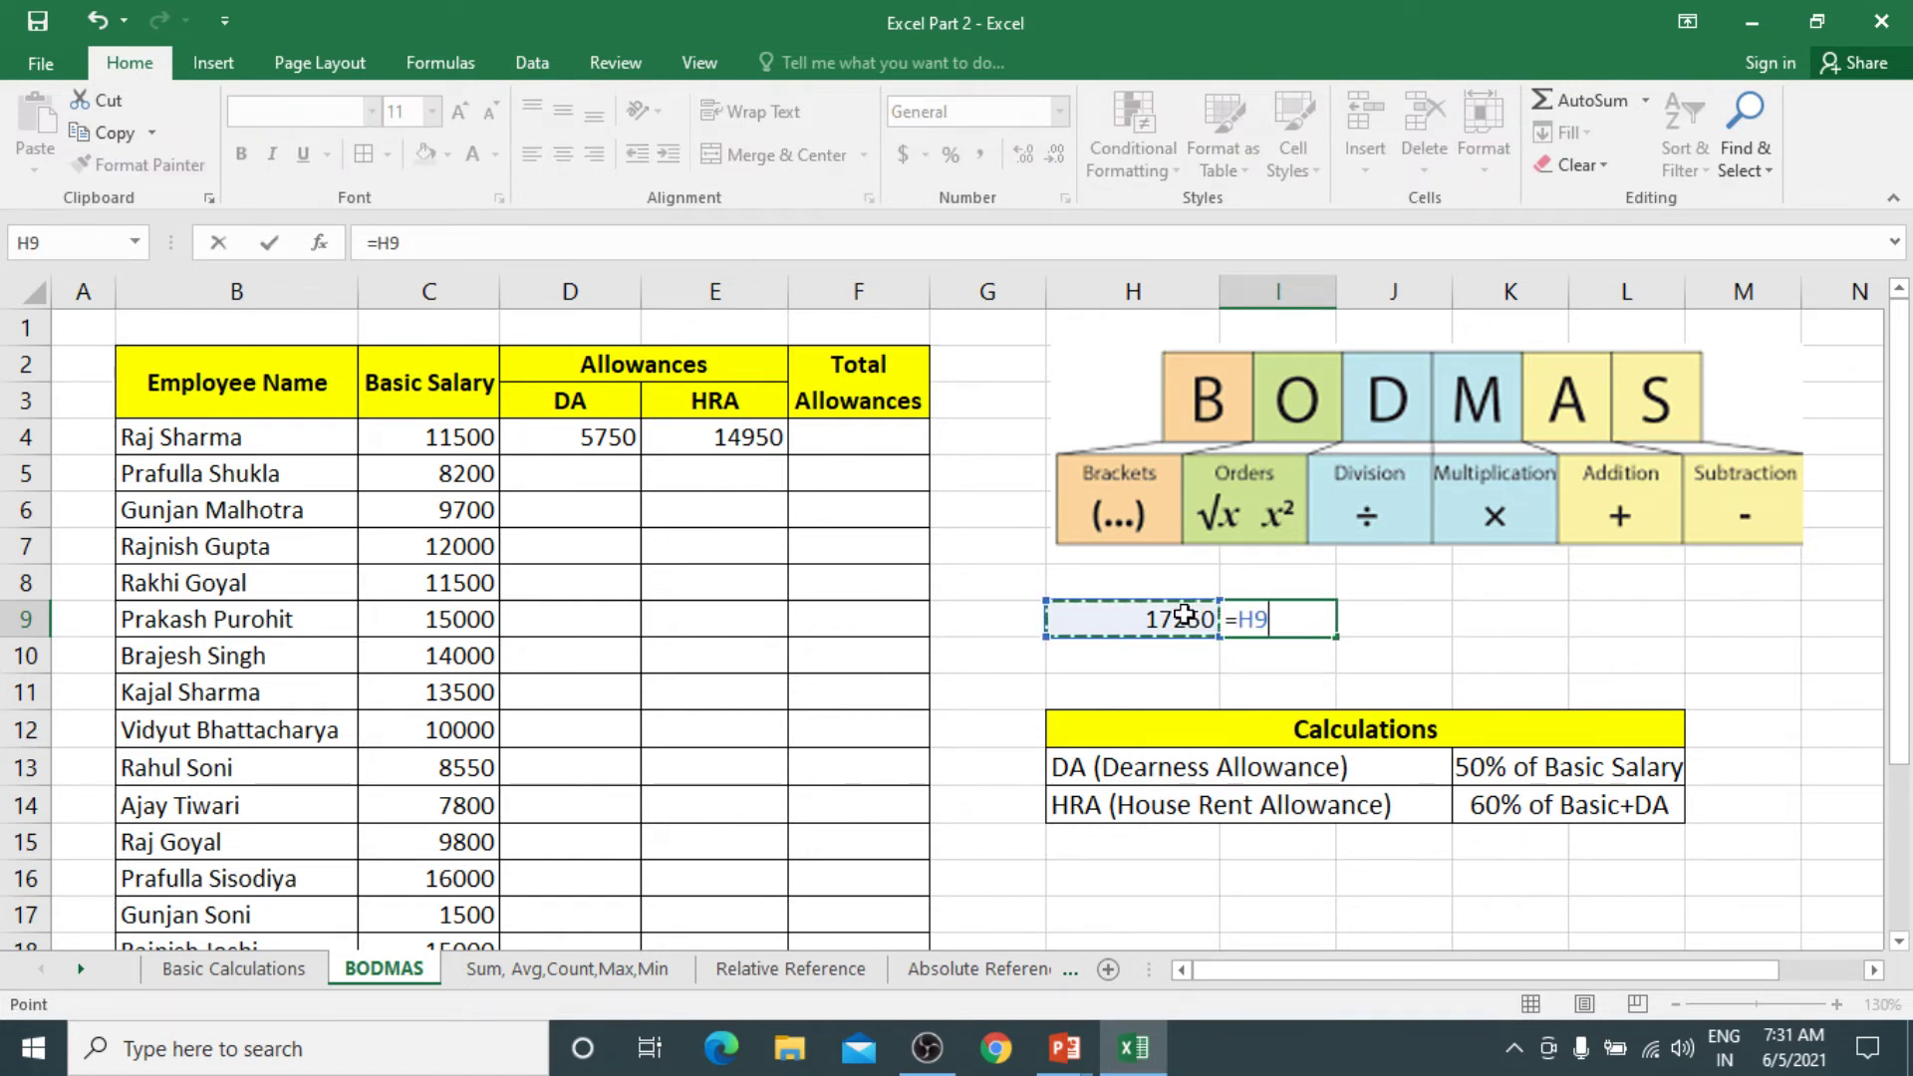
type("*60")
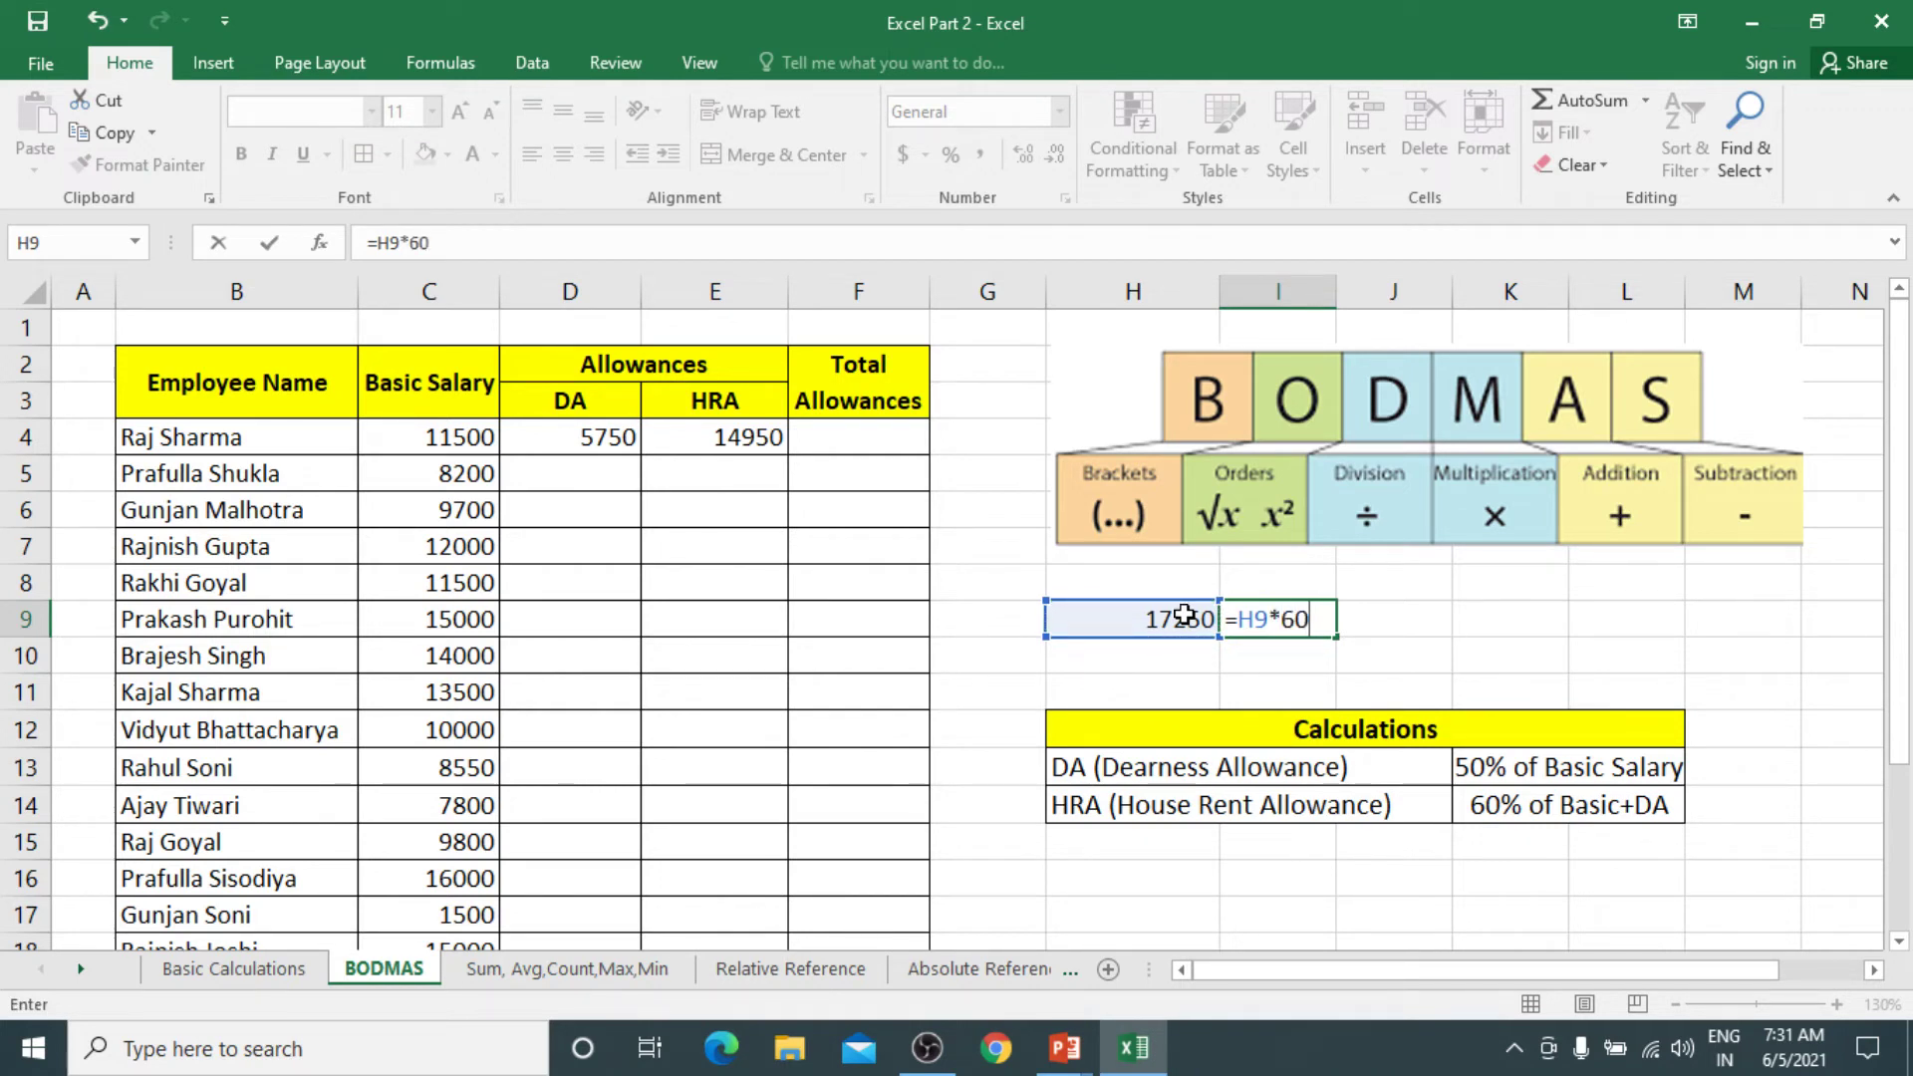
type("%")
key("Return")
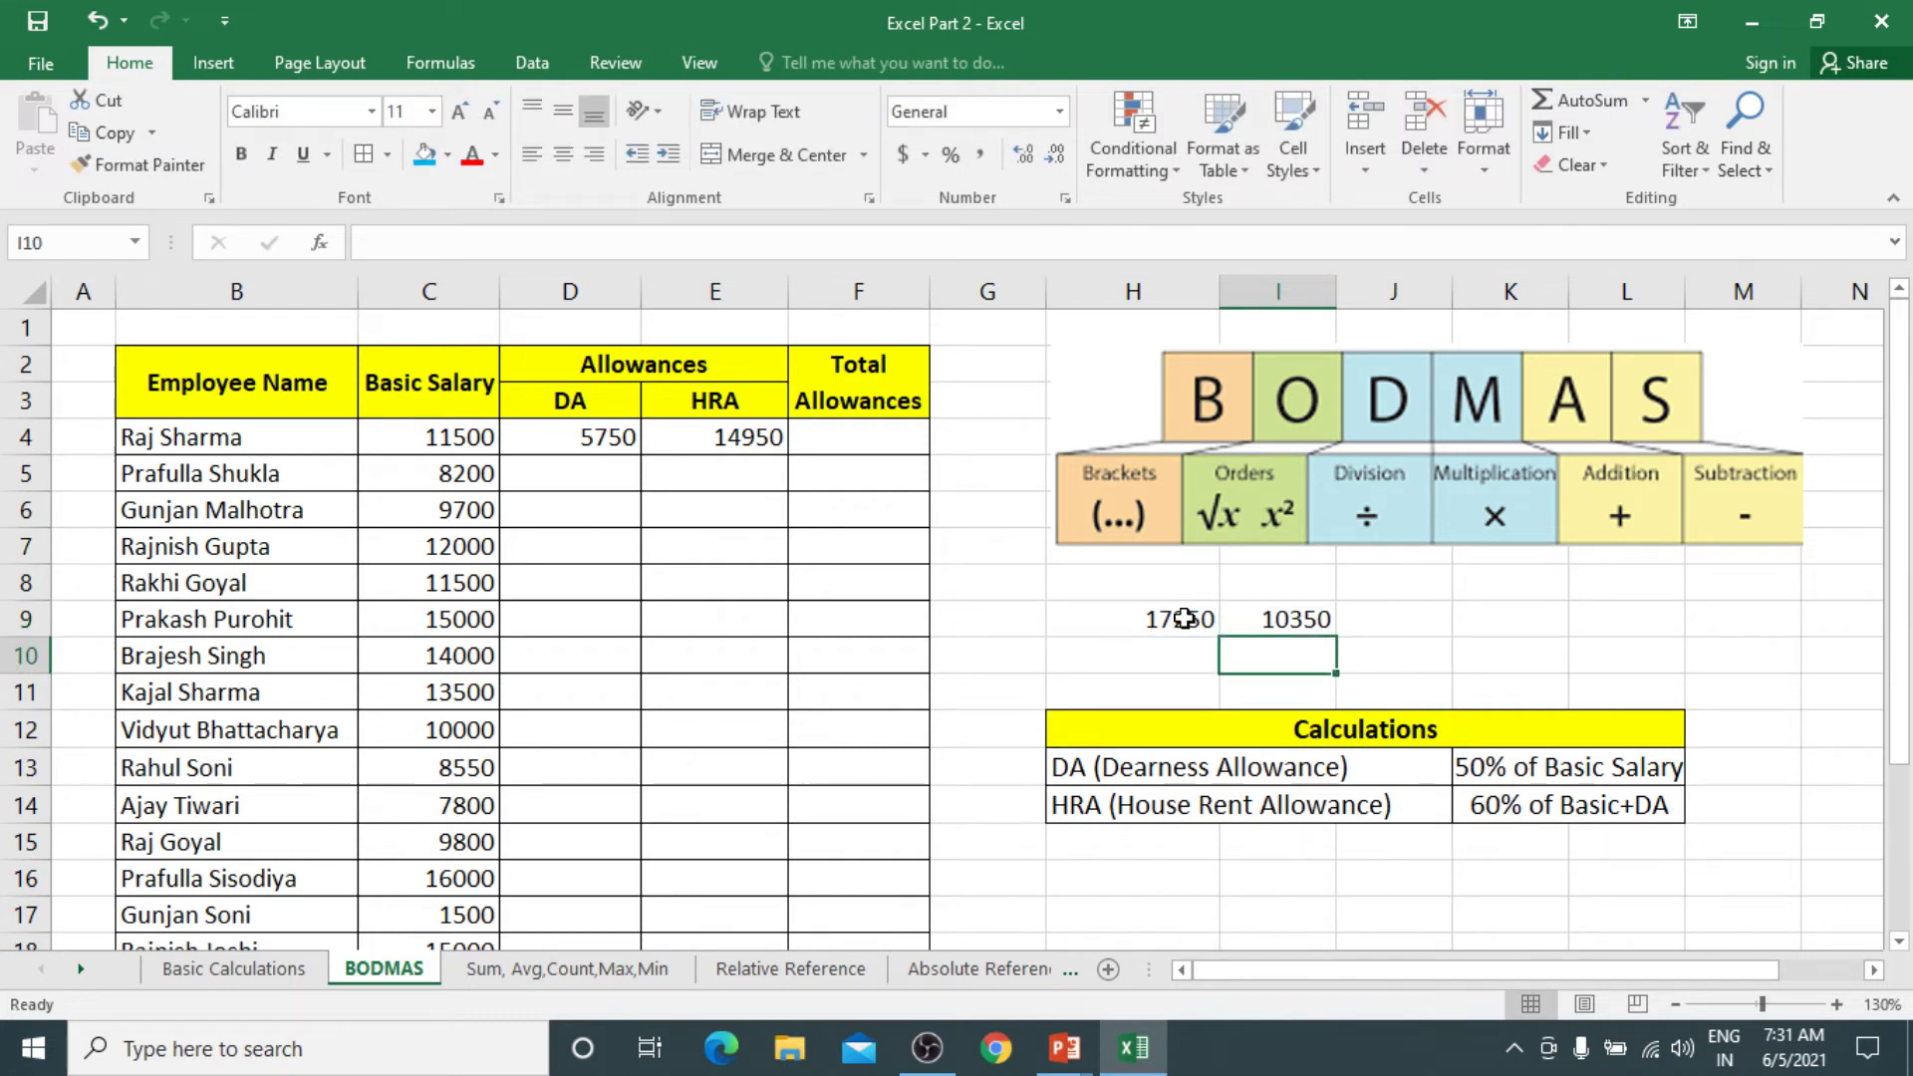
left_click(1293, 622)
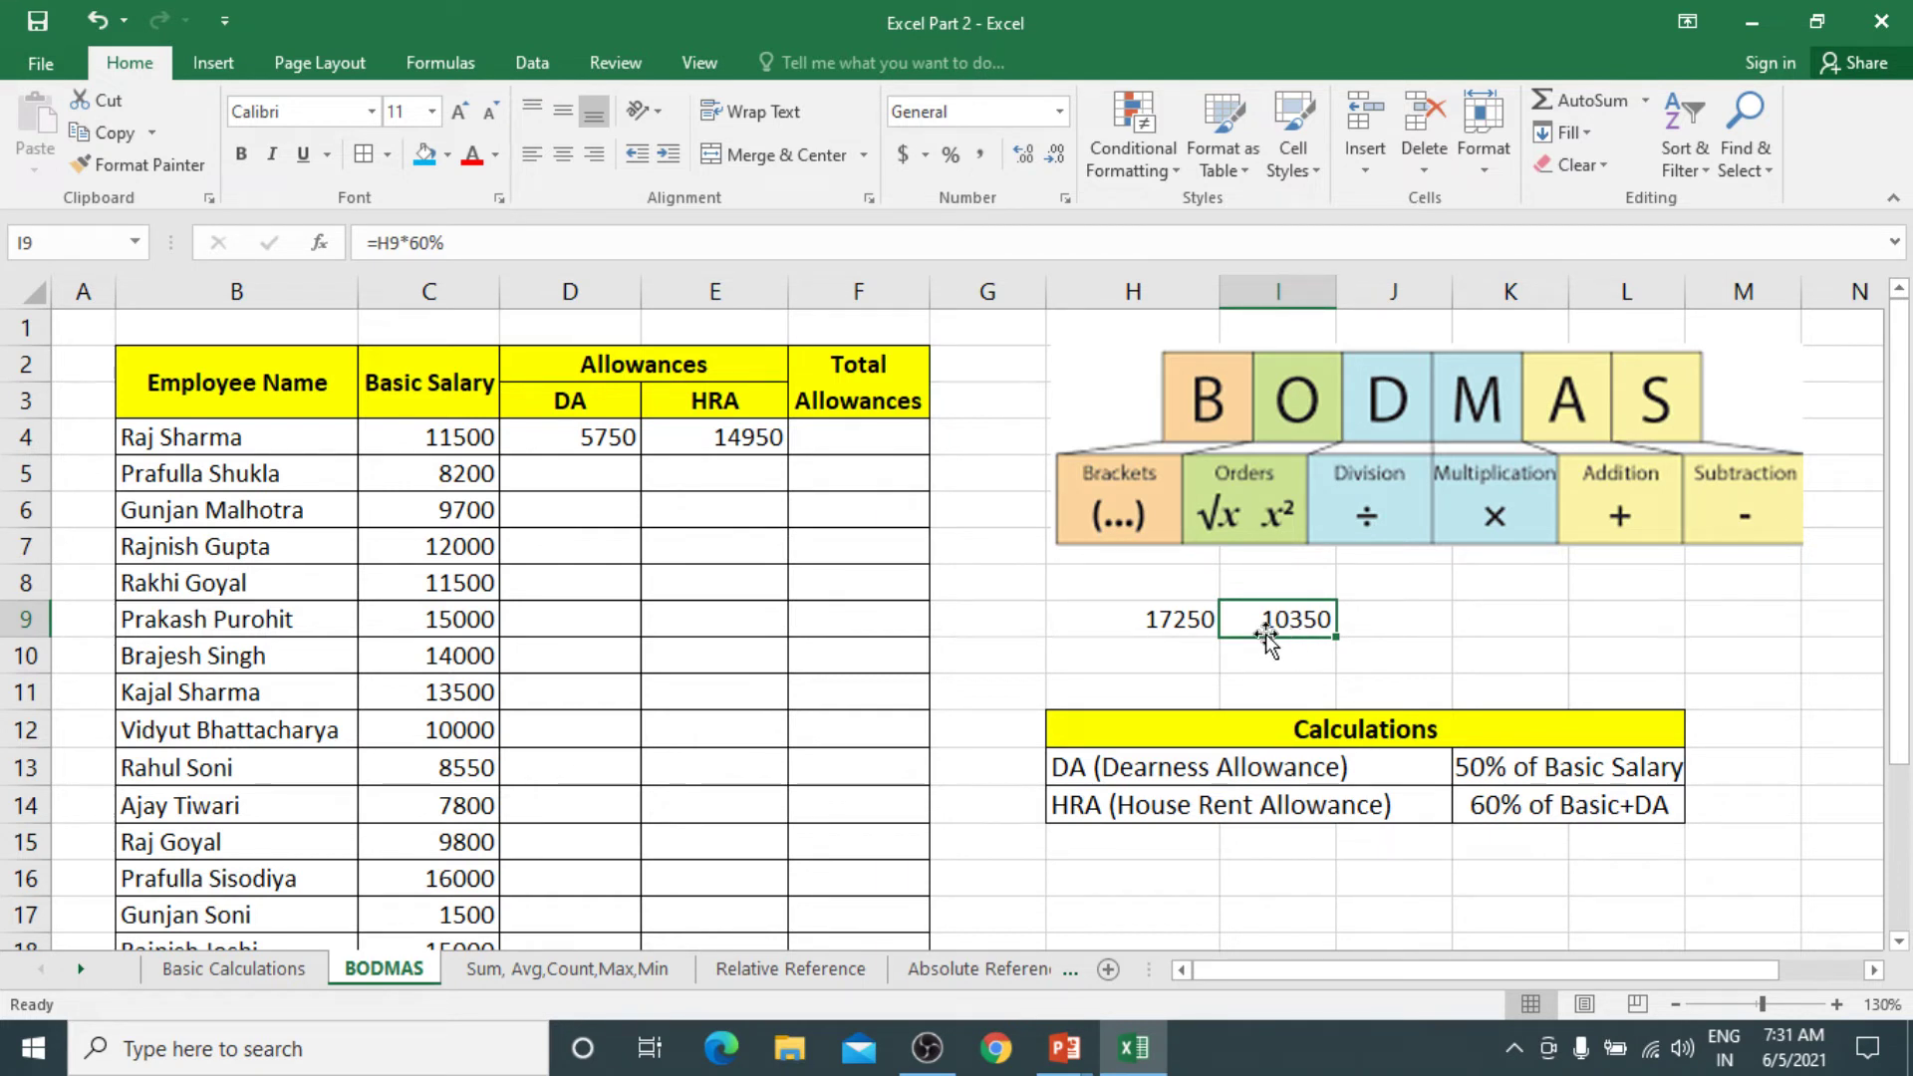
left_click(724, 437)
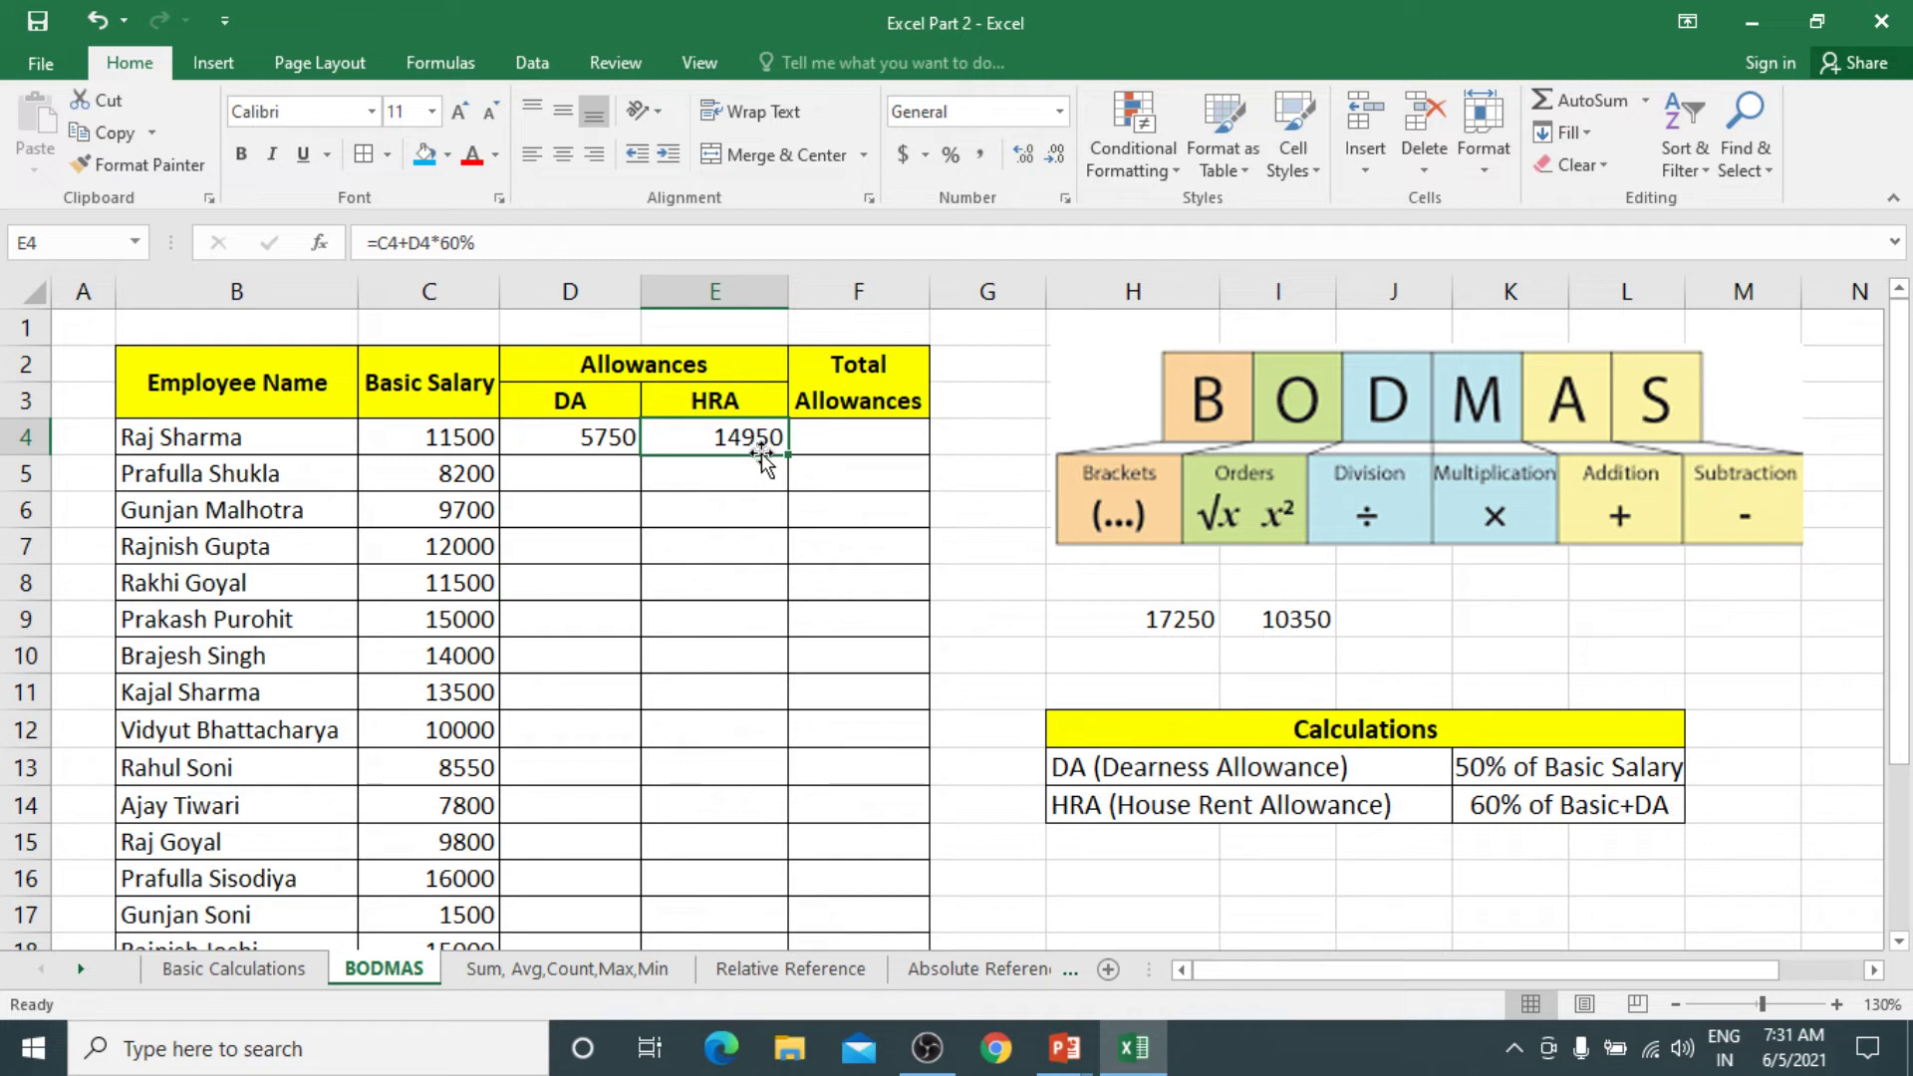
Correct the HRA formula in E4 to =(C4+D4)*60% by bracketing the sum, and check it against I9
double_click(749, 445)
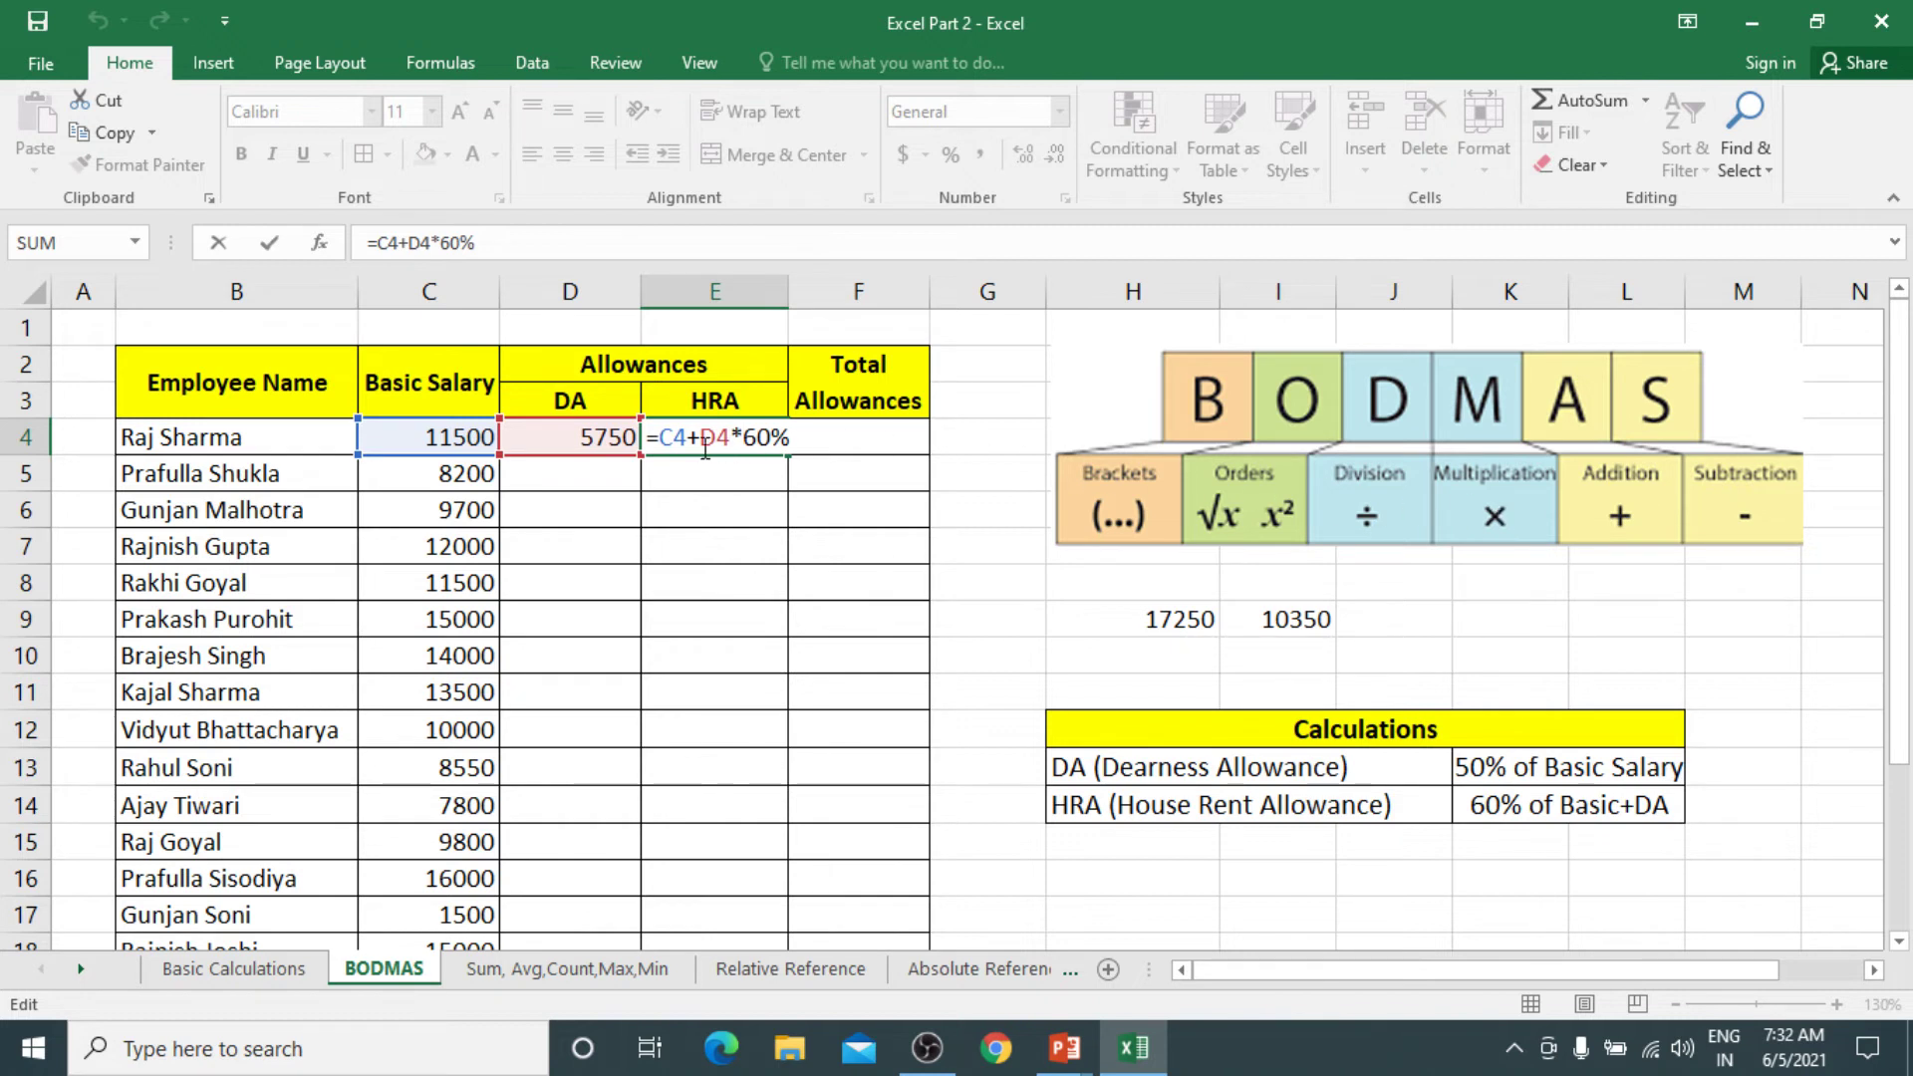
left_click_drag(700, 438, 792, 437)
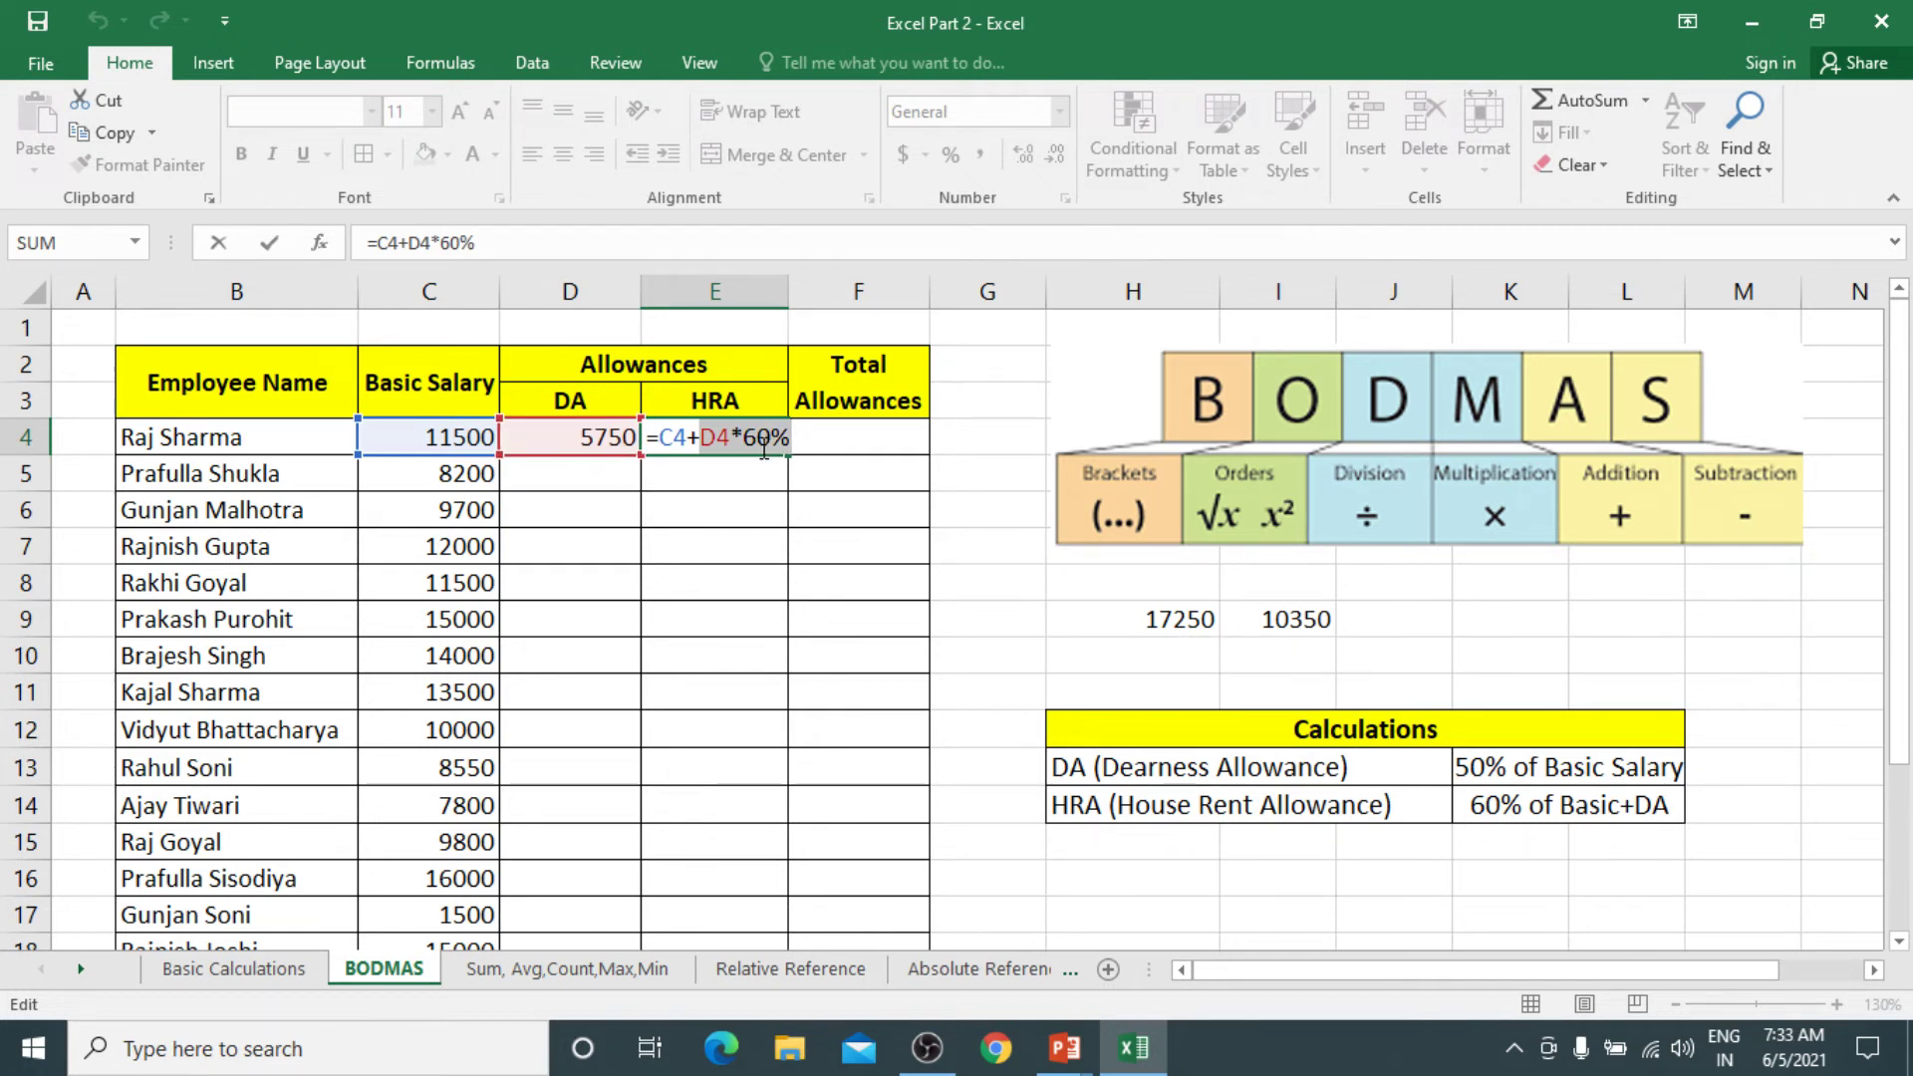
left_click(671, 438)
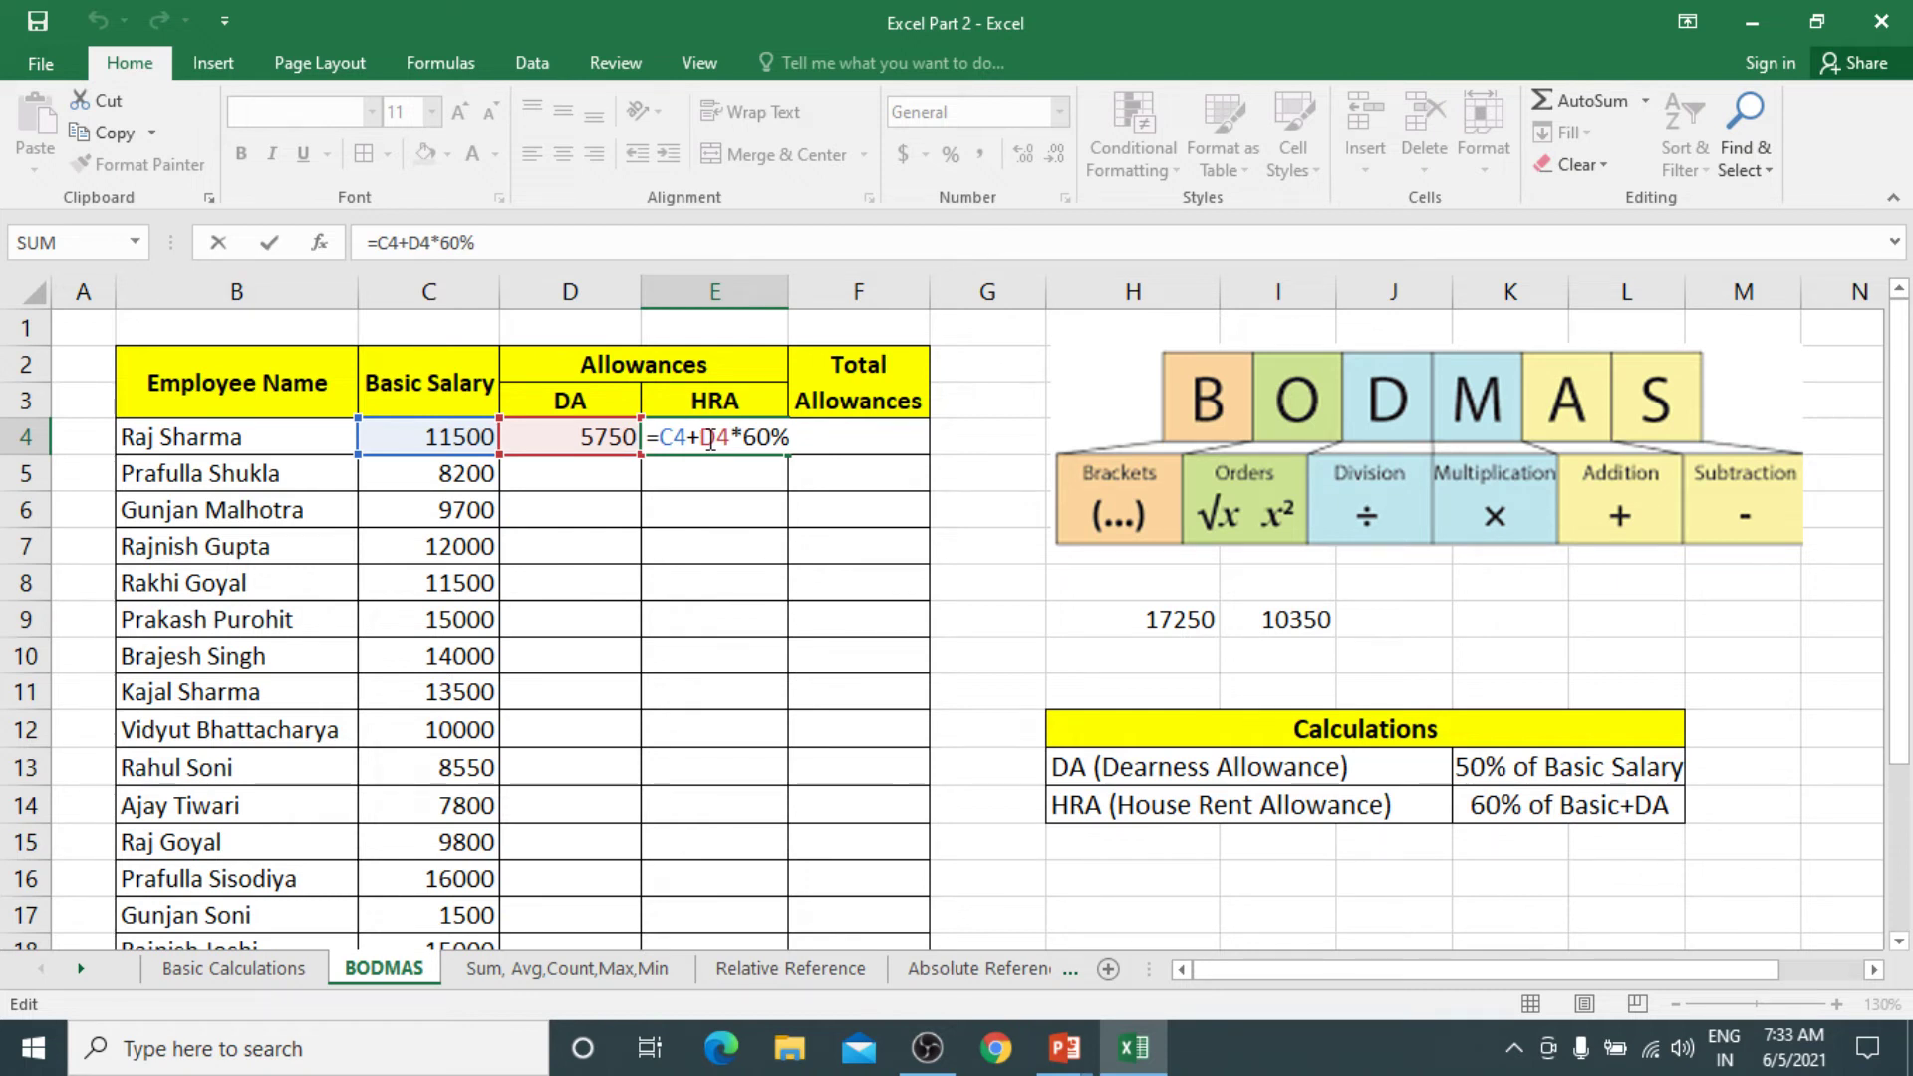
left_click(658, 430)
type("(")
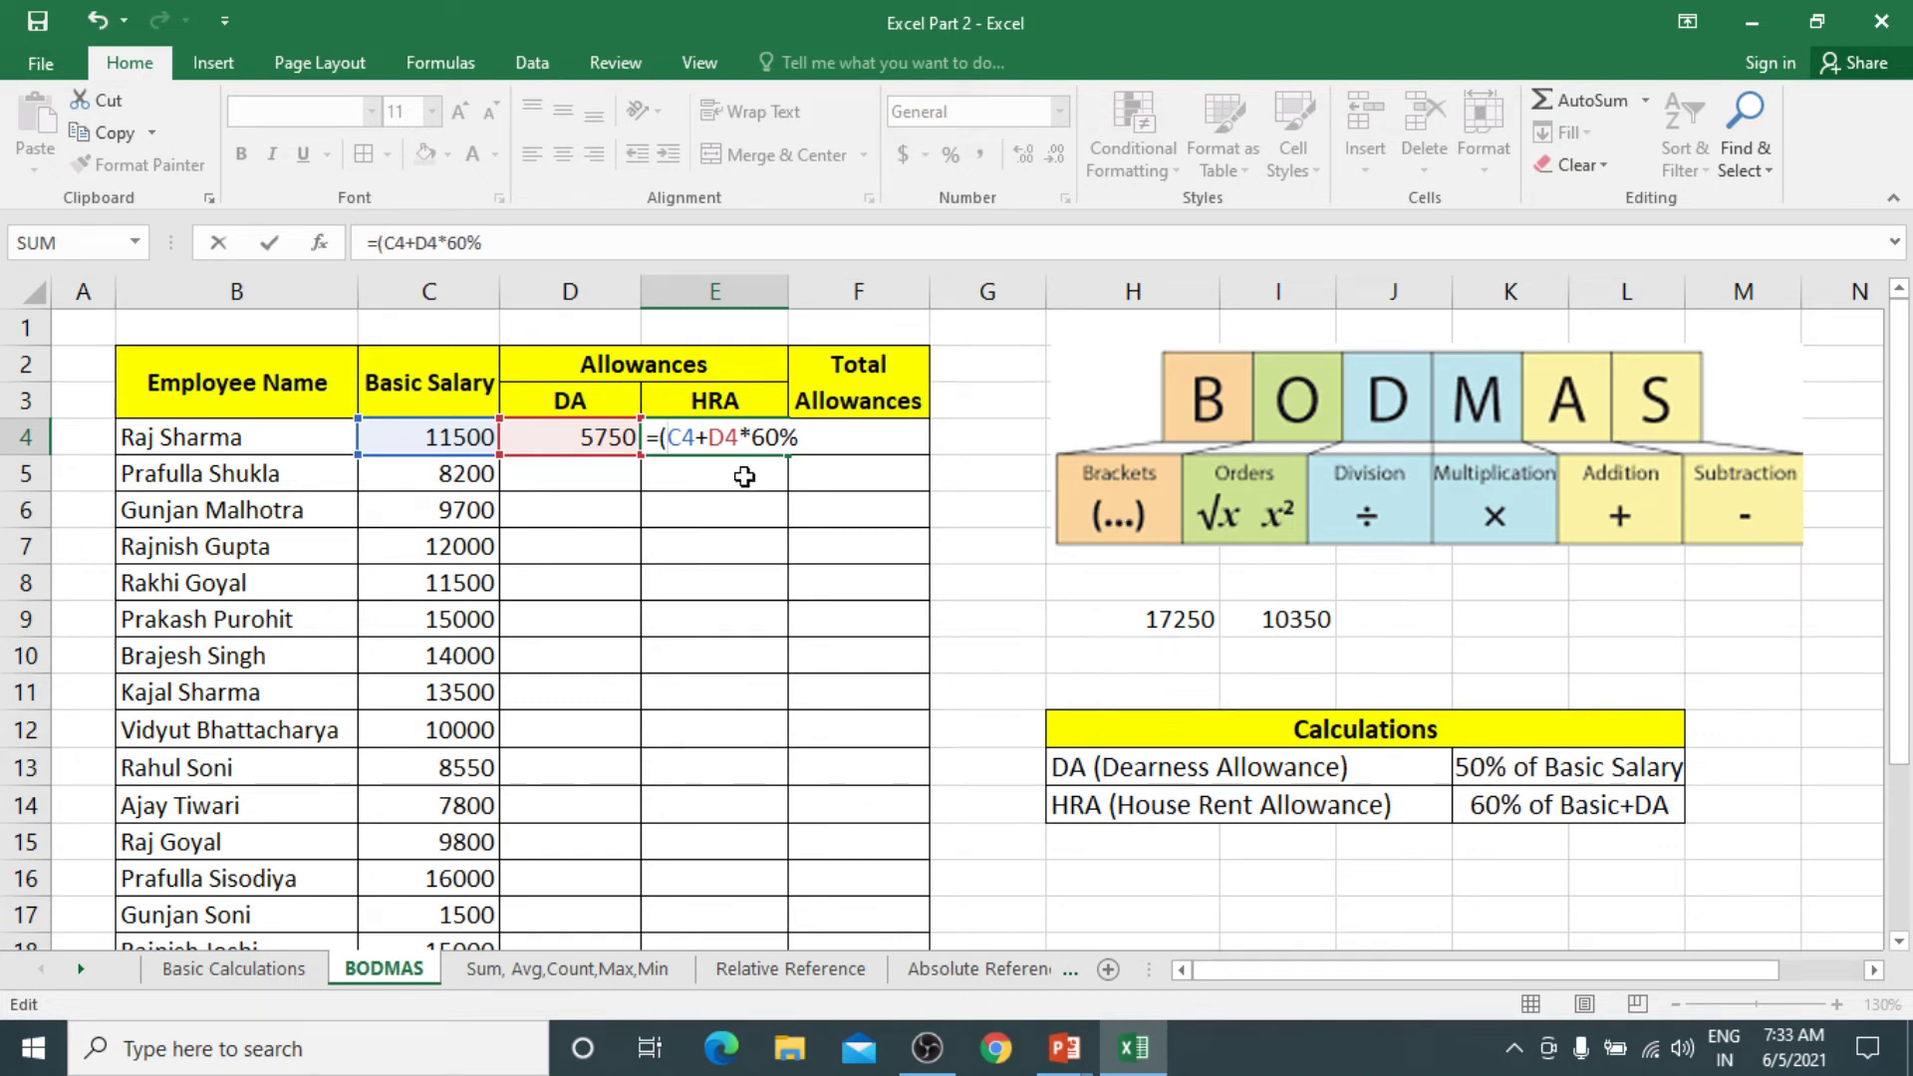
left_click(742, 439)
type(")")
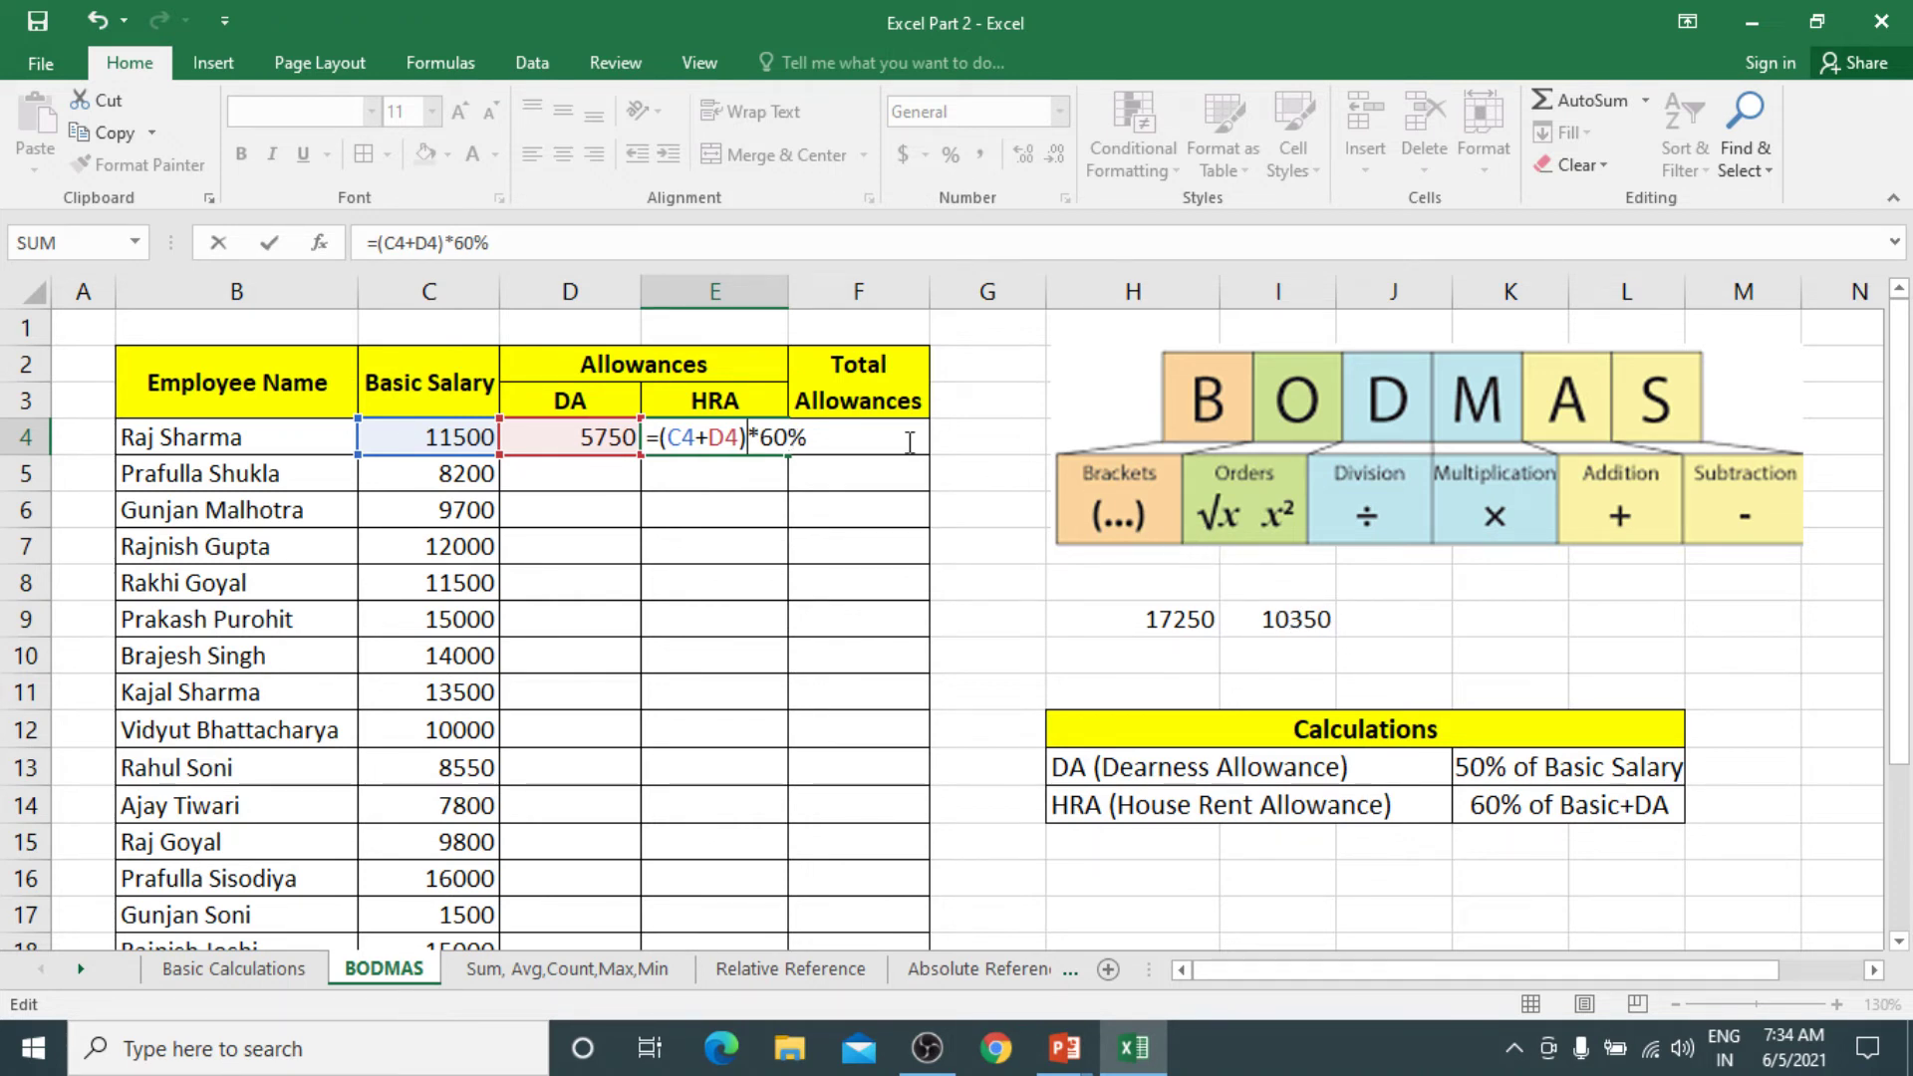
key("Return")
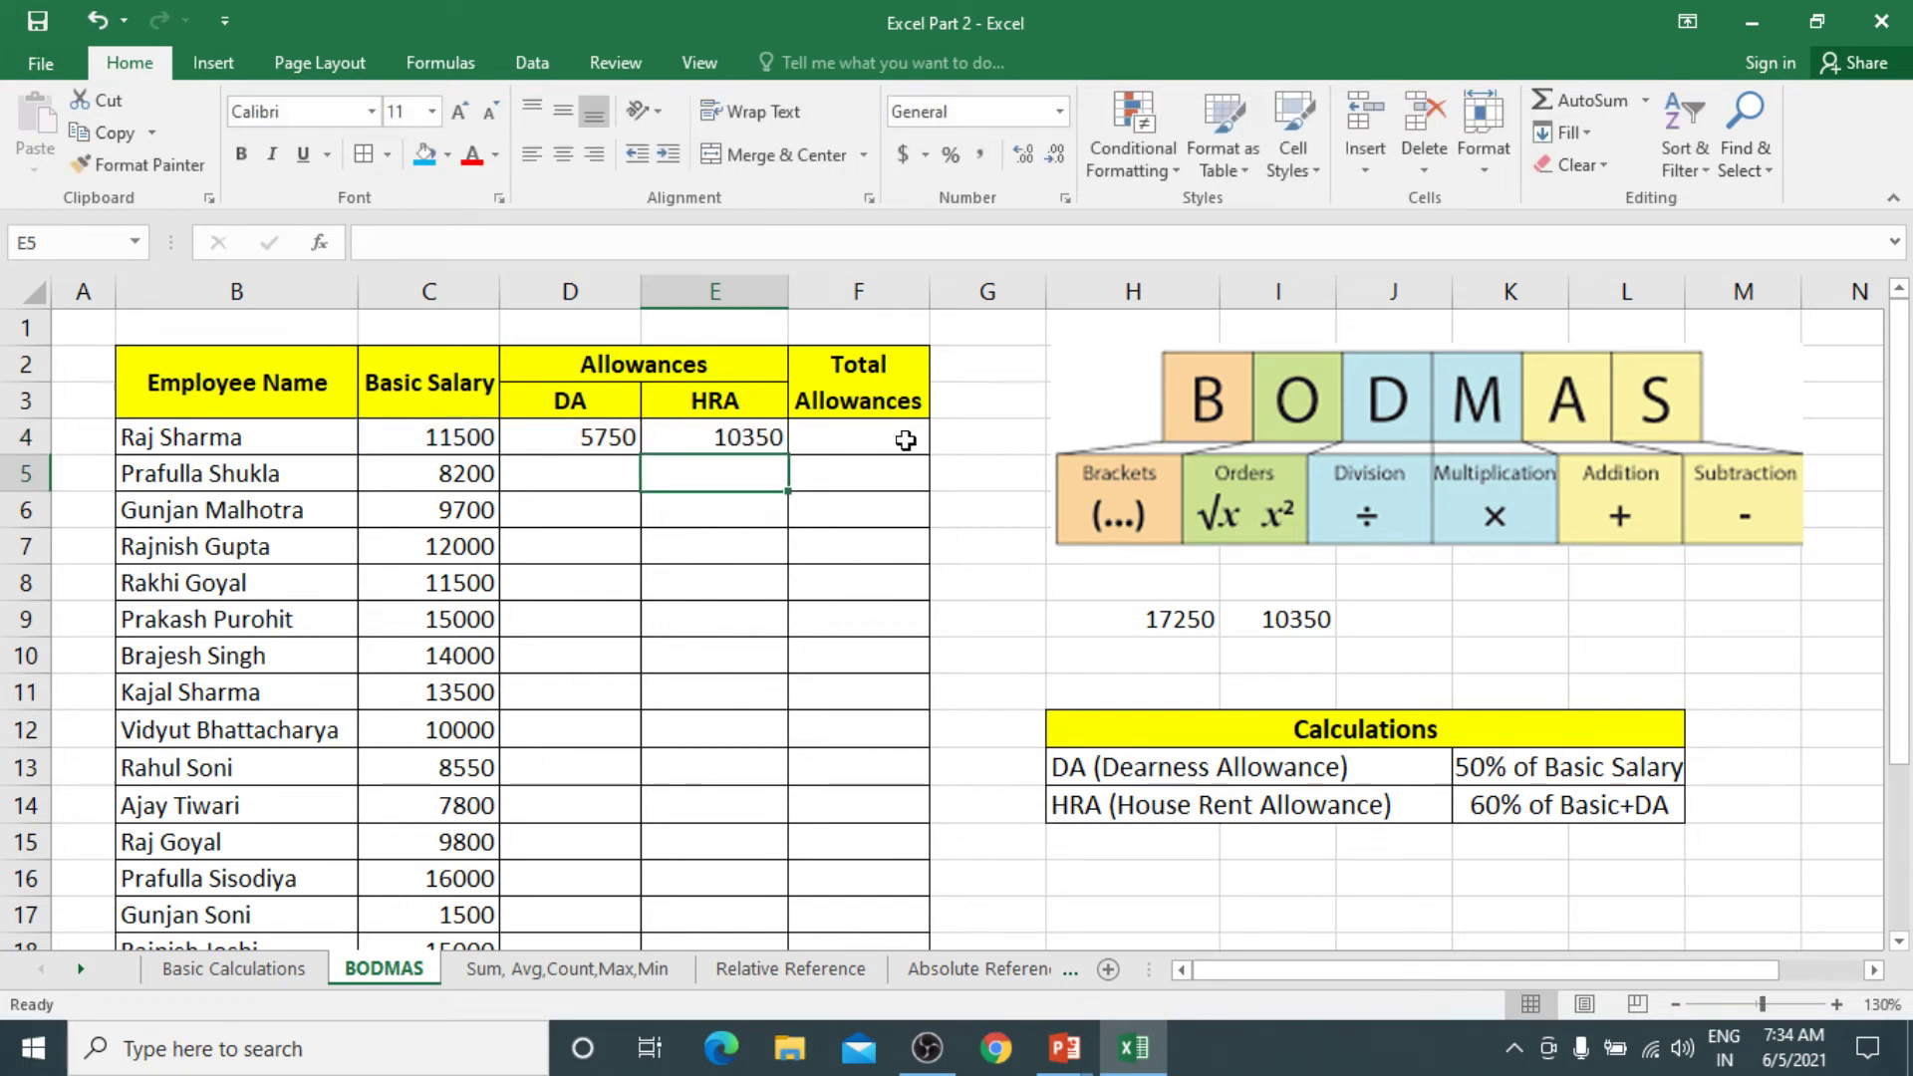
left_click(690, 438)
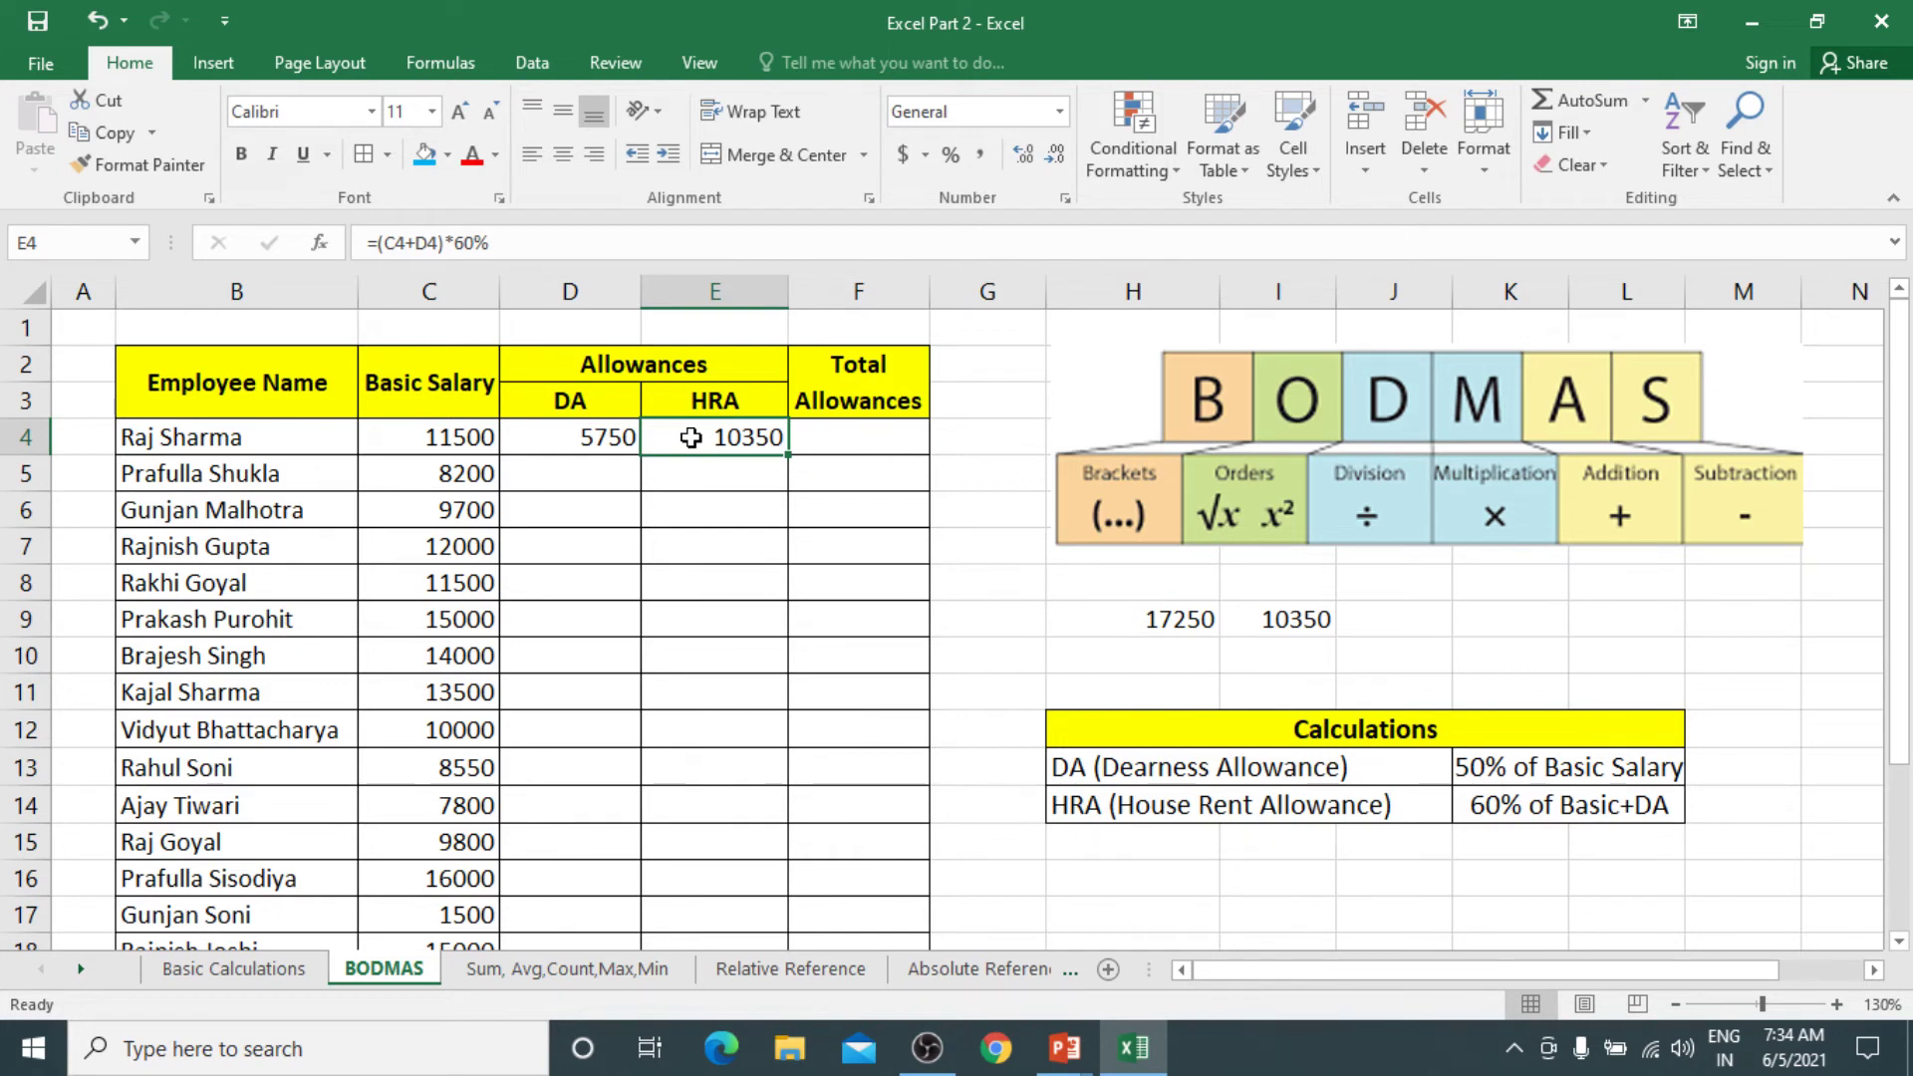
Calculate the first employee's total allowances in F4 with =D4+E4, adding DA and HRA
left_click(890, 438)
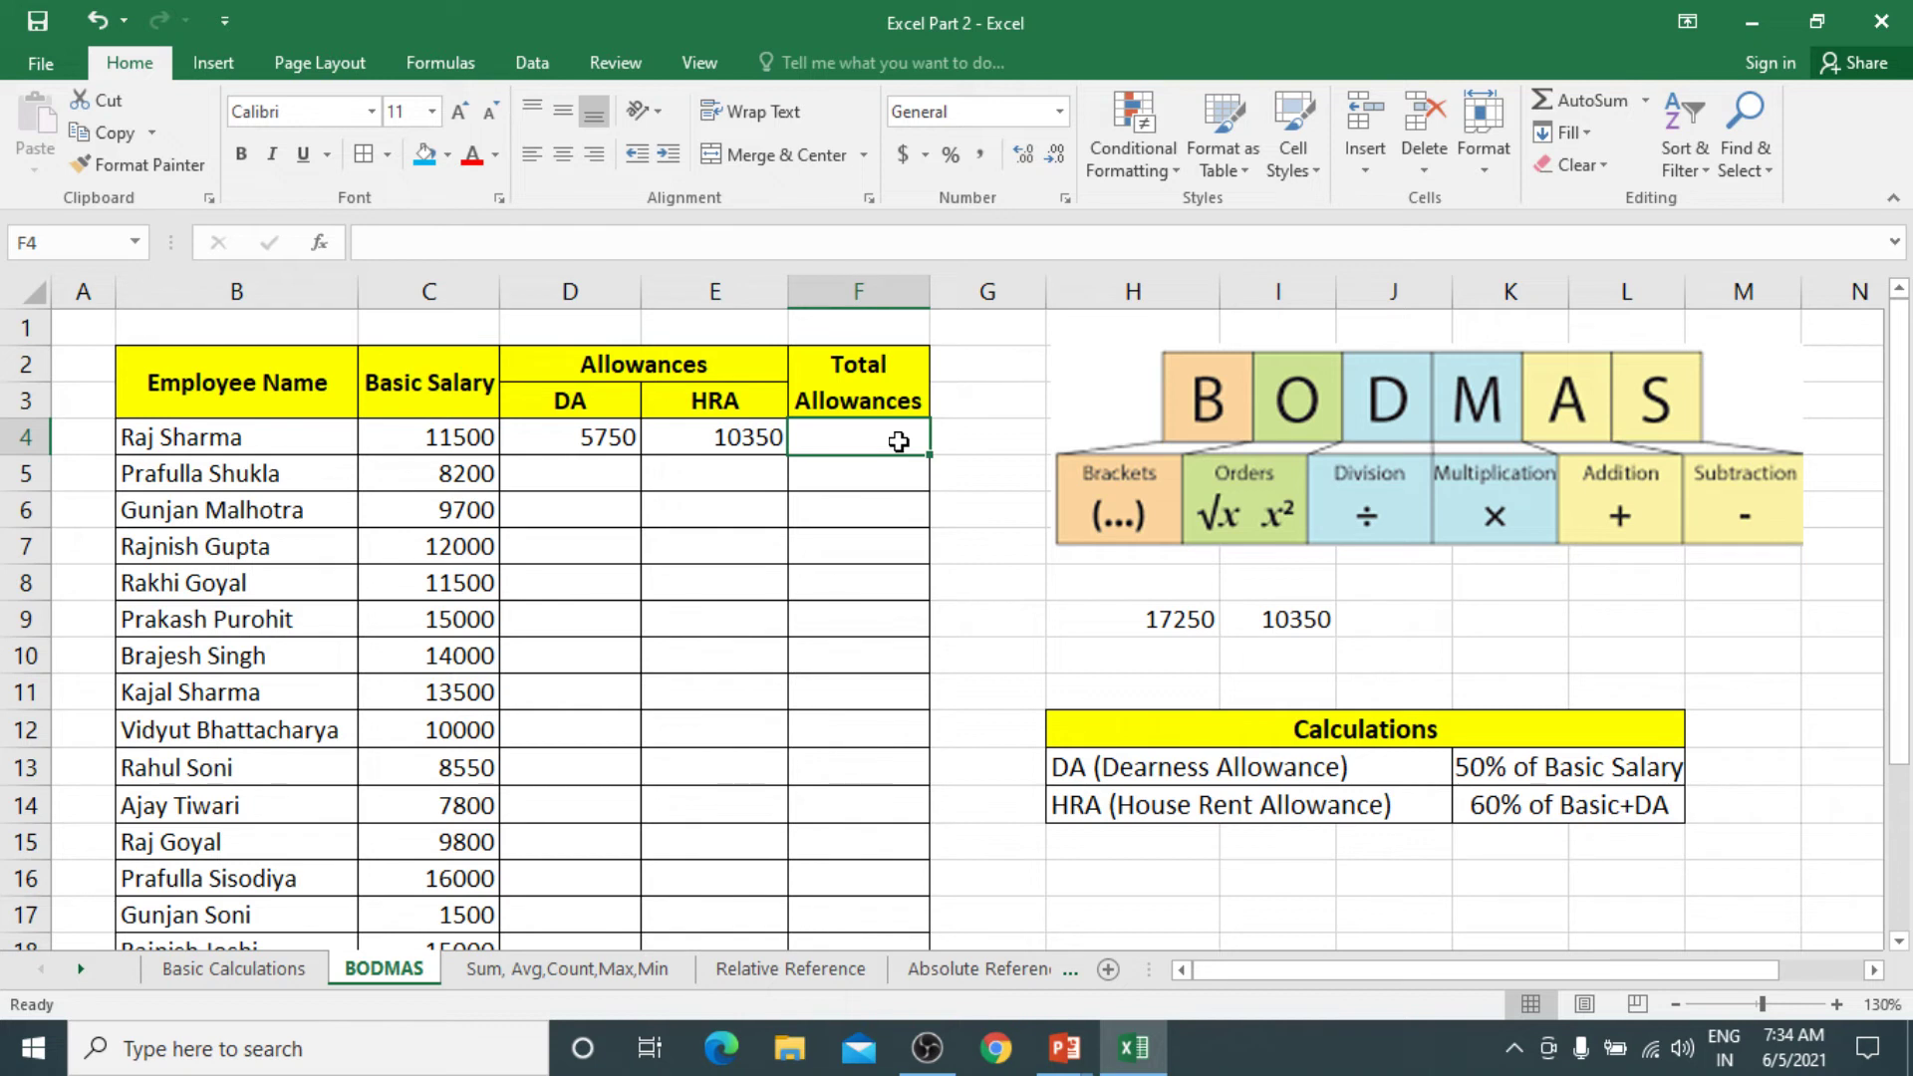
type("=")
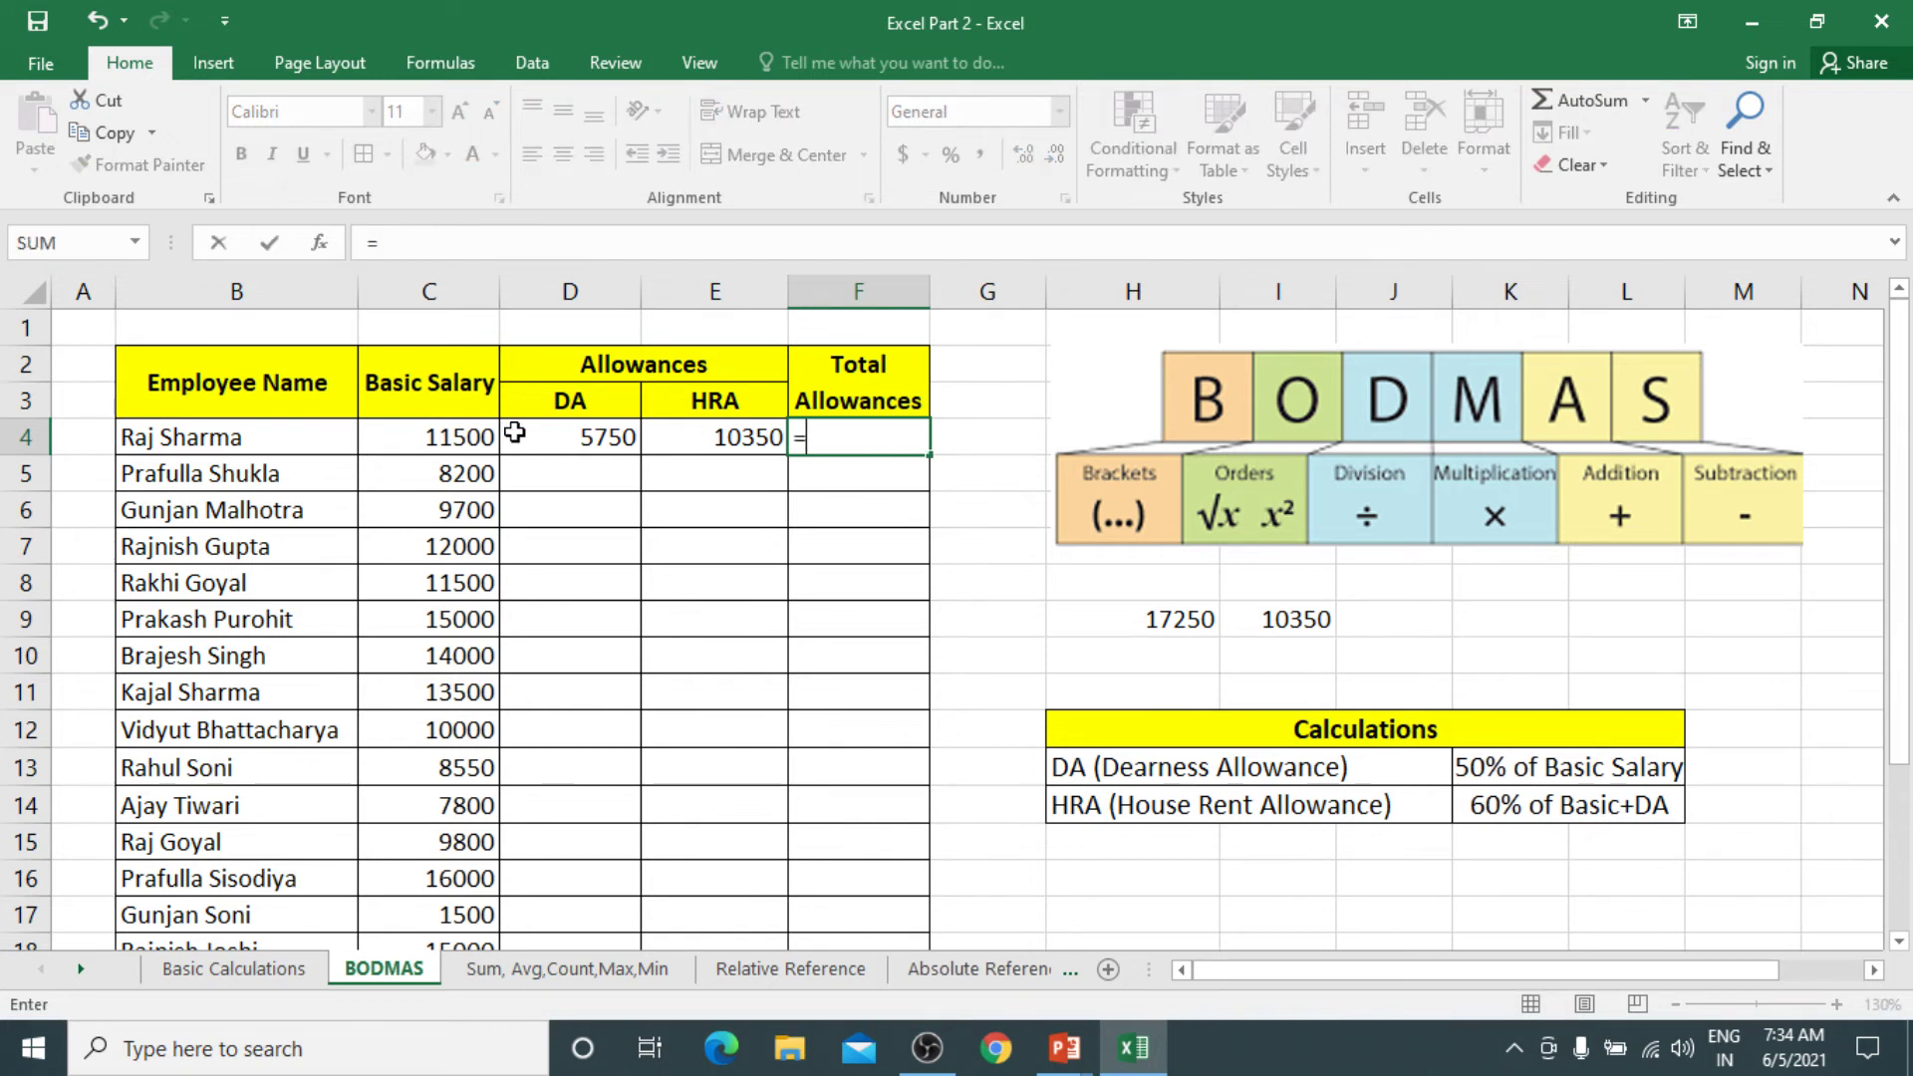
left_click(555, 439)
left_click(461, 438)
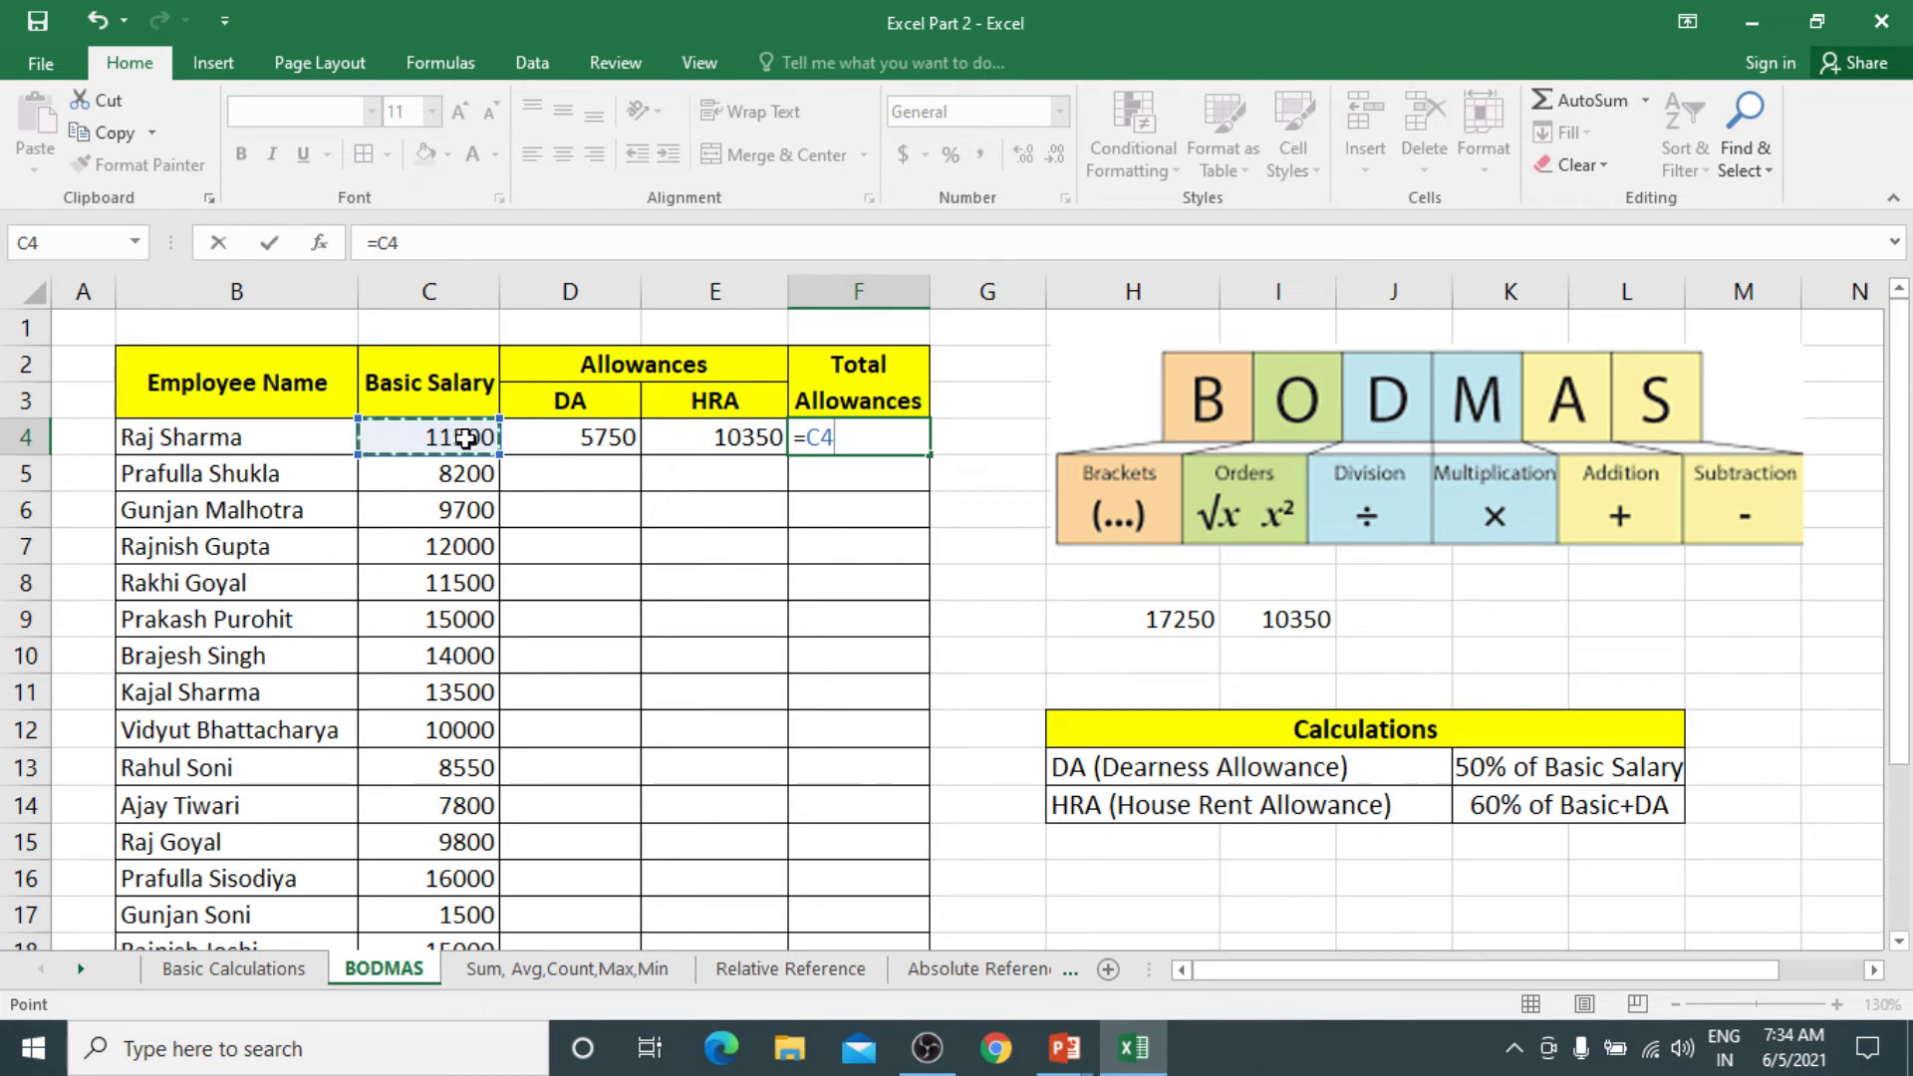
left_click(593, 445)
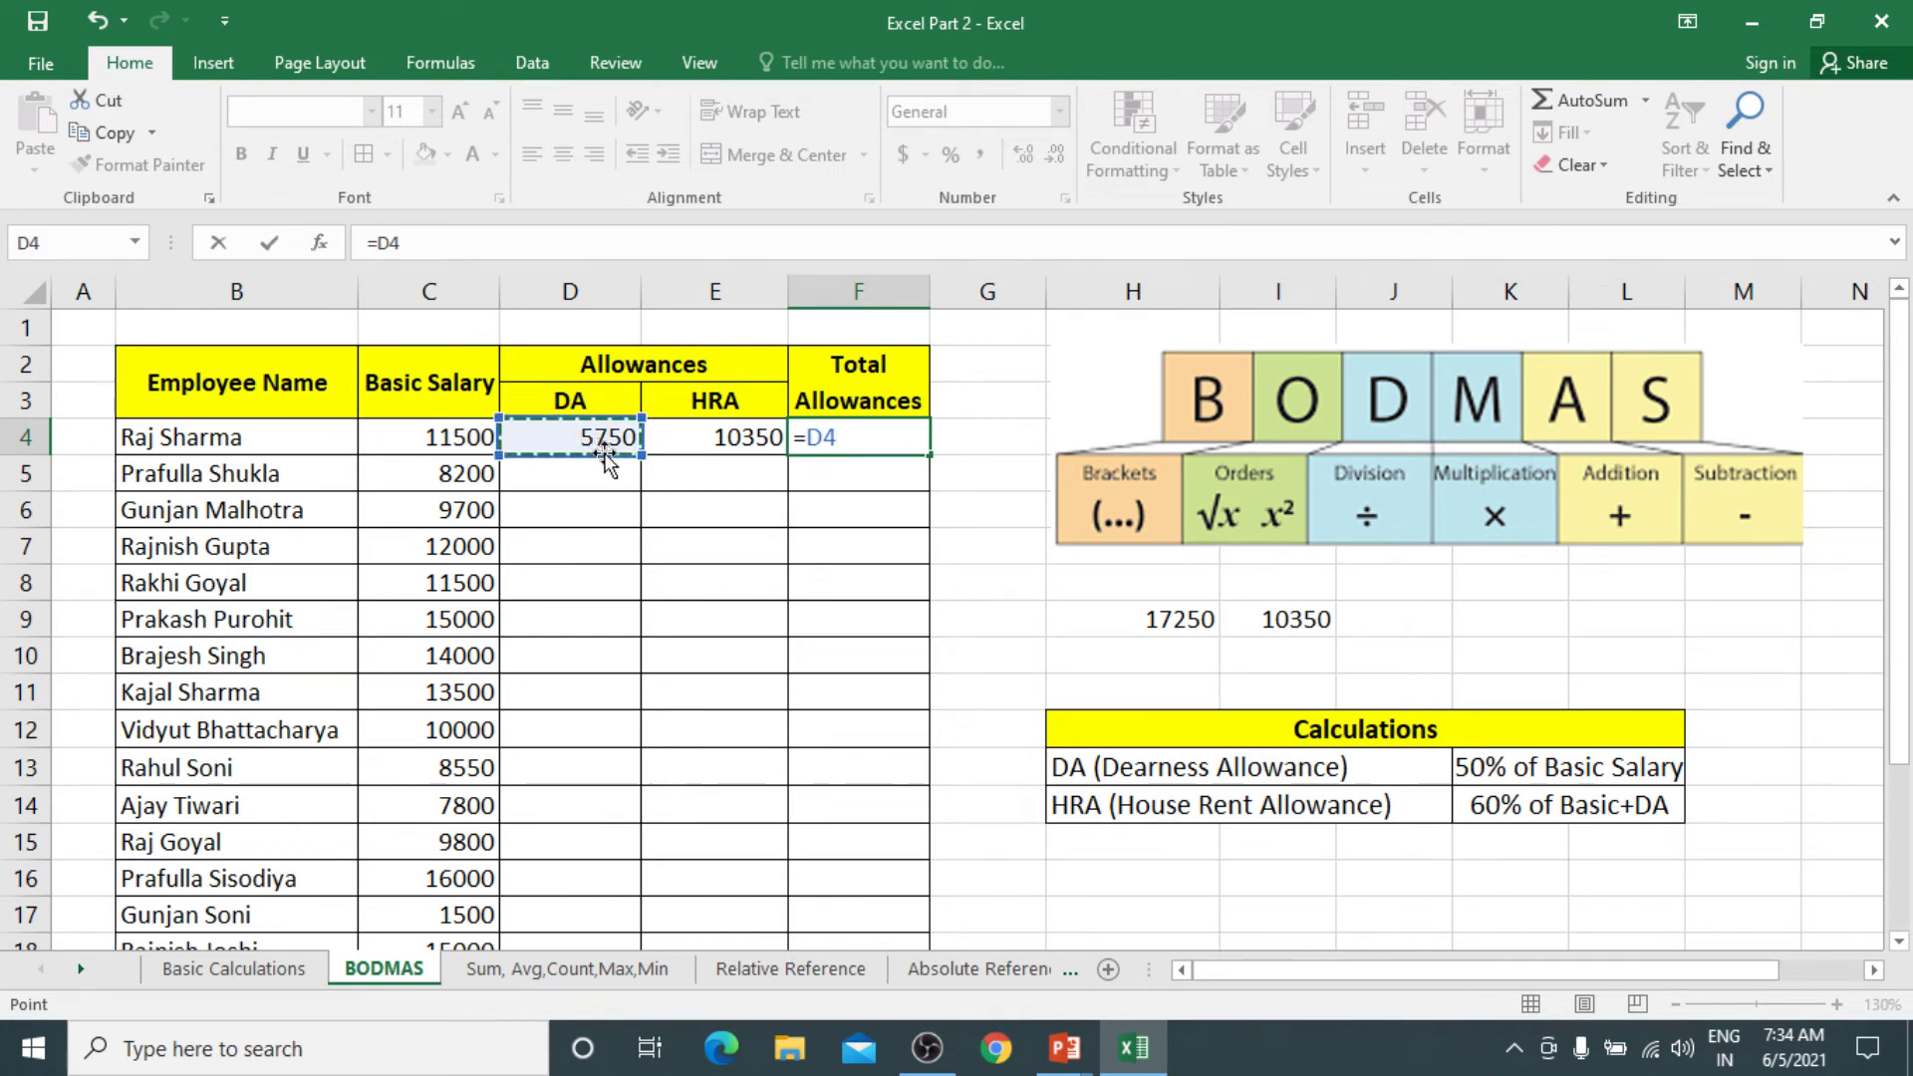
type("+")
left_click(723, 440)
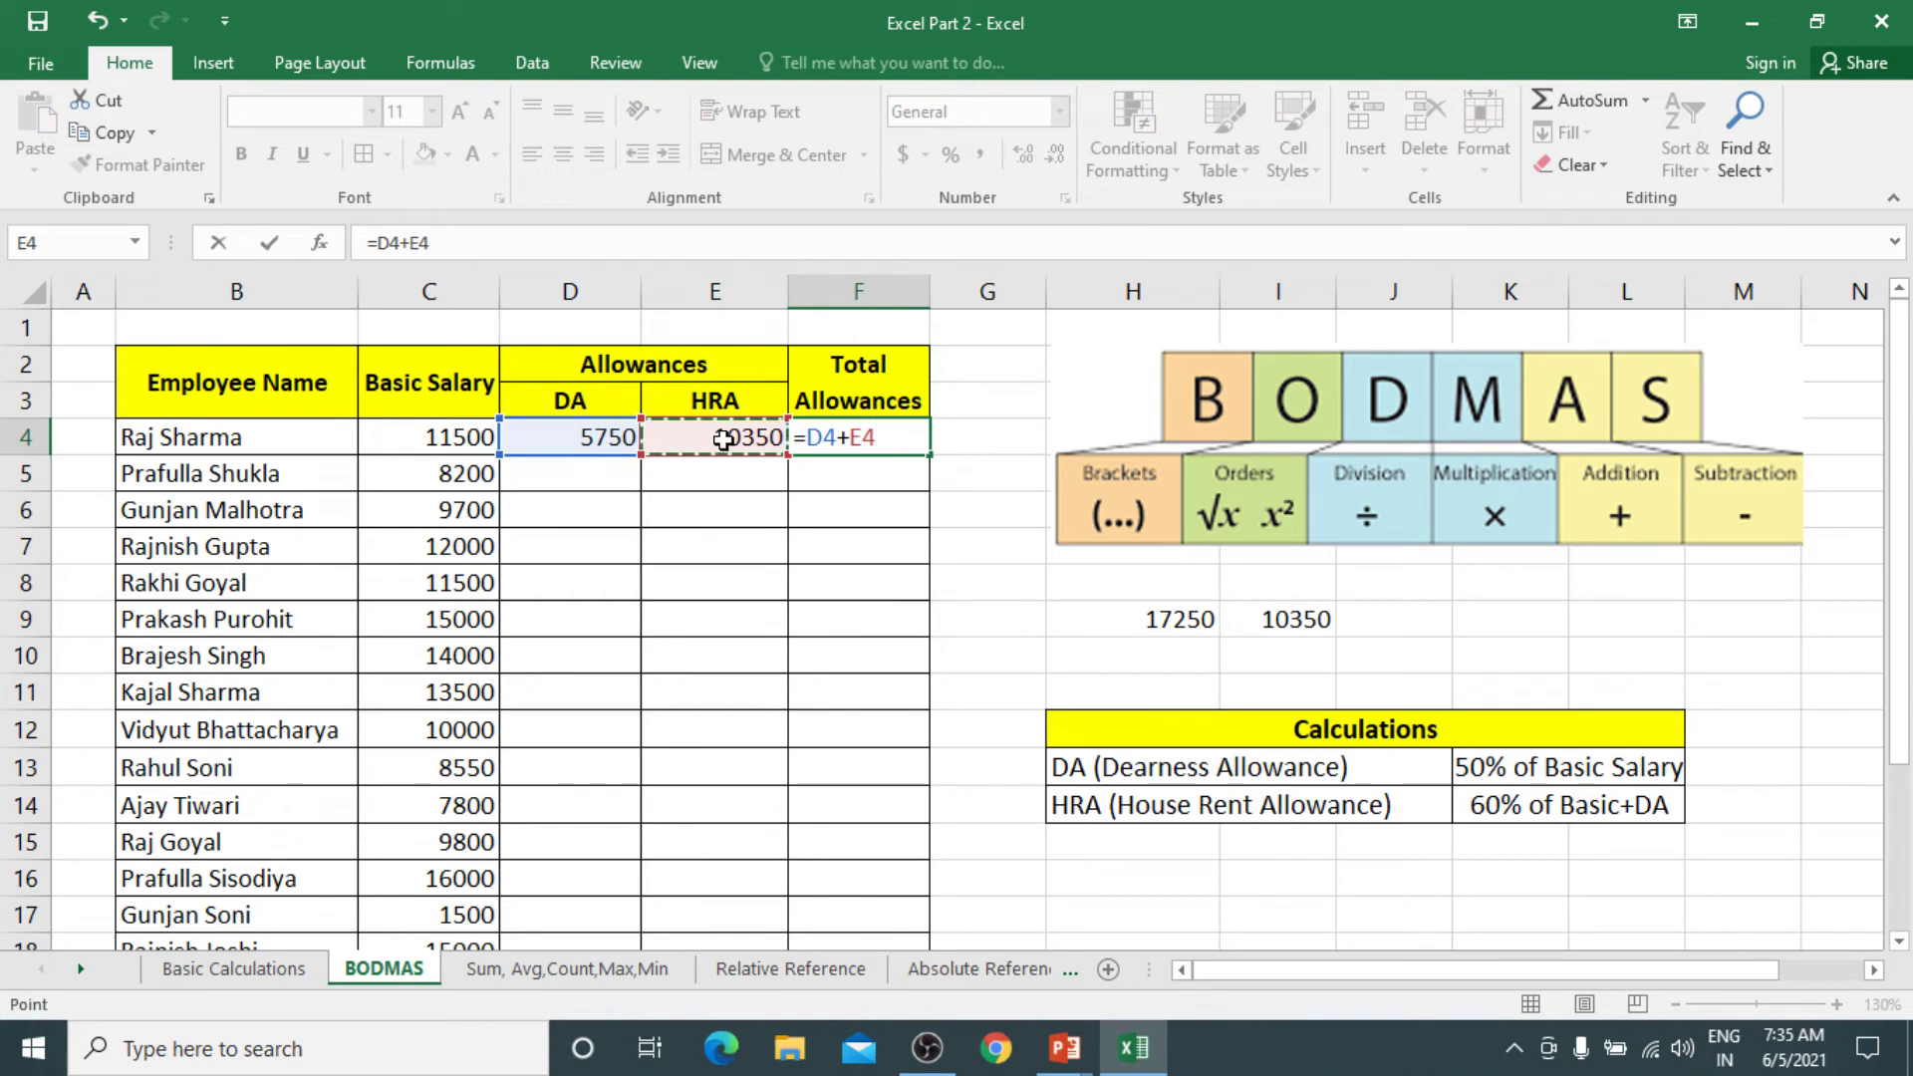
key("Return")
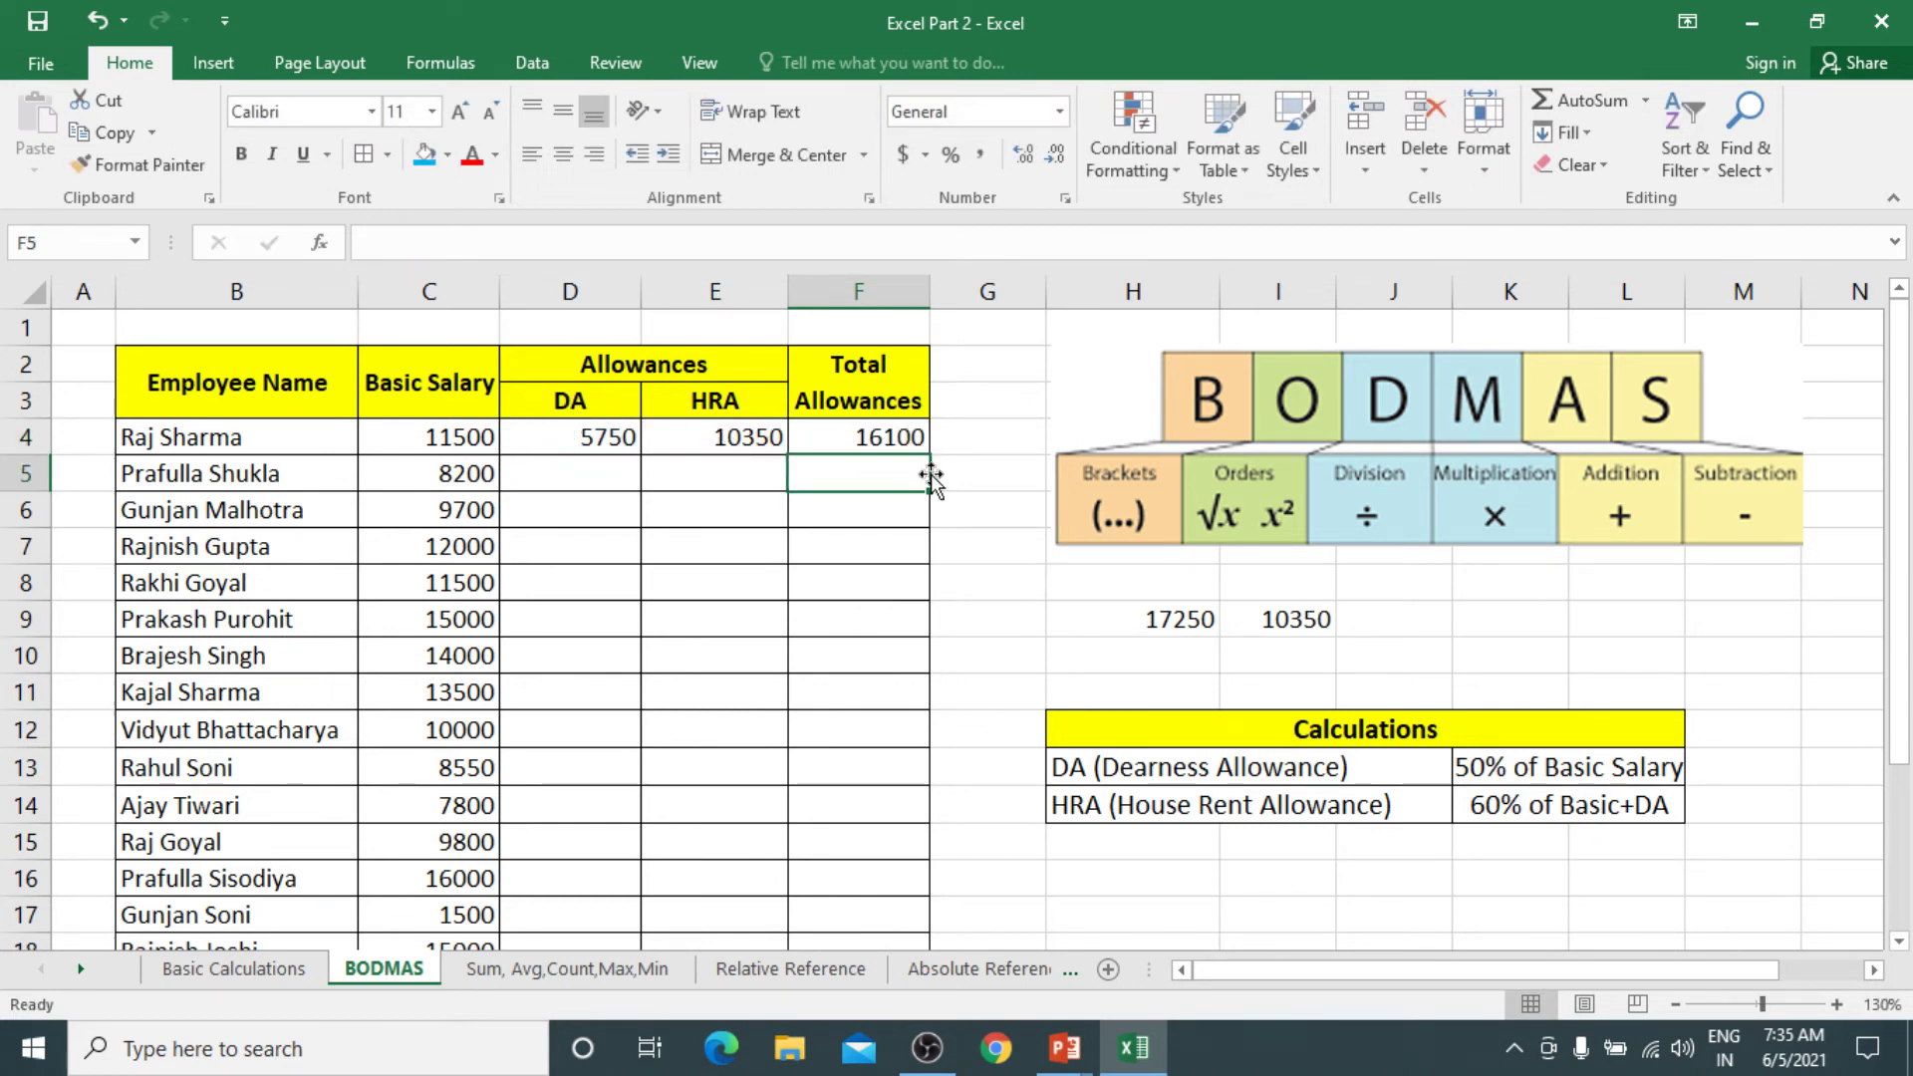
Enter =10350+5750 in H10 as a manual check of the total allowances
left_click(1148, 661)
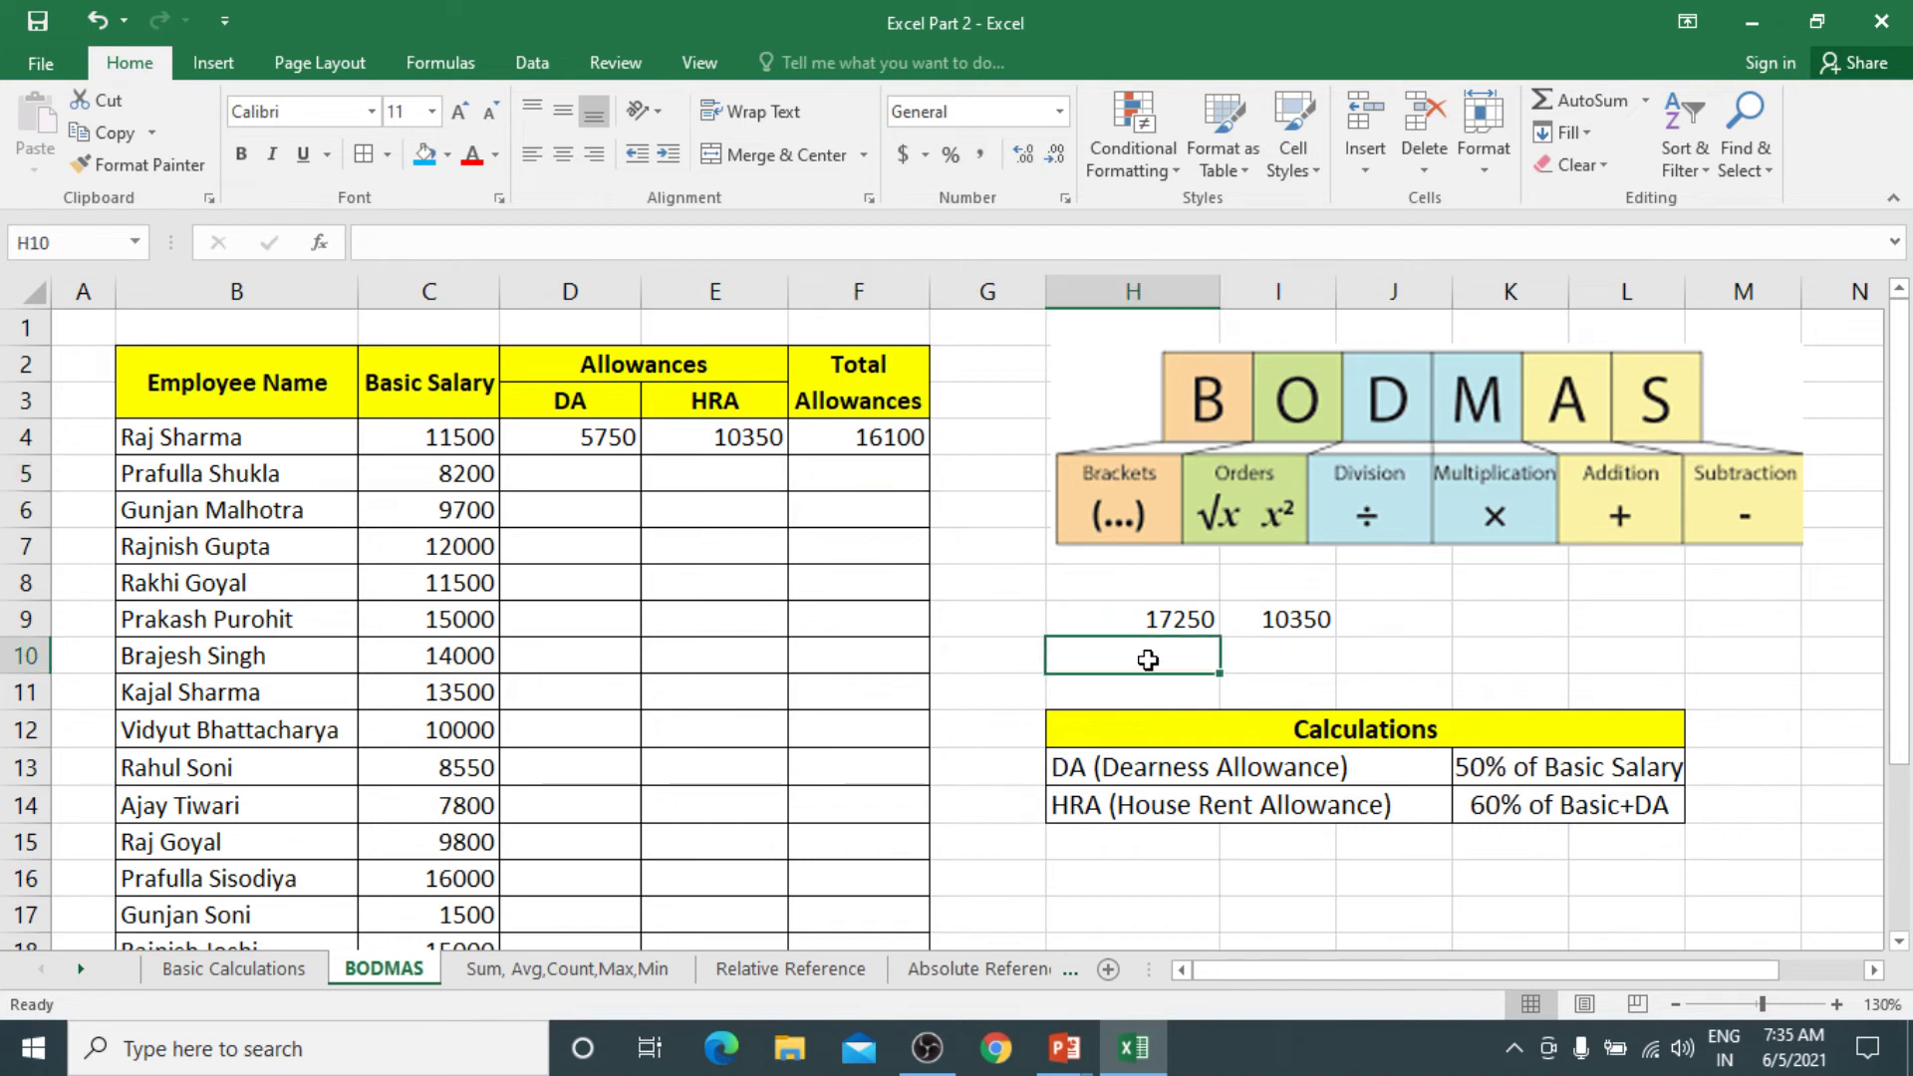
type("=")
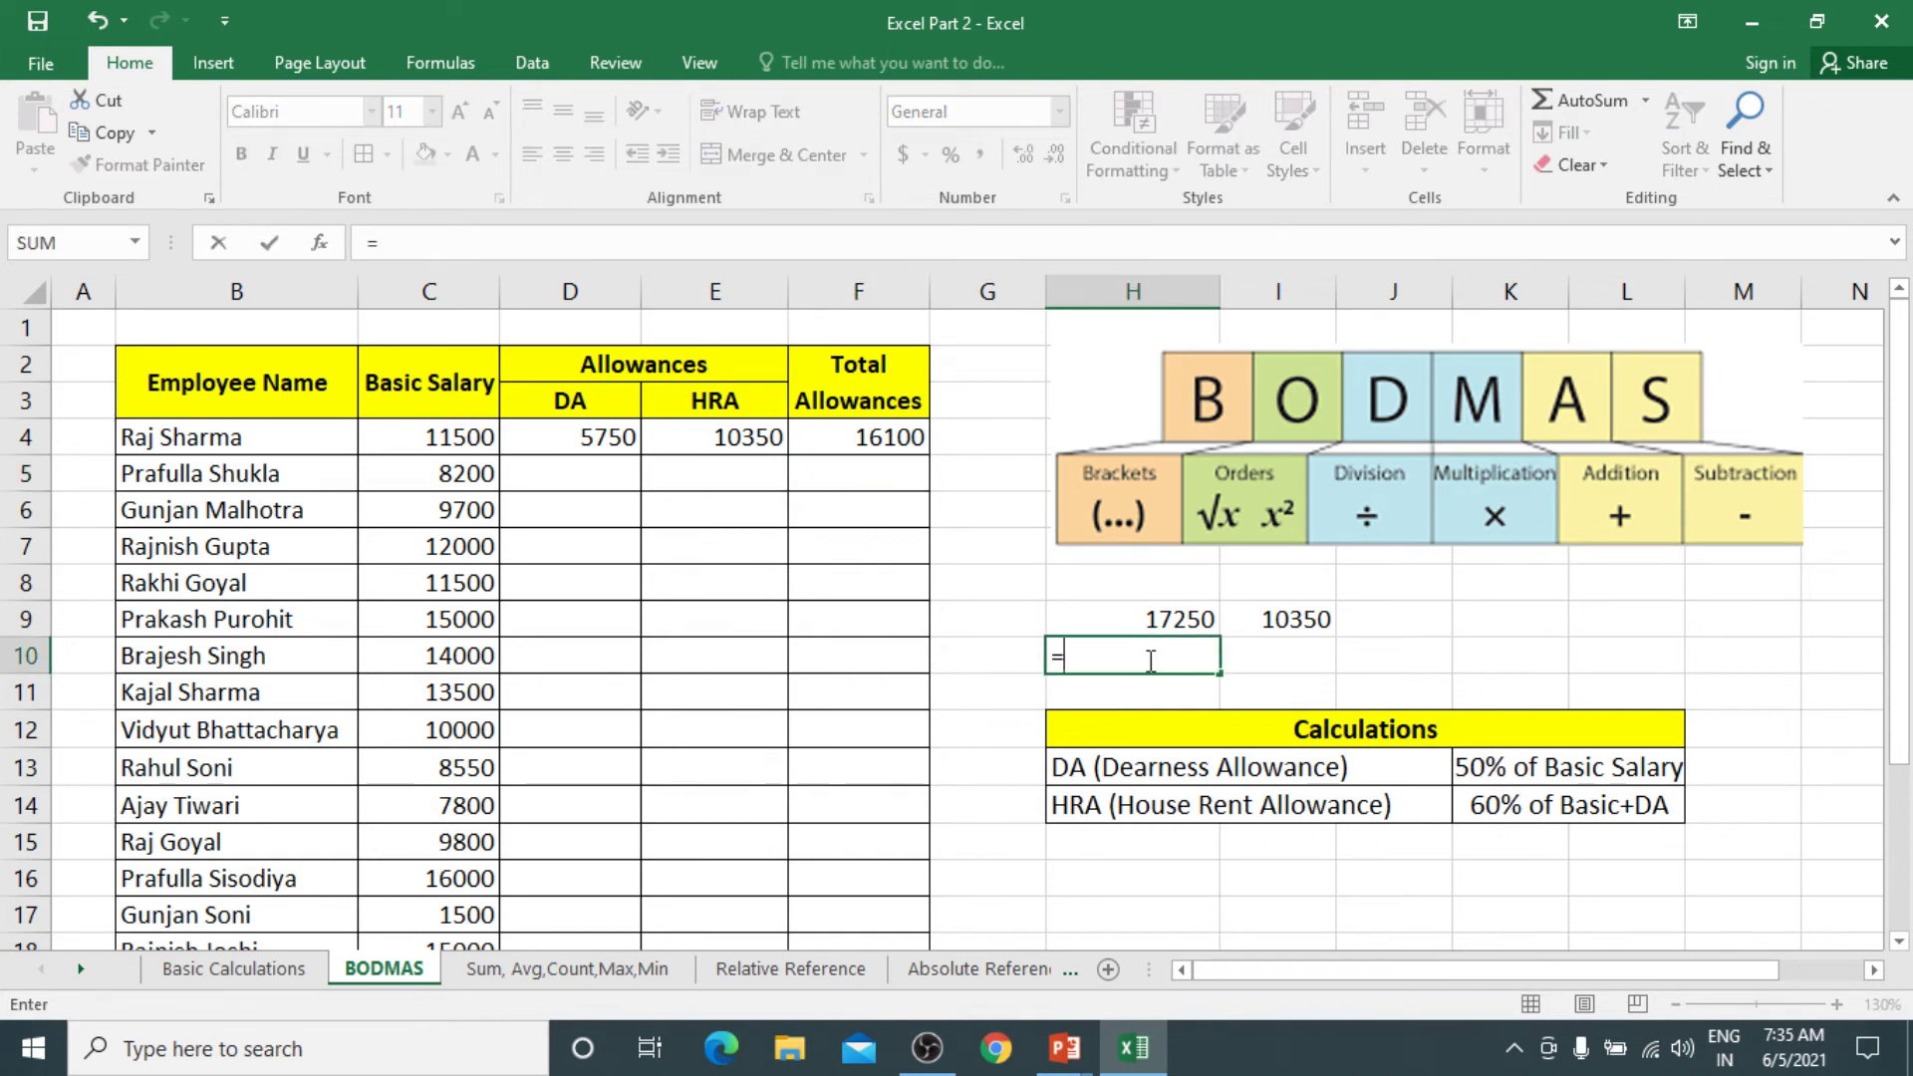
type("10350+")
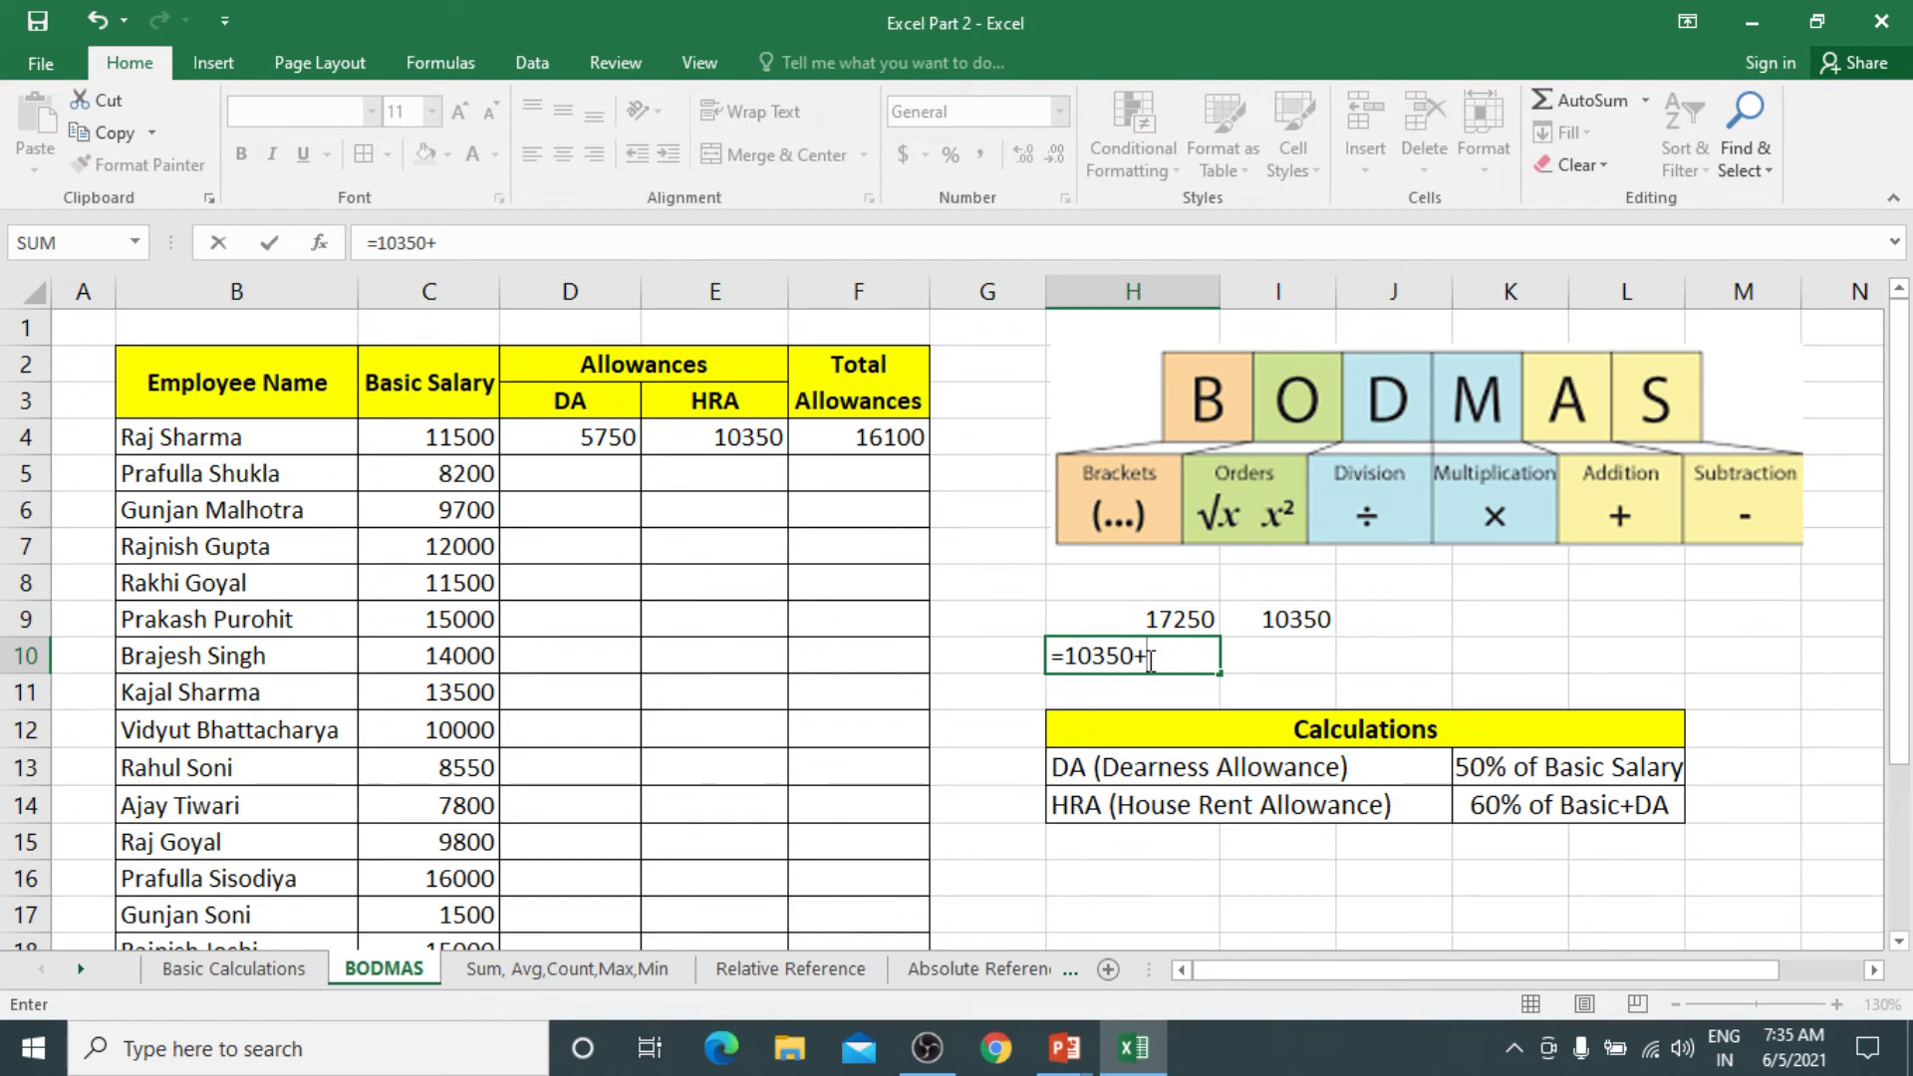
type("5750")
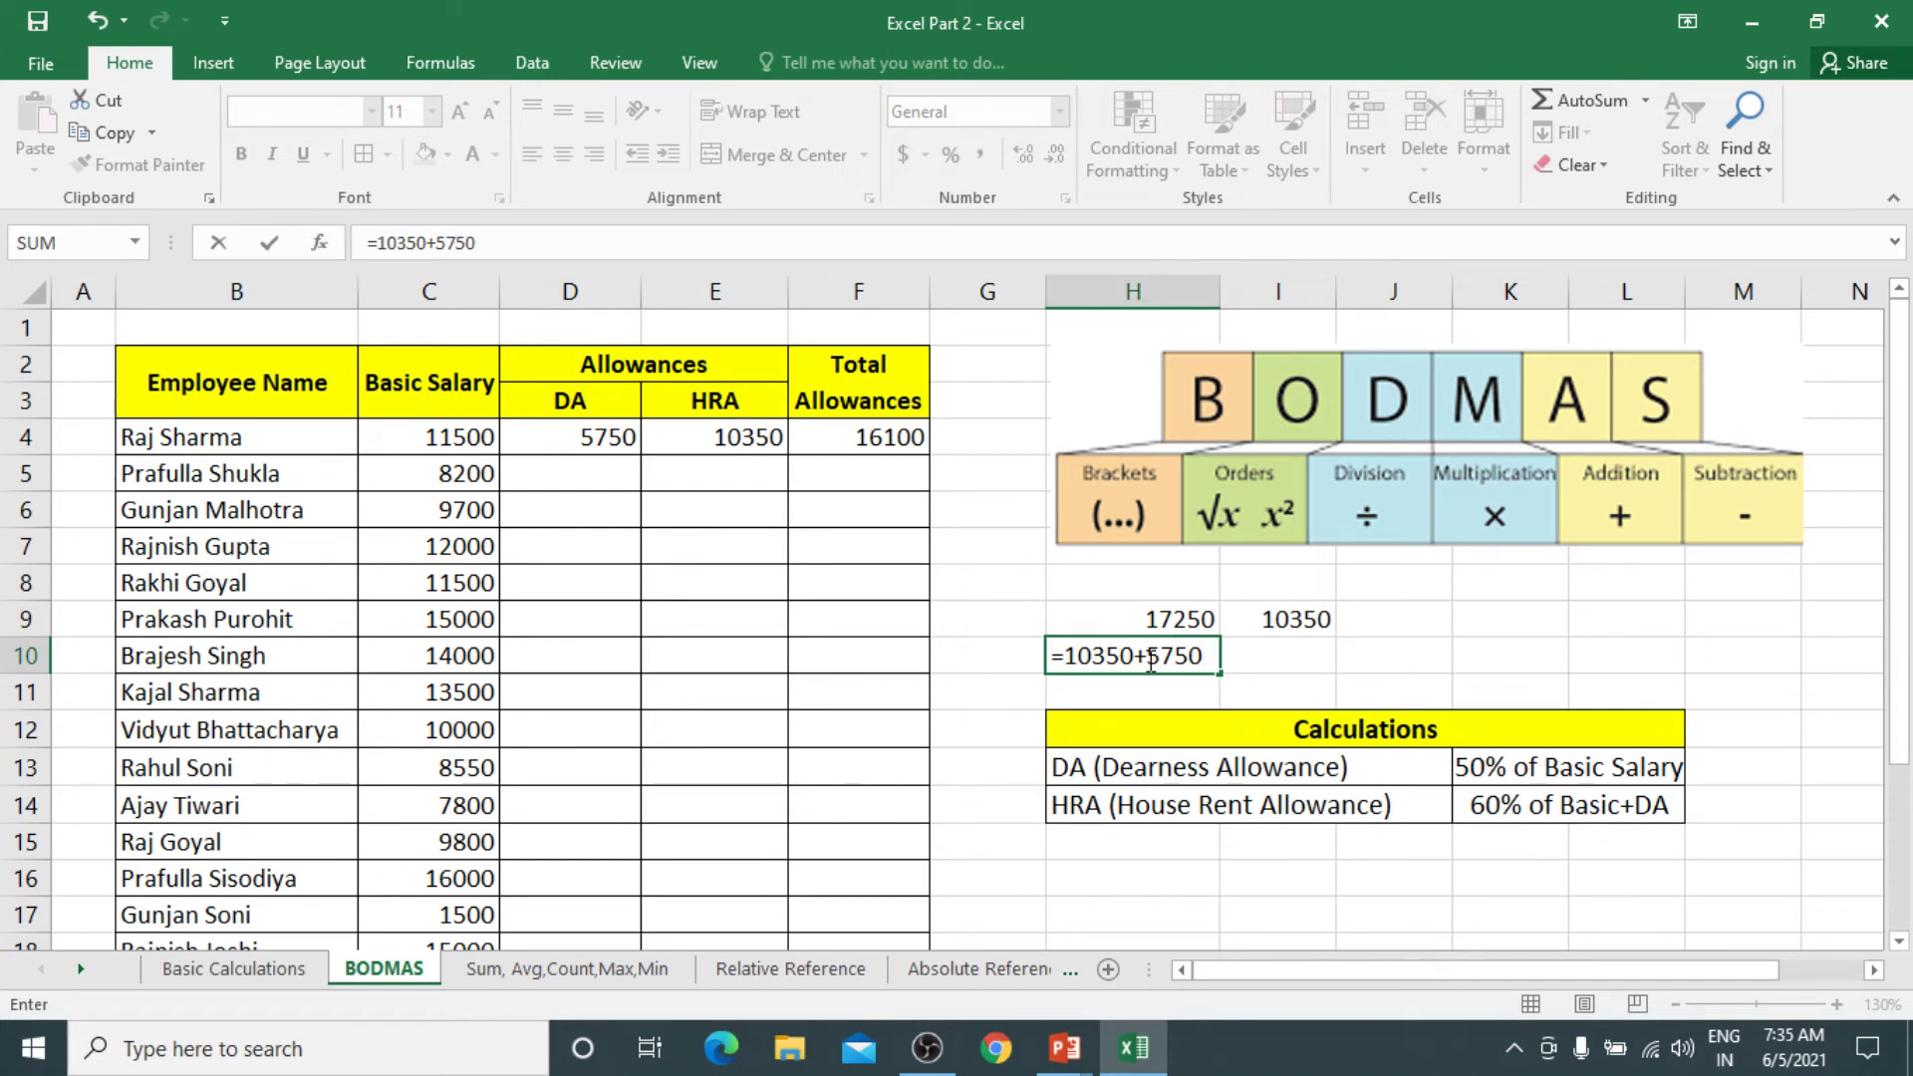
key("Return")
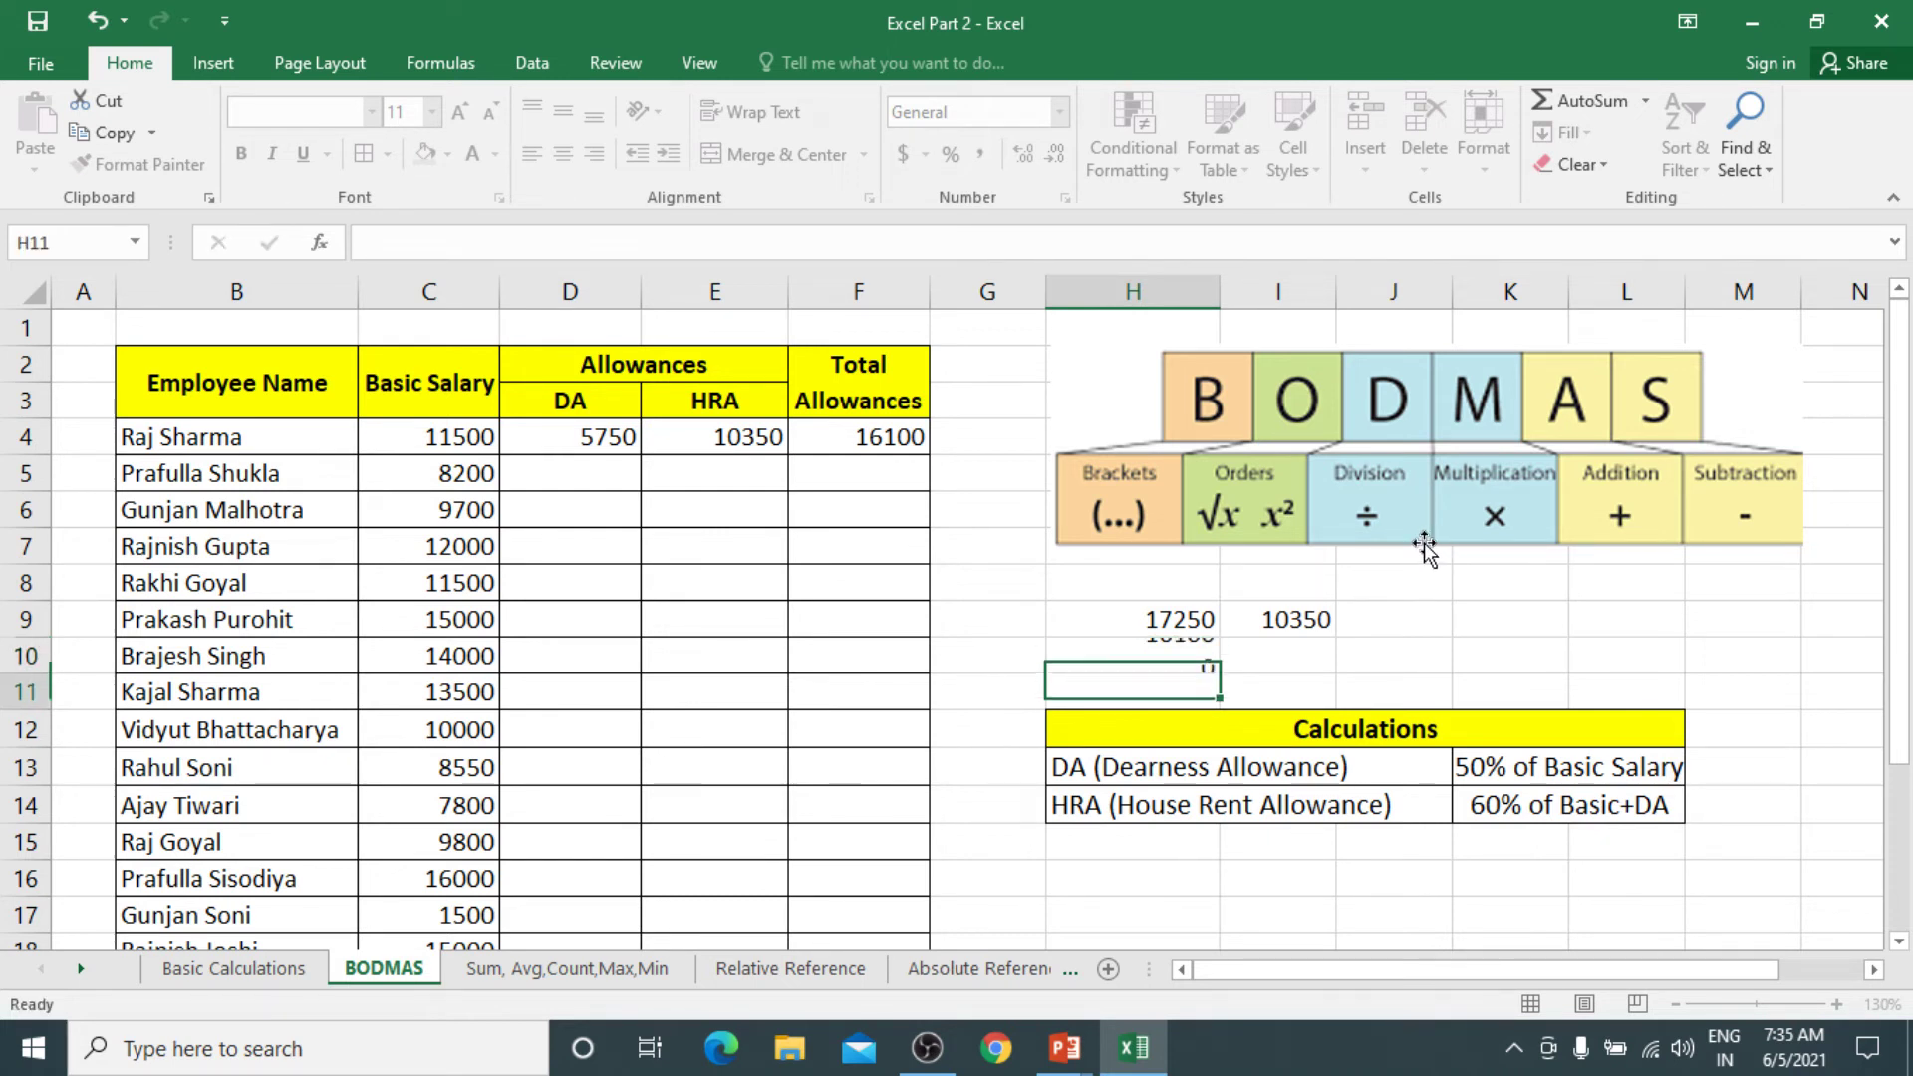
Compare the manual check in H10 with the total in F4, inspecting both formulas without changing them
left_click(1108, 656)
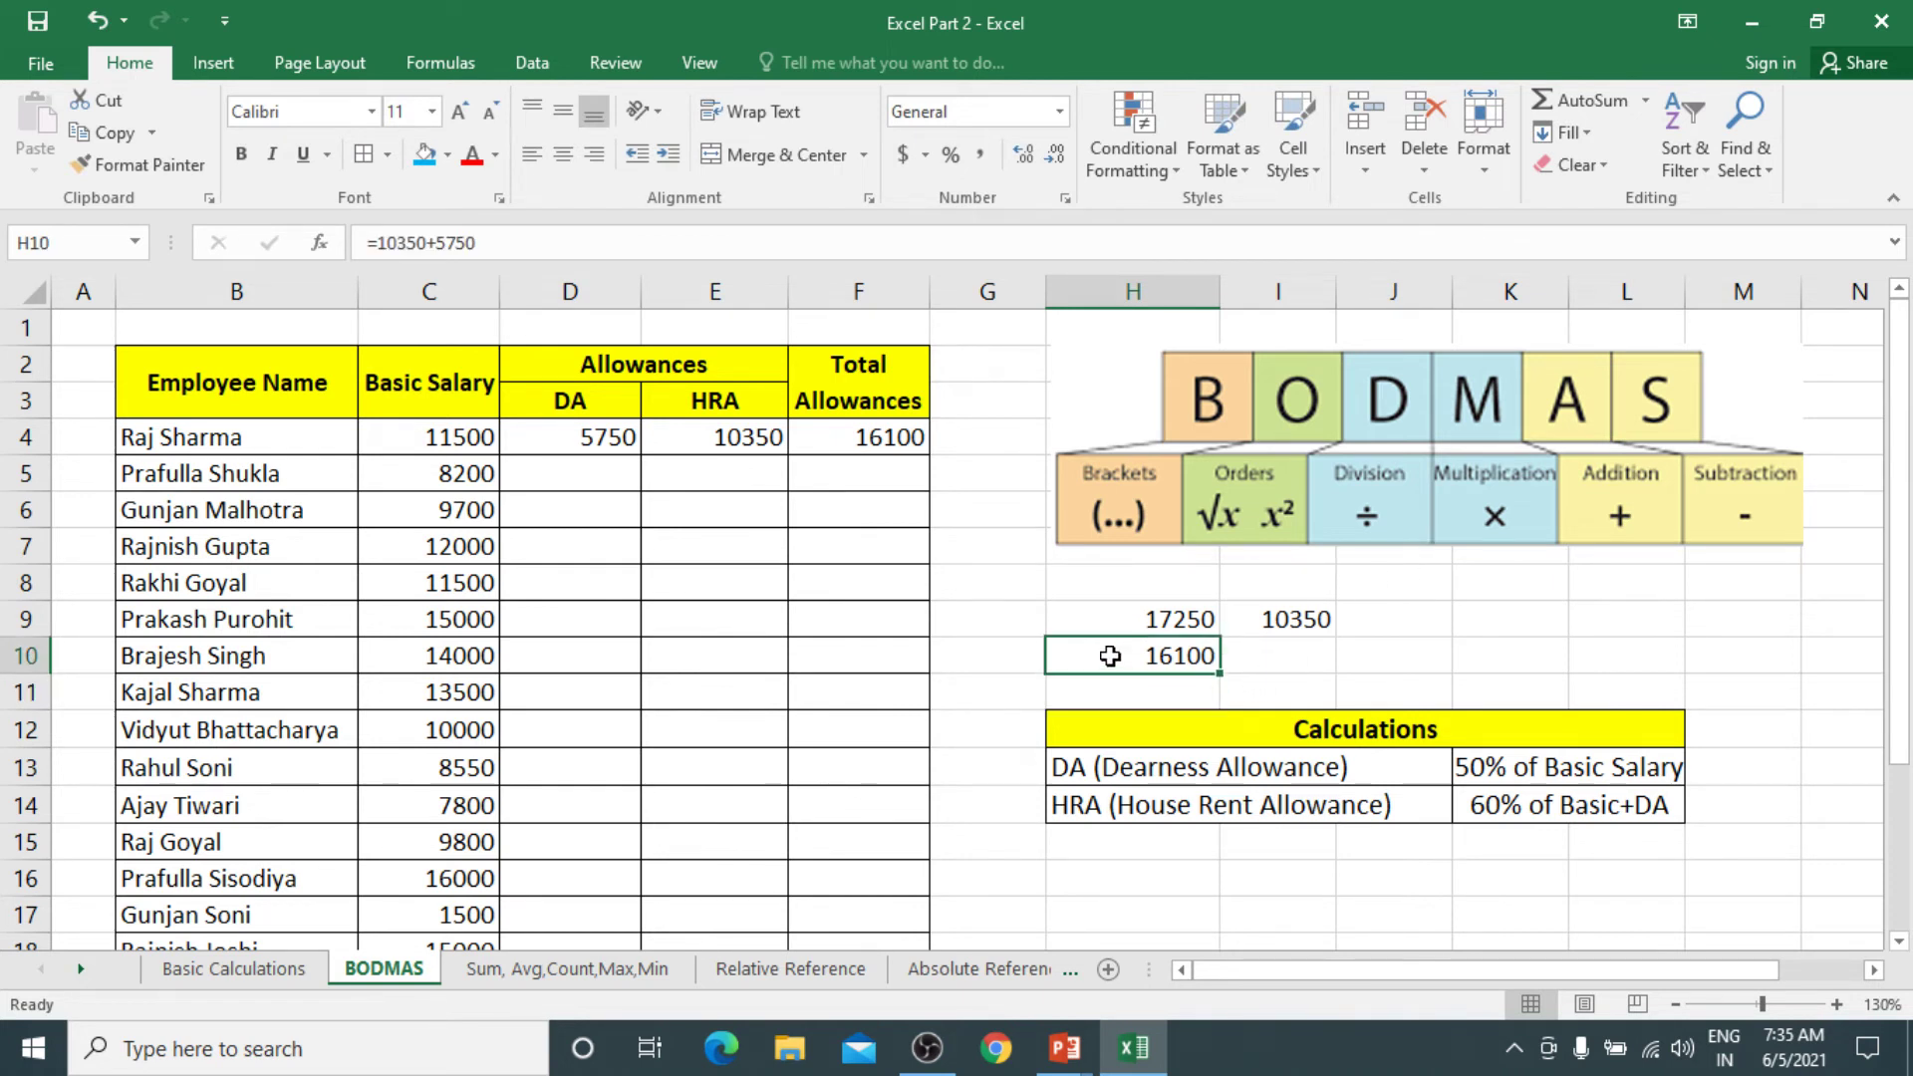
left_click(887, 439)
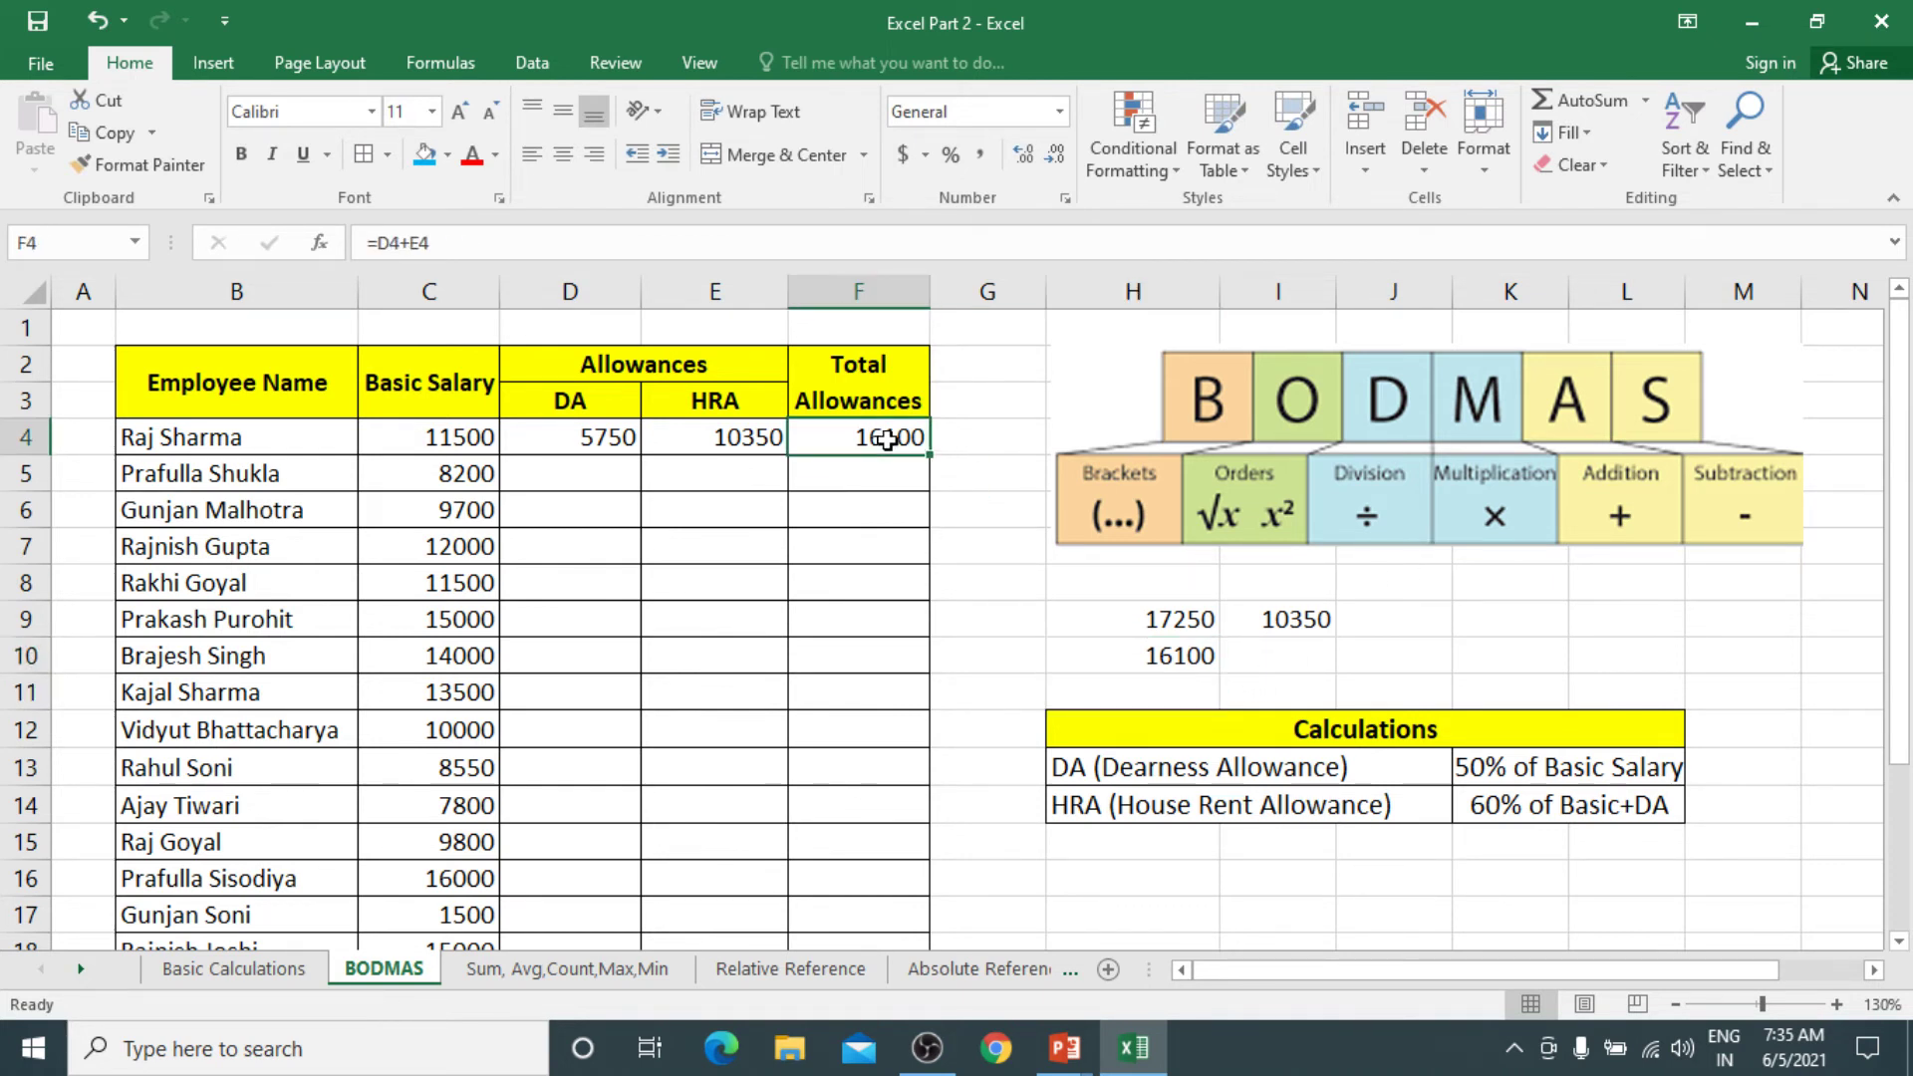
left_click(1116, 658)
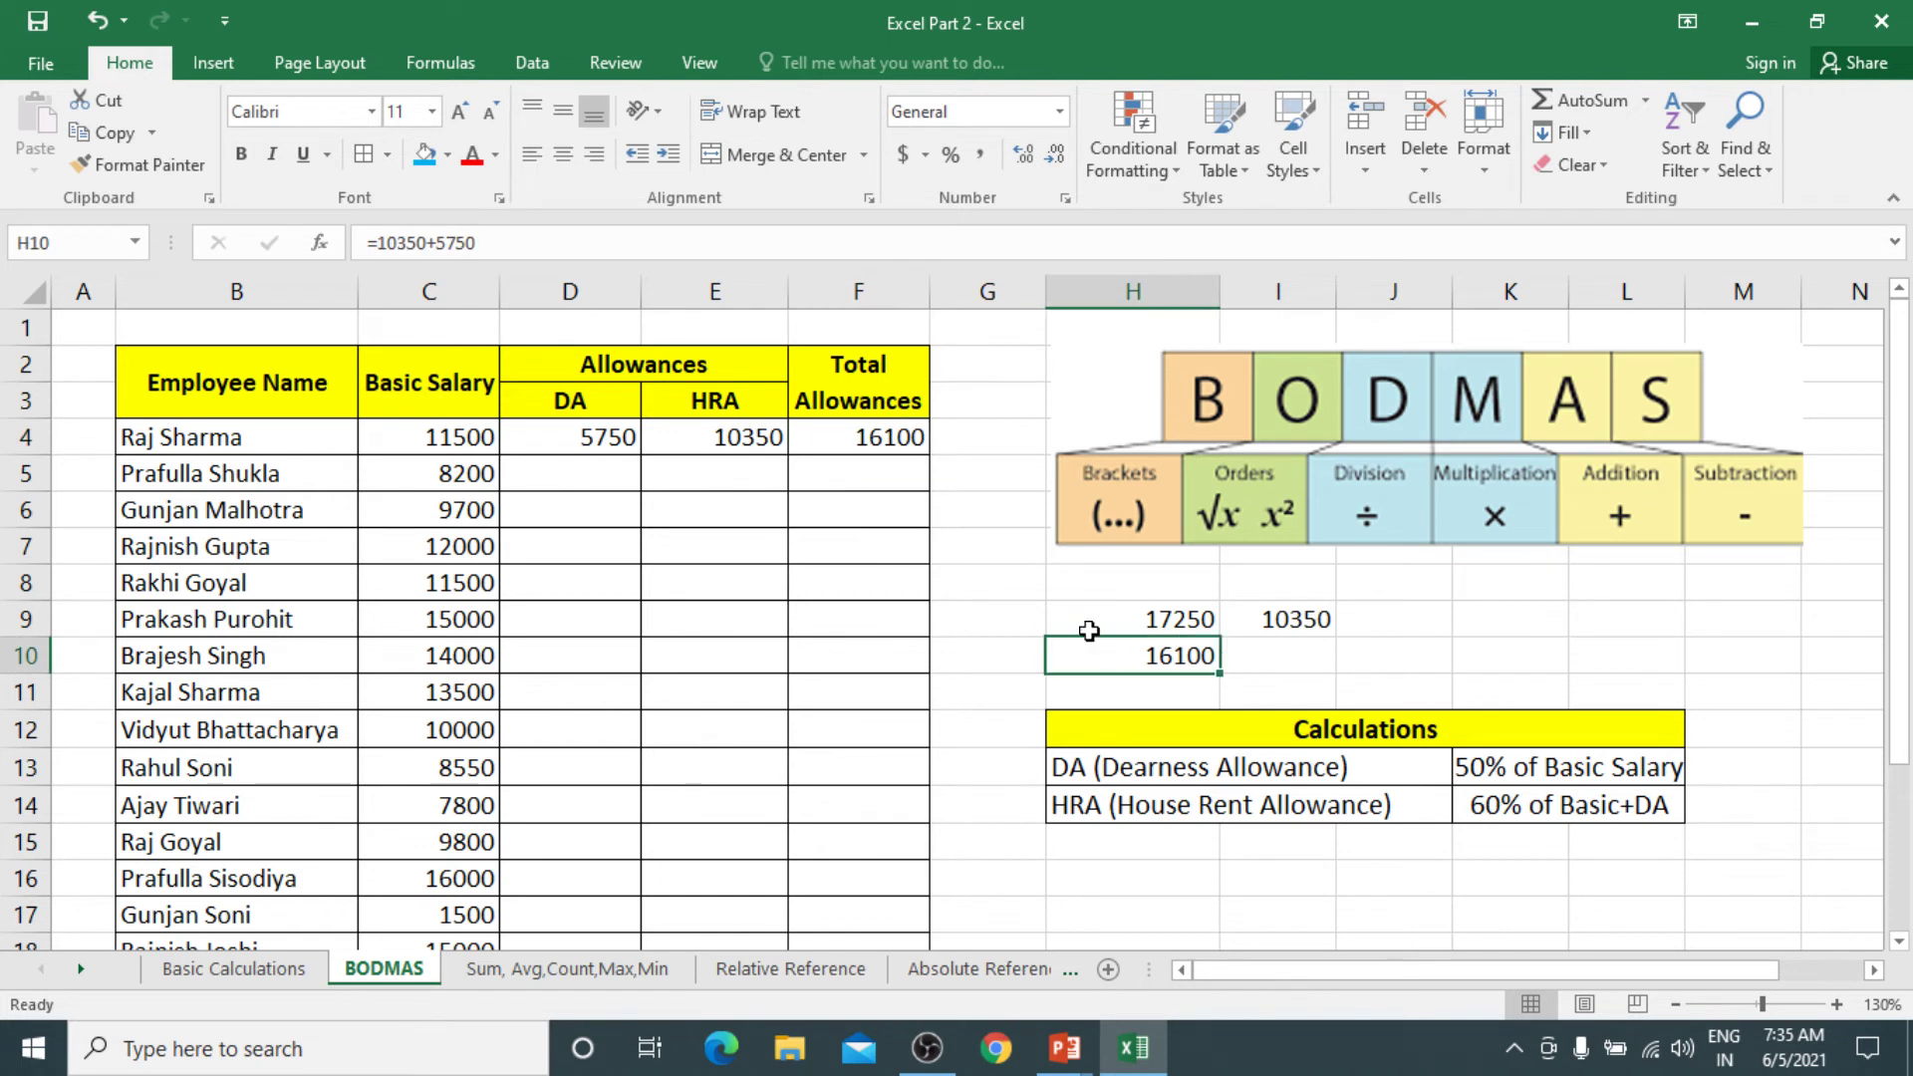
left_click(904, 443)
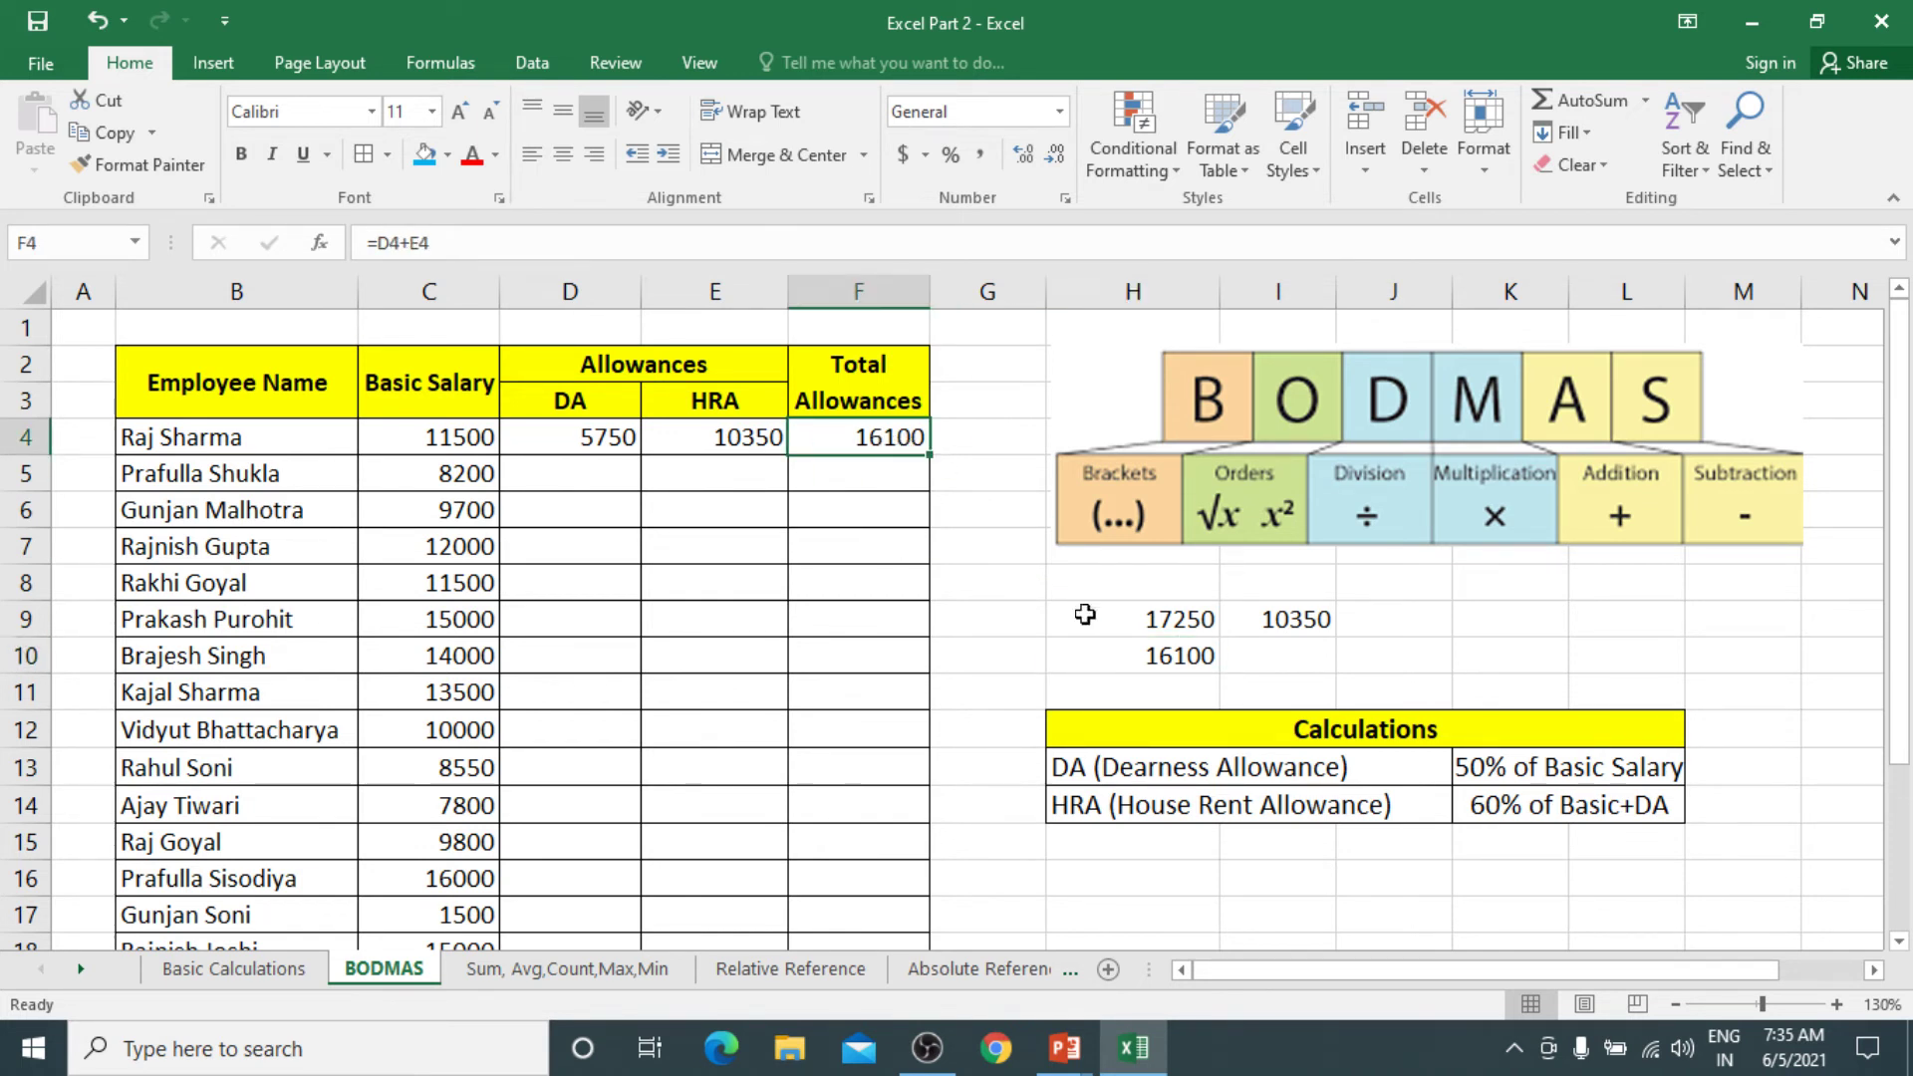
double_click(1147, 649)
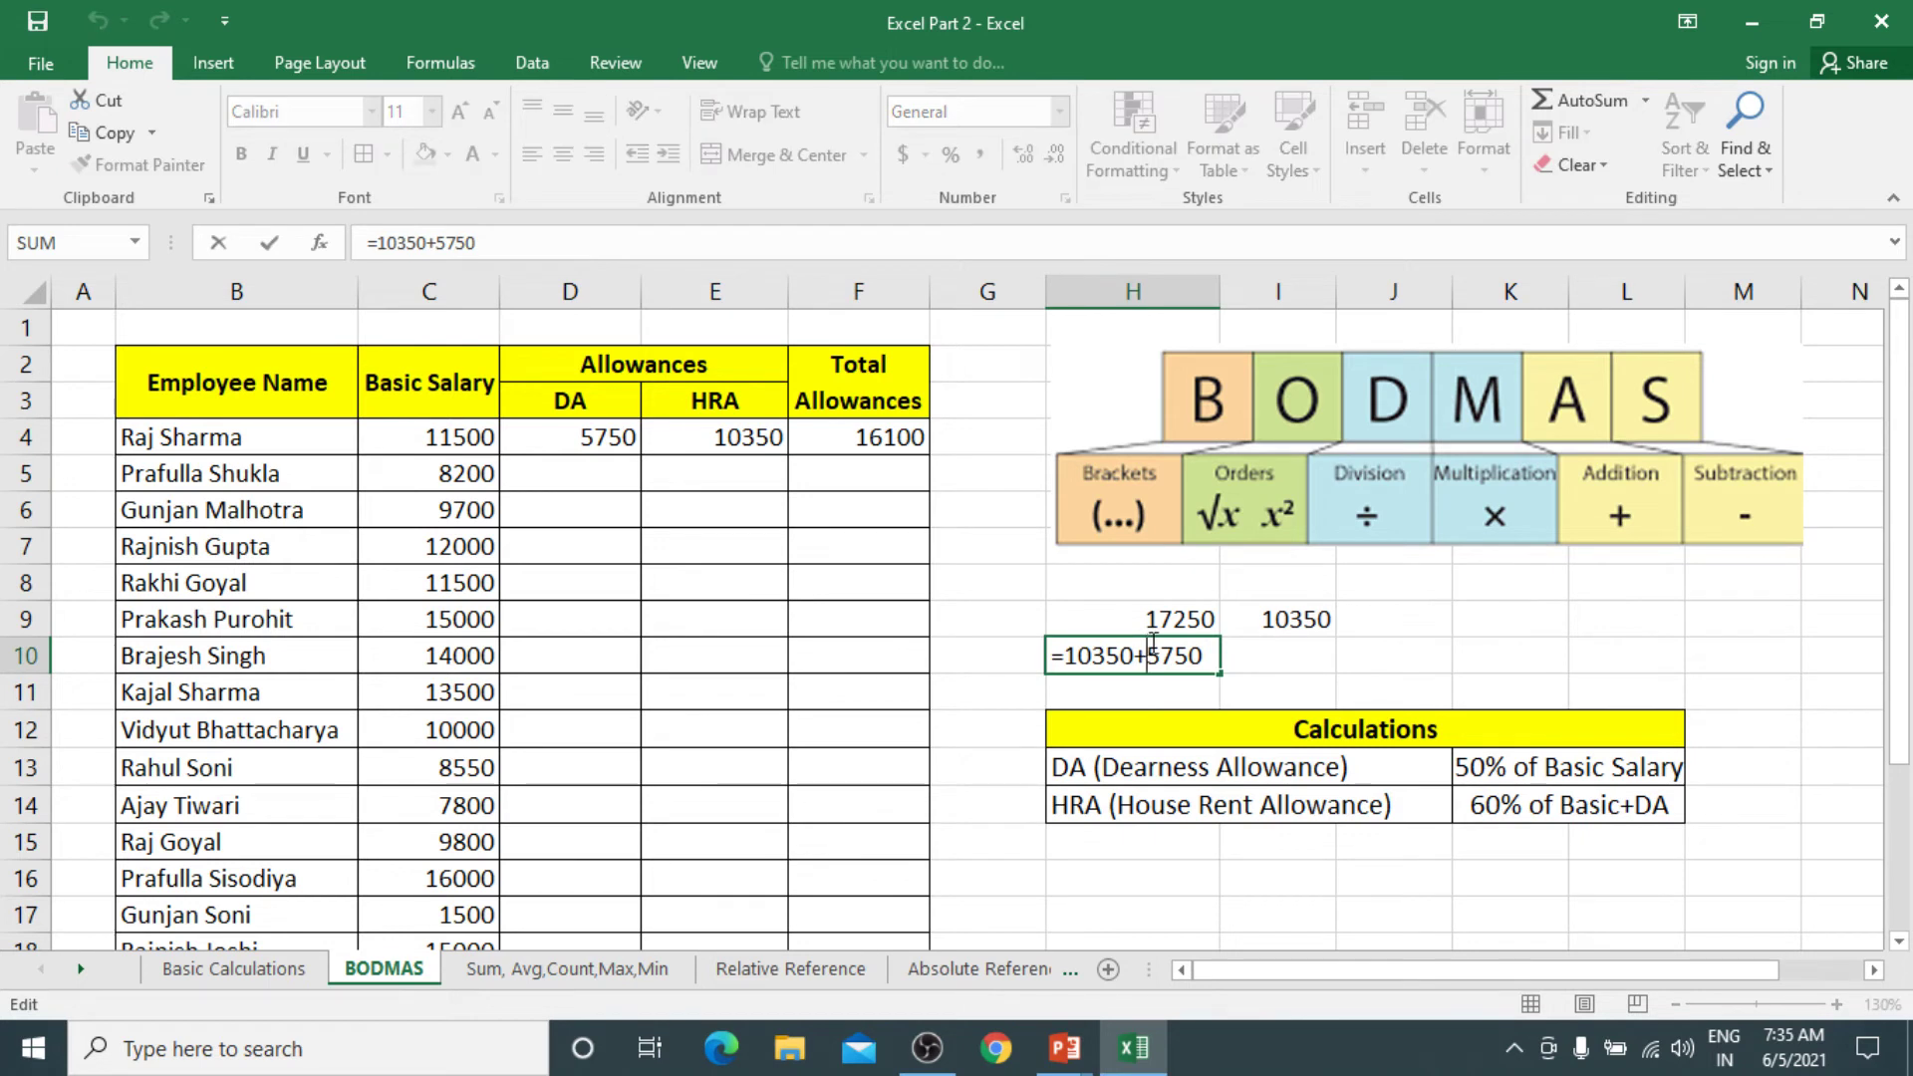
key("Escape")
left_click(867, 436)
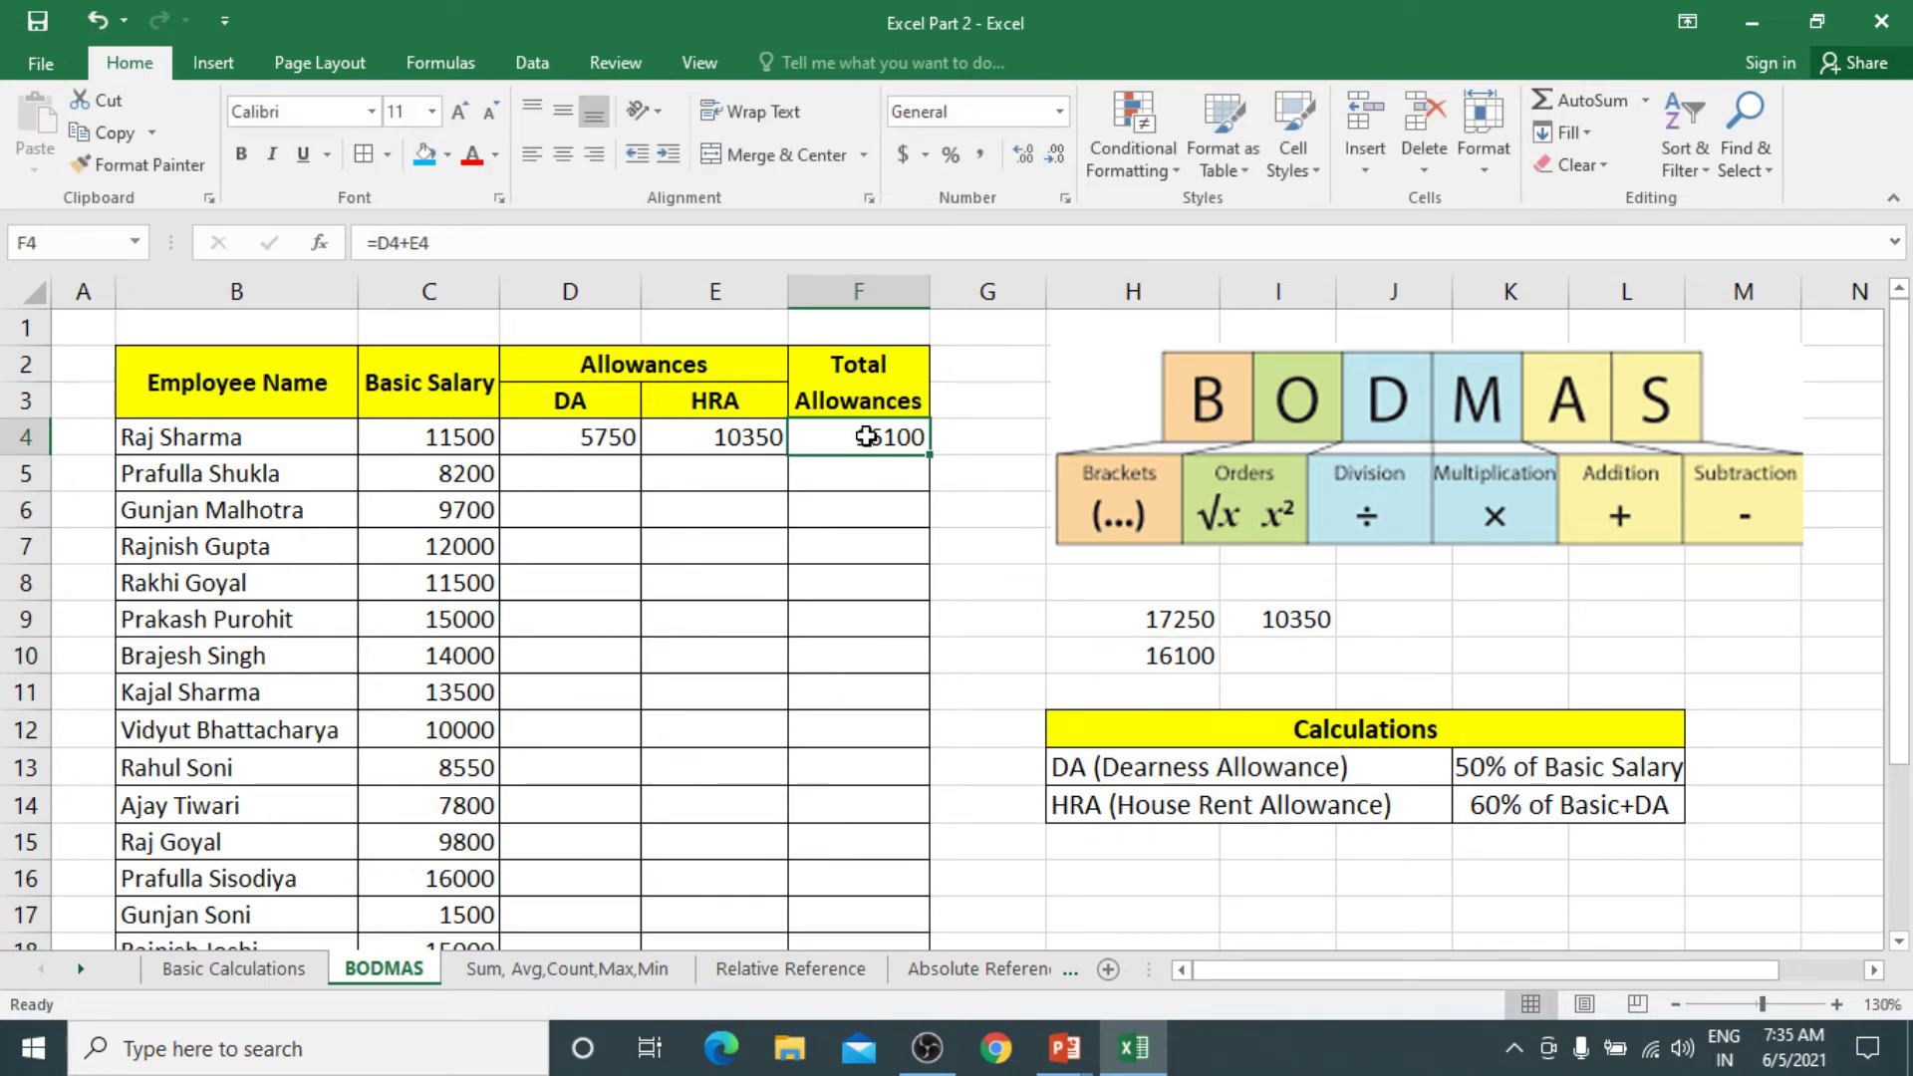
double_click(877, 438)
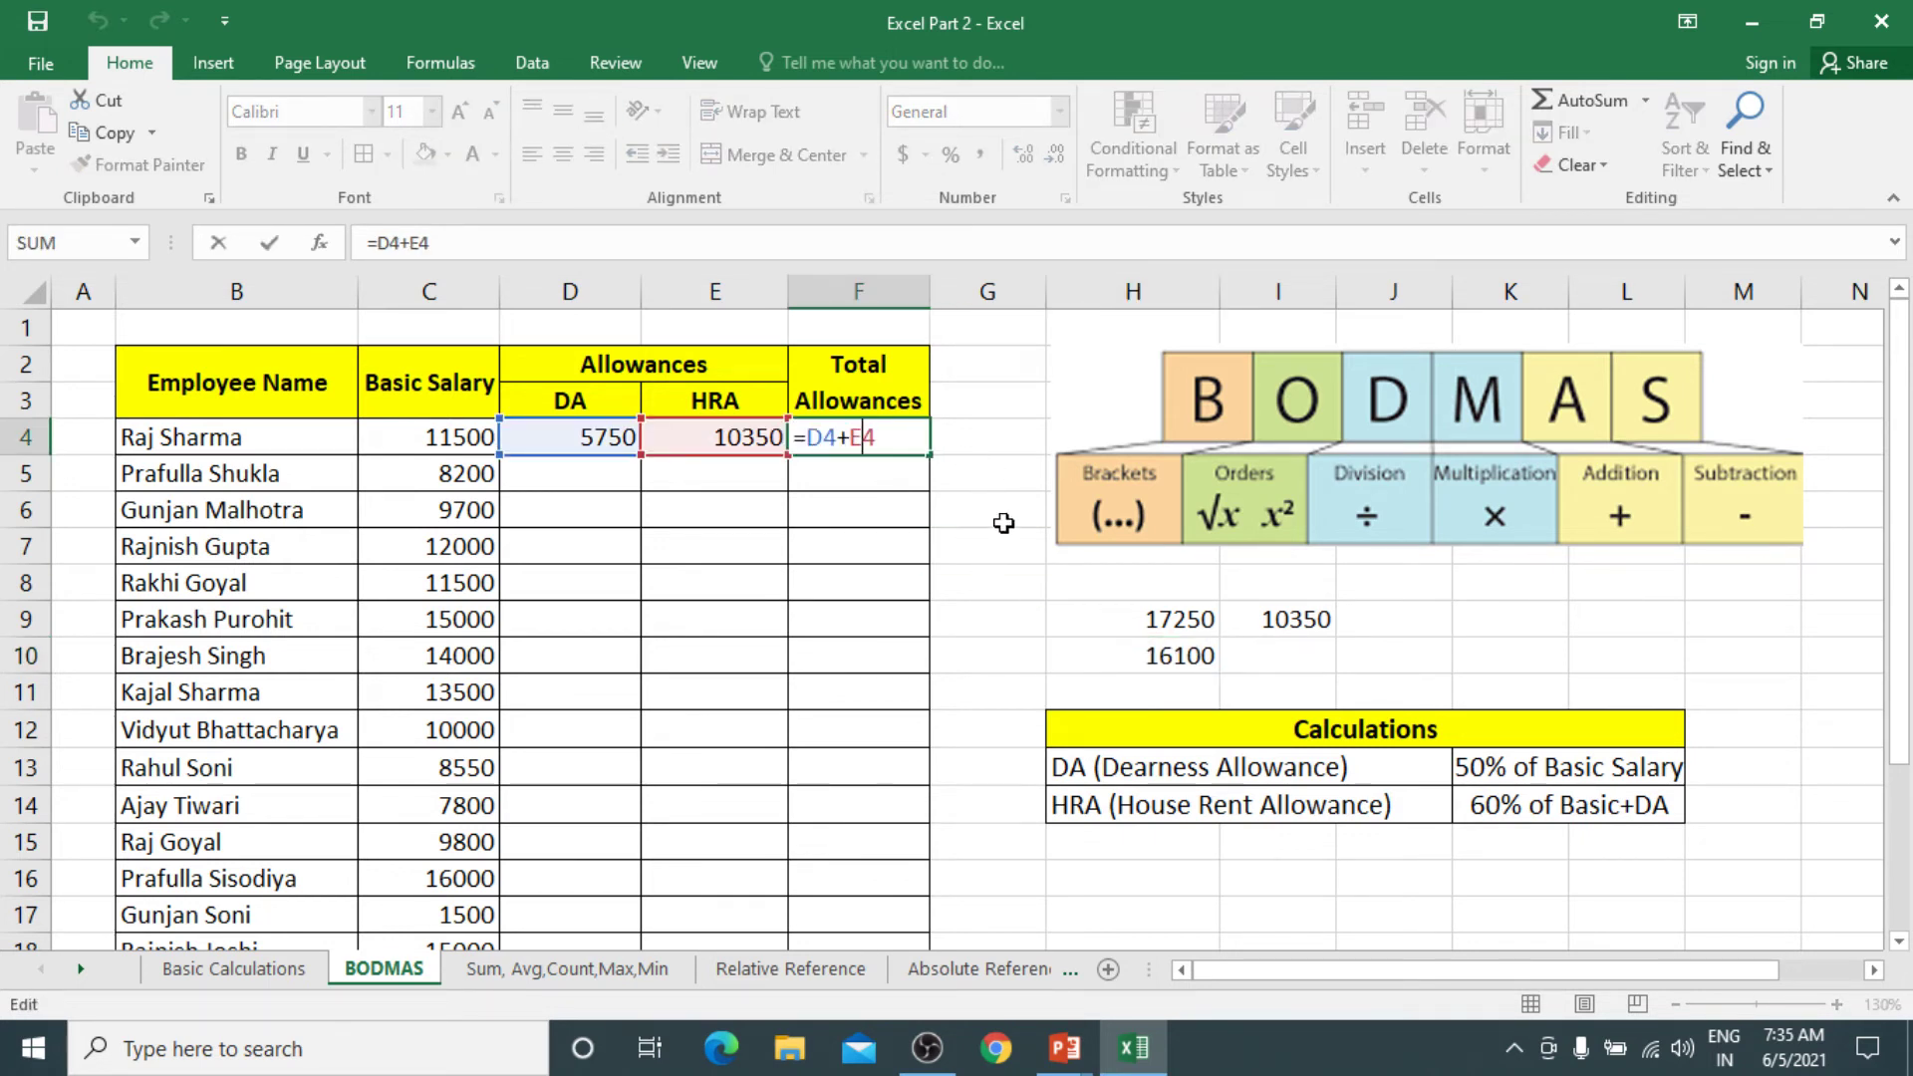
key("Escape")
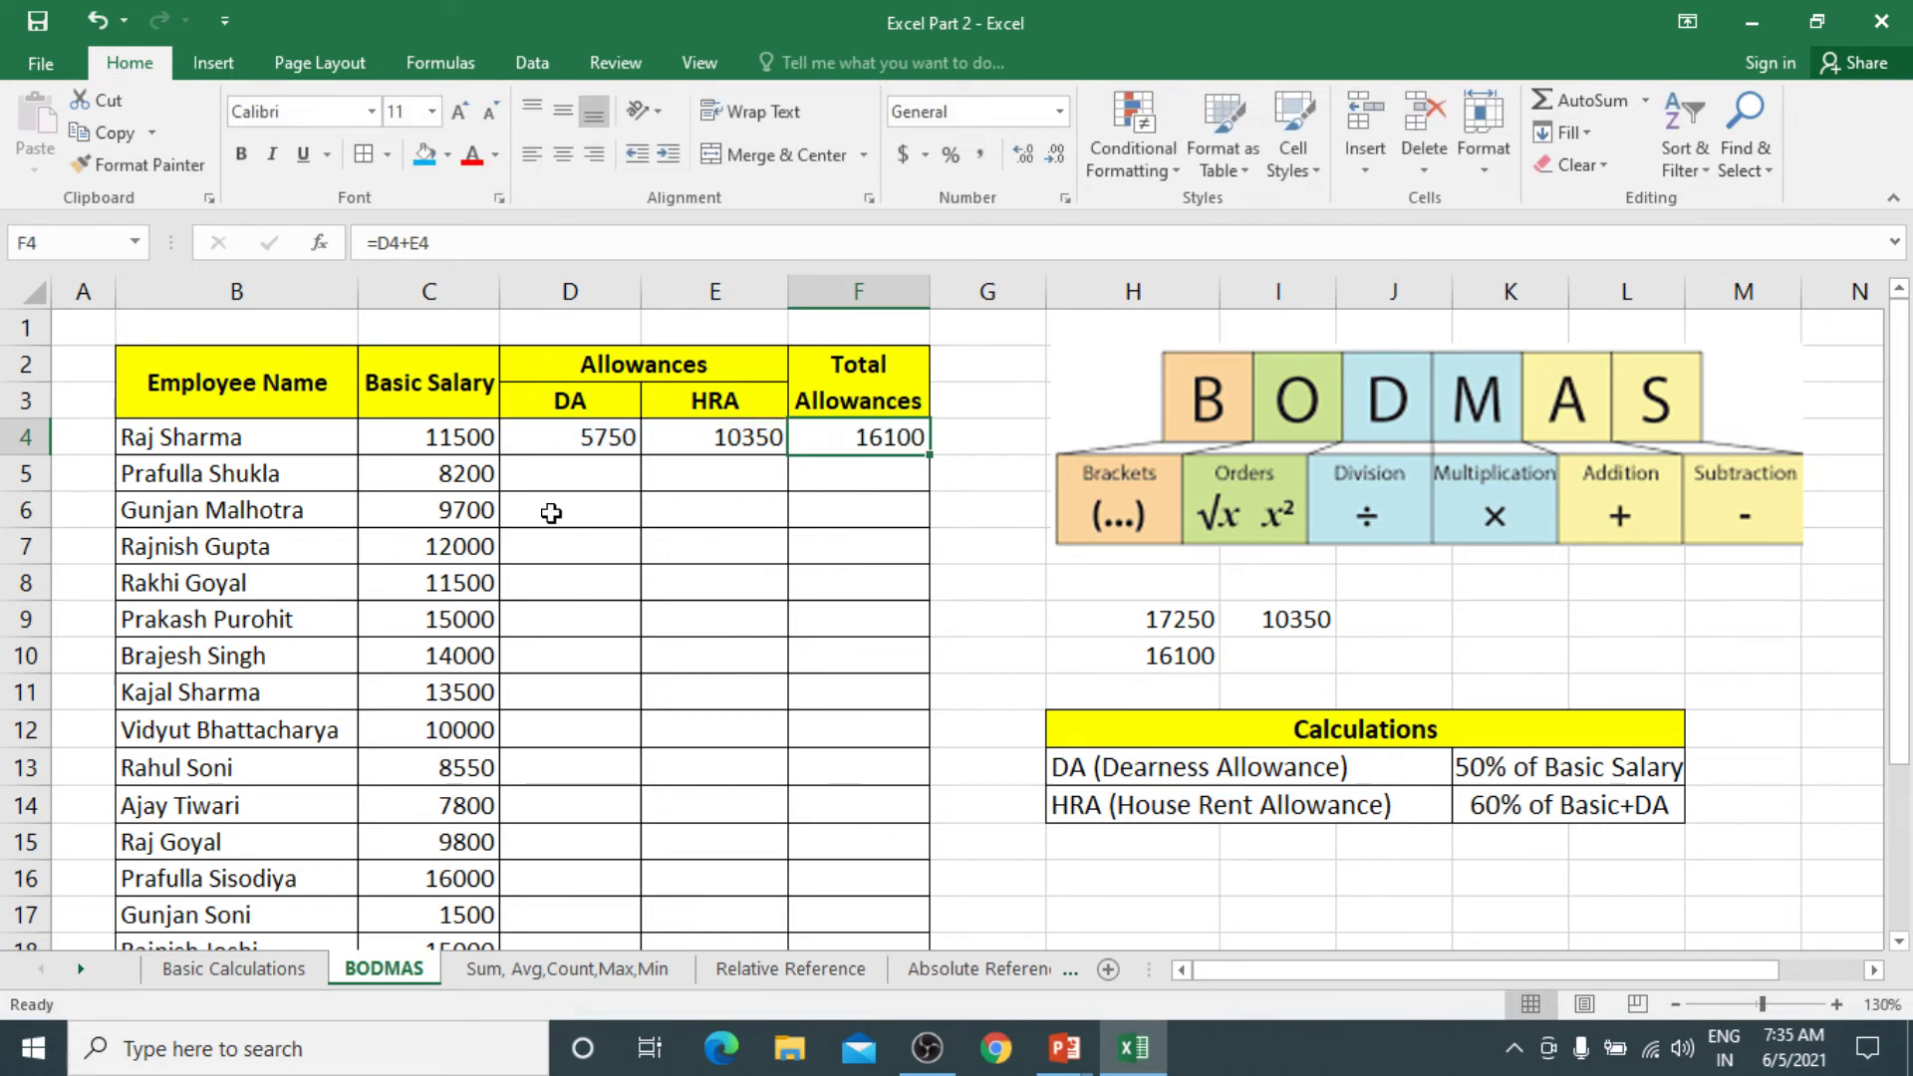
Fill the DA, HRA and total allowances formulas from D4:F4 down to the last employee in row 23
left_click_drag(439, 436, 454, 908)
scroll(458, 875, "down", 4)
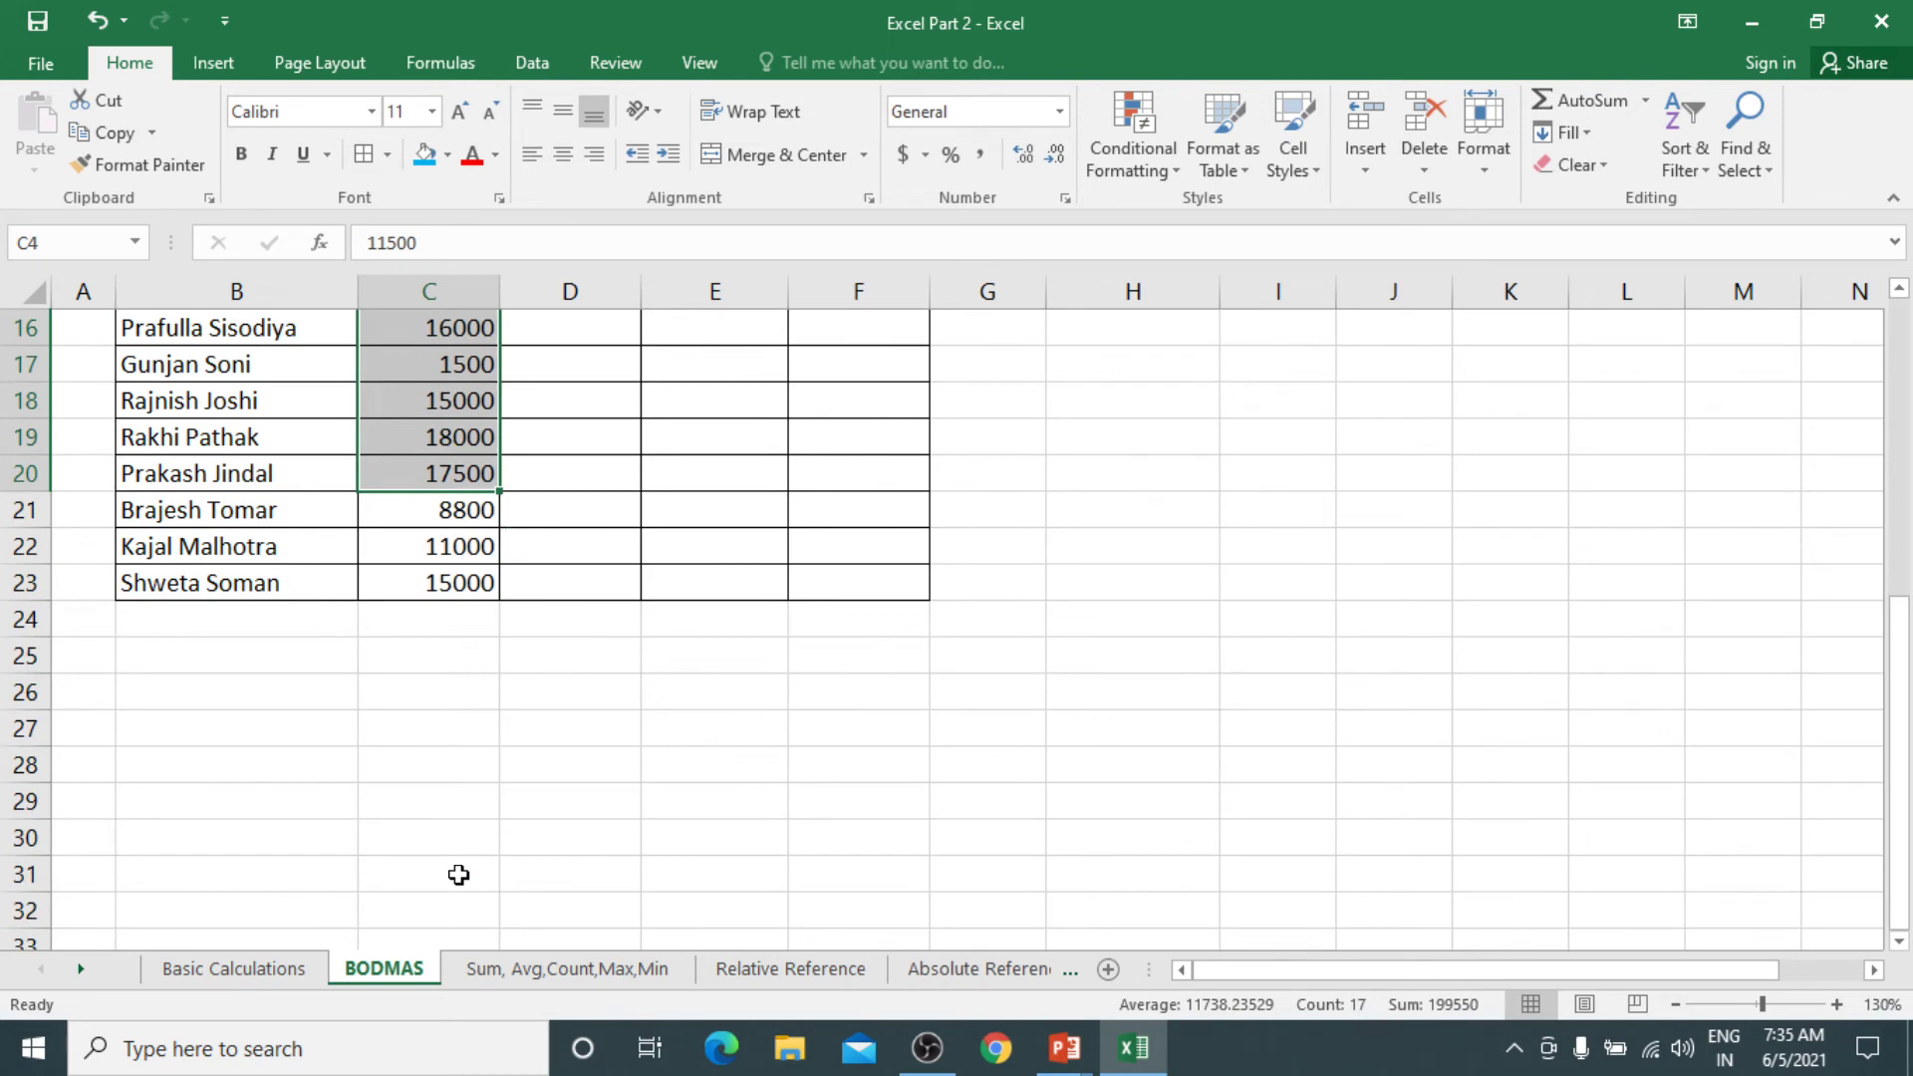
scroll(457, 874, "up", 5)
left_click(585, 439)
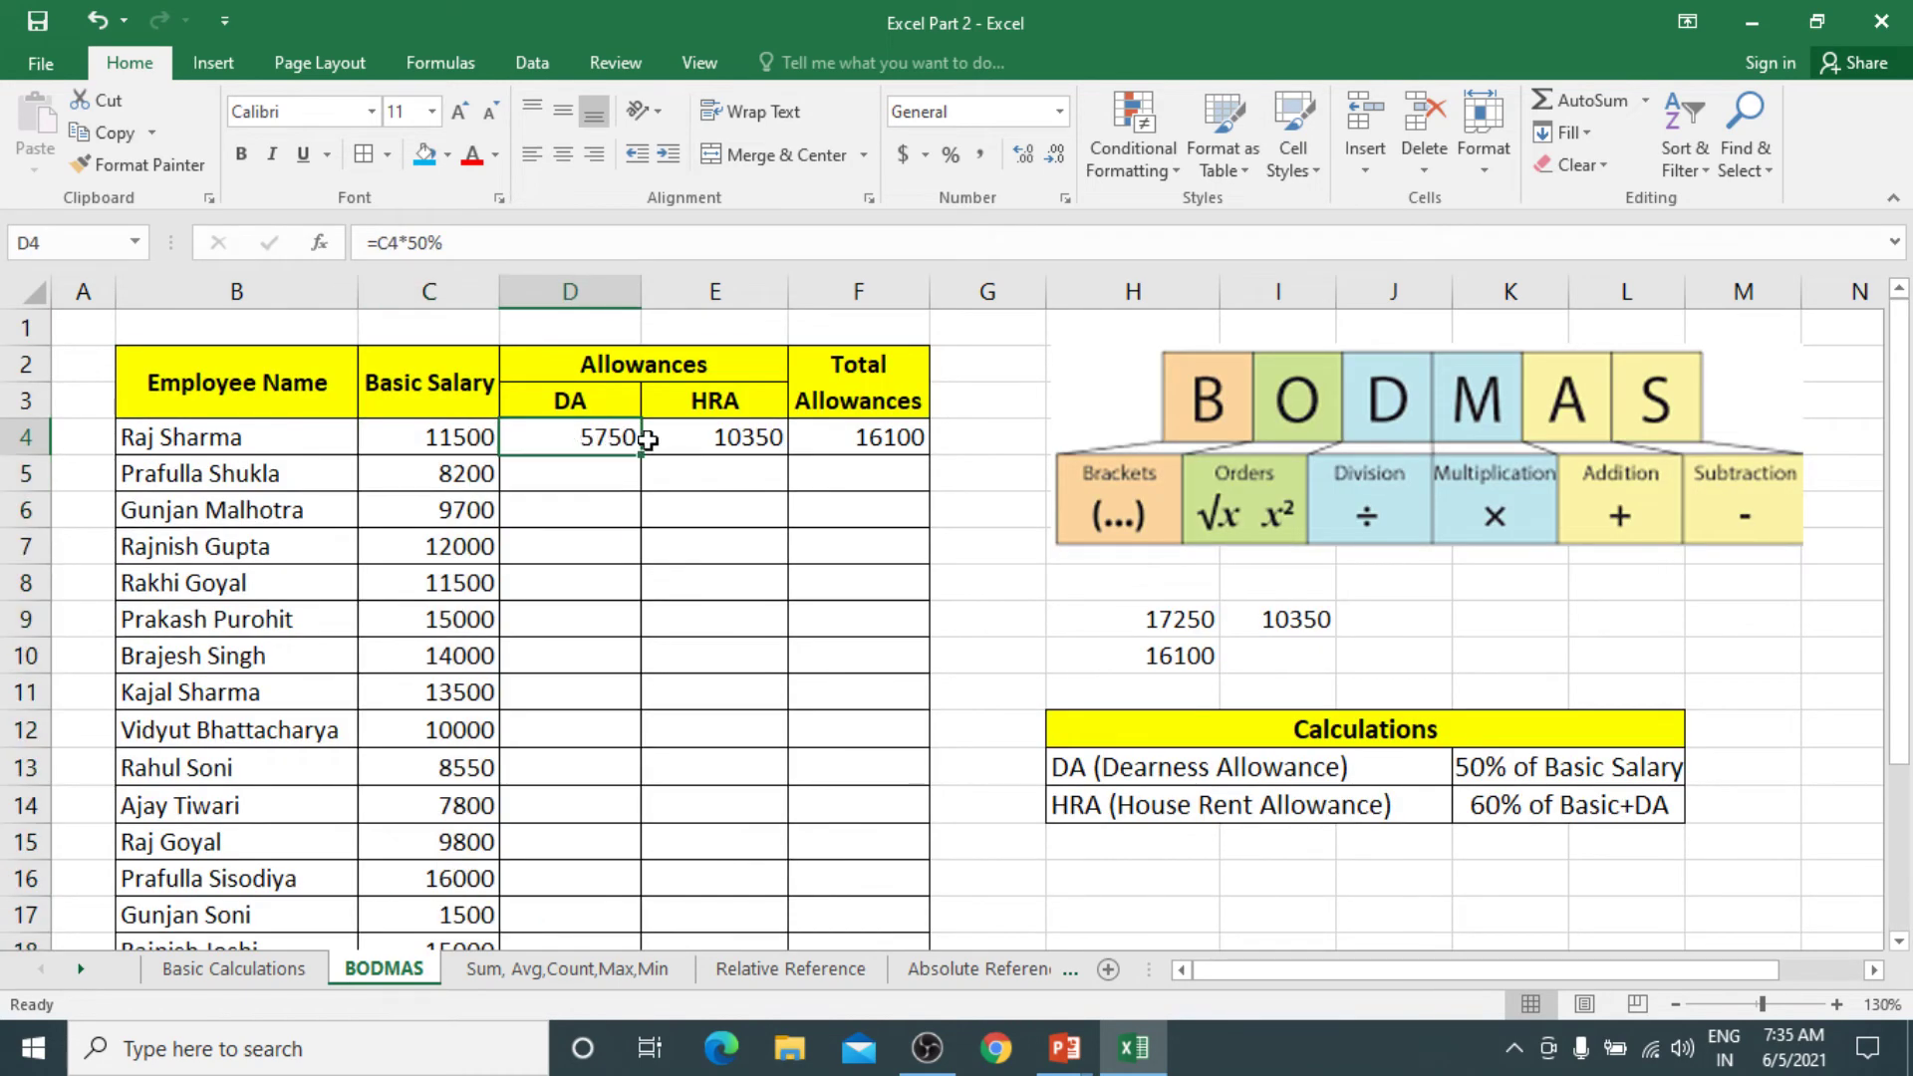
left_click_drag(647, 439, 888, 436)
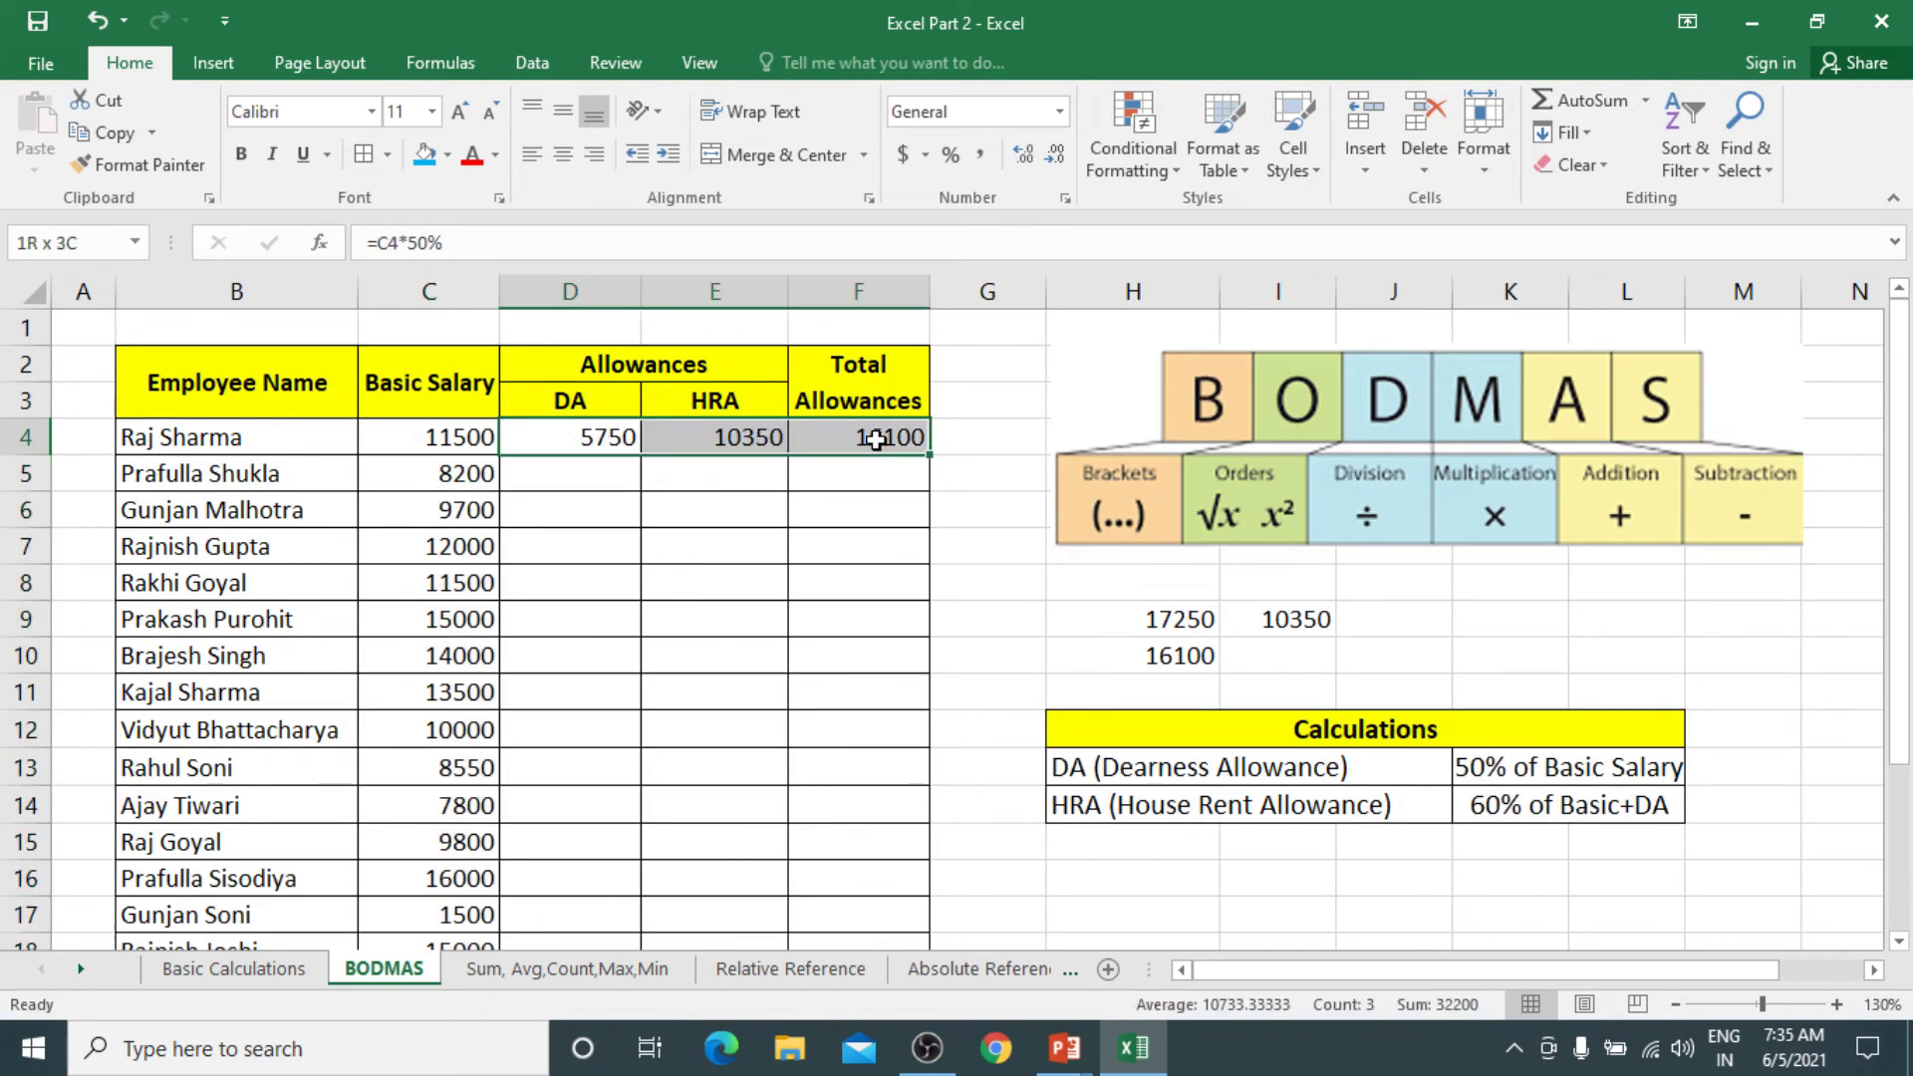
left_click(578, 461)
left_click(580, 439)
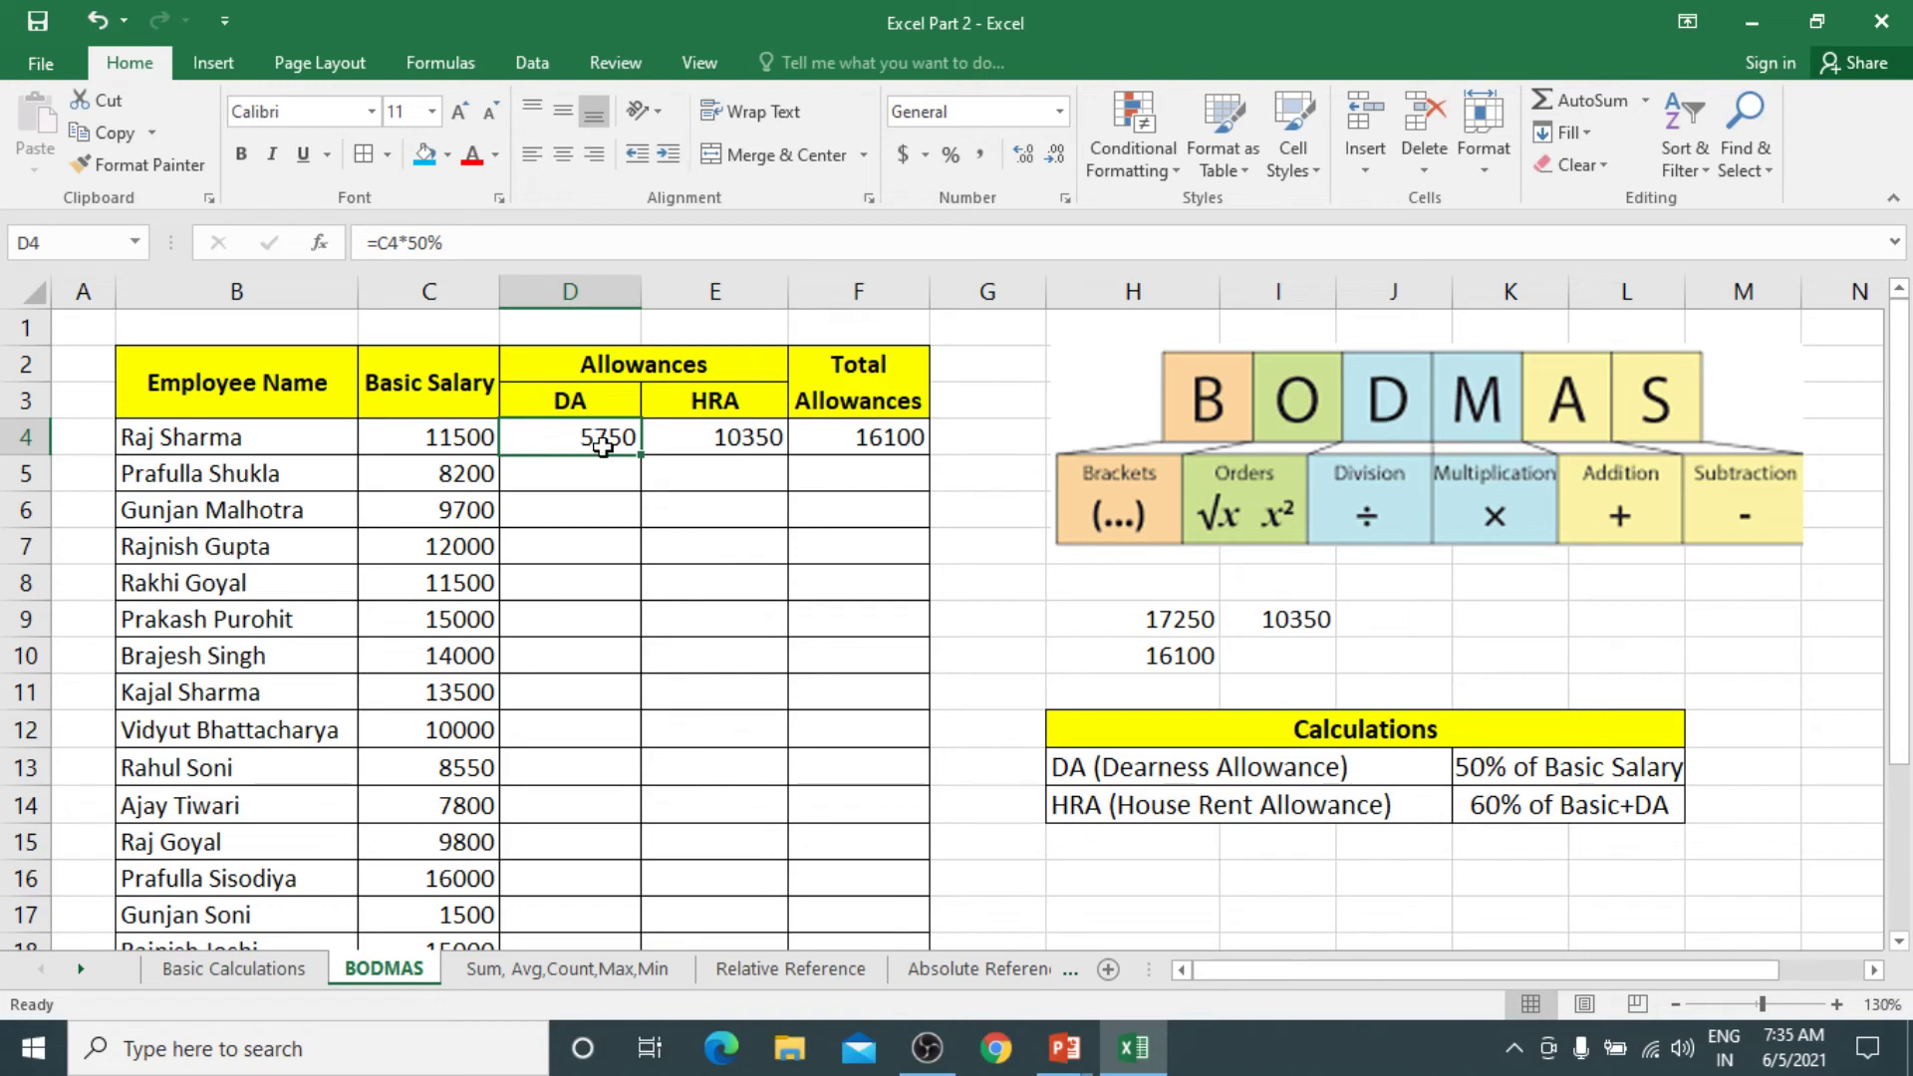
mouse_move(641, 459)
left_mouse_down()
mouse_move(618, 637)
mouse_move(636, 442)
left_mouse_up()
left_click_drag(618, 431, 860, 441)
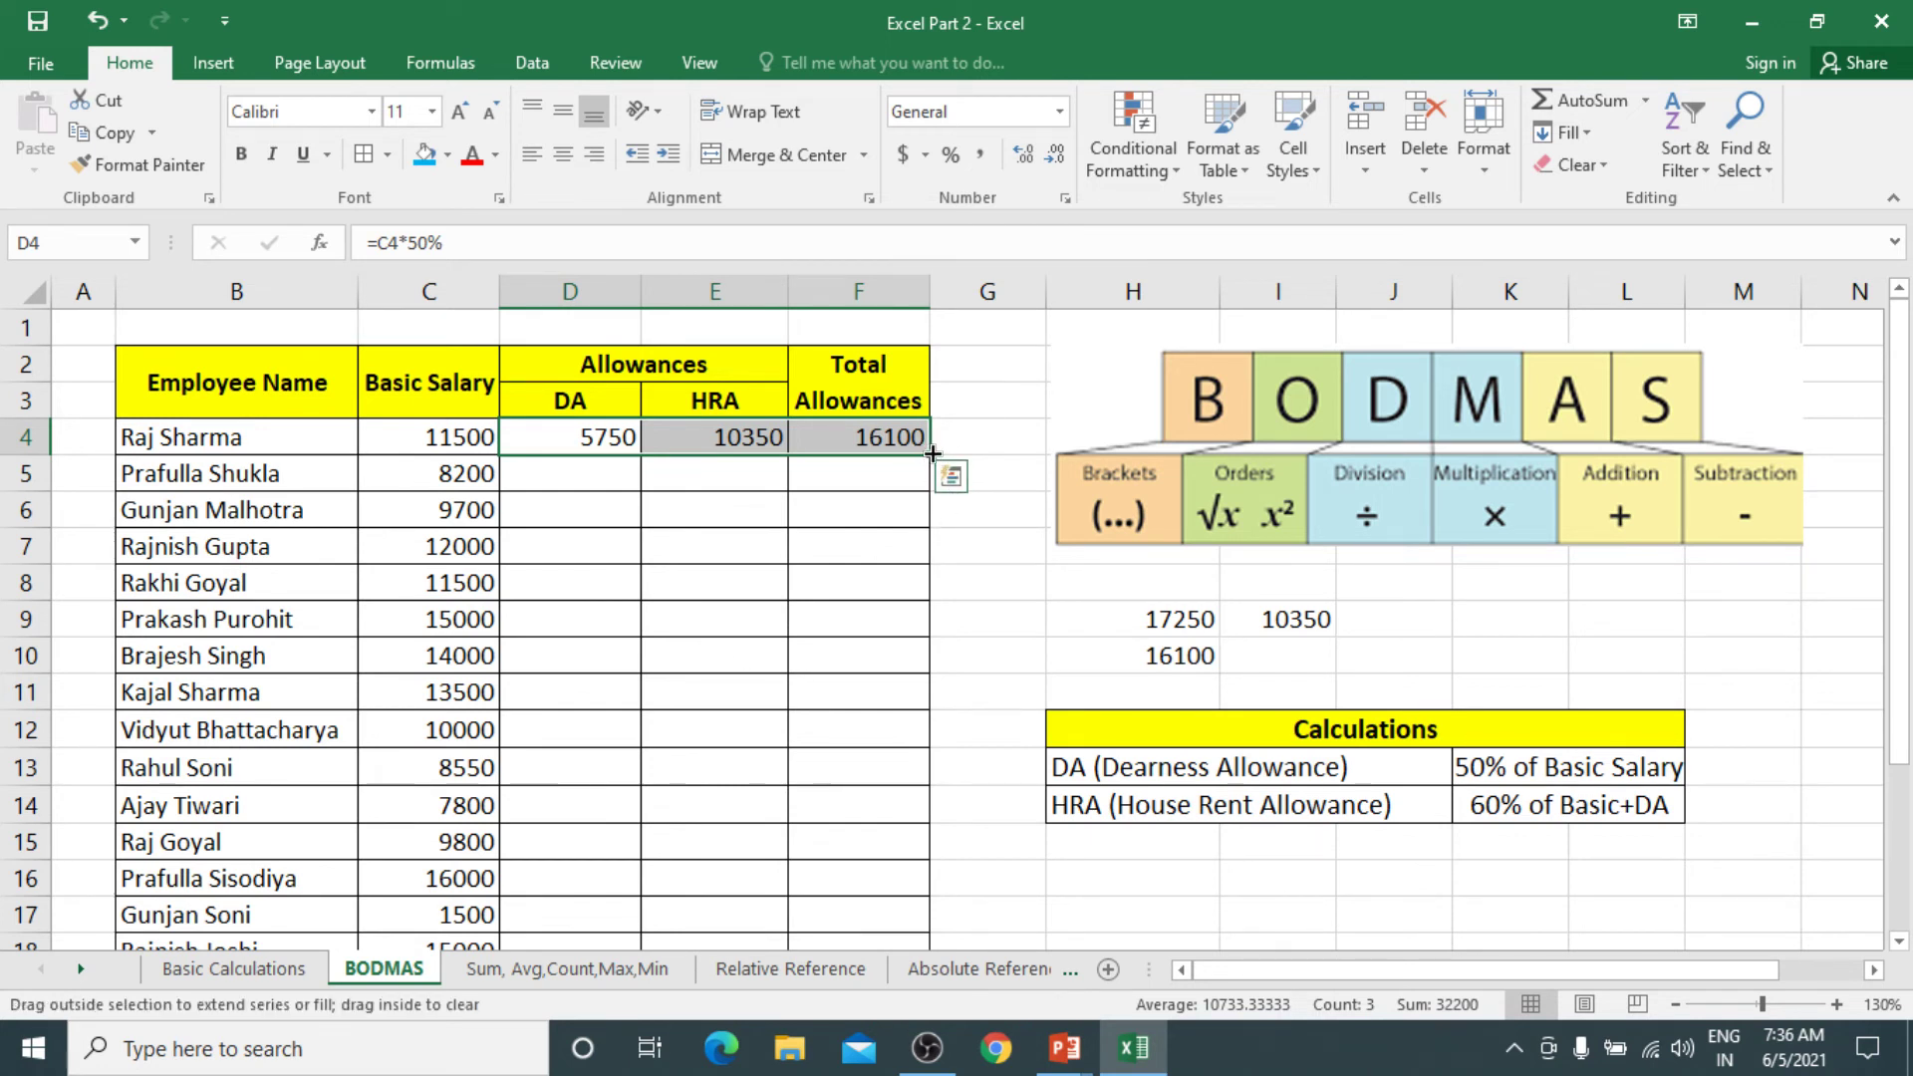
double_click(931, 453)
Go down the HRA column from E9 past the end of the table to examine the filled formulas
left_click(771, 623)
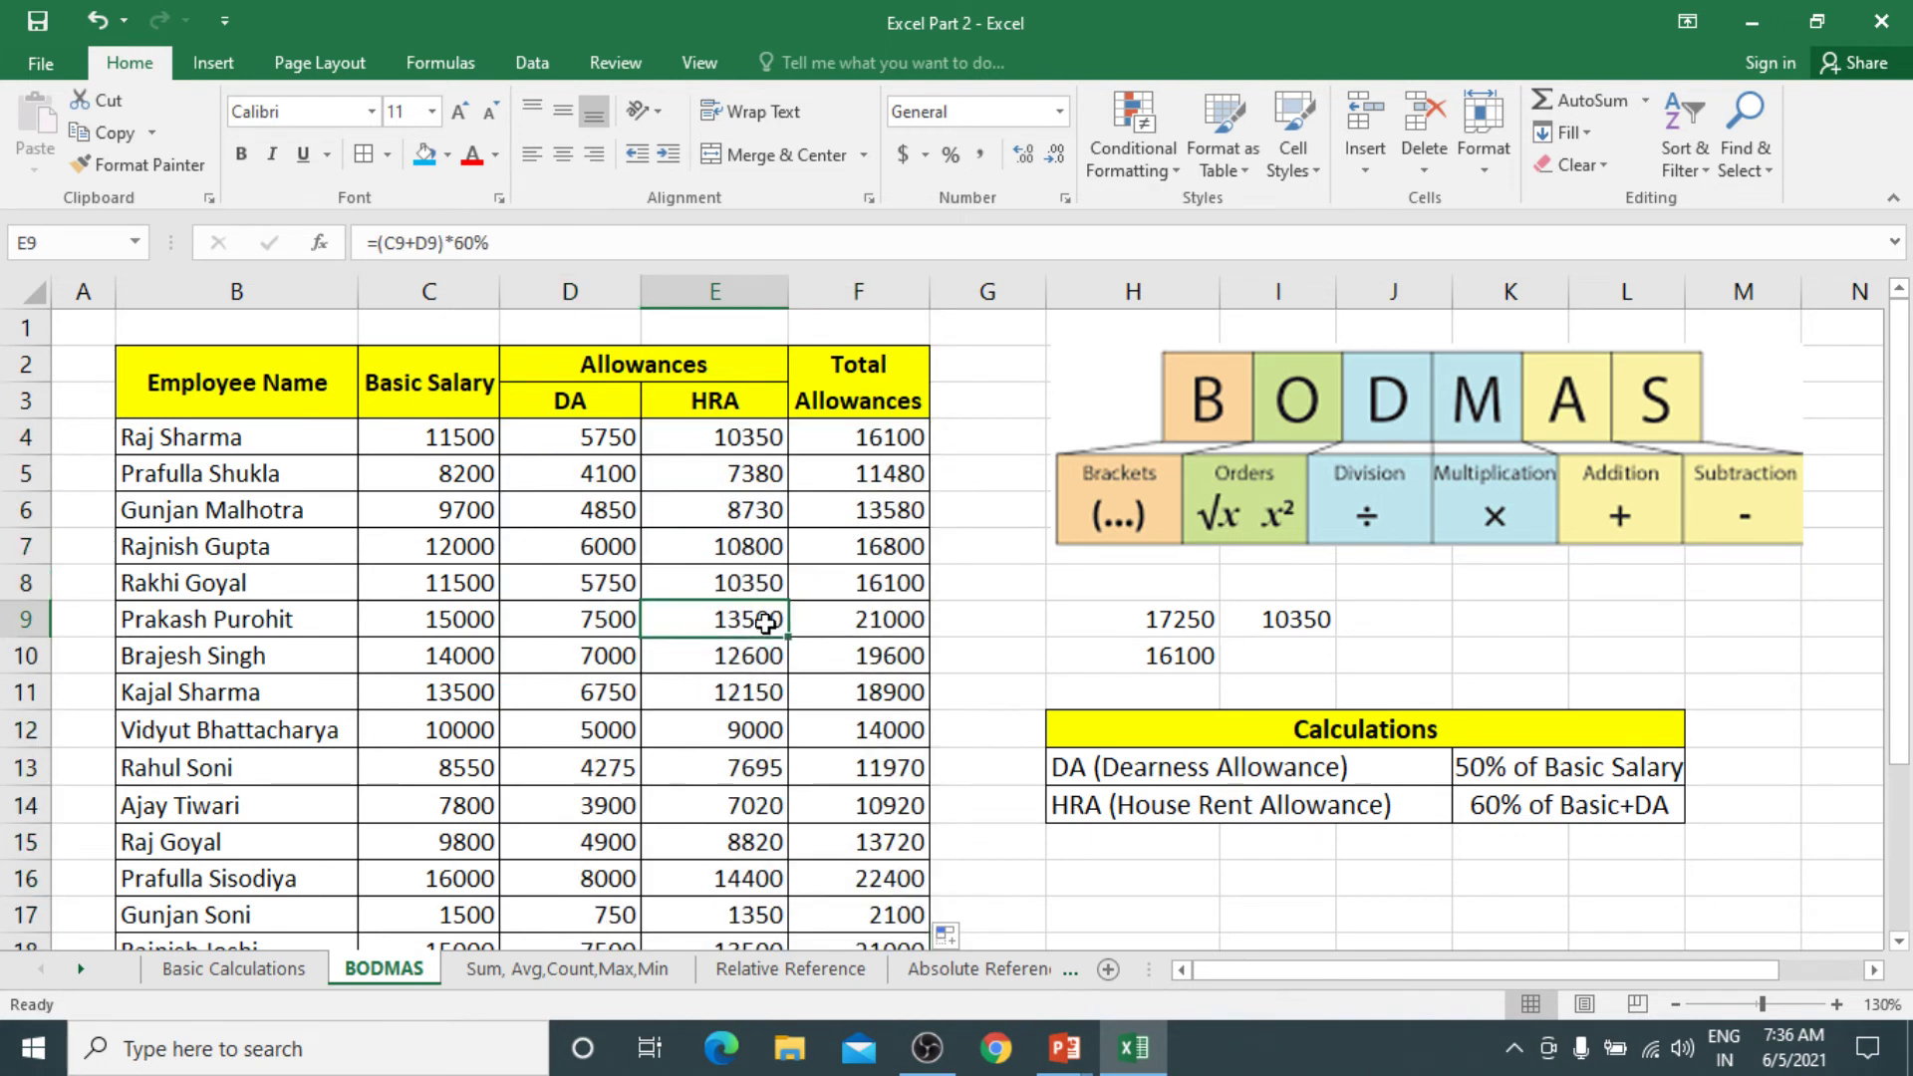
key("Down")
key("Down")
key("Down")
key("Down")
key("Down")
key("Down")
key("Down")
key("Down")
key("Down")
key("Down")
key("Down")
key("Down")
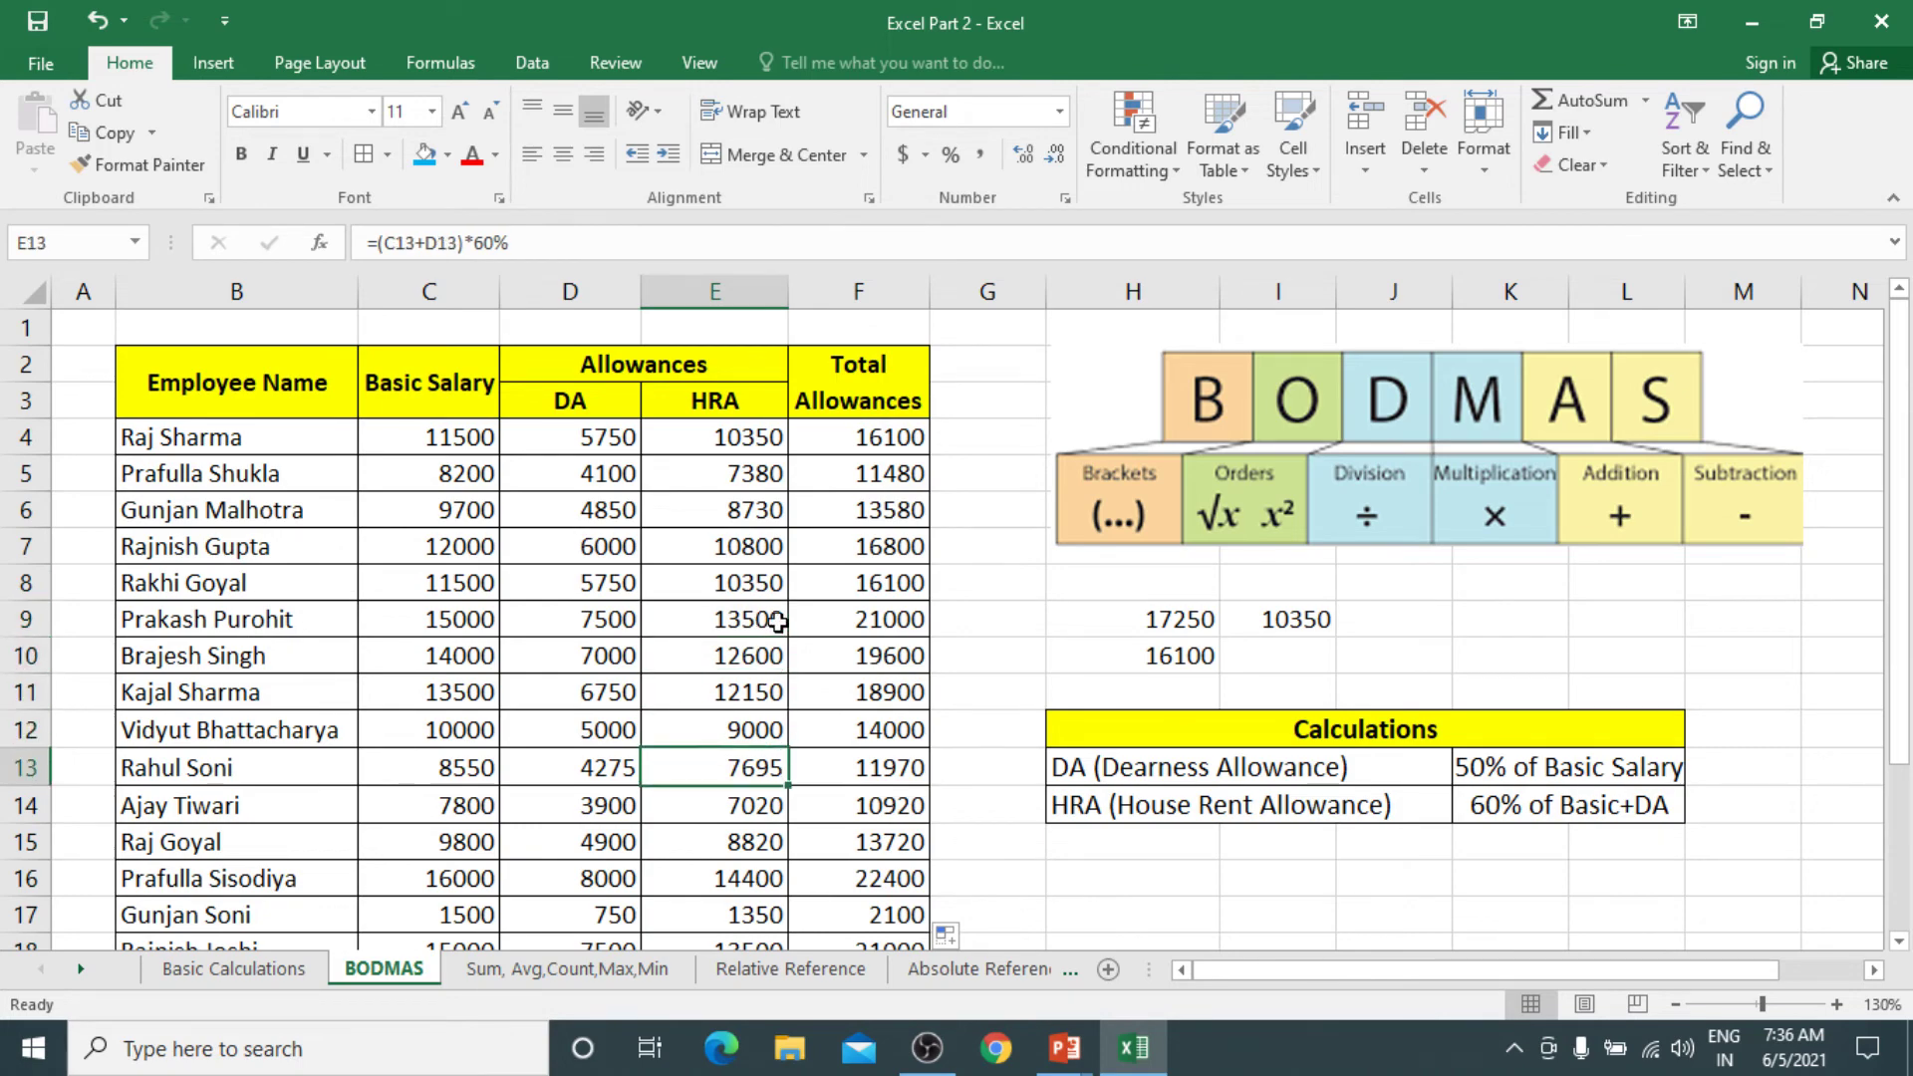
key("Down")
key("Down")
key("Down")
key("Down")
key("Down")
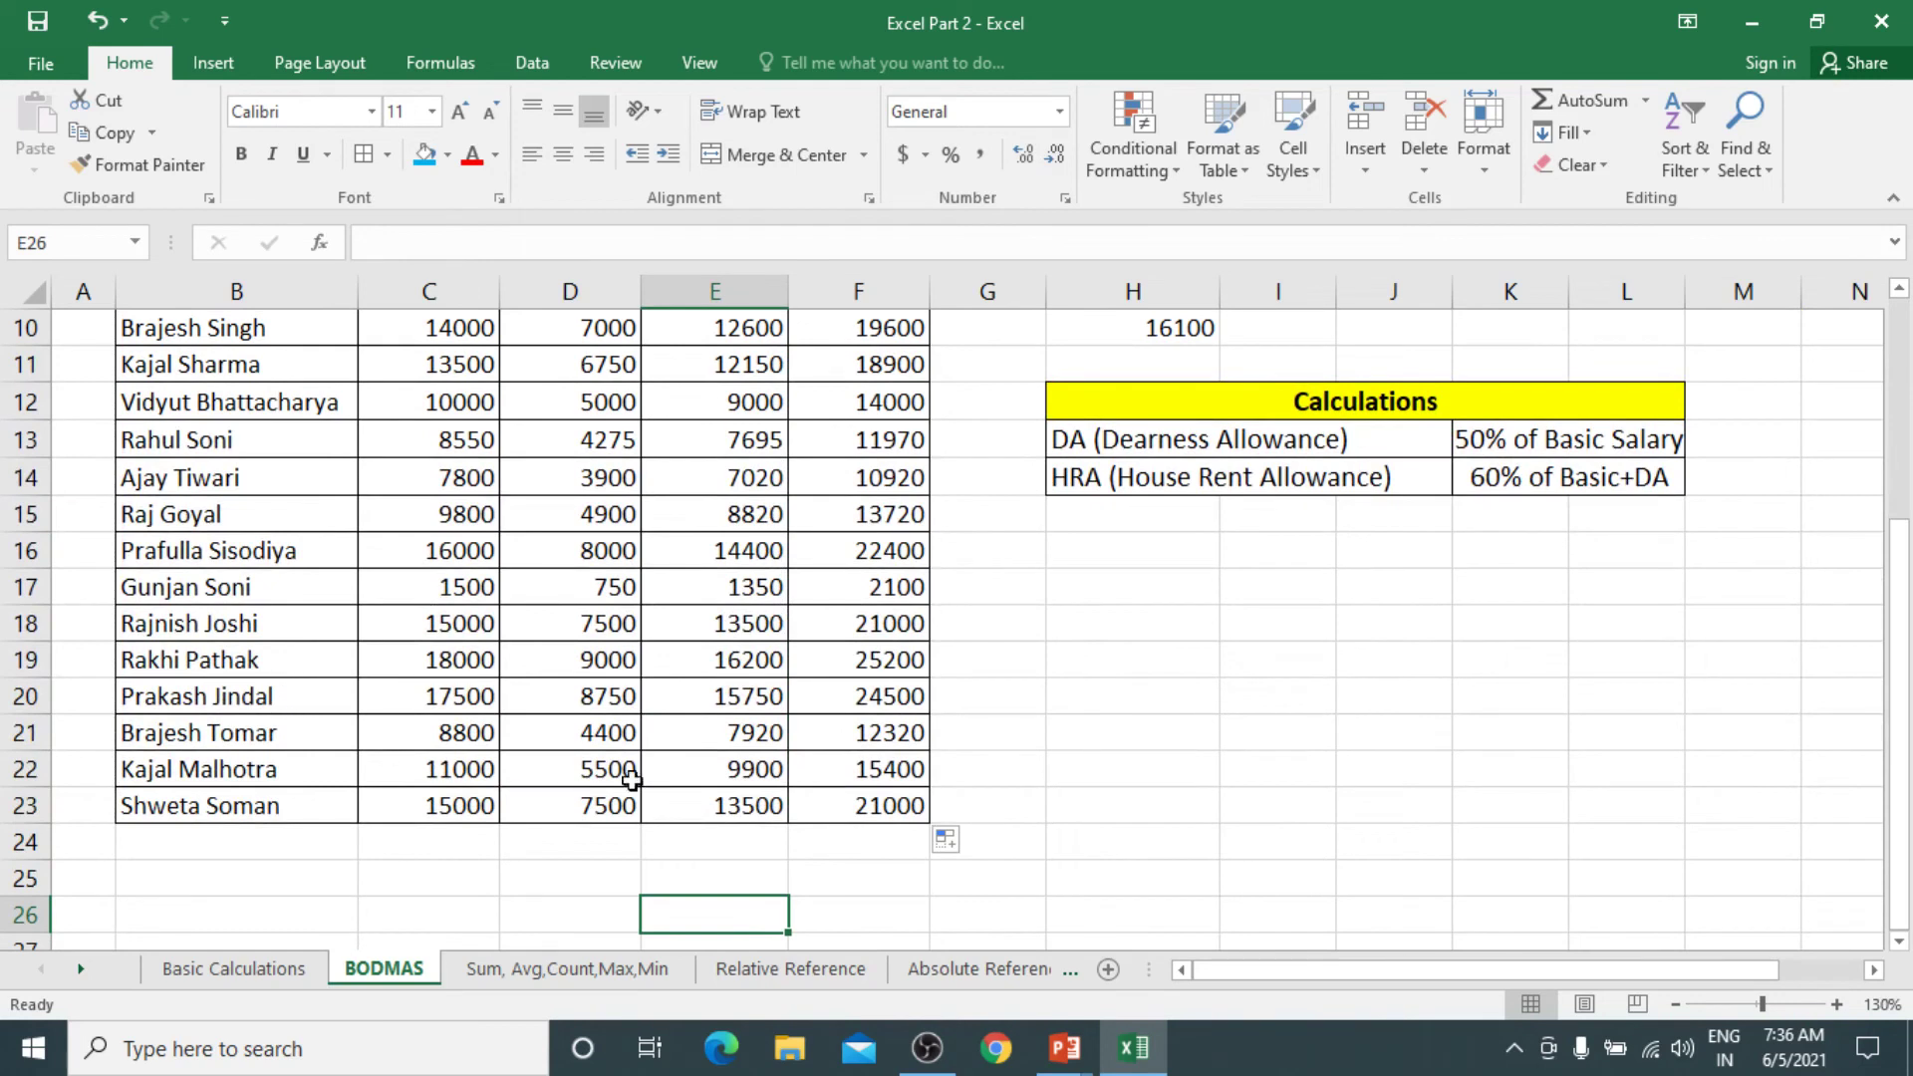
Inspect the HRA formulas in E20 and E23 and the total allowances formula in F23
left_click(714, 704)
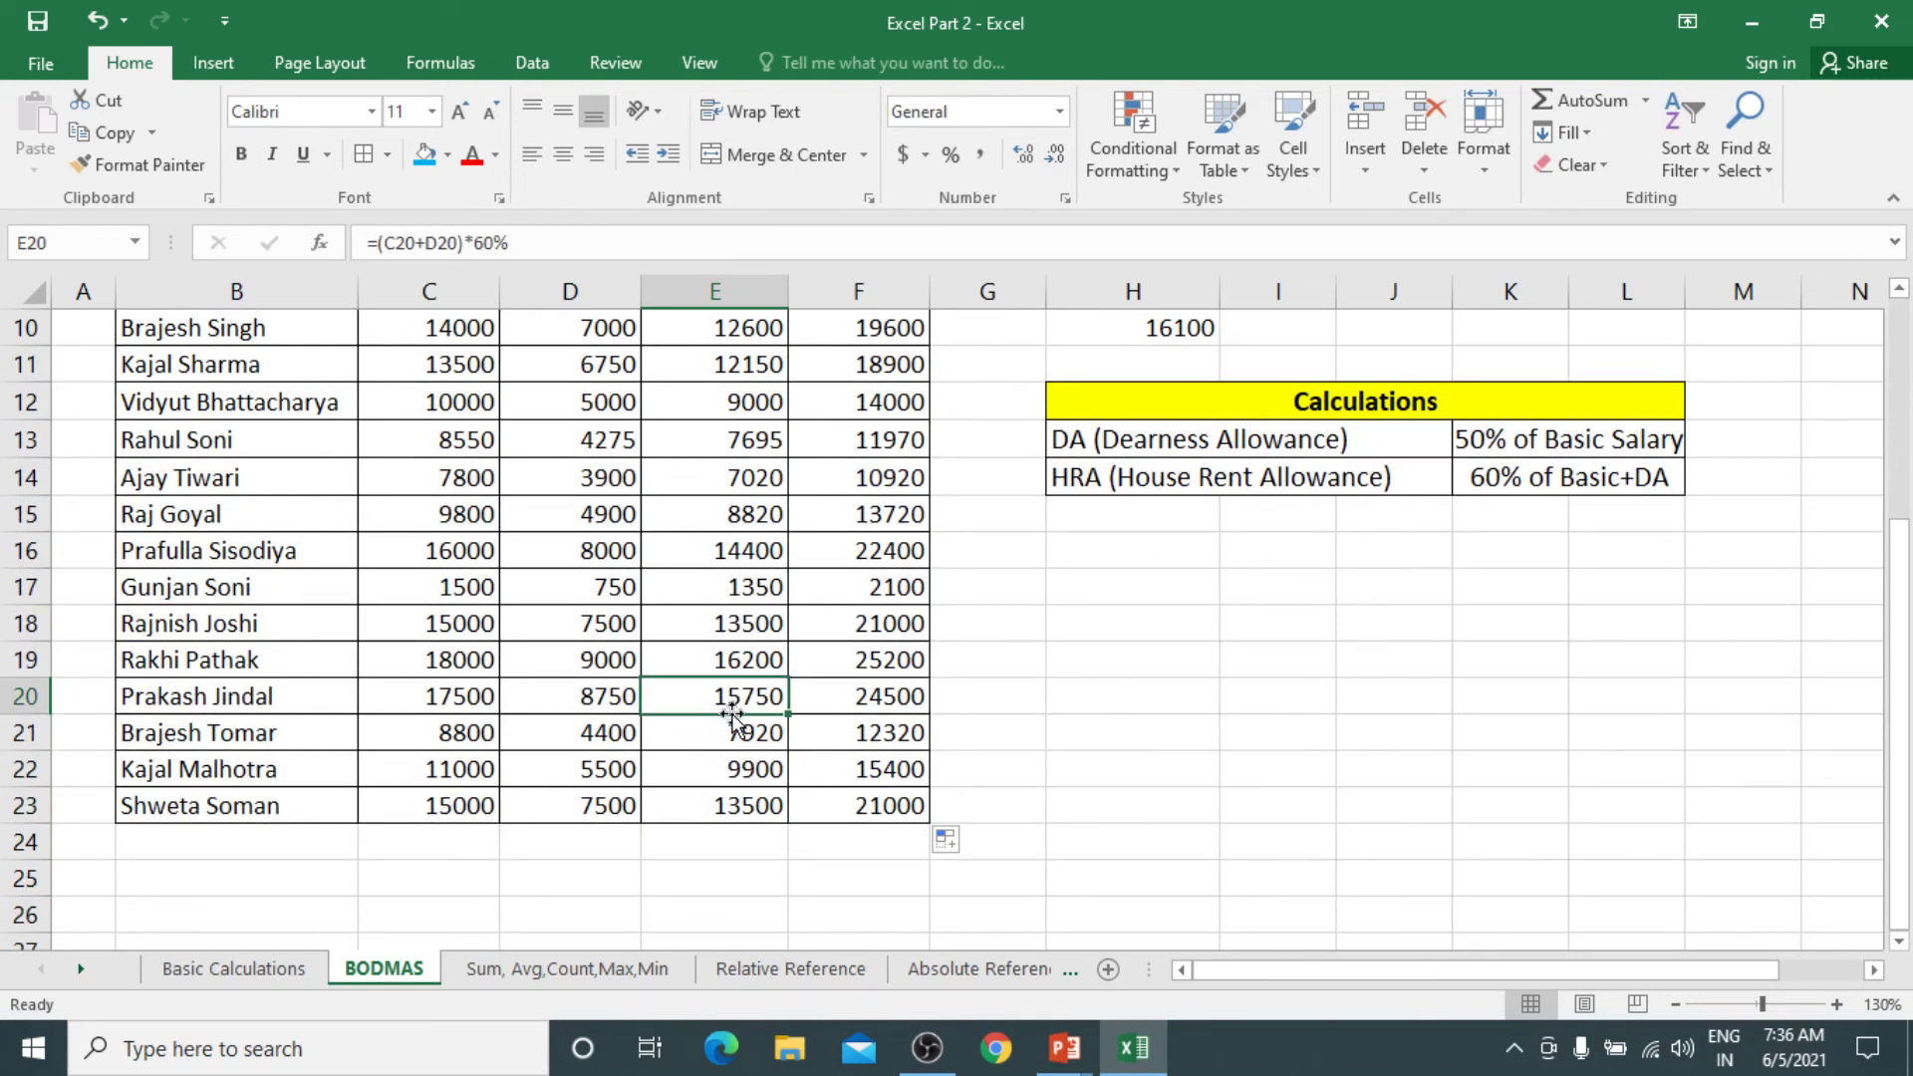
double_click(732, 803)
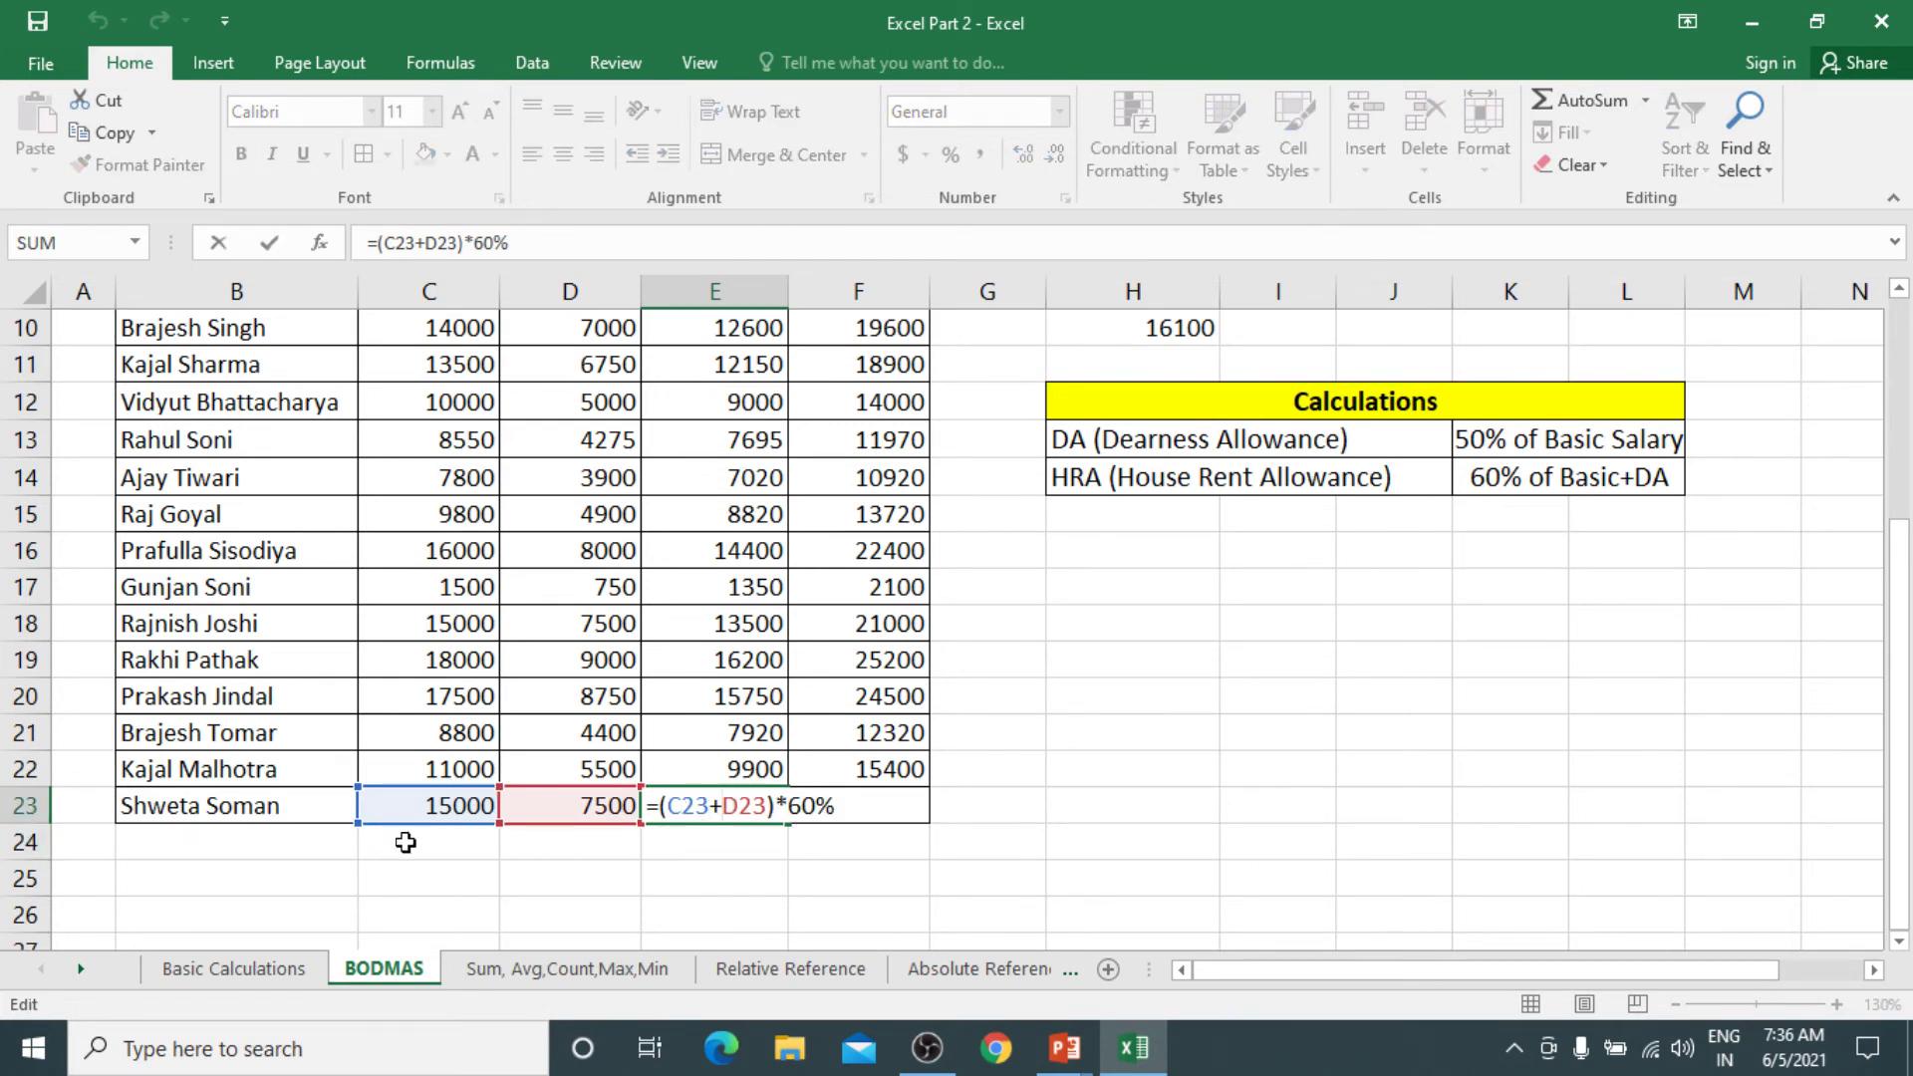
key("Return")
double_click(875, 805)
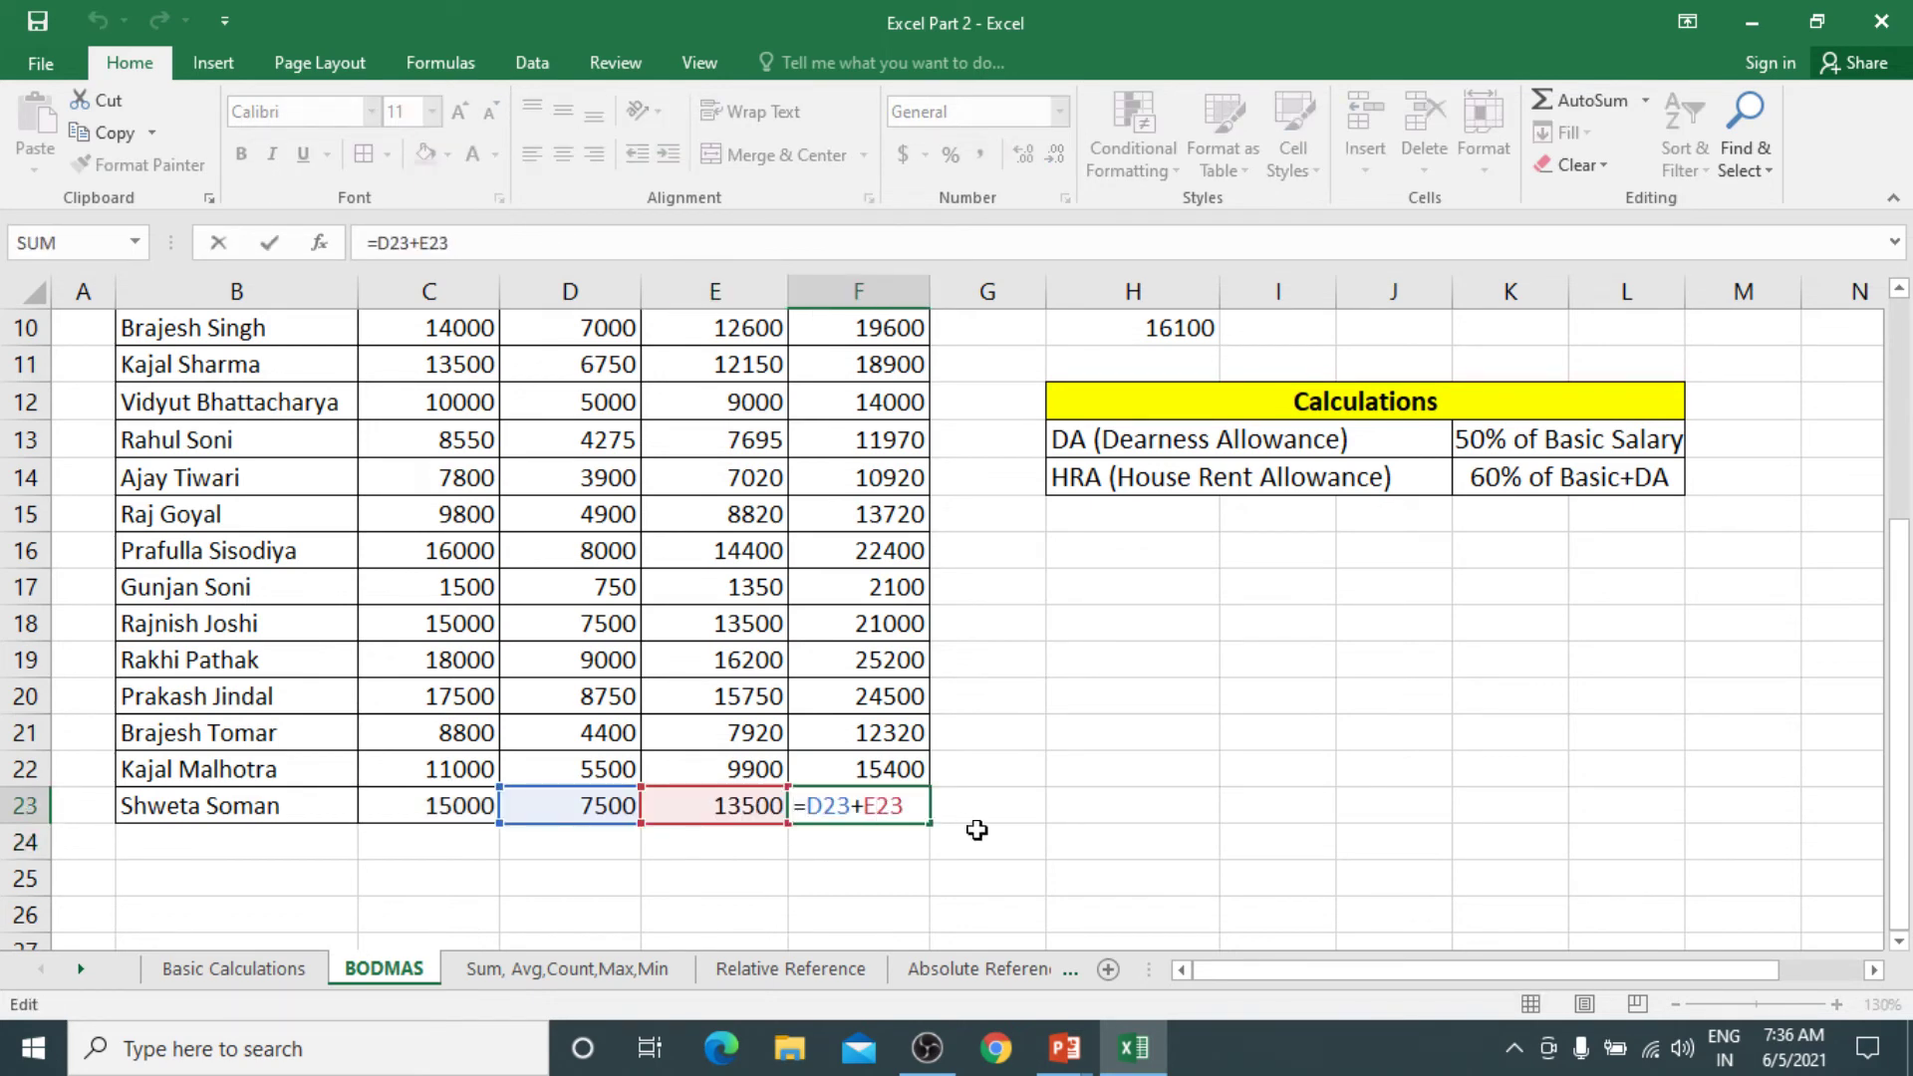
key("Escape")
Display the sheet's formulas instead of values to review the allowance columns, restore the values and inspect E5
scroll(863, 807, "up", 3)
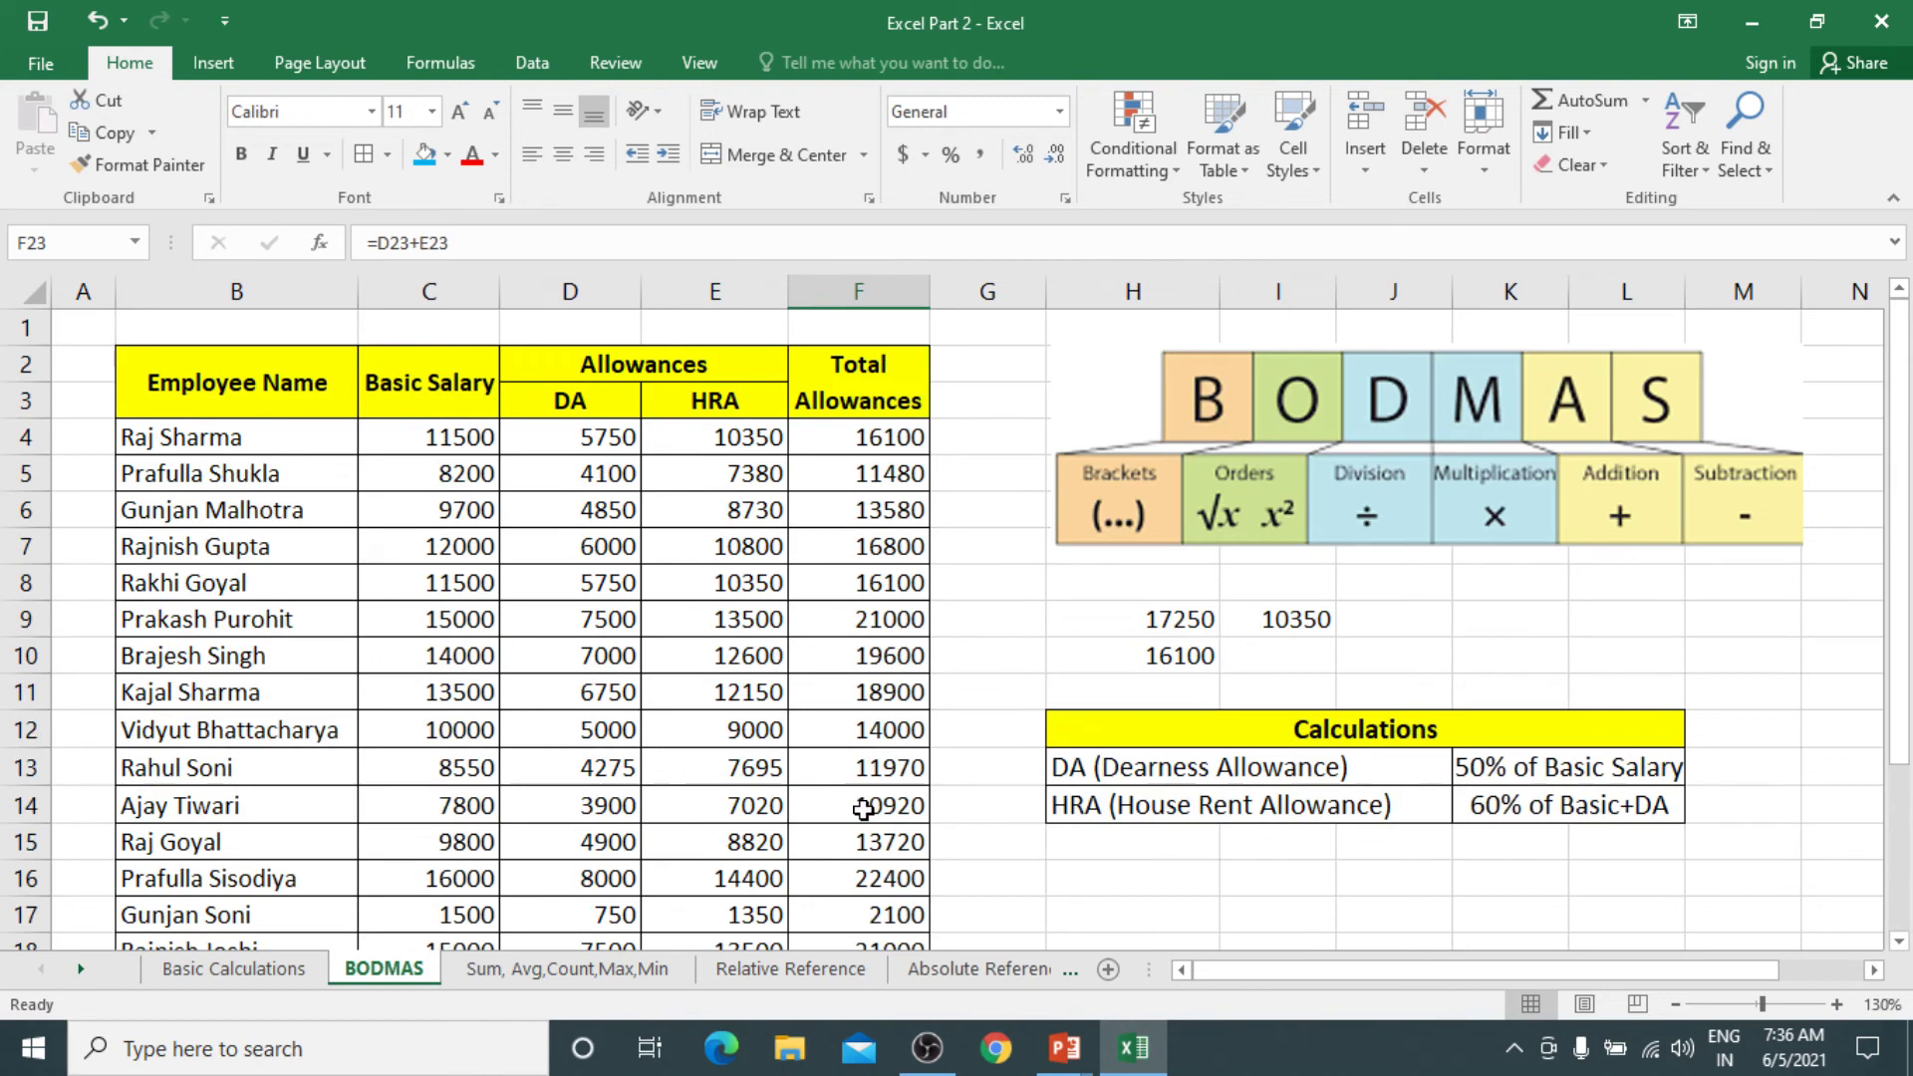
key("ctrl+grave")
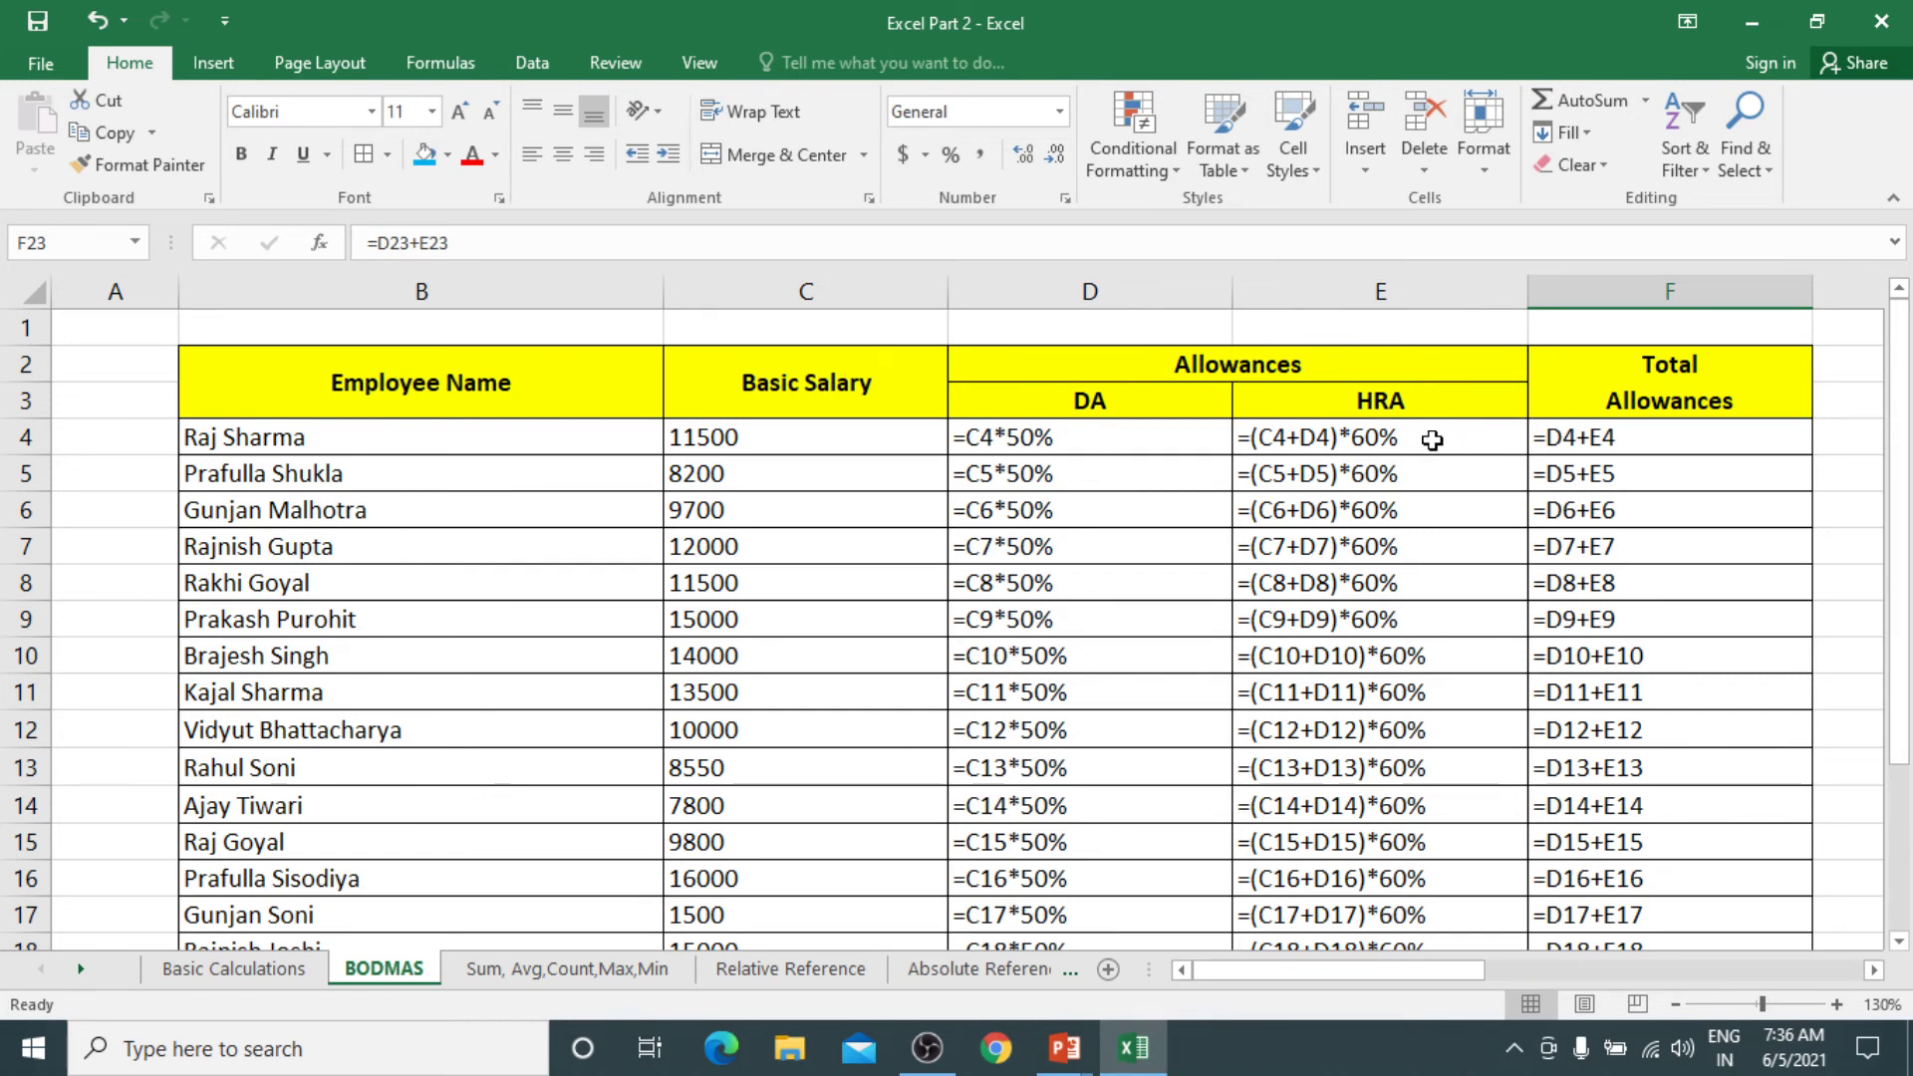
key("ctrl+grave")
left_click(720, 469)
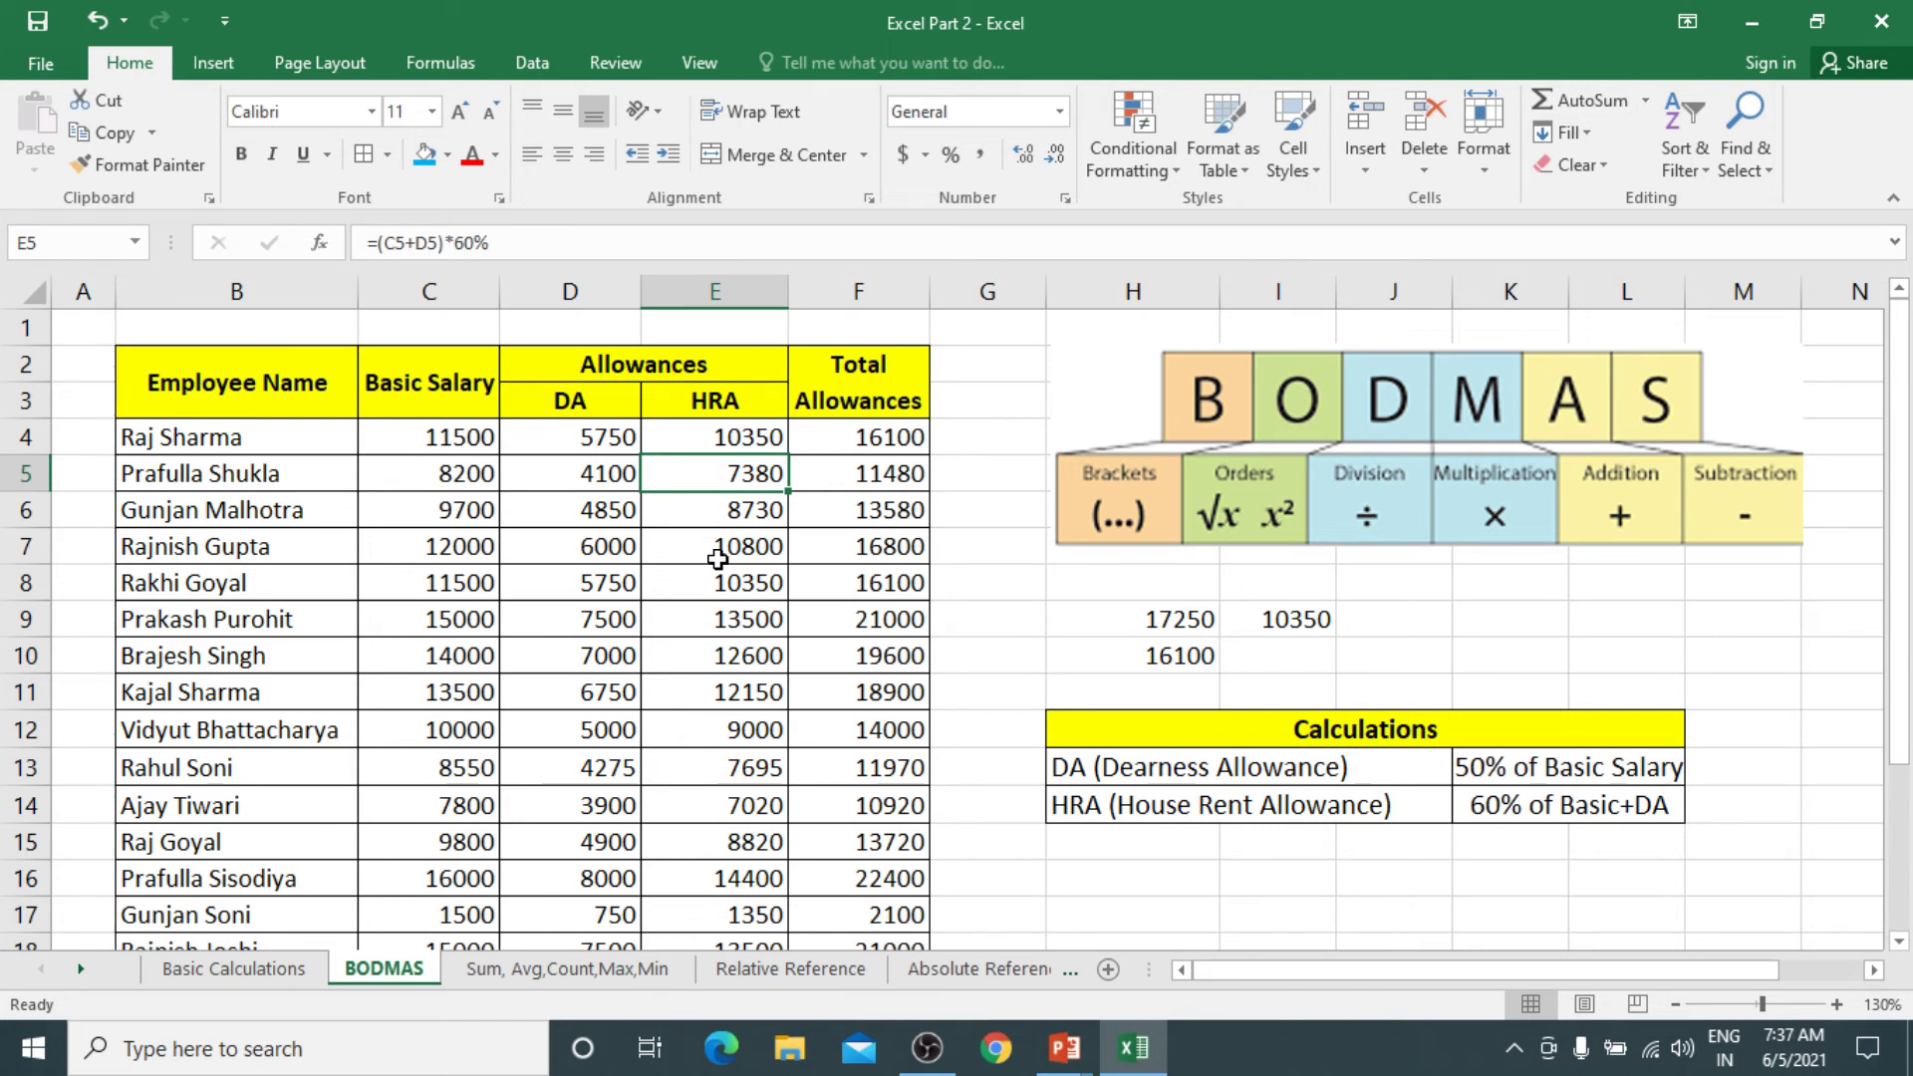
Open the Sum, Avg,Count,Max,Min sheet and enlarge it to 250%
left_click(513, 975)
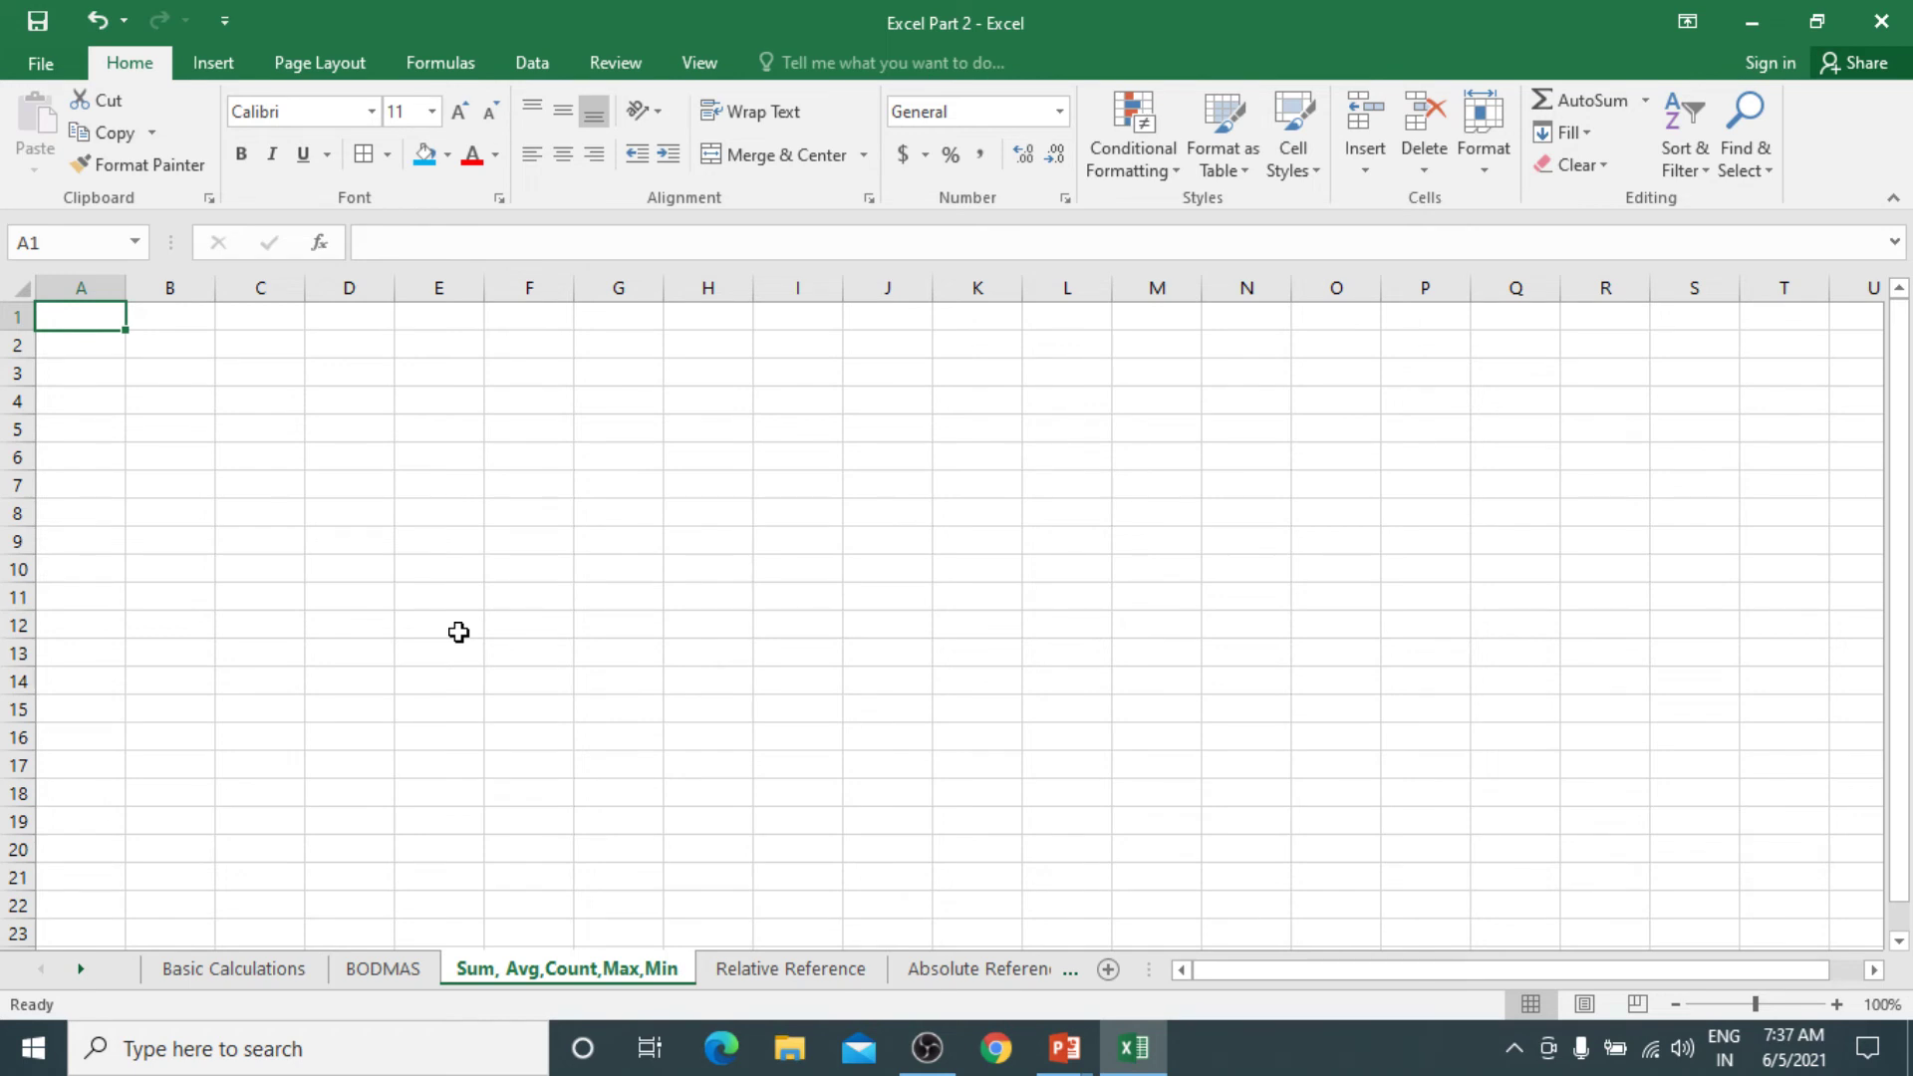
scroll(459, 633, "up", 14, "ctrl")
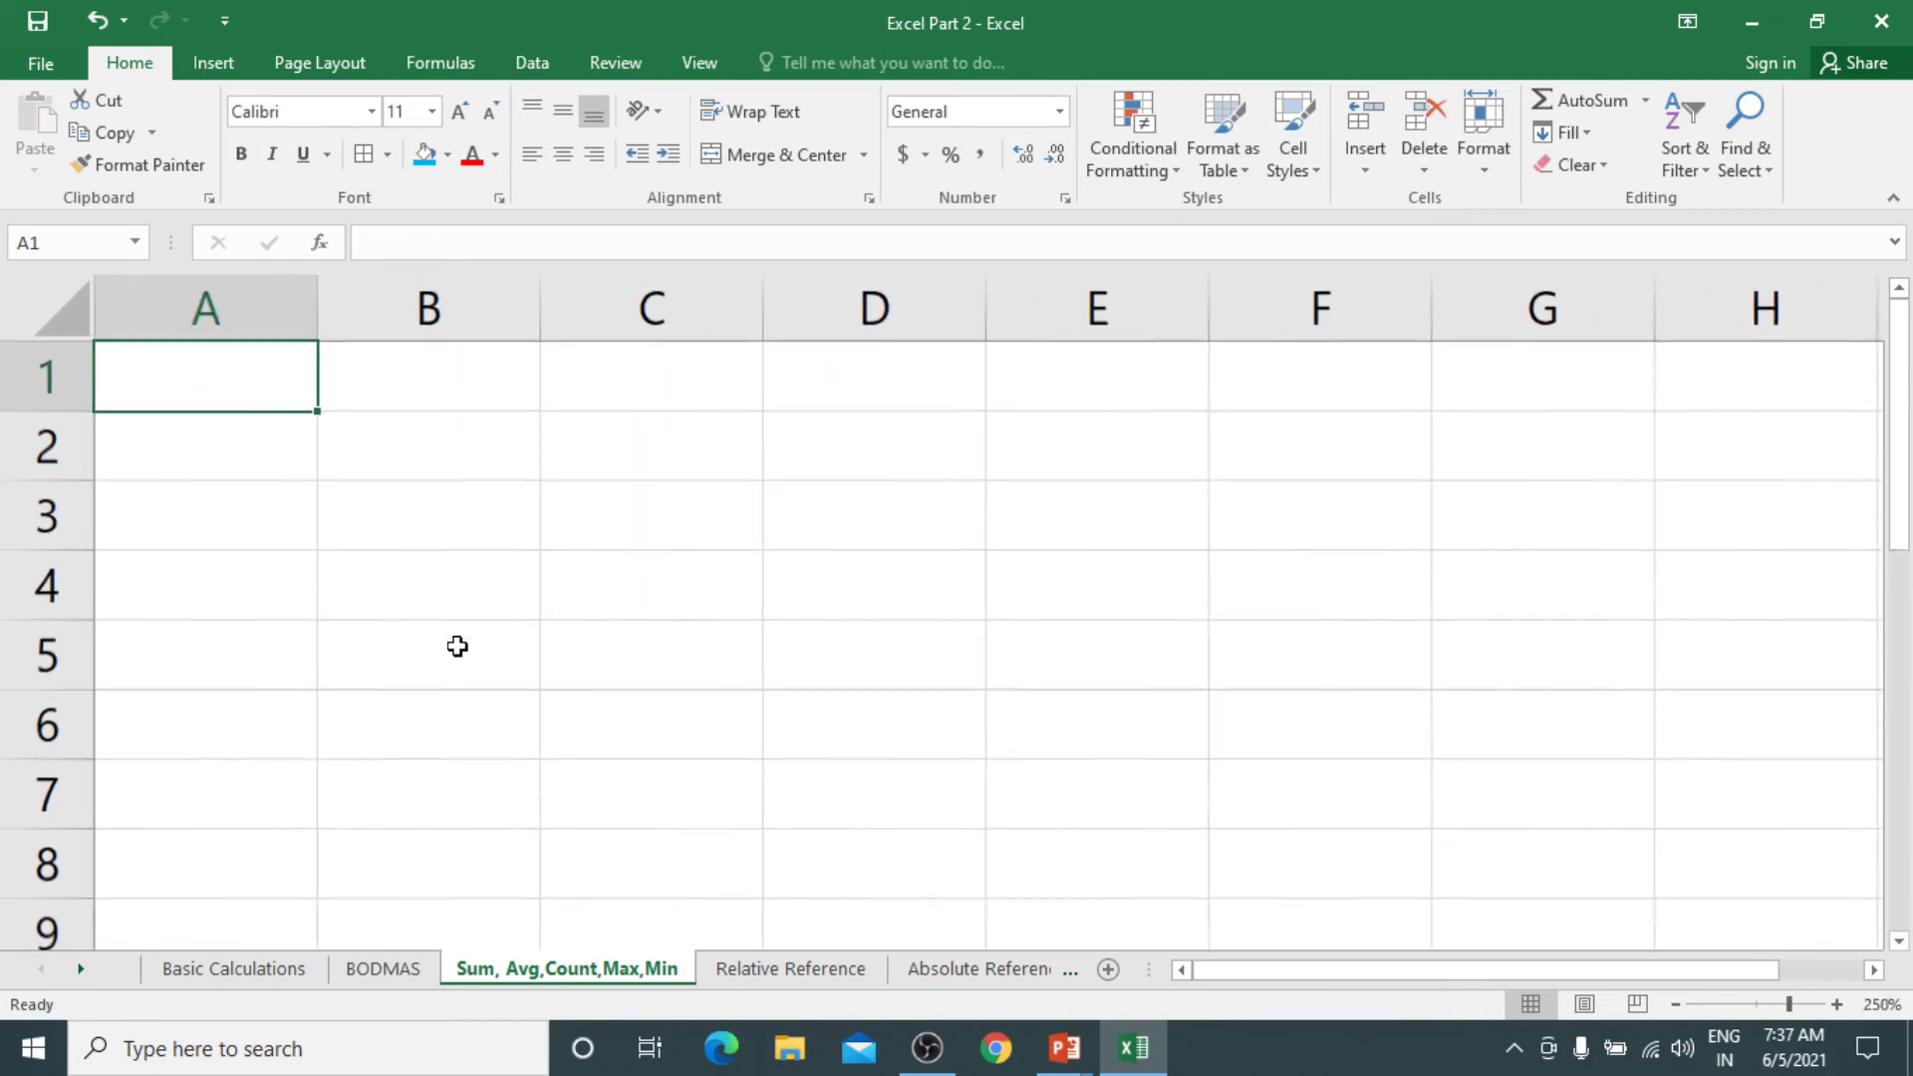
Enter the headings Sum, Average, Count, Max and Min across cells A1 to E1
scroll(457, 646, "down", 1, "ctrl")
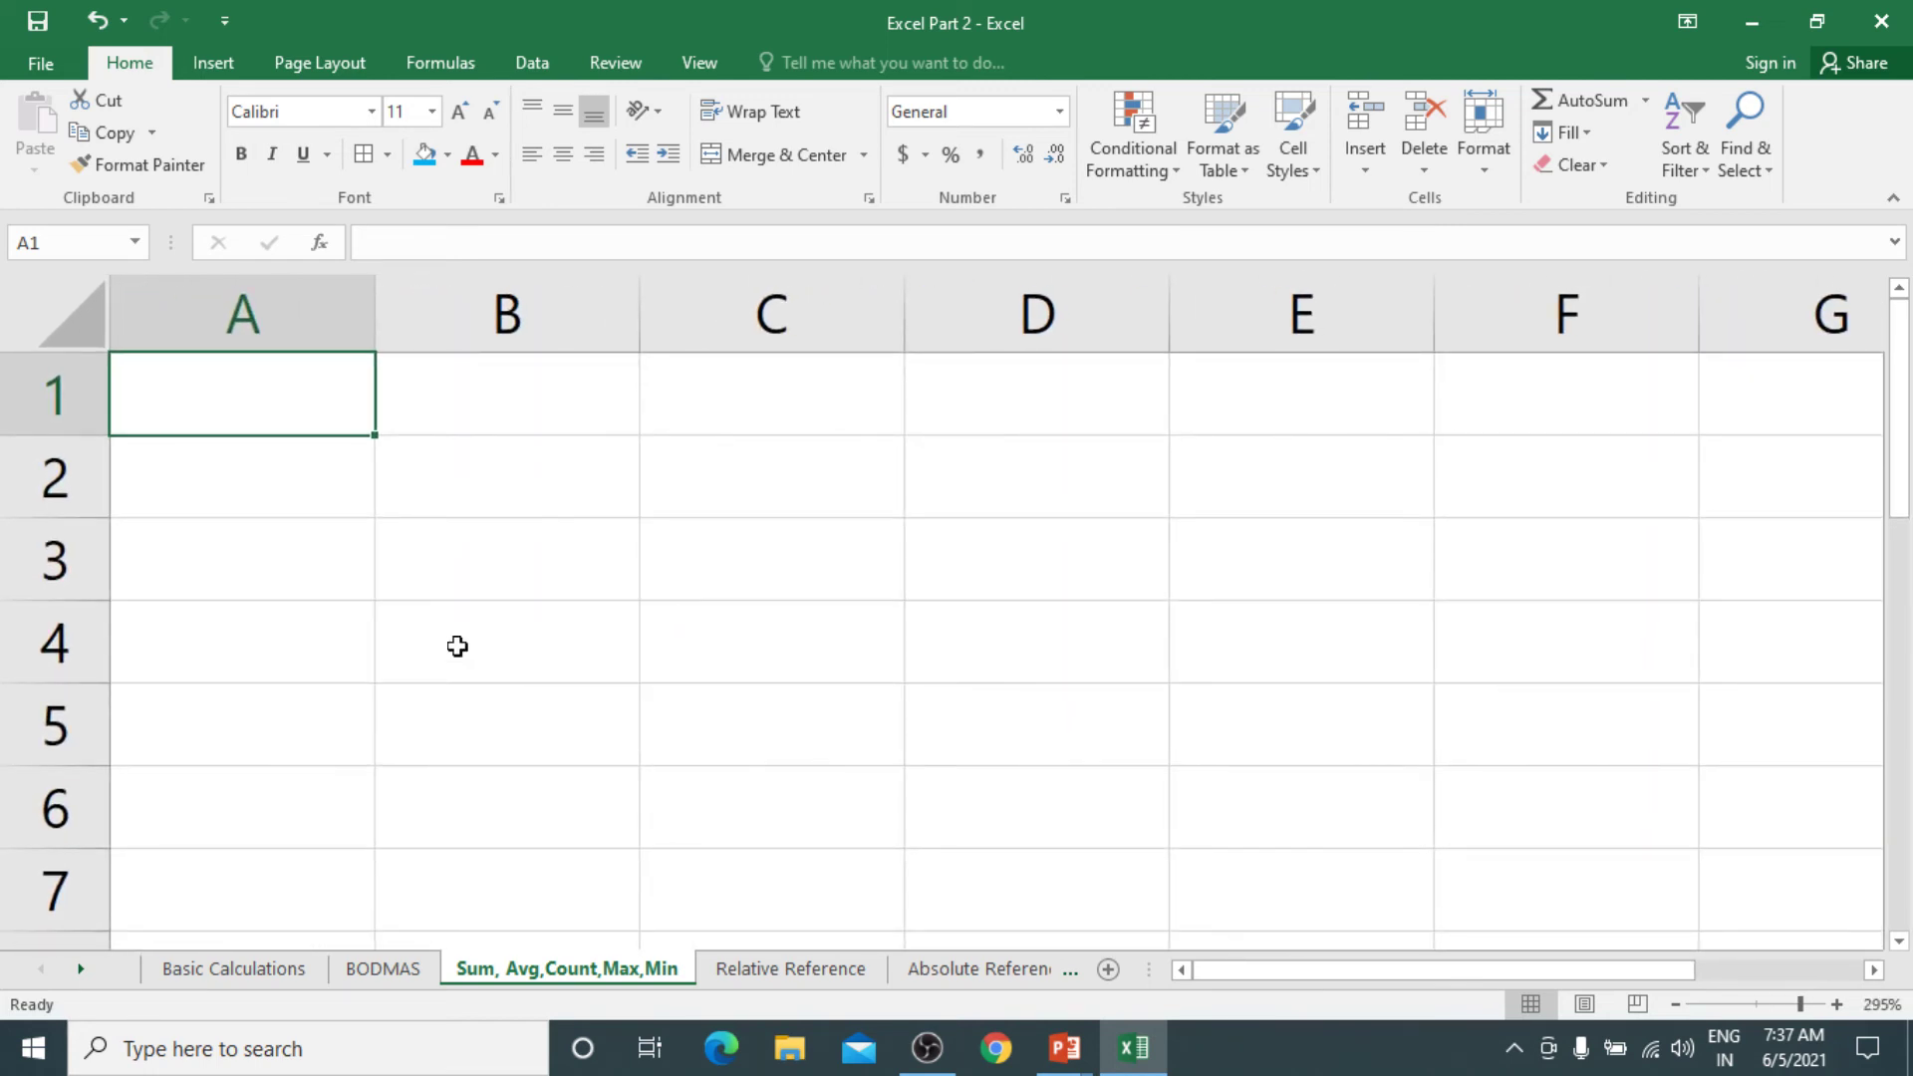
type("Sum")
key("Tab")
type("A")
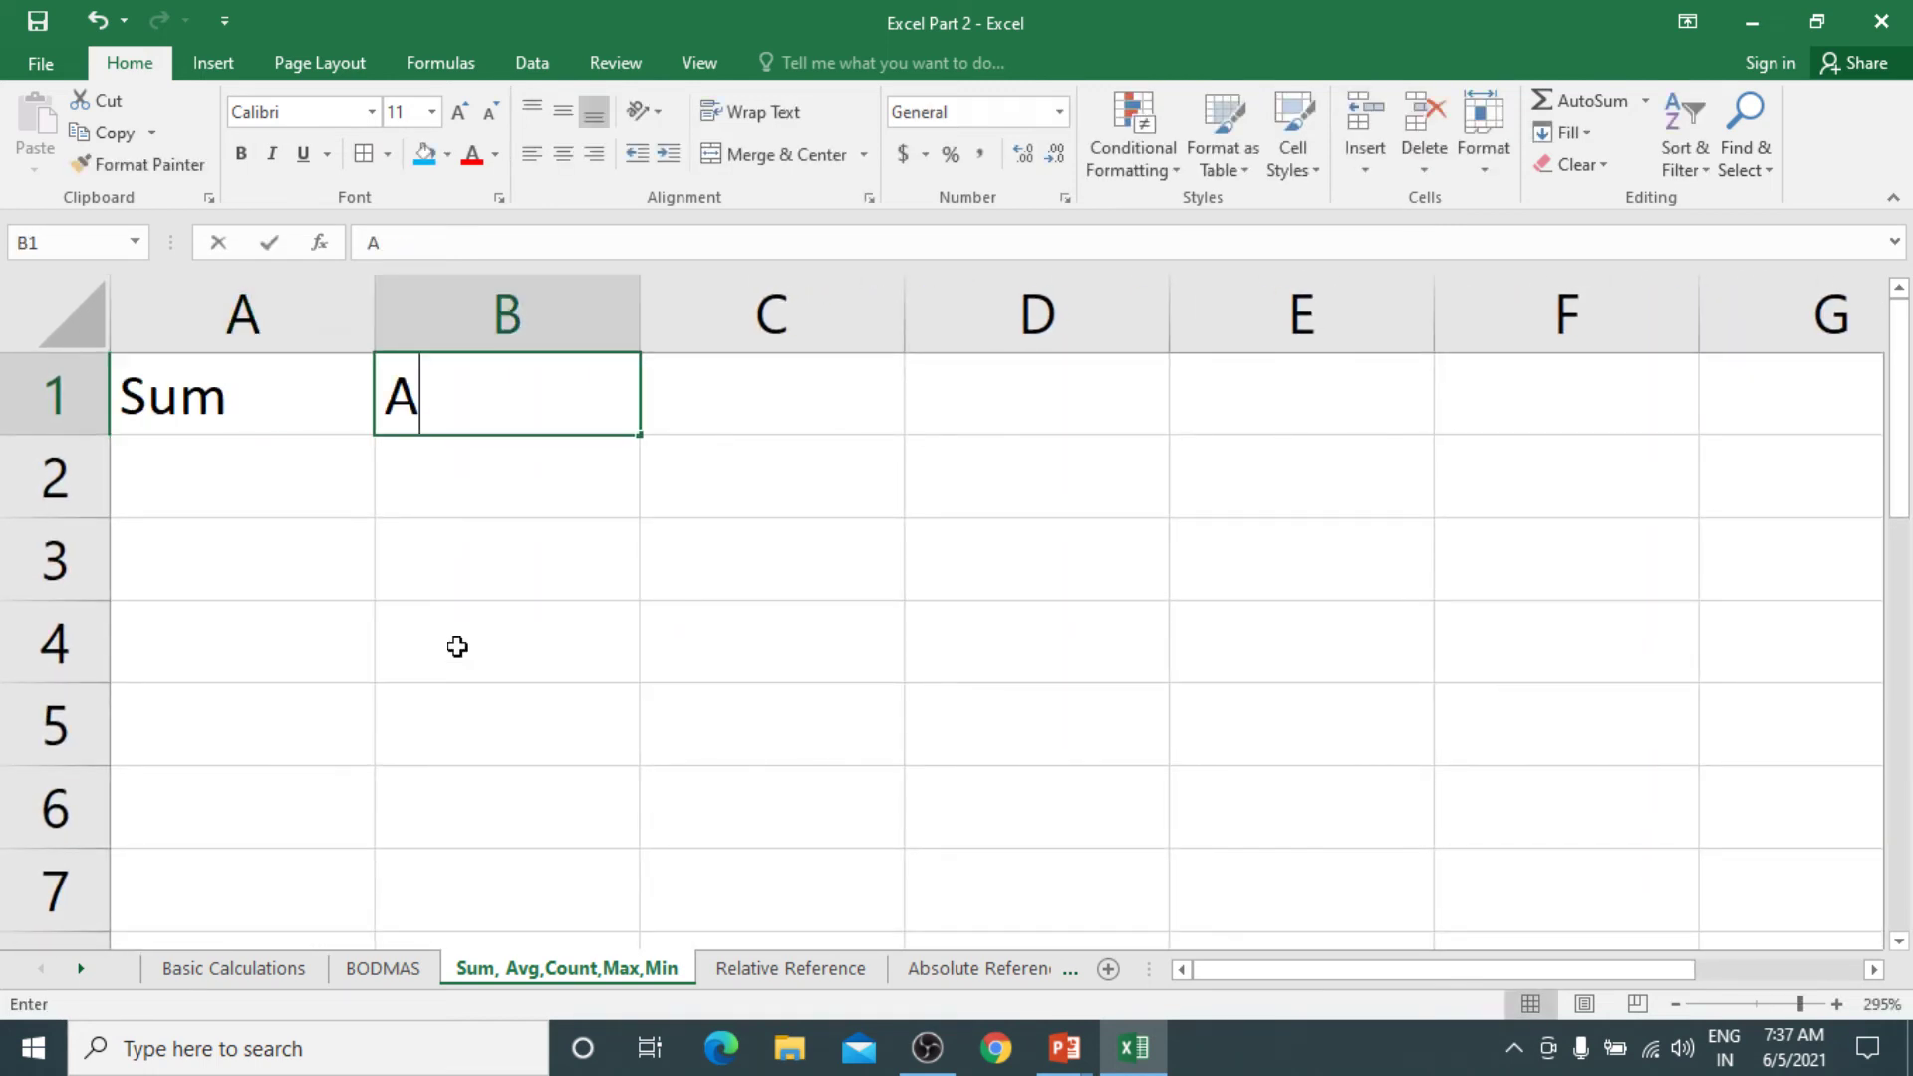
type("verage")
key("Tab")
type("Count")
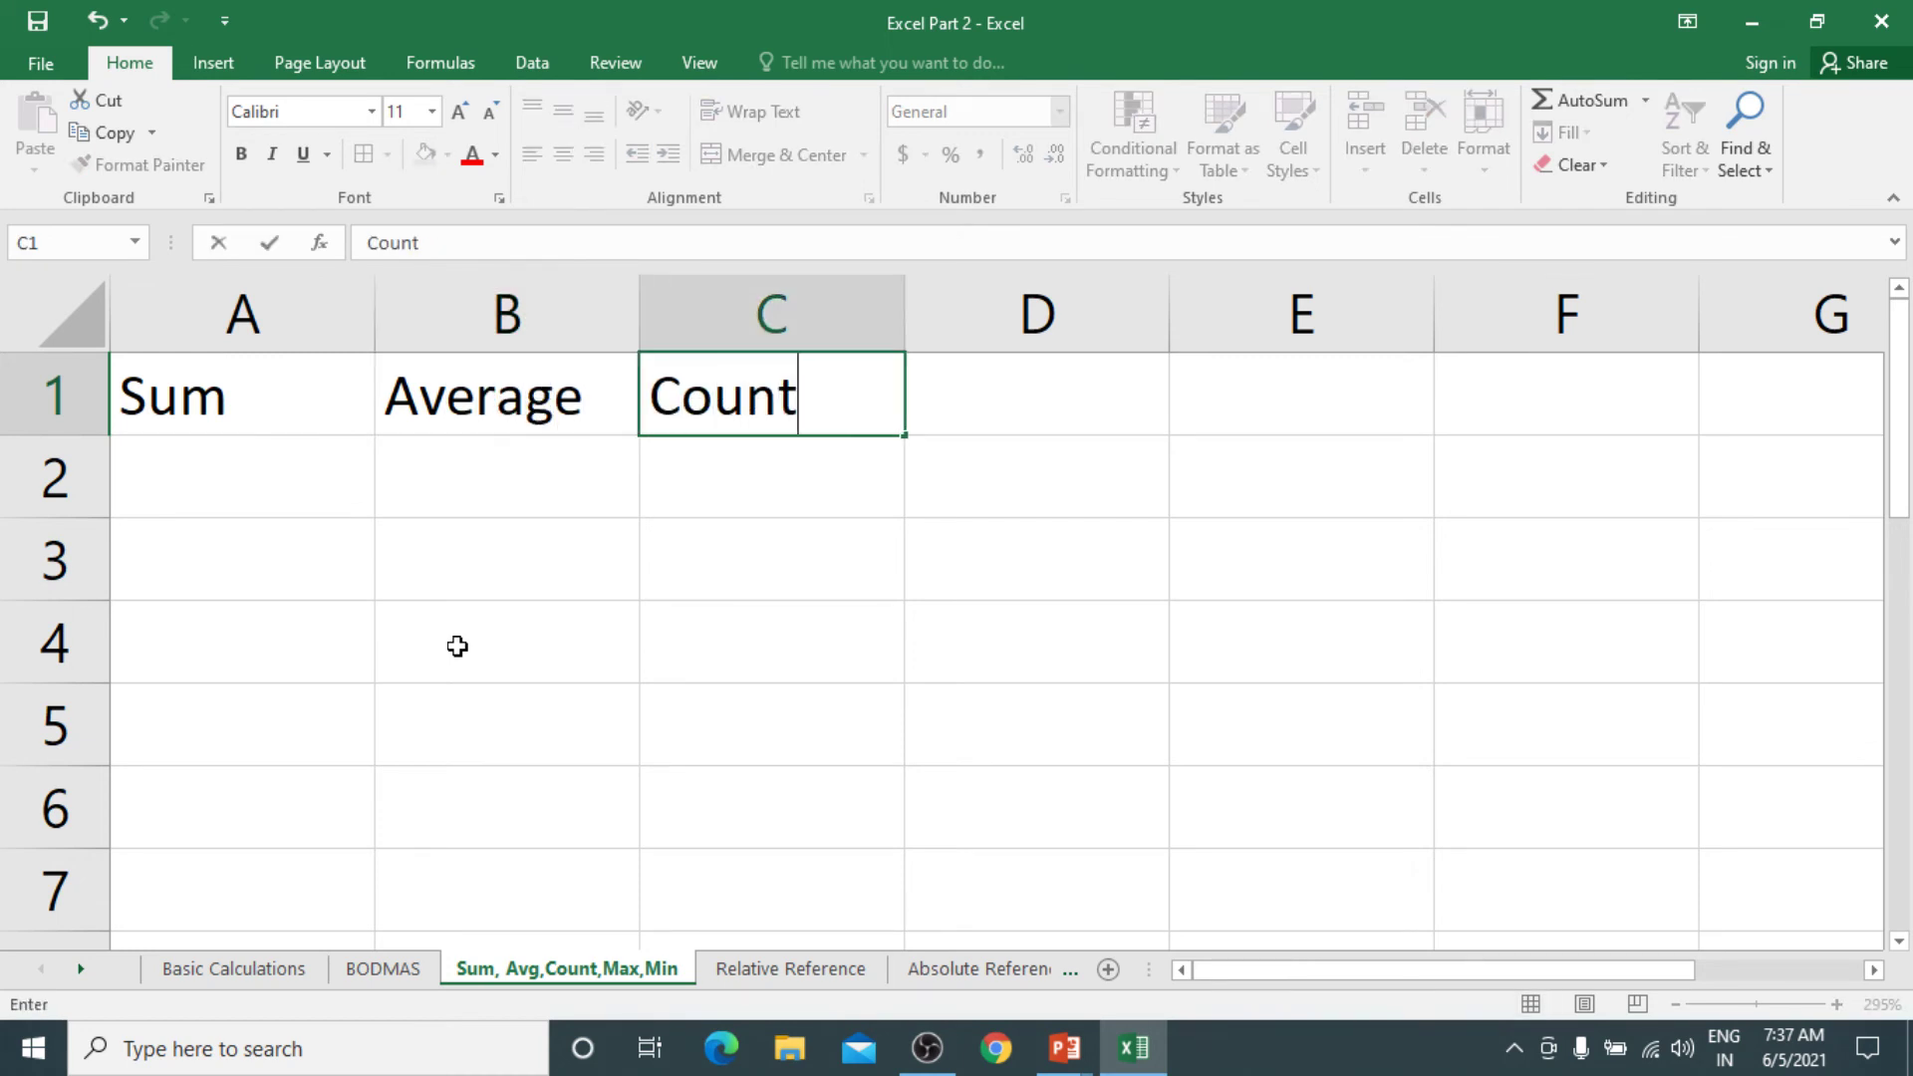
key("Tab")
type("Max")
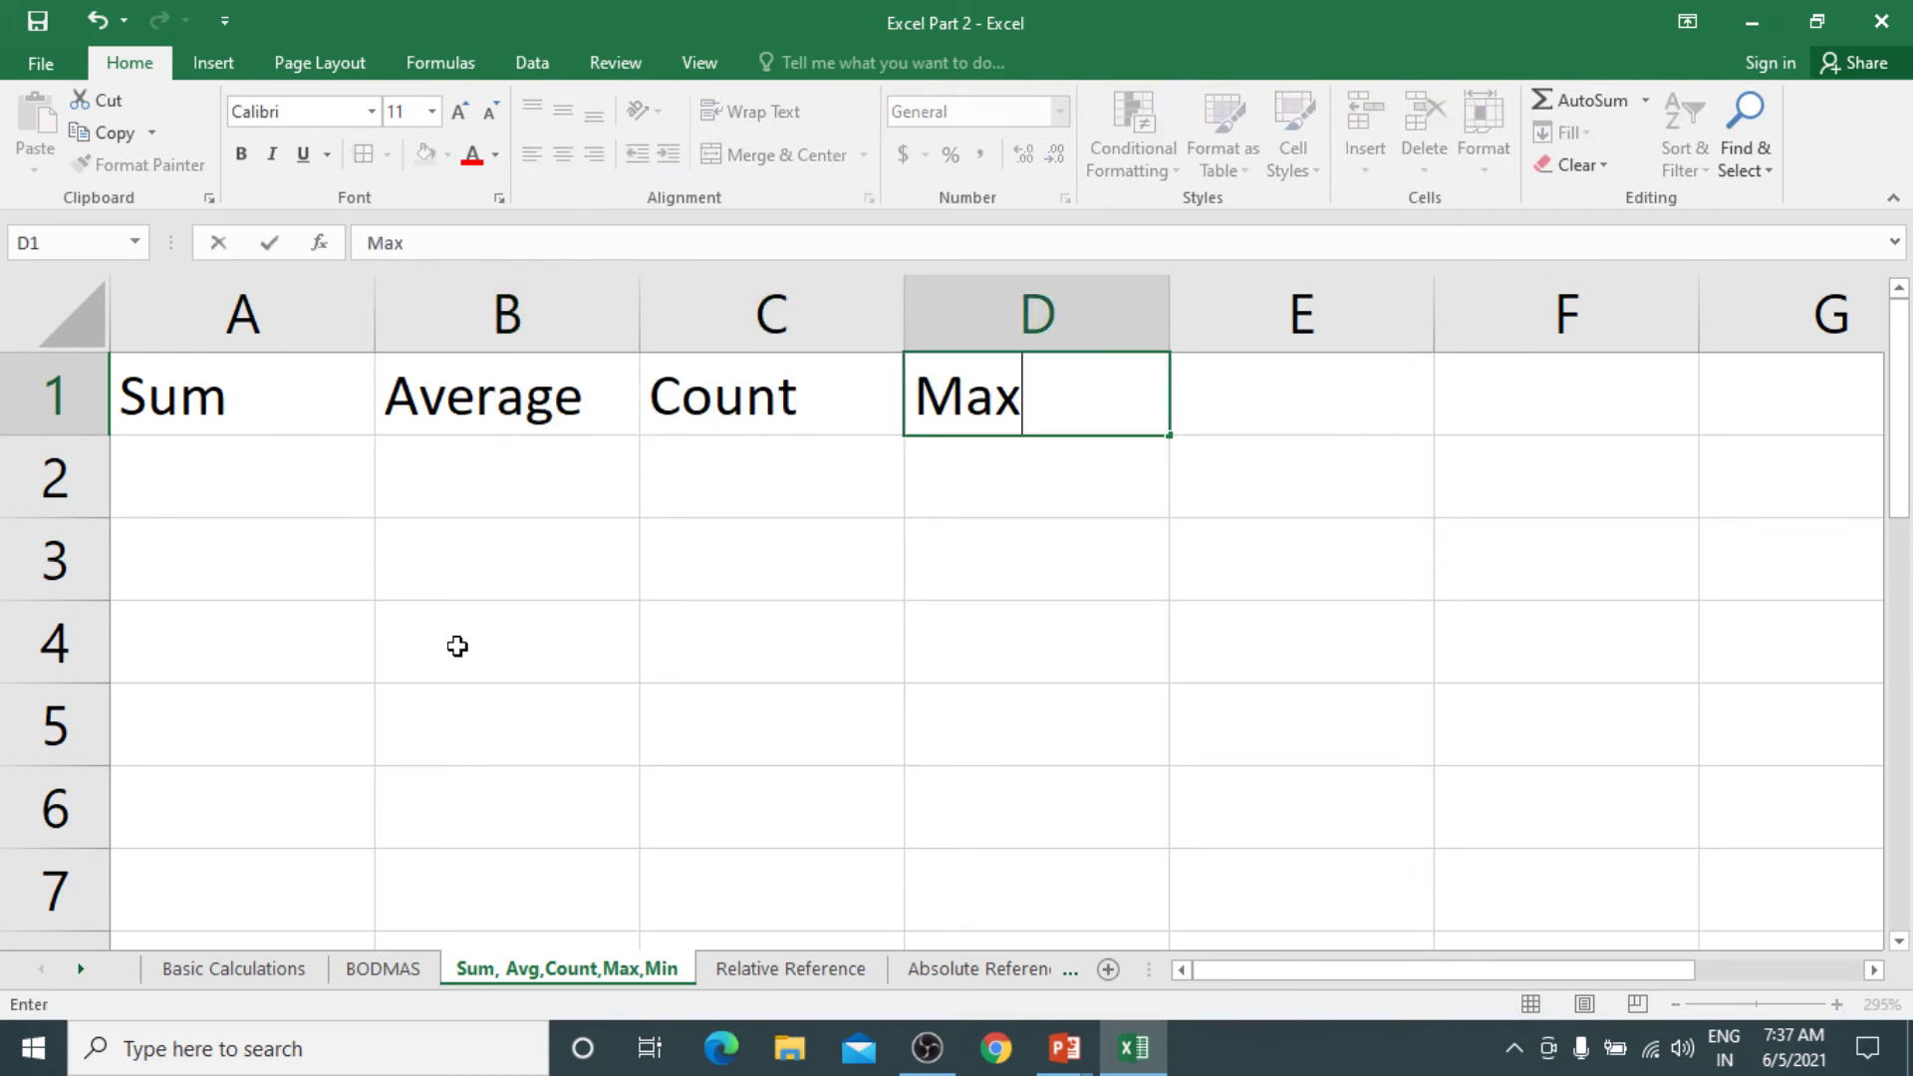
key("Tab")
type("Min")
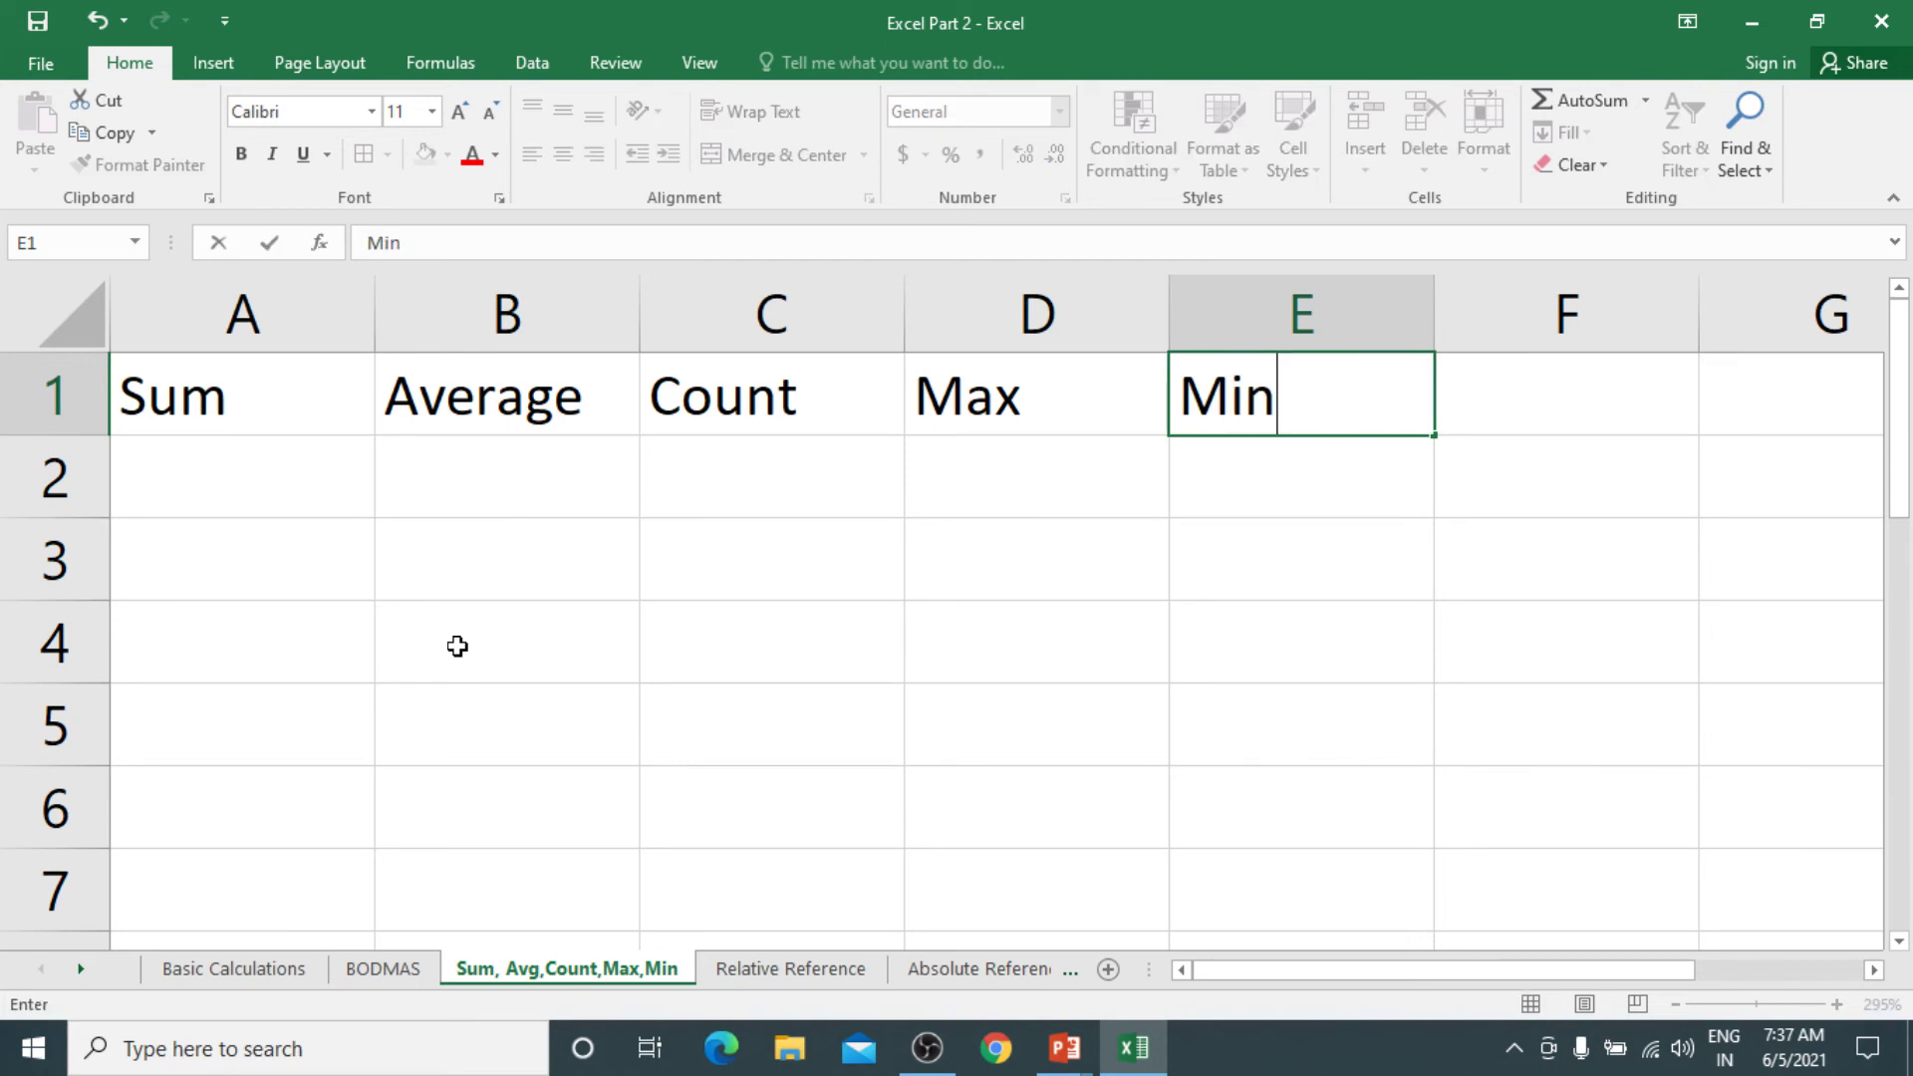
key("Return")
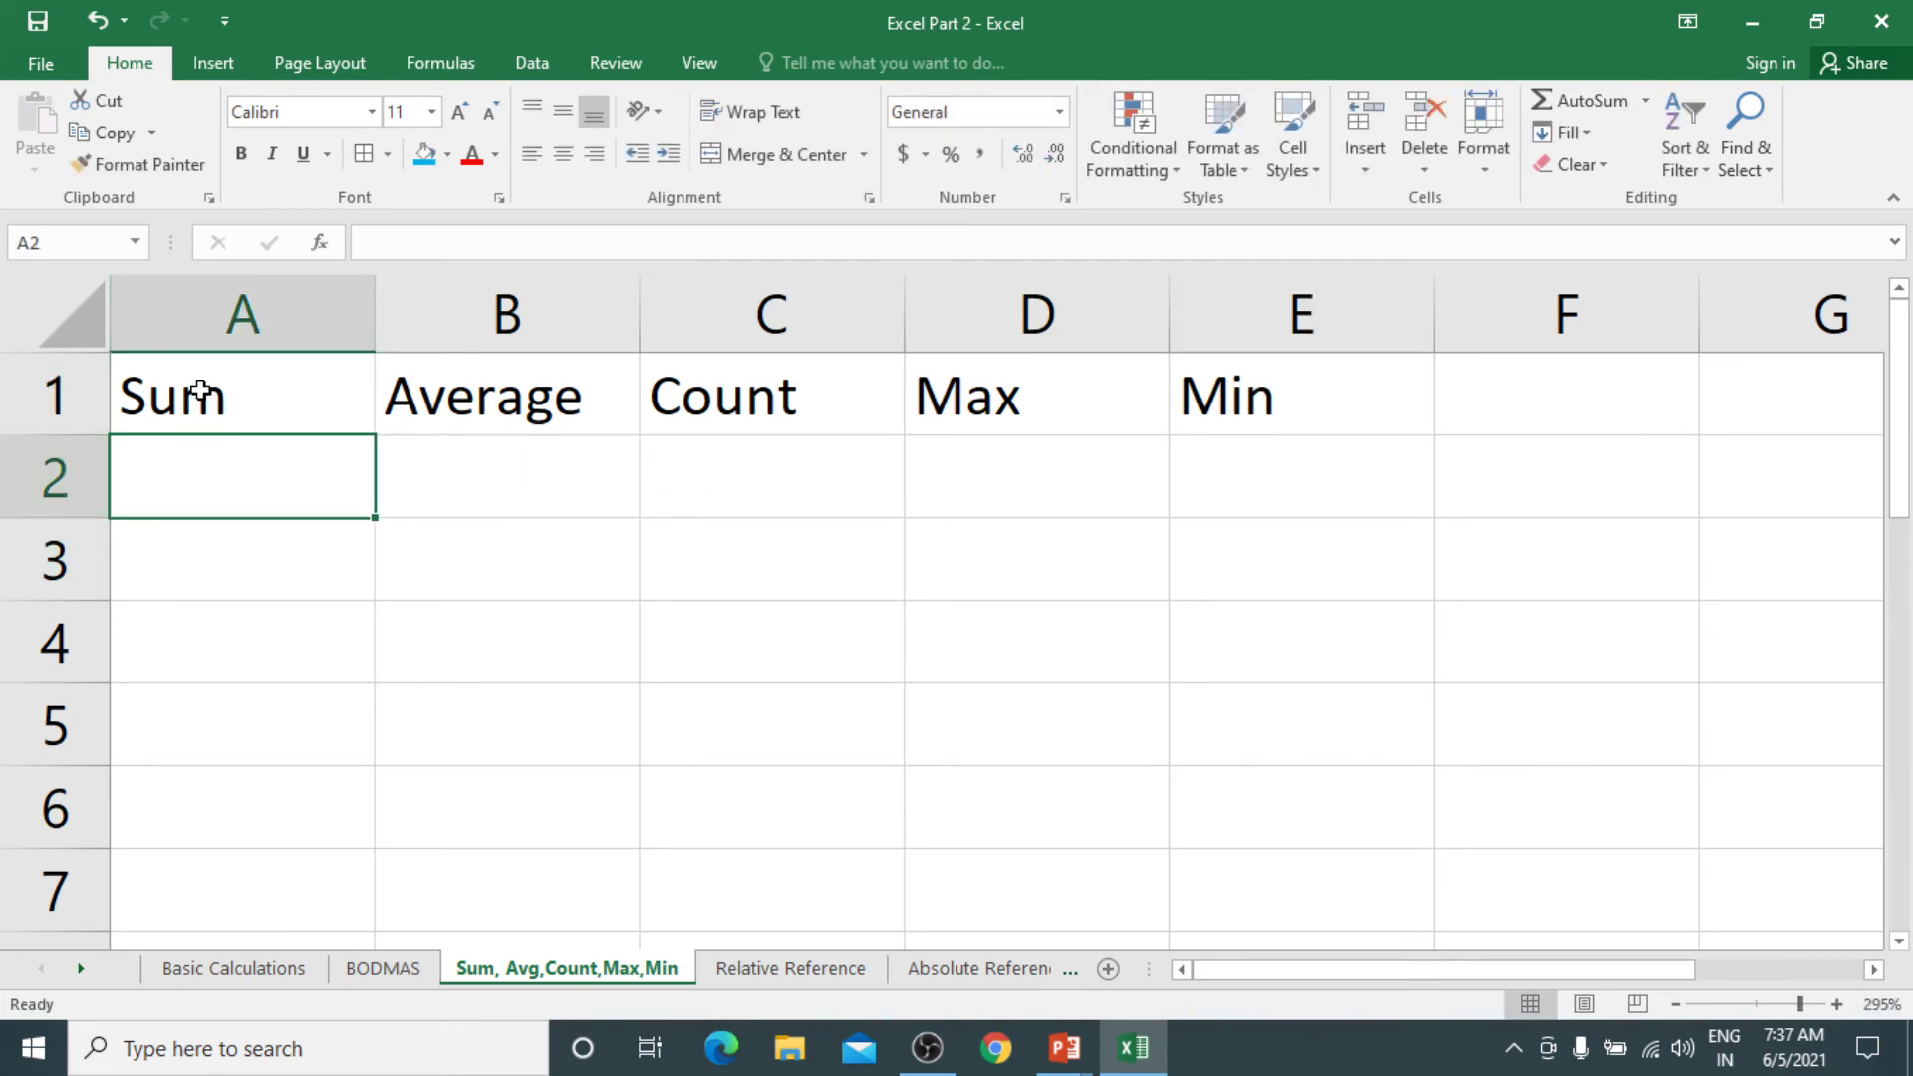
Apply borders to all cells in the range A1:E10
left_click_drag(199, 391, 1184, 821)
scroll(1181, 827, "down", 6, "ctrl")
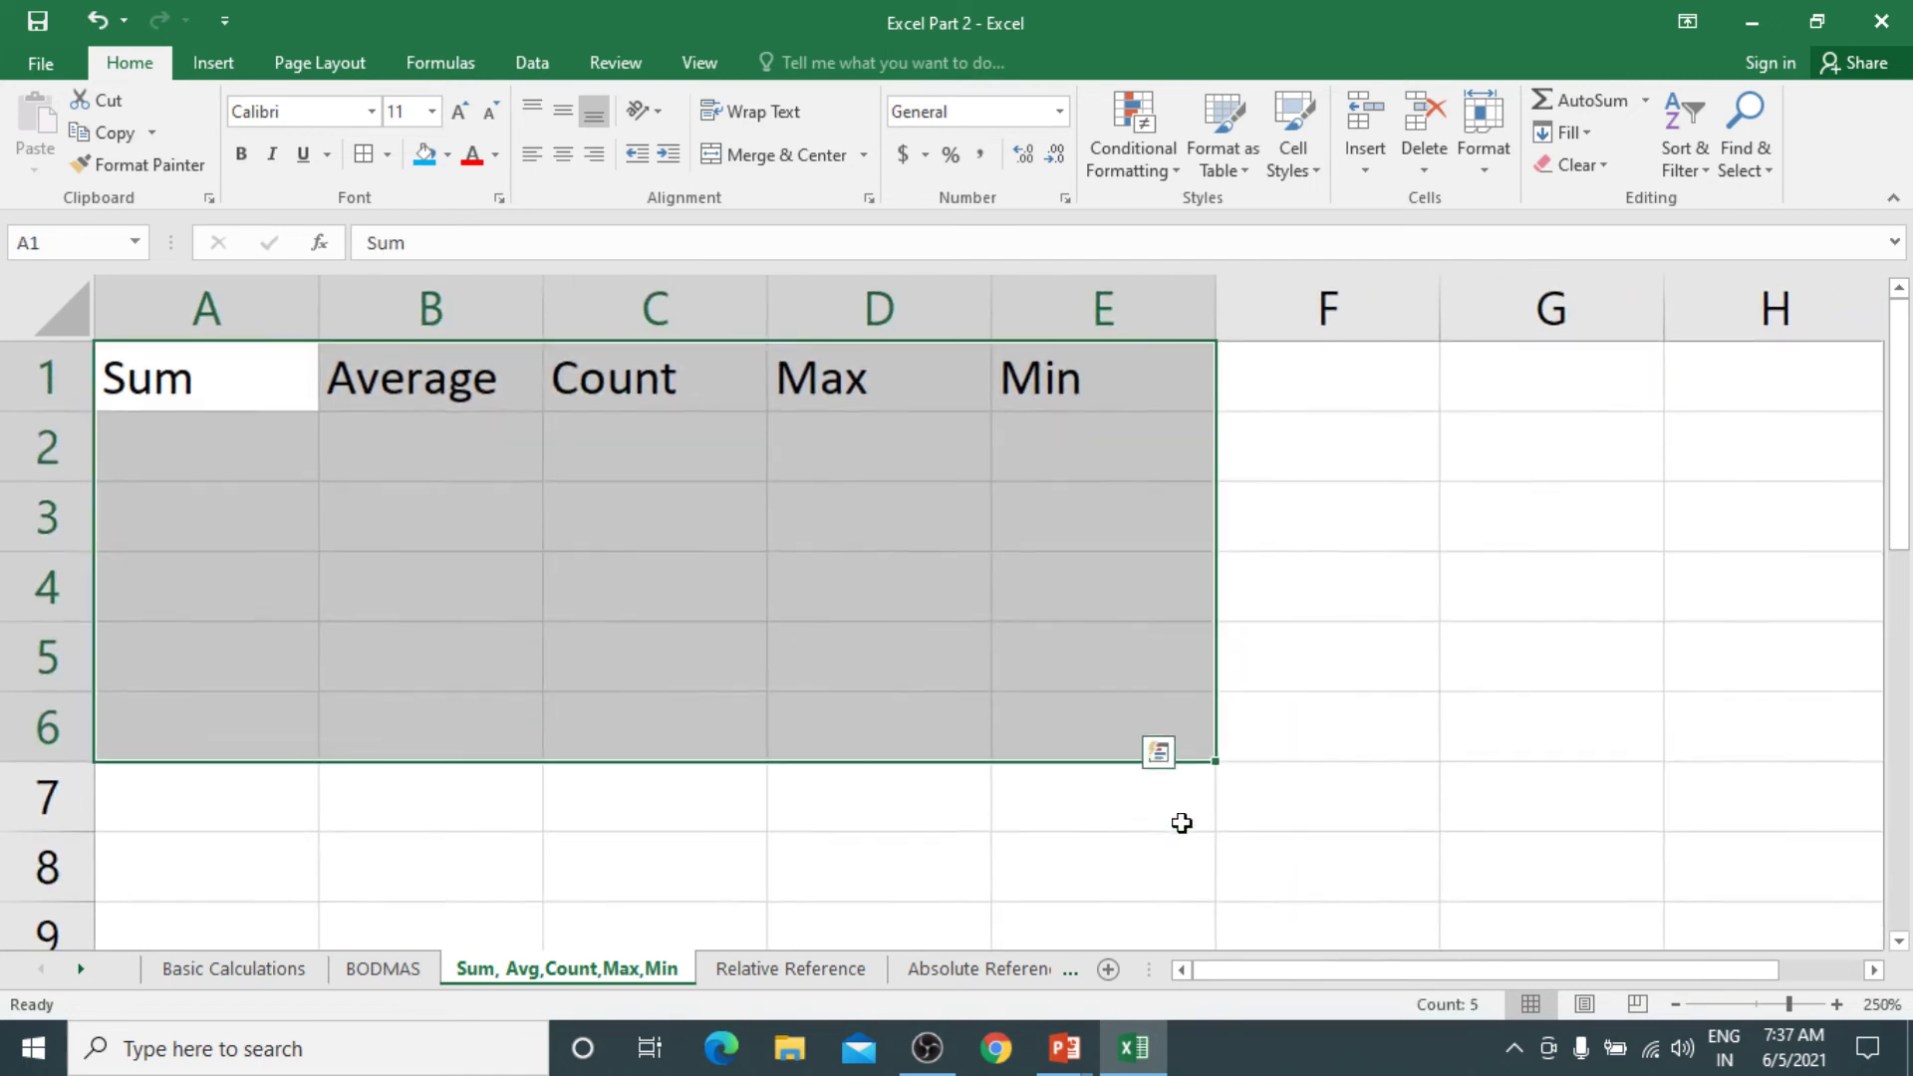
left_click(948, 869, "shift")
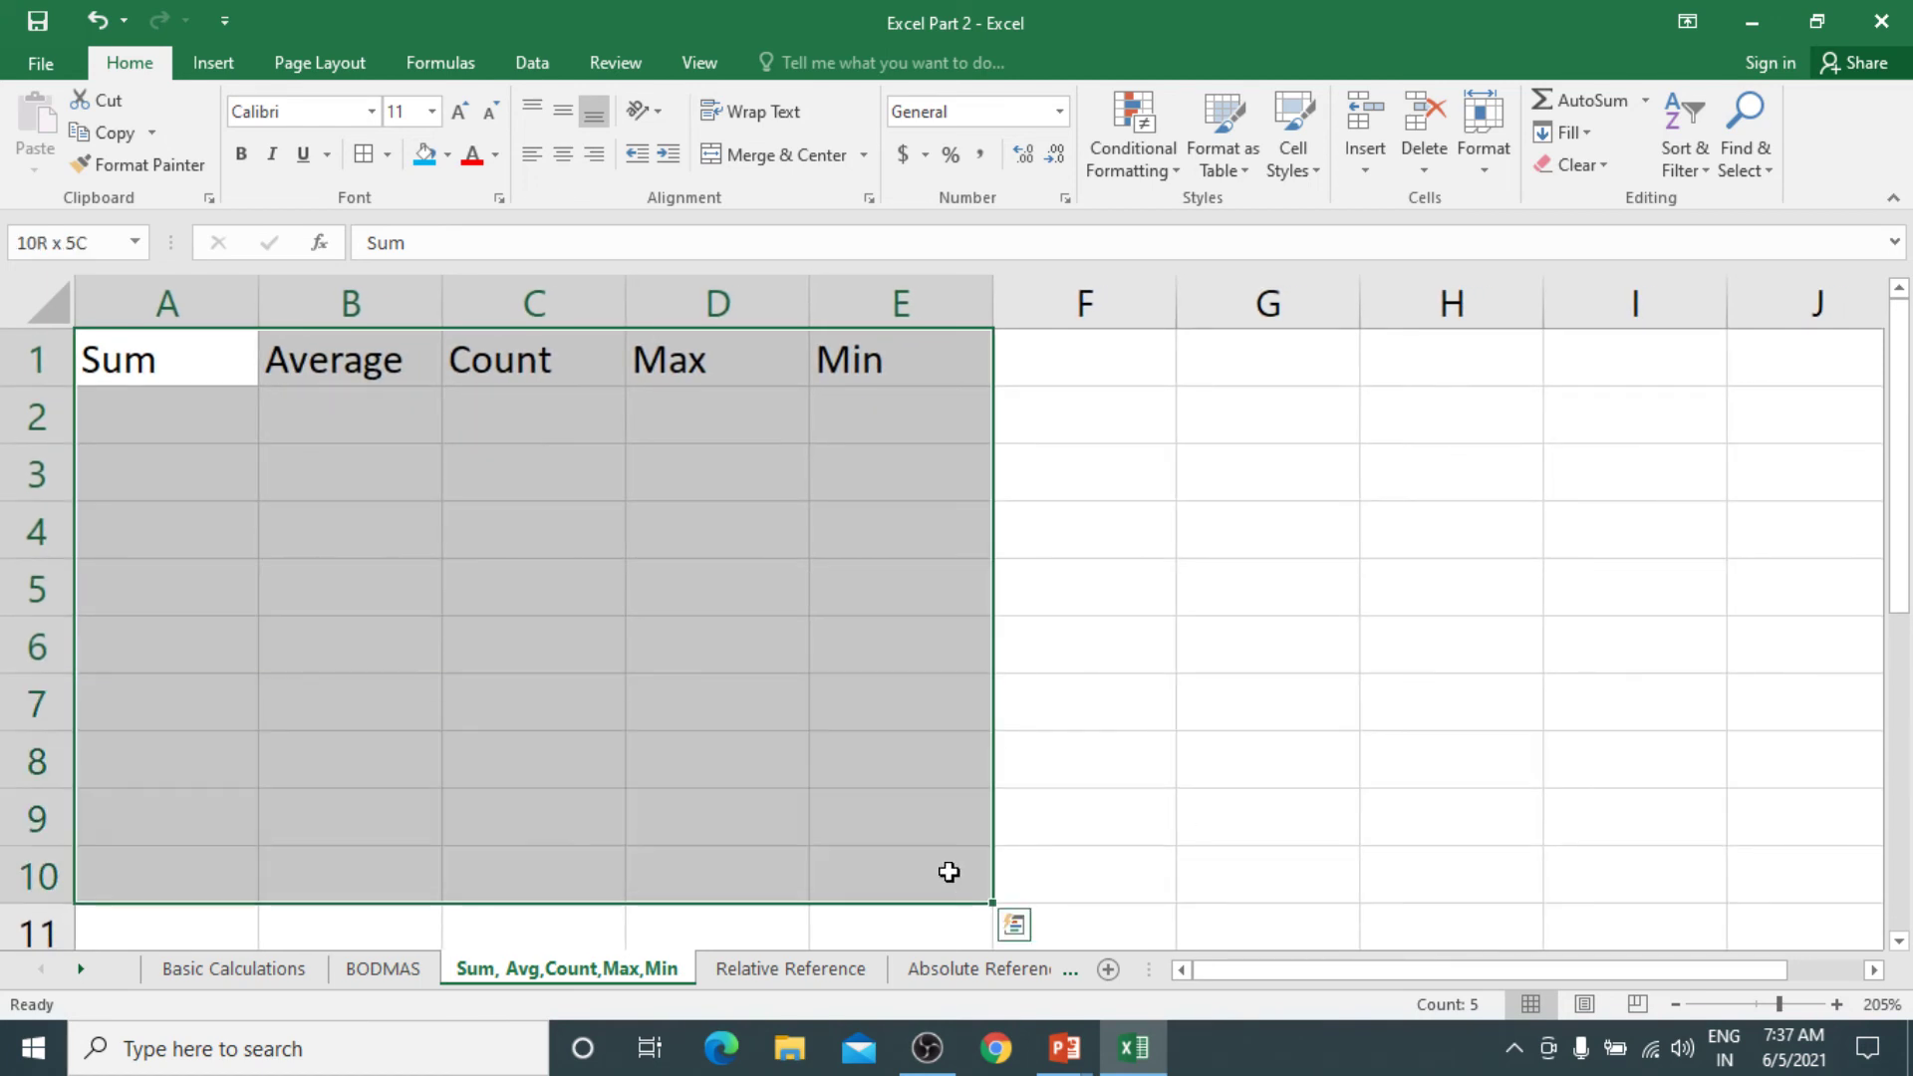
left_click(363, 155)
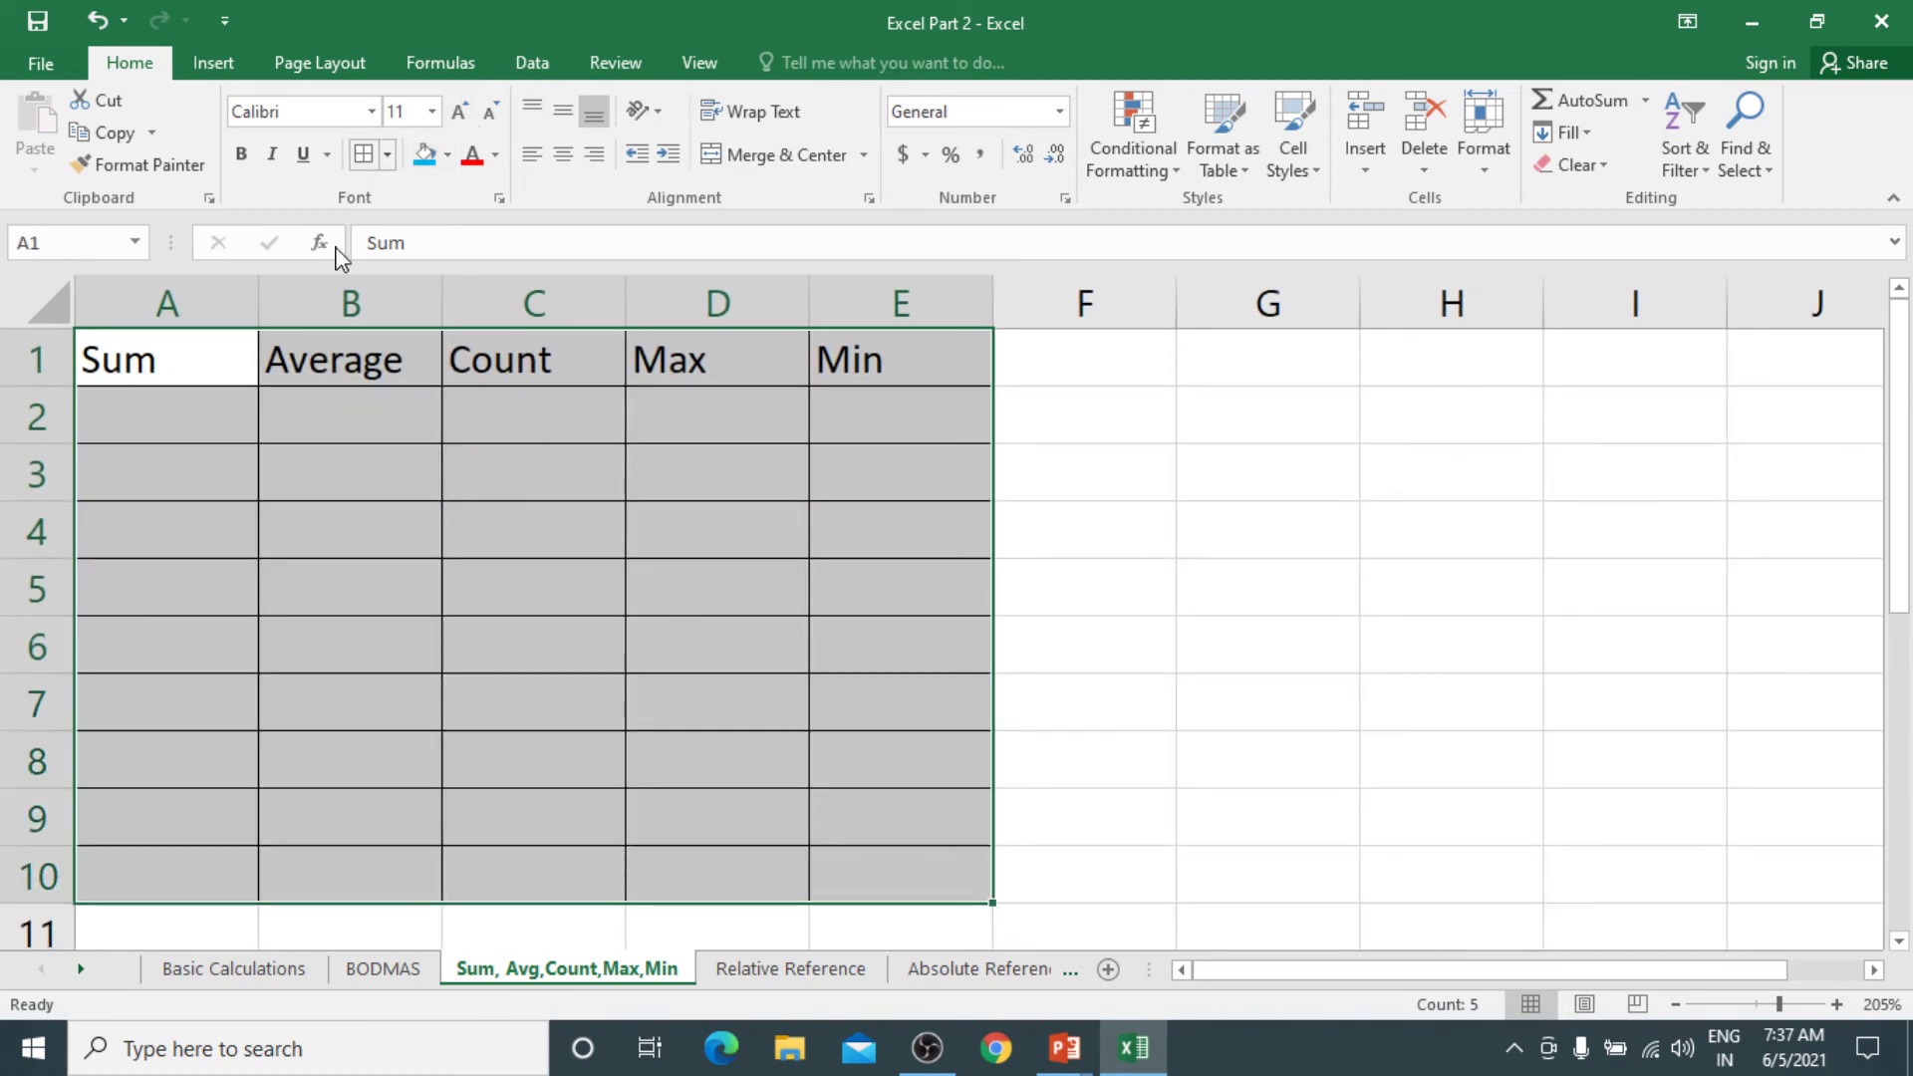
Centre the headings in A1:E1 and fill them with light blue
left_click_drag(112, 367, 887, 366)
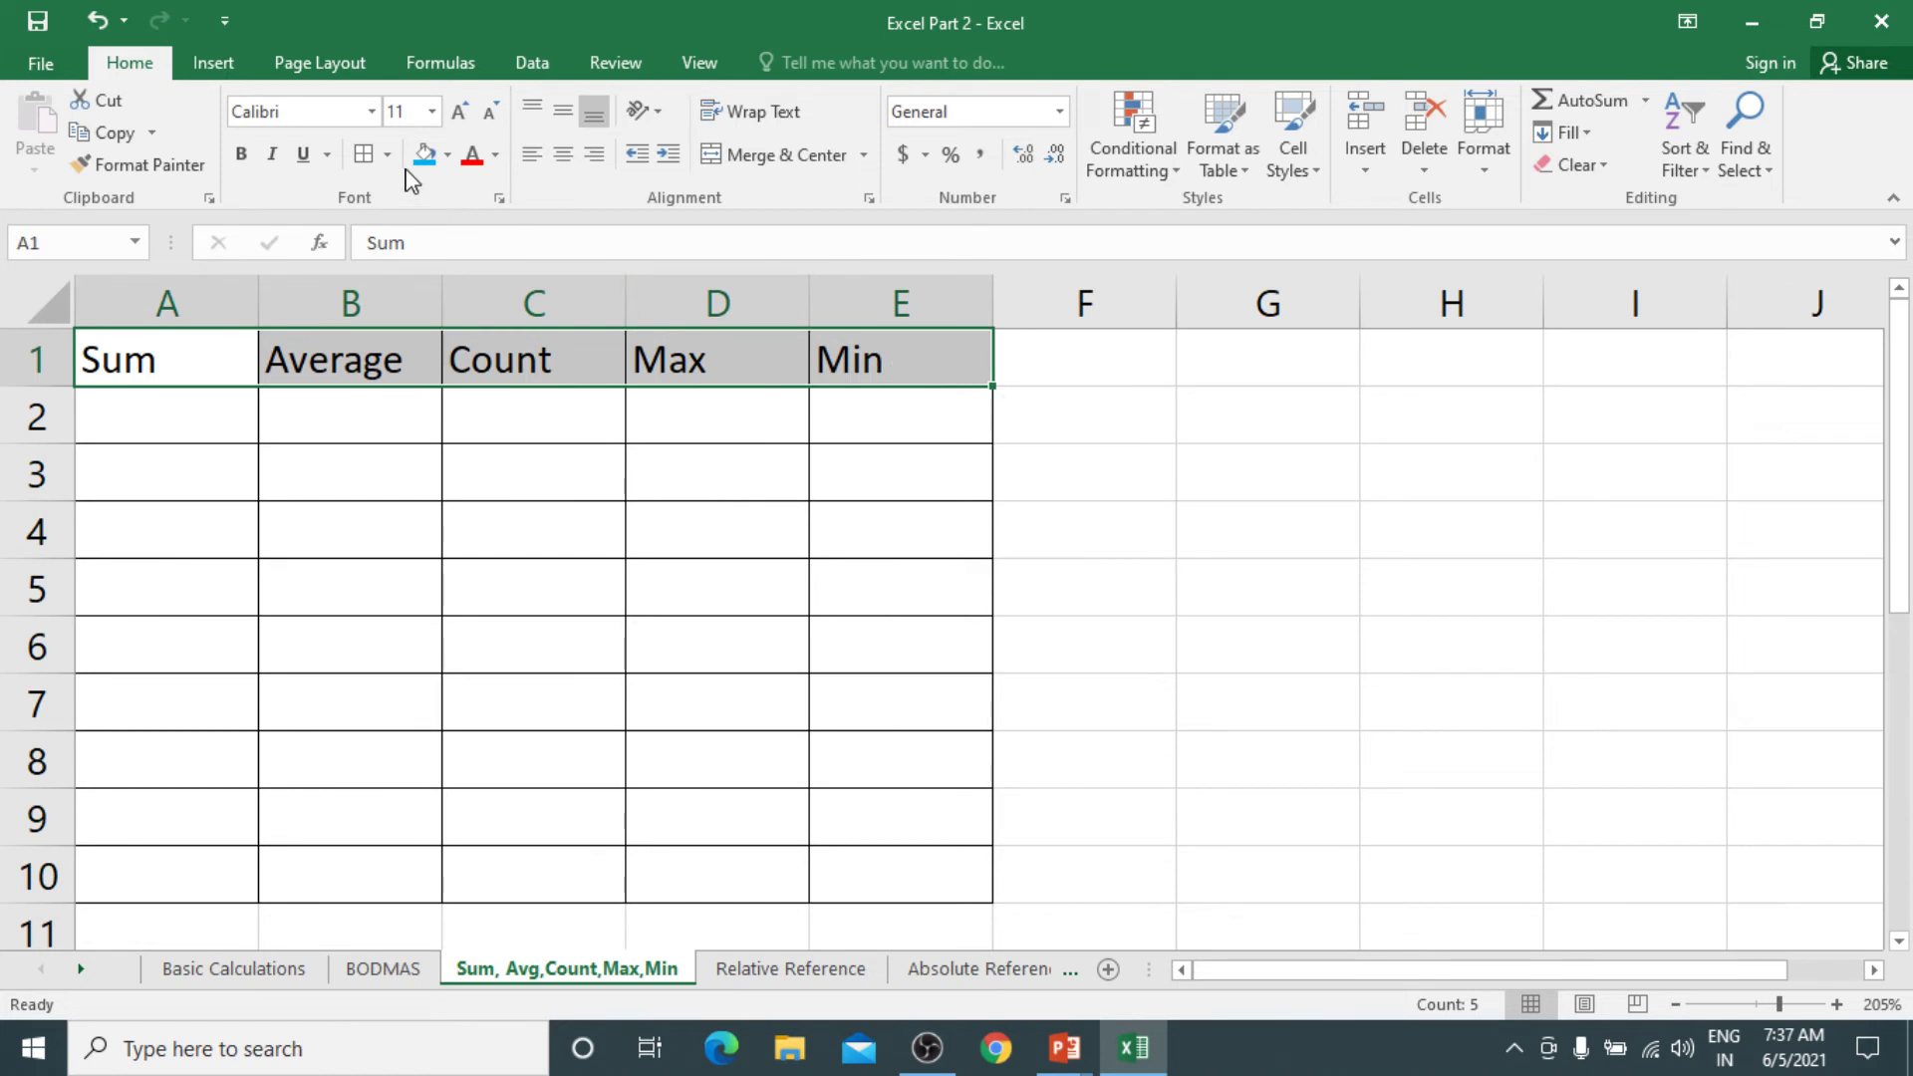
left_click(563, 154)
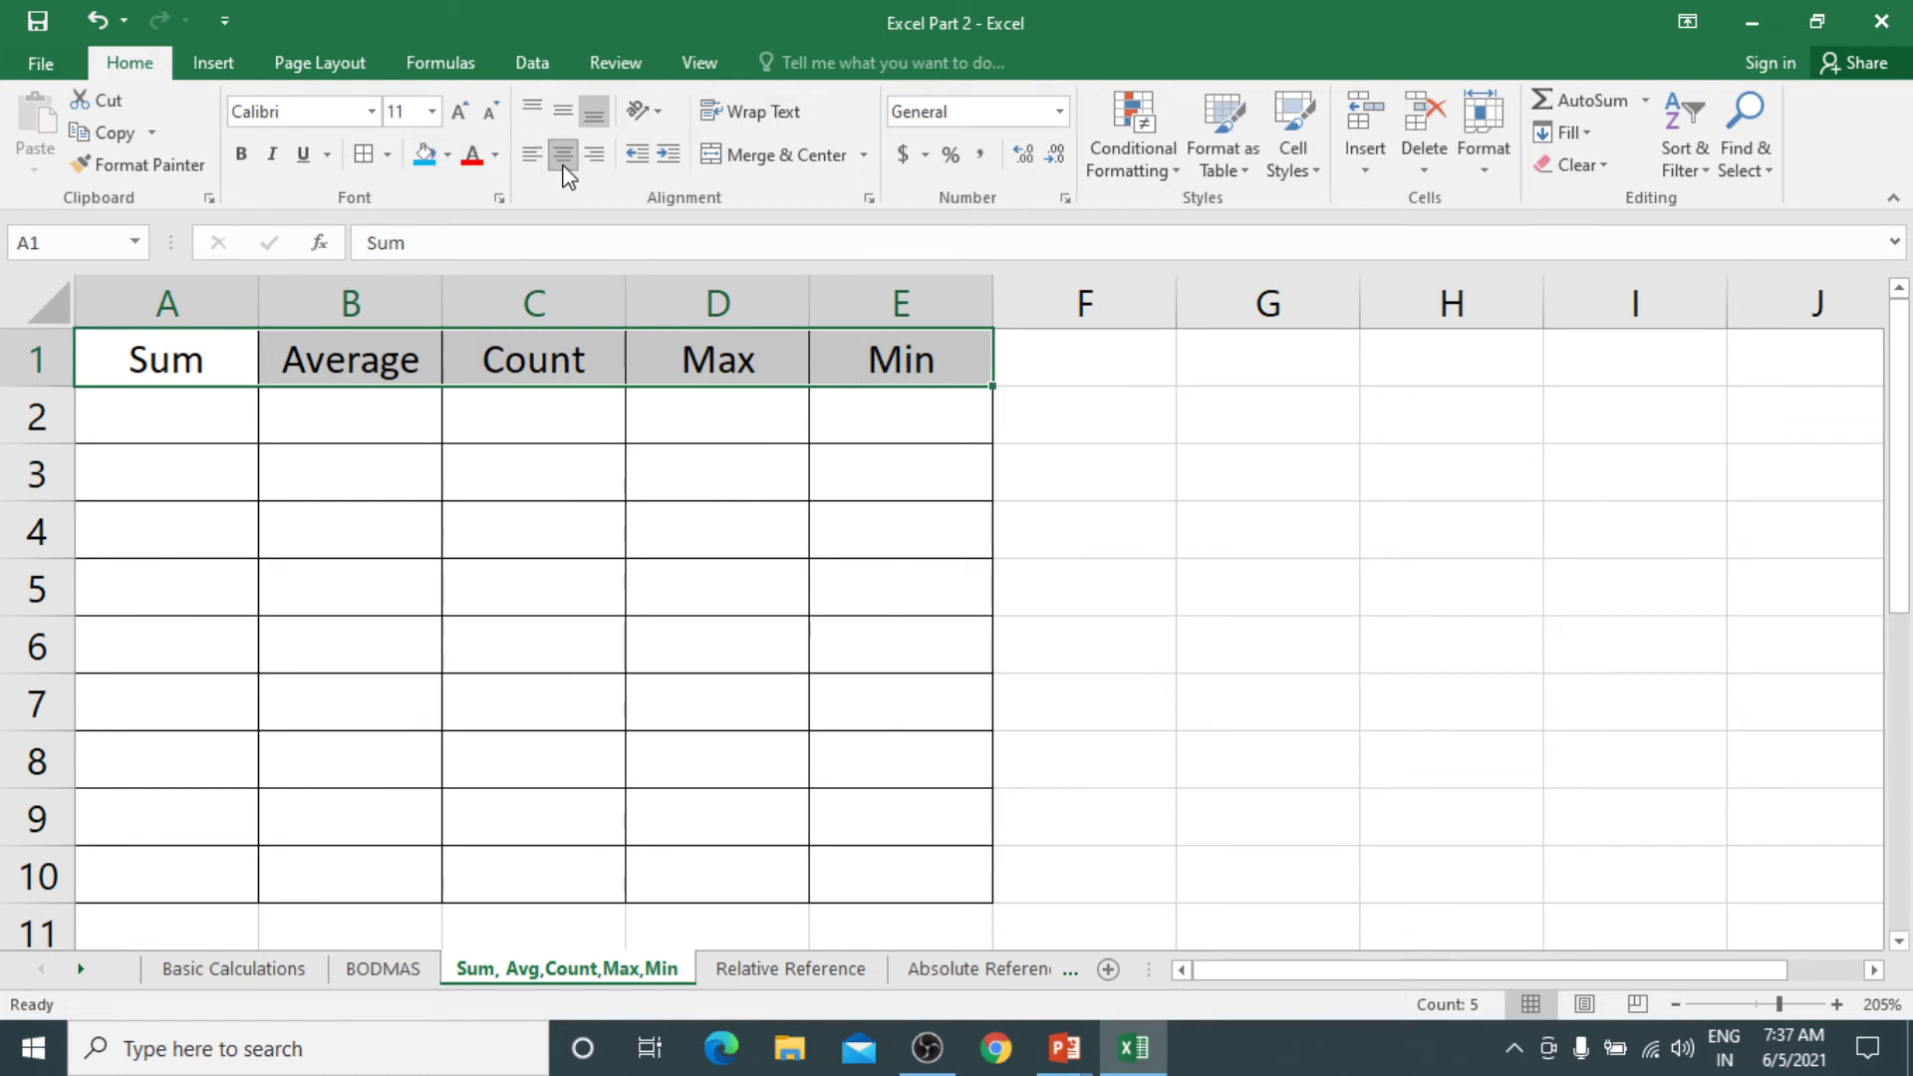
left_click(424, 155)
left_click(173, 427)
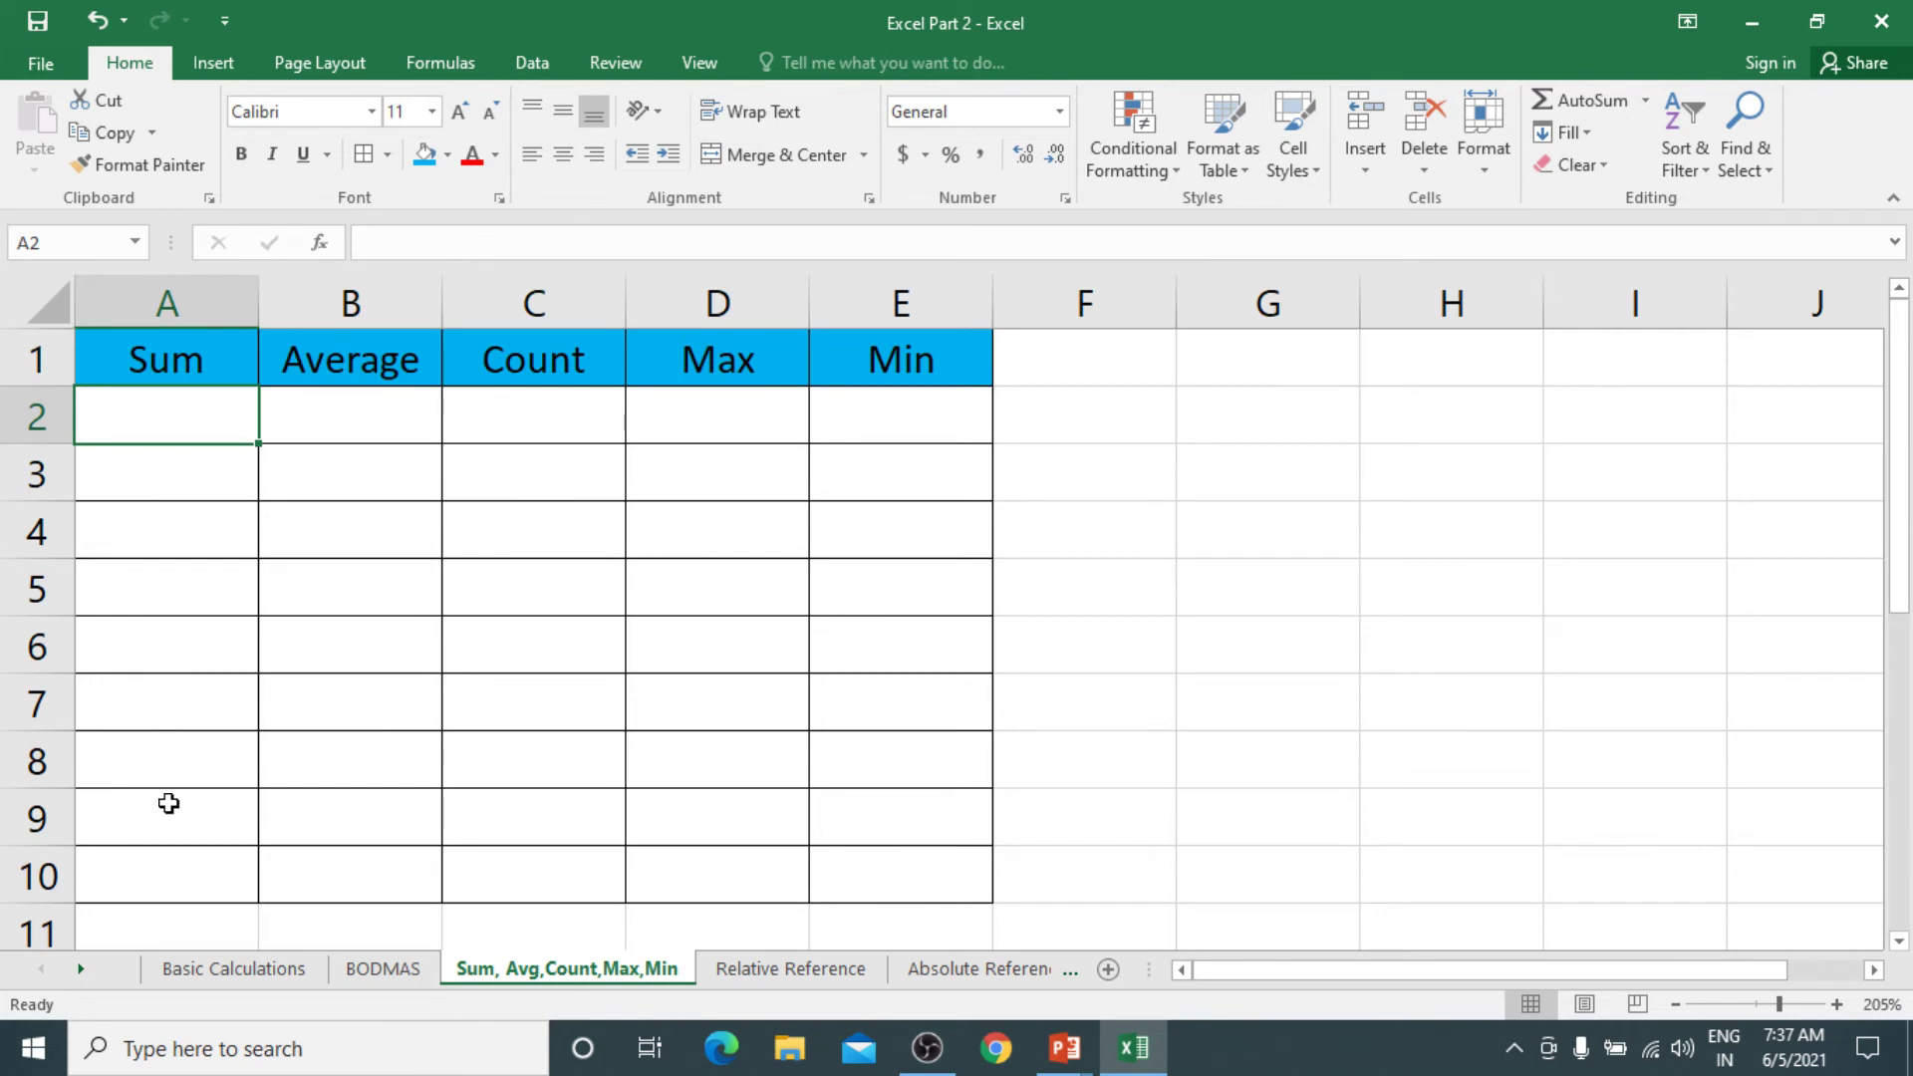
Fill the cells A10:E10 at the foot of the table with the standard orange colour
left_click_drag(141, 875, 857, 867)
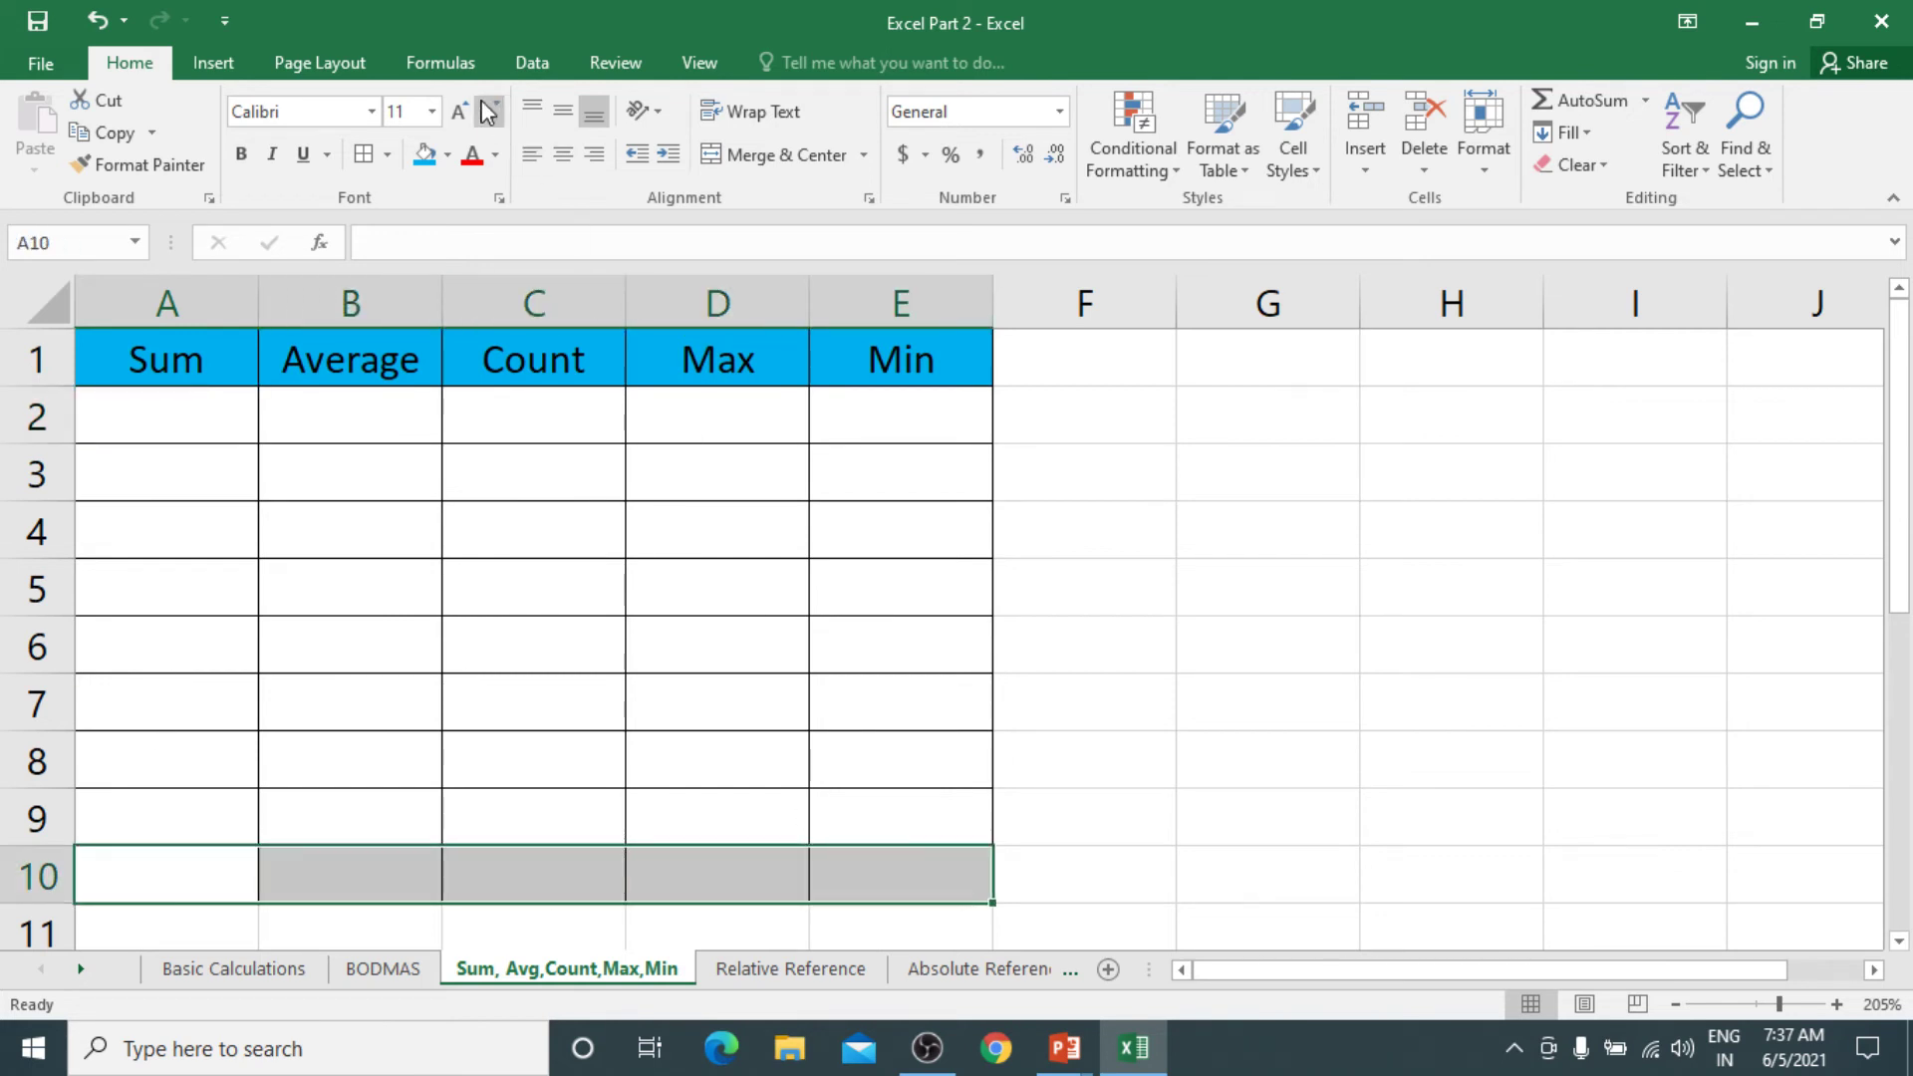
left_click(448, 155)
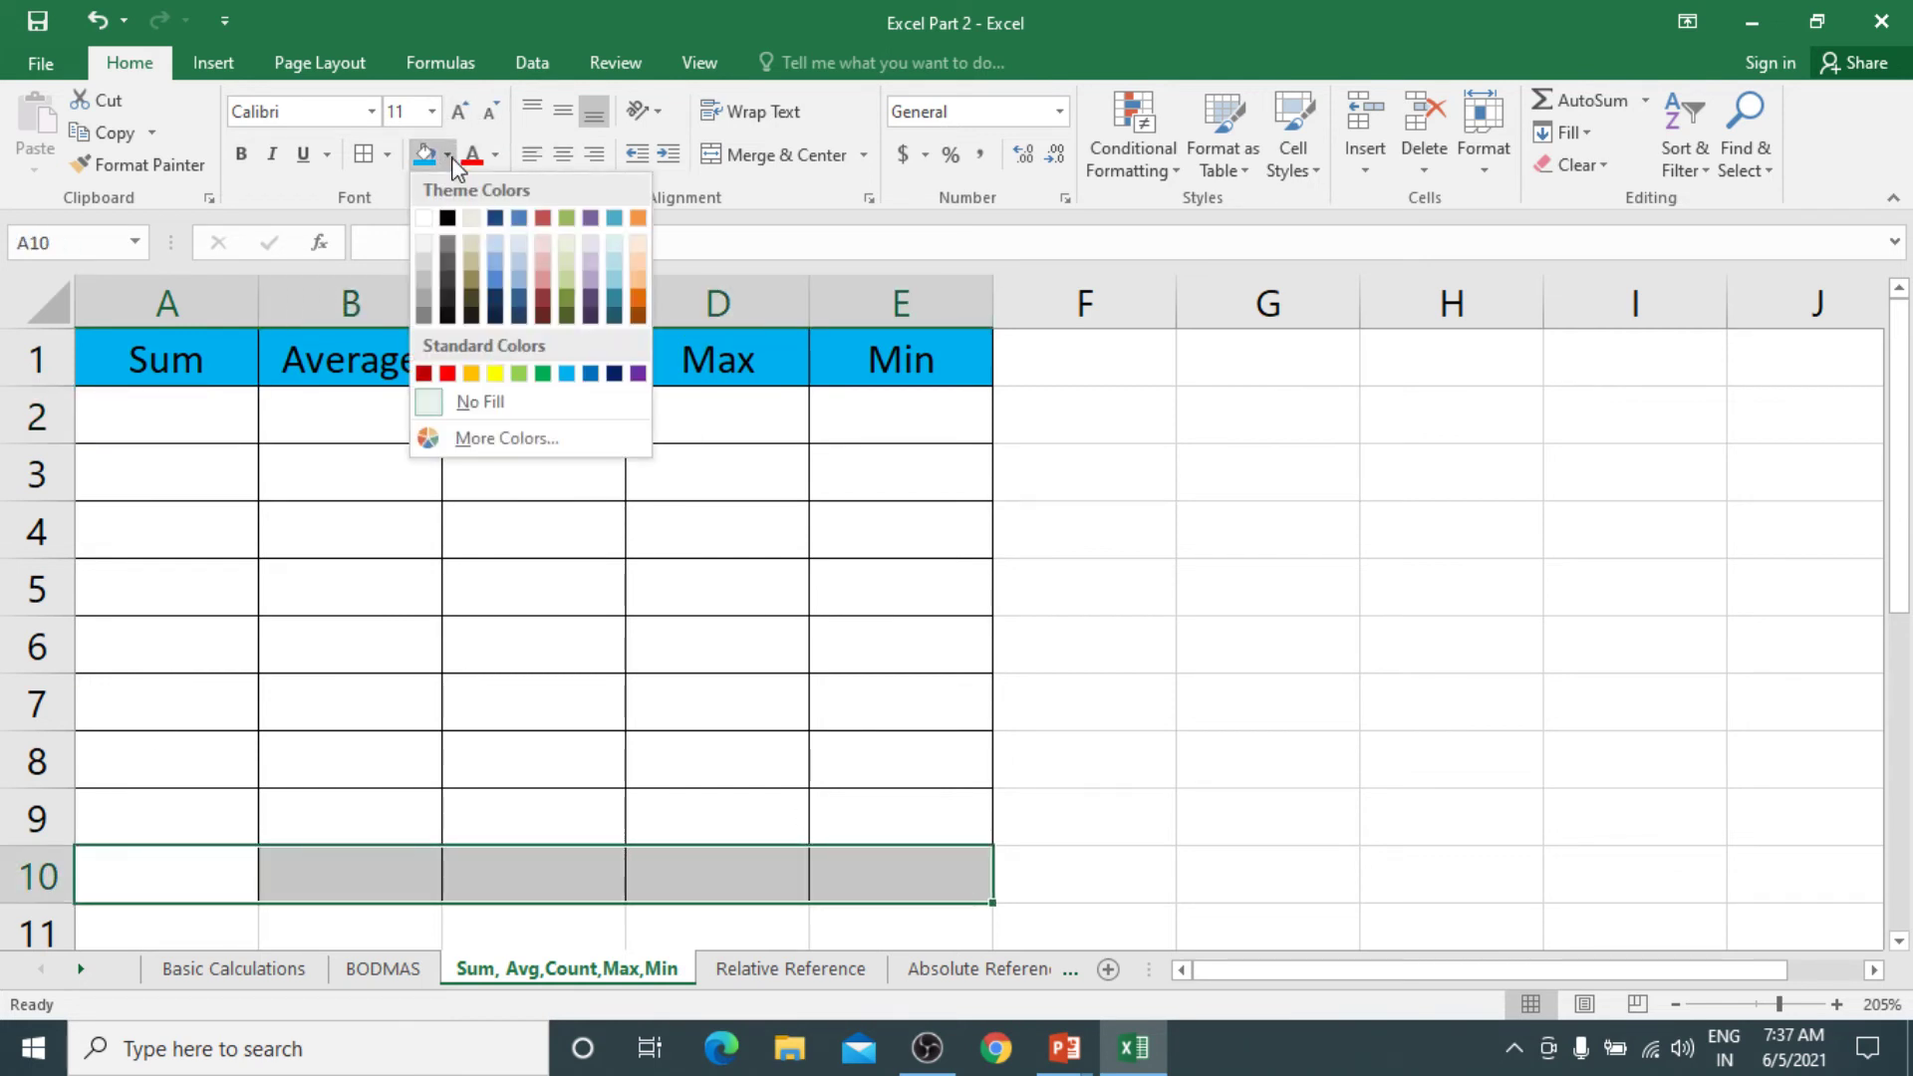
left_click(479, 374)
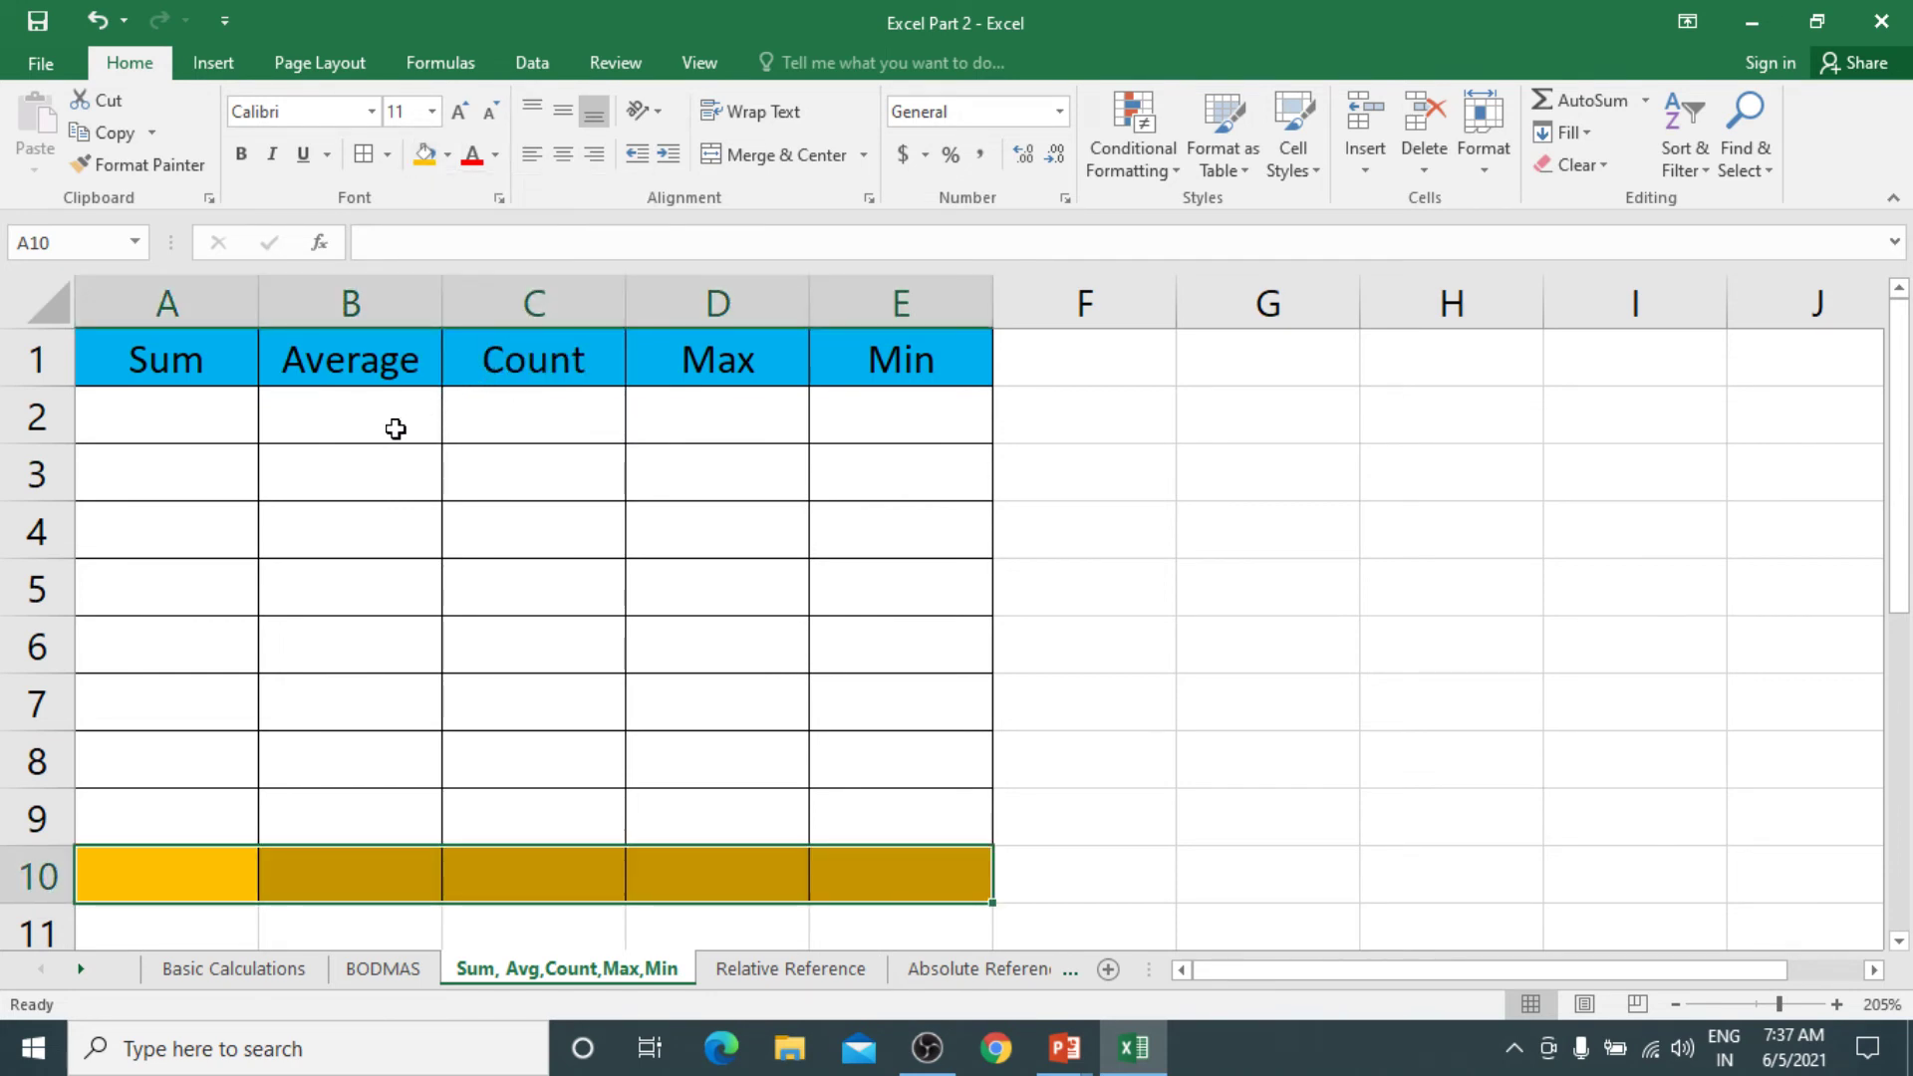
Enter 49, 34, 24, 34, 46, 55, 44 and 33 down the Sum column in A2:A9
left_click(221, 430)
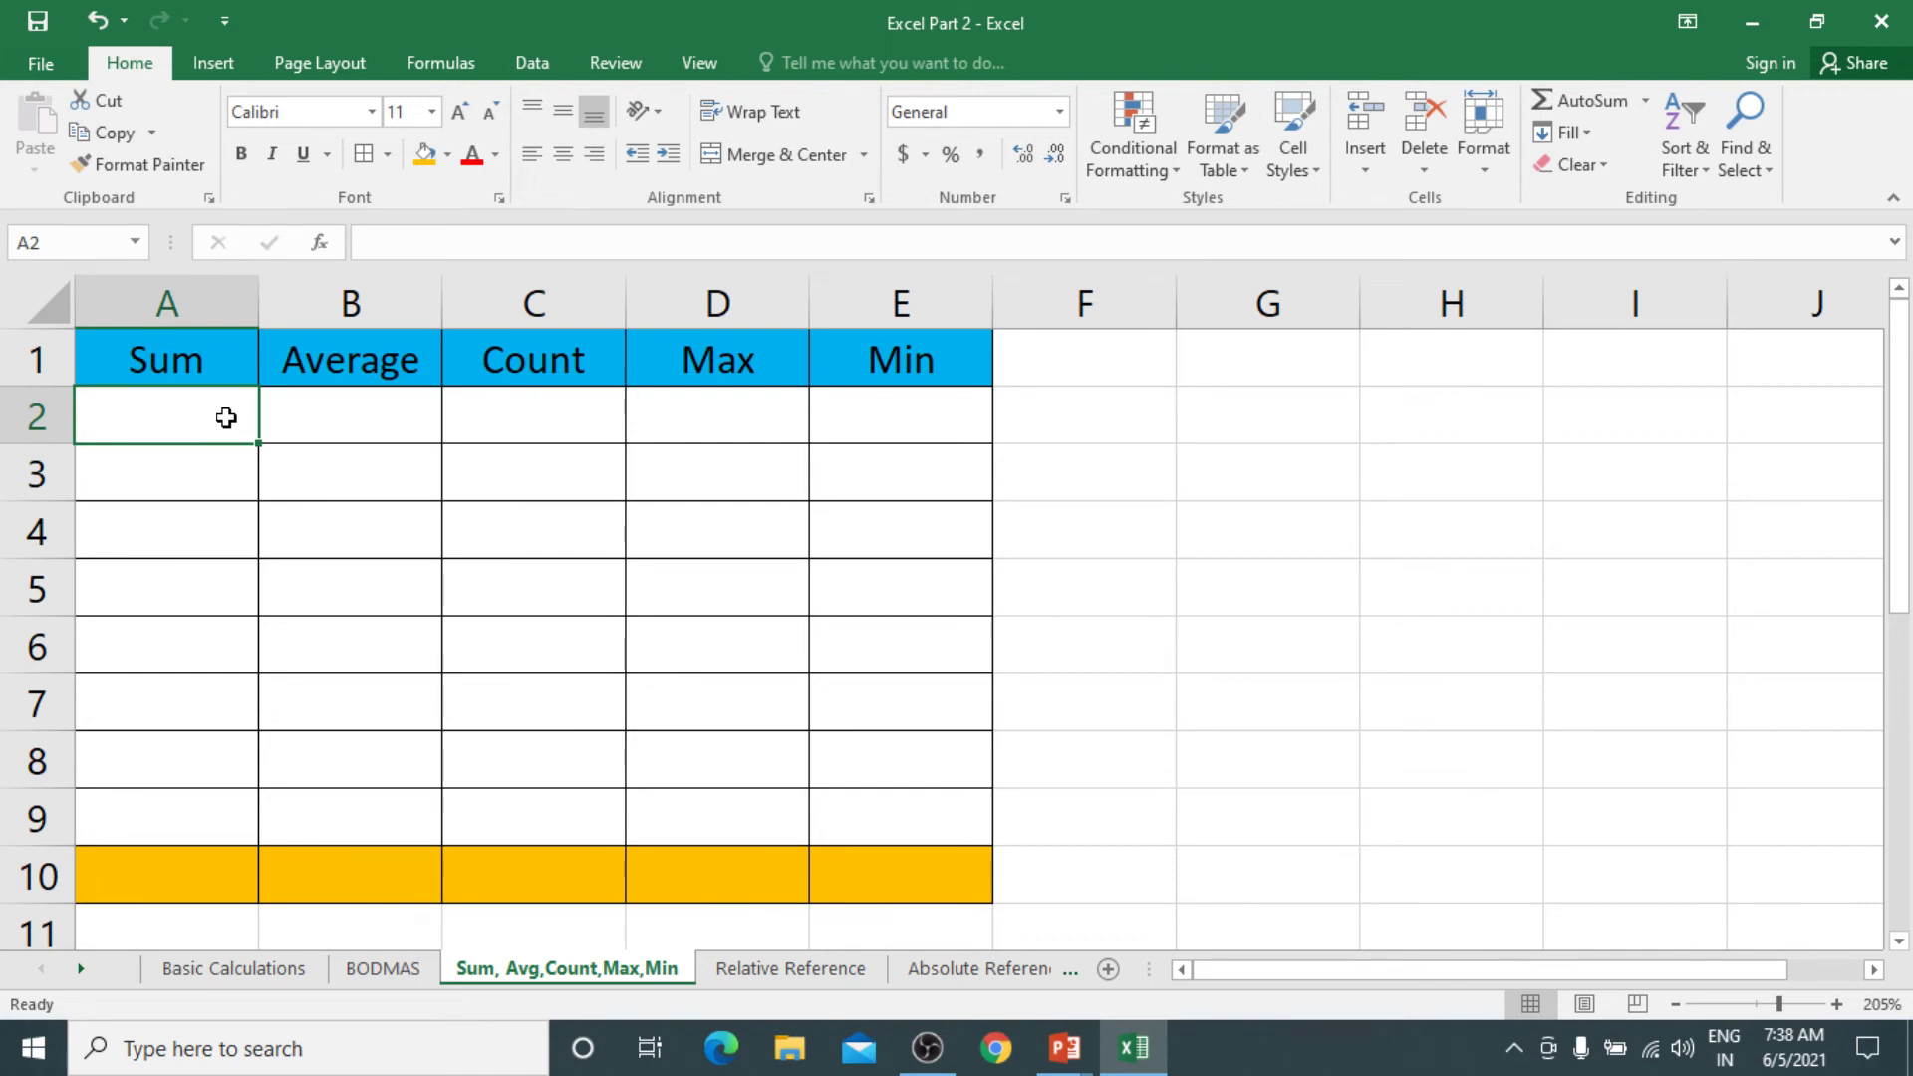
type("49")
key("Return")
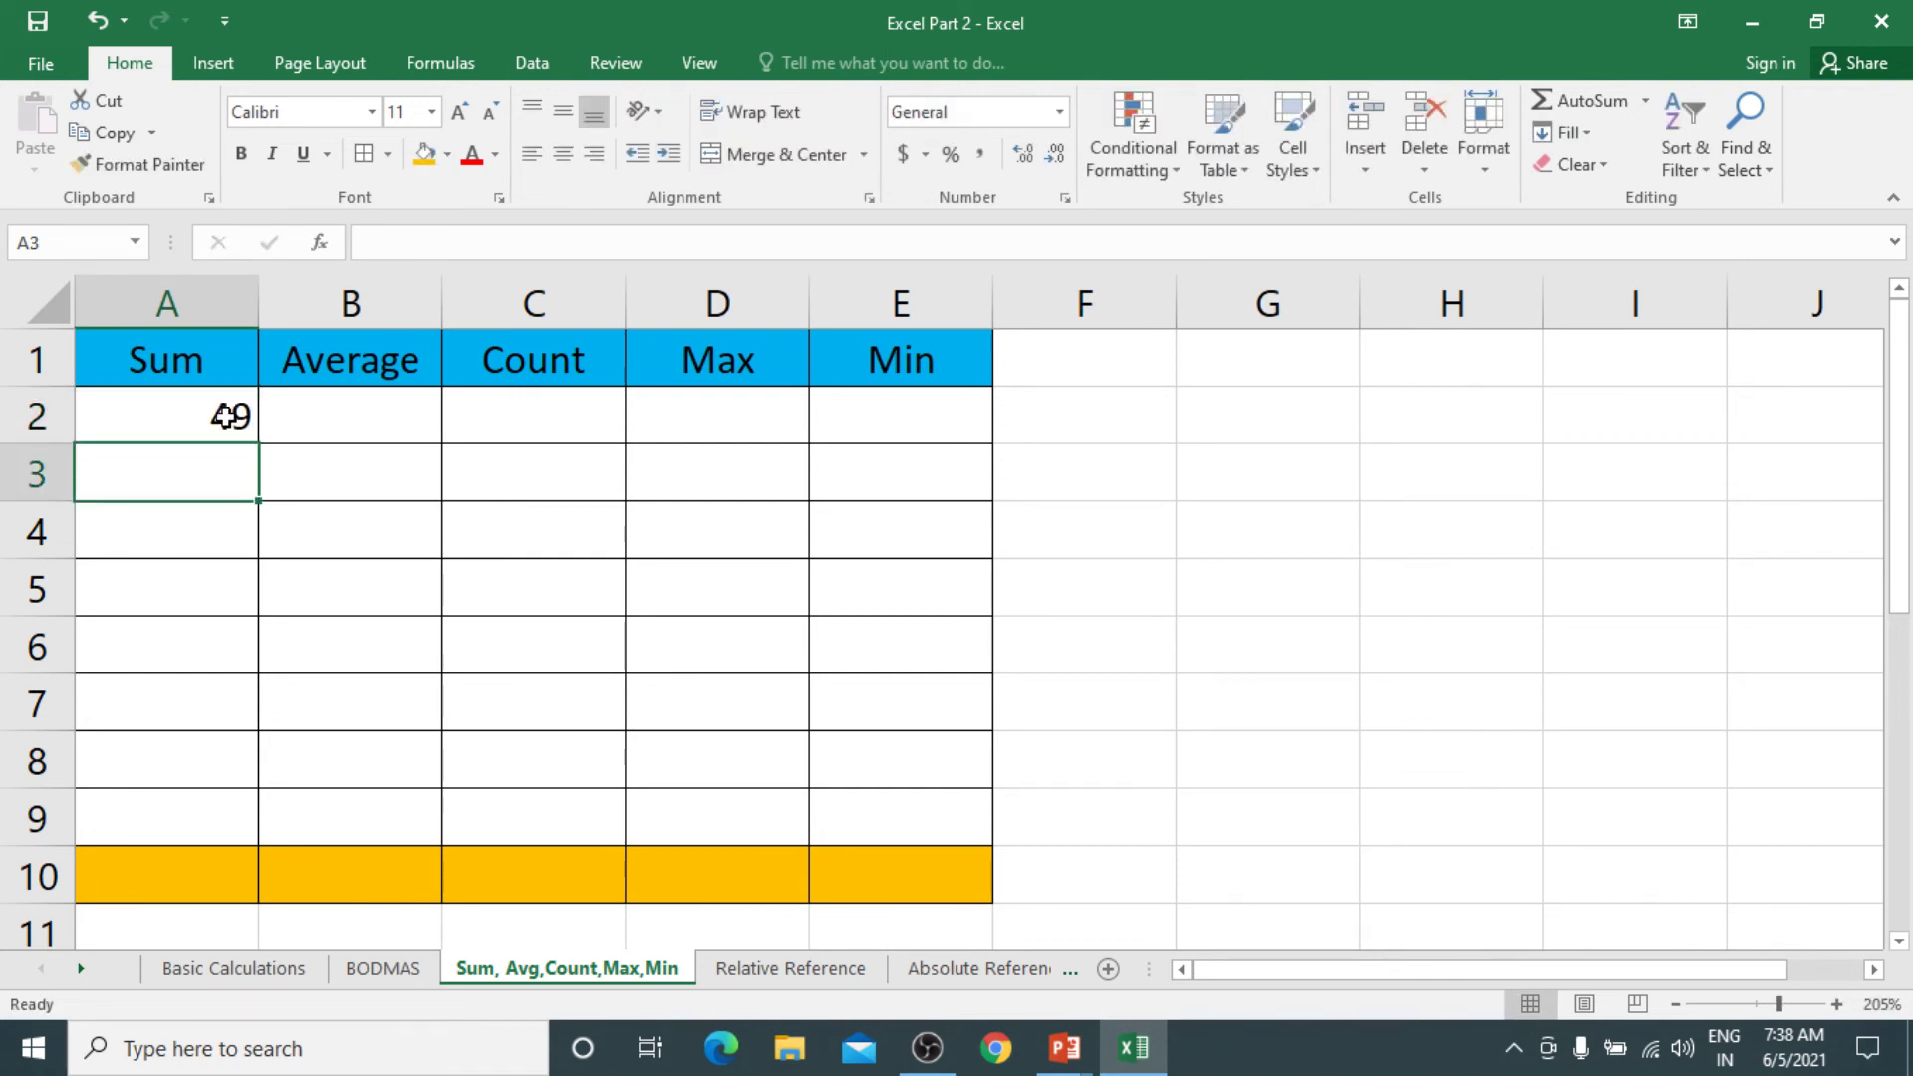
type("34")
key("Return")
type("243")
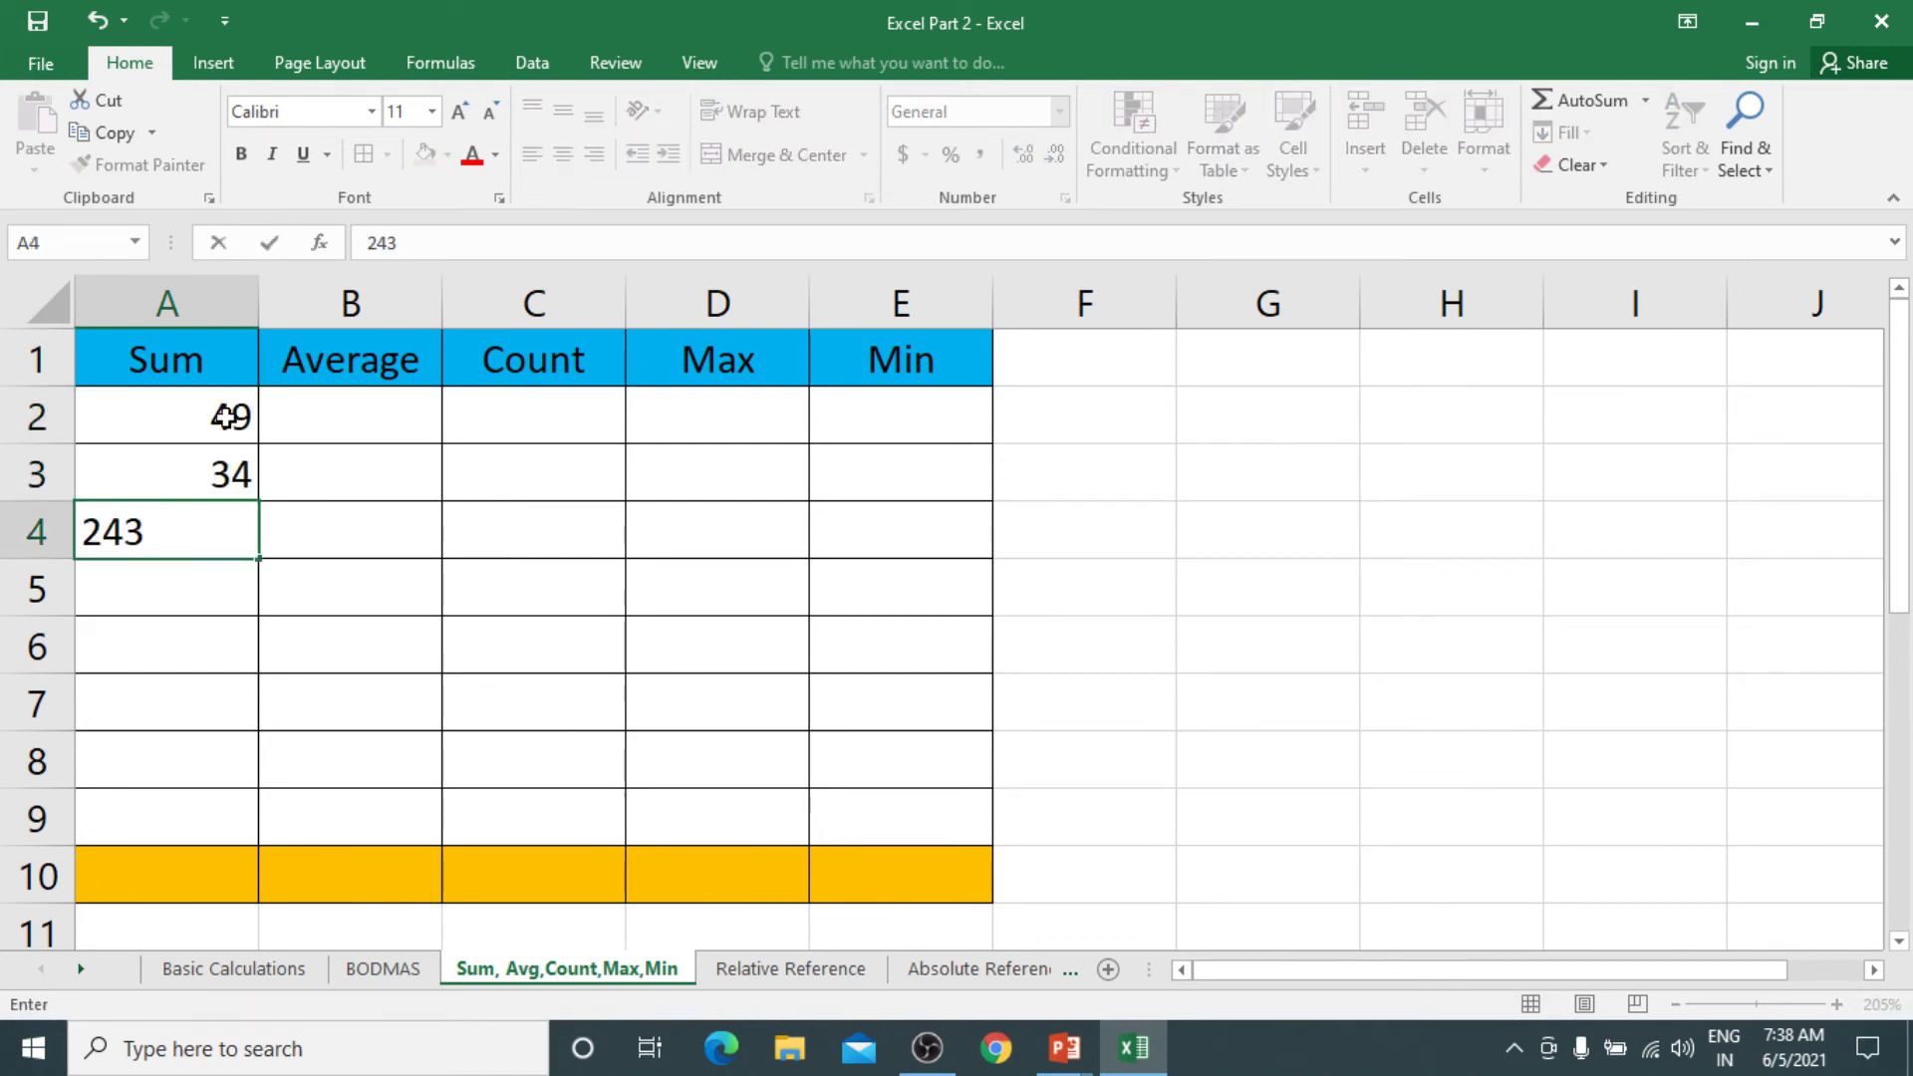
key("BackSpace")
key("Return")
type("34")
key("Return")
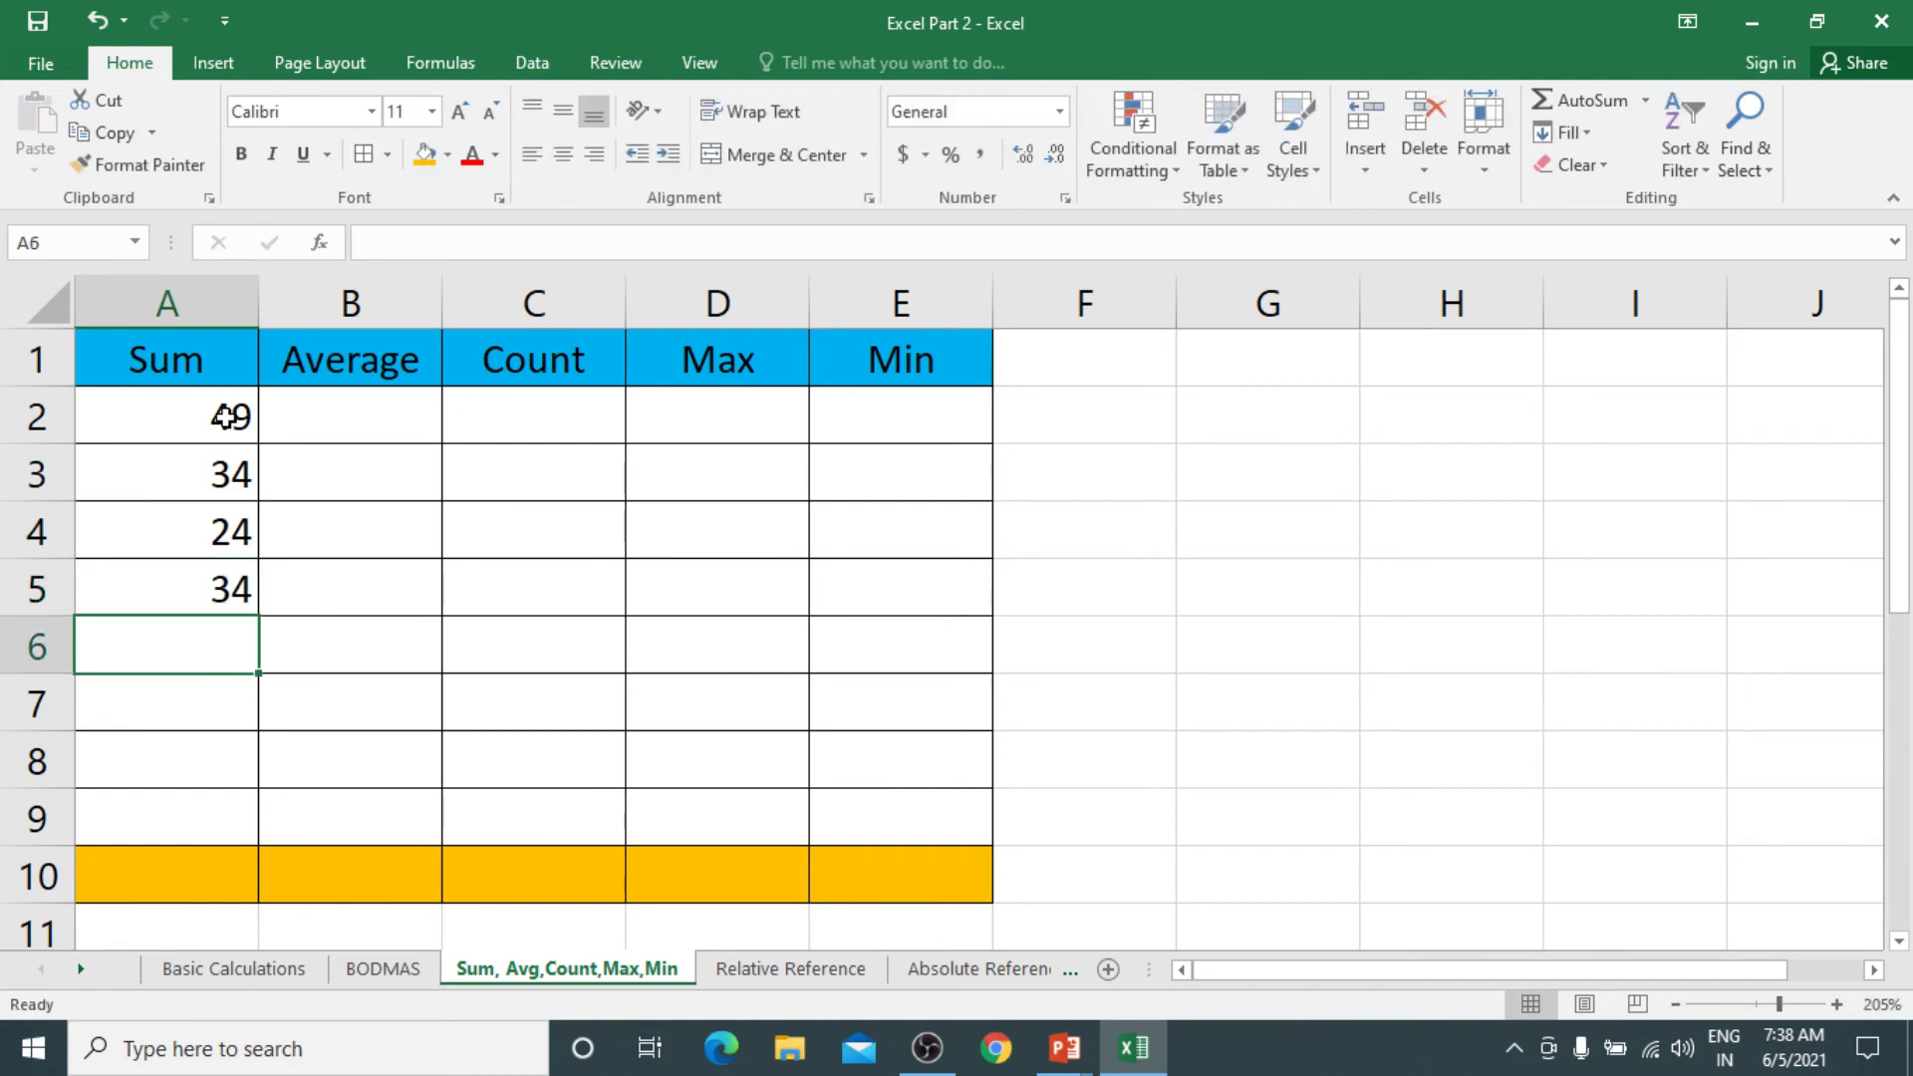
type("46")
key("Return")
type("55")
key("Return")
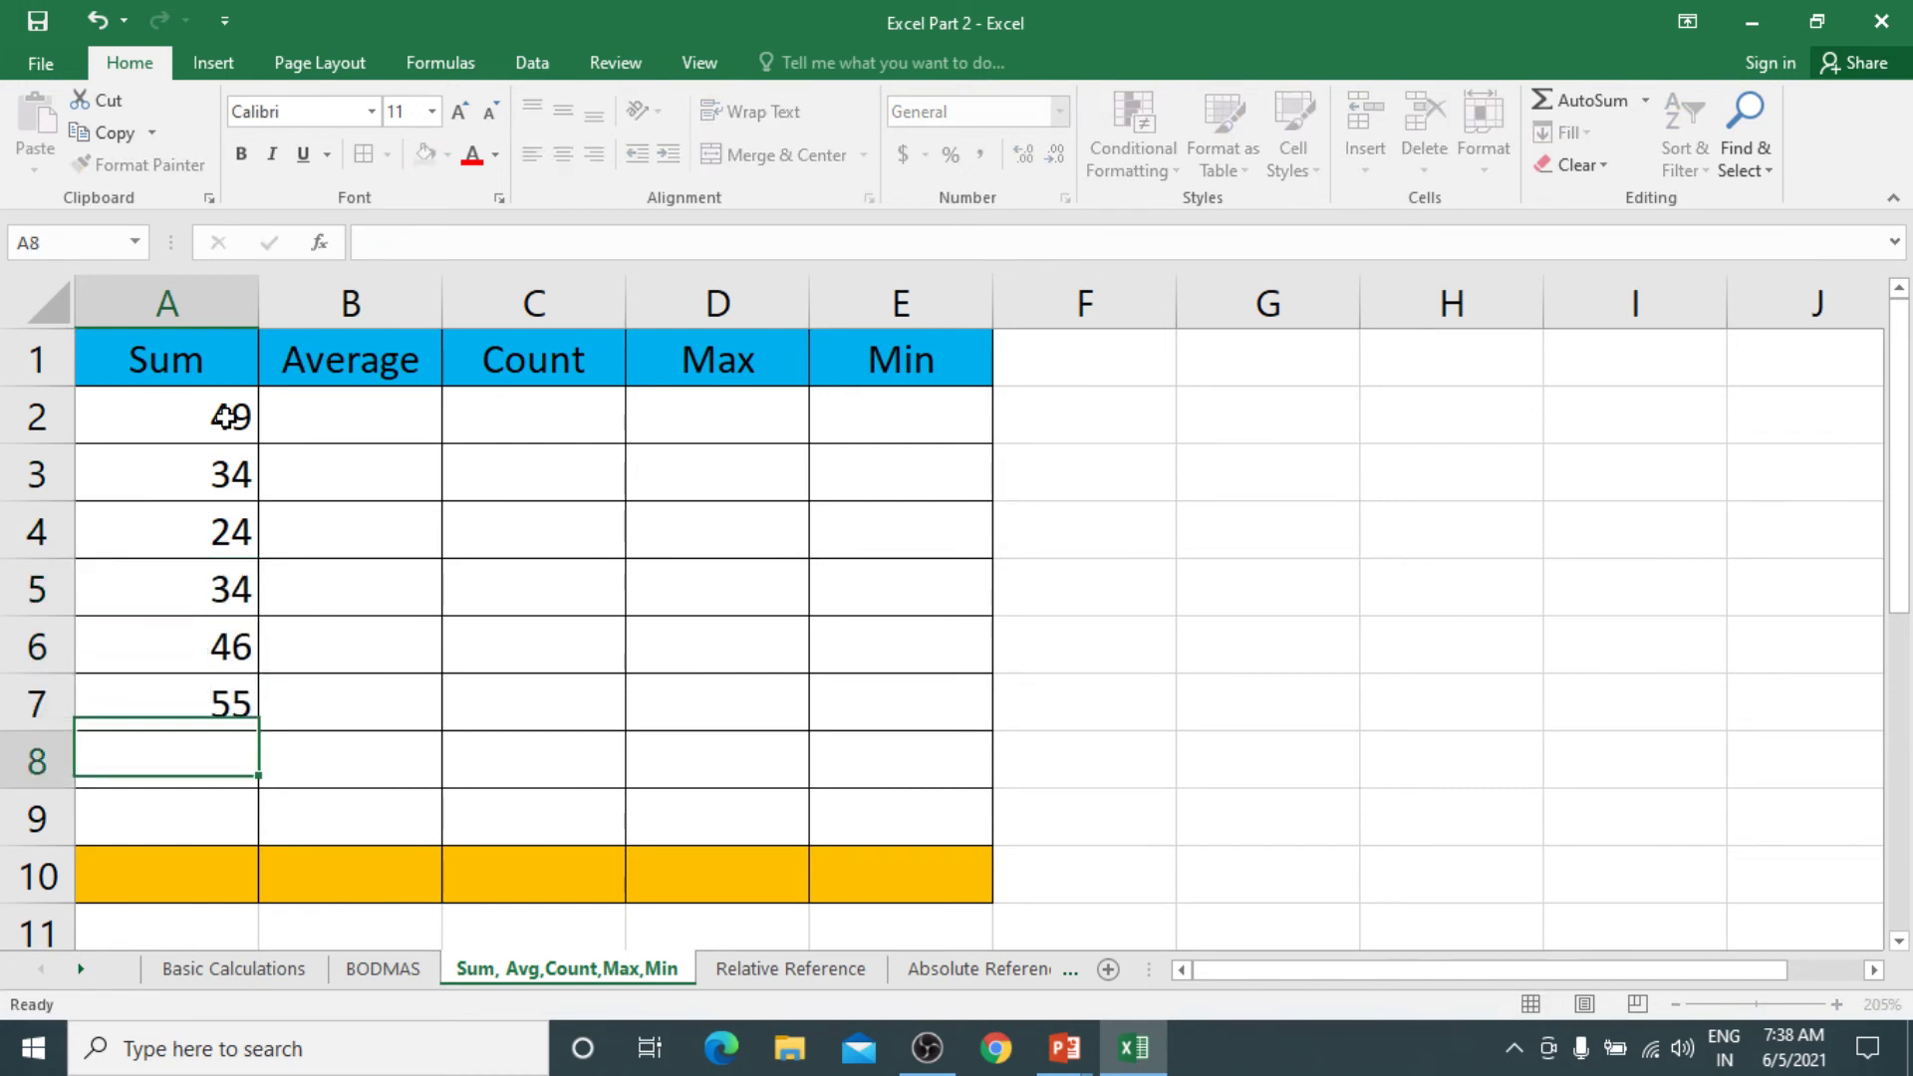
type("44")
key("Return")
type("33")
key("Return")
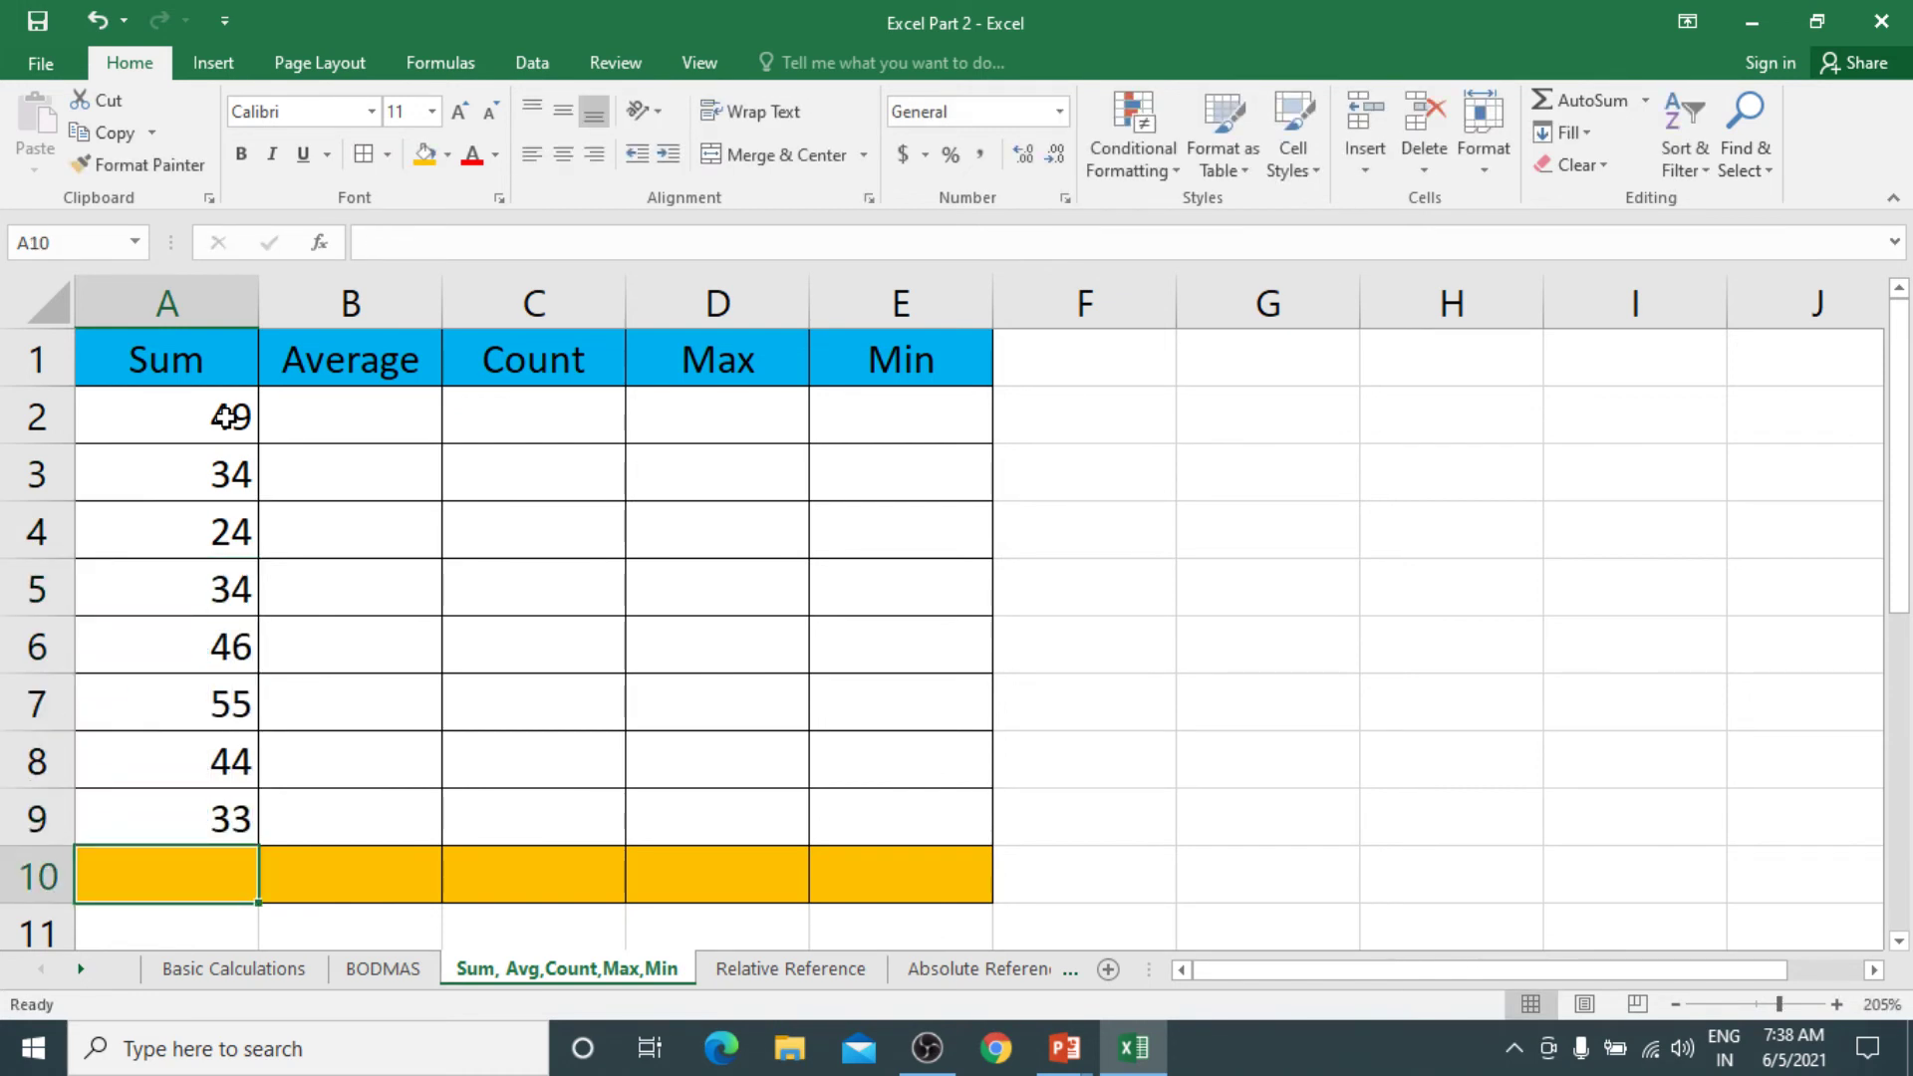
Centre the numbers in A2:A9 and fill them across the Average, Count, Max and Min columns to E9
left_click(154, 406)
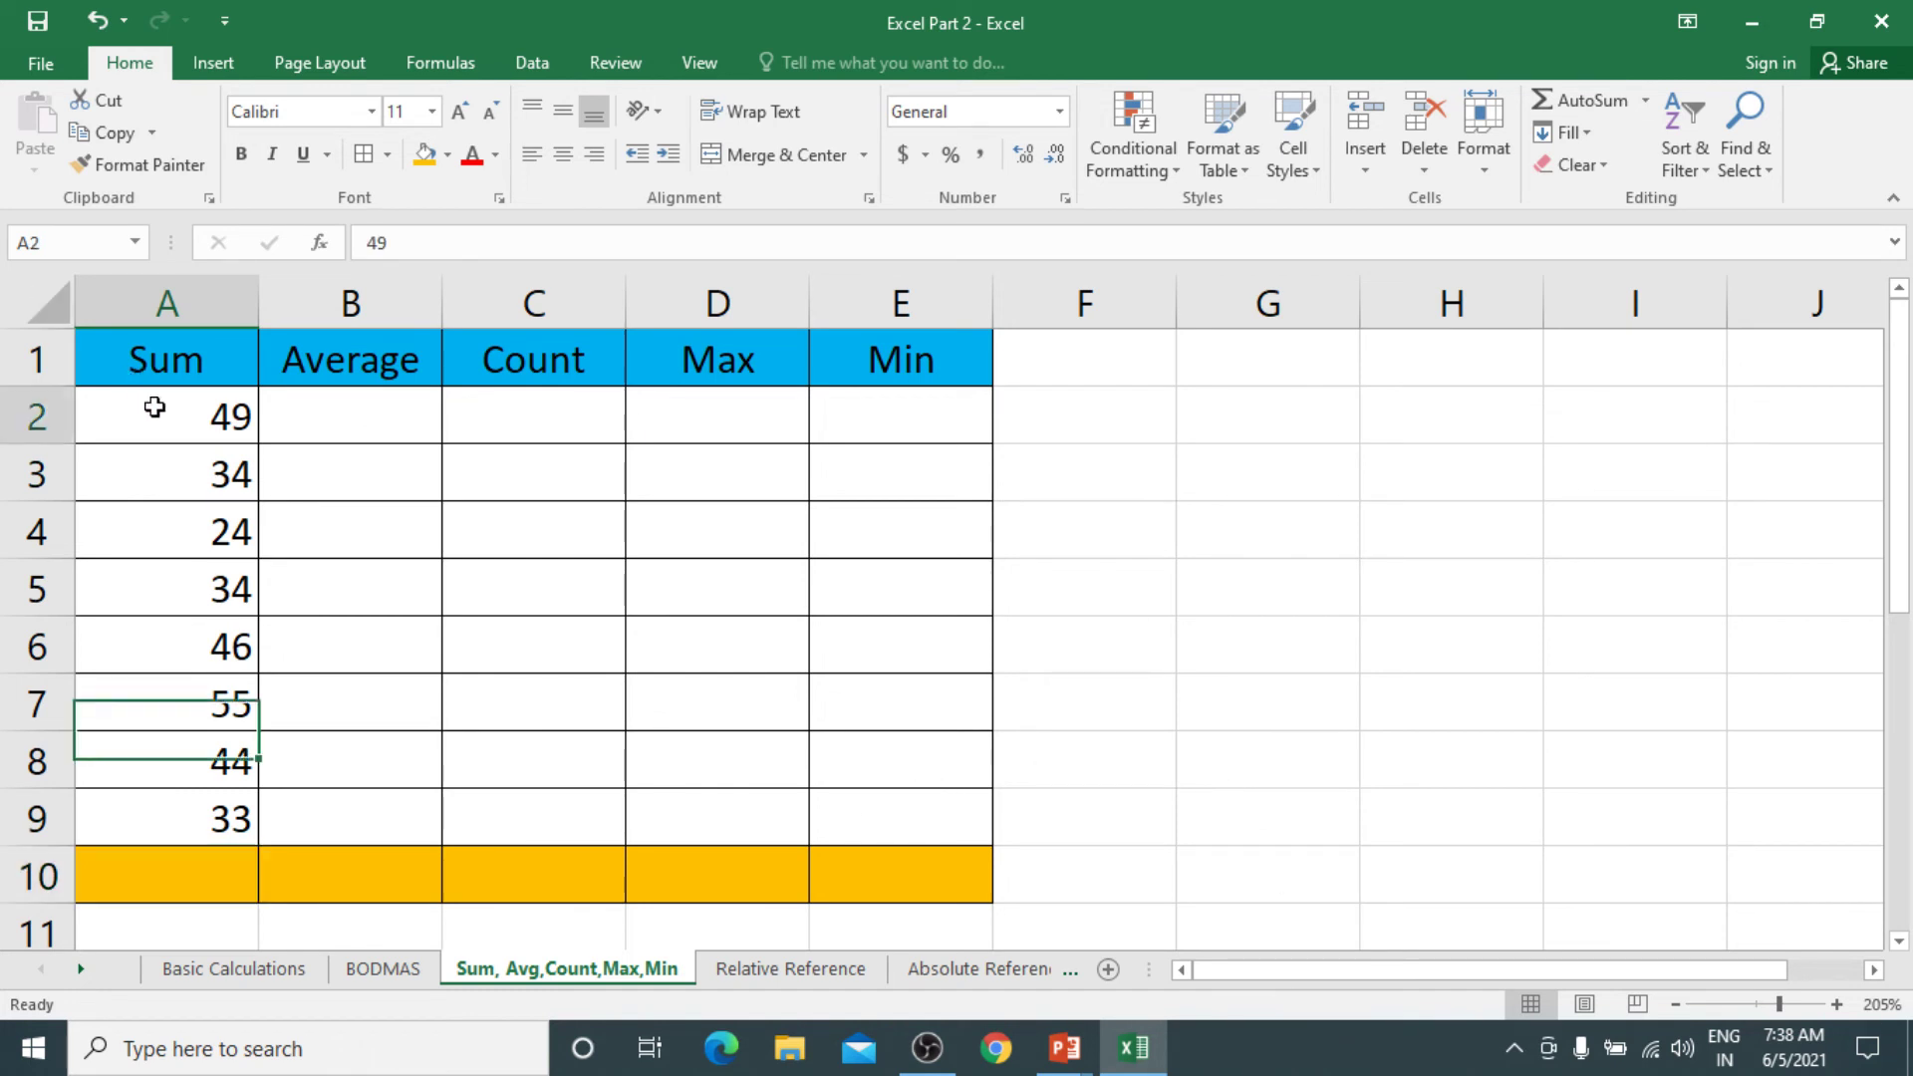
left_click_drag(154, 406, 110, 833)
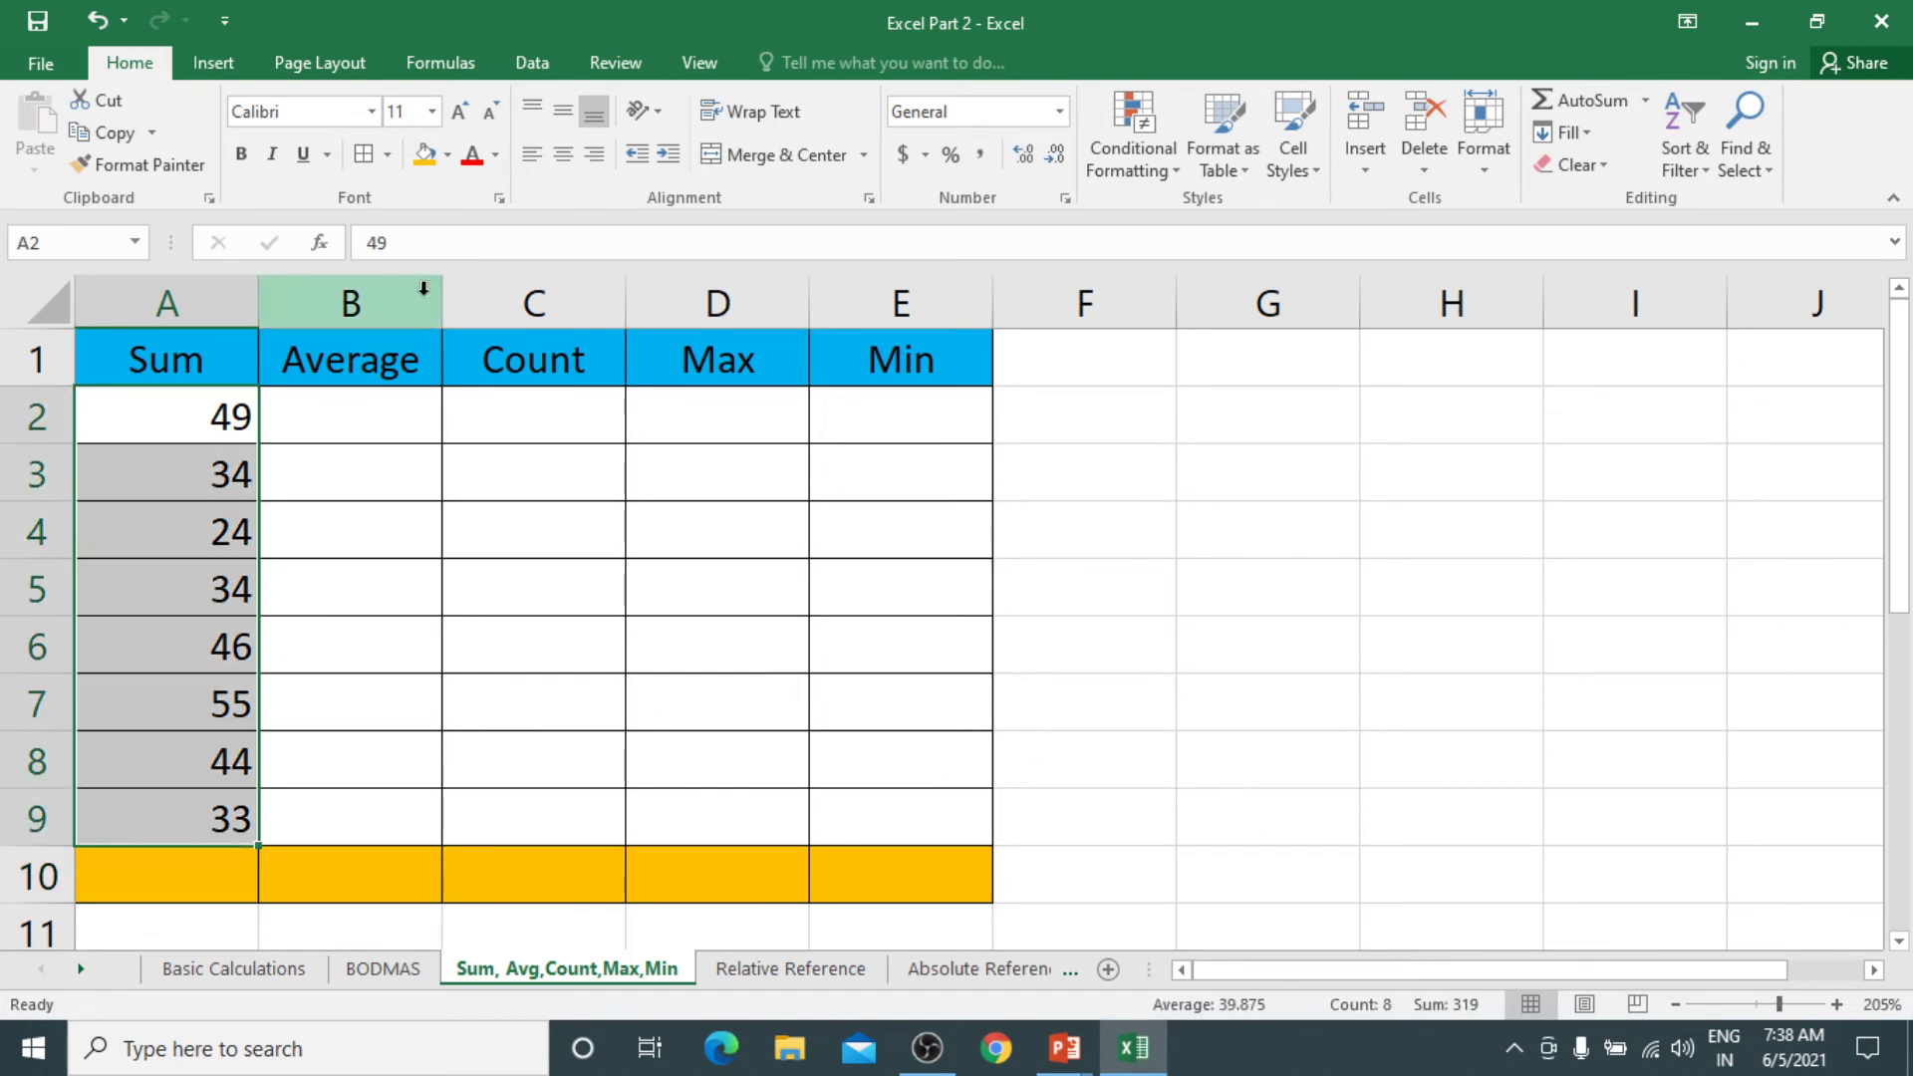
left_click(563, 155)
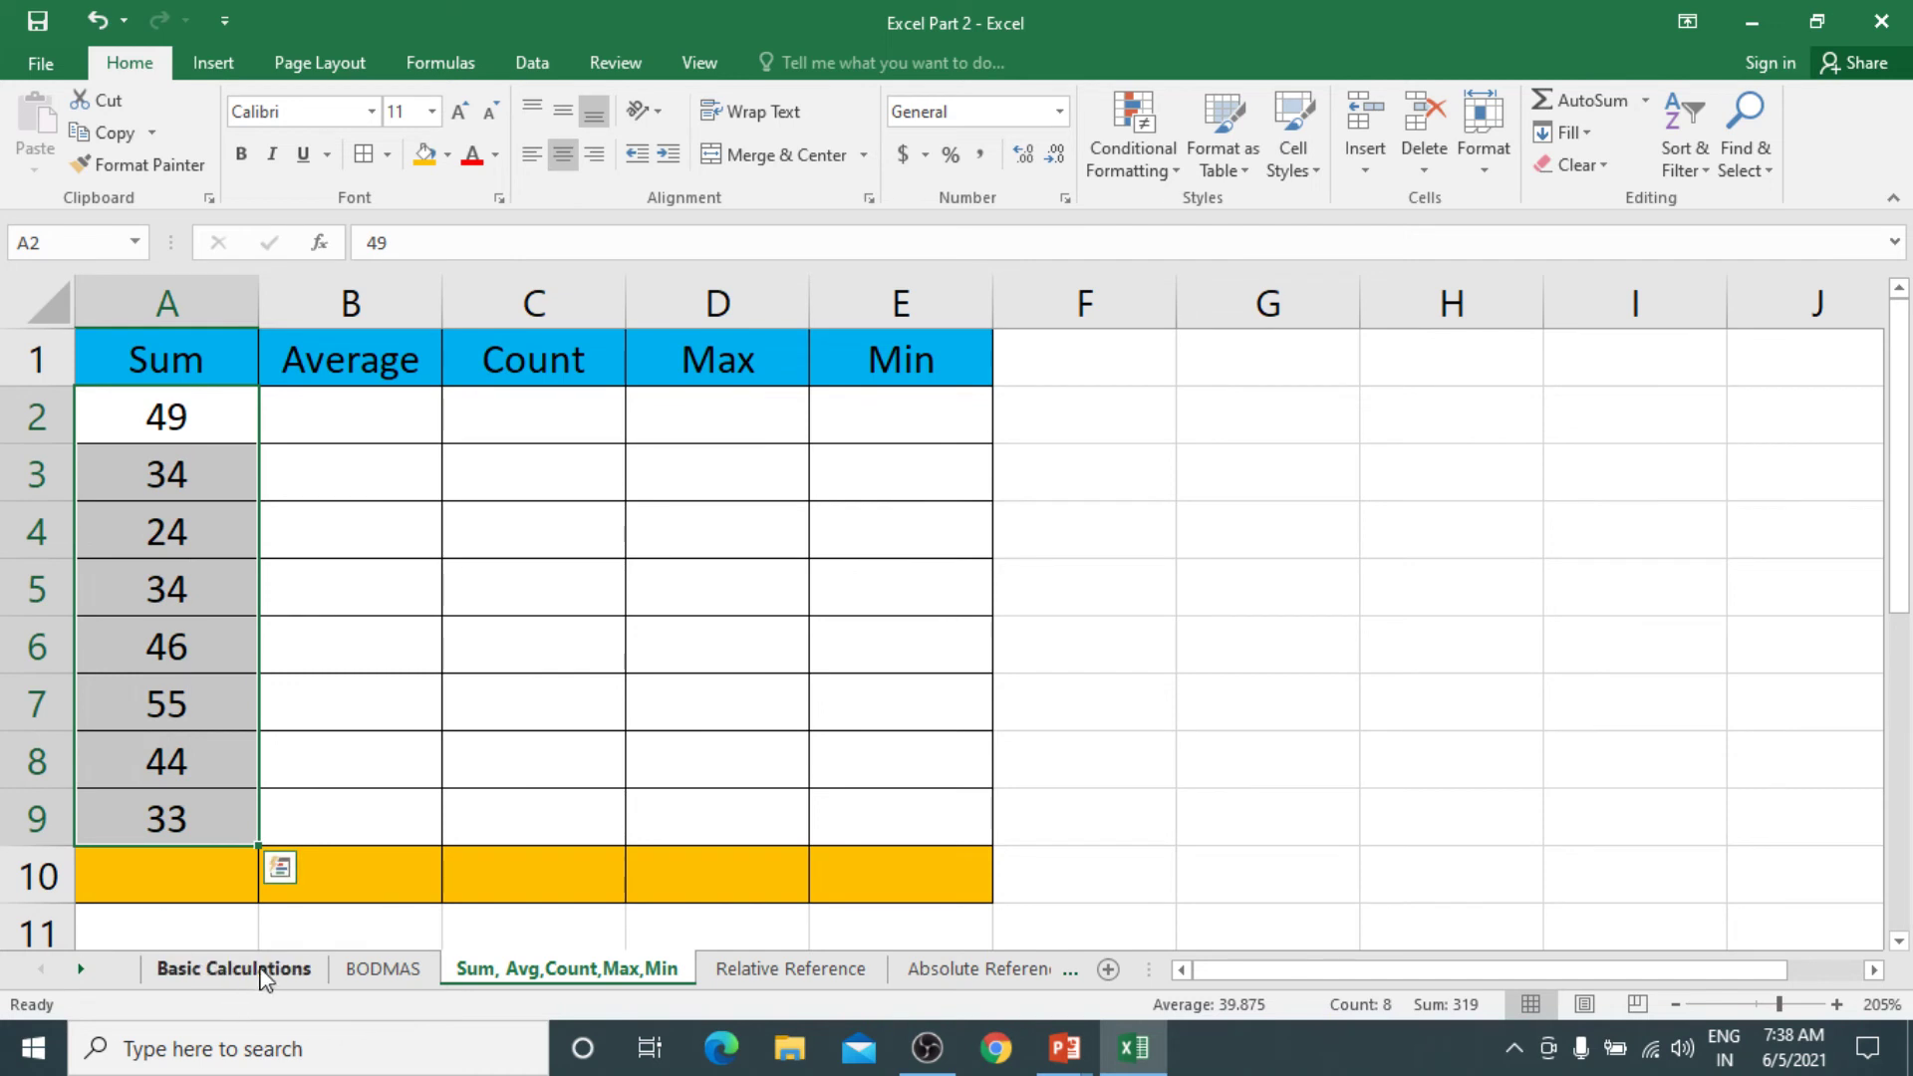
left_click_drag(258, 847, 927, 880)
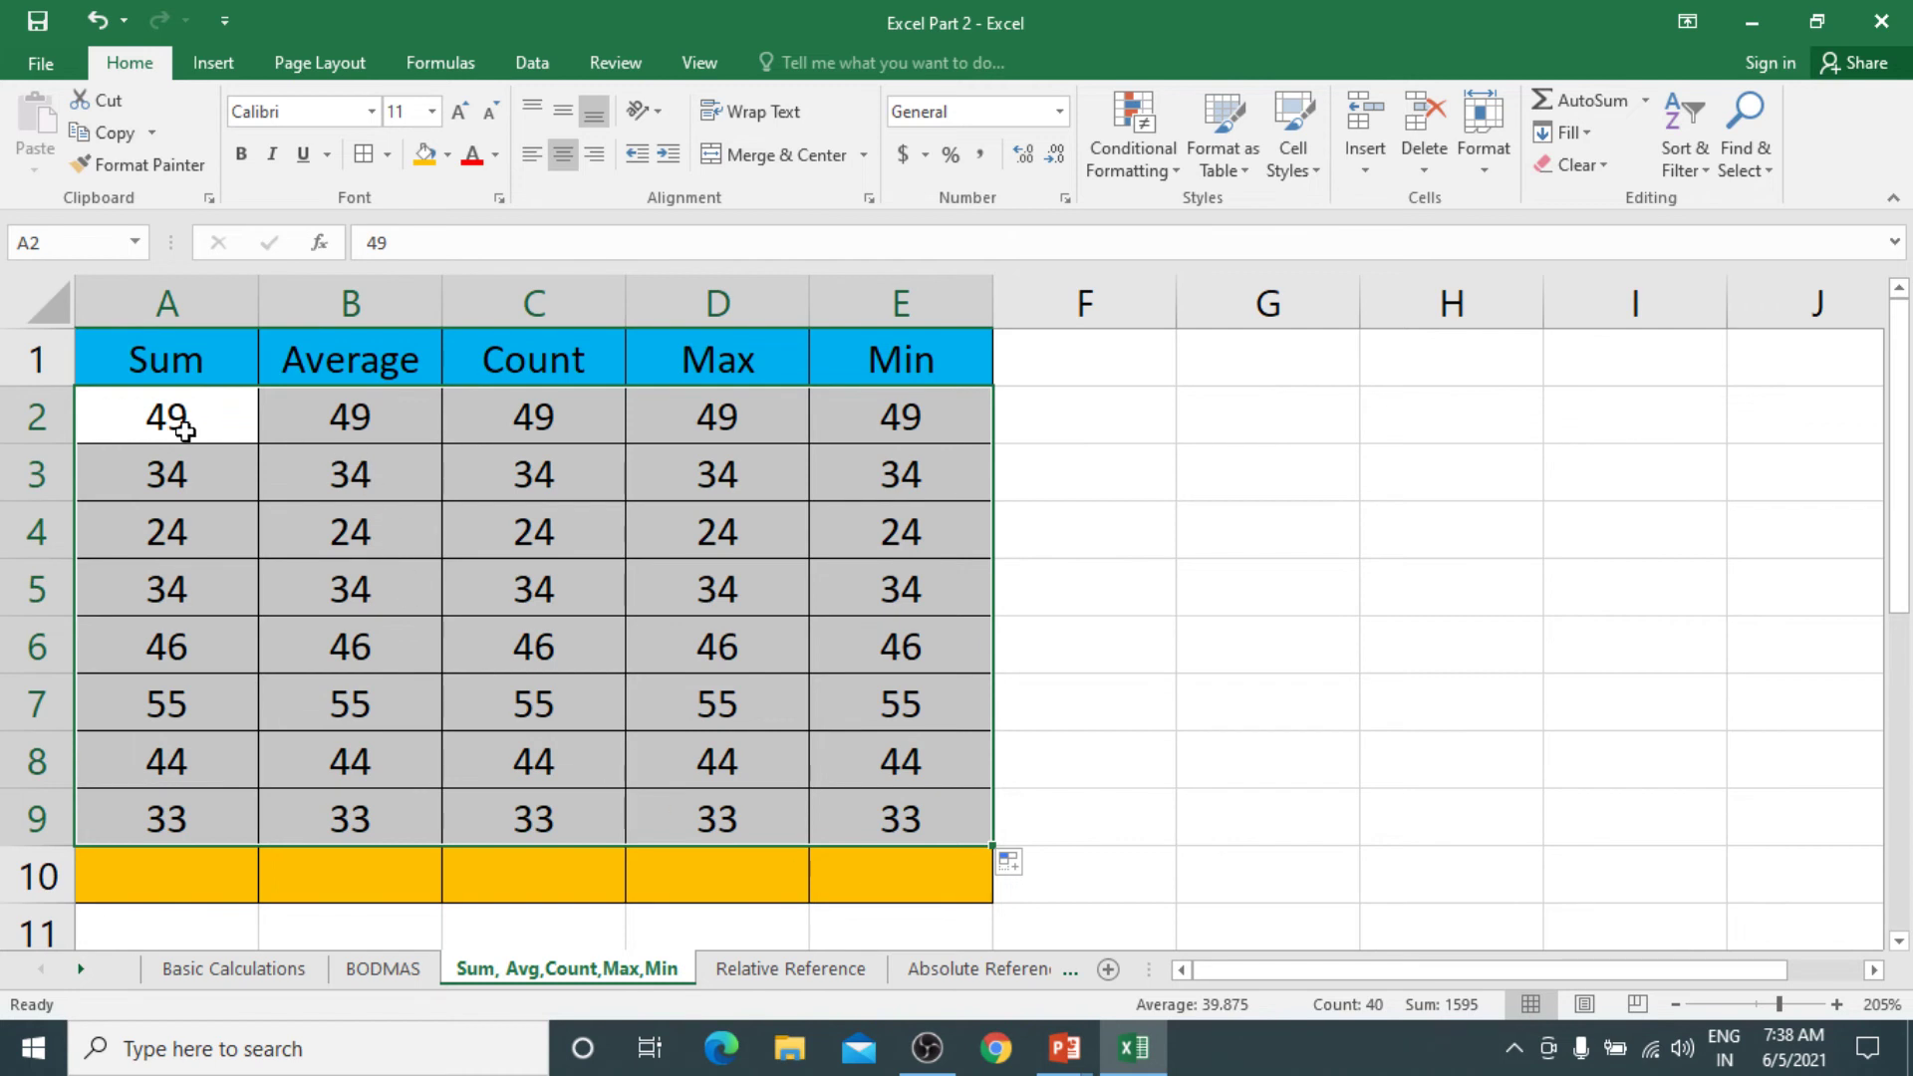
left_click(159, 858)
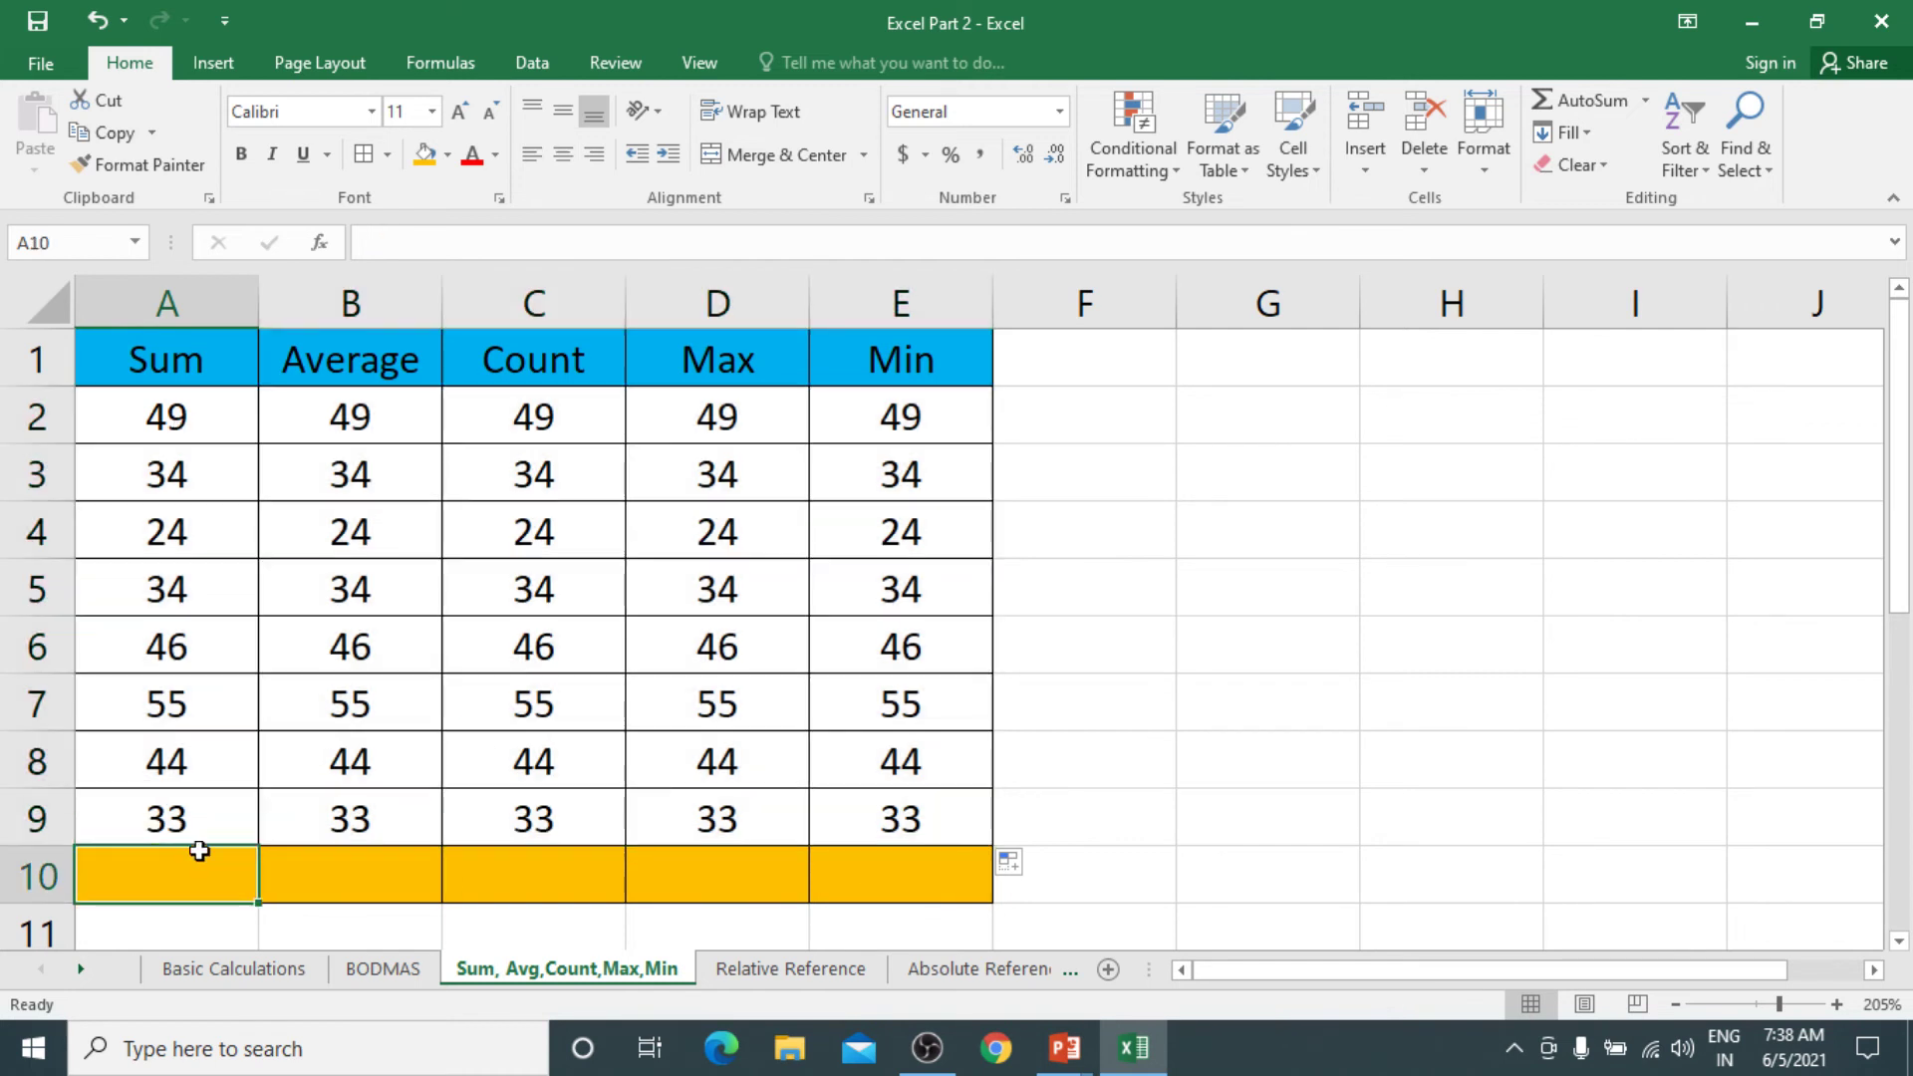
left_click(311, 796)
right_click(312, 797)
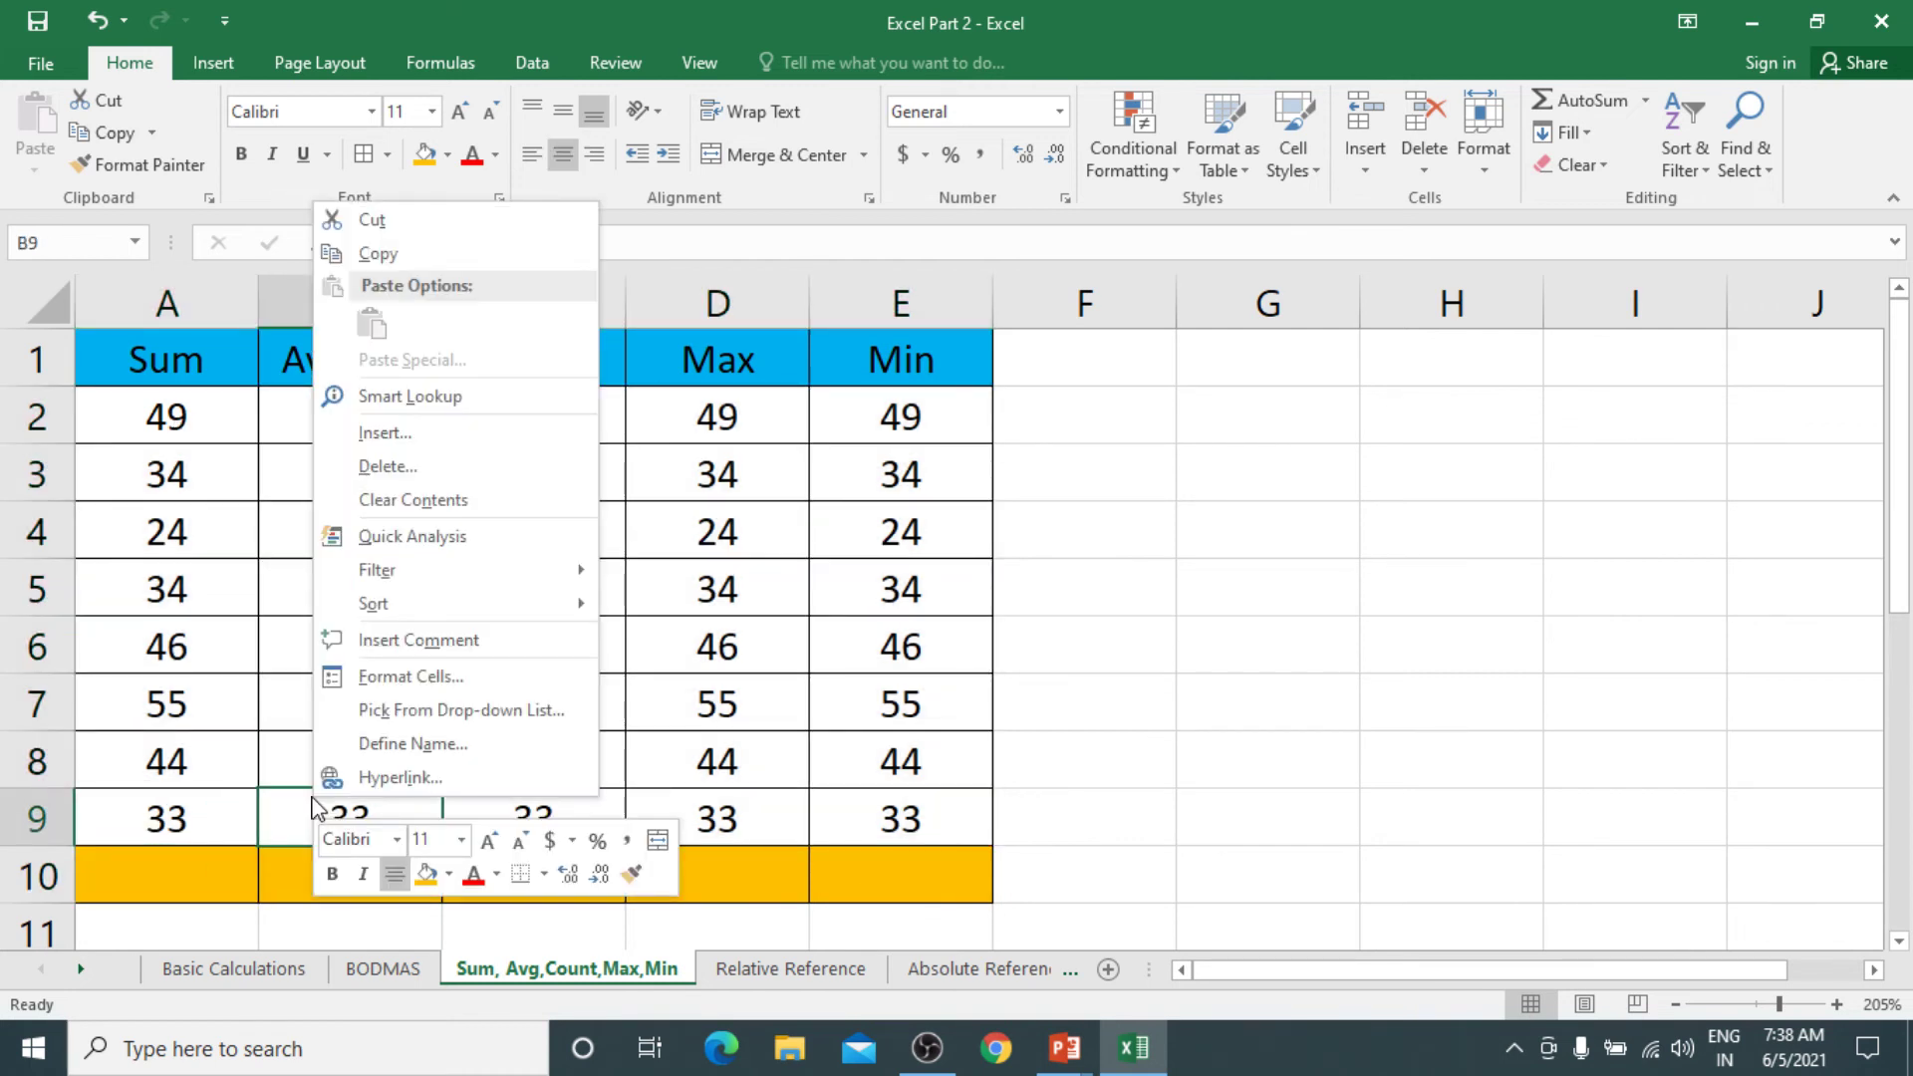
left_click(245, 727)
Add the Sum column's values cell by cell in A10 with the formula =A2+A3+A4+A5+A6+A7+A8+A9
left_click(182, 869)
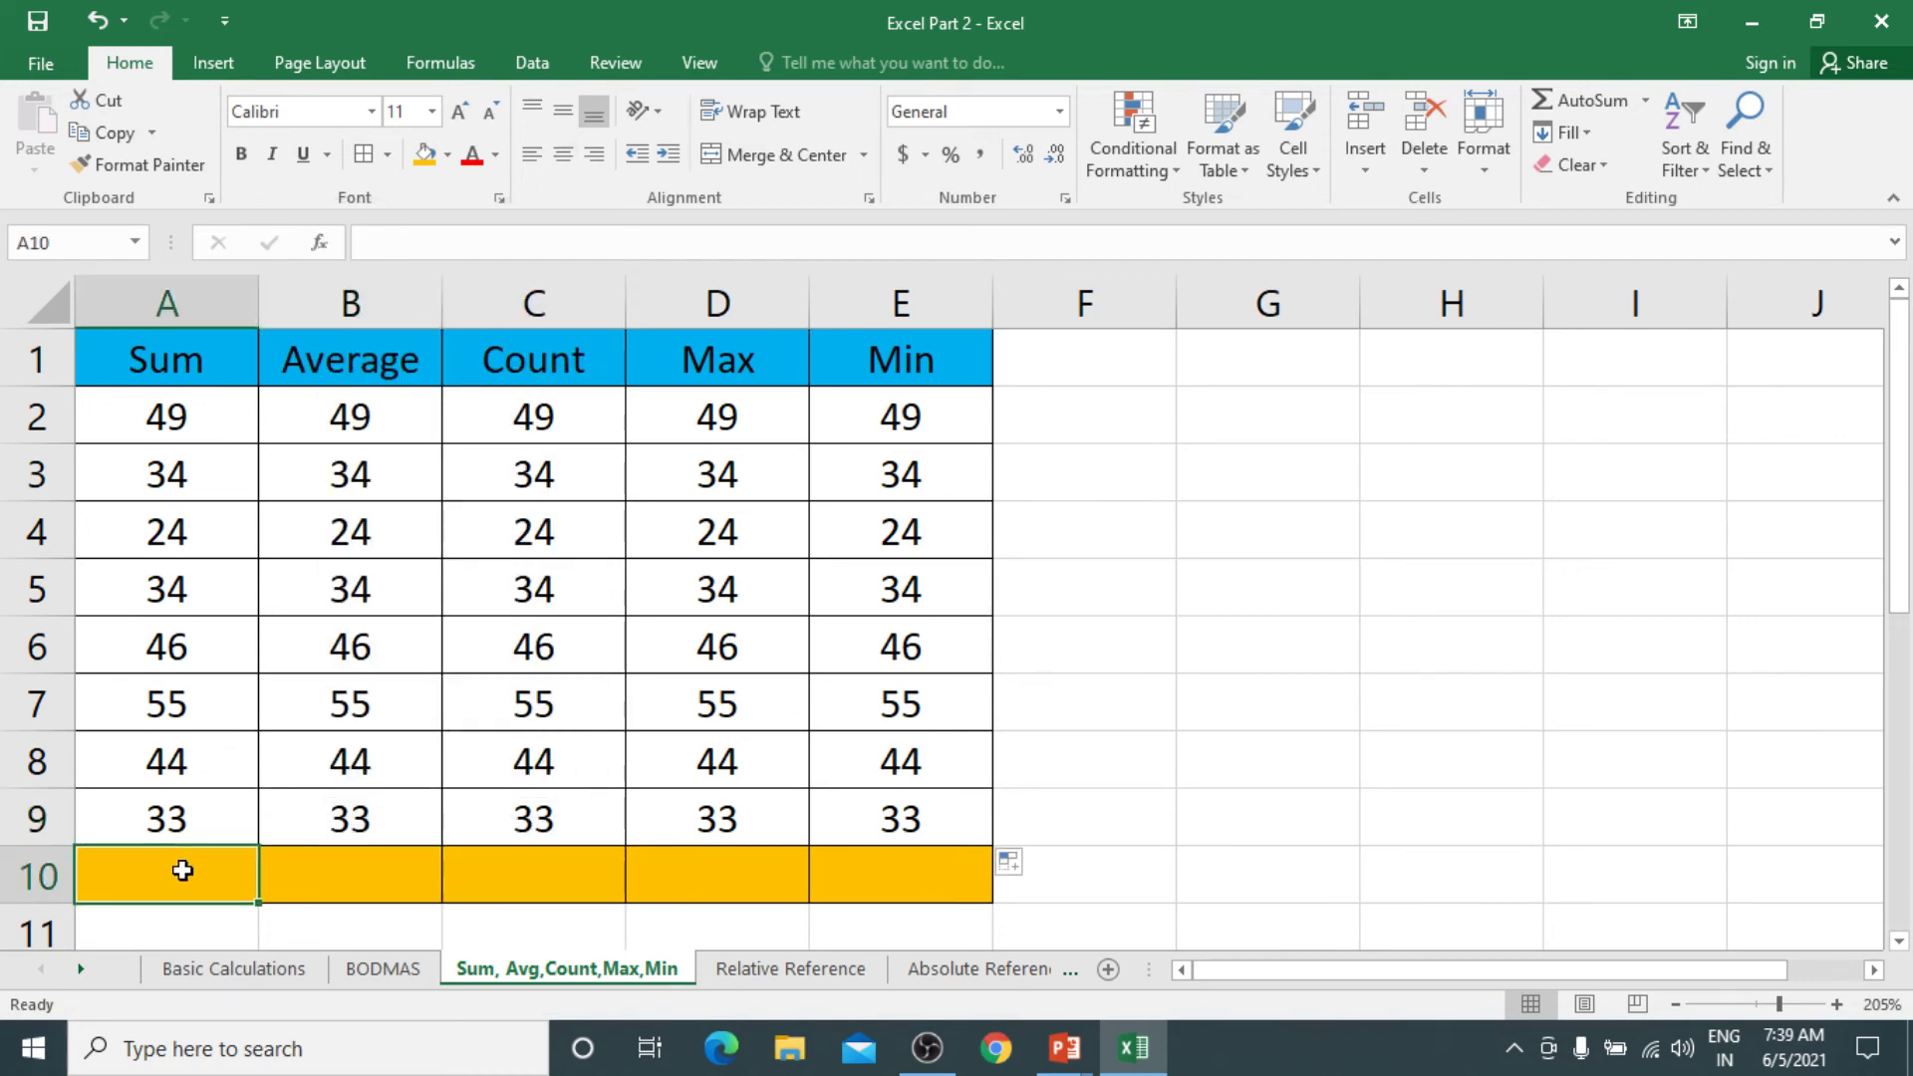
scroll(182, 870, "up", 2, "ctrl")
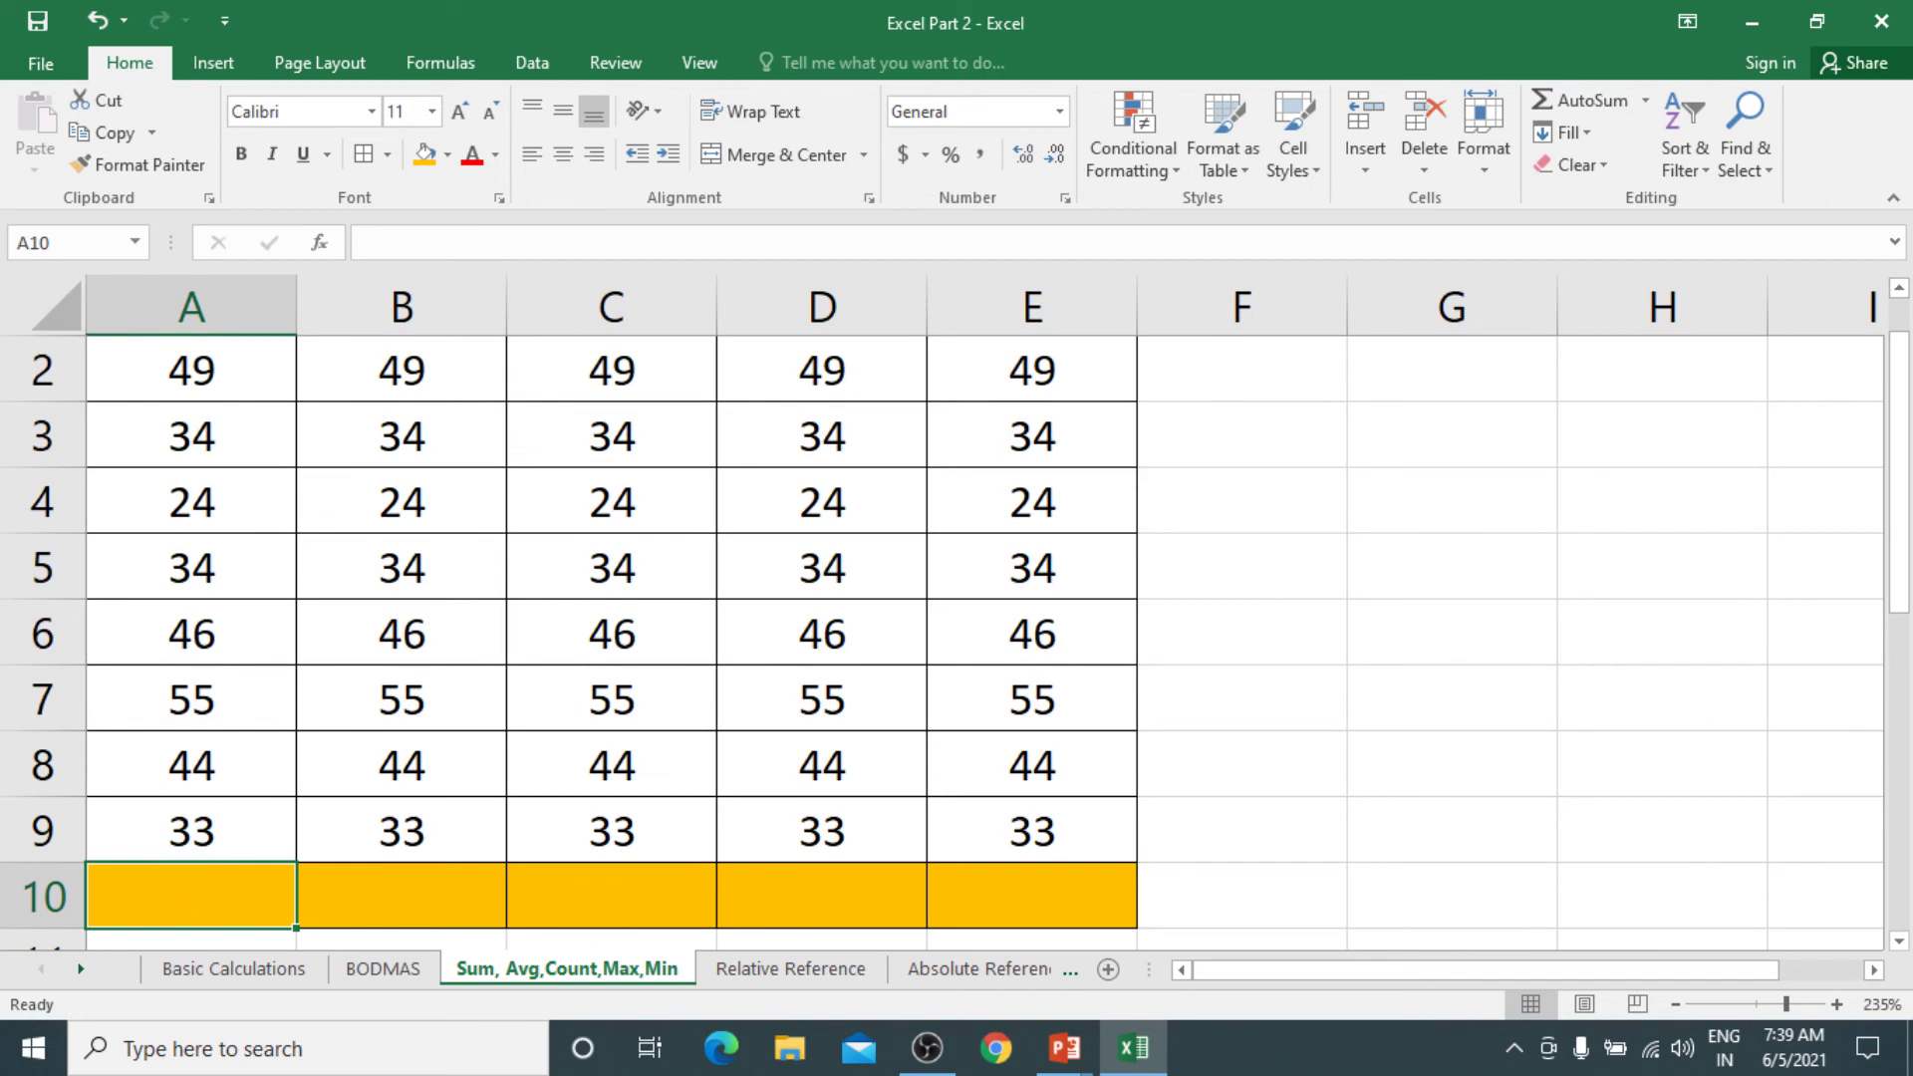
scroll(943, 612, "down", 2, "ctrl")
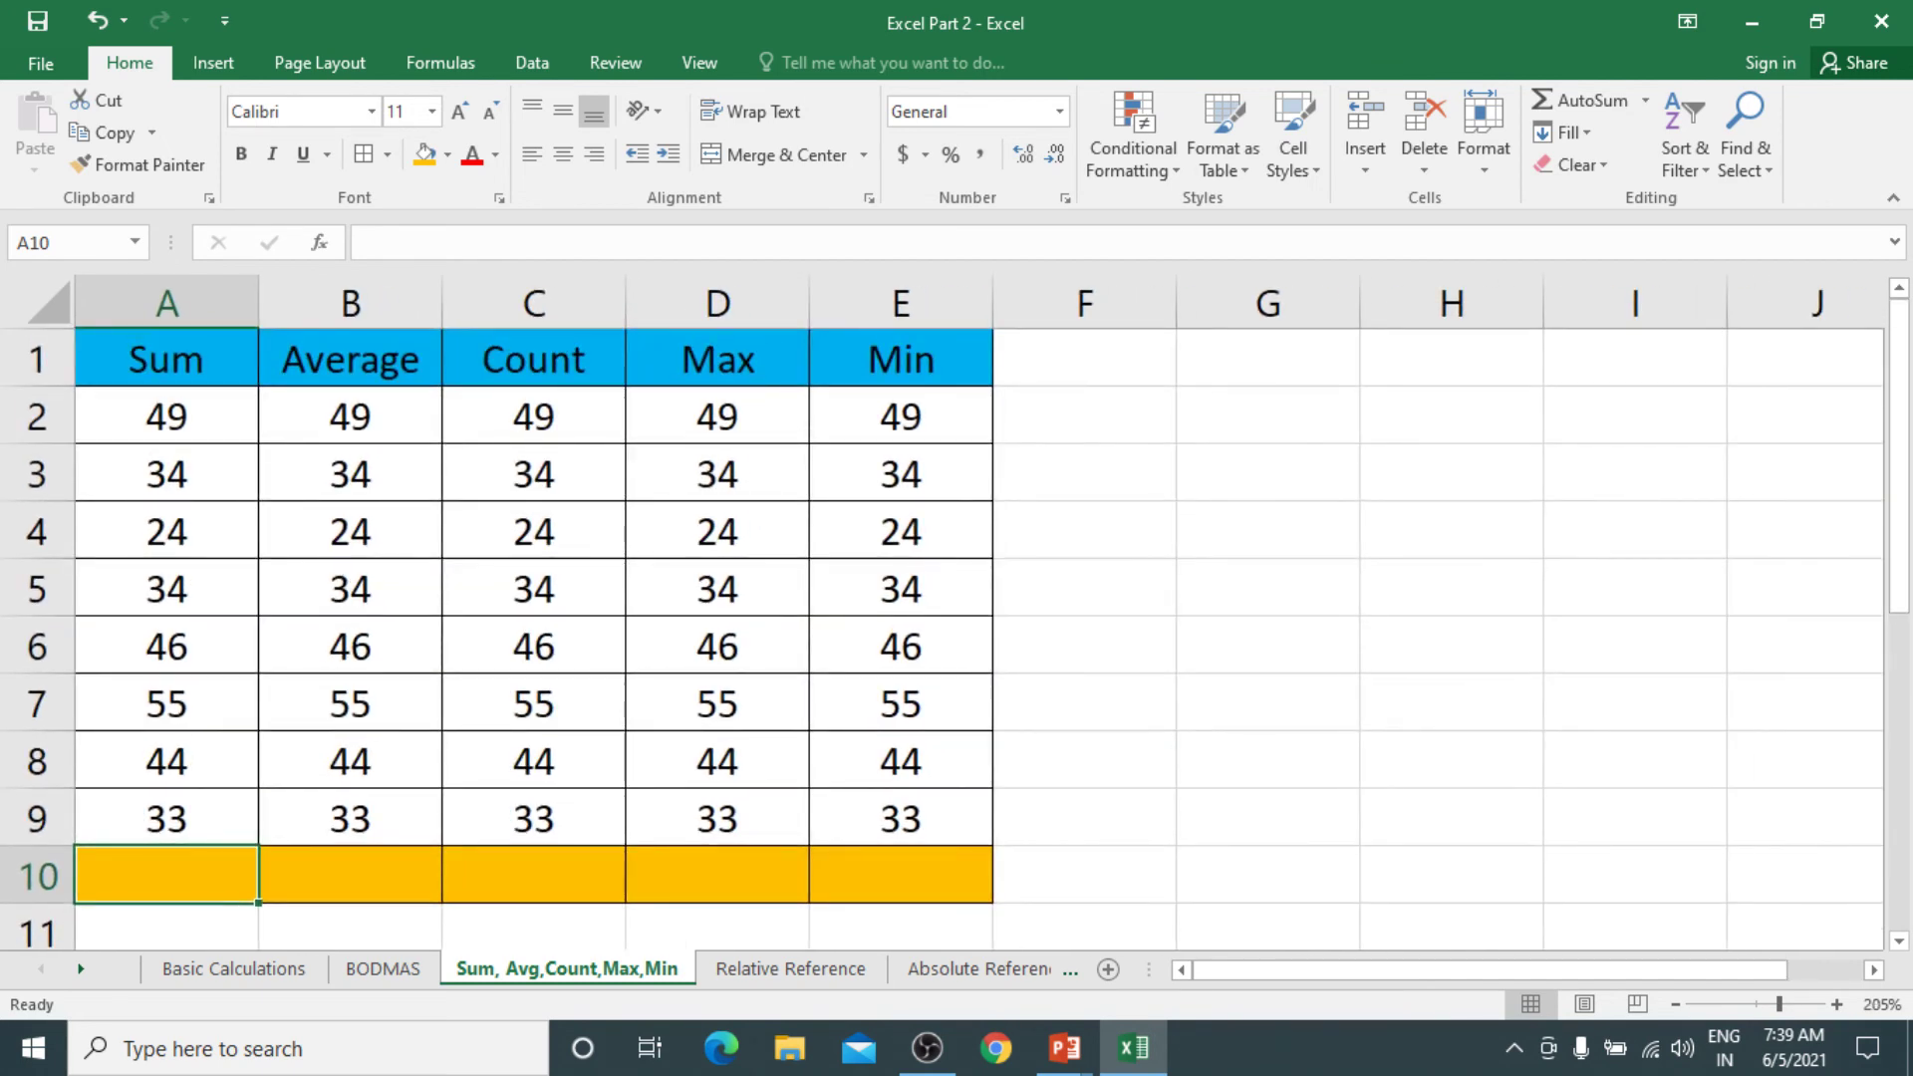
type("=")
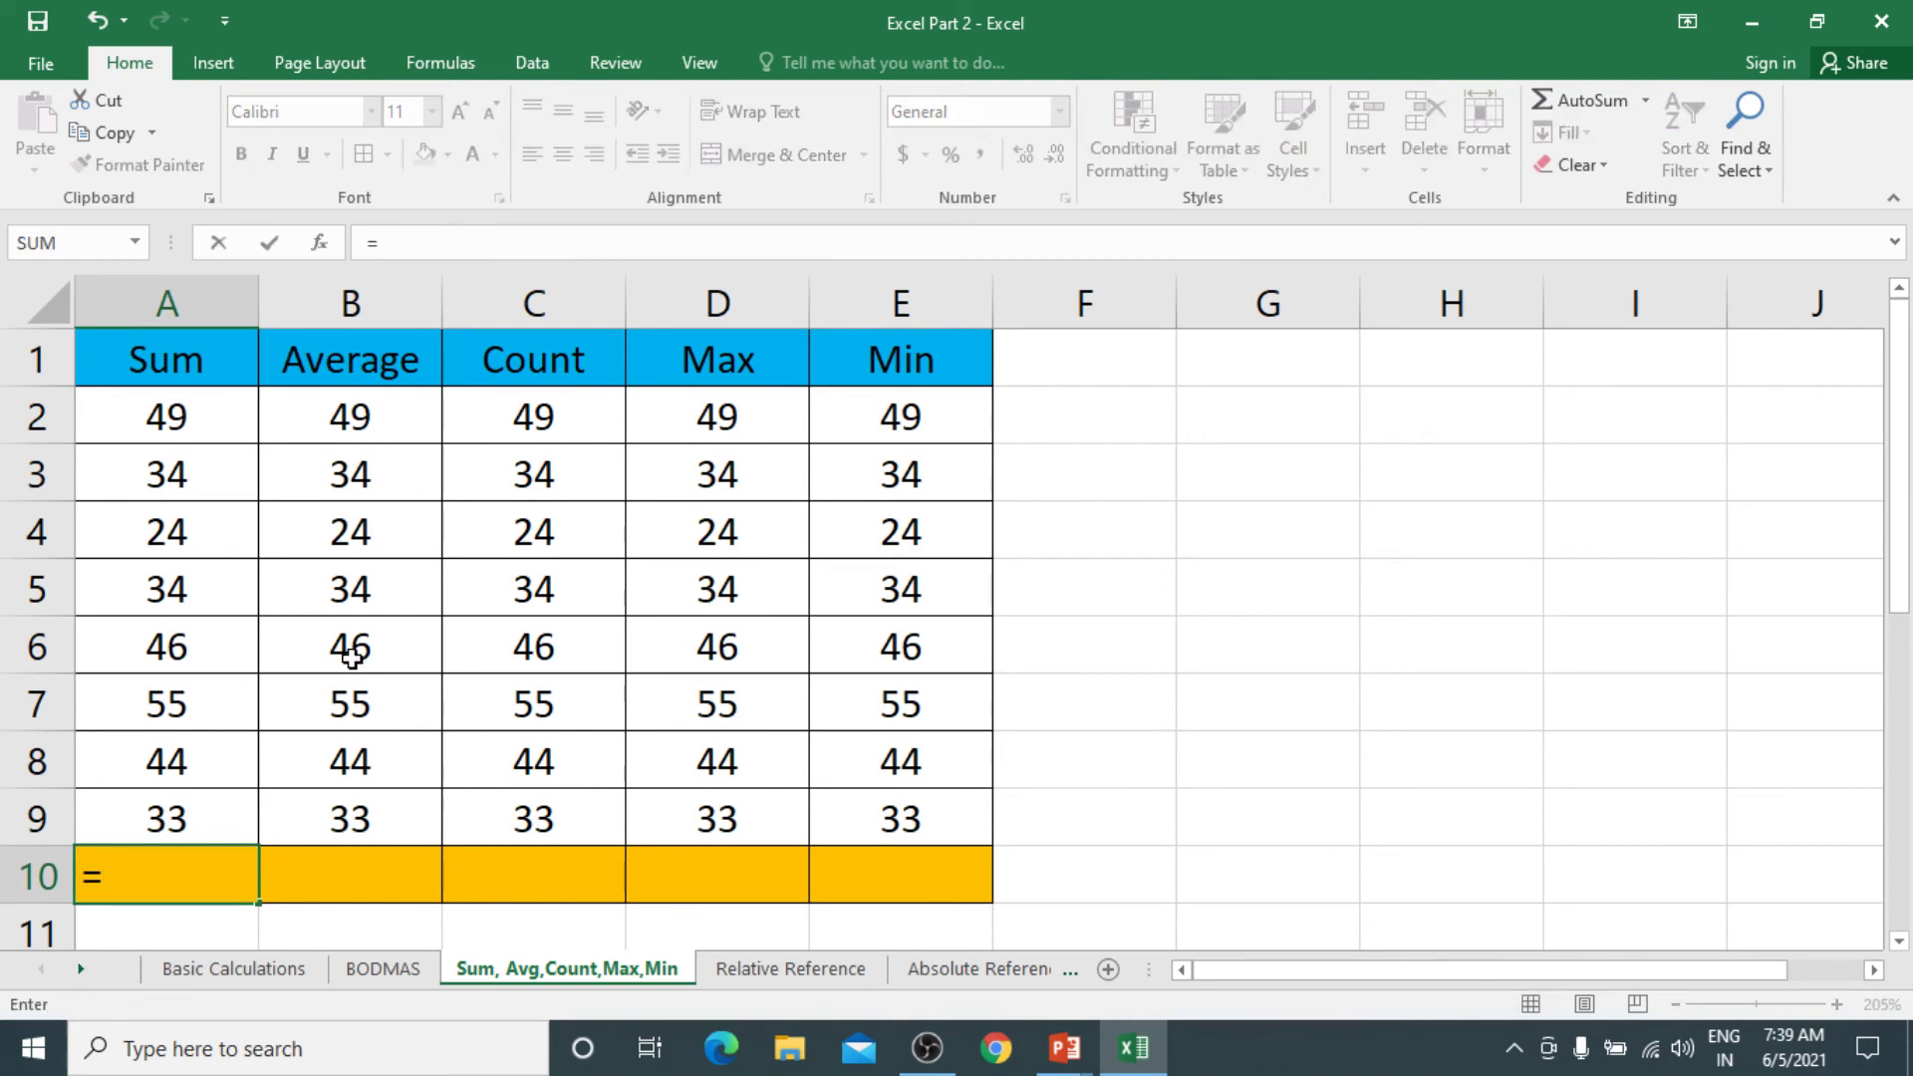
left_click(201, 423)
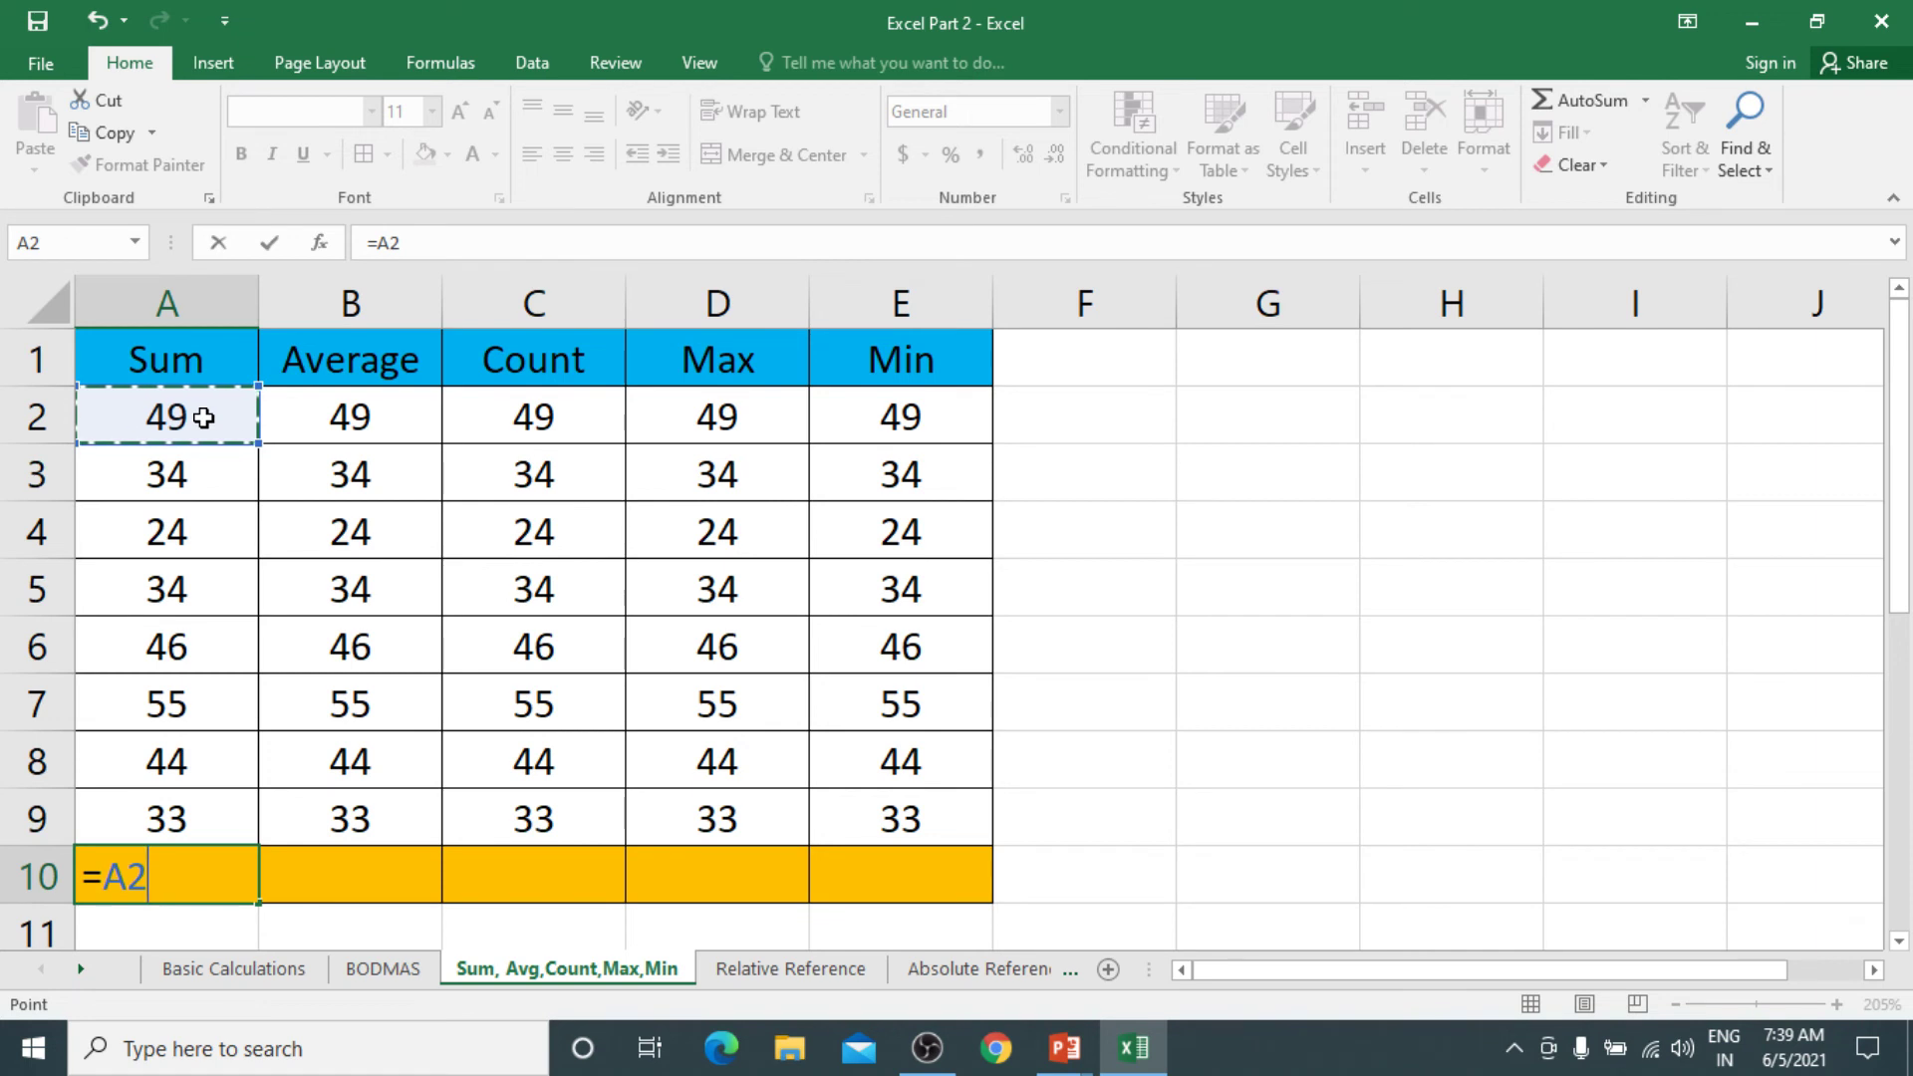
type("+")
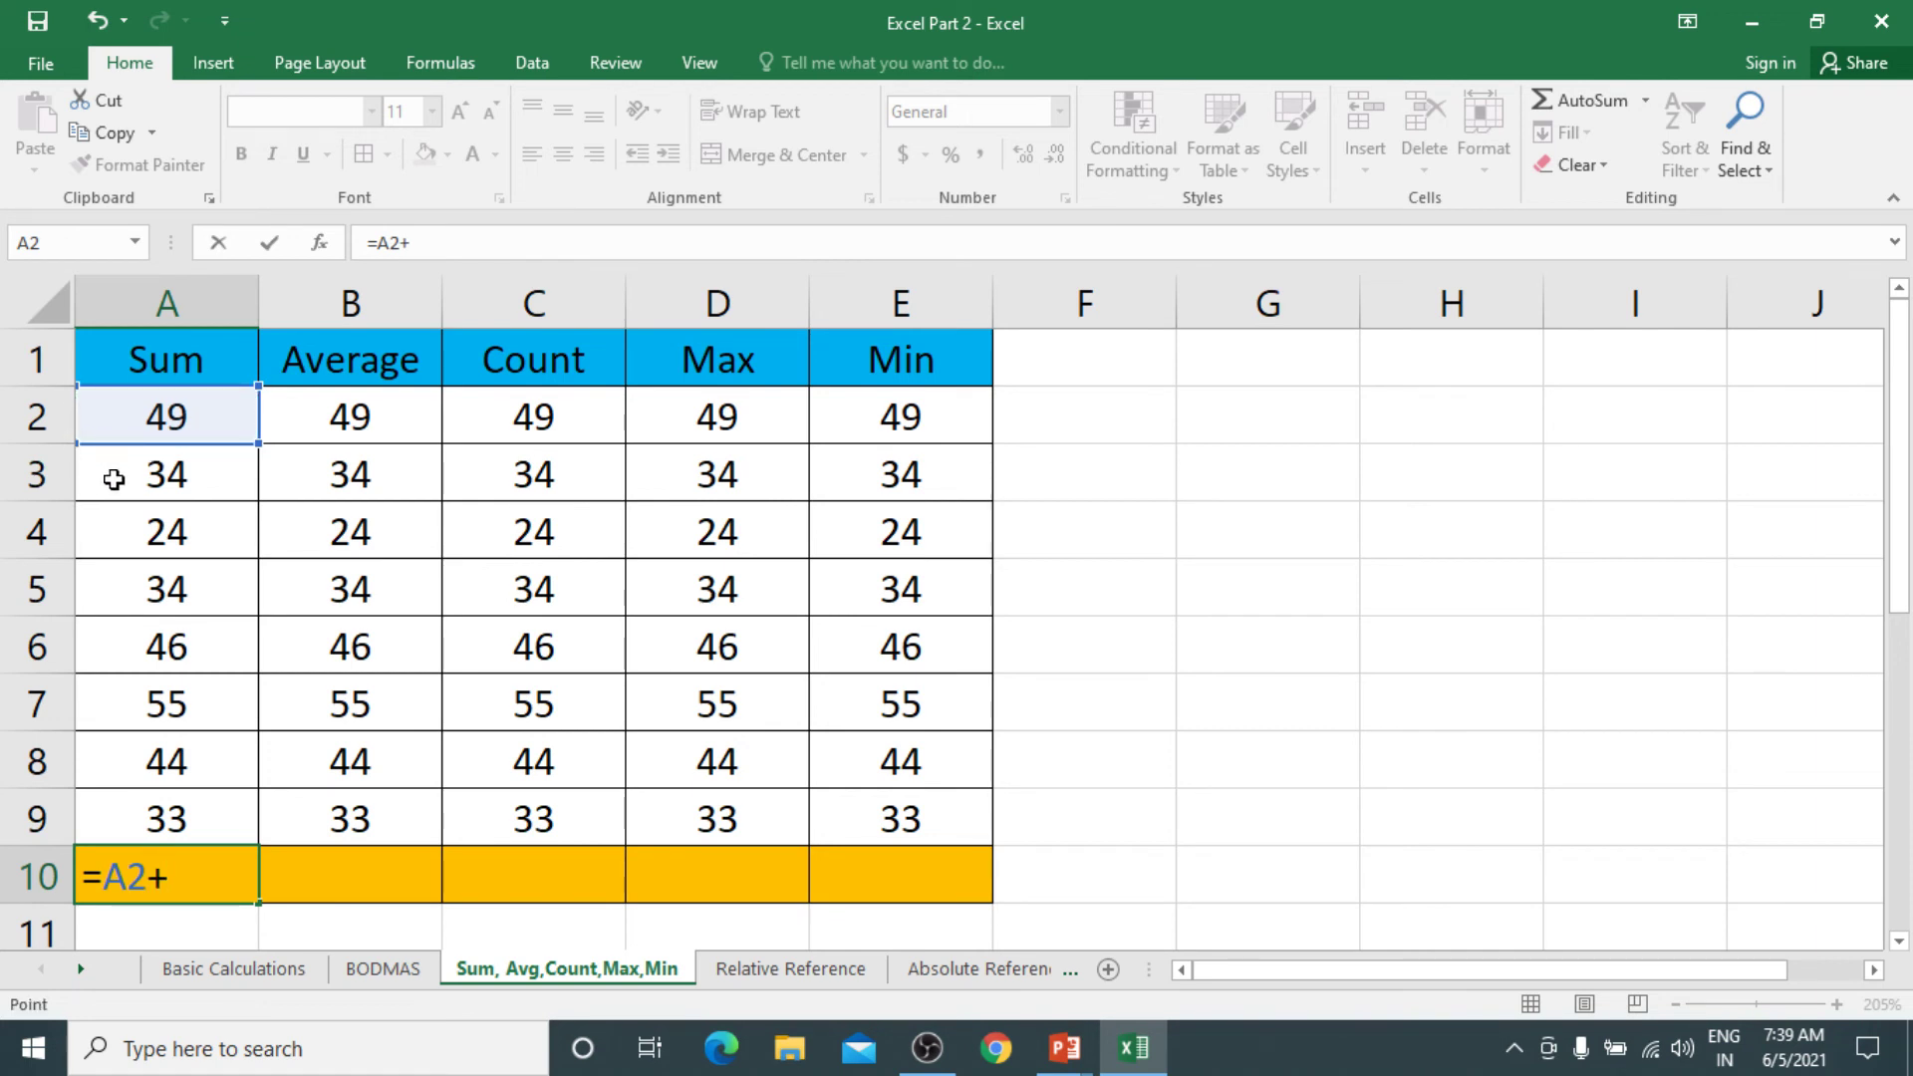
left_click(113, 479)
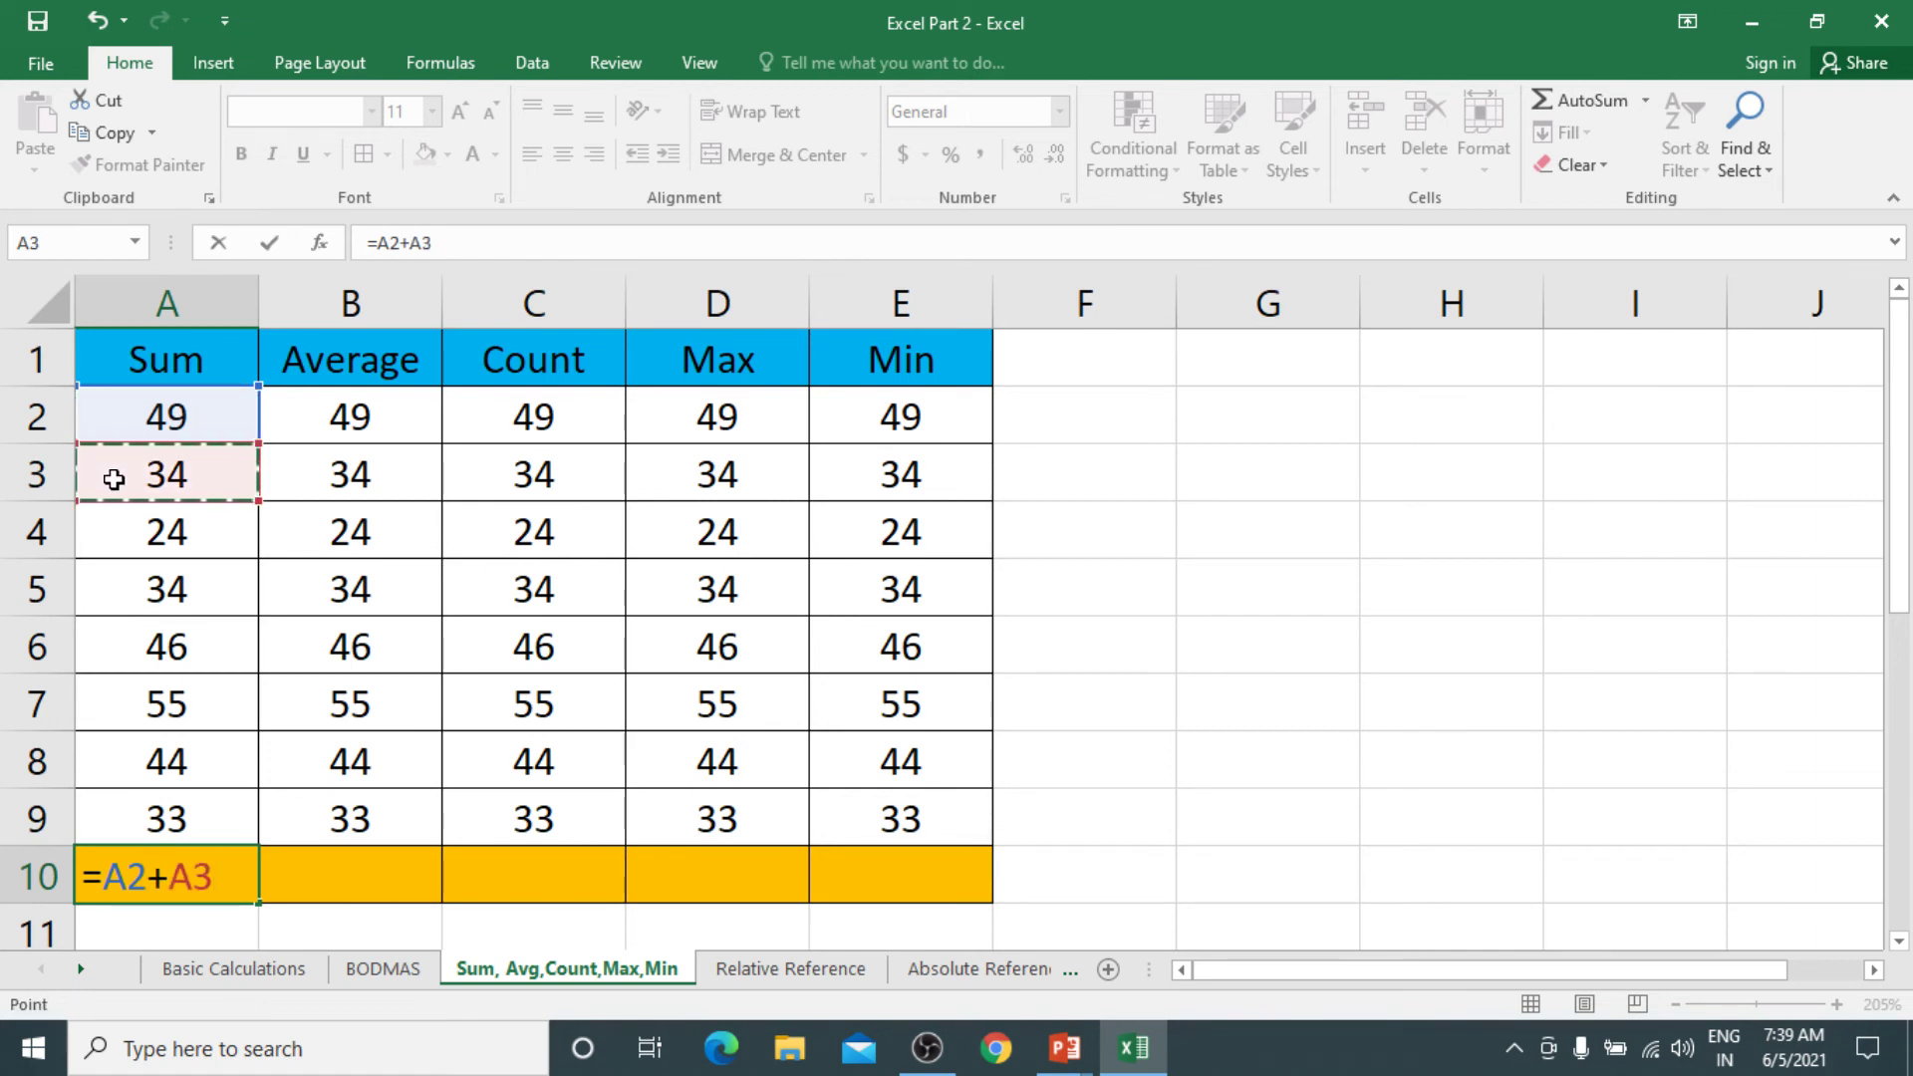
type("+")
left_click(140, 541)
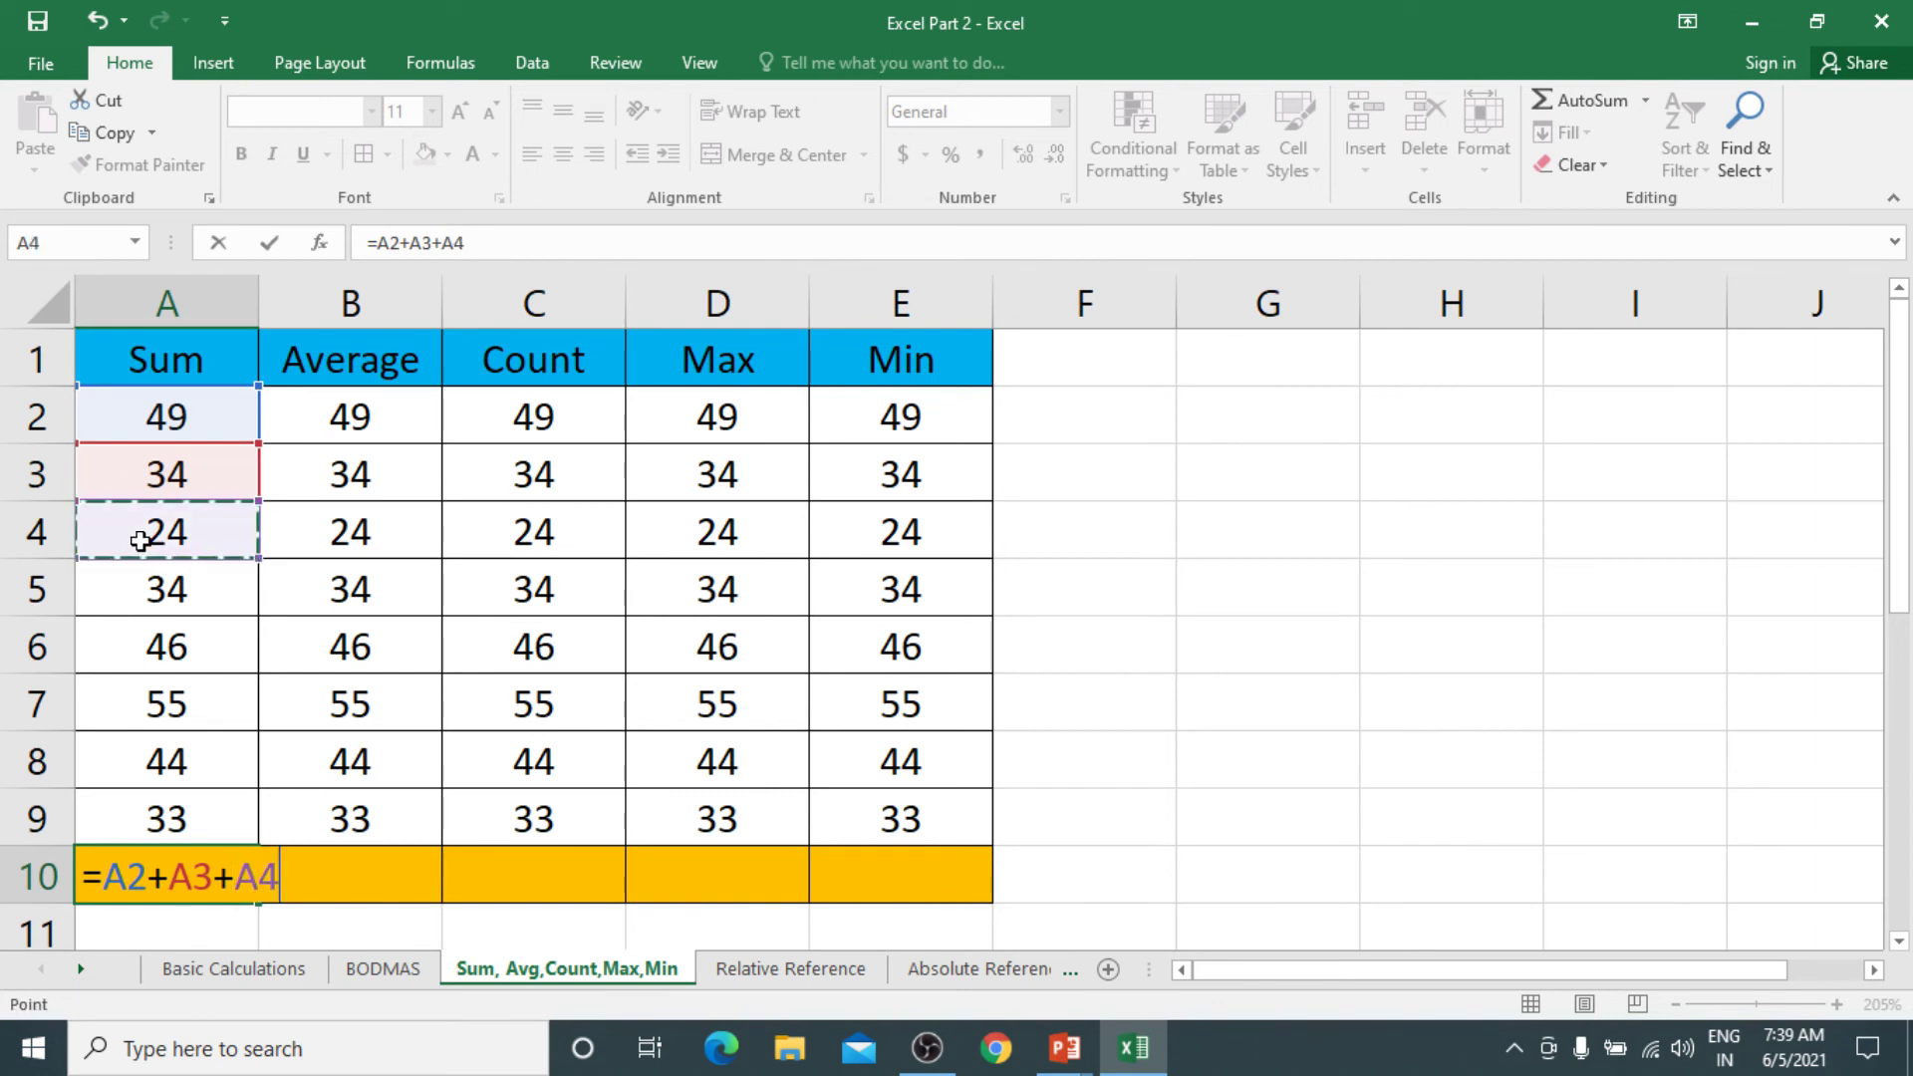
type("+")
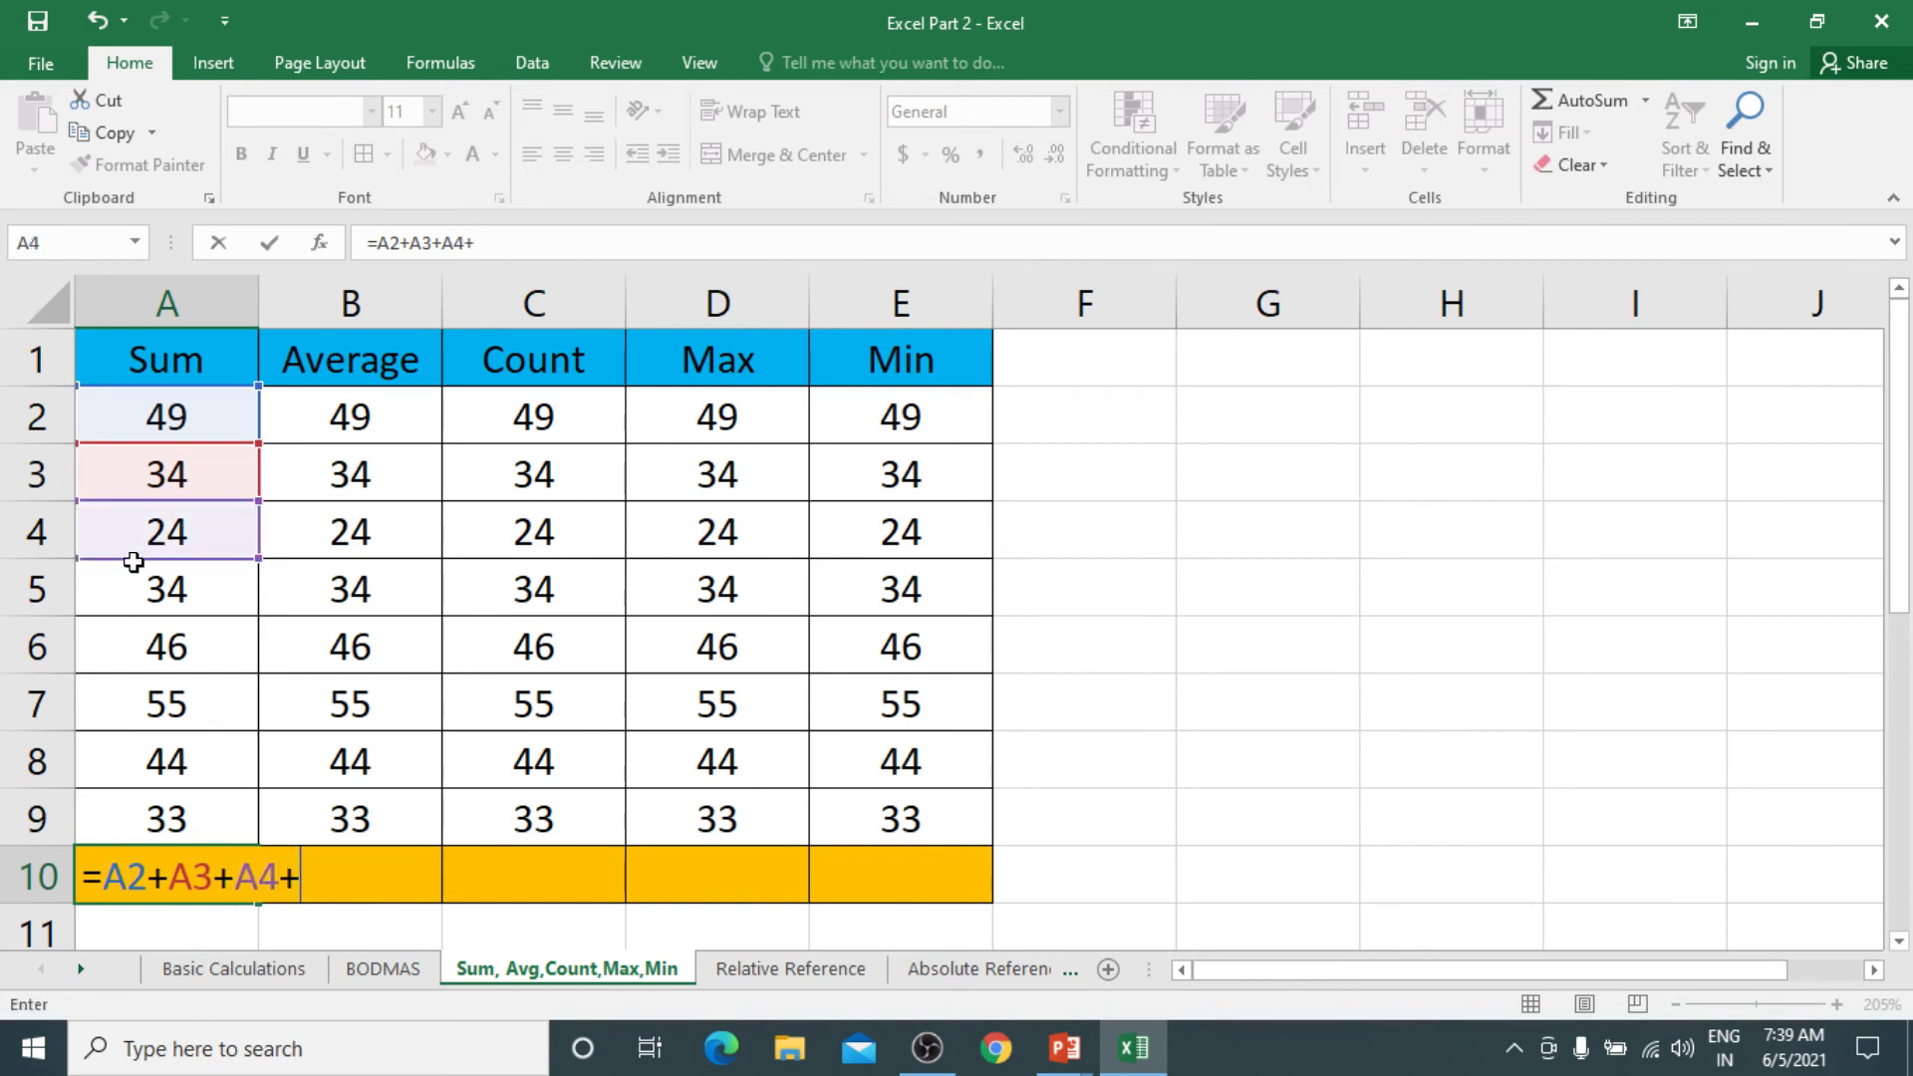
left_click(157, 592)
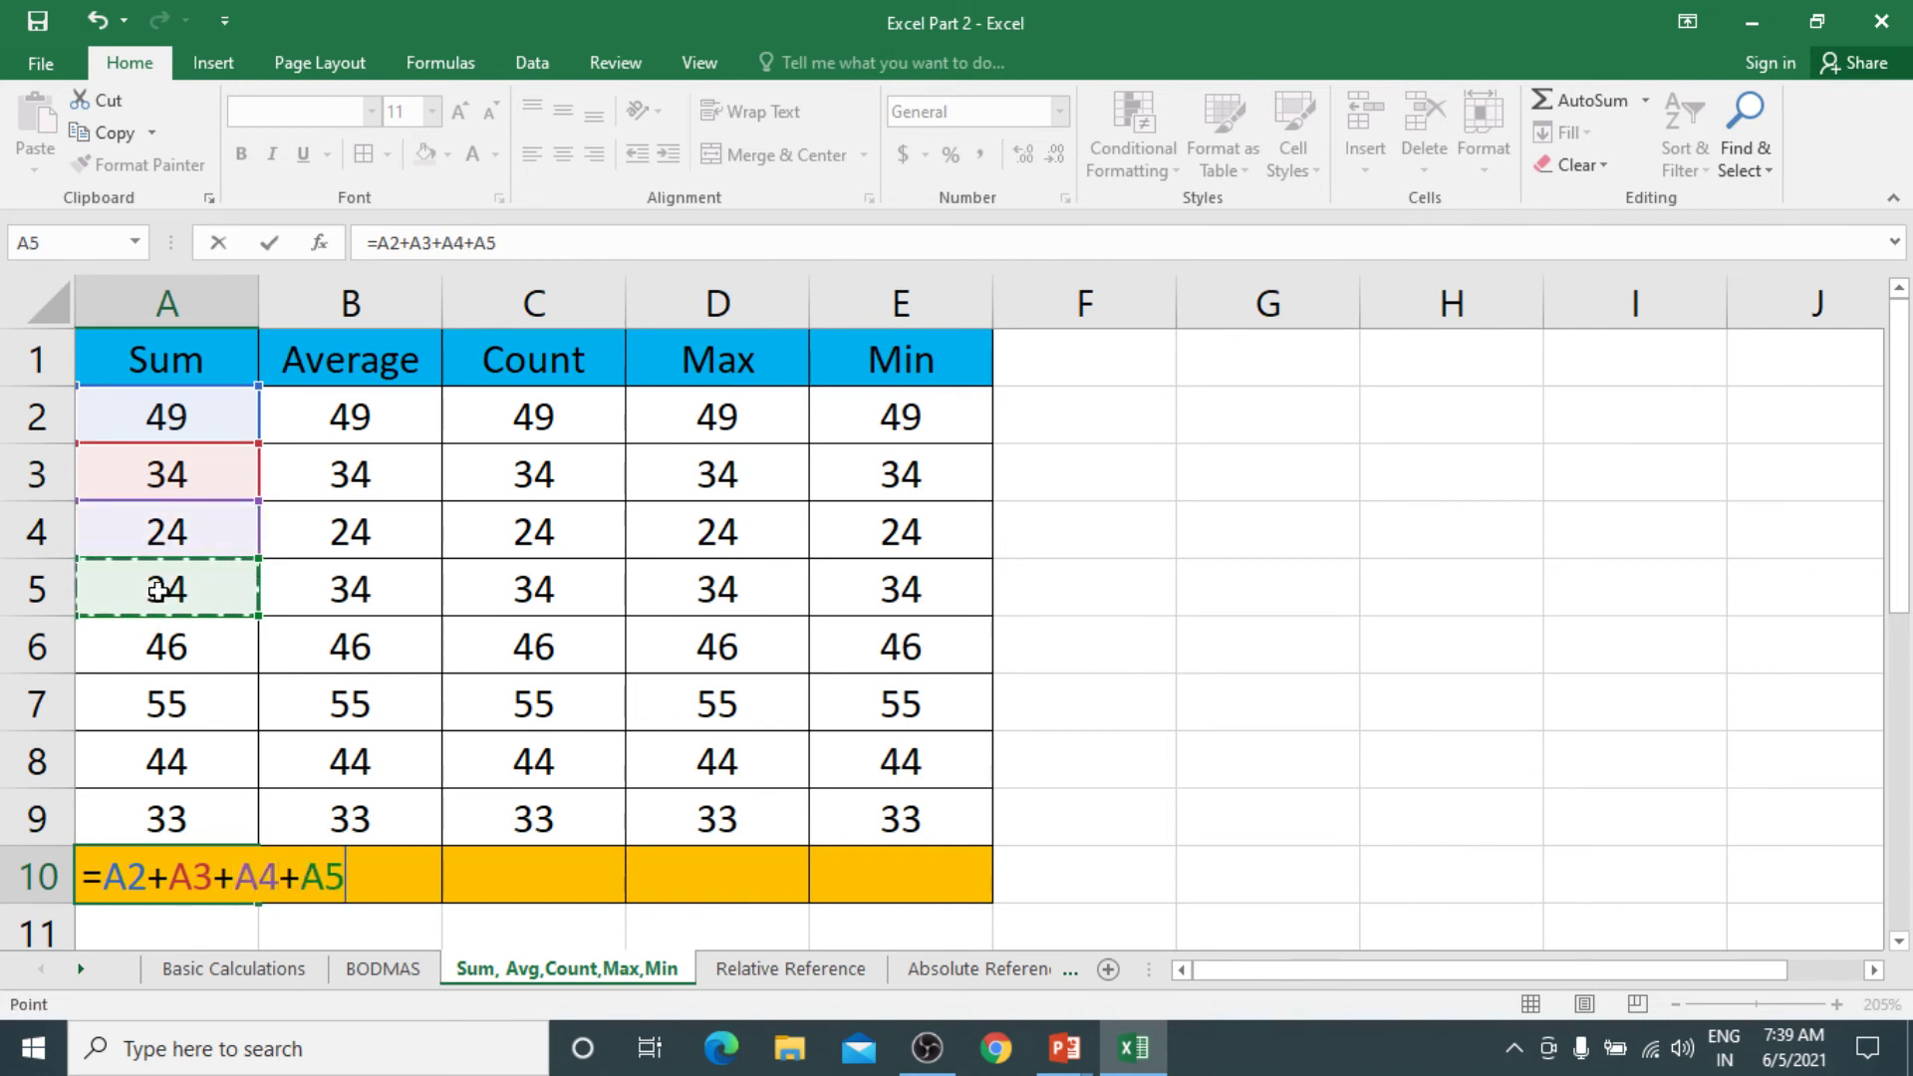
type("+")
left_click(157, 657)
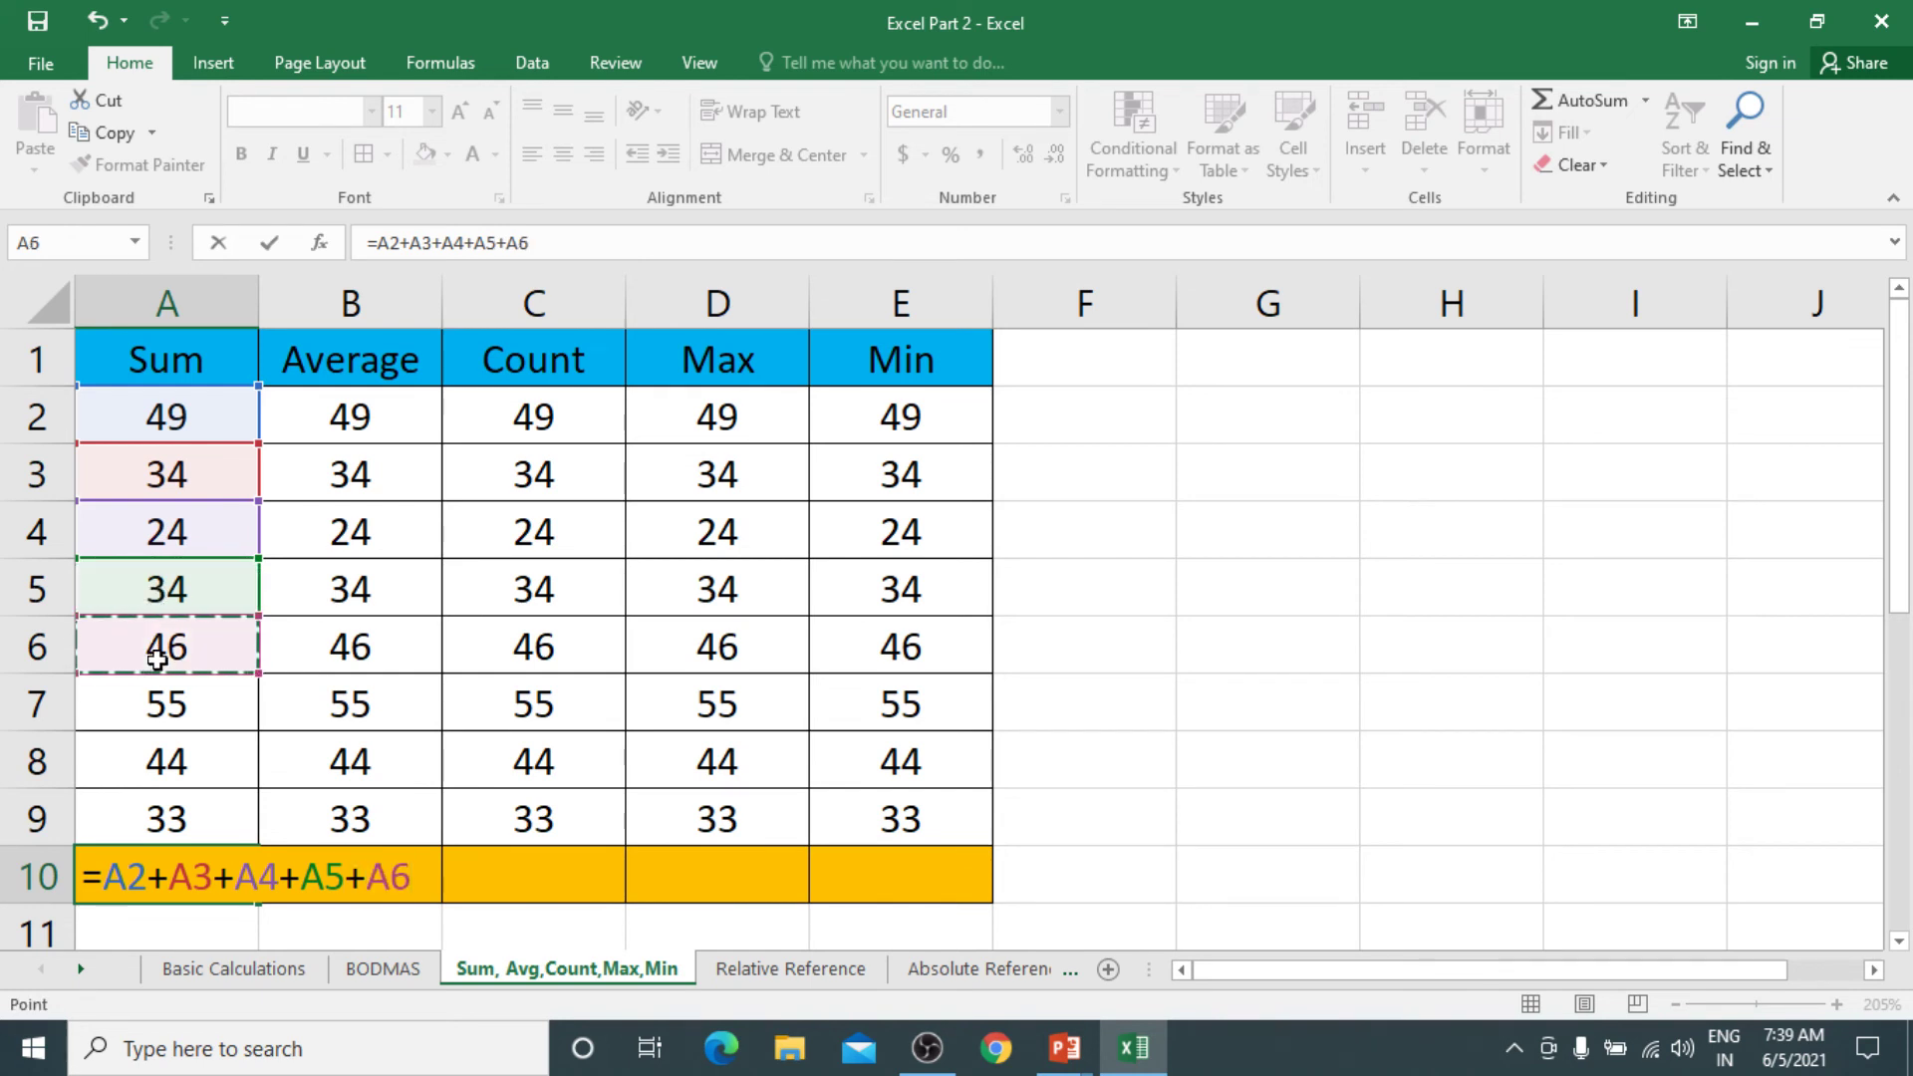
type("+")
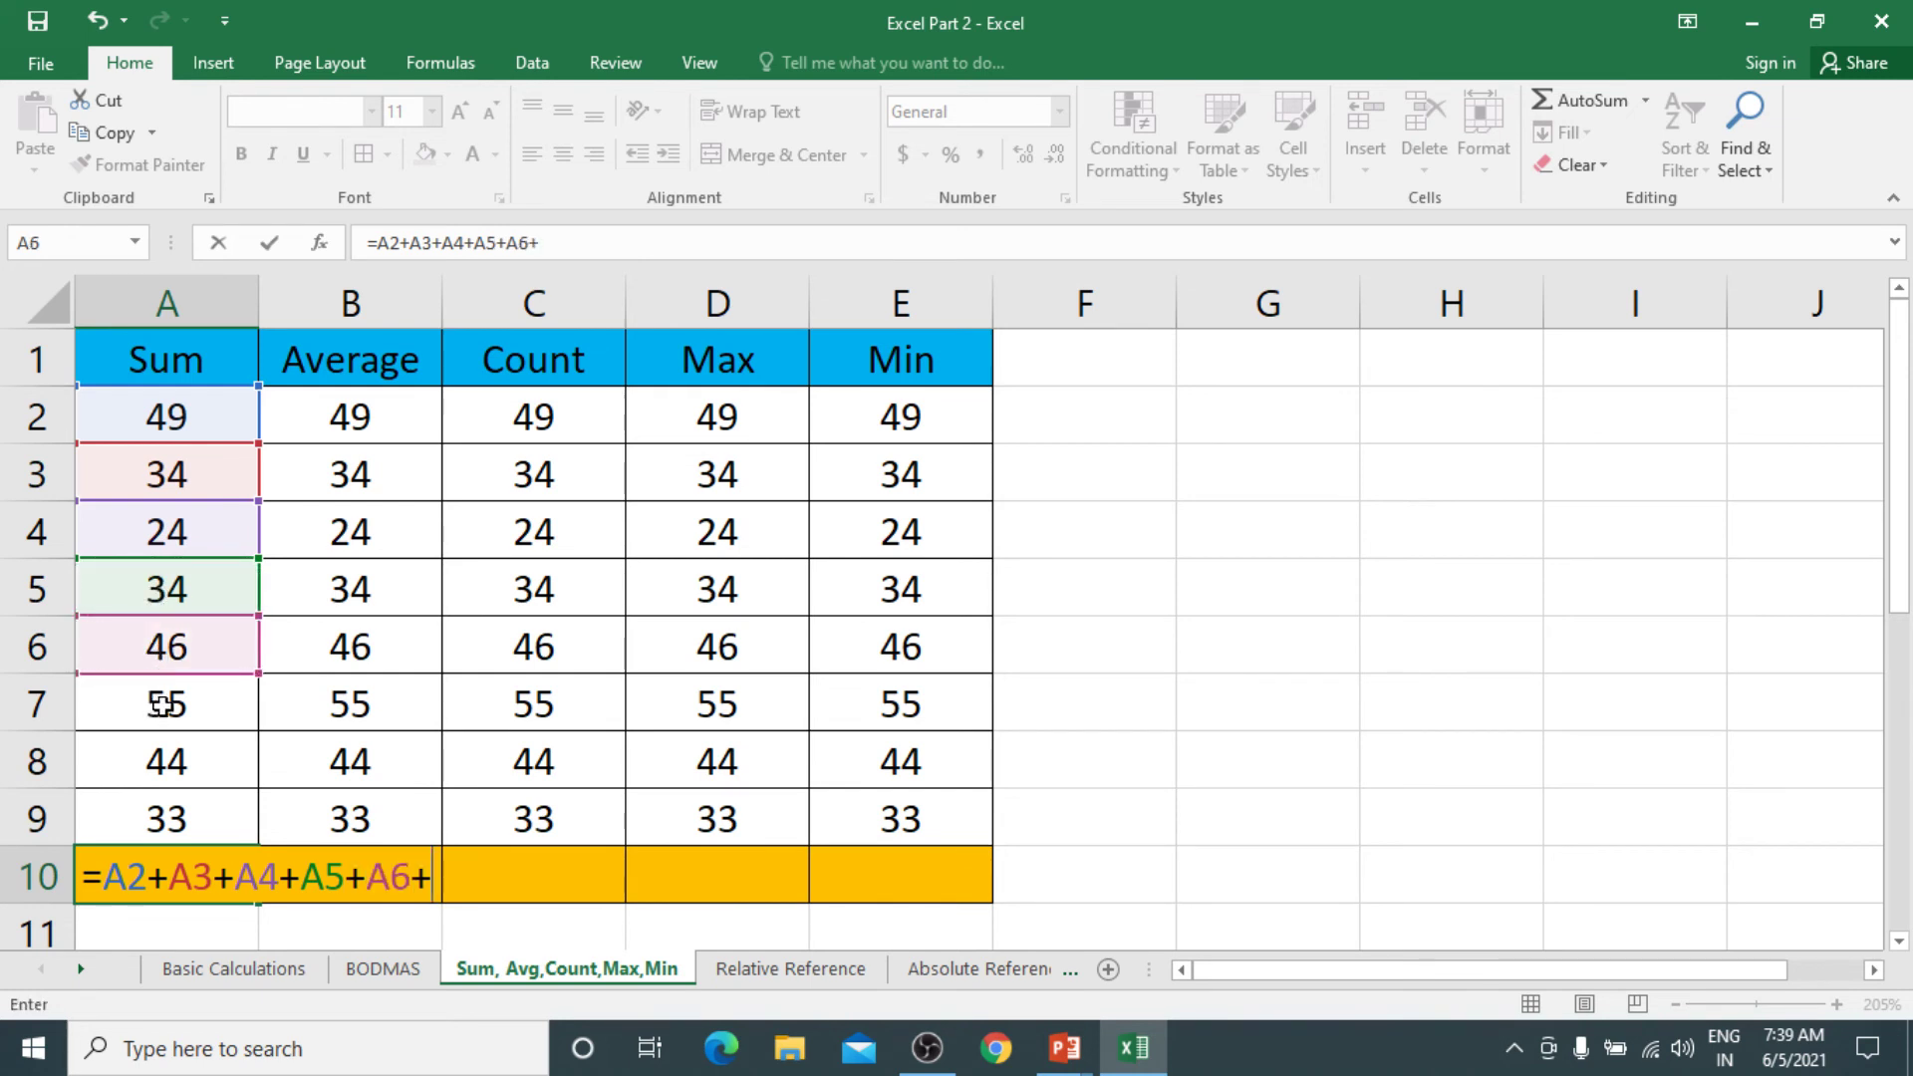
left_click(162, 704)
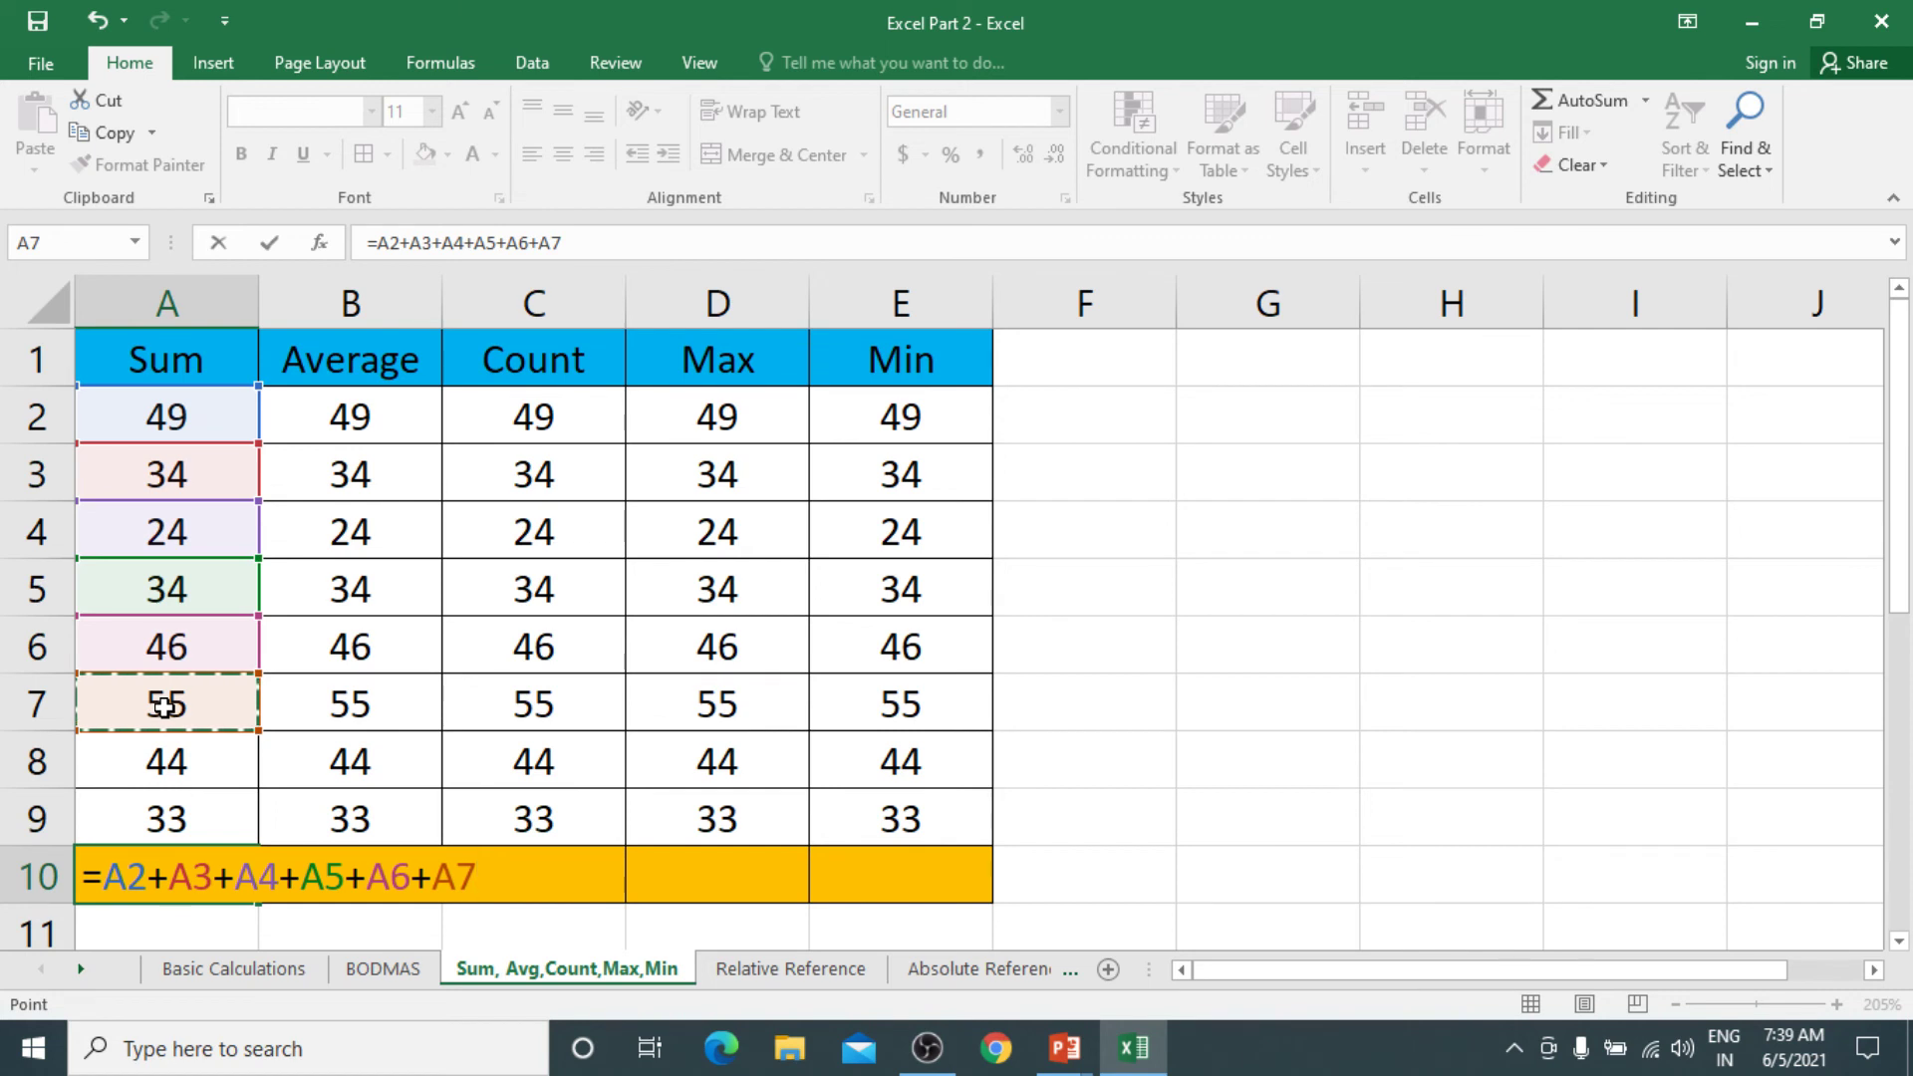
type("+")
left_click(163, 763)
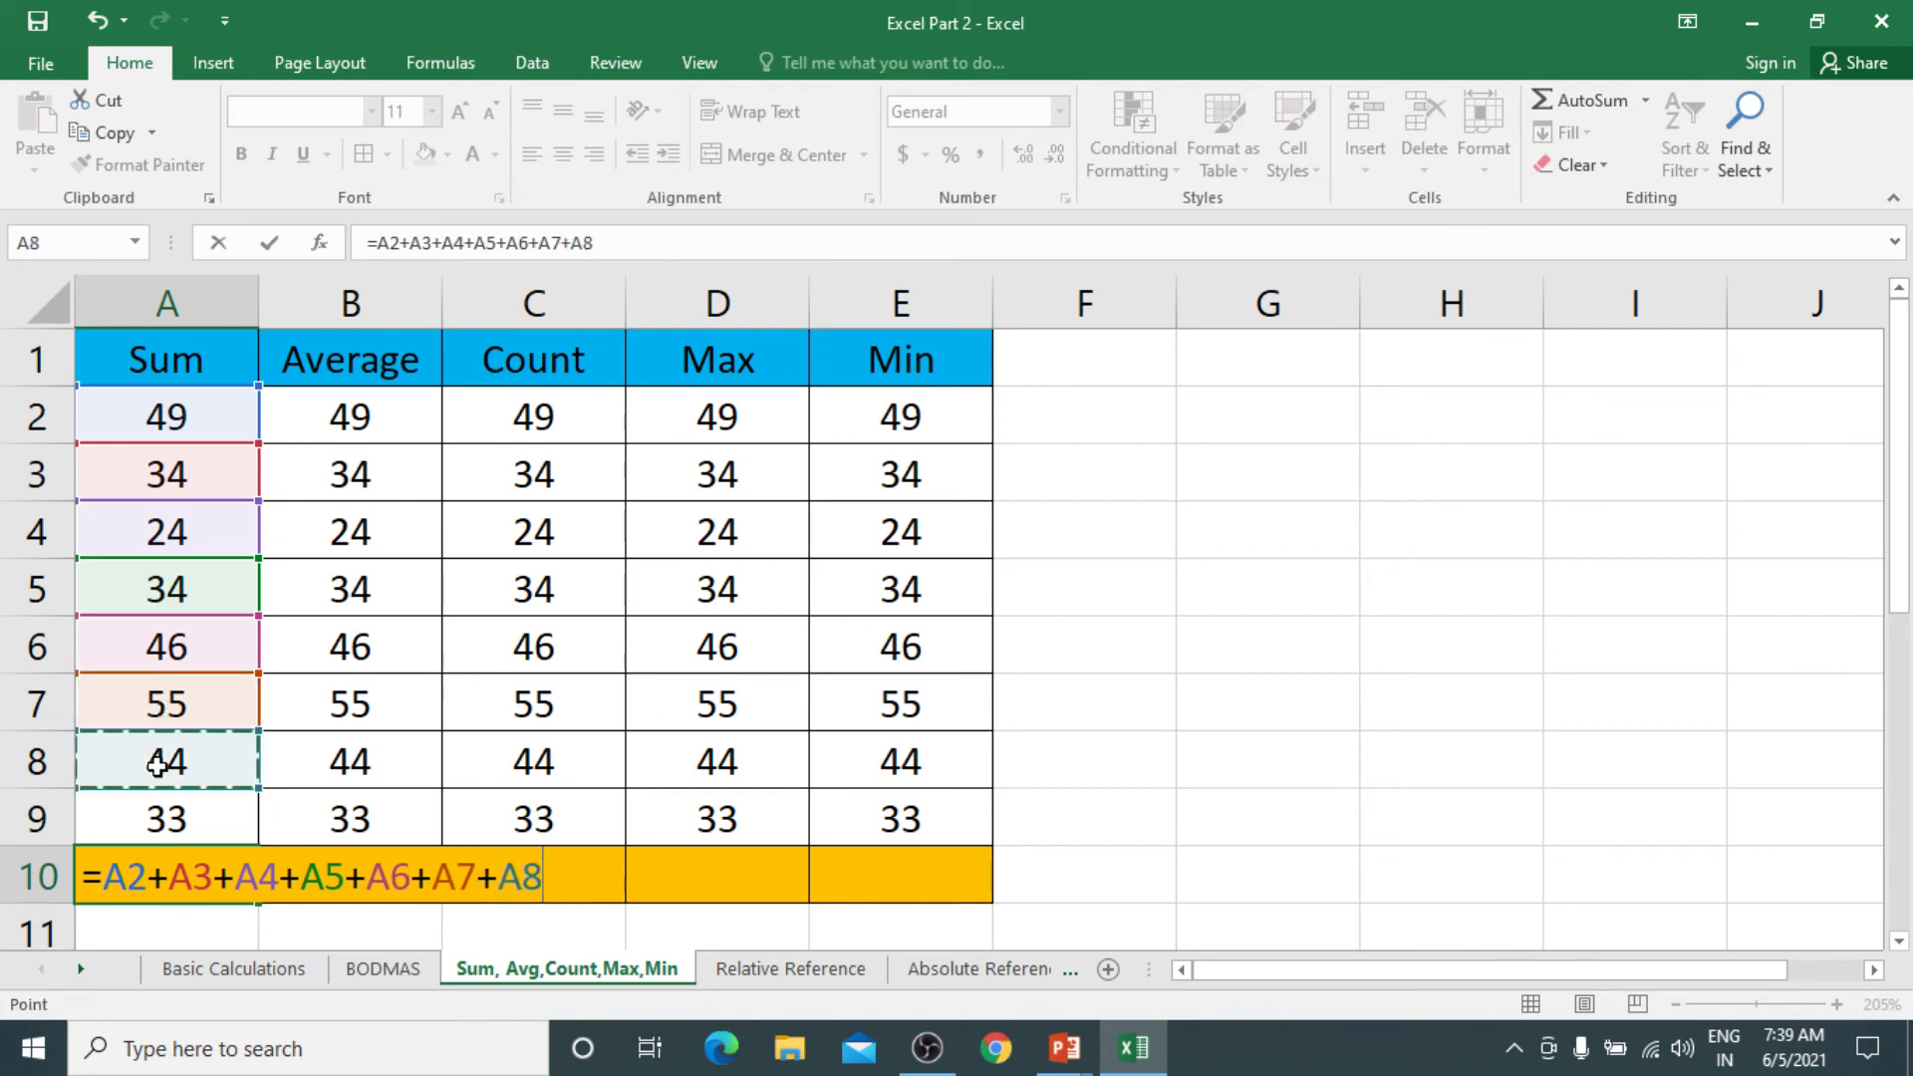
type("+")
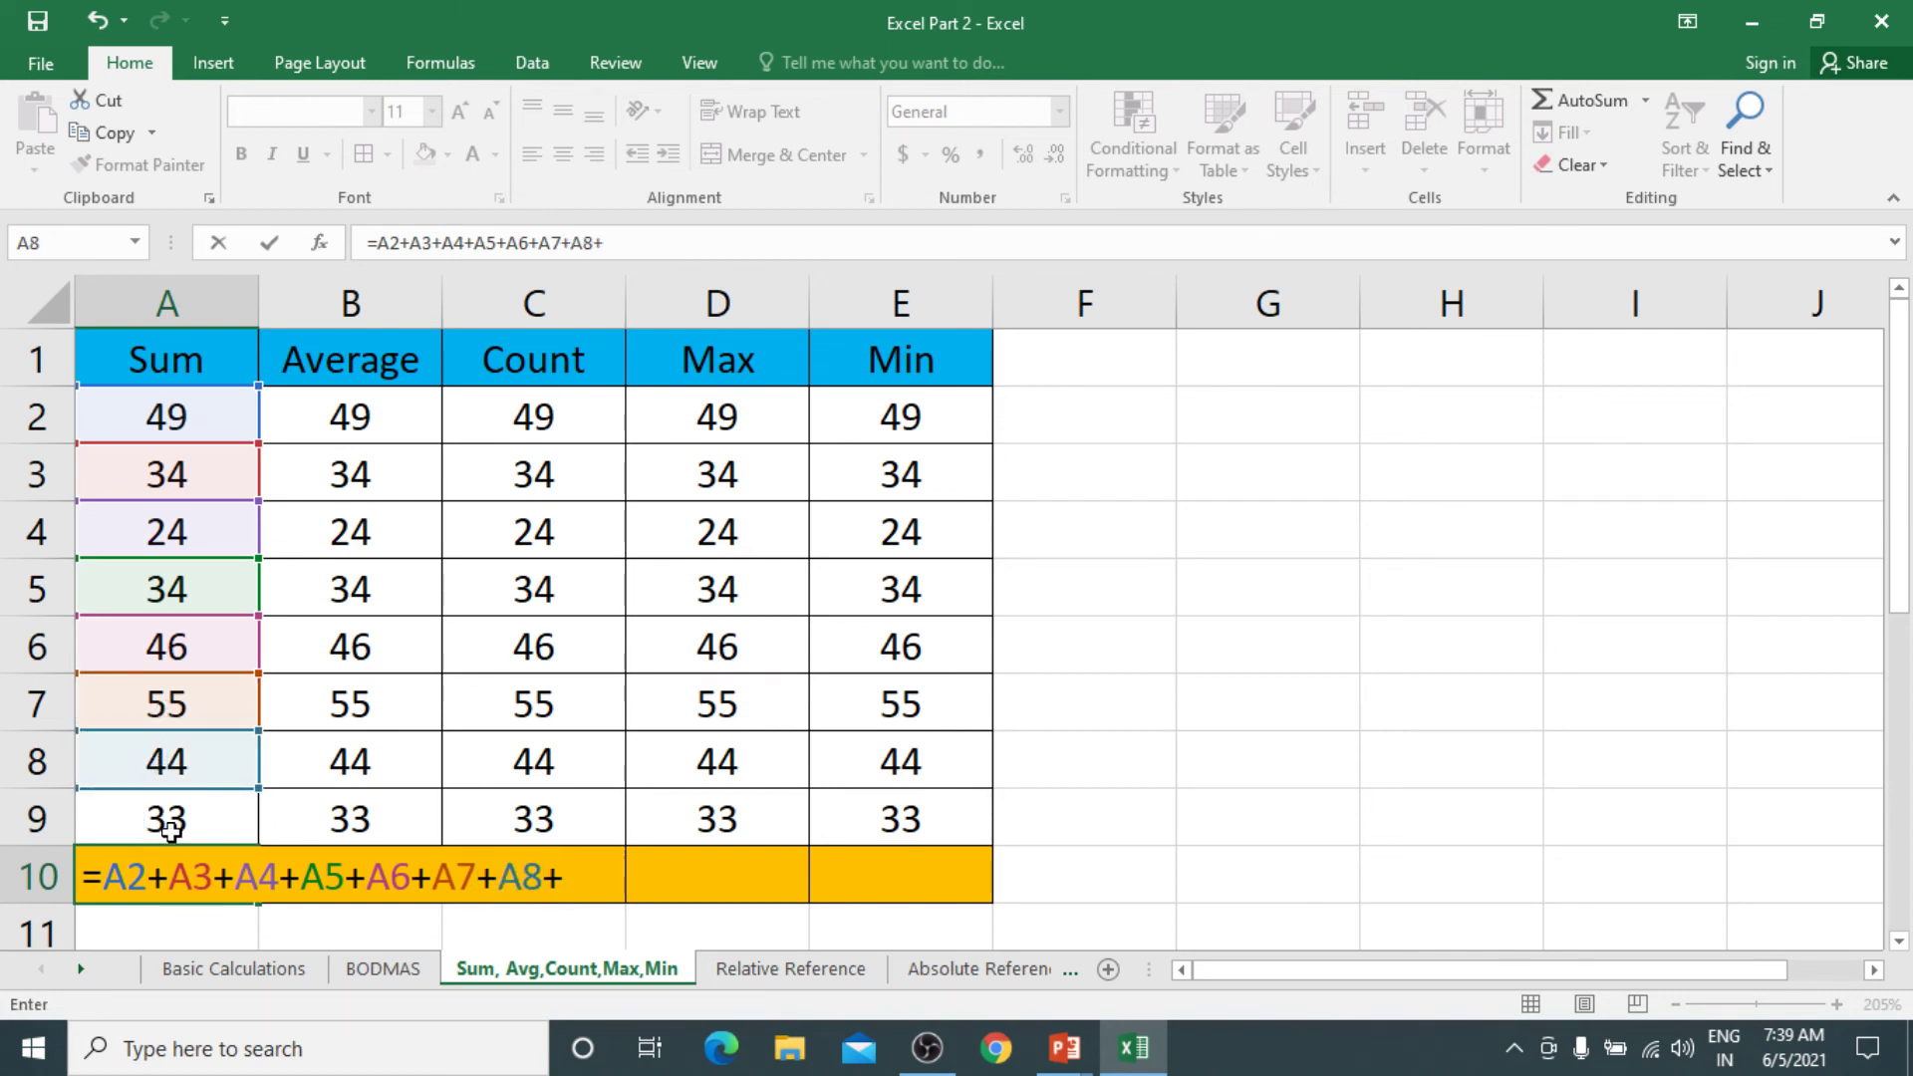
left_click(170, 823)
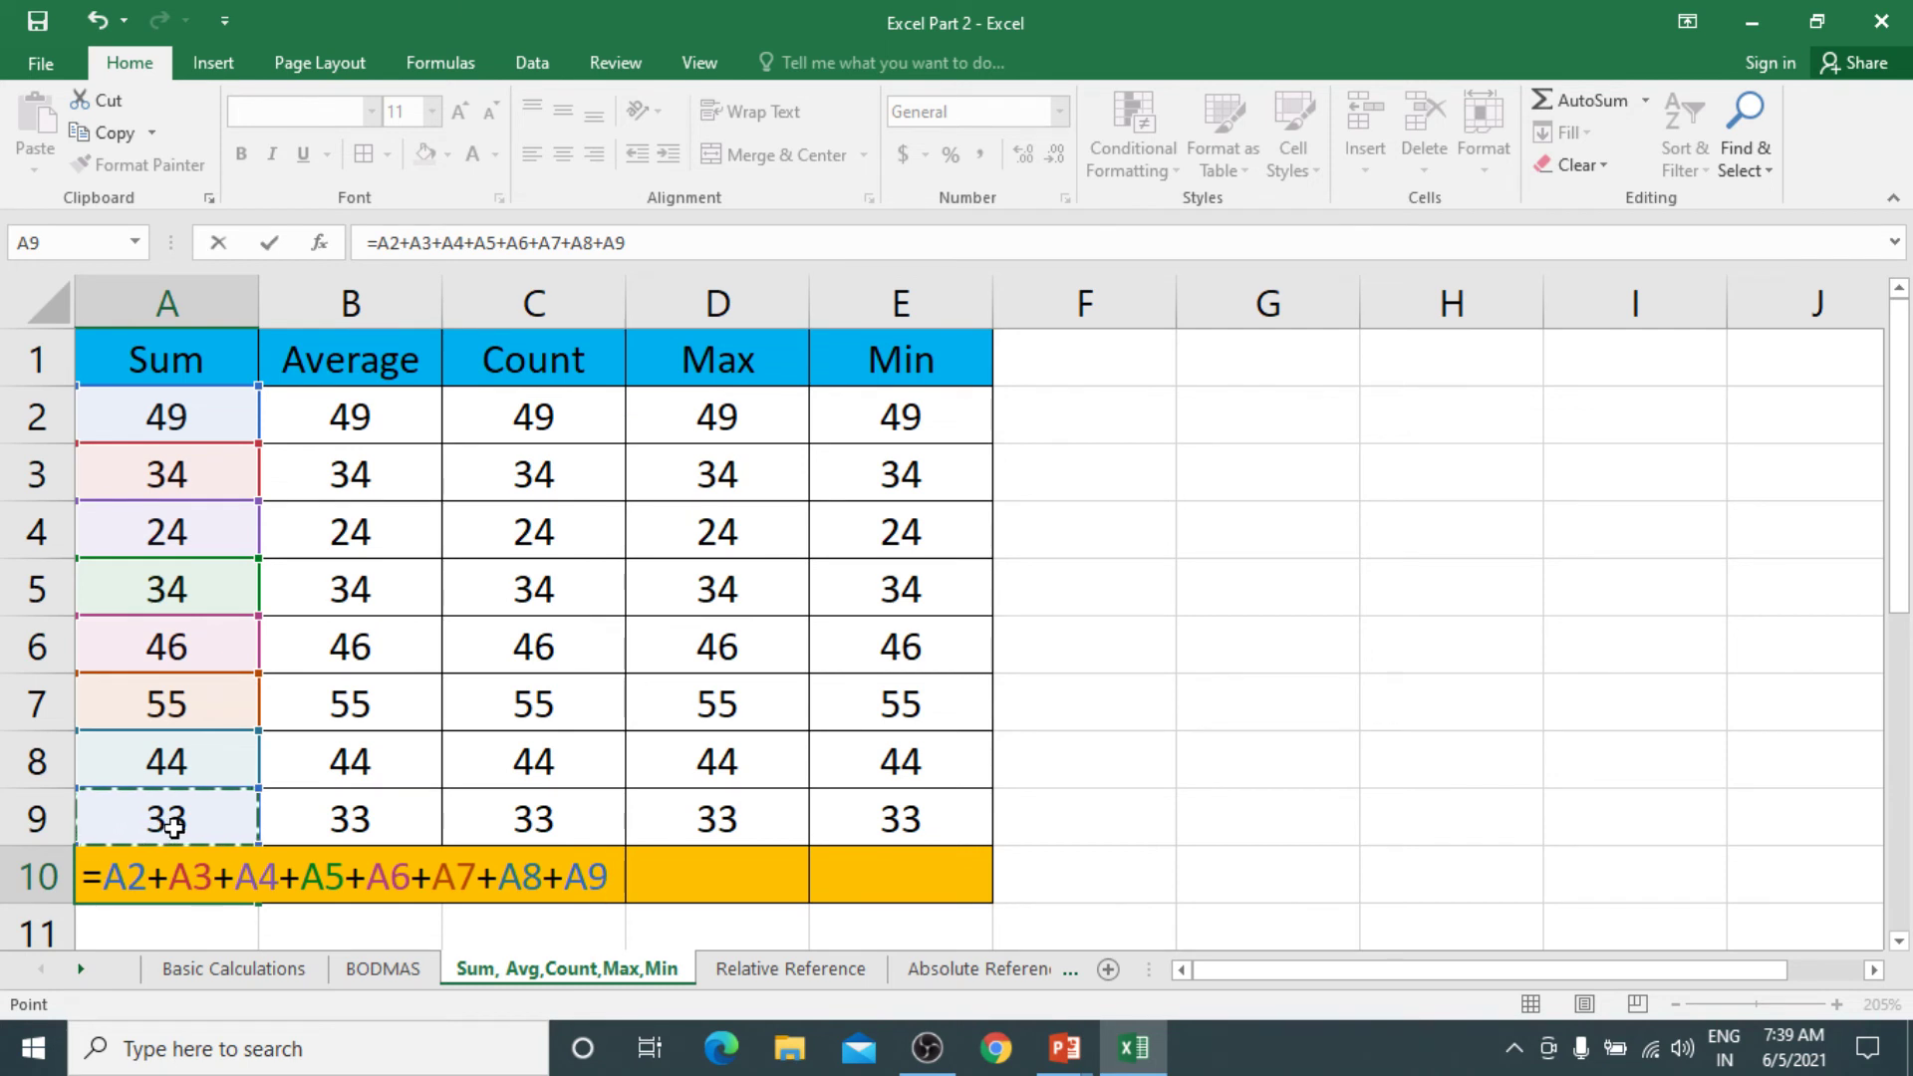
type("+")
key("Return")
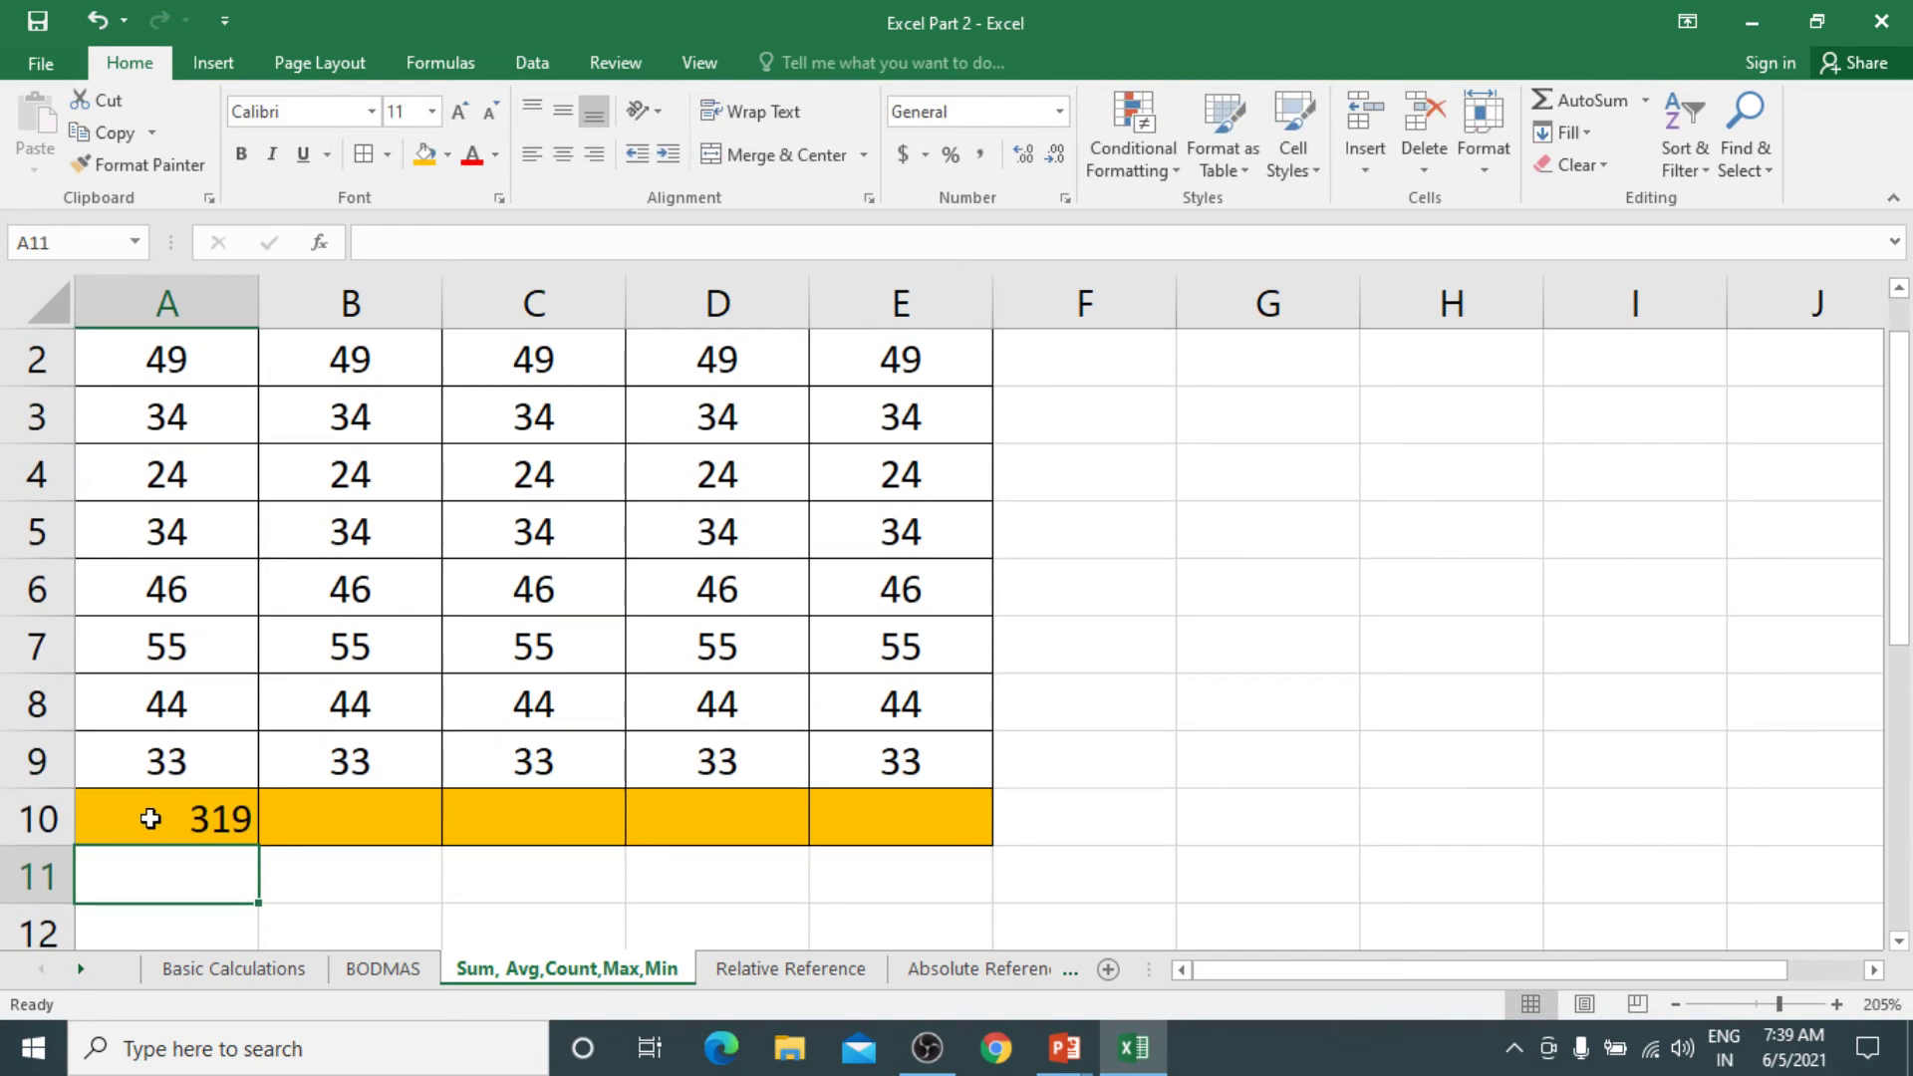
Make the result in A10 red and centre it in its cell
left_click(150, 818)
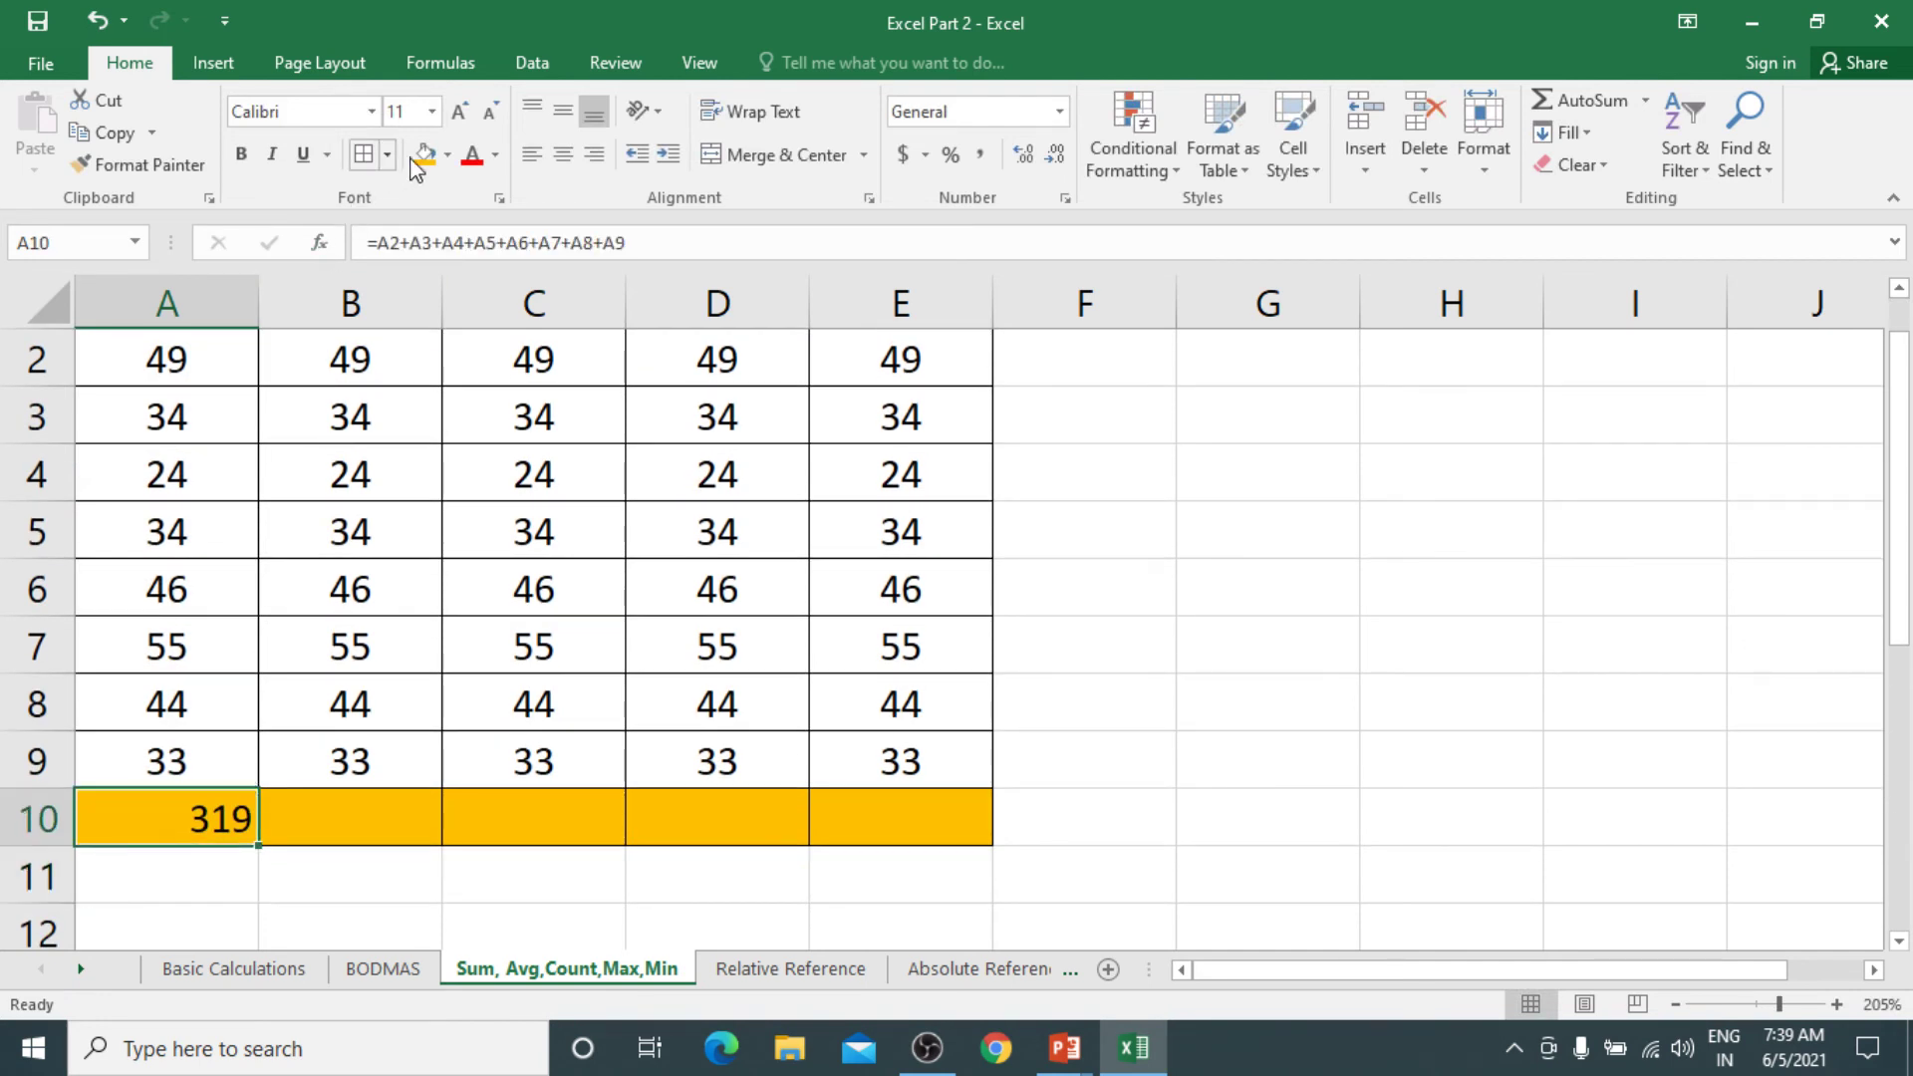
left_click(473, 160)
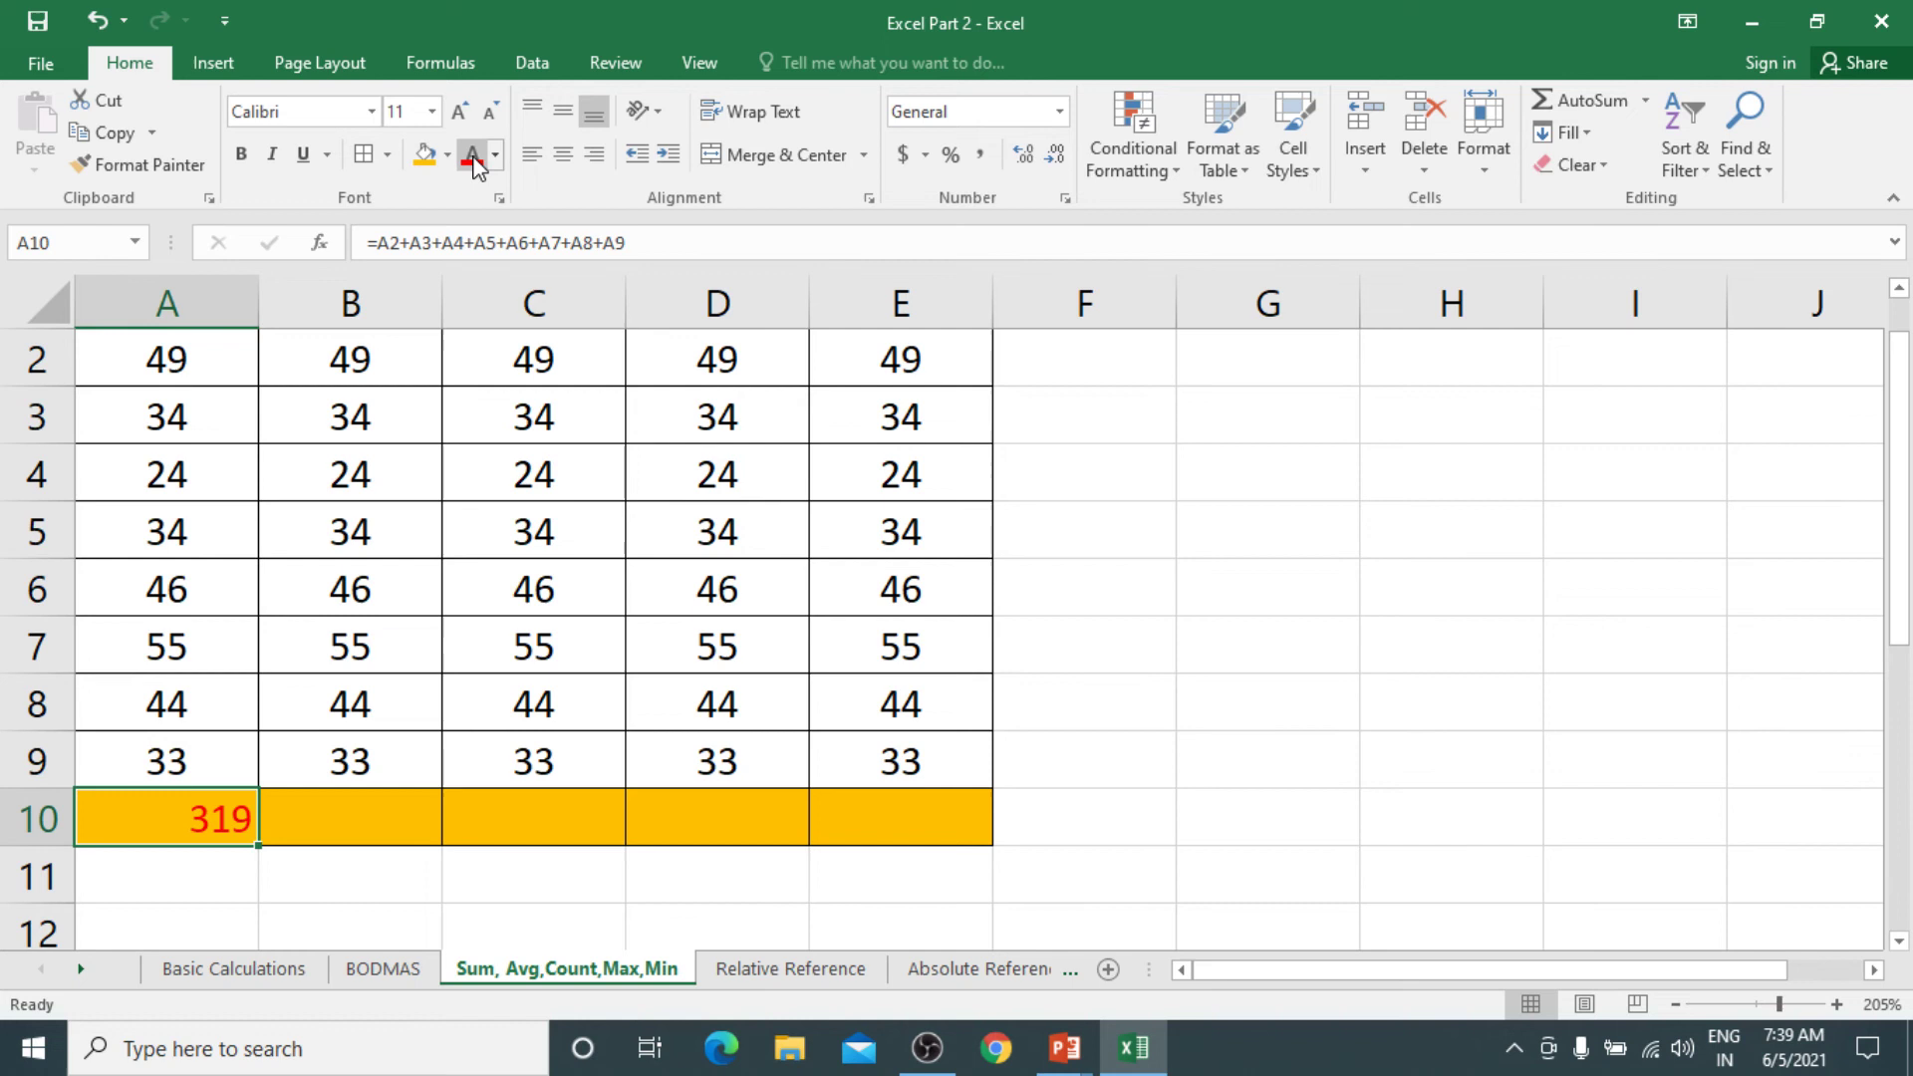
left_click(564, 155)
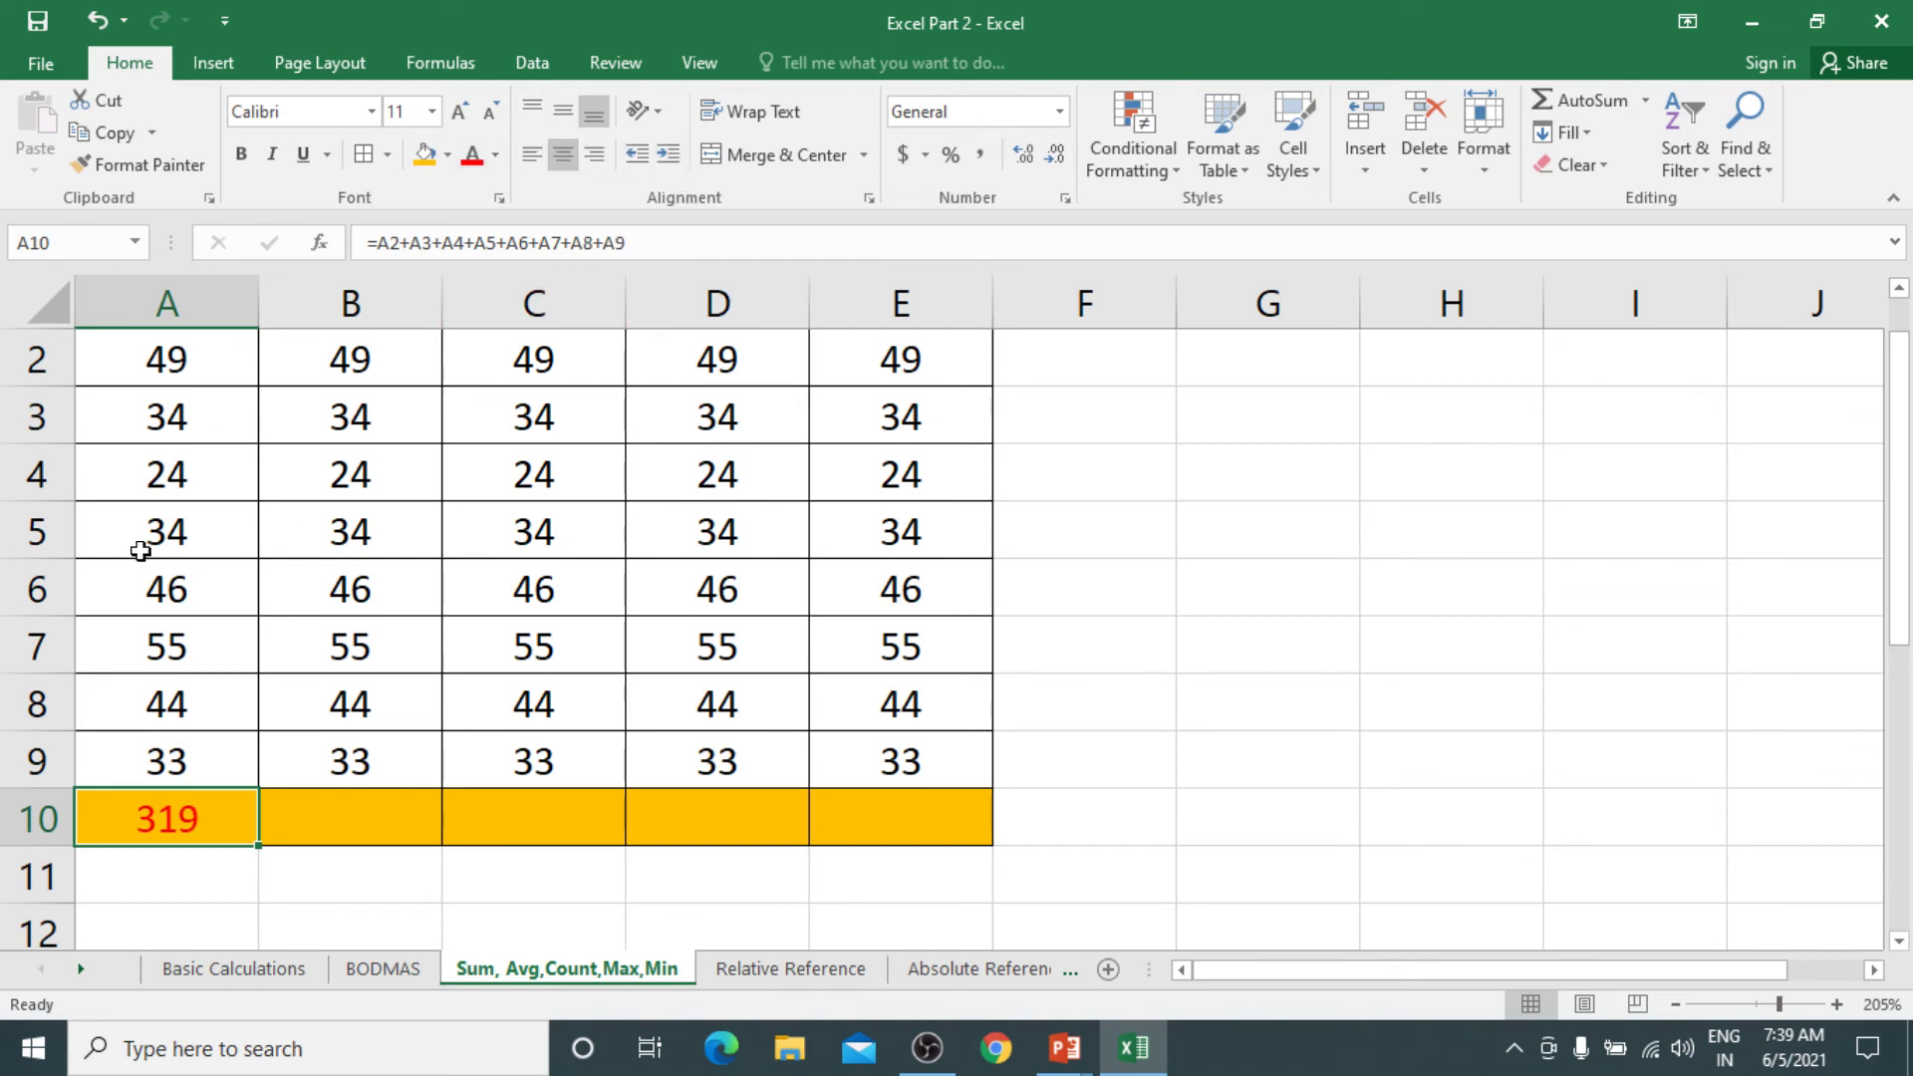
Review the numbers in A2:A9 and the cell-by-cell addition formula in A10, and clear that formula
scroll(140, 551, "up", 1)
left_click_drag(187, 416, 192, 803)
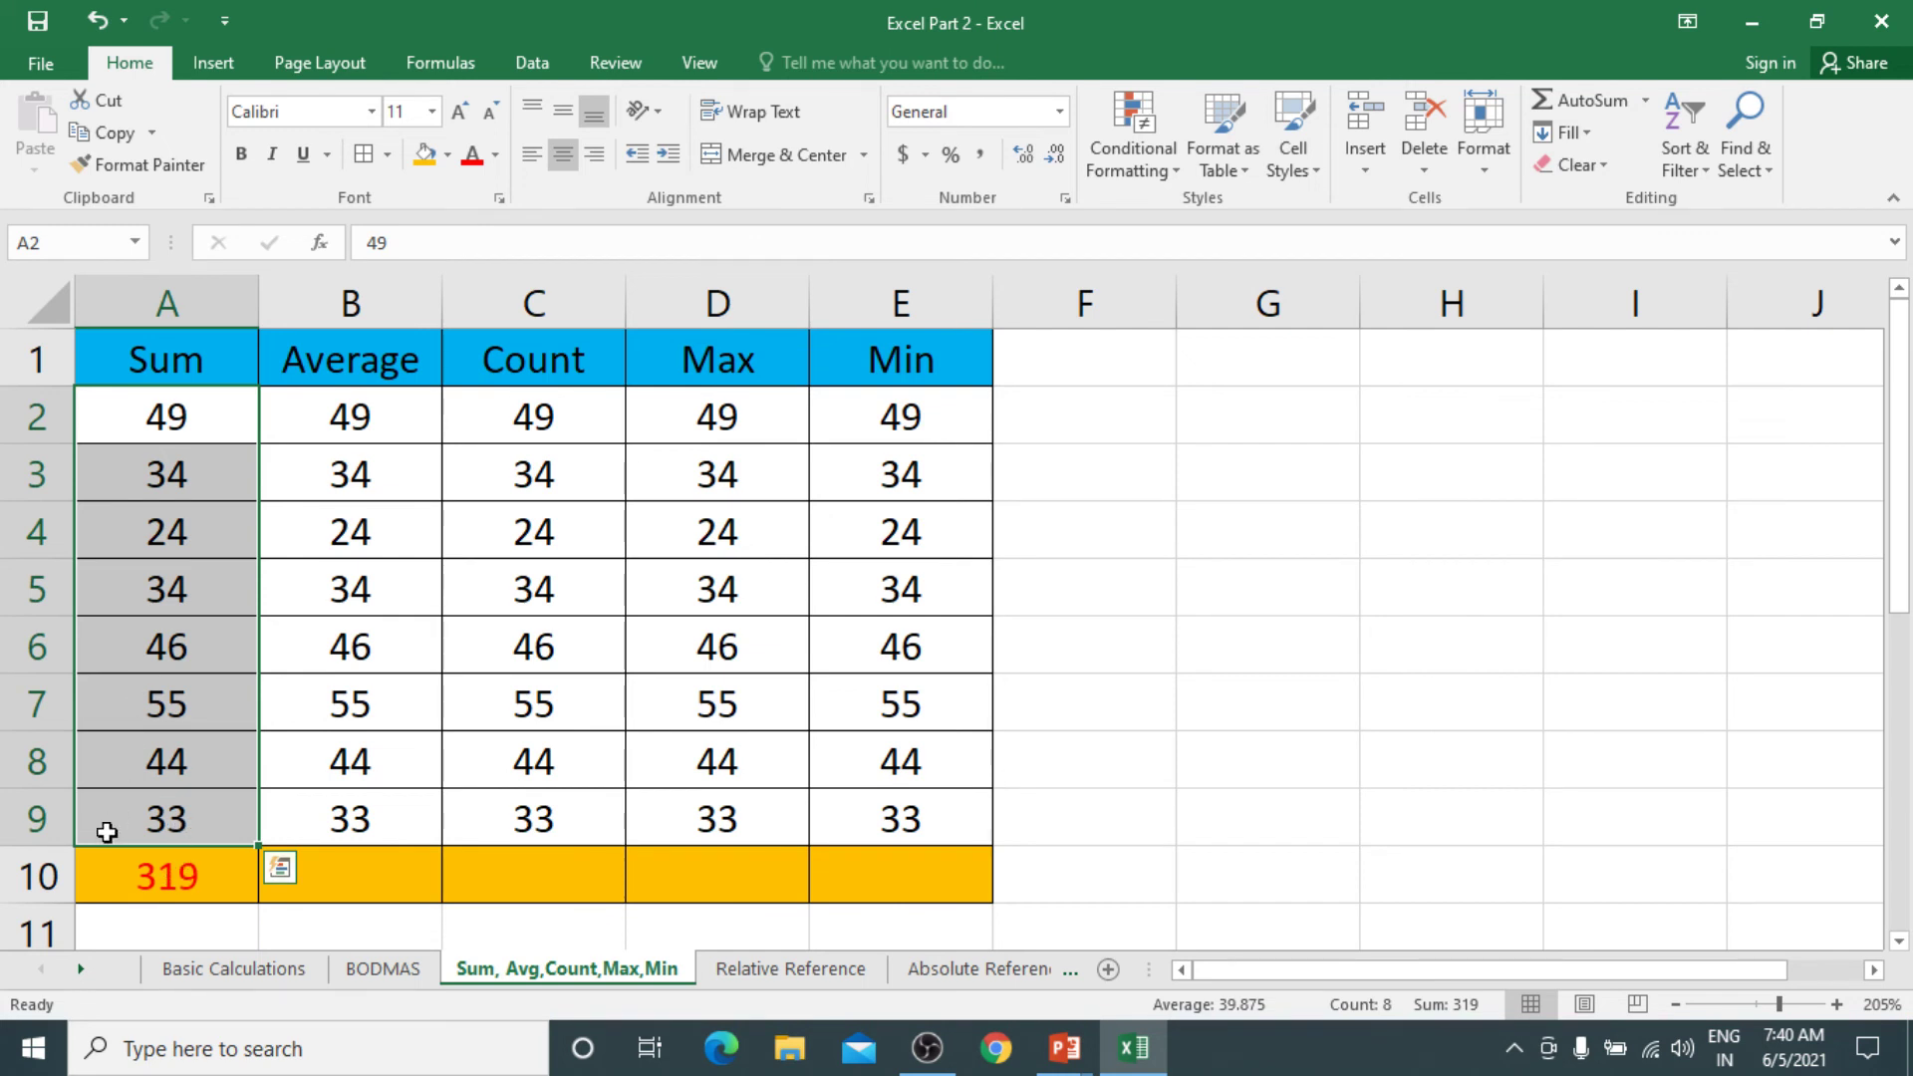
double_click(134, 890)
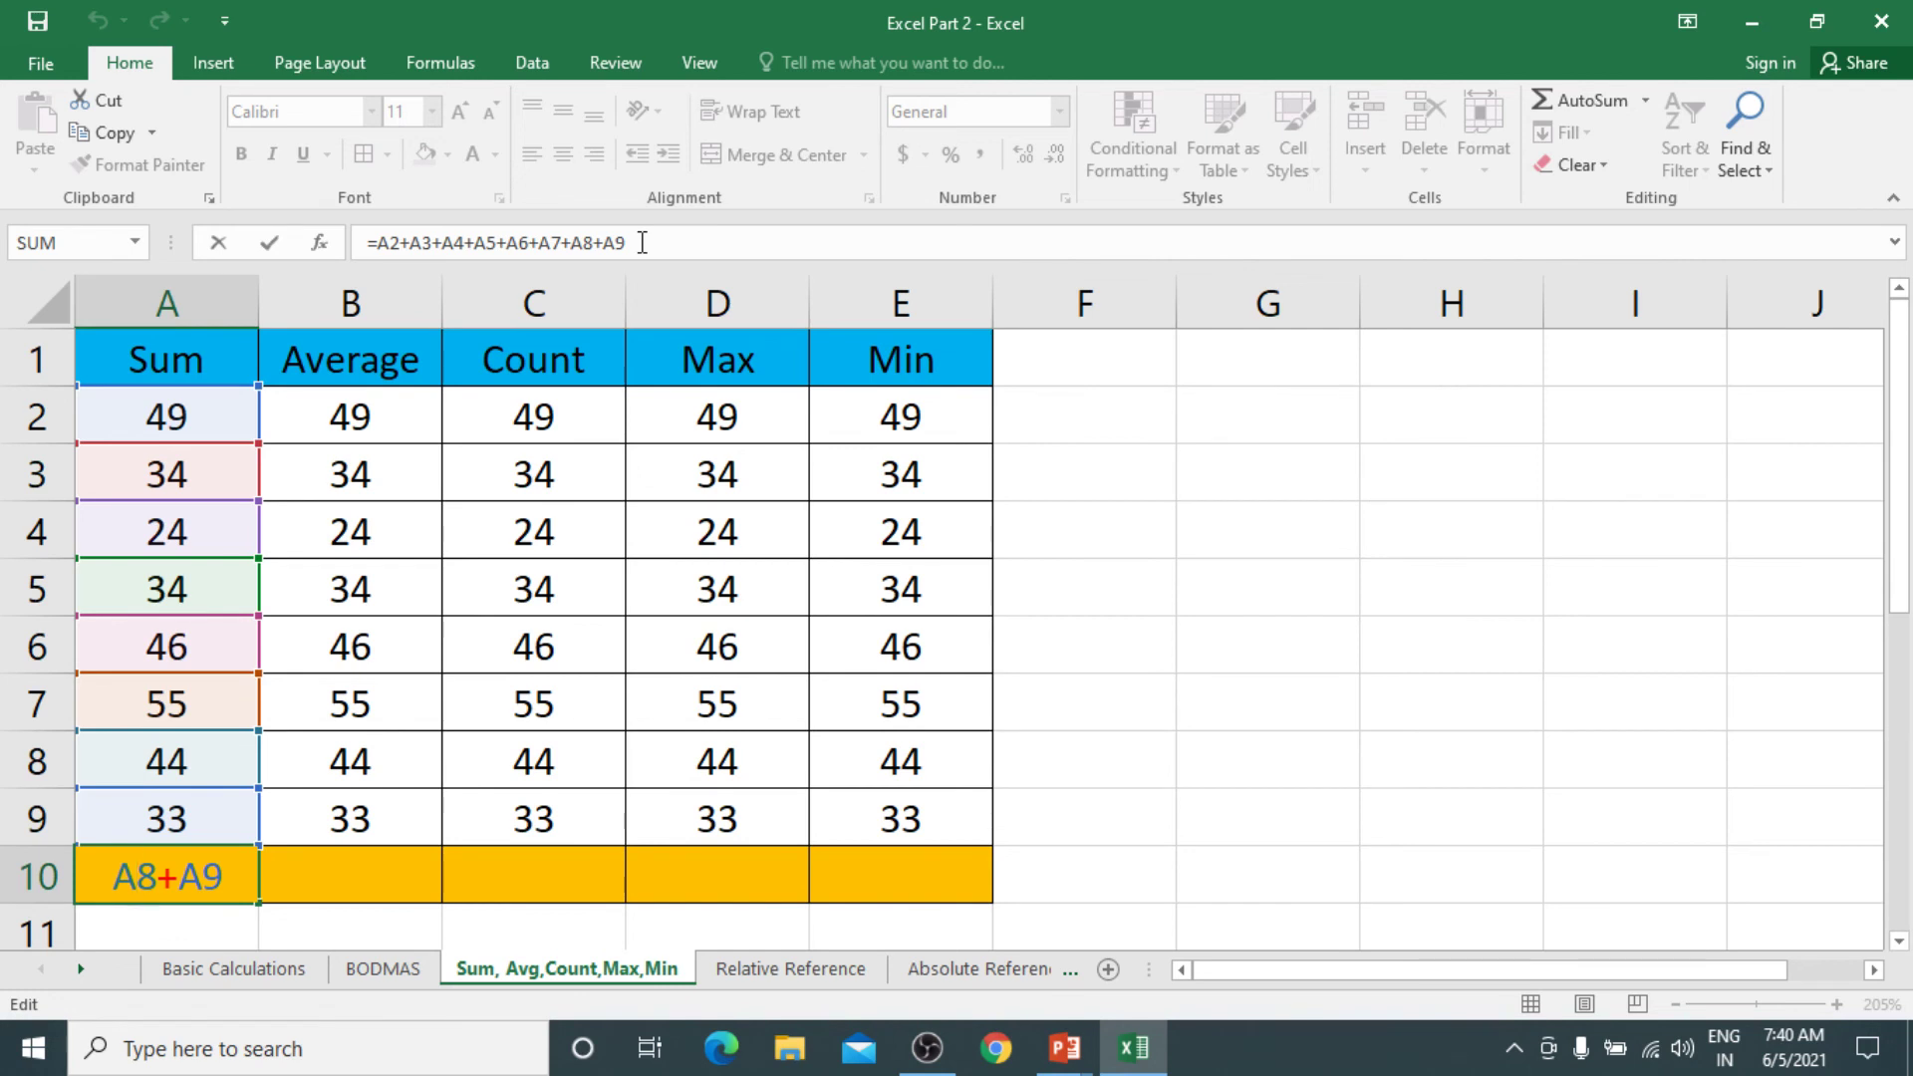
key("ctrl+Return")
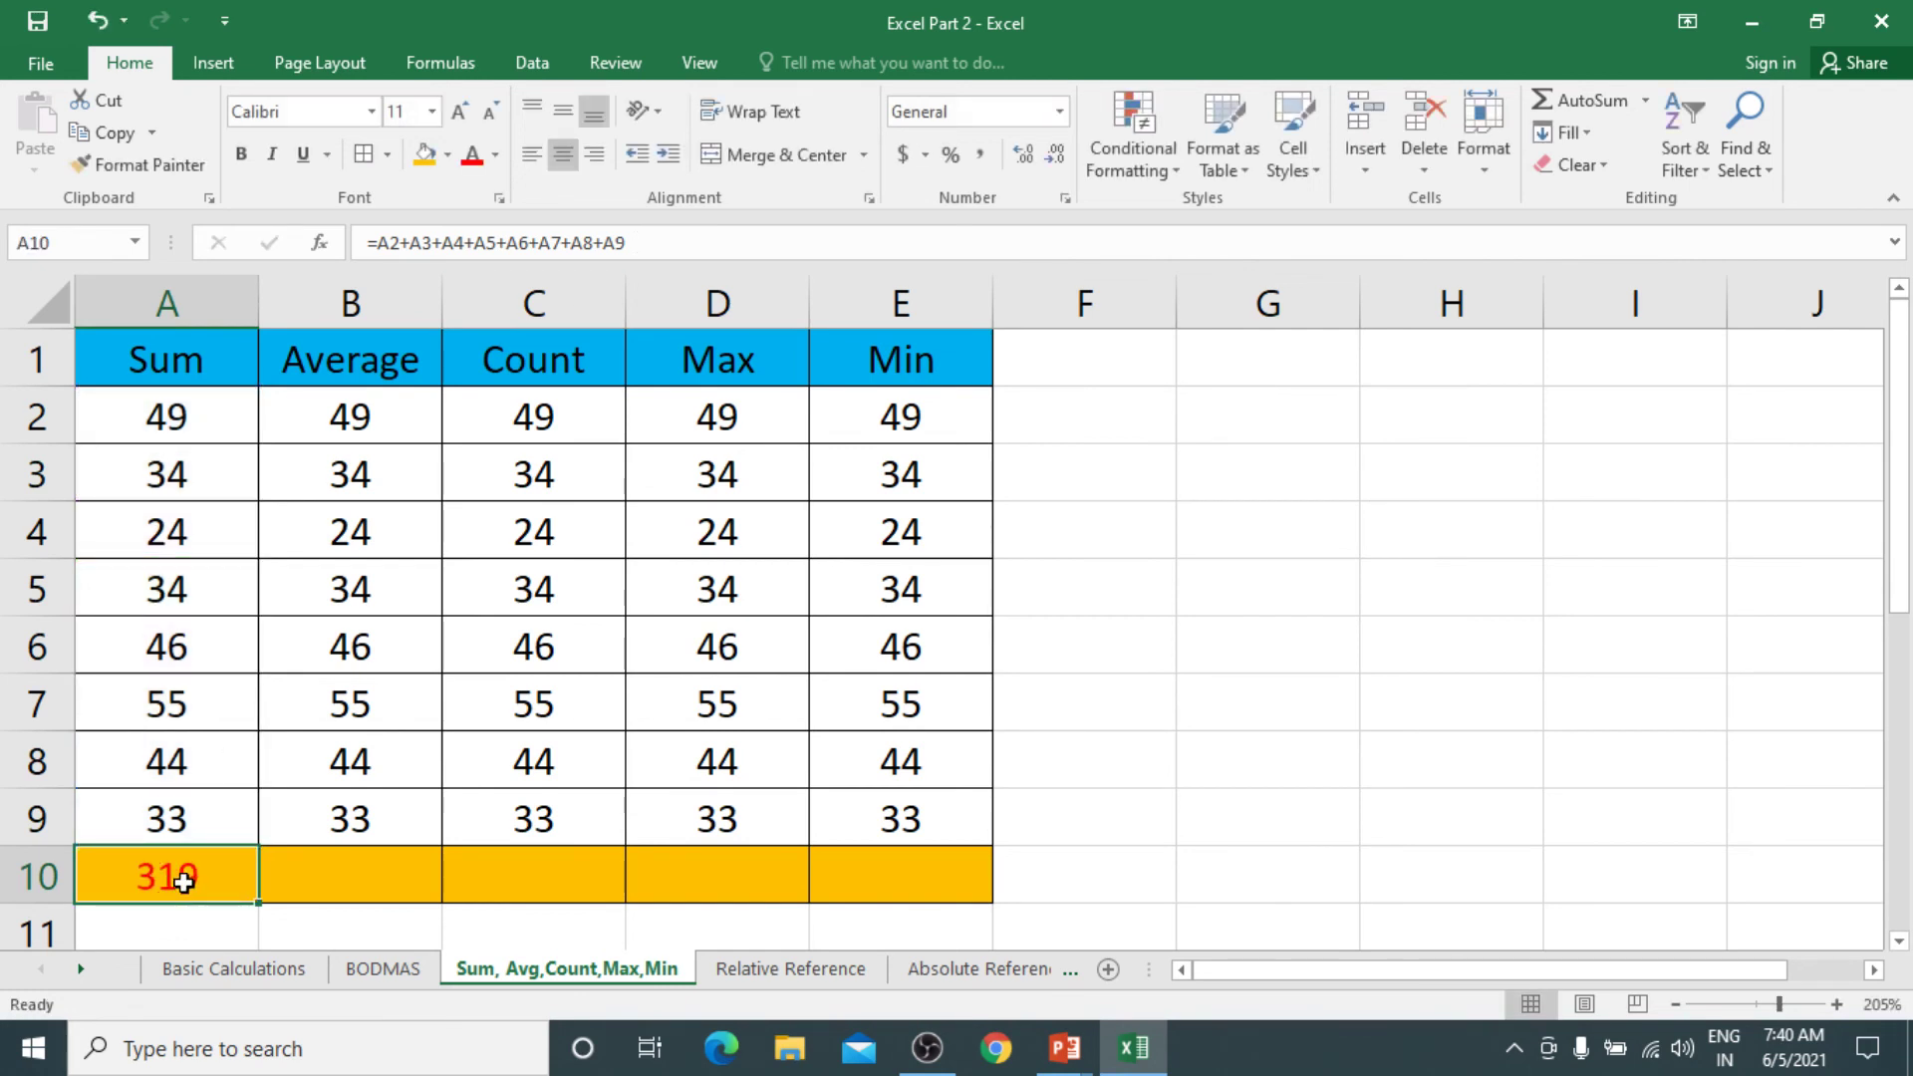
key("Delete")
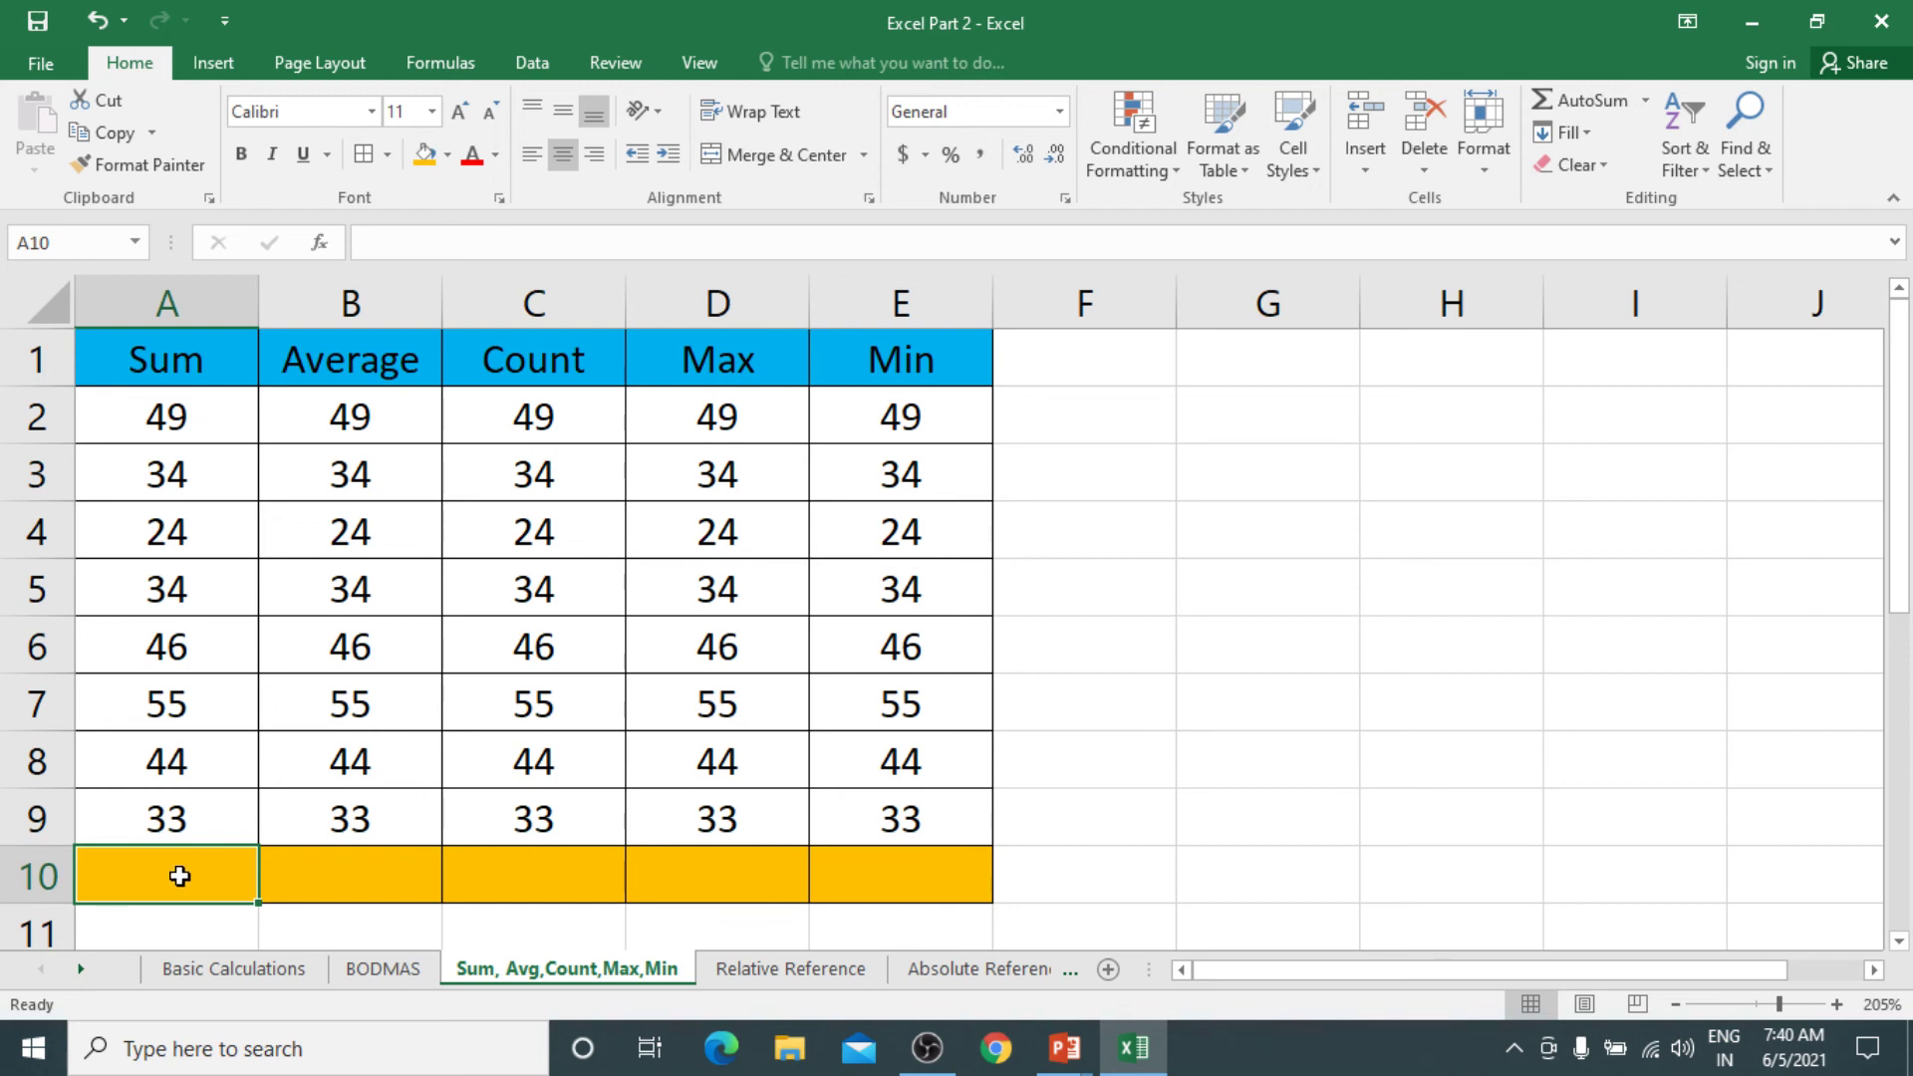
right_click(1452, 315)
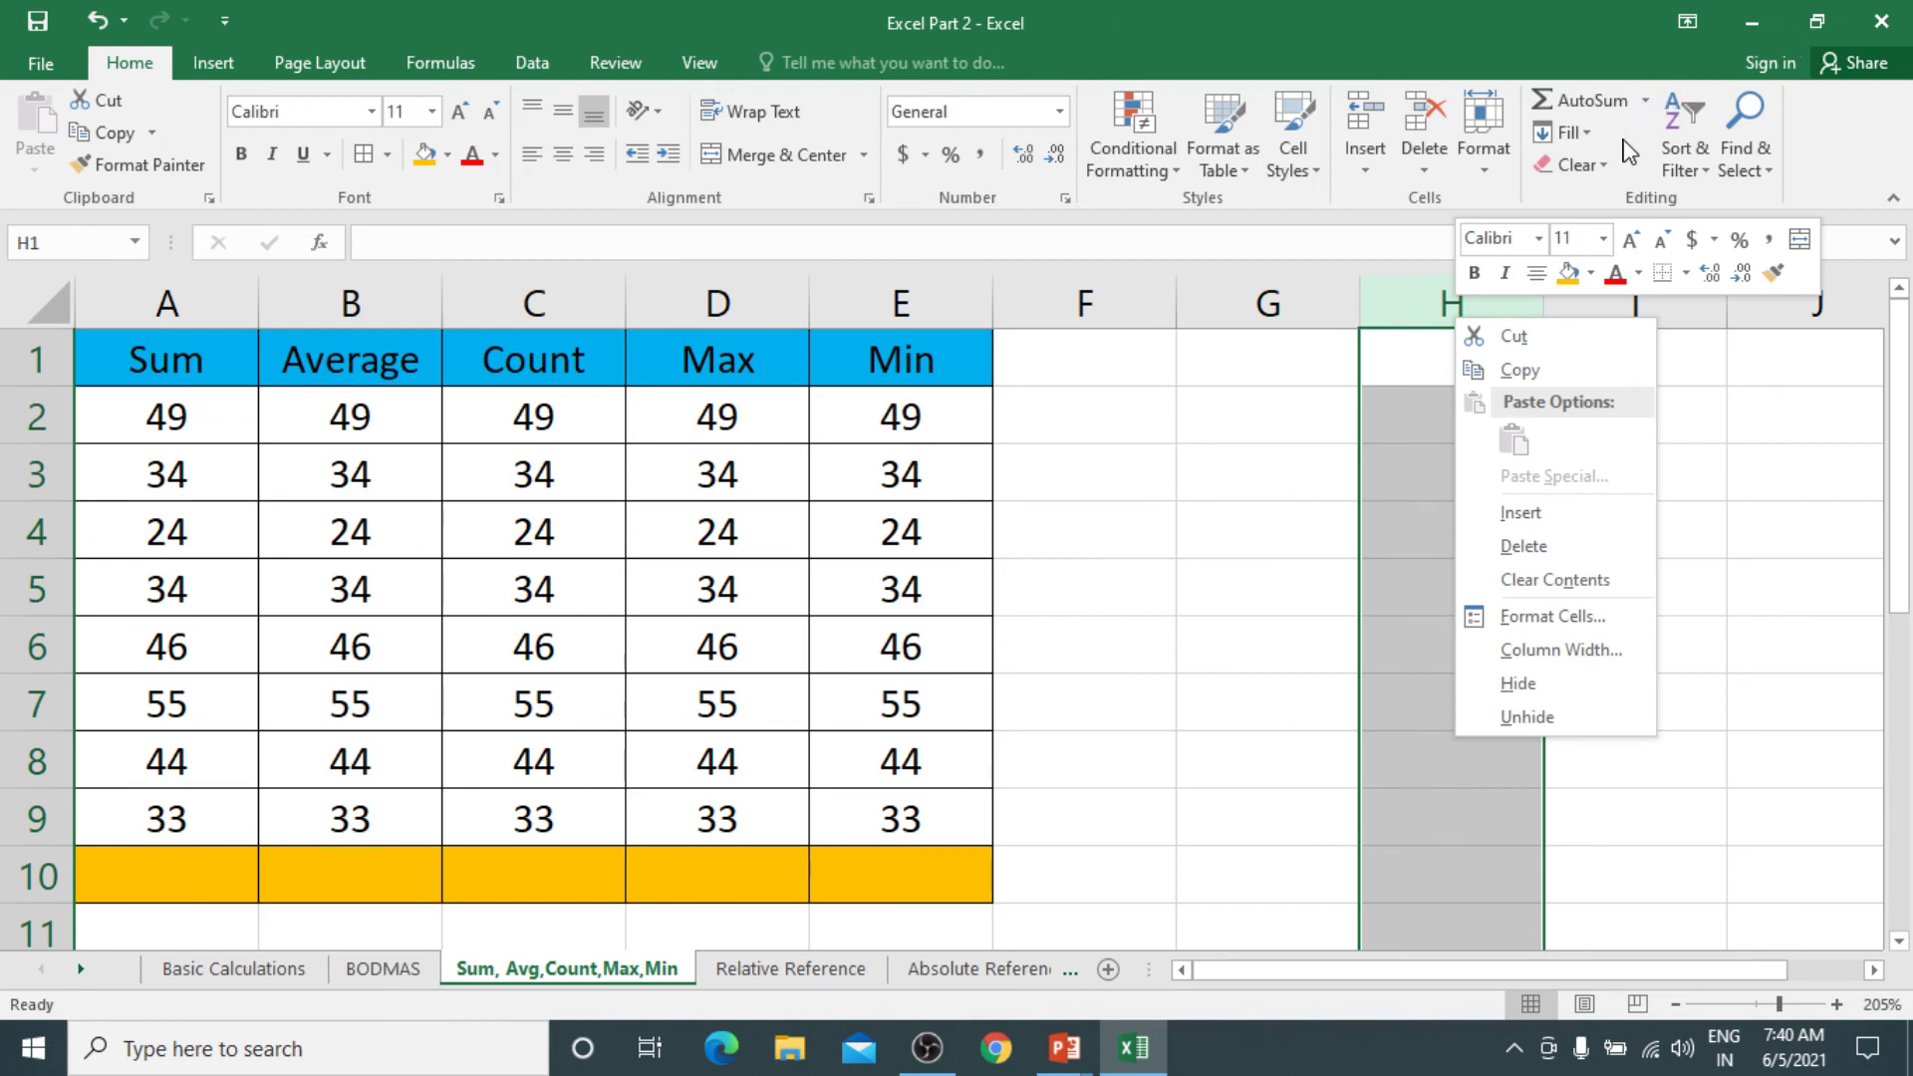
left_click(1645, 101)
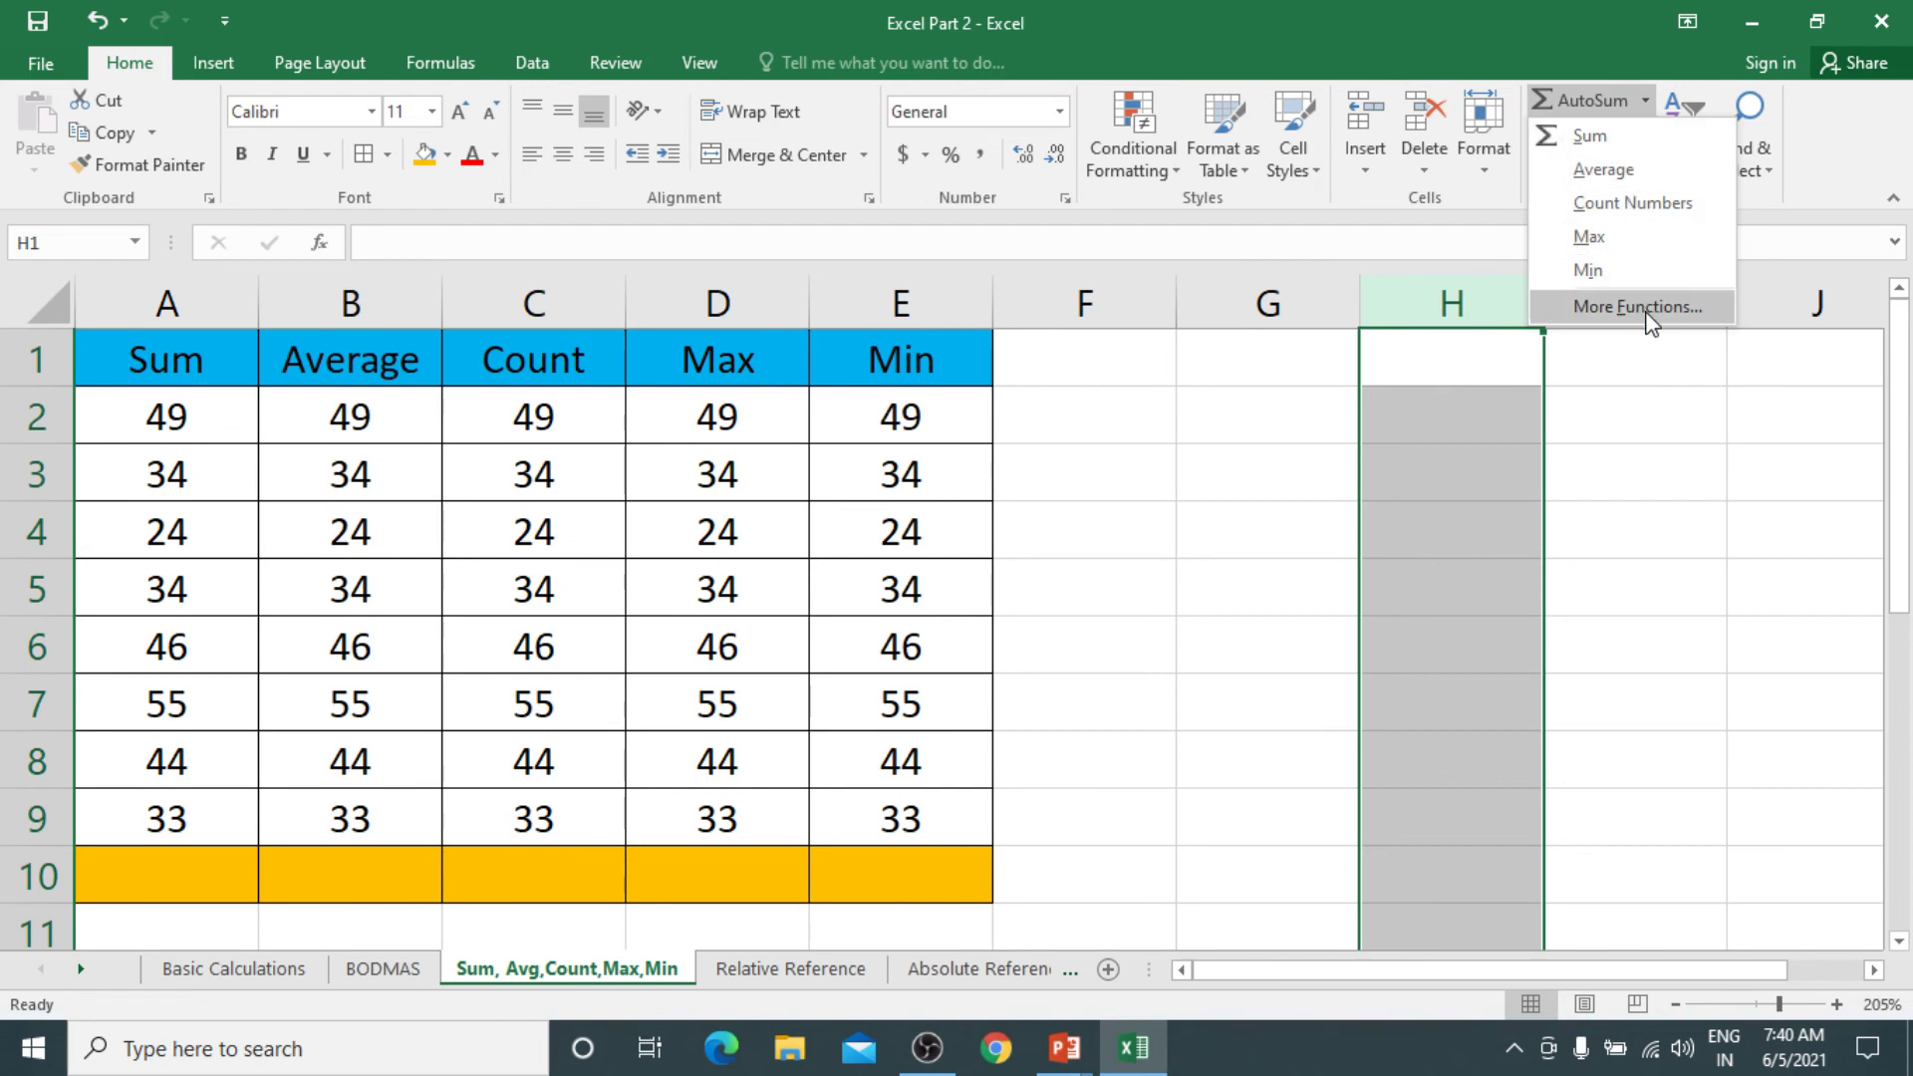
left_click(1632, 148)
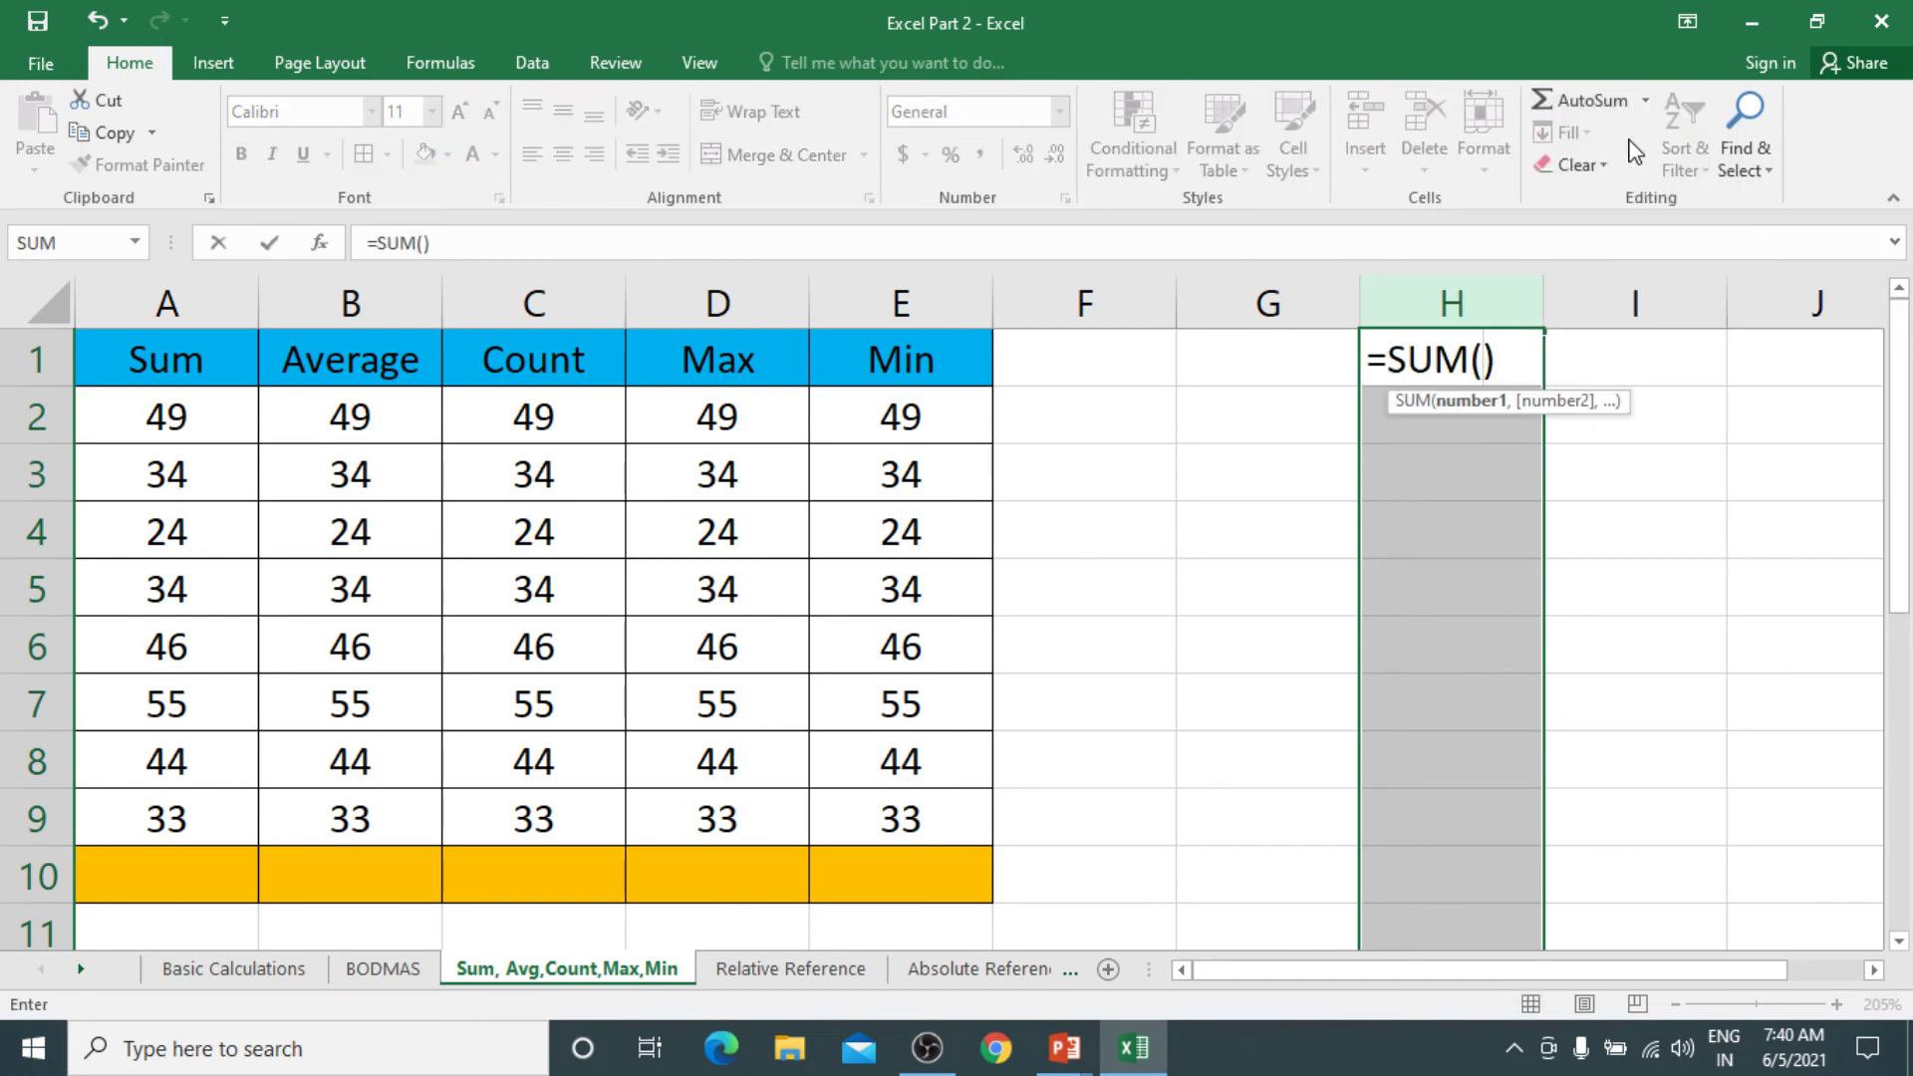
key("Escape")
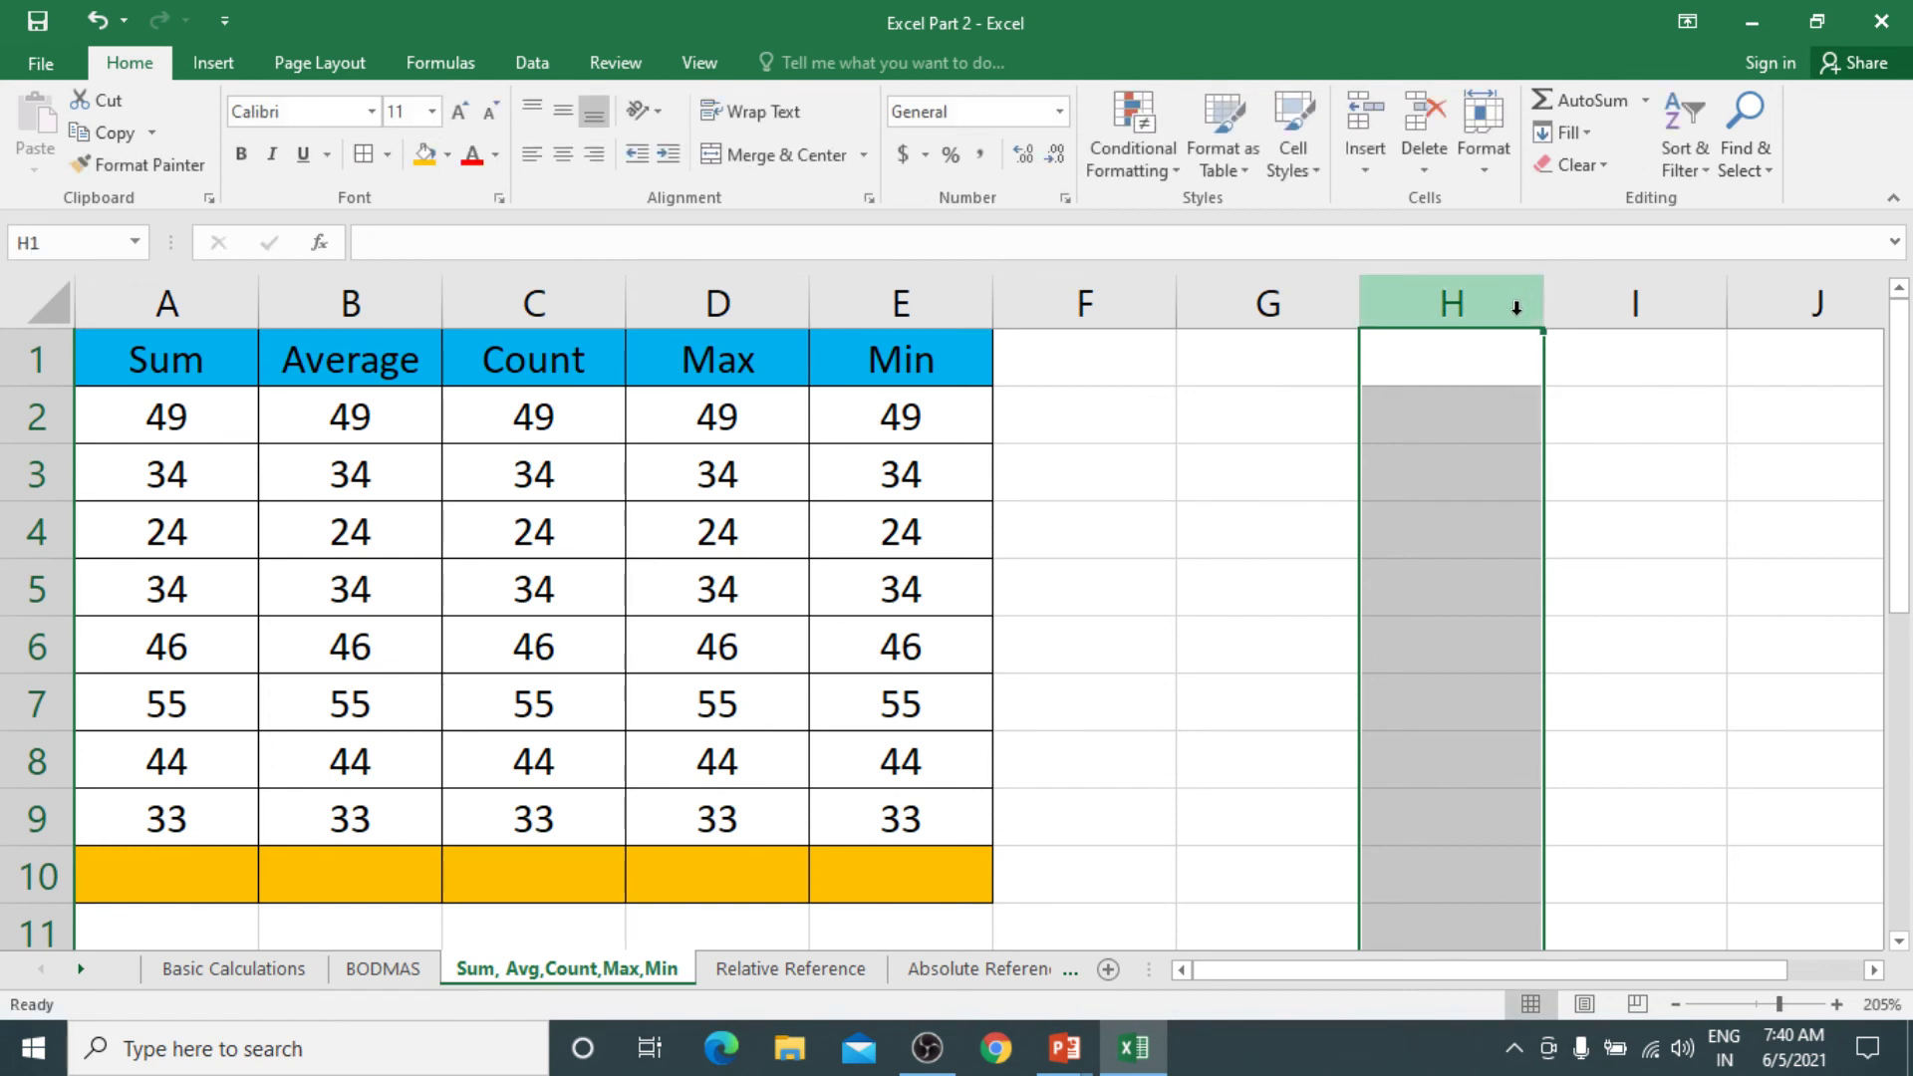
left_click(1488, 371)
Calculate the total of A2:A9 in cell A10 with AutoSum and centre the result
left_click(102, 864)
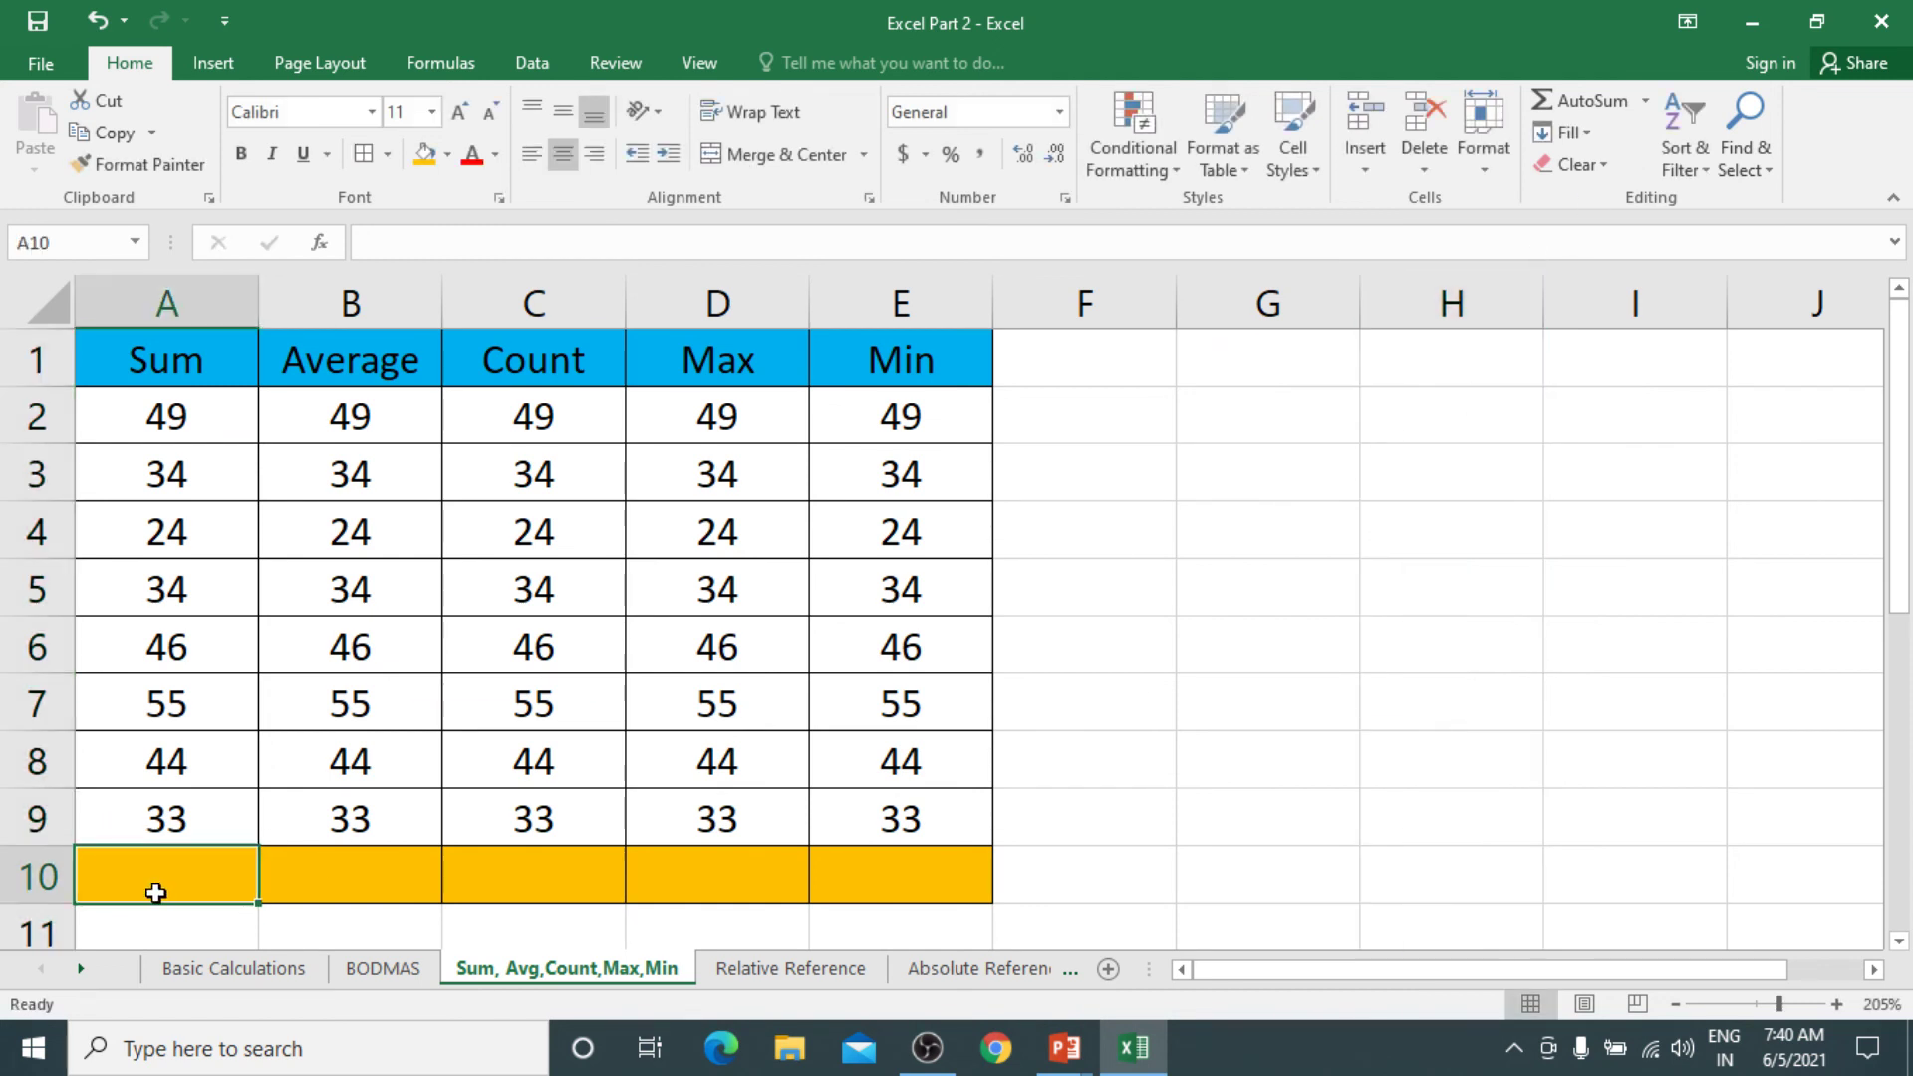
left_click(1586, 106)
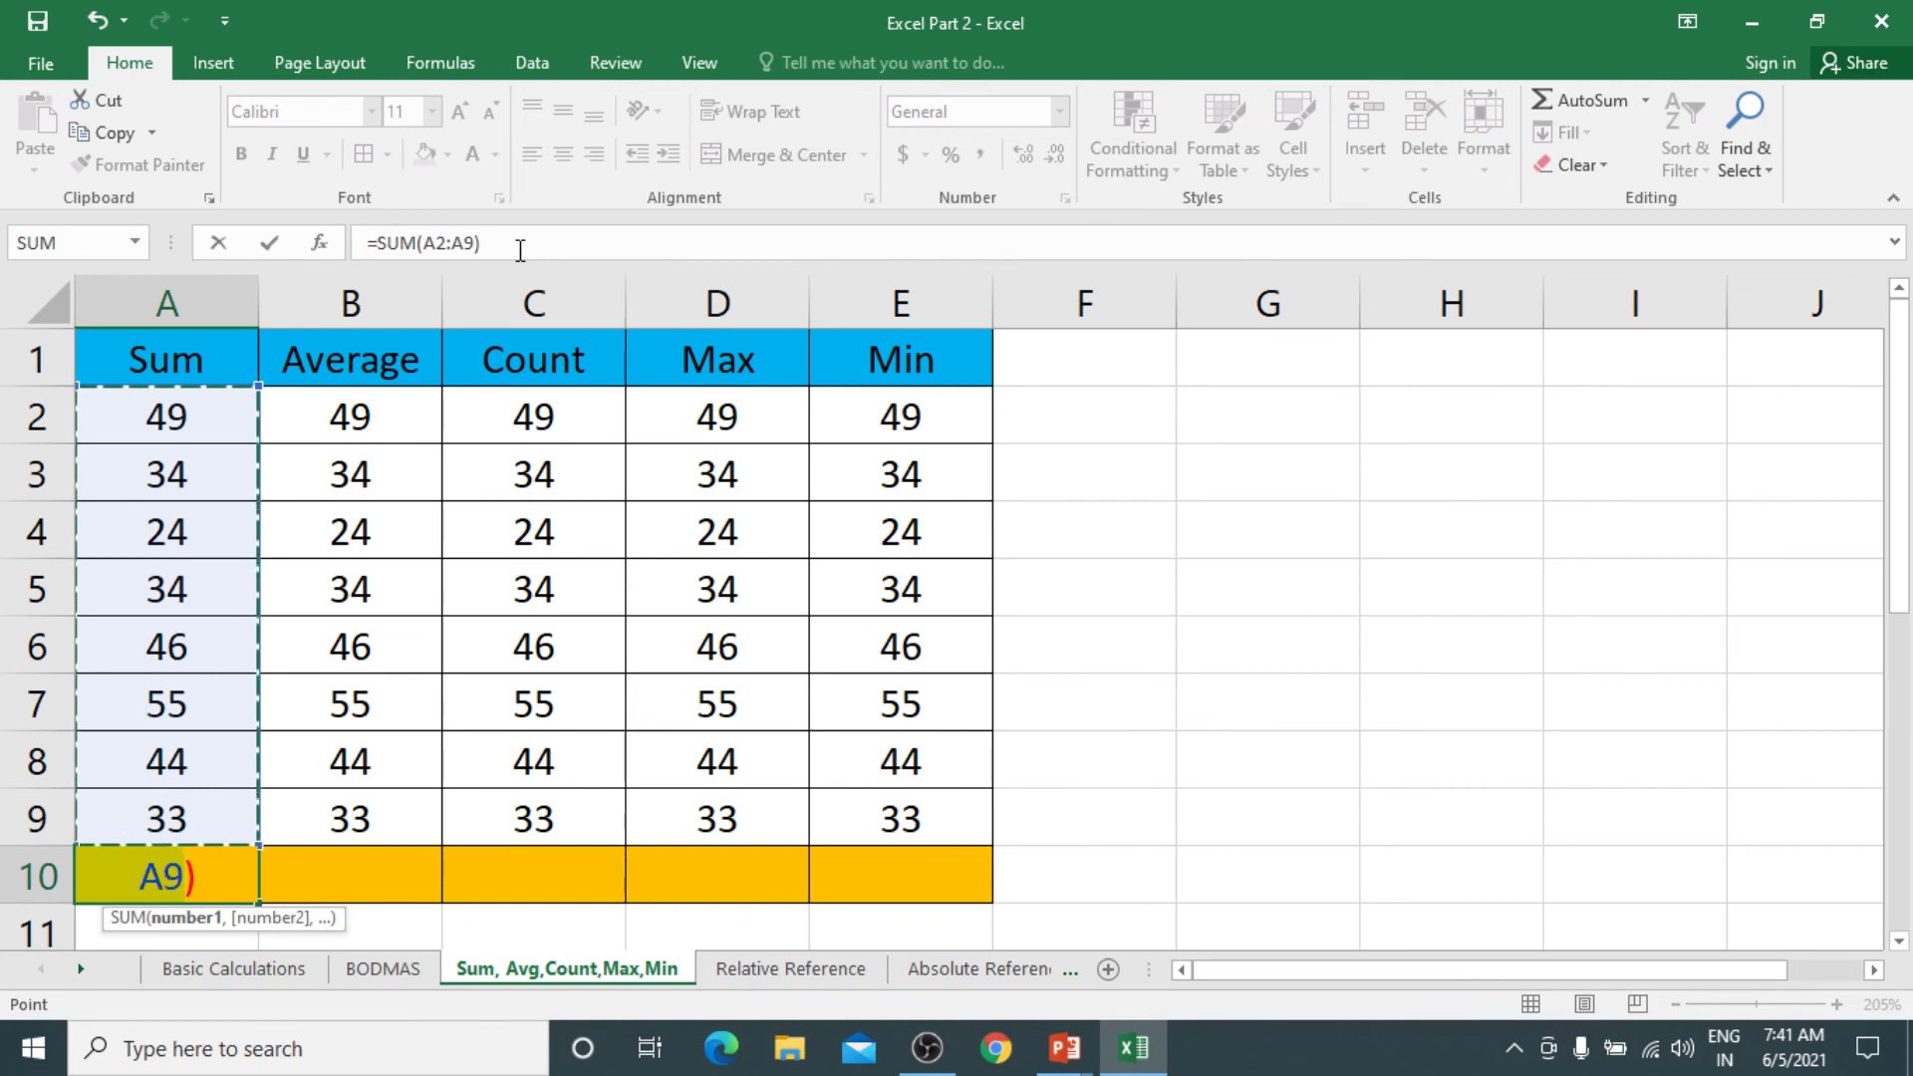
key("Return")
scroll(275, 811, "up", 1)
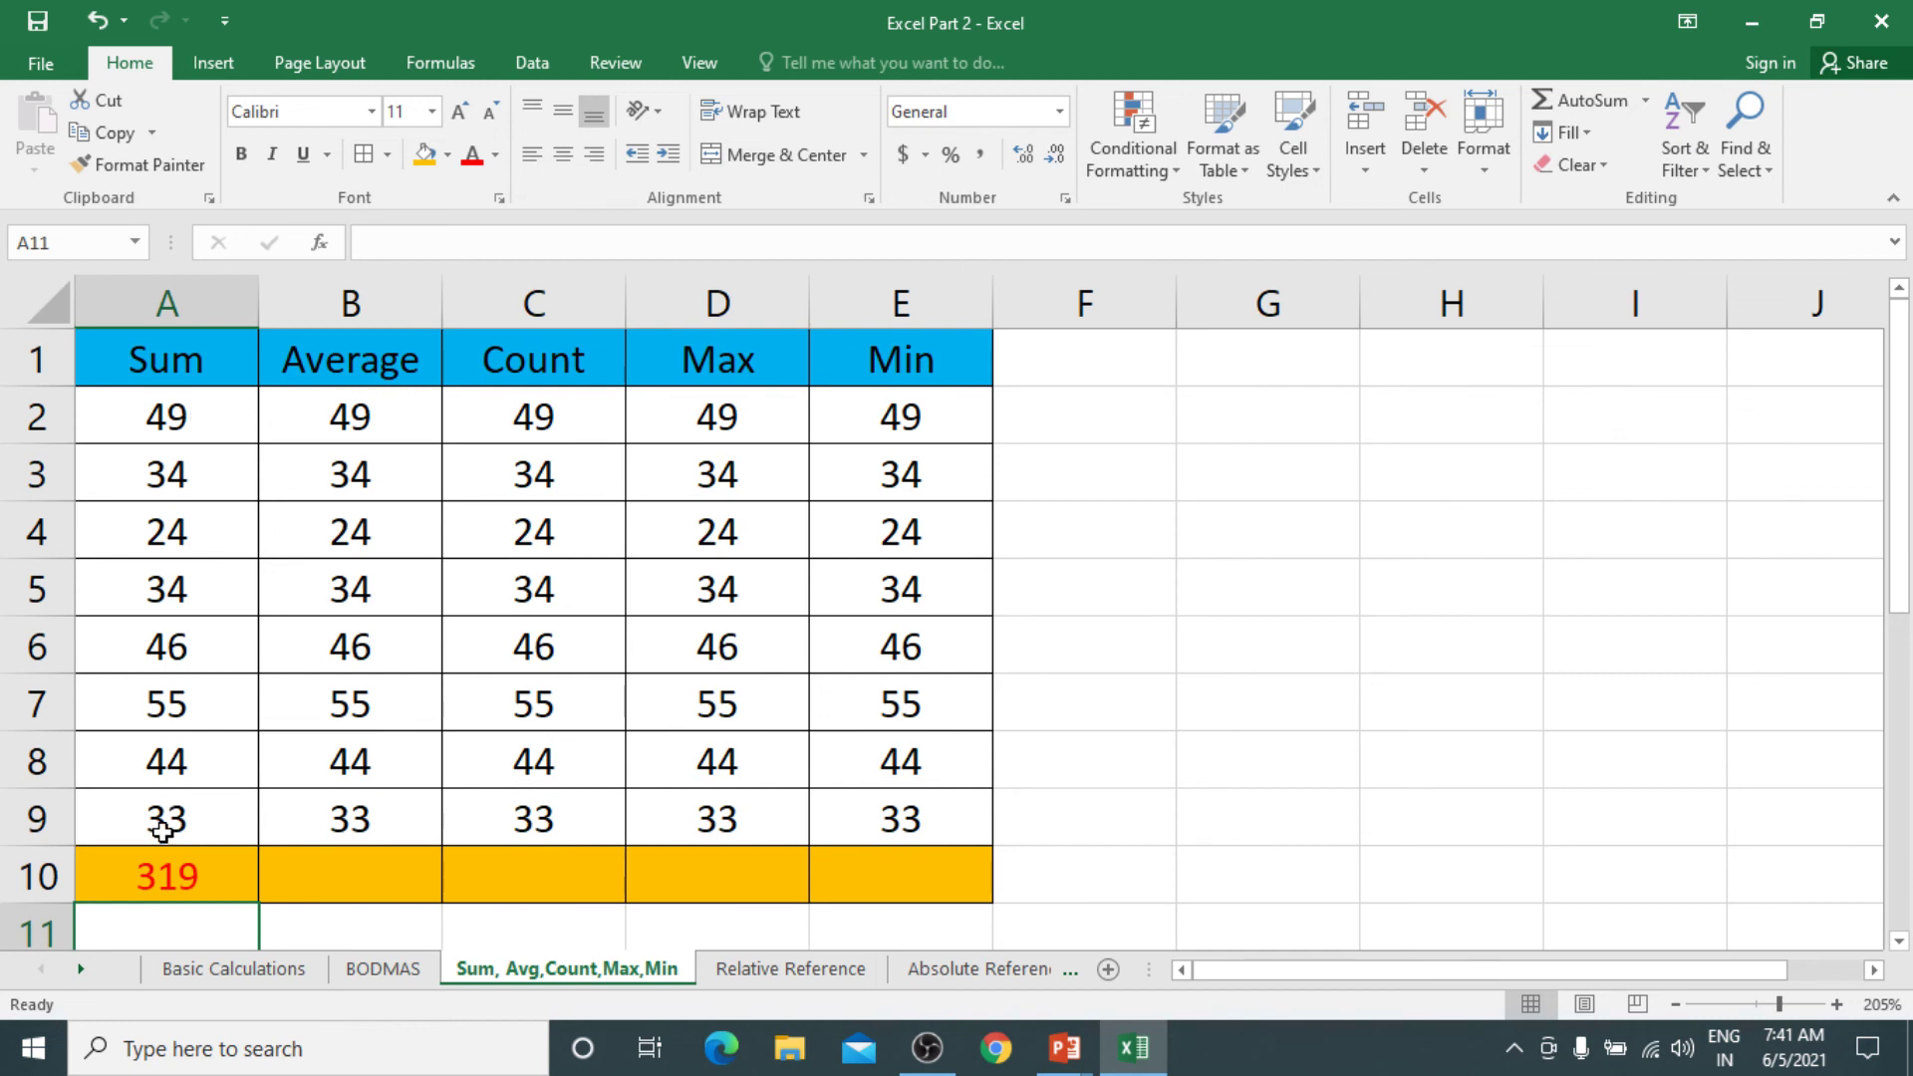
double_click(163, 867)
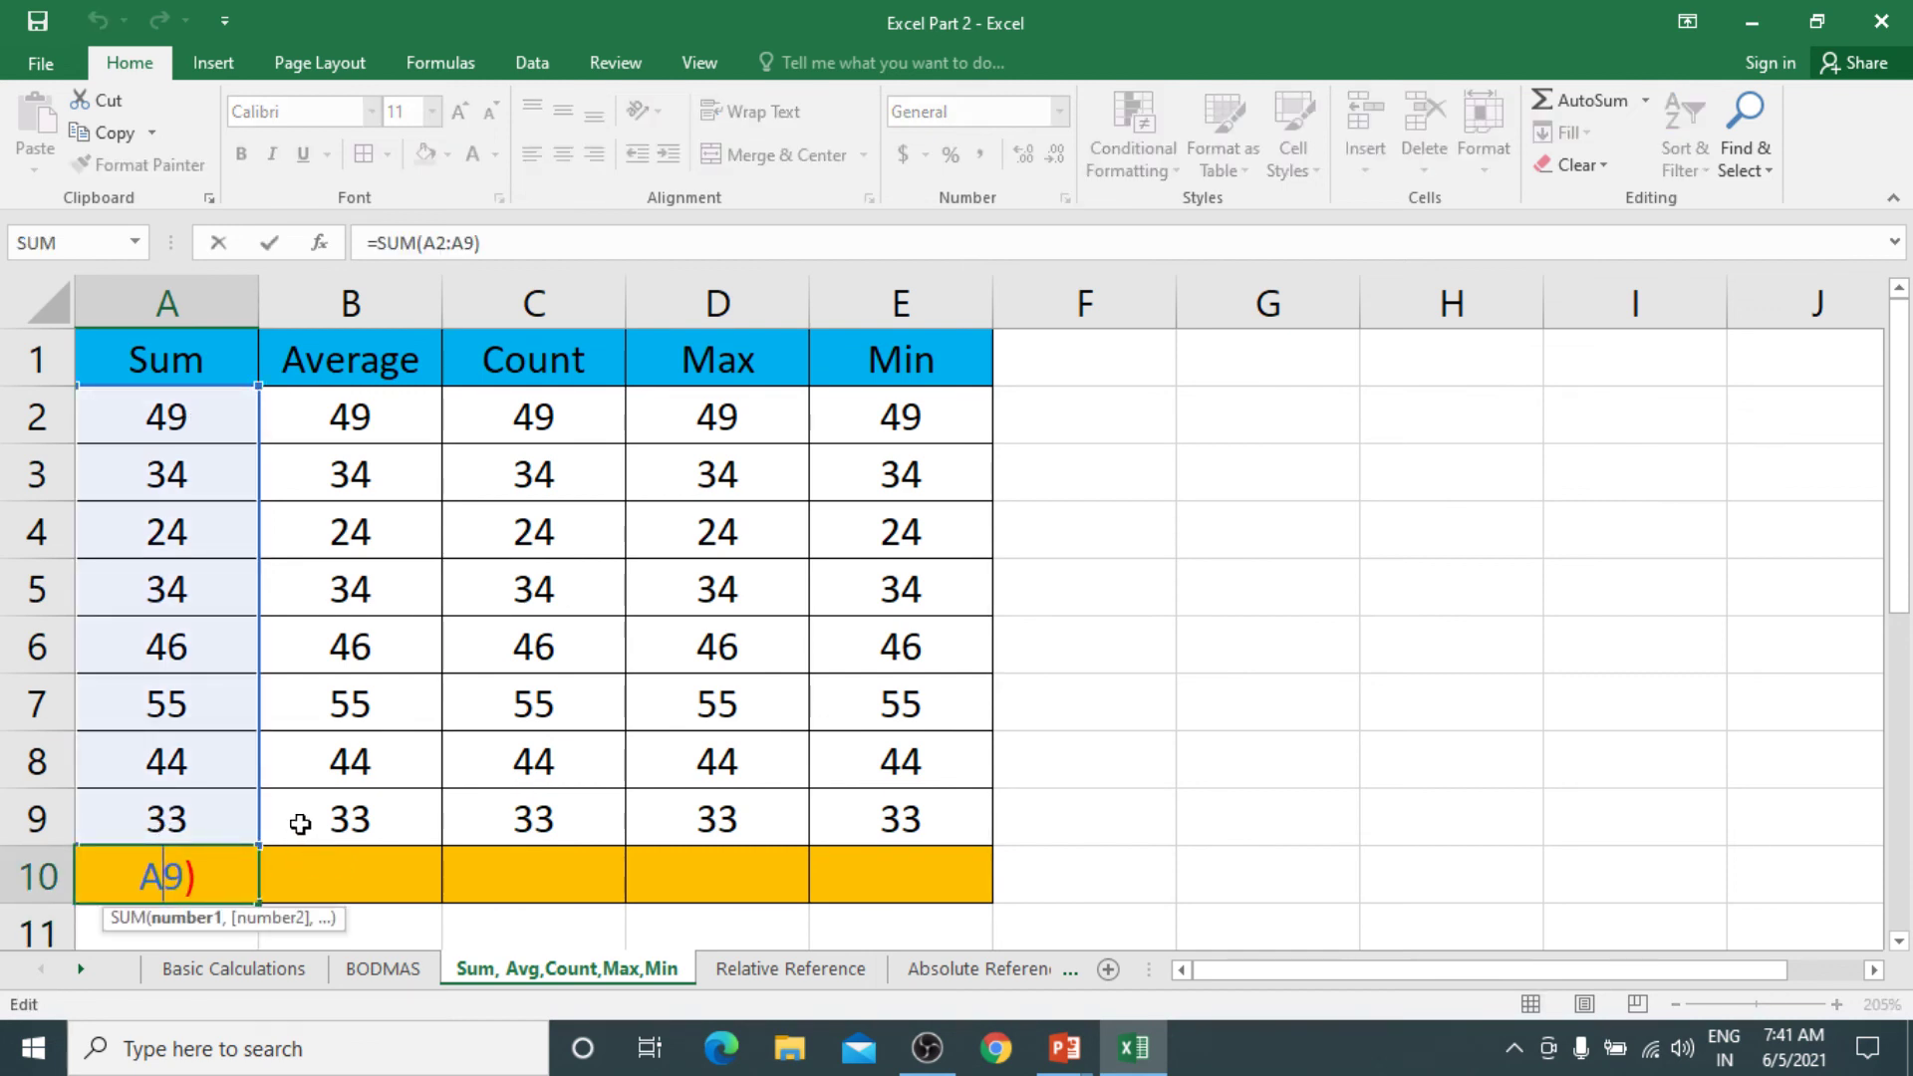
key("ctrl+Return")
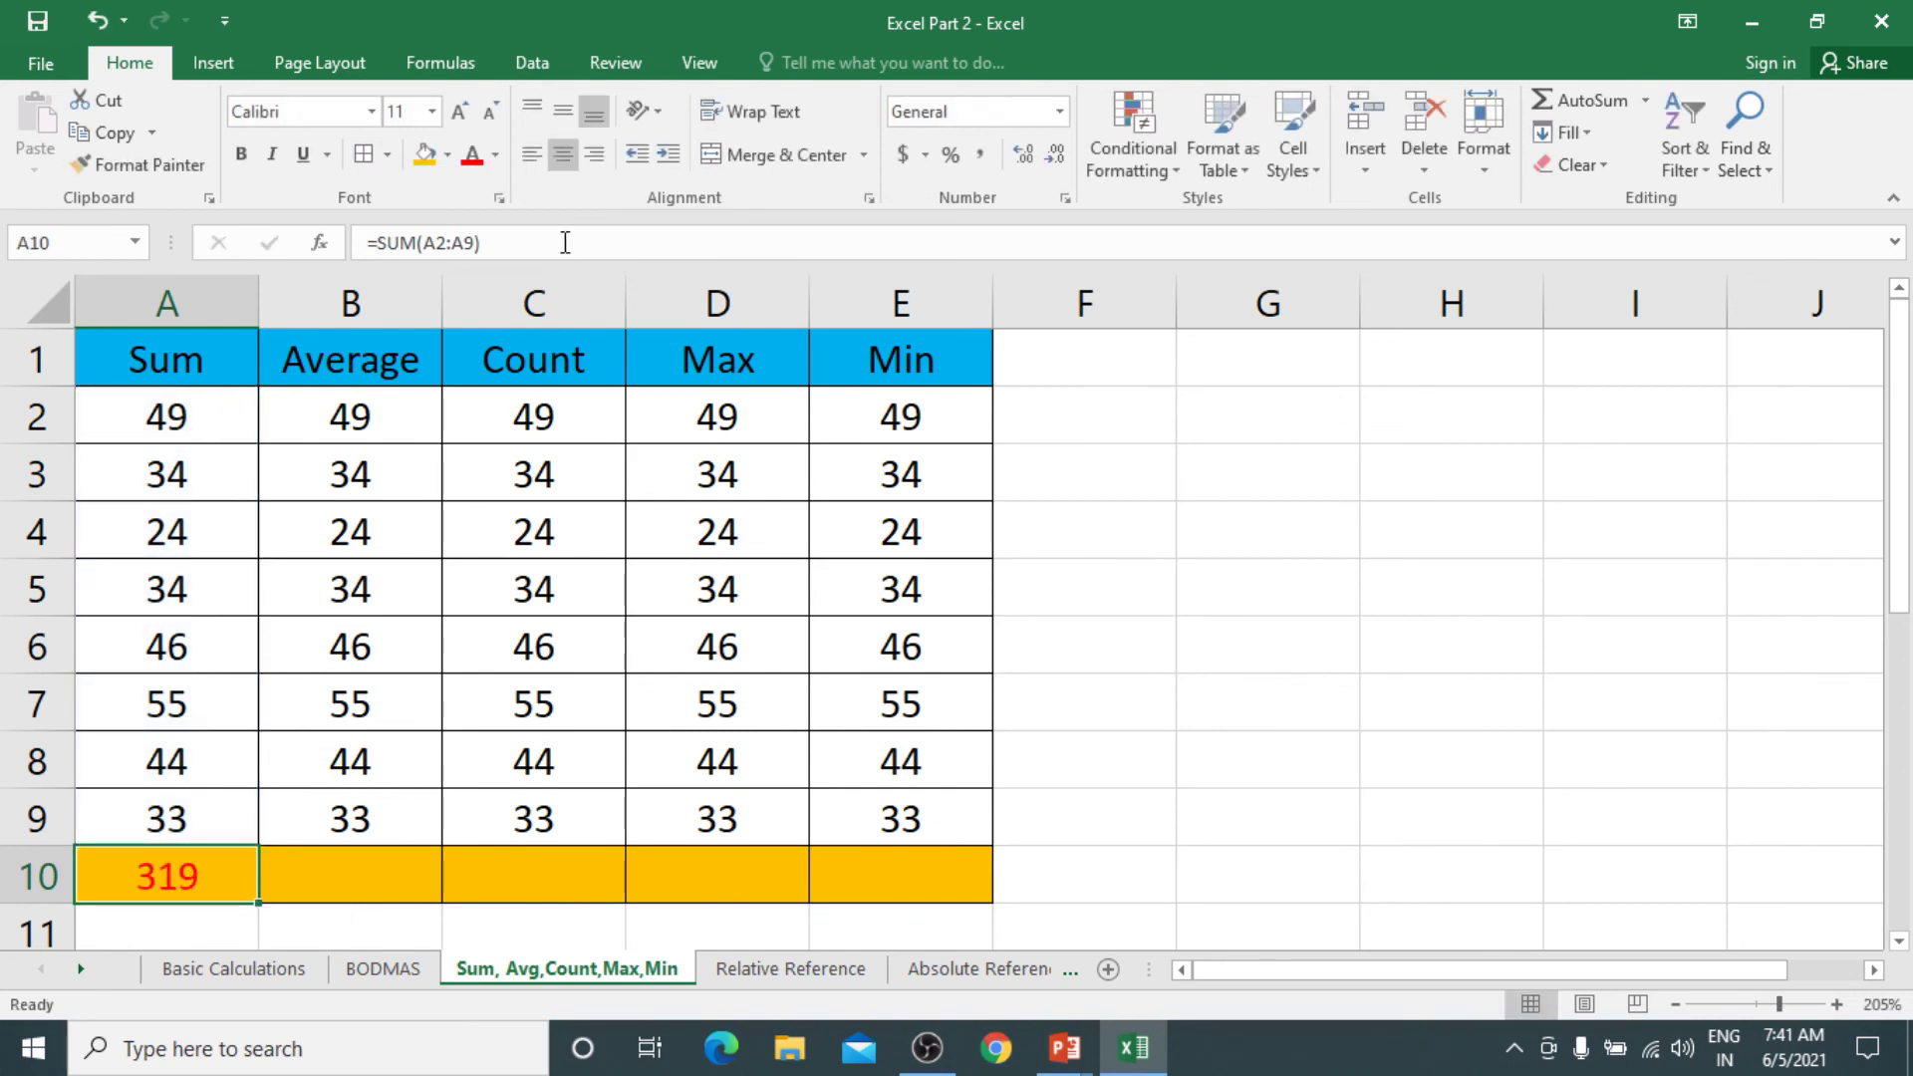
left_click(532, 156)
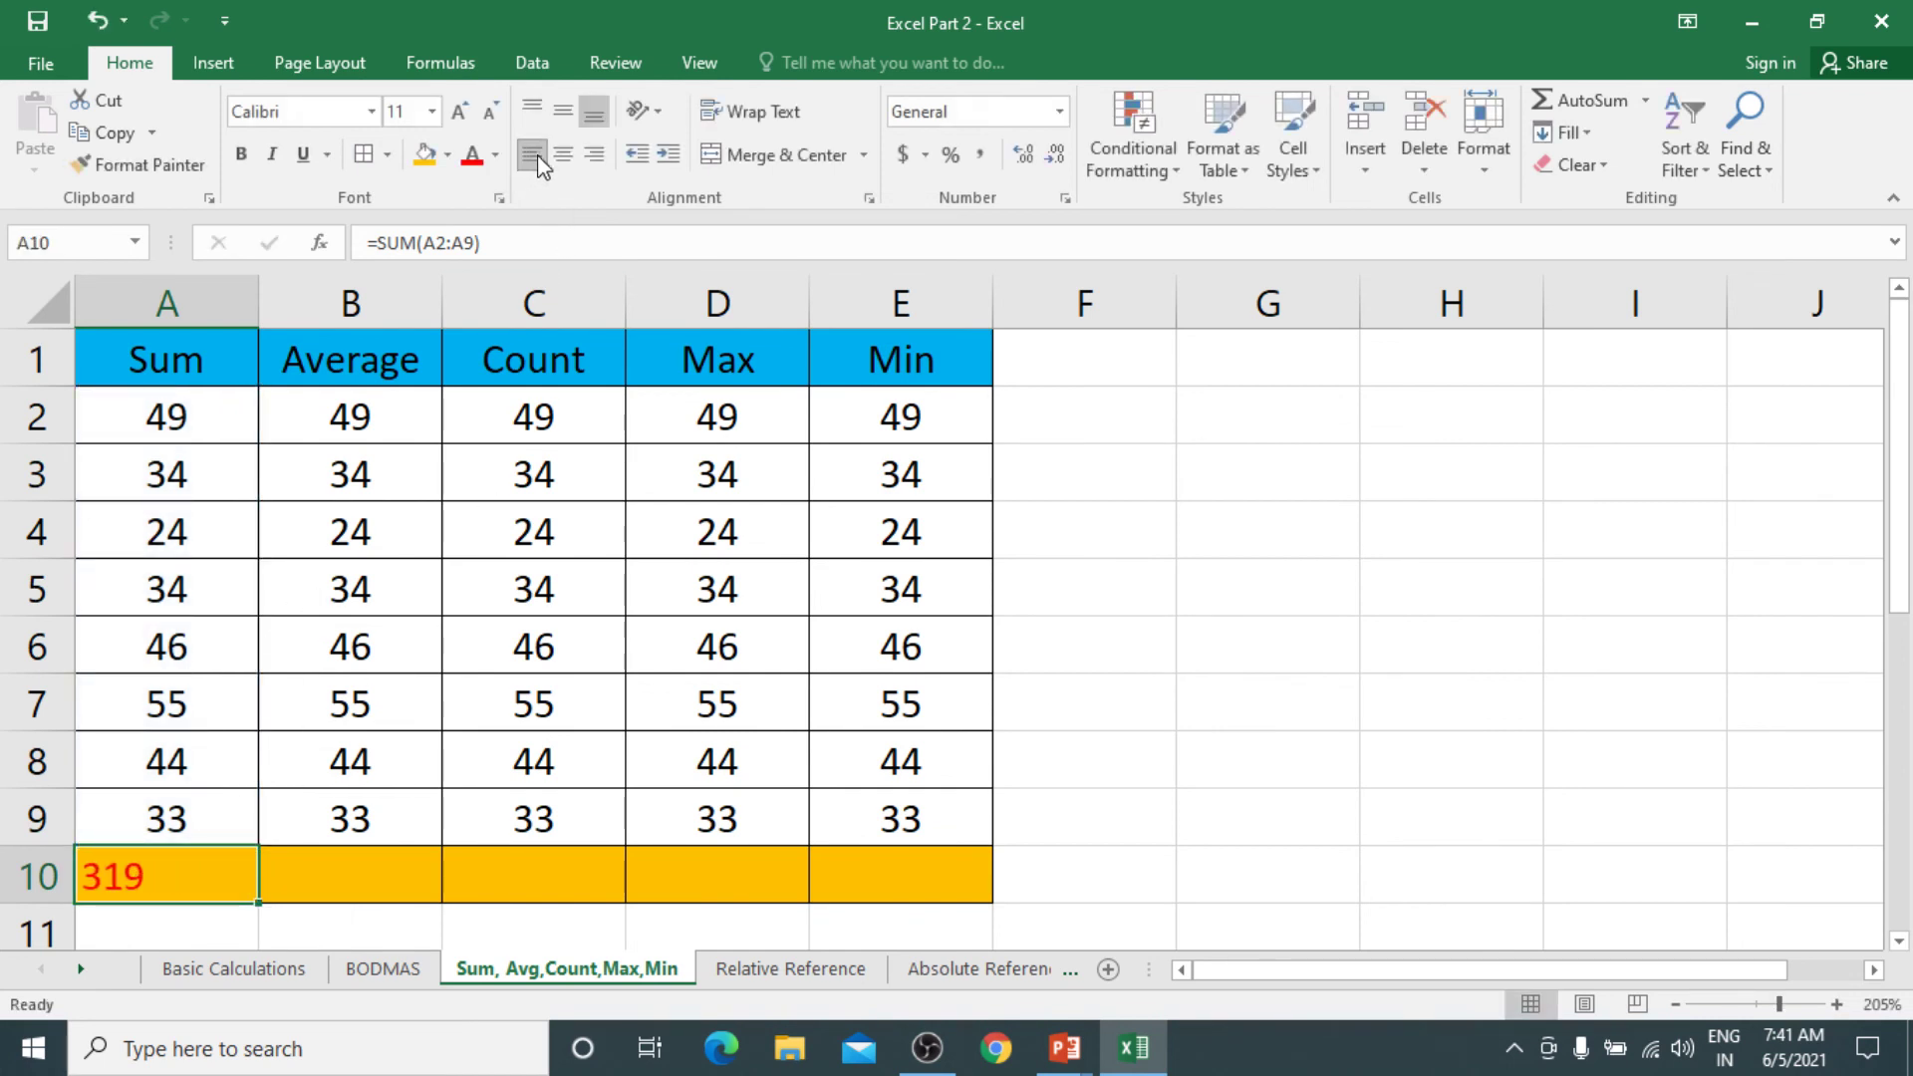
left_click(556, 154)
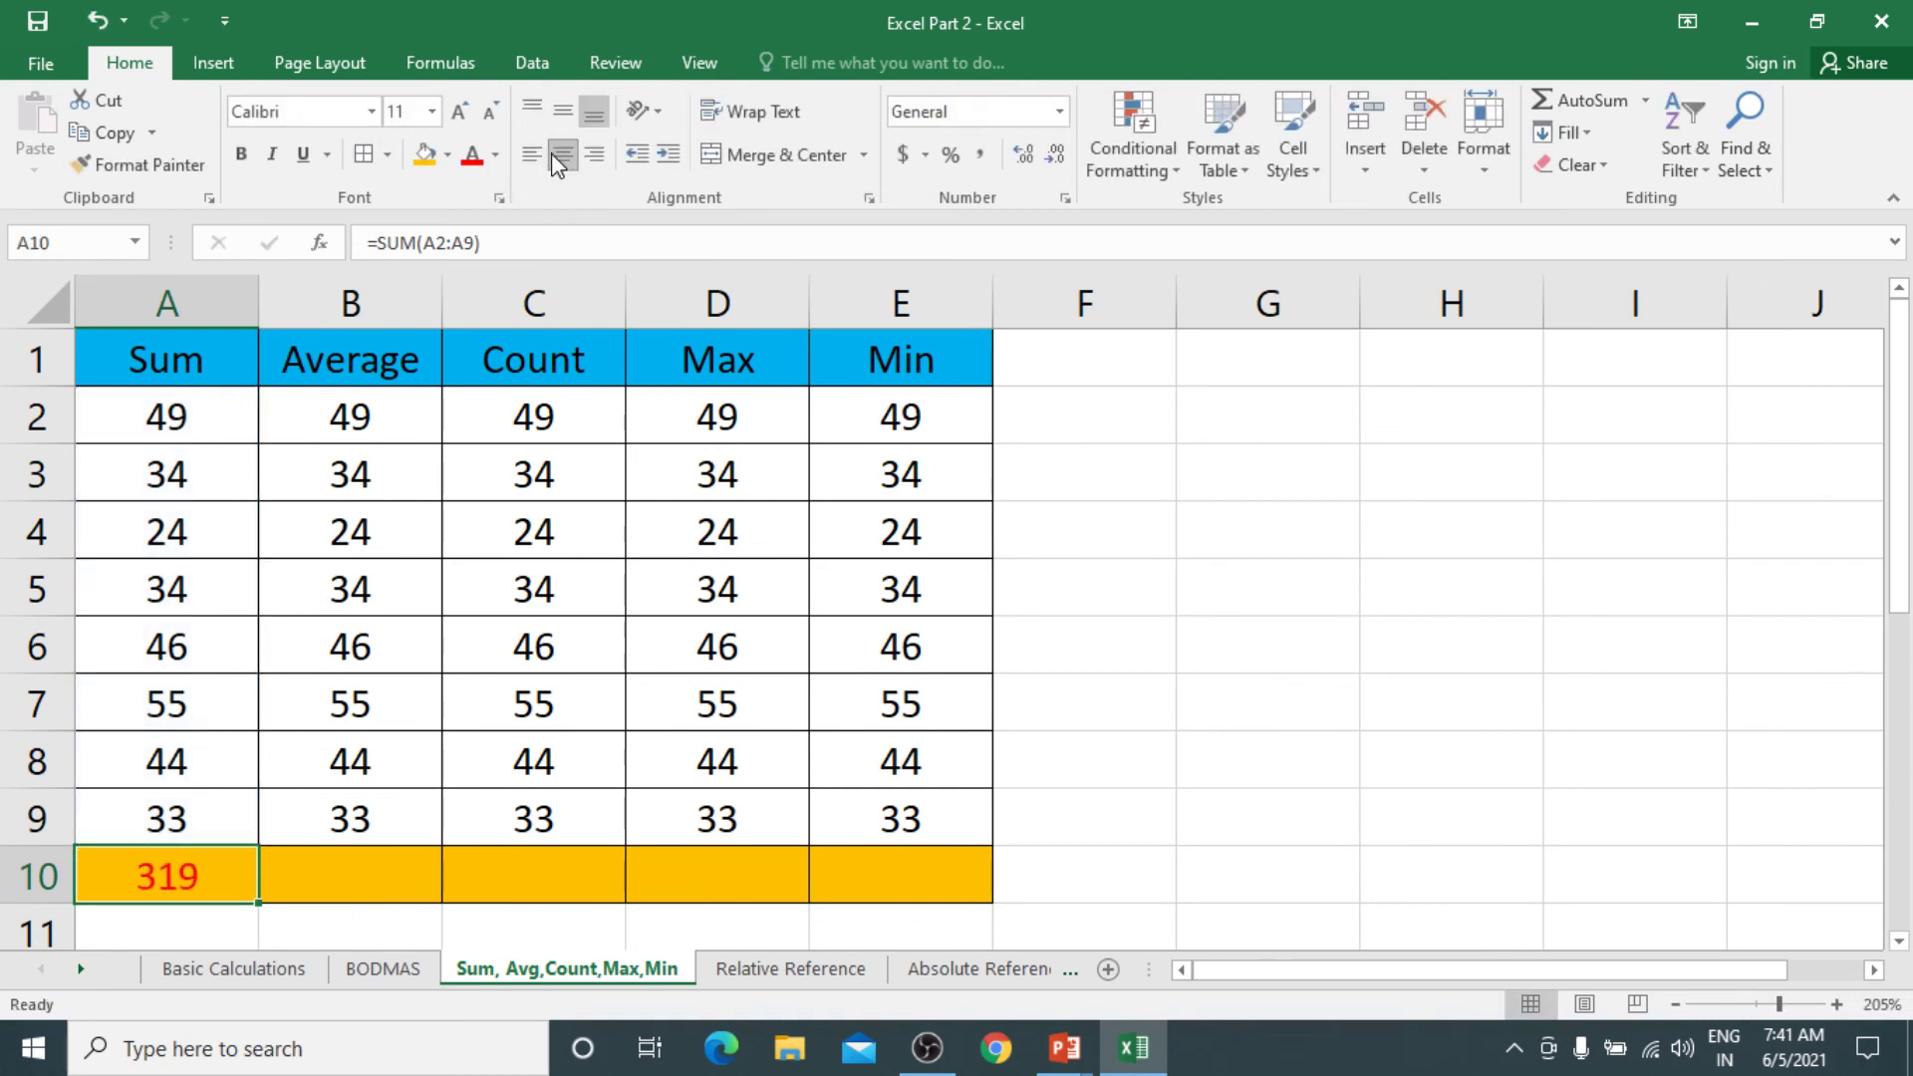
Inspect the SUM formula in A10, in the cell itself and with the whole sheet switched to formula view and back
double_click(195, 876)
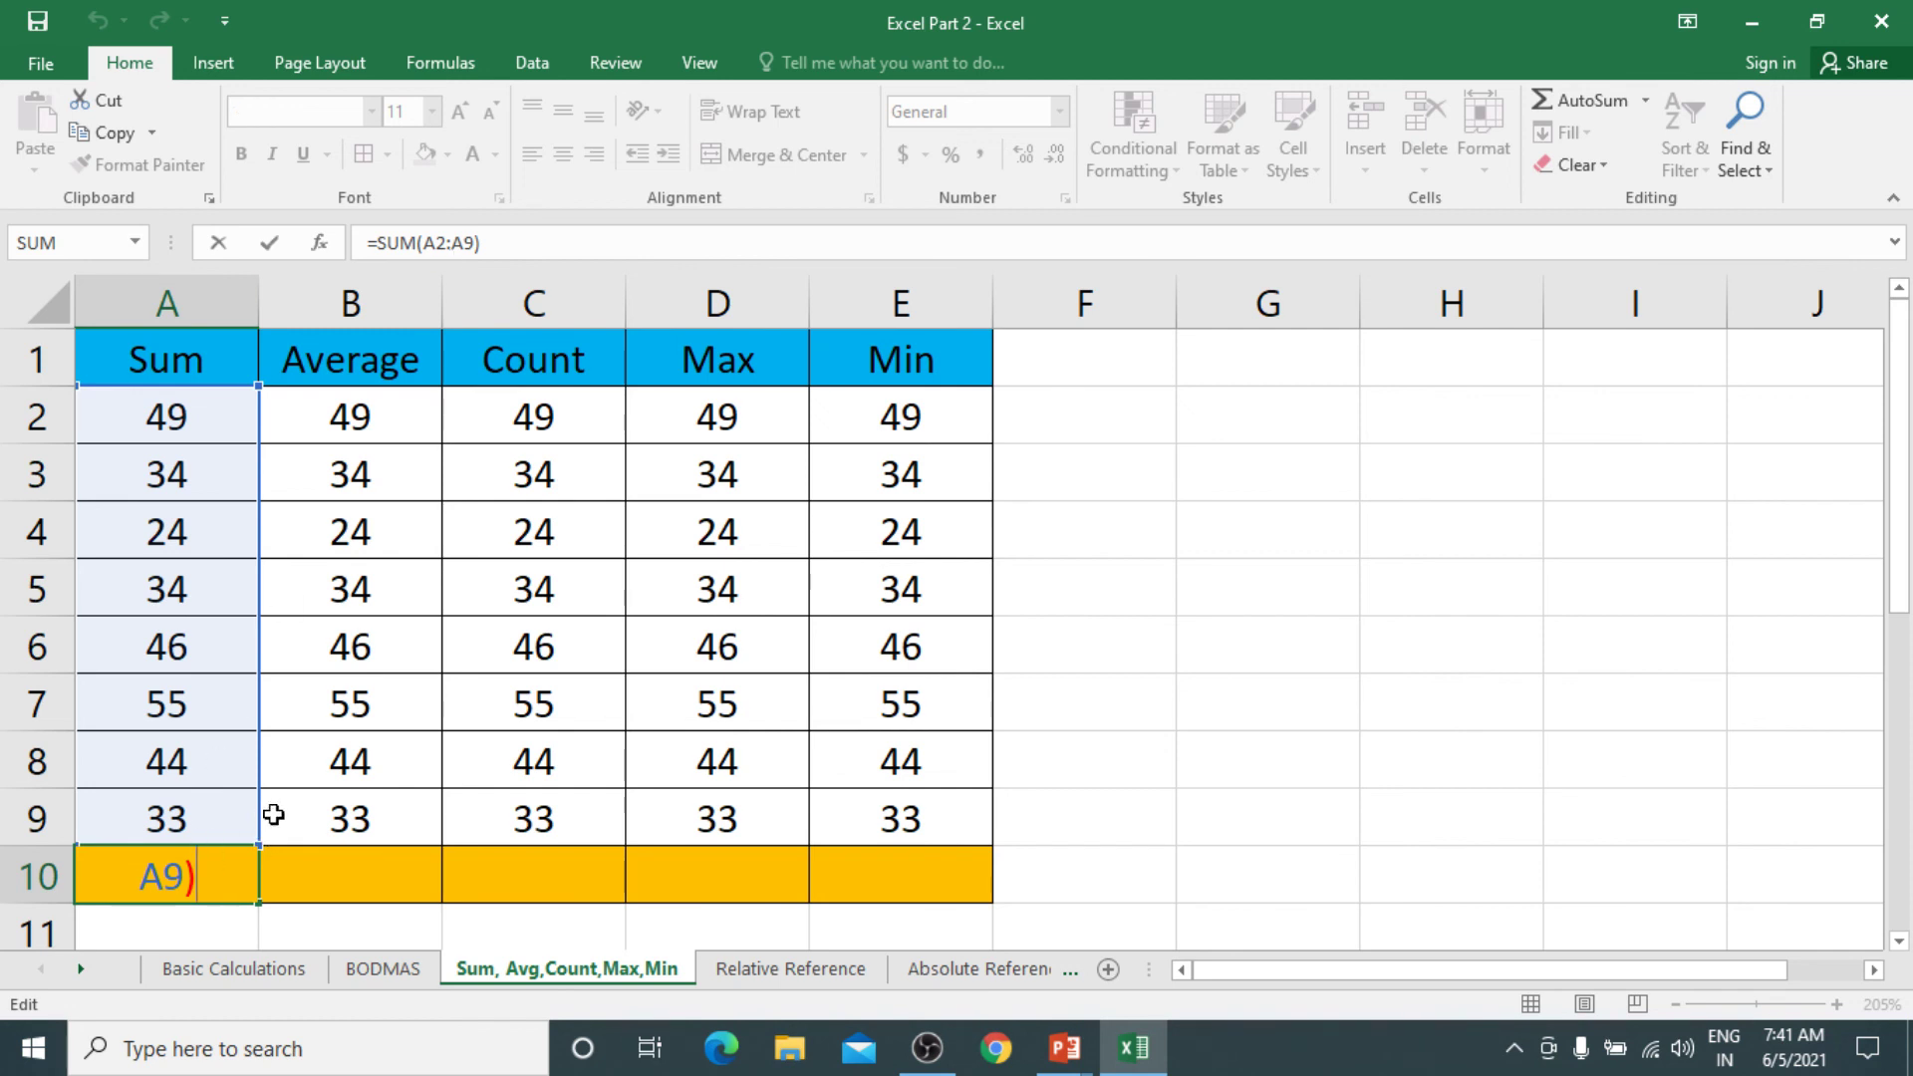
key("ctrl+Return")
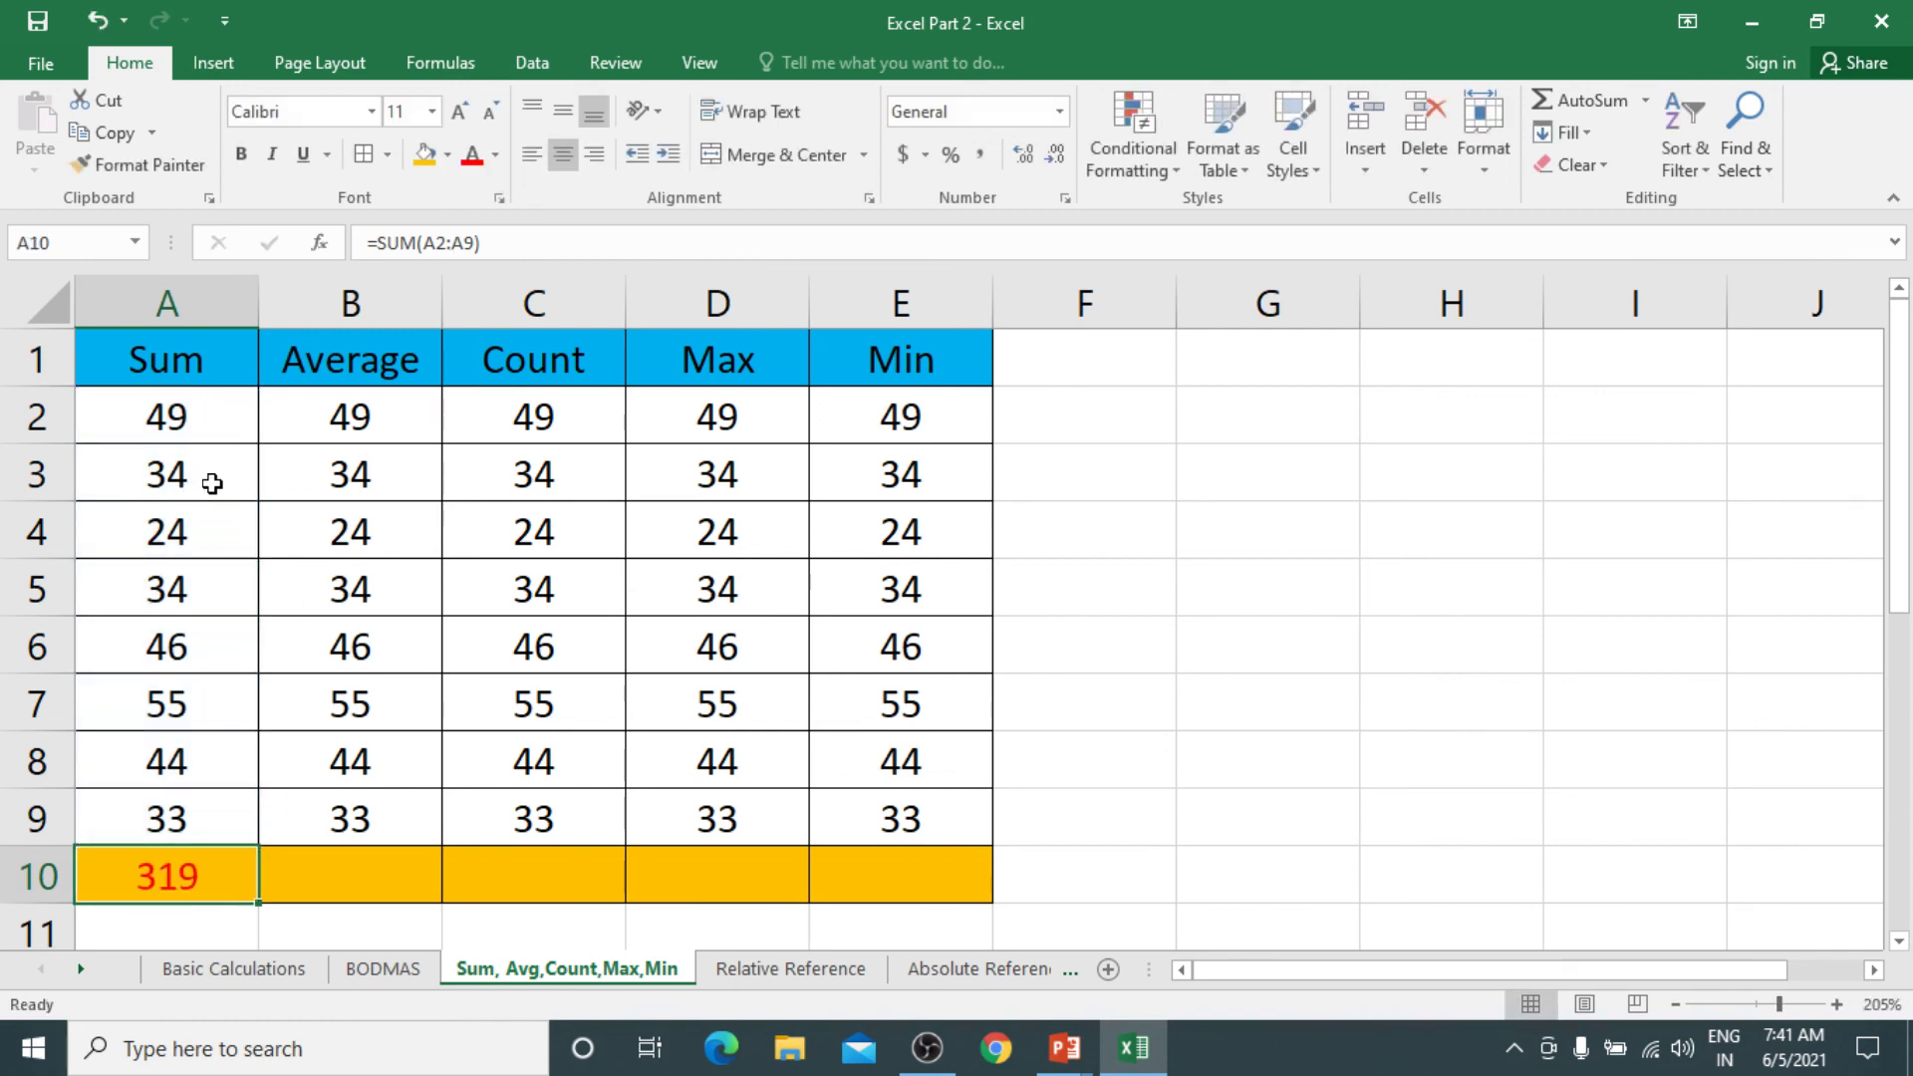
key("ctrl+grave")
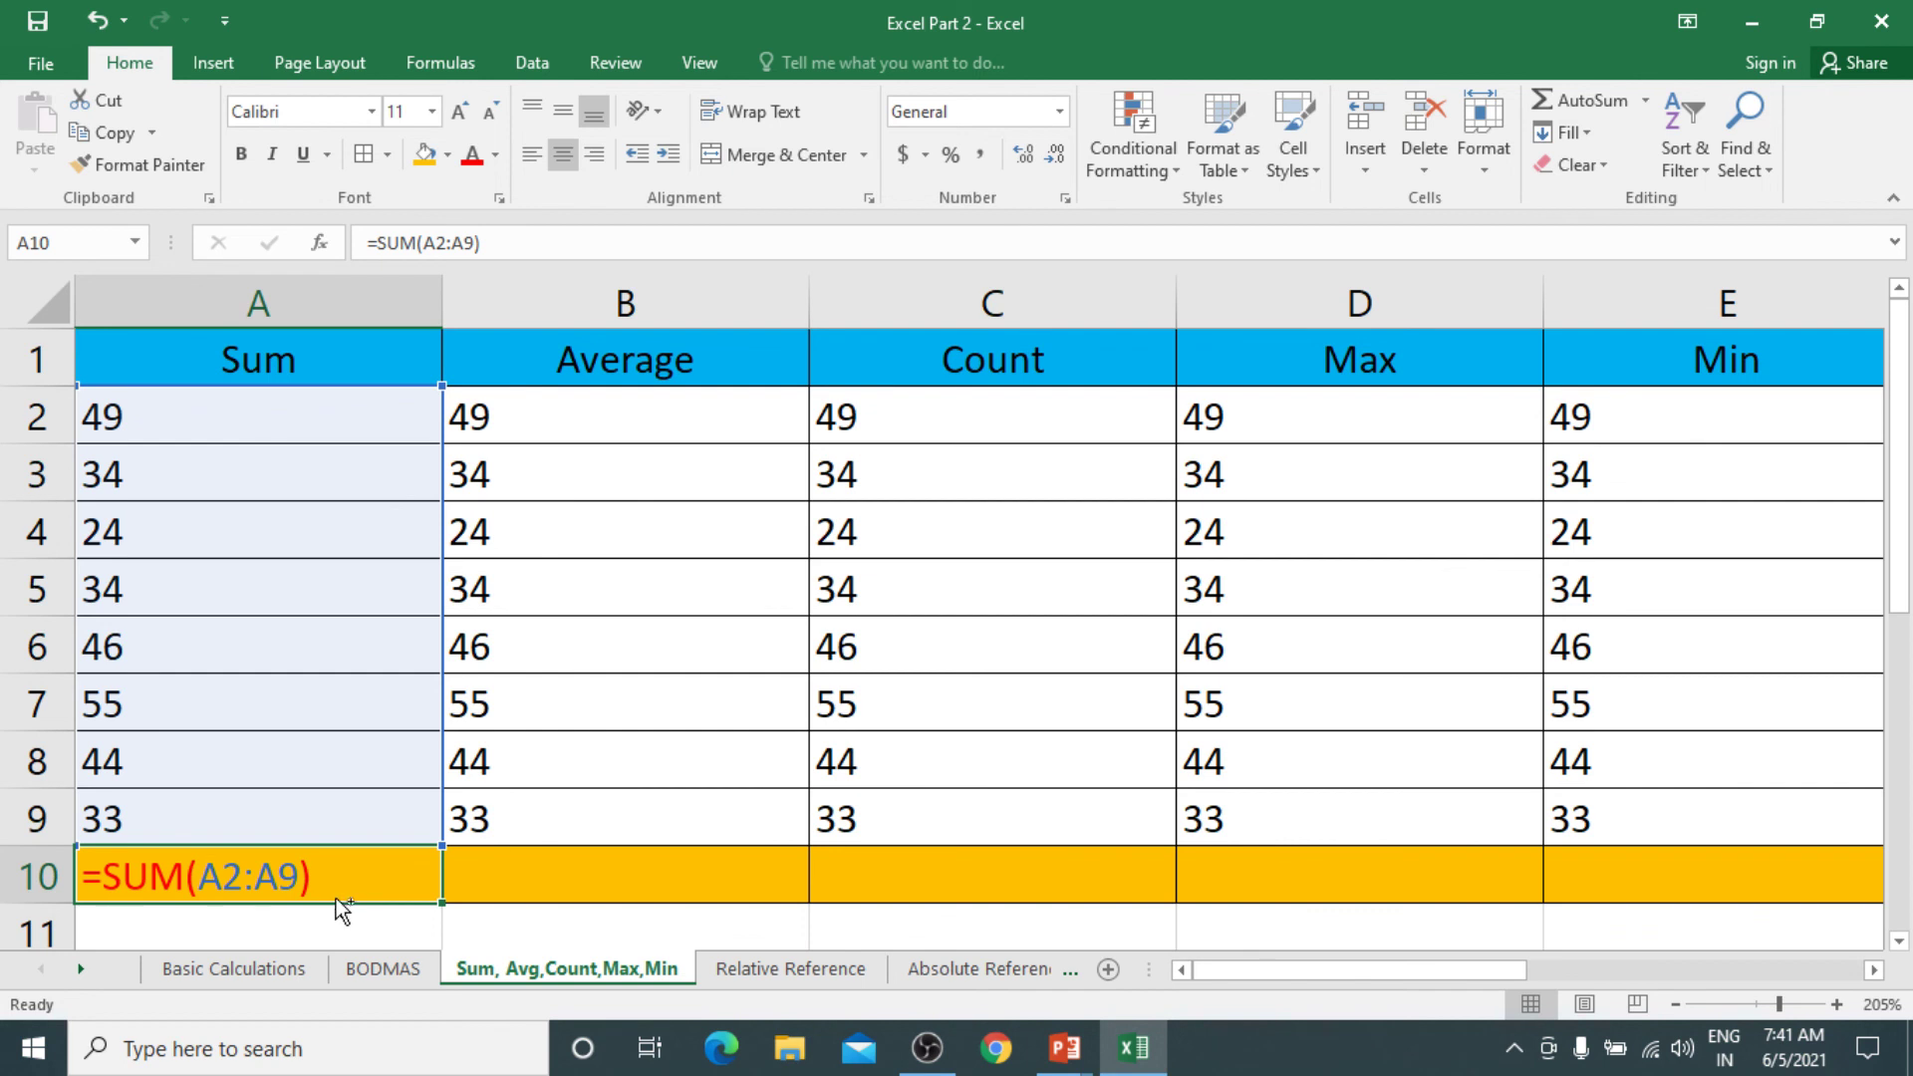
key("ctrl+grave")
Calculate the average of B2:B9 in cell B10 with the AutoSum Average function
left_click(331, 869)
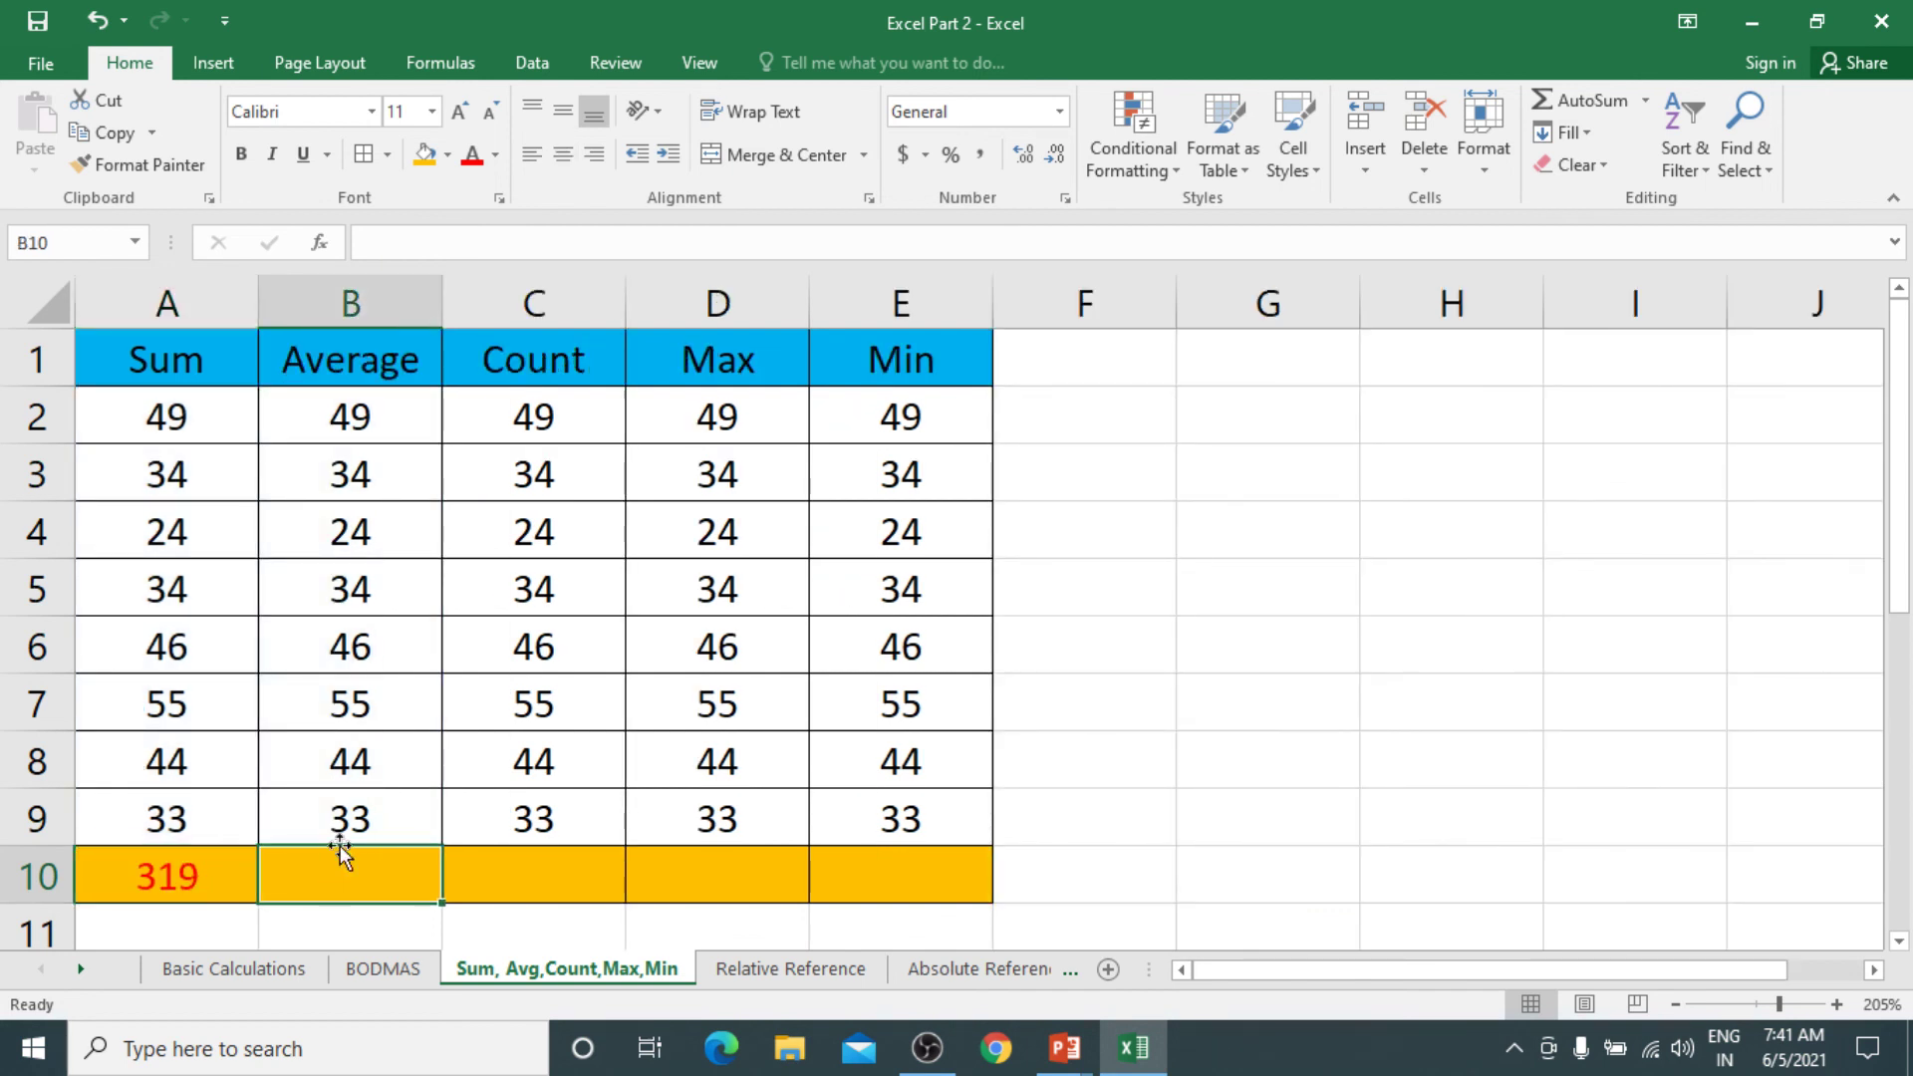
left_click_drag(354, 409, 341, 803)
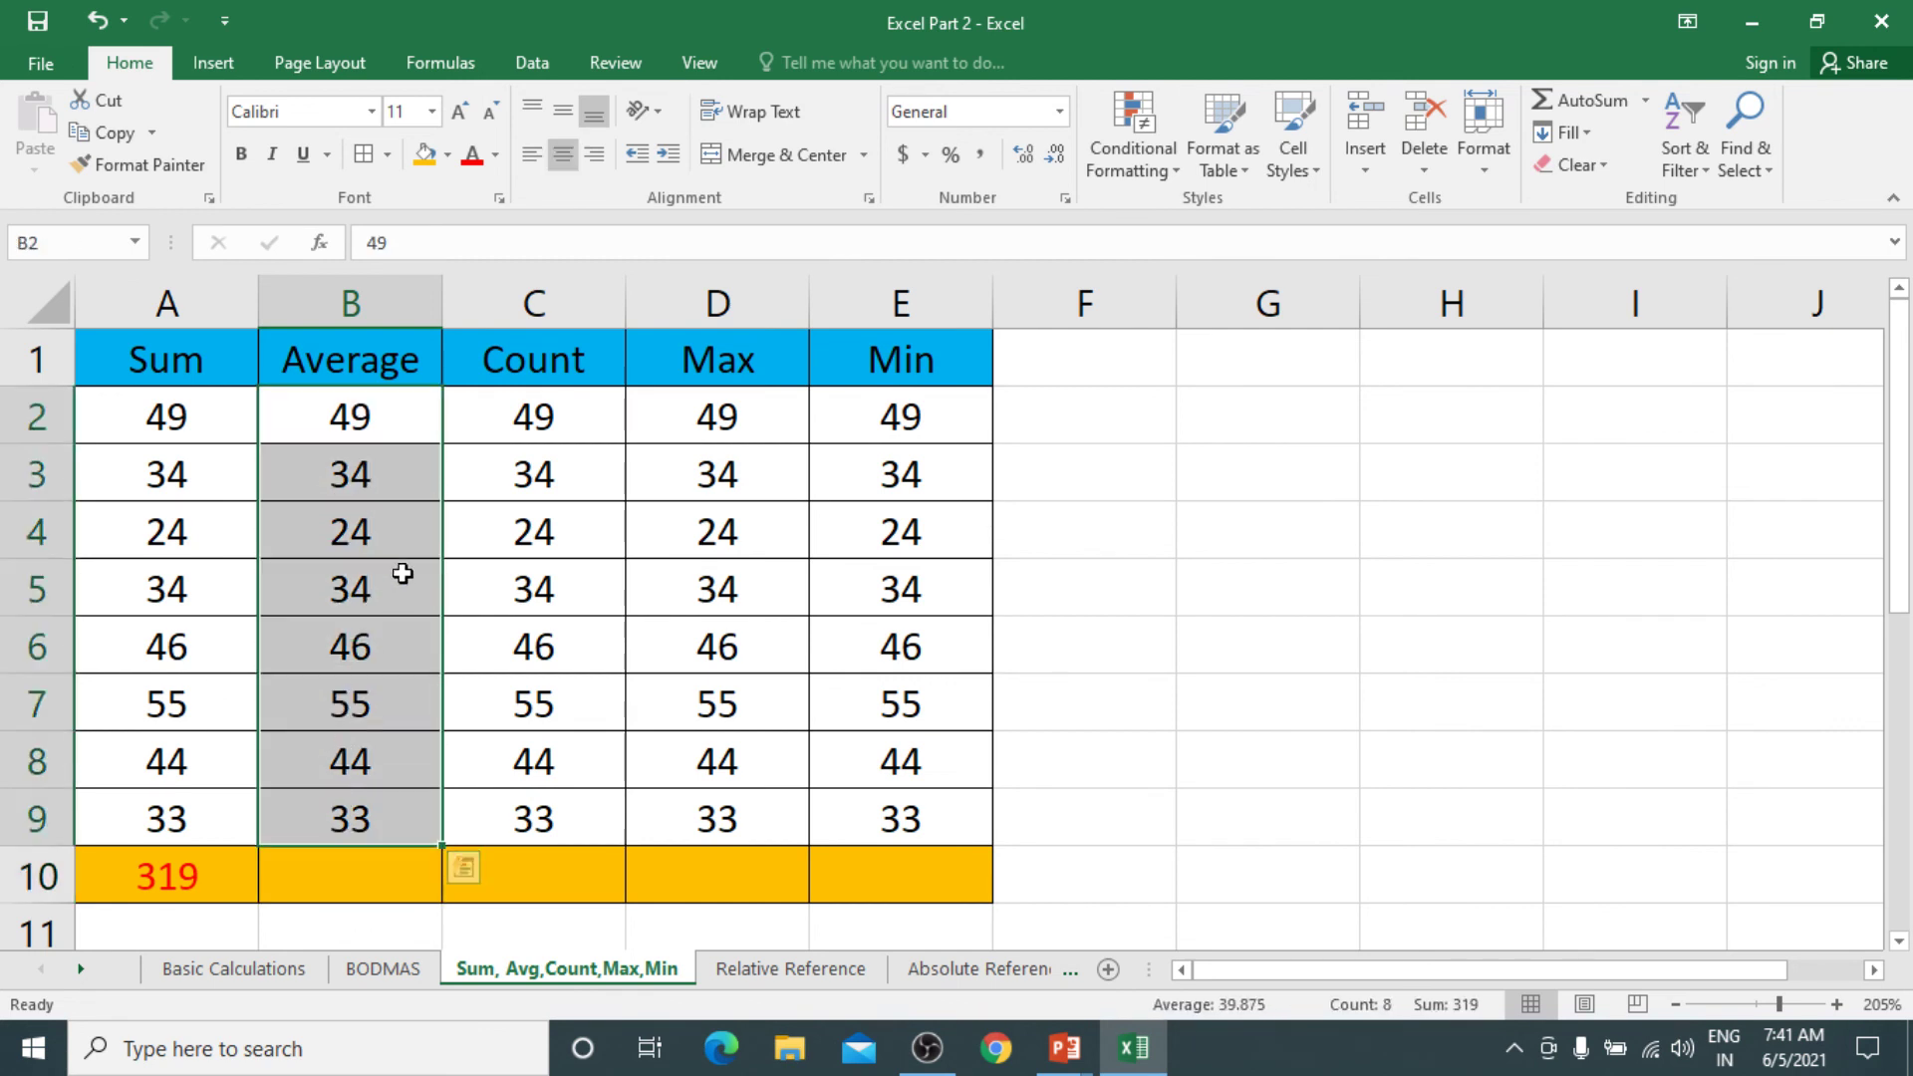
left_click_drag(396, 414, 362, 819)
left_click(332, 876)
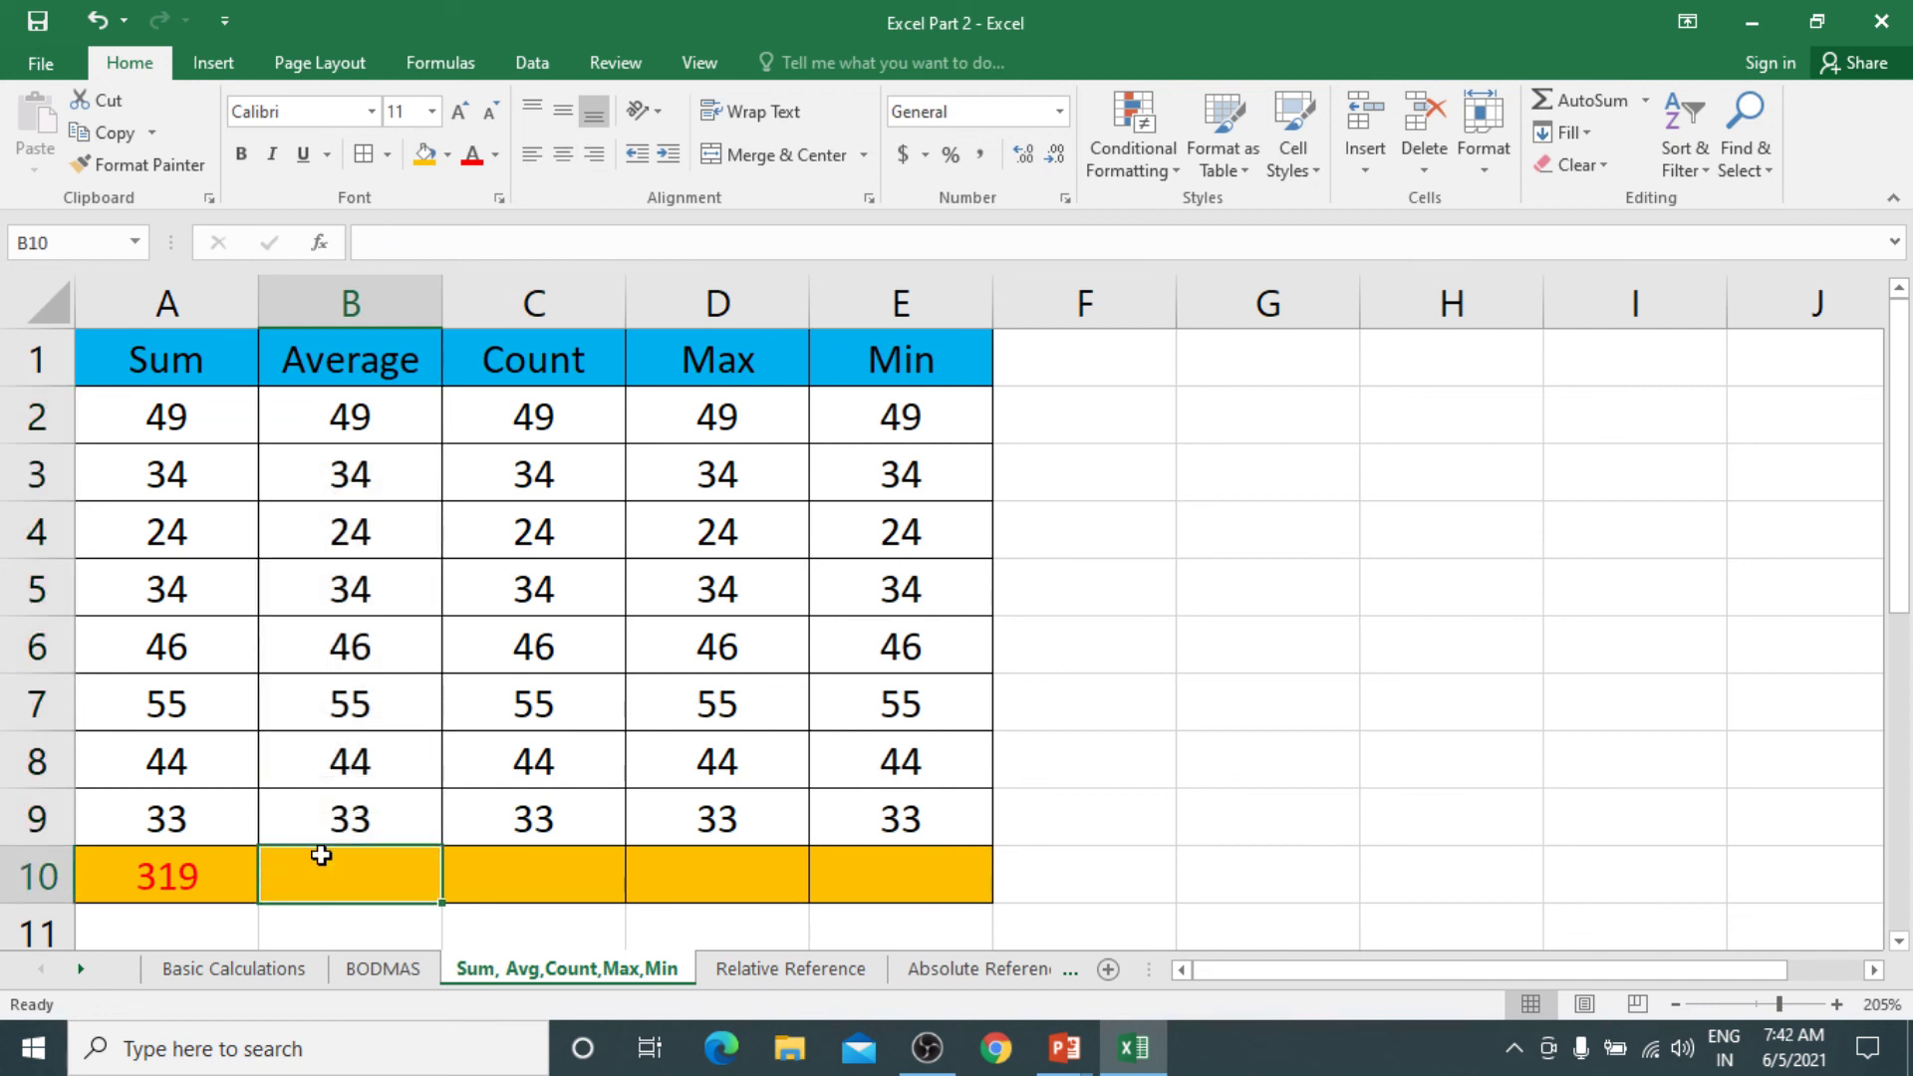
left_click(1646, 103)
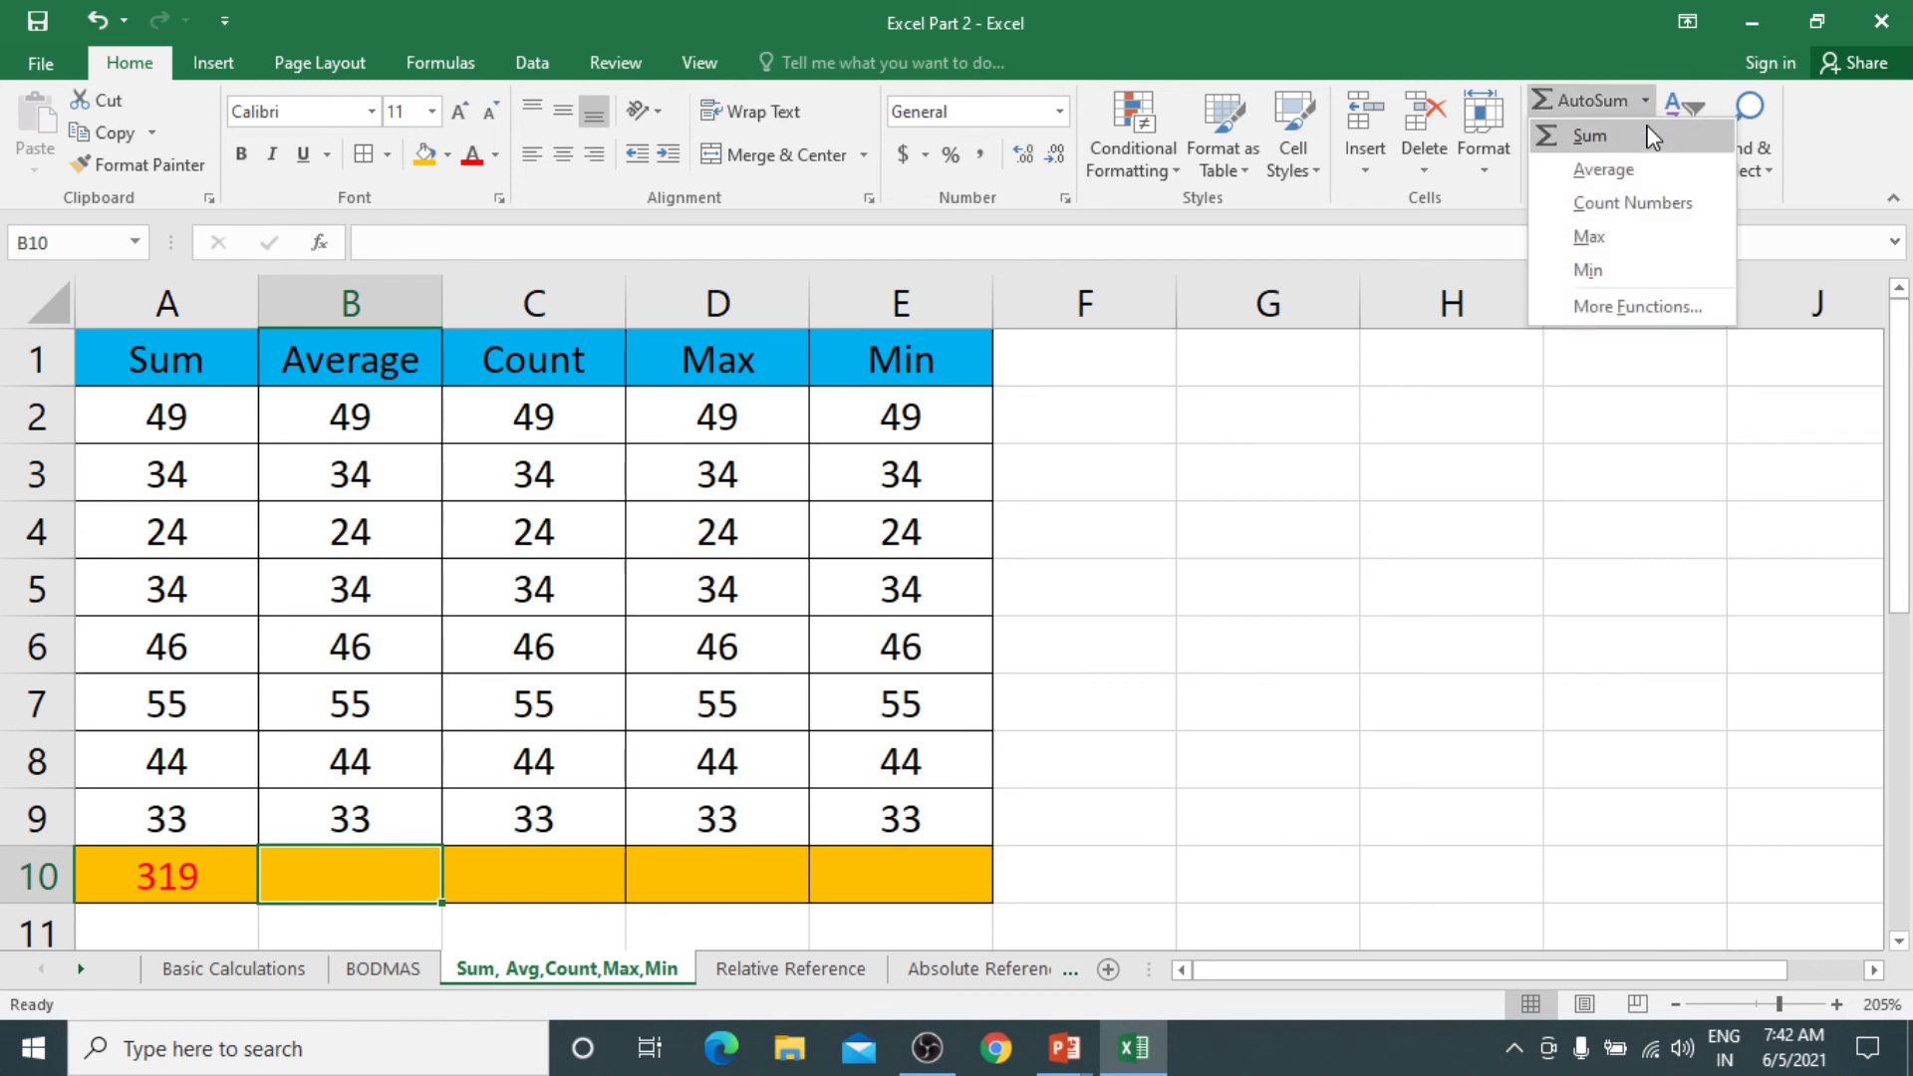
left_click(1645, 173)
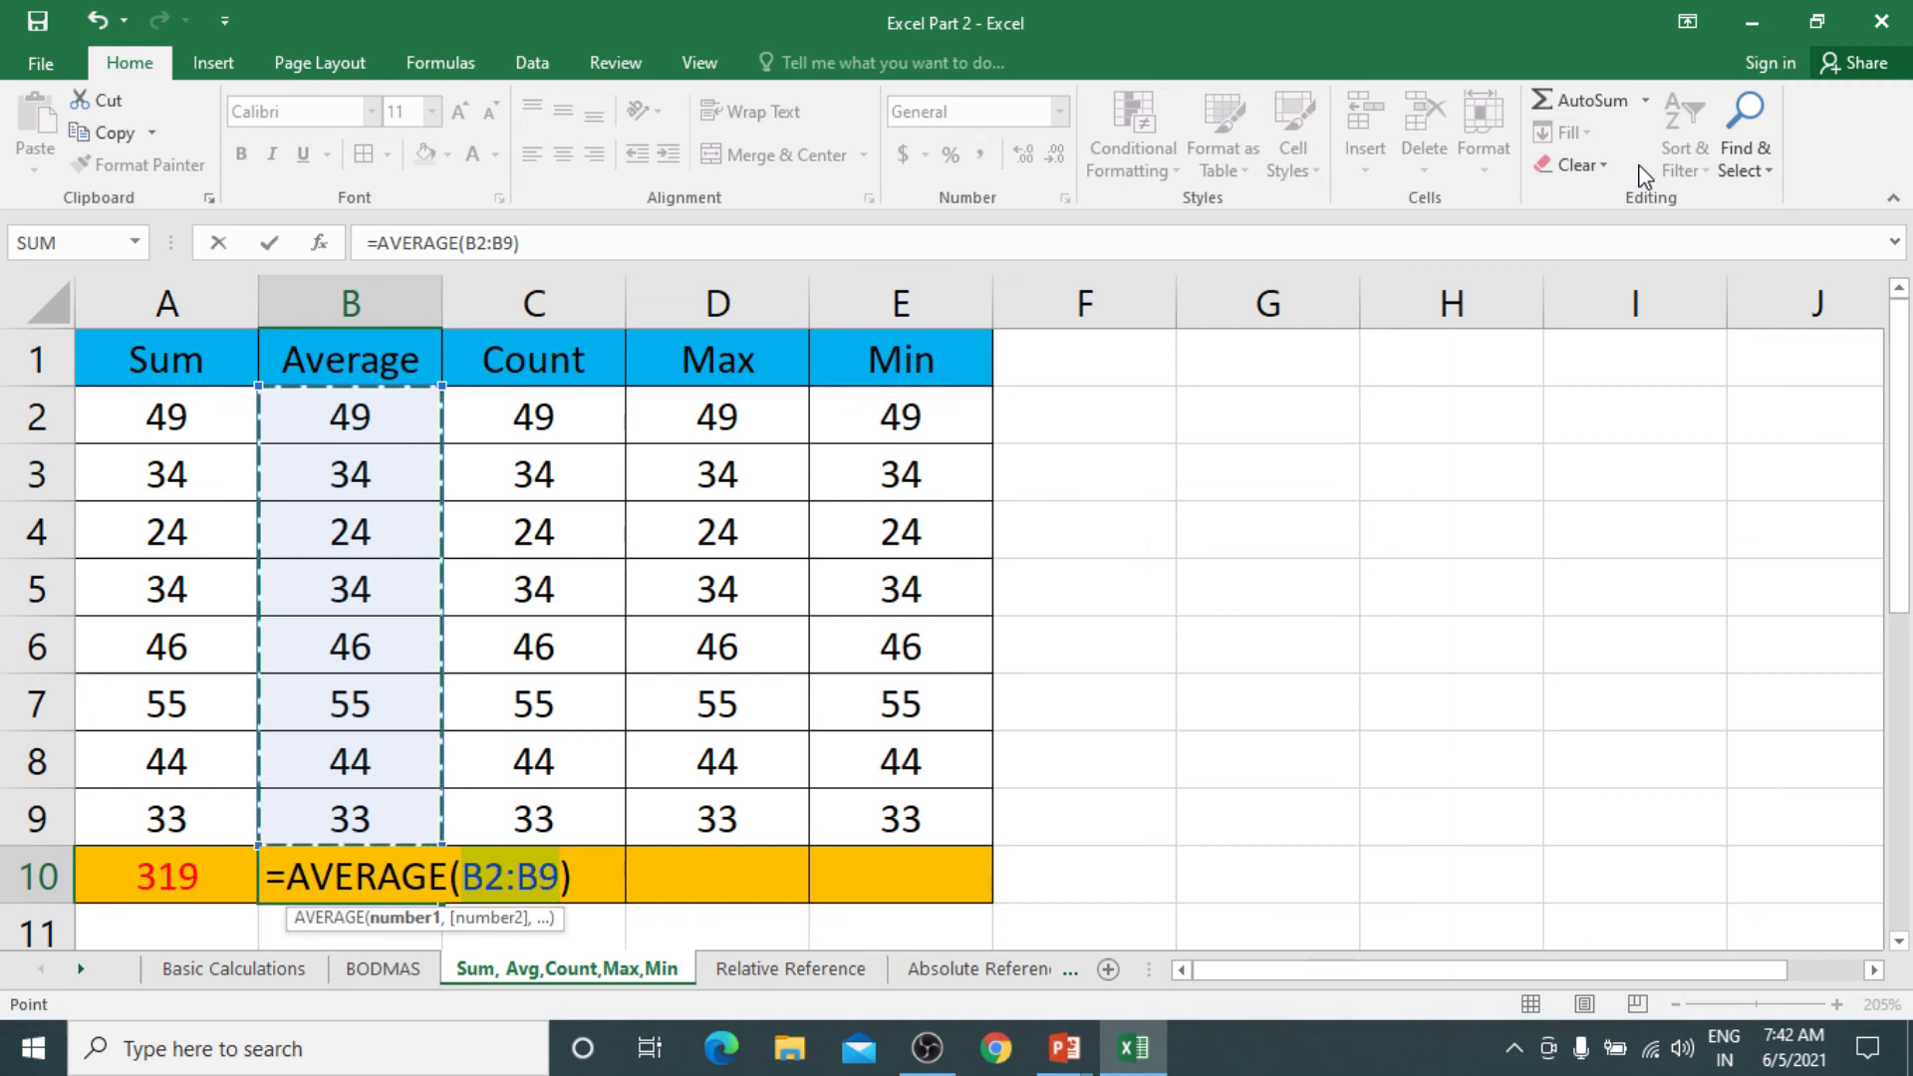
key("Return")
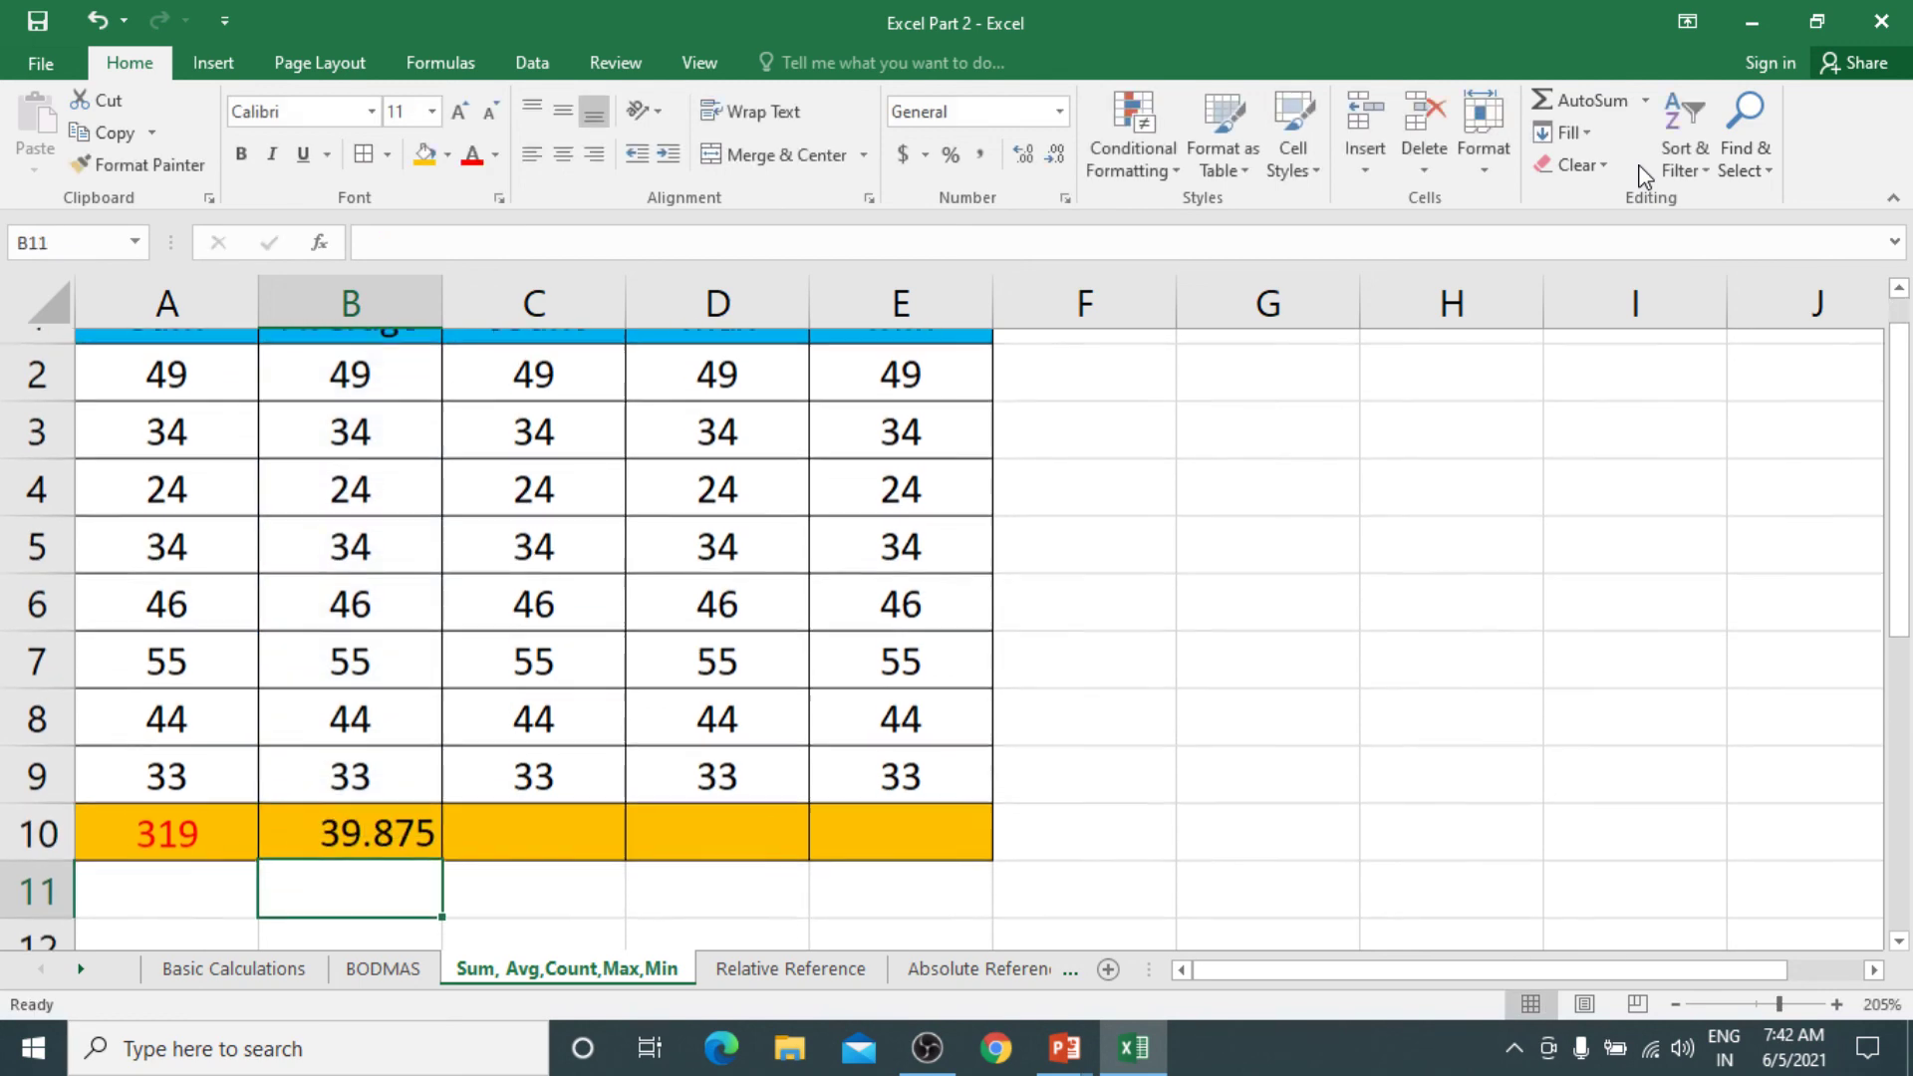
Reduce the average in B10 to zero decimal places and centre it in its cell
left_click(383, 821)
scroll(382, 819, "up", 1)
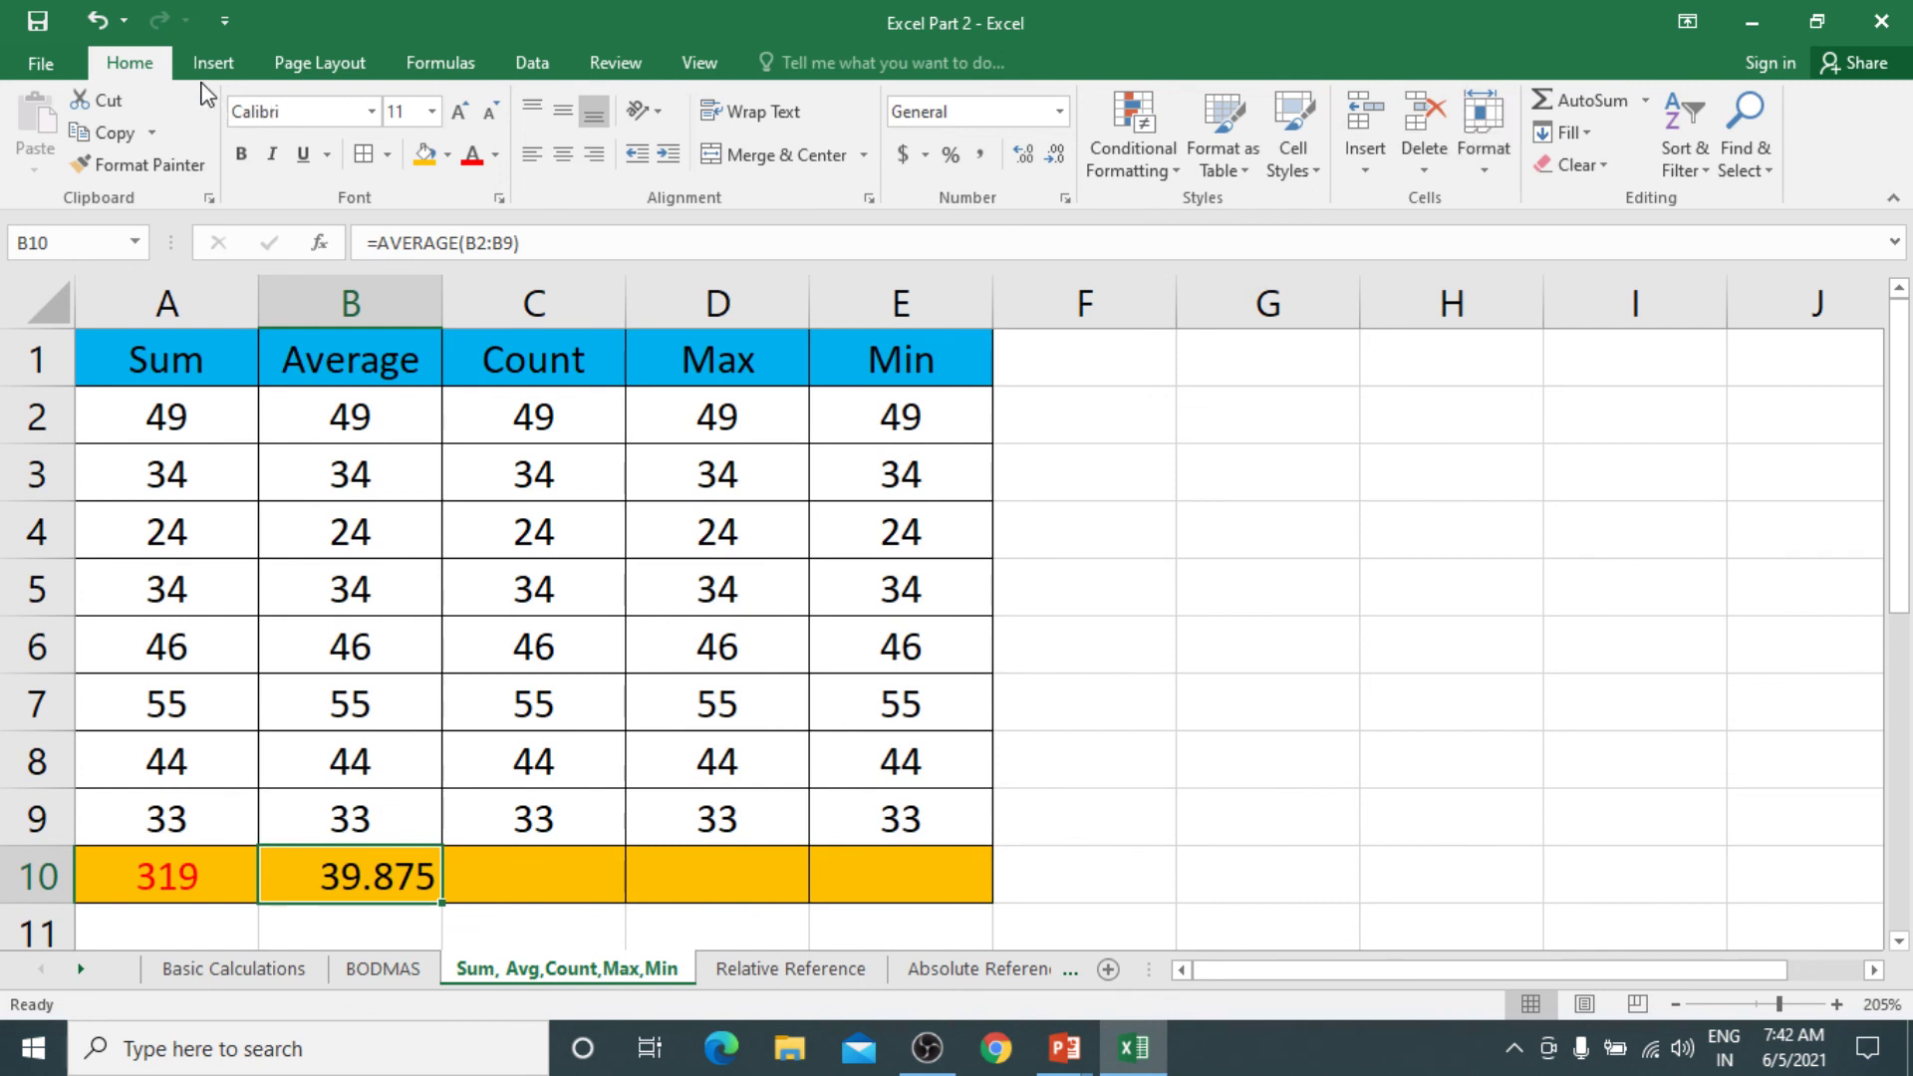
left_click(1055, 157)
left_click(1055, 157)
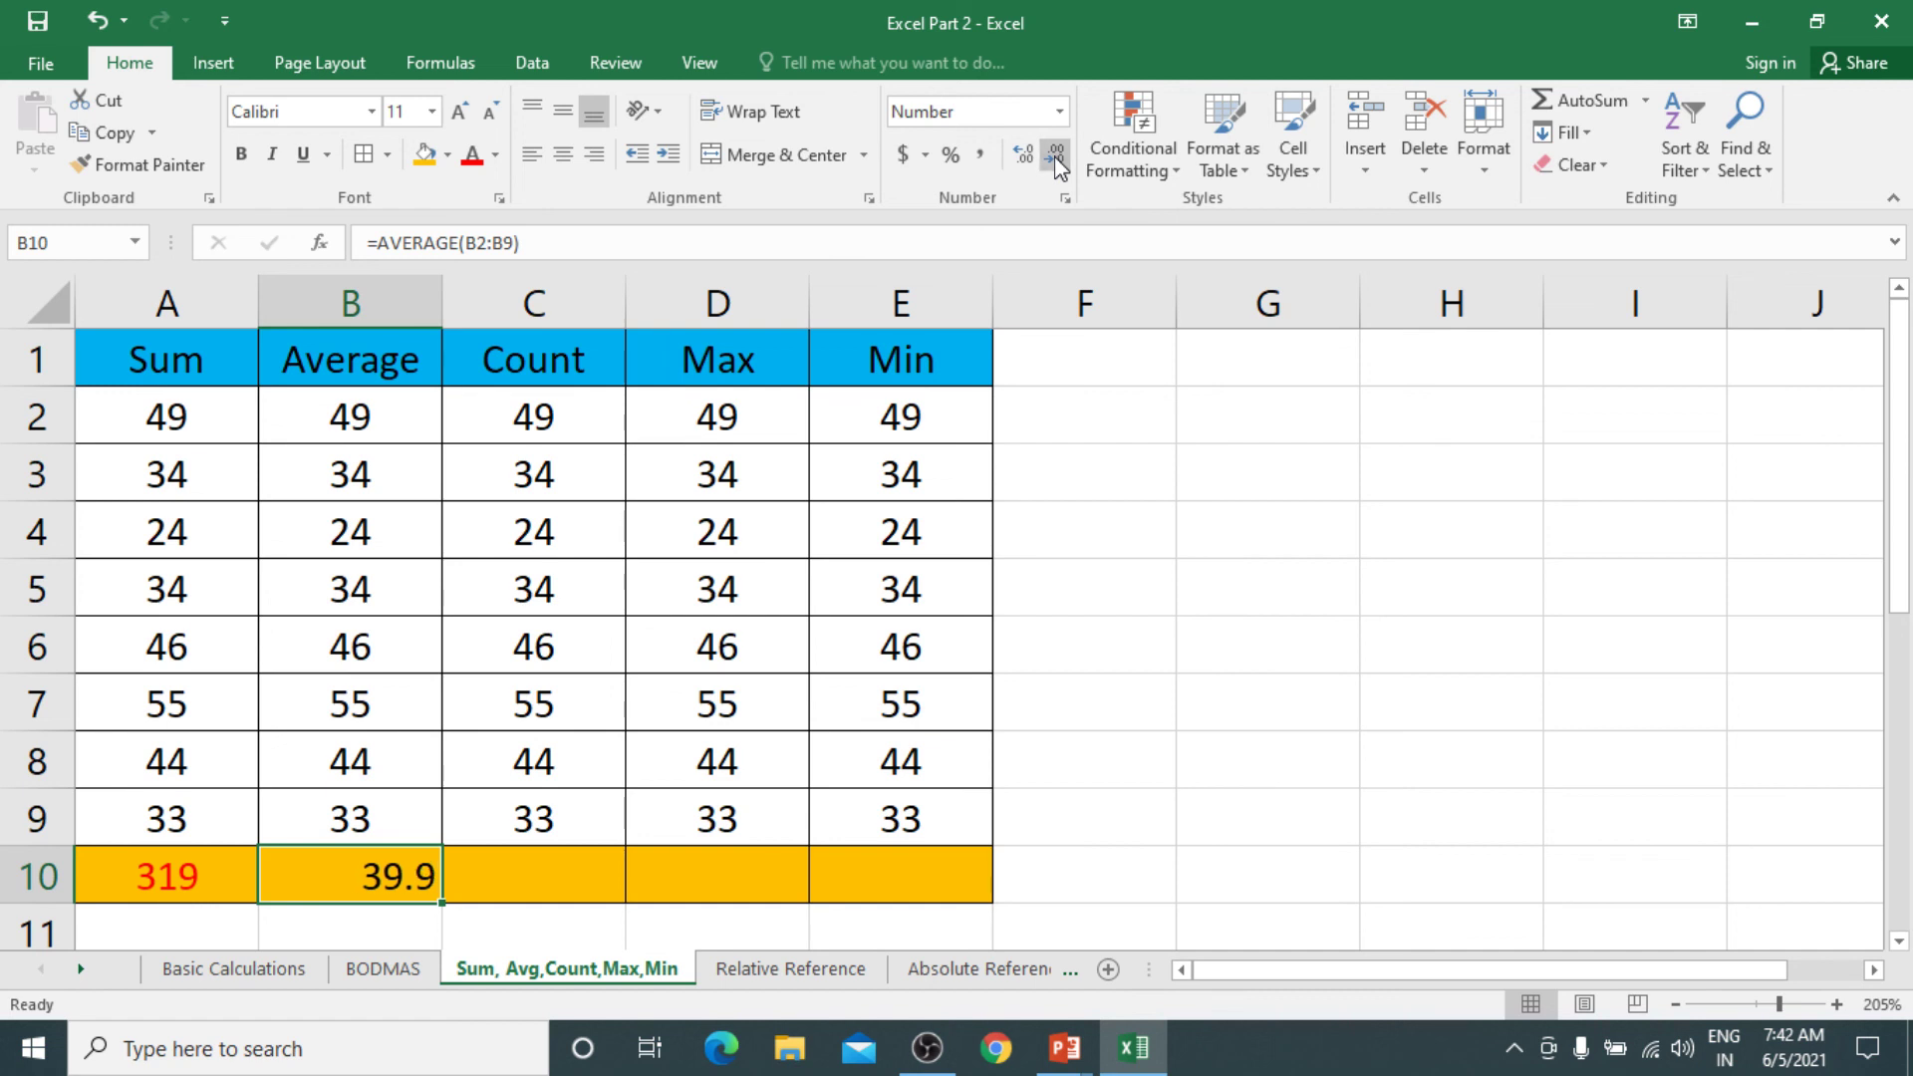
left_click(1055, 157)
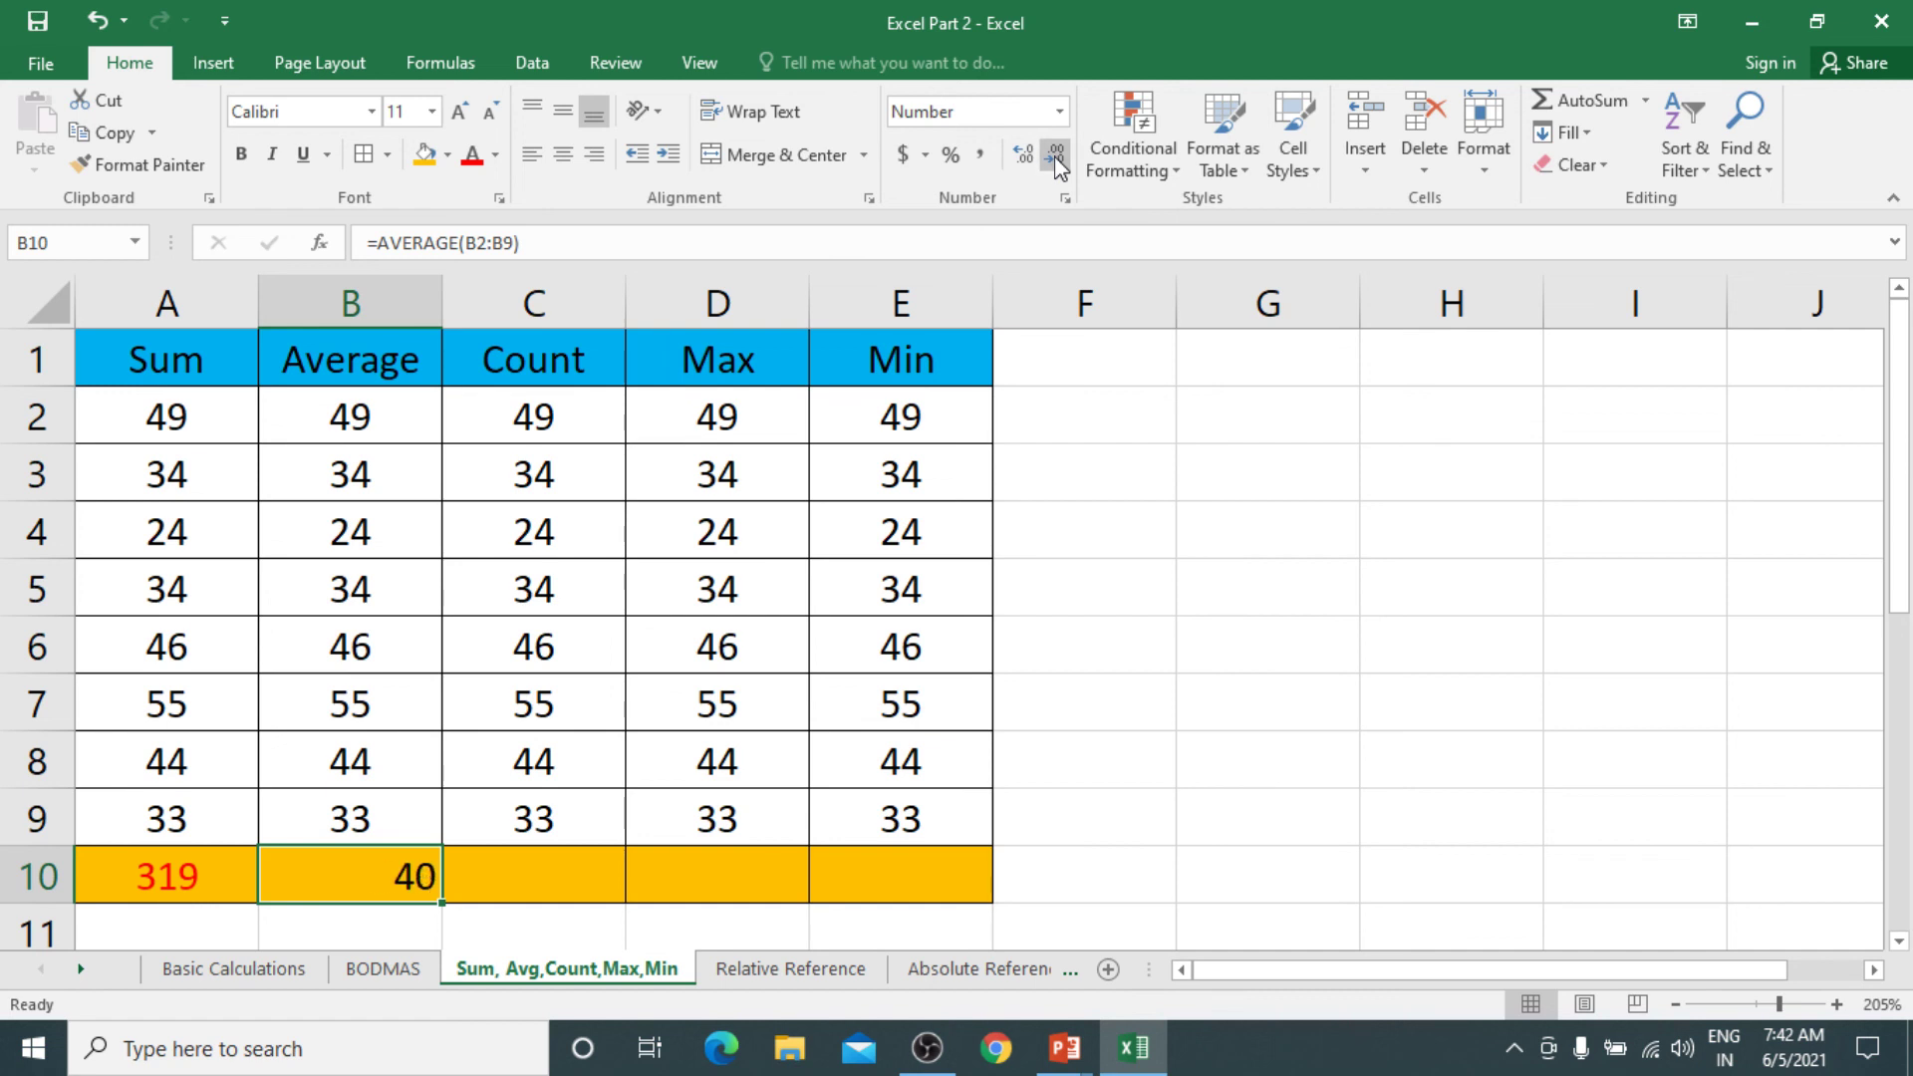
left_click(561, 159)
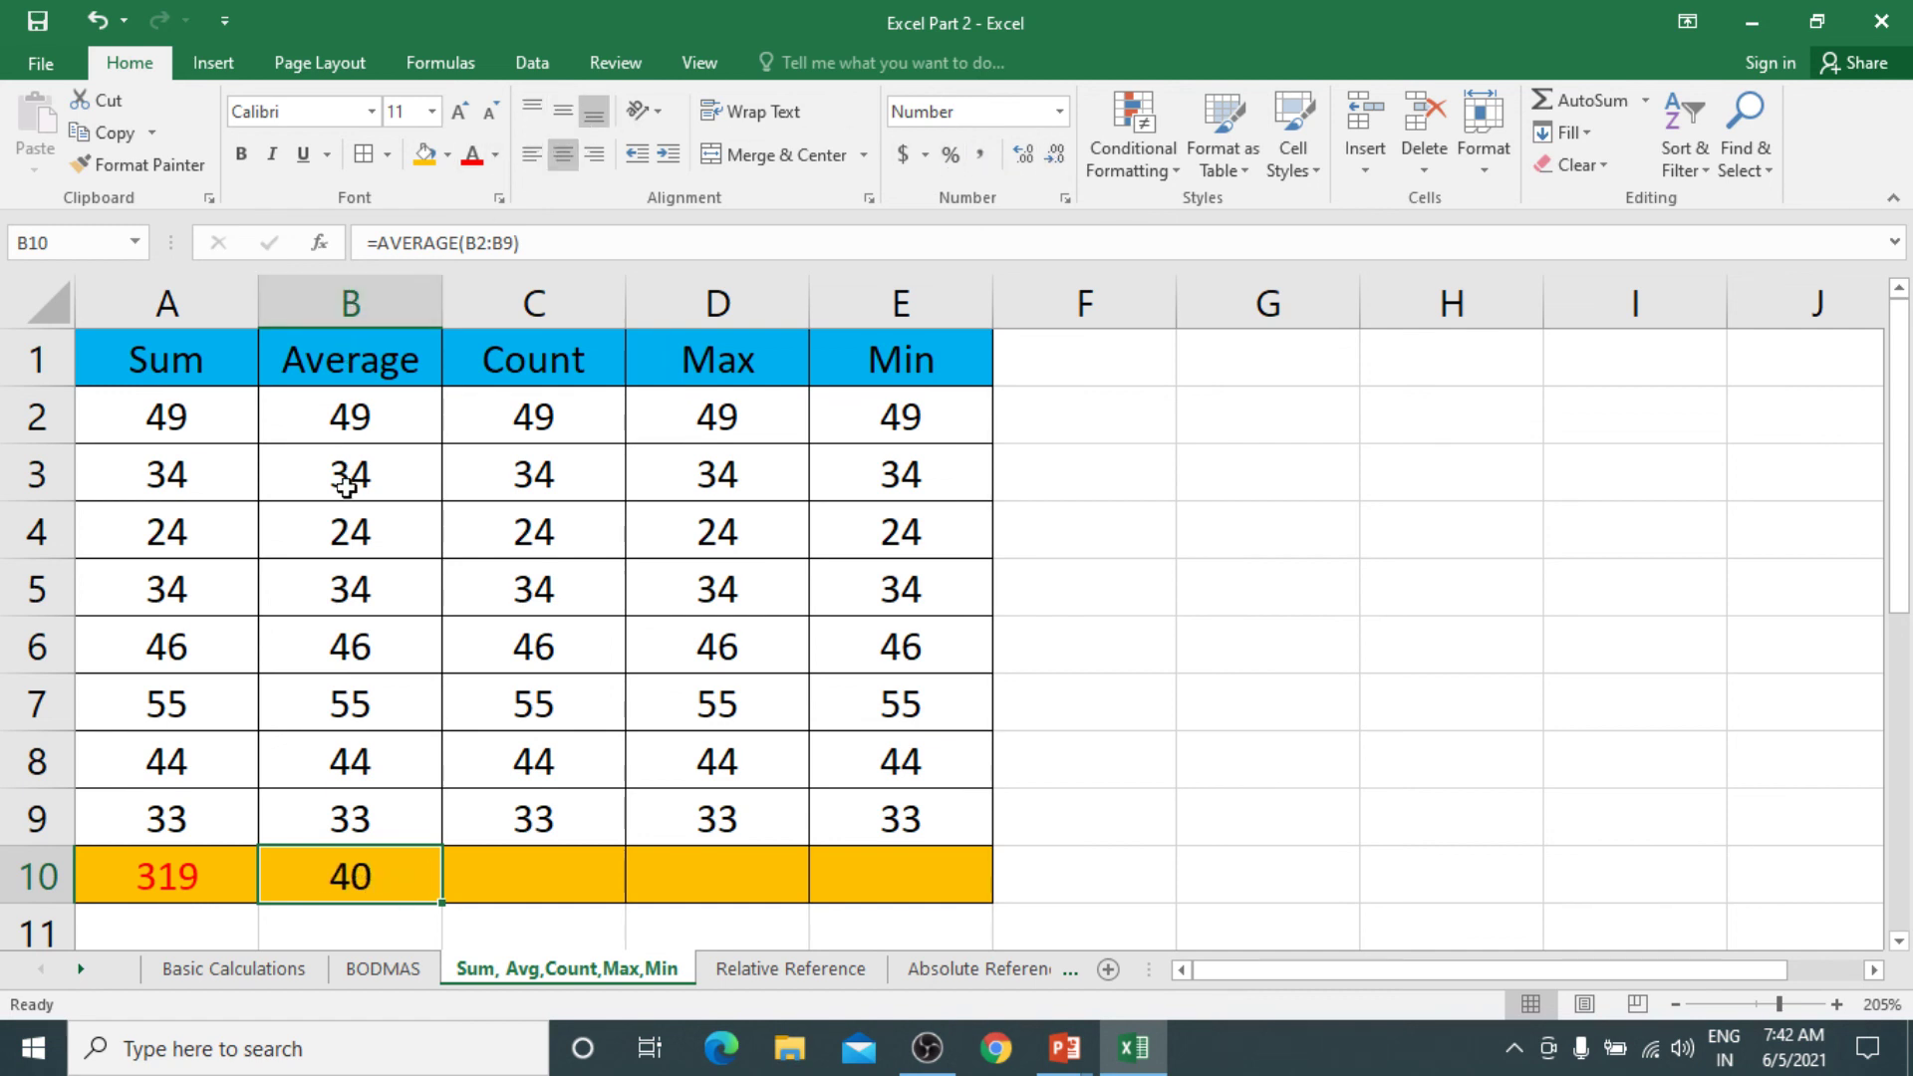
left_click_drag(368, 409, 343, 827)
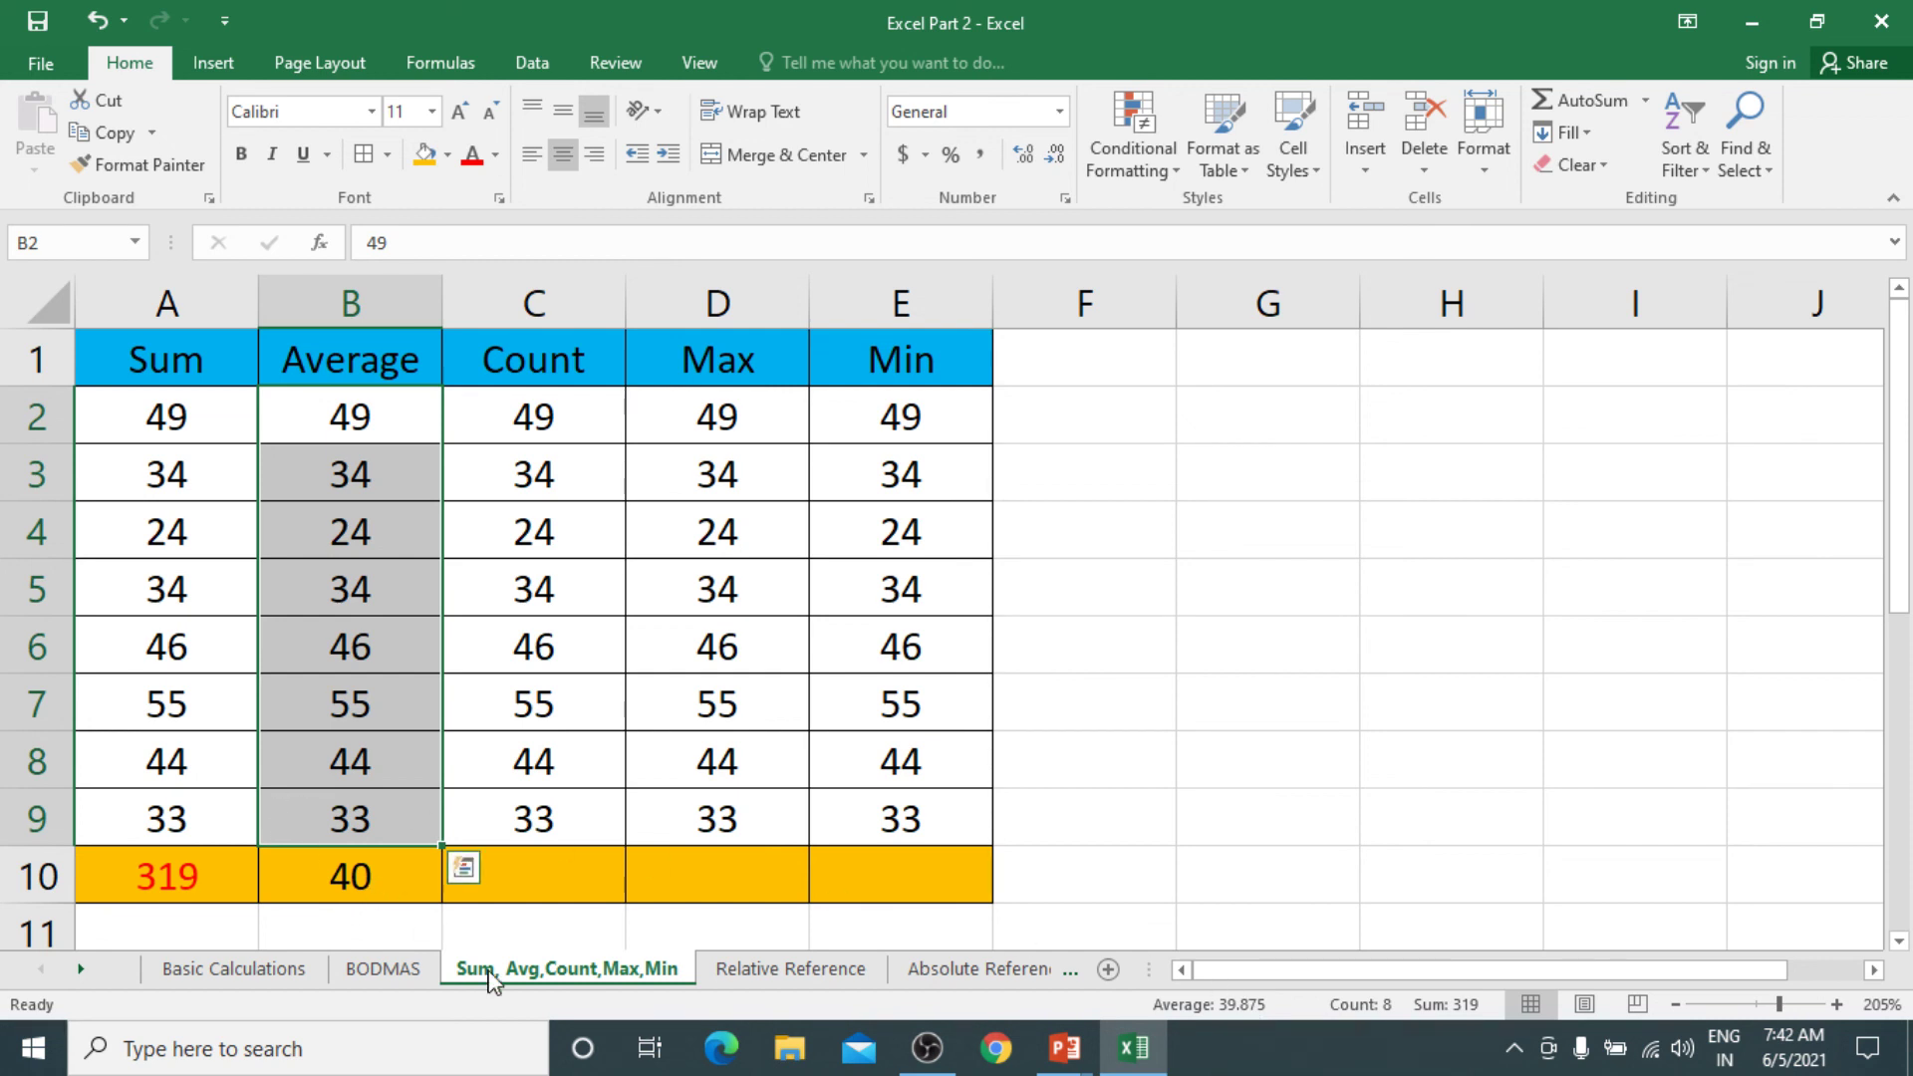
Count the numbers in C2:C9 in cell C10 with the AutoSum Count Numbers function
left_click(562, 877)
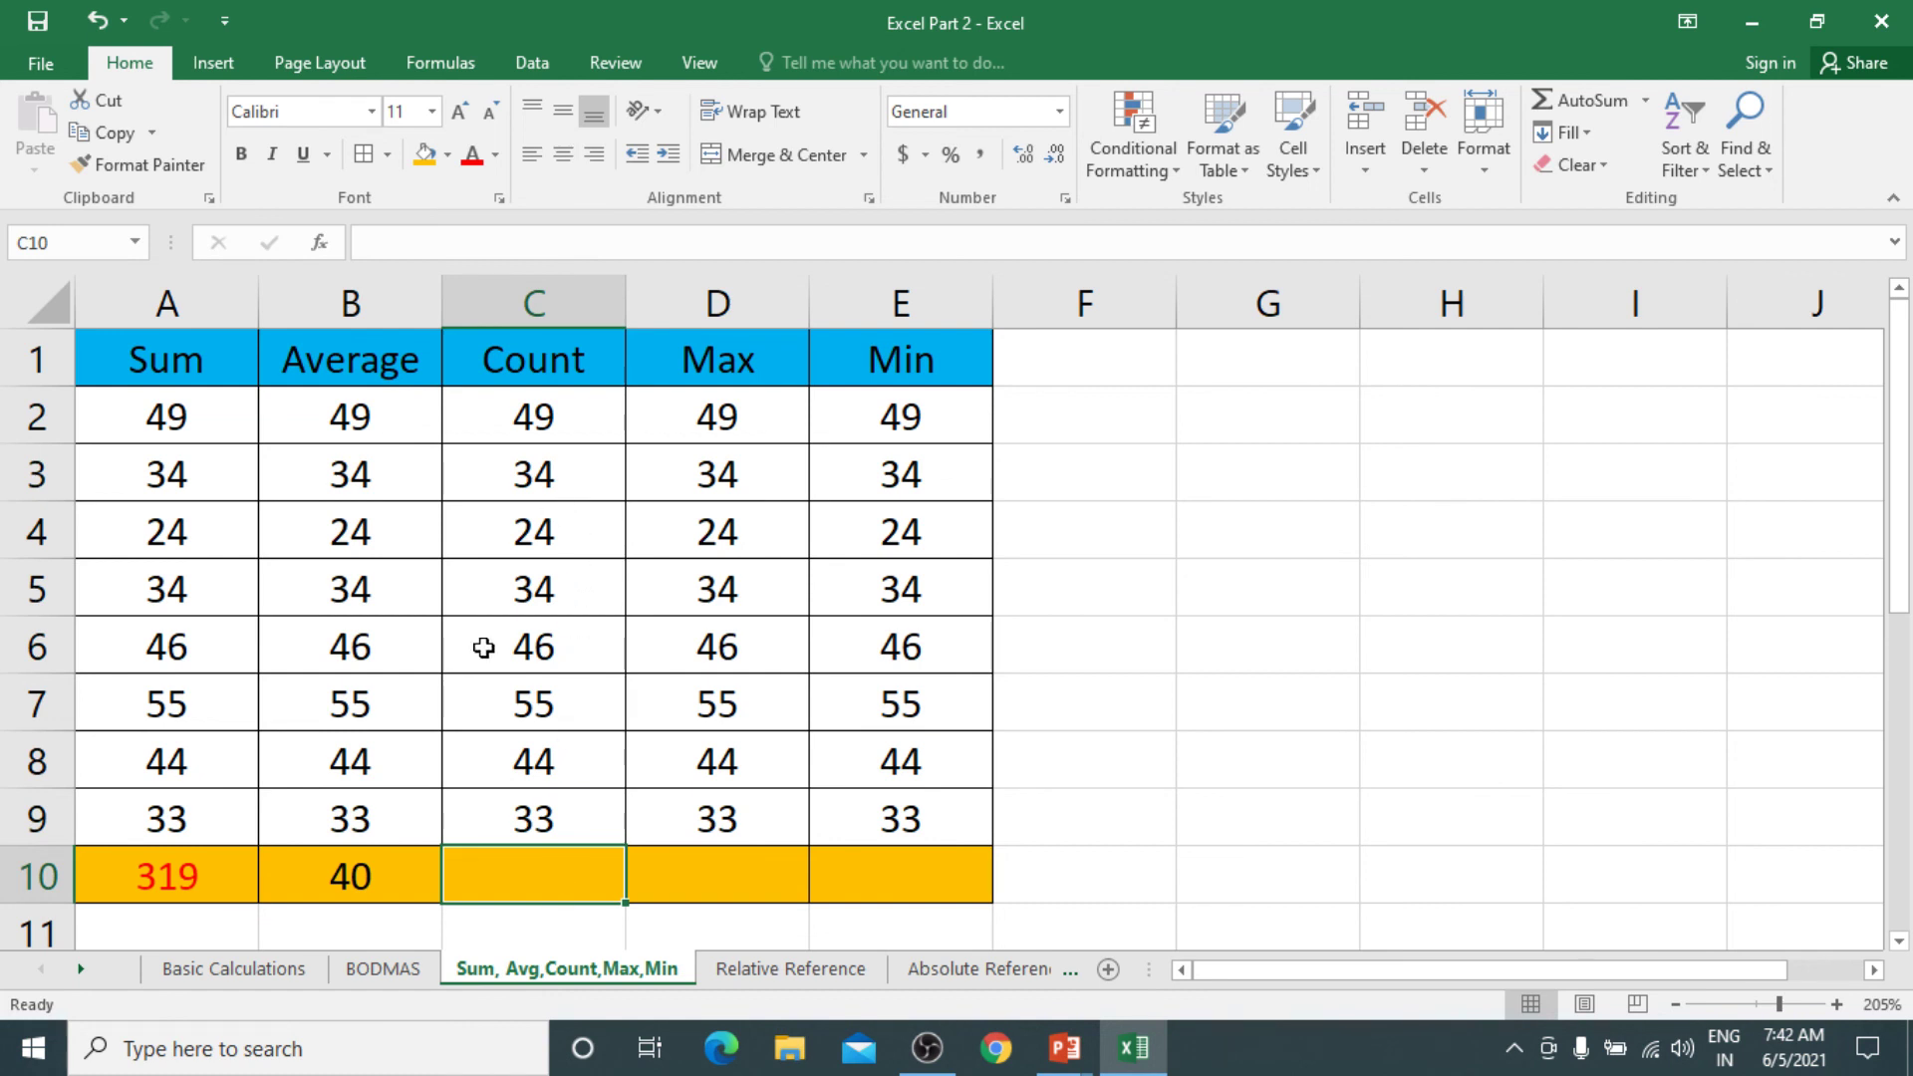
left_click_drag(591, 420, 582, 796)
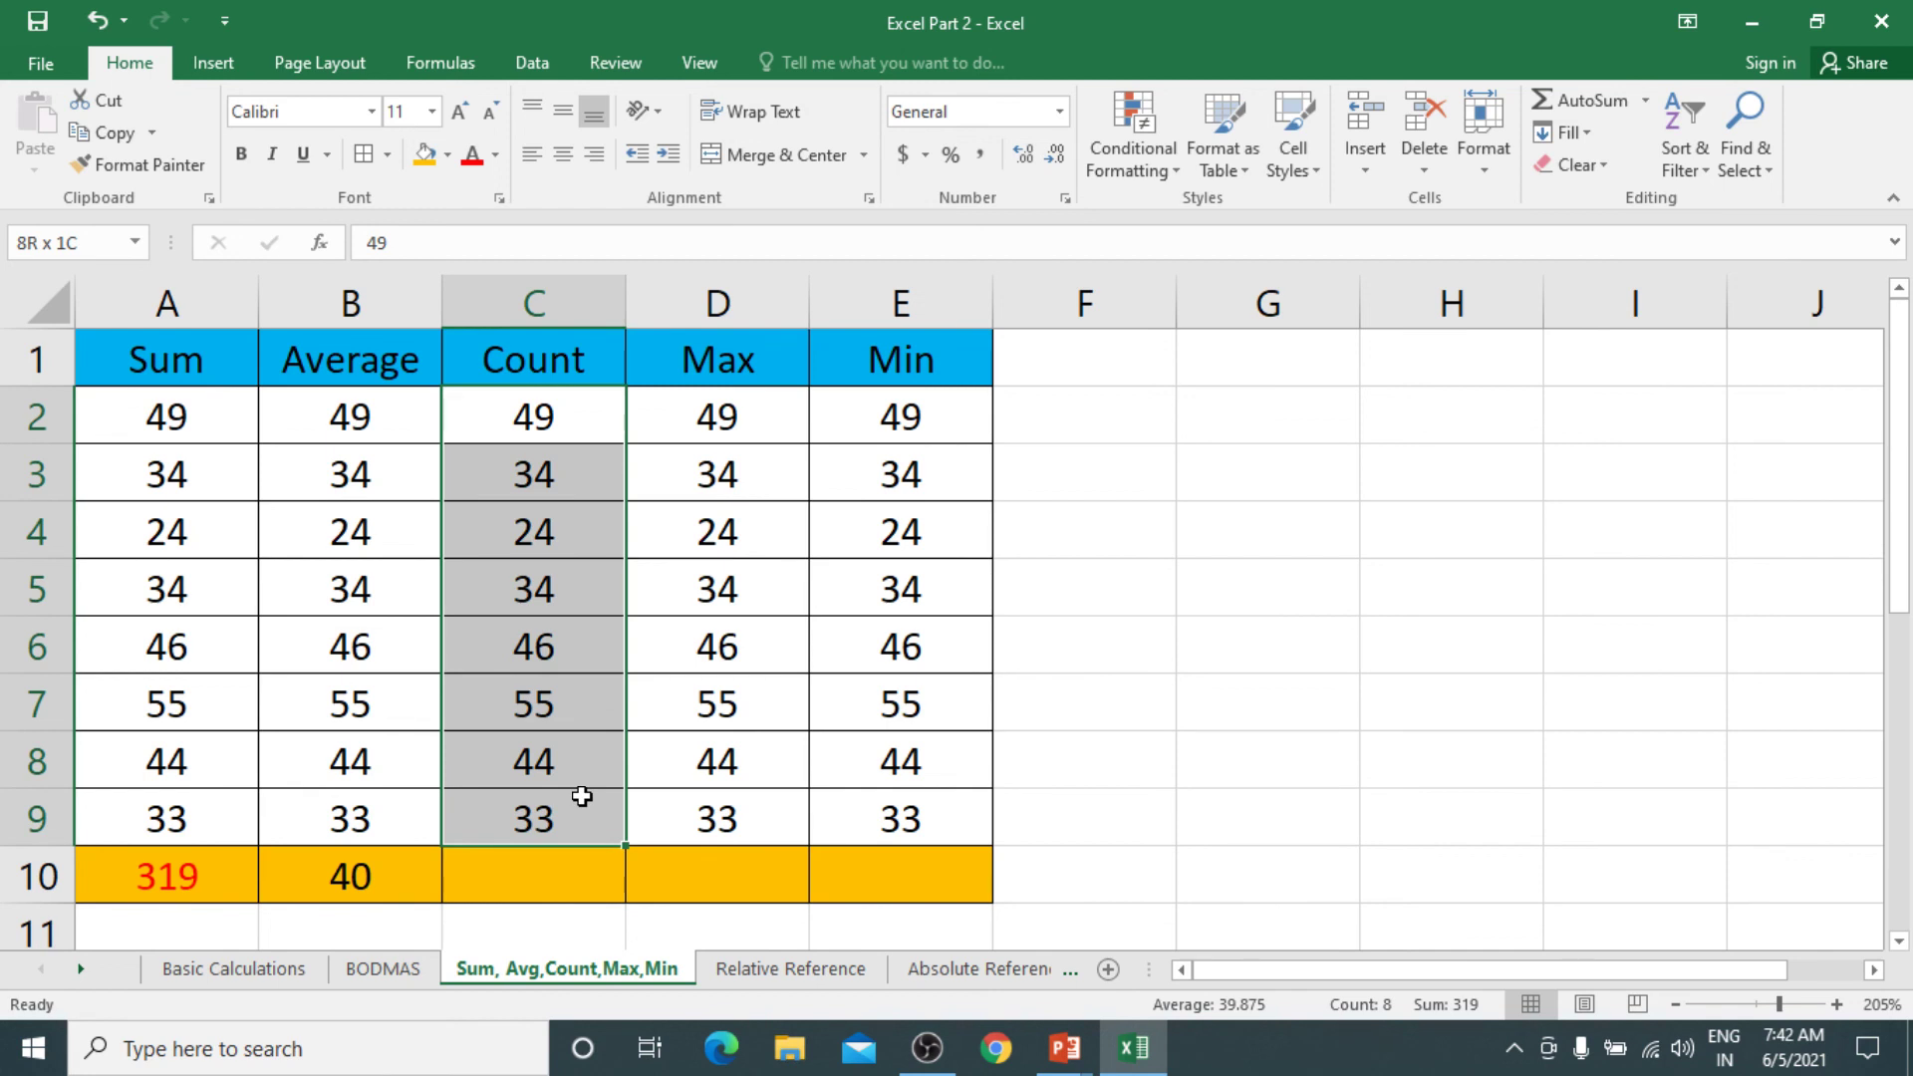
left_click(575, 887)
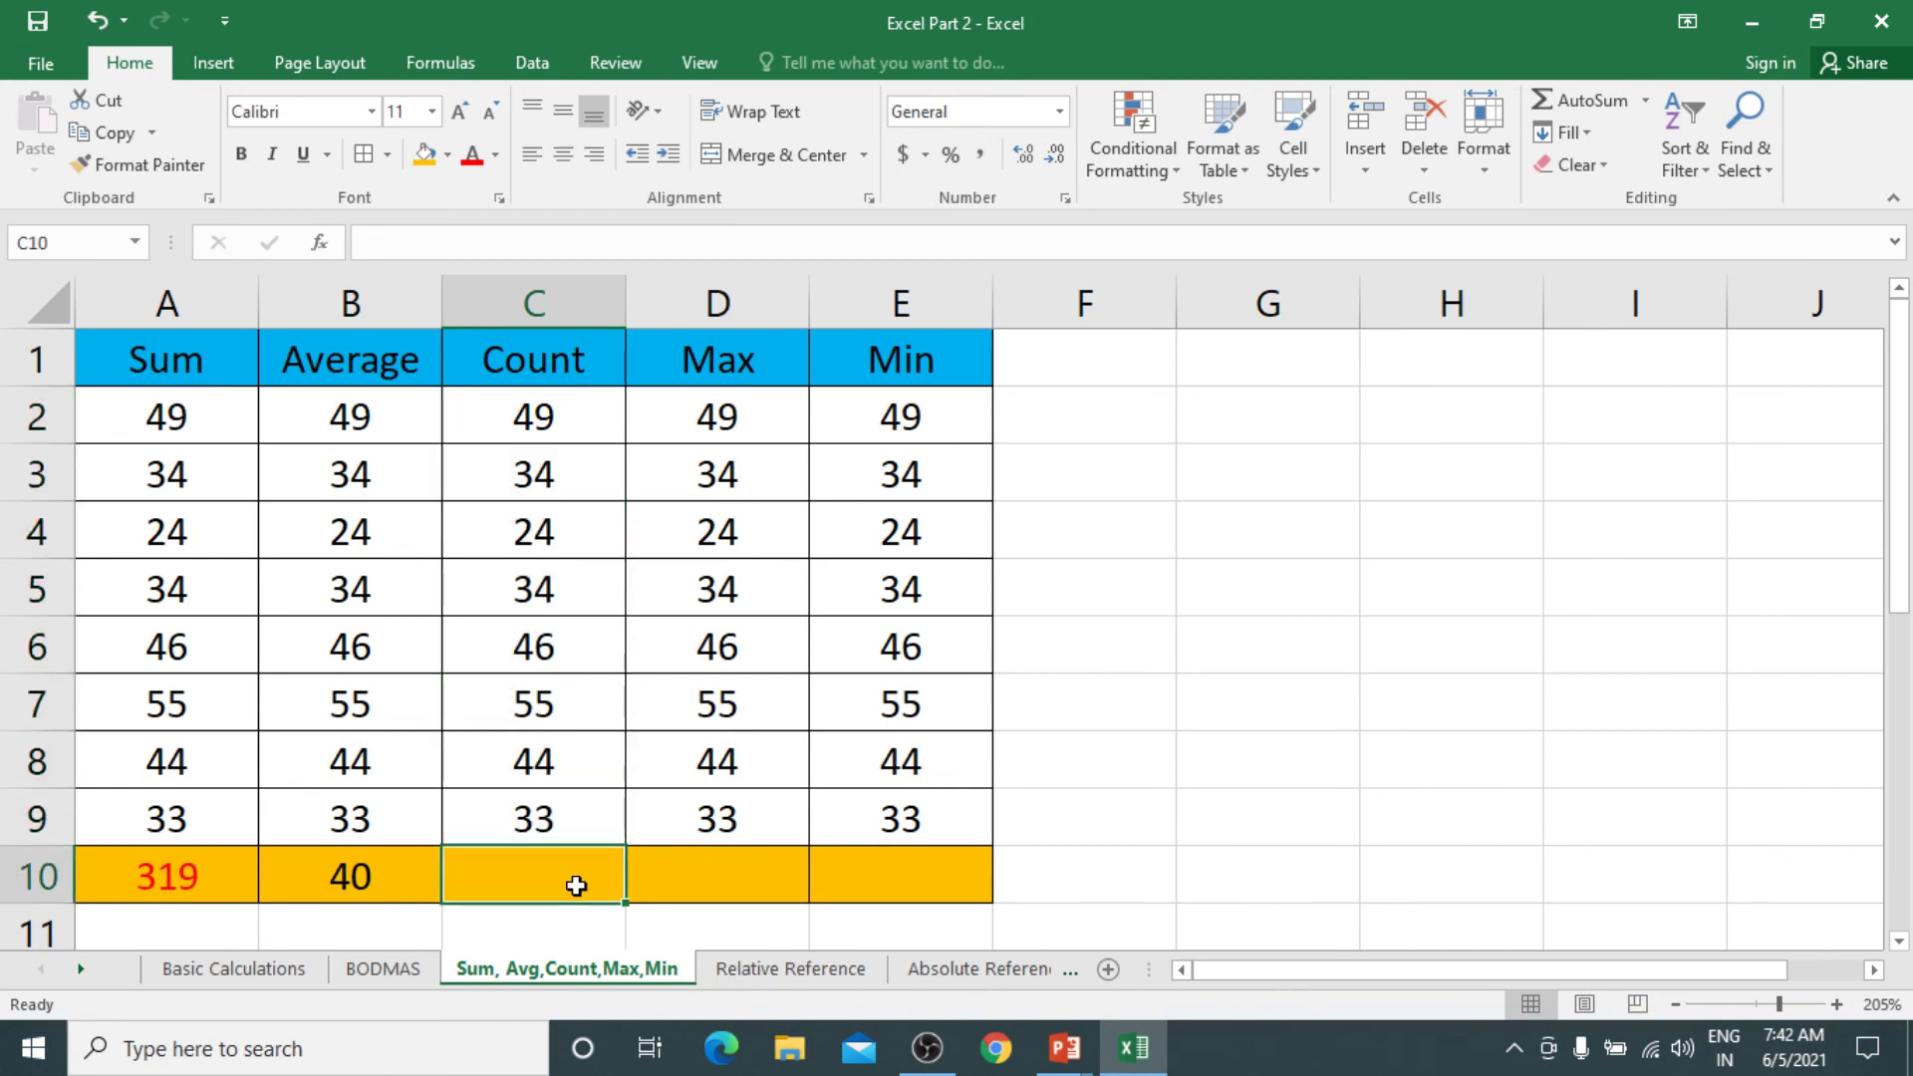
left_click(1645, 101)
left_click(1633, 202)
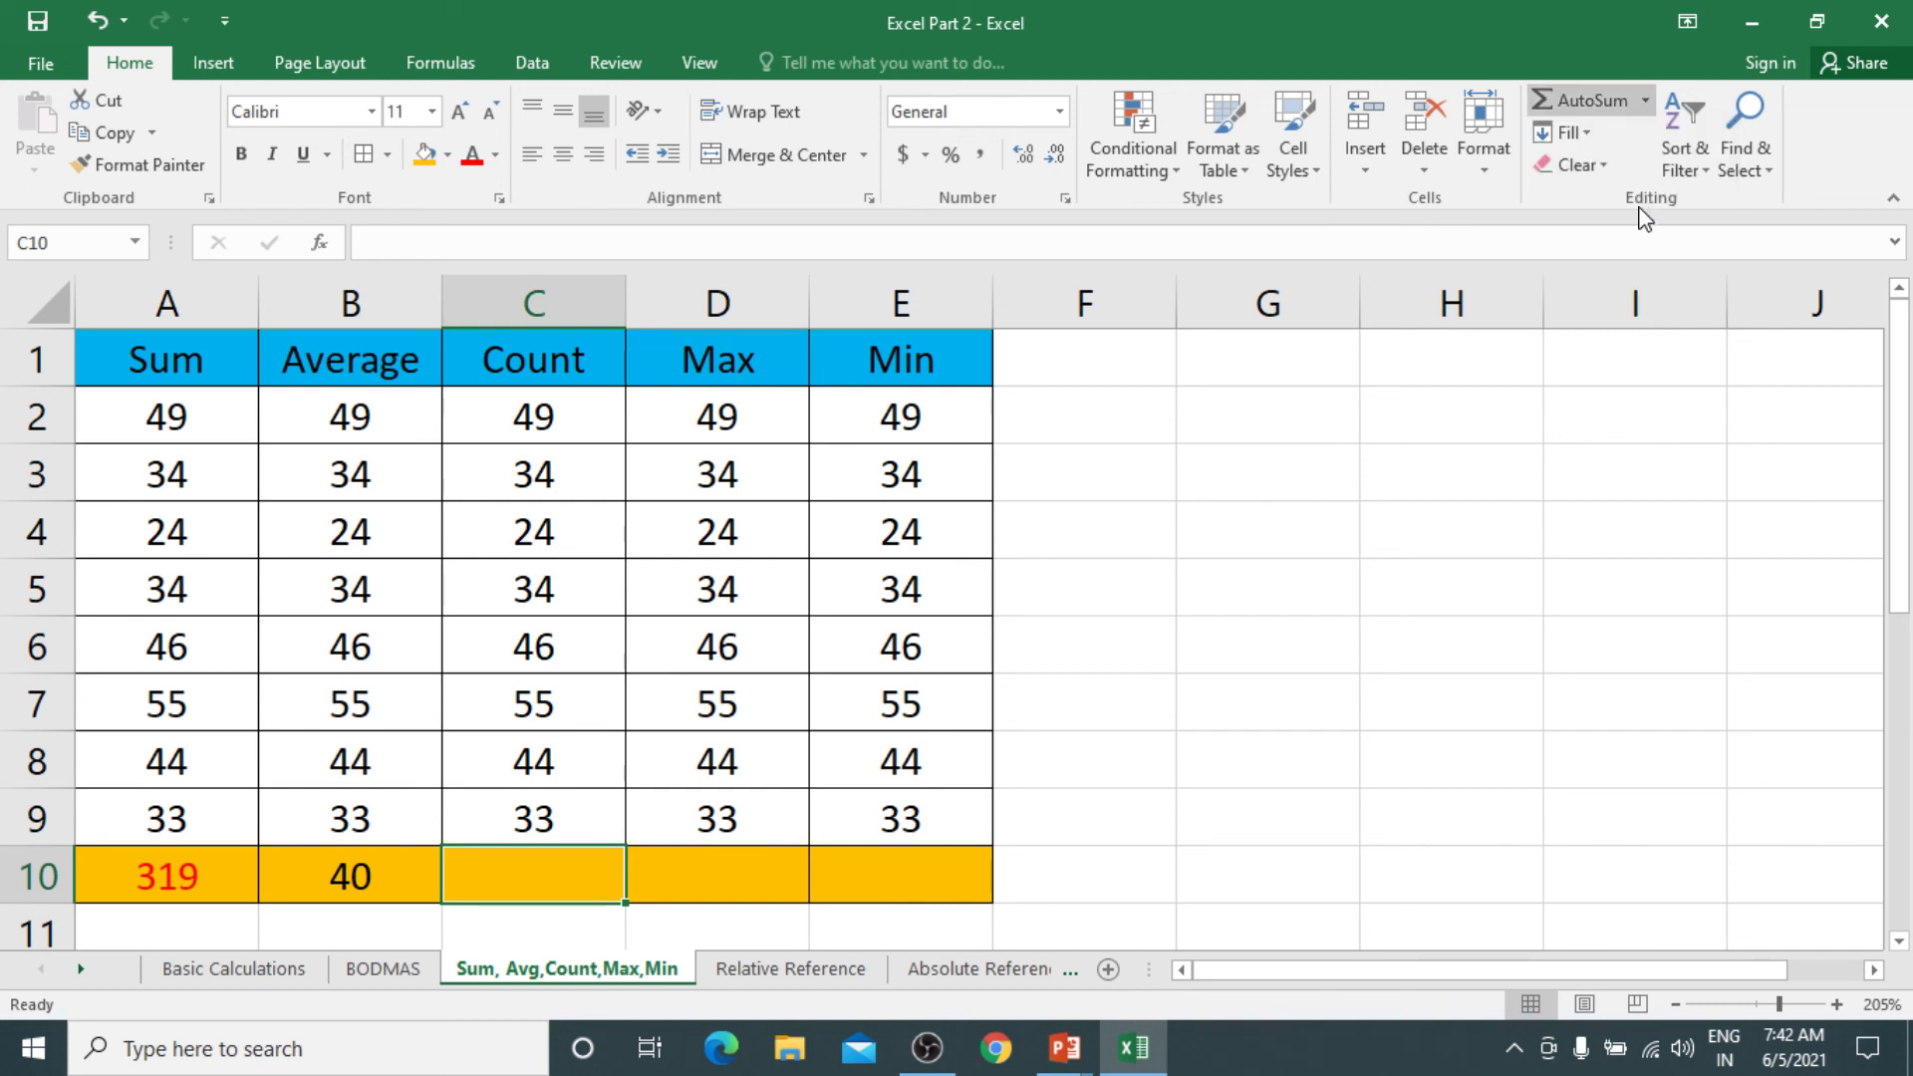
key("Return")
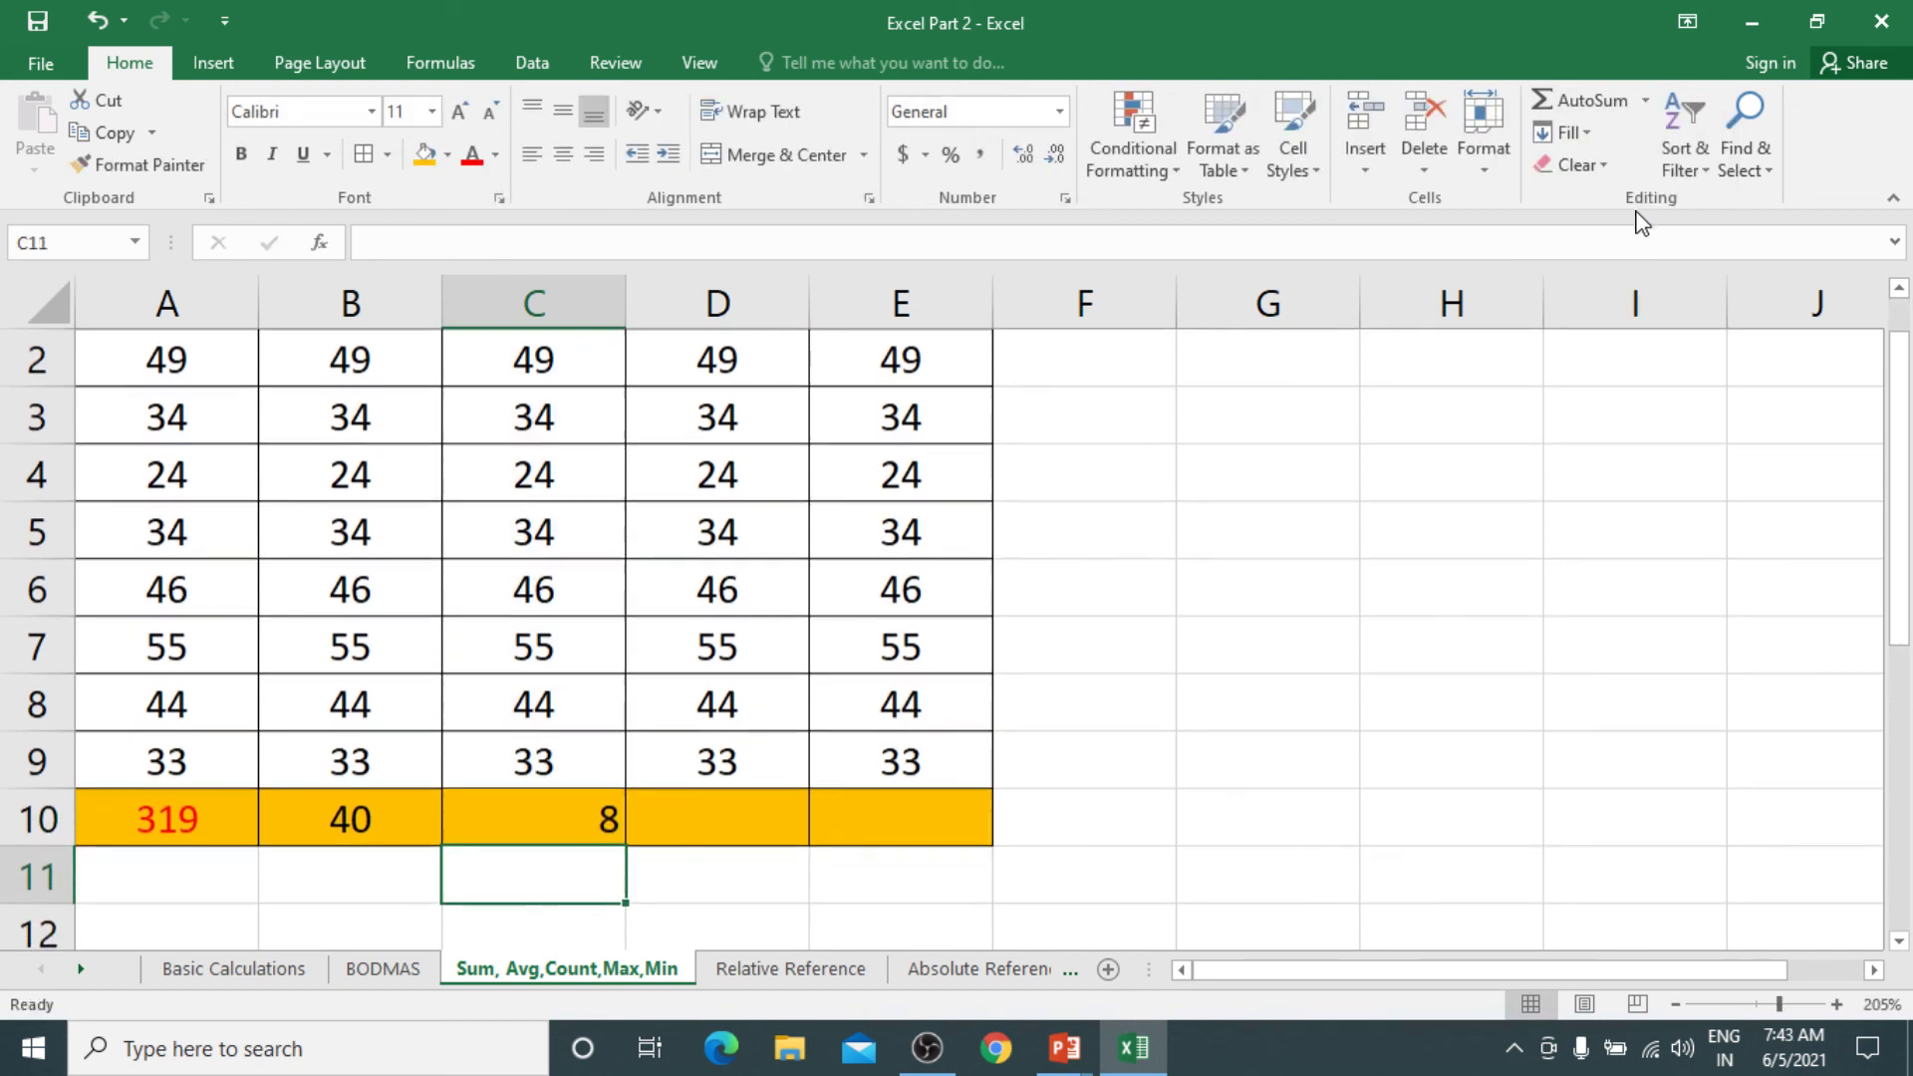
Find the largest value of D2:D9 in cell D10 with the AutoSum Max function
left_click(752, 806)
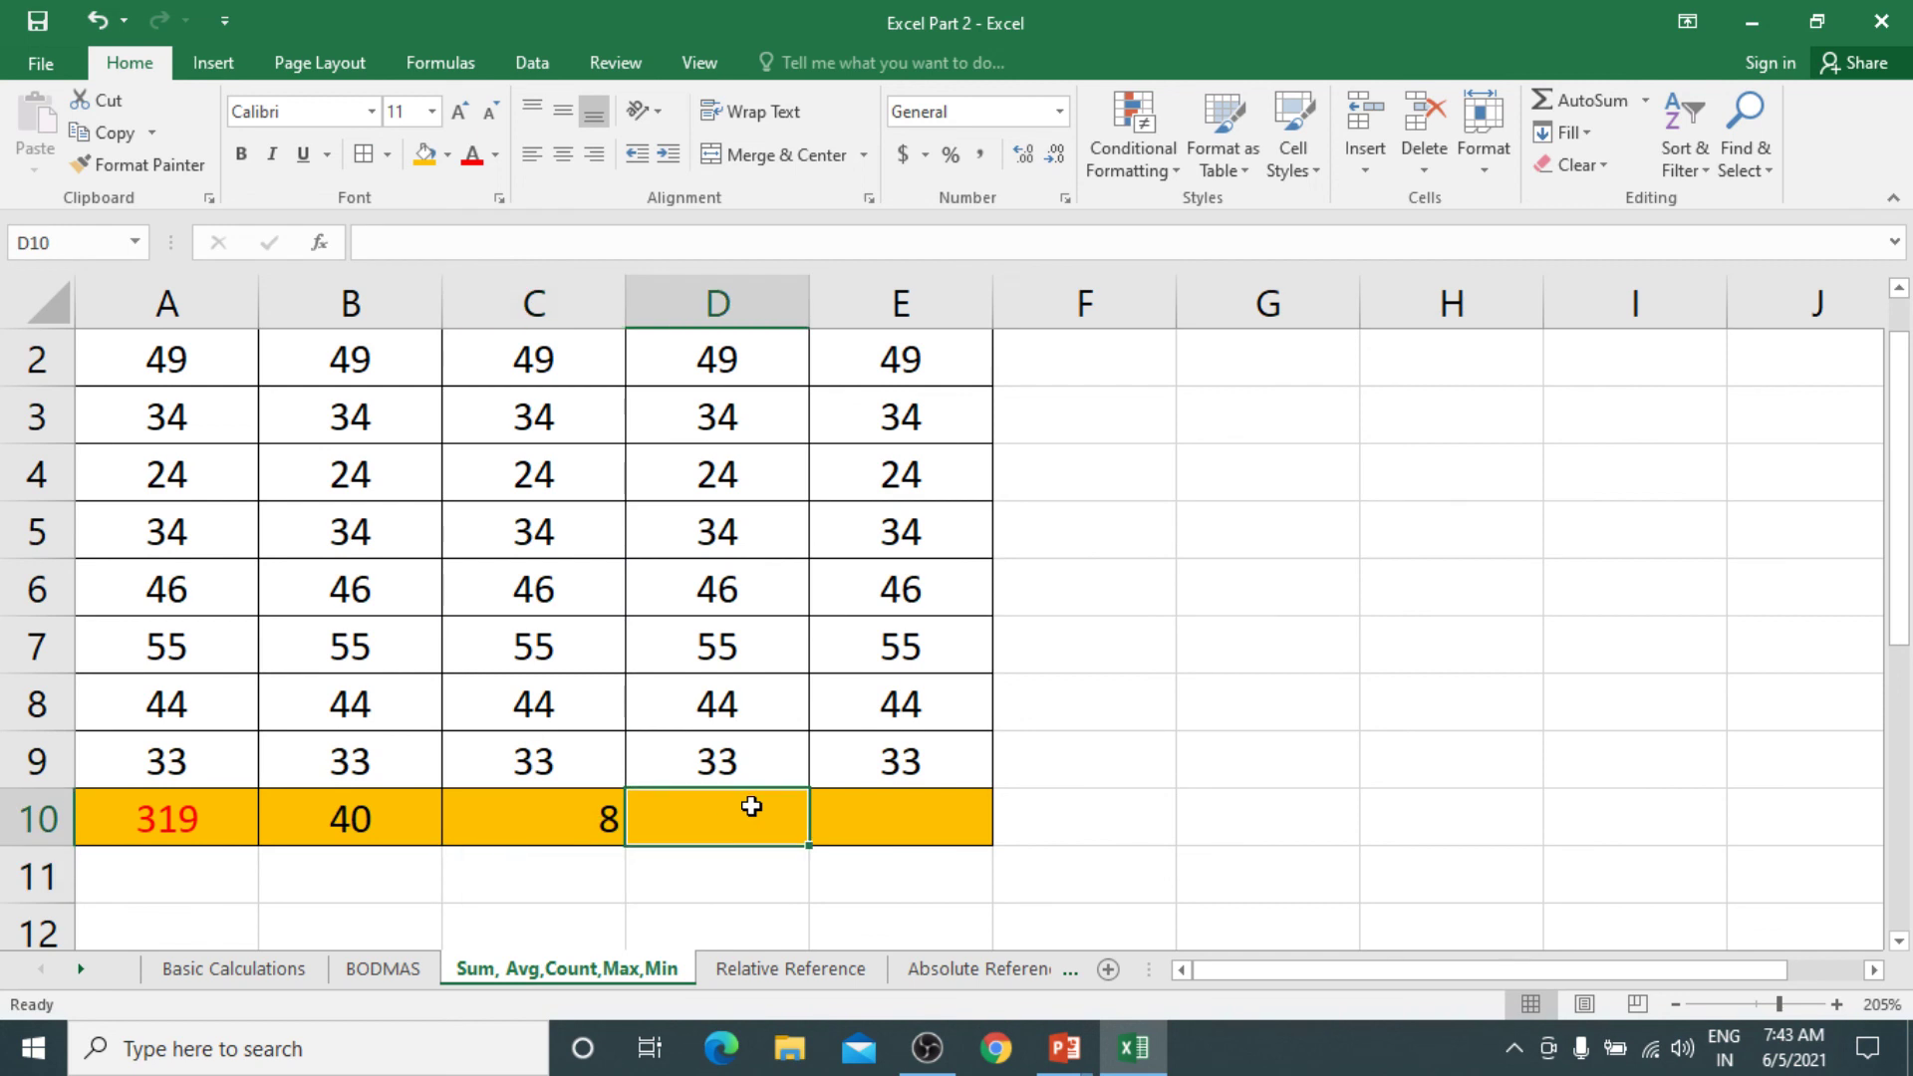
scroll(749, 802, "up", 1)
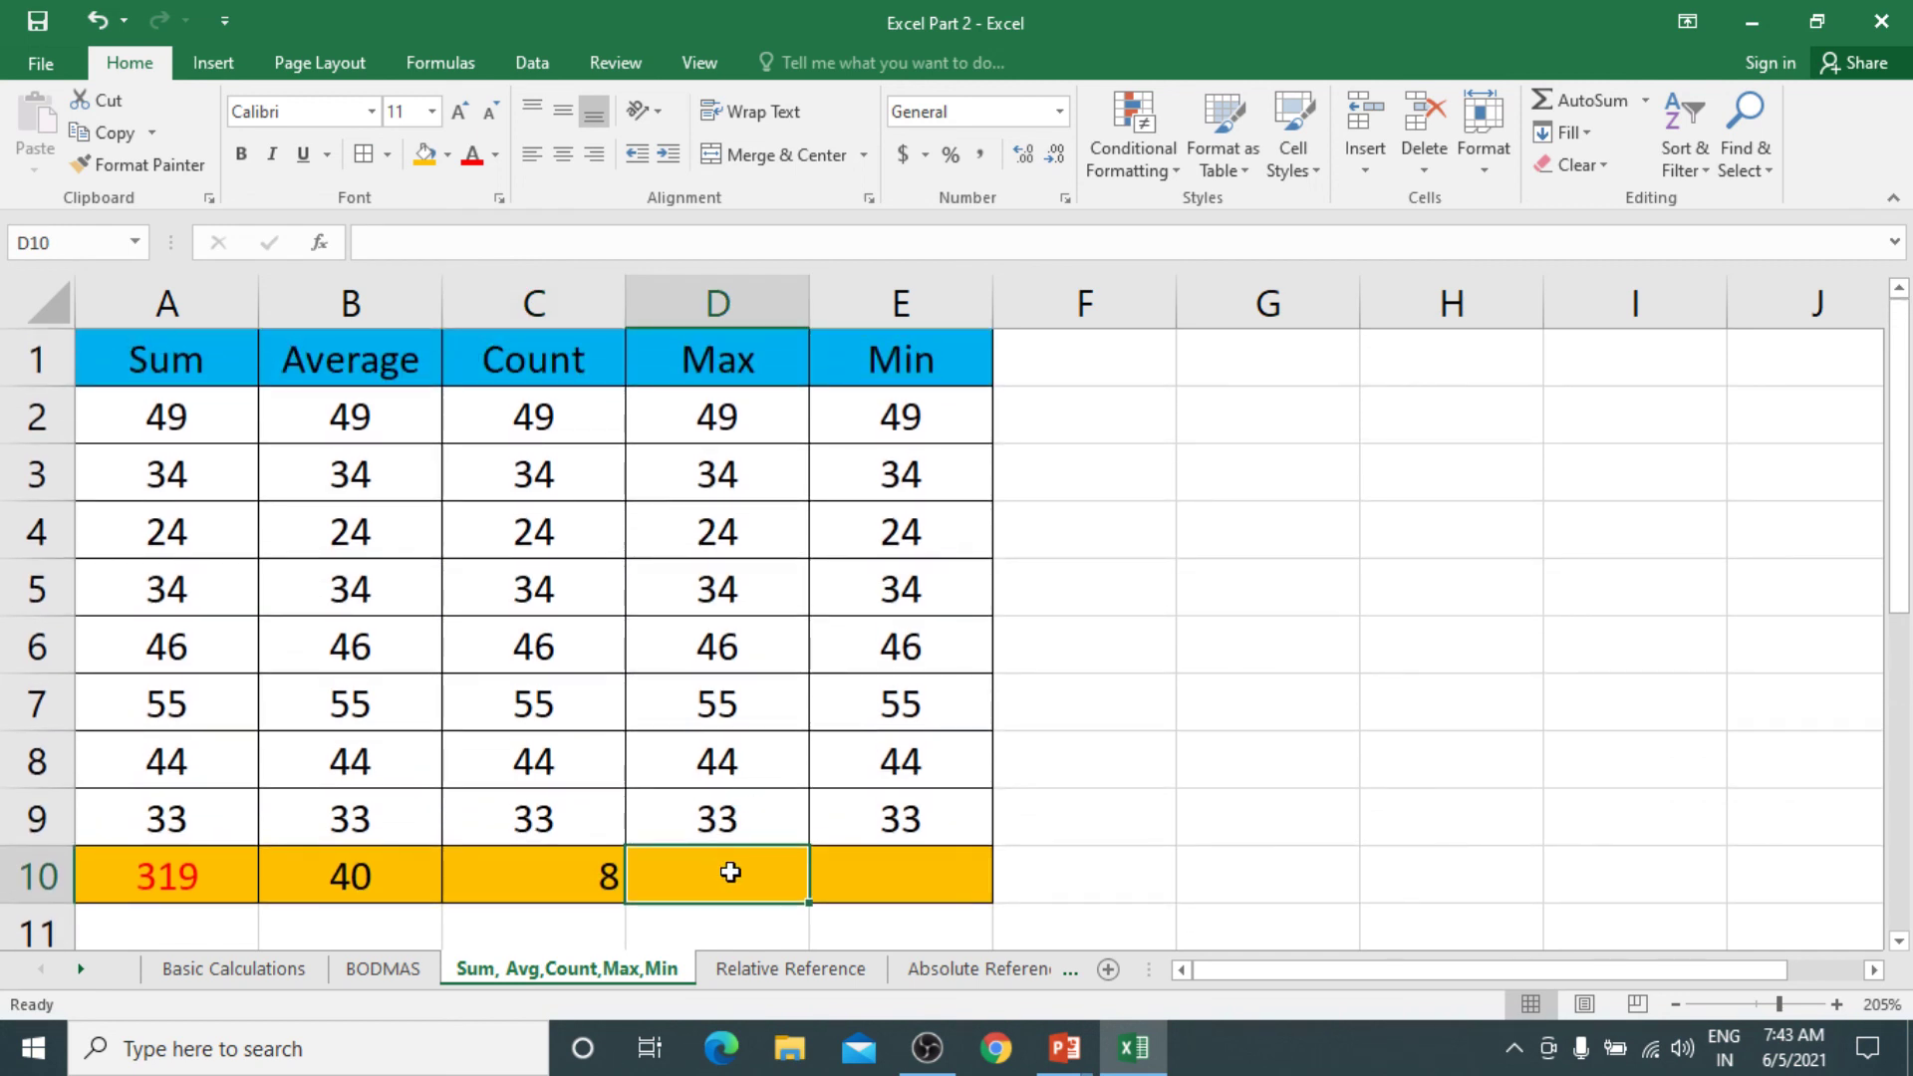
left_click_drag(757, 409, 745, 839)
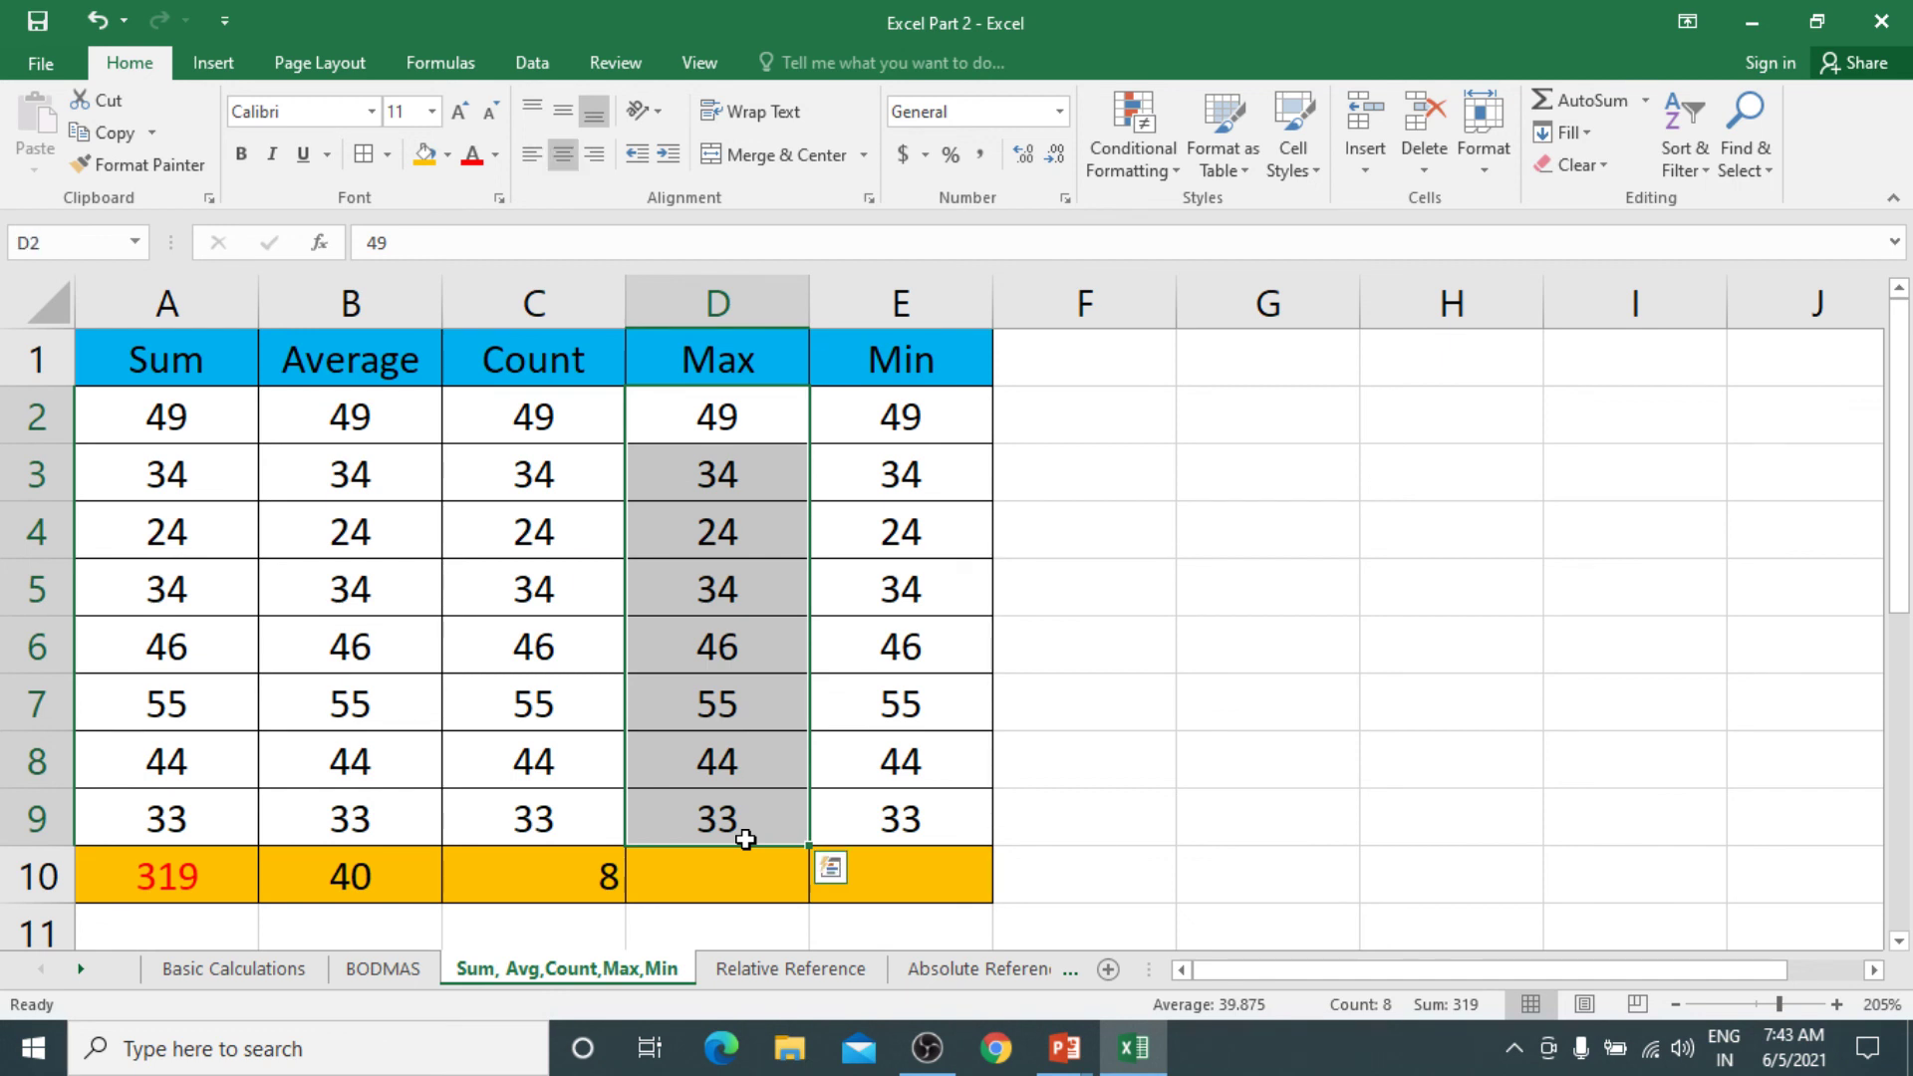
left_click(744, 870)
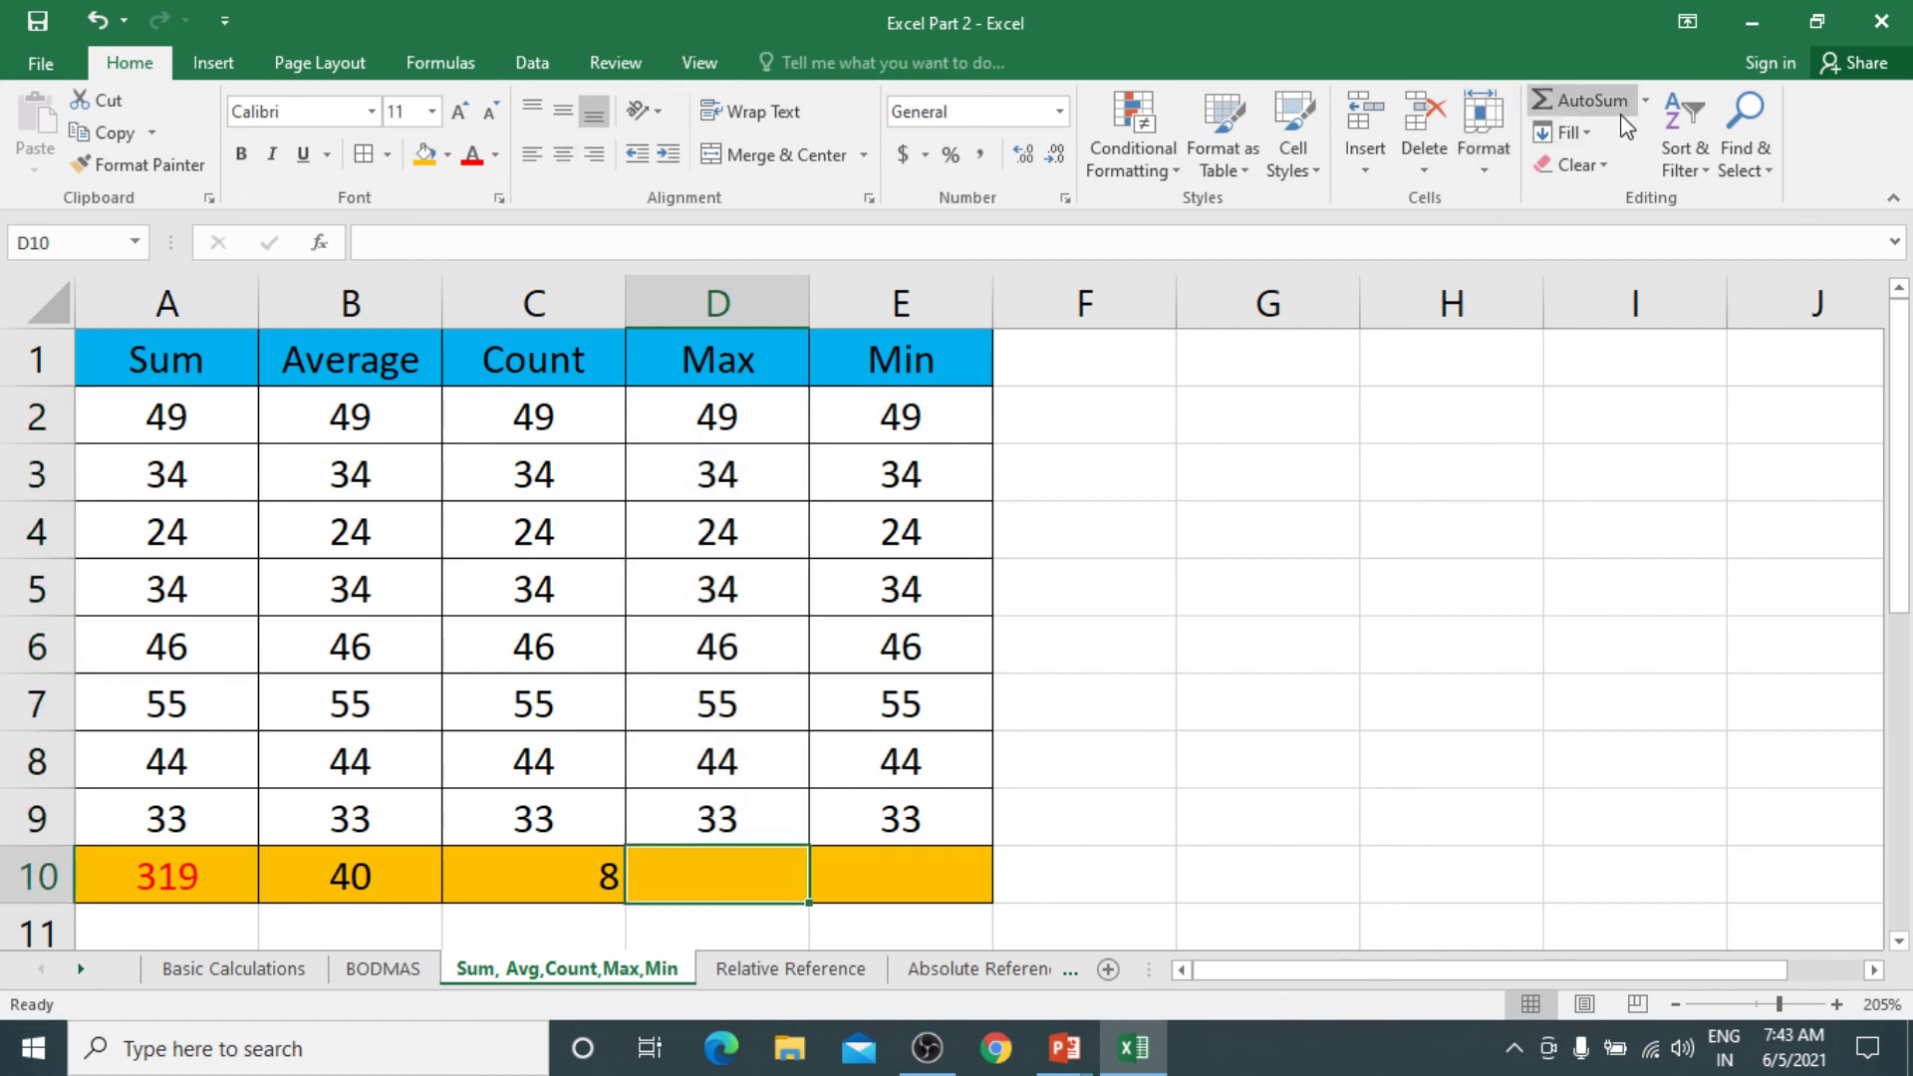
left_click(1645, 101)
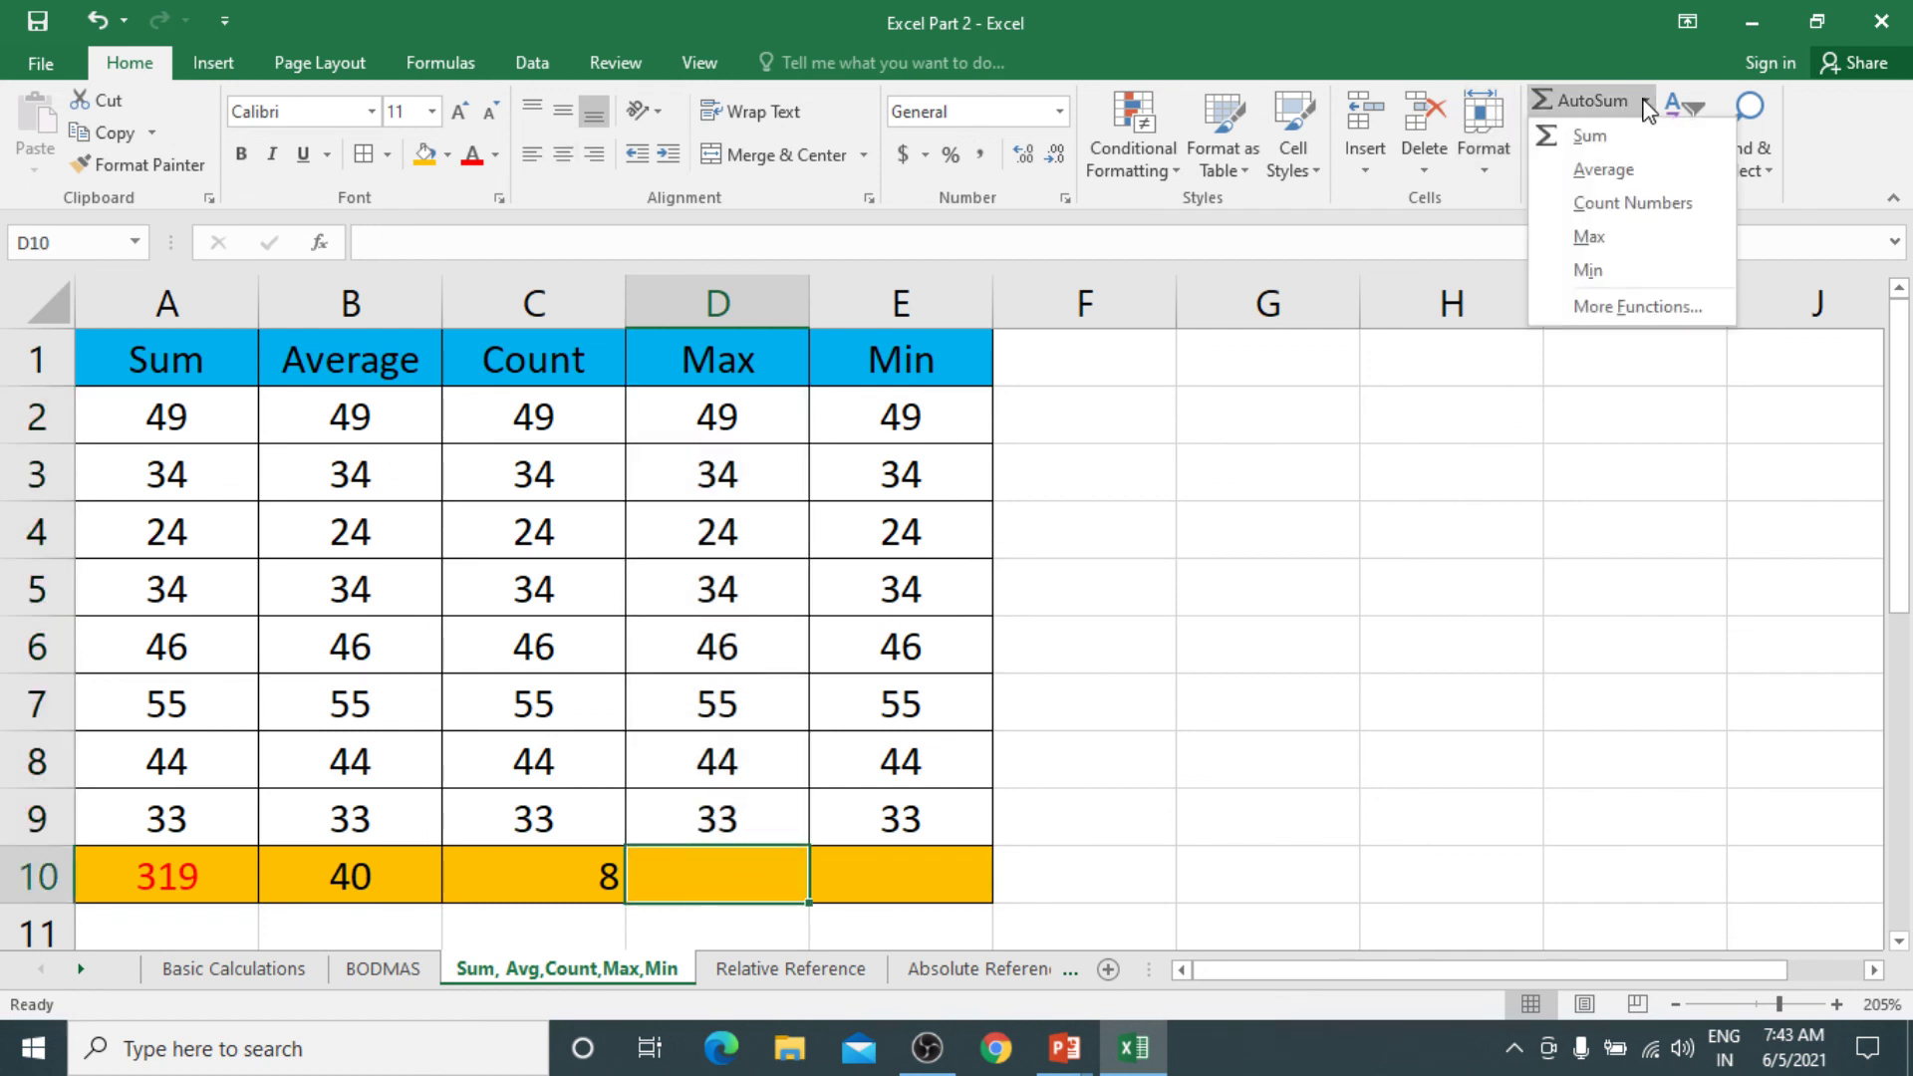
left_click(1614, 249)
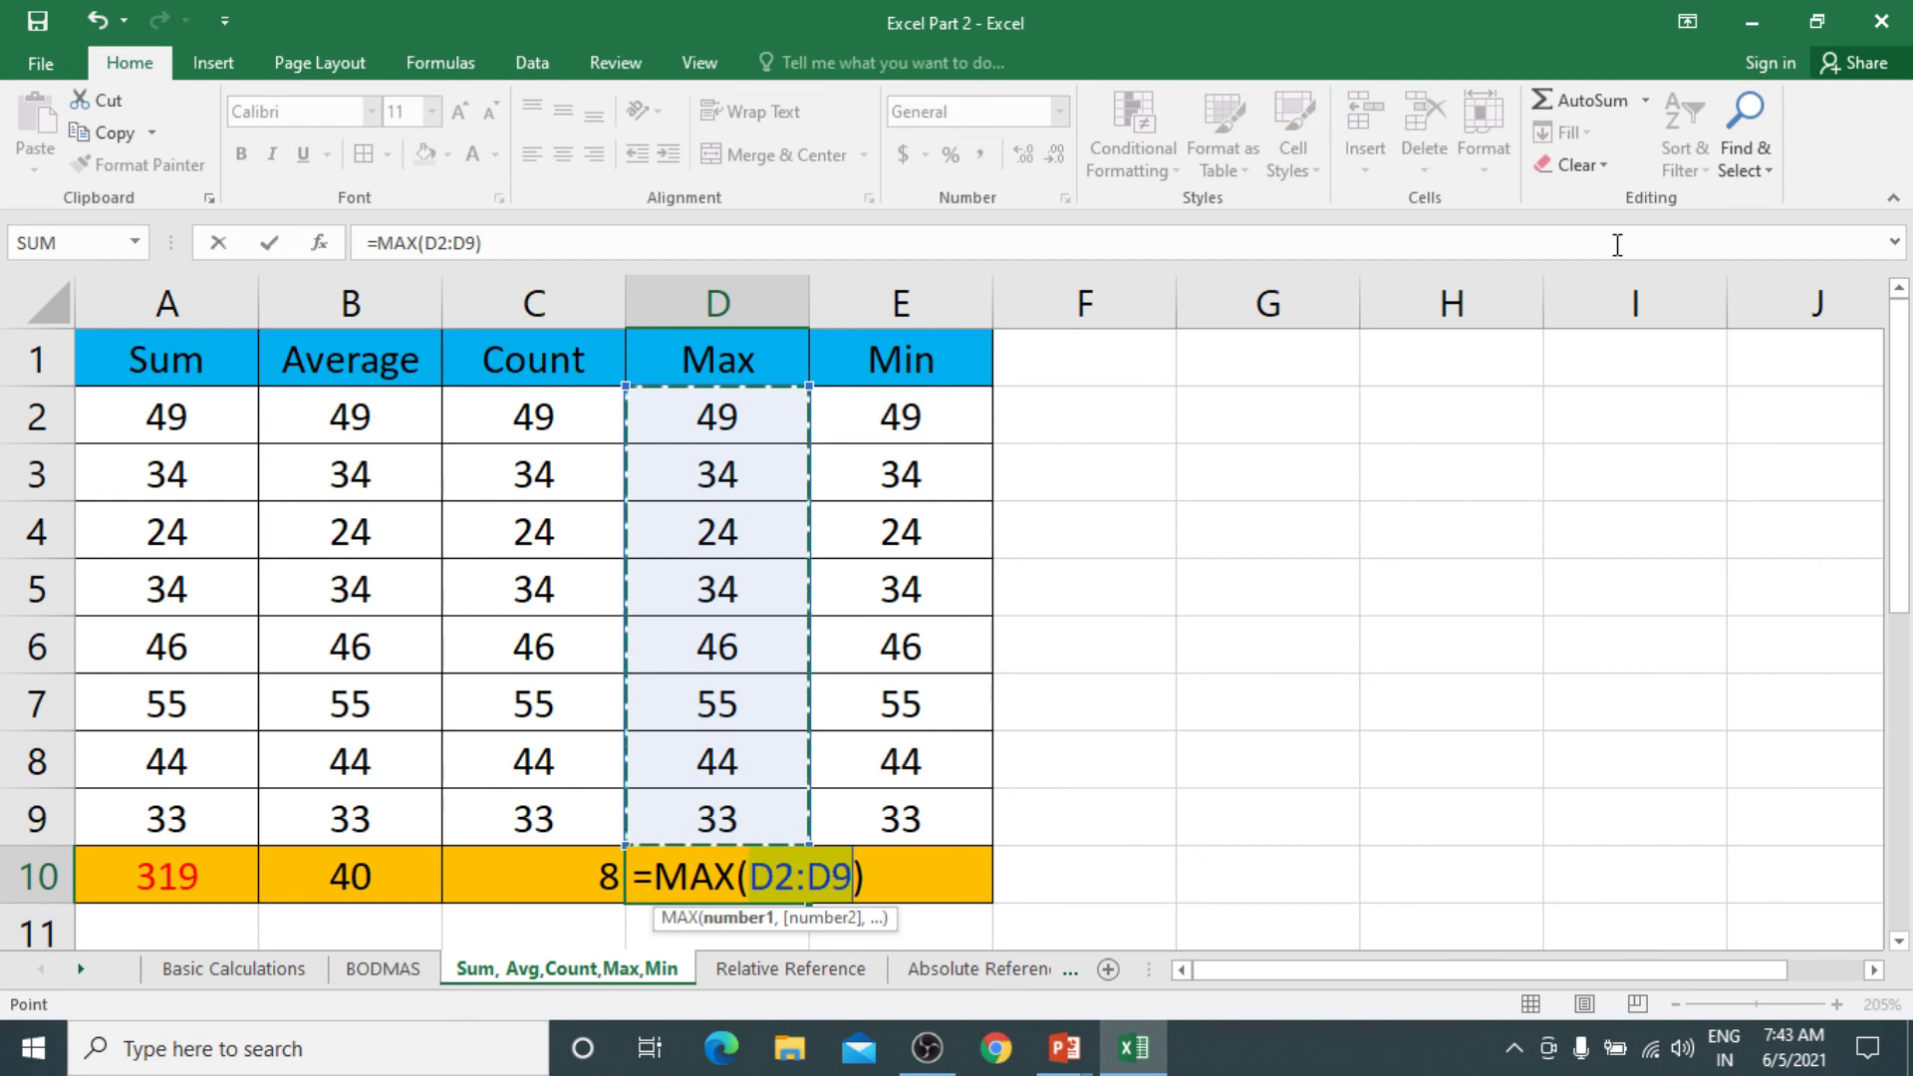
key("Return")
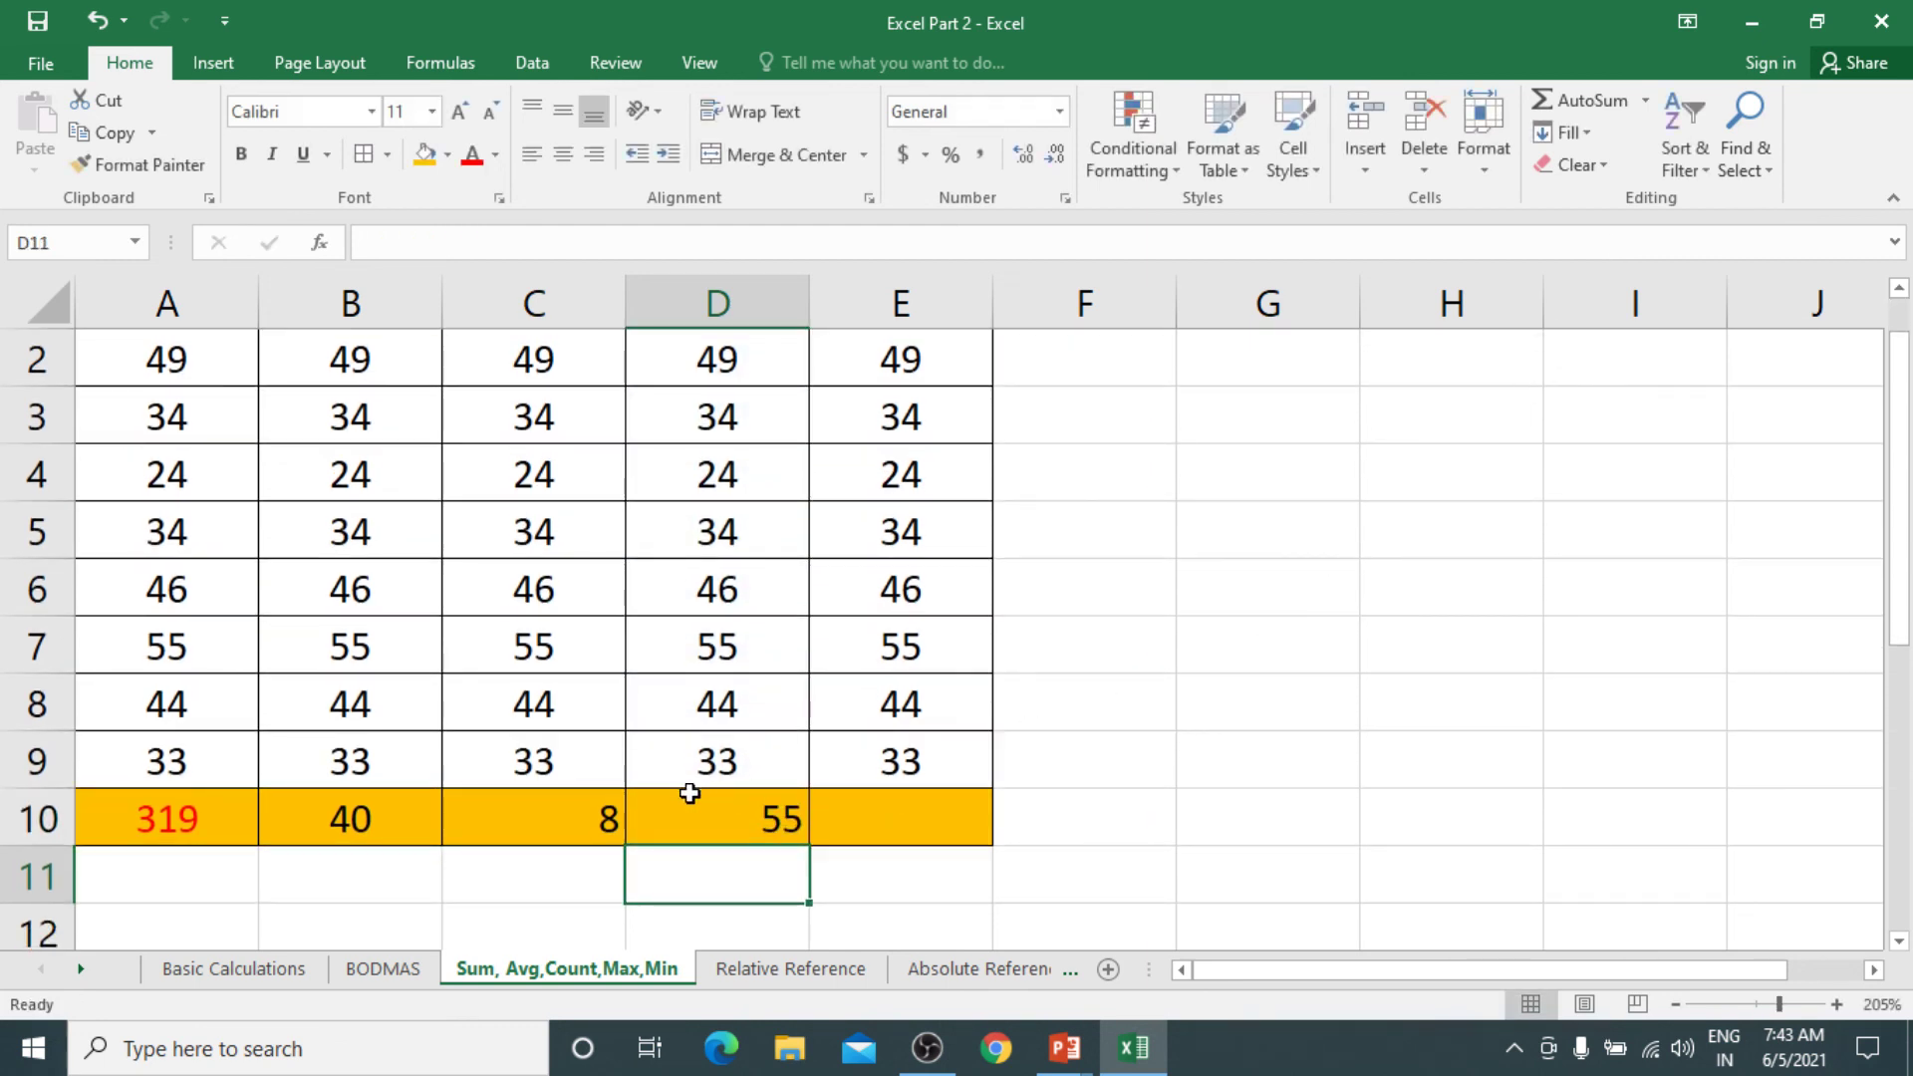
left_click(710, 823)
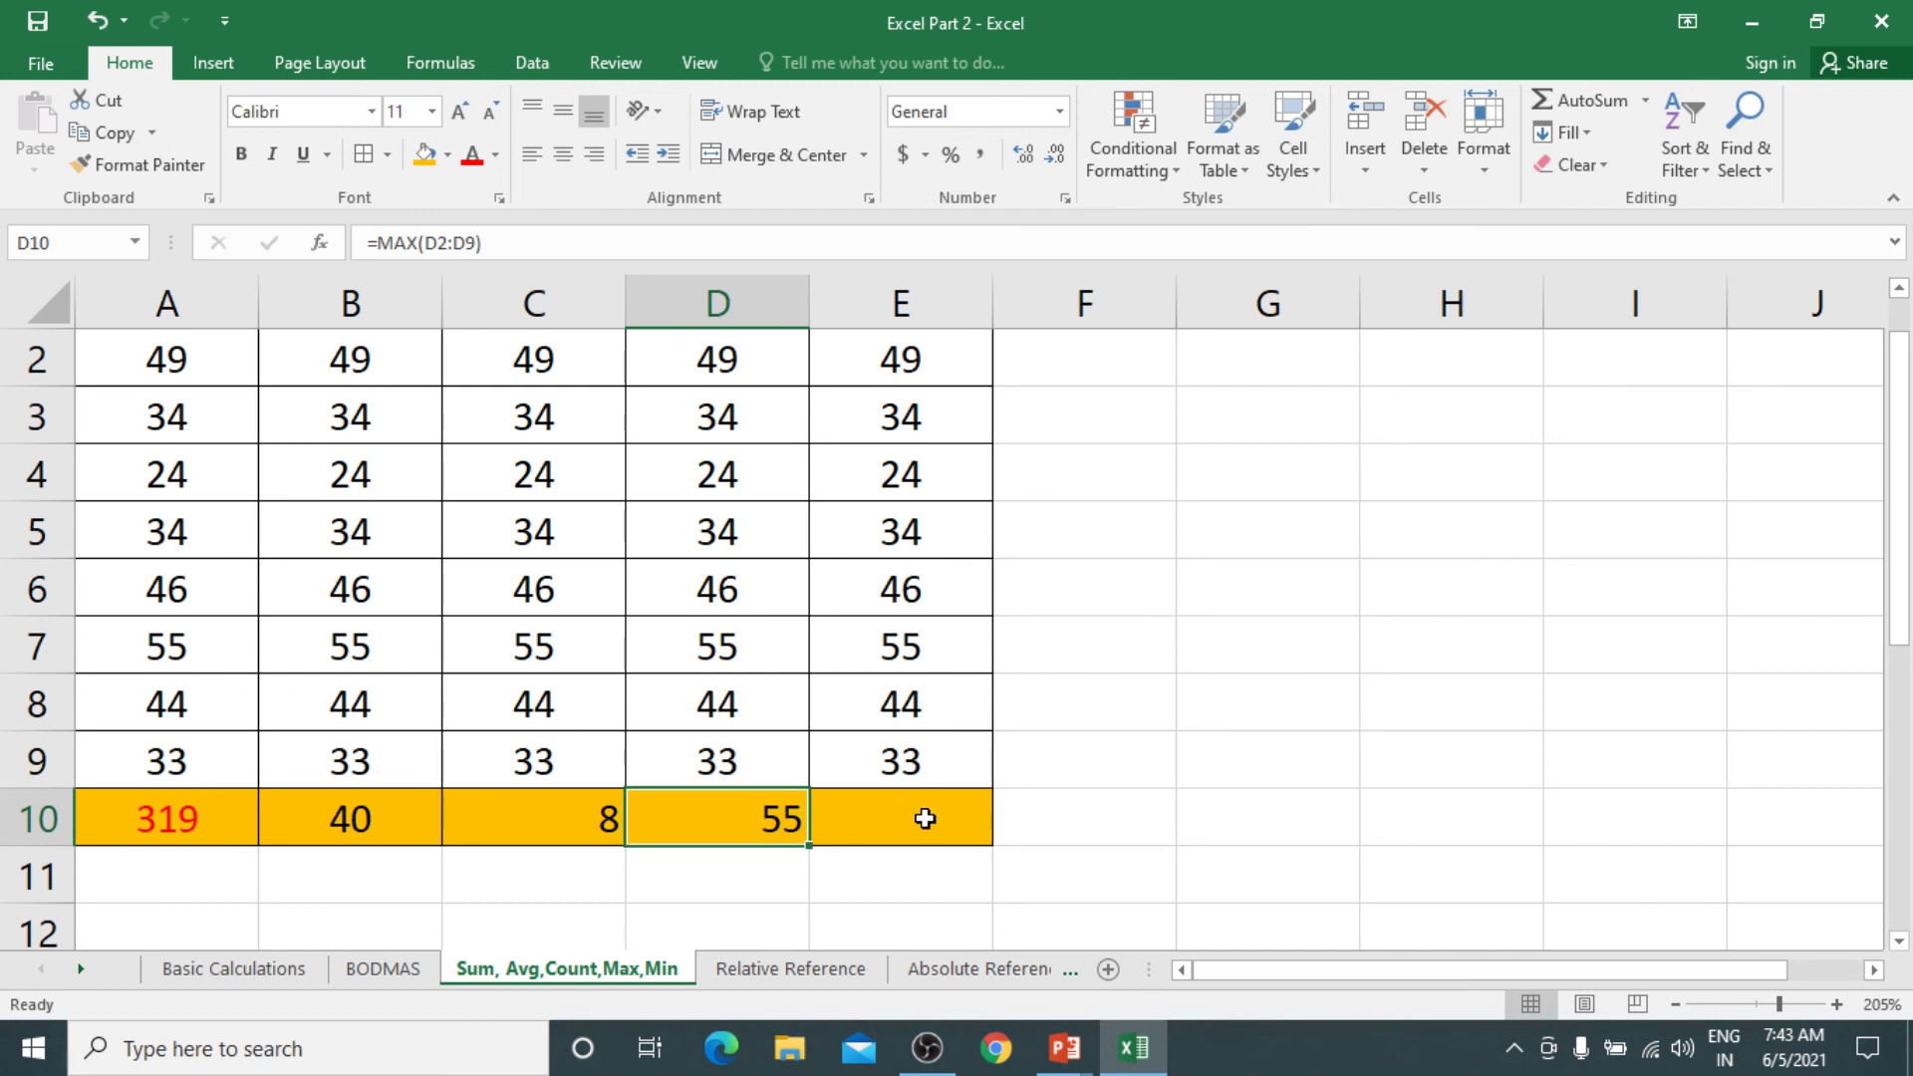
Find the smallest value of E2:E9 in cell E10 with the AutoSum Min function
scroll(912, 832, "up", 1)
left_click(893, 886)
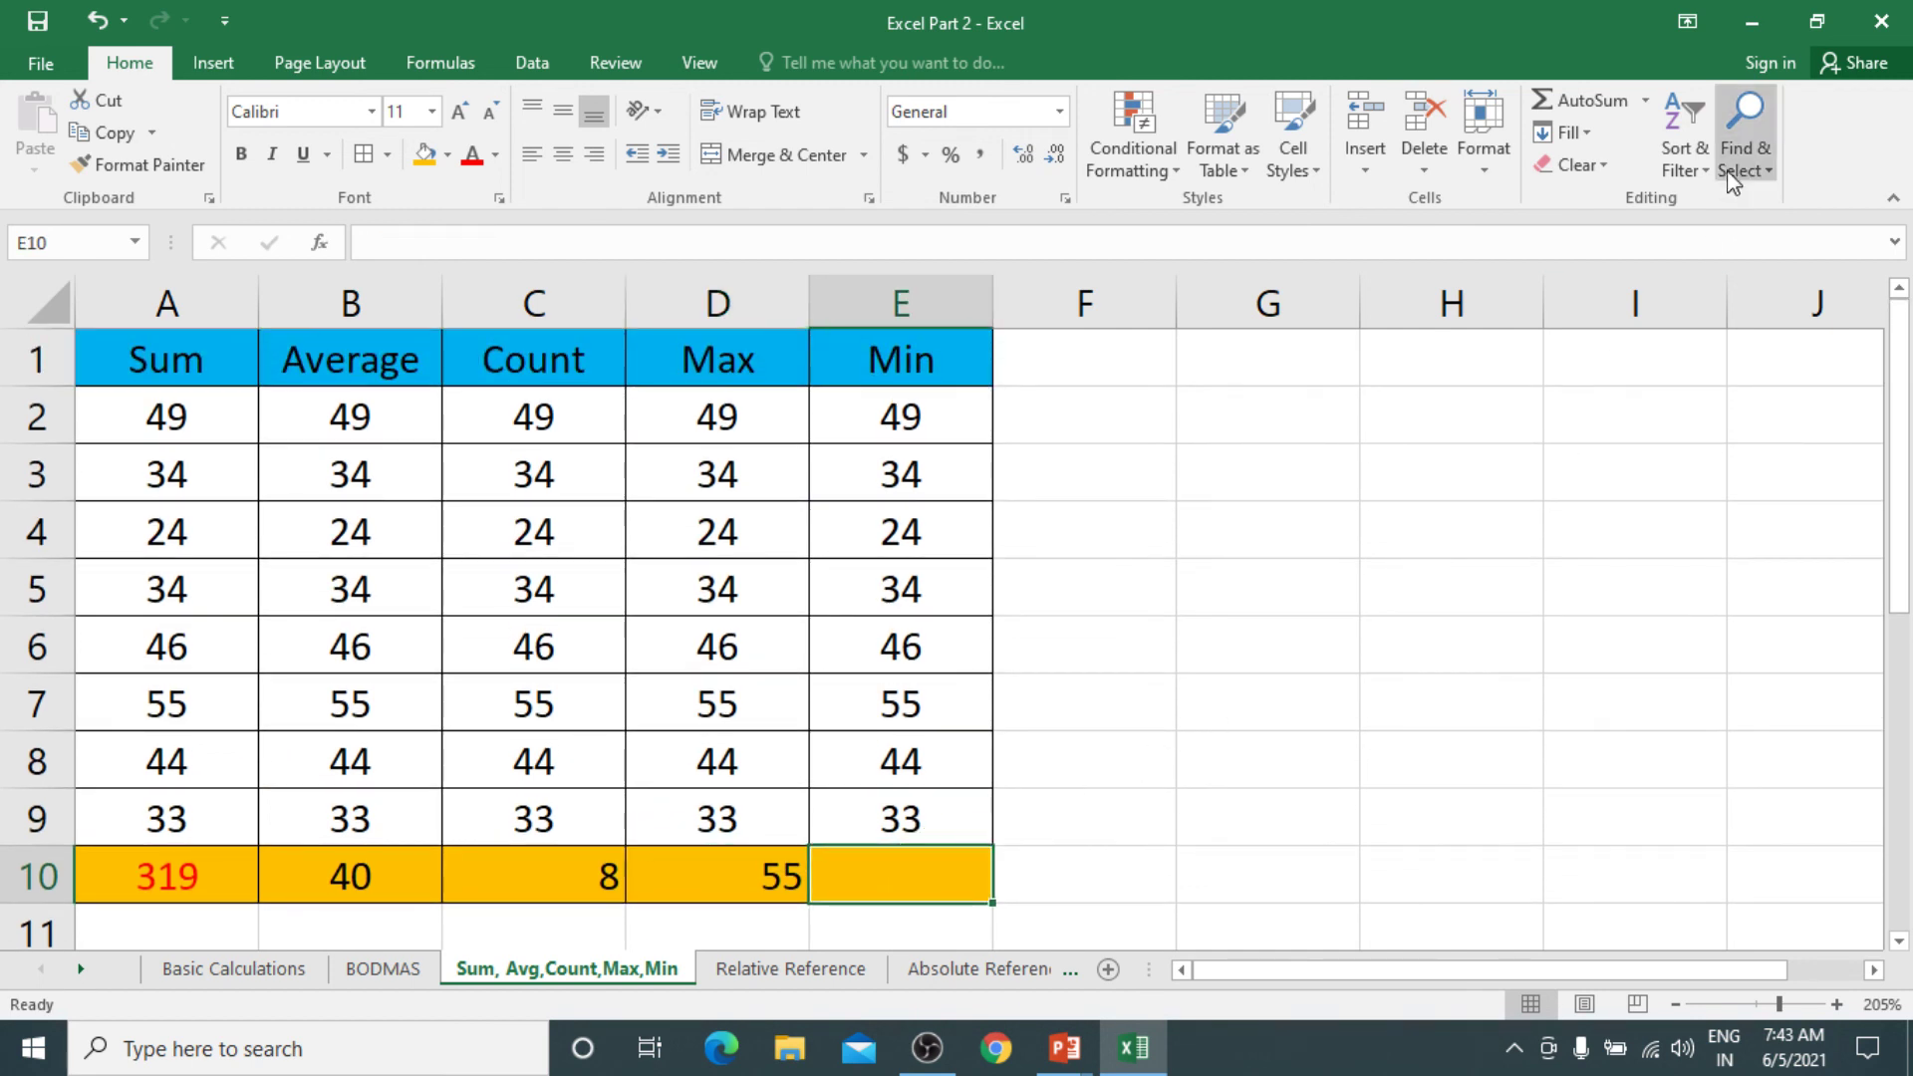
left_click(1643, 100)
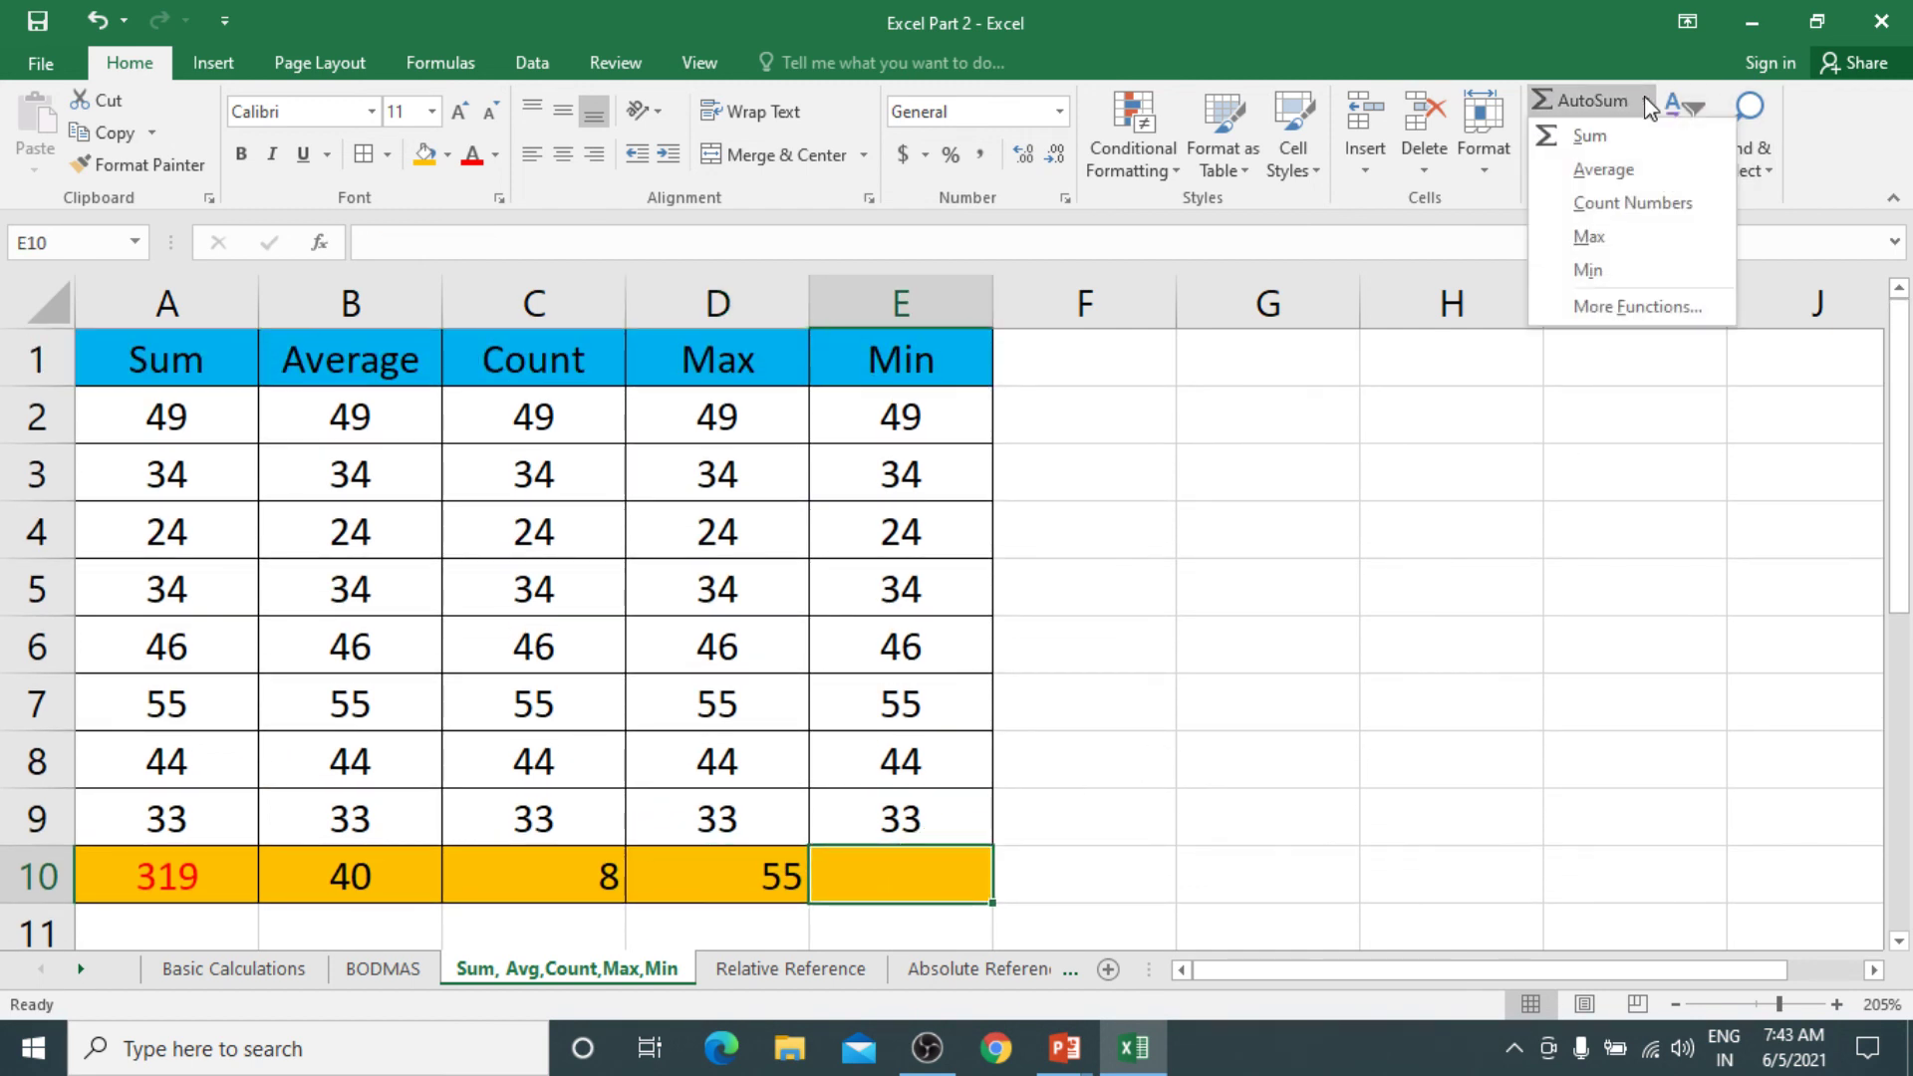
left_click(1618, 279)
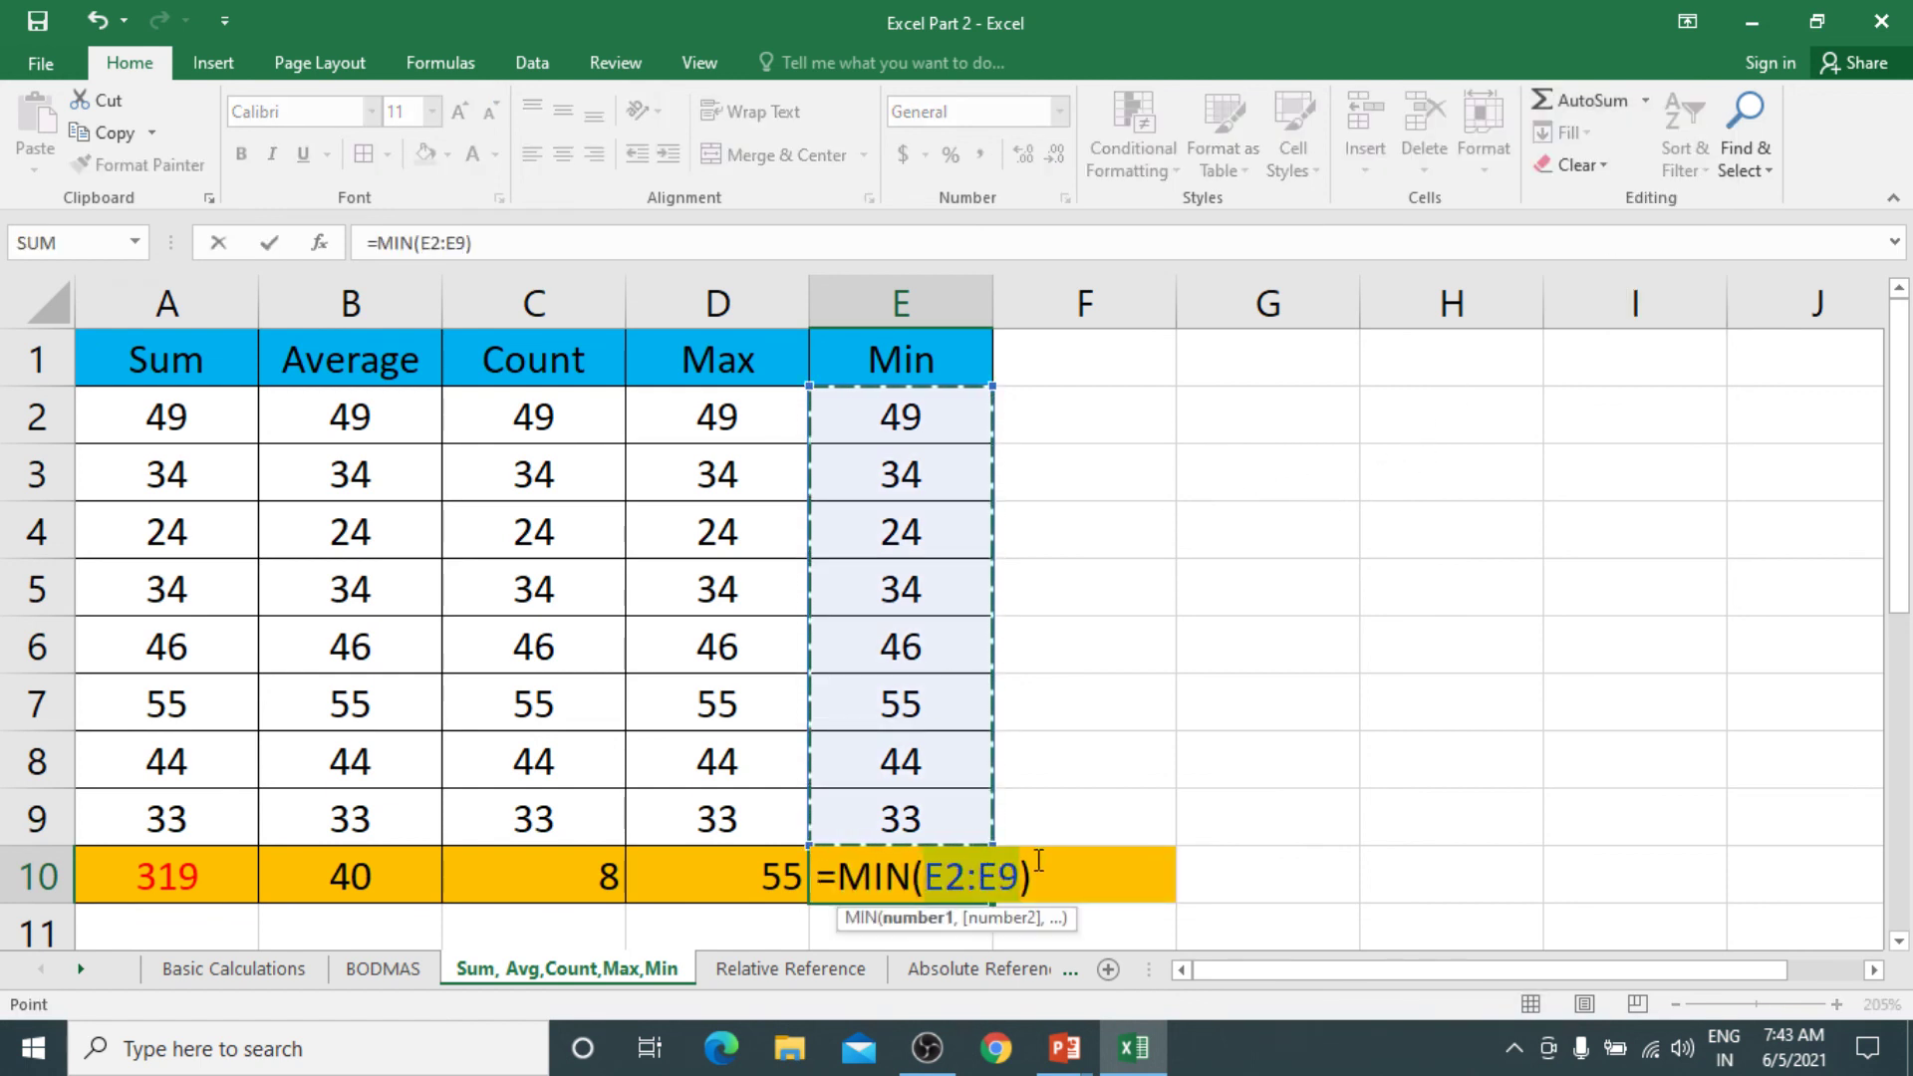
key("Return")
left_click(939, 824)
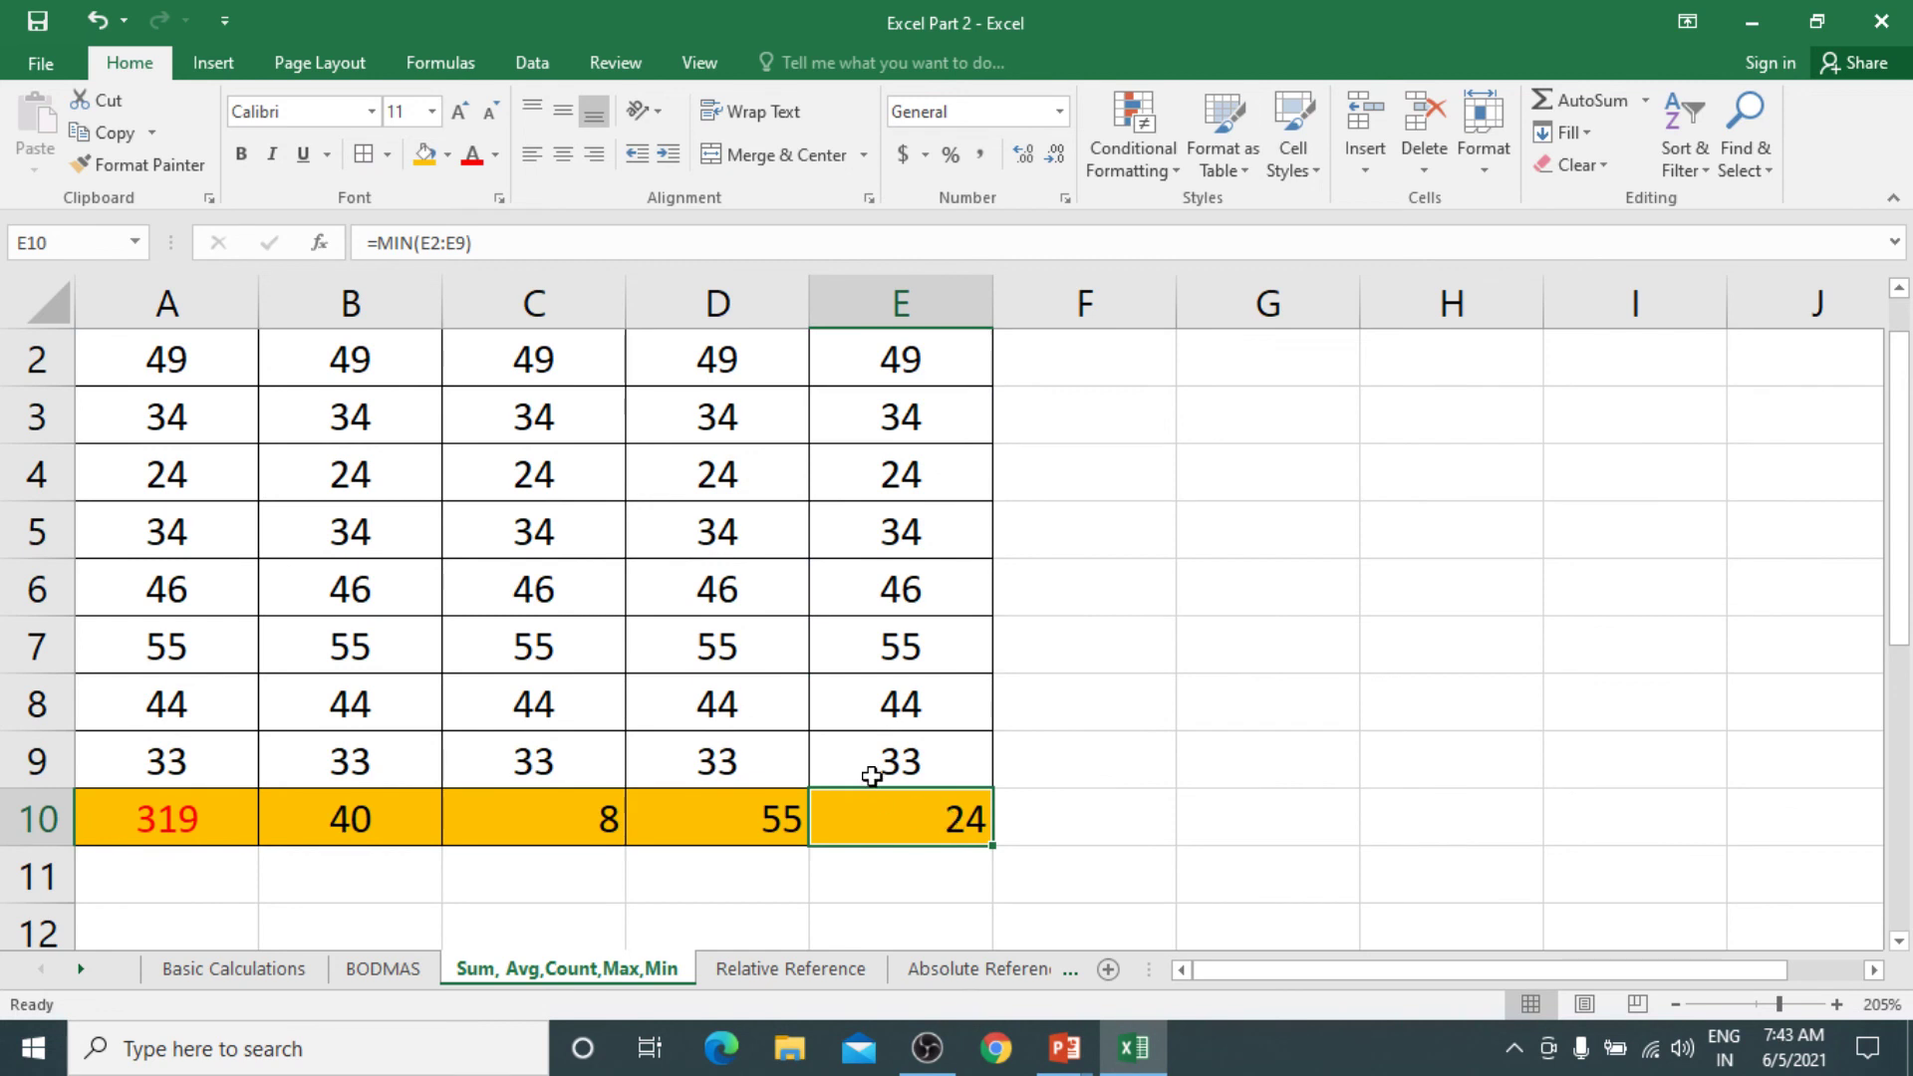
Format the results in A10:E10 as centred, red and bold
scroll(856, 777, "up", 1)
left_click_drag(118, 878, 922, 887)
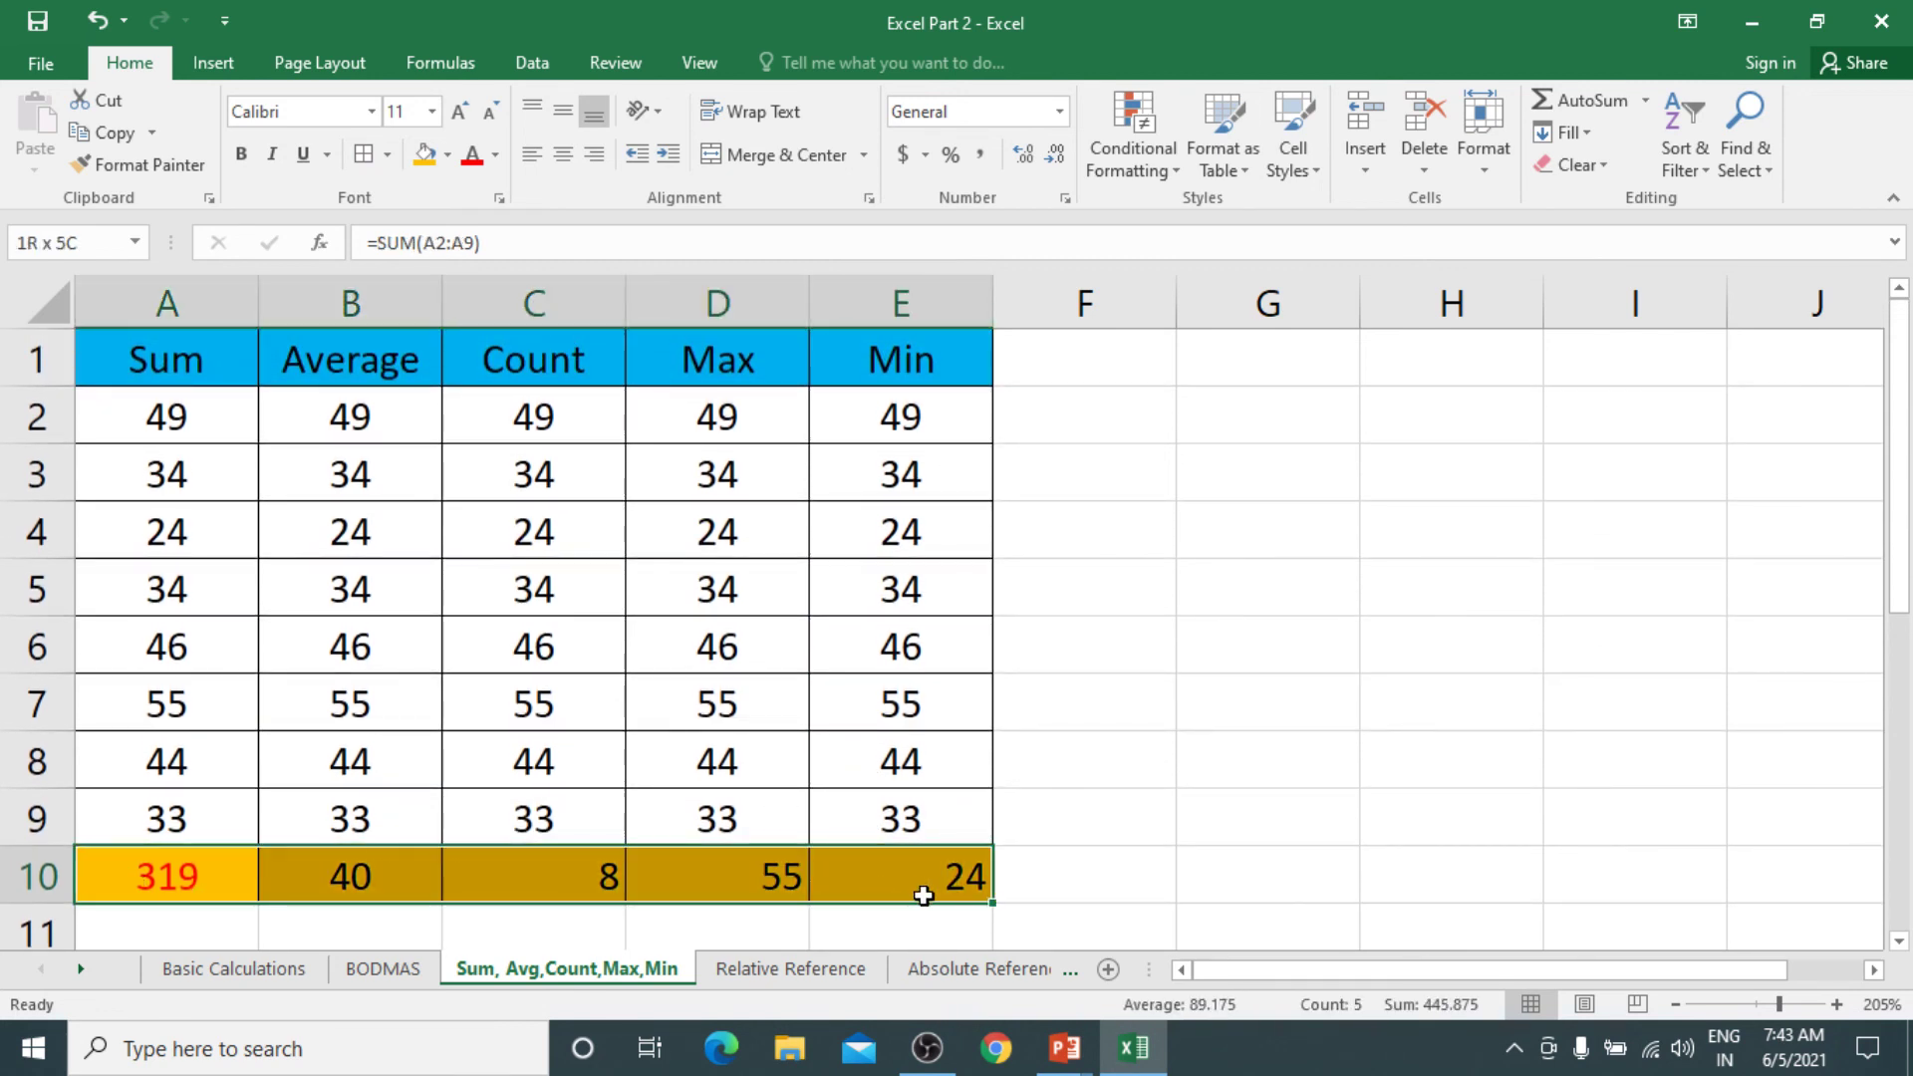
left_click(563, 158)
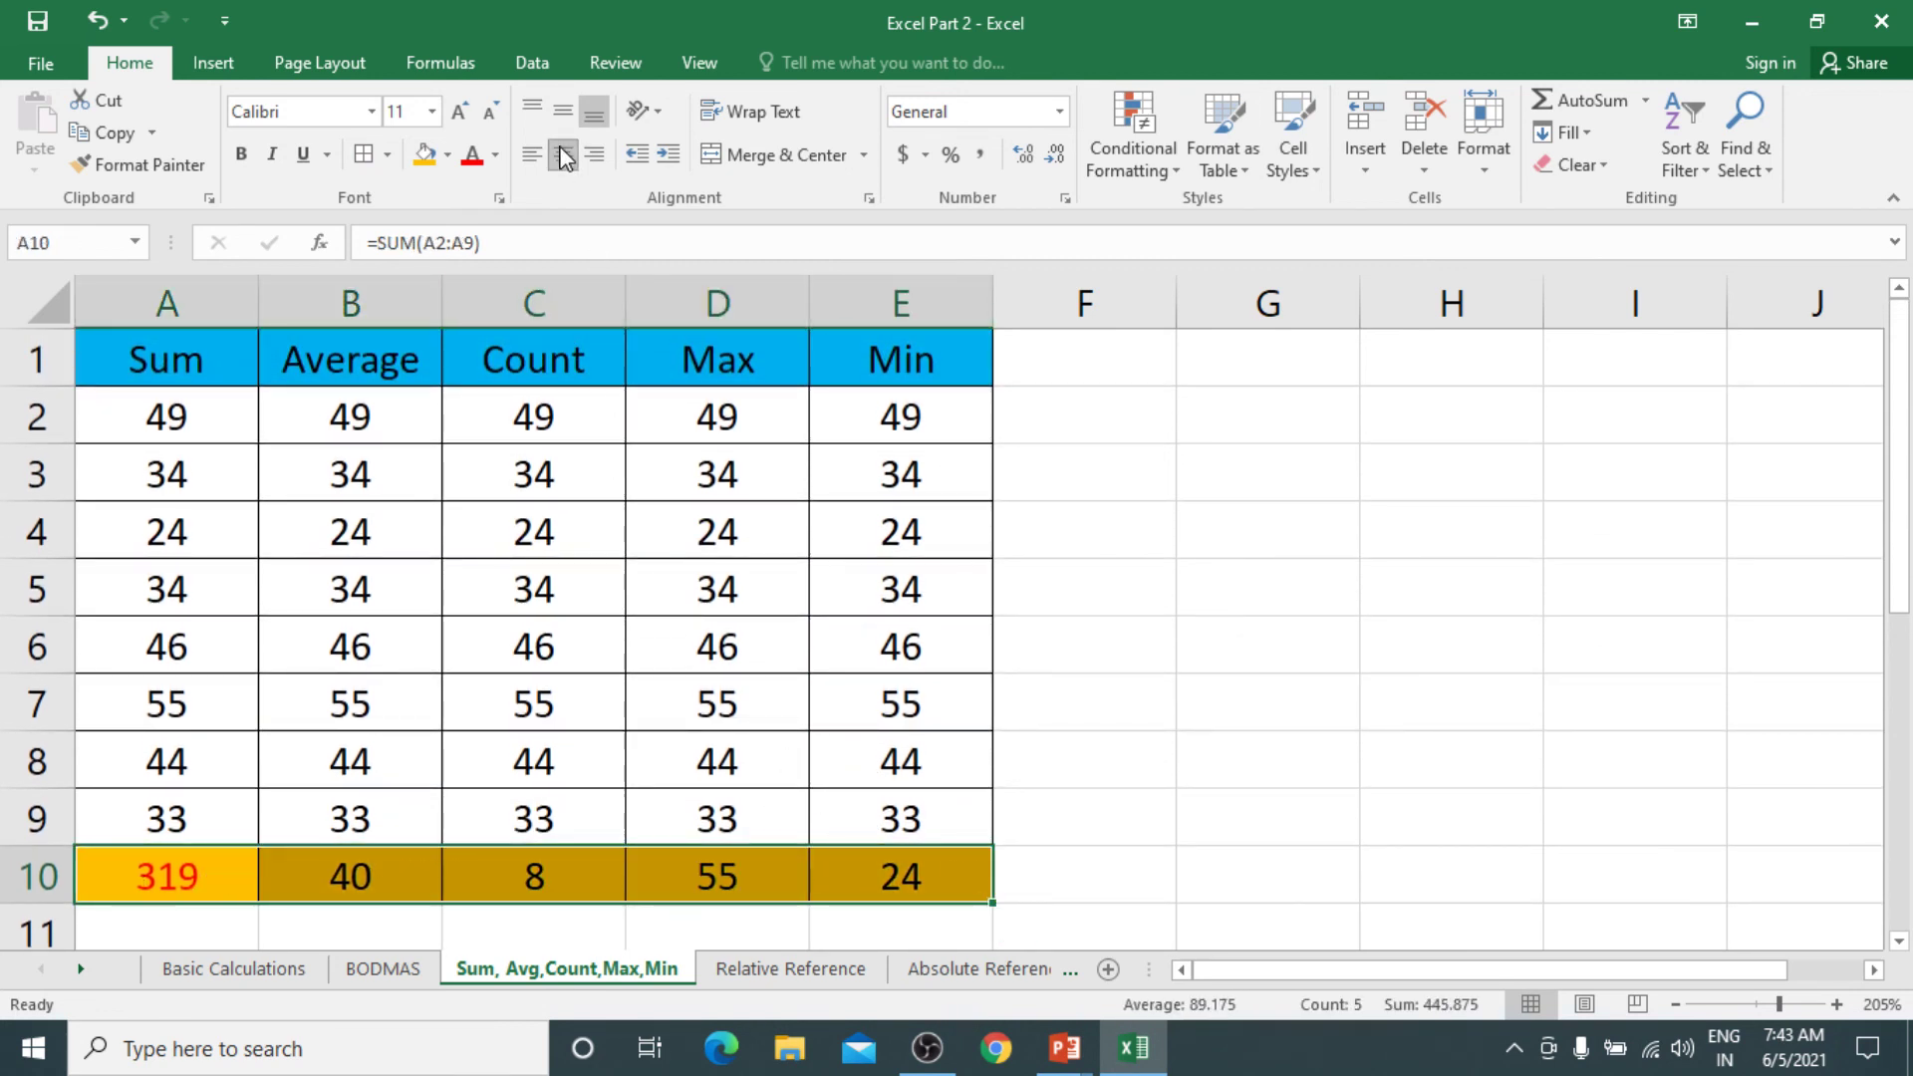
left_click(470, 160)
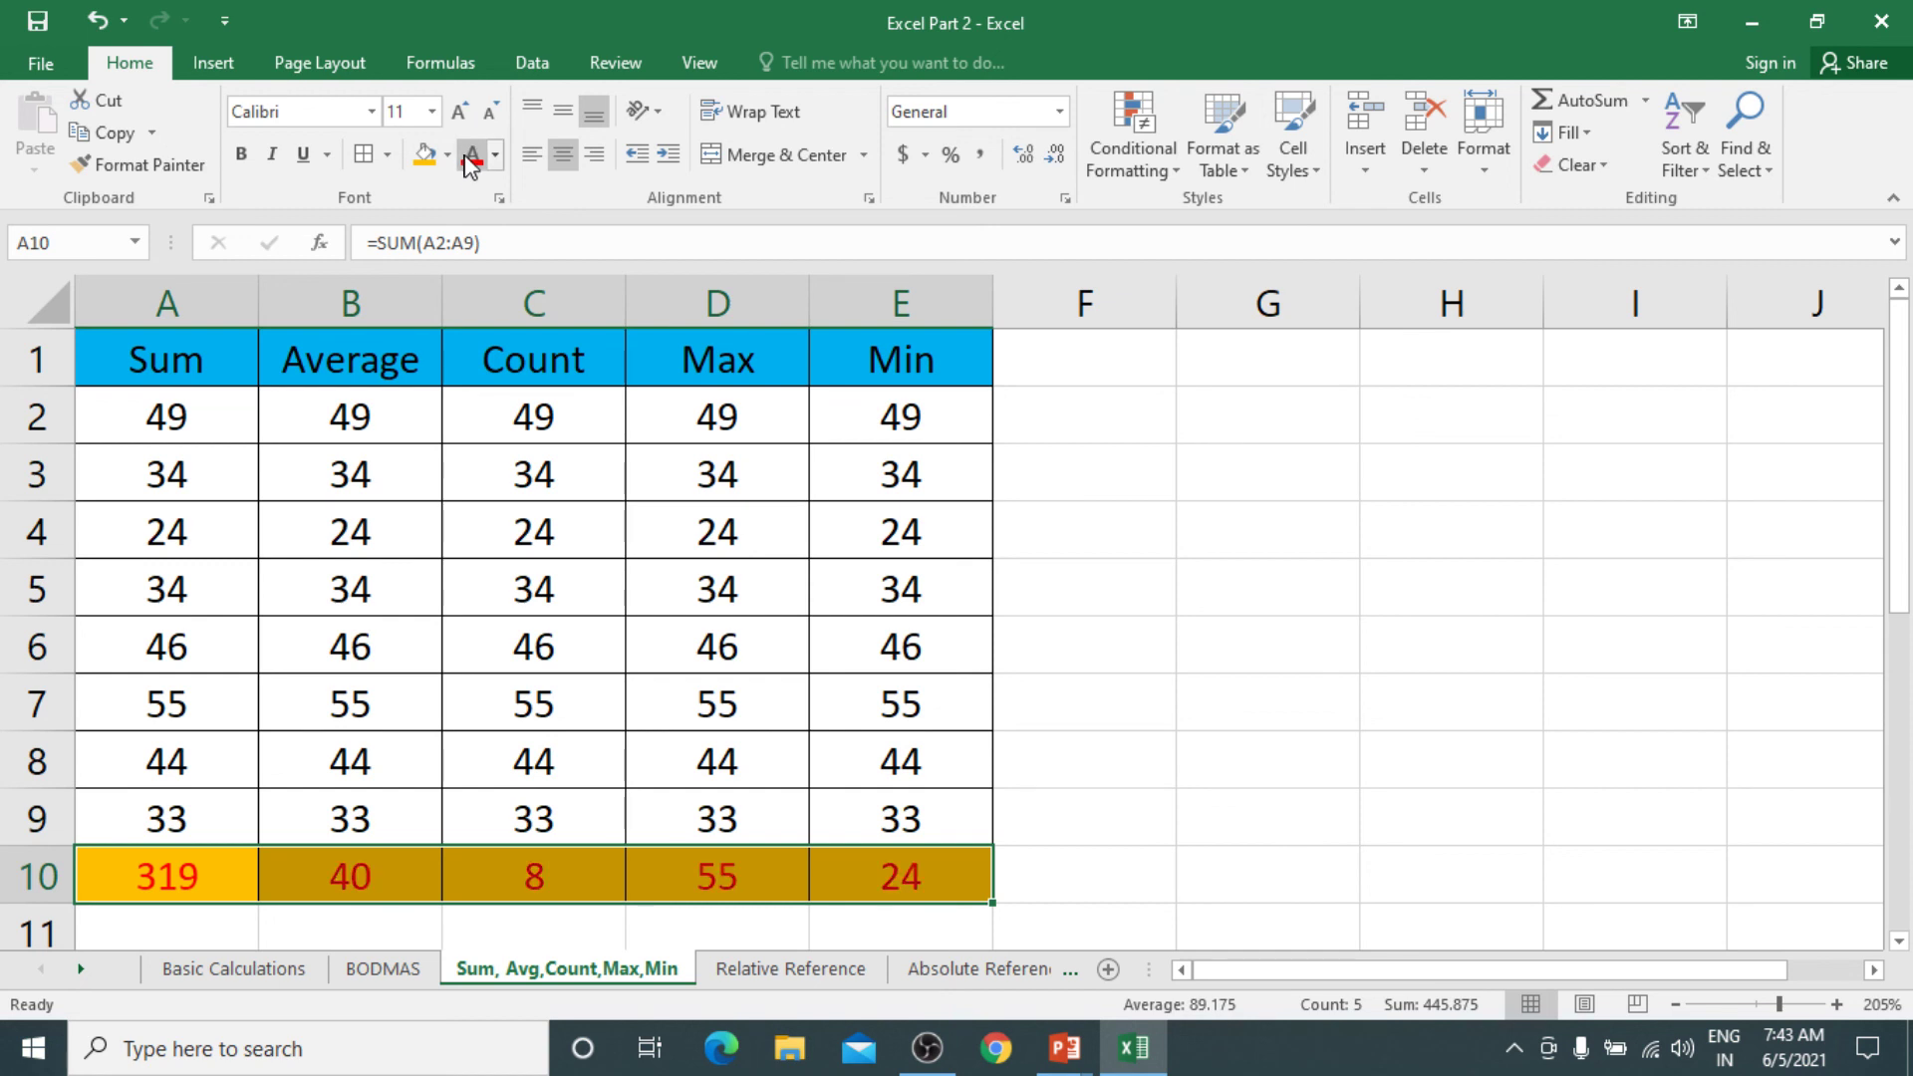
left_click(241, 154)
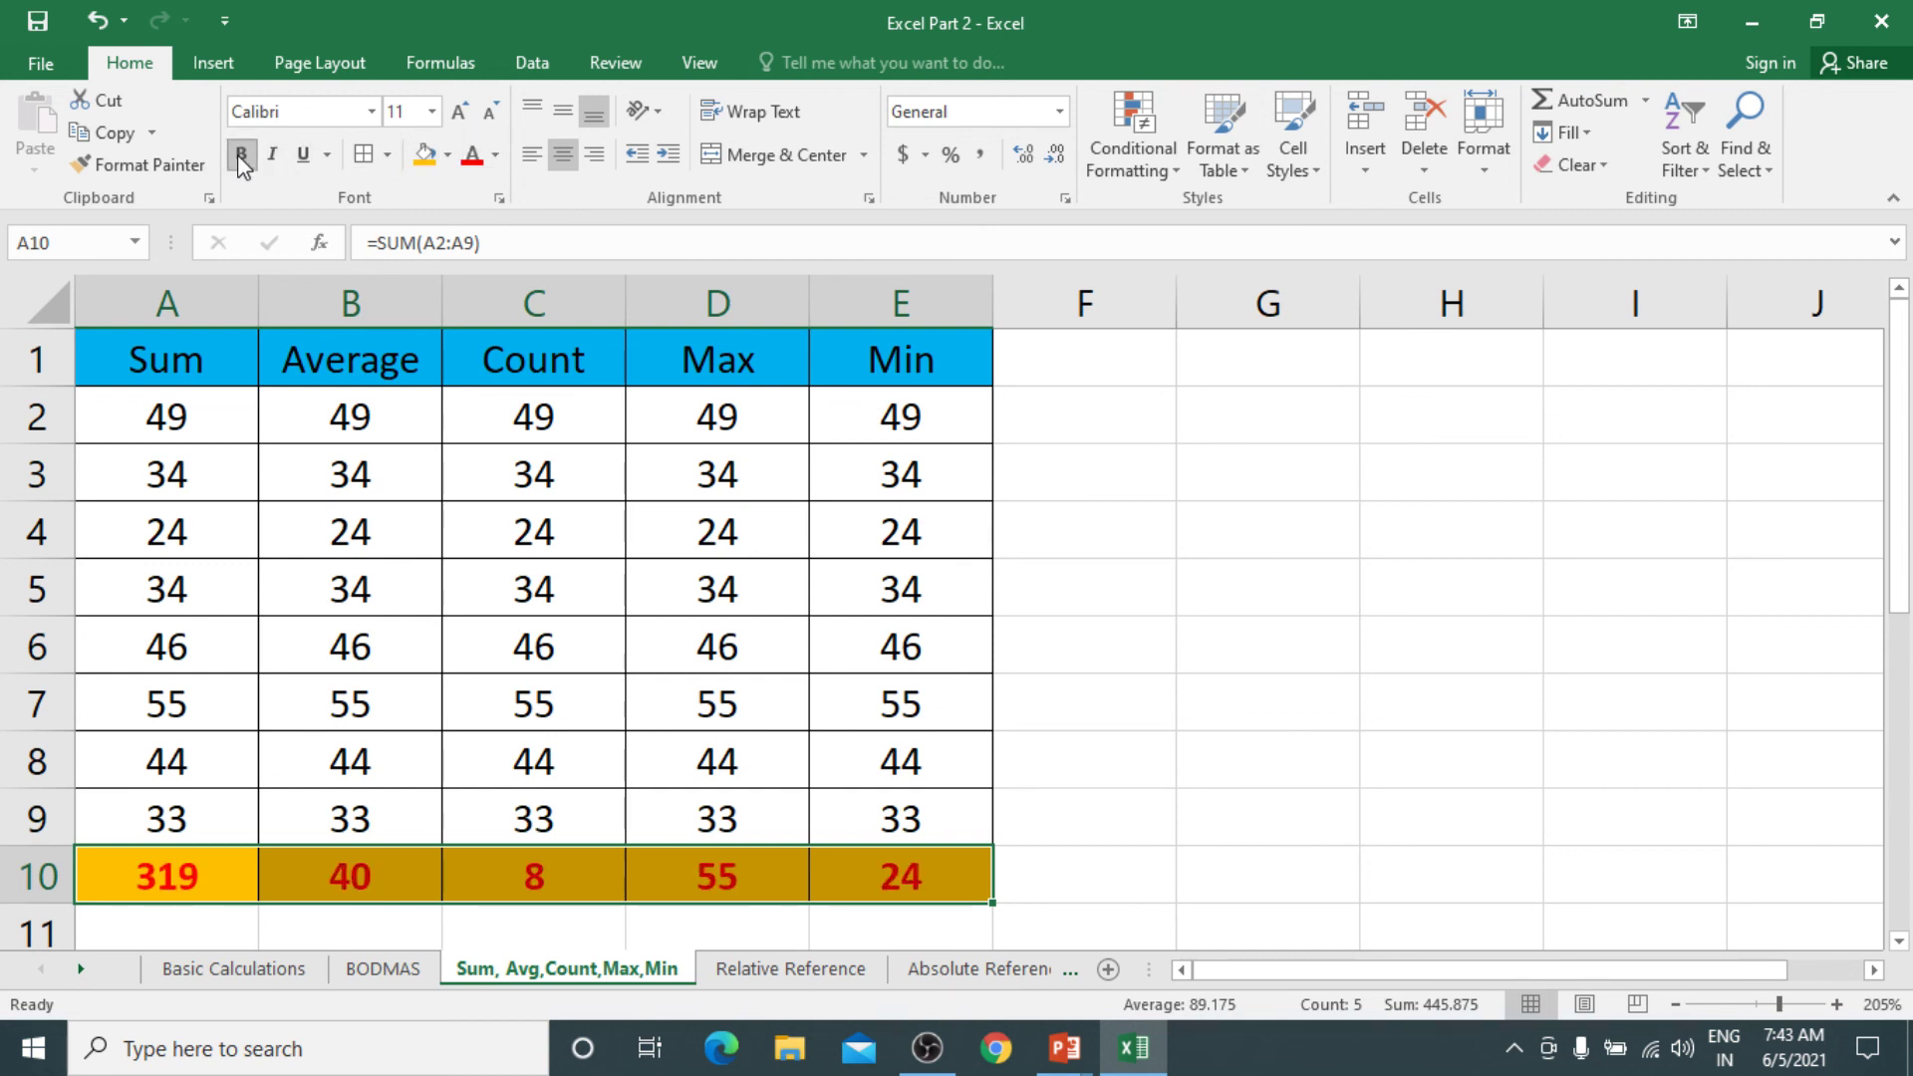
Change the value in D4 of the Max column to 124 and check the maximum formula in D10
left_click(872, 876)
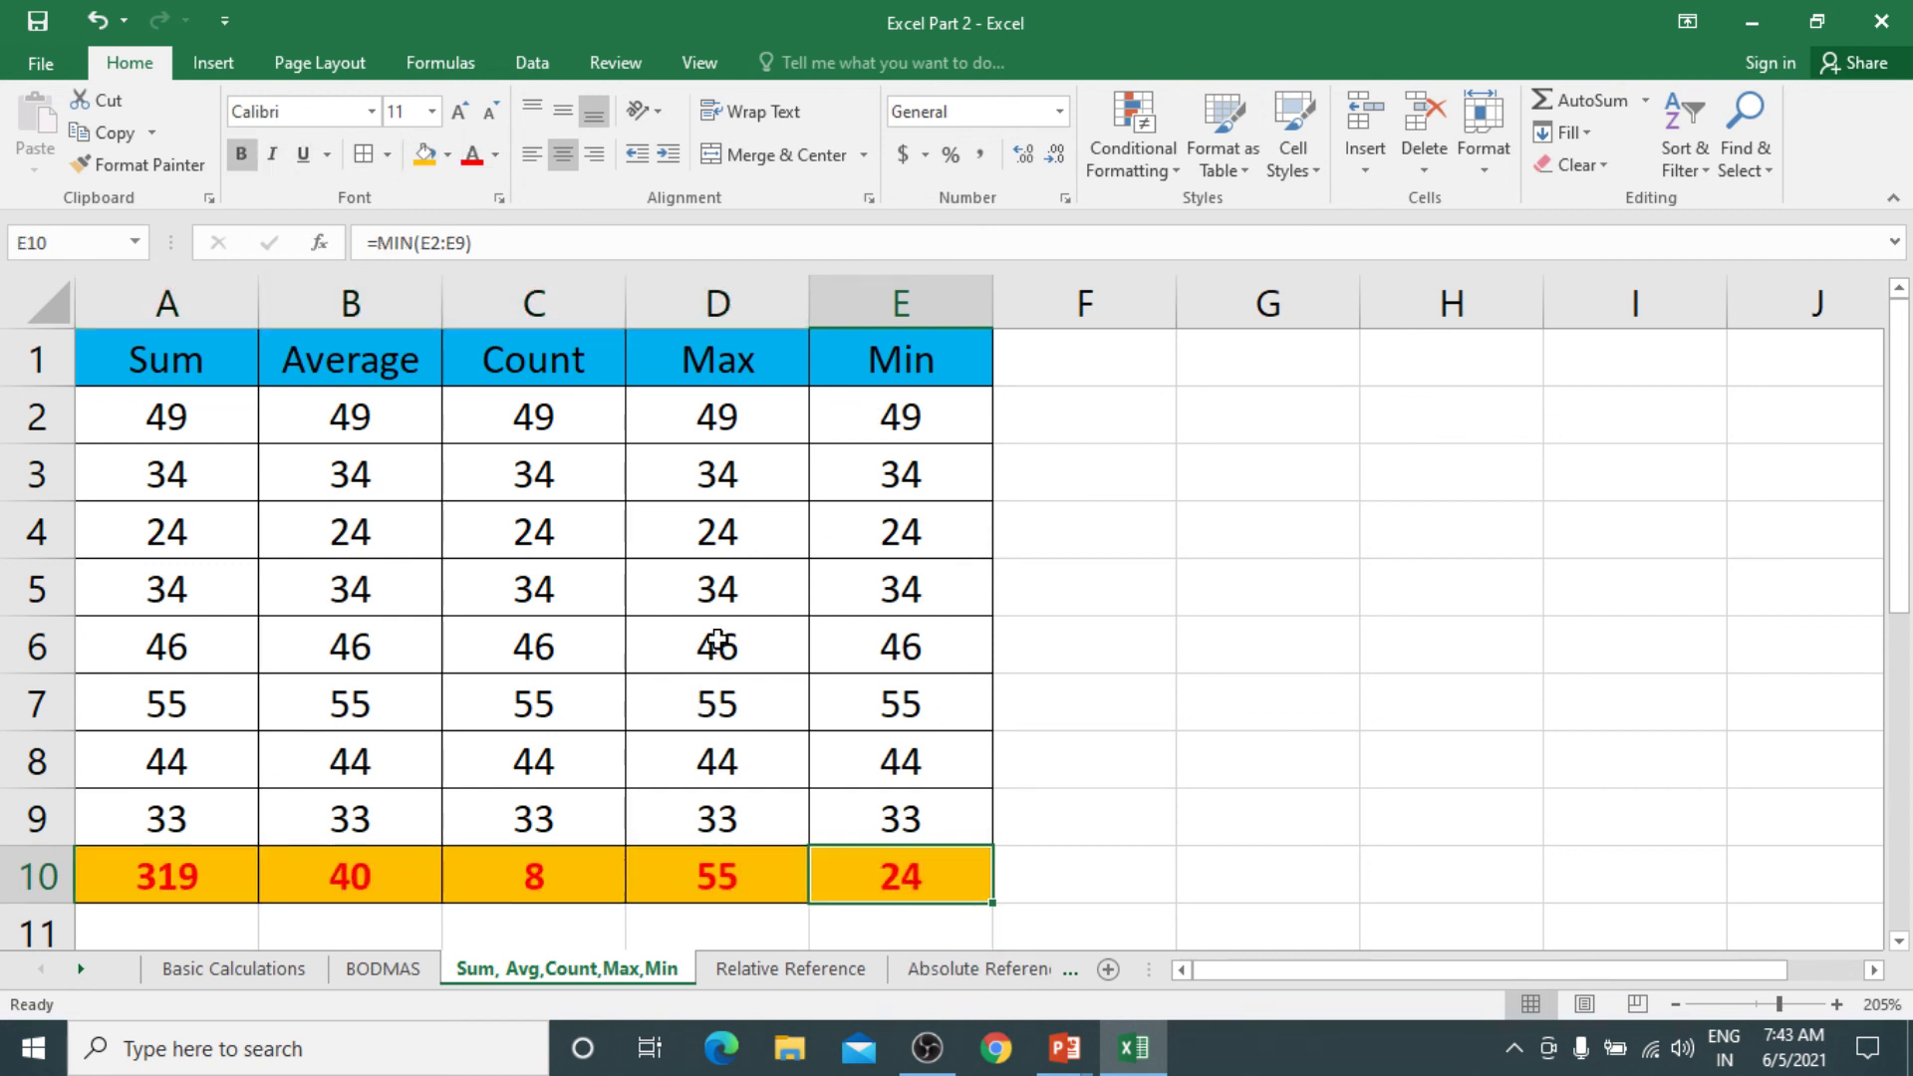
left_click(732, 531)
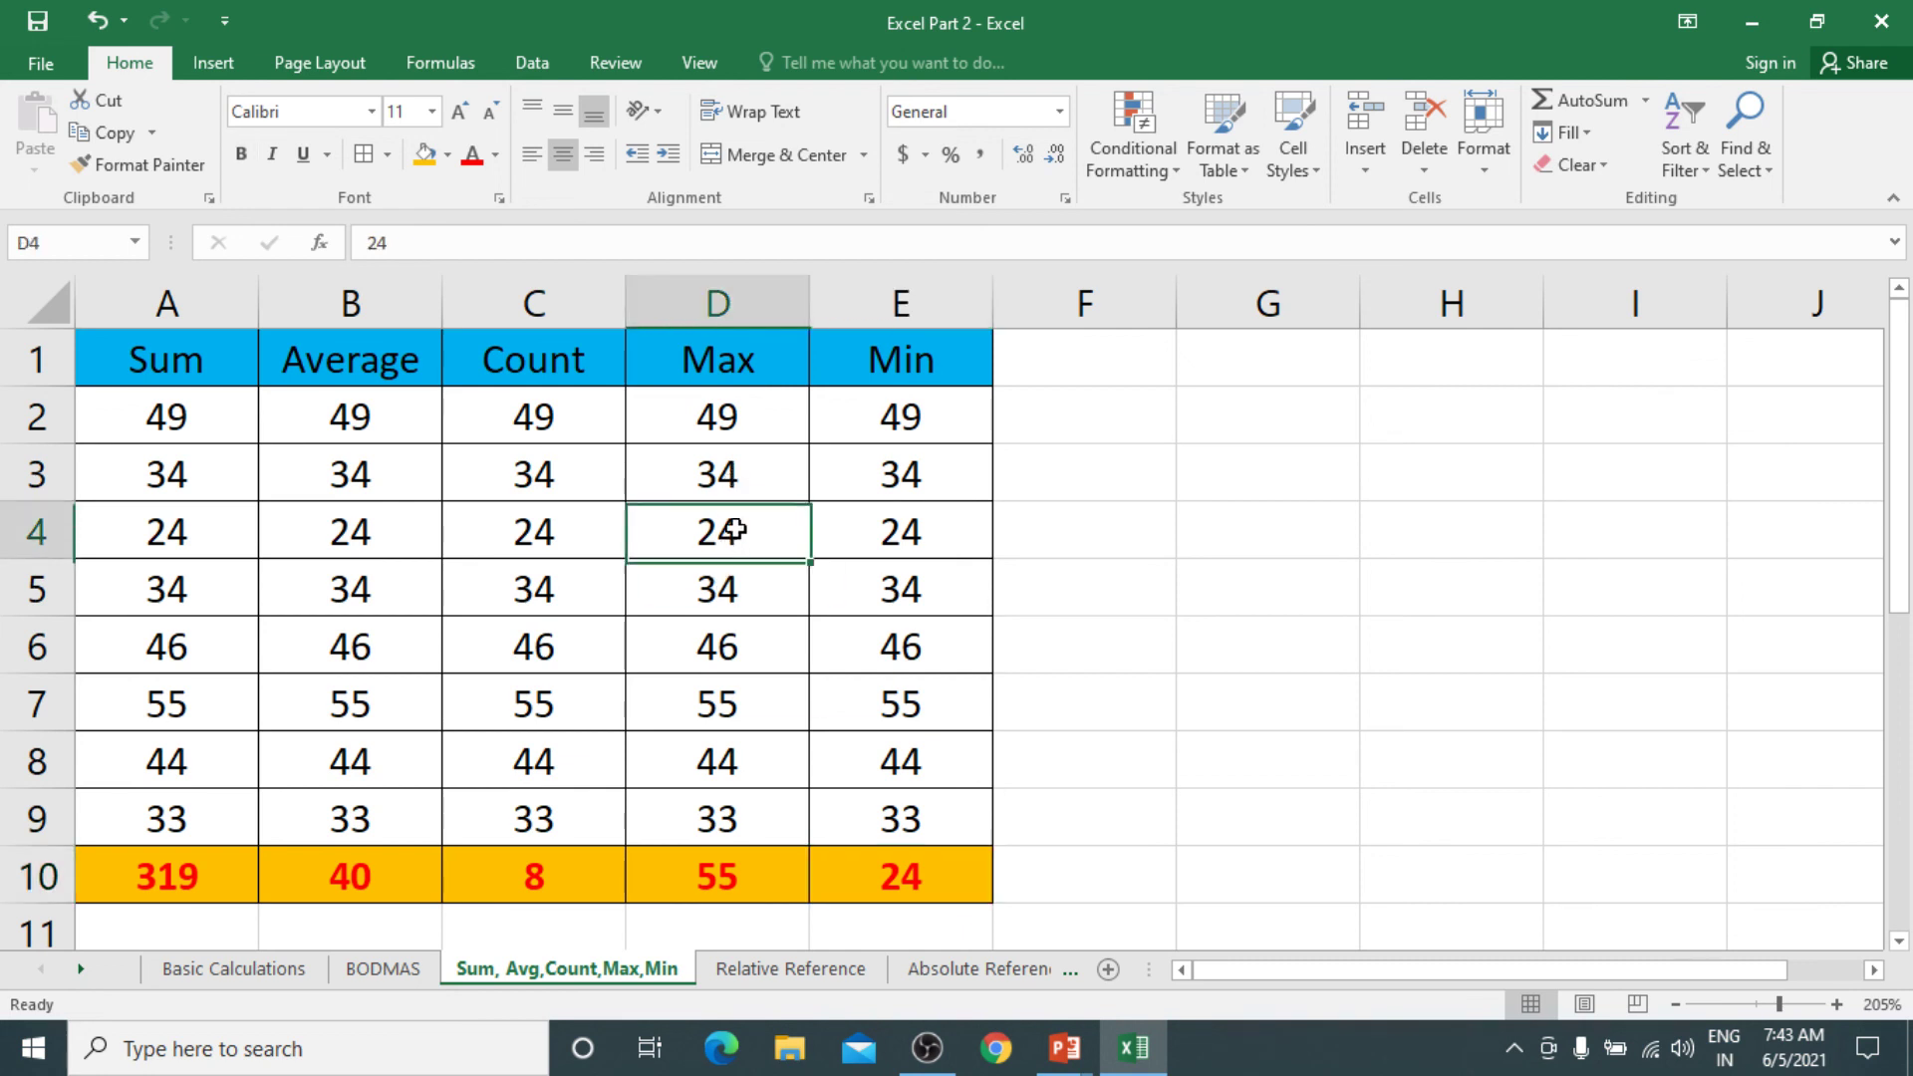
type("124")
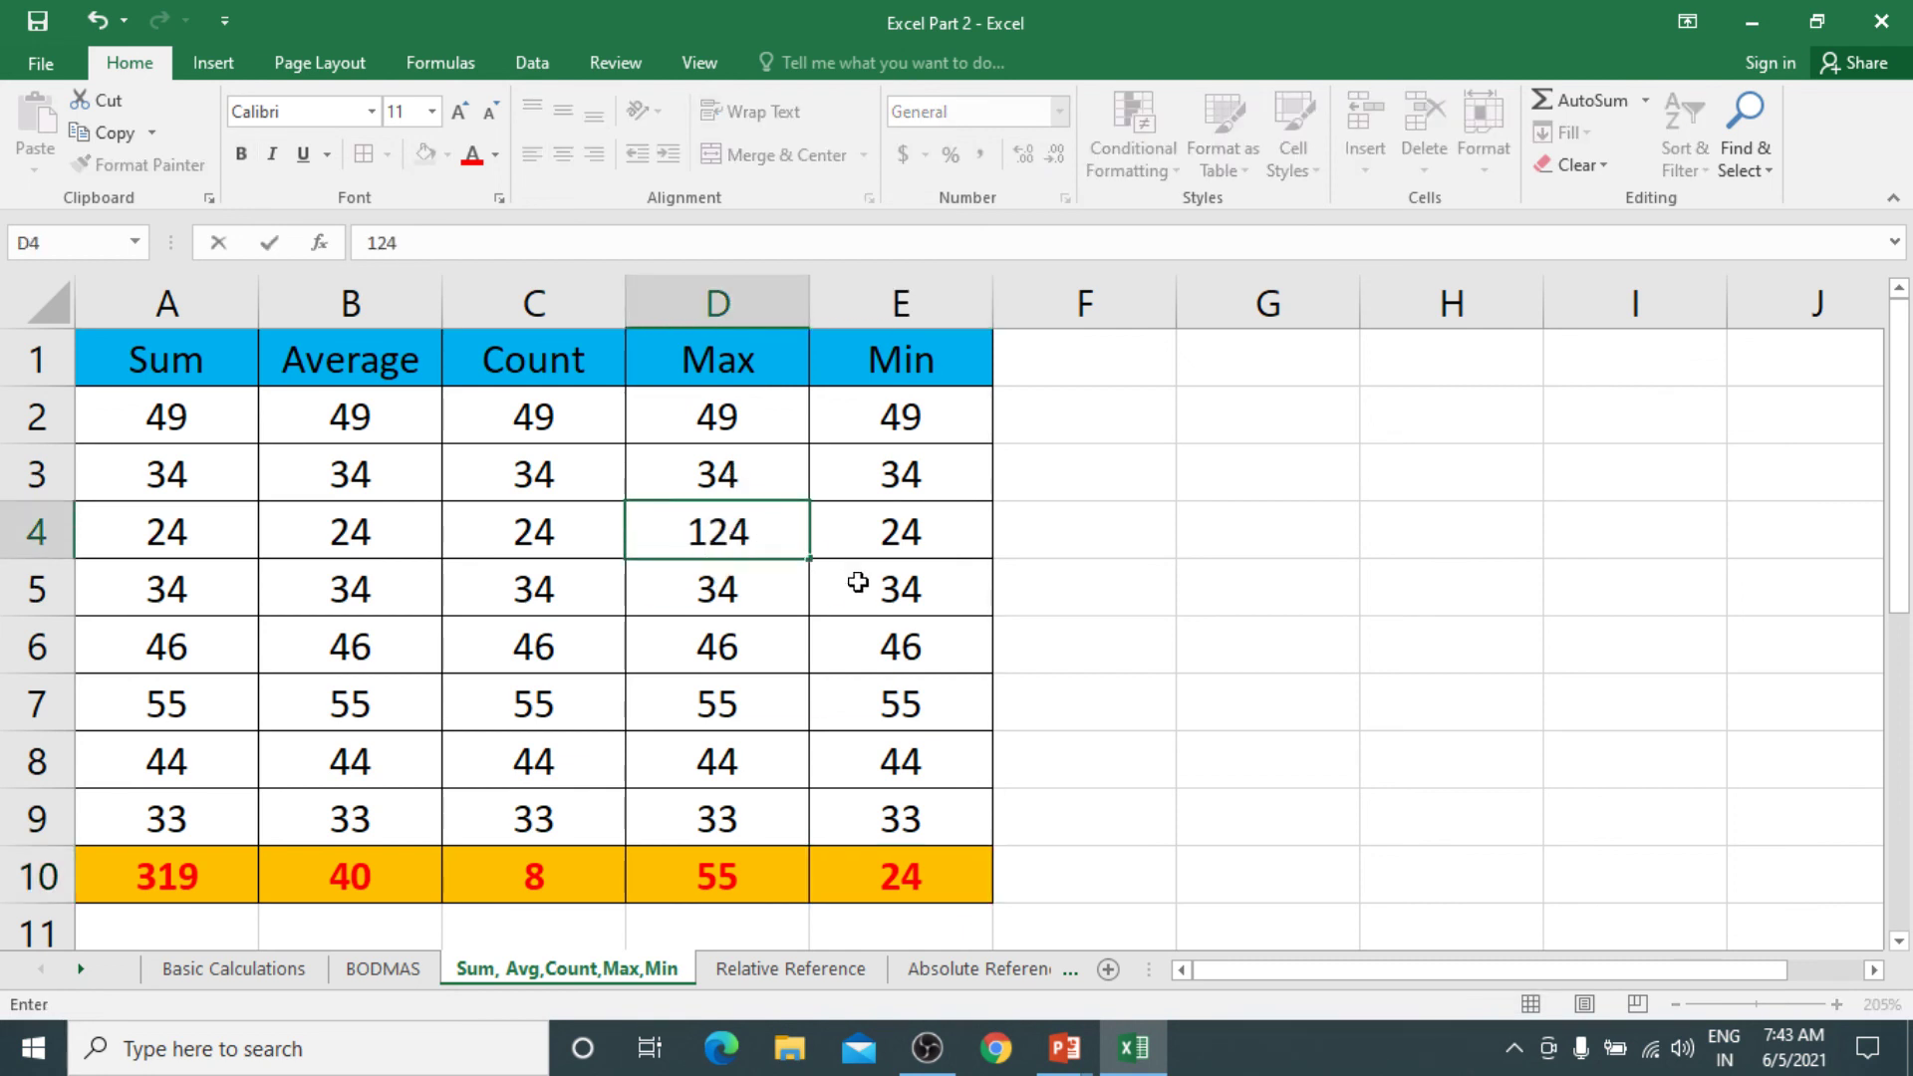
key("Return")
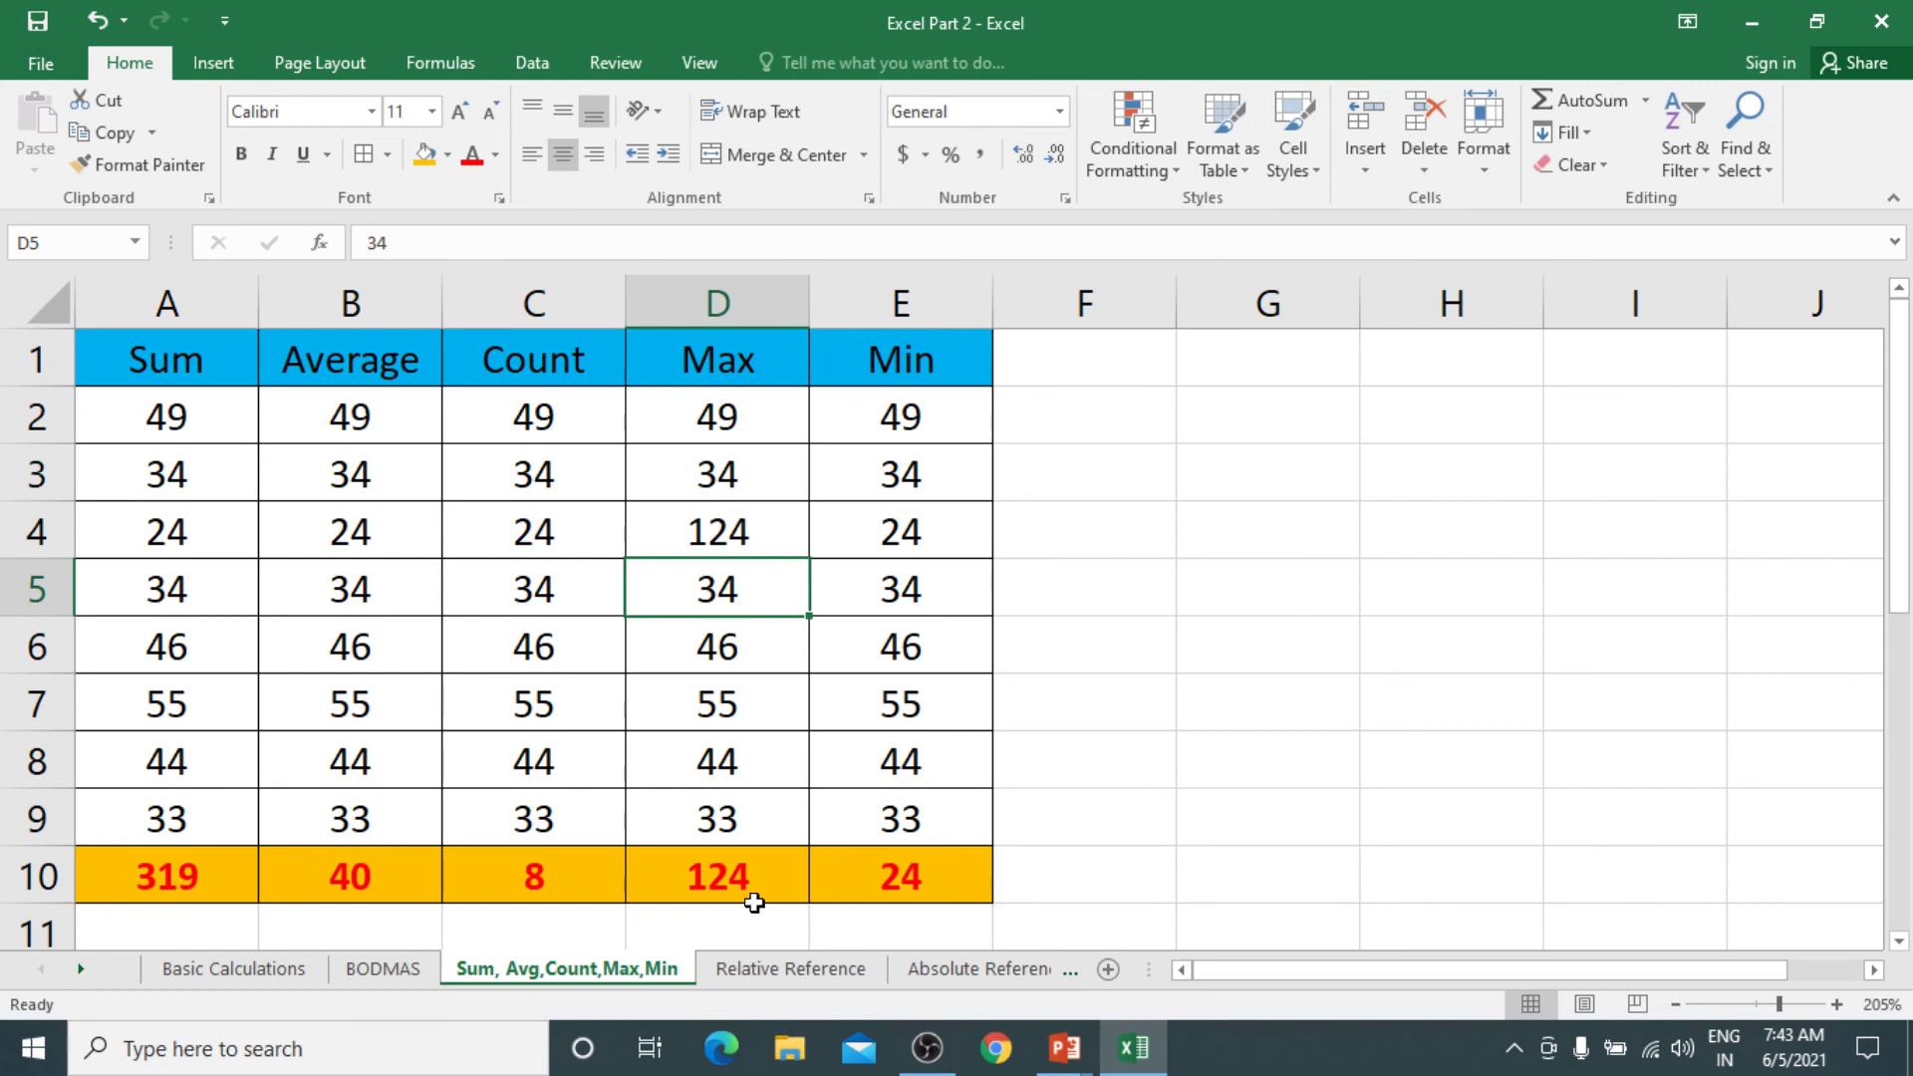
left_click(759, 872)
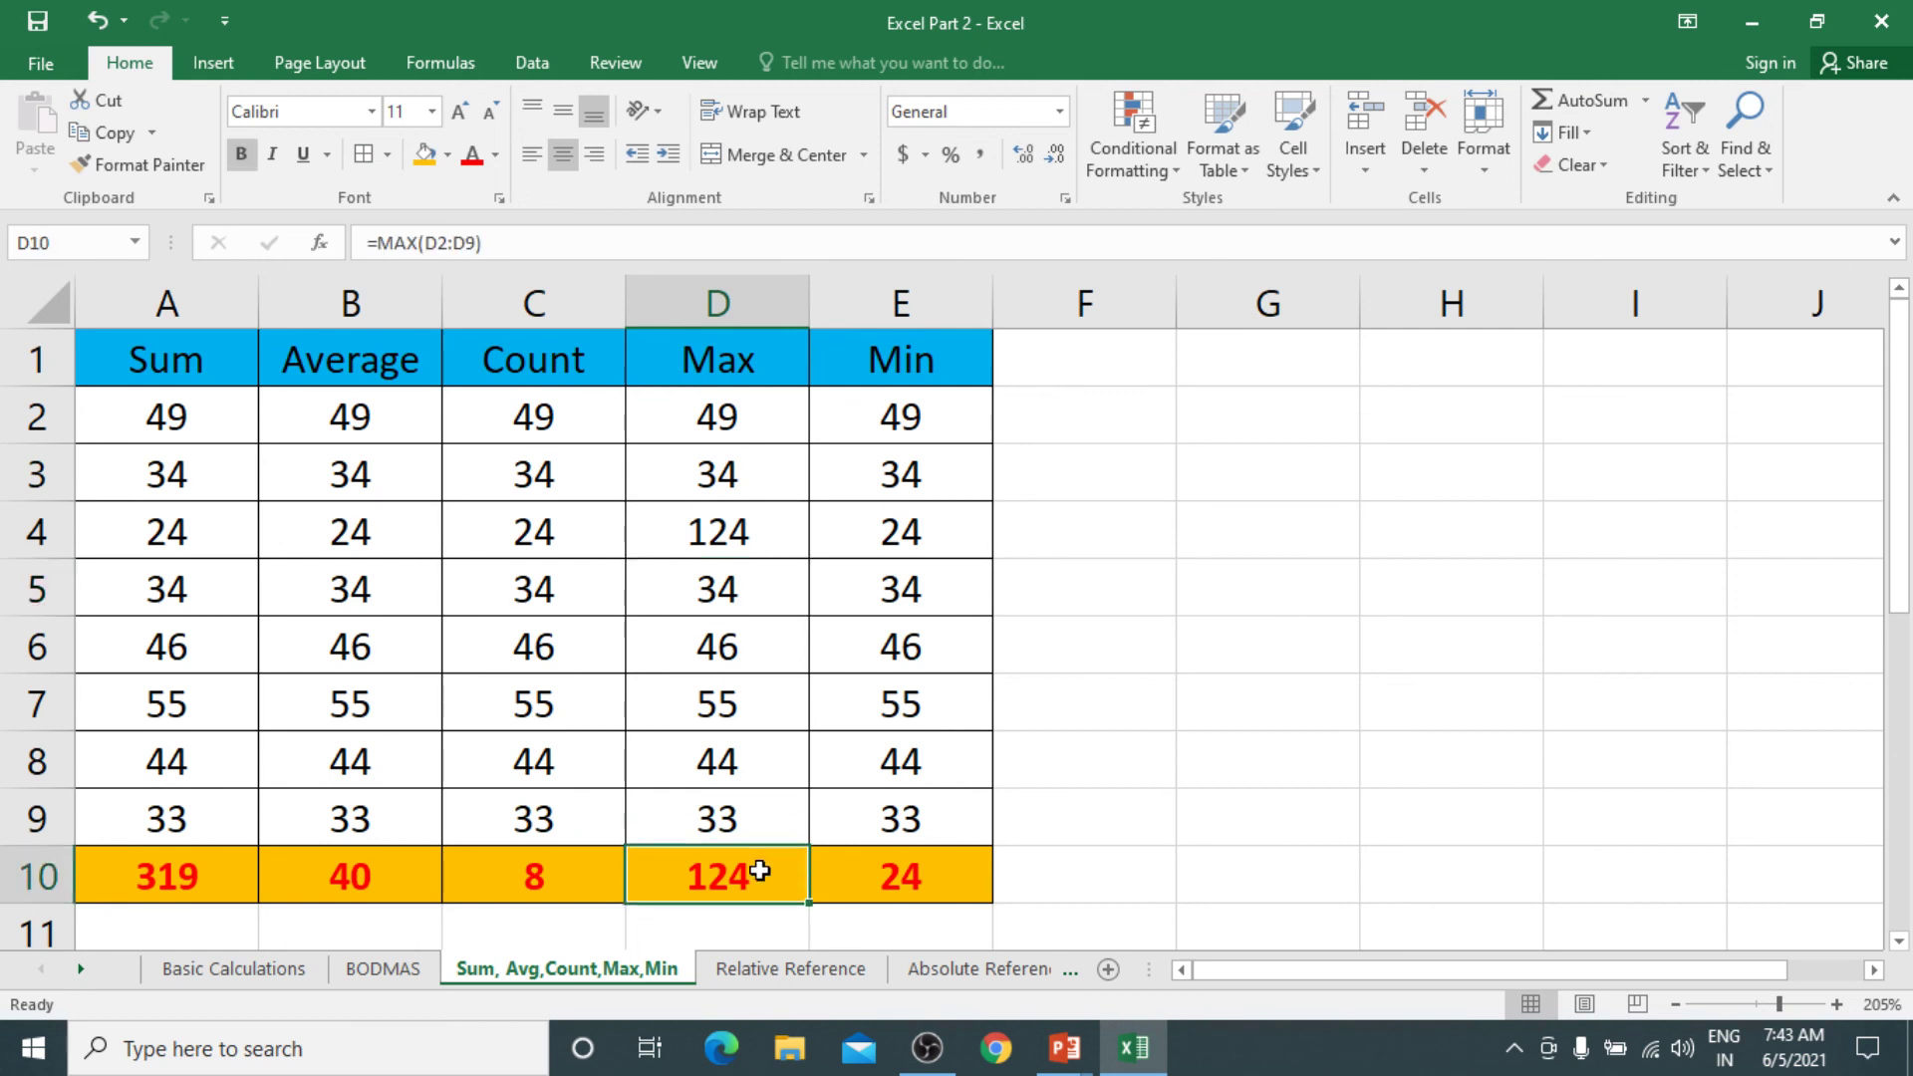
Change the value in E6 of the Min column to 3 and check the minimum formula in E10
left_click(916, 535)
left_click(908, 646)
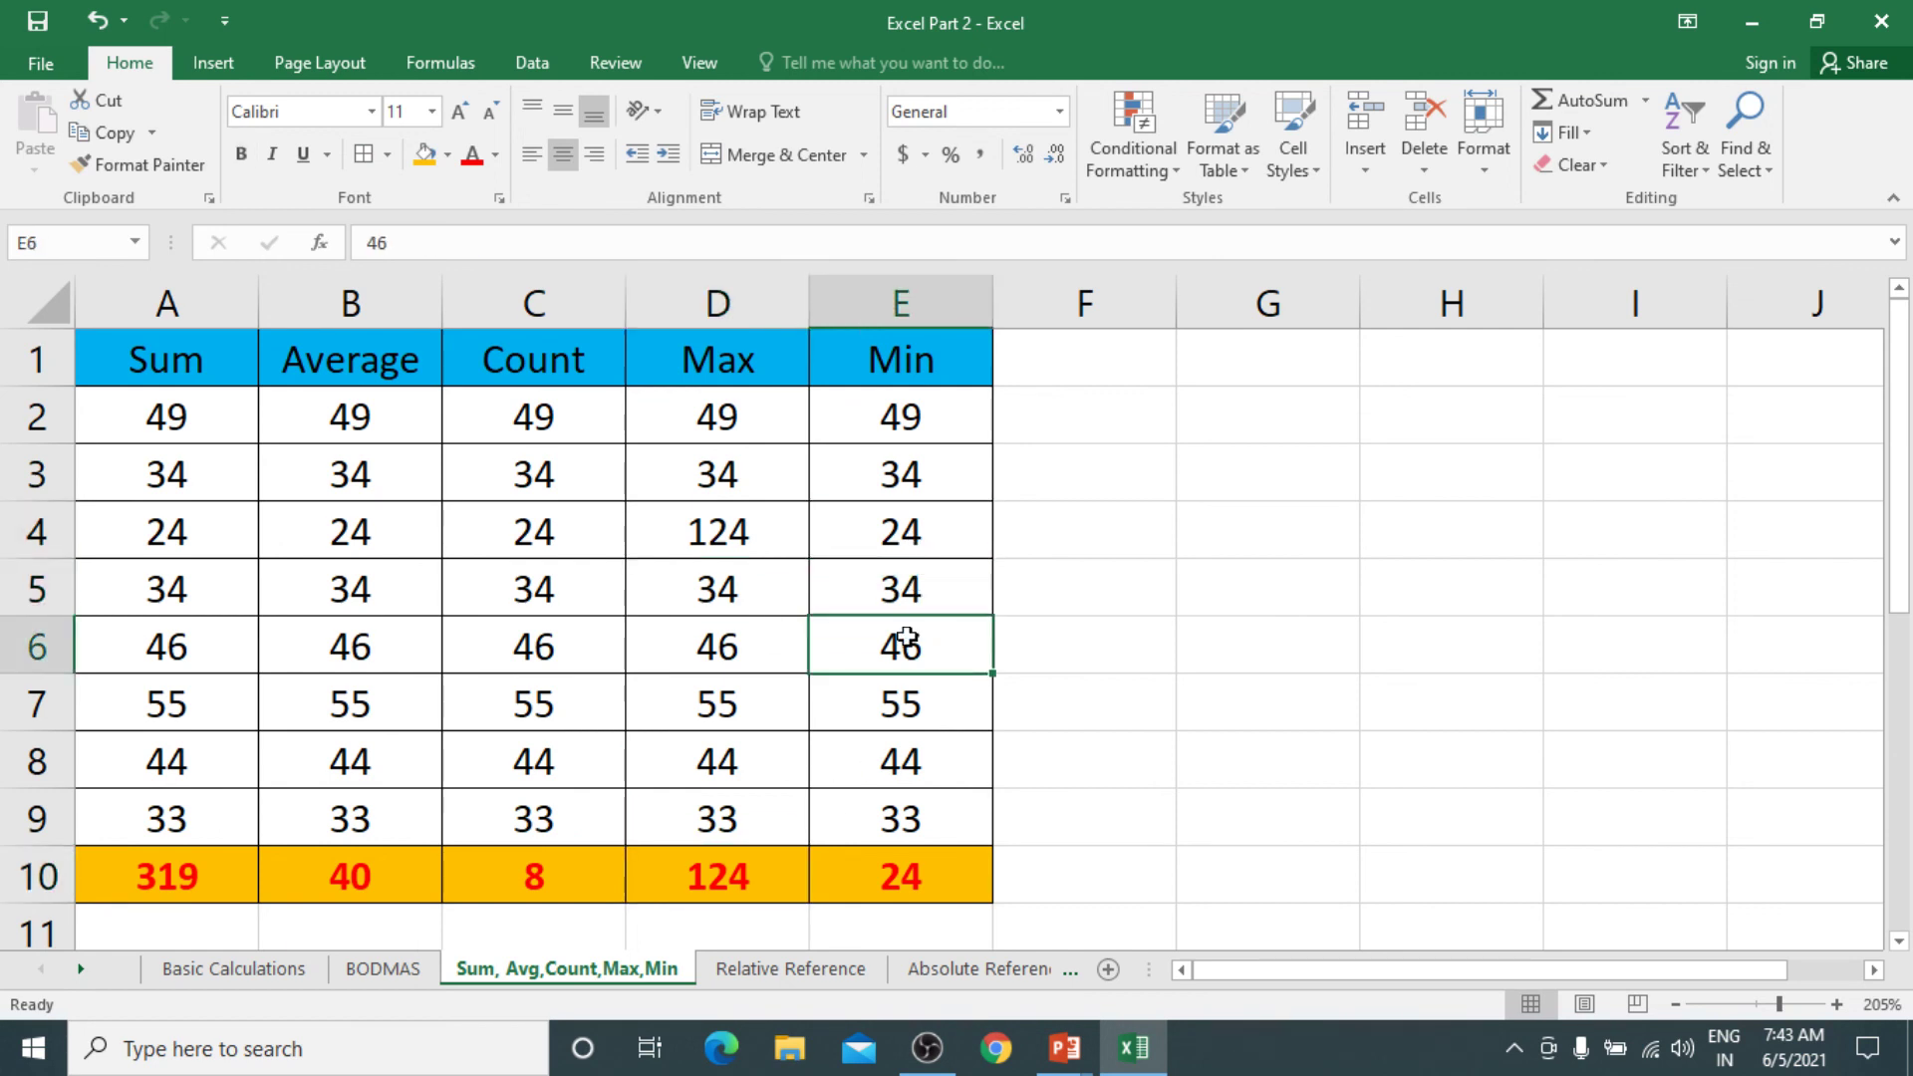
type("3")
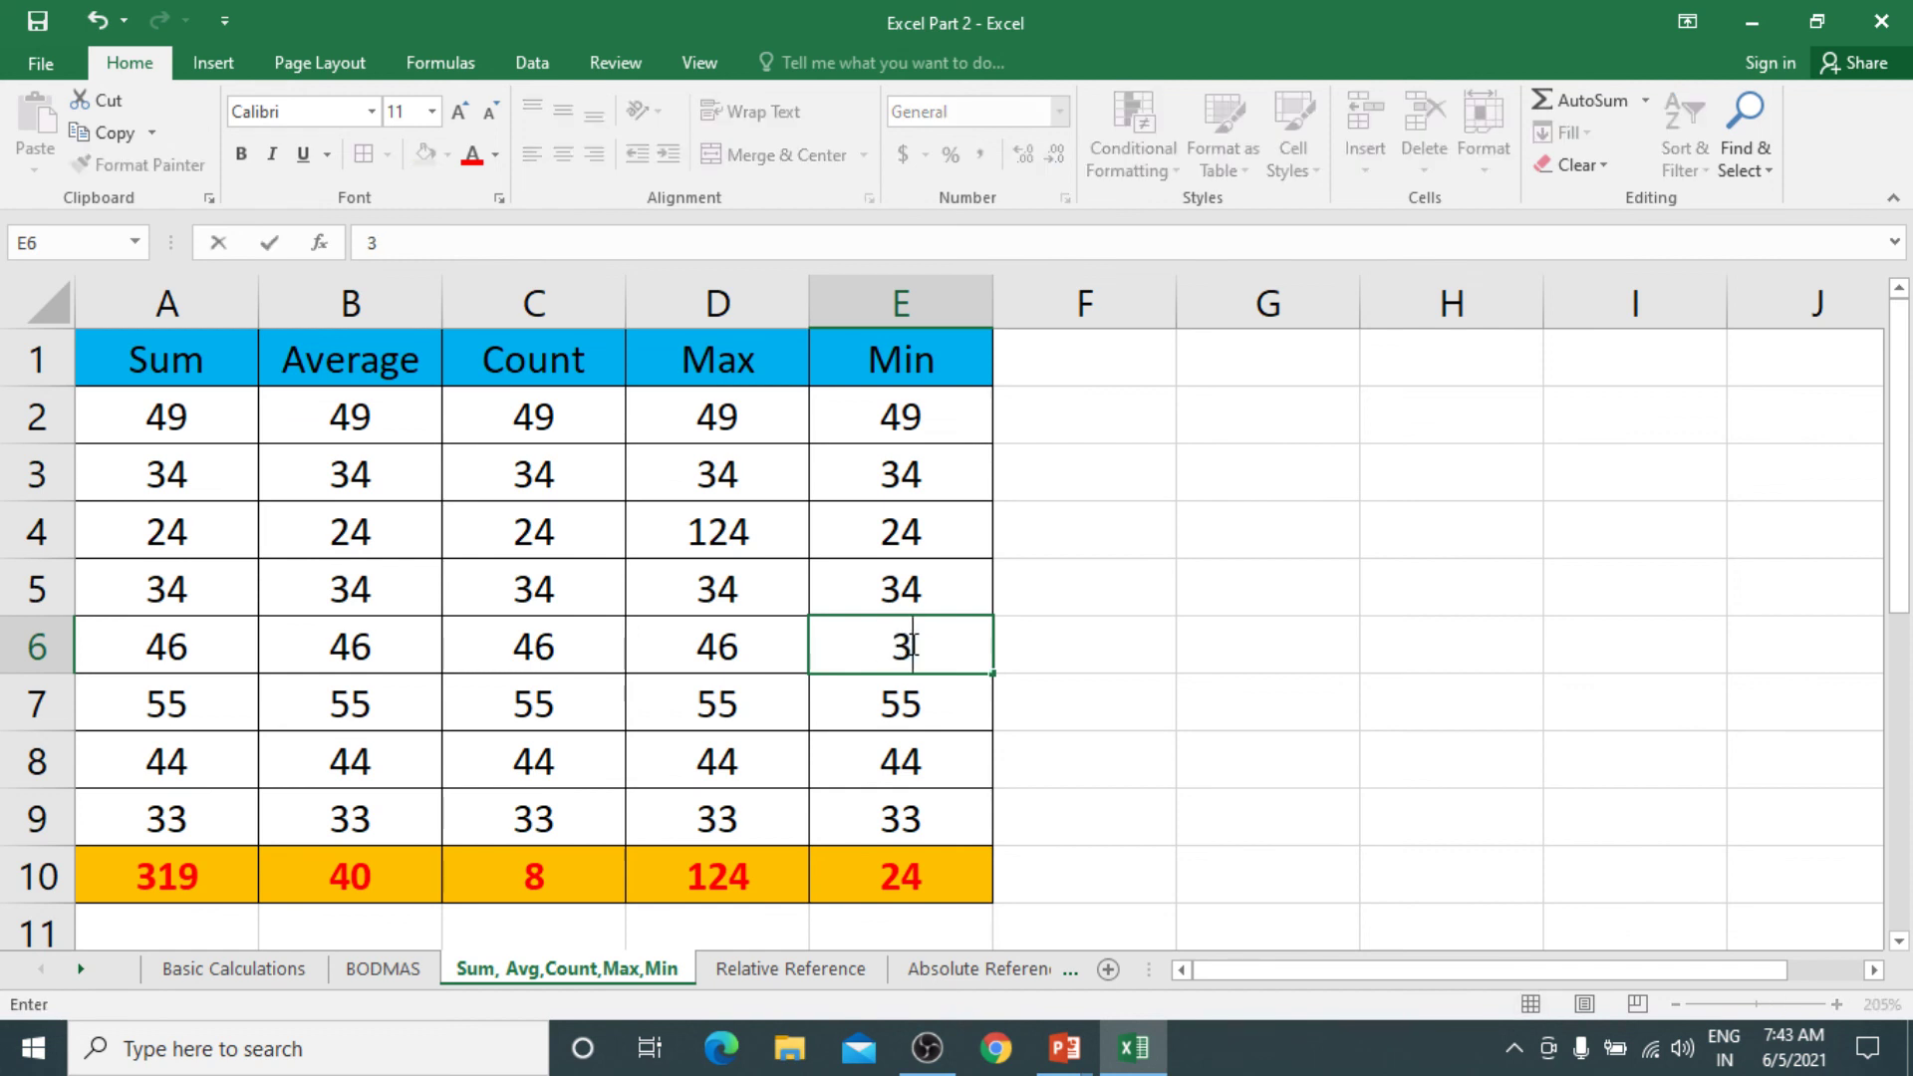
key("Return")
left_click(925, 875)
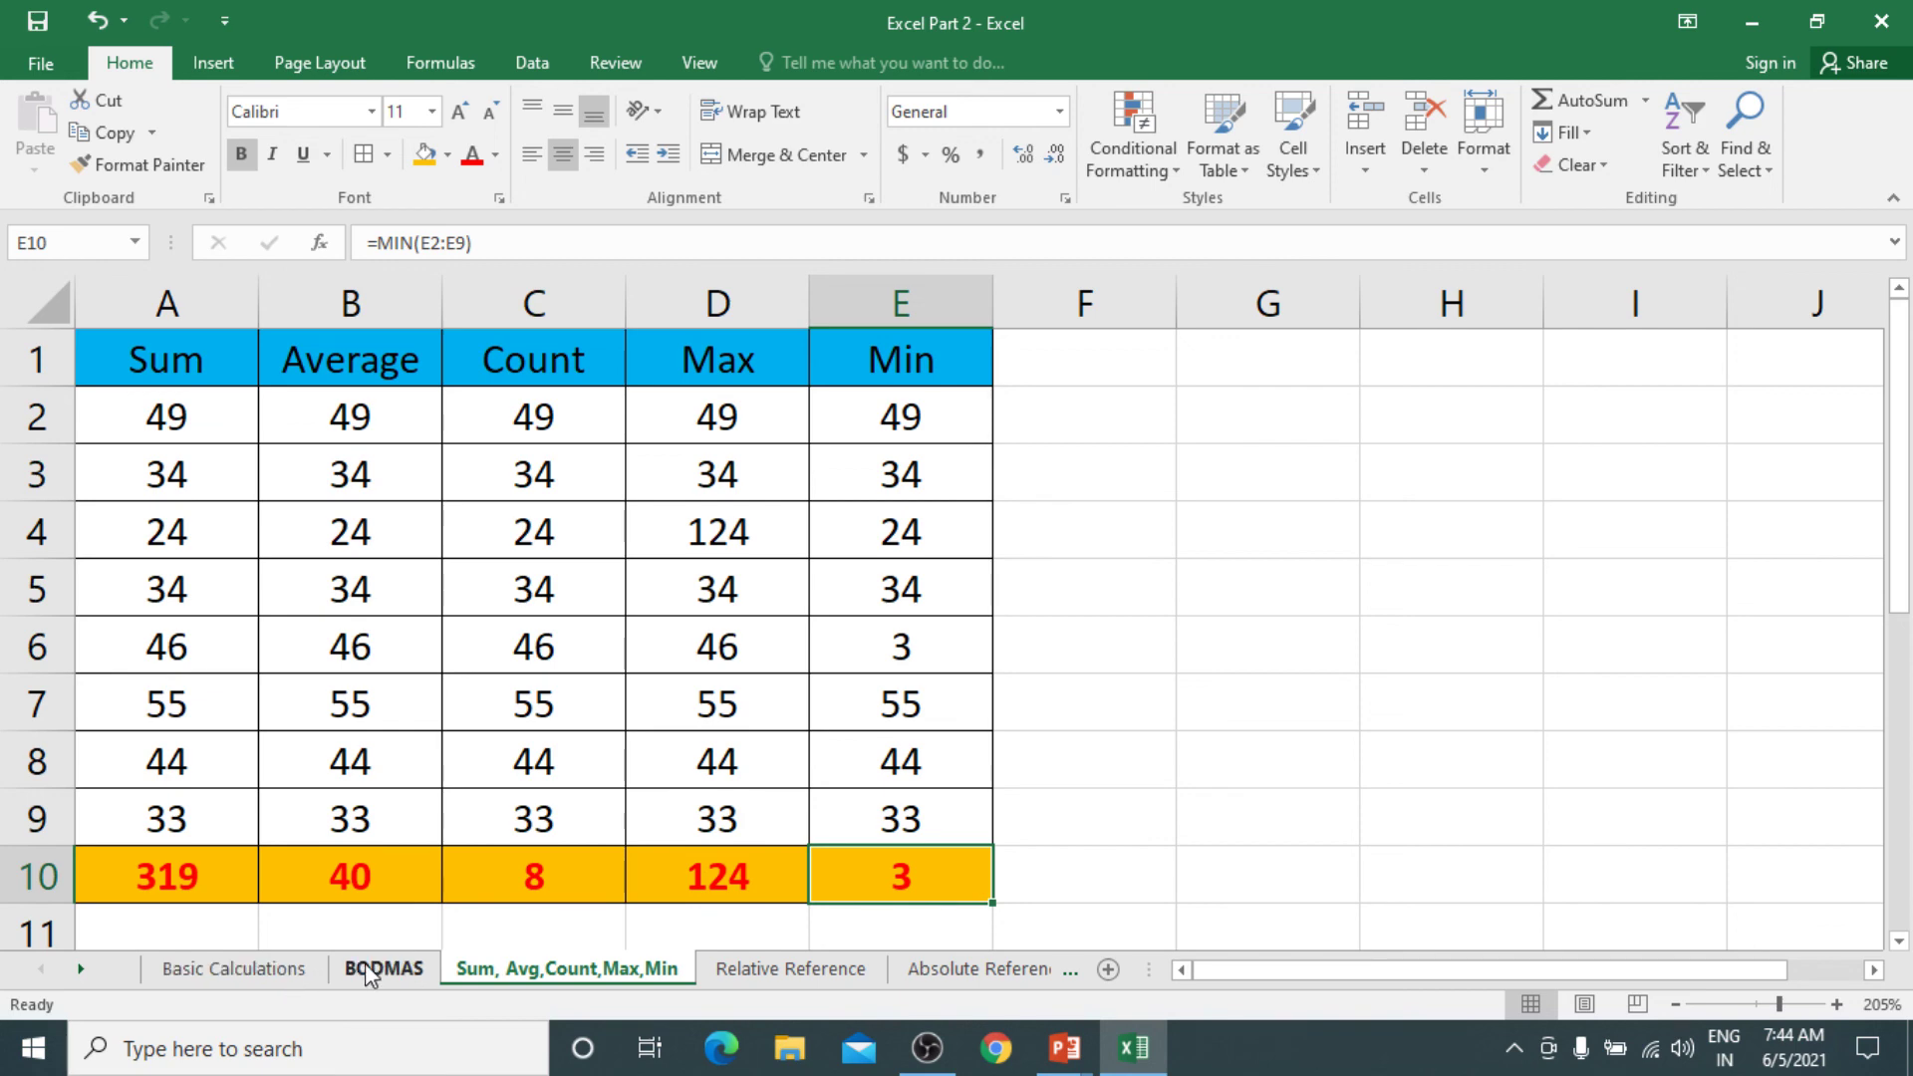
Review the calculations on the Basic Calculations, BODMAS, Sum, Avg, Count, Max, Min and Relative Reference sheets, ending on Basic Calculations
left_click(284, 974)
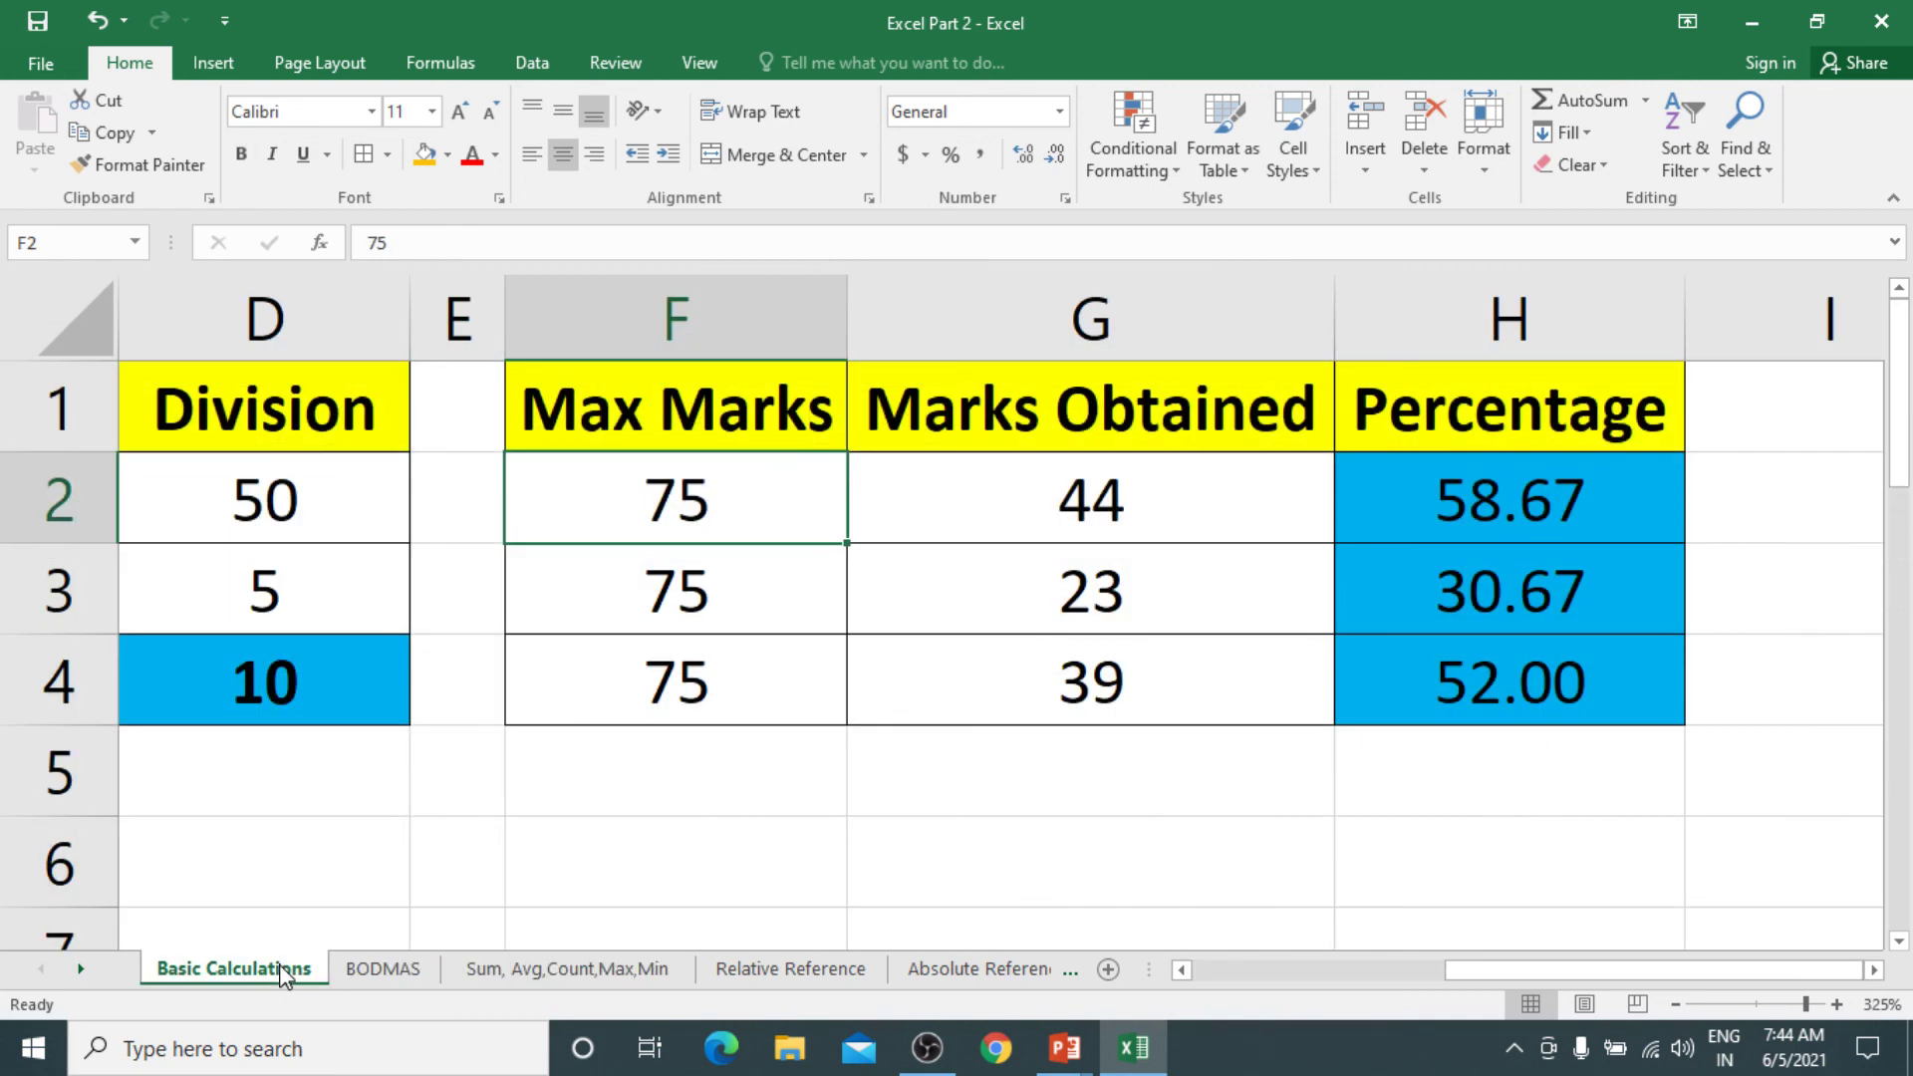
left_click(296, 740)
key("Left")
key("Left")
key("Left")
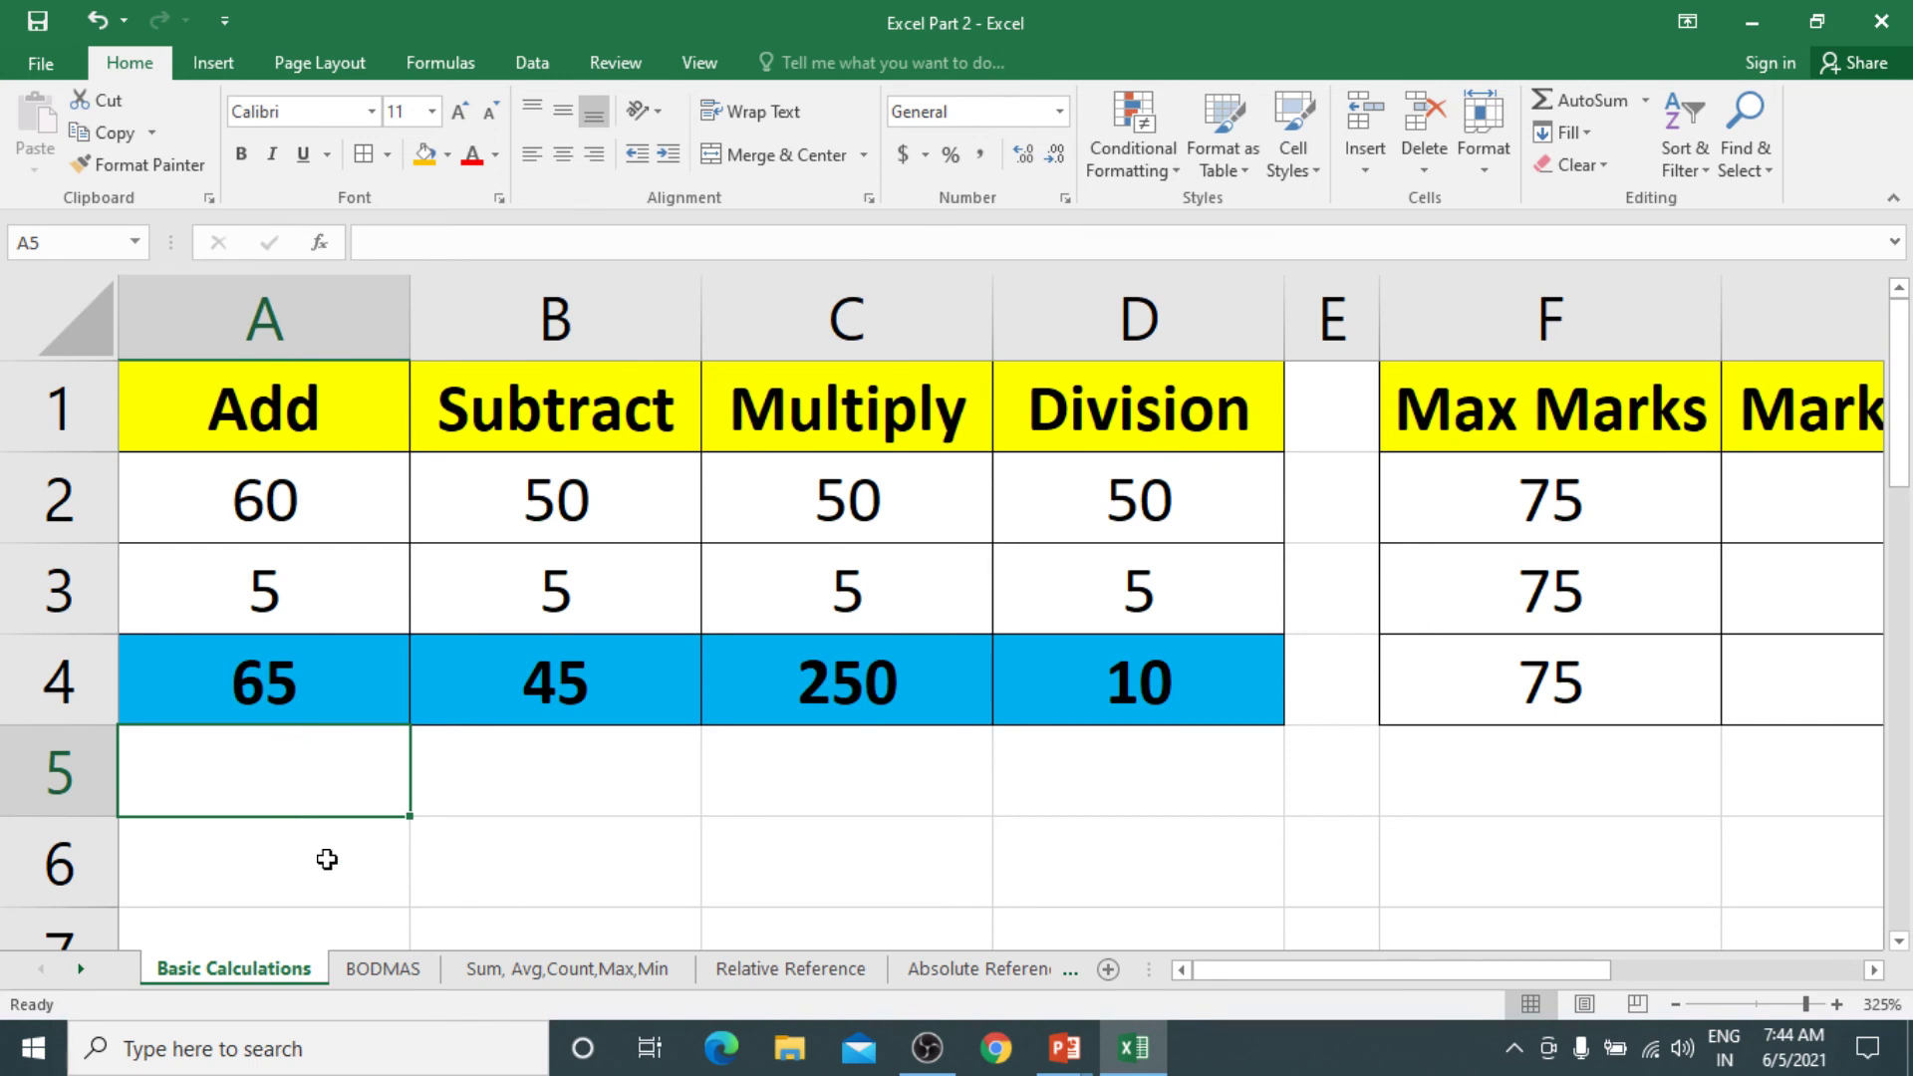
left_click(409, 985)
left_click(503, 981)
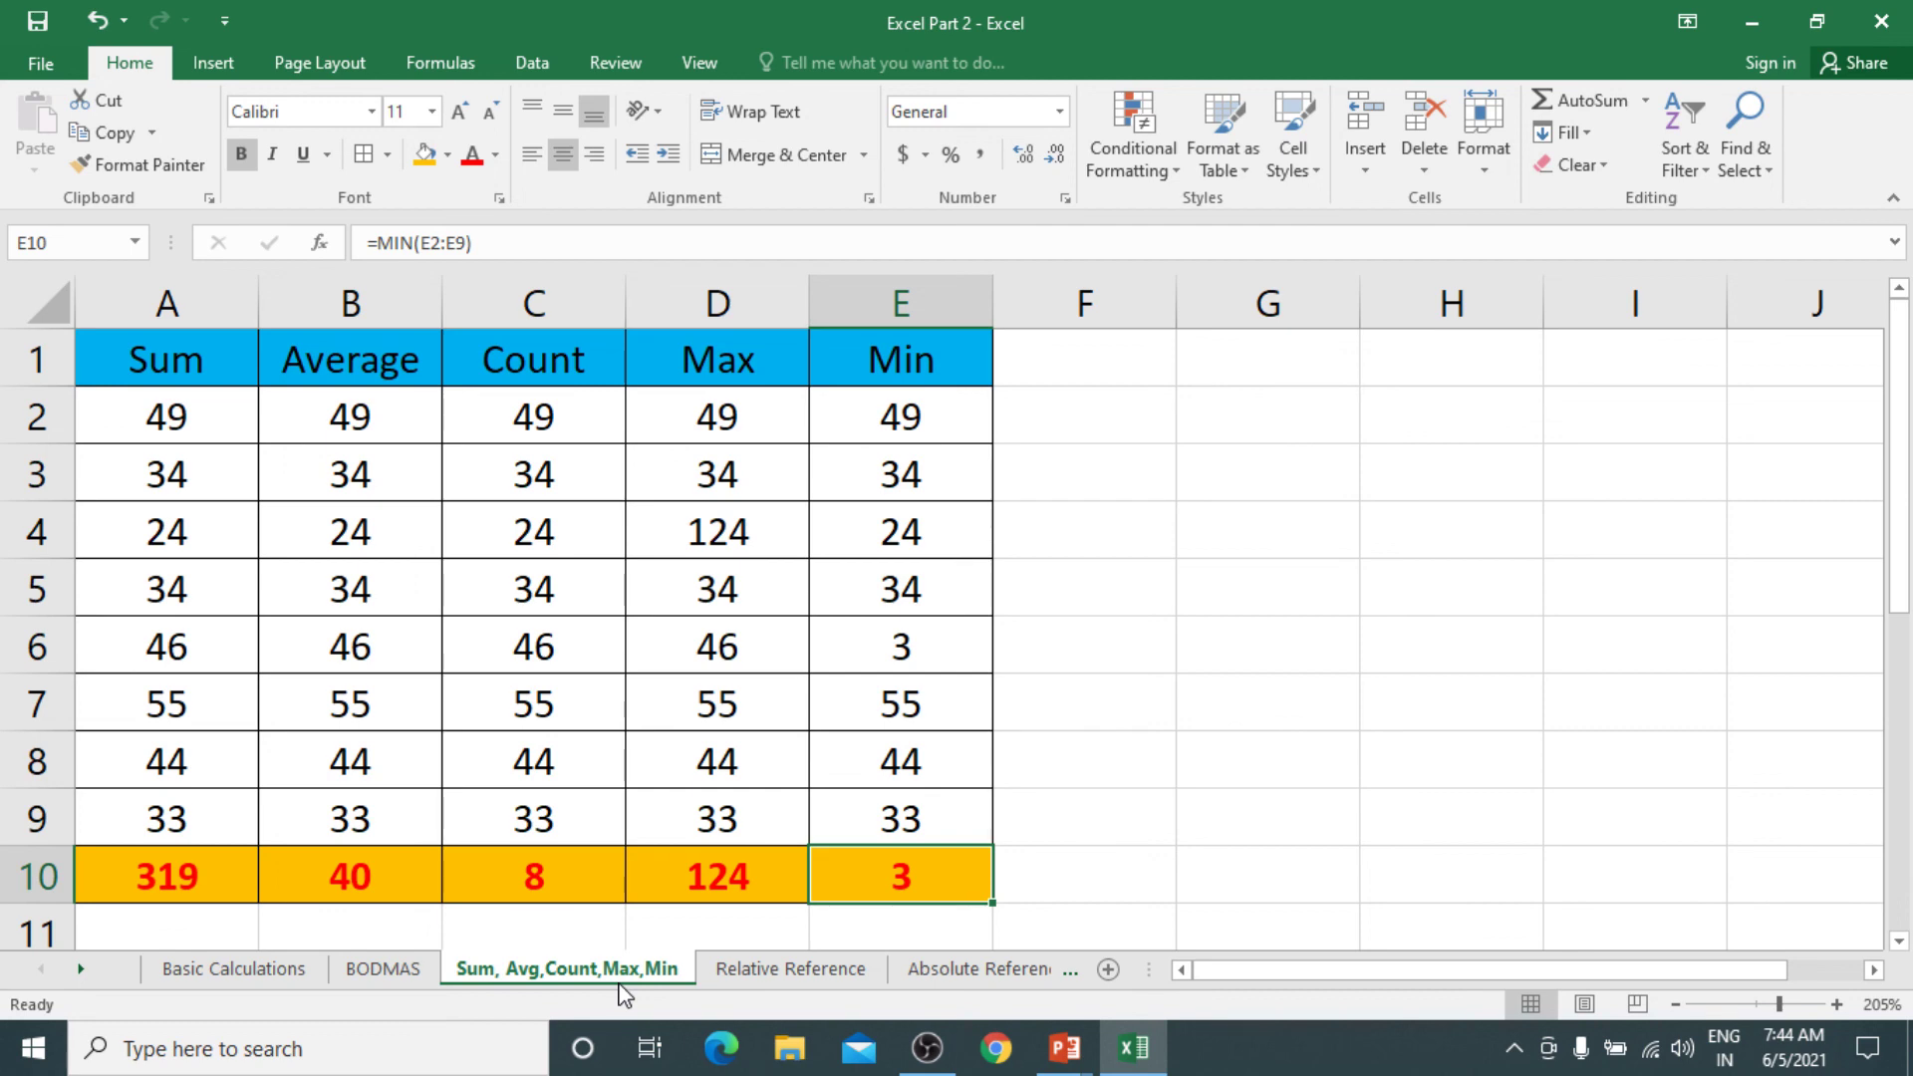
left_click(783, 985)
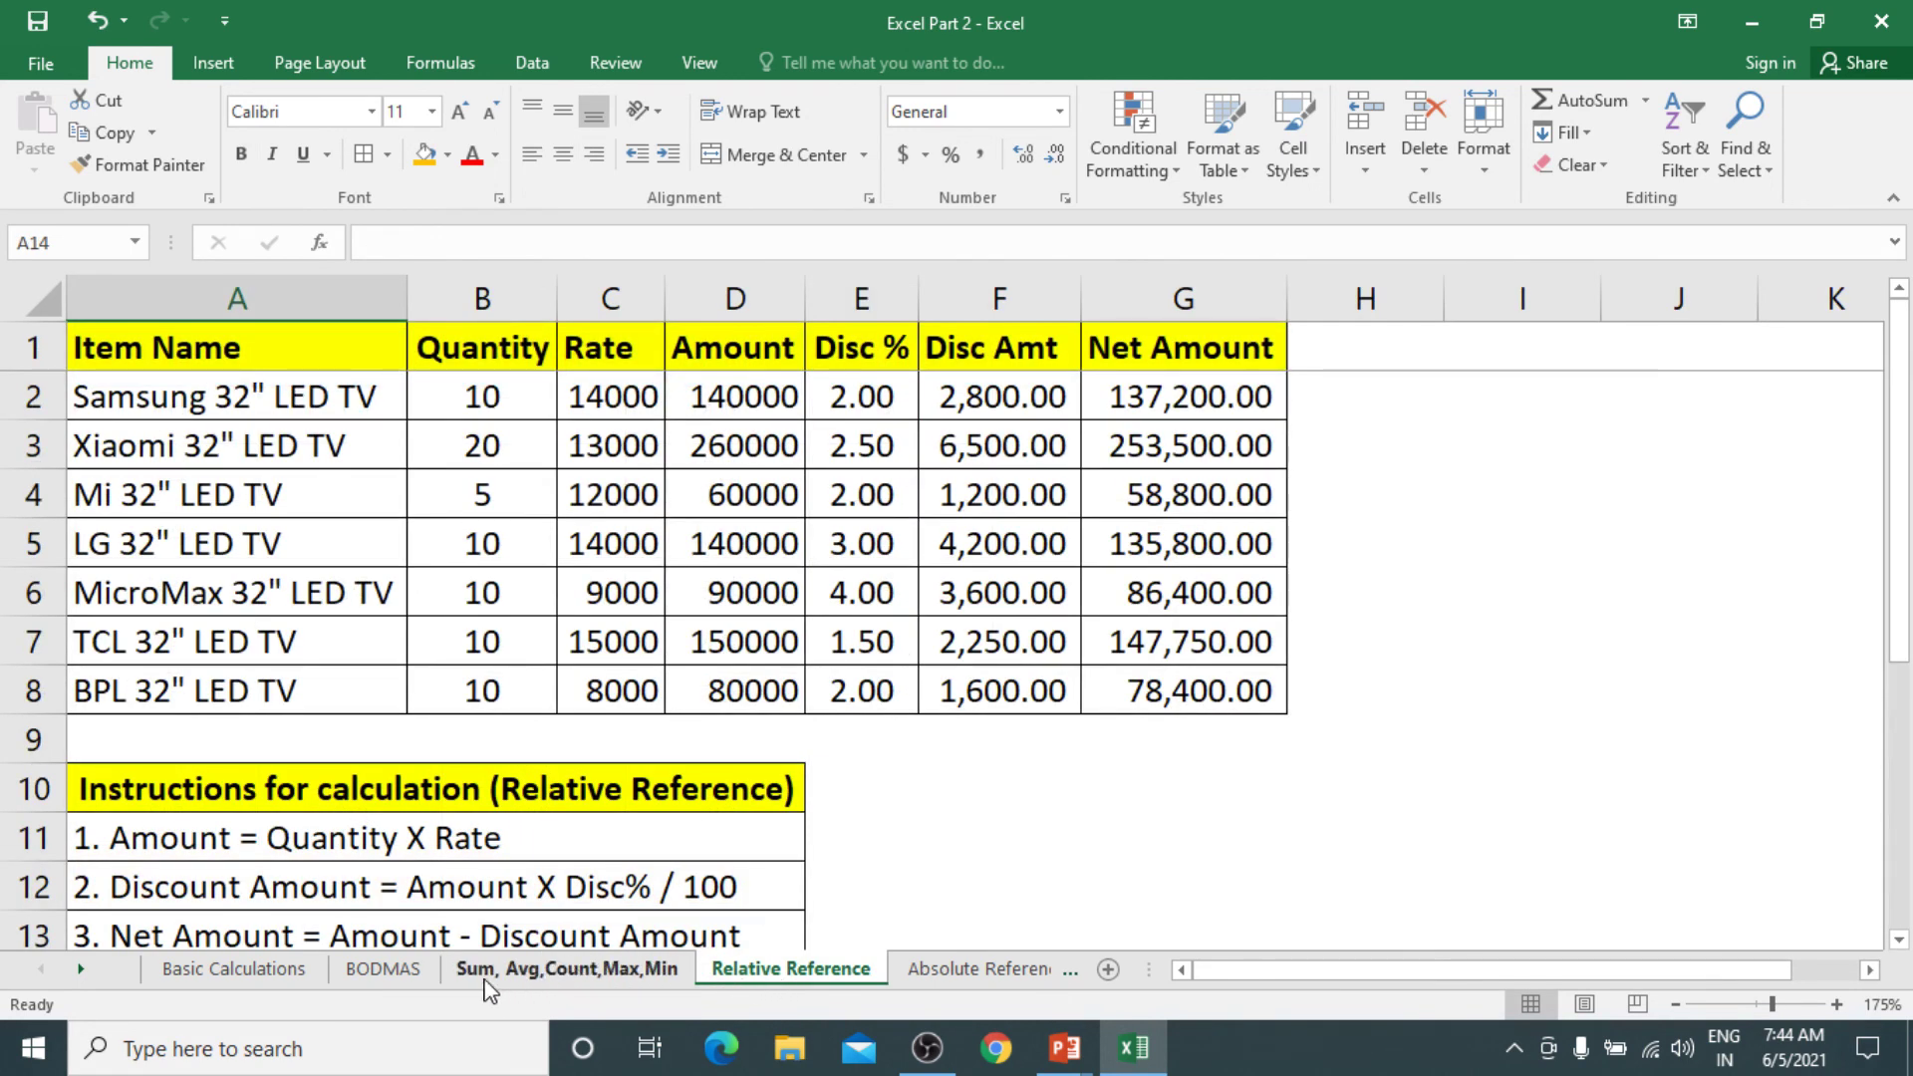
left_click(239, 967)
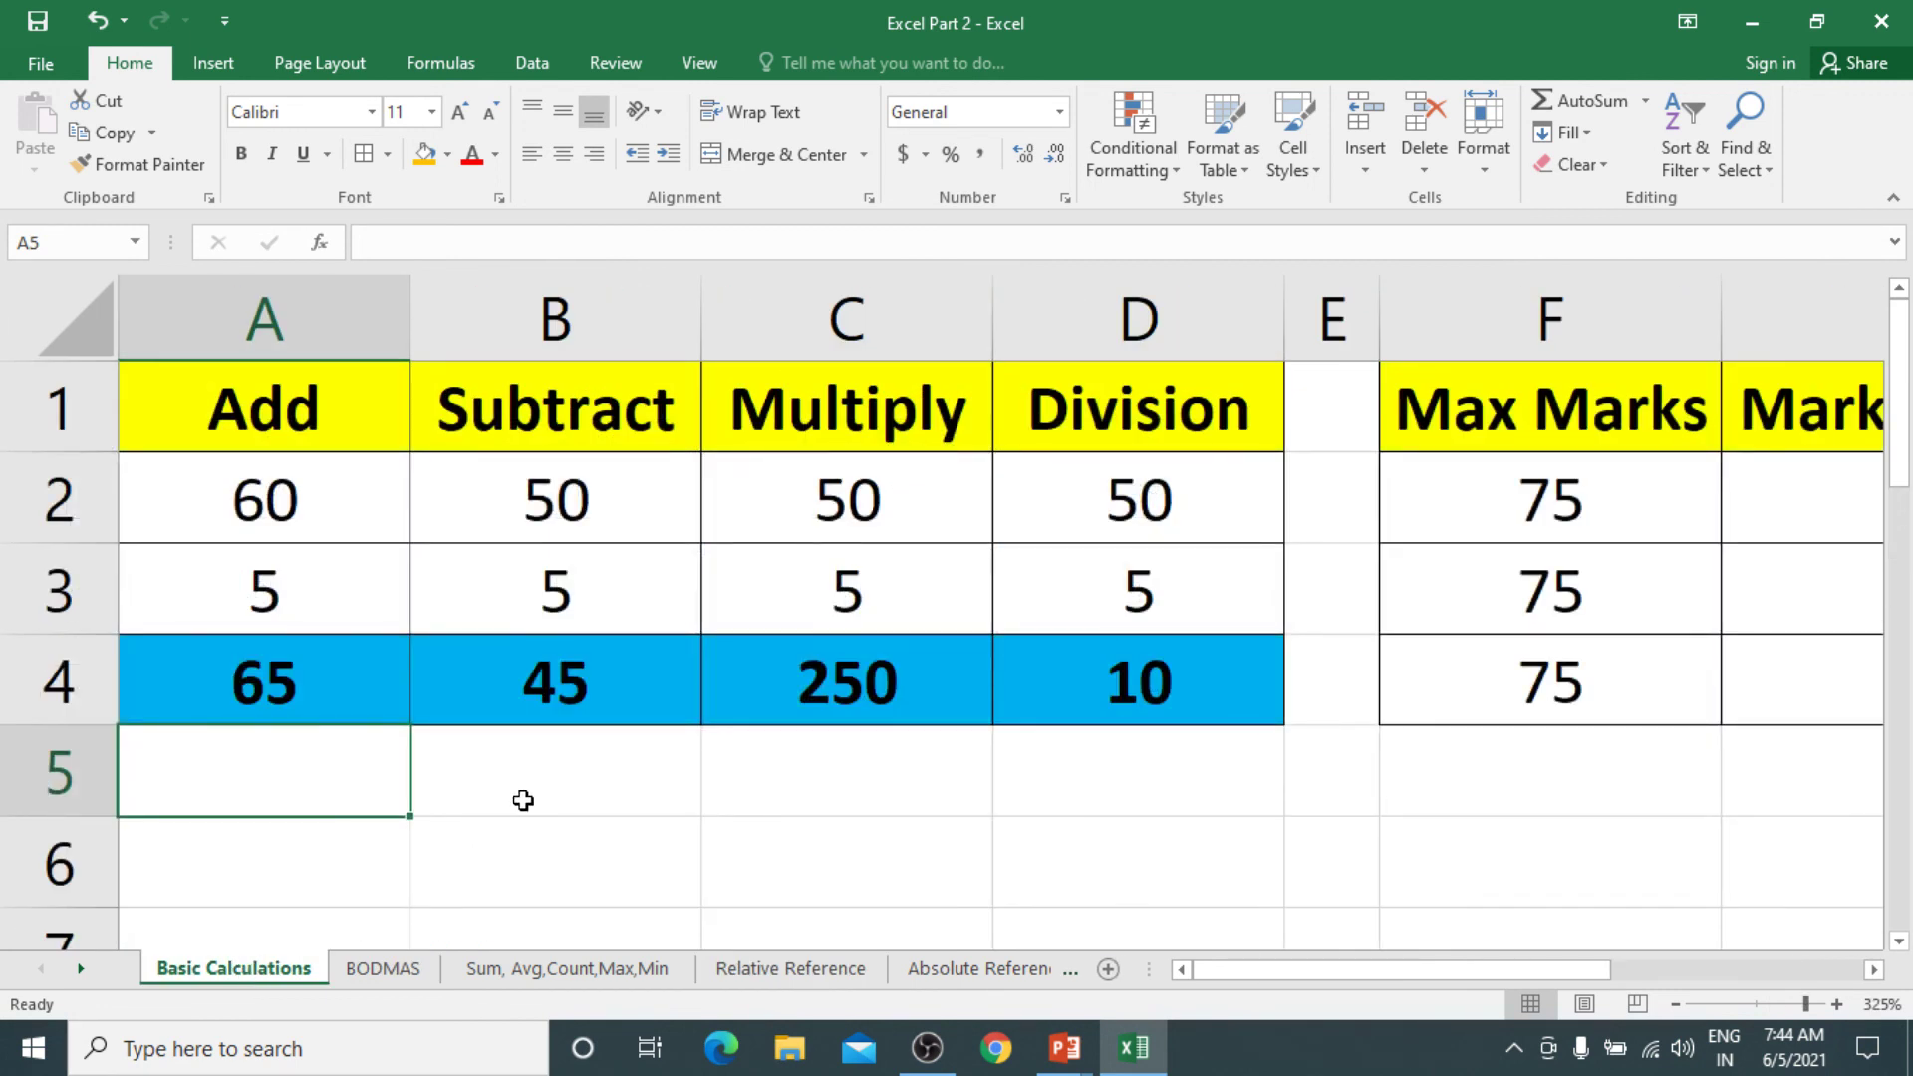
scroll(710, 812, "down", 5)
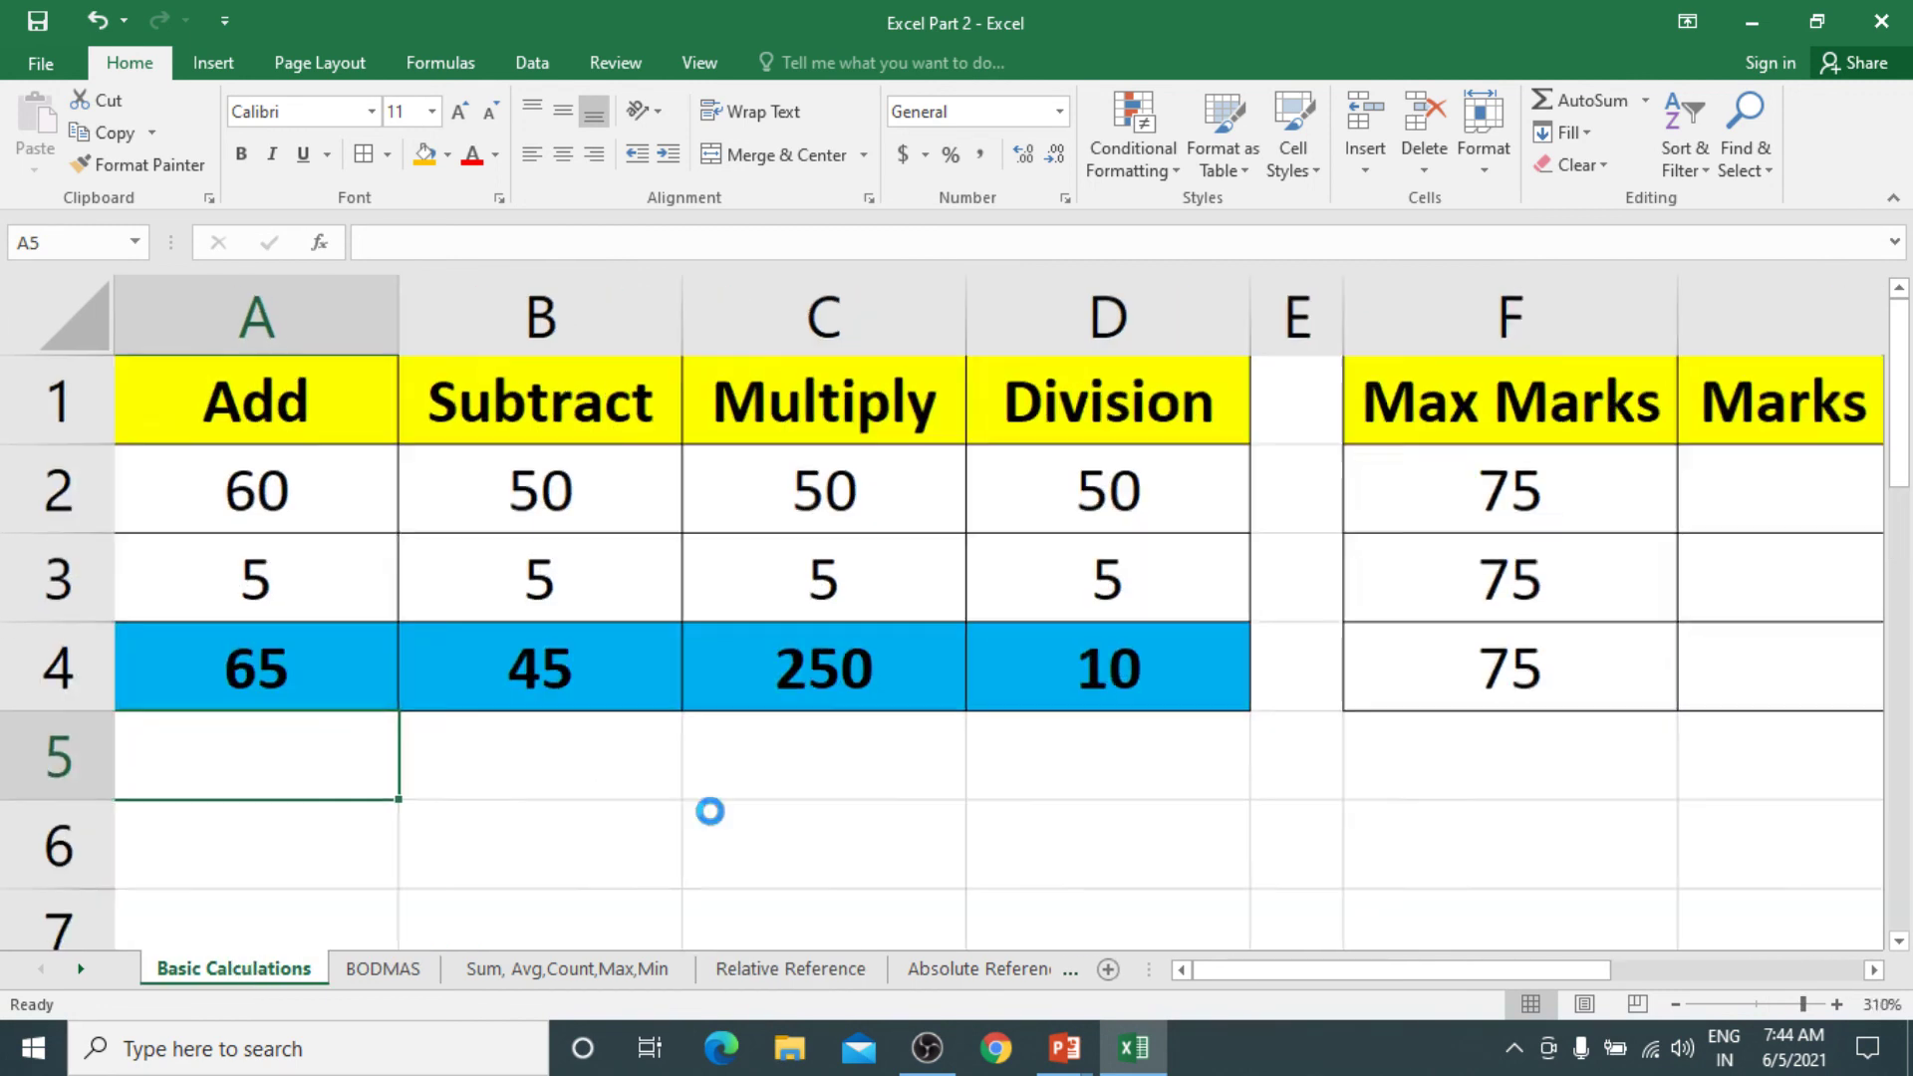
scroll(710, 812, "down", 1)
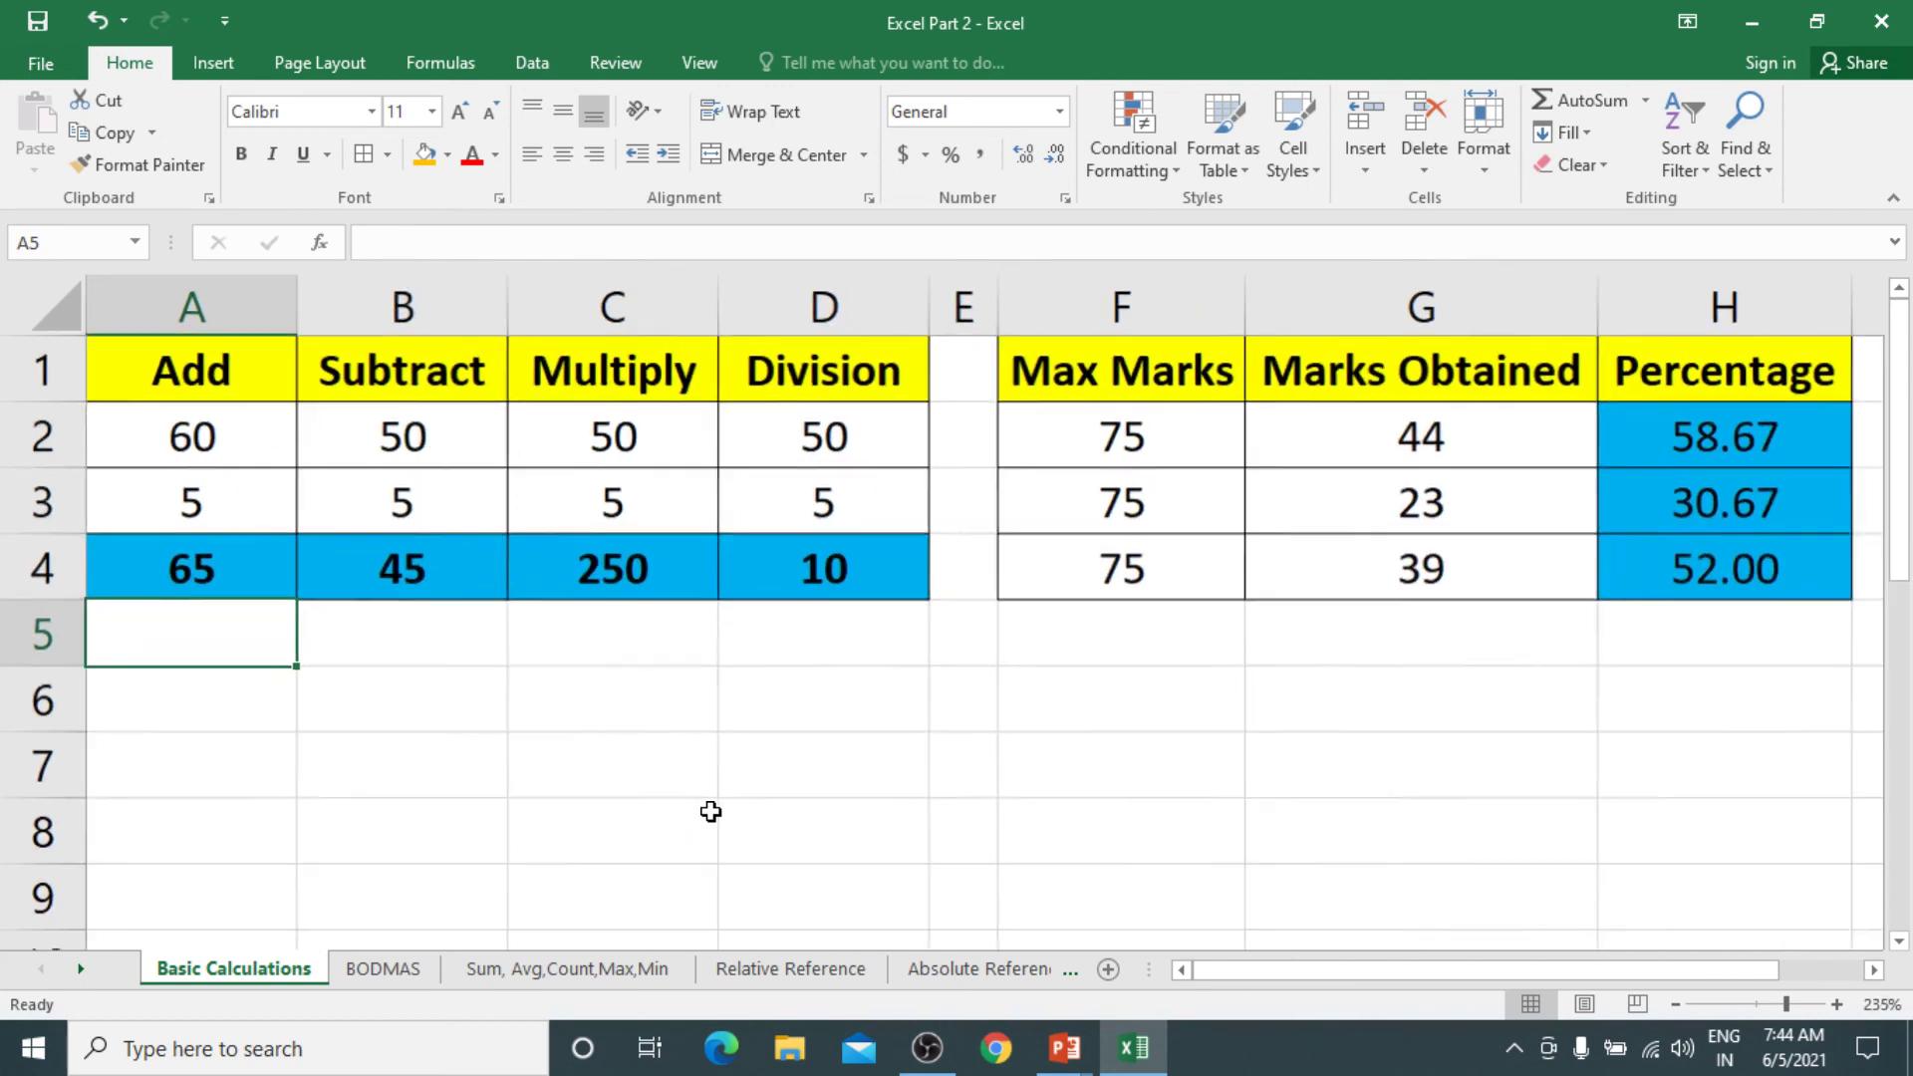